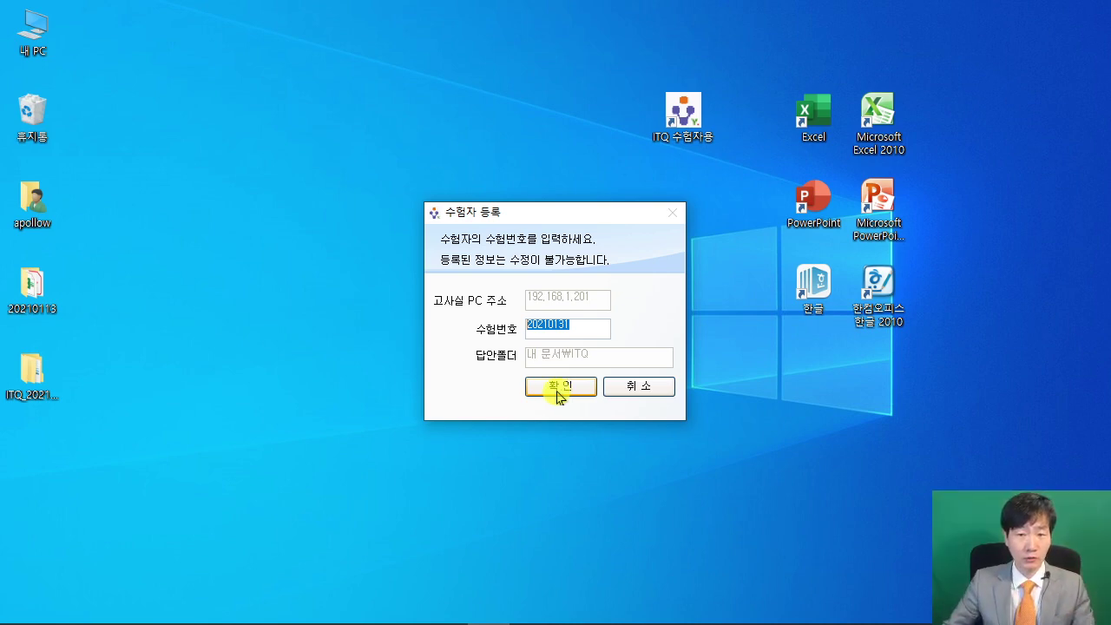
# Step: Confirm the 수험자 등록 registration and launch Hangul from its desktop icon
pyautogui.click(641, 391)
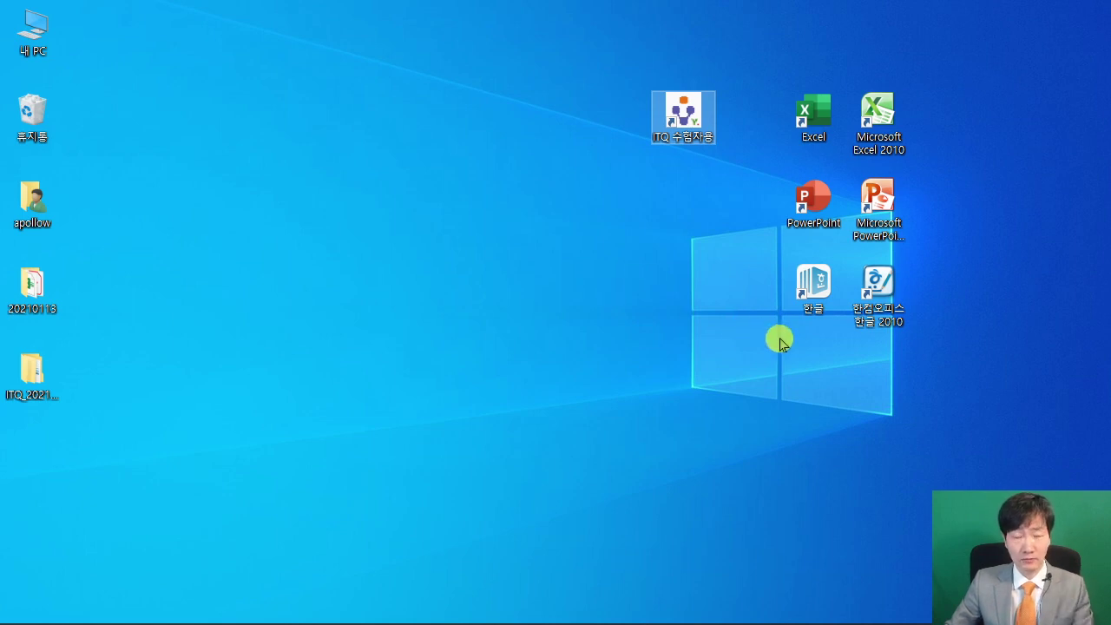
pyautogui.click(822, 287)
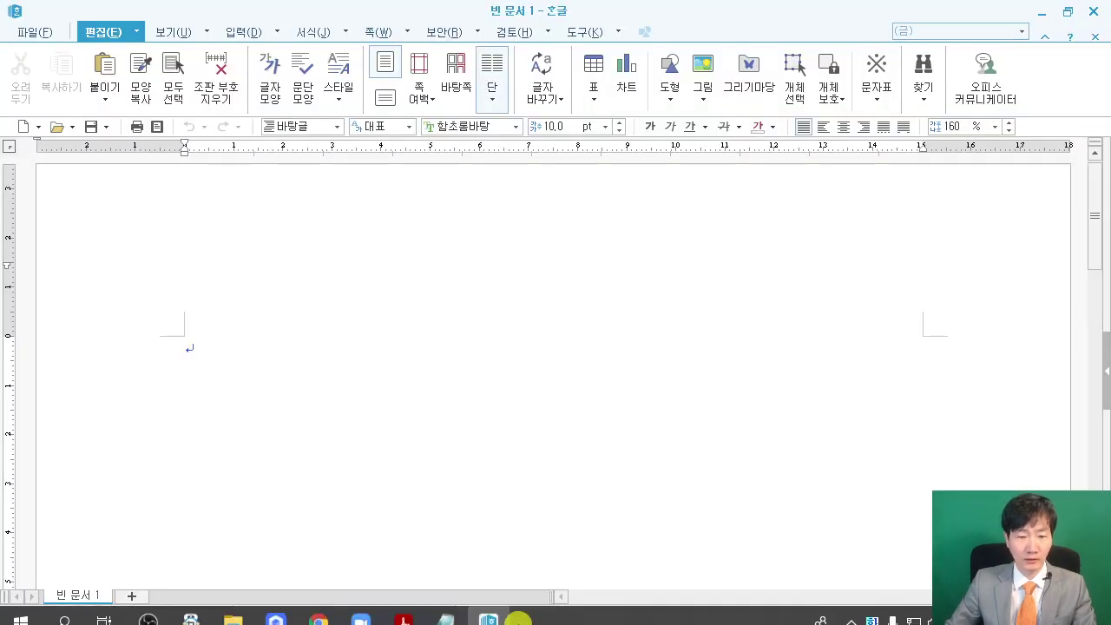
pyautogui.click(408, 609)
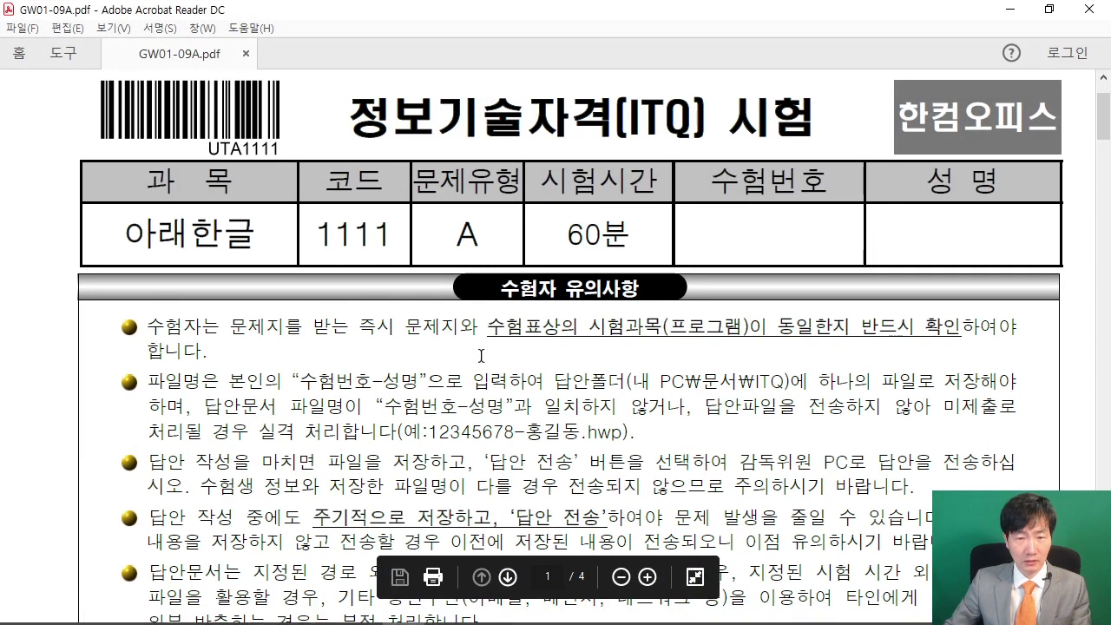
pyautogui.moveTo(501, 290); pyautogui.dragTo(640, 293)
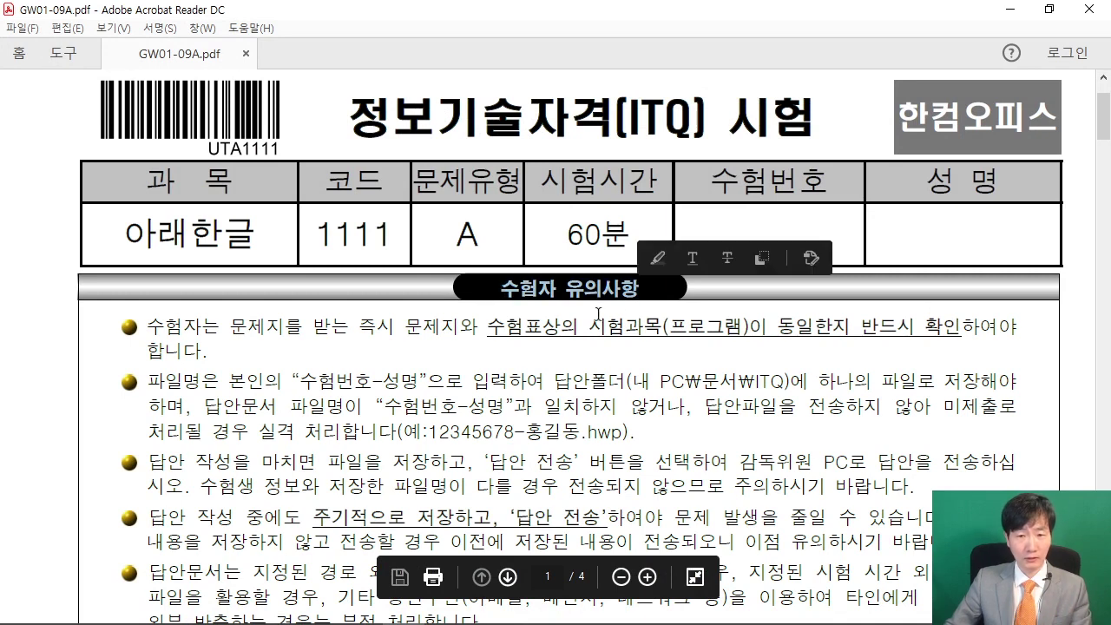
pyautogui.click(569, 319)
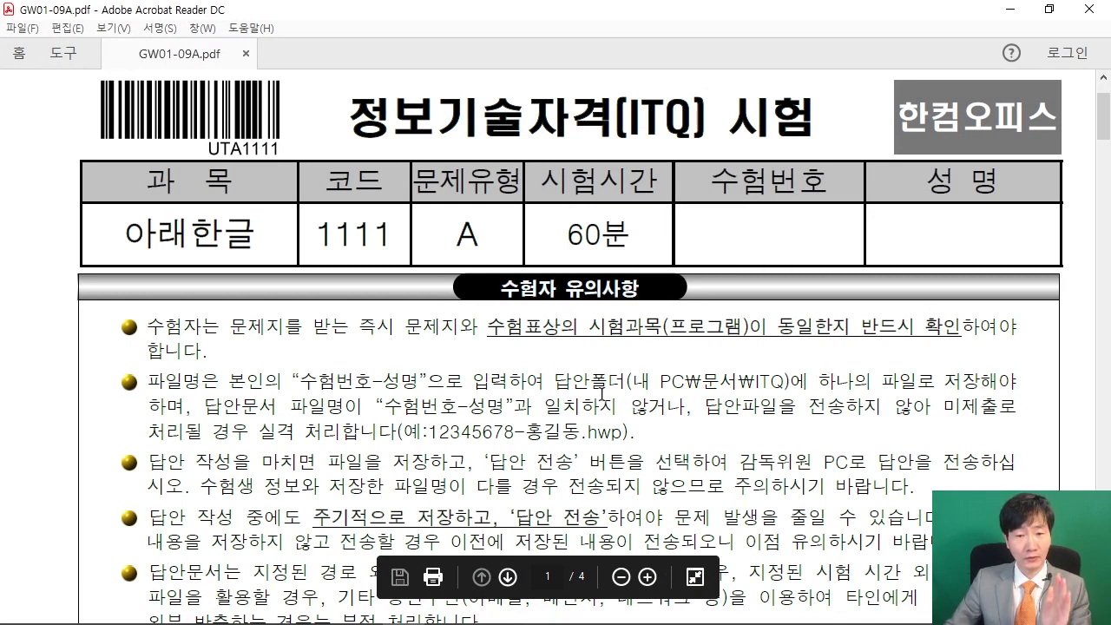
pyautogui.moveTo(631, 382); pyautogui.dragTo(754, 388)
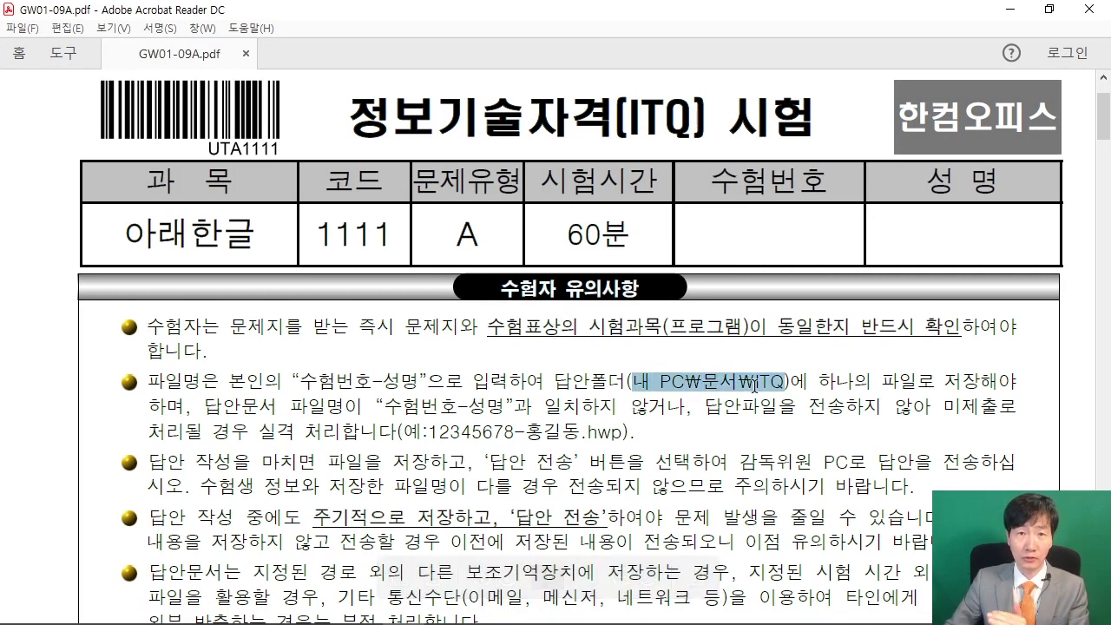
pyautogui.click(345, 424)
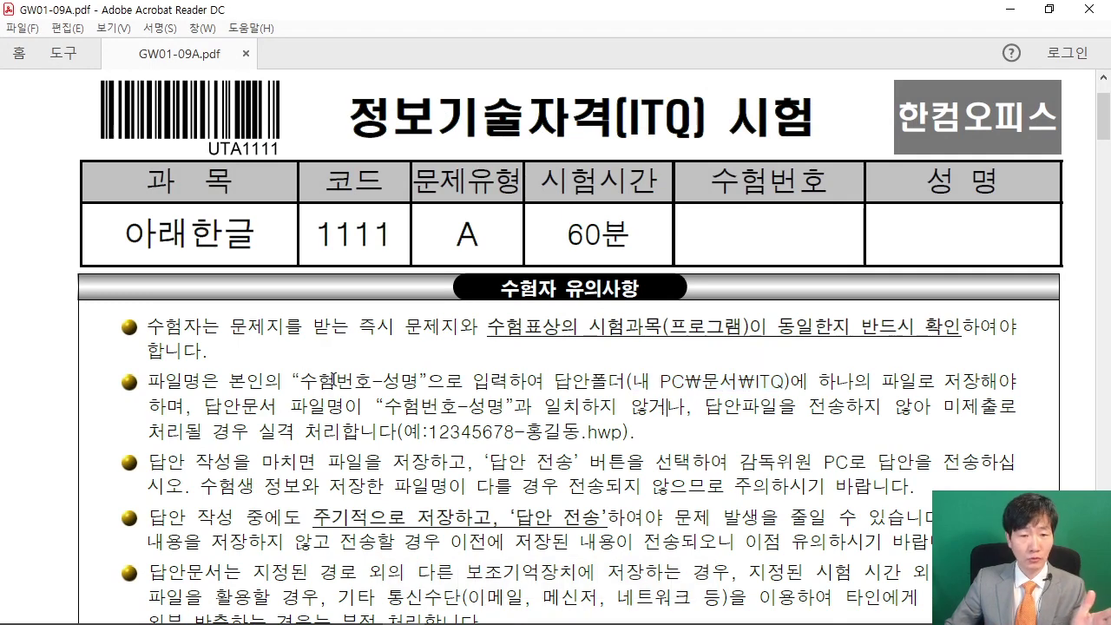
pyautogui.click(1010, 10)
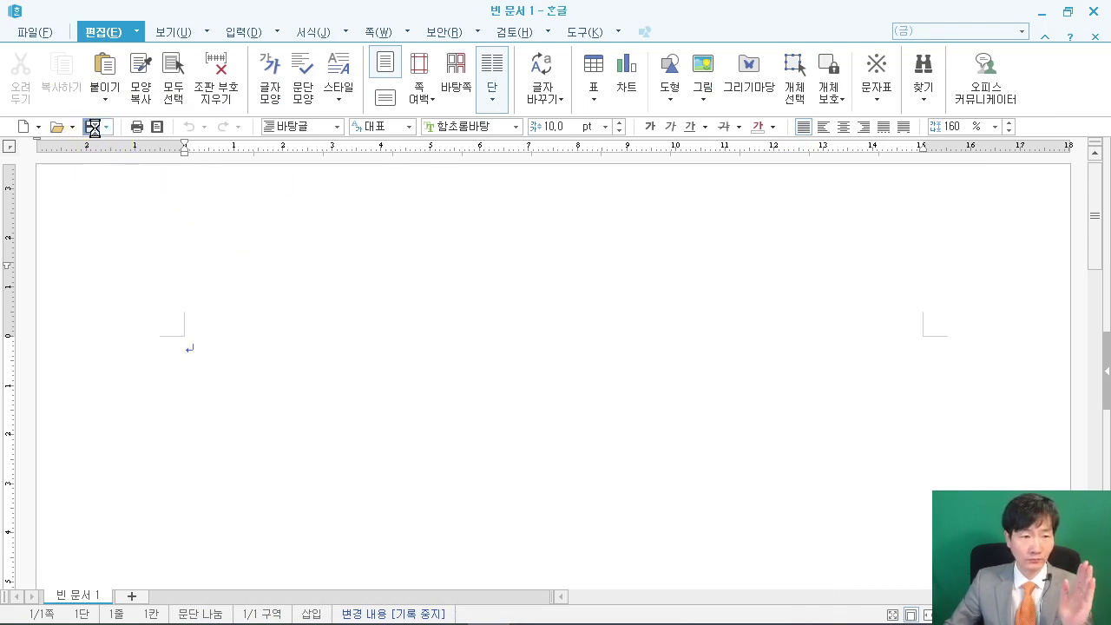
# Step: Save the blank document, choosing the ITQ folder under 내 PC > 문서 as the location
pyautogui.click(92, 127)
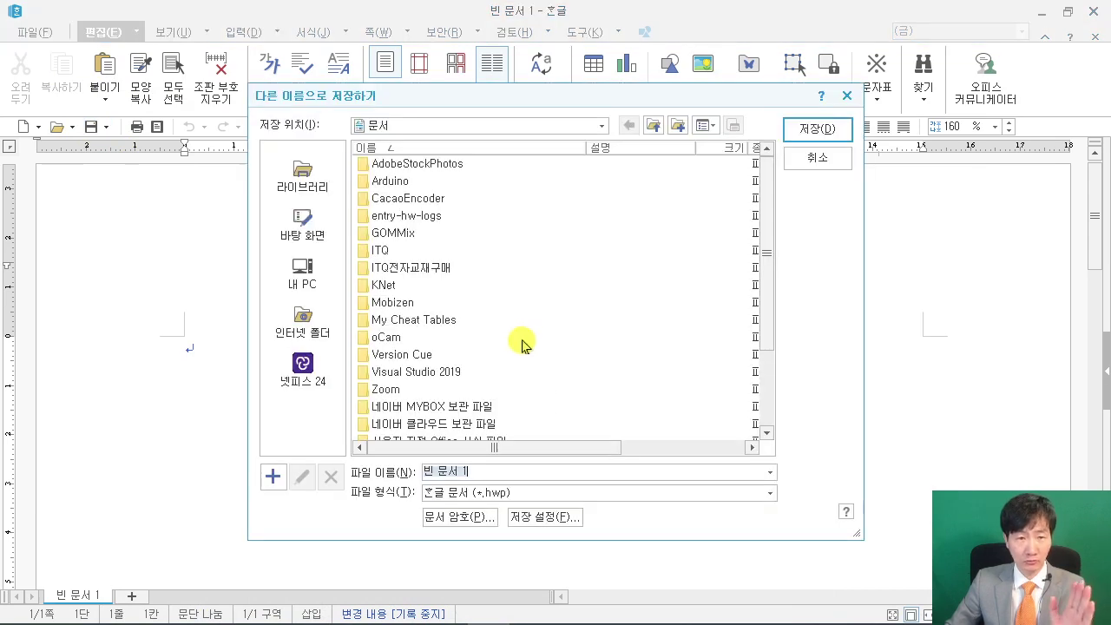
pyautogui.click(301, 276)
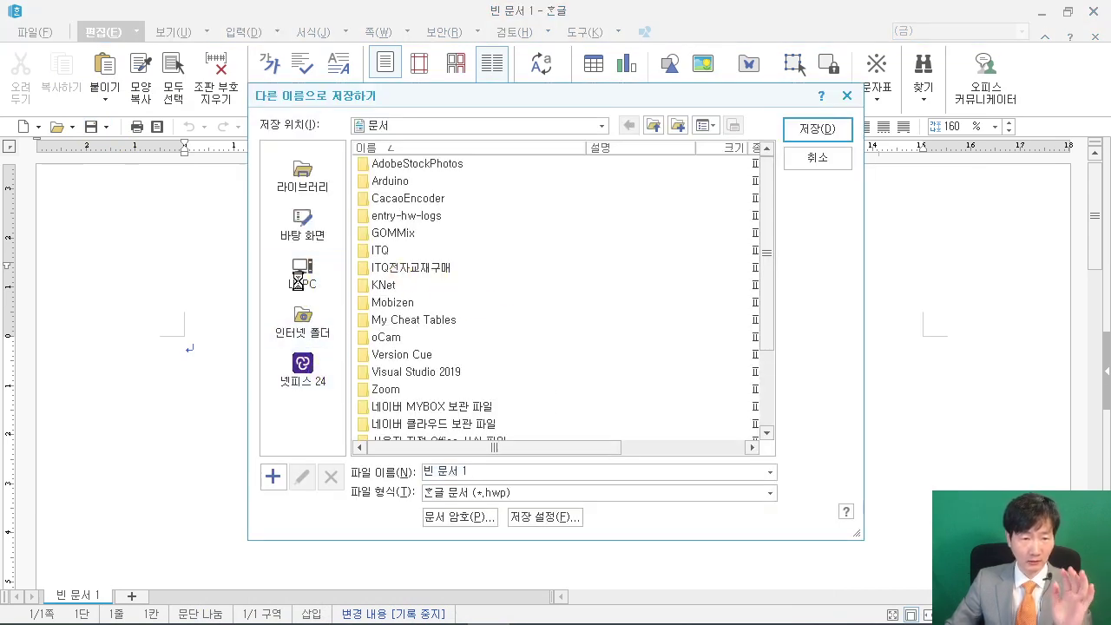
pyautogui.doubleClick(380, 215)
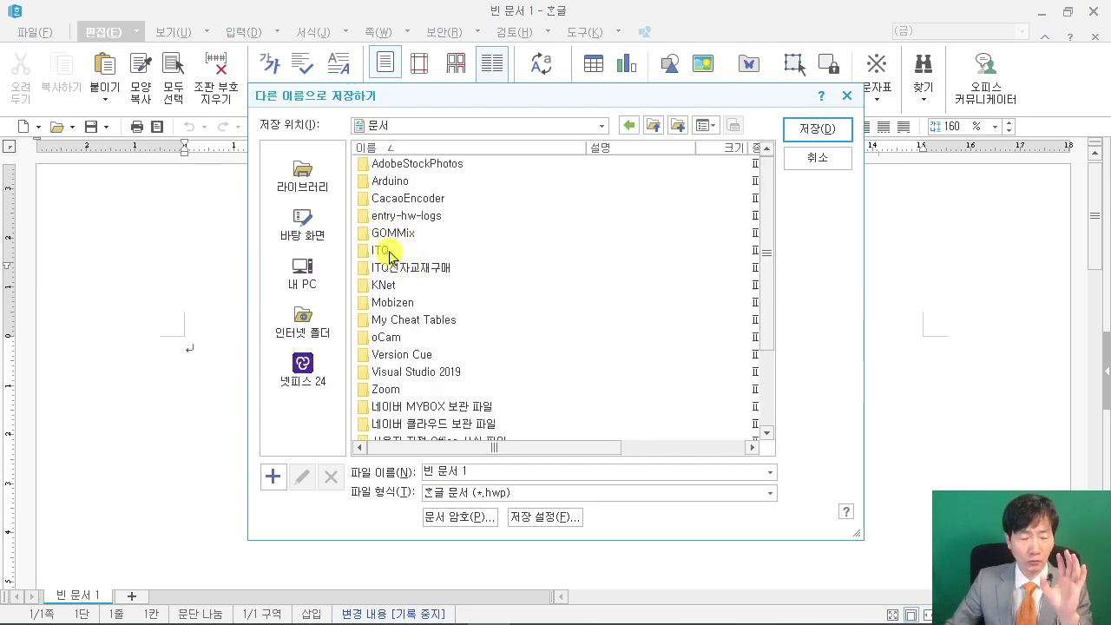
pyautogui.doubleClick(387, 250)
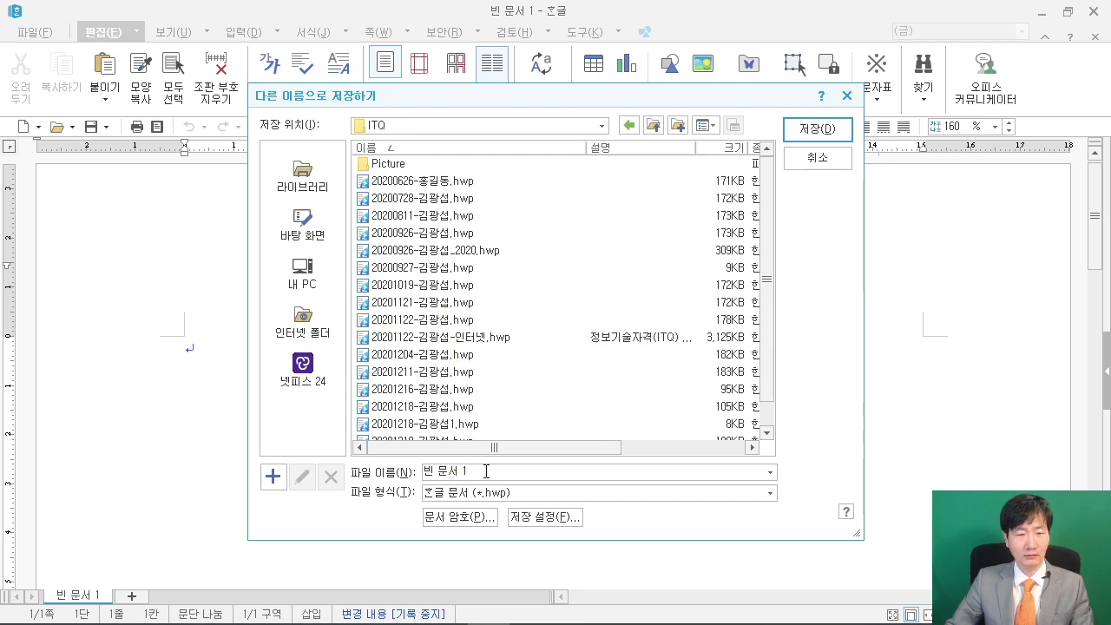
# Step: Name the file 20210131 plus the examinee's name, save it, and bring up Notepad's notes
pyautogui.moveTo(487, 471); pyautogui.dragTo(397, 469)
pyautogui.write('20210131')
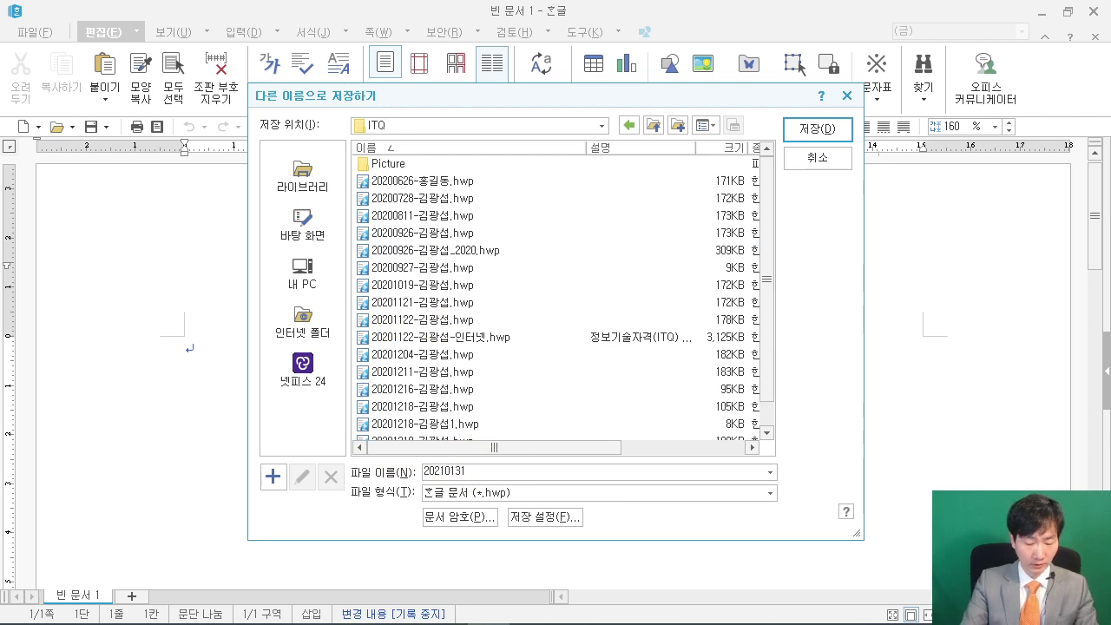
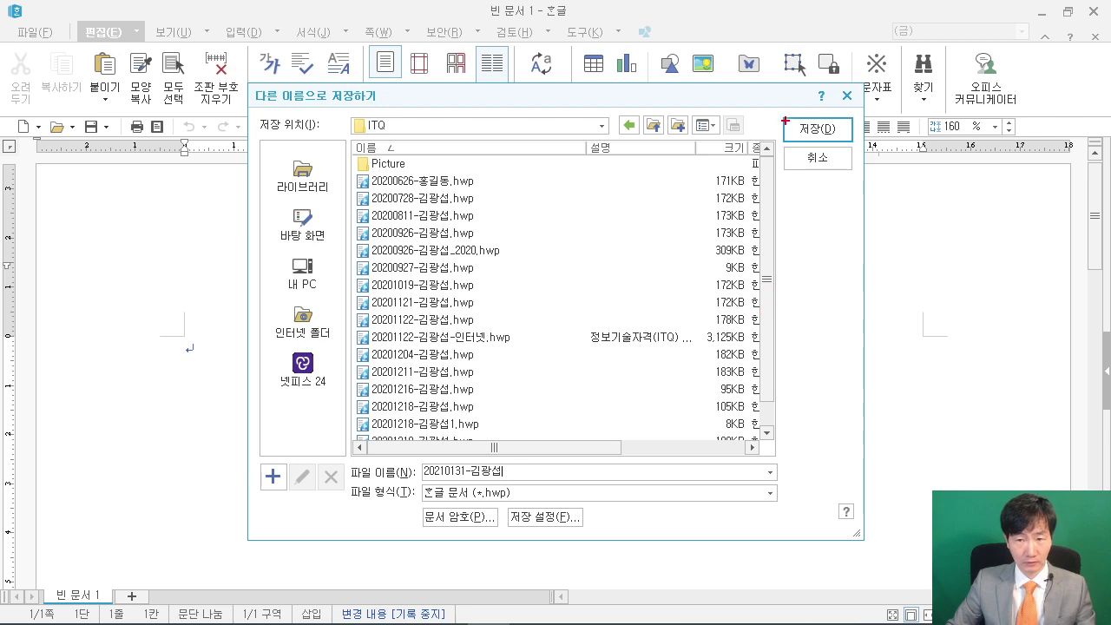
pyautogui.moveTo(783, 109); pyautogui.dragTo(872, 165)
pyautogui.moveTo(832, 132); pyautogui.dragTo(952, 201)
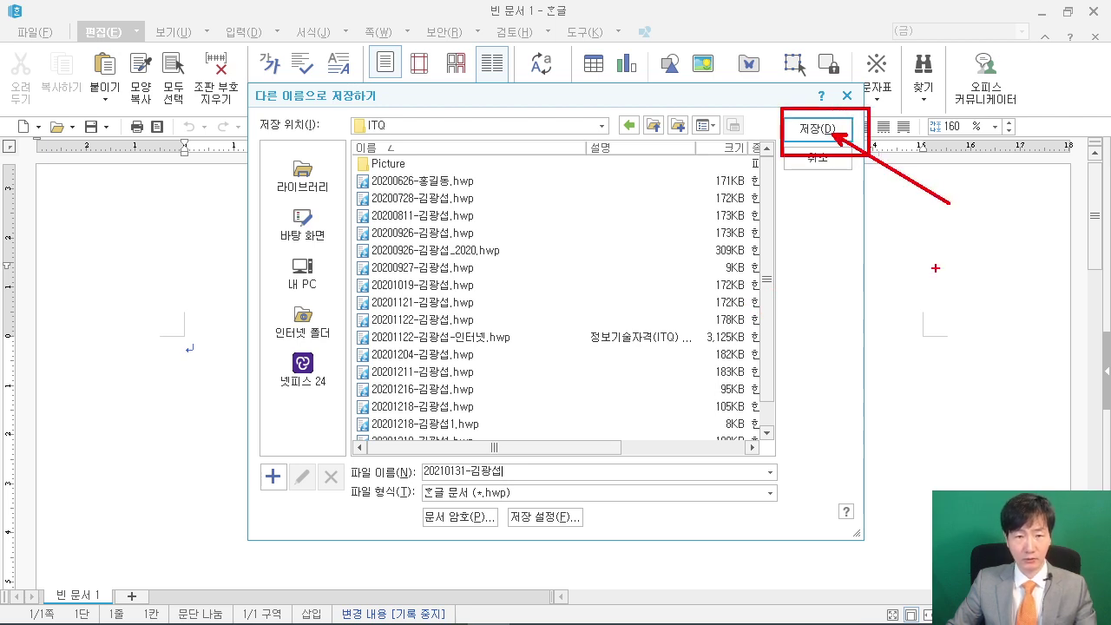
pyautogui.press('Escape')
pyautogui.click(831, 136)
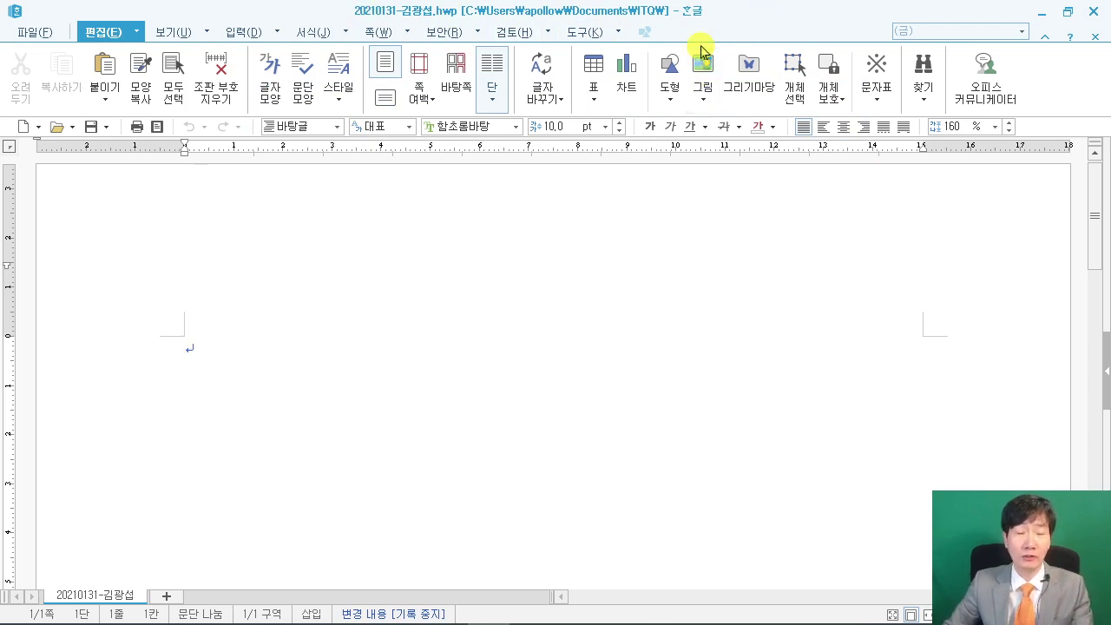
pyautogui.moveTo(536, 610)
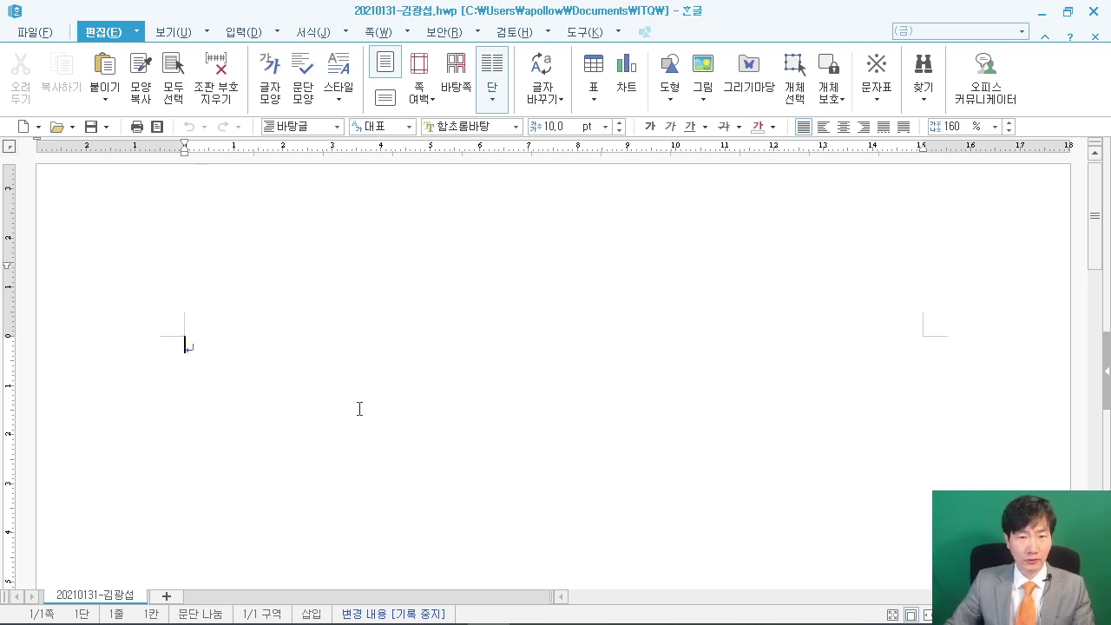
pyautogui.click(447, 618)
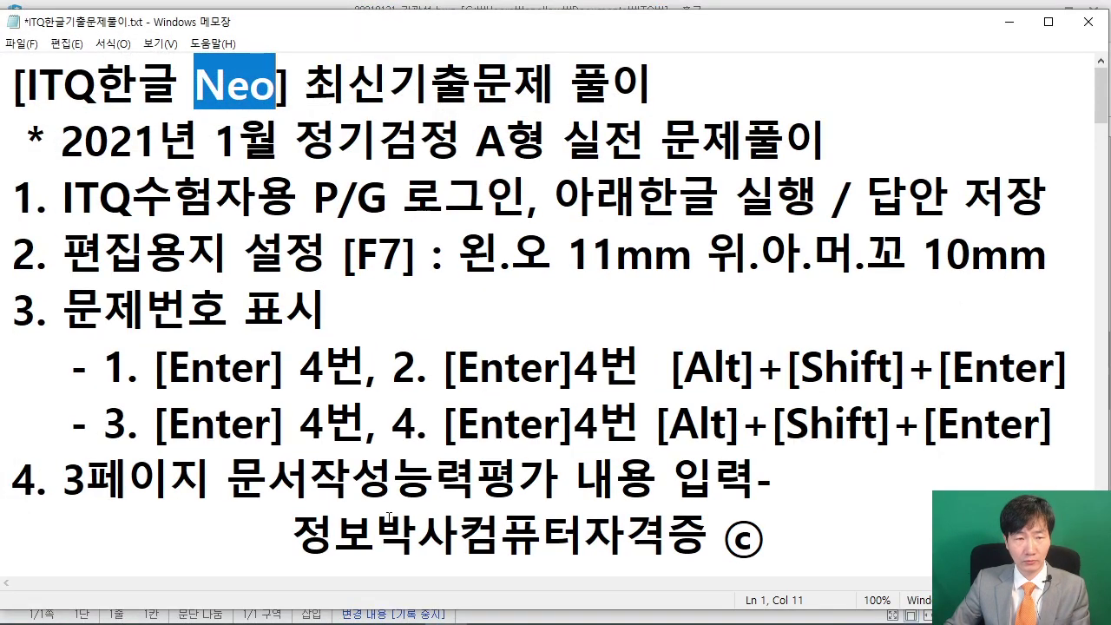
# Step: Read the 용지여백 margin rule under 답안 작성요령 in the PDF, then return to Hangul
pyautogui.click(410, 613)
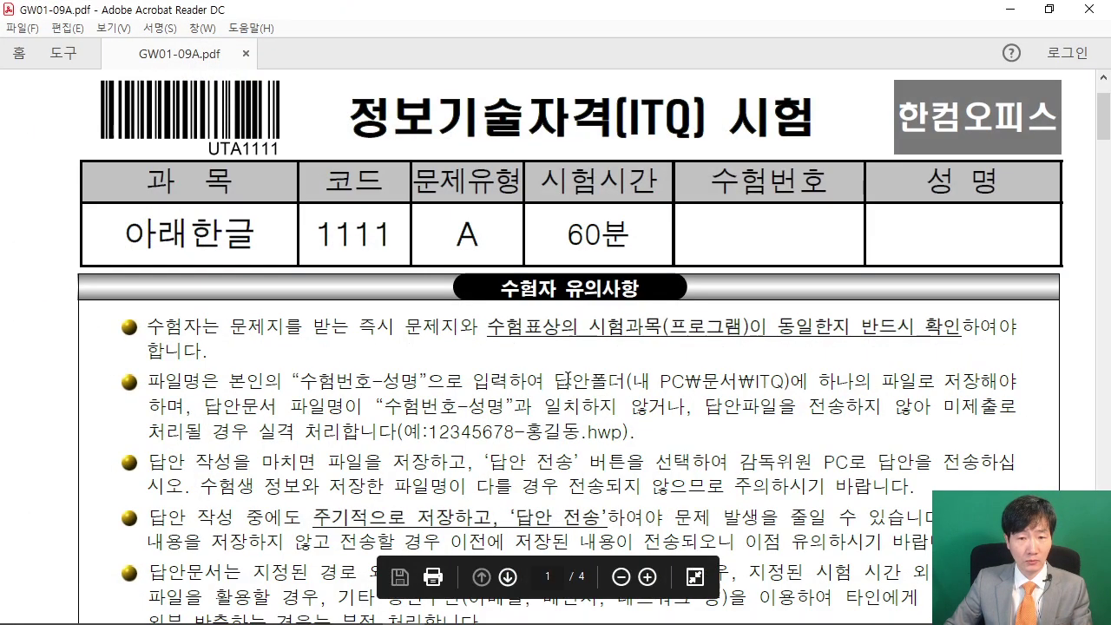
pyautogui.scroll(-10, 566, 379)
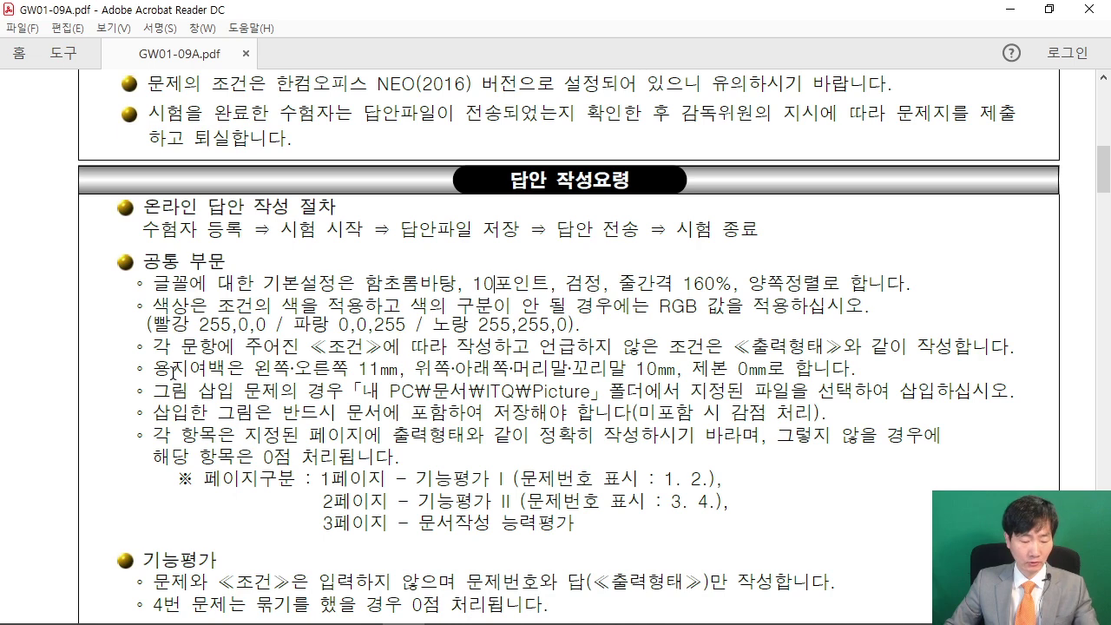
pyautogui.moveTo(132, 353)
pyautogui.mouseDown()
pyautogui.moveTo(169, 388)
pyautogui.moveTo(862, 383)
pyautogui.mouseUp()
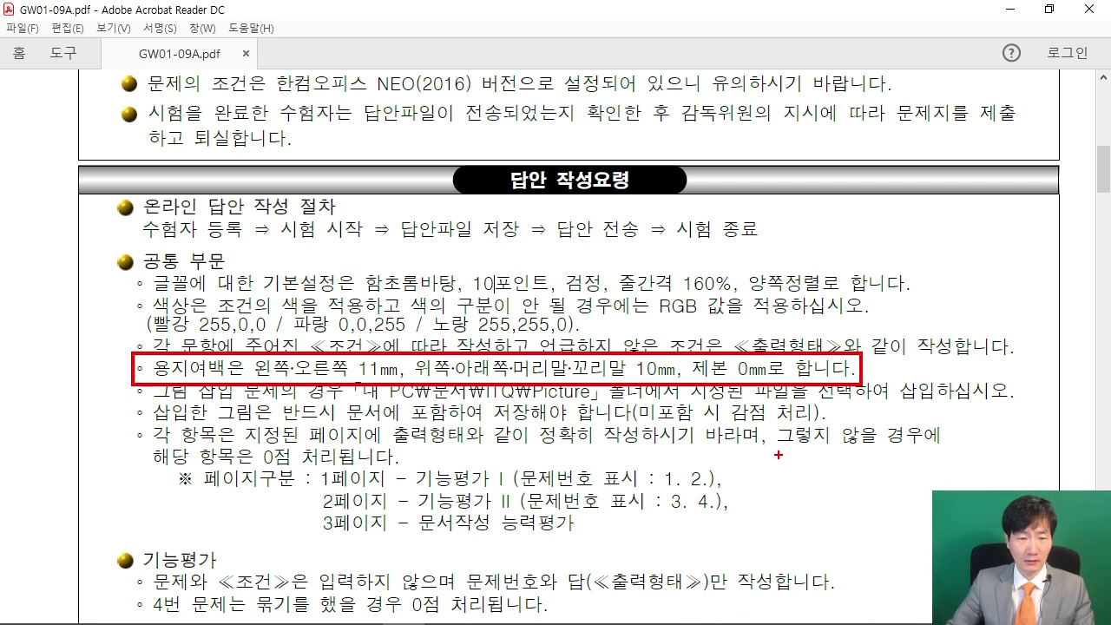
pyautogui.press('Escape')
pyautogui.click(488, 608)
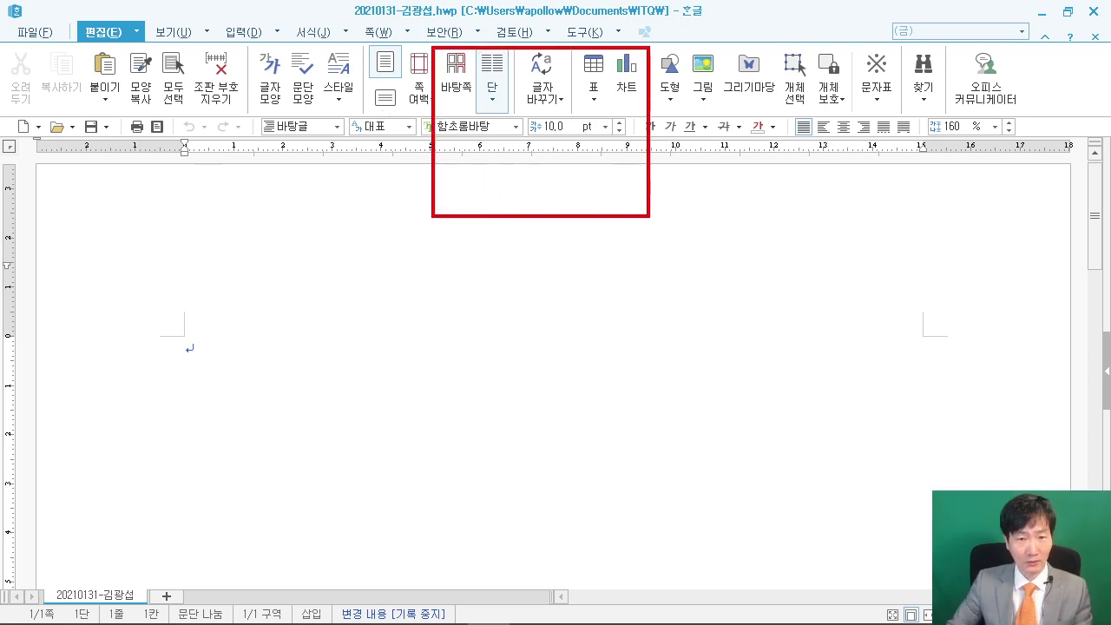
# Step: Open Edit Paper with F7 and set the top margin to 10 mm
pyautogui.moveTo(480, 84); pyautogui.dragTo(566, 82)
pyautogui.moveTo(501, 88); pyautogui.dragTo(484, 162)
pyautogui.moveTo(485, 131)
pyautogui.mouseDown()
pyautogui.moveTo(556, 120)
pyautogui.moveTo(570, 173)
pyautogui.mouseUp()
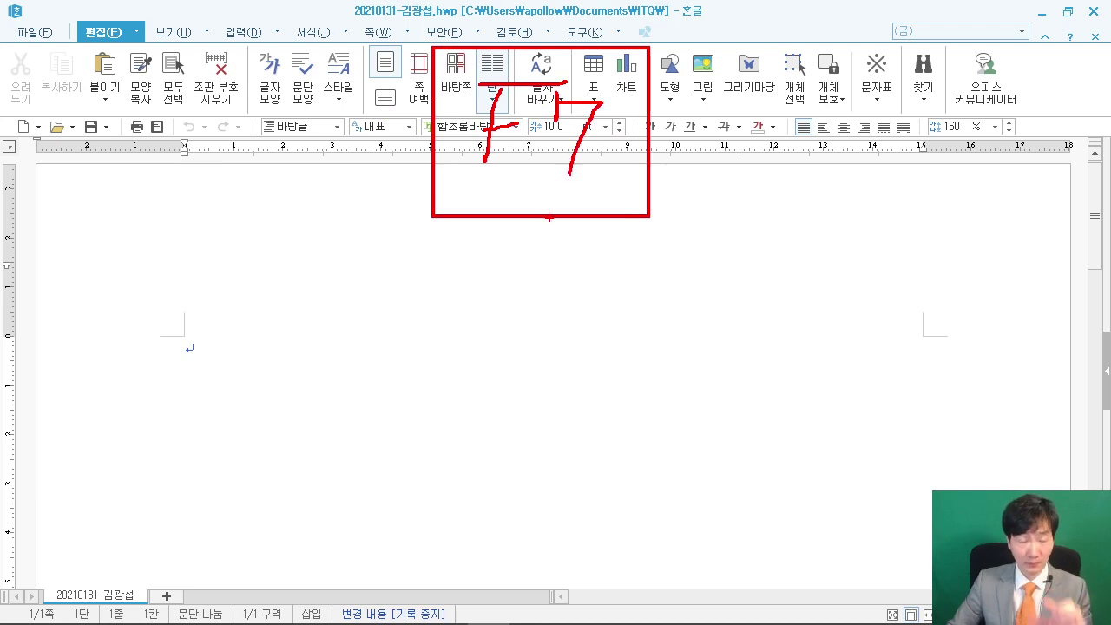
pyautogui.press('Escape')
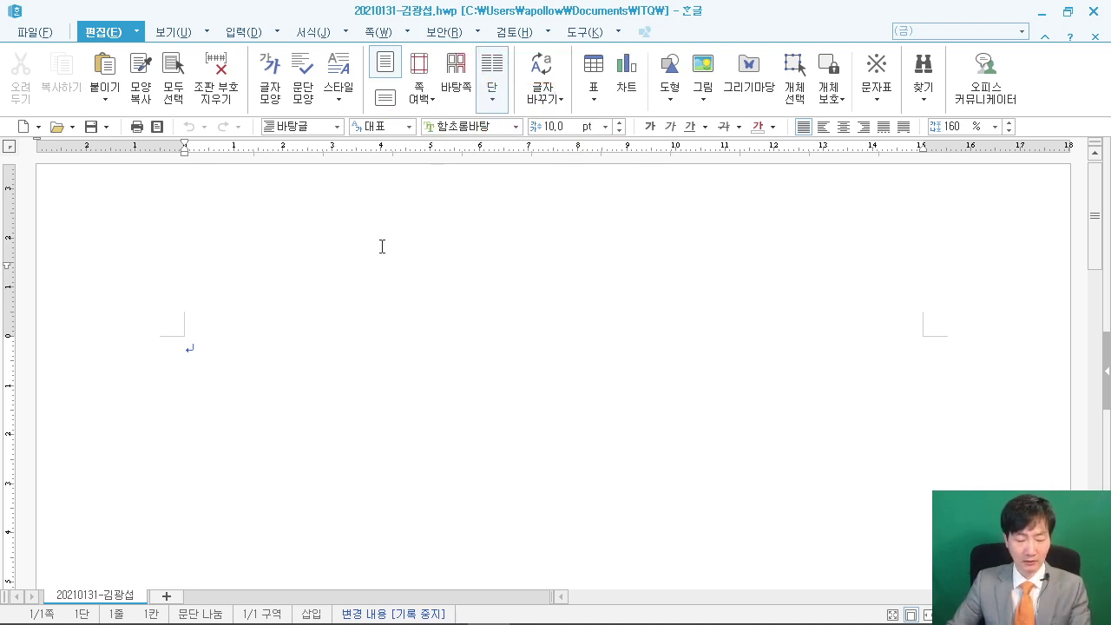
pyautogui.press('F7')
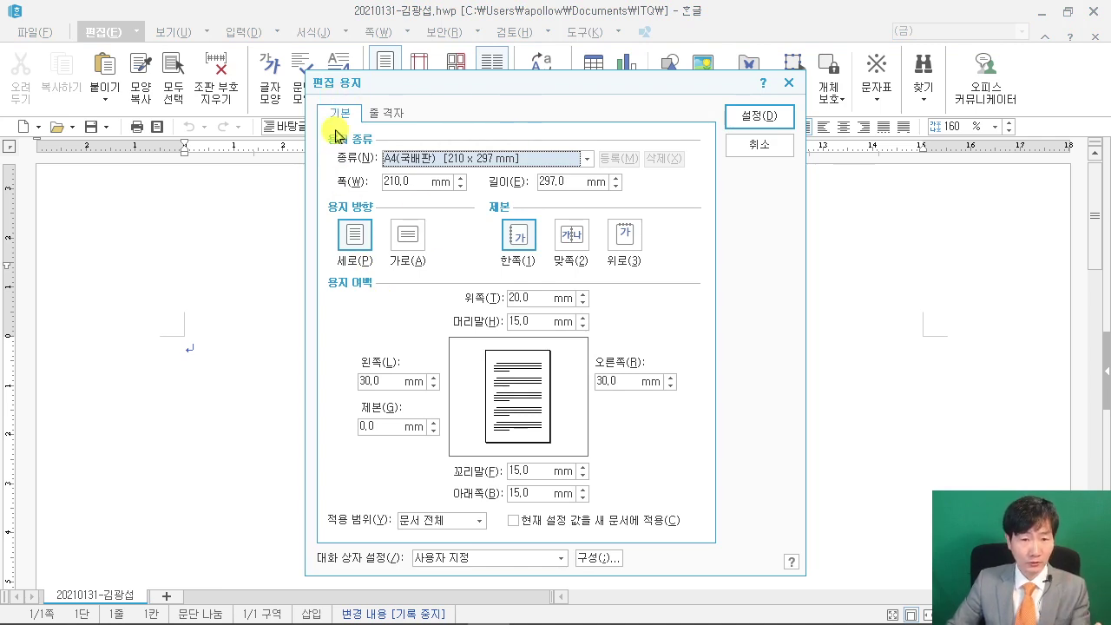
pyautogui.click(534, 298)
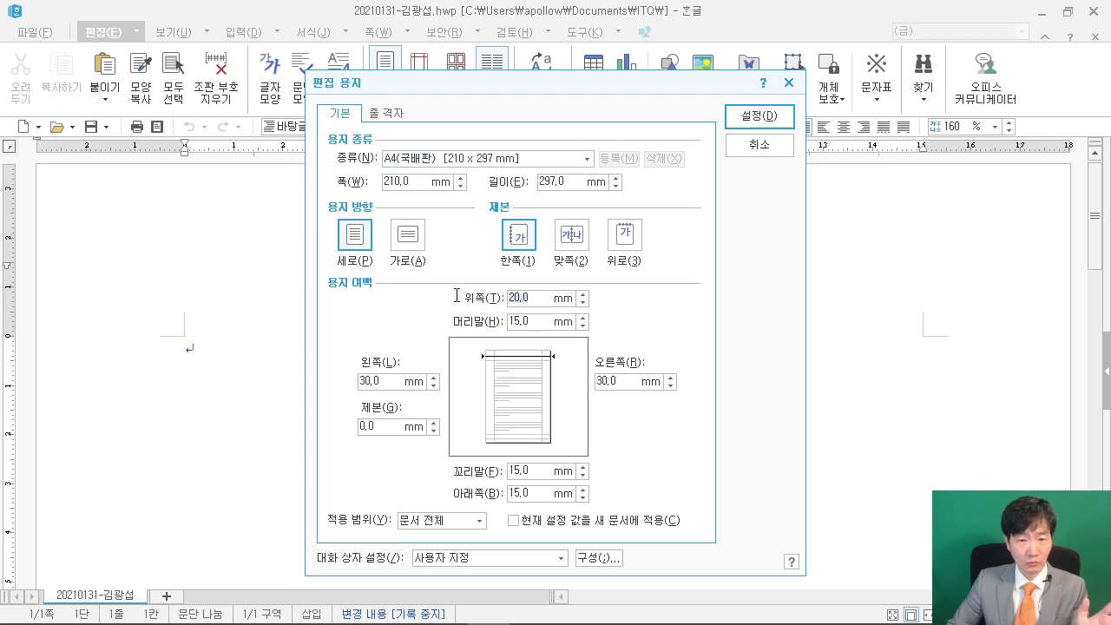
pyautogui.moveTo(538, 299); pyautogui.dragTo(484, 301)
pyautogui.write('10')
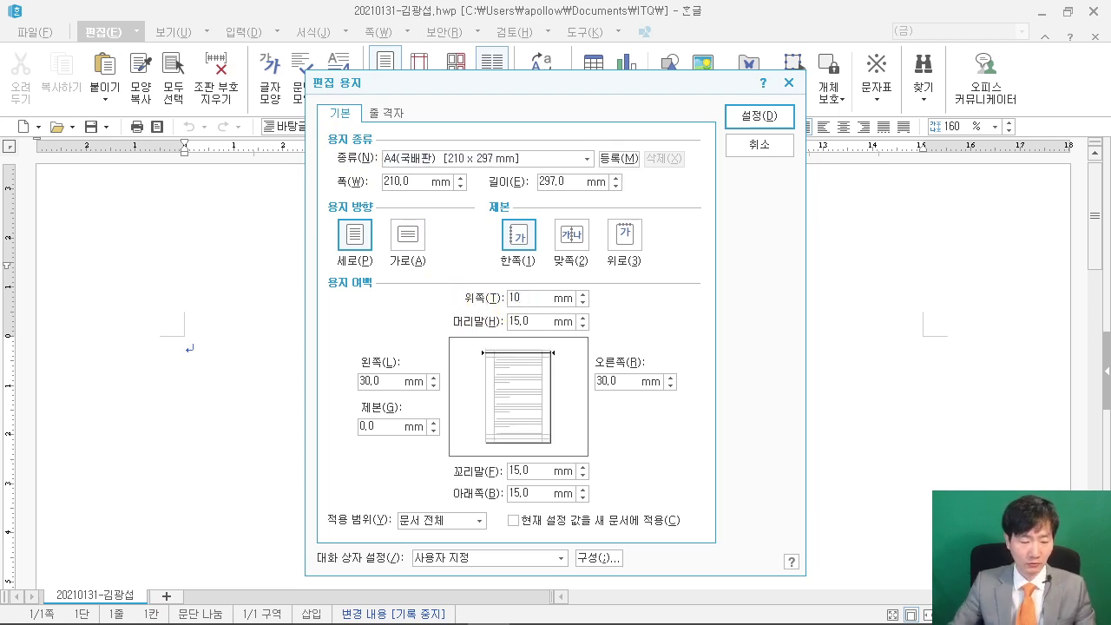
pyautogui.hotkey('ctrl', '2')
pyautogui.moveTo(583, 84)
pyautogui.mouseDown()
pyautogui.moveTo(725, 275)
pyautogui.moveTo(758, 268)
pyautogui.mouseUp()
pyautogui.moveTo(607, 137); pyautogui.dragTo(676, 138)
pyautogui.moveTo(643, 145)
pyautogui.mouseDown()
pyautogui.moveTo(634, 217)
pyautogui.moveTo(632, 201)
pyautogui.mouseUp()
pyautogui.moveTo(674, 201)
pyautogui.mouseDown()
pyautogui.moveTo(716, 207)
pyautogui.moveTo(709, 194)
pyautogui.mouseUp()
pyautogui.moveTo(687, 173)
pyautogui.mouseDown()
pyautogui.moveTo(718, 173)
pyautogui.moveTo(725, 194)
pyautogui.mouseUp()
pyautogui.moveTo(718, 137)
pyautogui.mouseDown()
pyautogui.moveTo(742, 145)
pyautogui.moveTo(727, 181)
pyautogui.mouseUp()
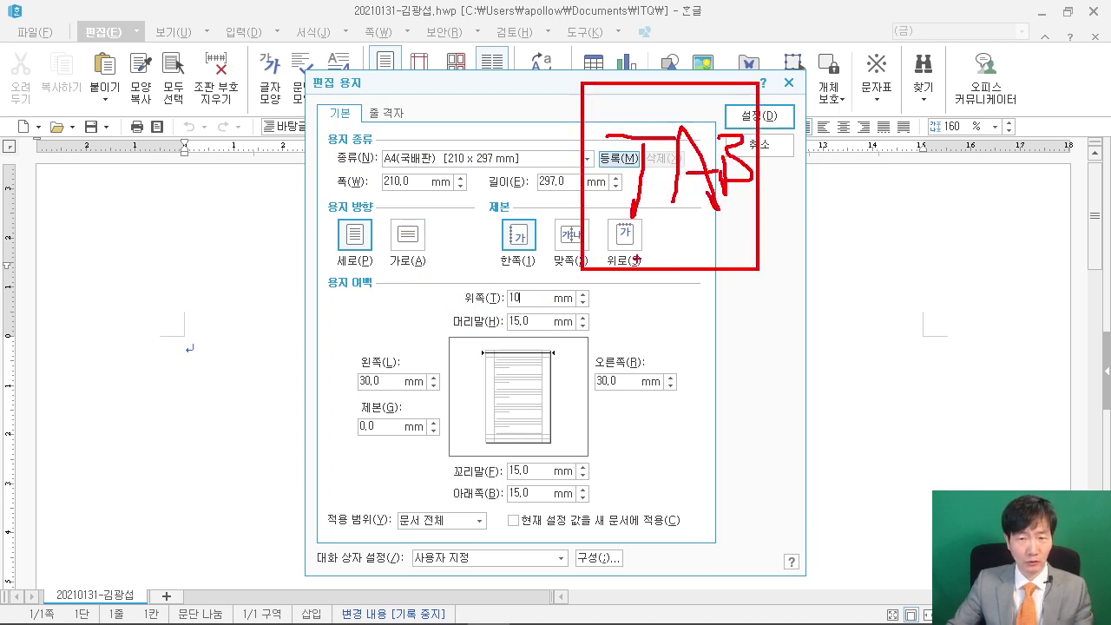
pyautogui.press('Escape')
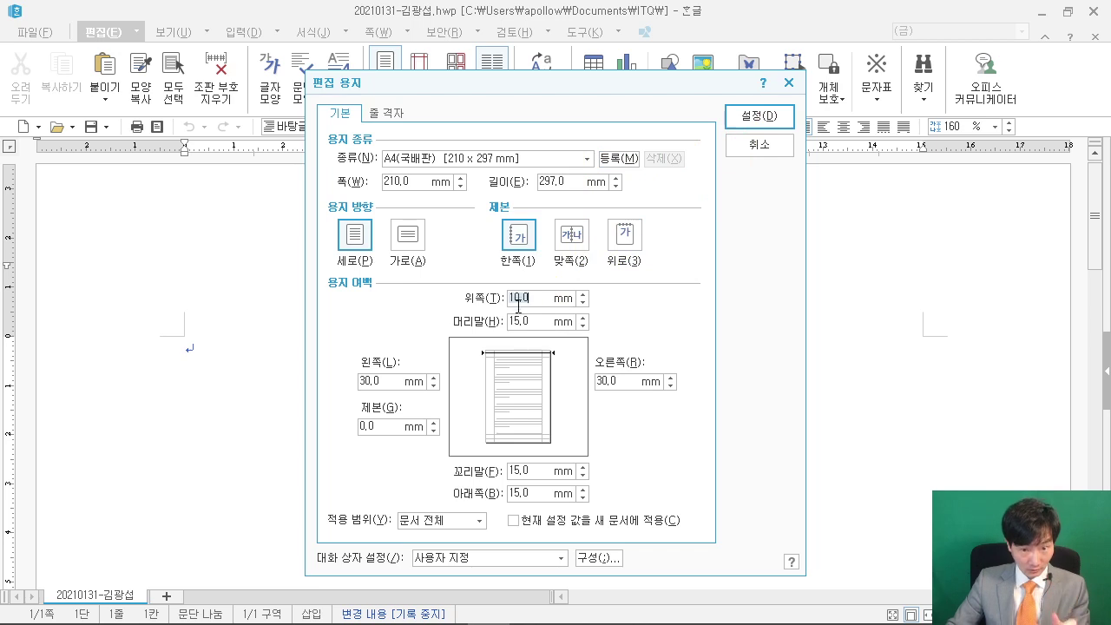
# Step: Set bottom 10, left and right 11, header and footer 10 mm, and apply
pyautogui.press('Tab')
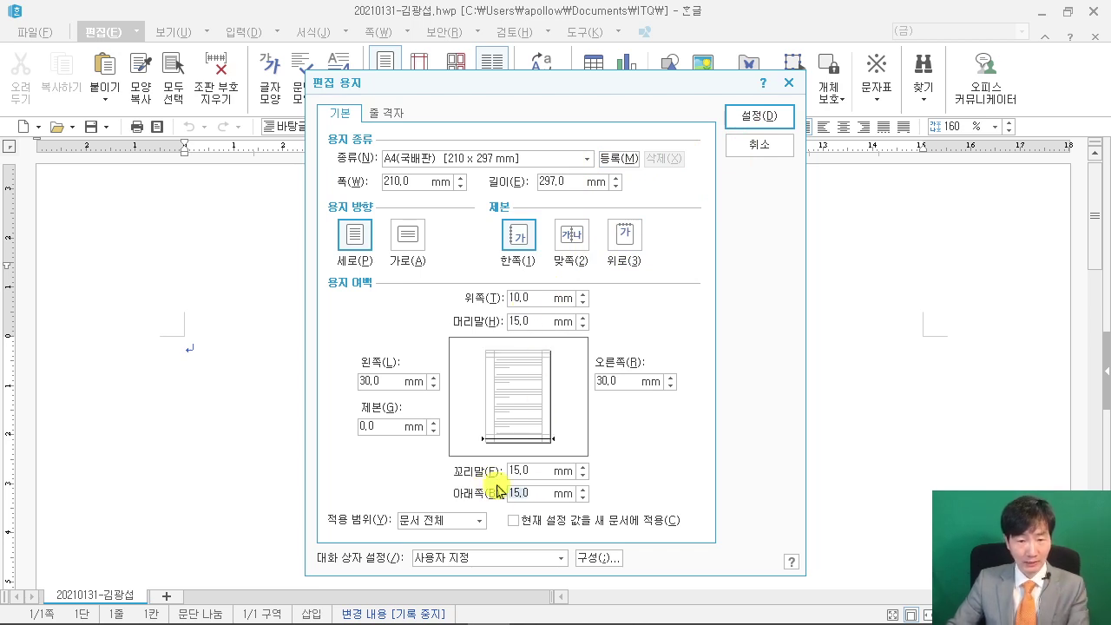
pyautogui.write('10')
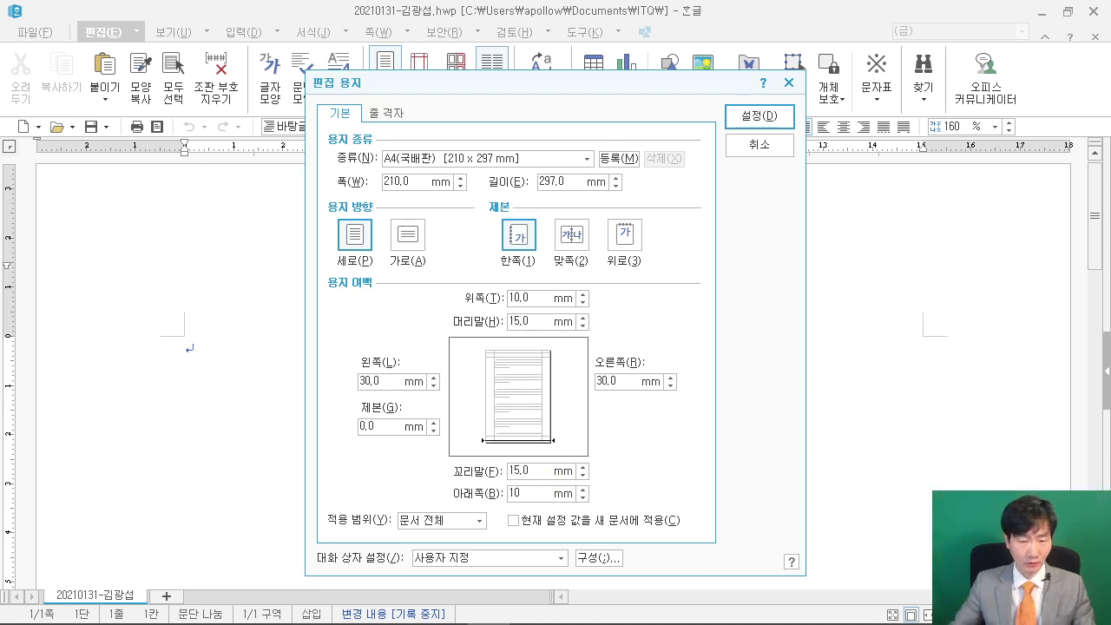
pyautogui.press('Tab')
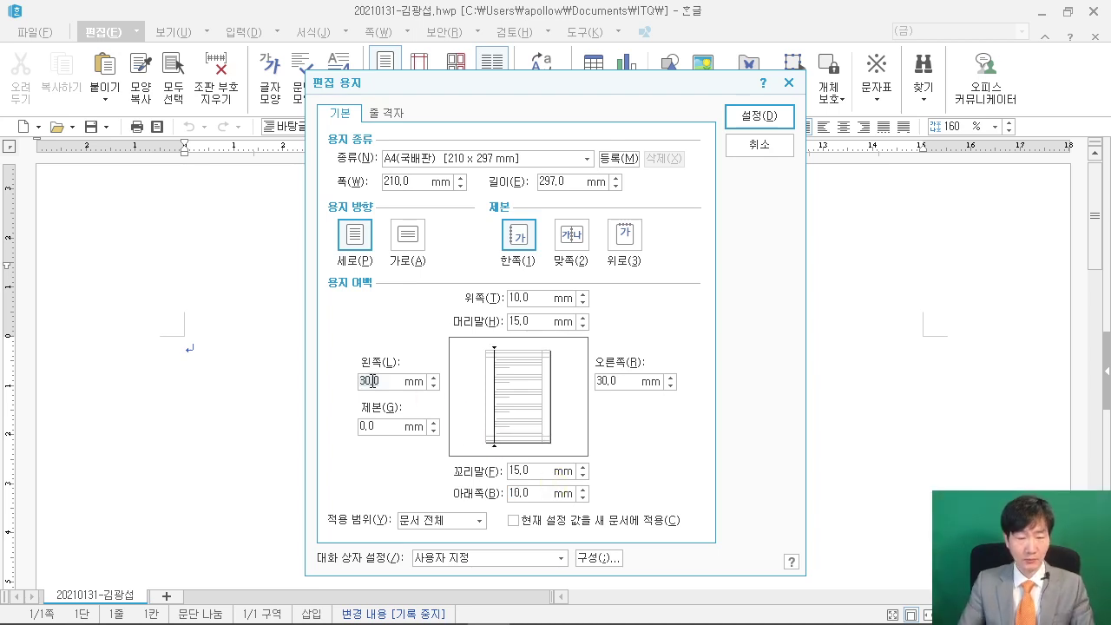
pyautogui.write('11')
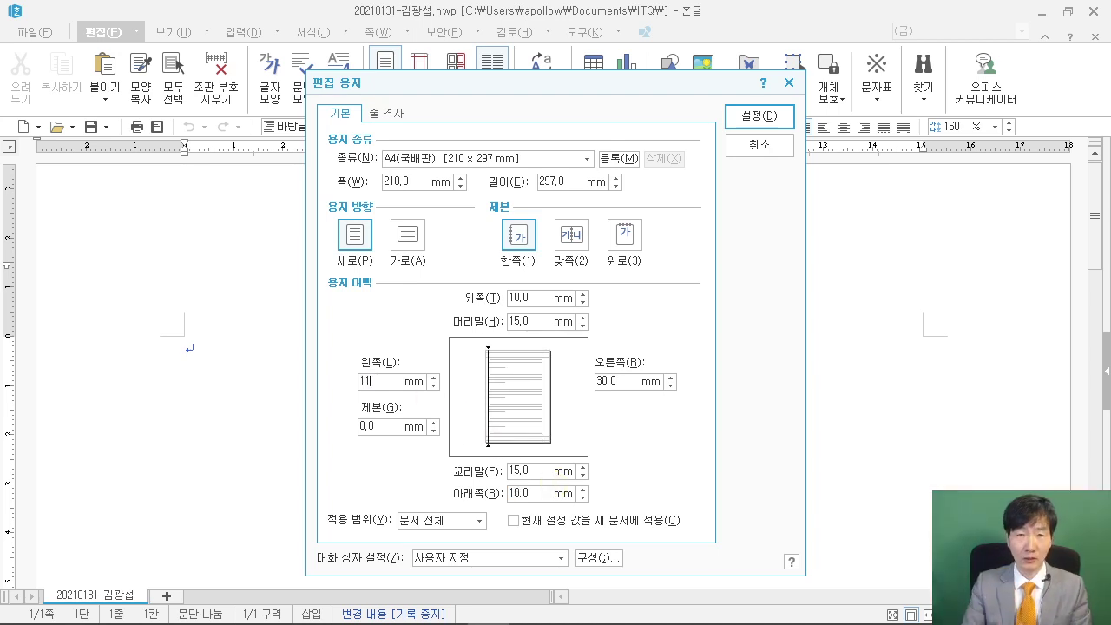
pyautogui.press('Tab')
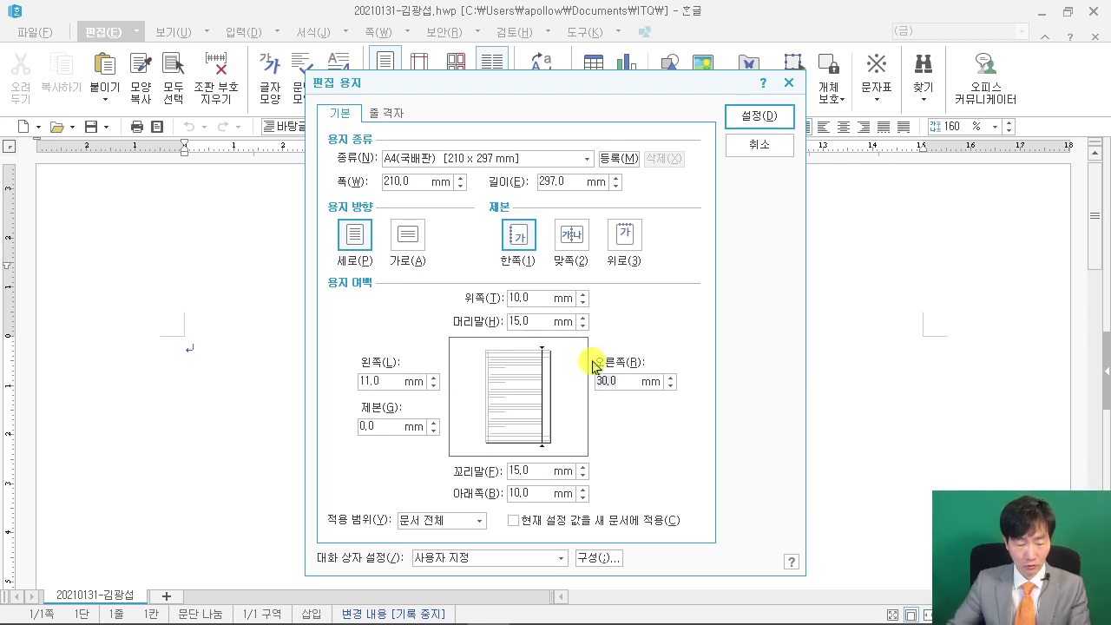
pyautogui.write('11')
pyautogui.press('Tab')
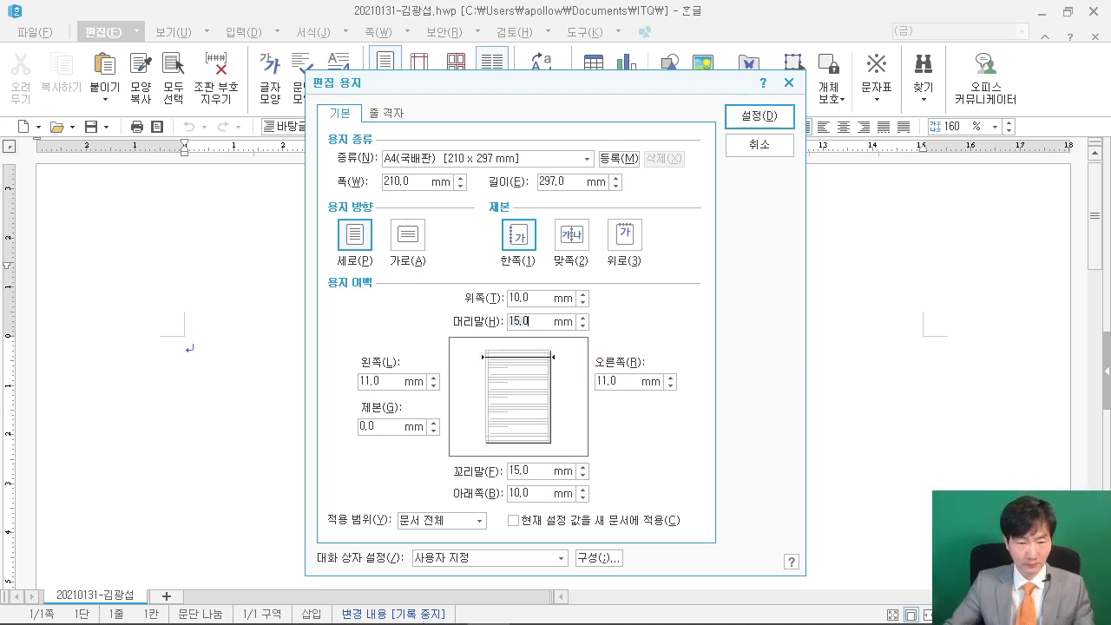
pyautogui.write('10')
pyautogui.press('Tab')
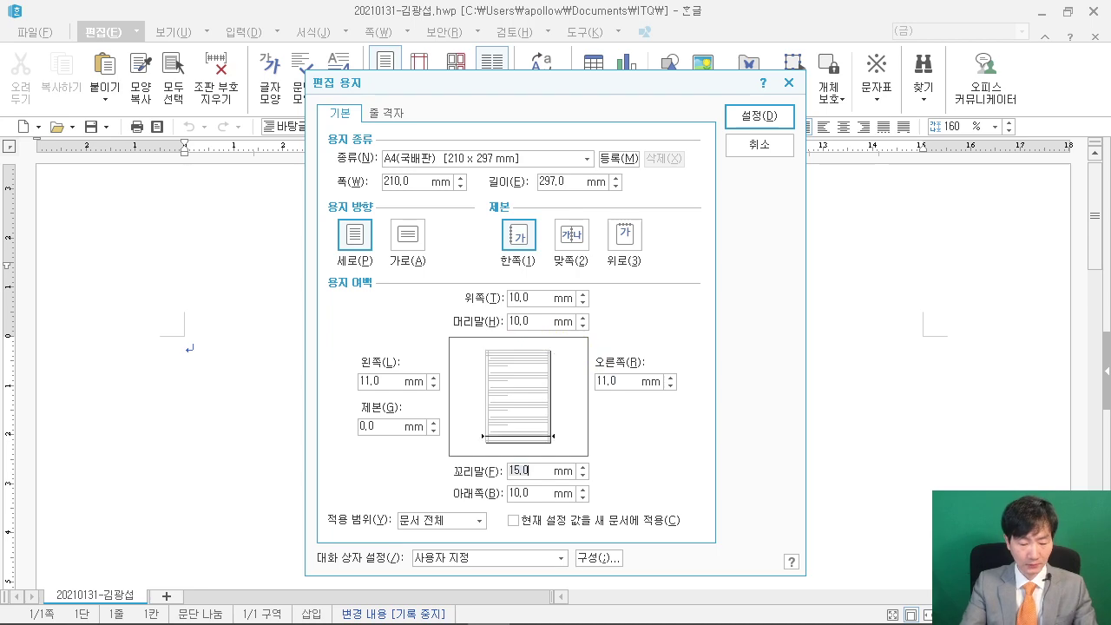
pyautogui.write('10')
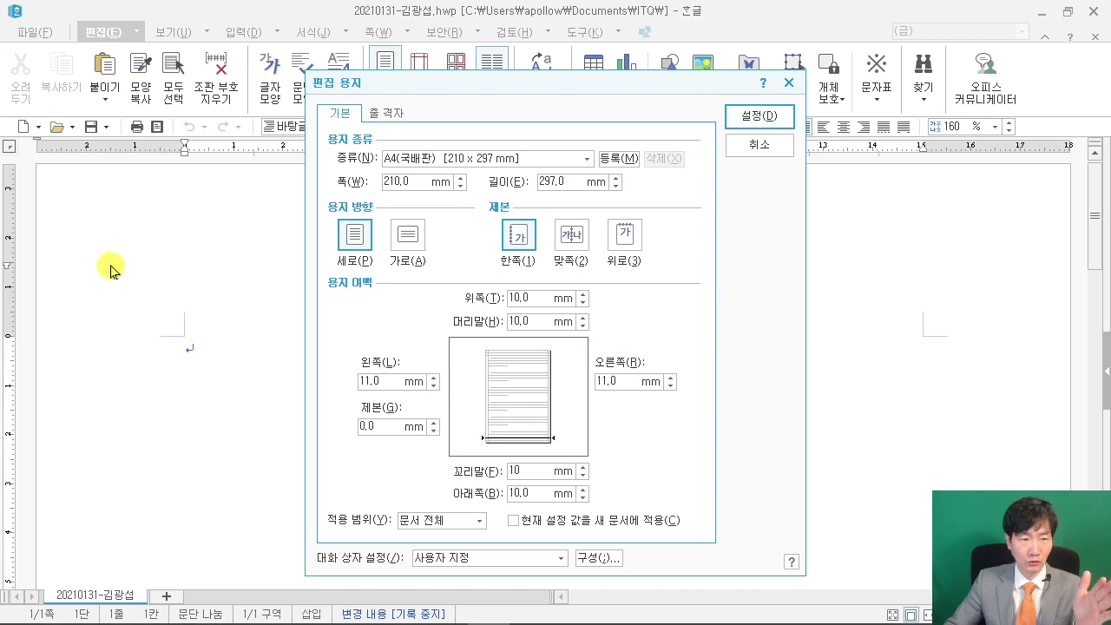
pyautogui.click(742, 122)
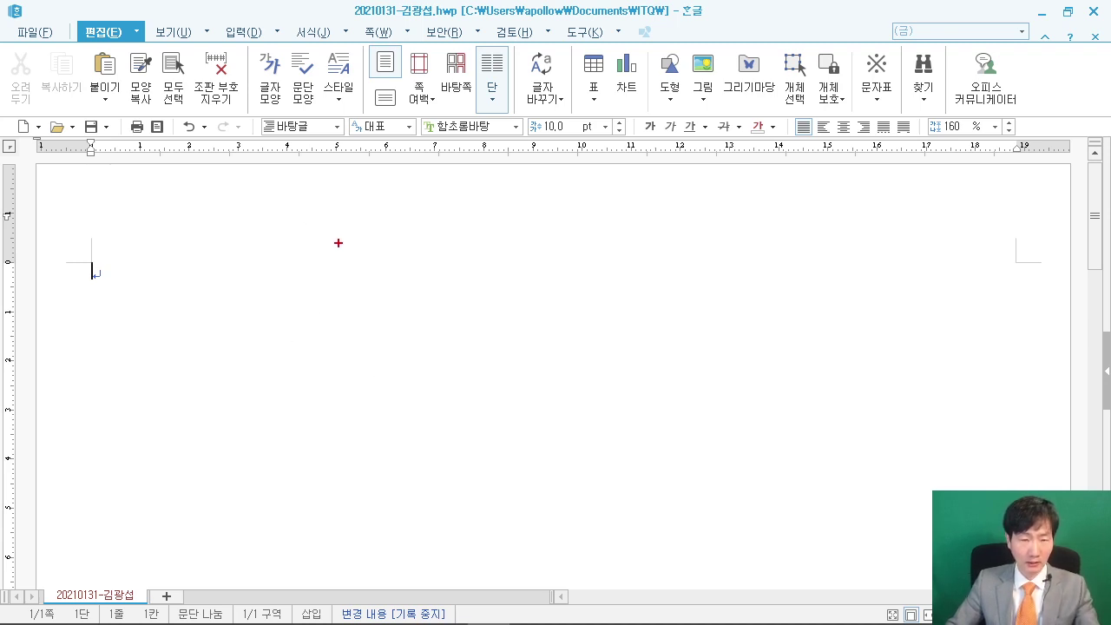
pyautogui.moveTo(276, 151)
pyautogui.mouseDown()
pyautogui.moveTo(400, 285)
pyautogui.moveTo(444, 284)
pyautogui.mouseUp()
pyautogui.moveTo(464, 130); pyautogui.dragTo(644, 291)
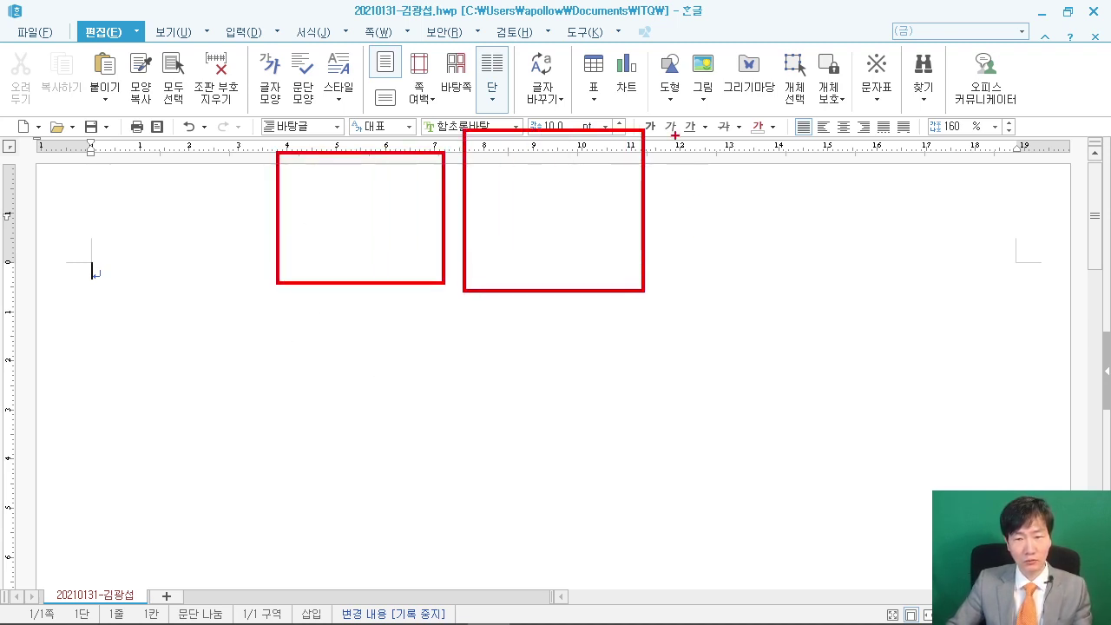
pyautogui.moveTo(674, 133); pyautogui.dragTo(911, 303)
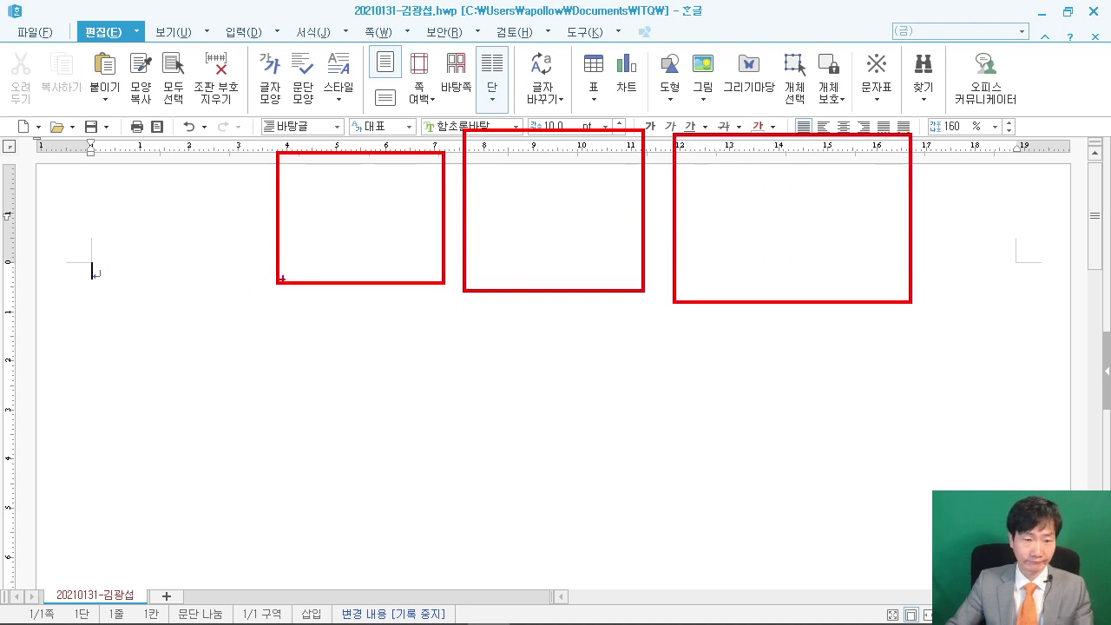
pyautogui.moveTo(290, 276)
pyautogui.mouseDown()
pyautogui.moveTo(356, 261)
pyautogui.moveTo(348, 250)
pyautogui.mouseUp()
pyautogui.moveTo(321, 227); pyautogui.dragTo(357, 227)
pyautogui.moveTo(351, 259)
pyautogui.mouseDown()
pyautogui.moveTo(376, 182)
pyautogui.moveTo(384, 255)
pyautogui.mouseUp()
pyautogui.moveTo(389, 260)
pyautogui.mouseDown()
pyautogui.moveTo(411, 188)
pyautogui.moveTo(420, 267)
pyautogui.mouseUp()
pyautogui.moveTo(391, 239); pyautogui.dragTo(424, 243)
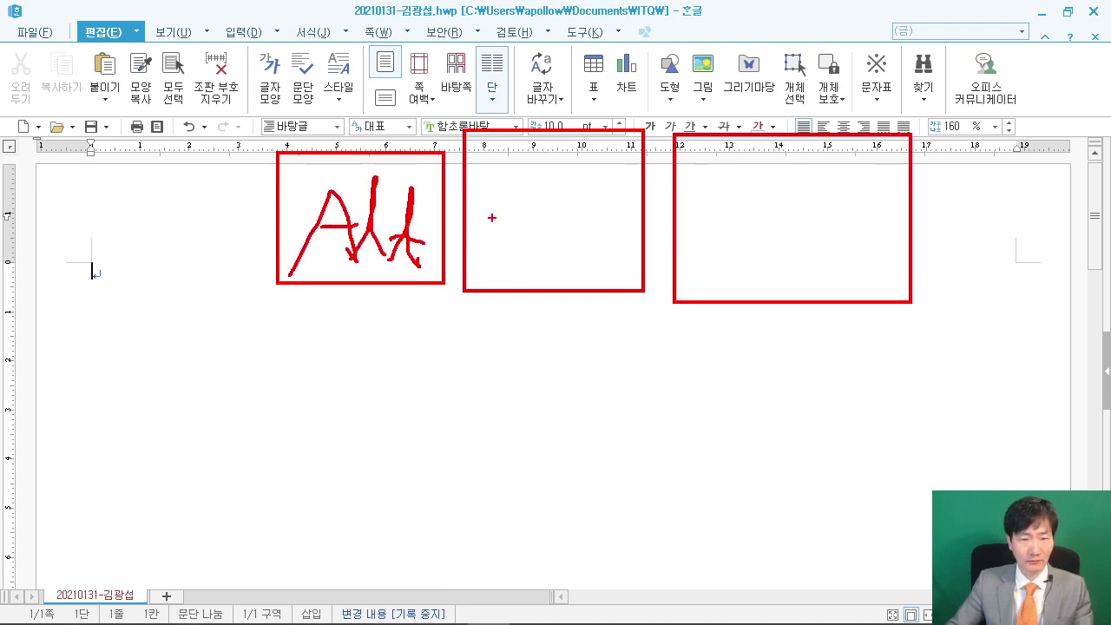
pyautogui.moveTo(497, 212); pyautogui.dragTo(465, 246)
pyautogui.moveTo(502, 186)
pyautogui.mouseDown()
pyautogui.moveTo(521, 255)
pyautogui.moveTo(537, 200)
pyautogui.mouseUp()
pyautogui.moveTo(544, 235); pyautogui.dragTo(547, 257)
pyautogui.moveTo(584, 178); pyautogui.dragTo(567, 259)
pyautogui.moveTo(587, 257); pyautogui.dragTo(589, 260)
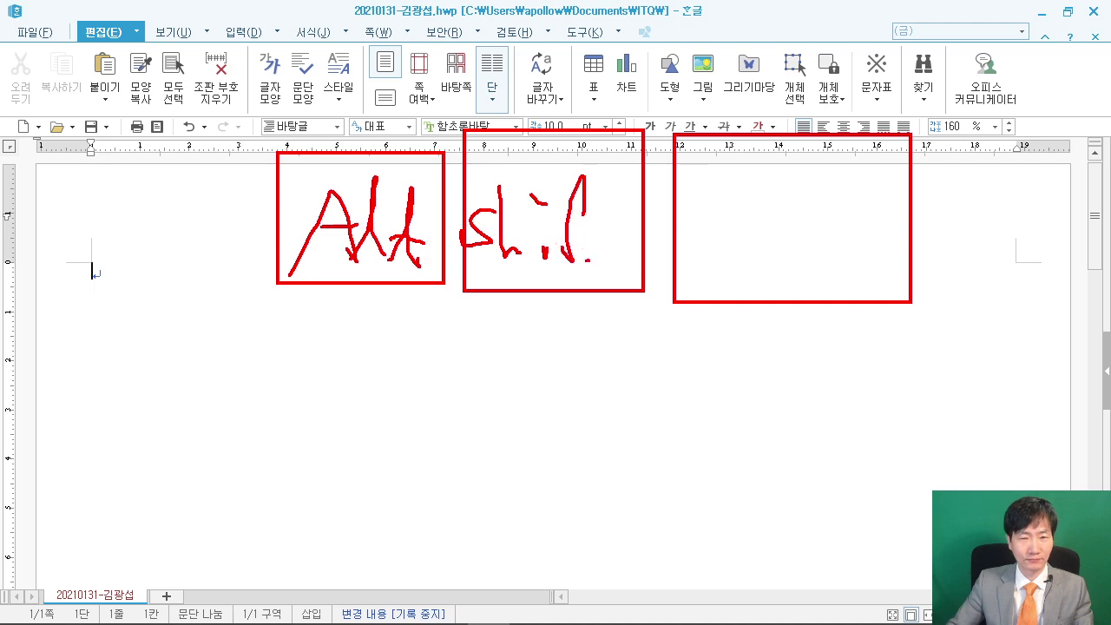
pyautogui.moveTo(613, 184); pyautogui.dragTo(592, 261)
pyautogui.moveTo(587, 222); pyautogui.dragTo(609, 219)
pyautogui.moveTo(624, 253); pyautogui.dragTo(642, 247)
pyautogui.moveTo(545, 224); pyautogui.dragTo(566, 224)
pyautogui.moveTo(512, 250); pyautogui.dragTo(521, 260)
pyautogui.moveTo(449, 208); pyautogui.dragTo(452, 254)
pyautogui.moveTo(441, 236); pyautogui.dragTo(469, 235)
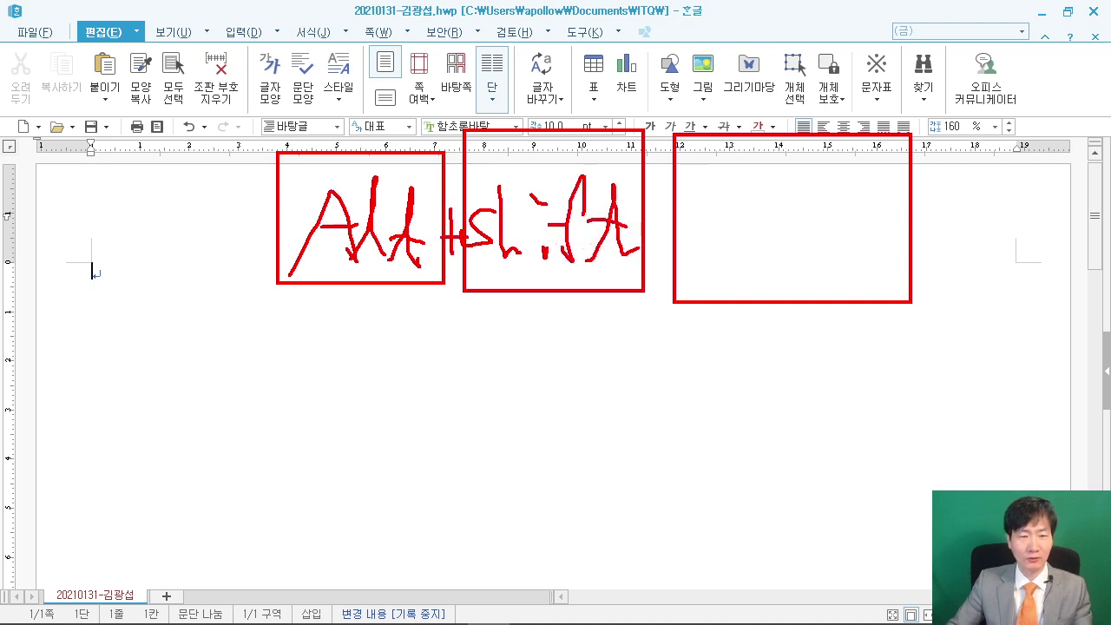
pyautogui.moveTo(686, 206)
pyautogui.mouseDown()
pyautogui.moveTo(719, 200)
pyautogui.moveTo(698, 253)
pyautogui.moveTo(711, 227)
pyautogui.mouseUp()
pyautogui.moveTo(721, 208)
pyautogui.mouseDown()
pyautogui.moveTo(764, 203)
pyautogui.moveTo(766, 250)
pyautogui.mouseUp()
pyautogui.moveTo(757, 224); pyautogui.dragTo(792, 215)
pyautogui.moveTo(800, 227)
pyautogui.mouseDown()
pyautogui.moveTo(835, 236)
pyautogui.moveTo(882, 205)
pyautogui.mouseUp()
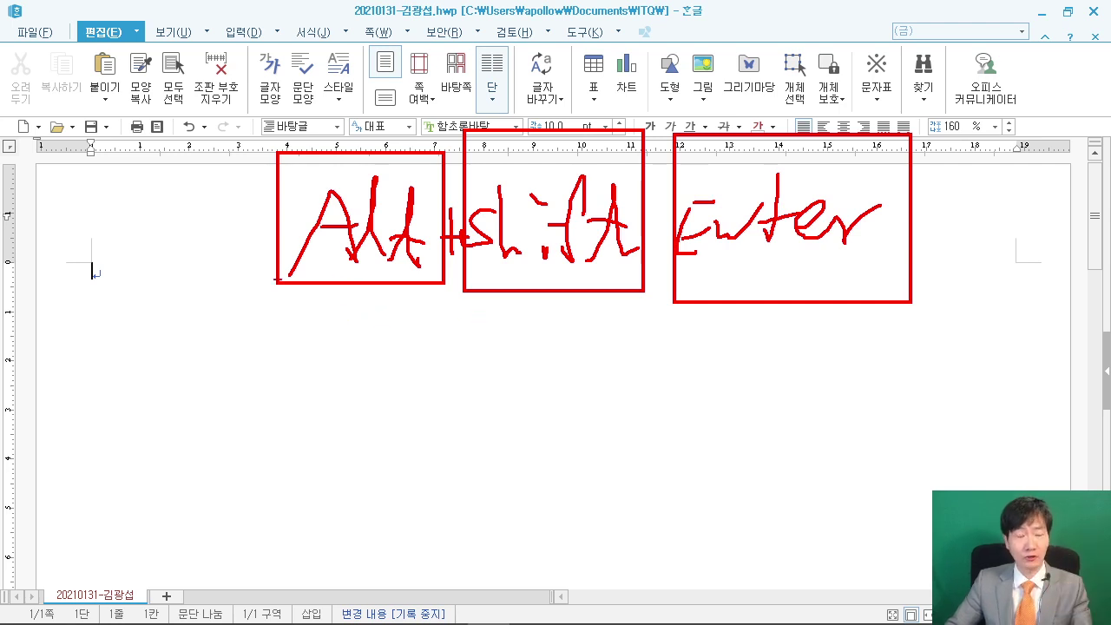
pyautogui.moveTo(302, 70)
pyautogui.mouseDown()
pyautogui.moveTo(332, 98)
pyautogui.moveTo(345, 89)
pyautogui.mouseUp()
pyautogui.moveTo(288, 97)
pyautogui.mouseDown()
pyautogui.moveTo(360, 80)
pyautogui.moveTo(337, 111)
pyautogui.mouseUp()
pyautogui.moveTo(316, 111); pyautogui.dragTo(366, 124)
pyautogui.moveTo(356, 67); pyautogui.dragTo(398, 106)
pyautogui.moveTo(384, 87)
pyautogui.mouseDown()
pyautogui.moveTo(426, 113)
pyautogui.moveTo(443, 75)
pyautogui.moveTo(517, 106)
pyautogui.moveTo(536, 87)
pyautogui.mouseUp()
pyautogui.moveTo(535, 94); pyautogui.dragTo(577, 96)
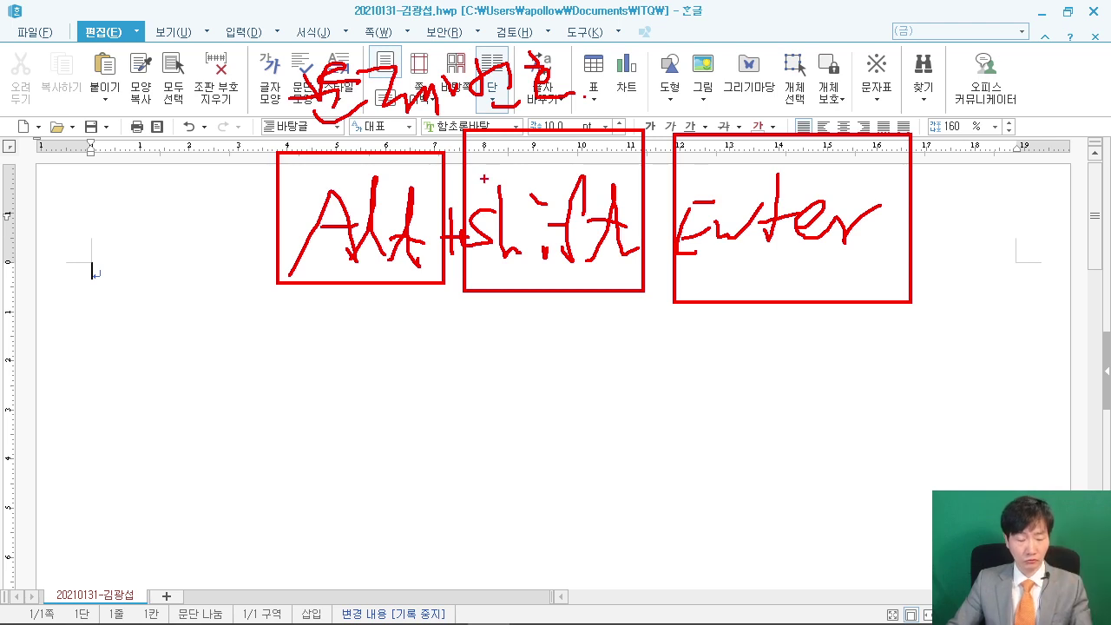
pyautogui.press('Escape')
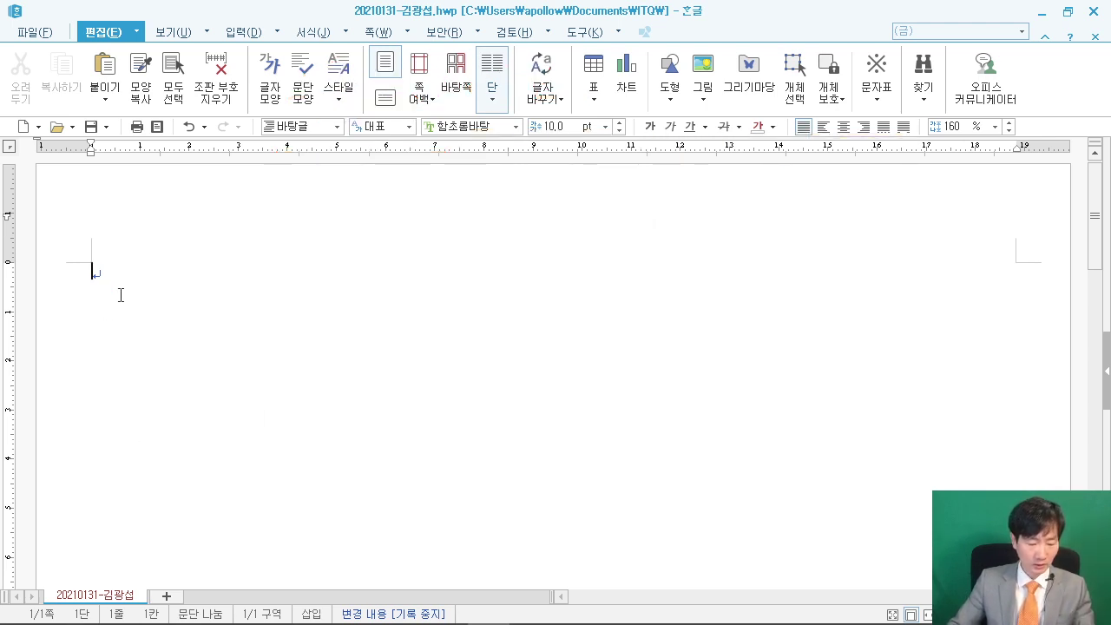
# Step: Type 1. with empty lines below it, checking paragraph-mark display under 보기, then go to line 5
pyautogui.write('1.')
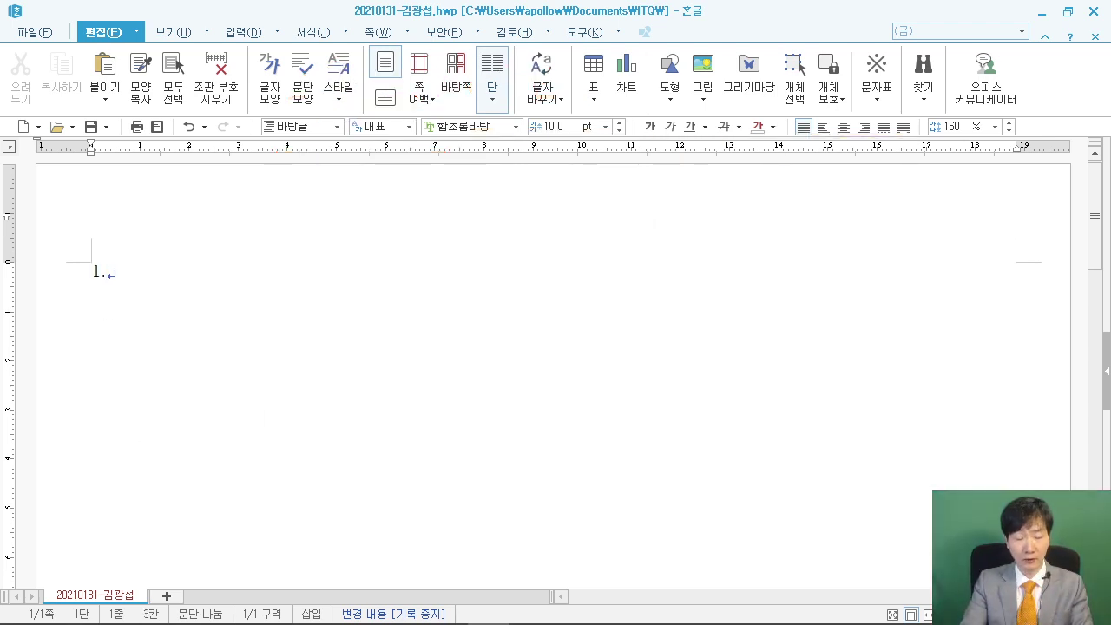
pyautogui.press('Return')
pyautogui.press('Return')
pyautogui.press('Return')
pyautogui.press('Return')
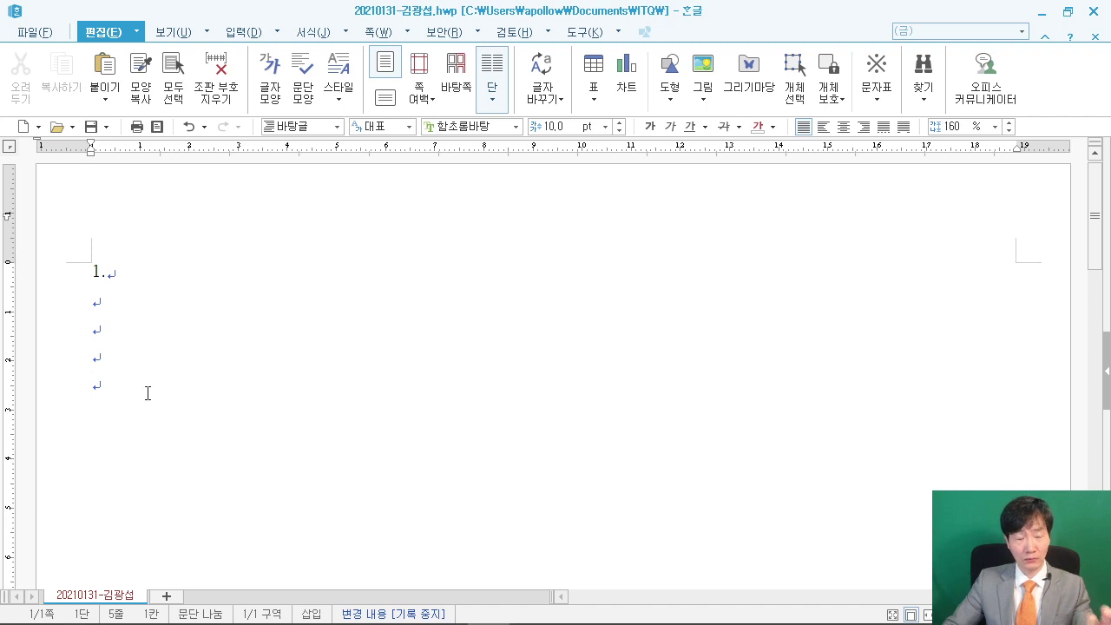
pyautogui.click(207, 32)
pyautogui.moveTo(230, 126)
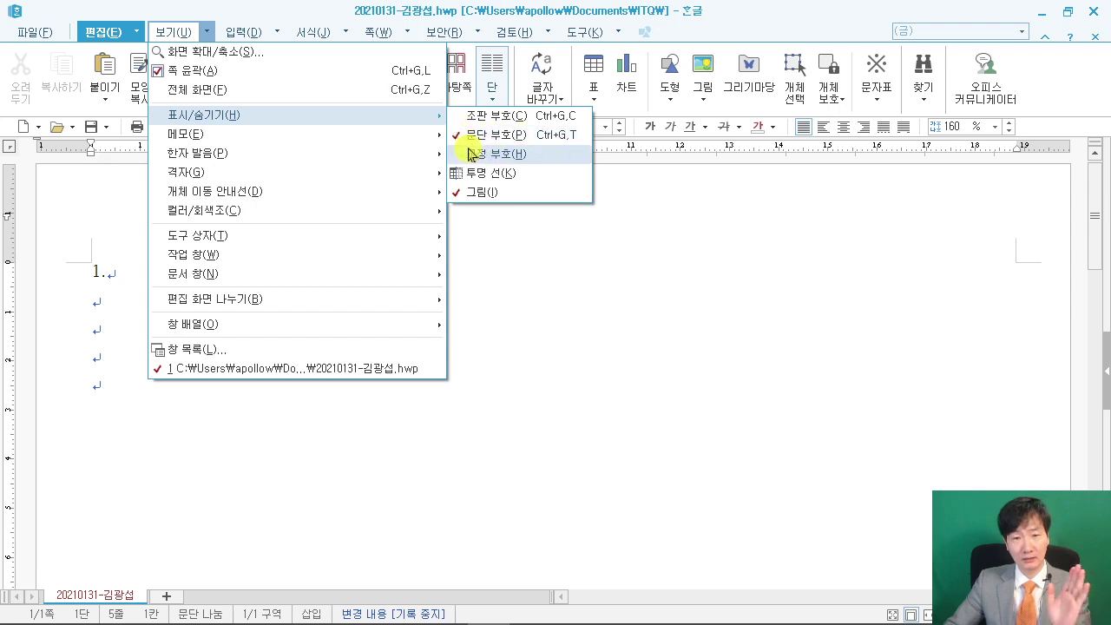
pyautogui.click(469, 370)
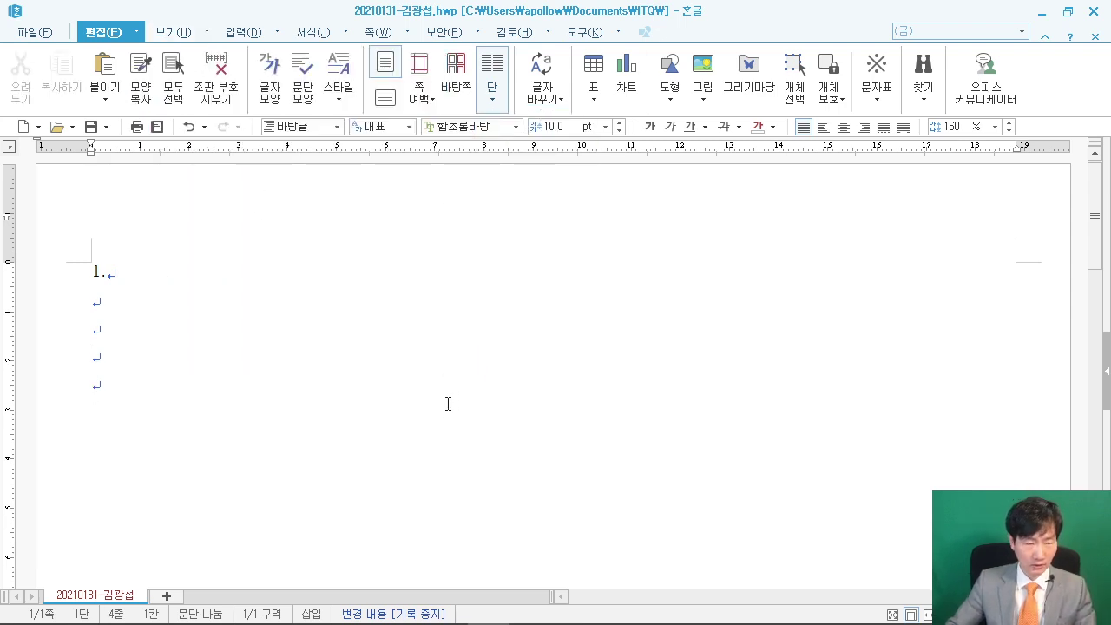
pyautogui.click(448, 404)
# Step: Type 2. on line 5 and insert a new section page with Alt+Shift+Enter
pyautogui.write('2.')
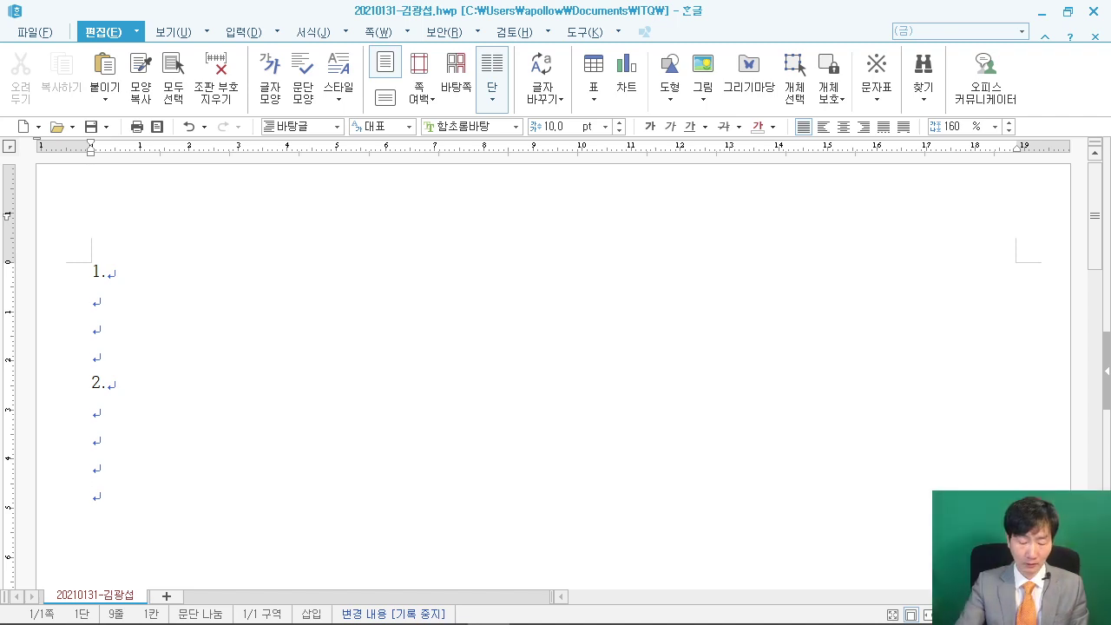
pyautogui.hotkey('alt', 'shift', 'Return')
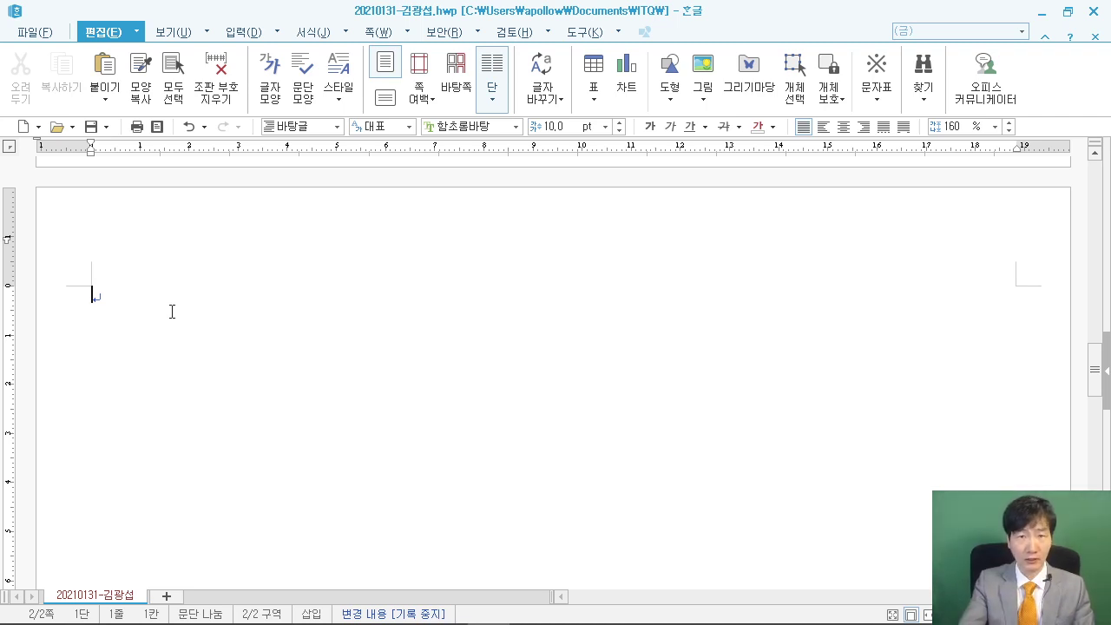
# Step: Type items 3. and 4. on page 2, each followed by empty lines
pyautogui.write('3.')
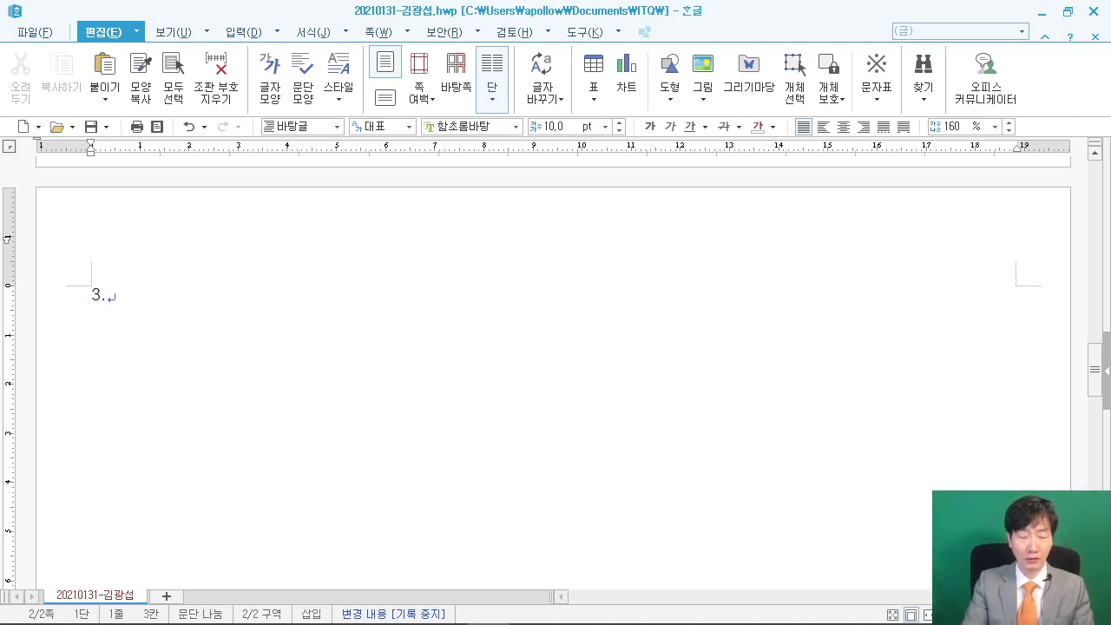
pyautogui.press('Return')
pyautogui.press('Return')
pyautogui.press('Return')
pyautogui.write('4')
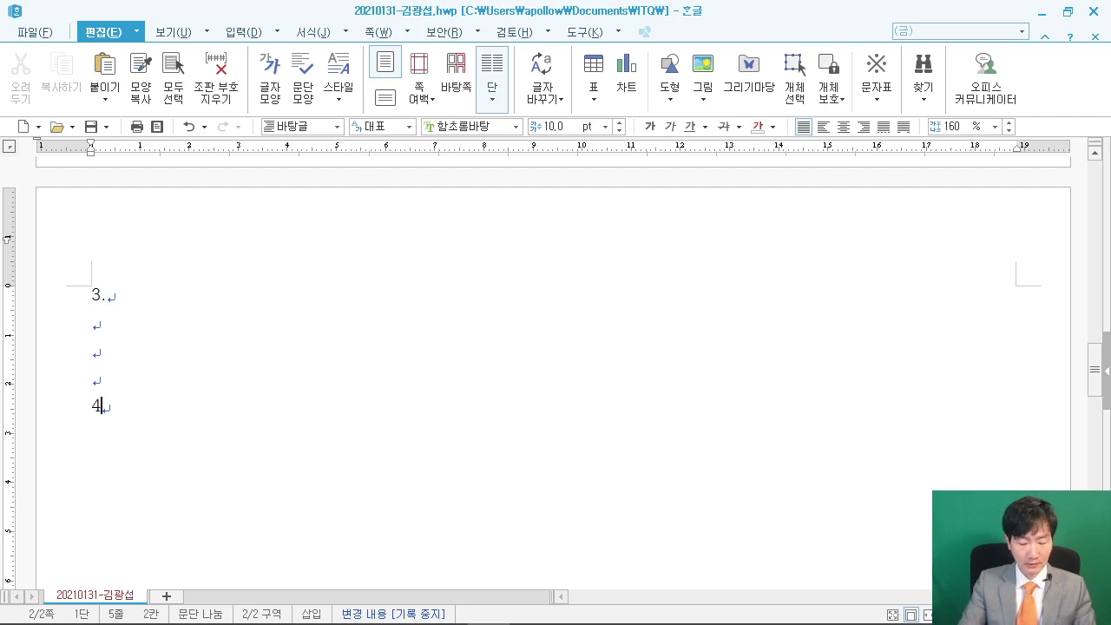
pyautogui.press('Return')
pyautogui.press('Return')
pyautogui.press('Return')
pyautogui.press('Return')
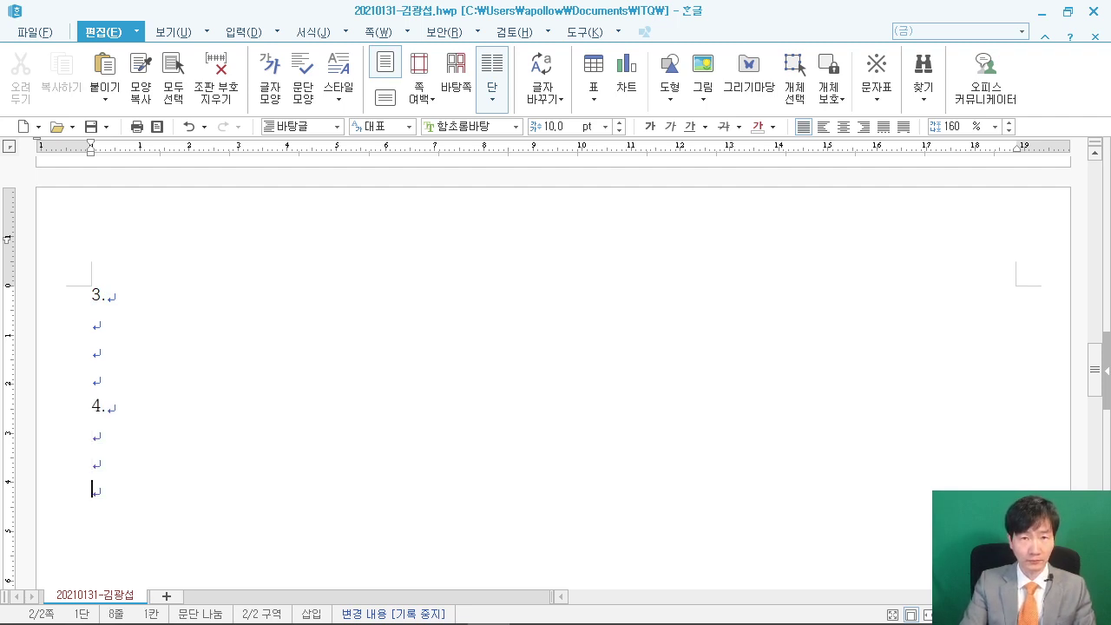
# Step: Insert a third page as a new section with Alt+Shift+Enter
pyautogui.moveTo(296, 151)
pyautogui.mouseDown()
pyautogui.moveTo(339, 261)
pyautogui.moveTo(440, 259)
pyautogui.mouseUp()
pyautogui.moveTo(461, 147); pyautogui.dragTo(660, 256)
pyautogui.moveTo(709, 139)
pyautogui.mouseDown()
pyautogui.moveTo(937, 261)
pyautogui.moveTo(963, 255)
pyautogui.mouseUp()
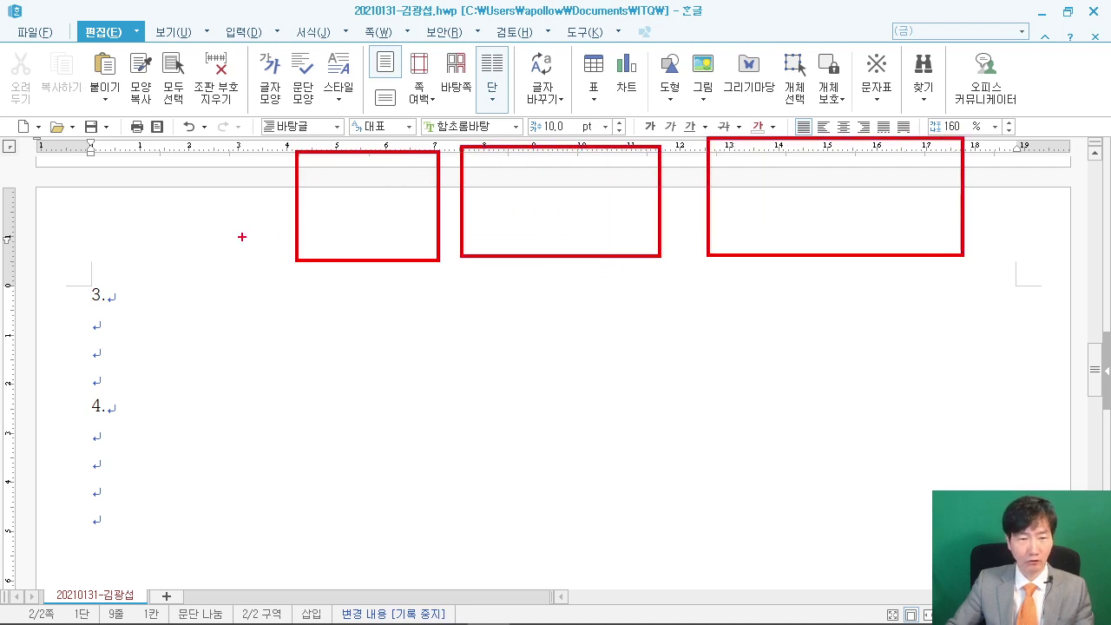
pyautogui.moveTo(264, 262)
pyautogui.mouseDown()
pyautogui.moveTo(331, 245)
pyautogui.moveTo(323, 224)
pyautogui.mouseUp()
pyautogui.moveTo(339, 257)
pyautogui.mouseDown()
pyautogui.moveTo(361, 229)
pyautogui.moveTo(377, 251)
pyautogui.mouseUp()
pyautogui.moveTo(401, 257)
pyautogui.mouseDown()
pyautogui.moveTo(417, 224)
pyautogui.moveTo(389, 224)
pyautogui.mouseUp()
pyautogui.moveTo(549, 186); pyautogui.dragTo(493, 234)
pyautogui.moveTo(550, 153)
pyautogui.mouseDown()
pyautogui.moveTo(561, 233)
pyautogui.moveTo(583, 232)
pyautogui.mouseUp()
pyautogui.moveTo(603, 167); pyautogui.dragTo(608, 243)
pyautogui.moveTo(644, 161); pyautogui.dragTo(639, 243)
pyautogui.moveTo(653, 167)
pyautogui.mouseDown()
pyautogui.moveTo(646, 231)
pyautogui.moveTo(644, 201)
pyautogui.mouseUp()
pyautogui.moveTo(787, 179)
pyautogui.mouseDown()
pyautogui.moveTo(804, 174)
pyautogui.moveTo(785, 247)
pyautogui.mouseUp()
pyautogui.moveTo(775, 224); pyautogui.dragTo(820, 217)
pyautogui.moveTo(849, 172)
pyautogui.mouseDown()
pyautogui.moveTo(842, 242)
pyautogui.moveTo(875, 217)
pyautogui.mouseUp()
pyautogui.moveTo(874, 216)
pyautogui.mouseDown()
pyautogui.moveTo(879, 198)
pyautogui.moveTo(907, 236)
pyautogui.mouseUp()
pyautogui.moveTo(922, 193); pyautogui.dragTo(922, 227)
pyautogui.moveTo(924, 208); pyautogui.dragTo(955, 190)
pyautogui.press('Escape')
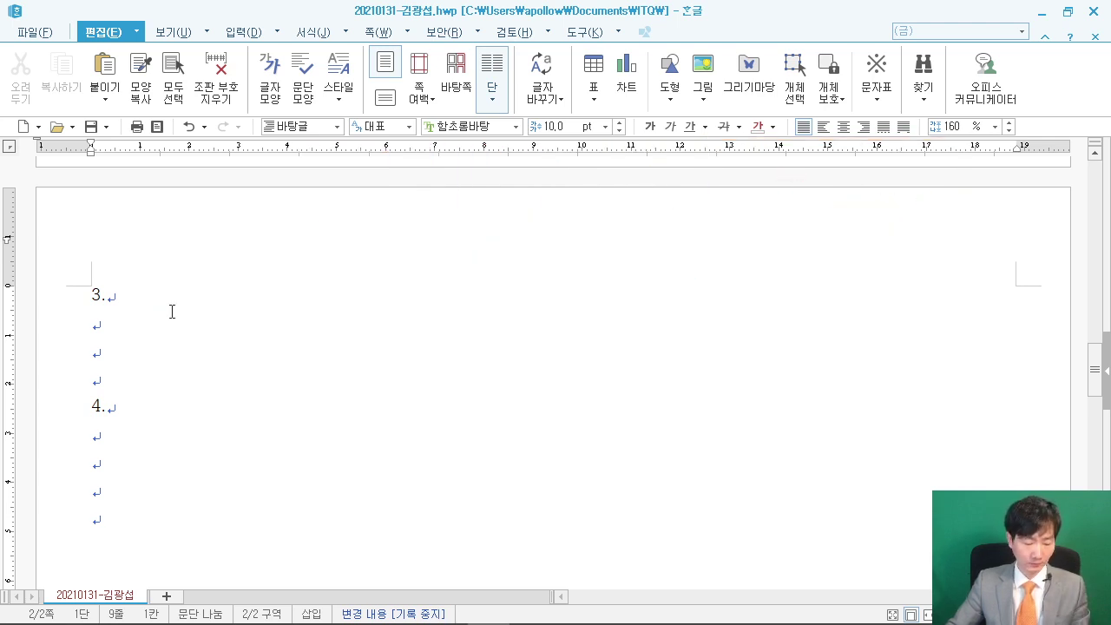
pyautogui.hotkey('alt', 'shift', 'Return')
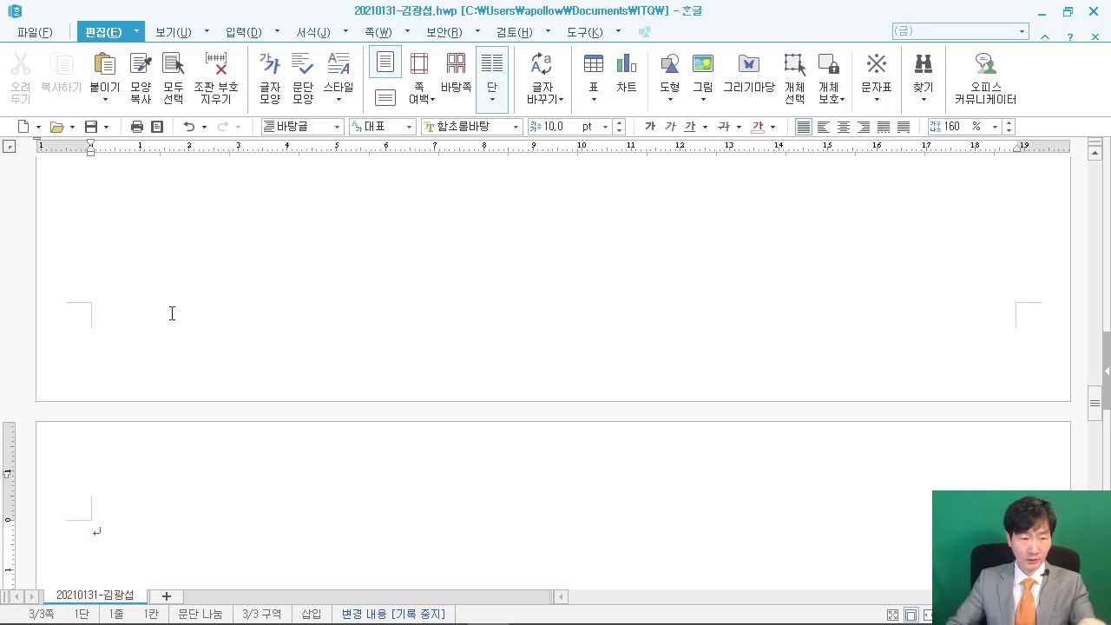
pyautogui.scroll(-3, 178, 323)
pyautogui.scroll(-1, 178, 323)
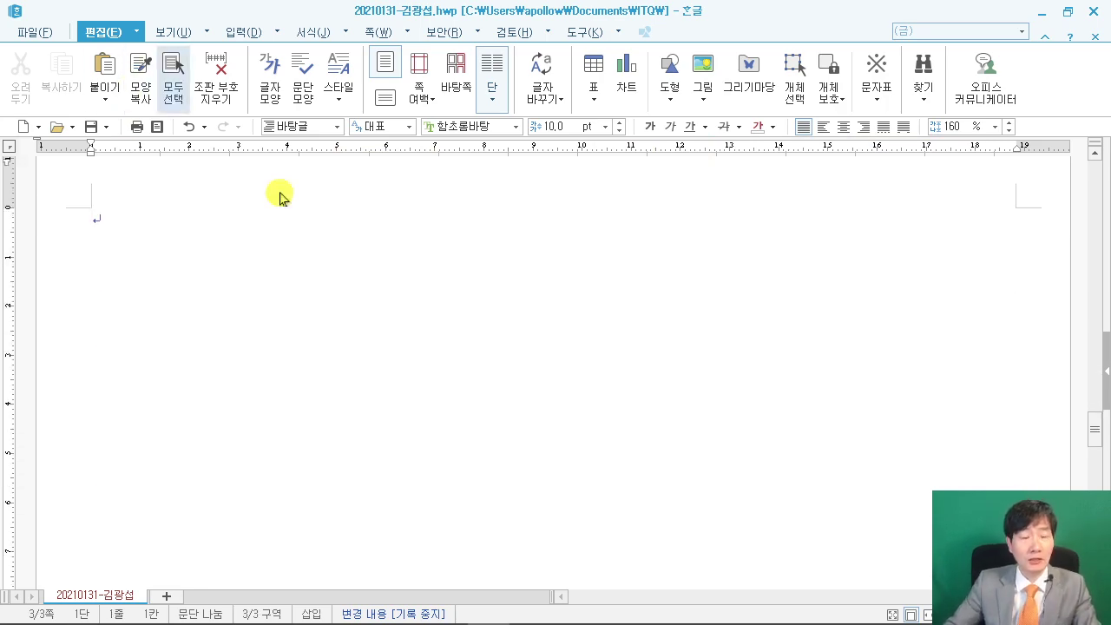
# Step: Scroll GW01-09A.pdf to the 문서작성 능력평가 (200점) page and restore down the Acrobat window
pyautogui.click(403, 620)
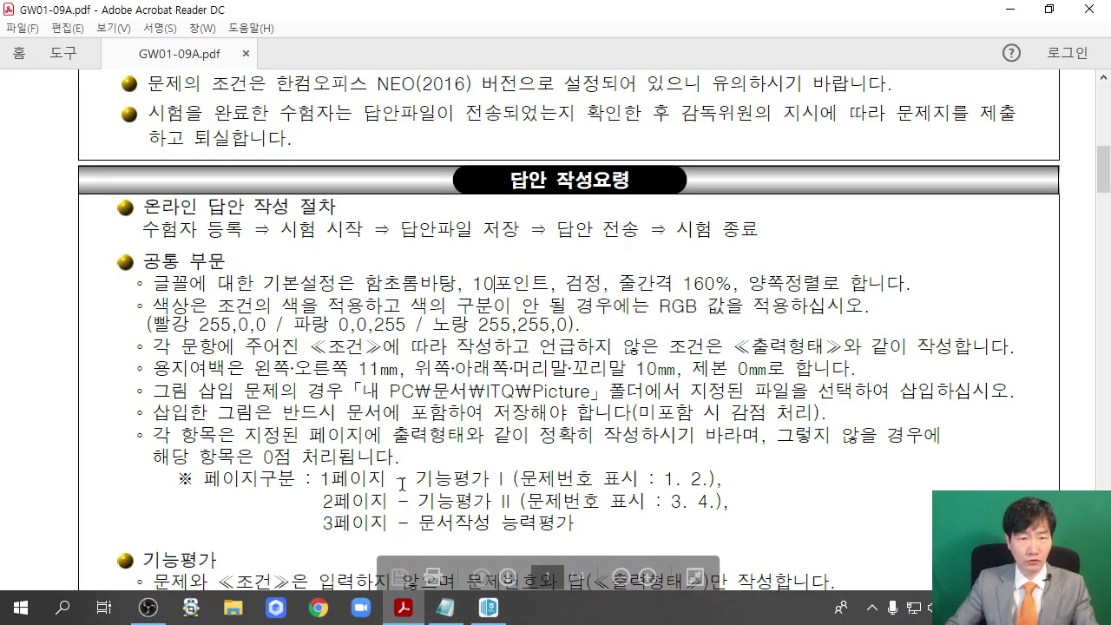
pyautogui.scroll(-3, 452, 313)
pyautogui.scroll(-7, 449, 320)
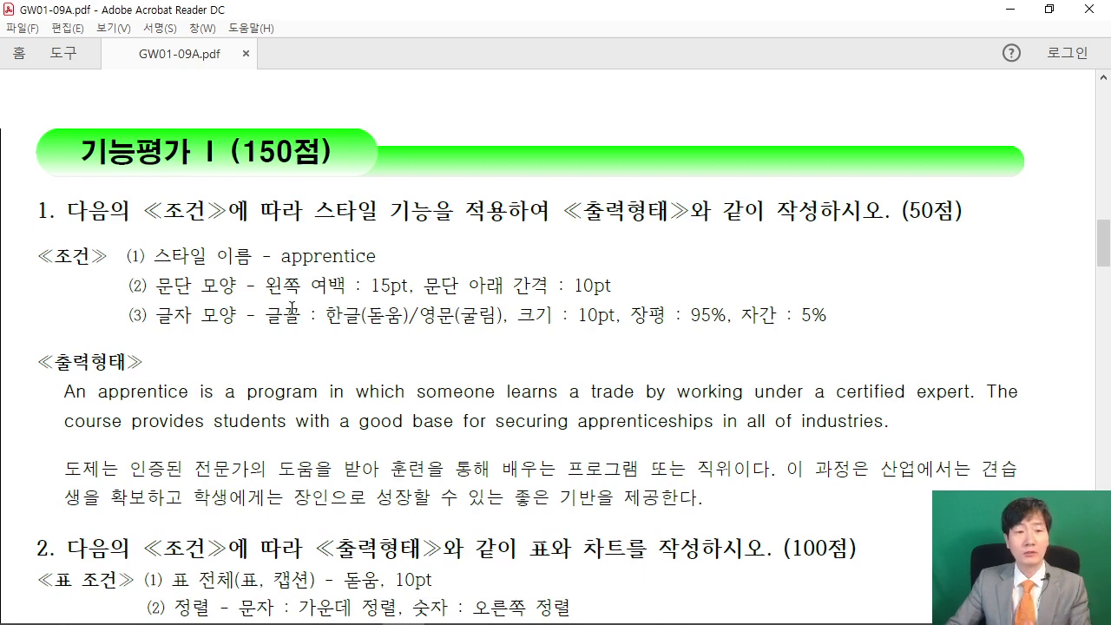
pyautogui.scroll(-5, 595, 291)
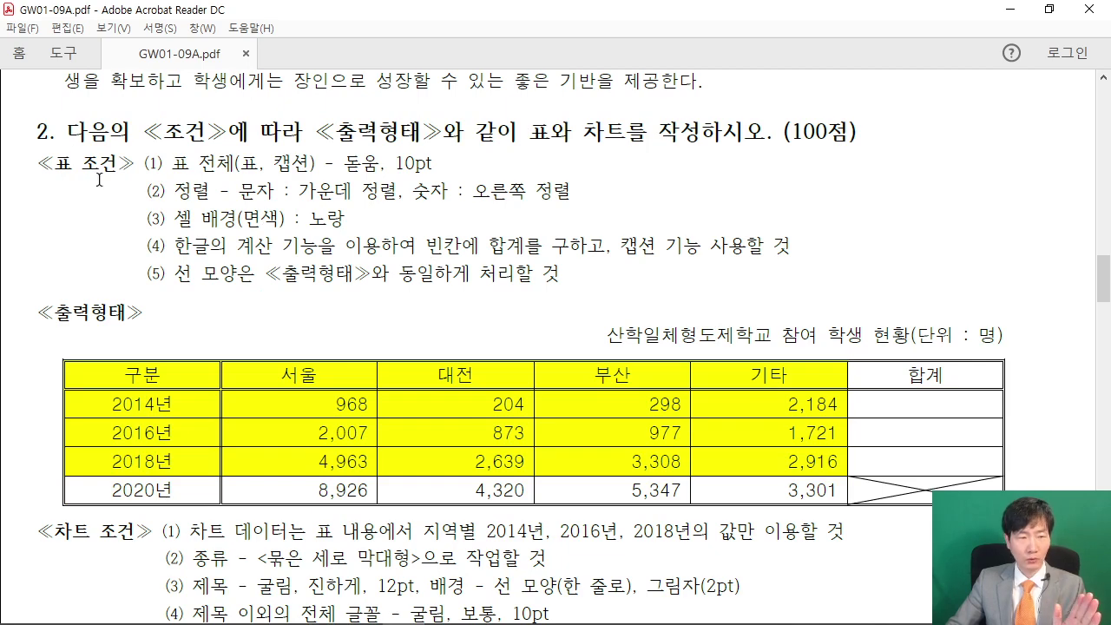
pyautogui.scroll(-4, 99, 180)
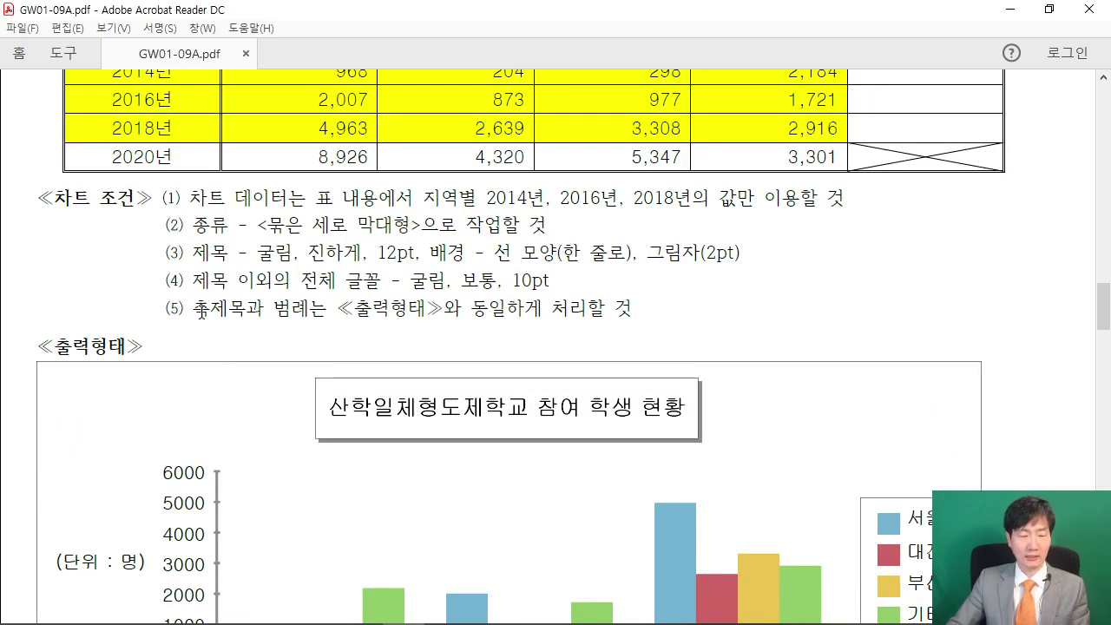
pyautogui.scroll(-10, 202, 310)
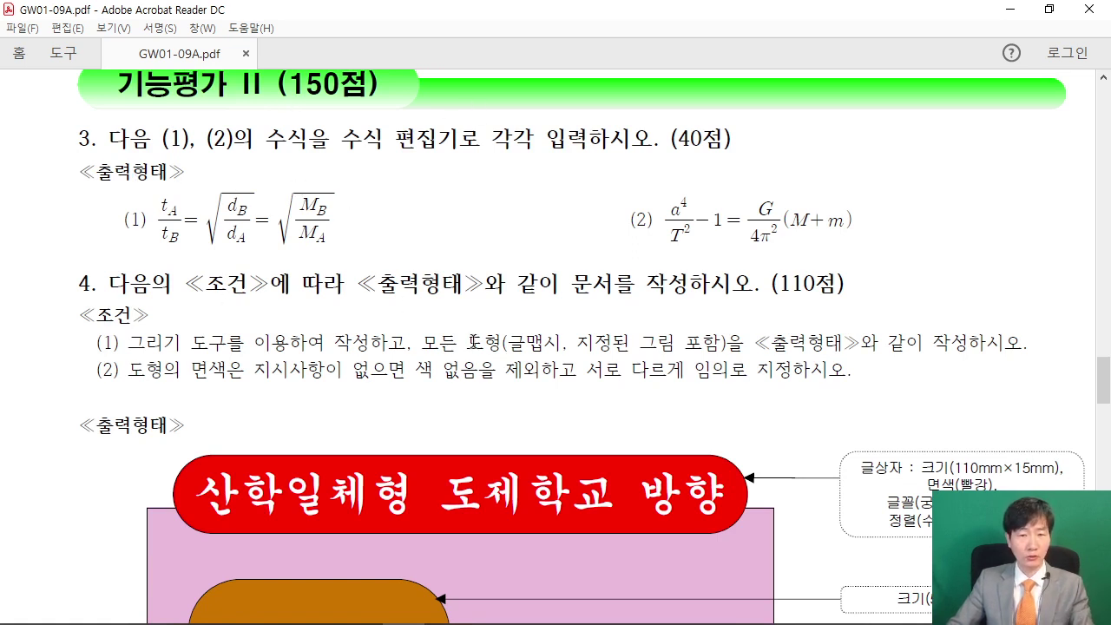
pyautogui.scroll(-15, 533, 382)
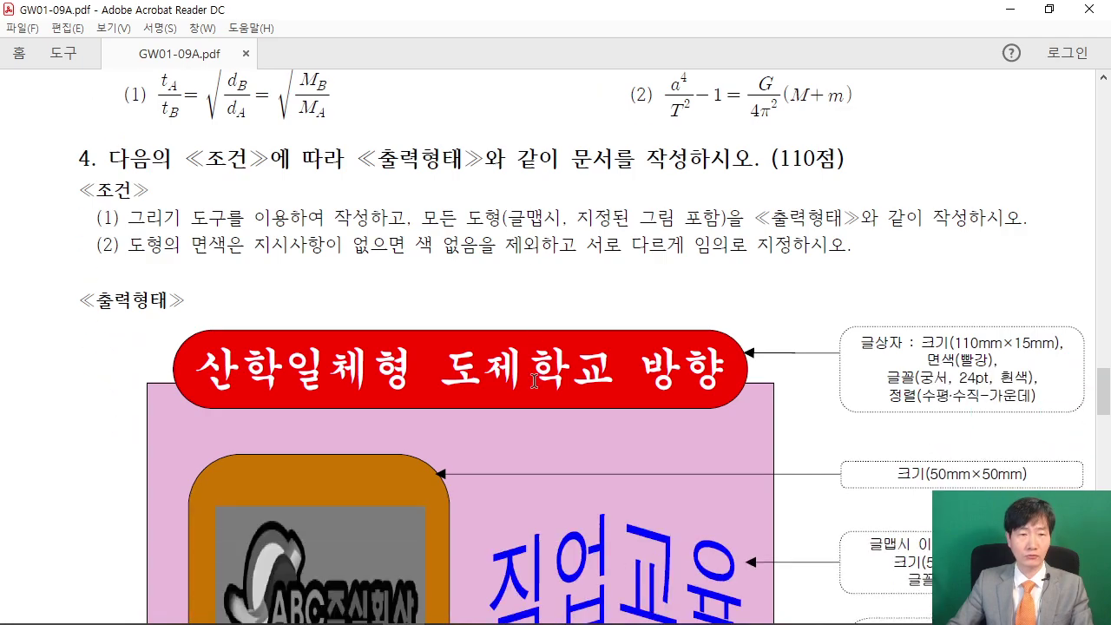
pyautogui.scroll(-3, 578, 392)
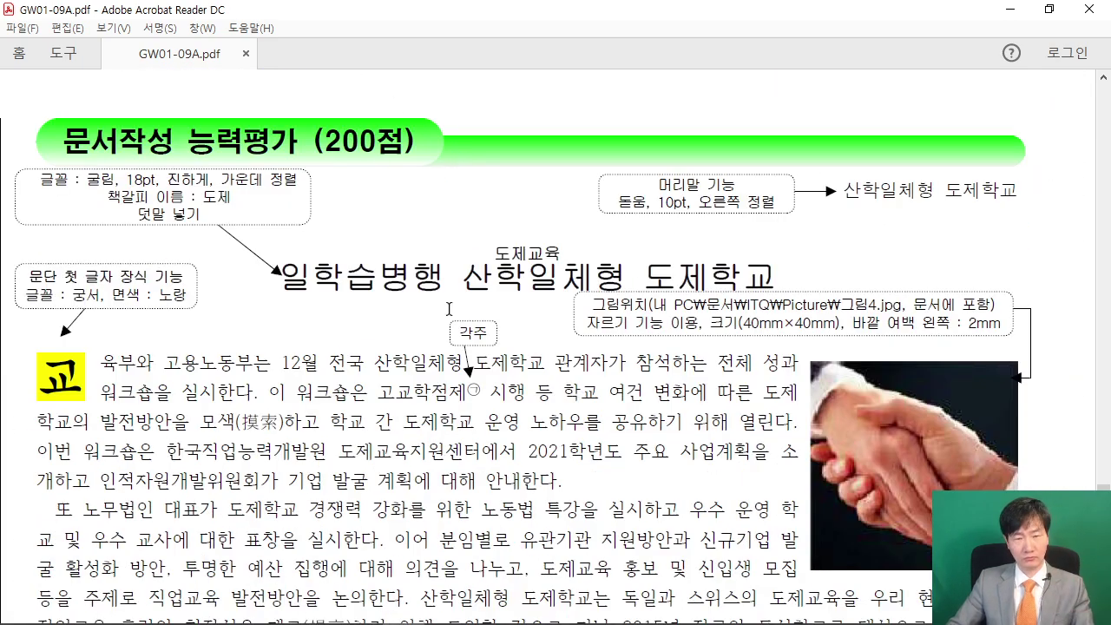
pyautogui.scroll(-2, 498, 326)
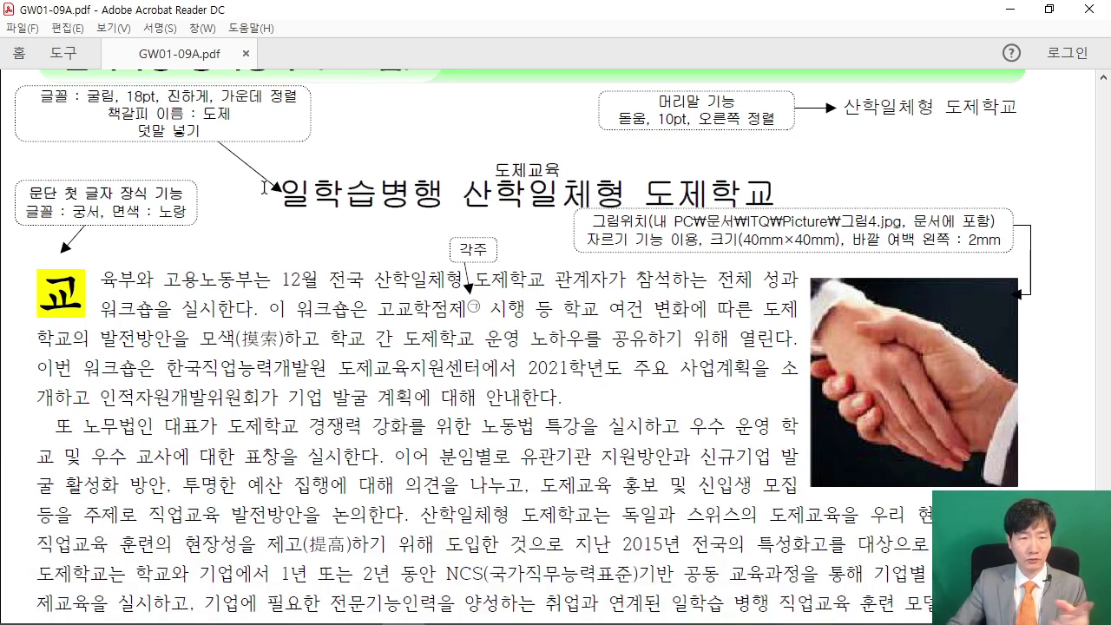
pyautogui.moveTo(265, 189); pyautogui.dragTo(627, 194)
pyautogui.click(627, 194)
pyautogui.click(1049, 9)
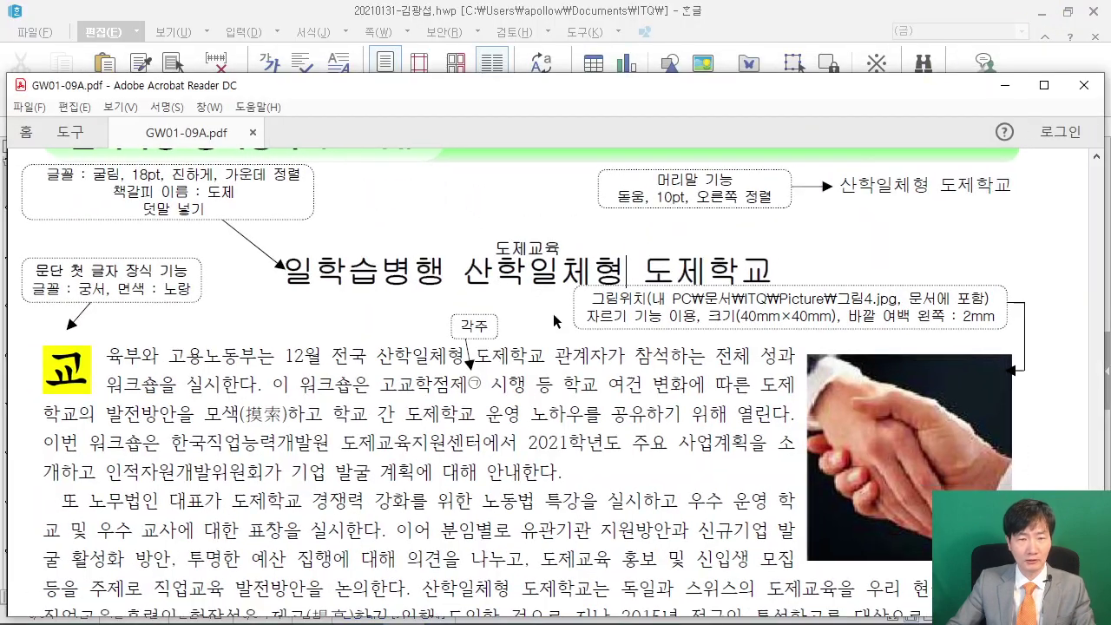
# Step: Resize Acrobat and Hangul so blank page 3 sits above the sample PDF task
pyautogui.moveTo(518, 73); pyautogui.dragTo(518, 326)
pyautogui.click(426, 260)
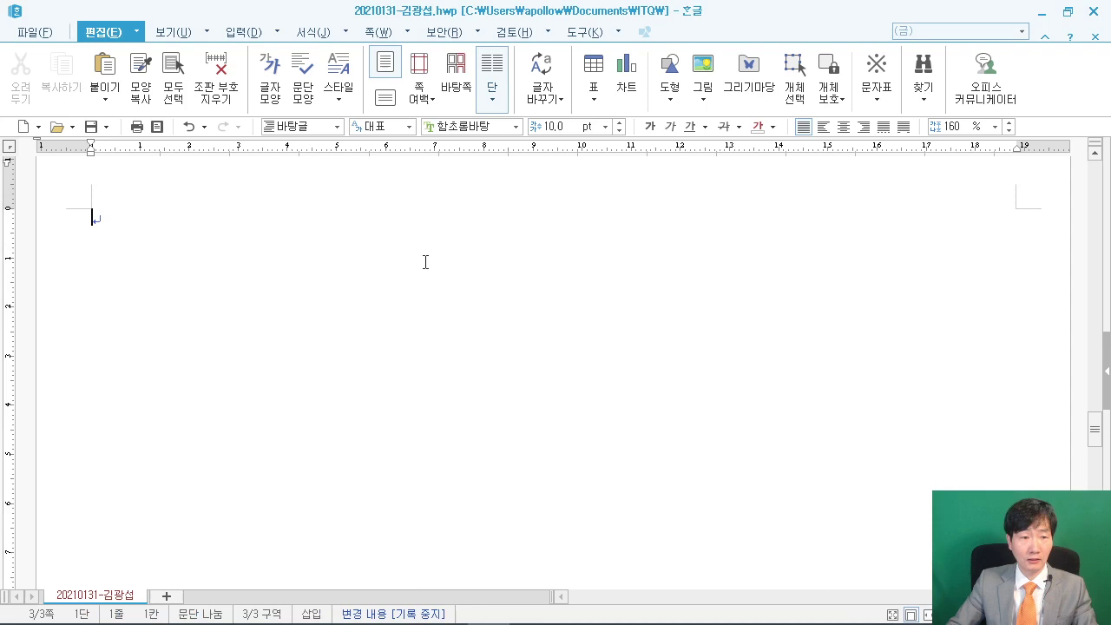
pyautogui.click(1067, 11)
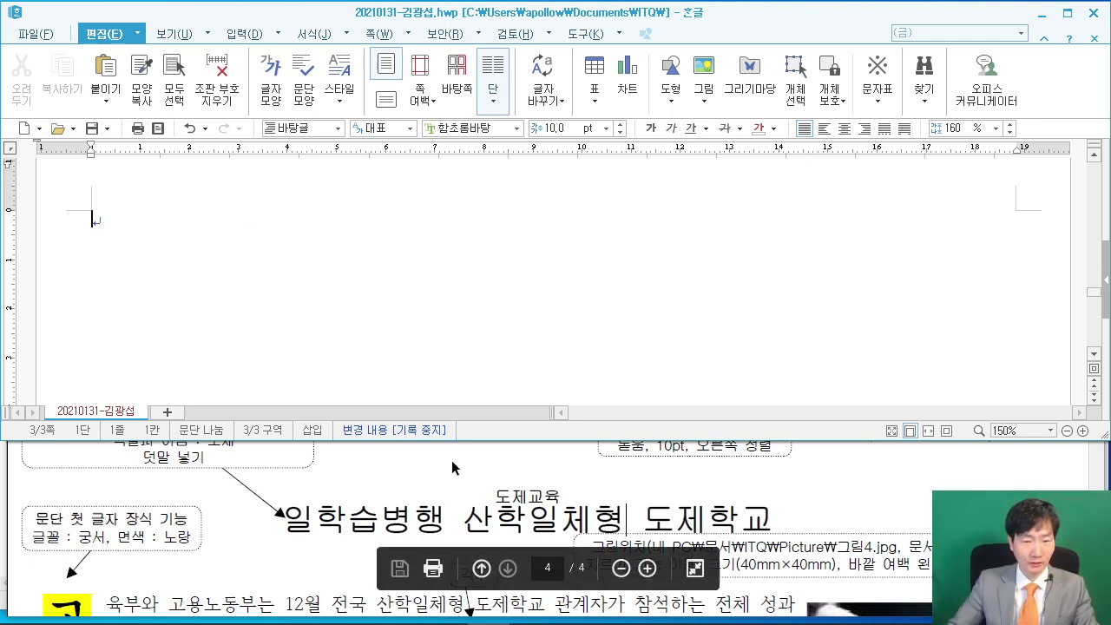
pyautogui.scroll(1, 452, 460)
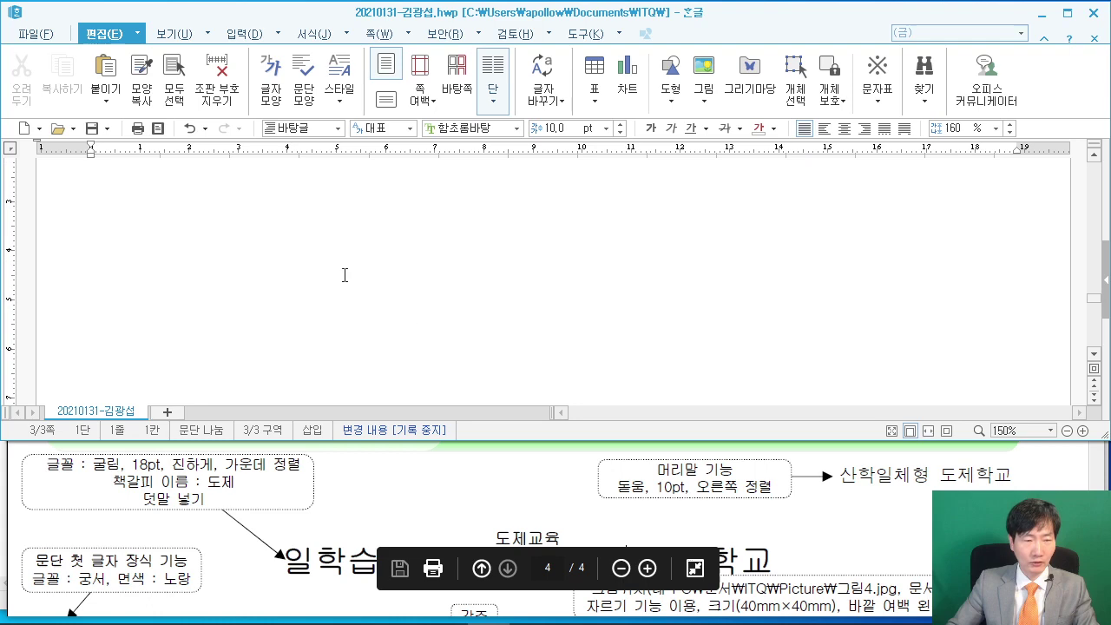
pyautogui.click(404, 465)
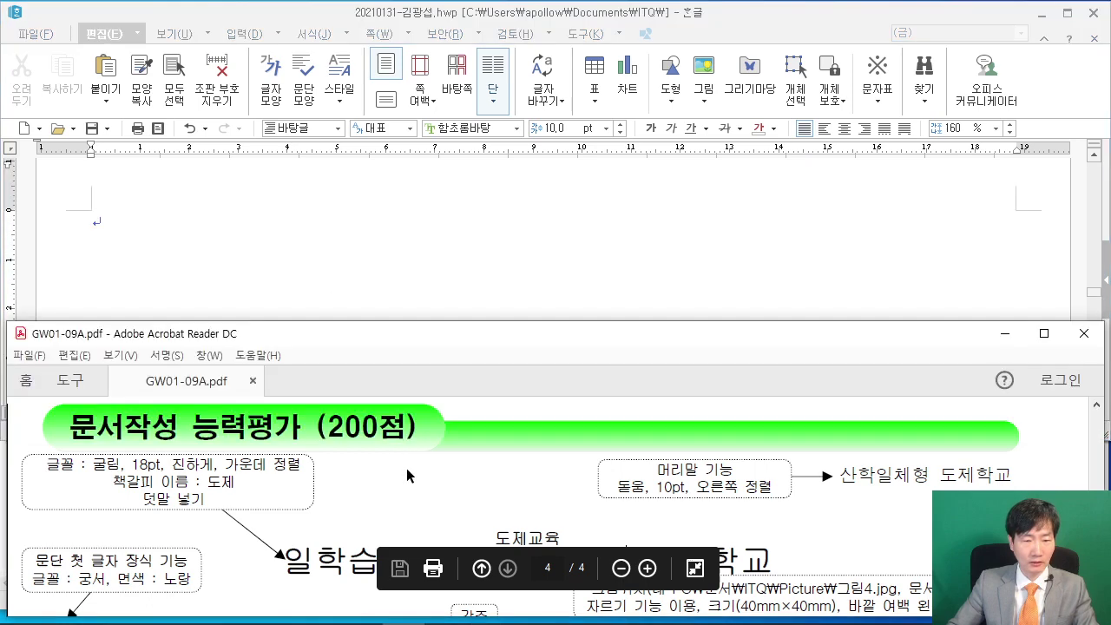
# Step: Type the title 일학습병행 산학일체형 도제학교 on page 3 and add empty lines below
pyautogui.scroll(-2, 407, 468)
pyautogui.click(231, 187)
pyautogui.write('일')
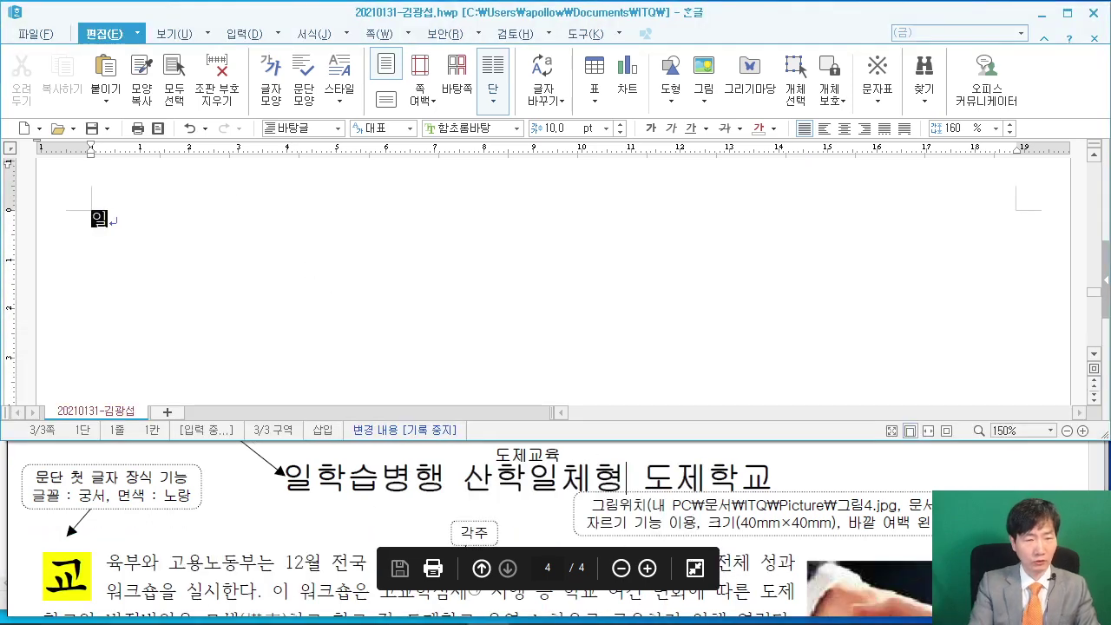
pyautogui.write('학습병행 산학일')
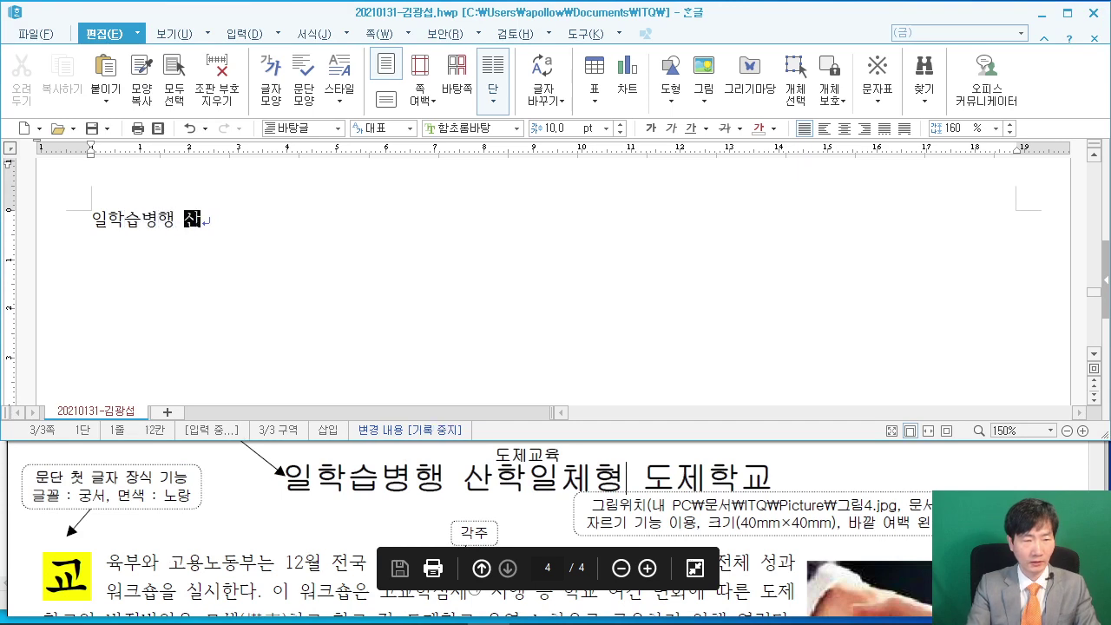
pyautogui.write('체형 도제학교')
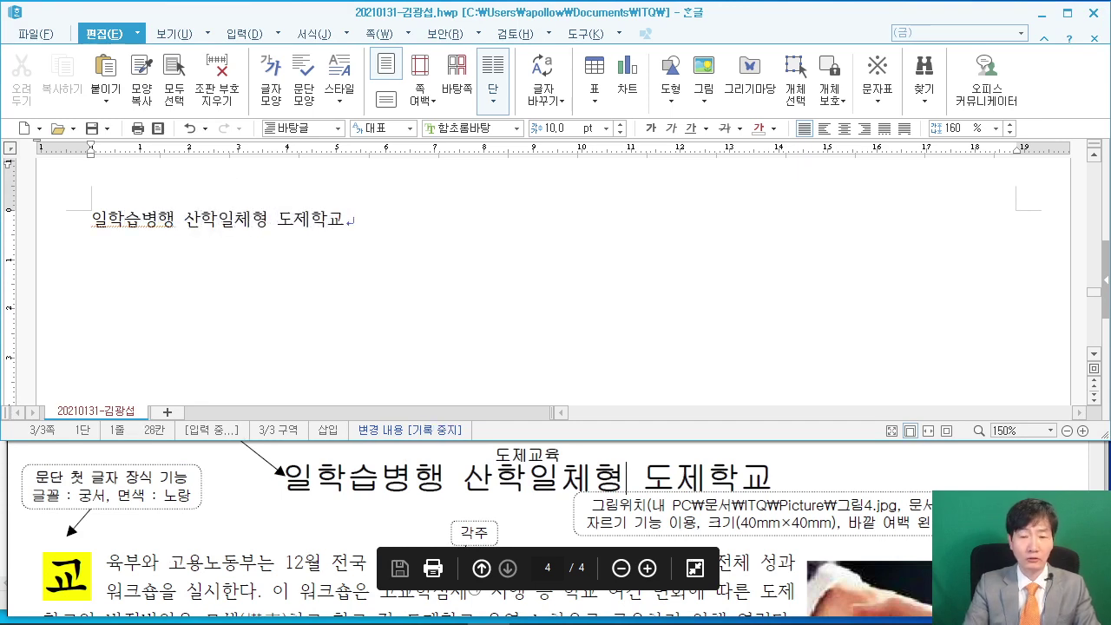
pyautogui.press('Return')
pyautogui.press('Return')
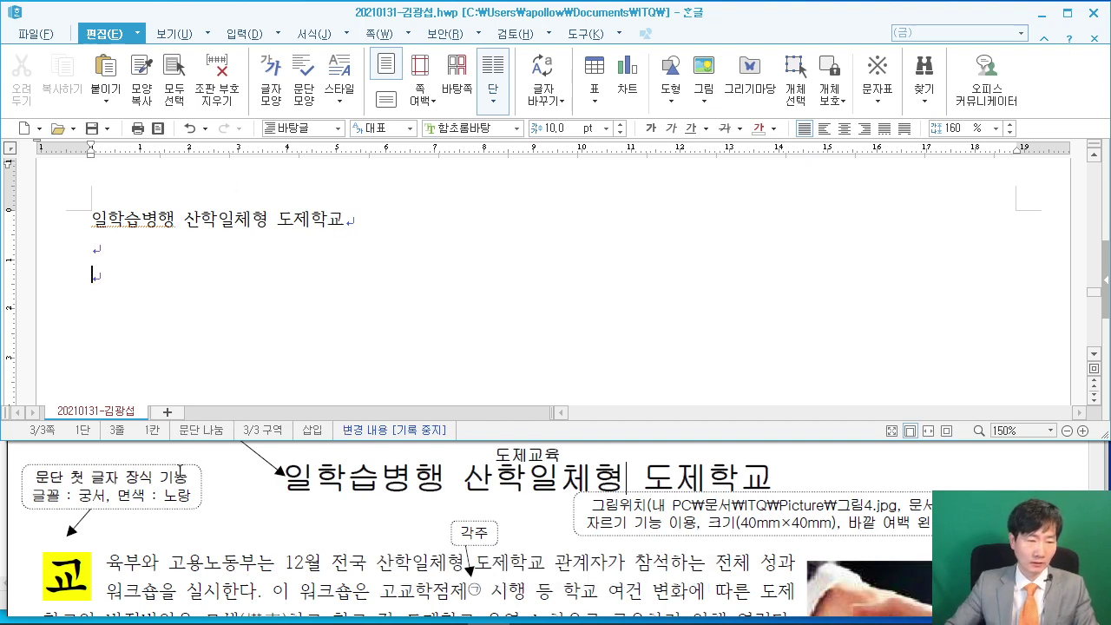
# Step: Begin the body with '교육부와 고용노동부는 12월 전국 산…', checking the sample PDF
pyautogui.click(215, 508)
pyautogui.scroll(-3, 215, 509)
pyautogui.scroll(-1, 217, 509)
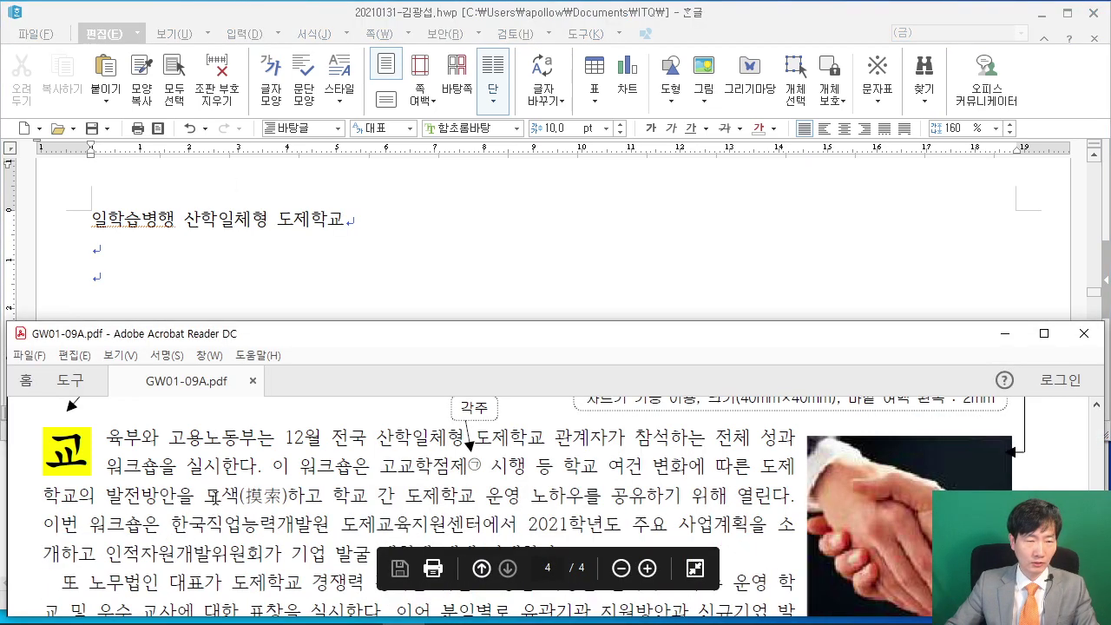
pyautogui.click(123, 264)
pyautogui.write('교육')
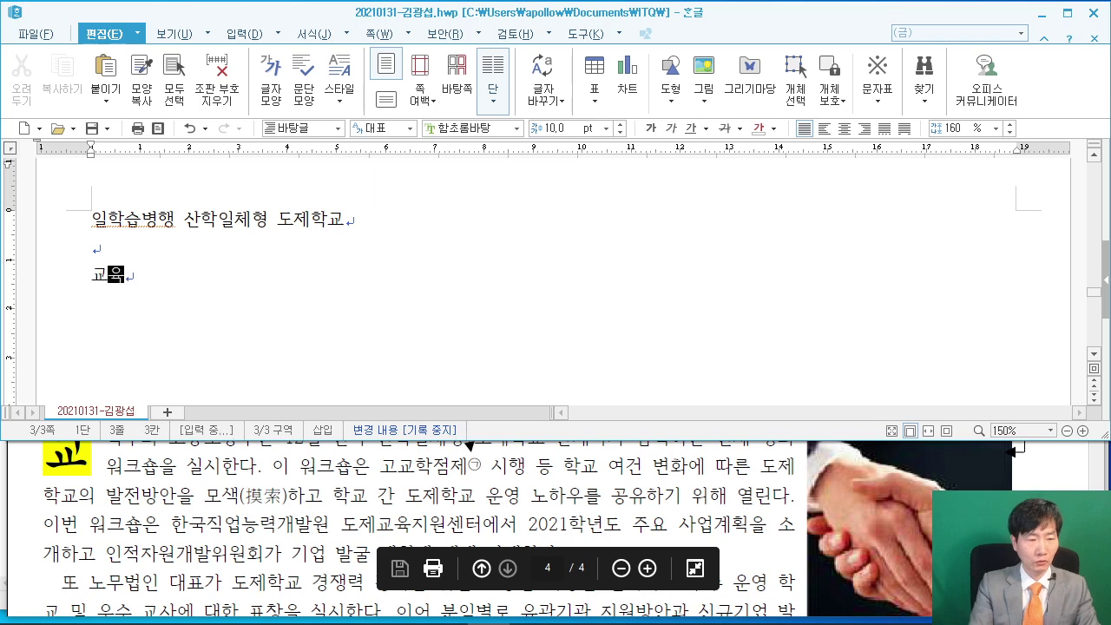
pyautogui.click(205, 502)
pyautogui.scroll(1, 205, 502)
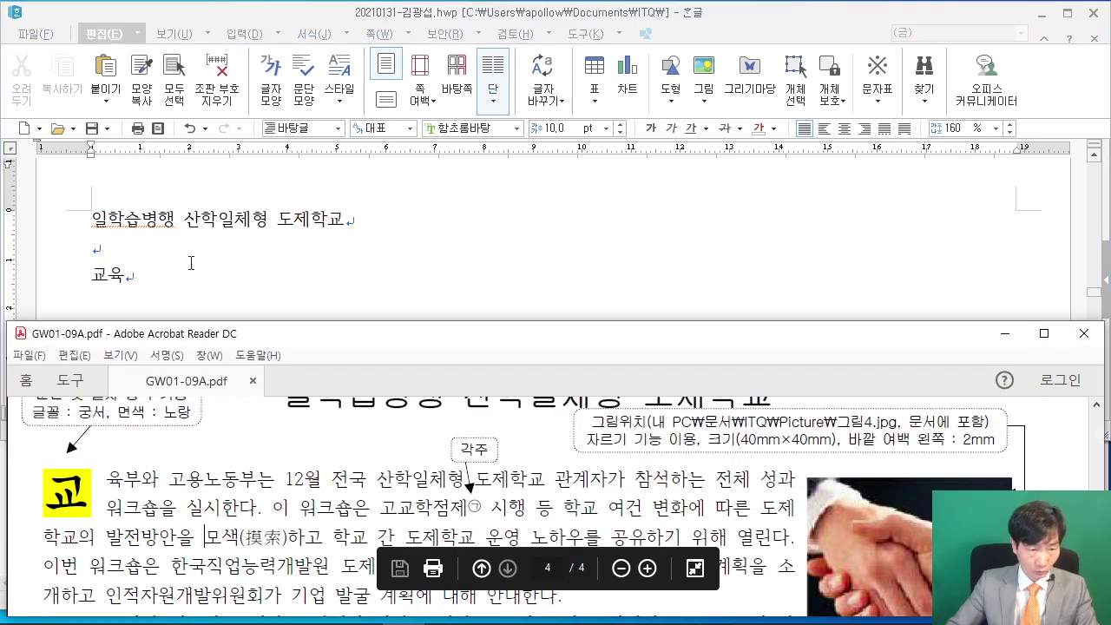
pyautogui.click(190, 264)
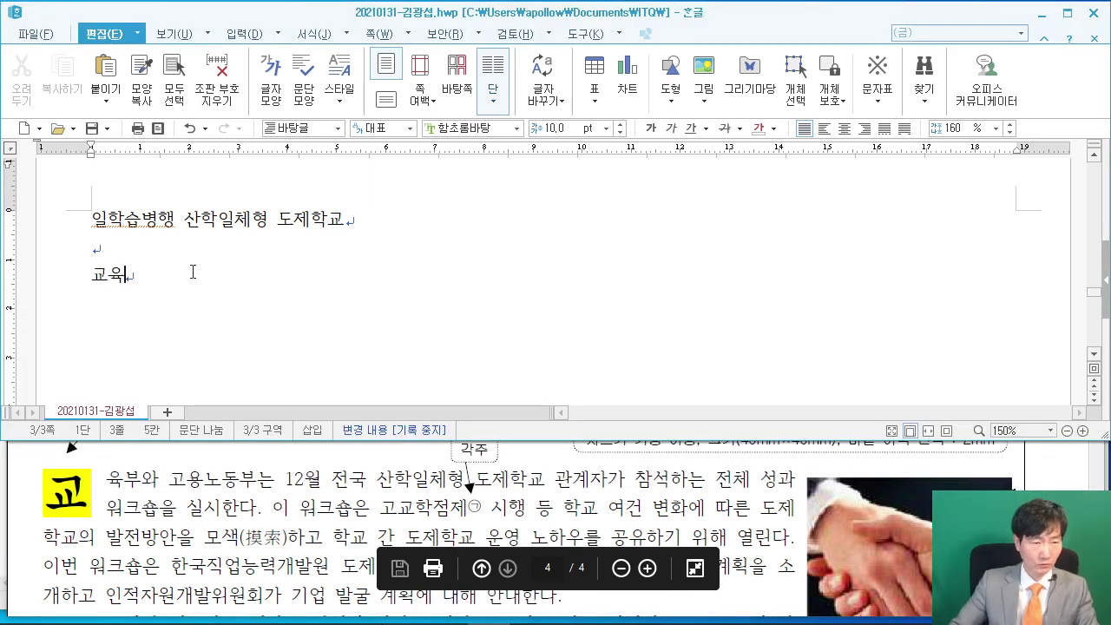
pyautogui.write('부와 공')
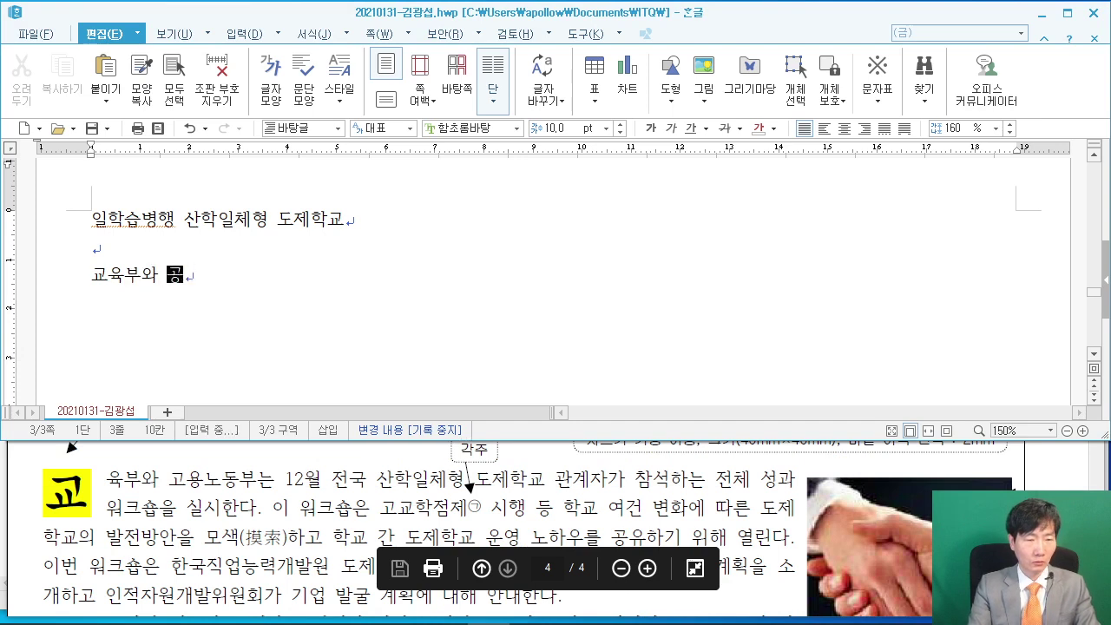
pyautogui.write('용ㄴ동부는 132')
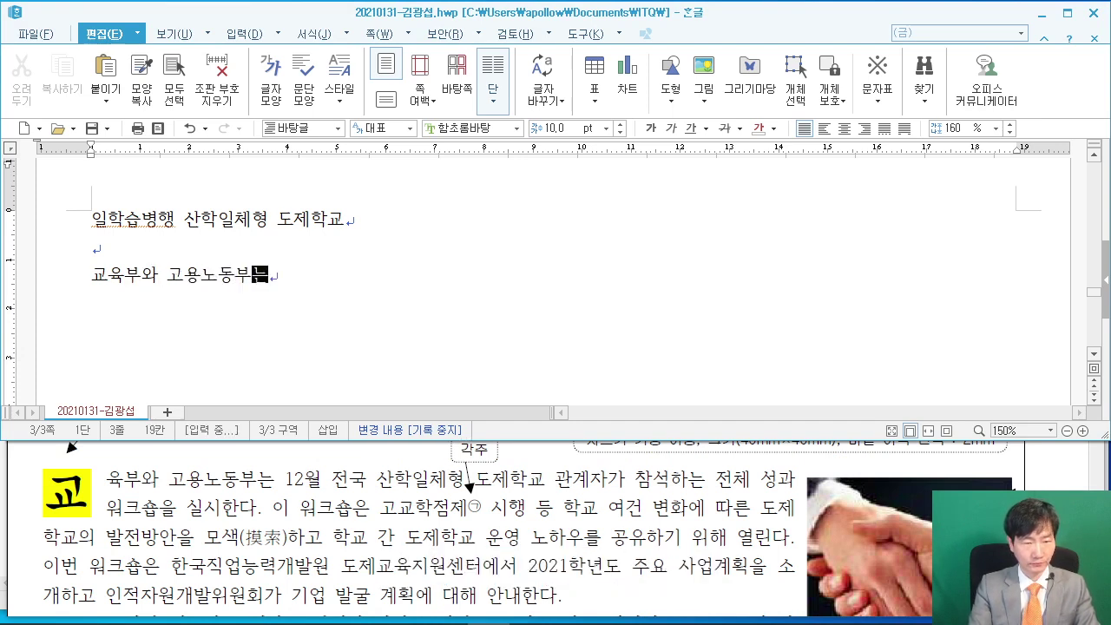
pyautogui.press('BackSpace')
pyautogui.press('BackSpace')
pyautogui.write('2월 저')
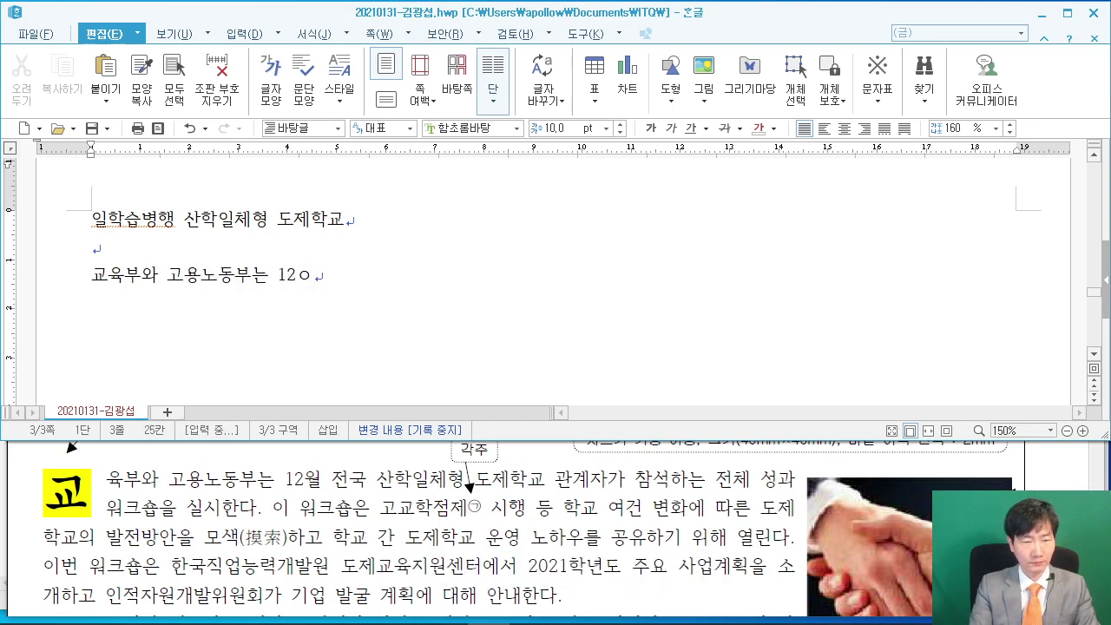
pyautogui.write('ㄴ국 산ㅇ하')
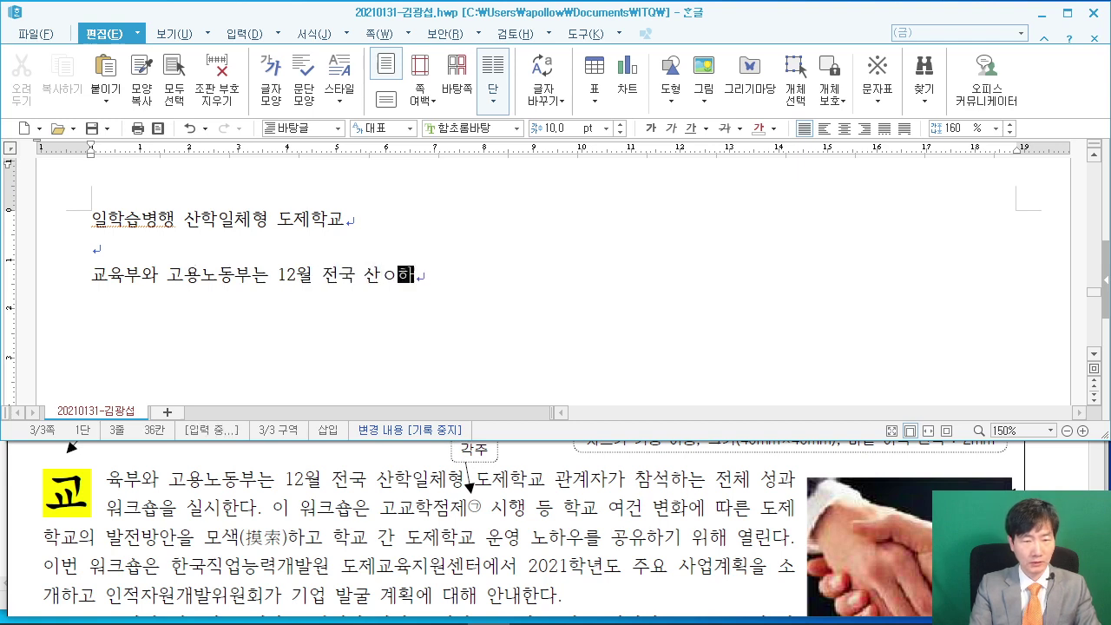
# Step: Continue through '…워크샵을 실시한다. 이 워크숍은 고교학점제 시행 등', fixing typos
pyautogui.press('BackSpace')
pyautogui.press('BackSpace')
pyautogui.write('이')
pyautogui.press('BackSpace')
pyautogui.press('BackSpace')
pyautogui.write('학일')
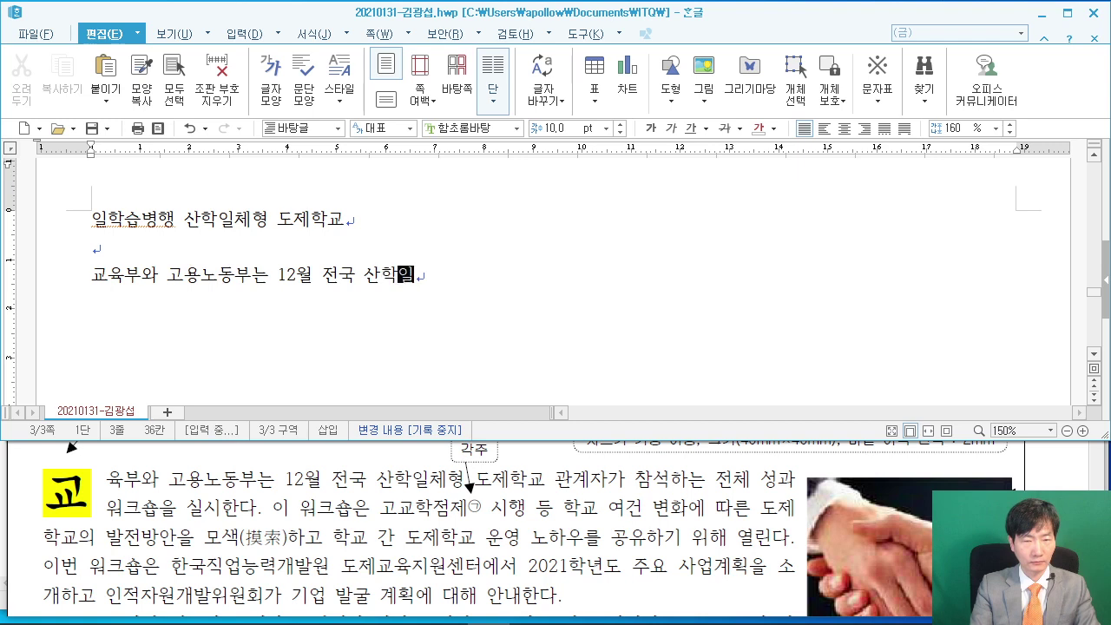
pyautogui.write('체형 도제학교')
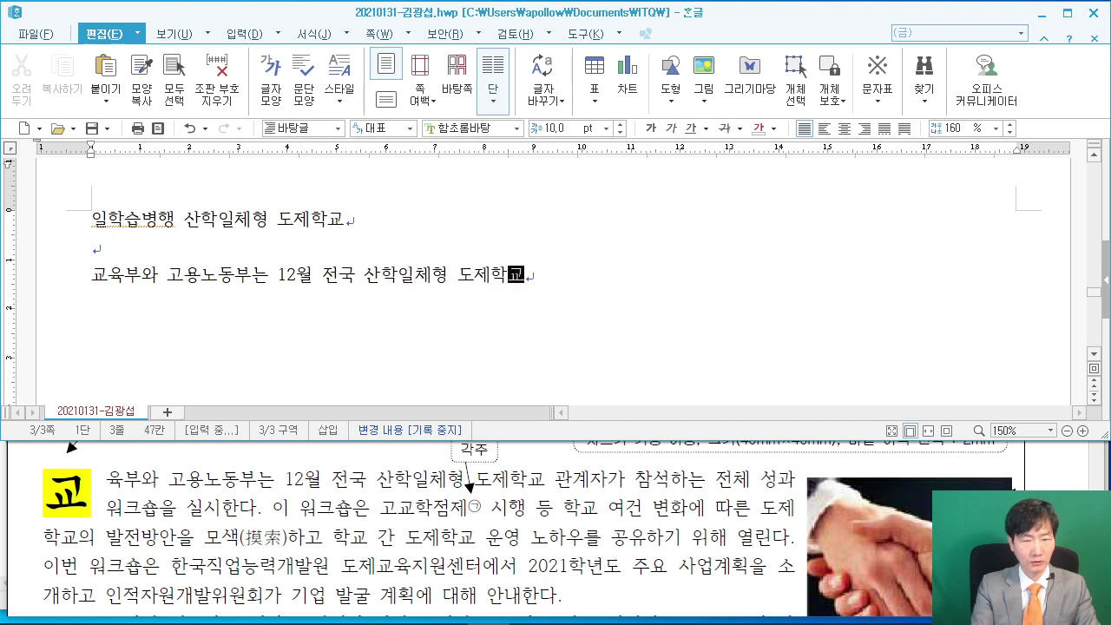
pyautogui.write(' 관계자가 암석')
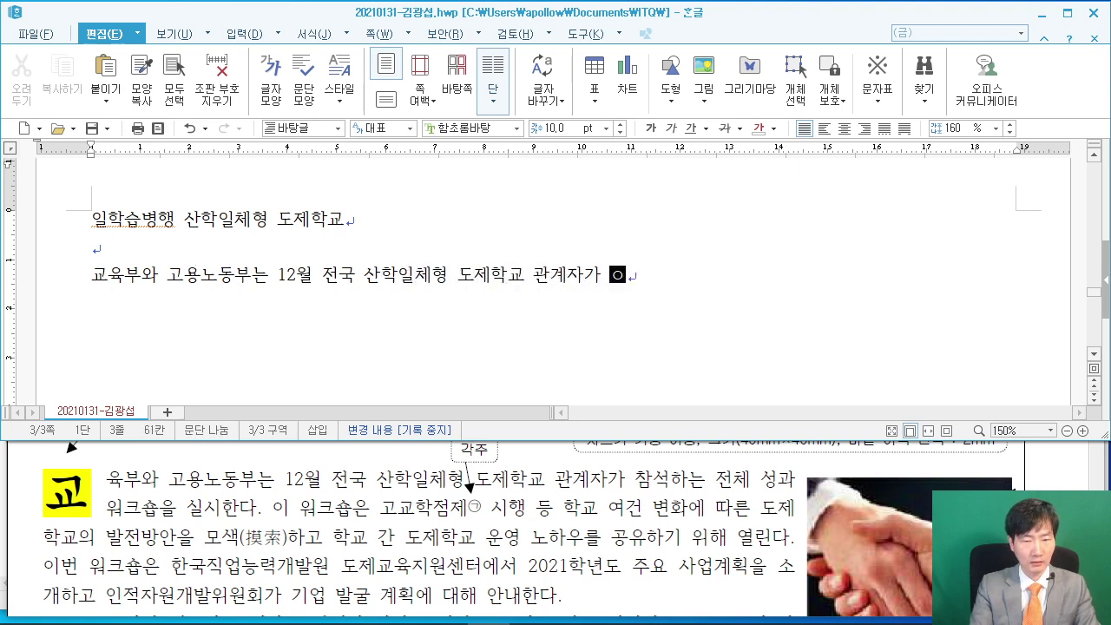
pyautogui.press('BackSpace')
pyautogui.press('BackSpace')
pyautogui.write('참석')
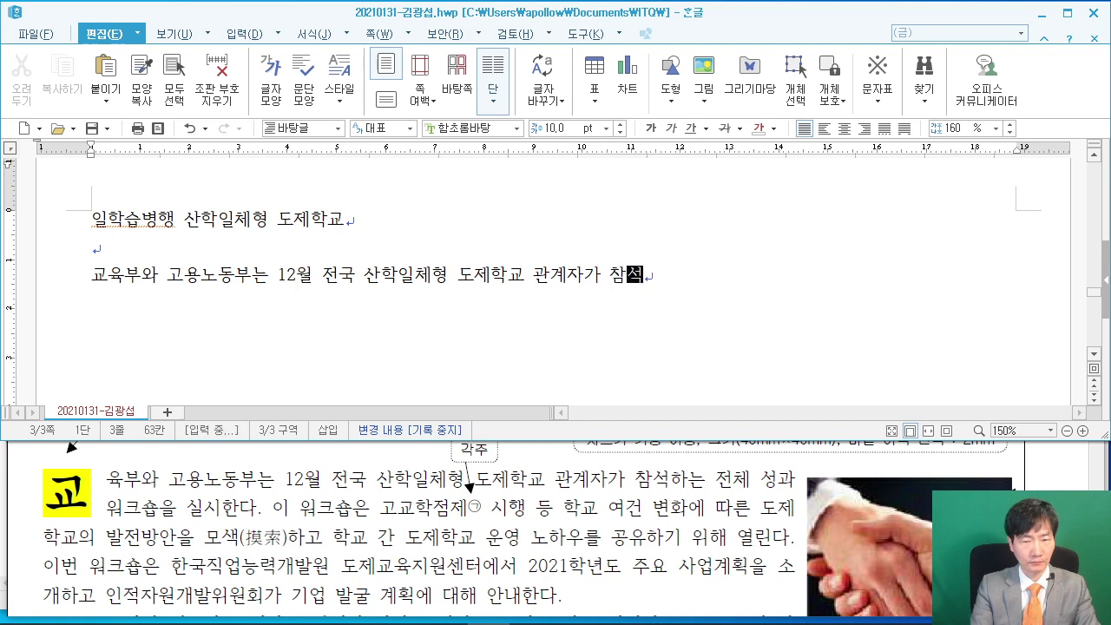
pyautogui.write('하는 전체 성과 워')
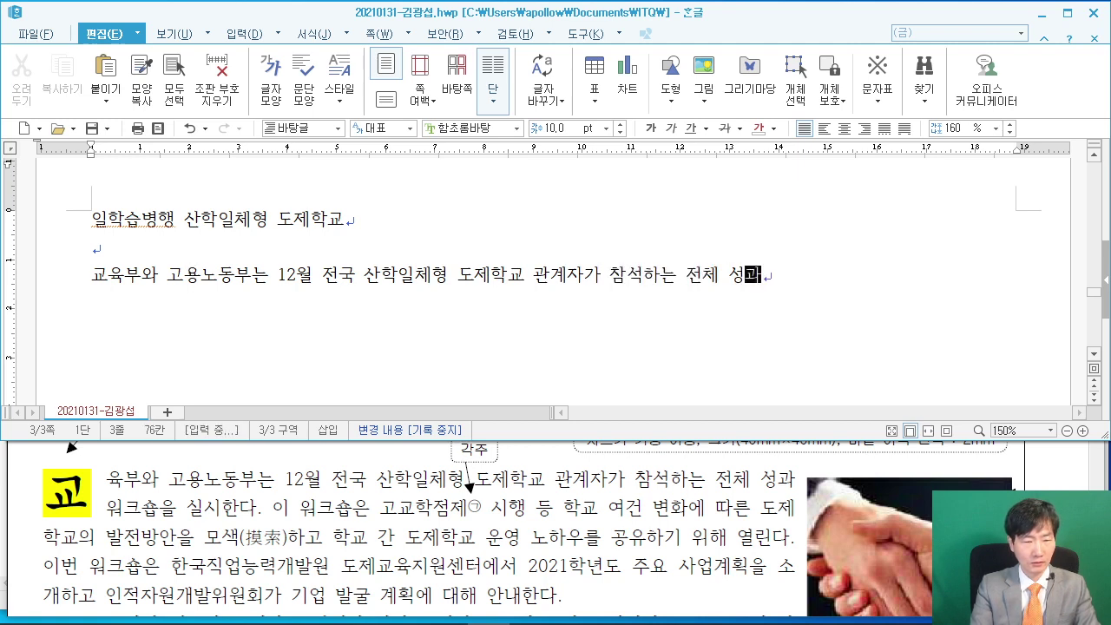
pyautogui.press('BackSpace')
pyautogui.press('BackSpace')
pyautogui.press('BackSpace')
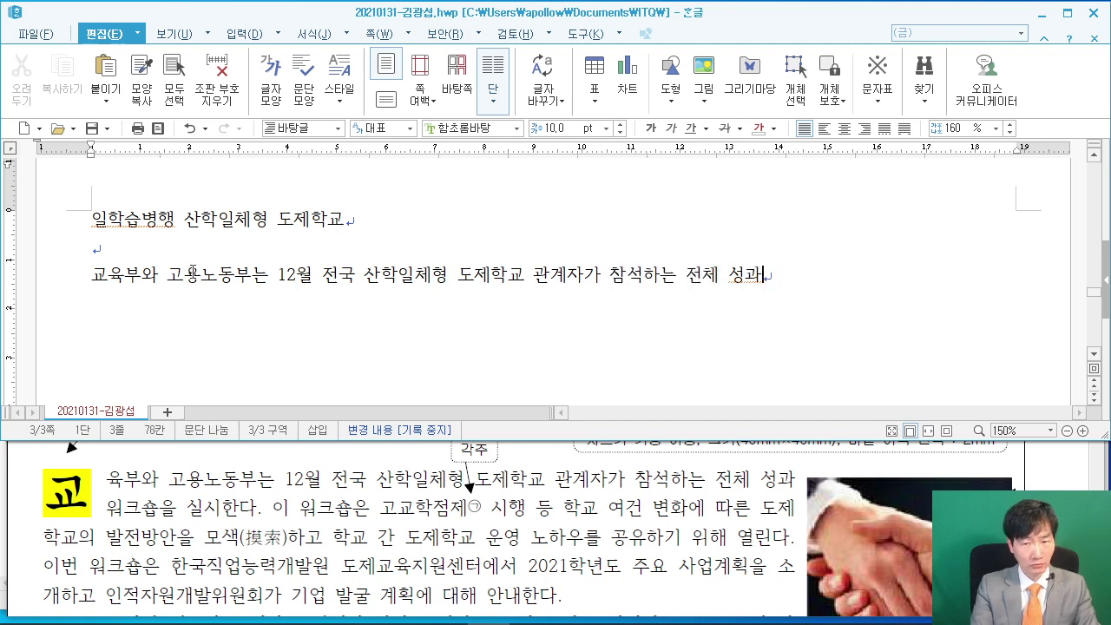
pyautogui.write('워크')
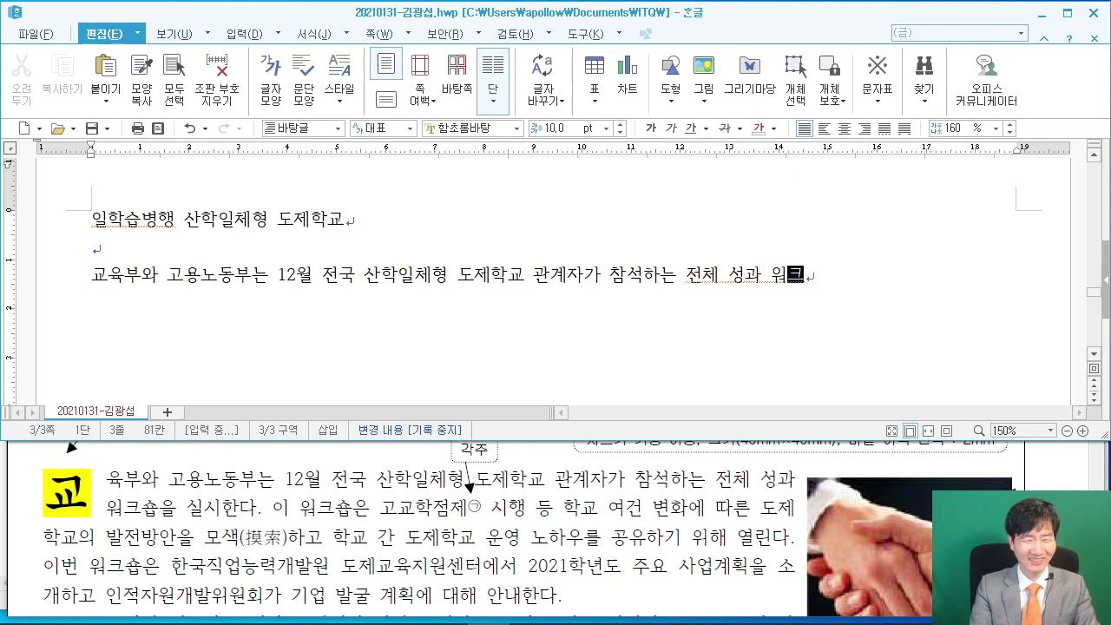
pyautogui.write('샵을 실시한다.')
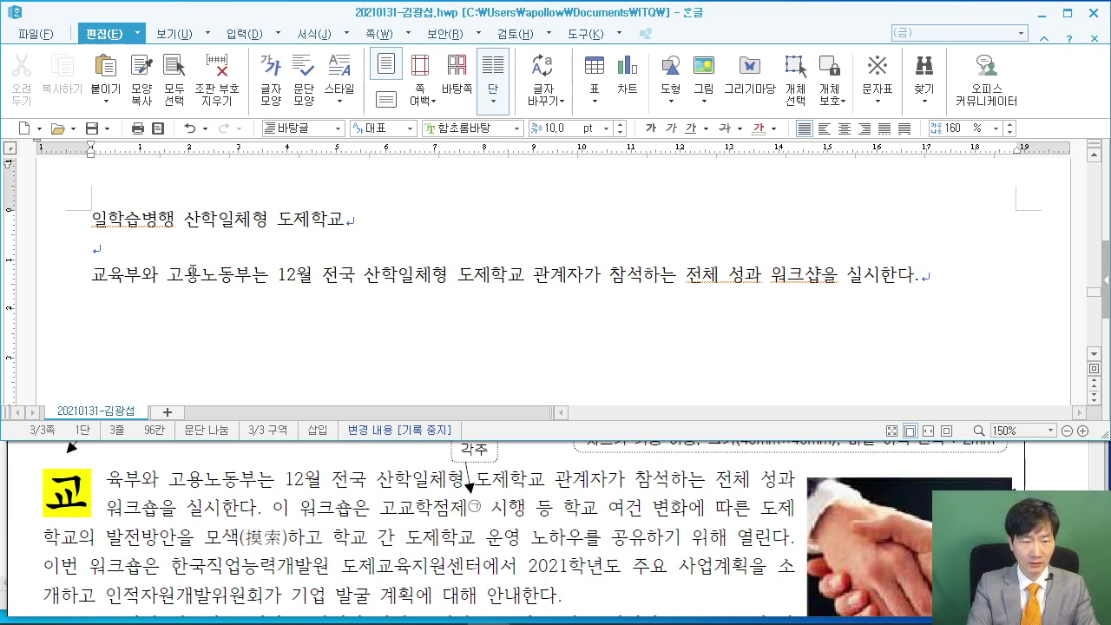
pyautogui.write('이 ')
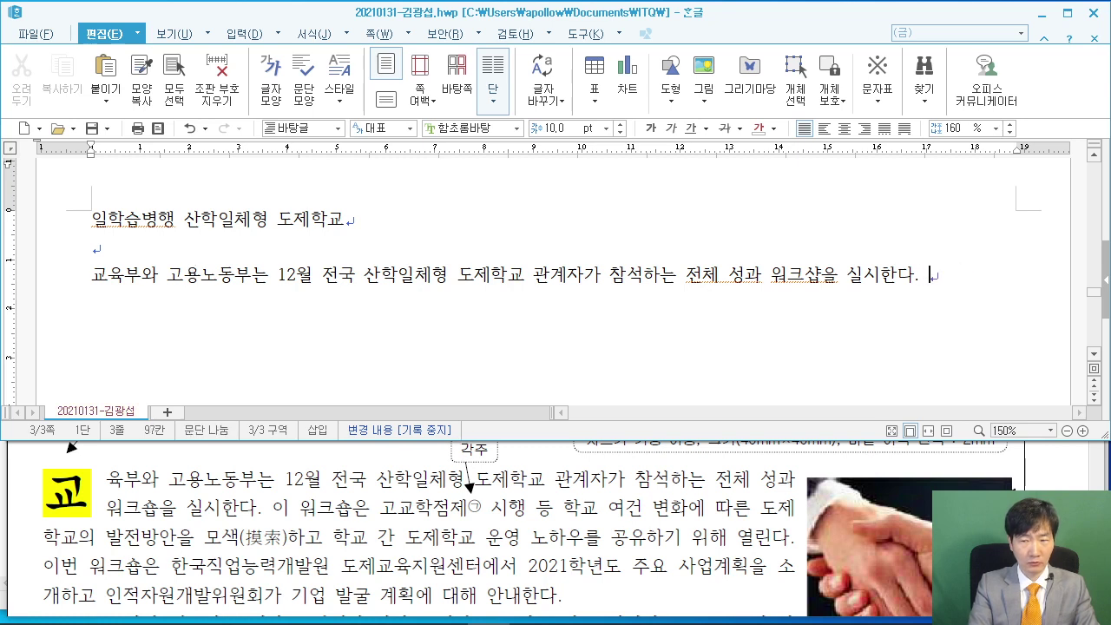
pyautogui.write('이 워크숍')
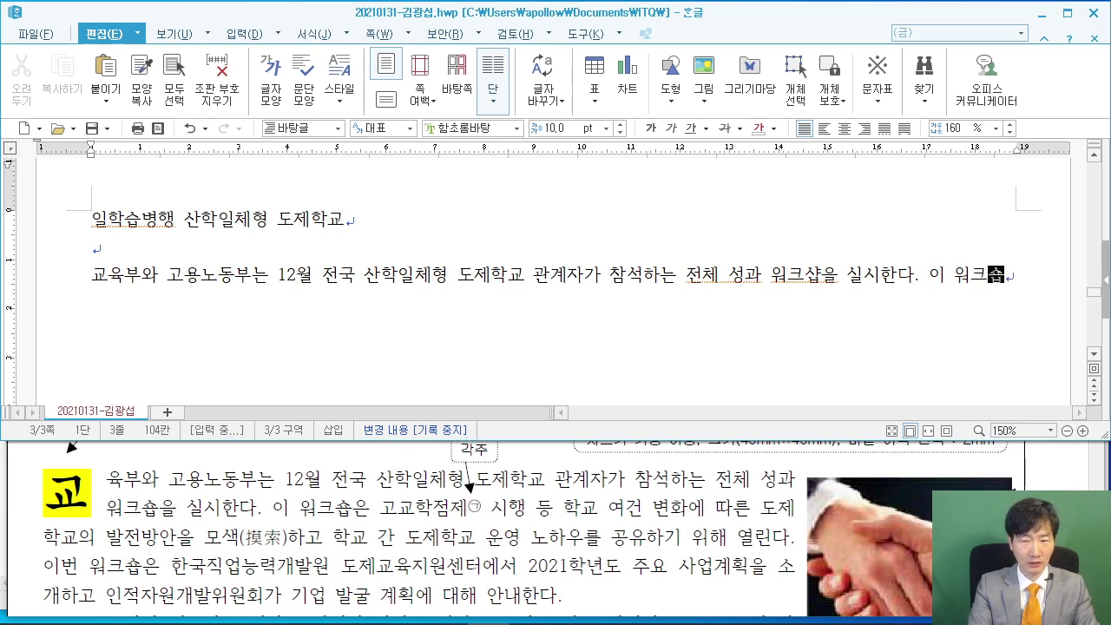
pyautogui.write('은 고교')
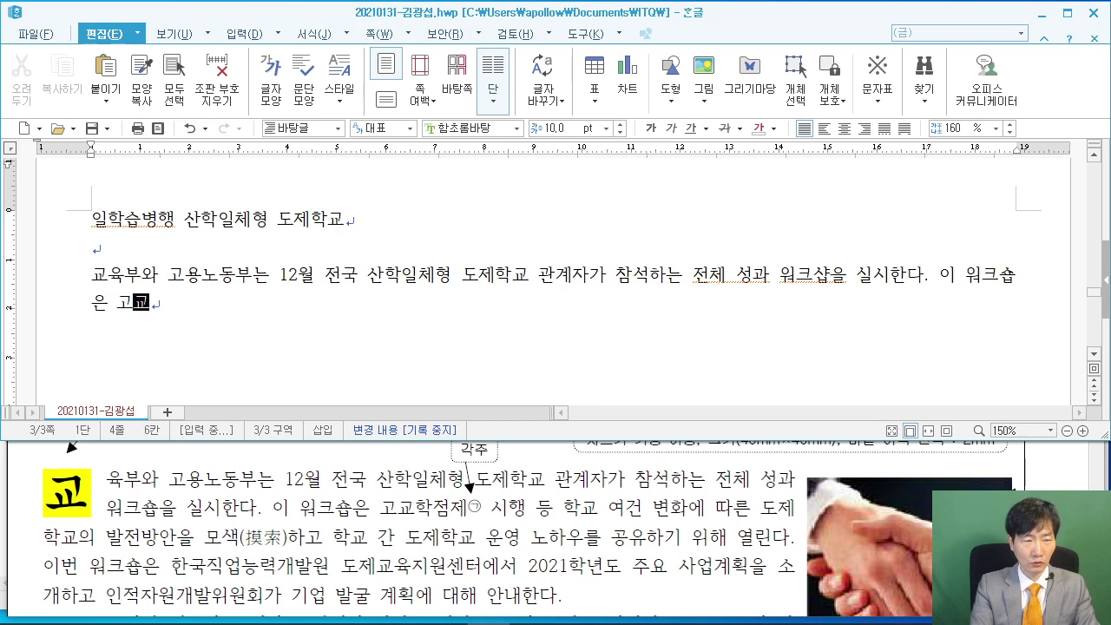
pyautogui.write('학점제 ')
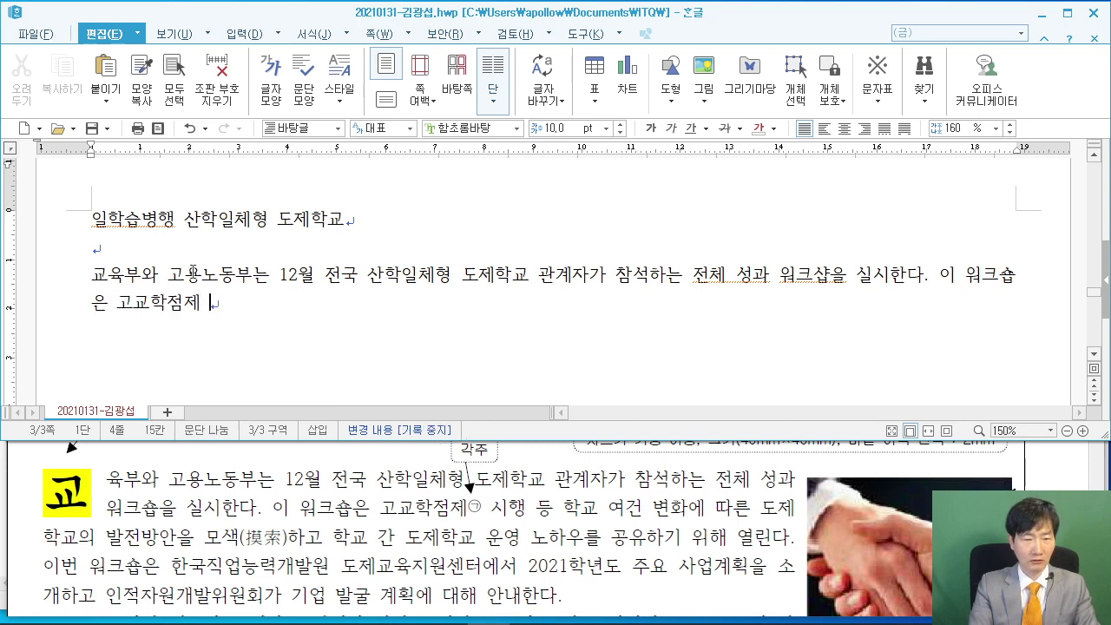
pyautogui.write('시행 ㄷ등으')
pyautogui.press('BackSpace')
pyautogui.press('BackSpace')
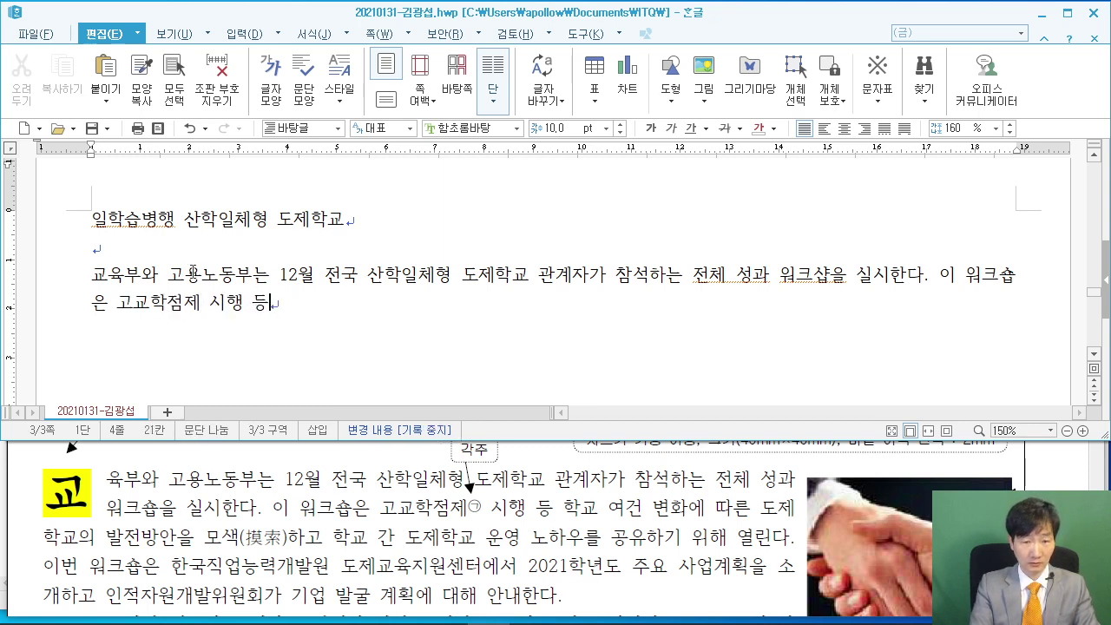
# Step: Type the rest of the first body paragraph, fixing typos, through '기업 발굴 계획에 대해 안내한다.' and start a new paragraph
pyautogui.write('학교 ')
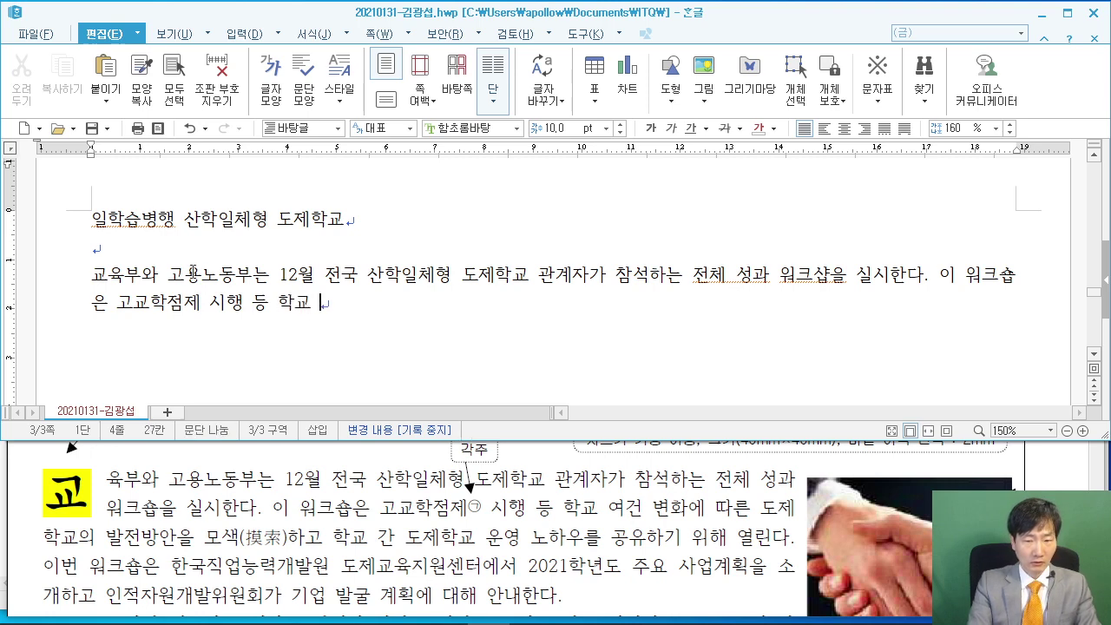
pyautogui.write('역건 변화')
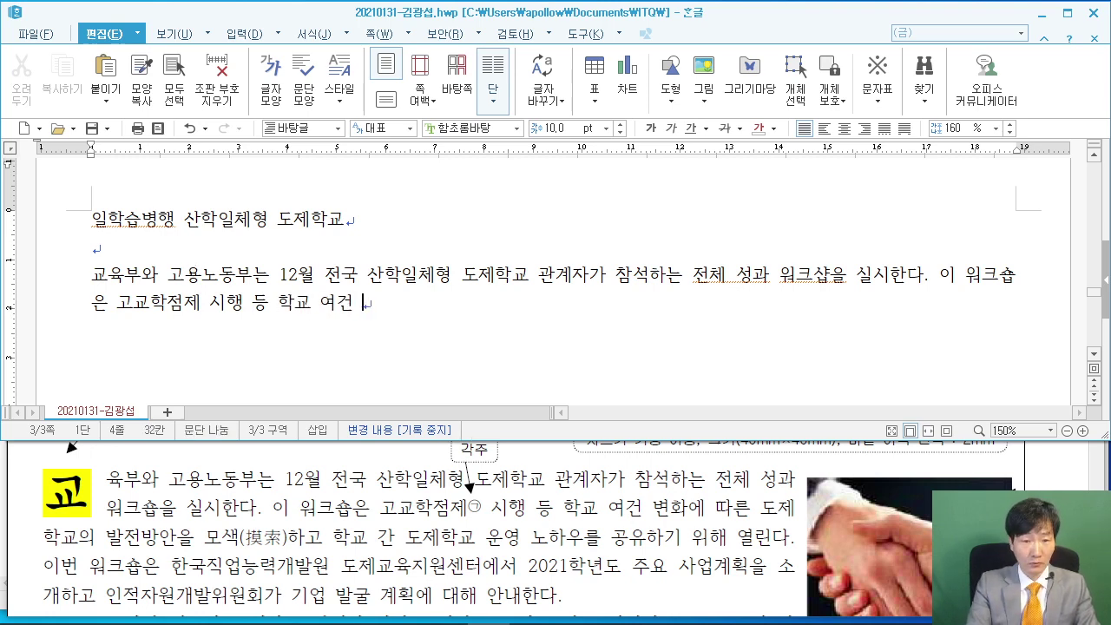
pyautogui.write('에 따른 도')
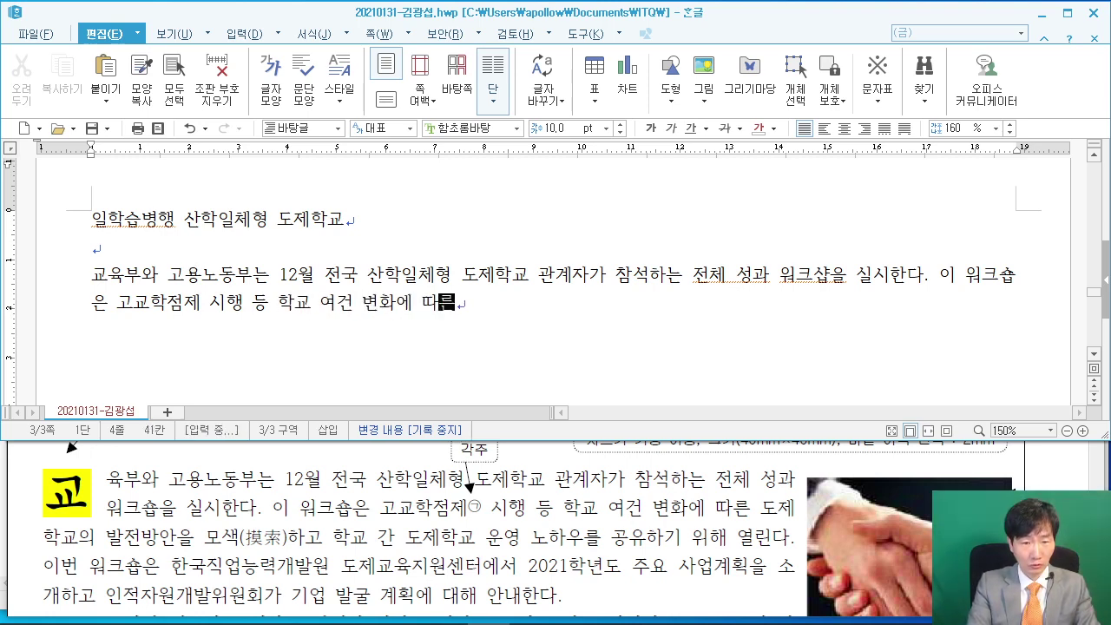
pyautogui.write('제학교')
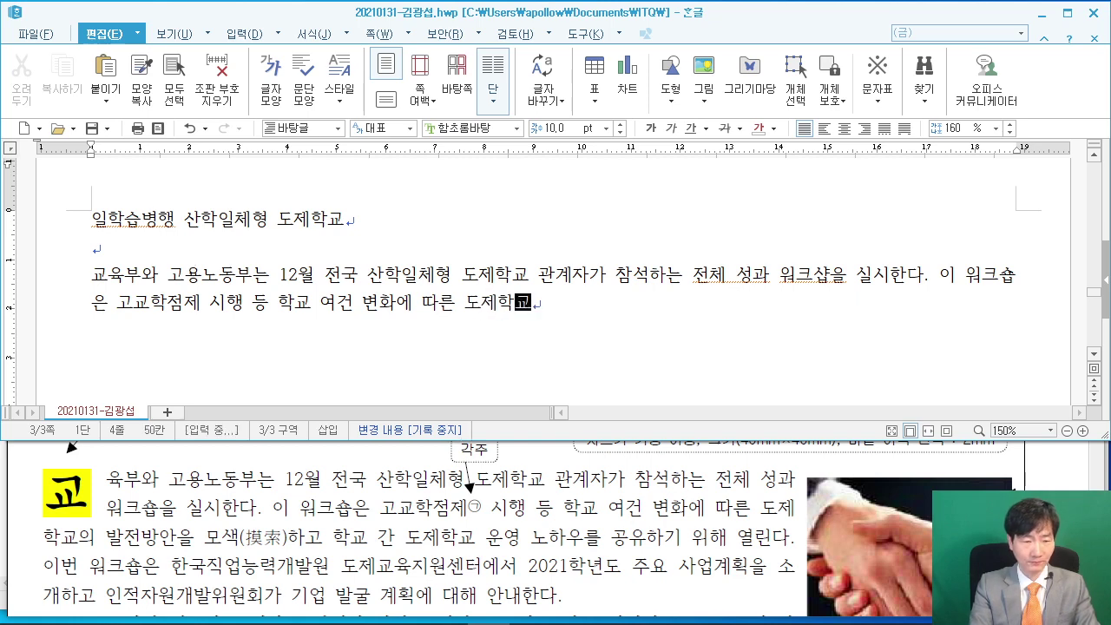
pyautogui.write('의 발ㅈ전방안')
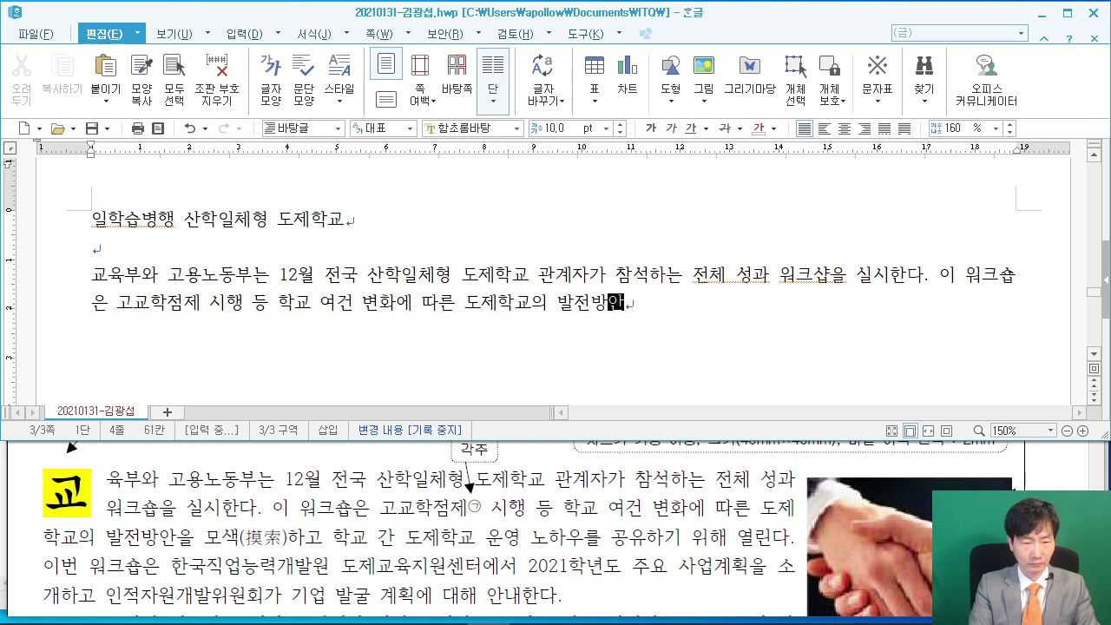
pyautogui.write('을 ㅂ색하고 하')
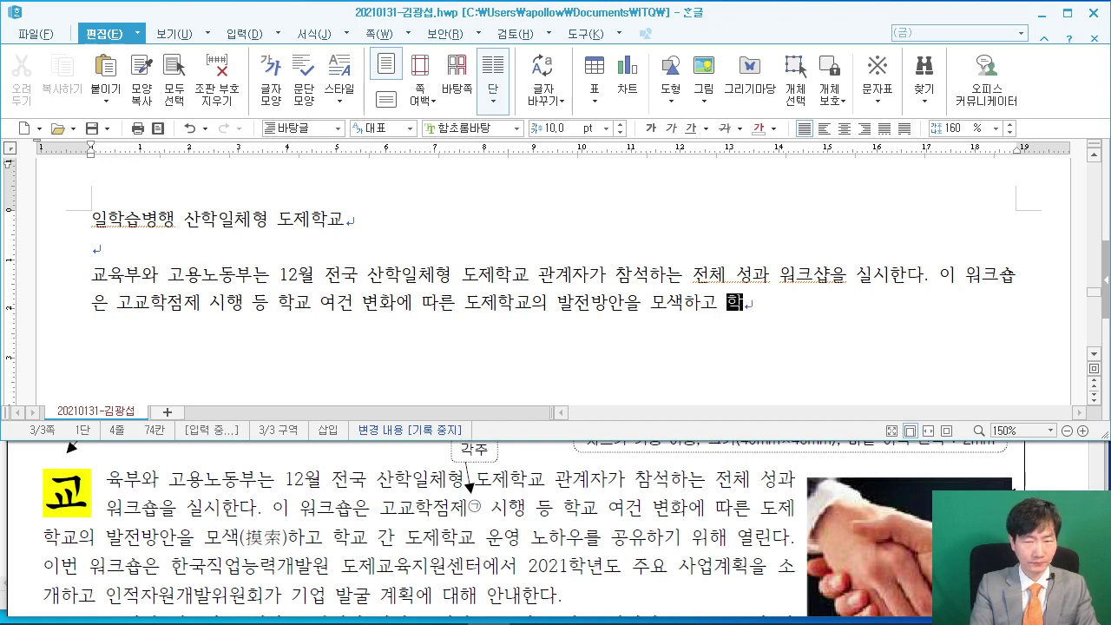
pyautogui.write('학교 간 도제학교 ')
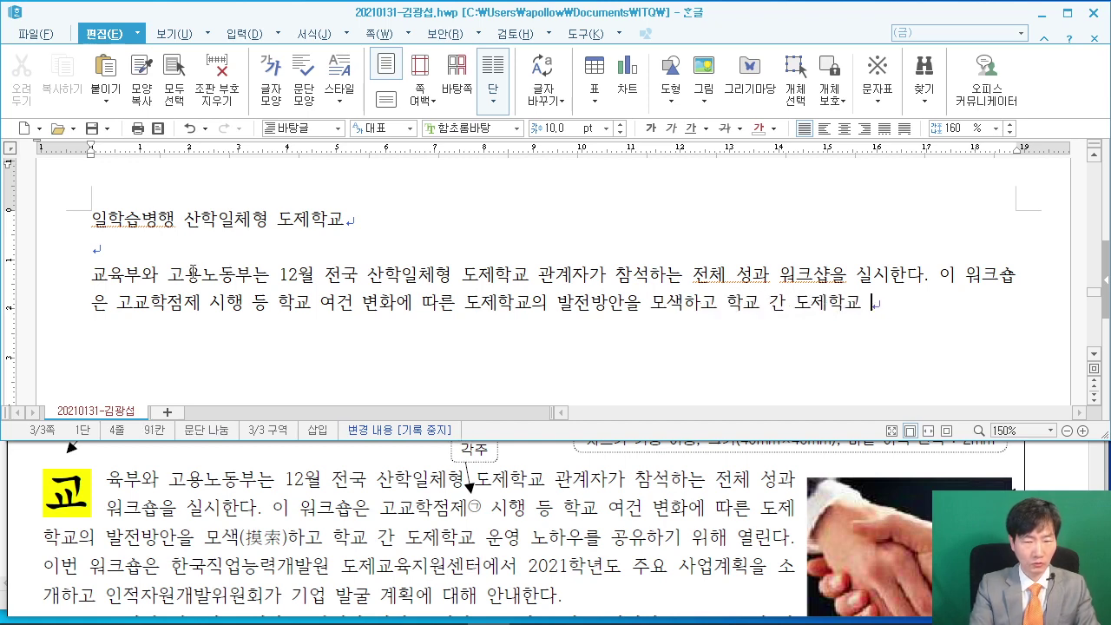
pyautogui.write('운영 노')
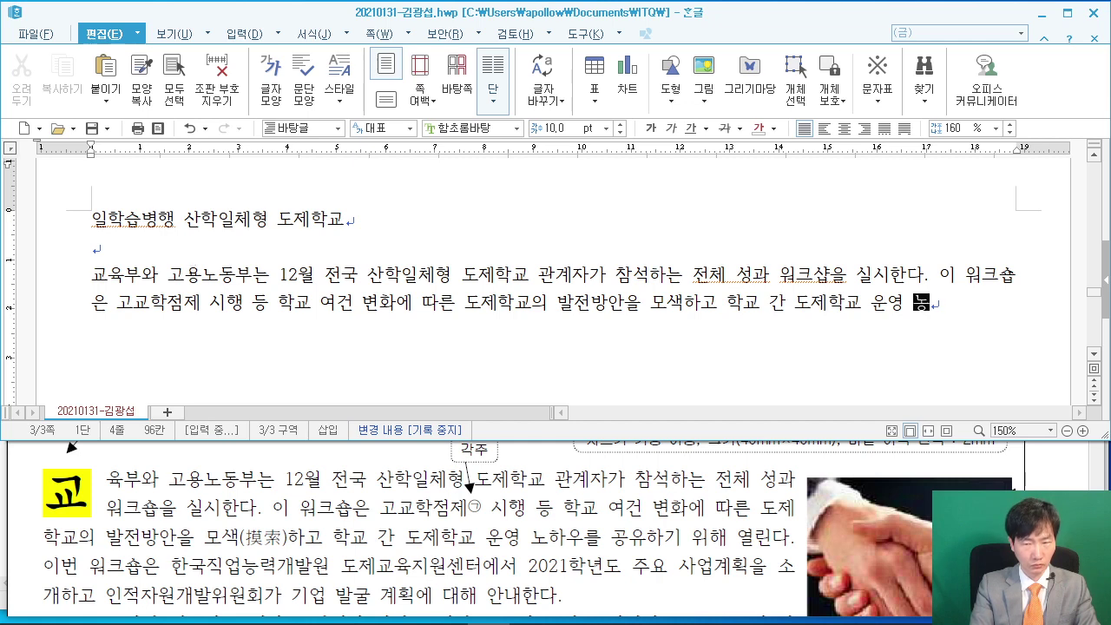
pyautogui.write('하우를 공유')
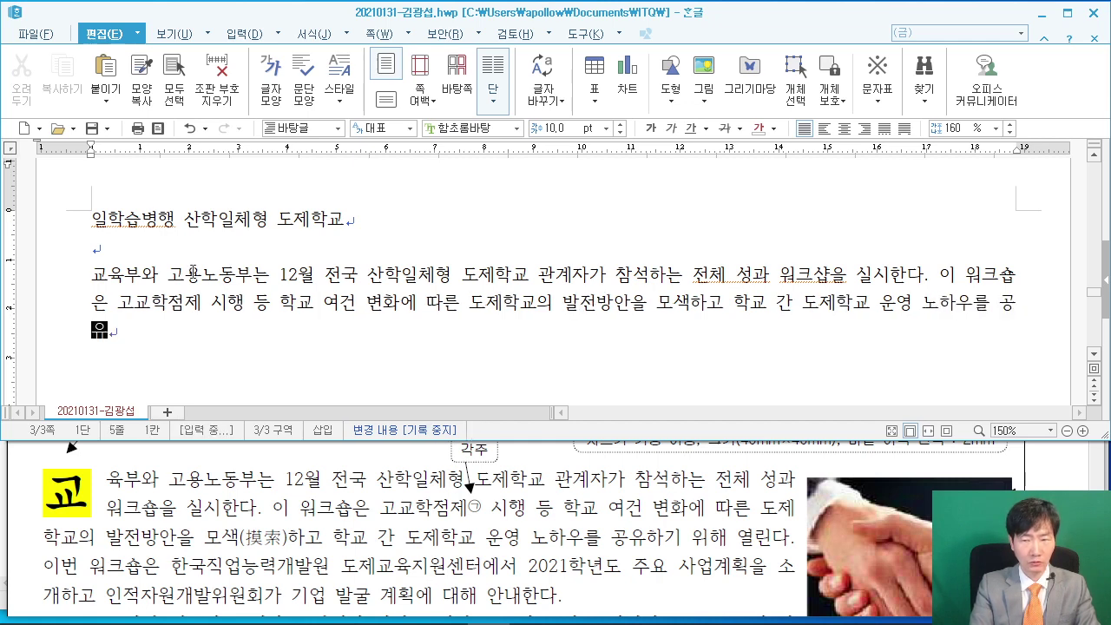
pyautogui.write('하기 위해 ㅇ열린')
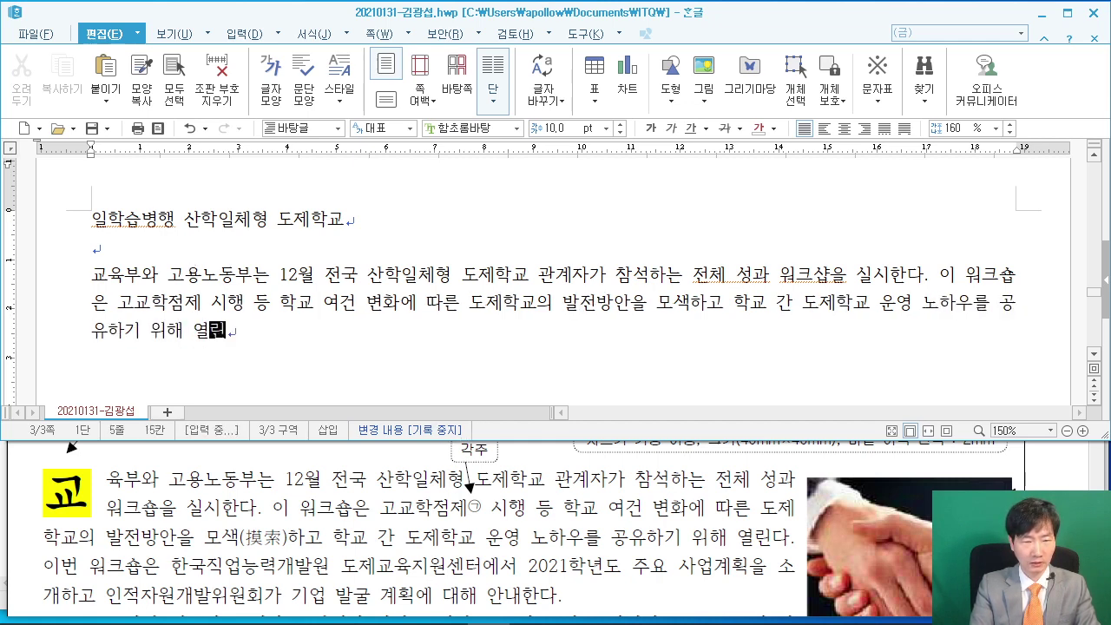
pyautogui.write('다. 이번 워')
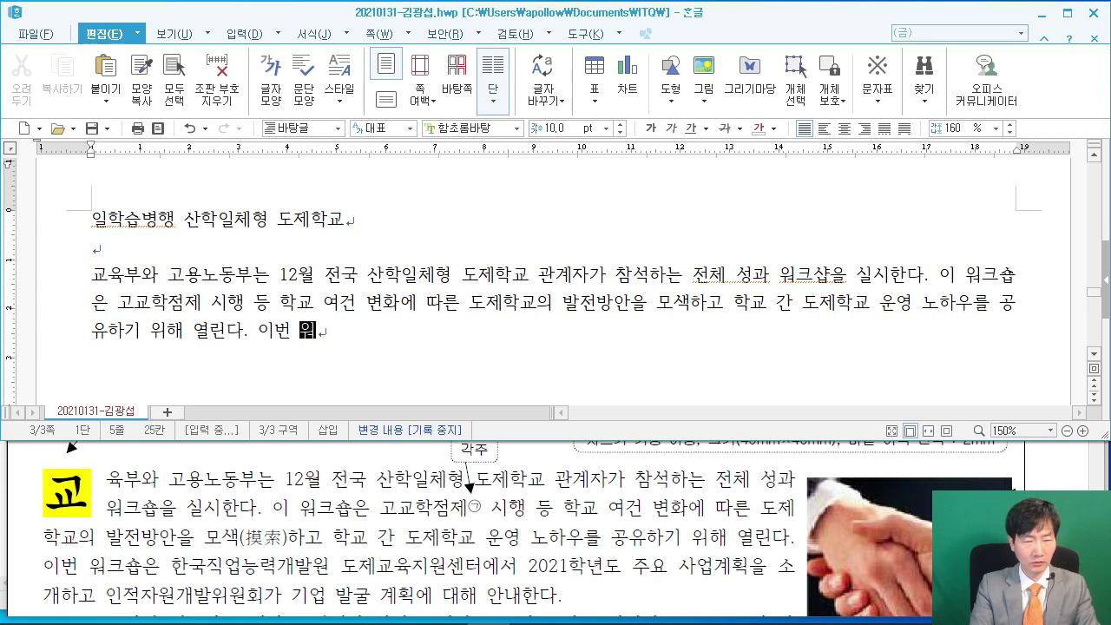
pyautogui.write('크숍은 한구')
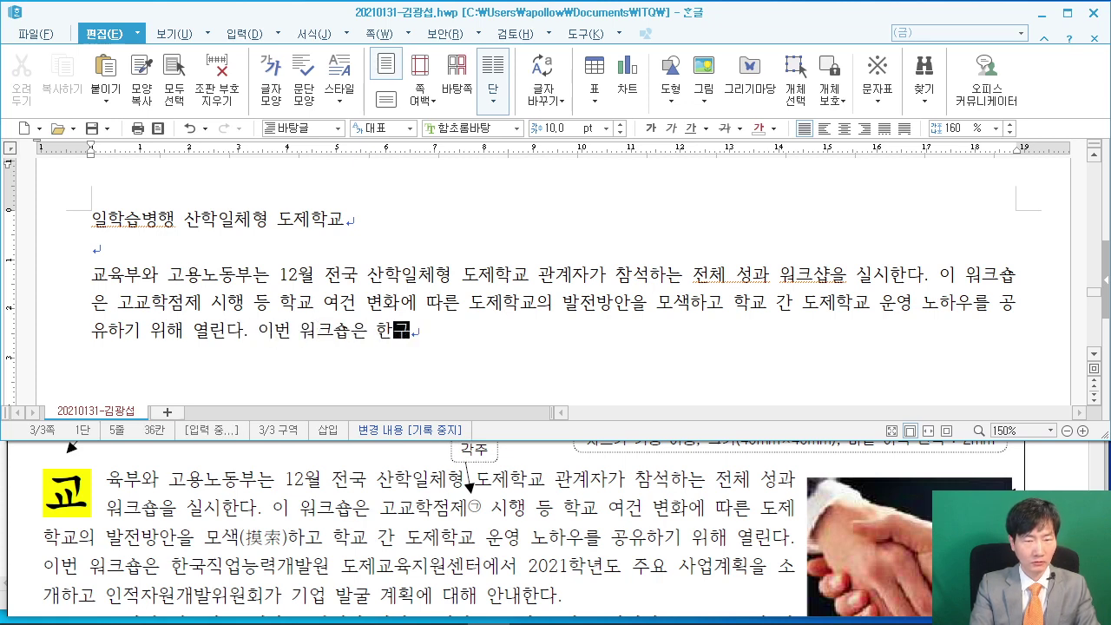
pyautogui.write('ㄱ직업능')
pyautogui.write('력')
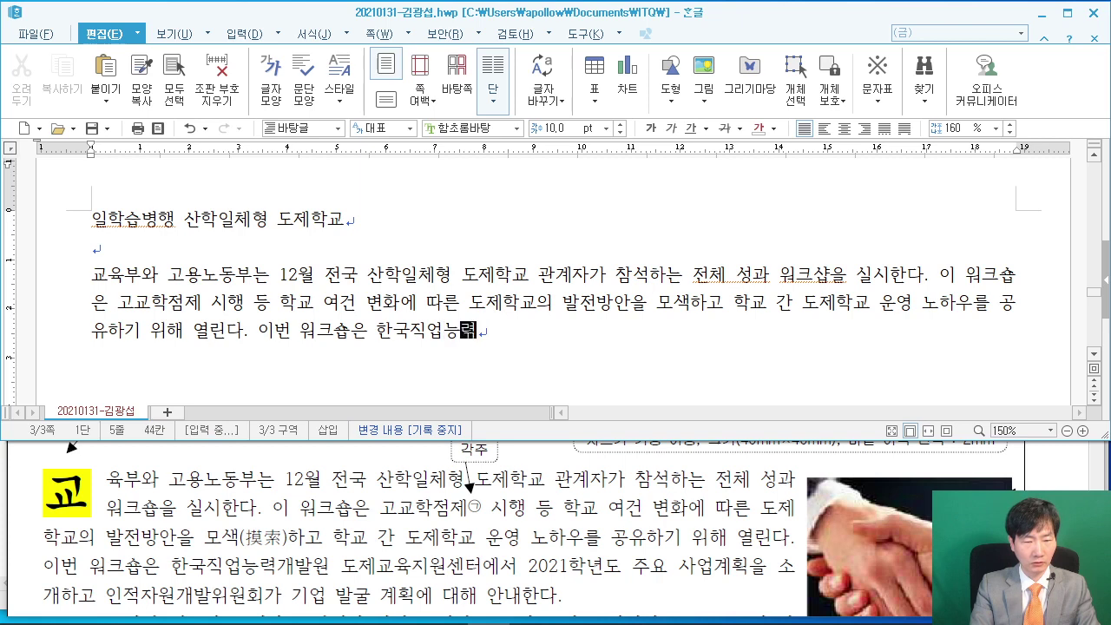
pyautogui.write('개발원 도제교유')
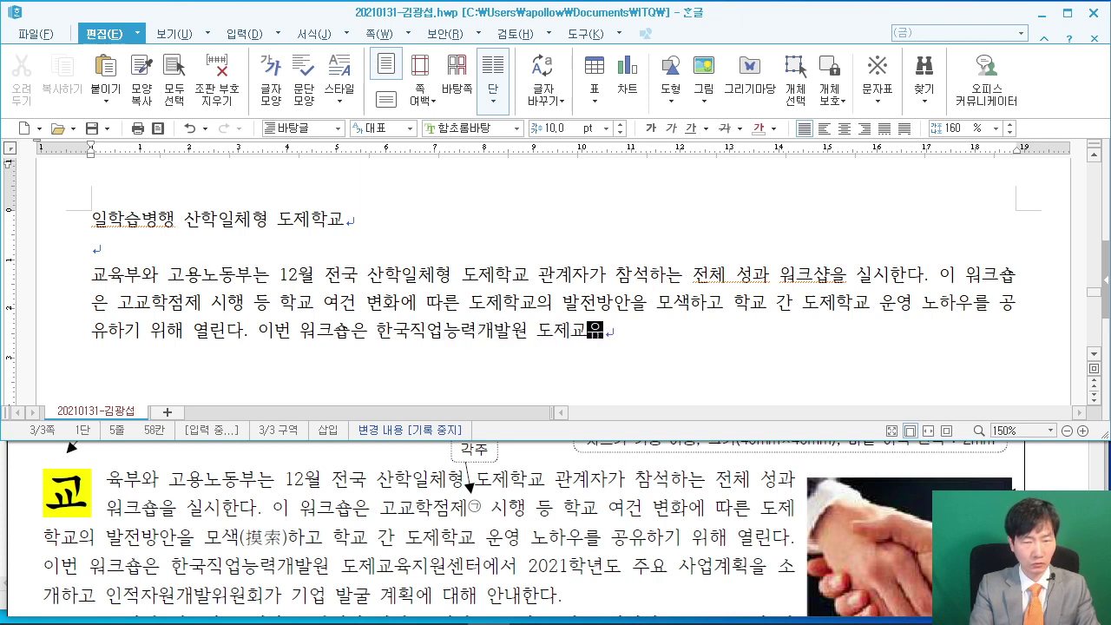
pyautogui.write('ㄱ세')
pyautogui.press('BackSpace')
pyautogui.press('BackSpace')
pyautogui.write('지원')
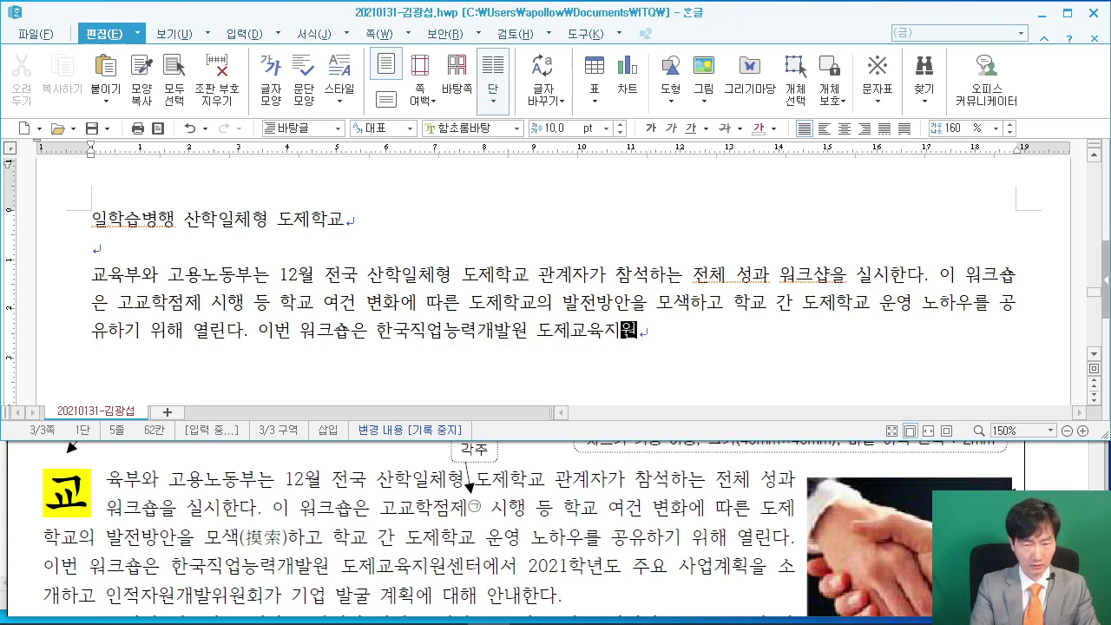
pyautogui.write('센터에서 2021녀')
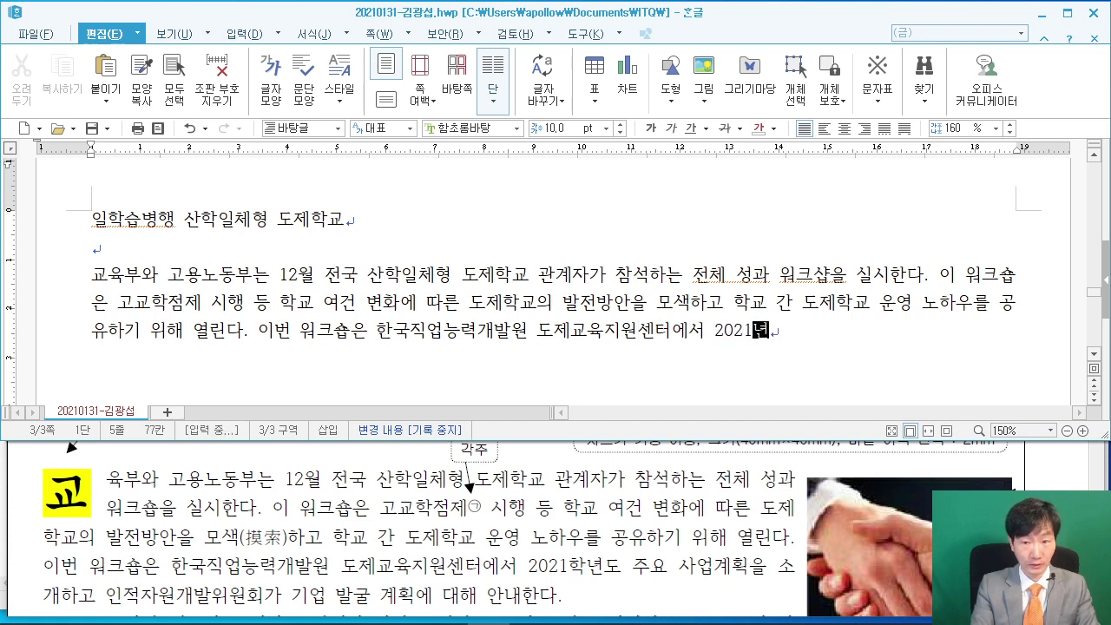
pyautogui.write('학년도')
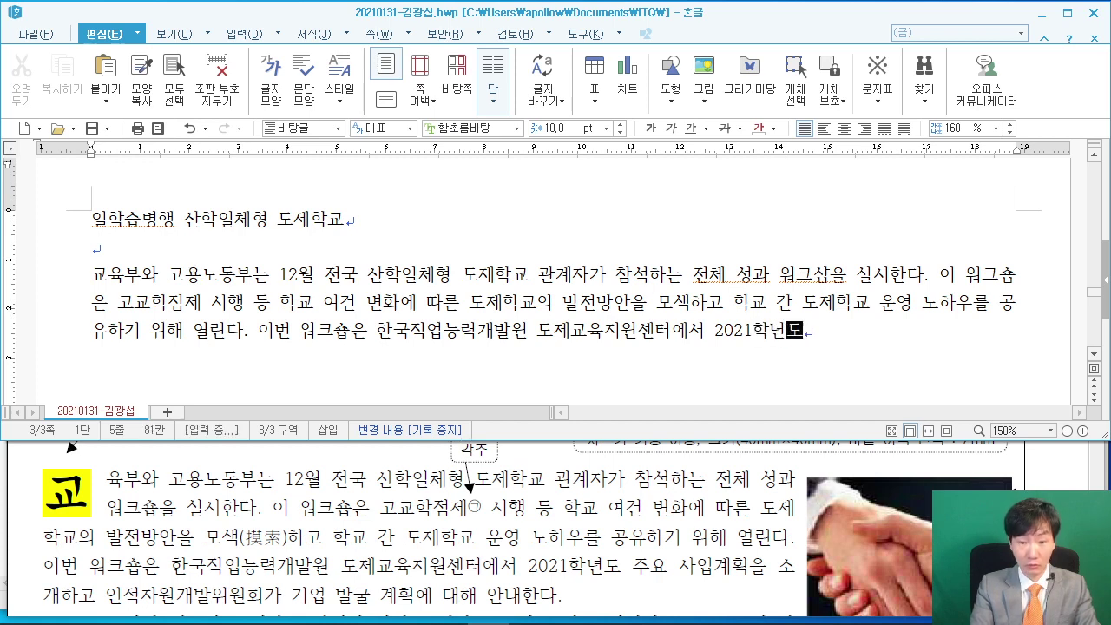
pyautogui.write(' 주요 사업')
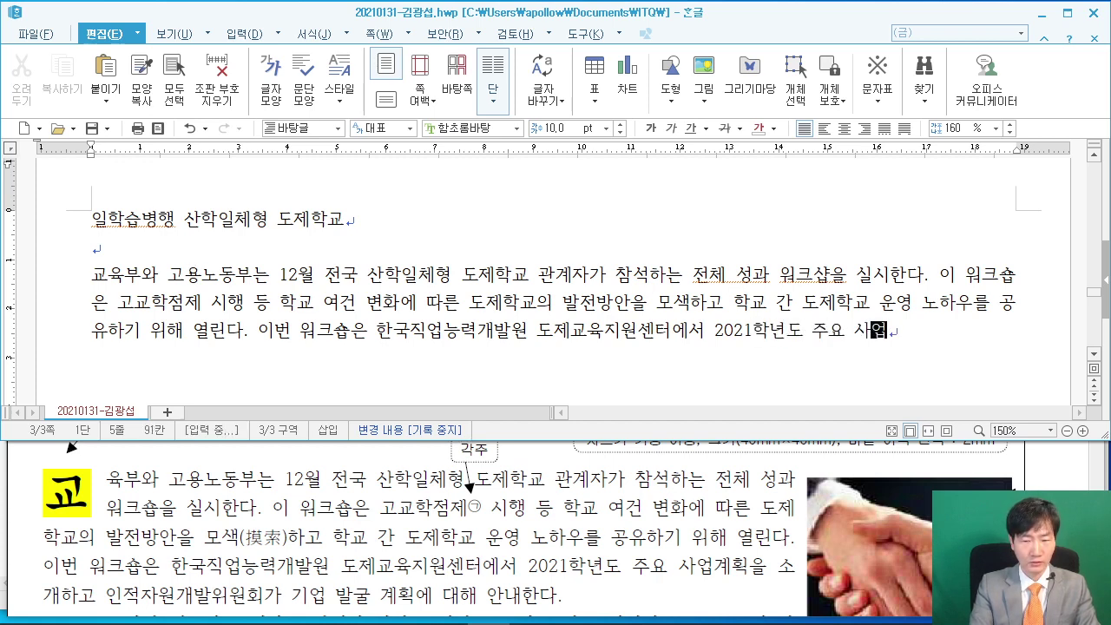
pyautogui.write('계획을 ㅅ고')
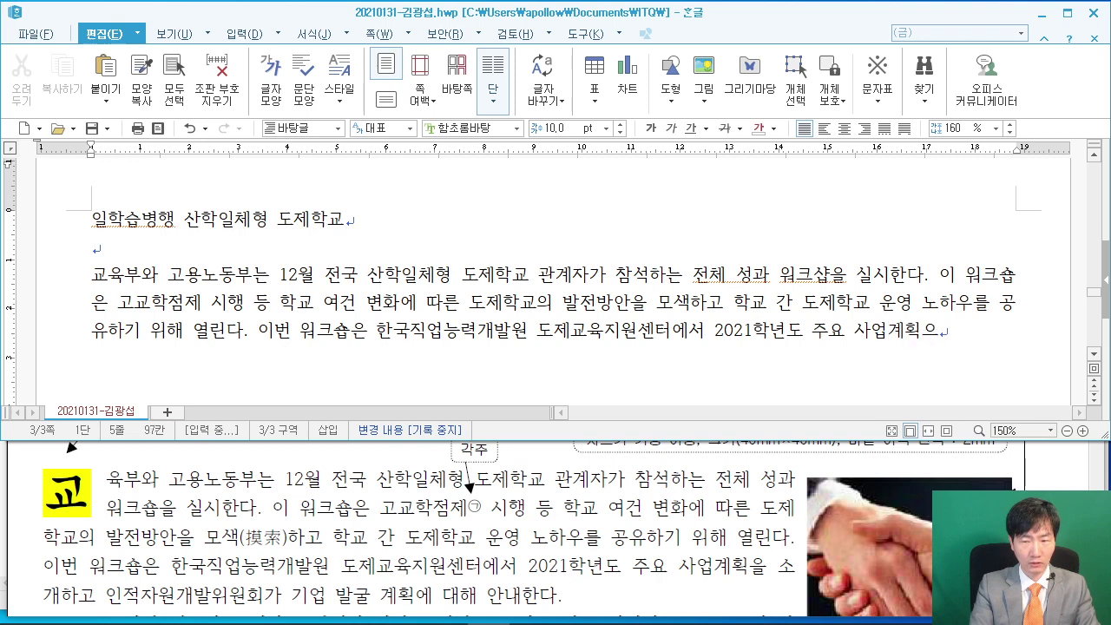
pyautogui.press('BackSpace')
pyautogui.press('BackSpace')
pyautogui.write('소개하')
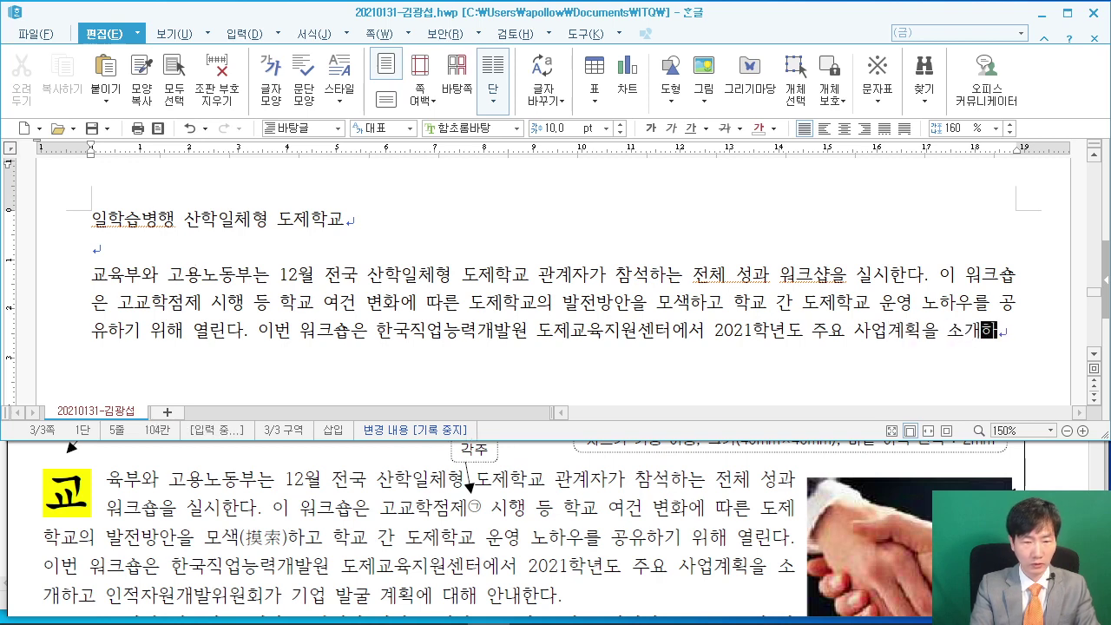
pyautogui.write('고 인저자원')
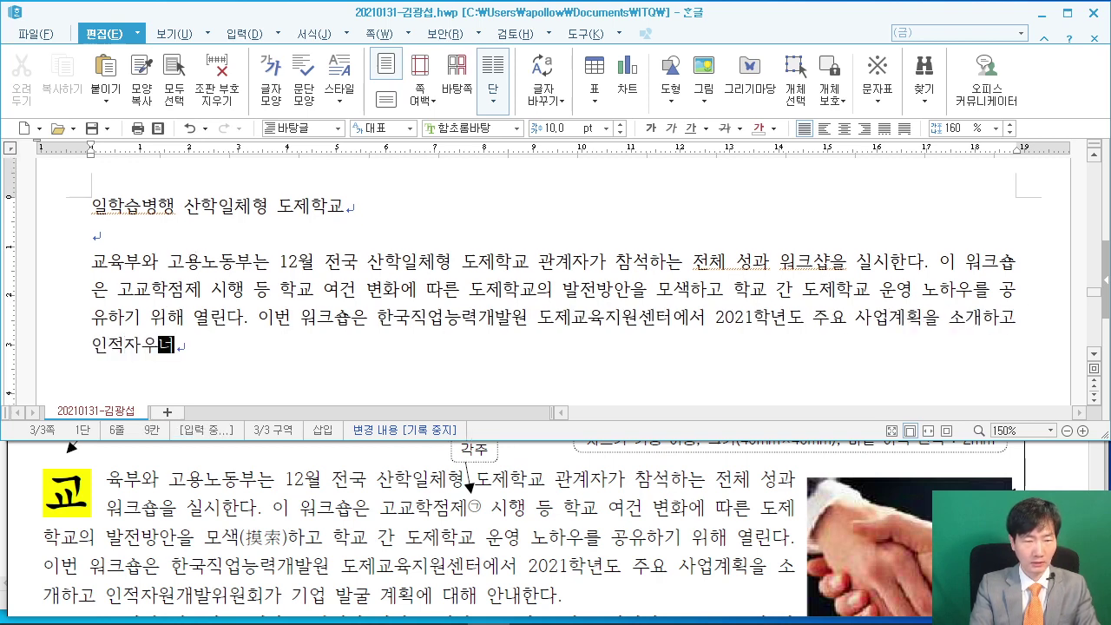
pyautogui.write('개발위원회')
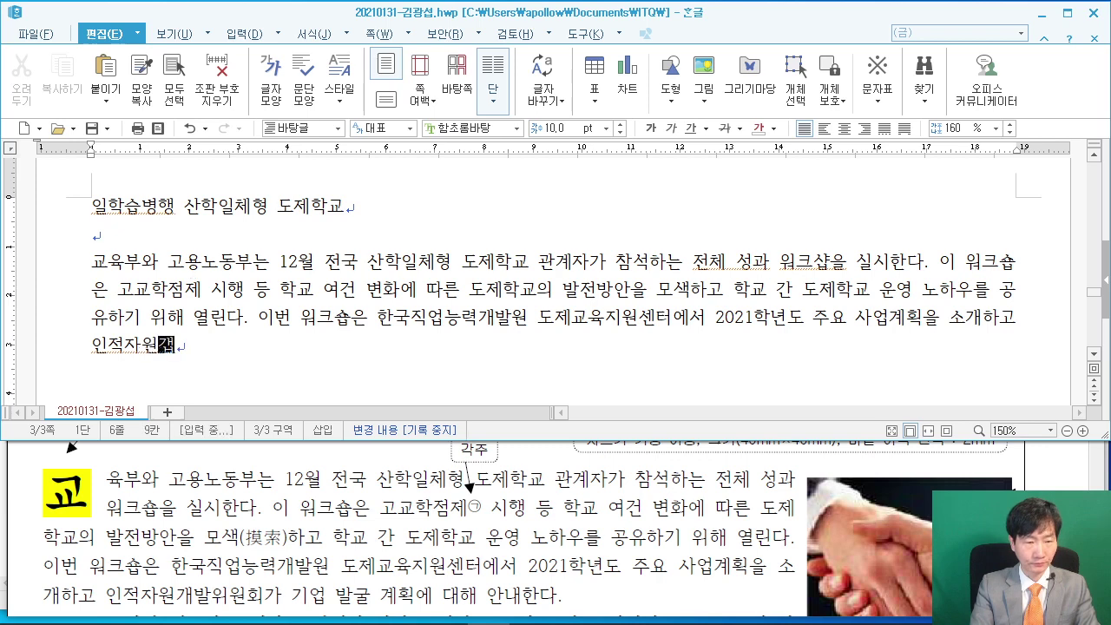
pyautogui.write('가 기업 발굴')
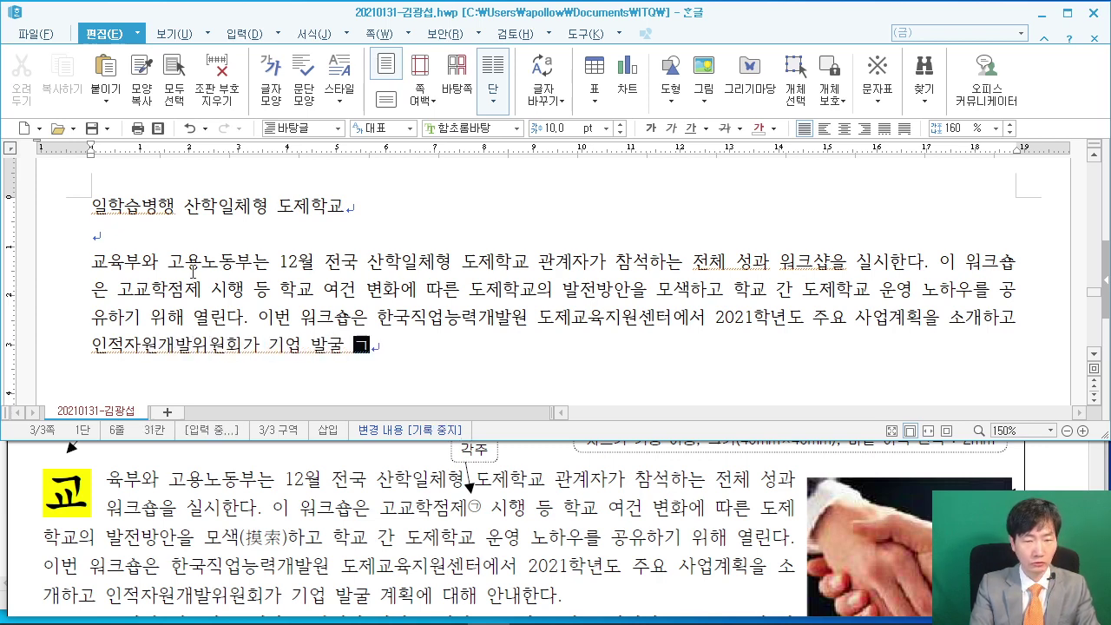
pyautogui.write(' 계획에 eog0')
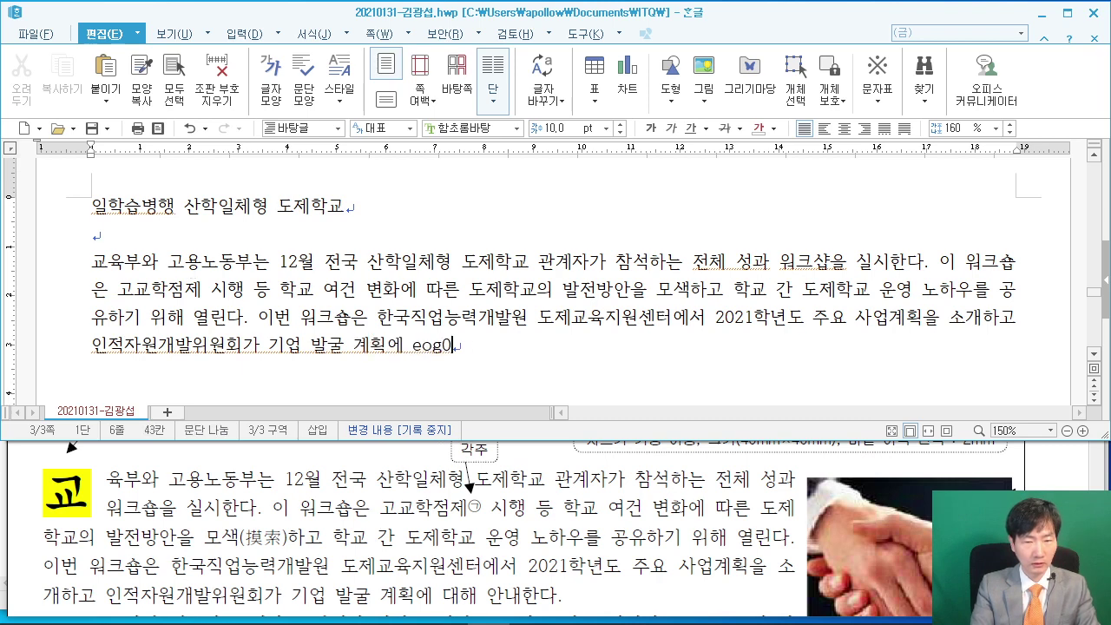
pyautogui.press('BackSpace')
pyautogui.press('BackSpace')
pyautogui.press('BackSpace')
pyautogui.press('BackSpace')
pyautogui.write('대해 ')
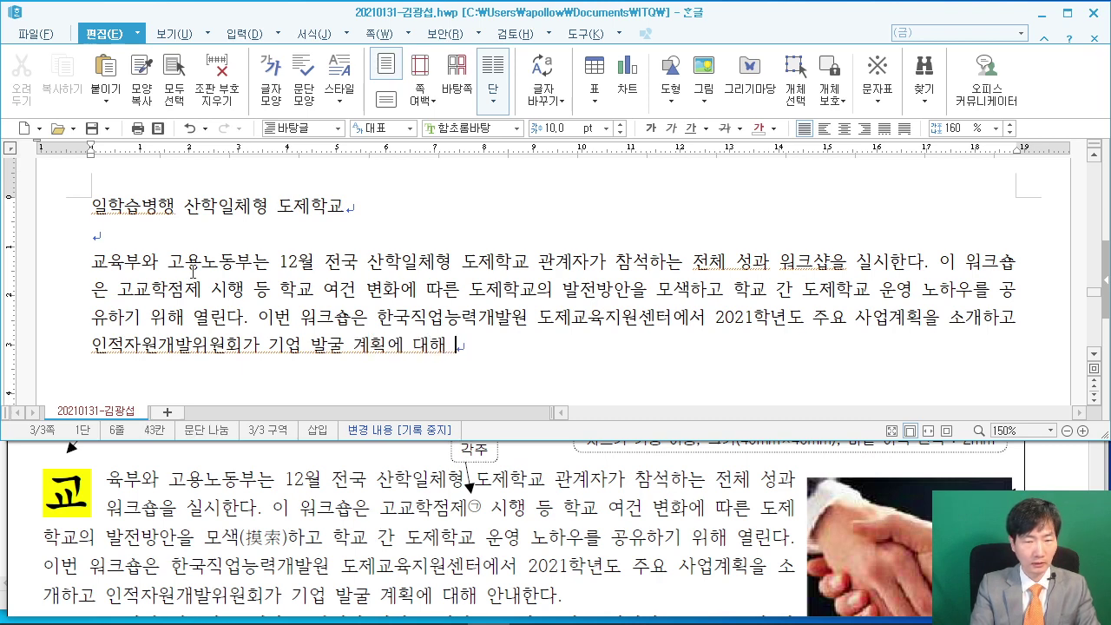
pyautogui.write('안내한ㄷㅏ.')
pyautogui.press('Return')
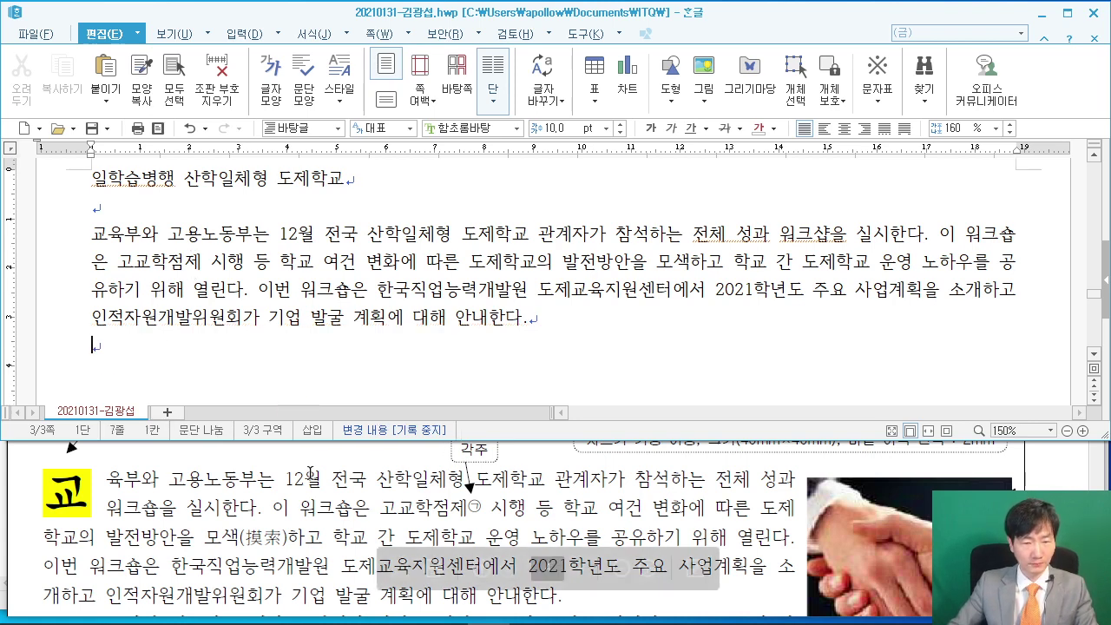
# Step: Type the second paragraph's sentences on the 노동법 특강, 교사 표창 and 분임별 discussions of support plans and budgets
pyautogui.click(294, 415)
pyautogui.scroll(-4, 310, 472)
pyautogui.scroll(-1, 310, 471)
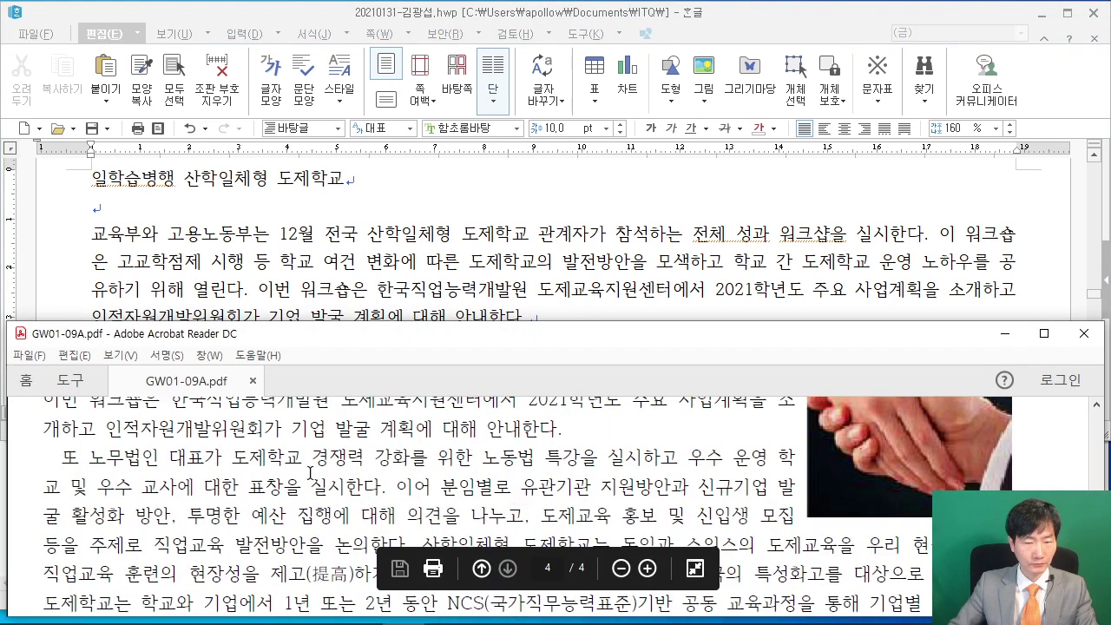
pyautogui.click(310, 289)
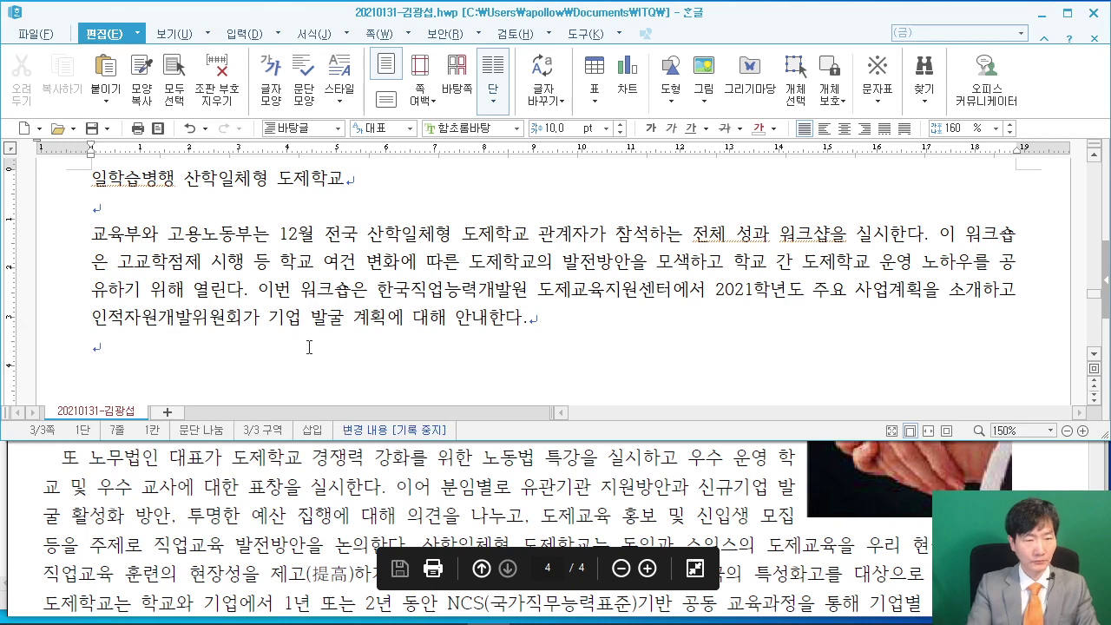
pyautogui.write('또 ')
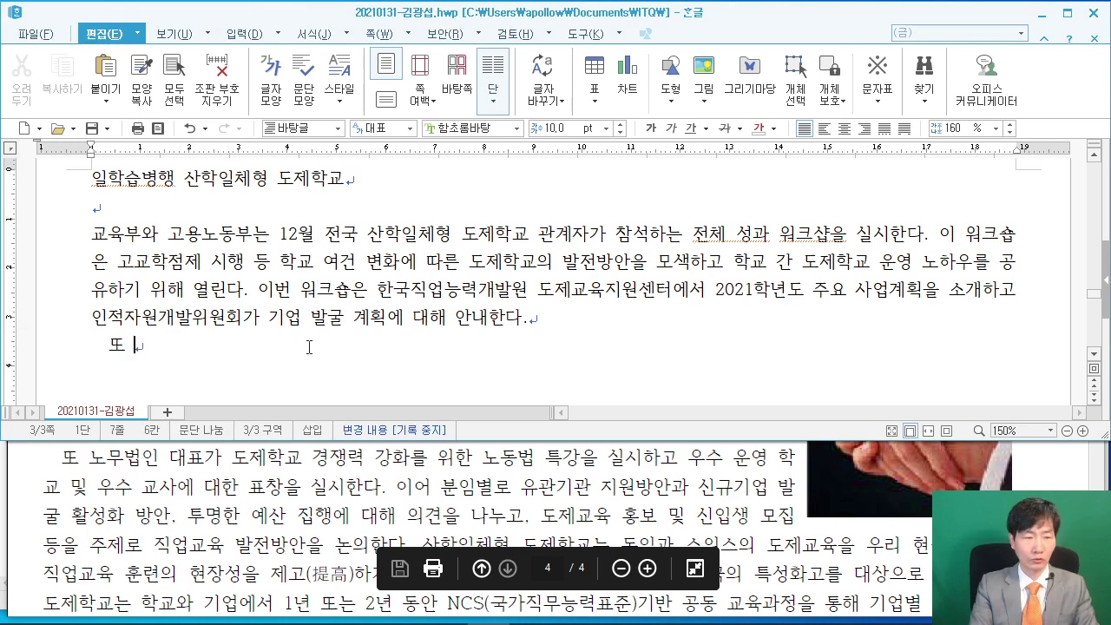
pyautogui.write('놈법ㅇ')
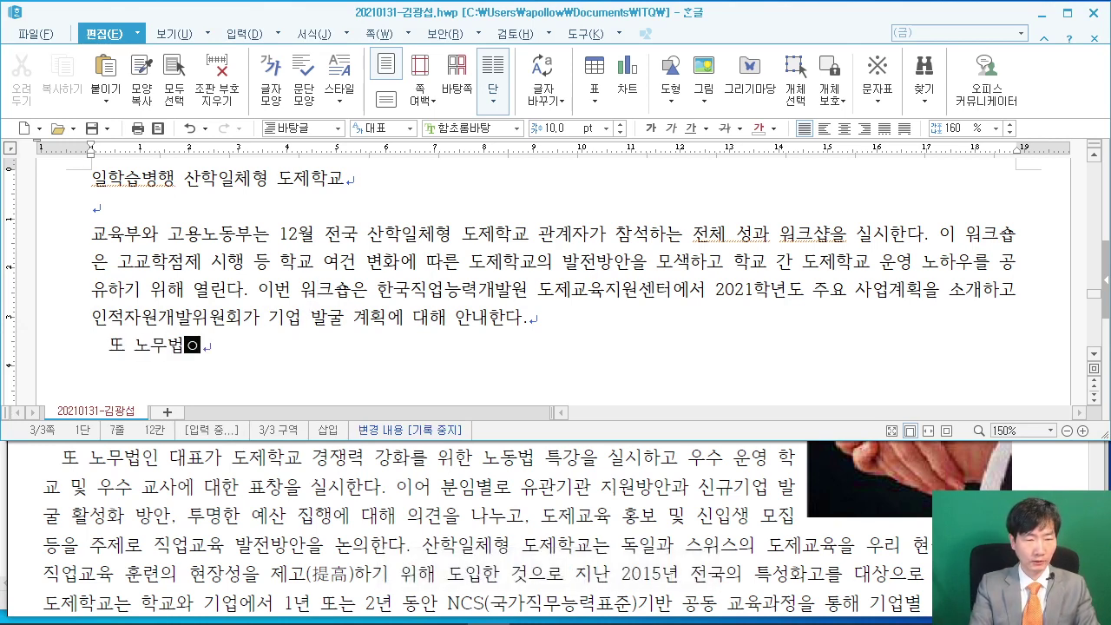
pyautogui.write('인 대표가 ')
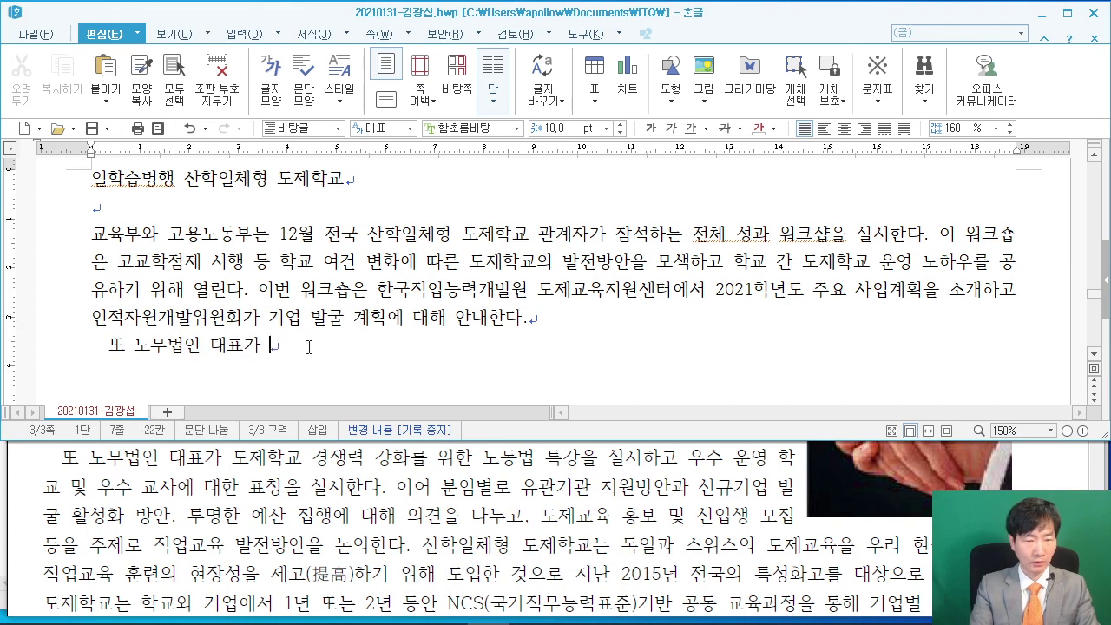
pyautogui.write('도제학교 개')
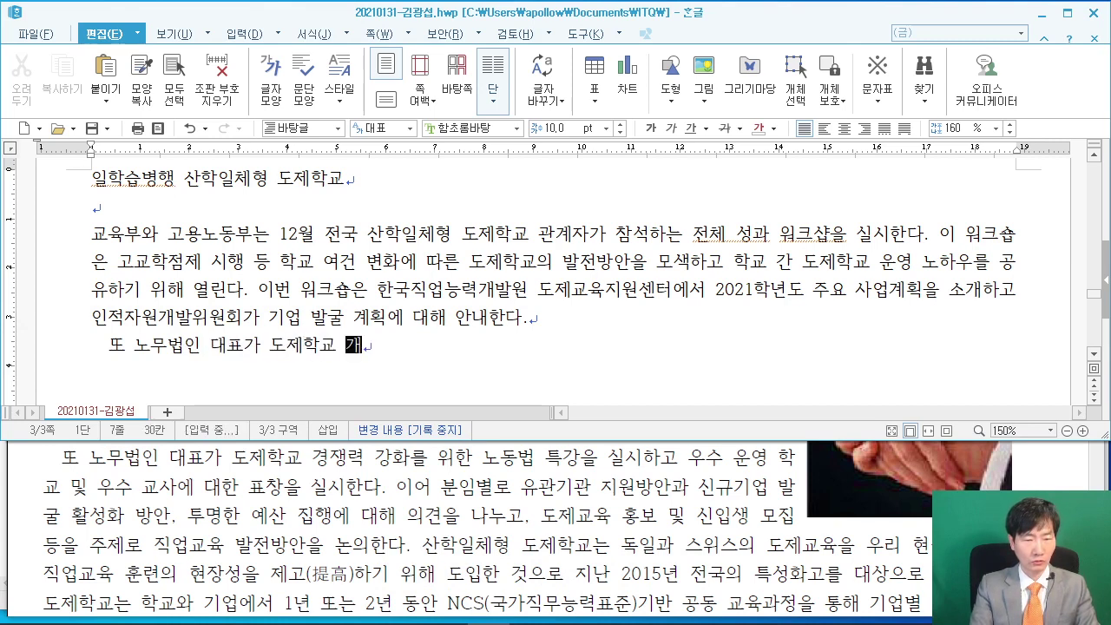
pyautogui.write('쟁력 강화를 ')
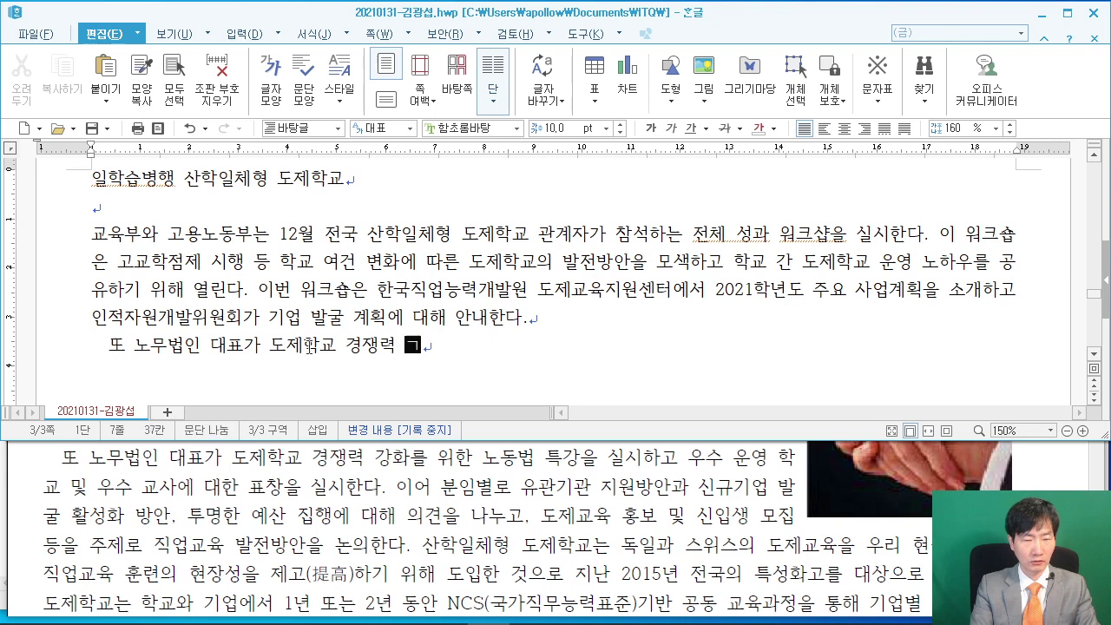
pyautogui.write('위한 노동법 특')
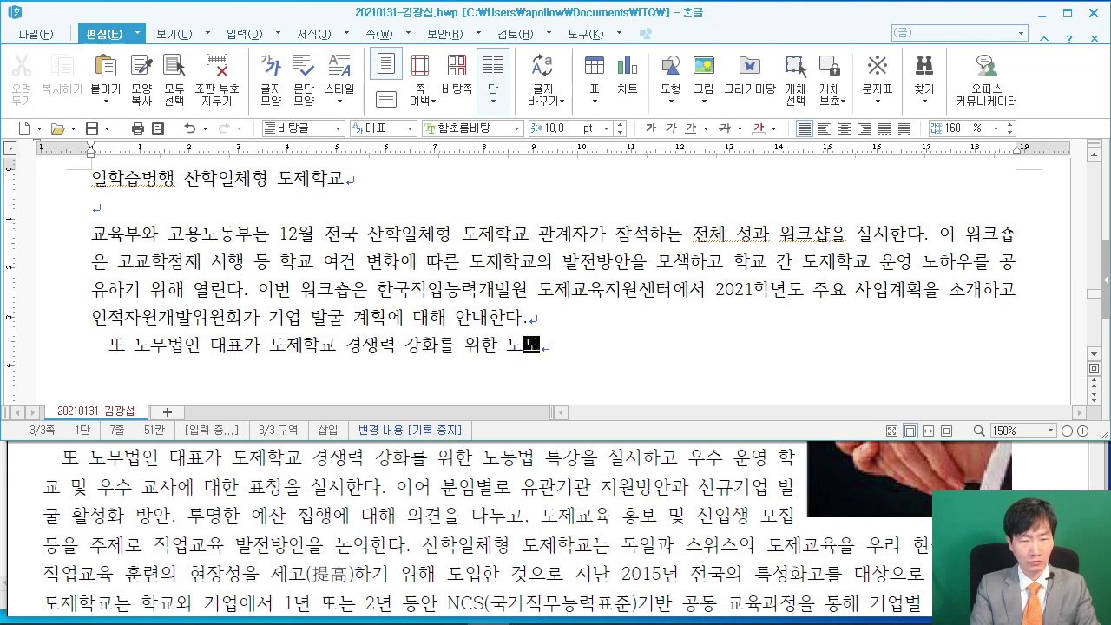
pyautogui.write('강을 ')
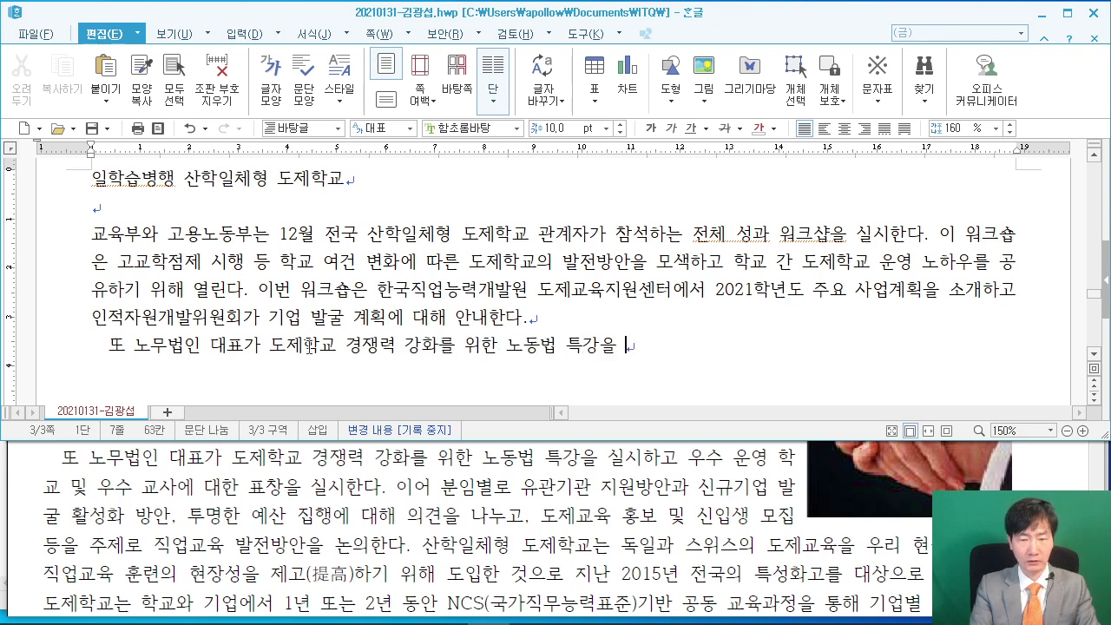
pyautogui.write('실시하고 우수 ')
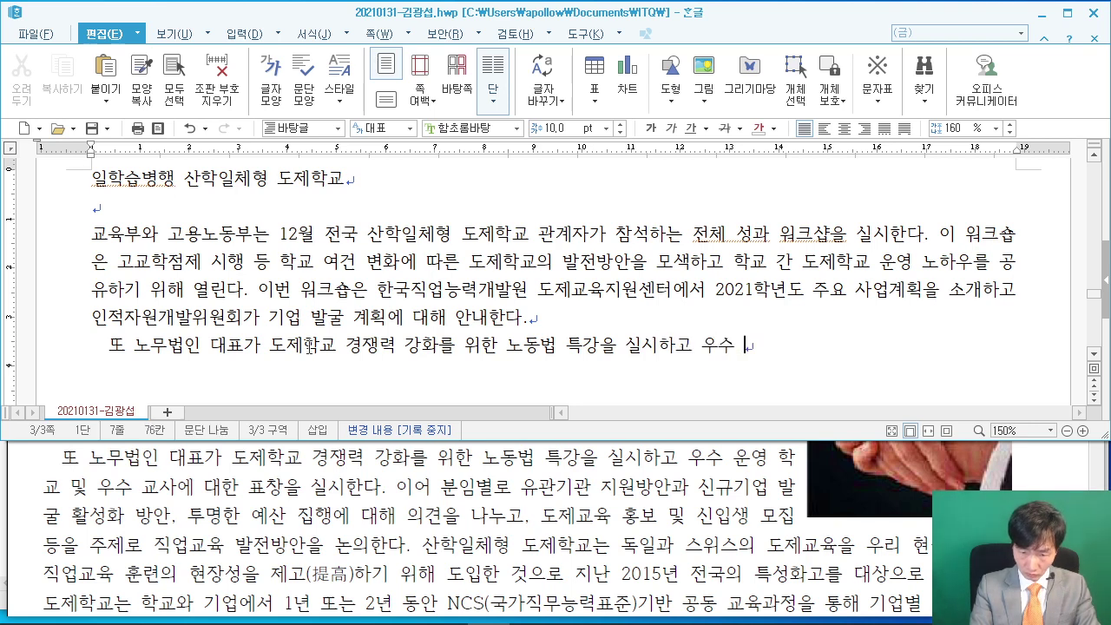
pyautogui.write('운영 학교 ')
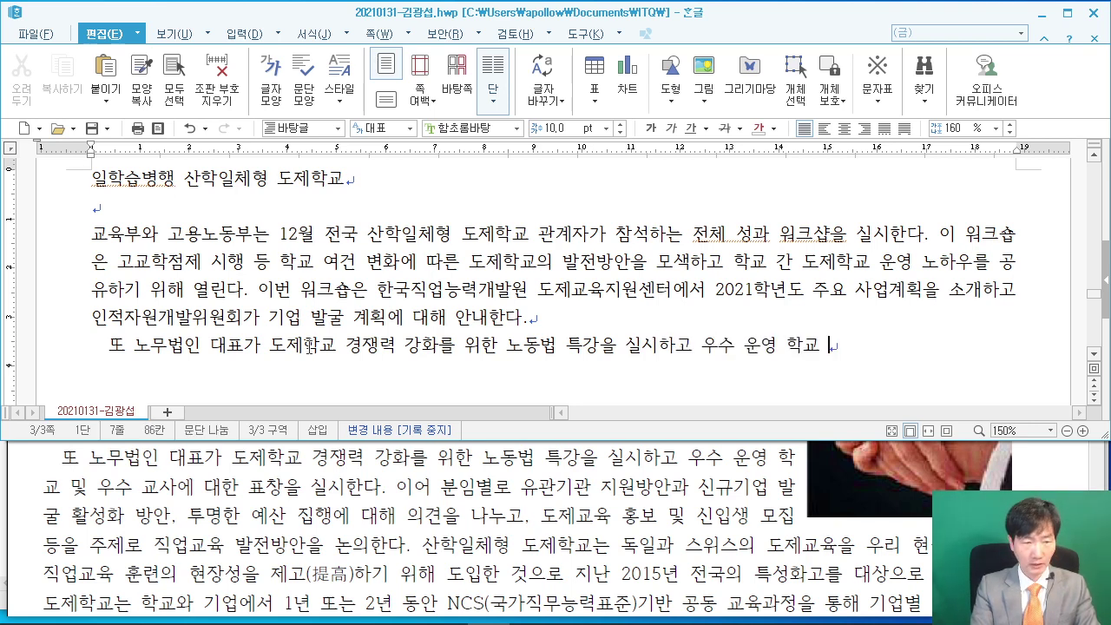
pyautogui.write('및 우수 ㄱ교사에 대한 표')
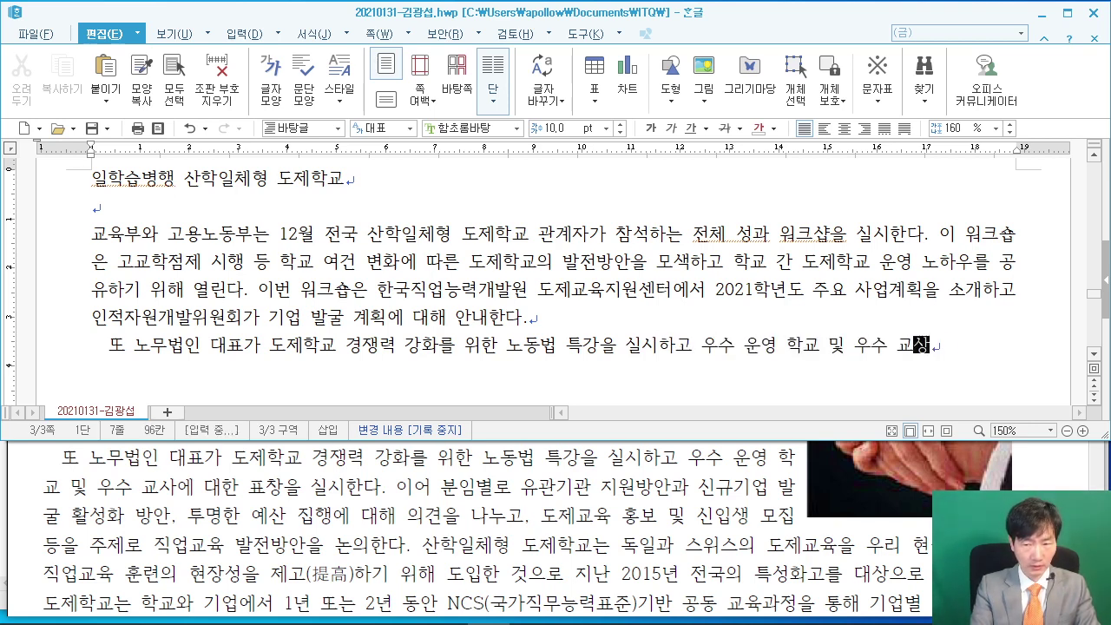
pyautogui.write('창을')
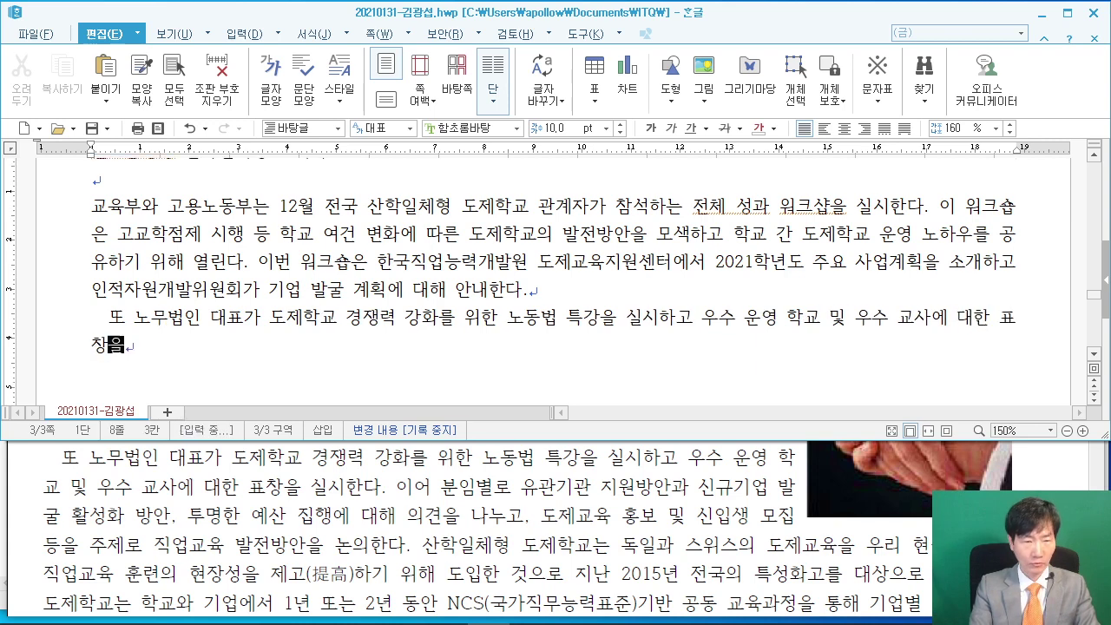
pyautogui.write(' ㅅ실시한다. ')
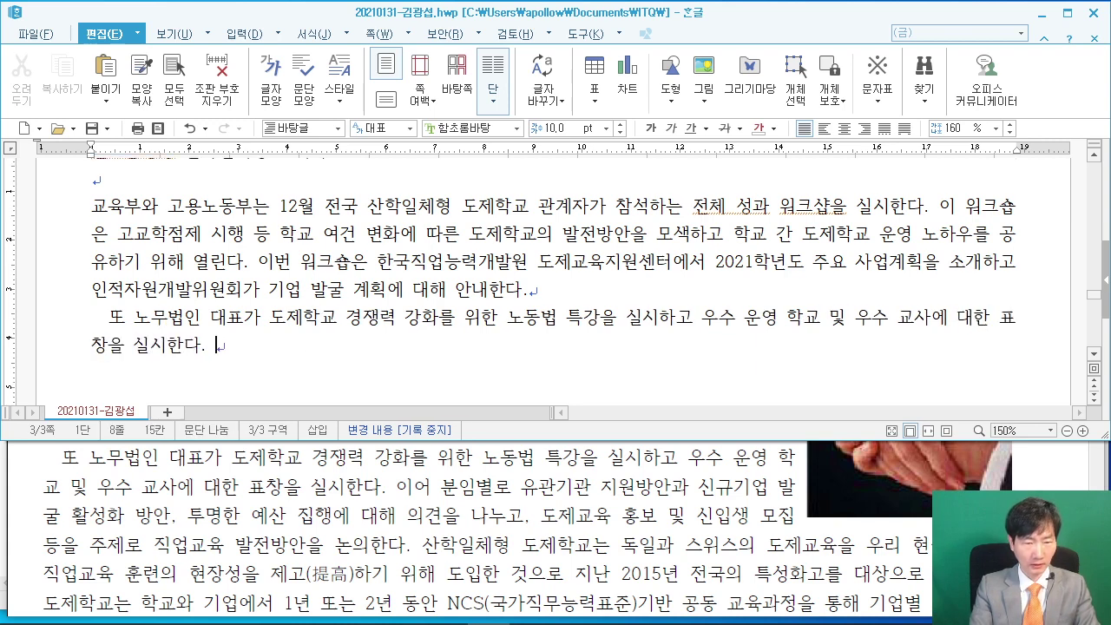
pyautogui.write('이어 분임')
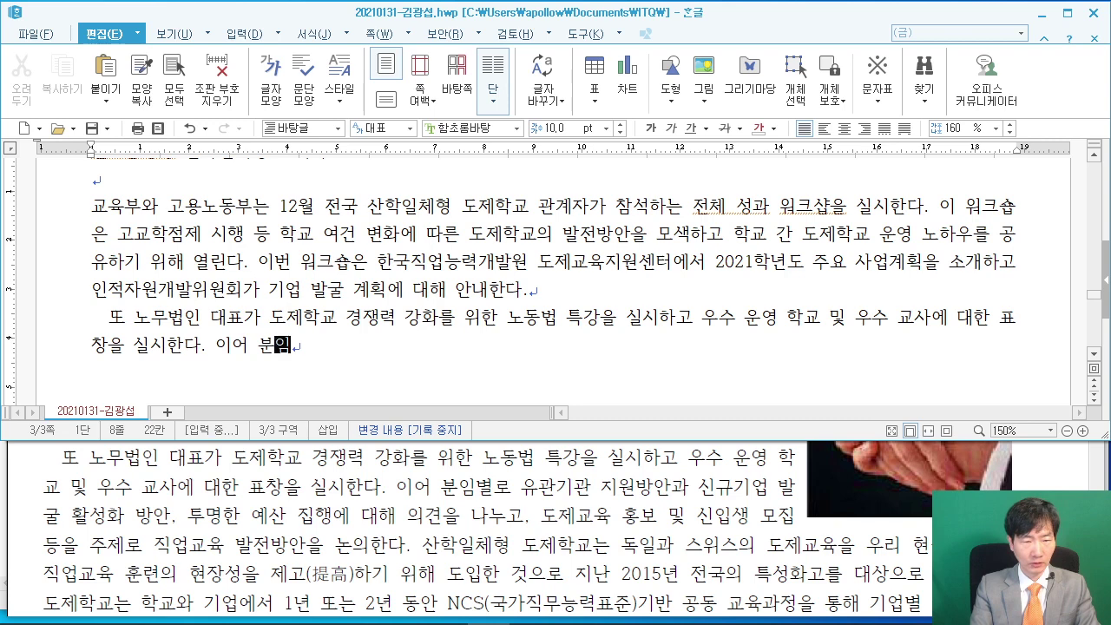
pyautogui.write('별로 유과')
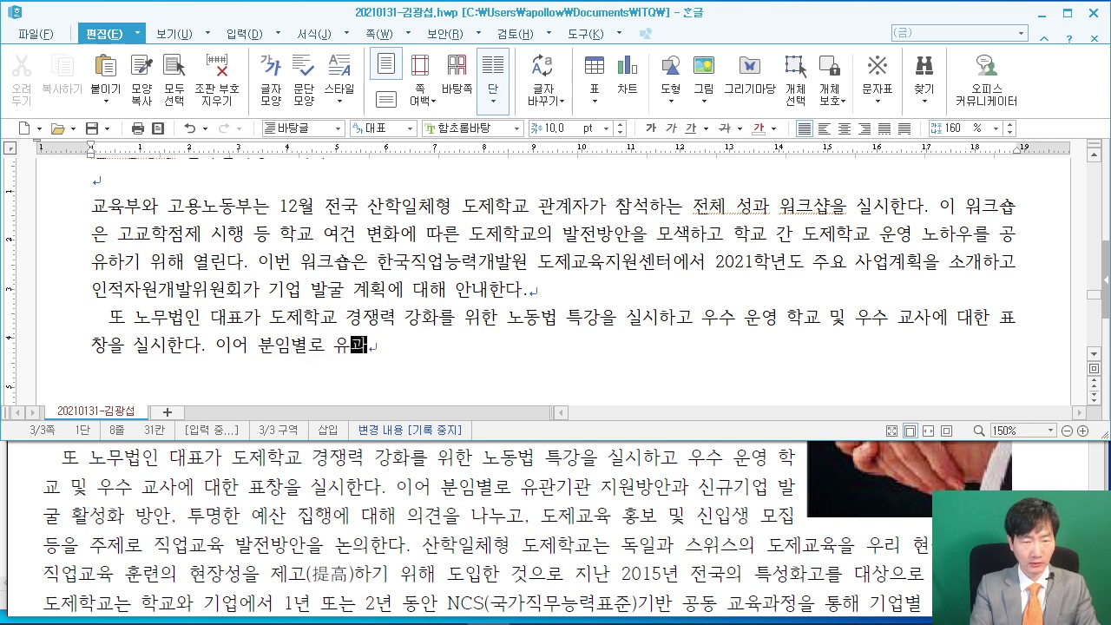
pyautogui.write('기과')
pyautogui.press('BackSpace')
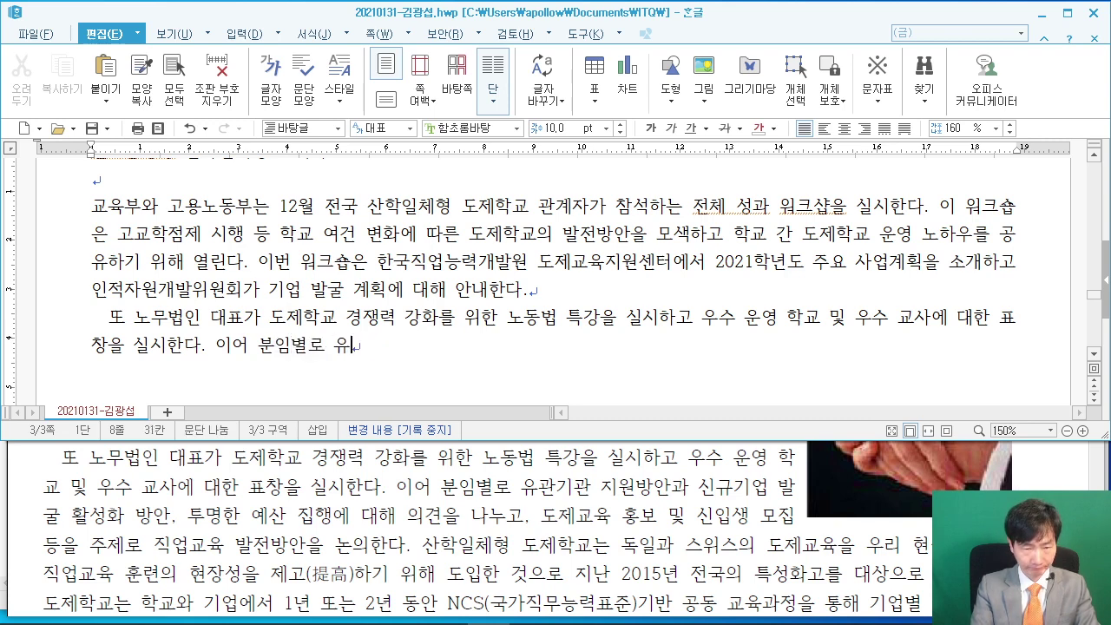
pyautogui.write('관기관 지원')
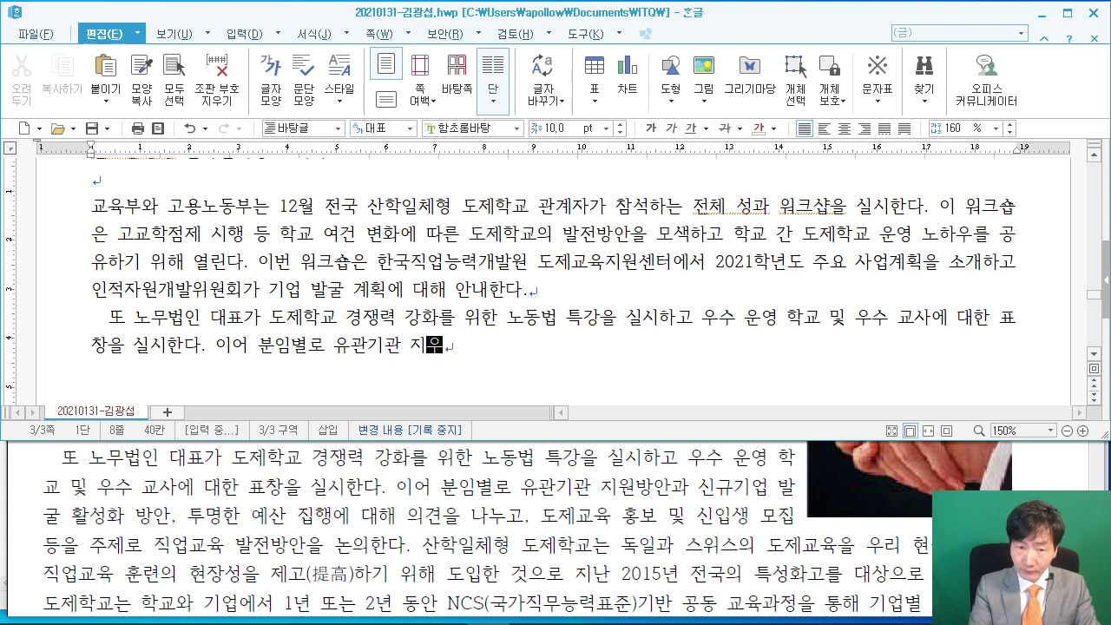
pyautogui.write('방안과 신규')
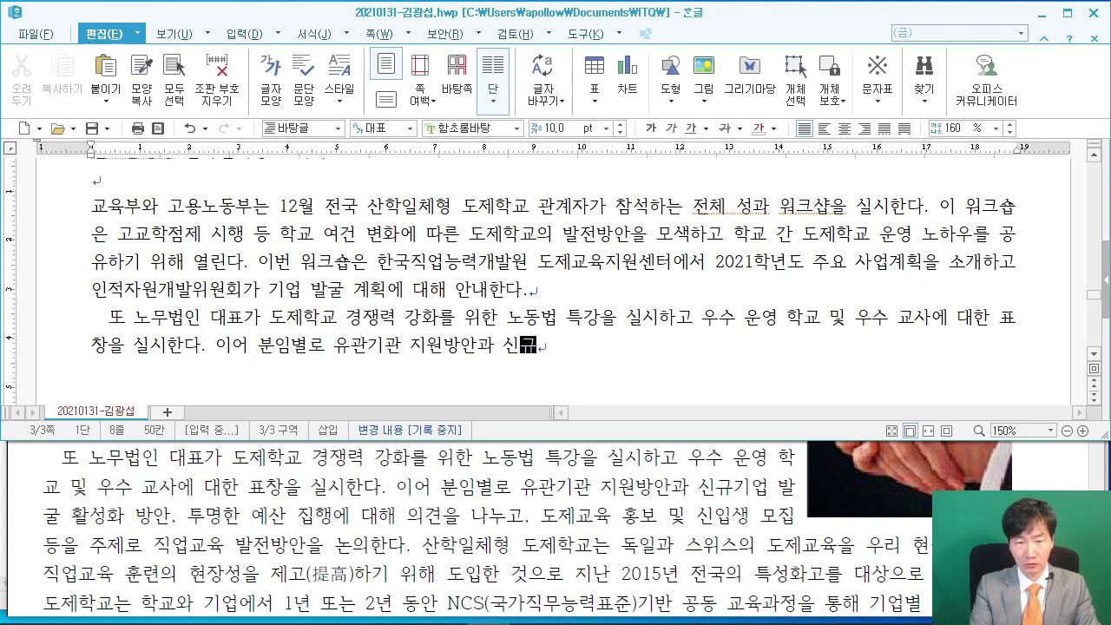
pyautogui.write('기업 발굴 ')
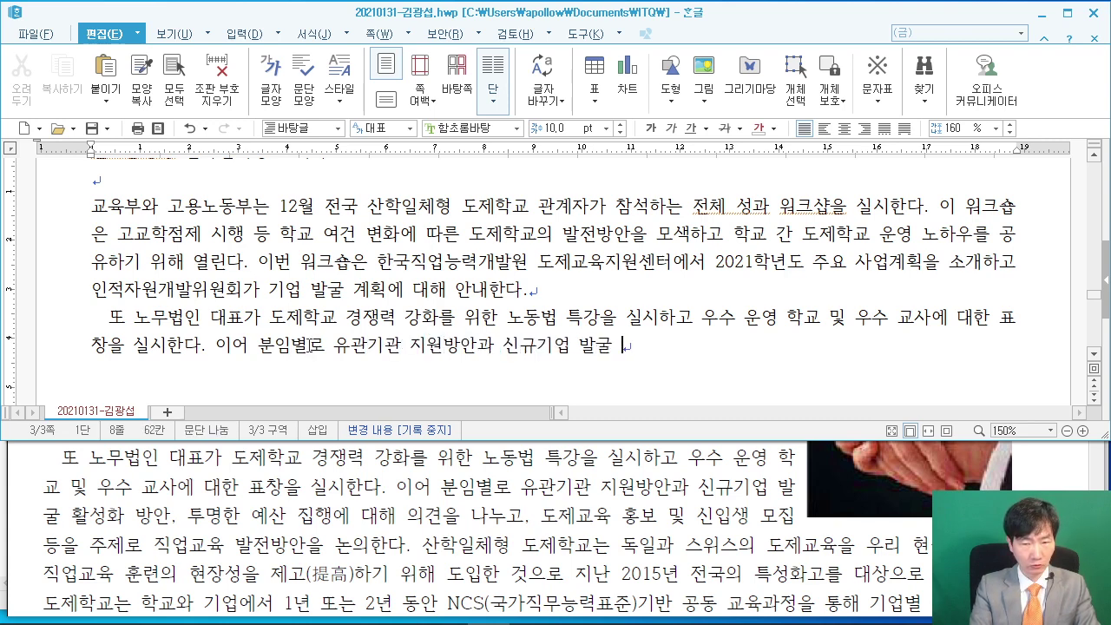
pyautogui.write('활성화 방안')
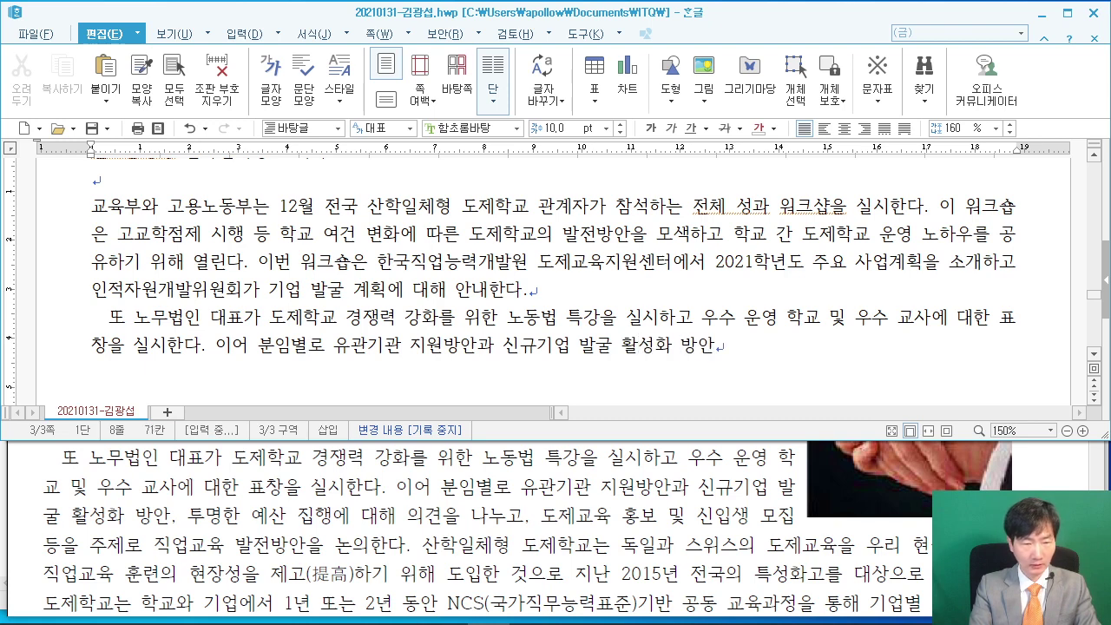
pyautogui.write(', ㅇ명한 예산 집')
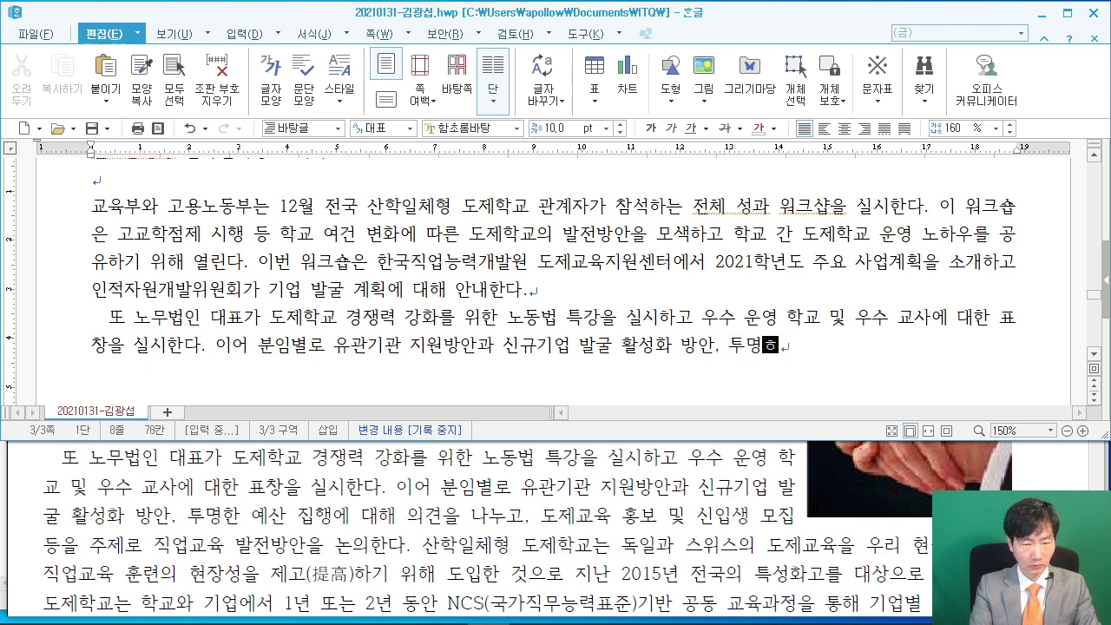
pyautogui.write('행')
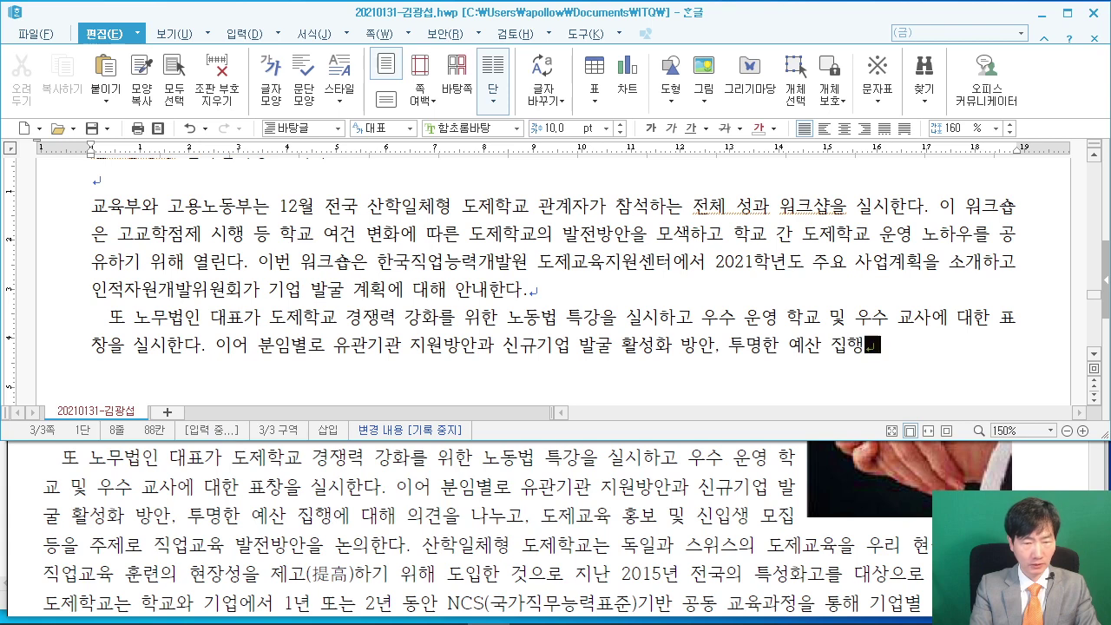
pyautogui.write('에 대해 의견을 나구고,')
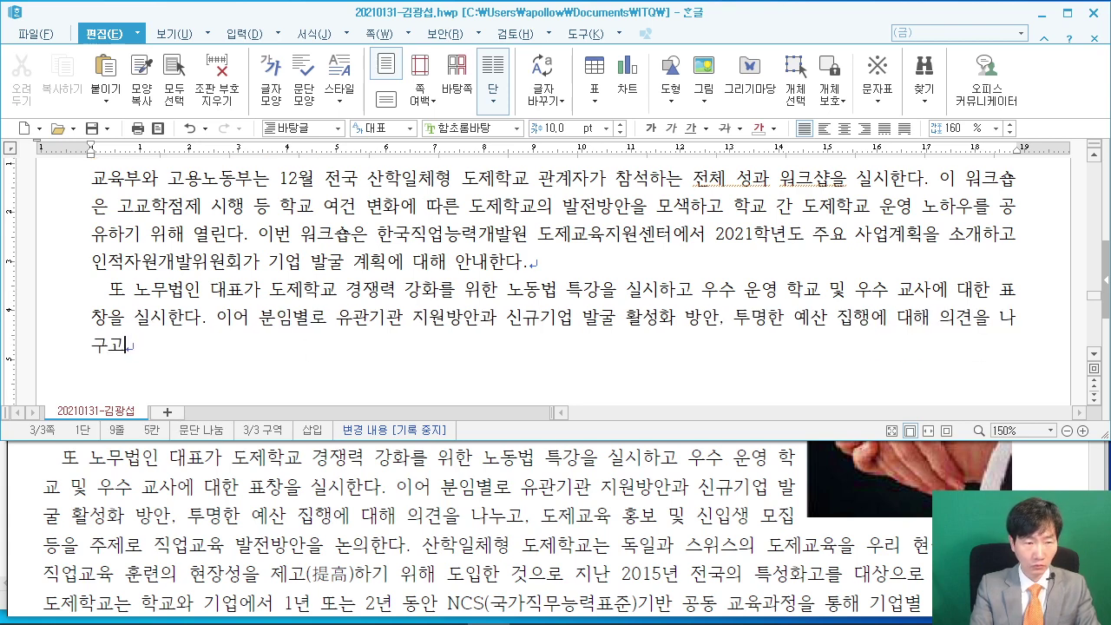
# Step: Finish the discussion sentence with '…직업교육 발전방안을 논의한다.', correcting typos
pyautogui.press('BackSpace')
pyautogui.press('BackSpace')
pyautogui.write('누고, ')
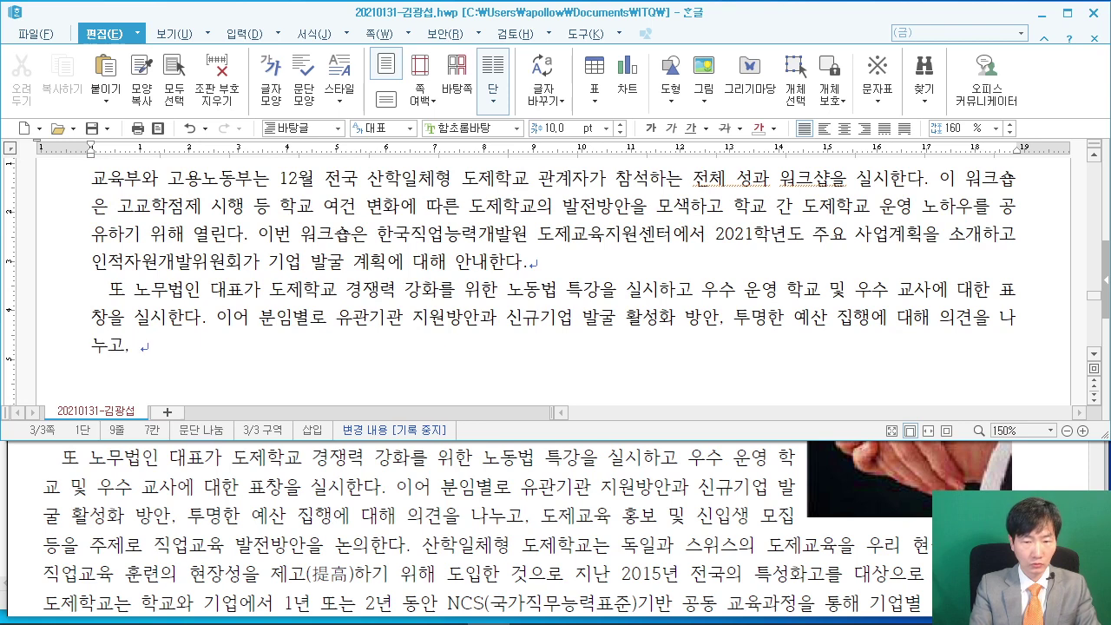
pyautogui.write('도제교육 홍보')
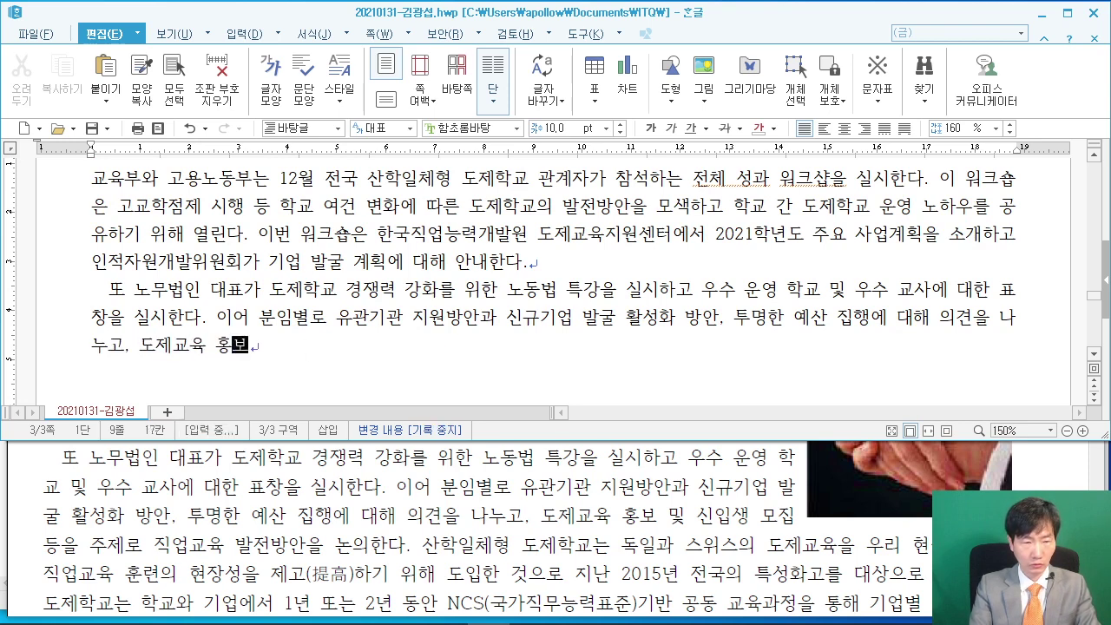
pyautogui.write(' 및 신입생 ')
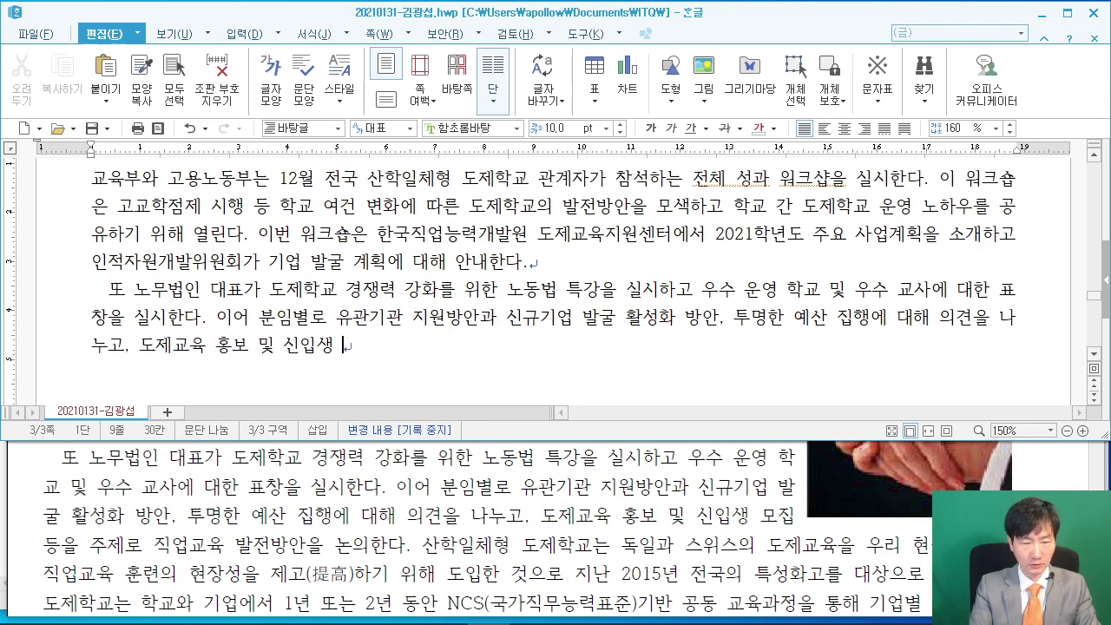
pyautogui.write('모집 등을 주제')
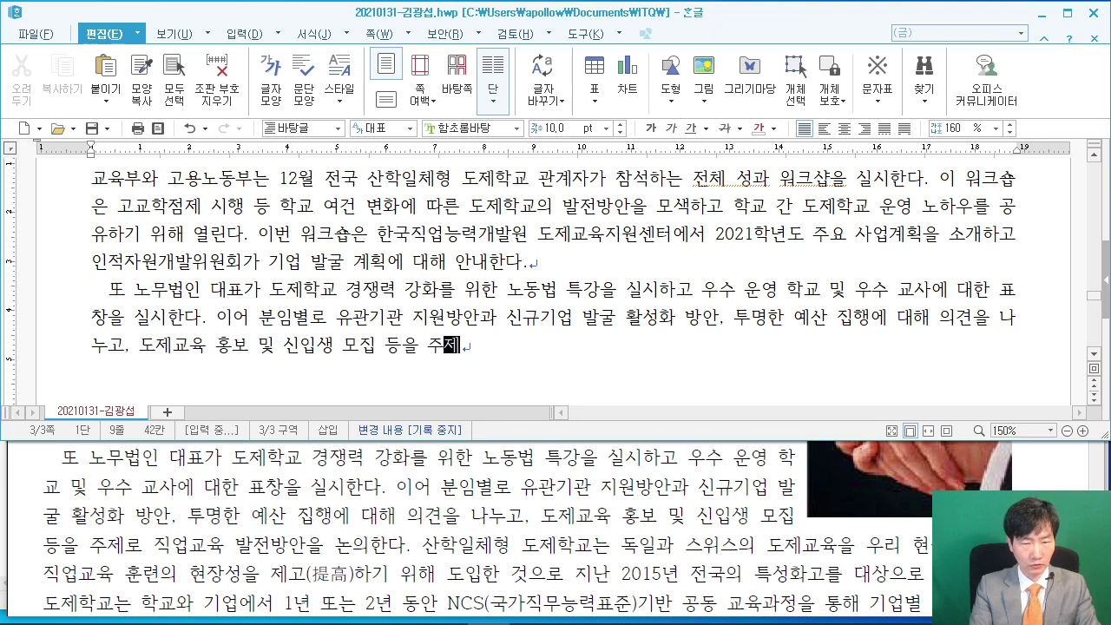
pyautogui.write('로 지거업')
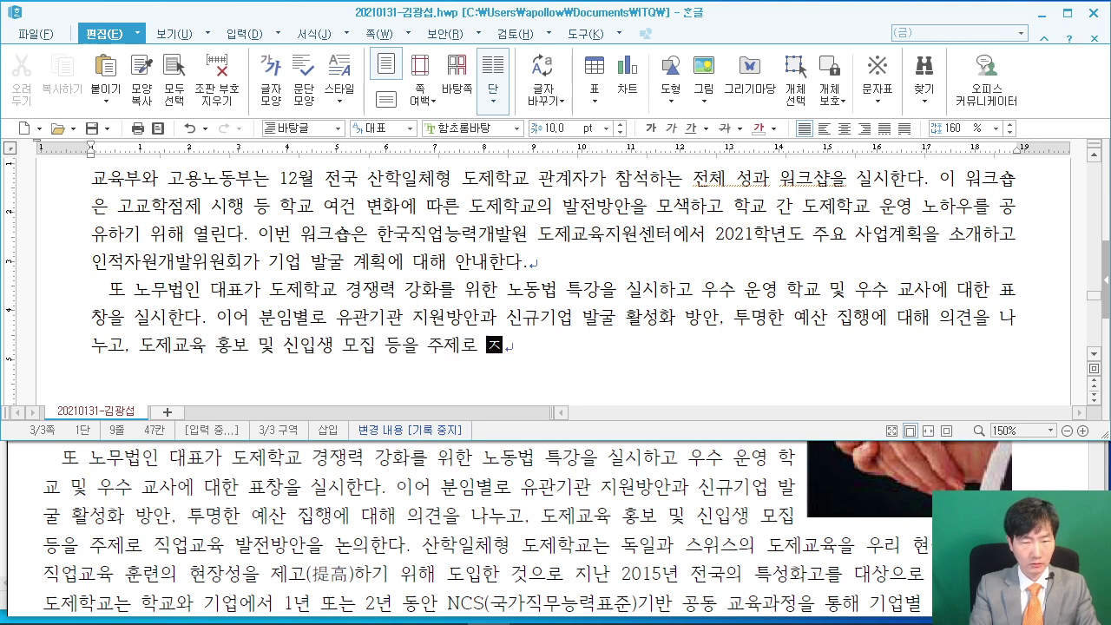
pyautogui.press('BackSpace')
pyautogui.press('BackSpace')
pyautogui.press('BackSpace')
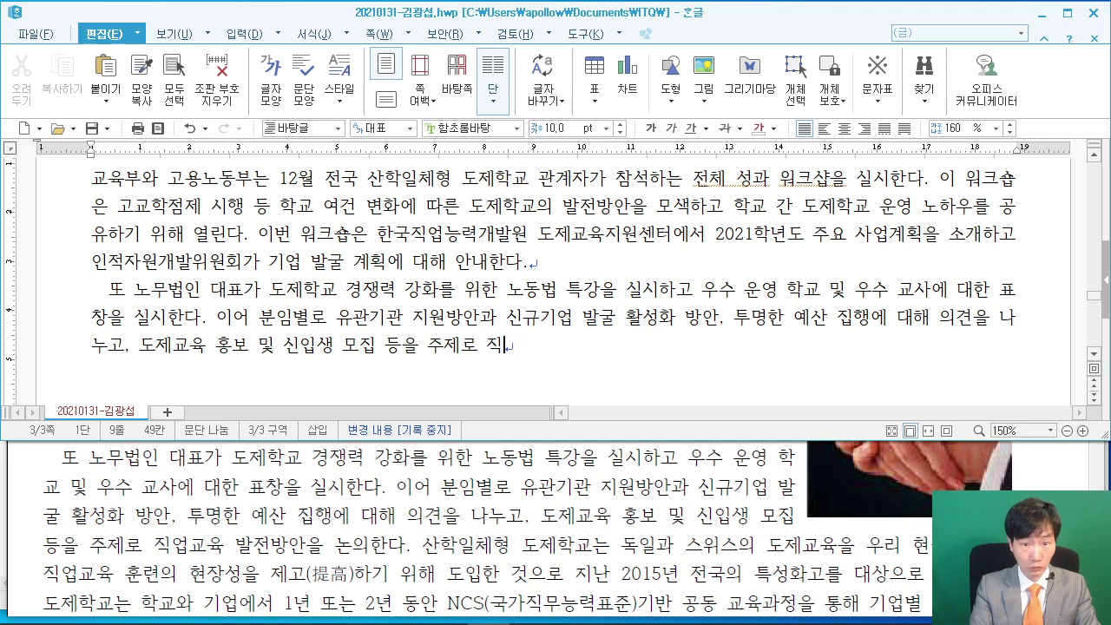
pyautogui.write('업교육 발')
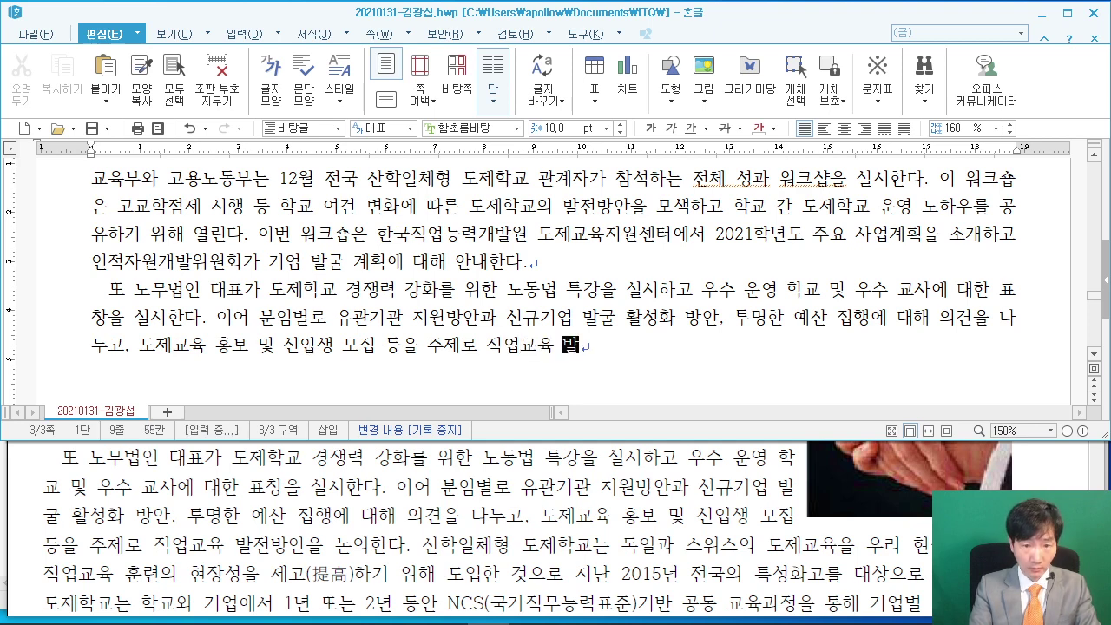
pyautogui.write('전바ㅇ아ㄴ을 논ㅇ')
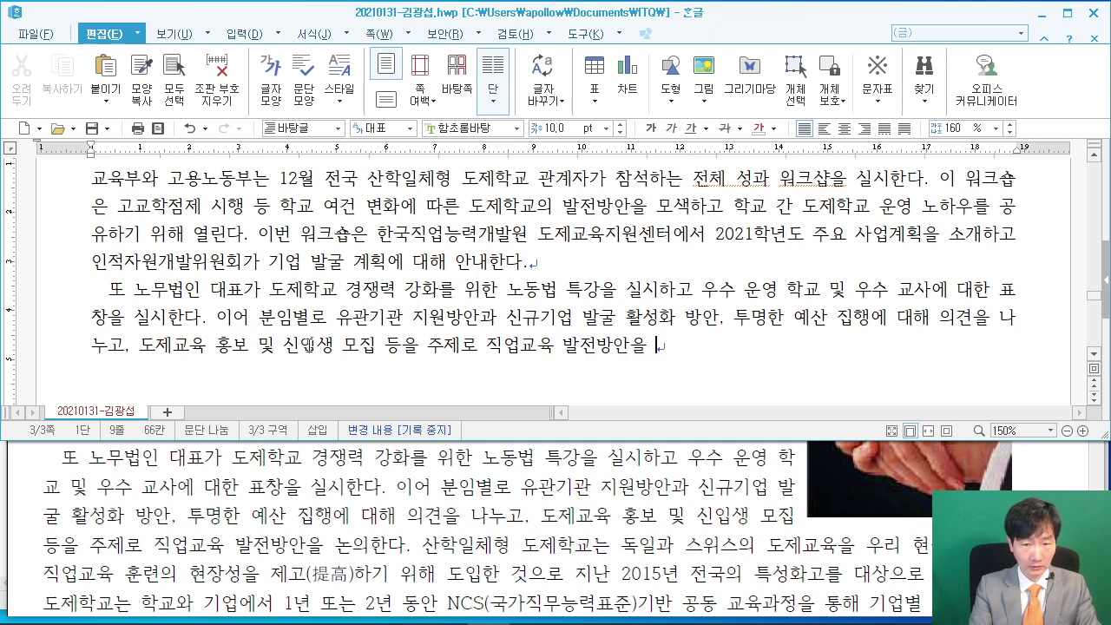
pyautogui.write('ㅢ한다. 산학일체')
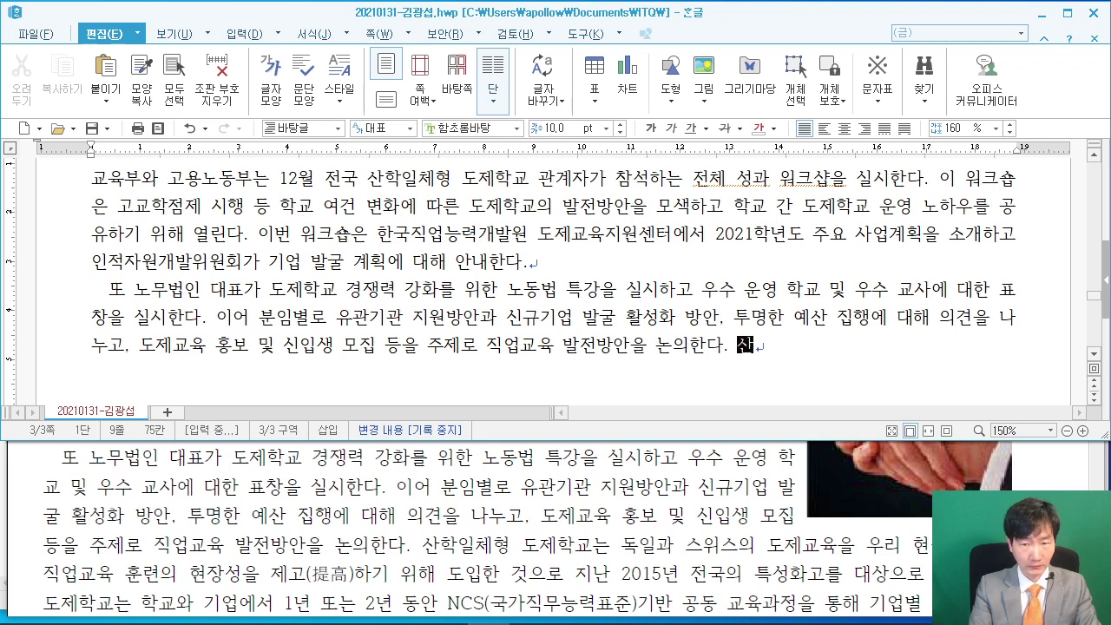
pyautogui.write('형 도제')
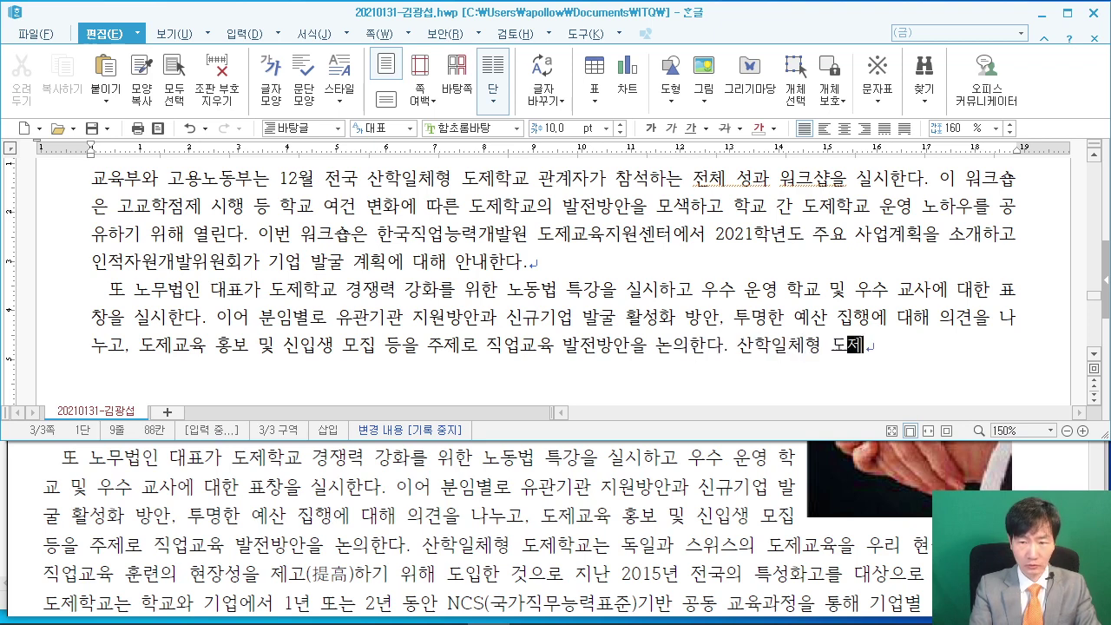
pyautogui.write('학교는 도')
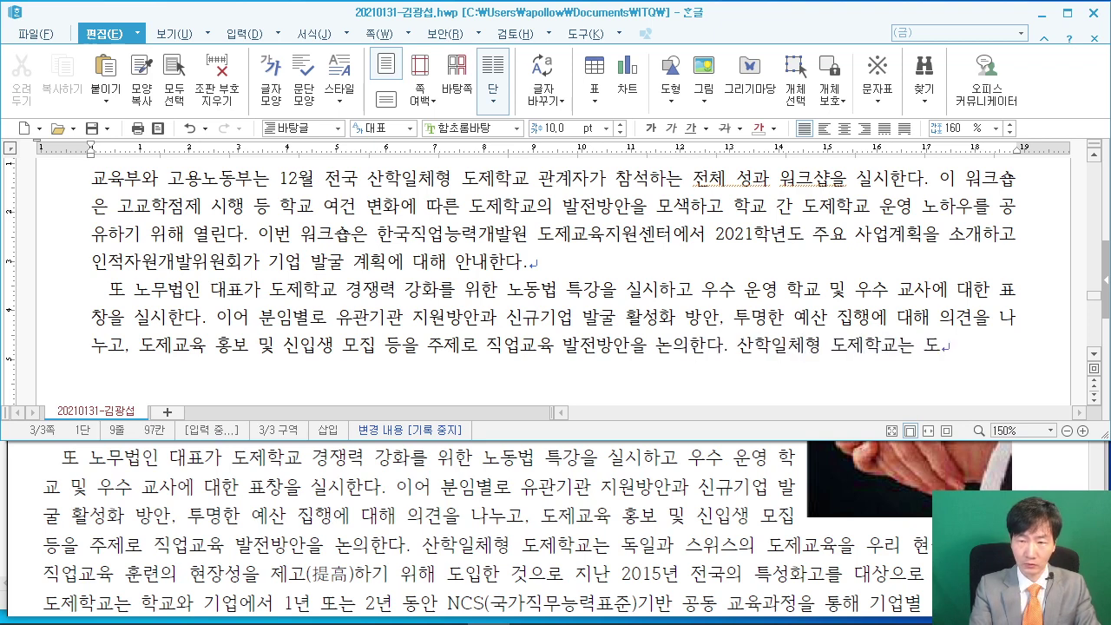
pyautogui.write('기')
# Step: Type the 도제학교 origin sentences on 독일·스위스, the 2015 launch and the NCS-based 공동 교육과정
pyautogui.press('BackSpace')
pyautogui.press('BackSpace')
pyautogui.press('BackSpace')
pyautogui.write('독일')
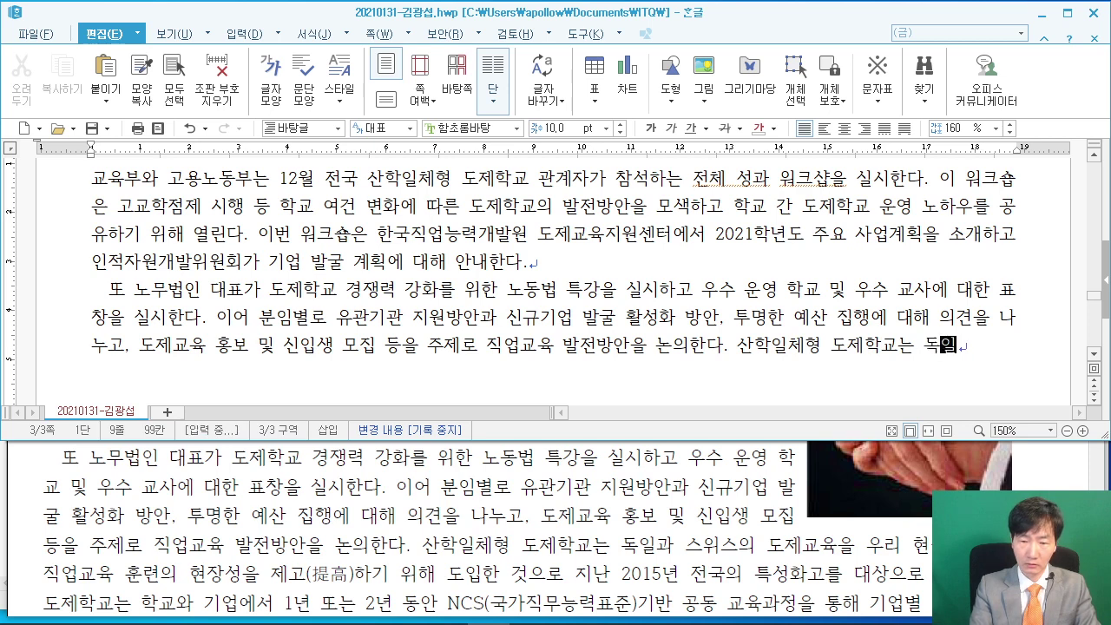
pyautogui.press('BackSpace')
pyautogui.write('과 스위')
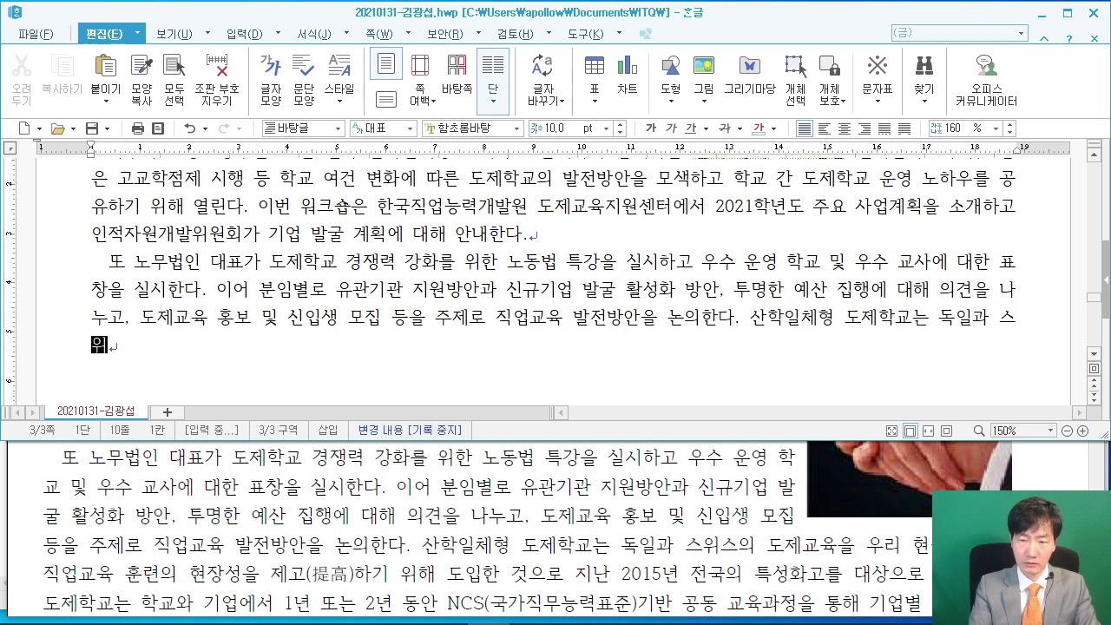
pyautogui.write('스')
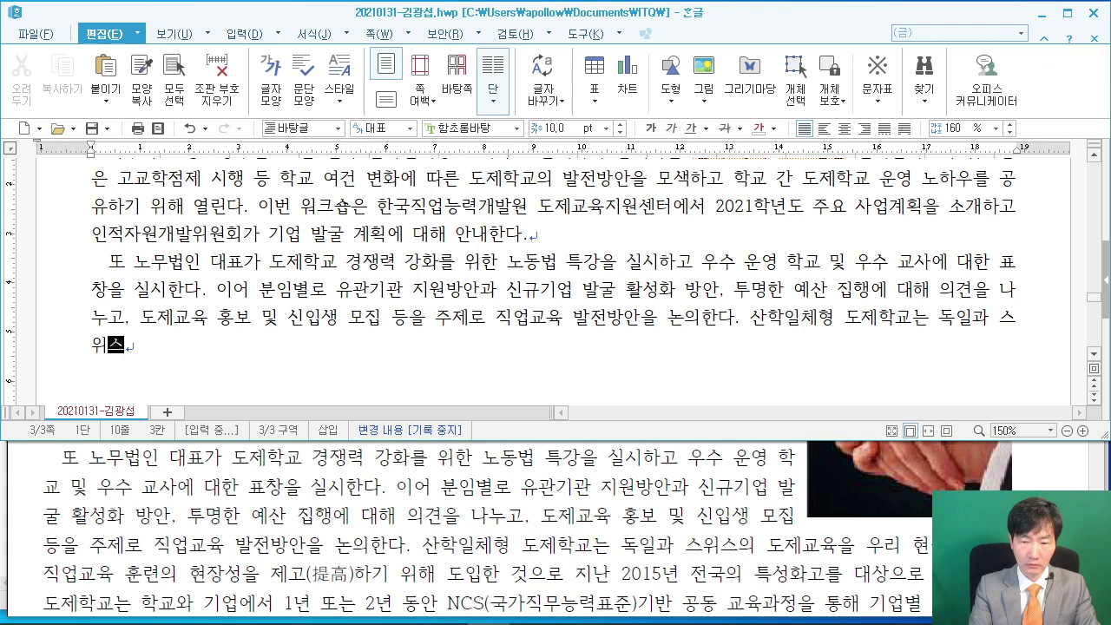
pyautogui.write('의 도제교육을')
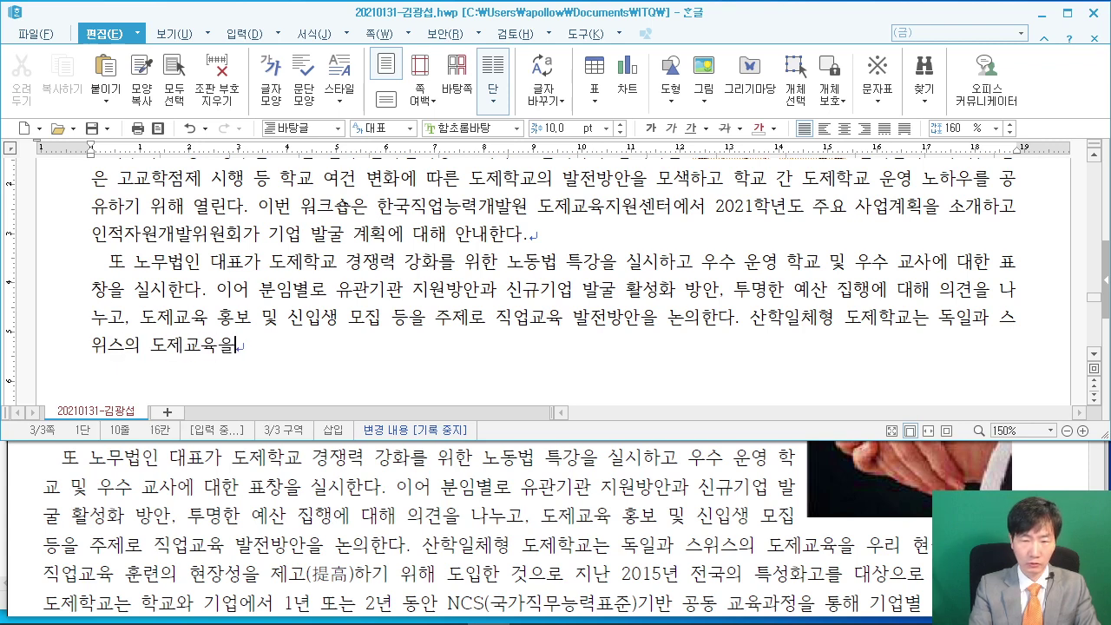
pyautogui.write(' 우리 현실에 맞')
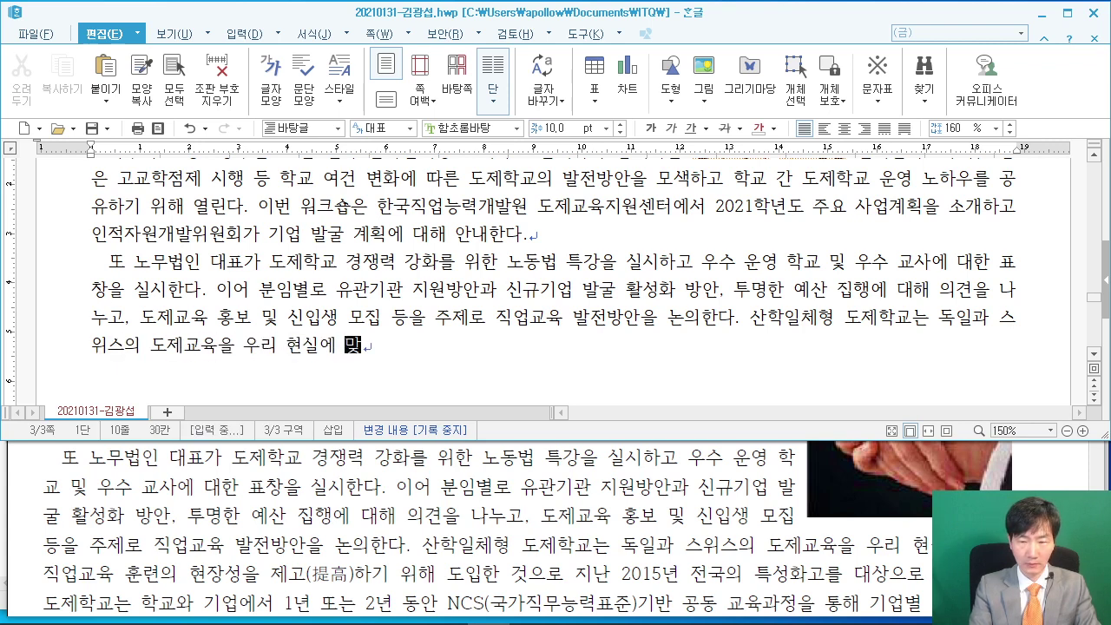
pyautogui.write('게 직업')
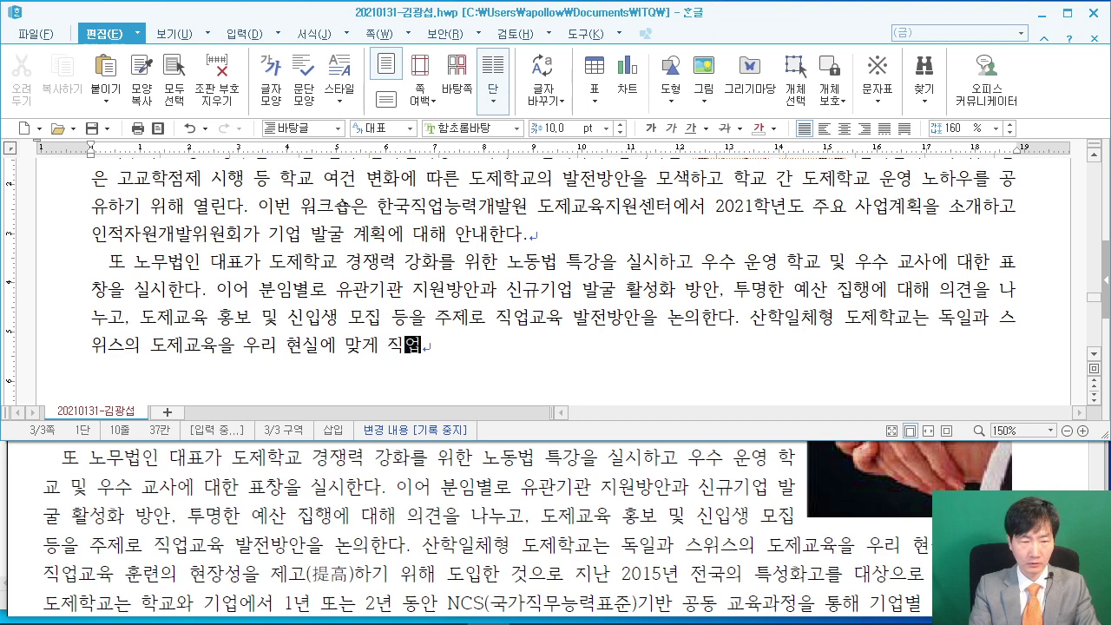
pyautogui.write('교육 훈련의 ')
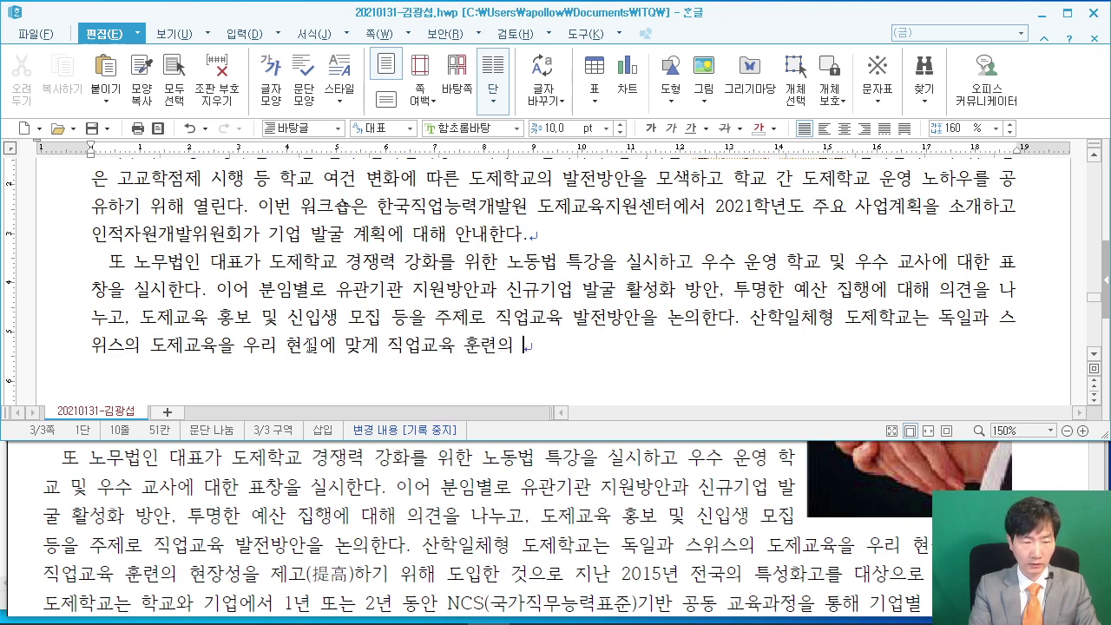
pyautogui.write('현장성을 제고하')
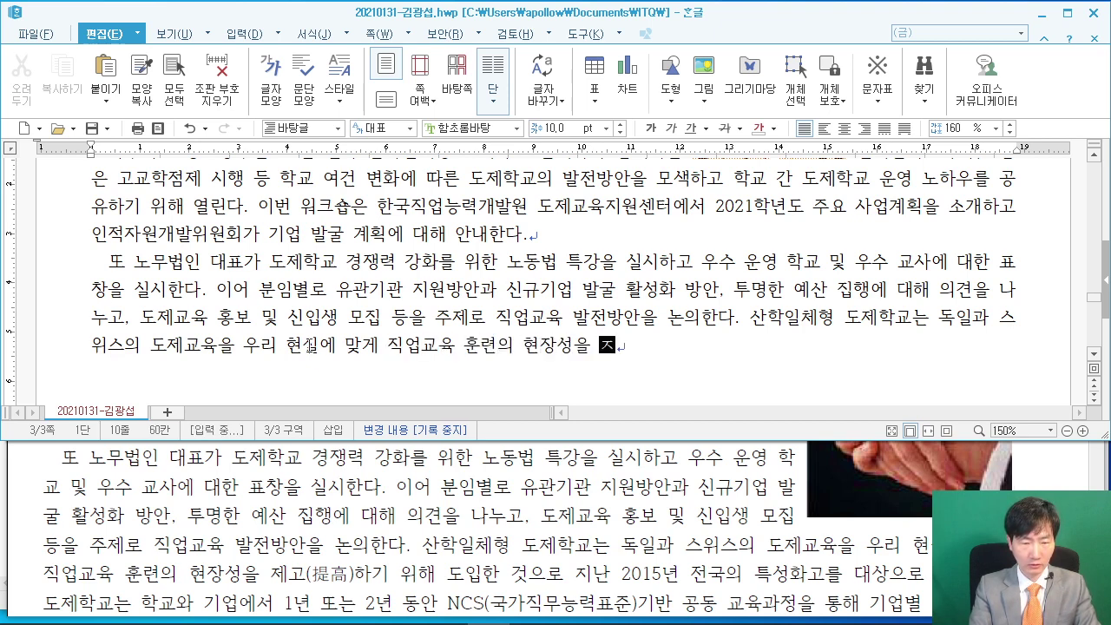
pyautogui.write('기 위해 ')
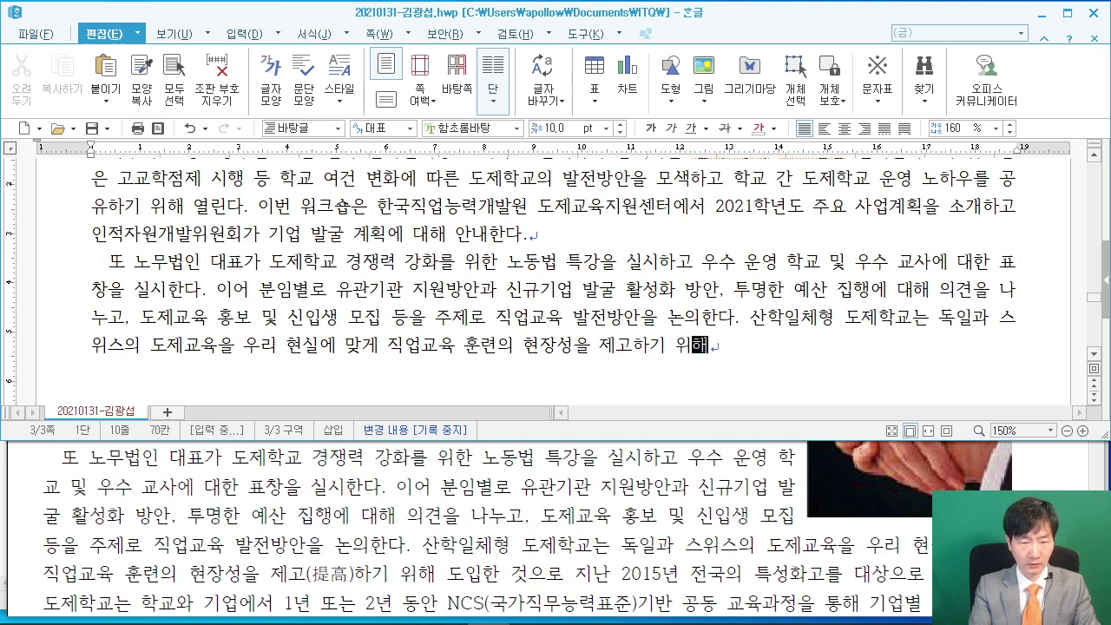
pyautogui.write('도입한')
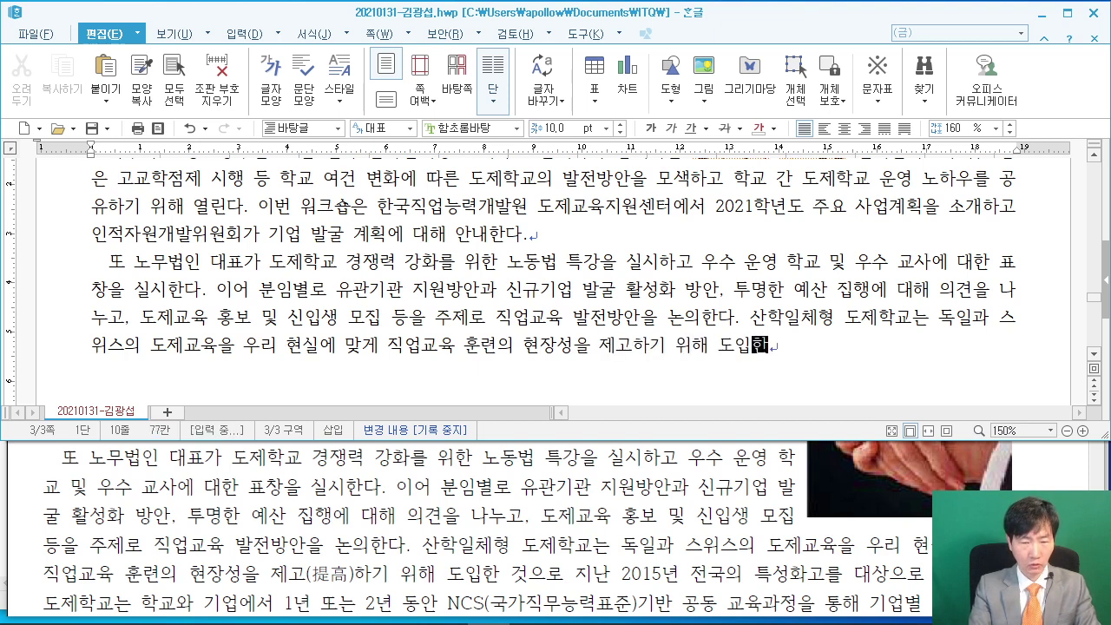
pyautogui.write(' 것으로 지난 ')
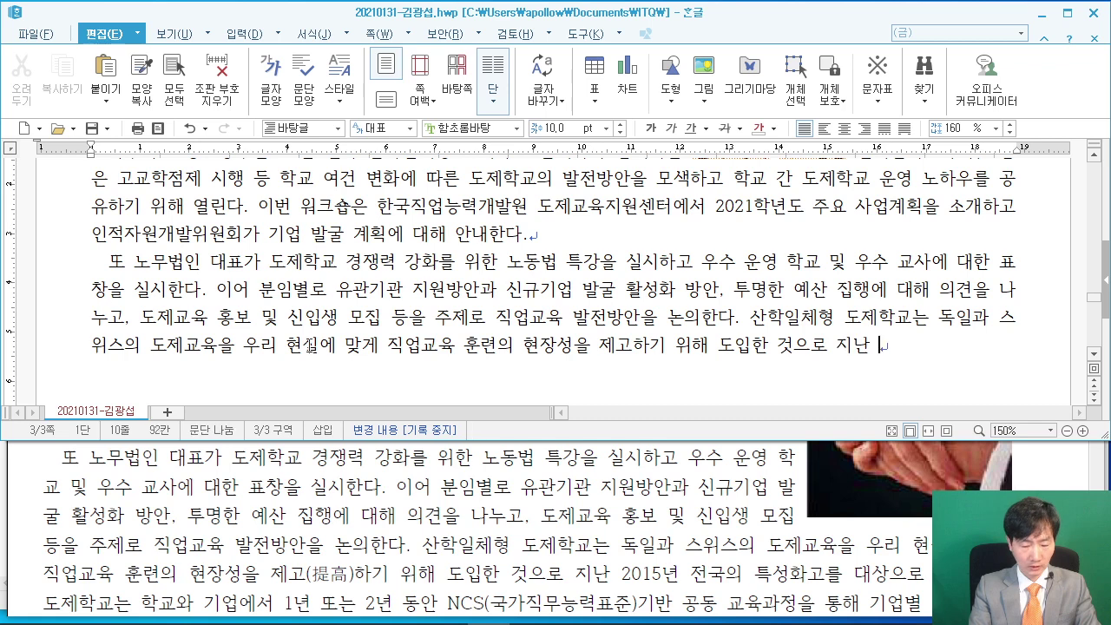
pyautogui.write('2015녀')
pyautogui.write('ㄴ 전국의 특')
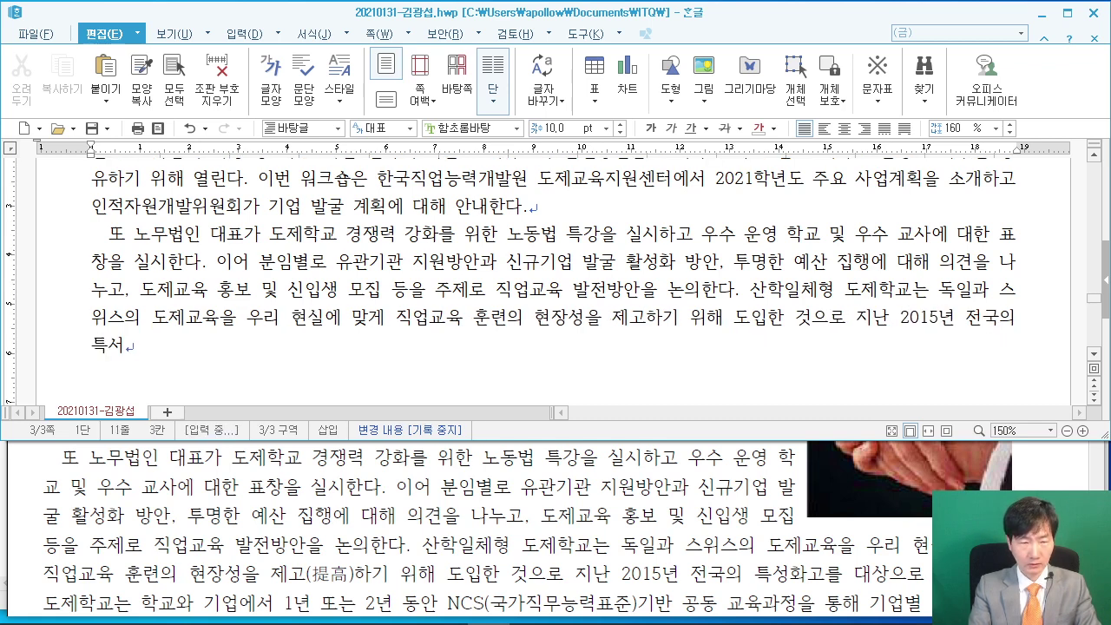
pyautogui.write('성화고')
pyautogui.write('를 대상으로 시작')
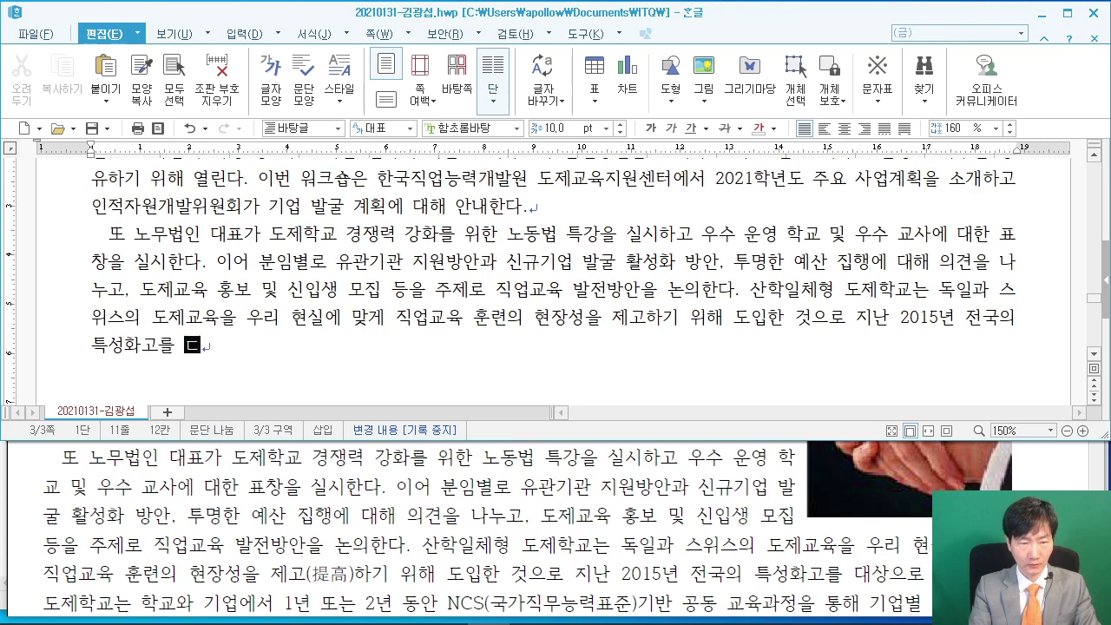
pyautogui.write('했')
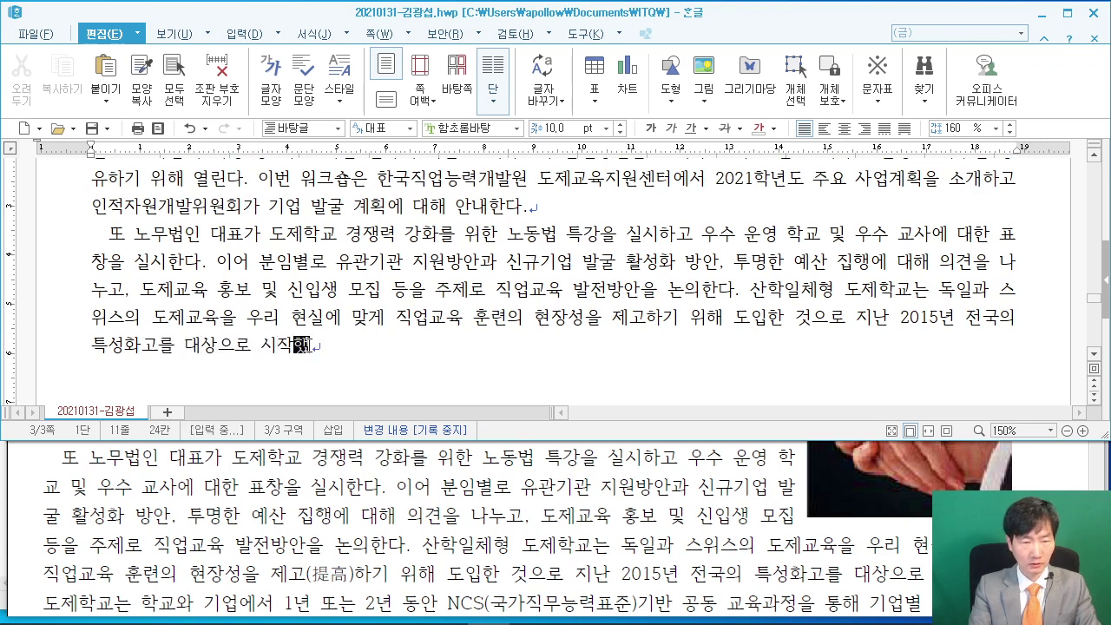
pyautogui.write('다. 도제학교는 하')
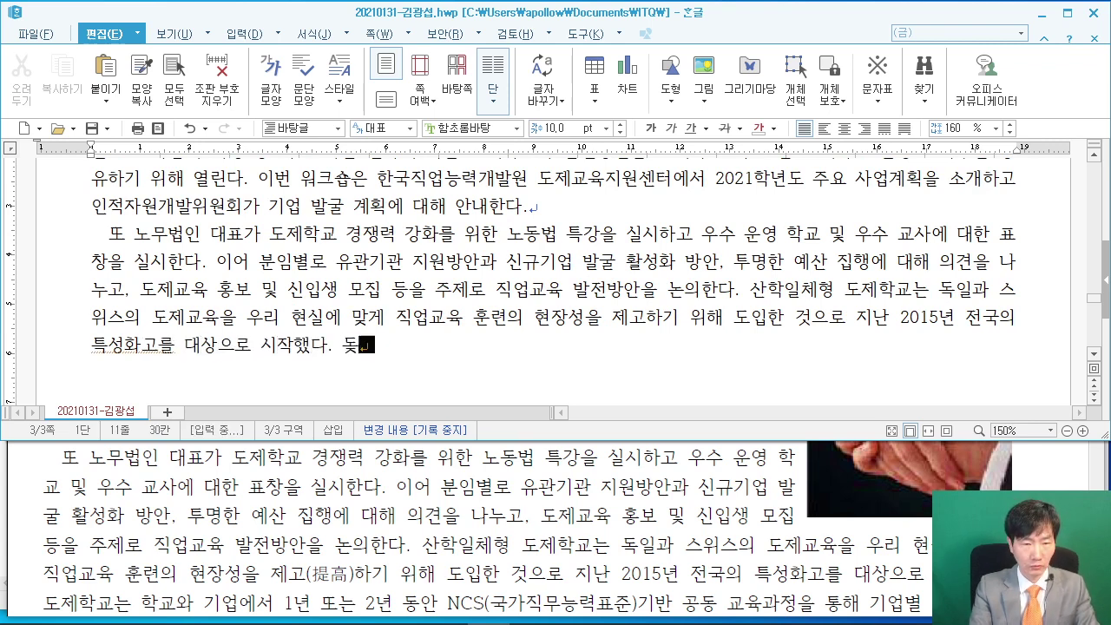
pyautogui.write('학교와 기업에서 ')
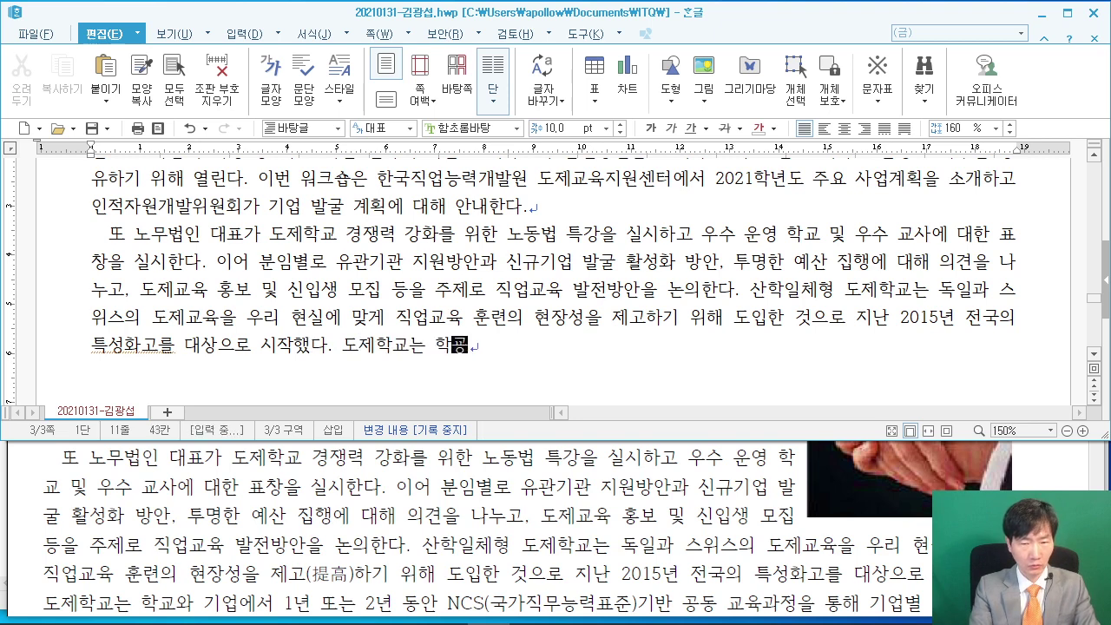
pyautogui.write('1년')
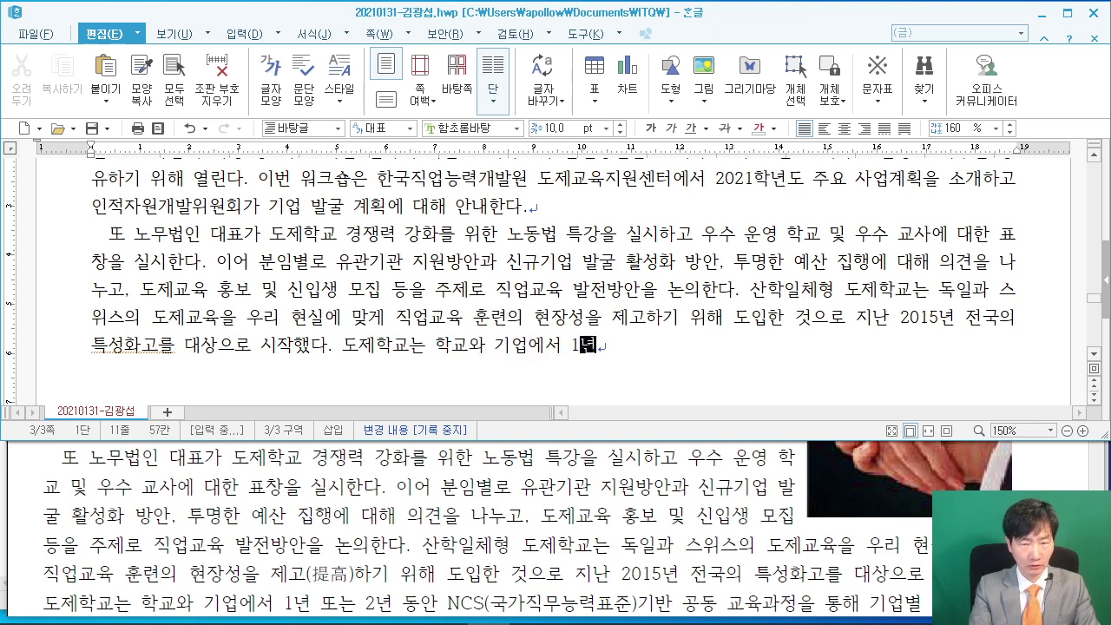
pyautogui.write(' 또는 2년 동안 ')
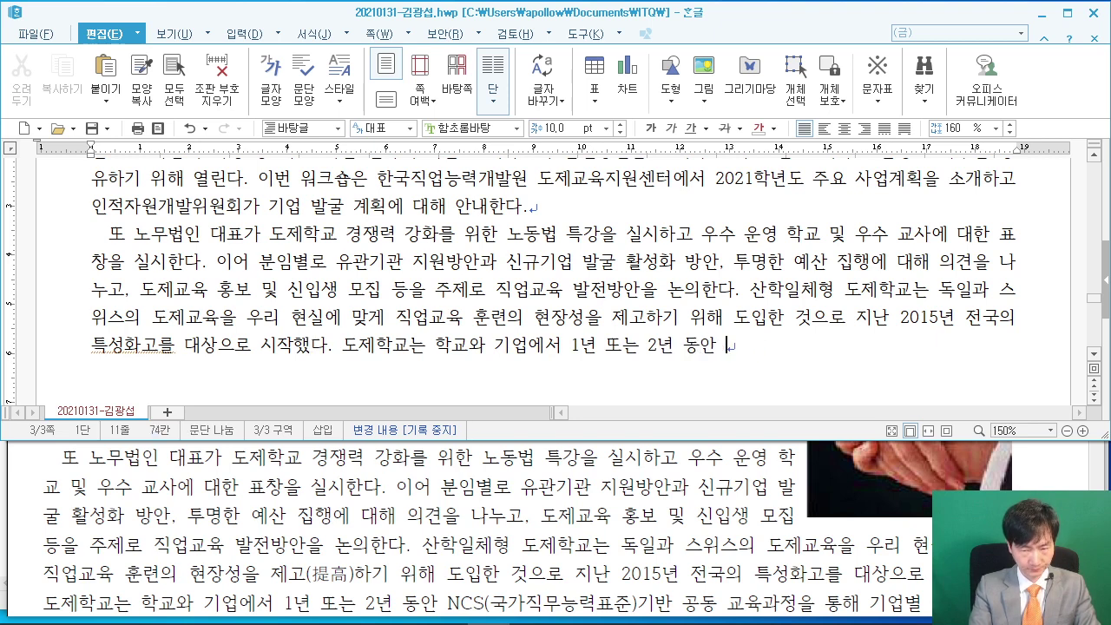
pyautogui.write('NCS(')
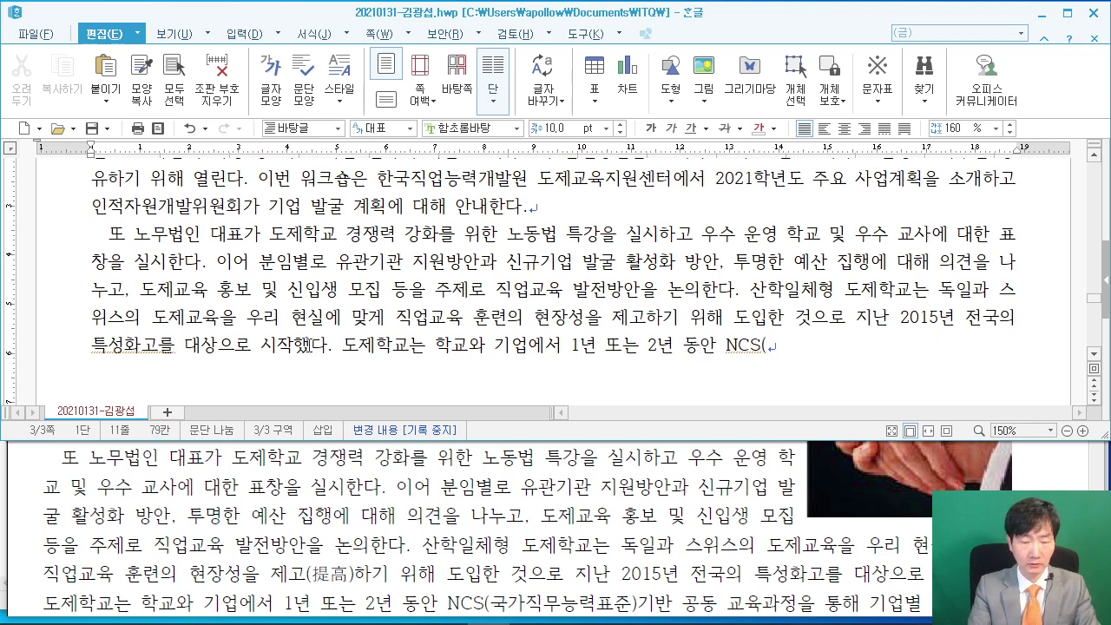
pyautogui.write('국가직')
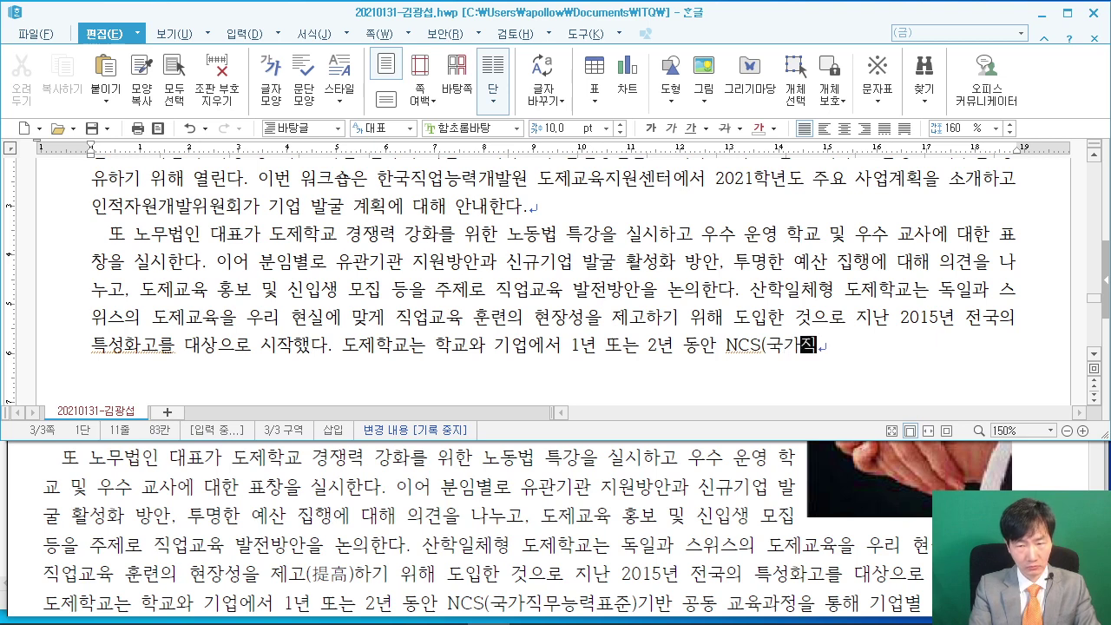
pyautogui.write('무능력표')
pyautogui.write('준')
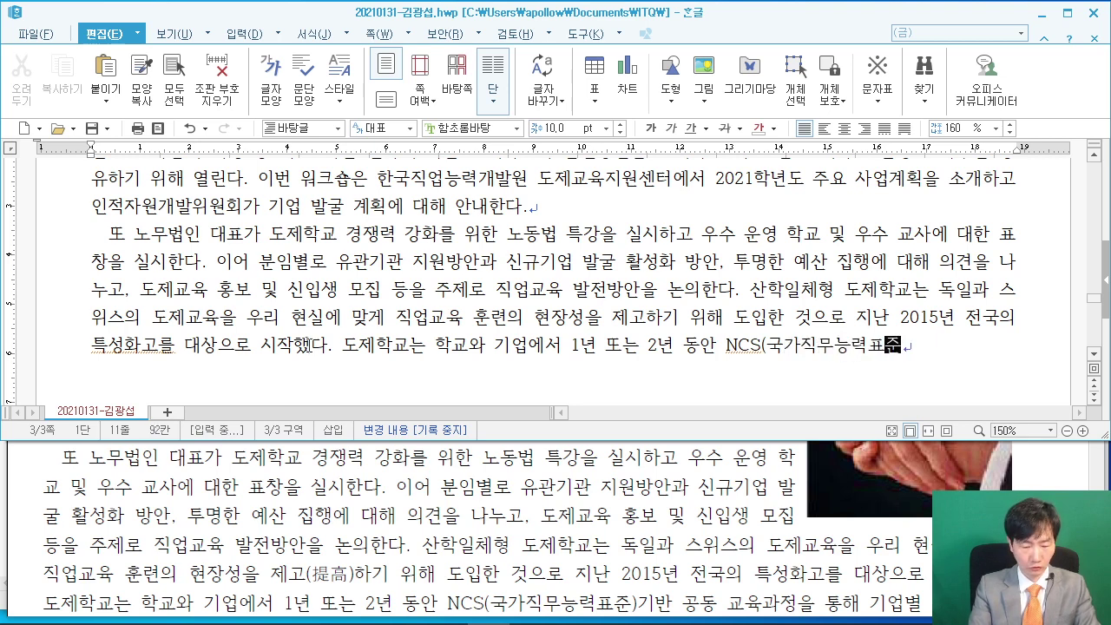
pyautogui.write(')기반 고ㅇ동 교육과')
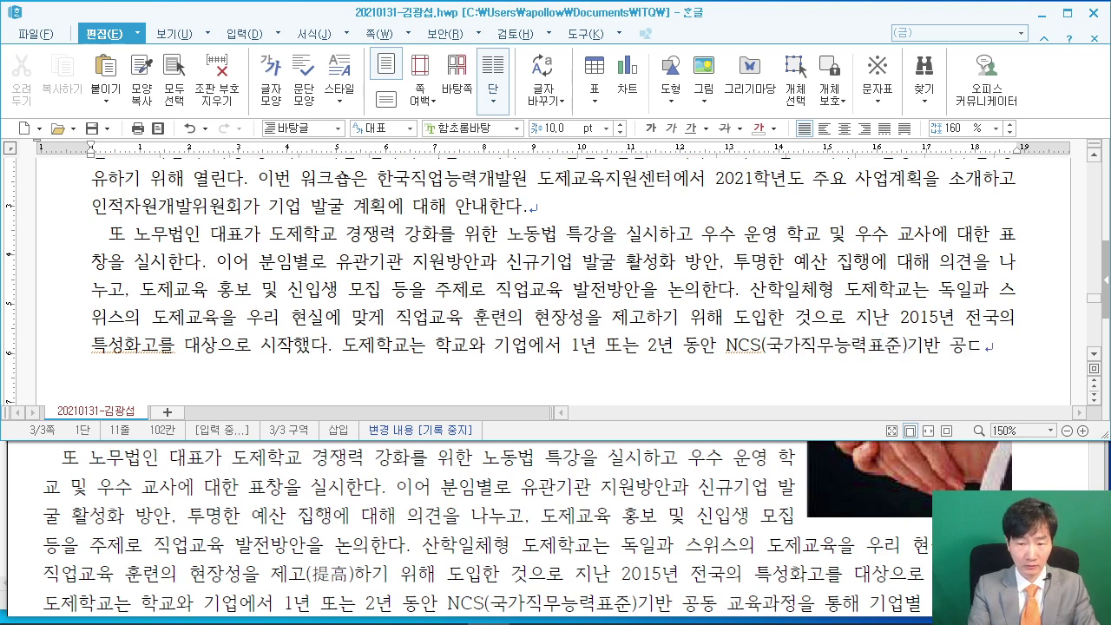
pyautogui.write('ㅓㅇ을 통해')
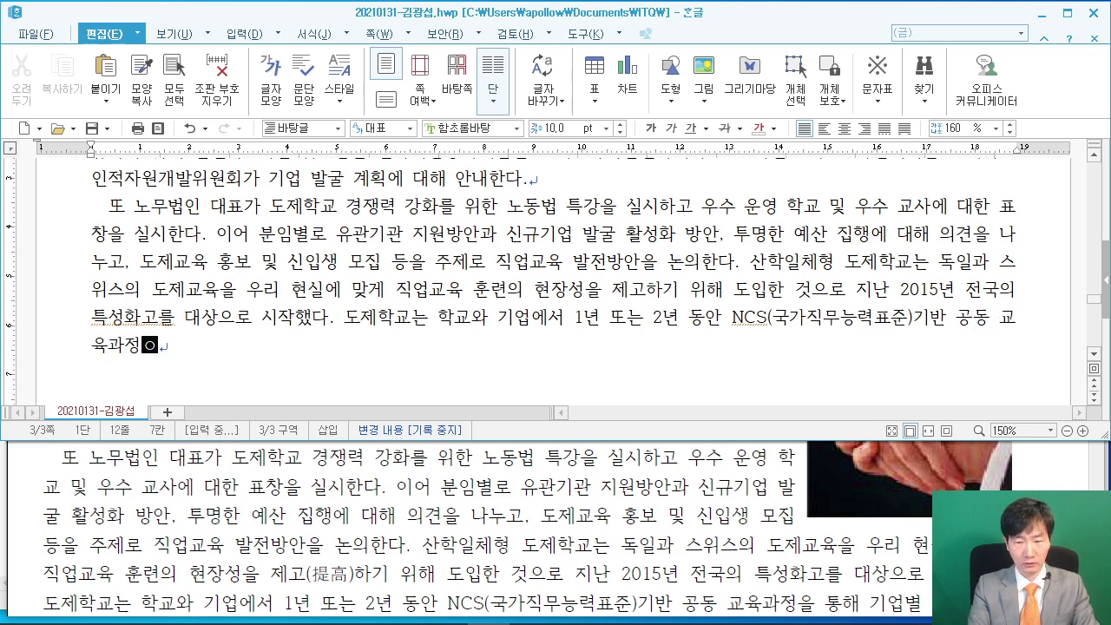
pyautogui.write(' 기업별 ')
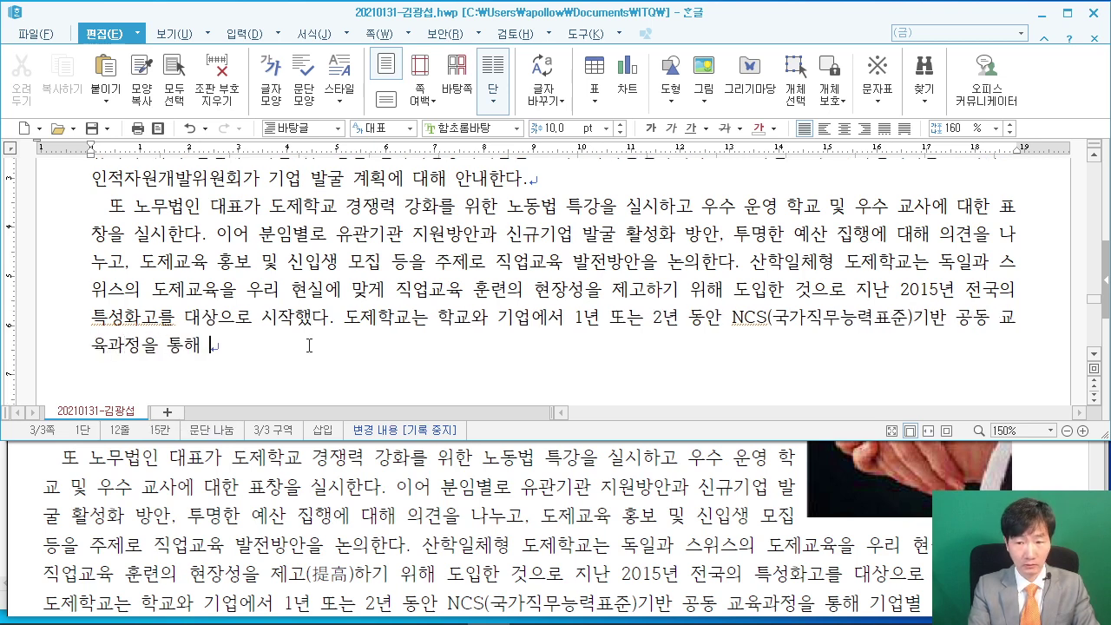
pyautogui.write('맞춤형 도')
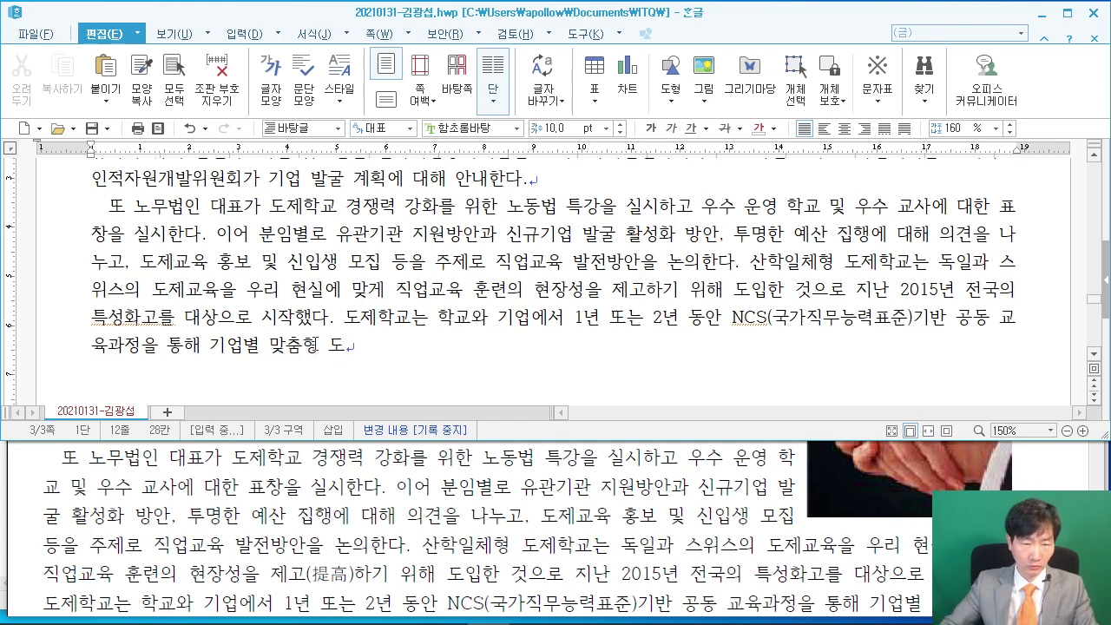
# Step: Complete the paragraph through '…일학습 직업교육 훈련 모델이다.' and add two blank lines below it
pyautogui.click(363, 444)
pyautogui.scroll(-3, 363, 460)
pyautogui.scroll(-1, 361, 487)
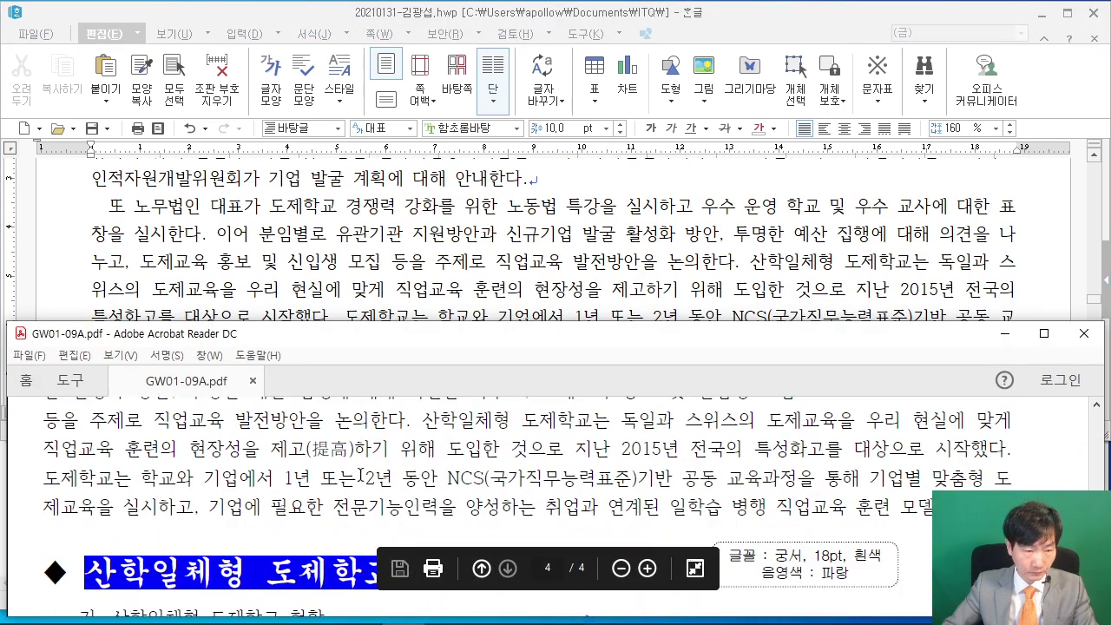
pyautogui.click(366, 313)
pyautogui.write('제')
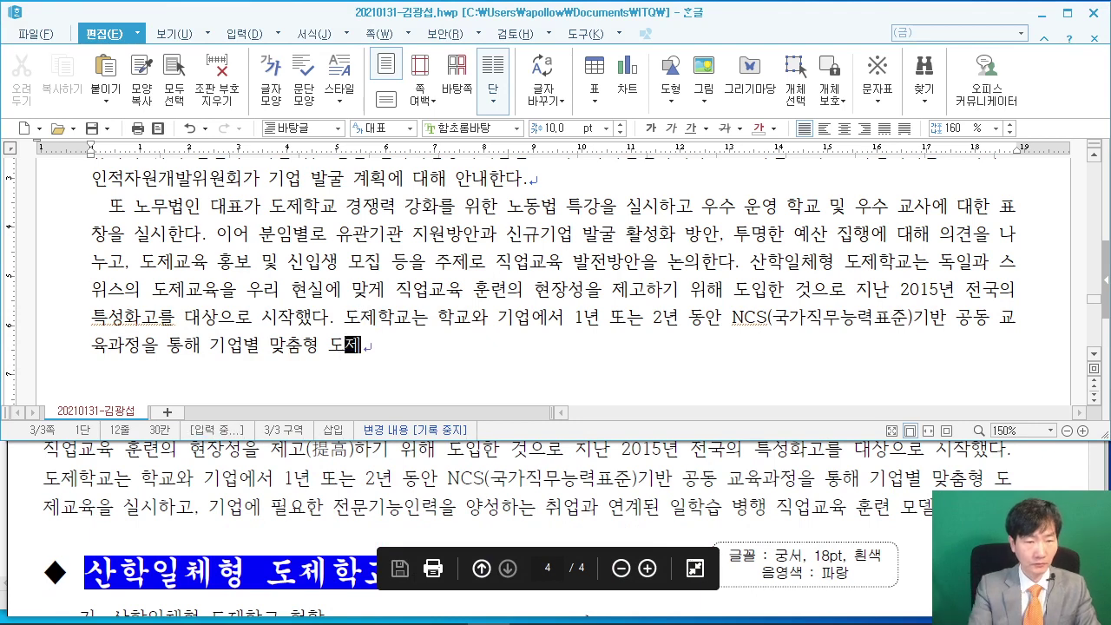
pyautogui.write('교육알')
pyautogui.press('BackSpace')
pyautogui.press('BackSpace')
pyautogui.press('BackSpace')
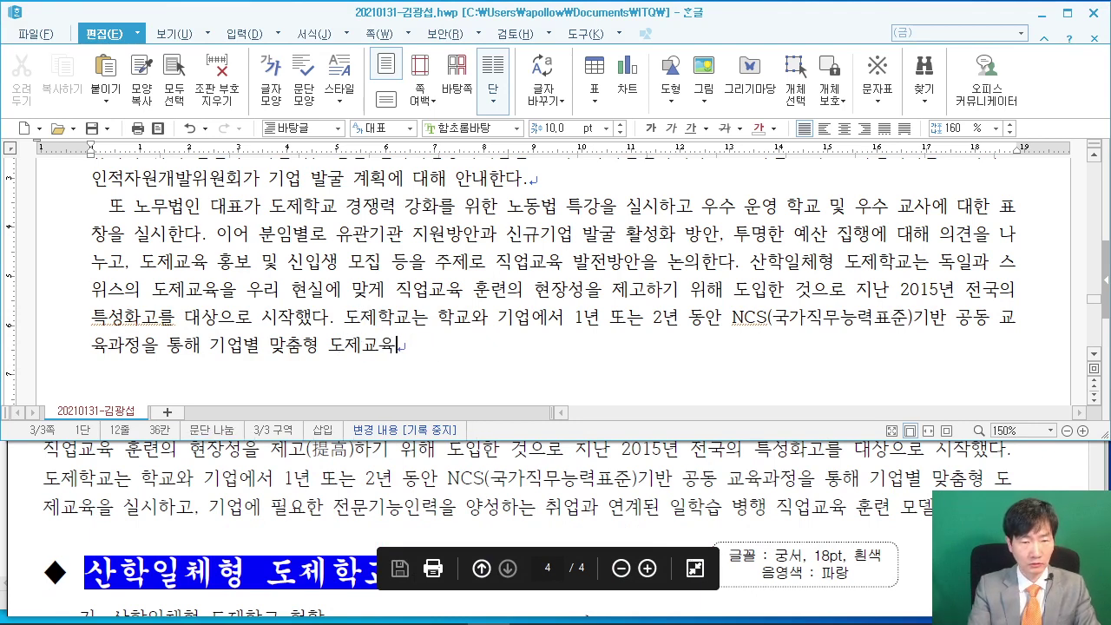
pyautogui.write('을')
pyautogui.write(' 실시학')
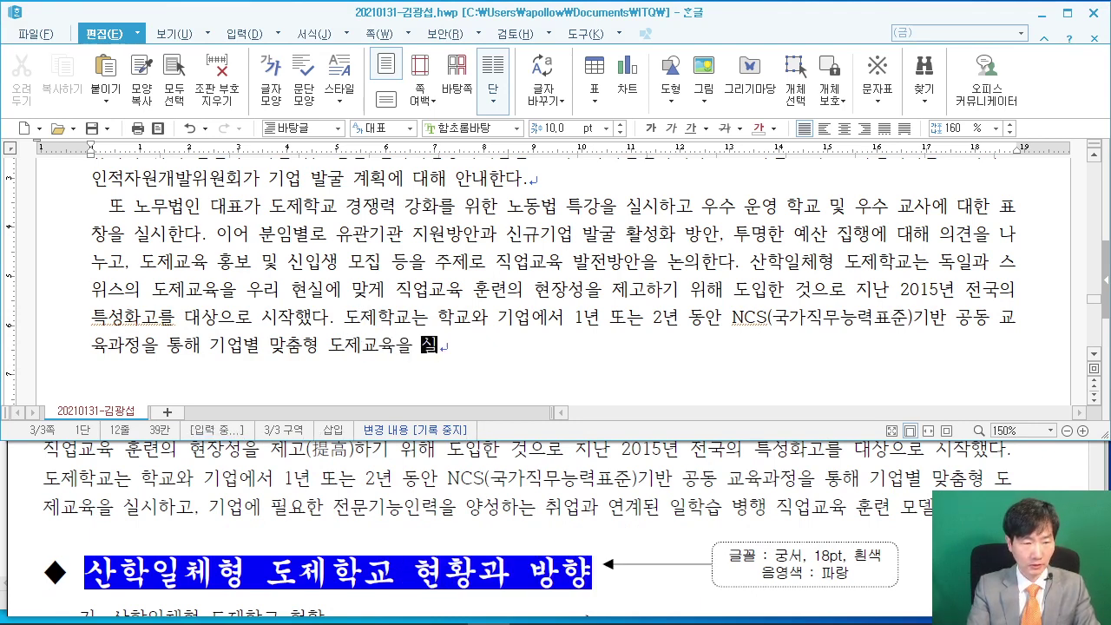
pyautogui.write('고, ')
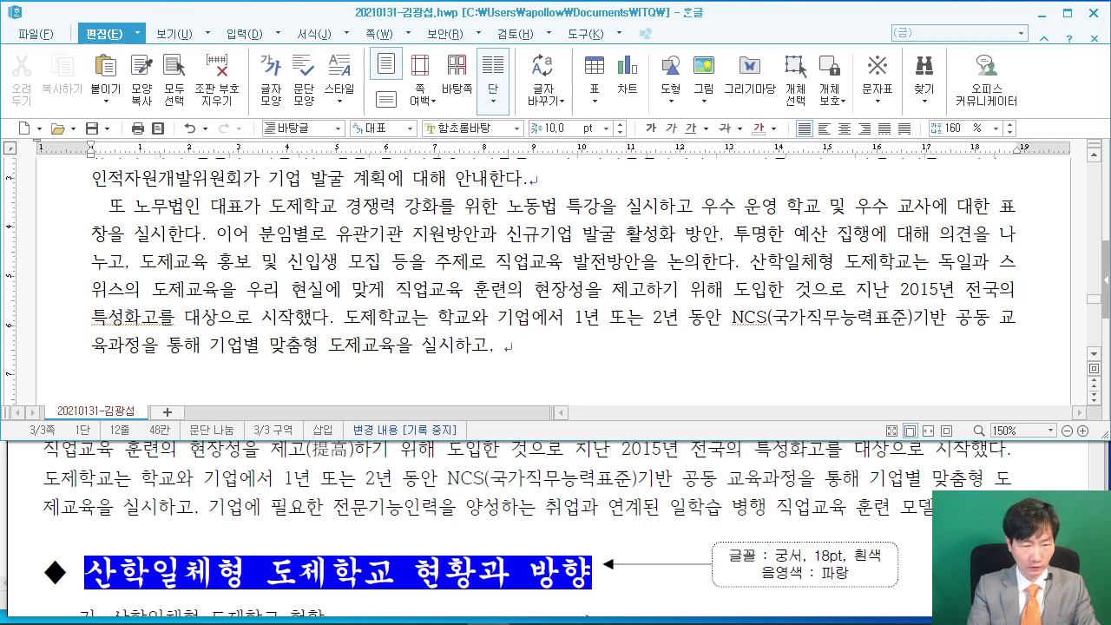
pyautogui.write('기업')
pyautogui.write('에 필요한 ㄷ저')
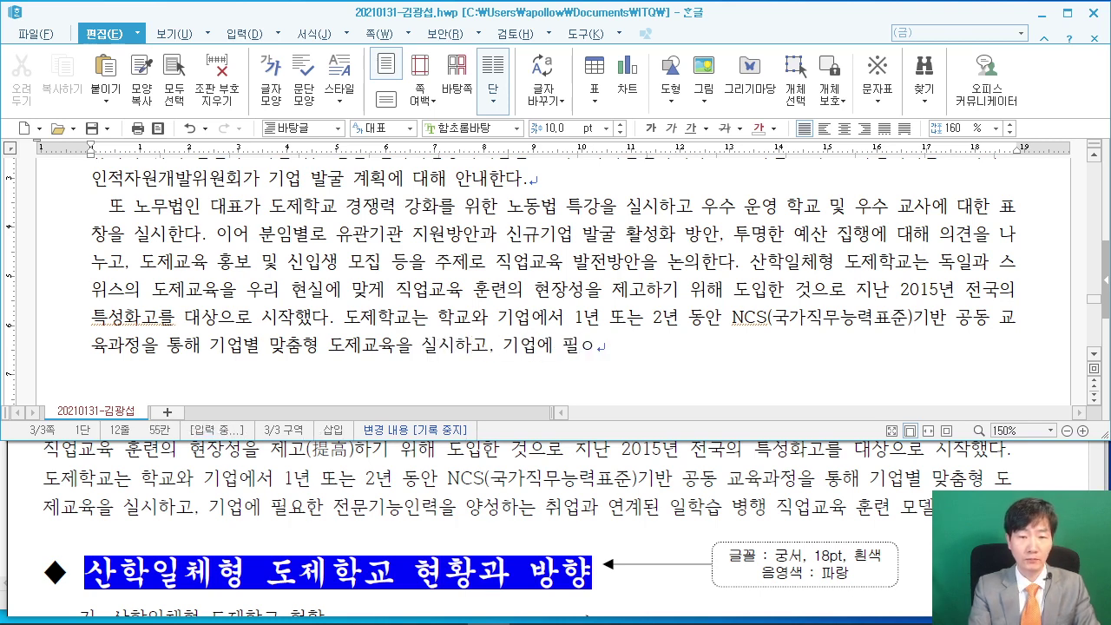
pyautogui.press('BackSpace')
pyautogui.press('BackSpace')
pyautogui.write('전문')
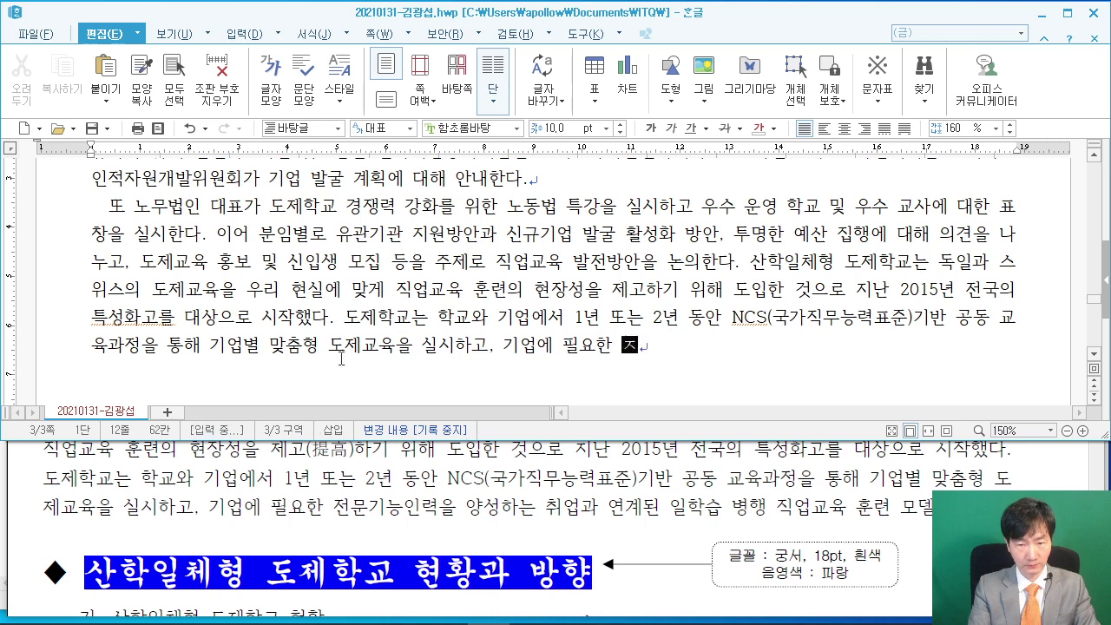
pyautogui.write('기능')
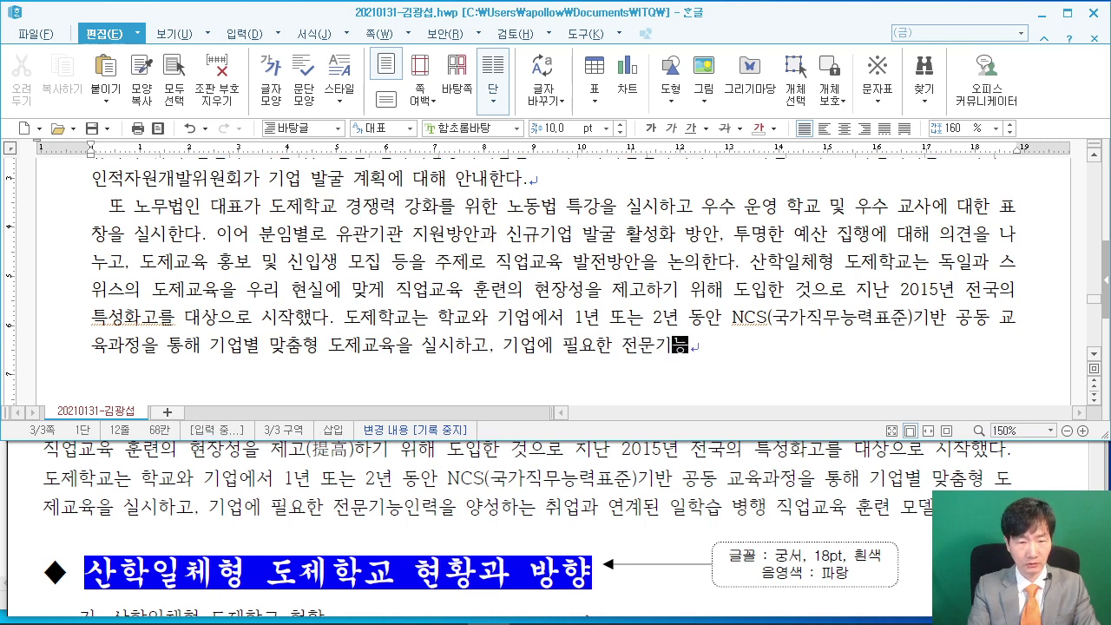
pyautogui.write('인력을 영')
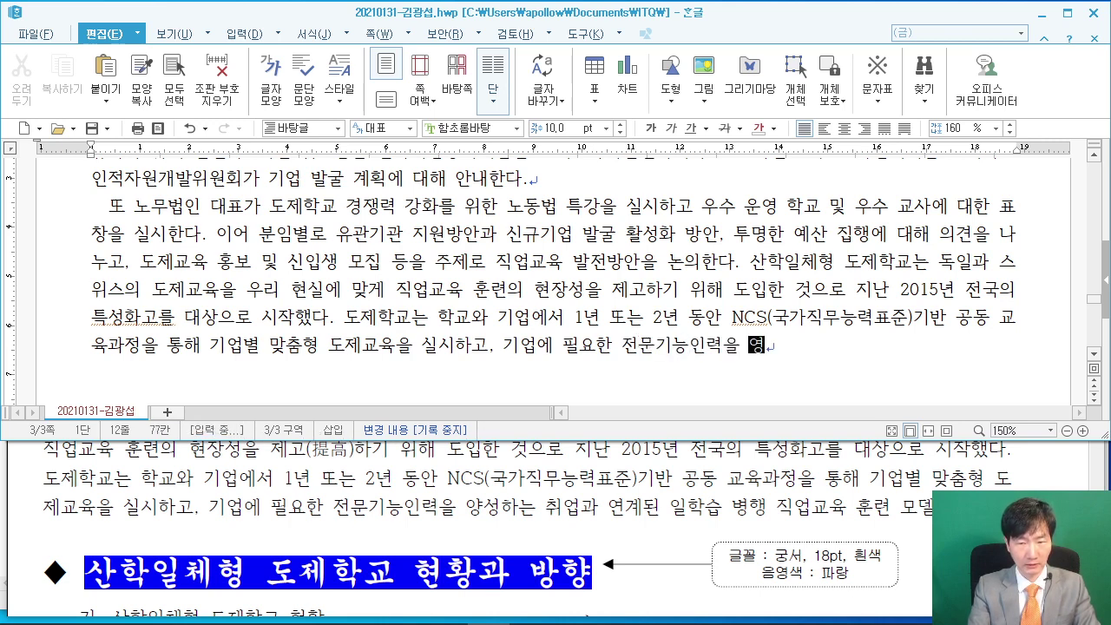
pyautogui.write('성')
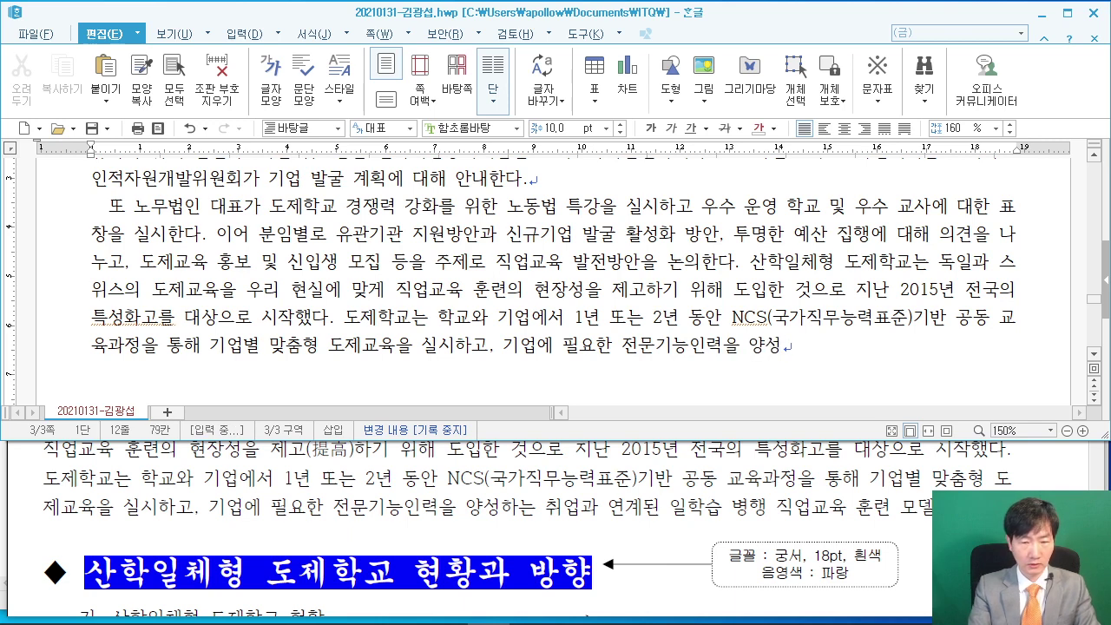
pyautogui.write('하는 추업과')
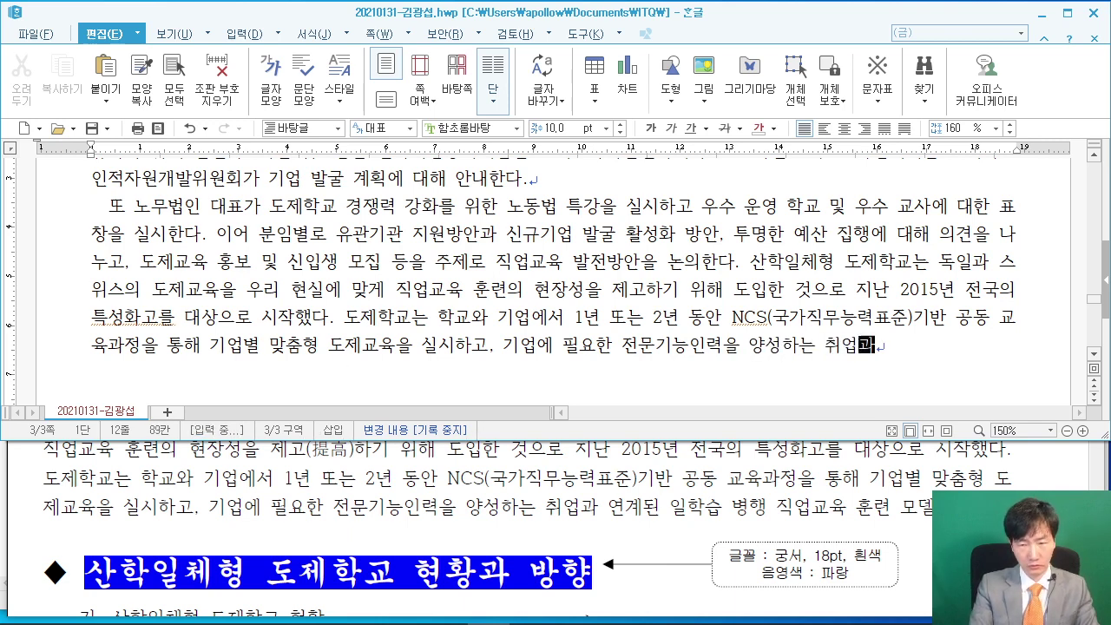
pyautogui.write(' 연계')
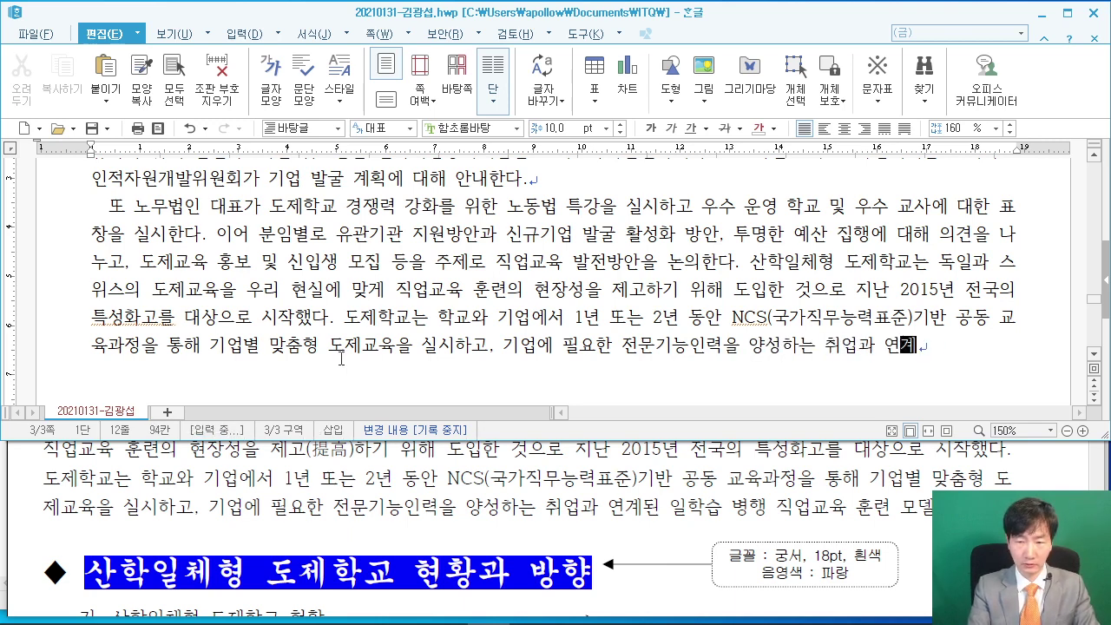
pyautogui.write('된 일학습')
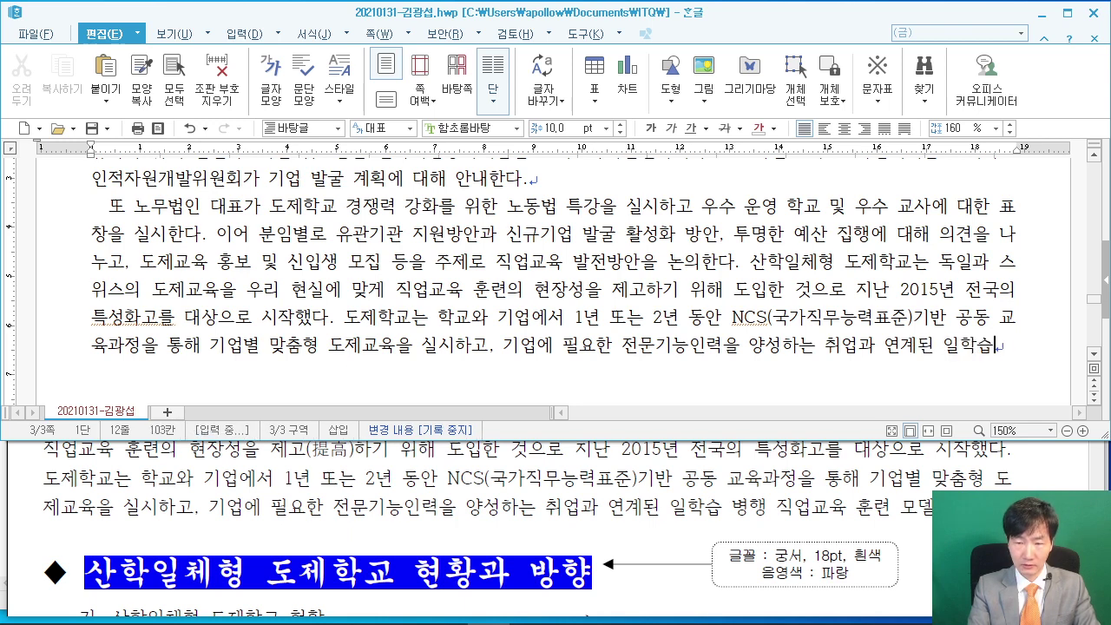
pyautogui.write(' 직업교육 ')
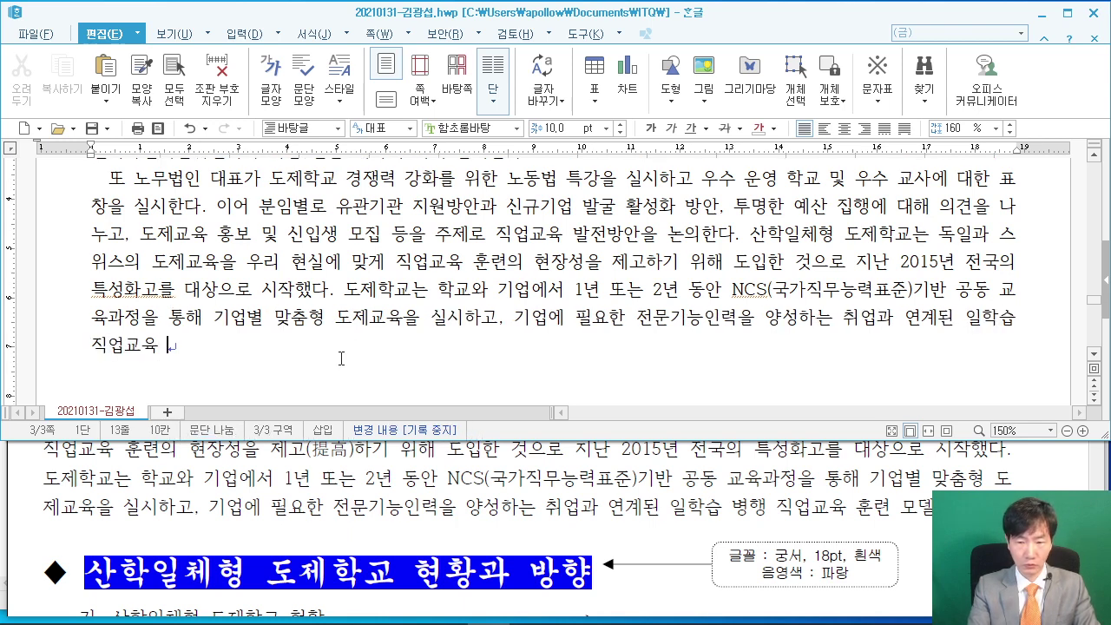
pyautogui.write('훈련 모델이다')
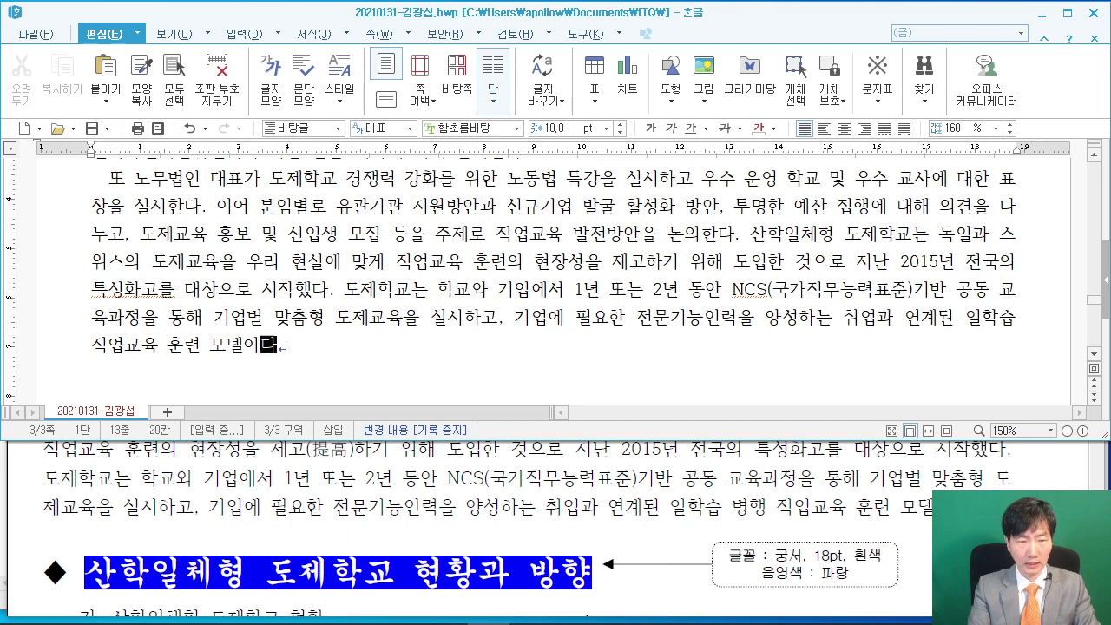
pyautogui.write('.')
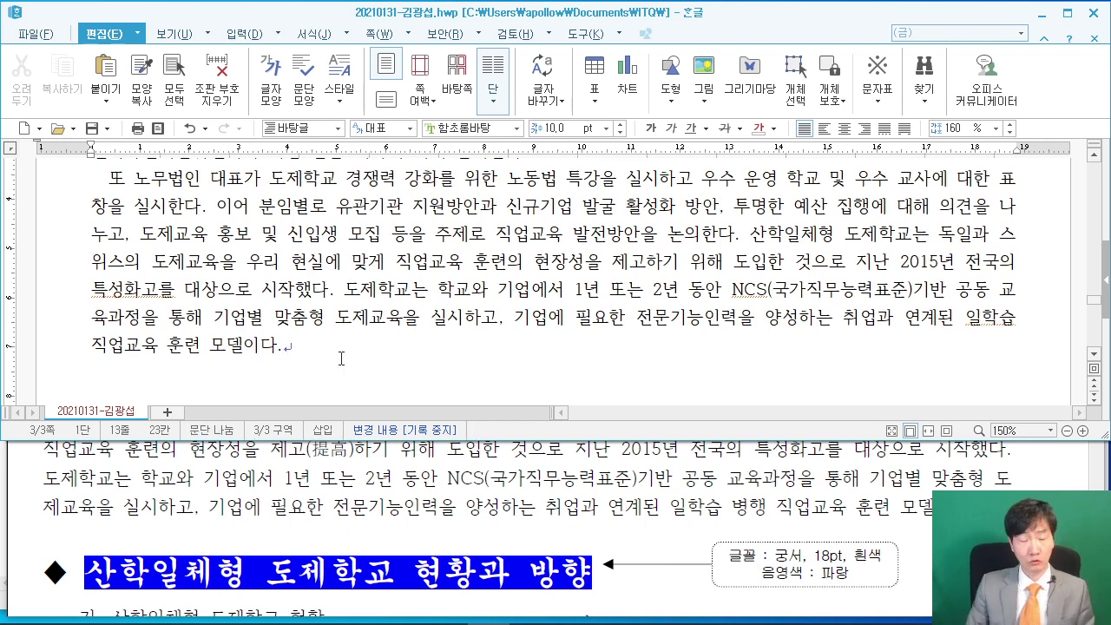
pyautogui.press('Return')
pyautogui.press('Return')
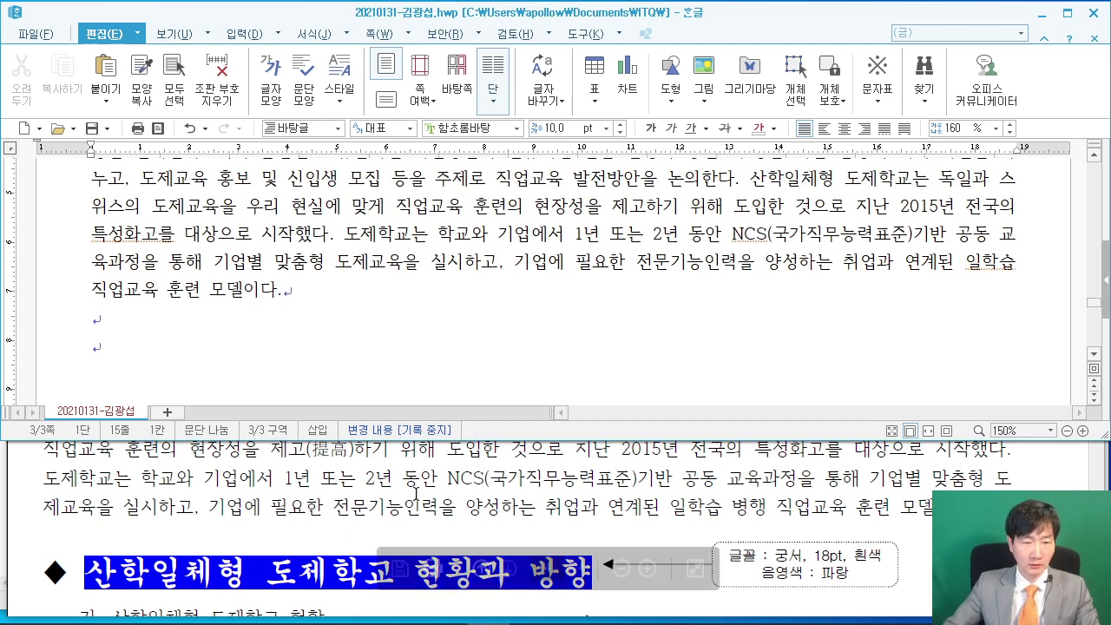
# Step: Insert ◆ from the 문자표 on the second blank line and type '산학일체형 도제학교 현황과 방향'
pyautogui.click(416, 491)
pyautogui.scroll(-2, 421, 492)
pyautogui.click(286, 318)
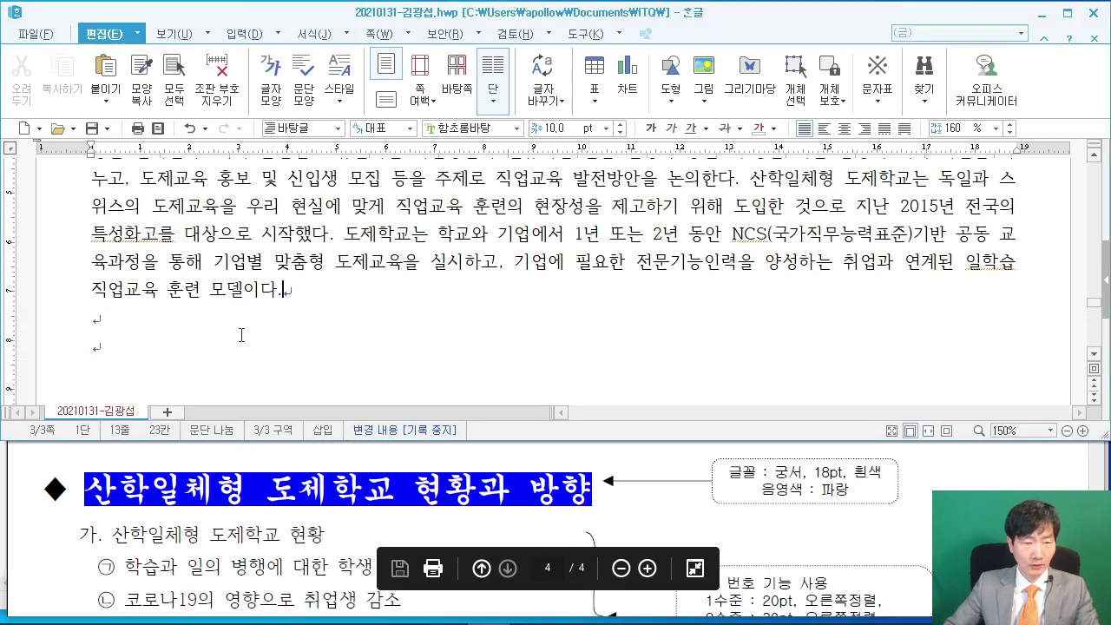
pyautogui.click(160, 344)
pyautogui.rightClick(164, 345)
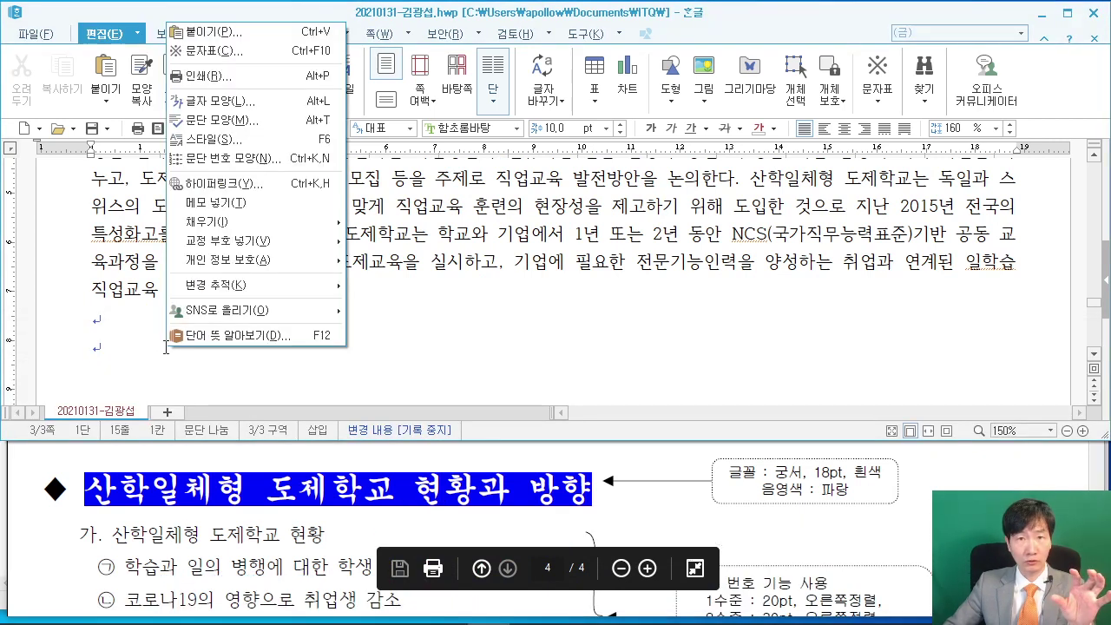
pyautogui.click(254, 52)
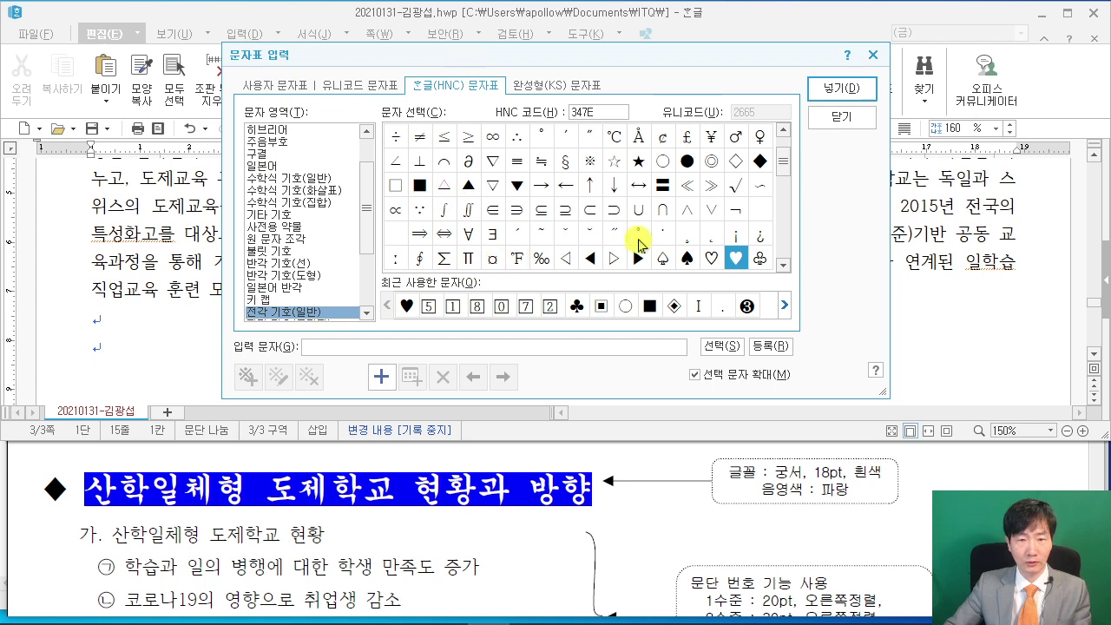
pyautogui.click(761, 161)
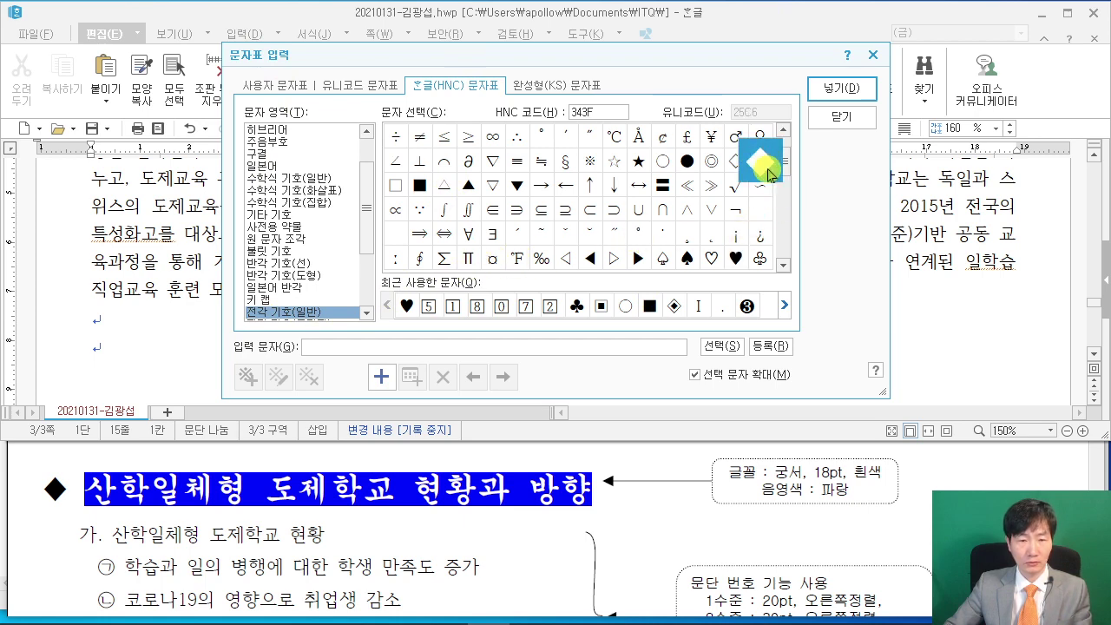
pyautogui.click(840, 90)
pyautogui.write('산학일ㅈ')
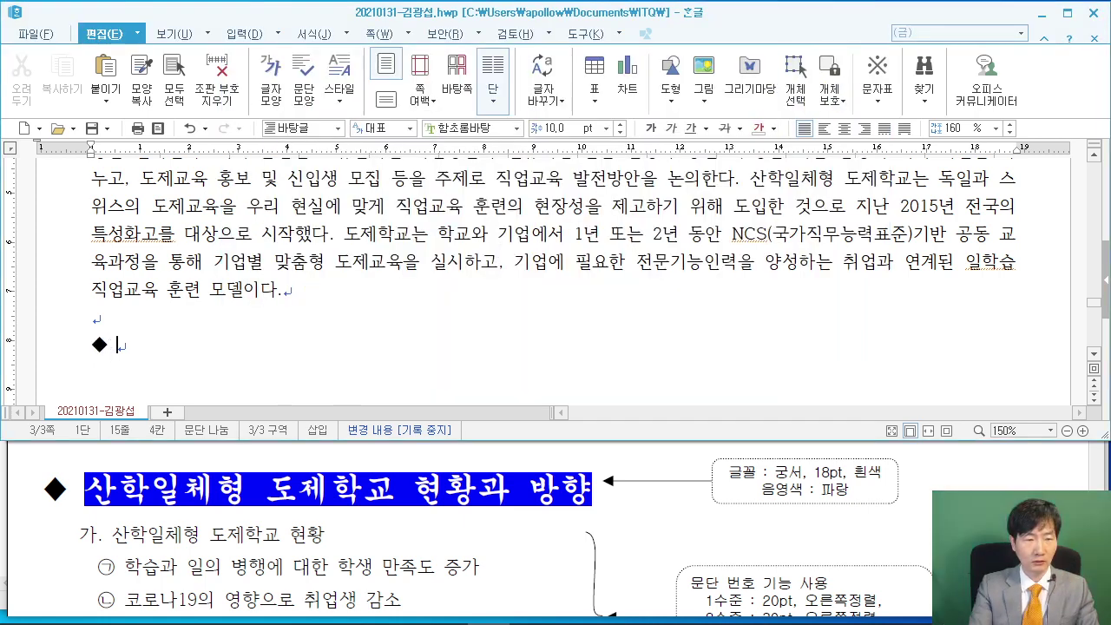
pyautogui.write('체형')
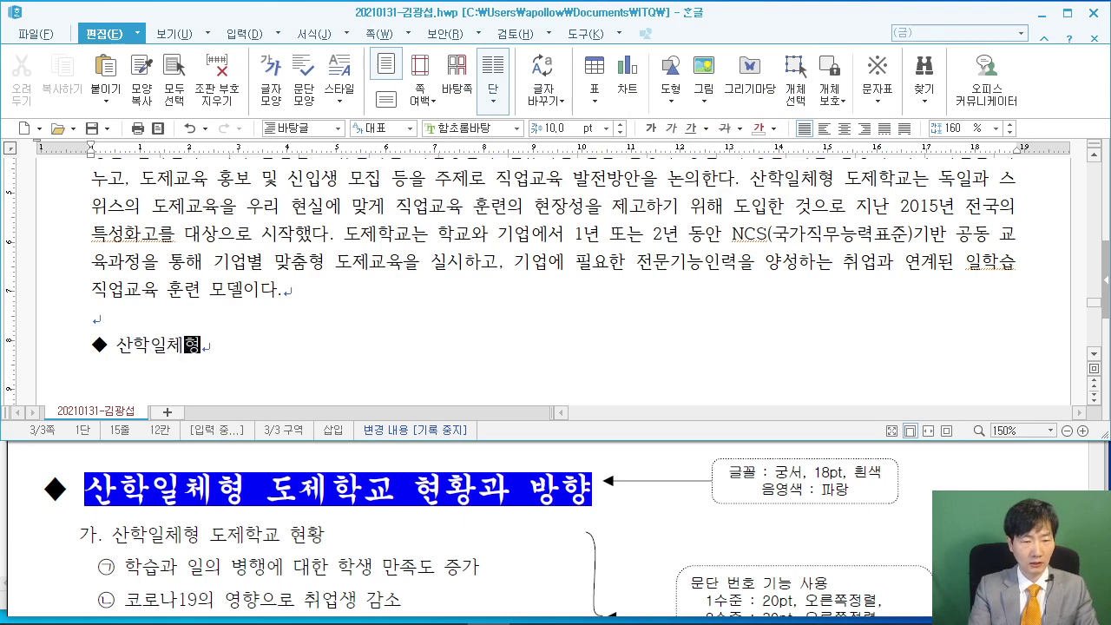
pyautogui.write(' 도제학교 현황과 방ㅎ')
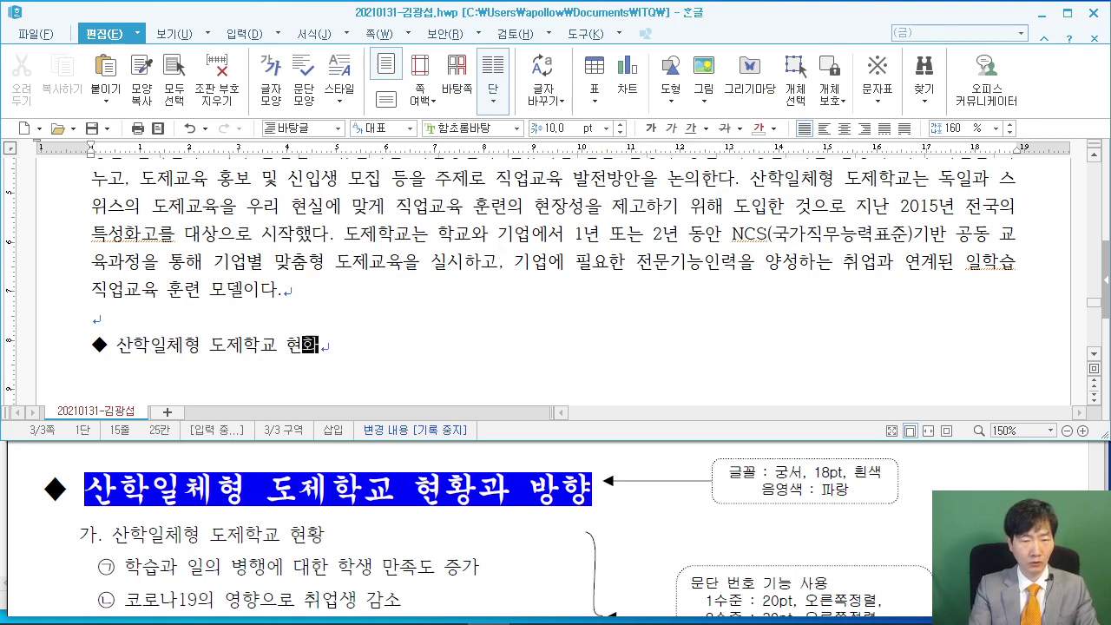
pyautogui.write('향')
# Step: End the '◆ 산학일체형 도제학교 현황과 방향' heading line and start a new line below it
pyautogui.press('Return')
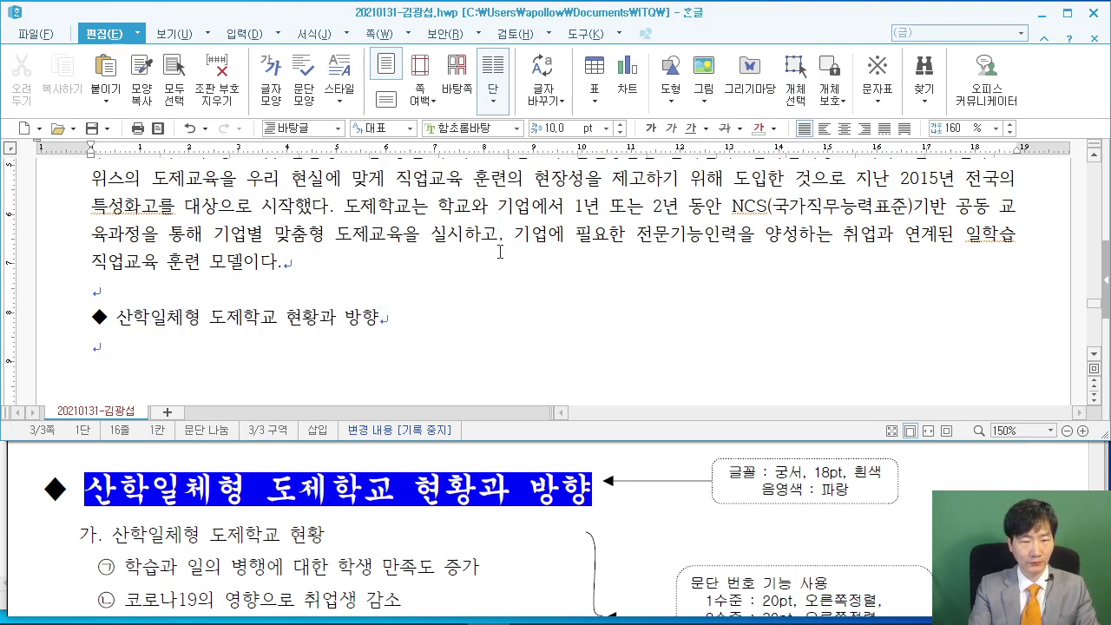
pyautogui.scroll(-2, 480, 261)
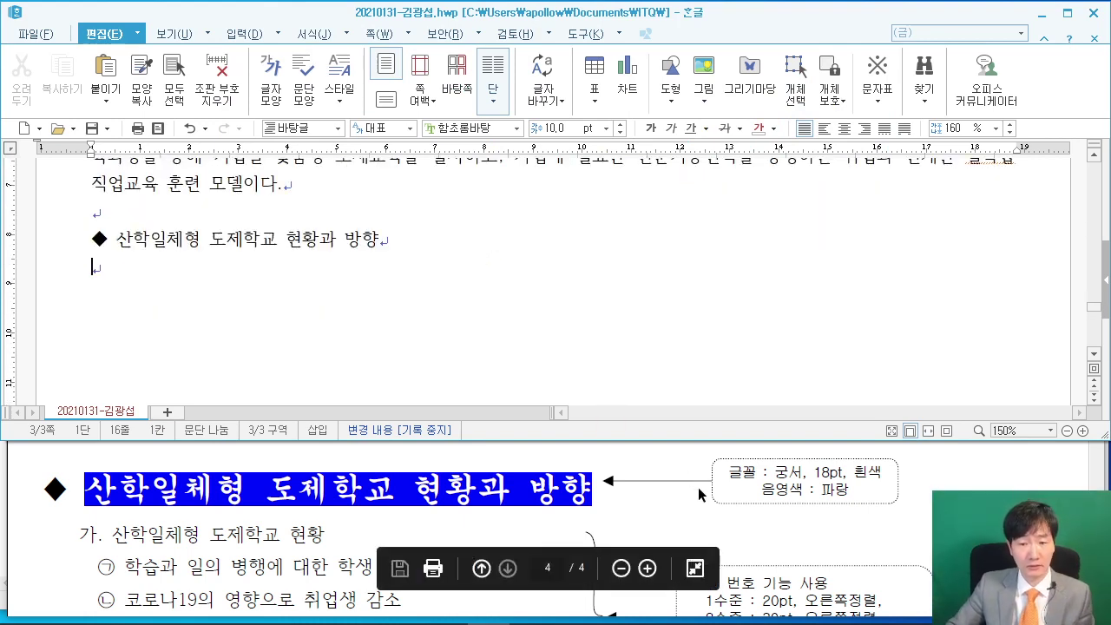
# Step: Check the sub-item list in the PDF and type the line '산학일체형 도제학교 현황'
pyautogui.click(780, 575)
pyautogui.scroll(-1, 768, 556)
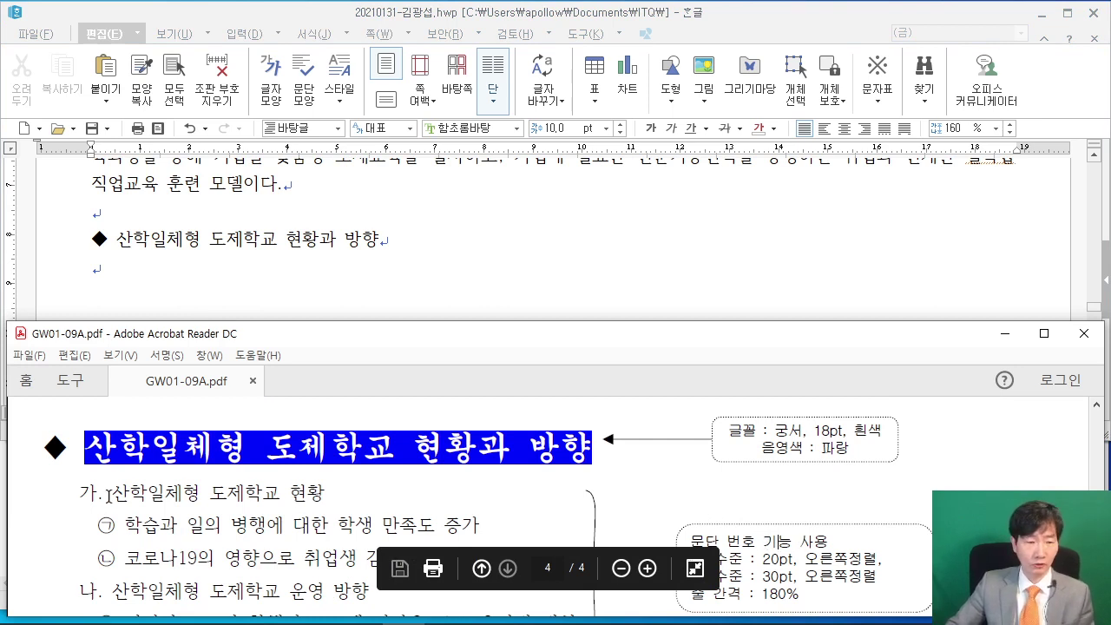
pyautogui.moveTo(76, 478); pyautogui.dragTo(96, 570)
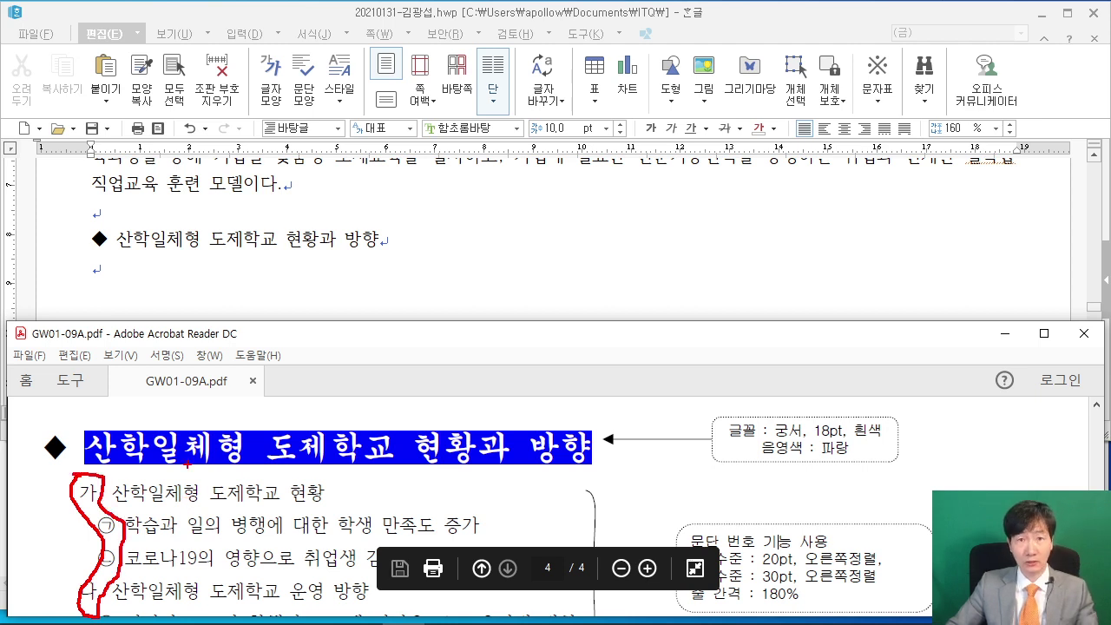
pyautogui.press('Escape')
pyautogui.click(94, 267)
pyautogui.write('사')
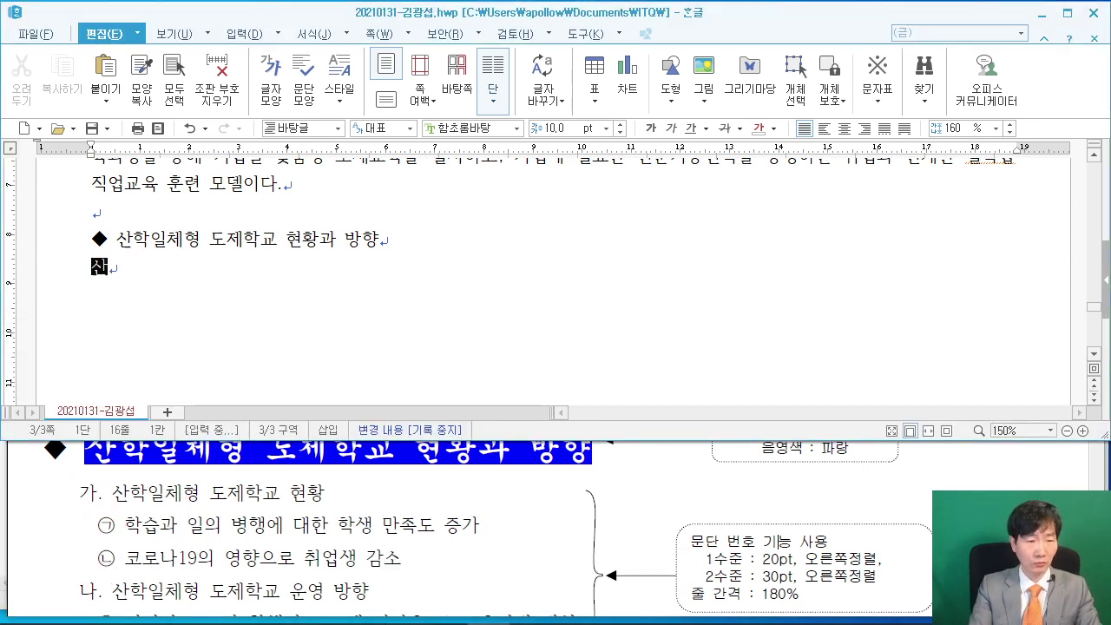
pyautogui.write('ㄴ학일체형 ')
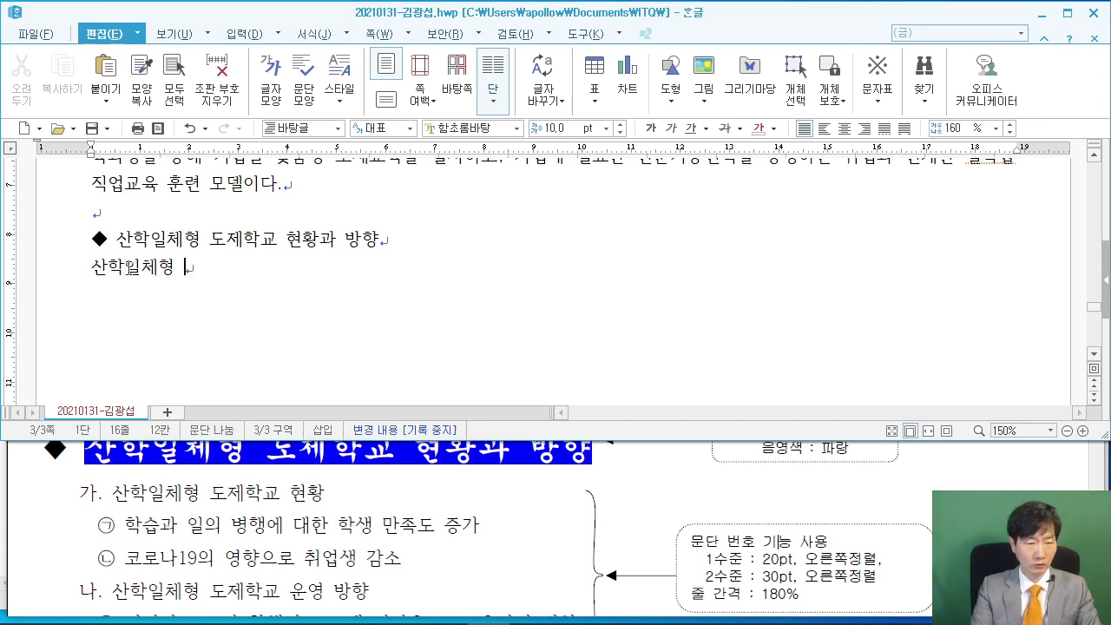
pyautogui.write('도제학교 ')
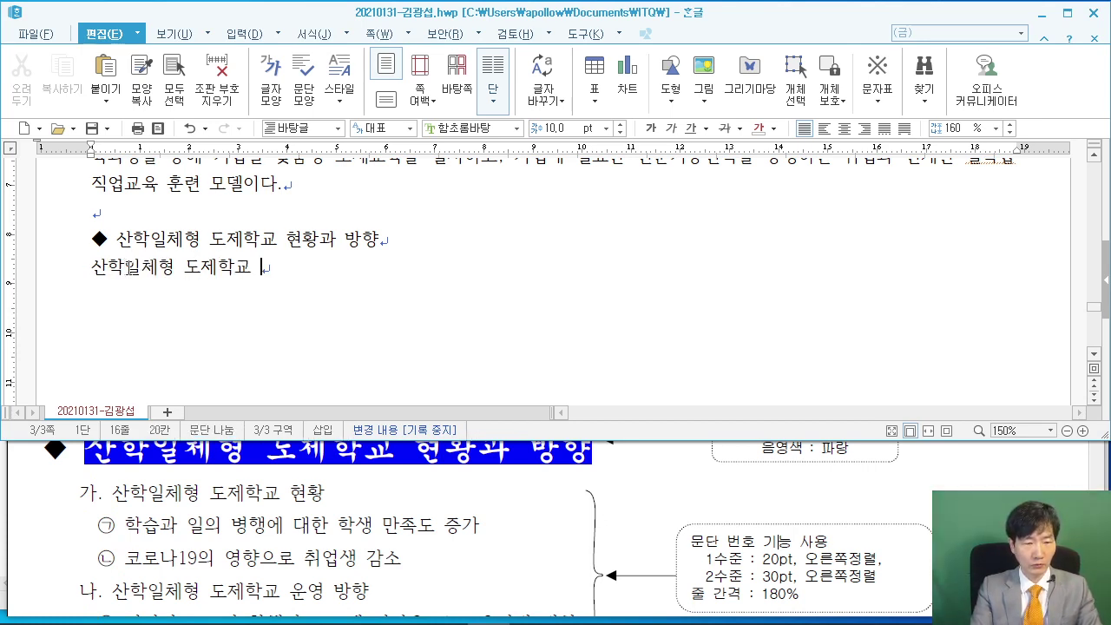
pyautogui.write('현황')
pyautogui.press('Return')
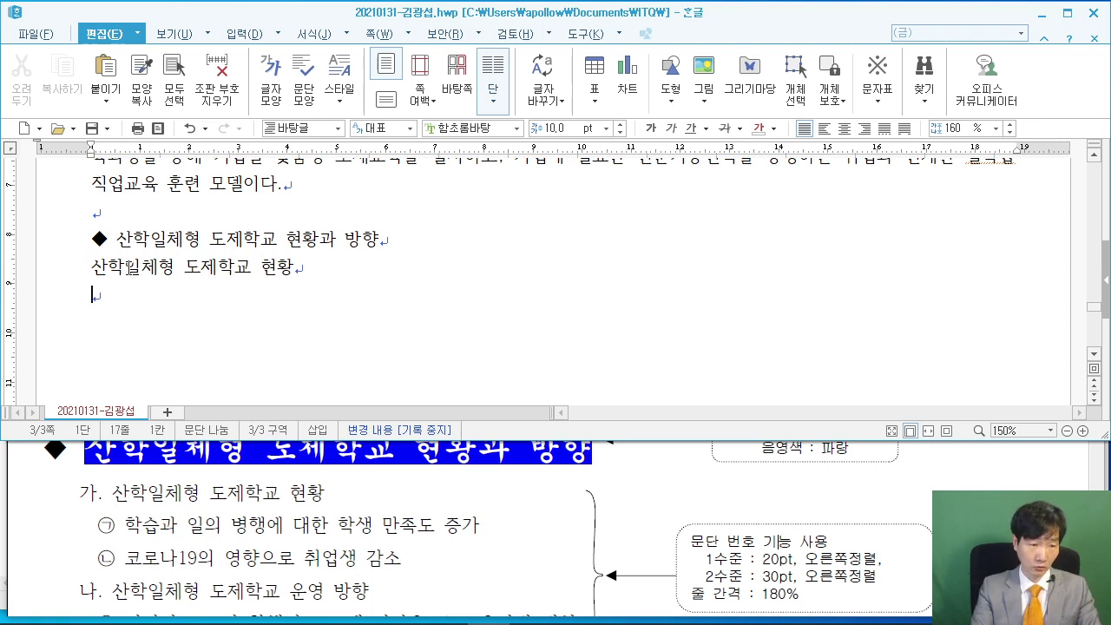
# Step: Add lines on 학생 만족도 증가, 코로나19 취업생 감소, and '산학일체형 도제학교 운영 방향'
pyautogui.write('학습과 ')
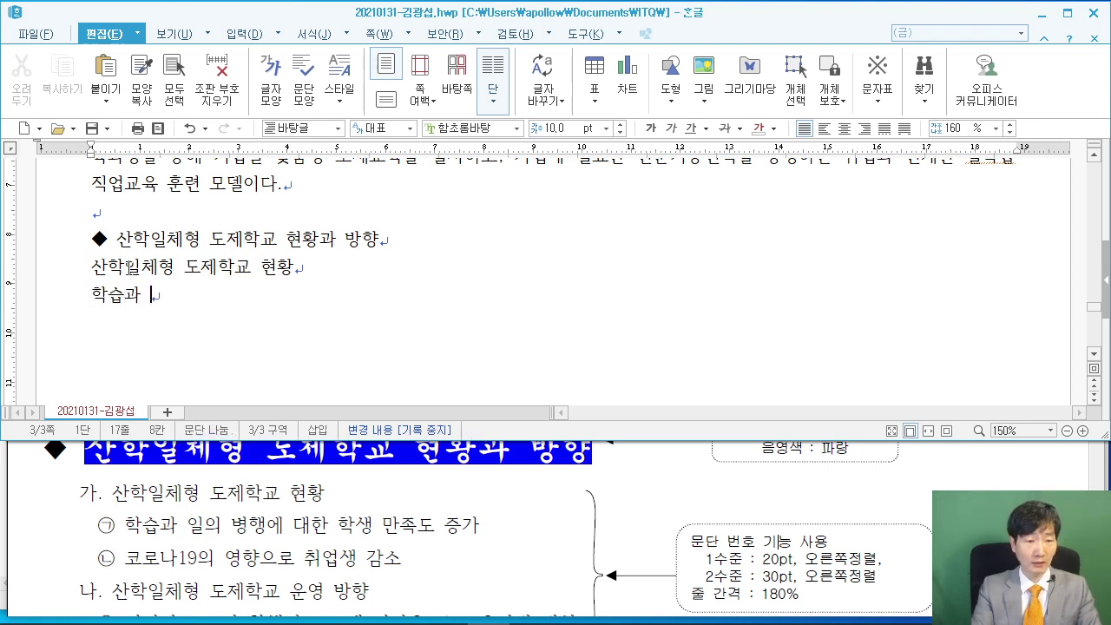
pyautogui.write('일의 병행에 ')
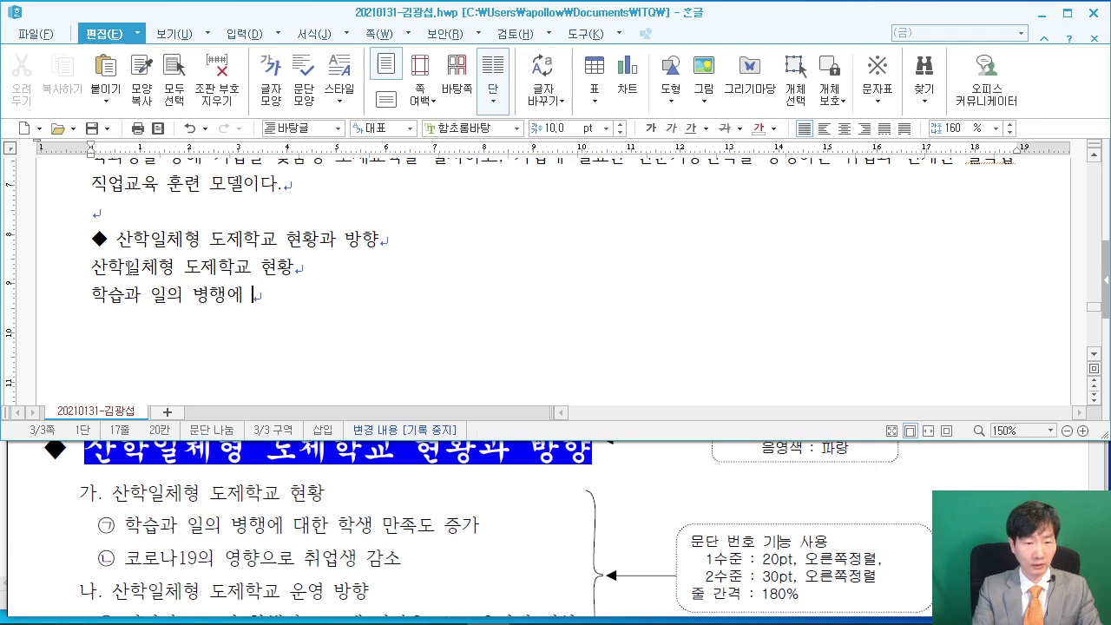
pyautogui.write('대한 ㅎ생 만족도 증가')
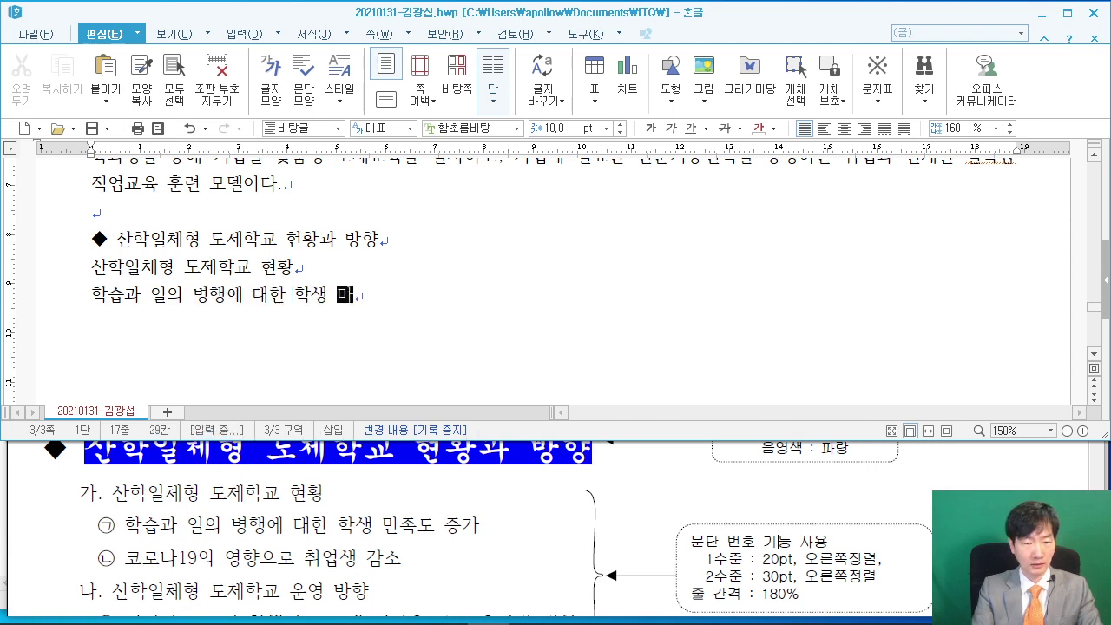
pyautogui.press('Return')
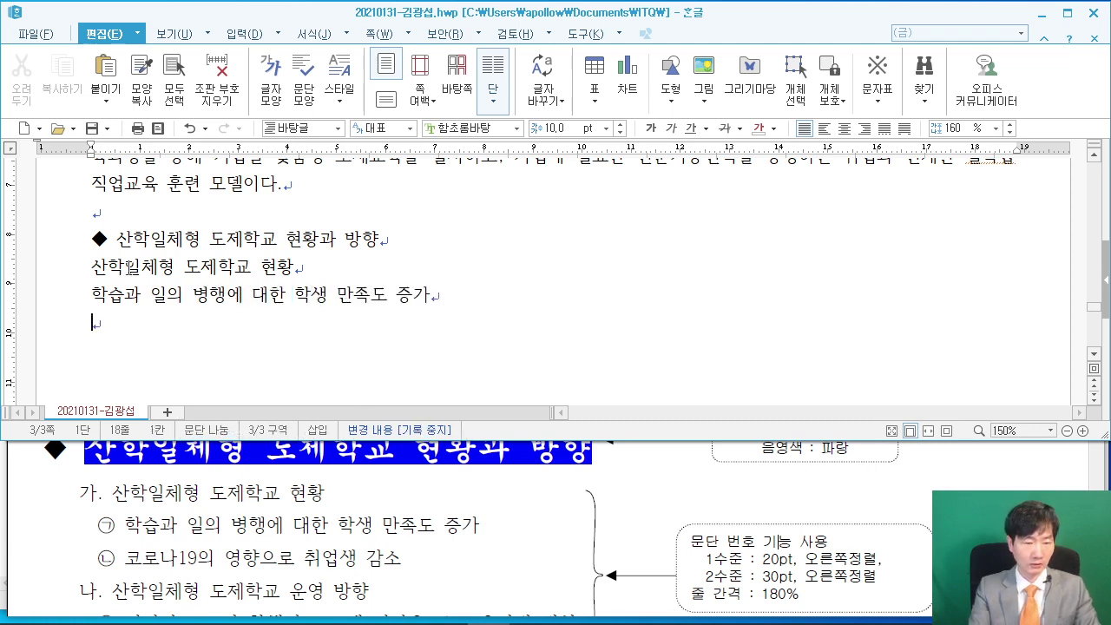
pyautogui.write('코로나 ')
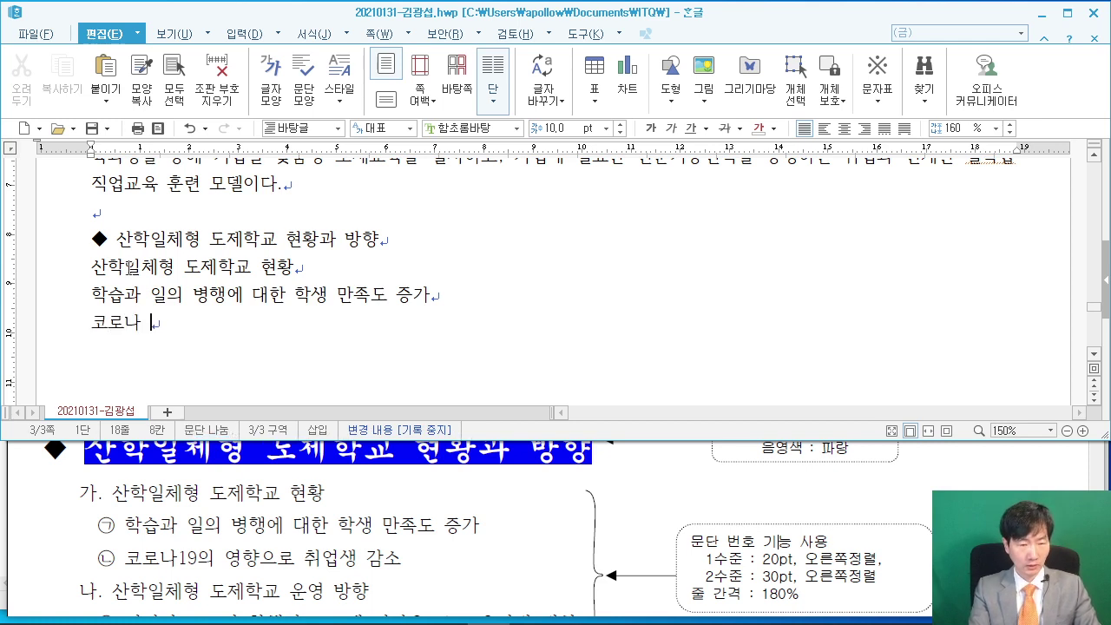
pyautogui.write('19의 영향')
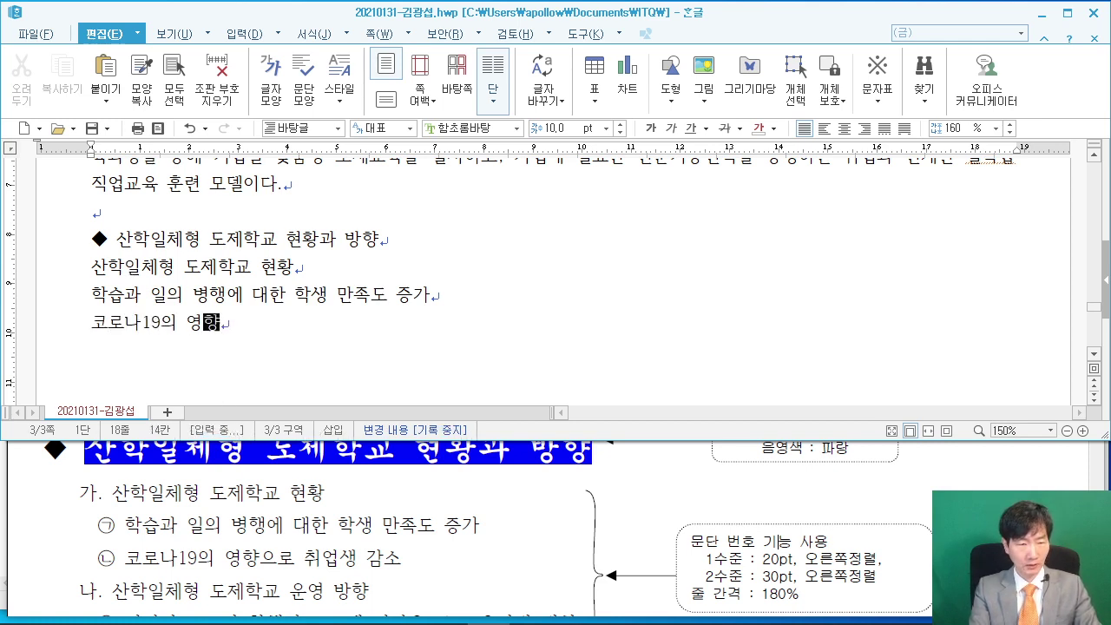
pyautogui.write('으로 취업생 감소')
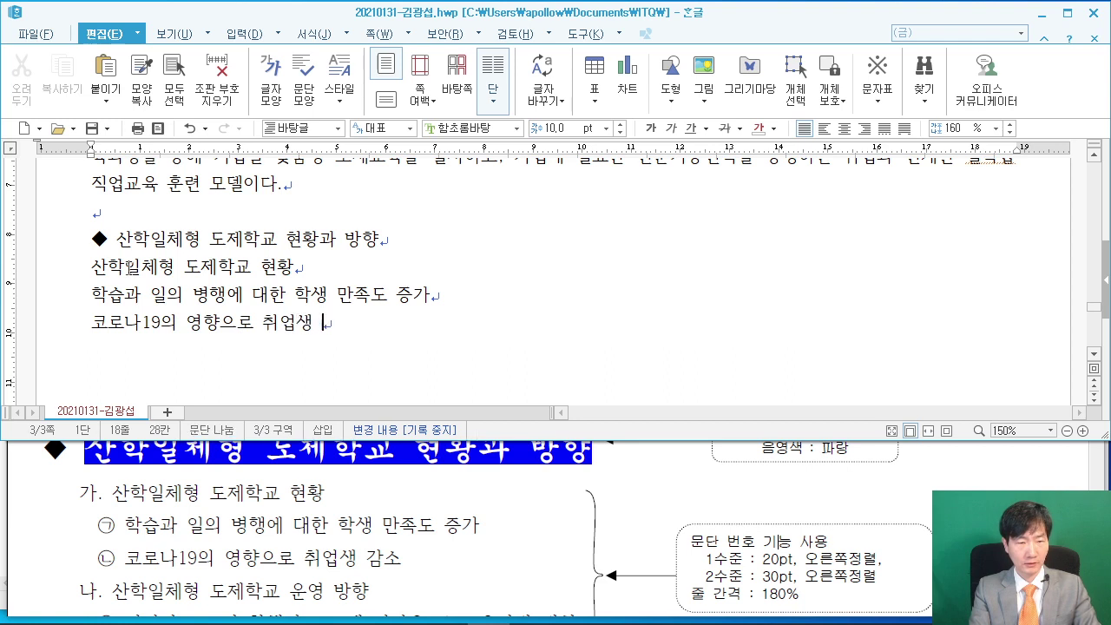
pyautogui.press('Return')
pyautogui.write('산학')
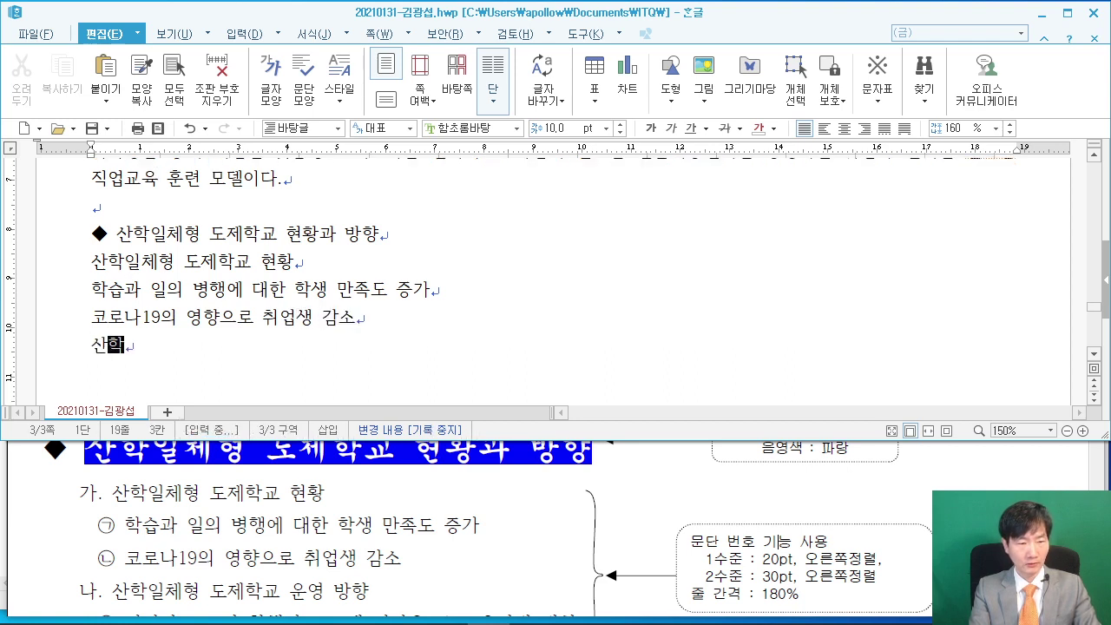
pyautogui.write('일체형 도제')
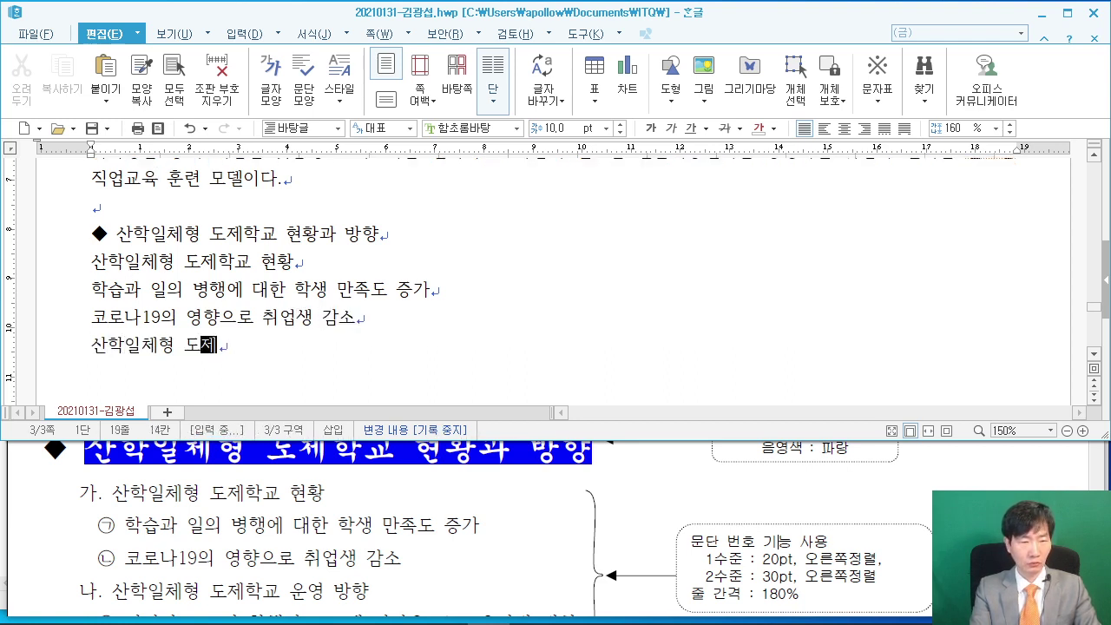
pyautogui.write('학교 유운영 방향')
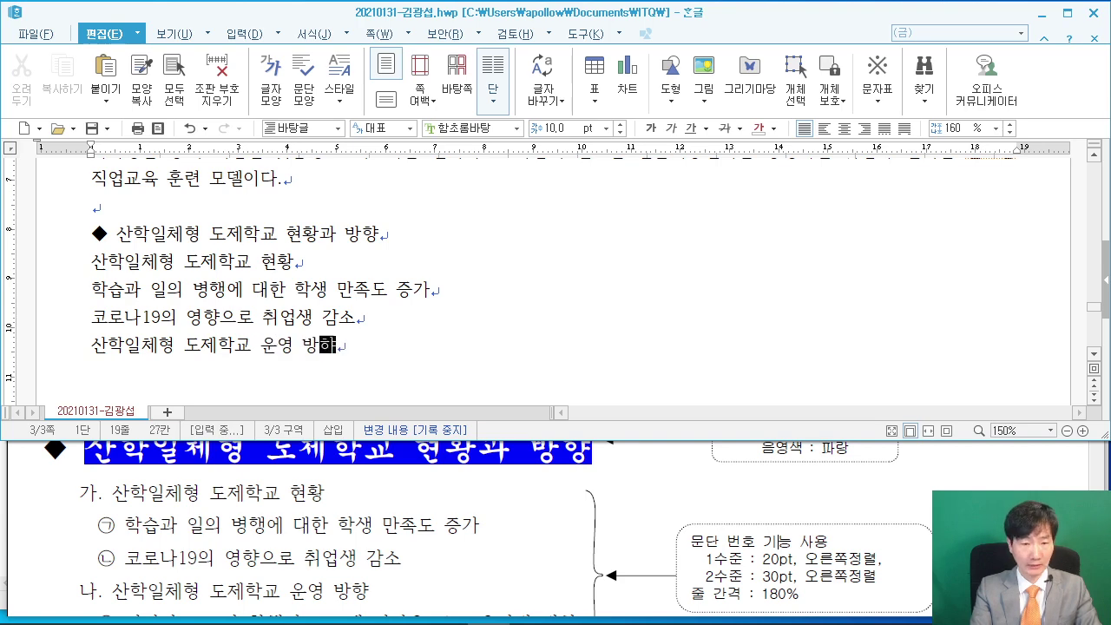
pyautogui.press('Return')
# Step: Type '기업의 요구와 학생의 요구에 기반을 둔 교육과정 편성' and '미래 산업사회 예측을 통한 미래형 교육 운영', then a blank line
pyautogui.click(247, 477)
pyautogui.scroll(-3, 248, 477)
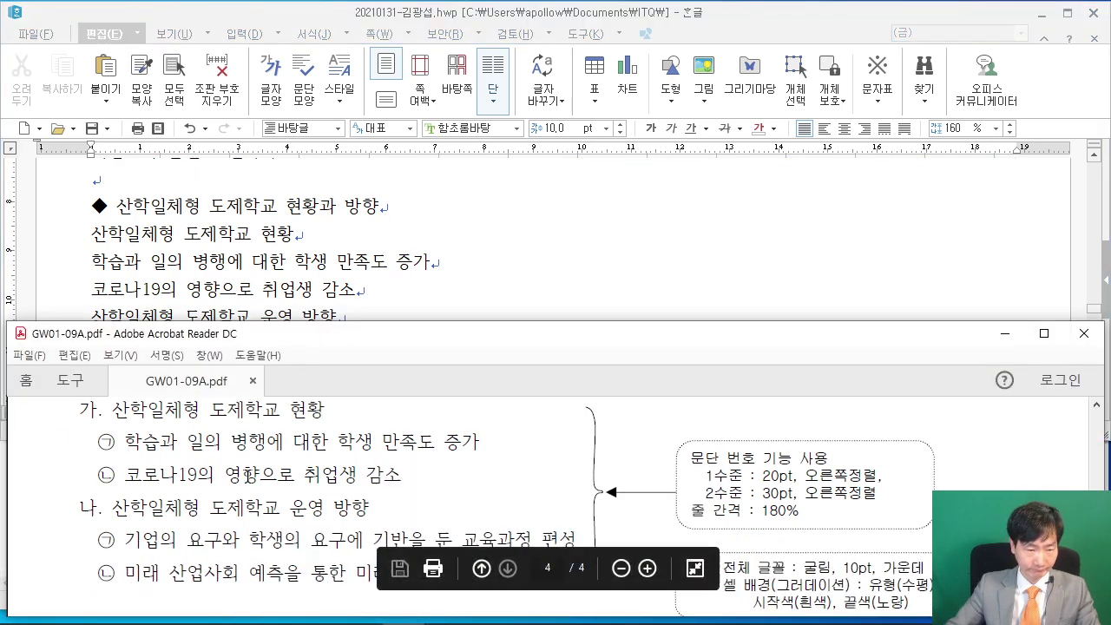
pyautogui.click(308, 310)
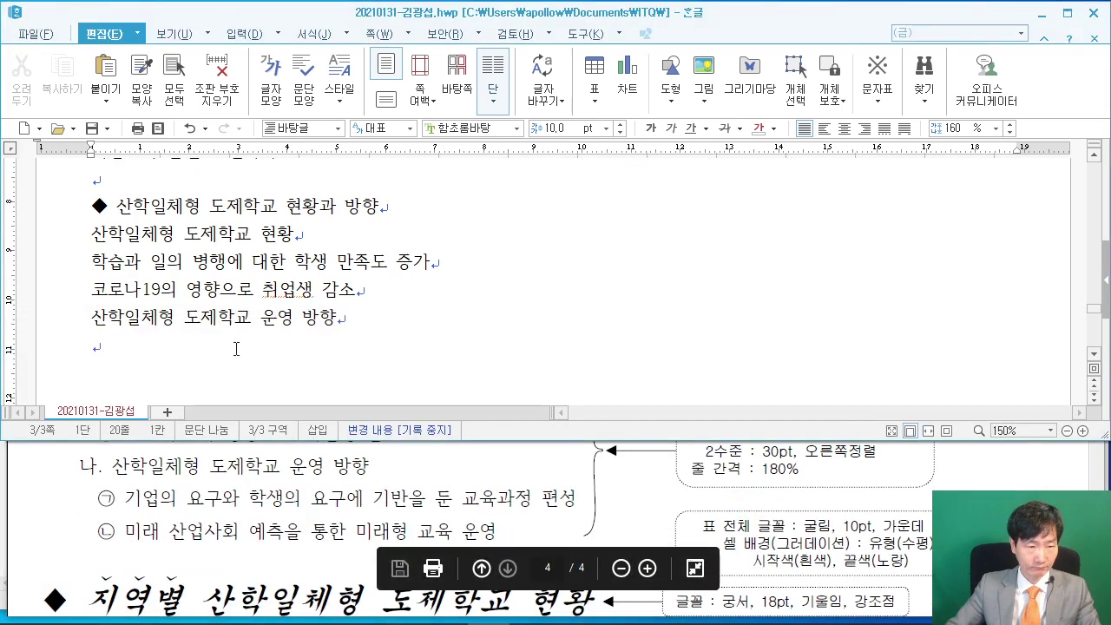
pyautogui.write('기업의 요구')
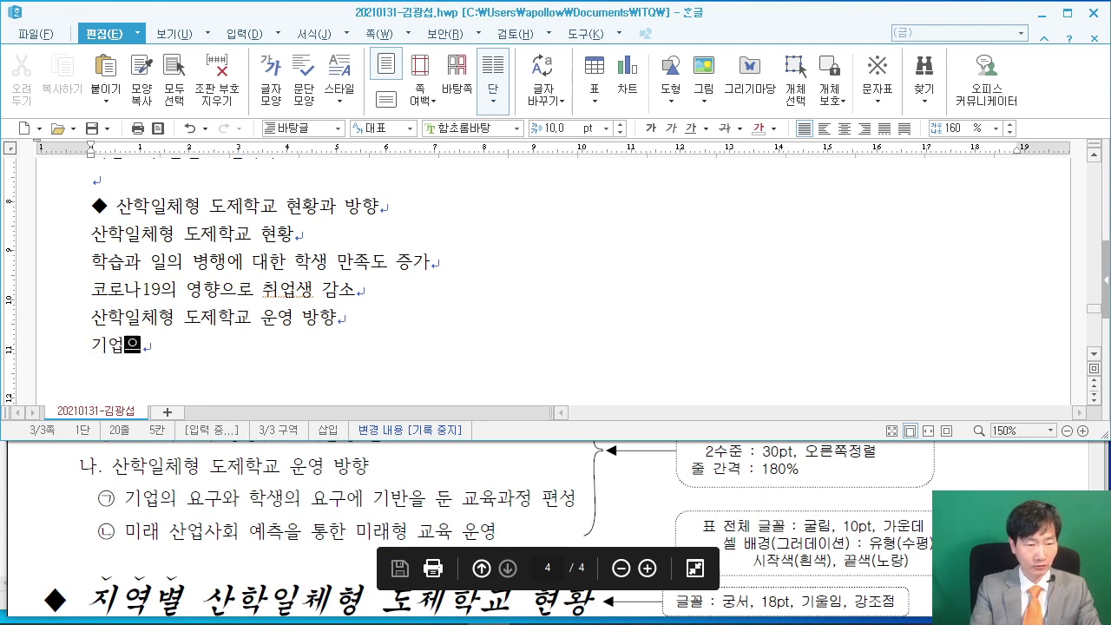
pyautogui.write('와 학생')
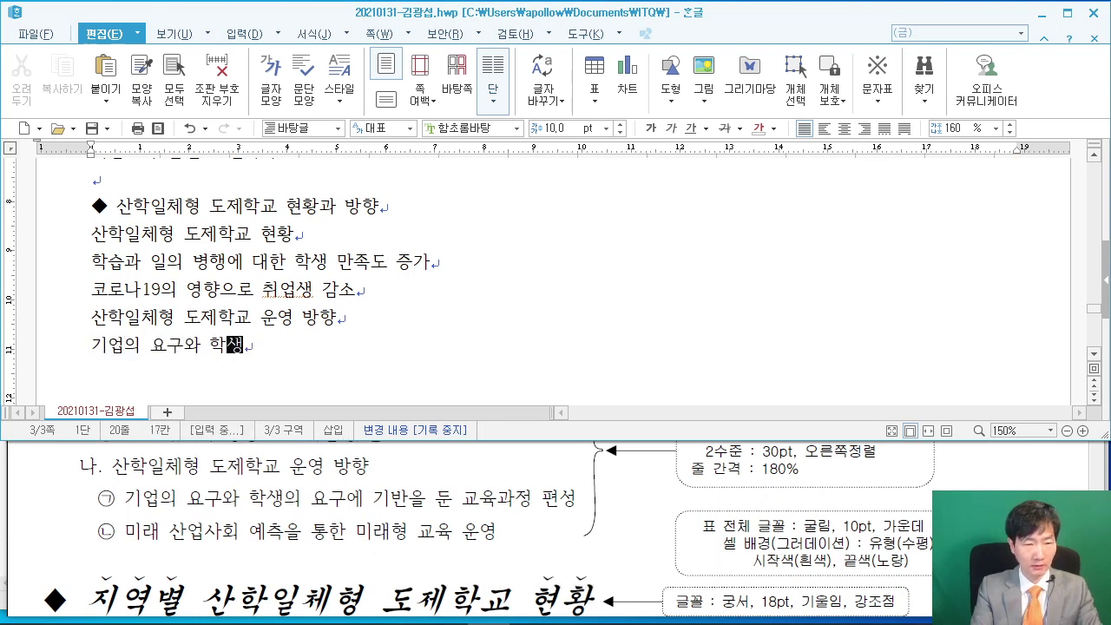
pyautogui.write('의 요구에 기반을 두')
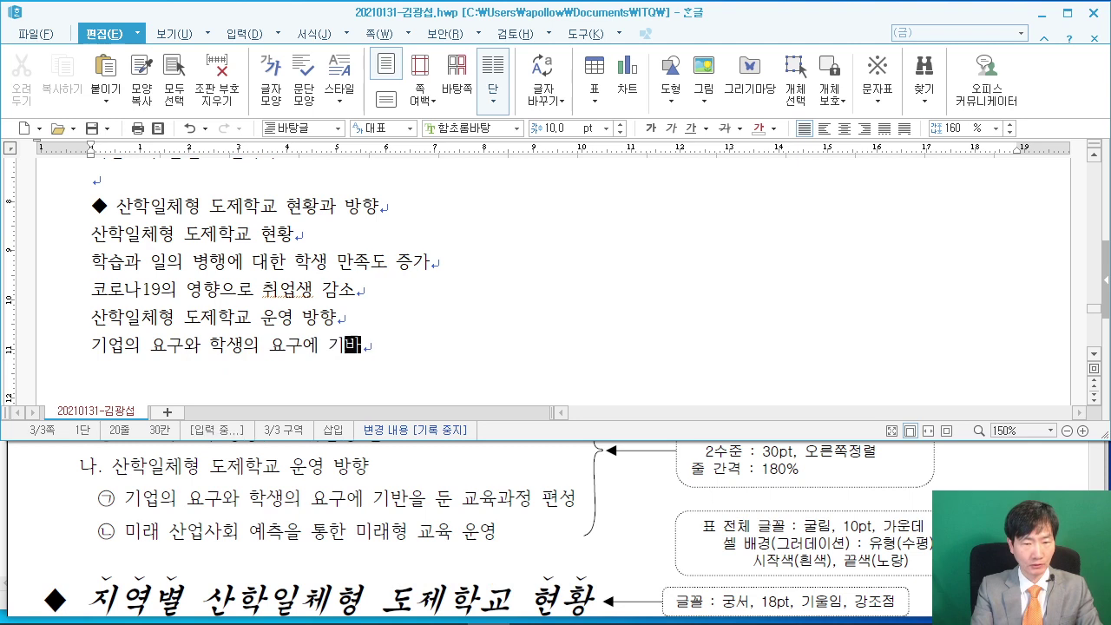
pyautogui.write(' 교육과정 편성')
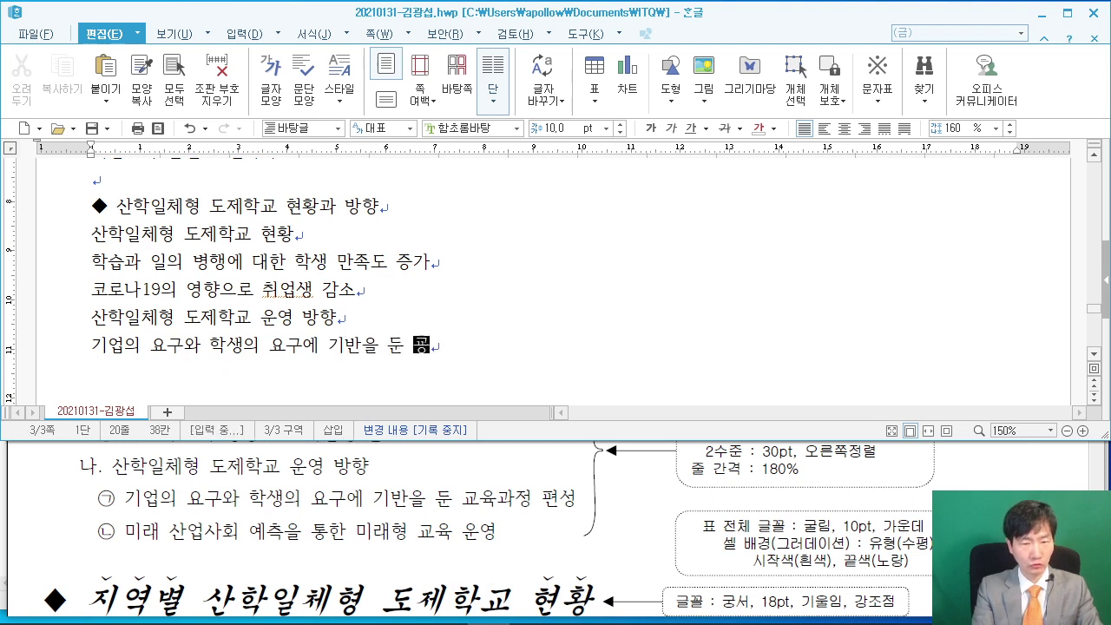
pyautogui.press('Return')
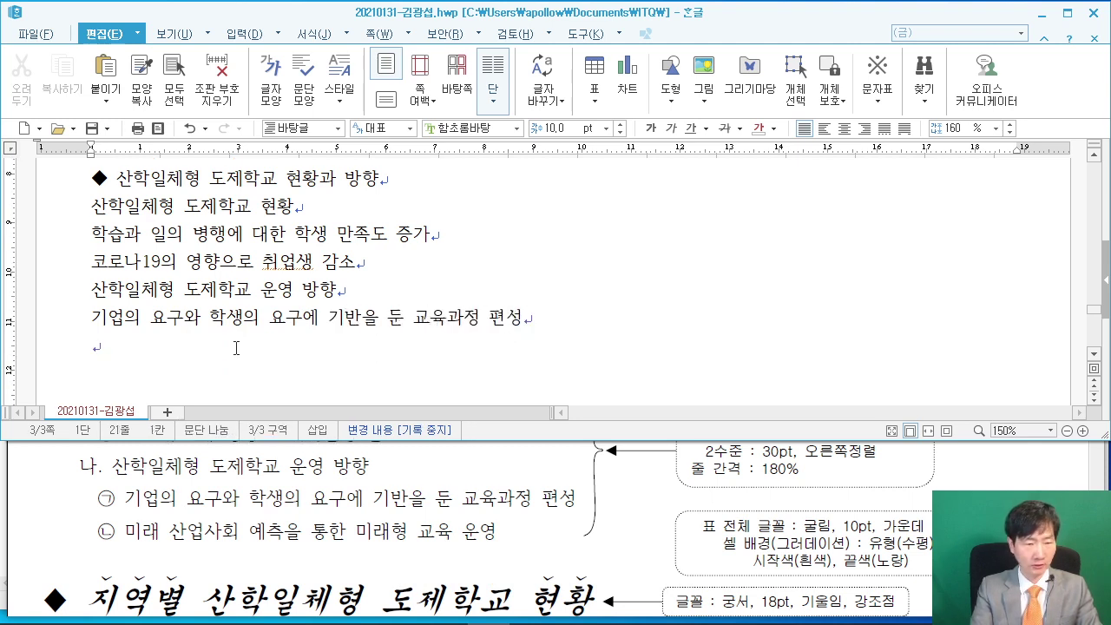
pyautogui.write('미래 산ㅇ업사')
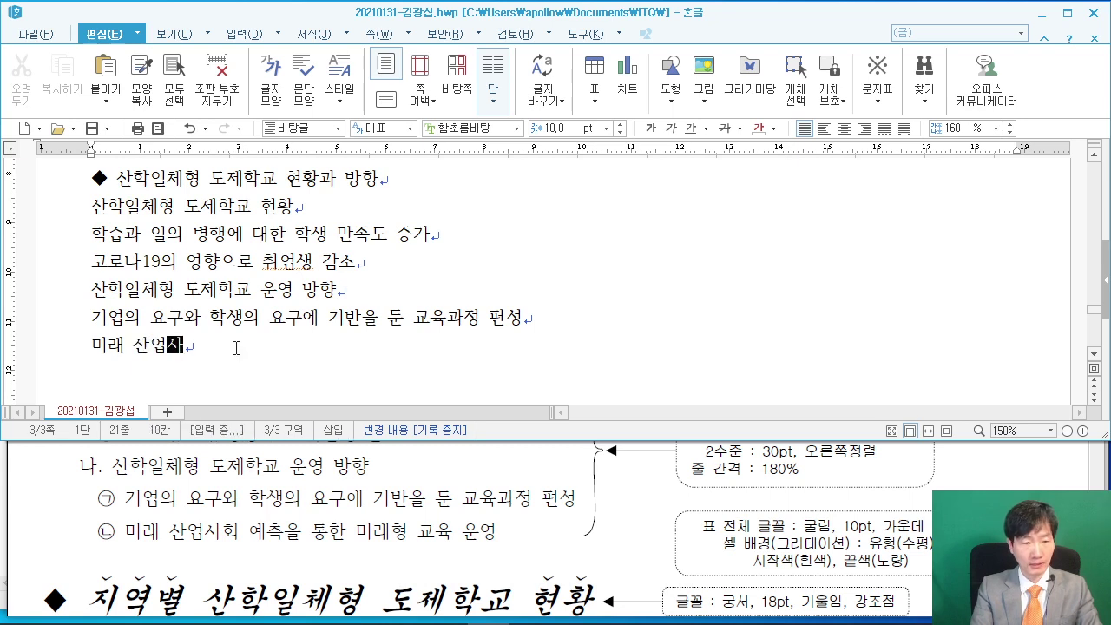
pyautogui.write('회 ㅇㅖ측을 통한 ')
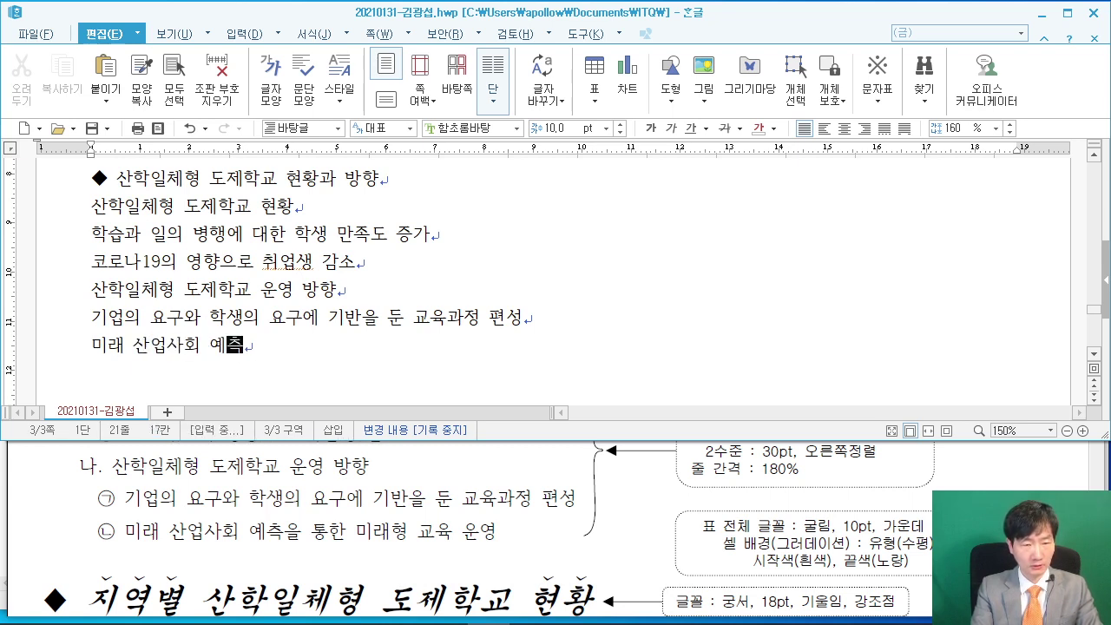
pyautogui.write('미')
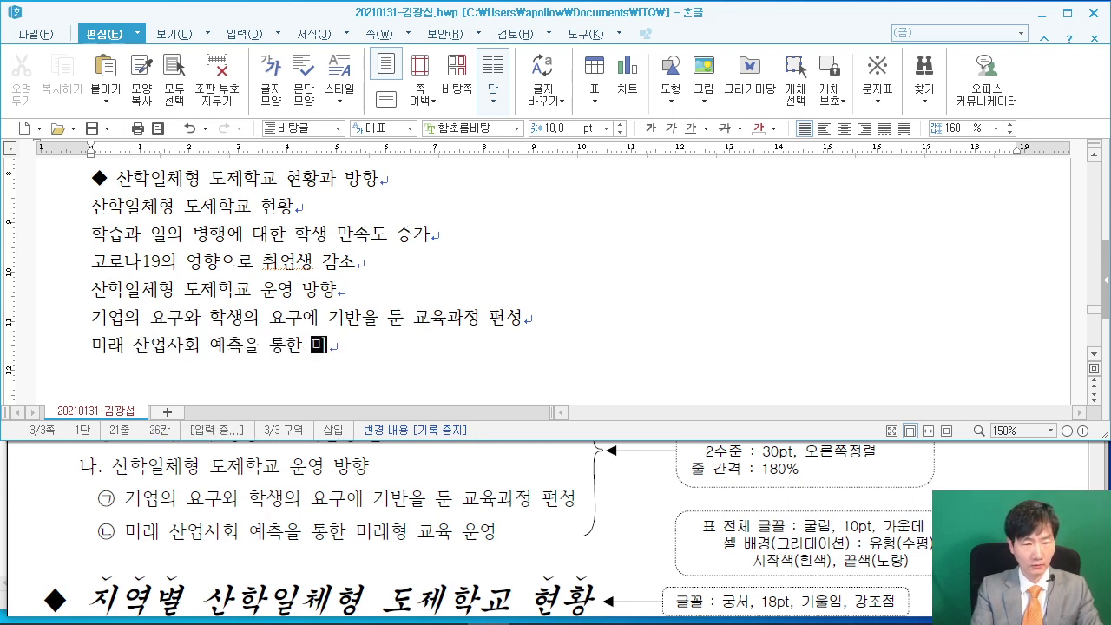
pyautogui.write('래형 교육 ㅇㅜㄴㅇㅕㅇ')
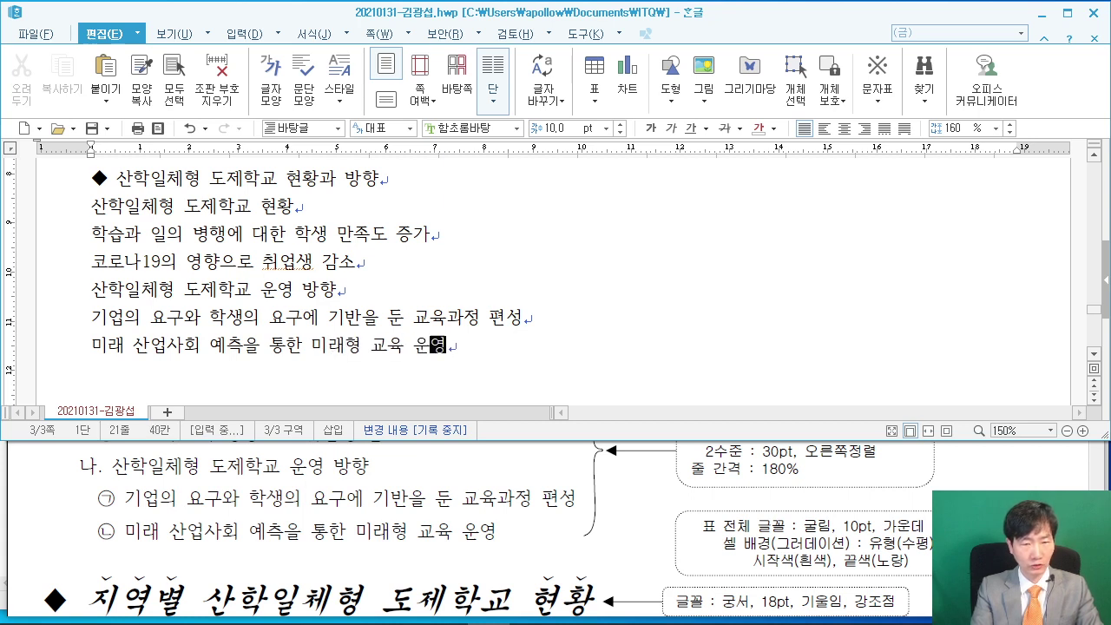
pyautogui.press('Return')
pyautogui.press('Return')
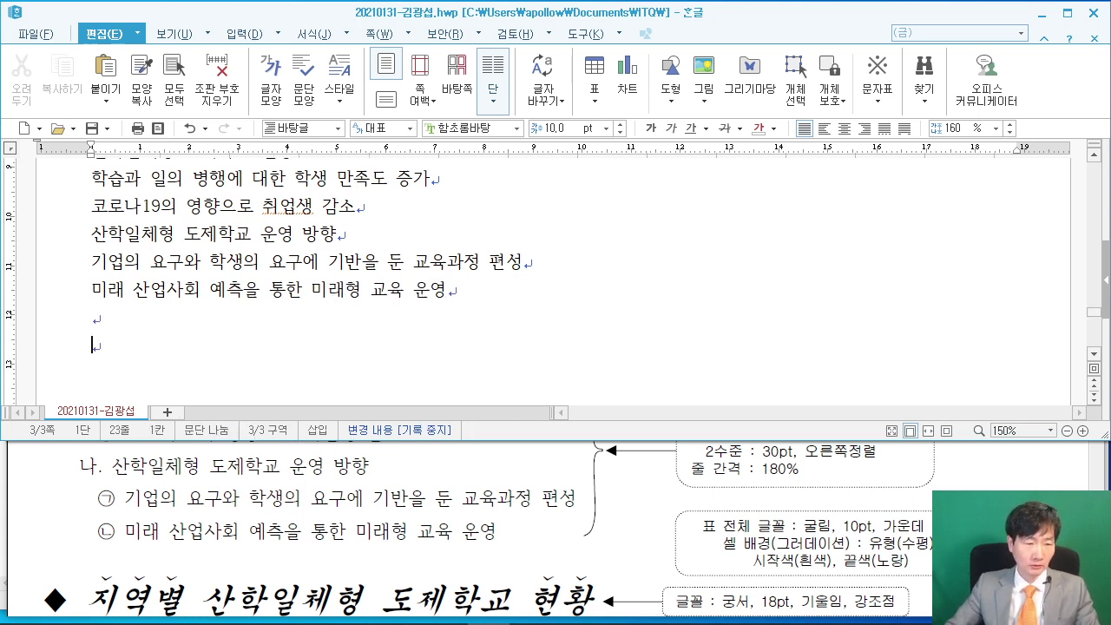
# Step: Insert ◆ via 문자표, type '지역별 산학일체형 도제학교 현황', start a new line, and collapse the ribbon
pyautogui.rightClick(185, 365)
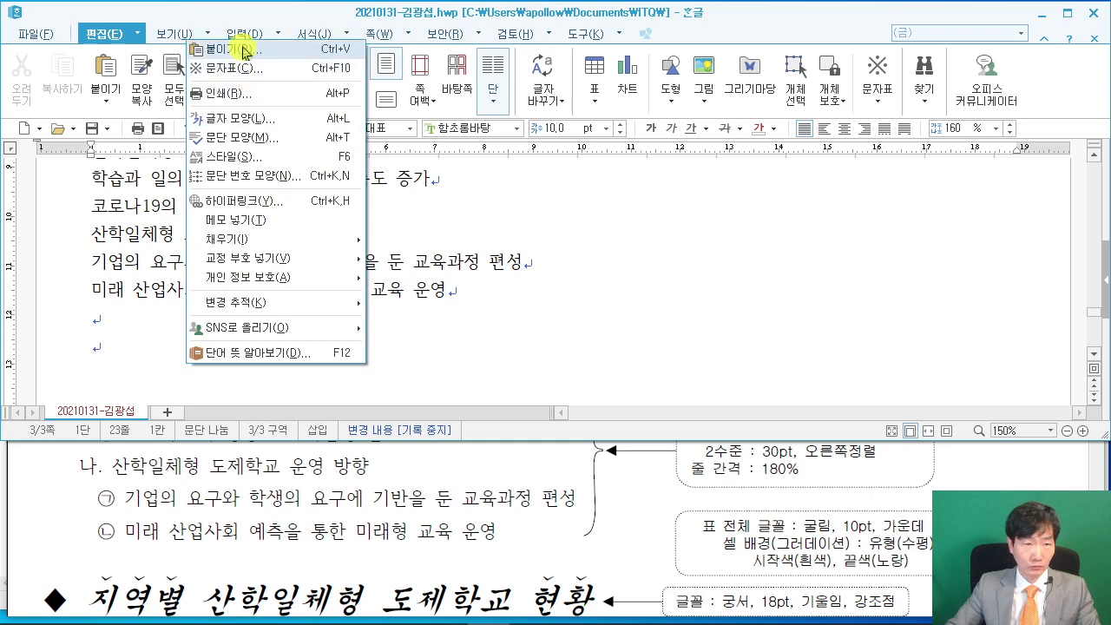
pyautogui.click(255, 80)
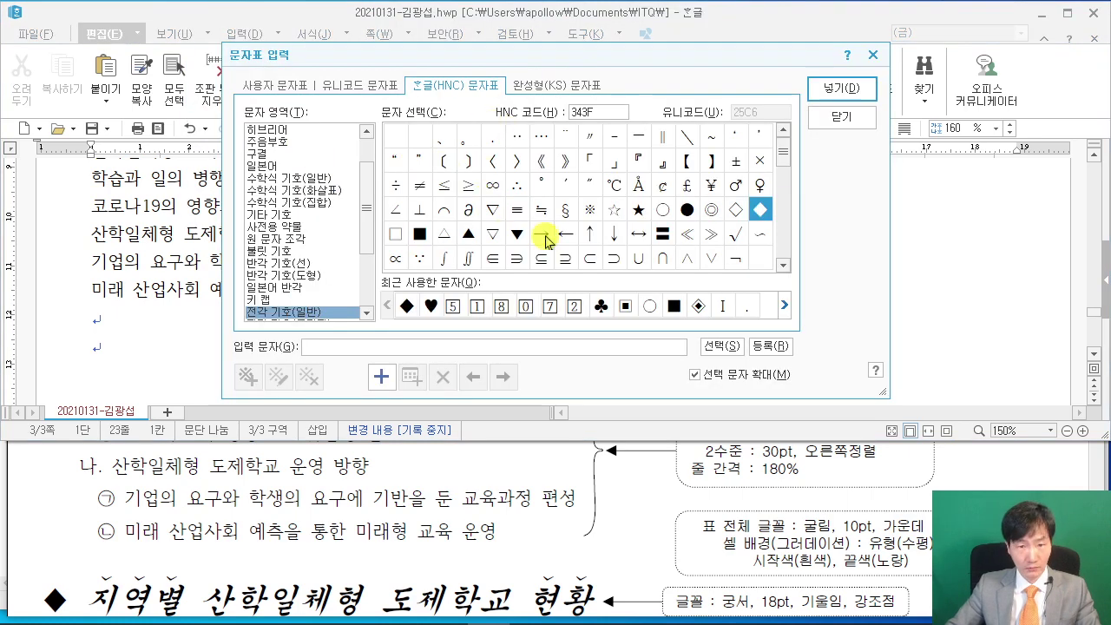
pyautogui.click(734, 210)
pyautogui.click(841, 89)
pyautogui.write('지역별 ')
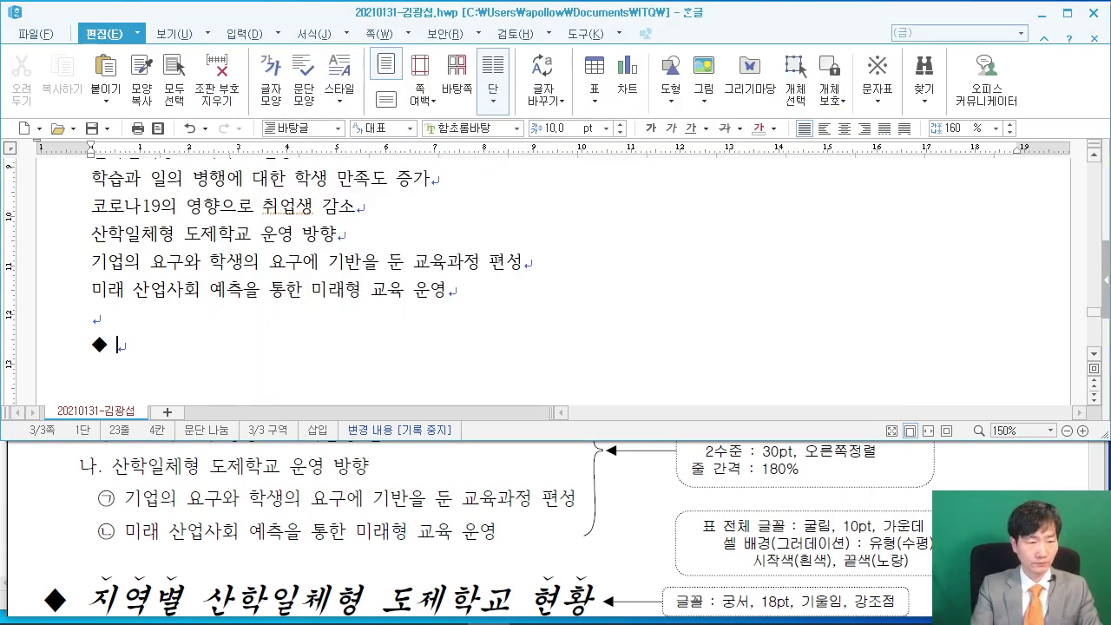
pyautogui.write('산학')
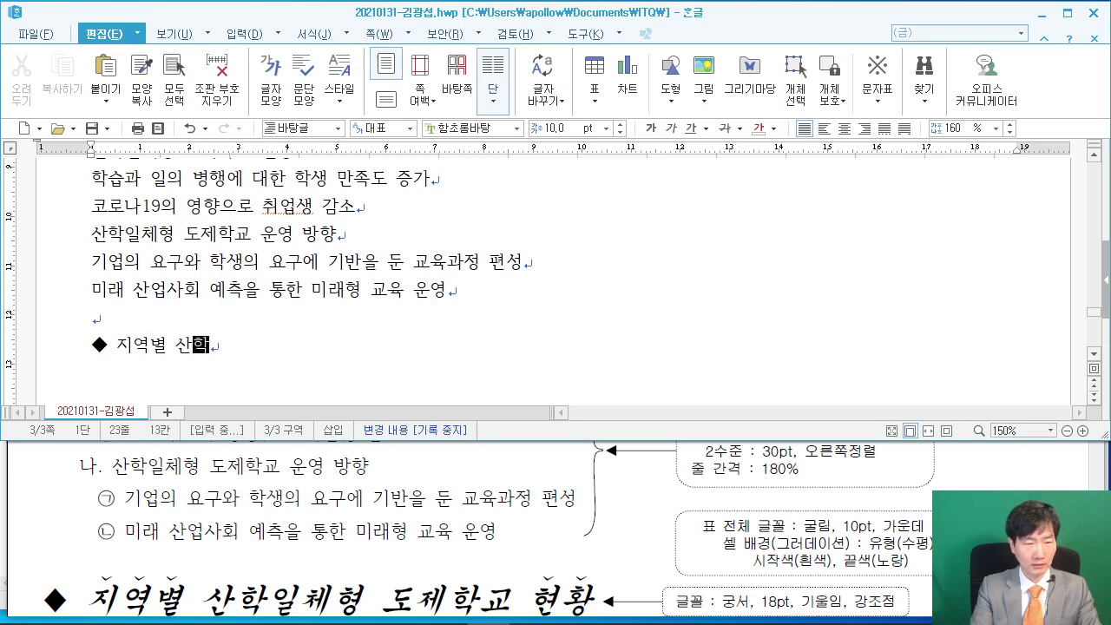
pyautogui.write('일체형 도제하')
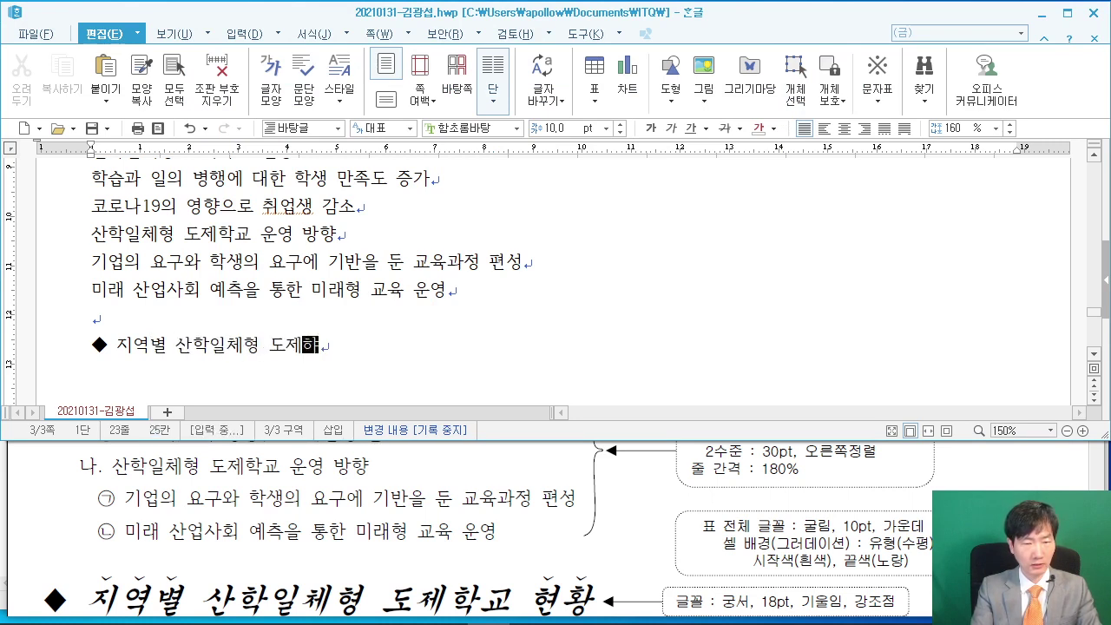
pyautogui.write('교 현황')
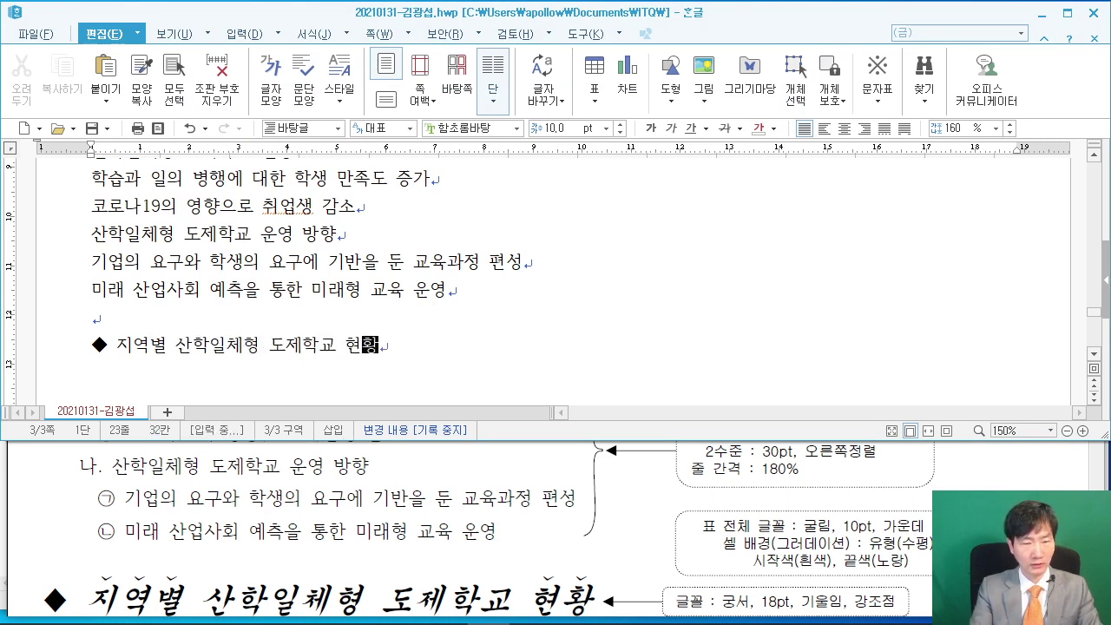
pyautogui.press('Return')
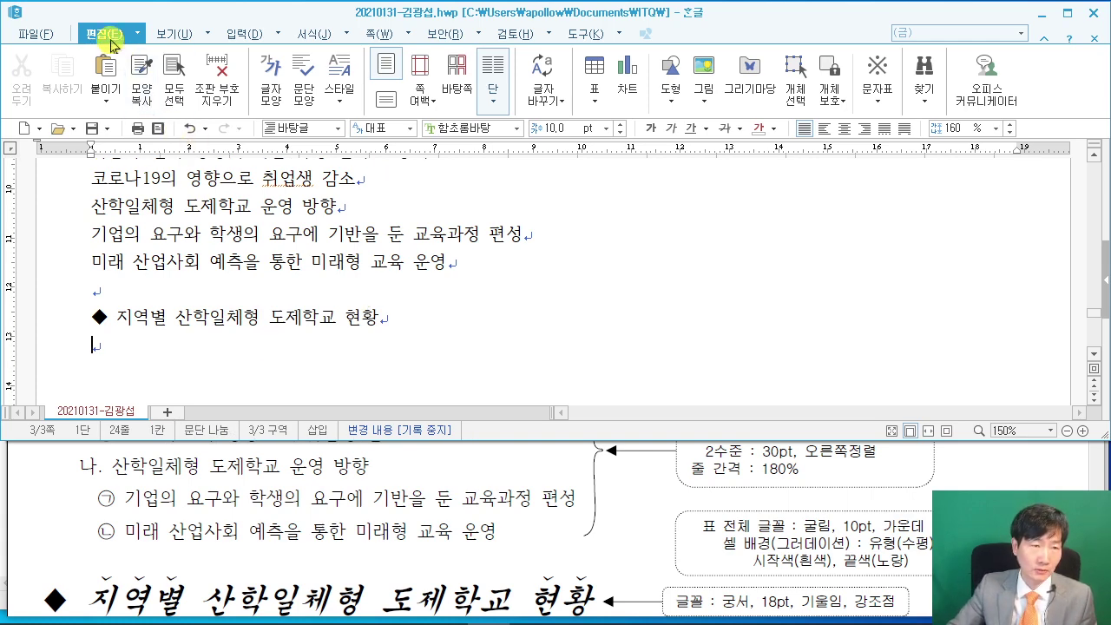
pyautogui.doubleClick(107, 33)
# Step: Review the PDF's regional table (지역, 주요 운영 학교, 참여 분야, 비고), then return to Hangul
pyautogui.click(369, 447)
pyautogui.scroll(-6, 372, 448)
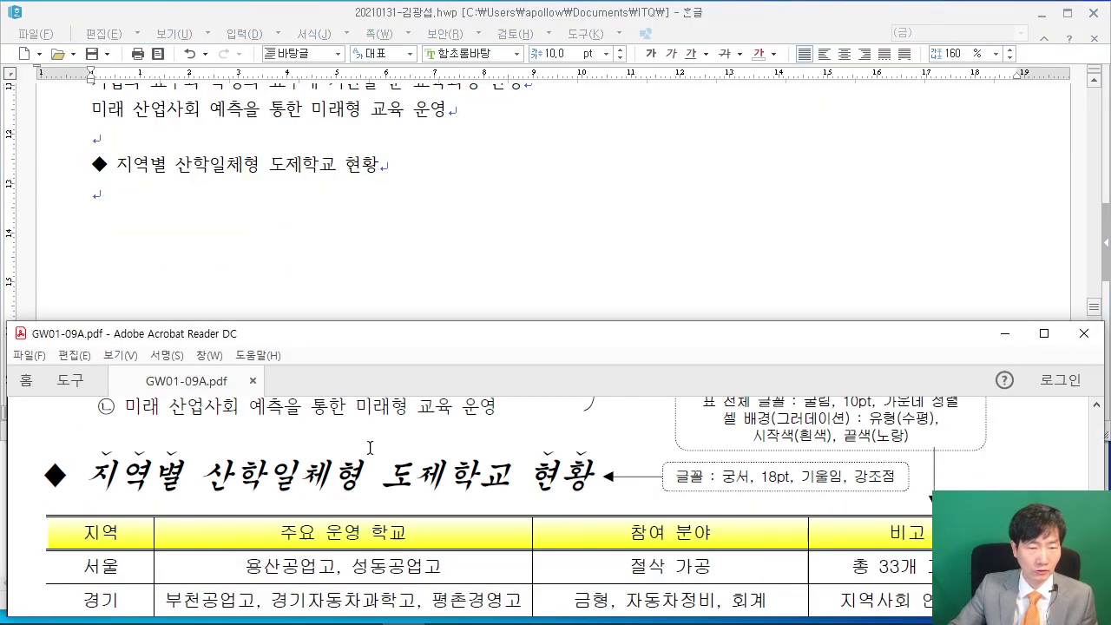
pyautogui.scroll(1, 375, 448)
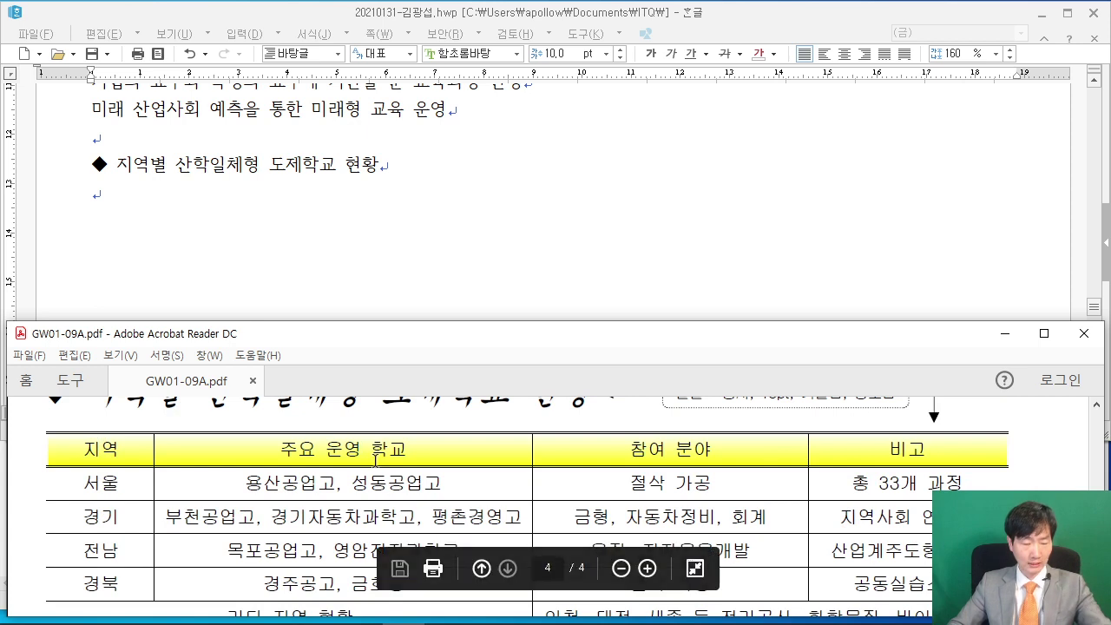
pyautogui.moveTo(48, 450); pyautogui.dragTo(87, 449)
pyautogui.moveTo(33, 477); pyautogui.dragTo(82, 477)
pyautogui.moveTo(38, 518); pyautogui.dragTo(62, 514)
pyautogui.moveTo(24, 552); pyautogui.dragTo(63, 547)
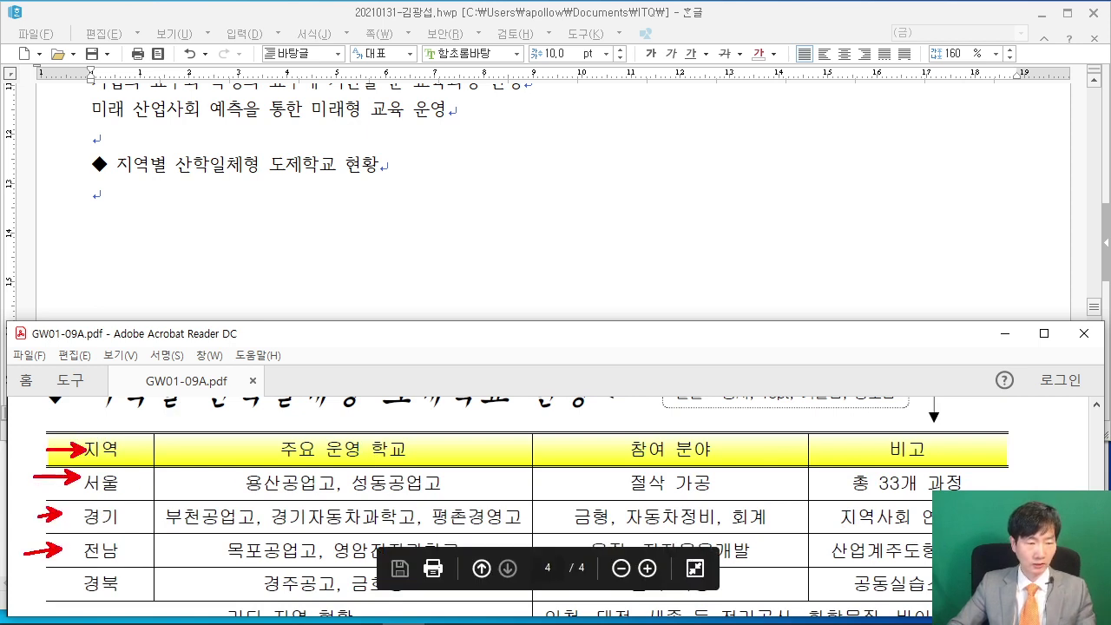
pyautogui.moveTo(5, 593); pyautogui.dragTo(61, 577)
pyautogui.moveTo(140, 467); pyautogui.dragTo(139, 384)
pyautogui.moveTo(258, 461); pyautogui.dragTo(263, 389)
pyautogui.moveTo(645, 430); pyautogui.dragTo(694, 370)
pyautogui.moveTo(903, 439); pyautogui.dragTo(922, 399)
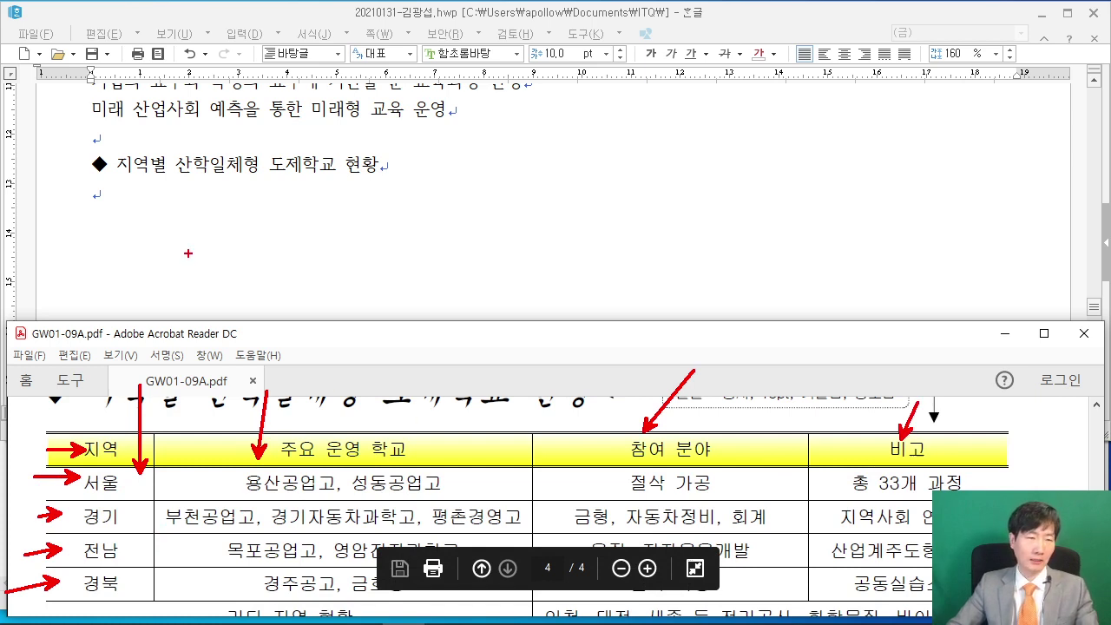
pyautogui.press('Escape')
pyautogui.click(149, 191)
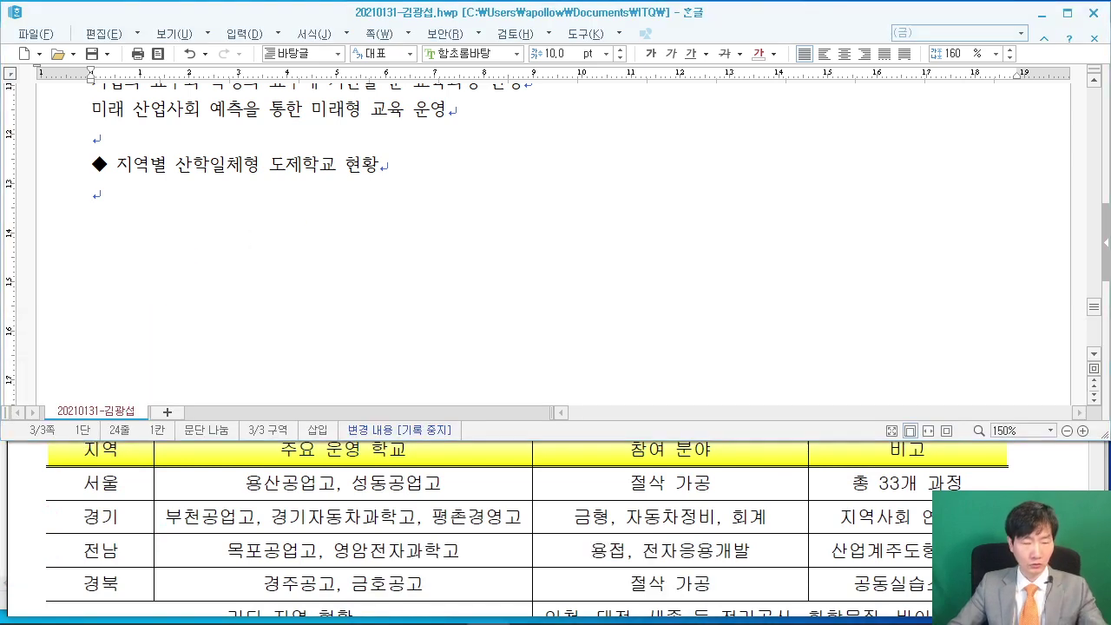
pyautogui.moveTo(222, 48); pyautogui.dragTo(373, 184)
pyautogui.moveTo(409, 39)
pyautogui.mouseDown()
pyautogui.moveTo(412, 55)
pyautogui.moveTo(564, 189)
pyautogui.mouseUp()
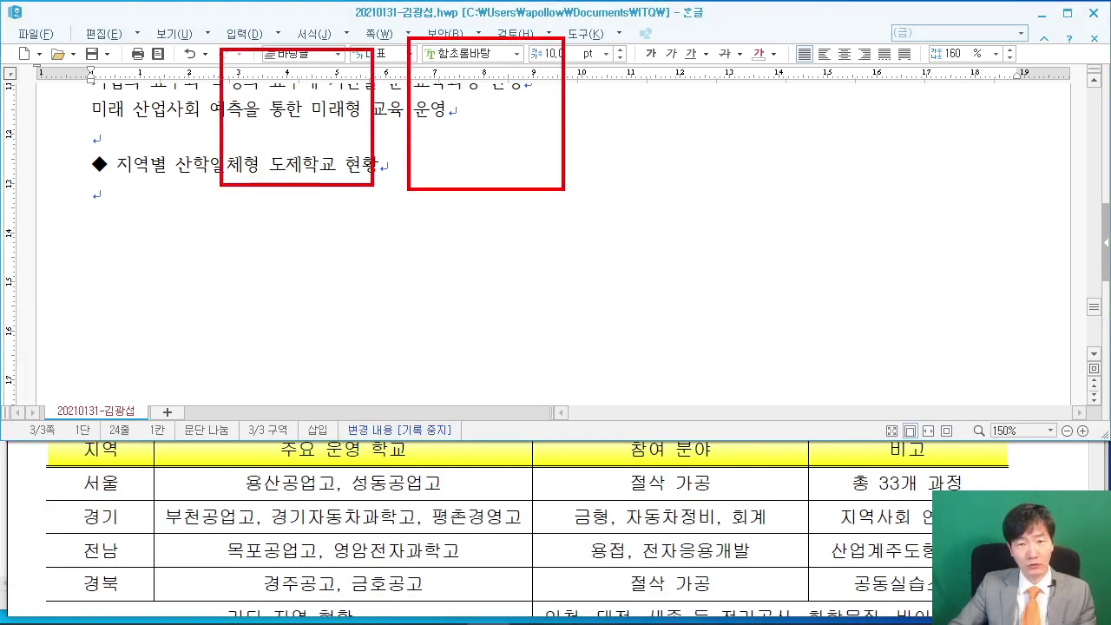
pyautogui.moveTo(601, 42)
pyautogui.mouseDown()
pyautogui.moveTo(616, 80)
pyautogui.moveTo(838, 186)
pyautogui.mouseUp()
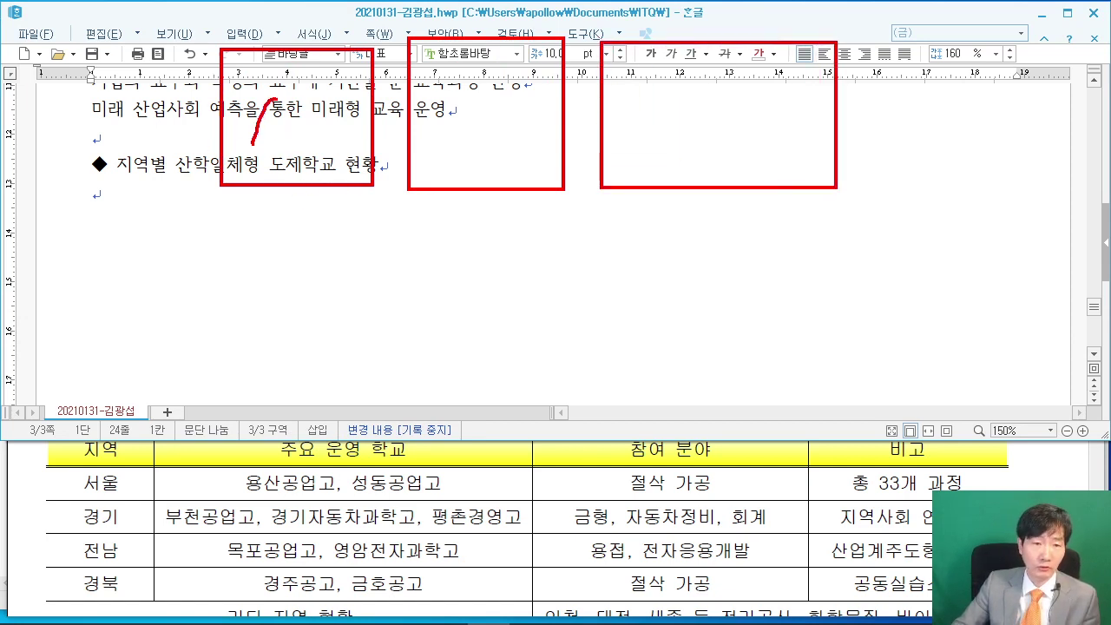
pyautogui.moveTo(251, 144); pyautogui.dragTo(313, 78)
pyautogui.moveTo(330, 162); pyautogui.dragTo(403, 150)
pyautogui.moveTo(496, 91)
pyautogui.mouseDown()
pyautogui.moveTo(475, 174)
pyautogui.moveTo(537, 87)
pyautogui.mouseUp()
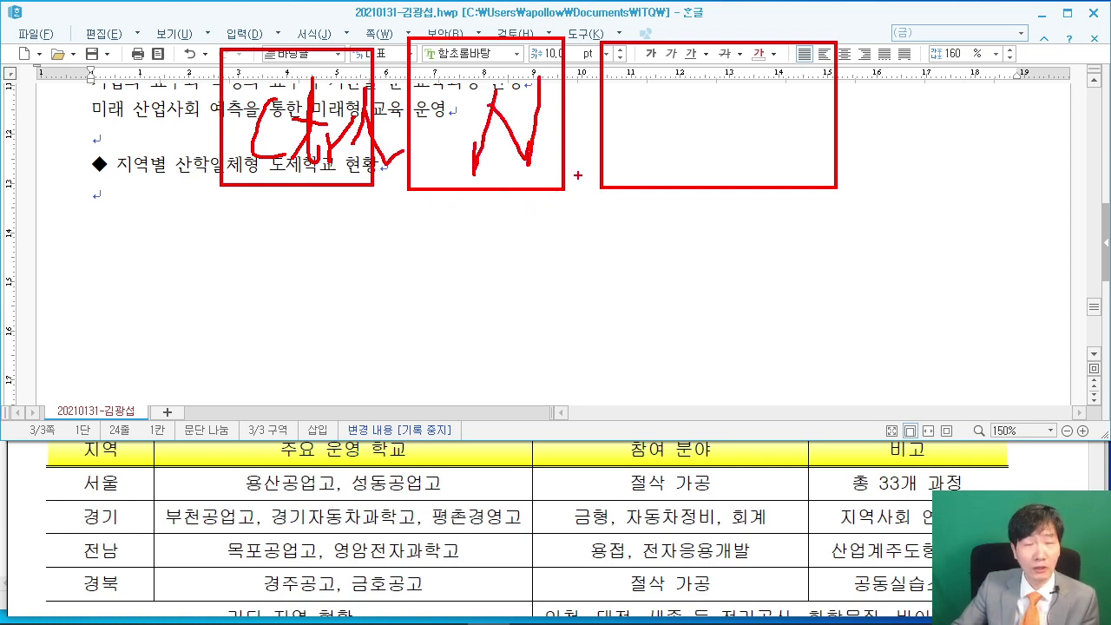
pyautogui.moveTo(670, 81); pyautogui.dragTo(748, 75)
pyautogui.moveTo(714, 78); pyautogui.dragTo(714, 133)
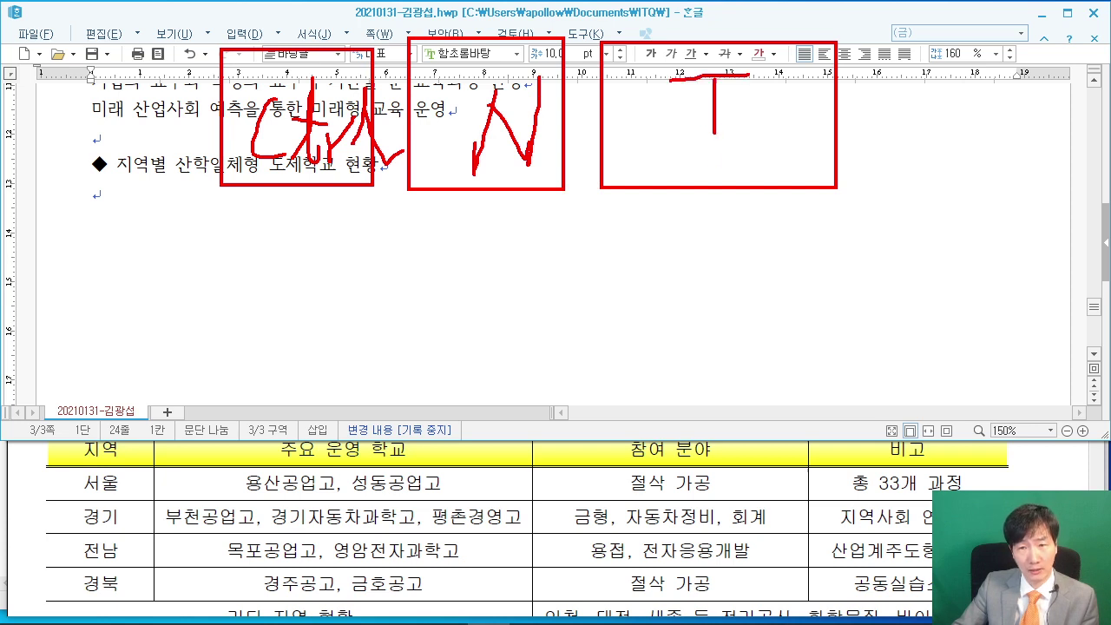
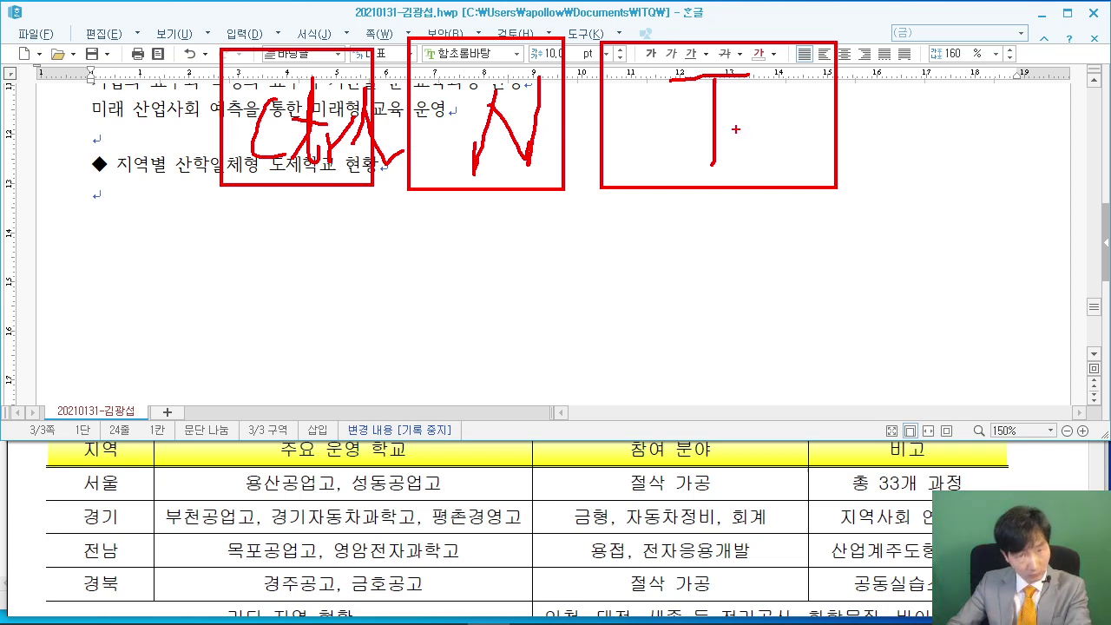
# Step: Cancel the current action below the 지역별 산학일체형 도제학교 현황 heading to prepare for the 5-row table
pyautogui.press('Escape')
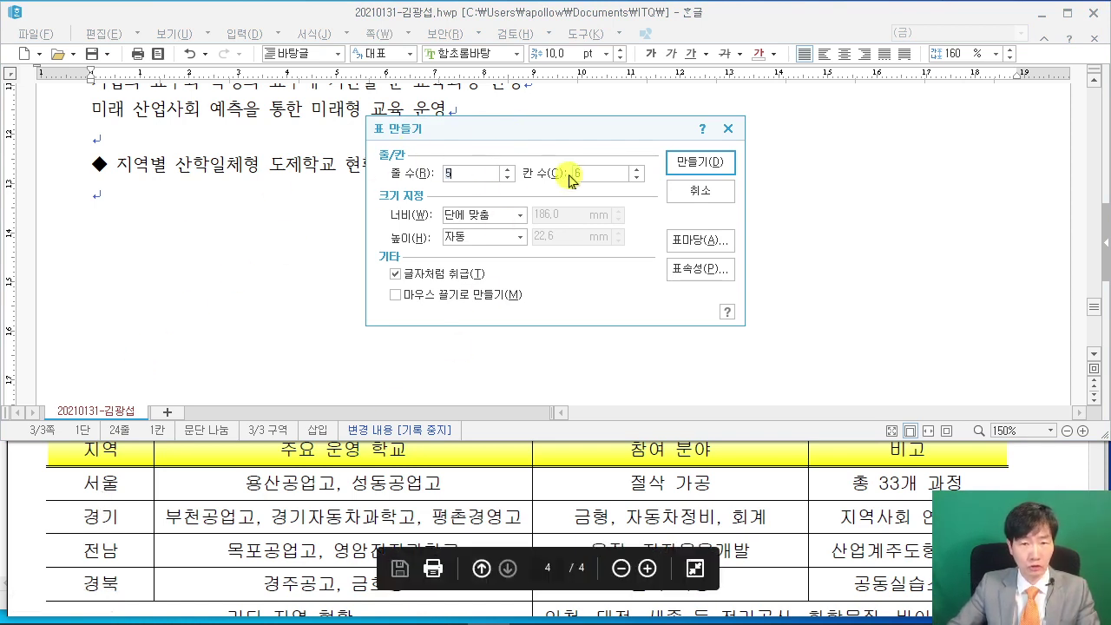
# Step: Create the table with 4 columns and 5 rows
pyautogui.press('Tab')
pyautogui.write('4')
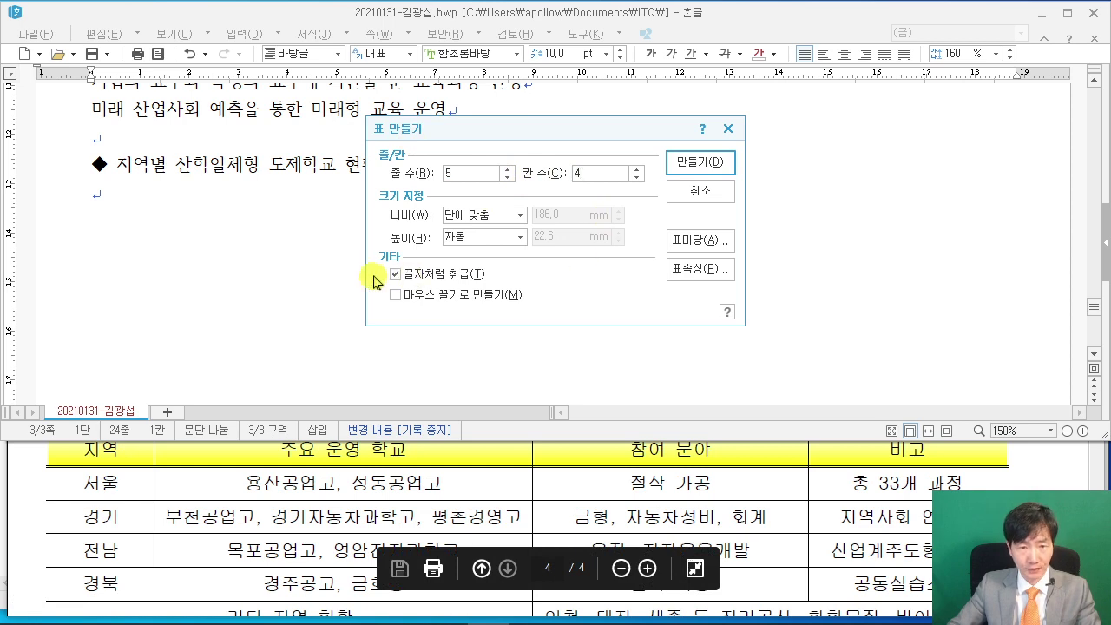
pyautogui.press('Return')
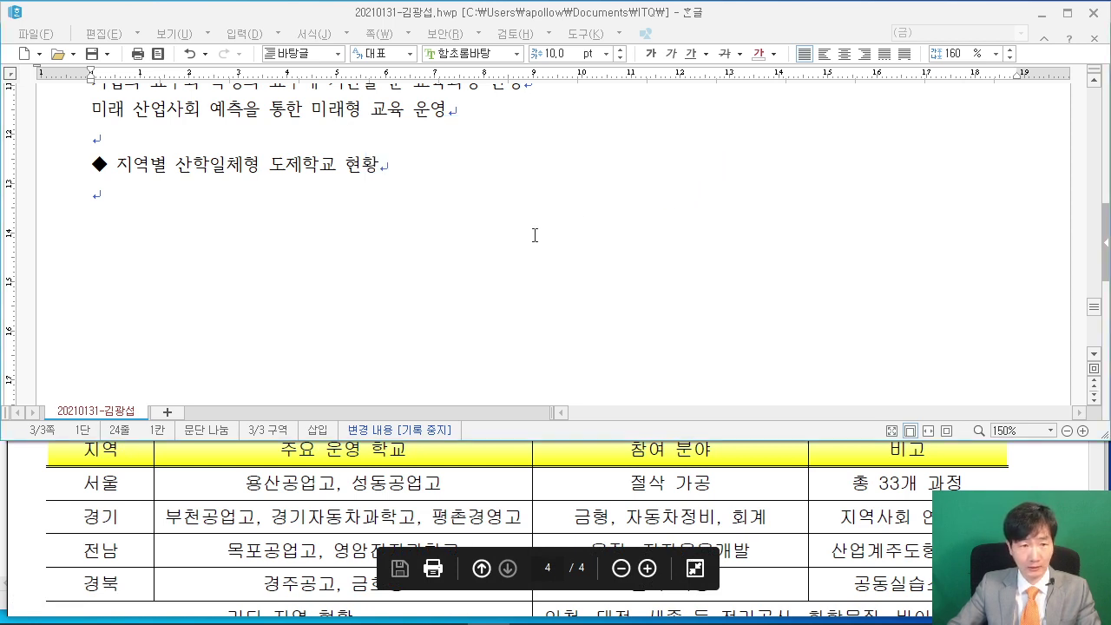
# Step: Enter 지역, 서울, 경기, 전남, 경북 down the first column
pyautogui.write('지역')
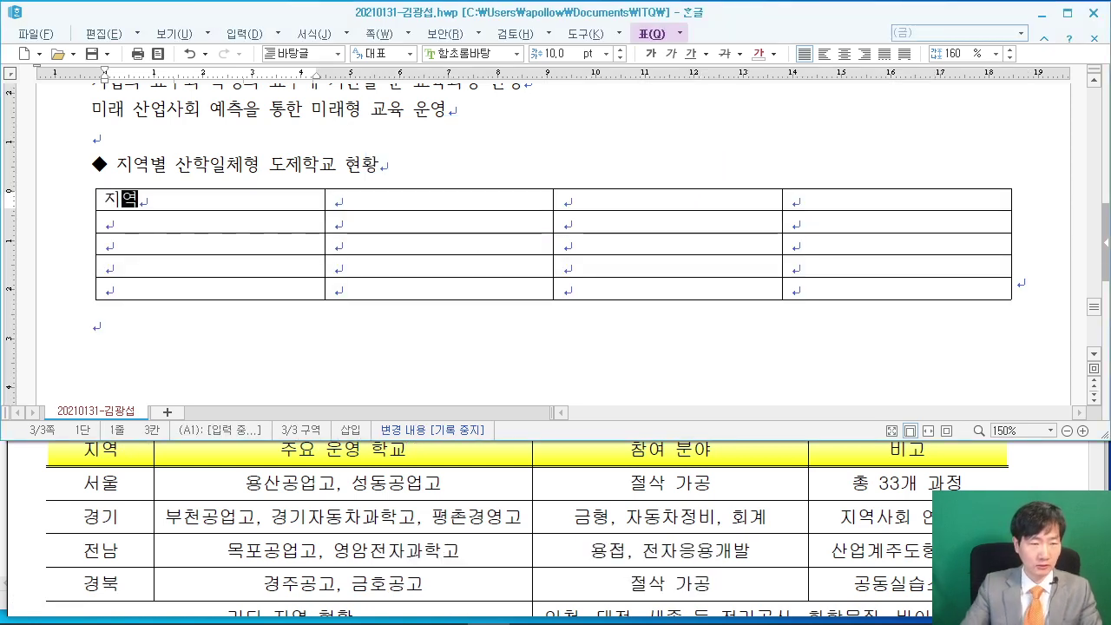
pyautogui.press('Down')
pyautogui.write('서울')
pyautogui.press('Down')
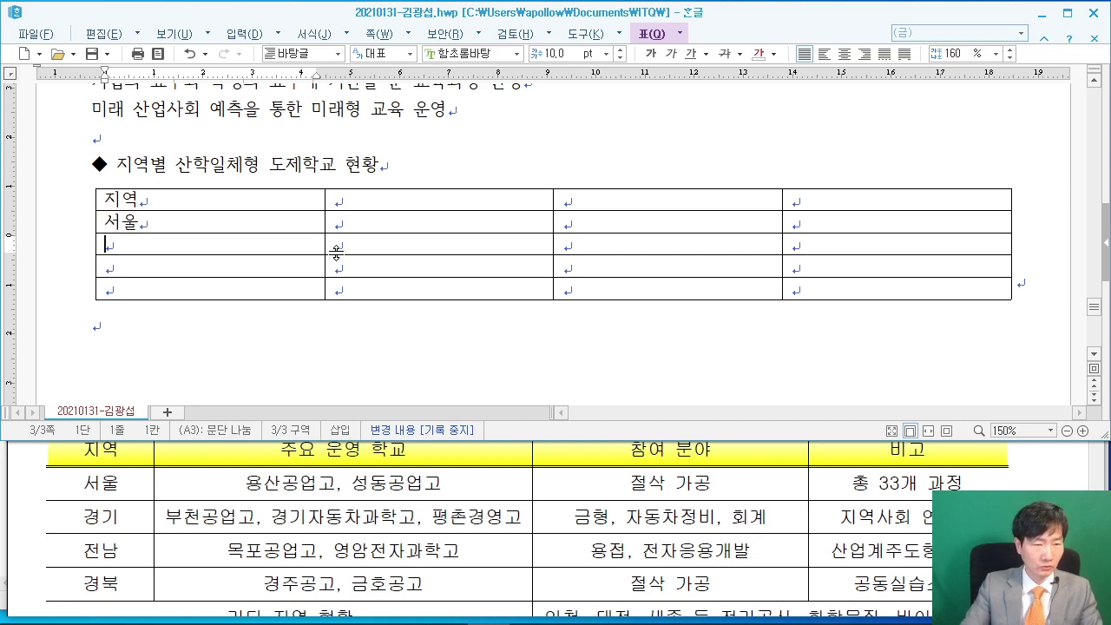
pyautogui.write('경기')
pyautogui.press('Down')
pyautogui.write('저')
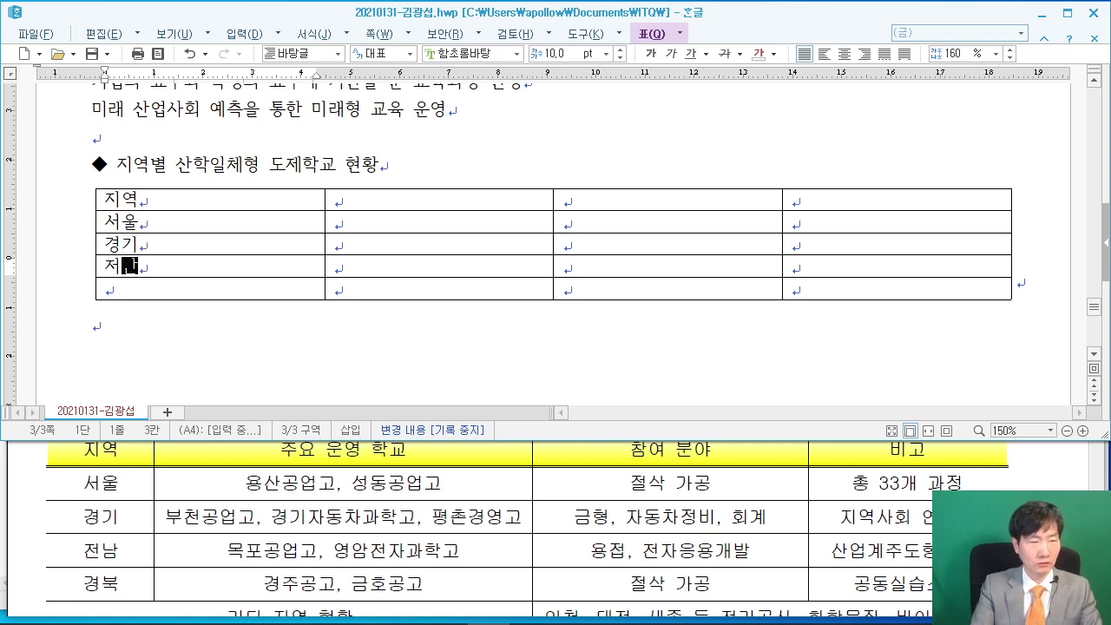
pyautogui.write('ㄴ')
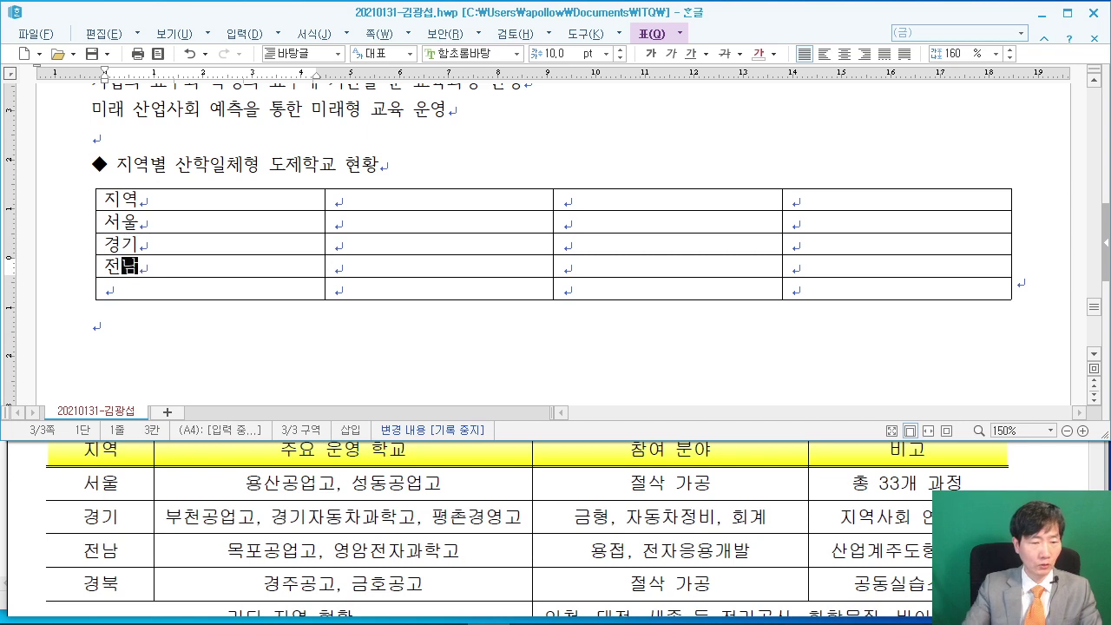
pyautogui.press('Down')
pyautogui.write('겨')
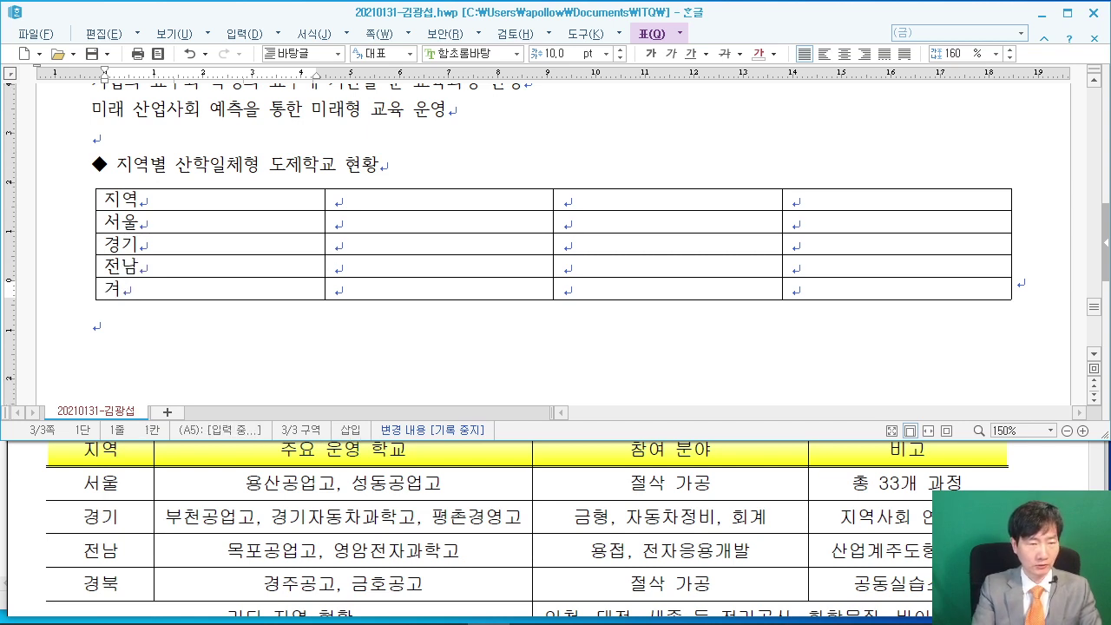
pyautogui.write('ㅇ북')
# Step: Narrow the first column to fit the region names and widen the third column slightly
pyautogui.click(485, 202)
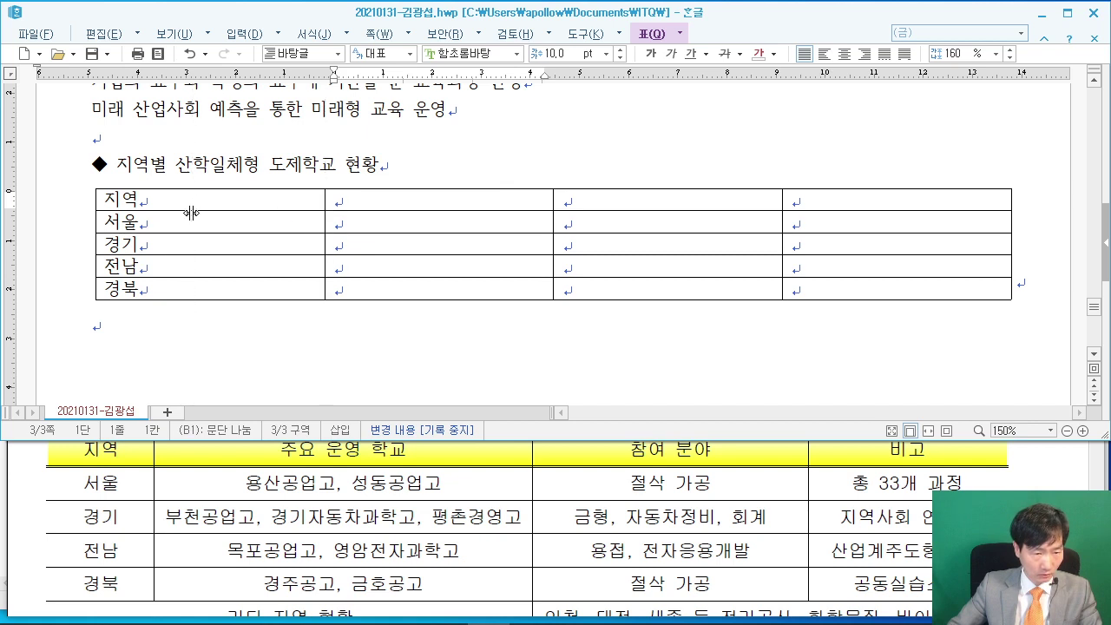
pyautogui.moveTo(191, 213); pyautogui.dragTo(192, 212)
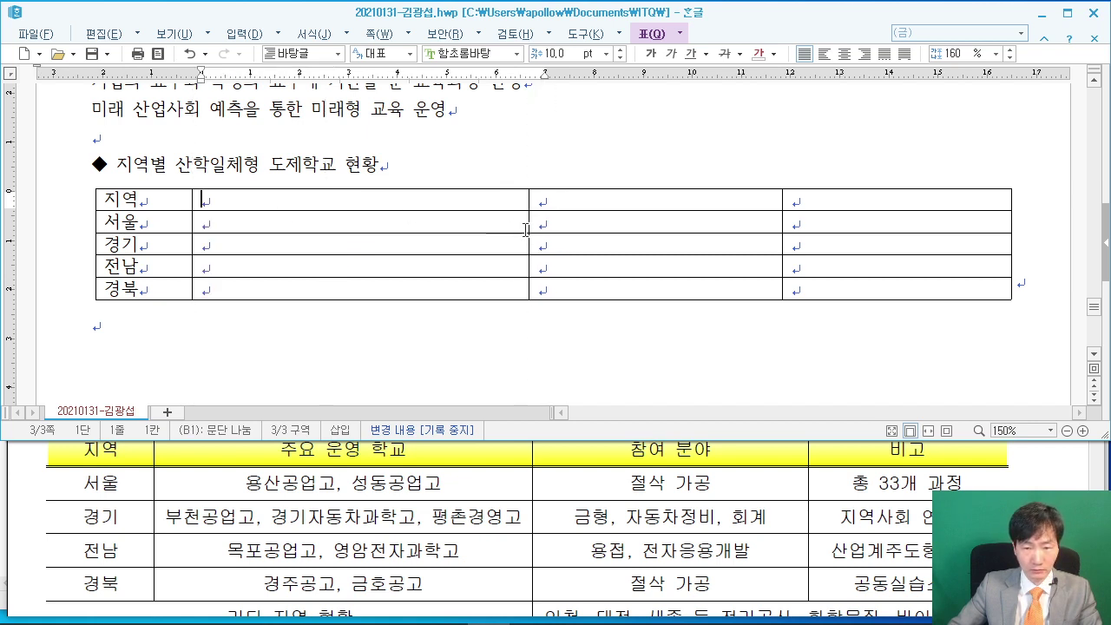
pyautogui.moveTo(785, 228); pyautogui.dragTo(803, 223)
pyautogui.click(800, 226)
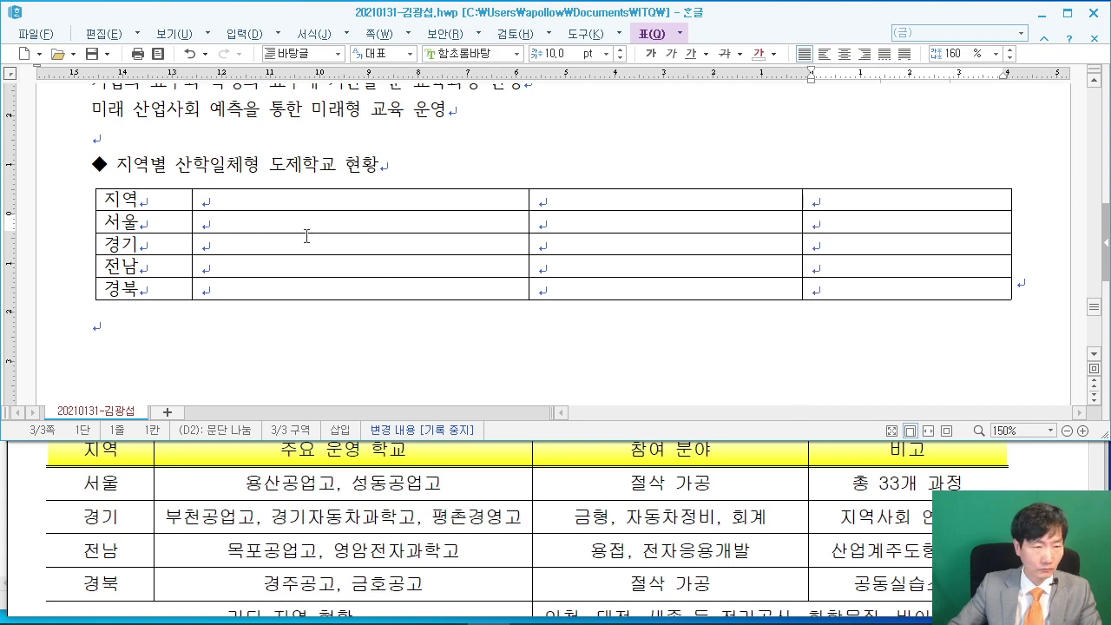
# Step: Fill the 주요 운영 학교 column with each region's school names, widening it to fit
pyautogui.click(251, 198)
pyautogui.write('주요 운영 학교')
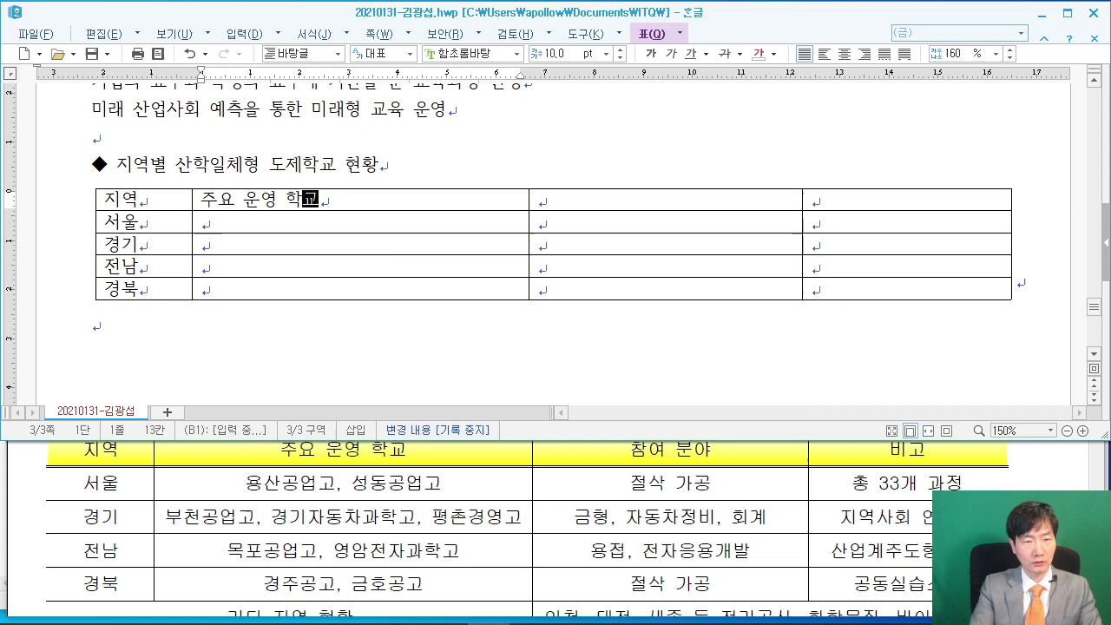
pyautogui.press('Down')
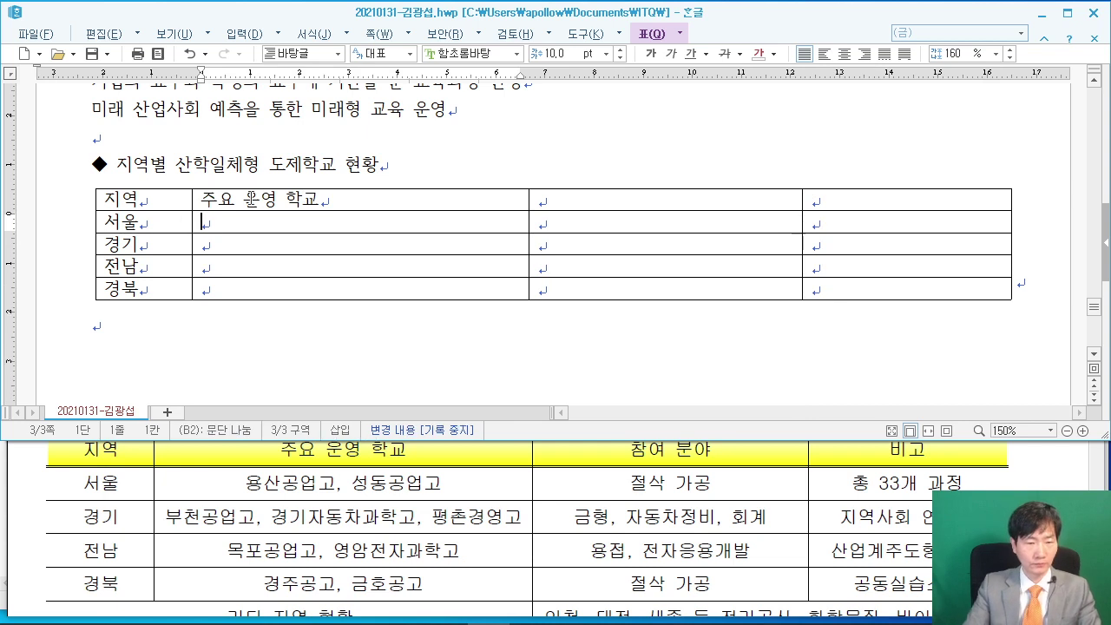
pyautogui.write('용산공업ㄱ고, ')
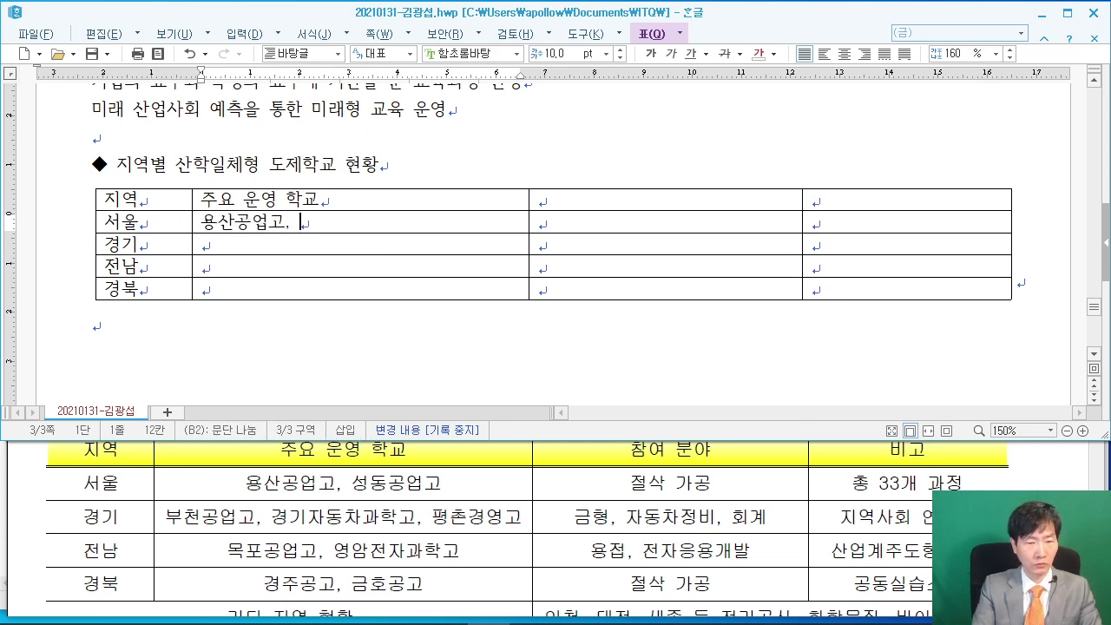
pyautogui.write('성동공업고')
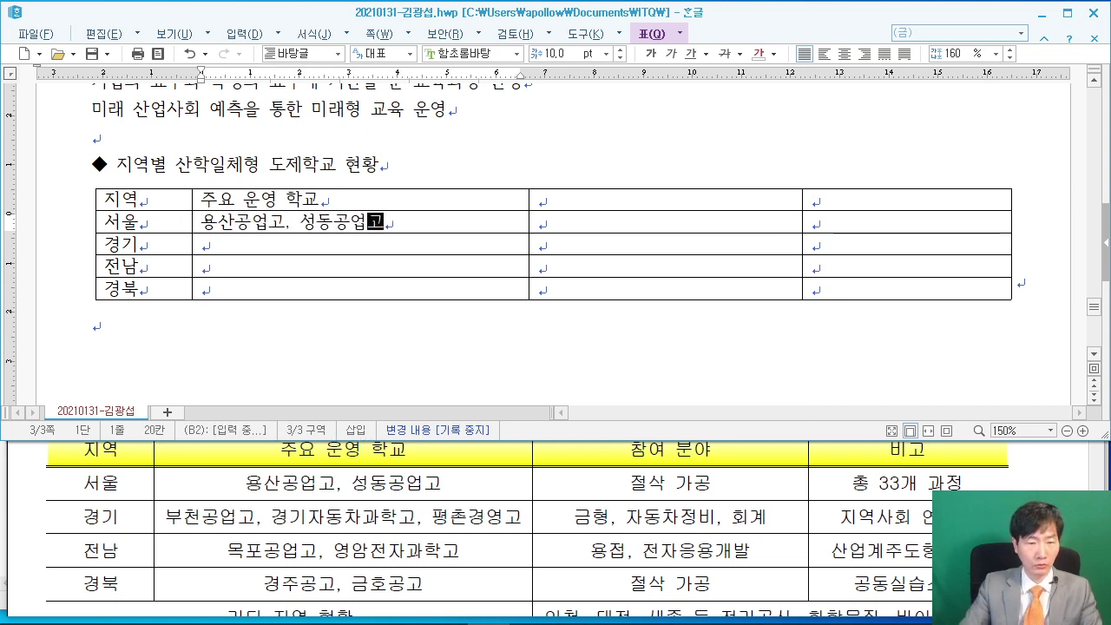
pyautogui.press('Down')
pyautogui.write('부천ㄱ공업')
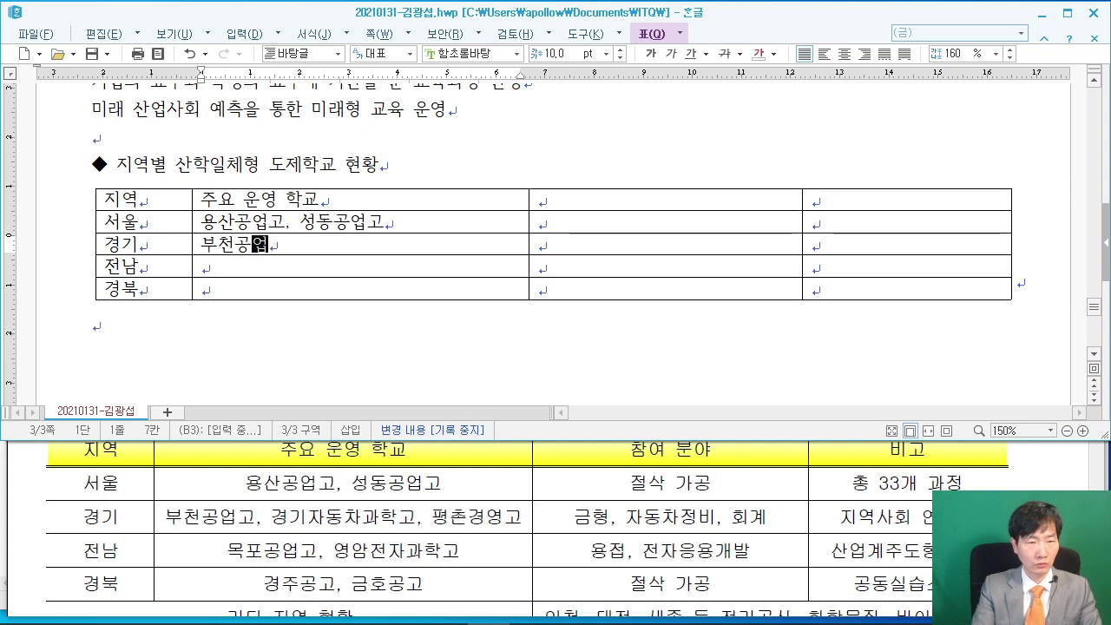
pyautogui.write('고, 경기자동차과학교')
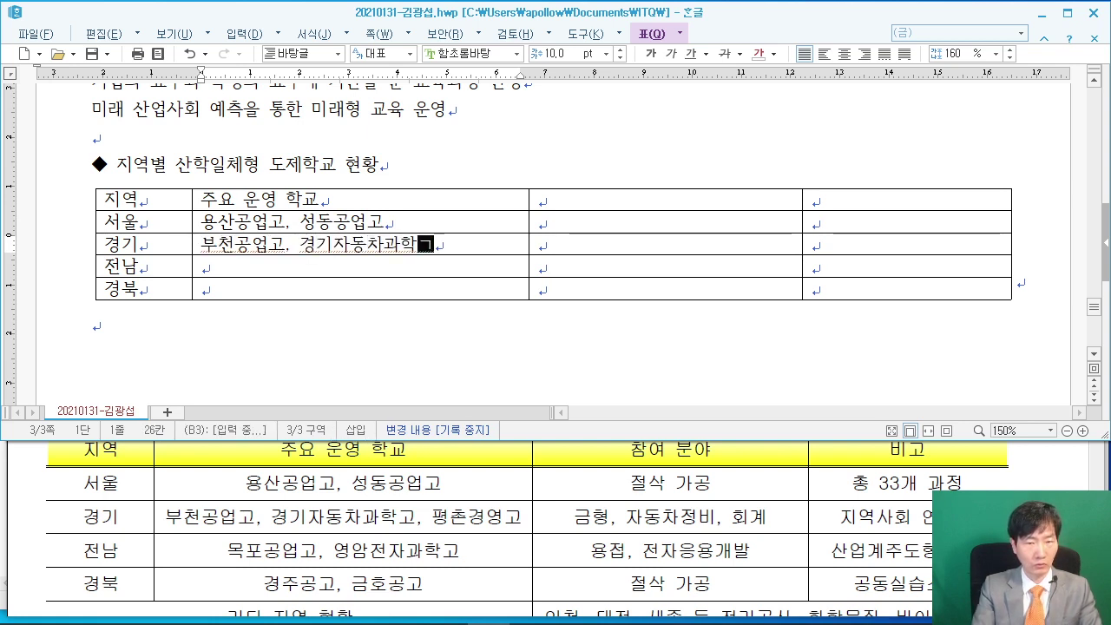
pyautogui.write(', 평촌경영고')
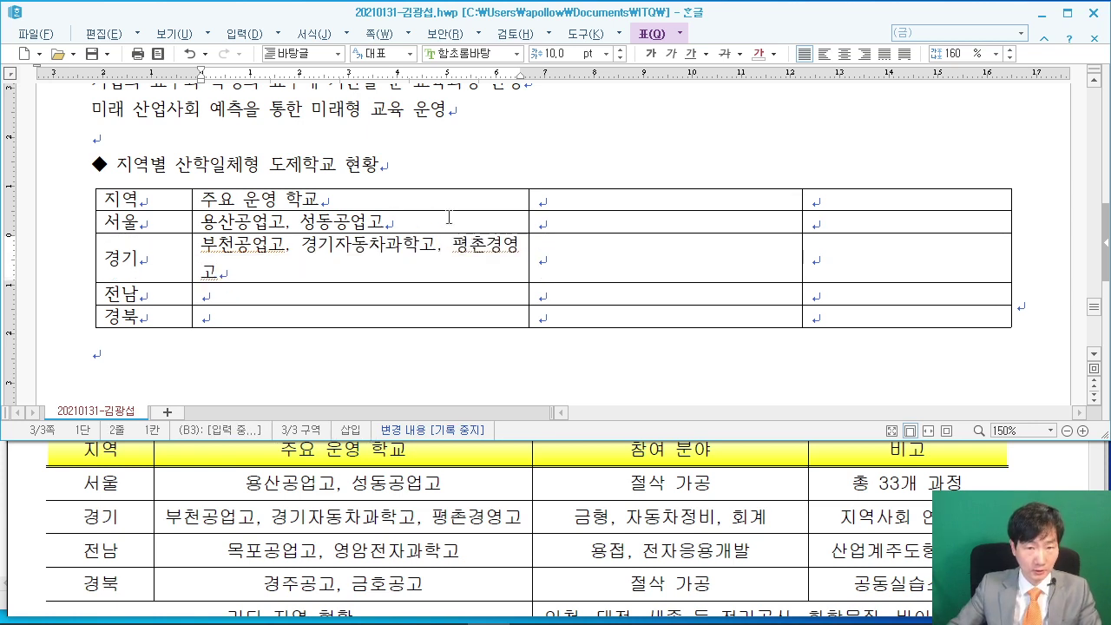
pyautogui.moveTo(529, 259); pyautogui.dragTo(544, 259)
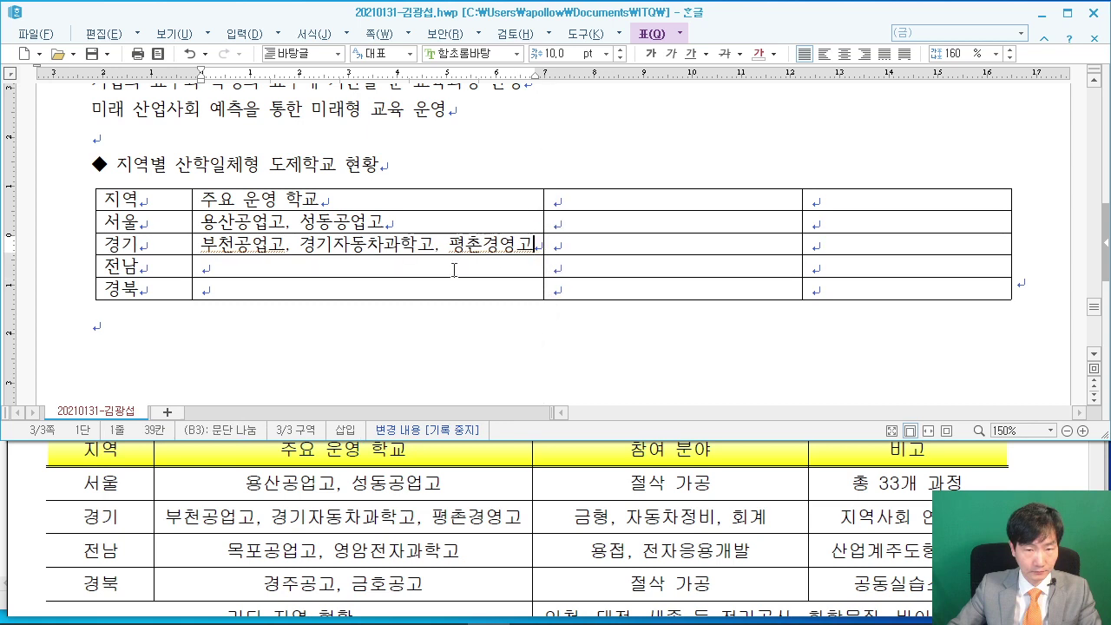
pyautogui.click(450, 271)
pyautogui.write('목ㅍ')
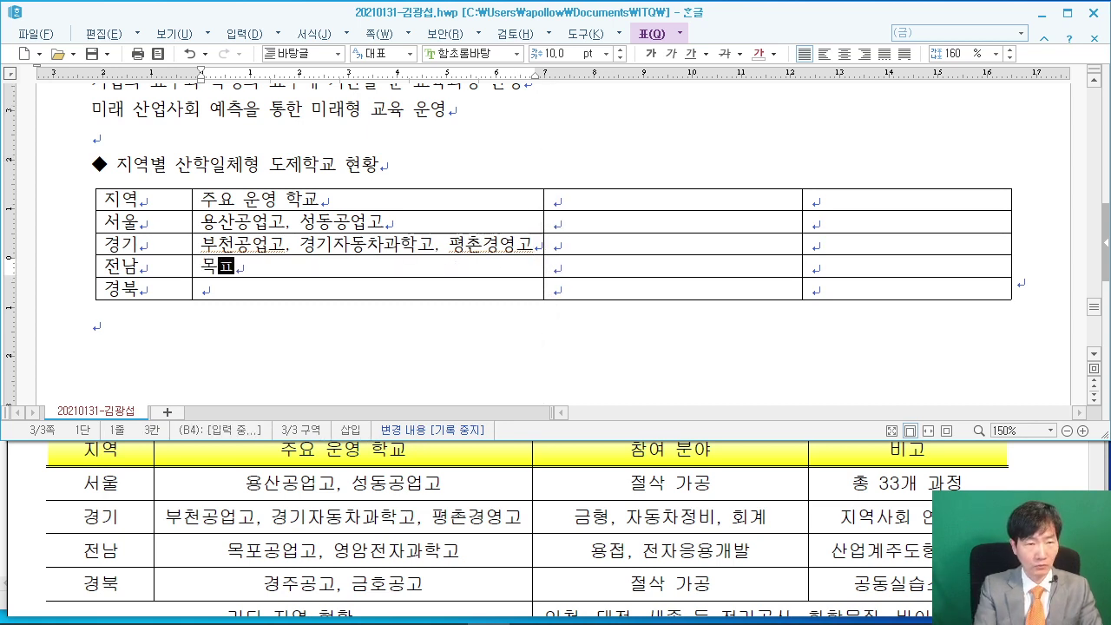
pyautogui.write('공업고, 영')
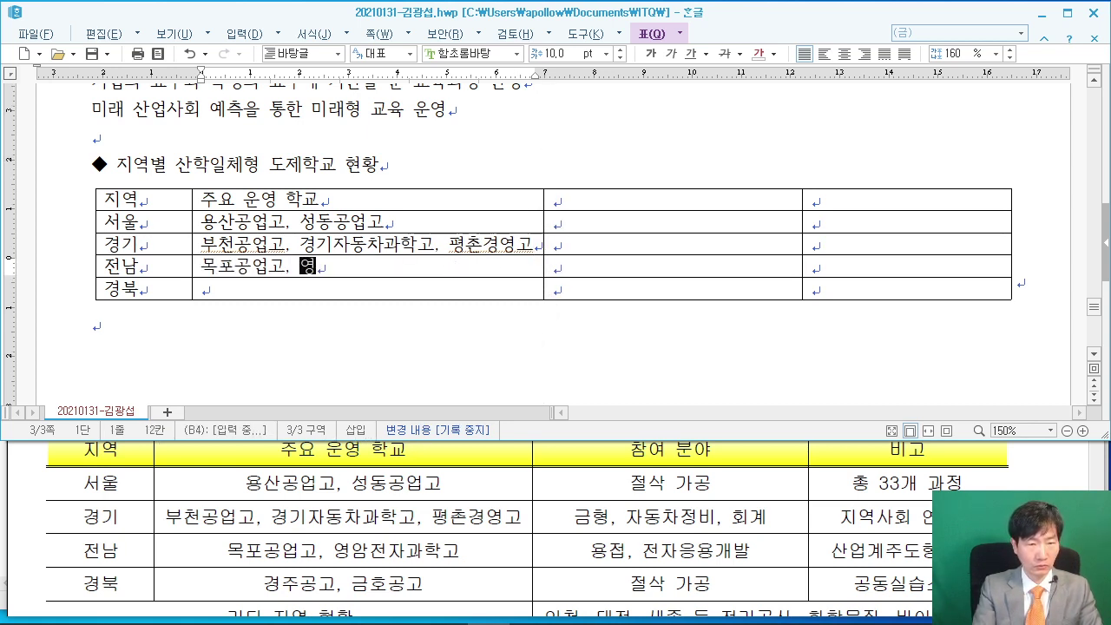
pyautogui.write('암전자과학교')
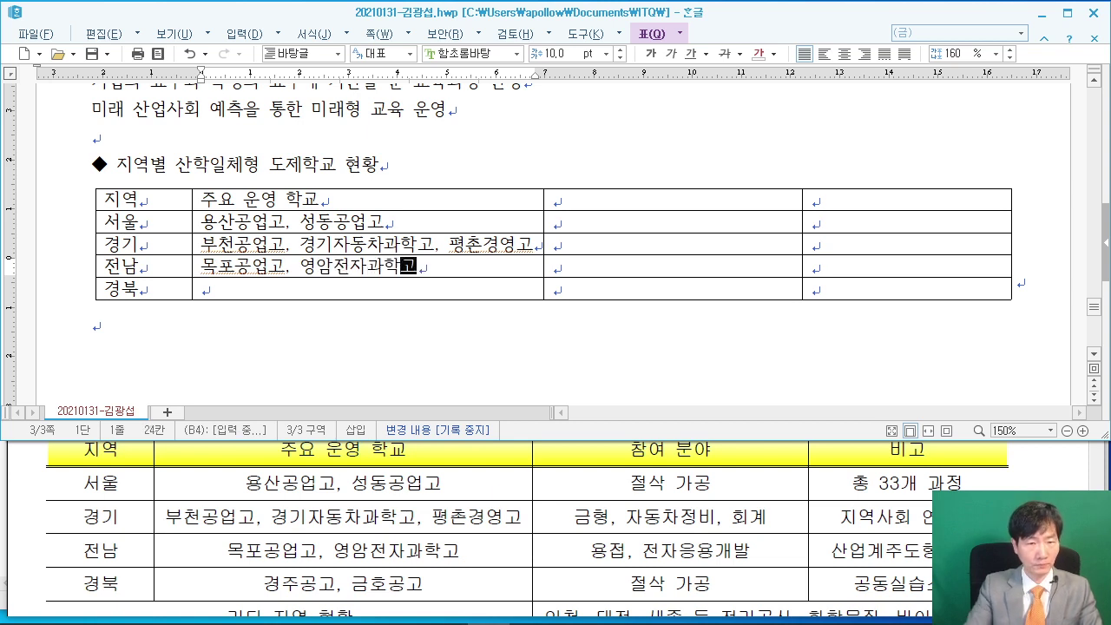
pyautogui.press('Down')
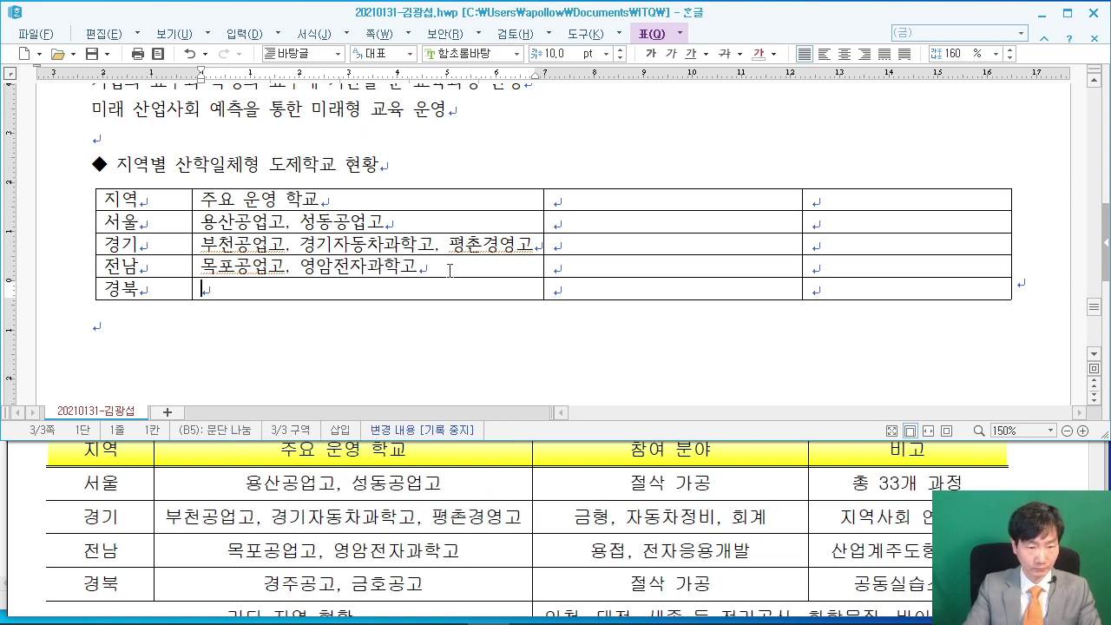
pyautogui.write('경주공고')
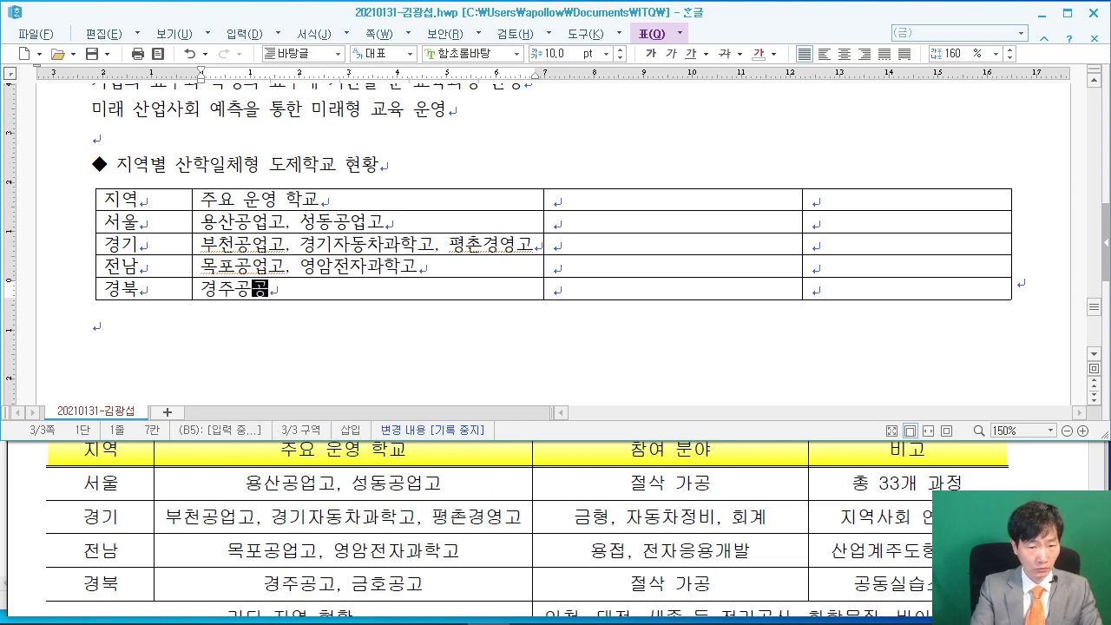
pyautogui.write(', 금호공고')
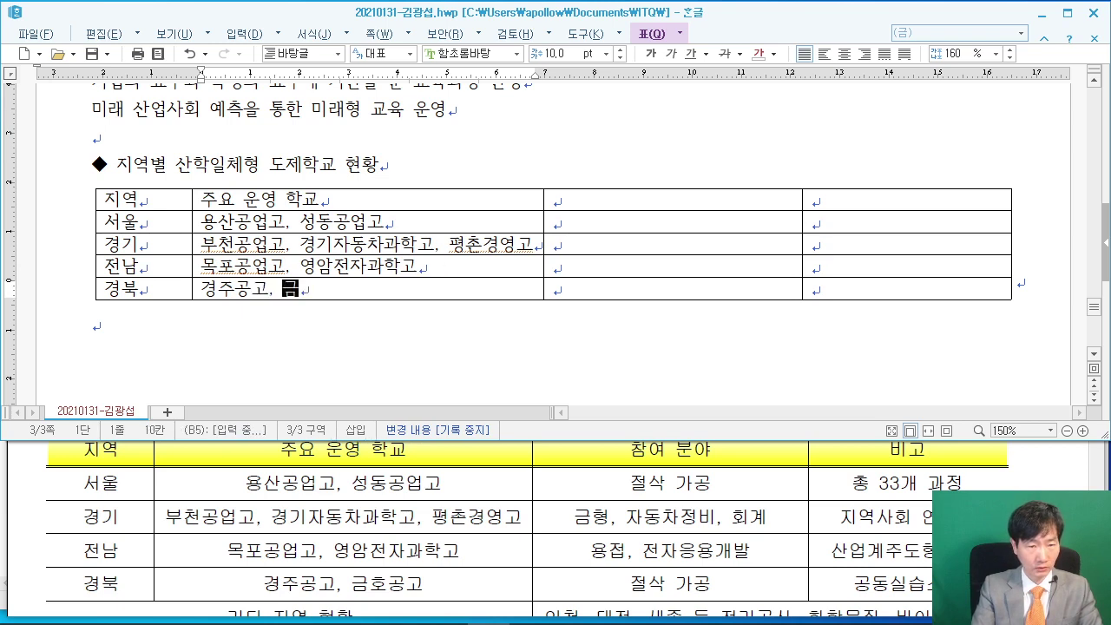
# Step: Fill 참여 분야: 절삭 가공; 금형, 자동차정비, 회계; 용접, 전자응용개발; then start 경북's entry
pyautogui.press('Right')
pyautogui.press('Up')
pyautogui.press('Up')
pyautogui.press('Up')
pyautogui.press('Up')
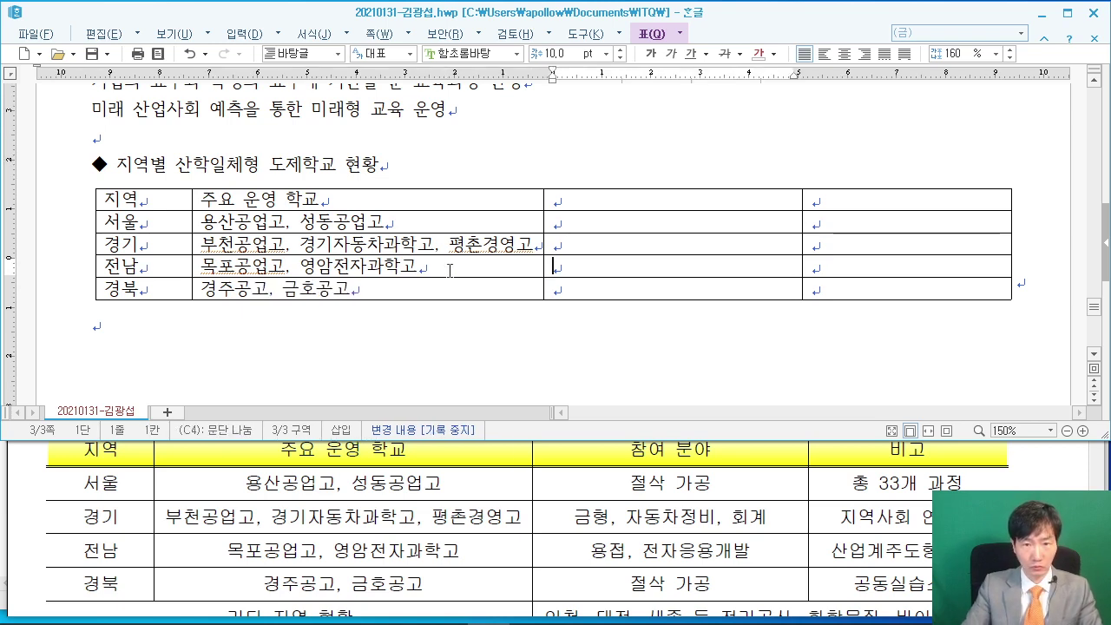
pyautogui.write('참여 분야')
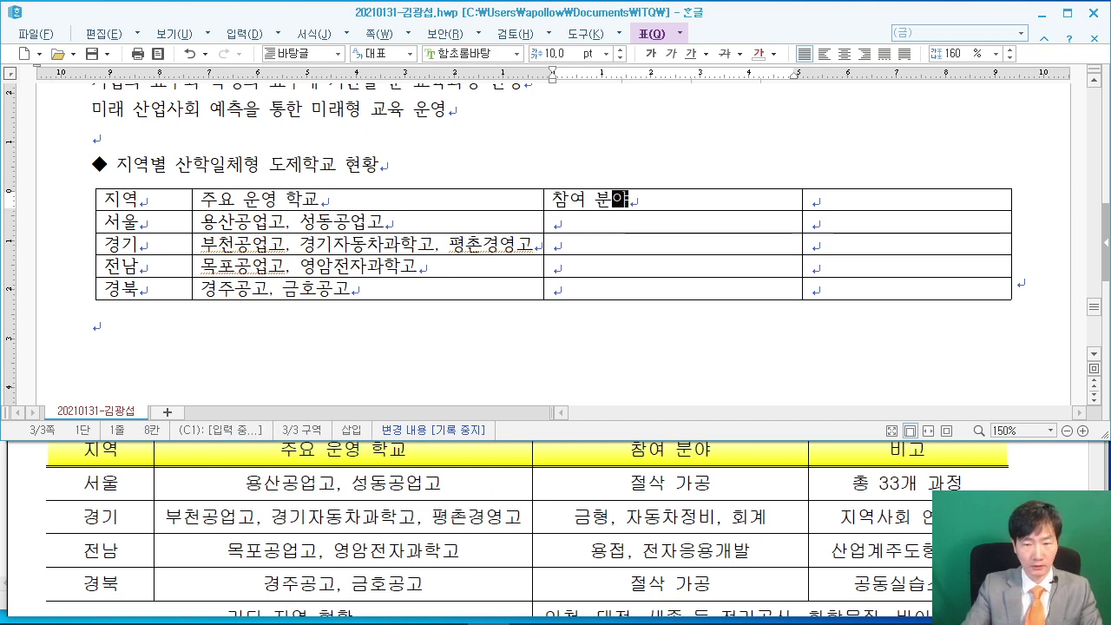
pyautogui.press('Down')
pyautogui.write('절삭 가공')
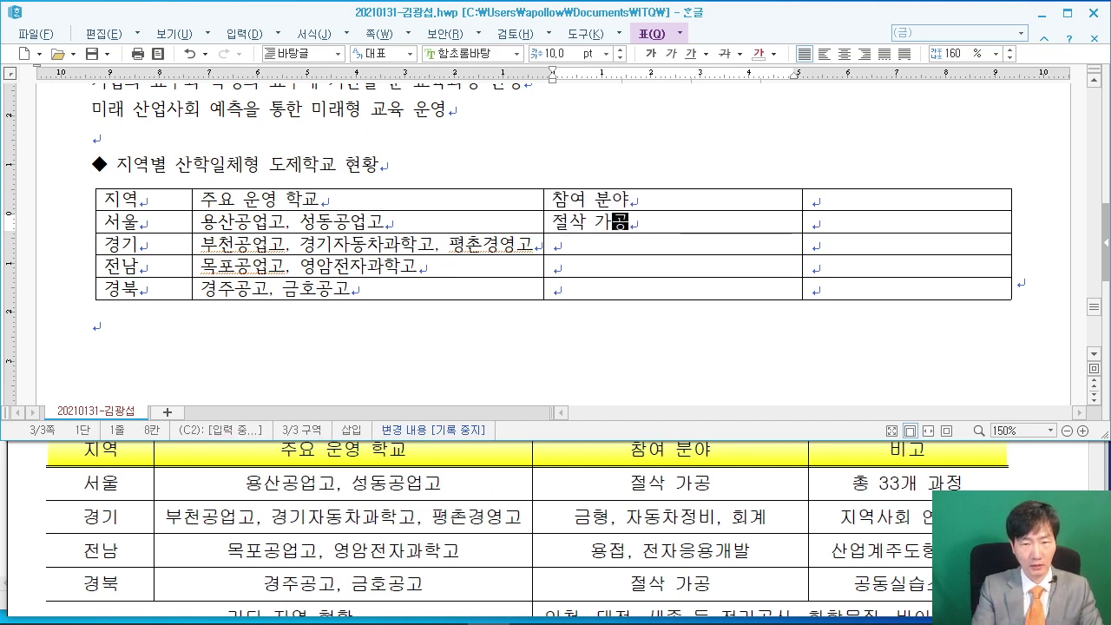
pyautogui.press('Down')
pyautogui.write('금형, 자')
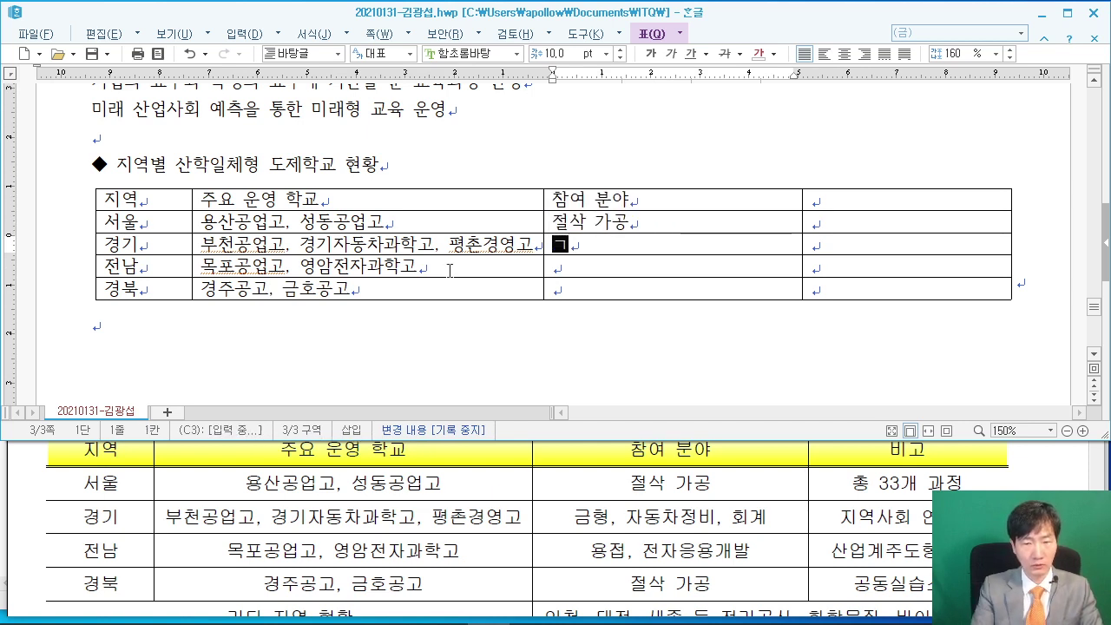
pyautogui.write('도')
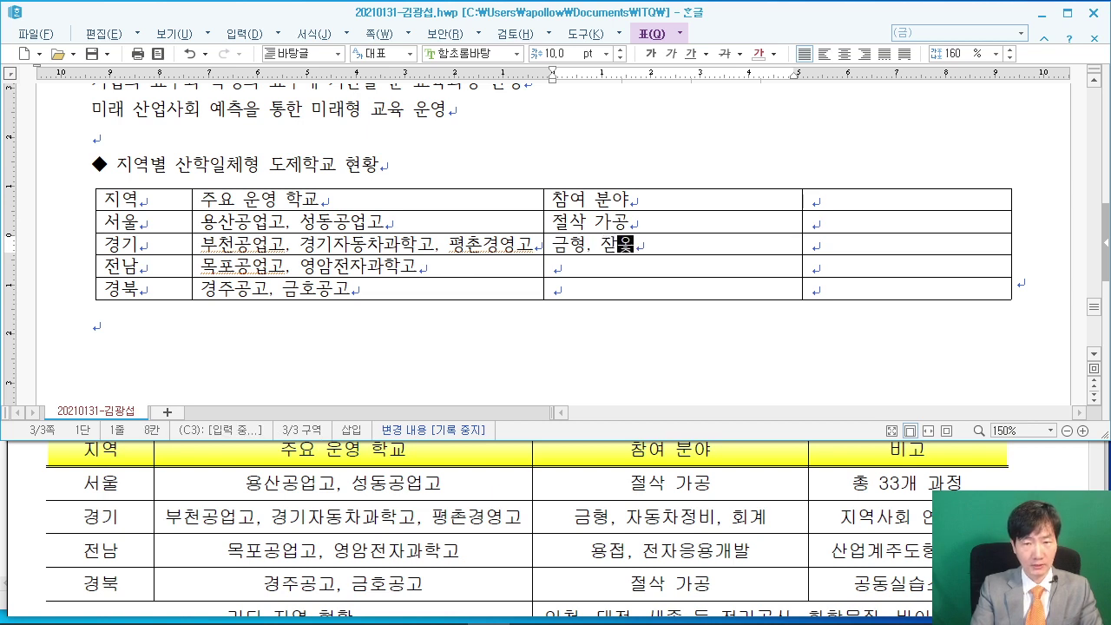
pyautogui.write('자동차')
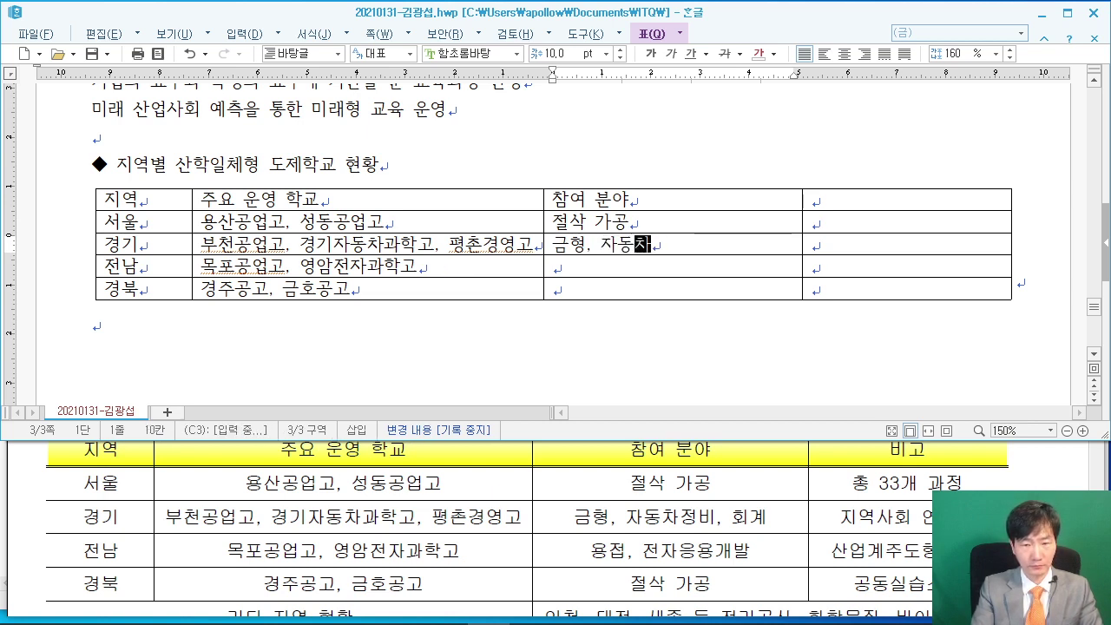
pyautogui.write('정비, 회계')
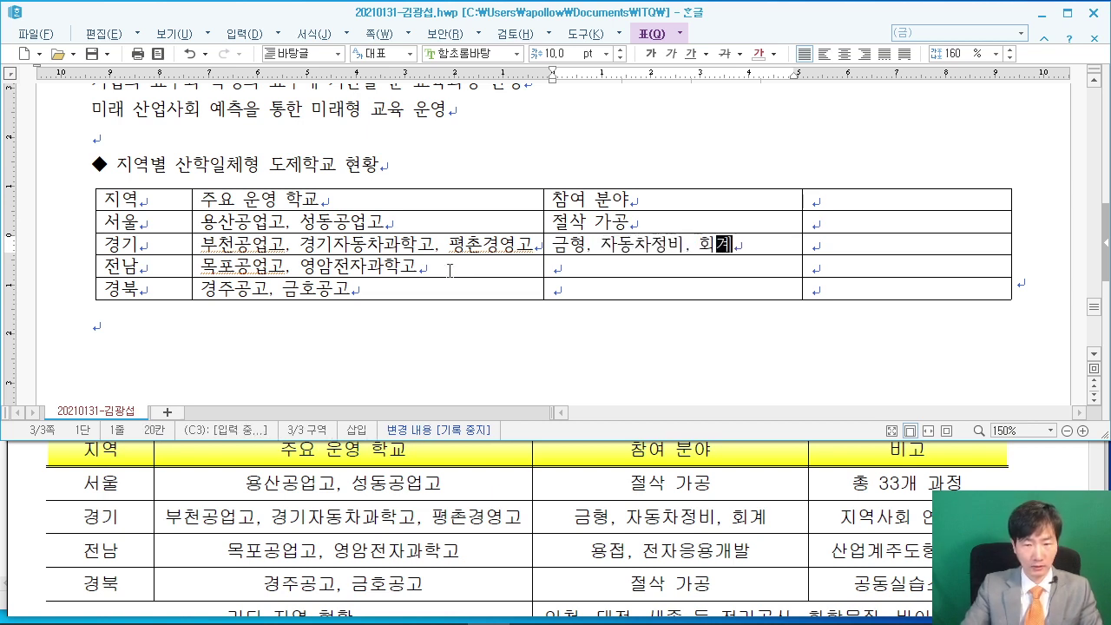
pyautogui.press('Down')
pyautogui.write('용ㅈ')
pyautogui.write('접, ')
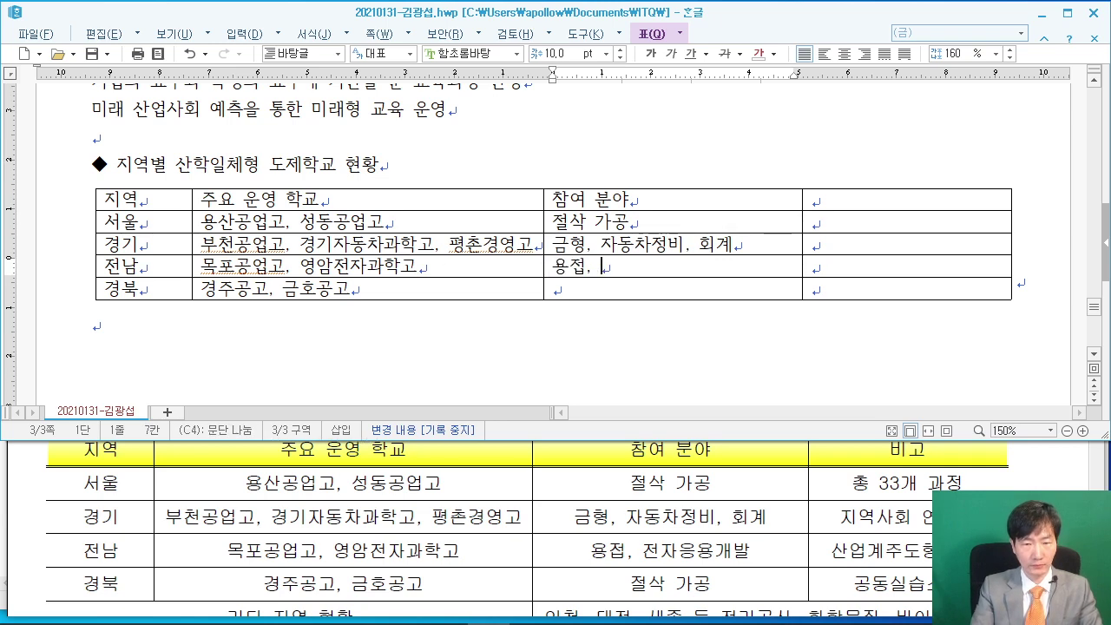
pyautogui.write('전자응용')
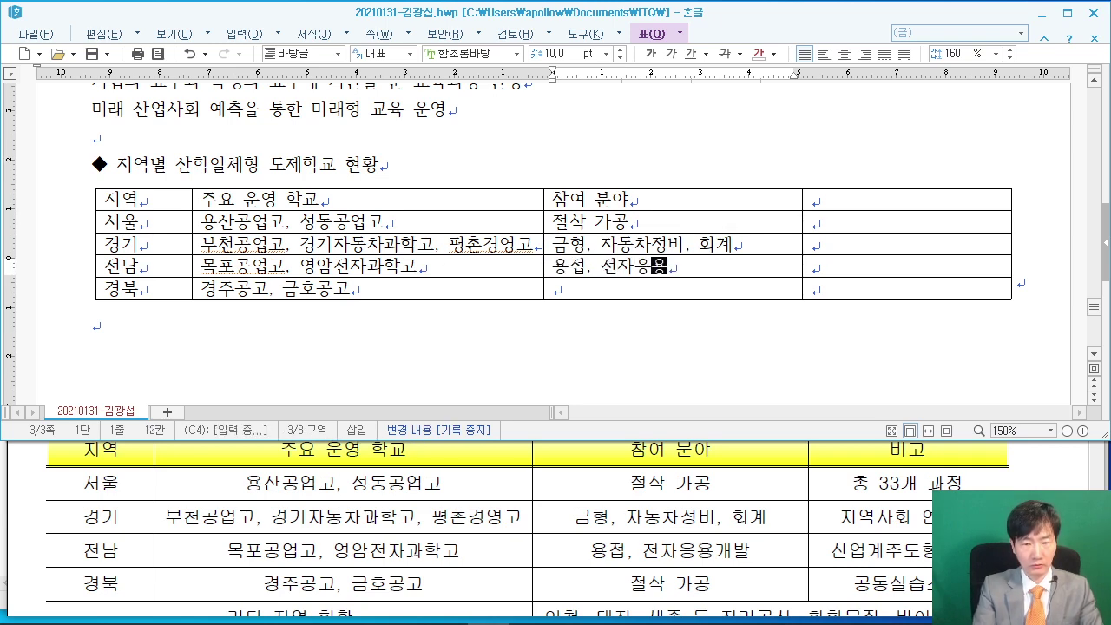
pyautogui.write('개발')
pyautogui.press('Down')
pyautogui.write('절')
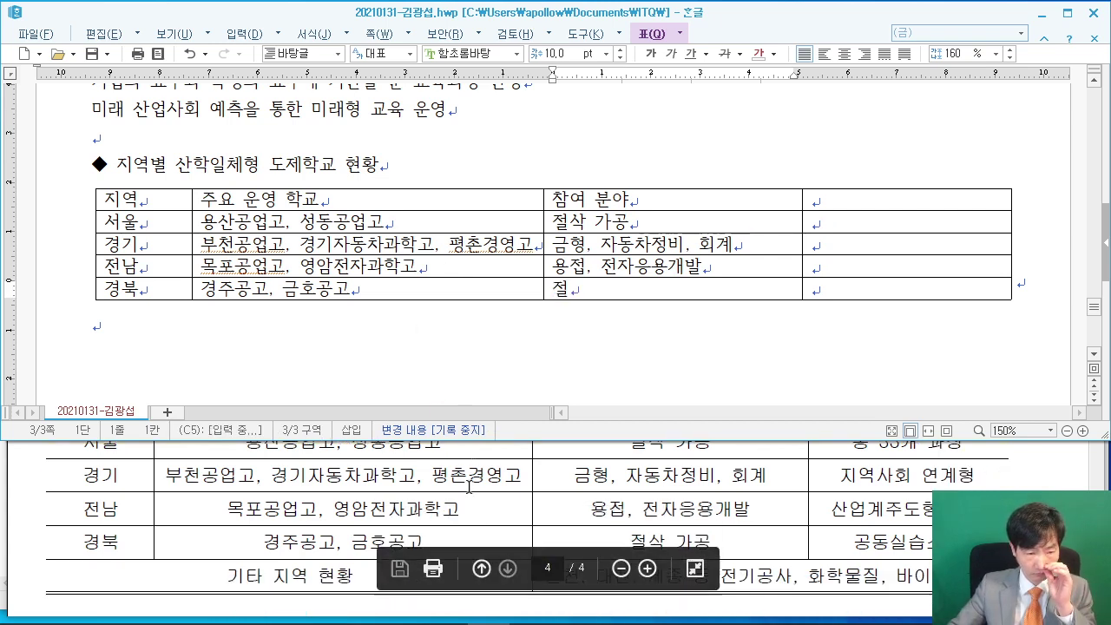
# Step: Check the reference PDF's table, then return to the Hangul document
pyautogui.scroll(-1, 468, 495)
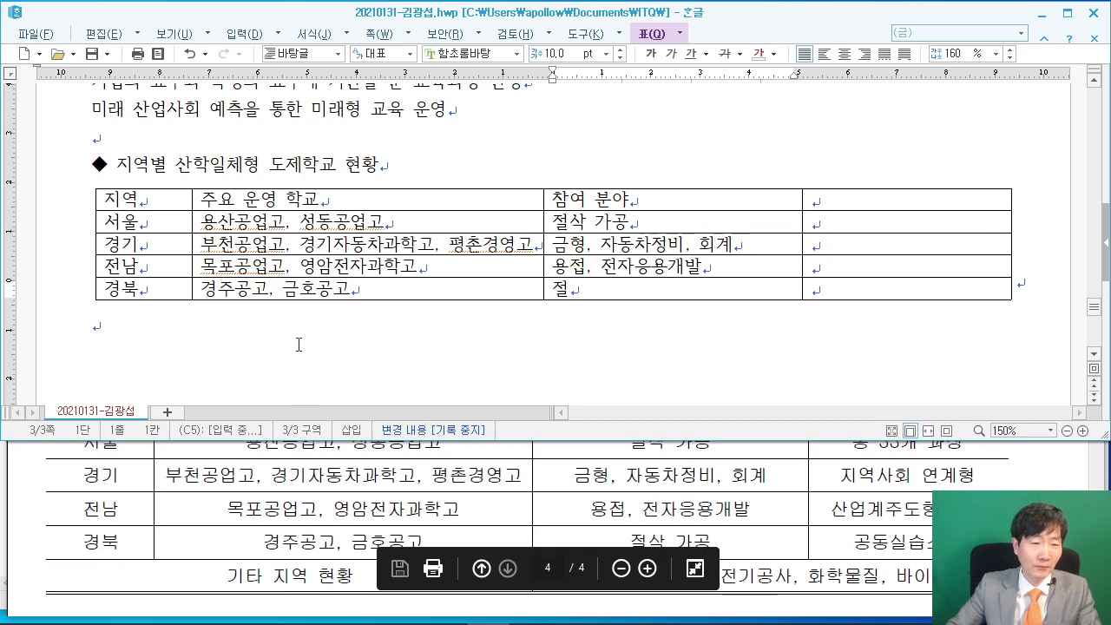
pyautogui.click(343, 512)
pyautogui.scroll(1, 342, 507)
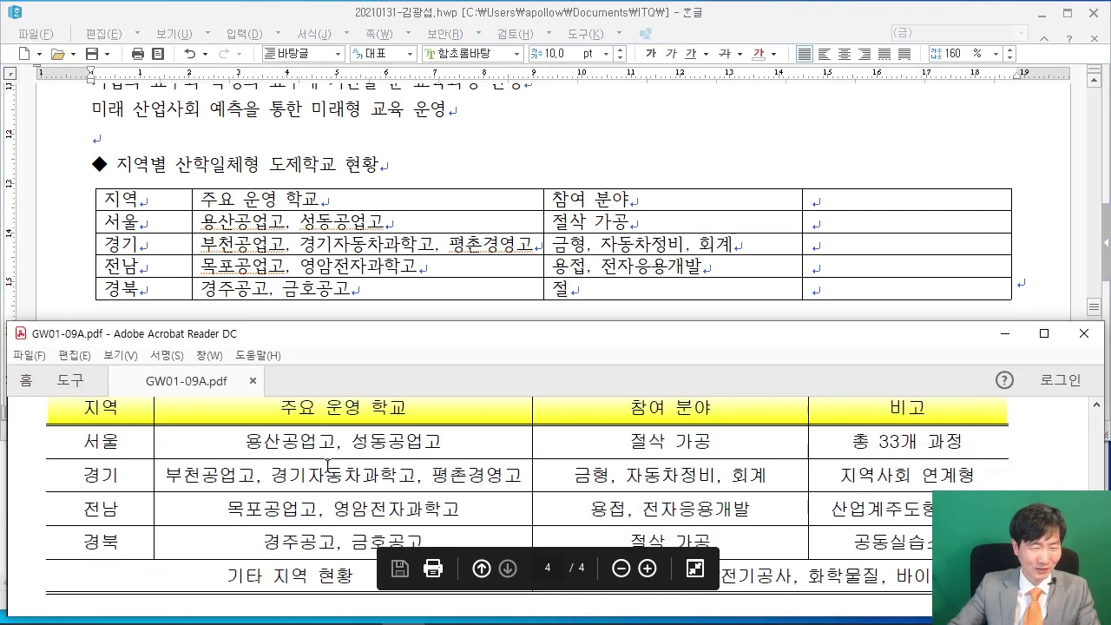
pyautogui.click(158, 307)
# Step: Split the 경북 row into 2 rows with 칸 수 unchecked via 셀 나누기
pyautogui.moveTo(154, 285); pyautogui.dragTo(907, 288)
pyautogui.rightClick(410, 289)
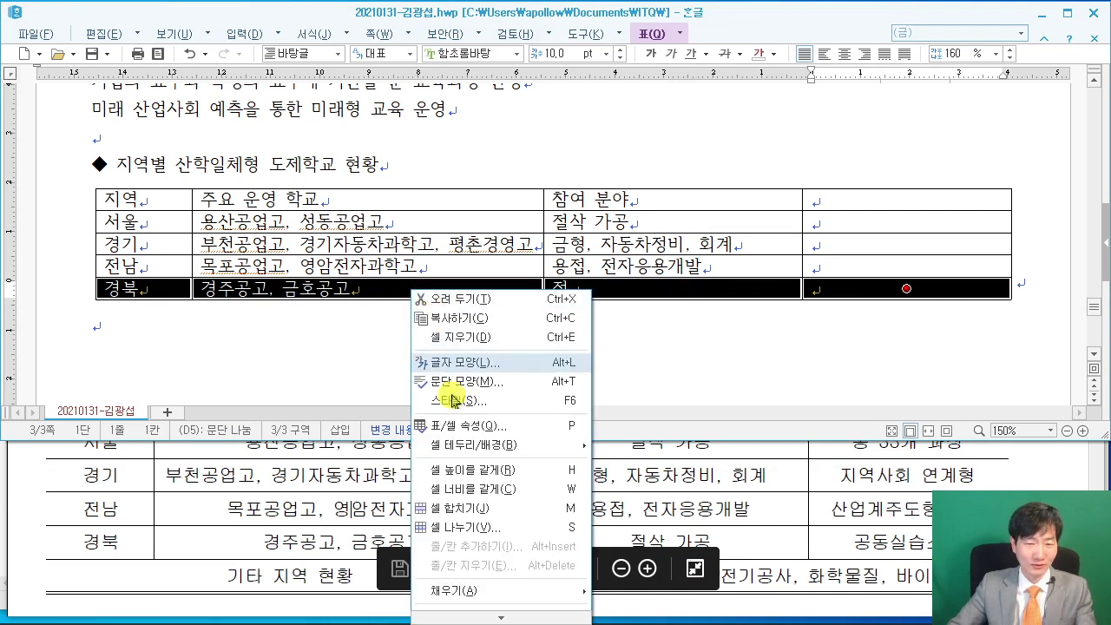
pyautogui.click(501, 527)
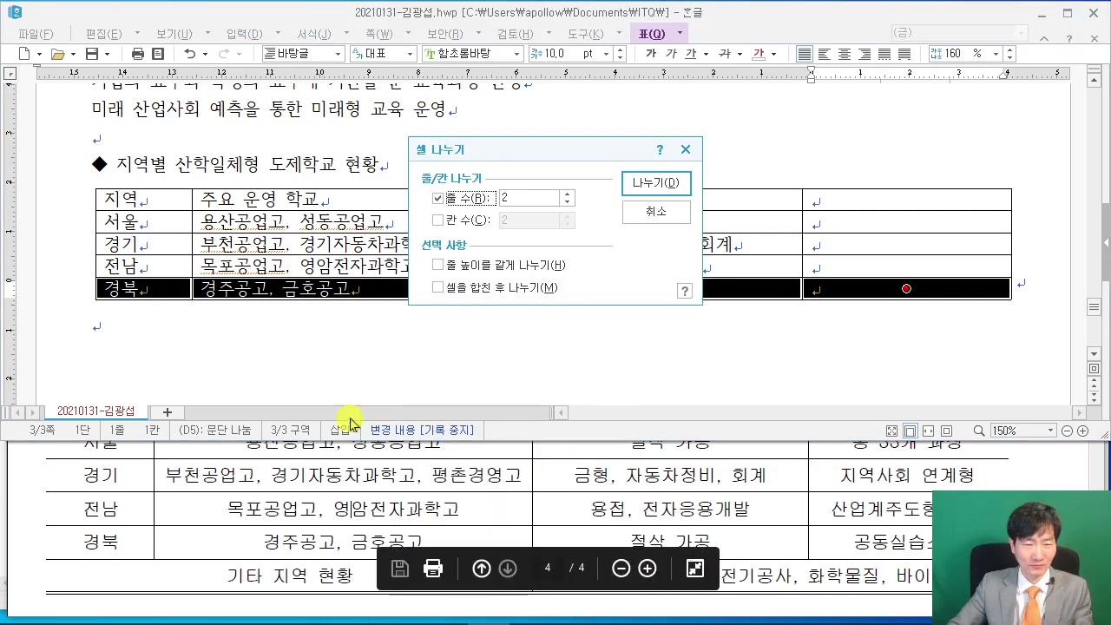
pyautogui.click(438, 220)
pyautogui.click(437, 198)
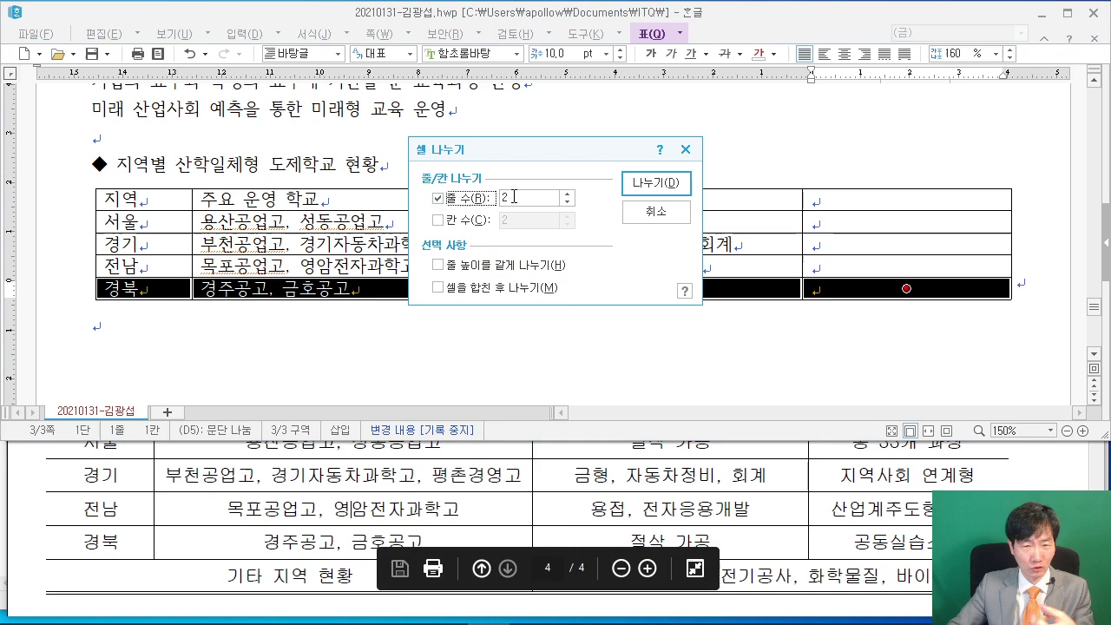
pyautogui.click(633, 183)
pyautogui.click(355, 359)
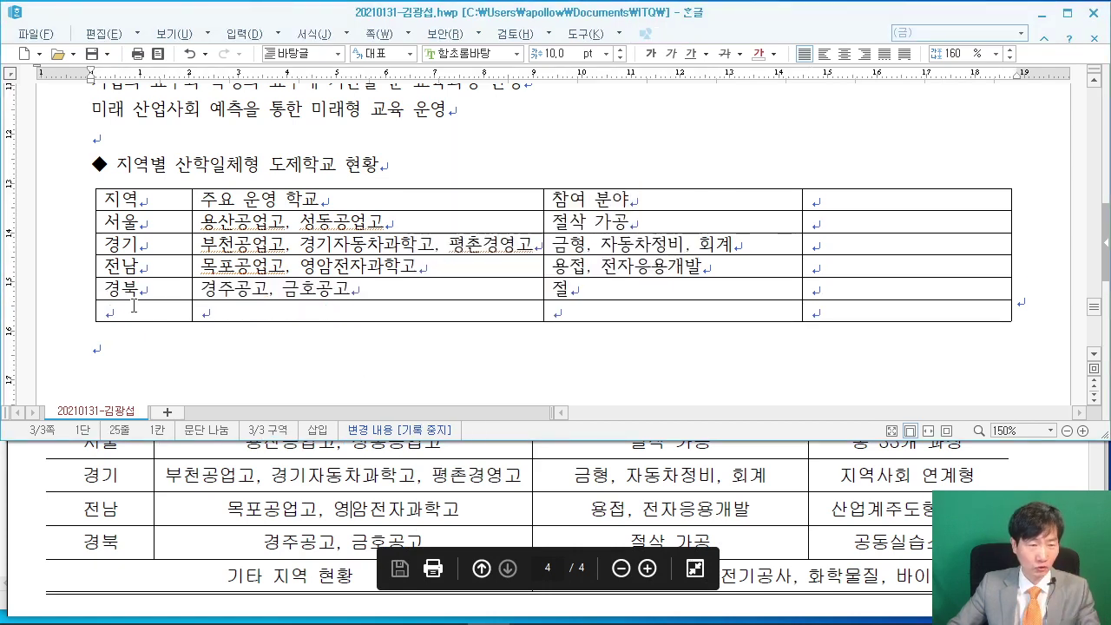
pyautogui.click(134, 306)
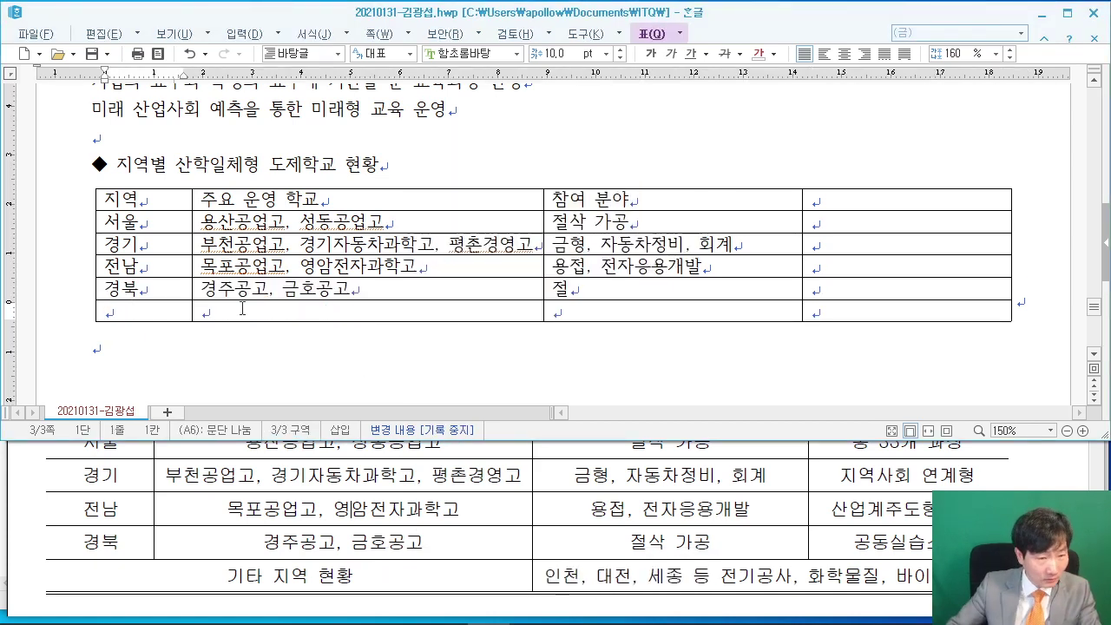
# Step: Check the reference PDF for the bottom row's contents
pyautogui.click(308, 483)
pyautogui.scroll(2, 308, 485)
pyautogui.scroll(-3, 308, 486)
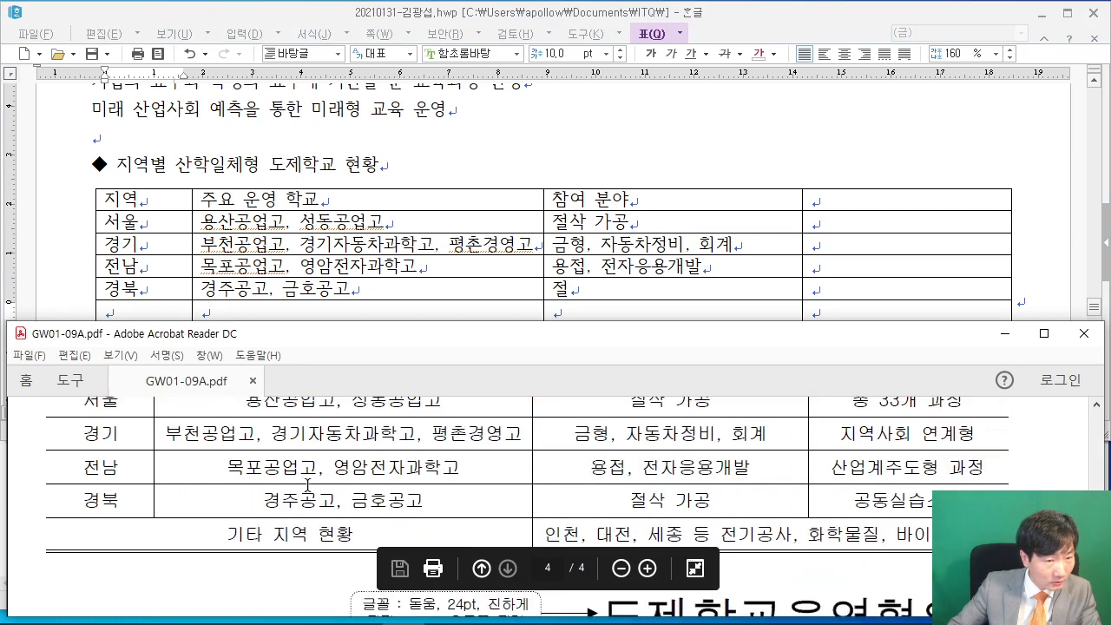
# Step: Merge the bottom row's first two cells with '기타 지역 현황', and complete 경북's field as '절삭 가공'
pyautogui.click(175, 312)
pyautogui.moveTo(175, 311); pyautogui.dragTo(371, 317)
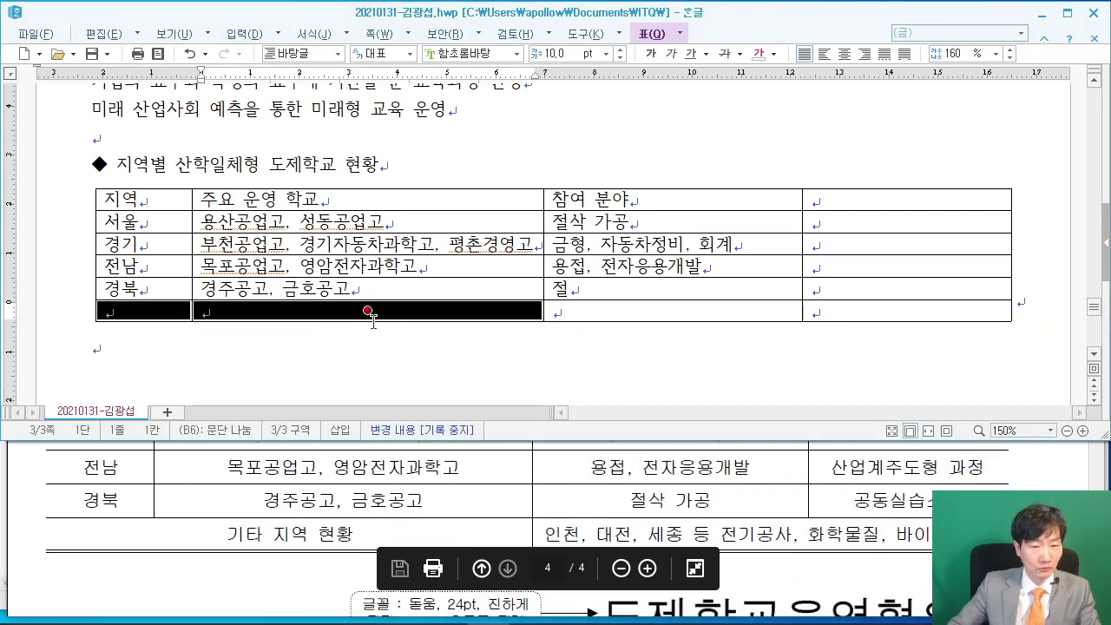
pyautogui.rightClick(435, 314)
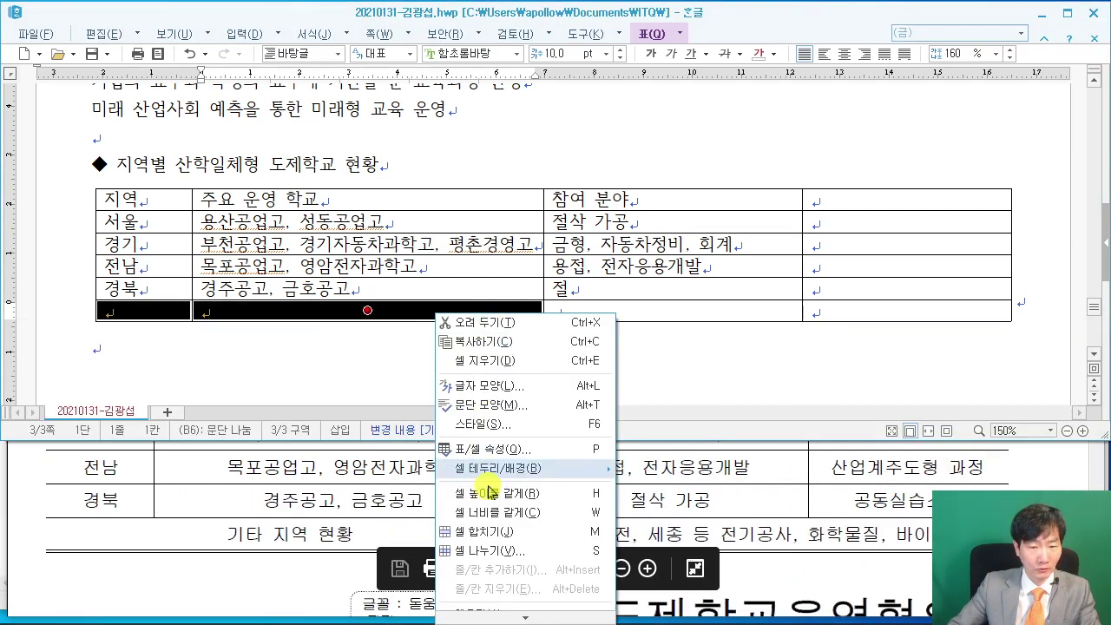
pyautogui.click(510, 530)
pyautogui.write('기')
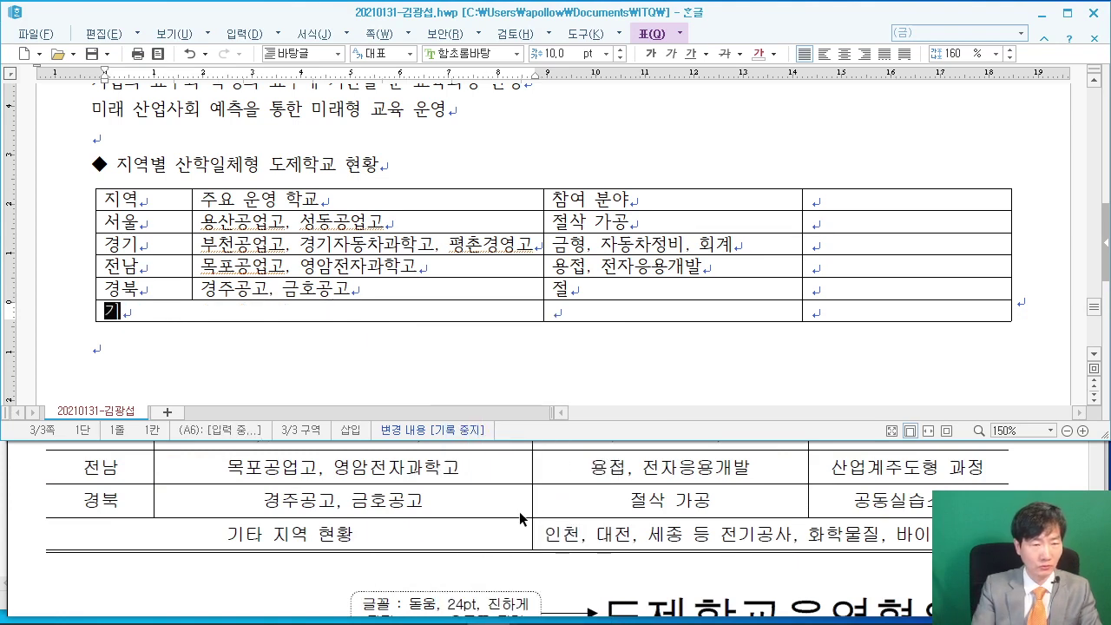
pyautogui.write('타 지역 현호')
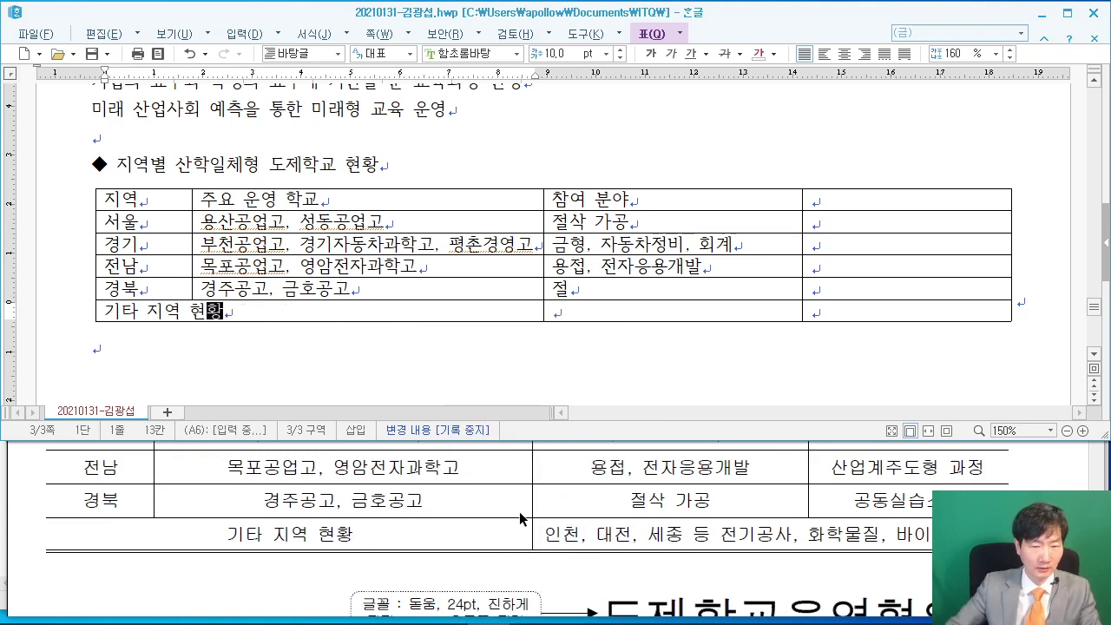
pyautogui.click(613, 290)
pyautogui.write('절')
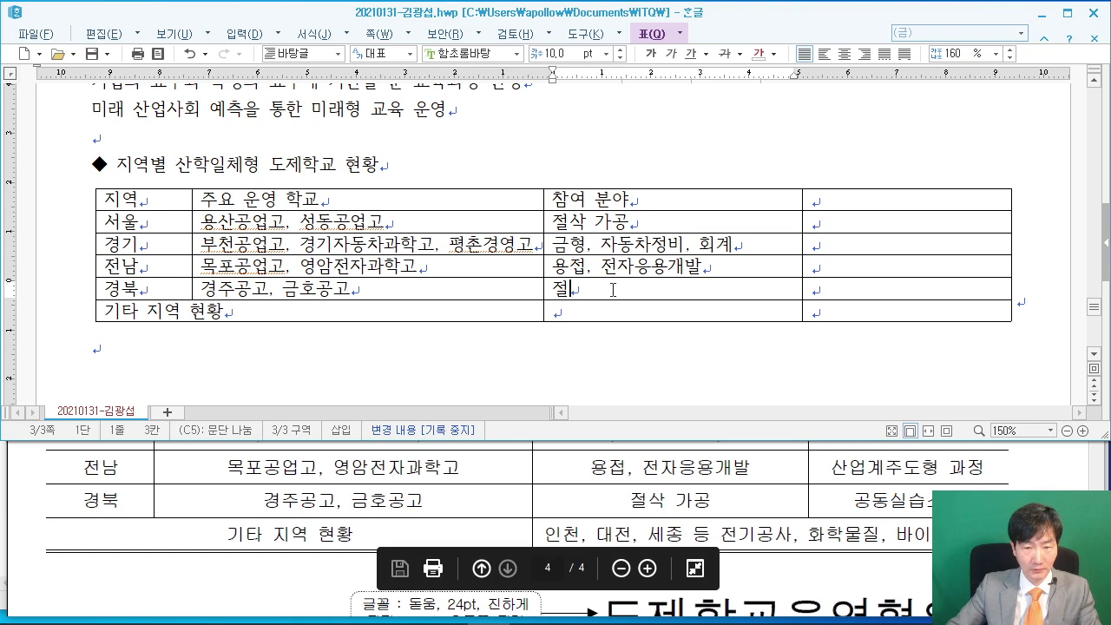
pyautogui.write('삭 가공')
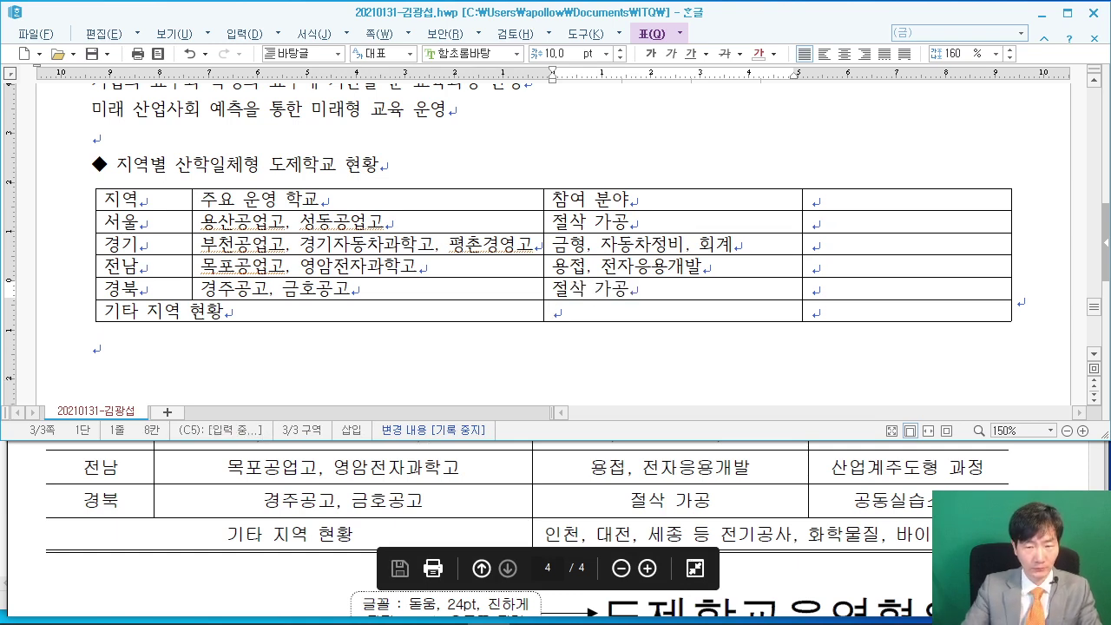
# Step: Merge the bottom row's last two cells with '인천, 대전, 세종 등 전기공사, 화학물질, 바이오 분야'
pyautogui.moveTo(691, 310); pyautogui.dragTo(856, 314)
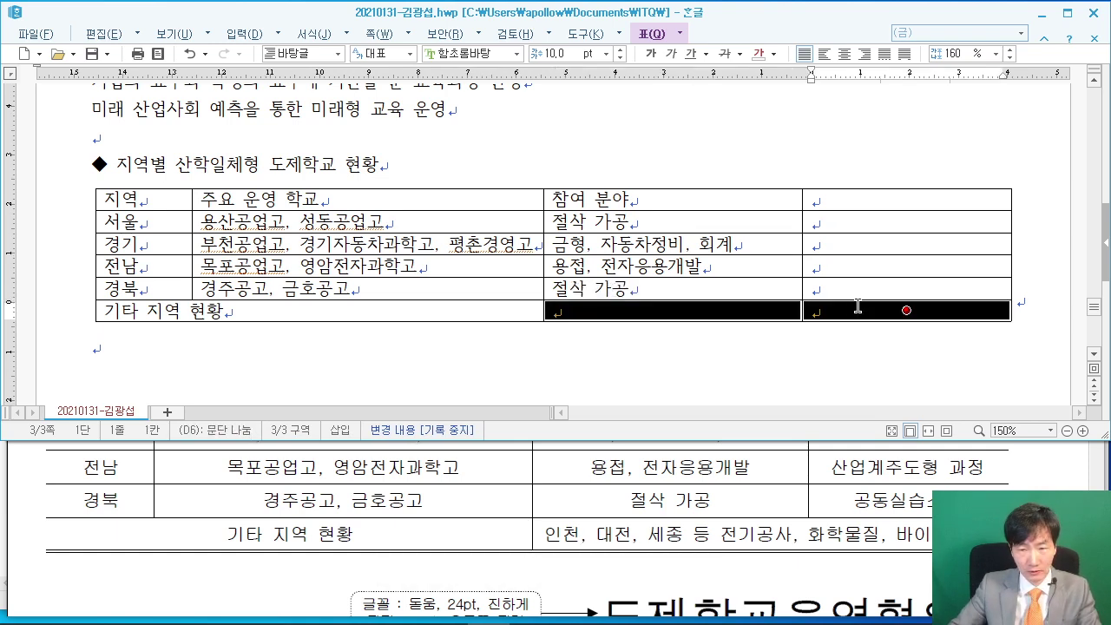
pyautogui.rightClick(848, 310)
pyautogui.click(890, 525)
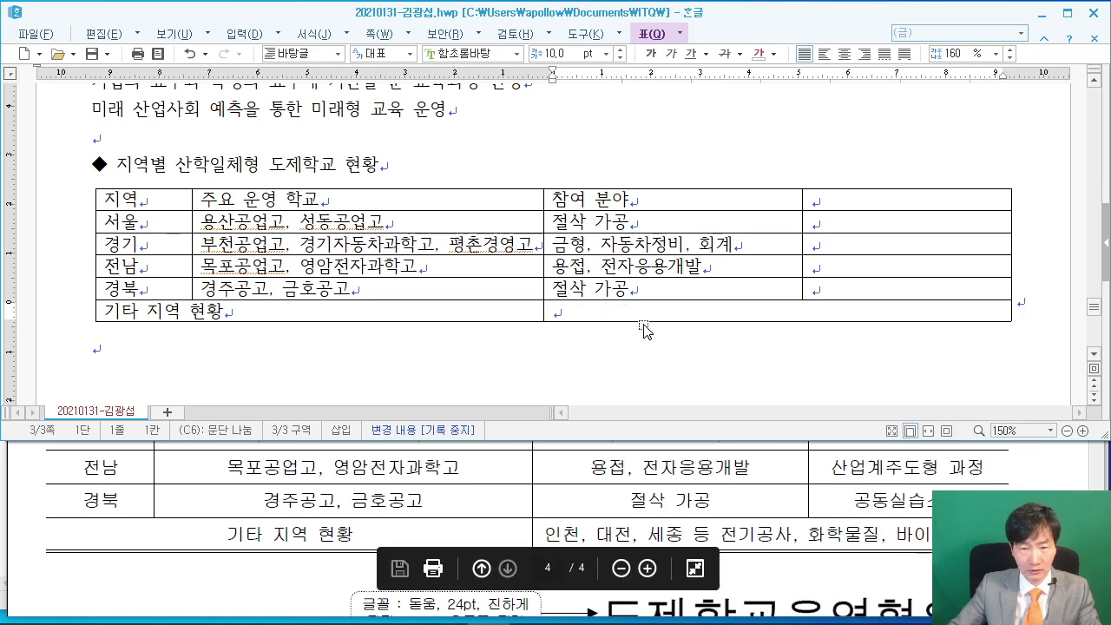
pyautogui.write('인천,')
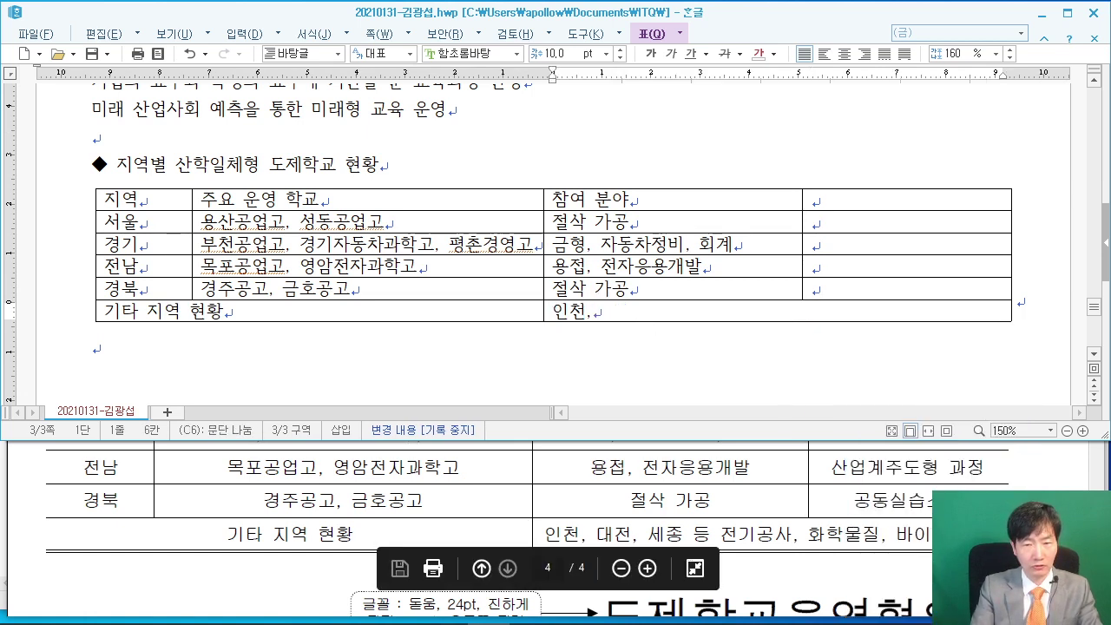
pyautogui.write(' 대전, 셎종 등 전기공사')
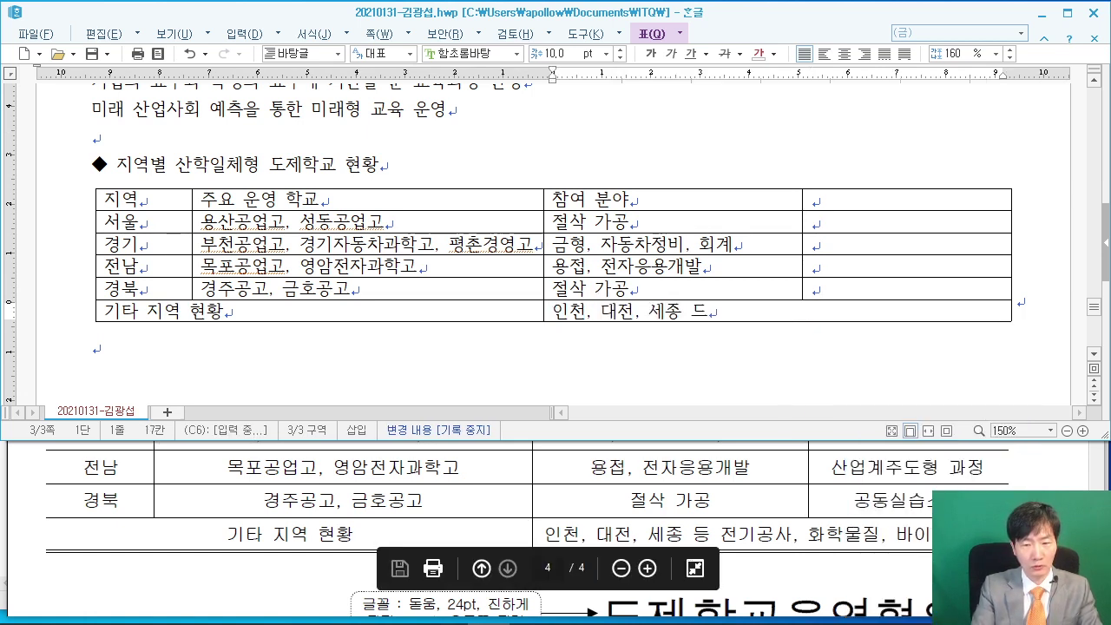
pyautogui.write(', ')
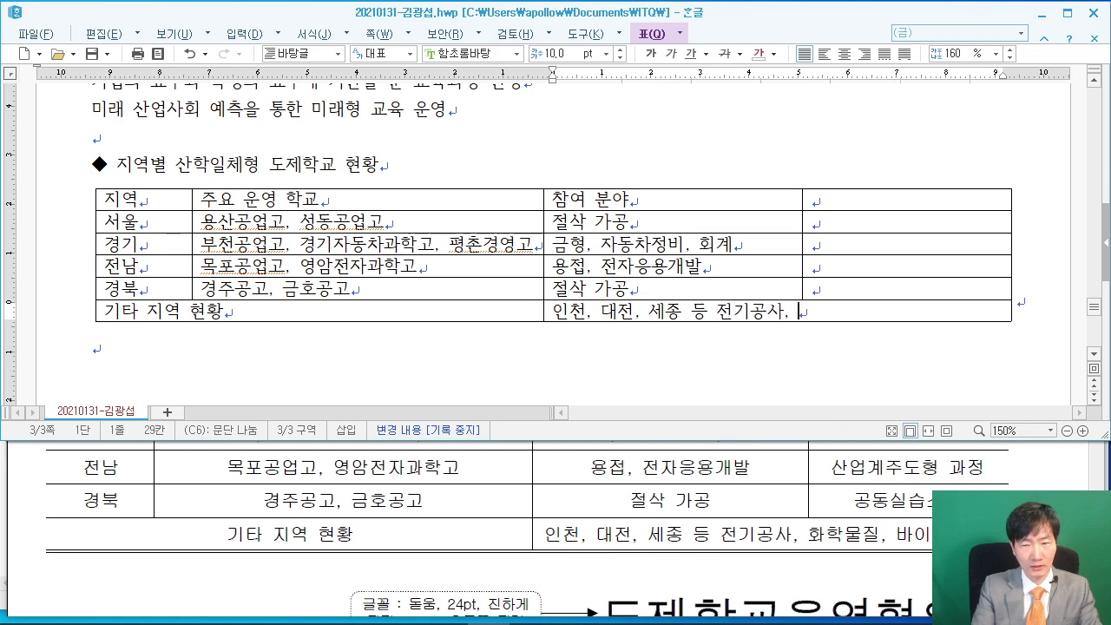
pyautogui.write('화학물질, 바이오 분야')
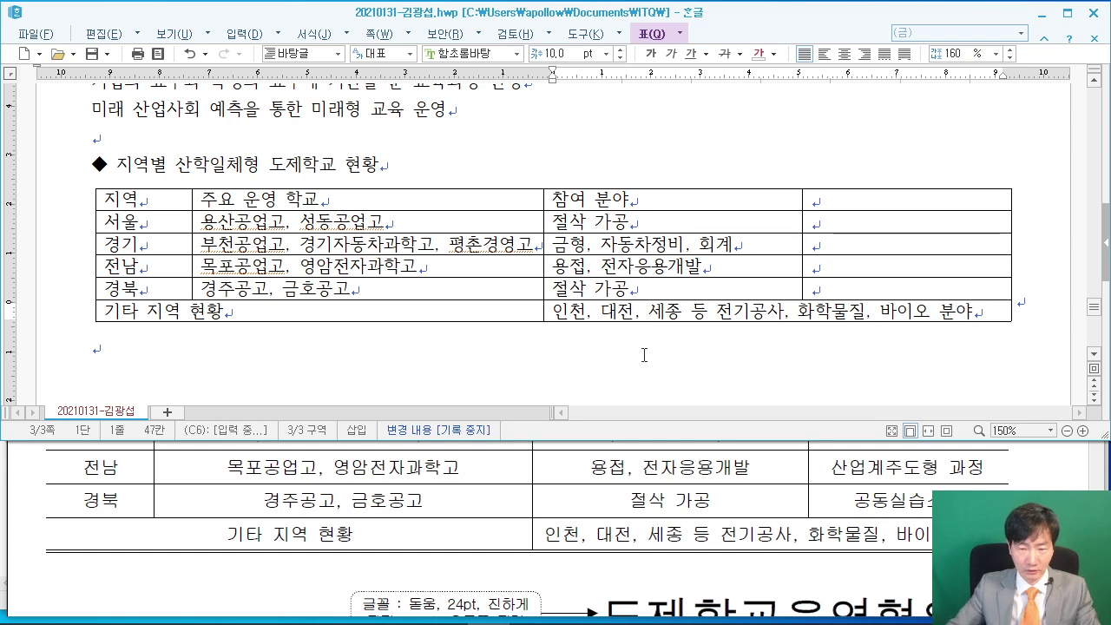
pyautogui.scroll(3, 728, 474)
# Step: Enter 비고 and the remarks 총 33개 과정, 지역사회 연계형, 산업계주도형 과정, 공동실습소형
pyautogui.click(882, 200)
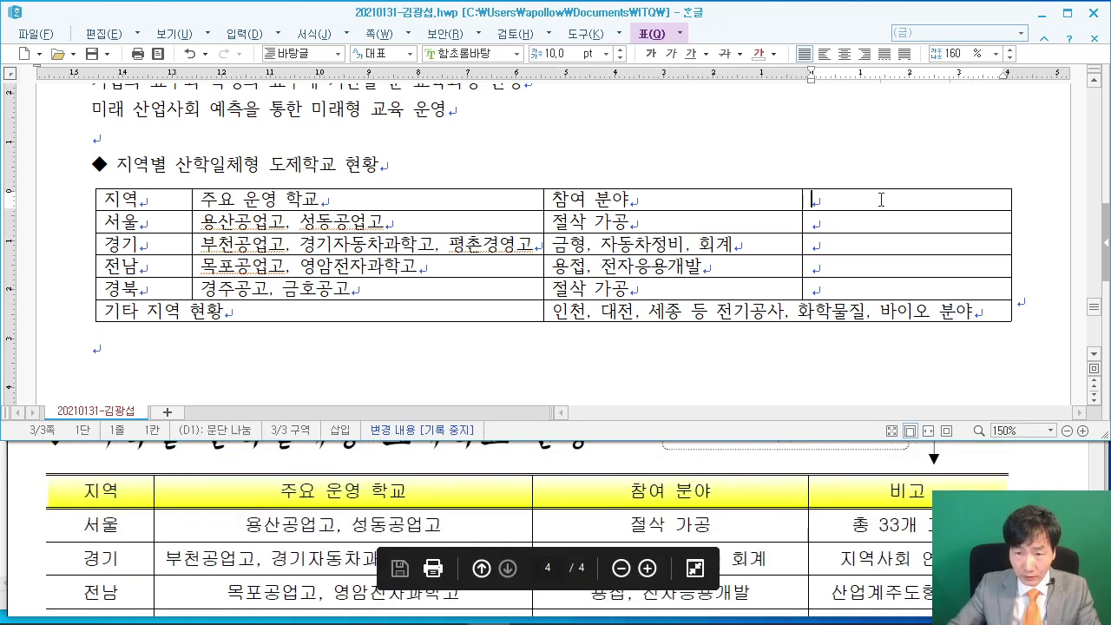
pyautogui.write('비고')
pyautogui.press('Down')
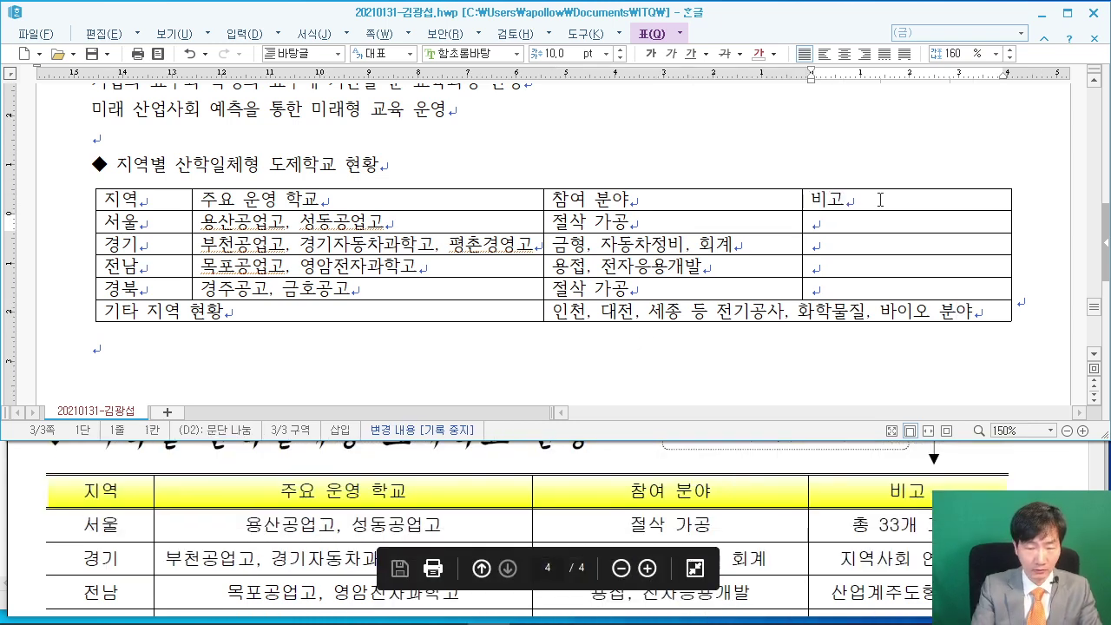
pyautogui.write('총 33개 ')
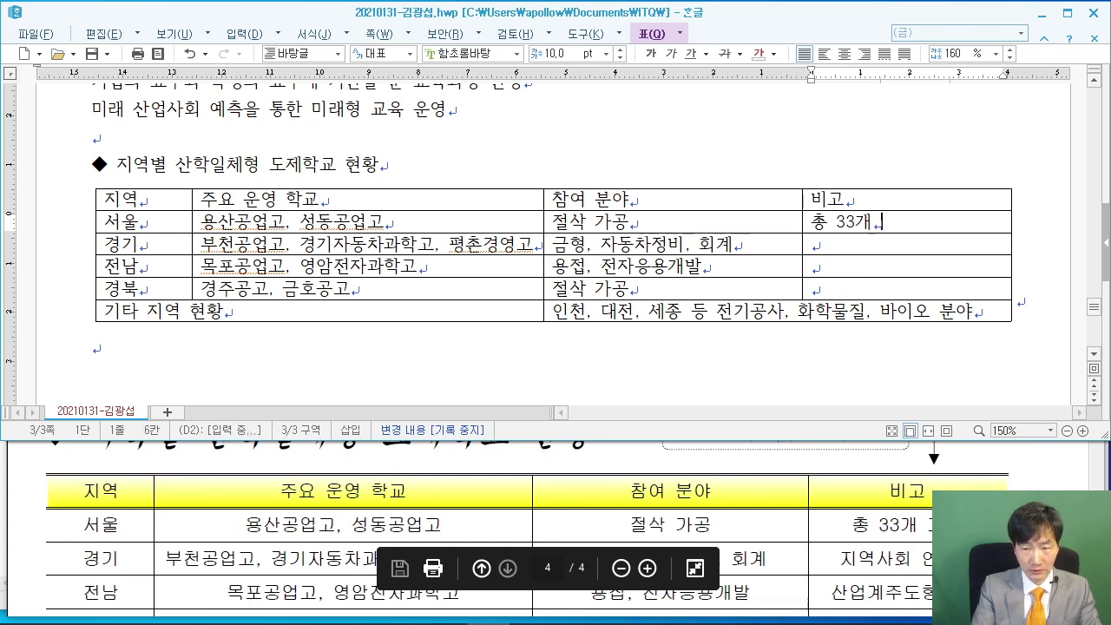
pyautogui.write('과정')
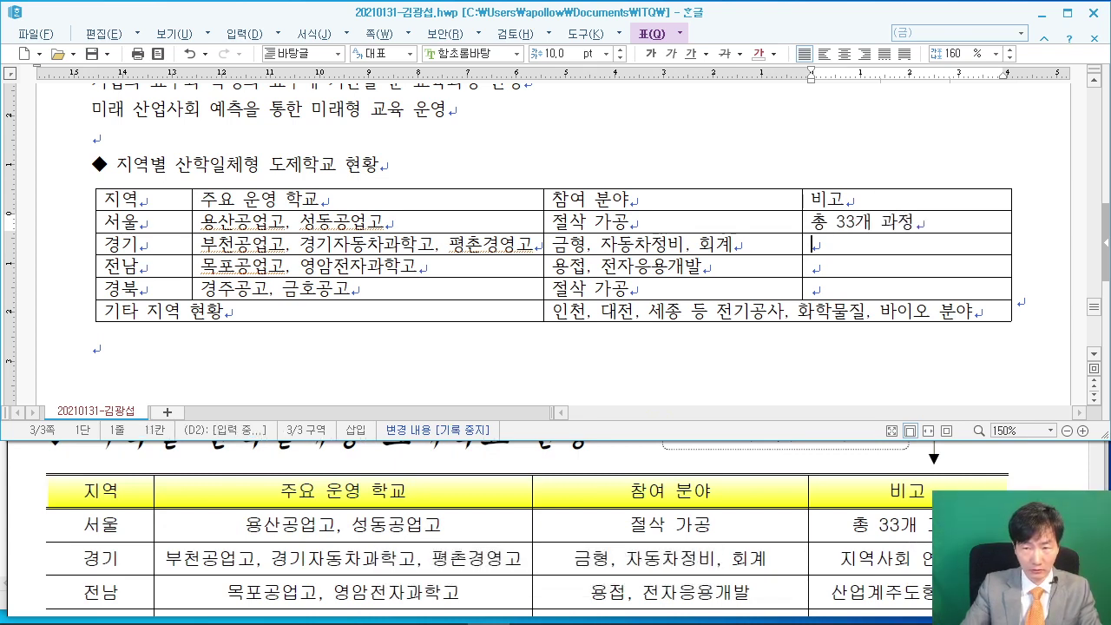
pyautogui.write('지역사회 연')
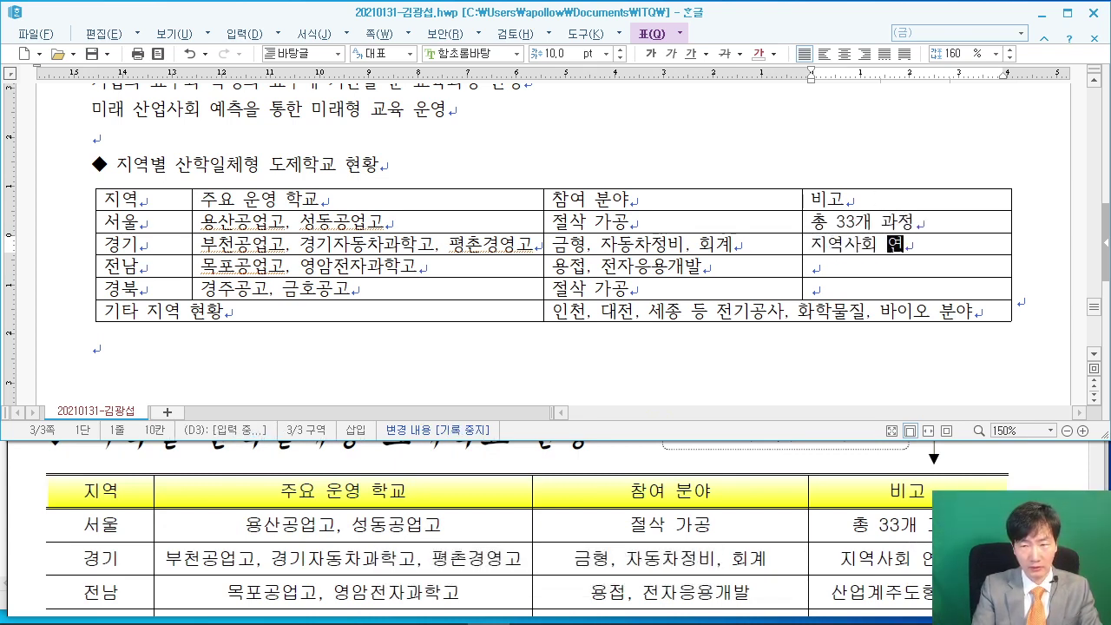
pyautogui.write('계형')
pyautogui.press('Down')
pyautogui.write('산업')
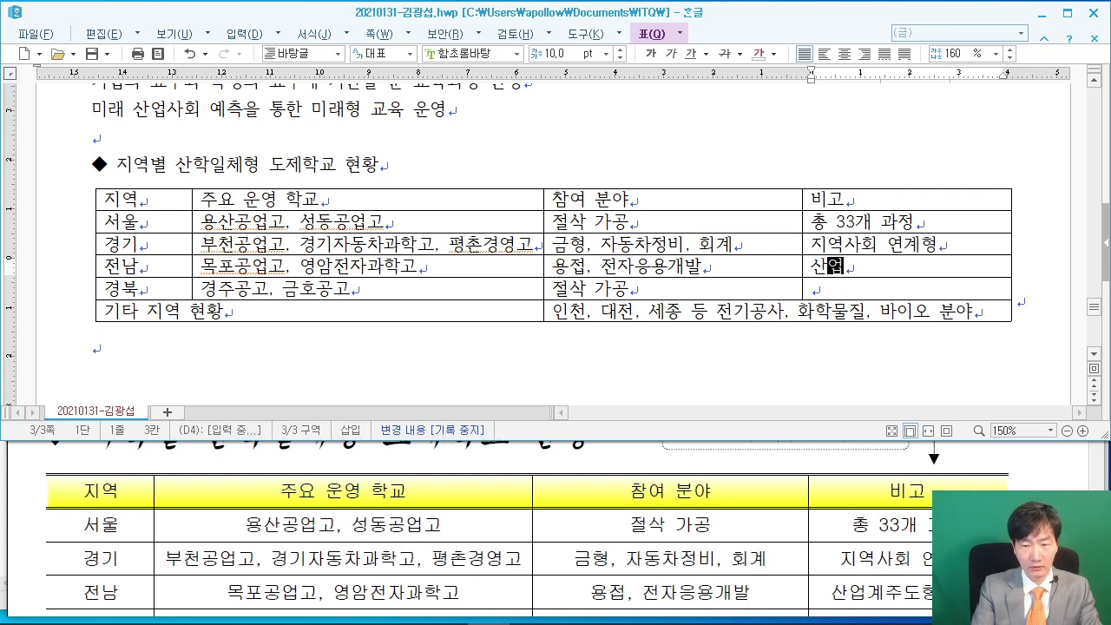
pyautogui.write('계주도형 ')
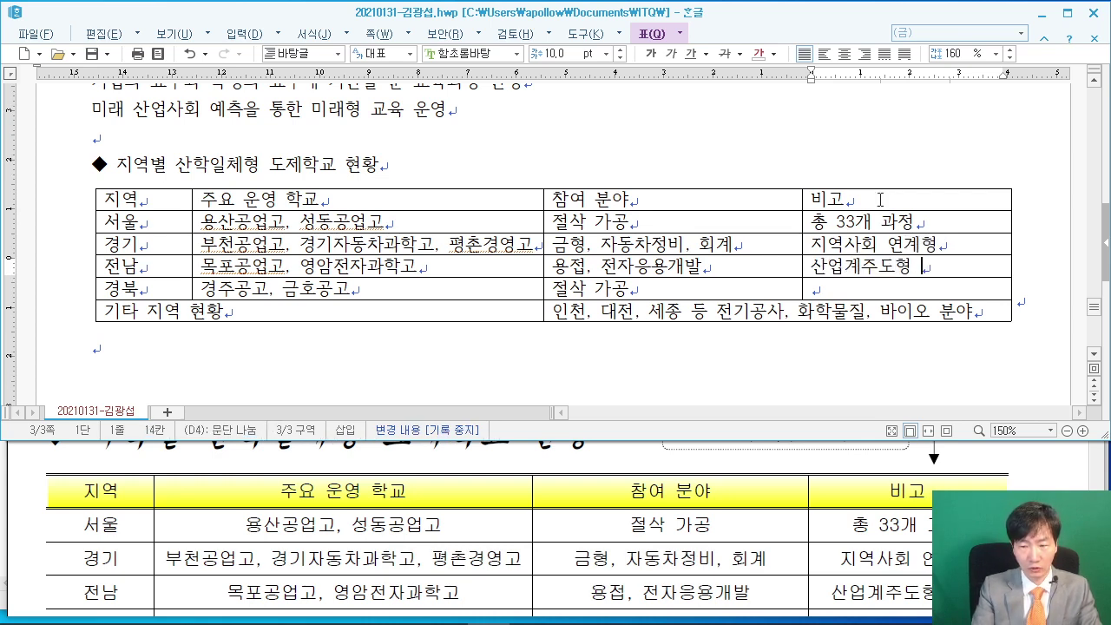
pyautogui.write('과정')
pyautogui.scroll(-1, 800, 462)
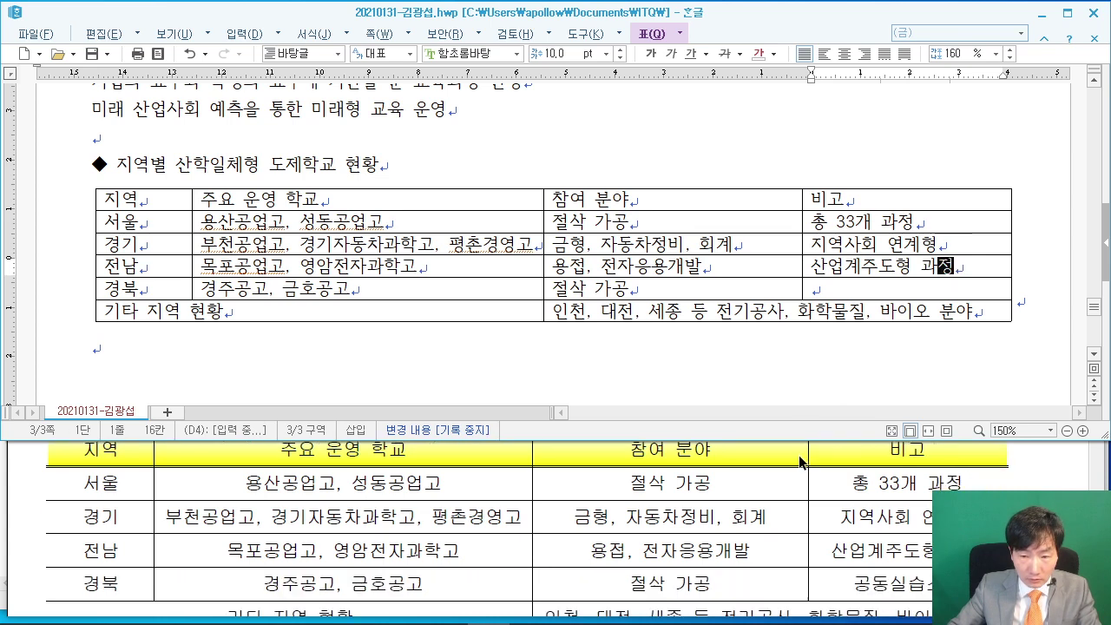
pyautogui.click(859, 290)
pyautogui.write('공')
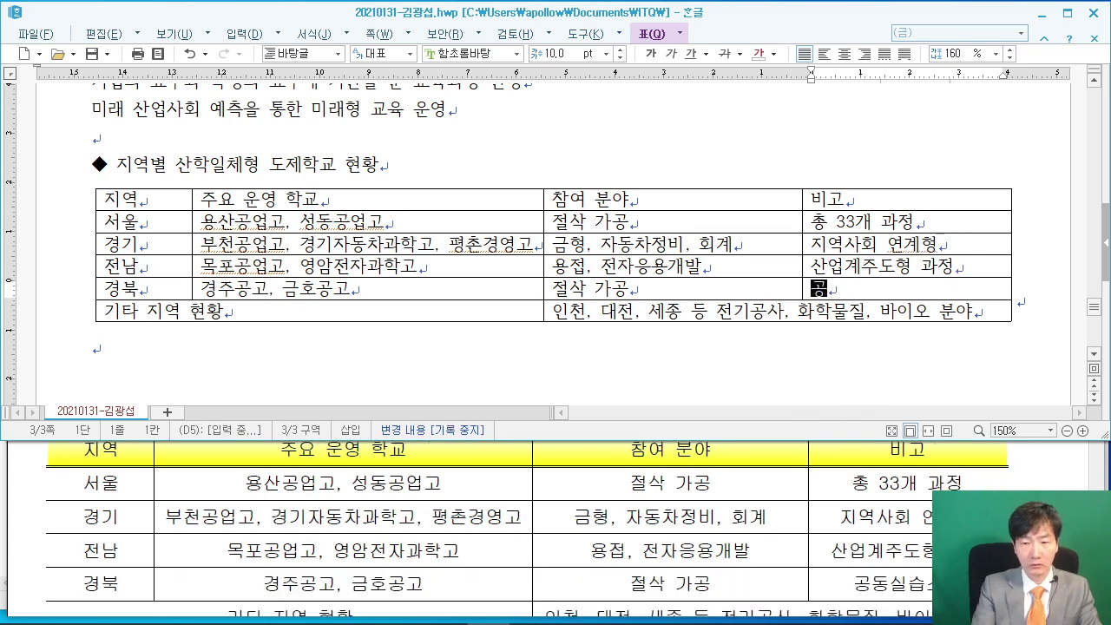
pyautogui.write('동실')
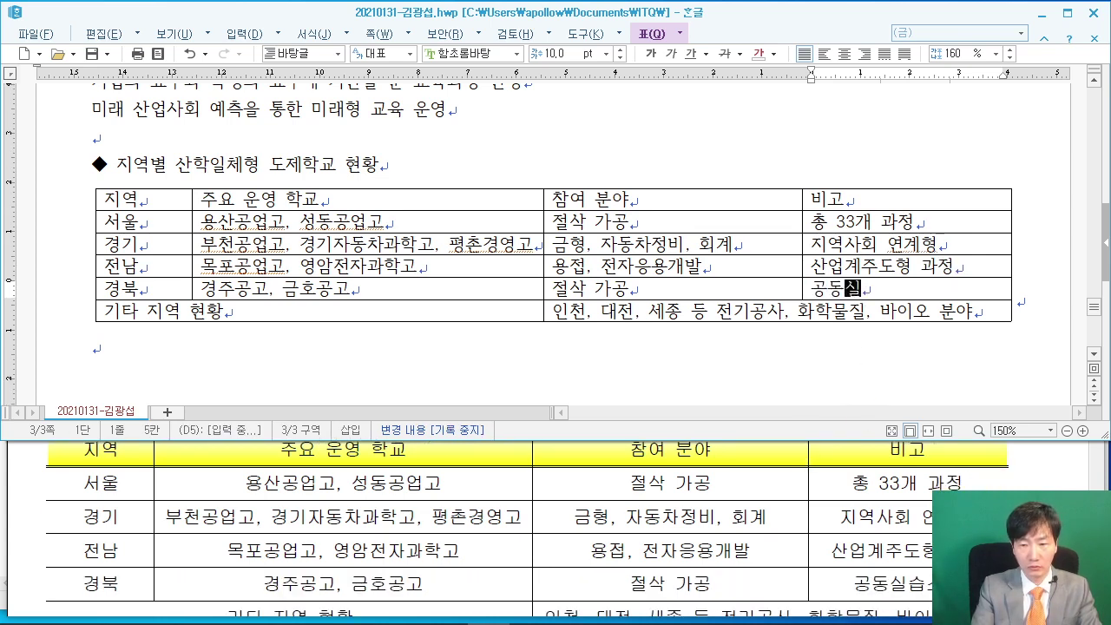
pyautogui.write('습소형')
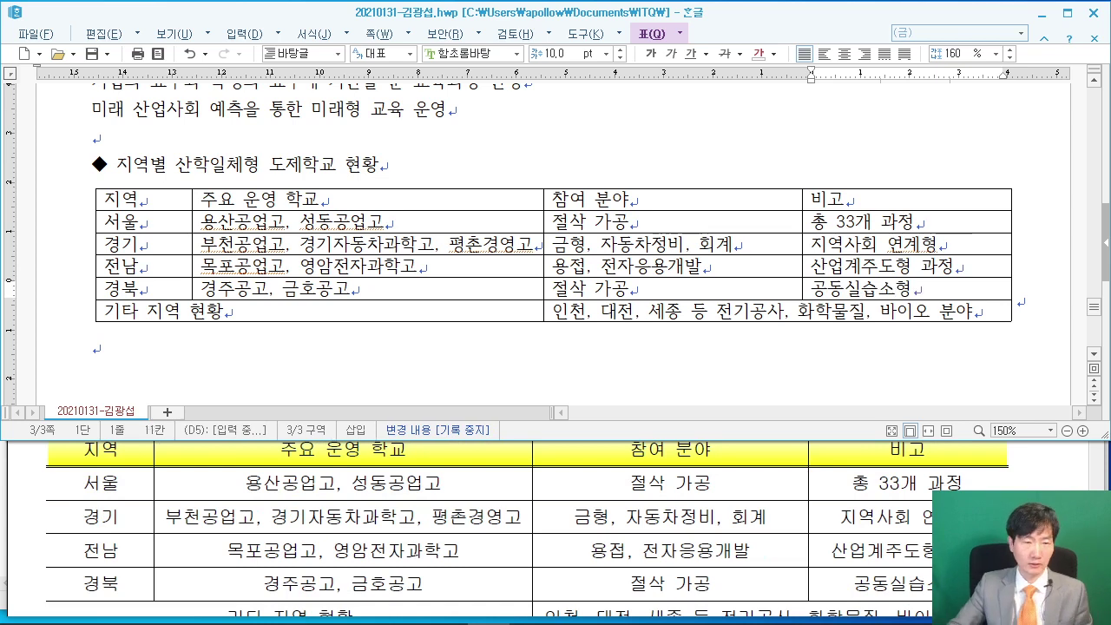
pyautogui.click(618, 356)
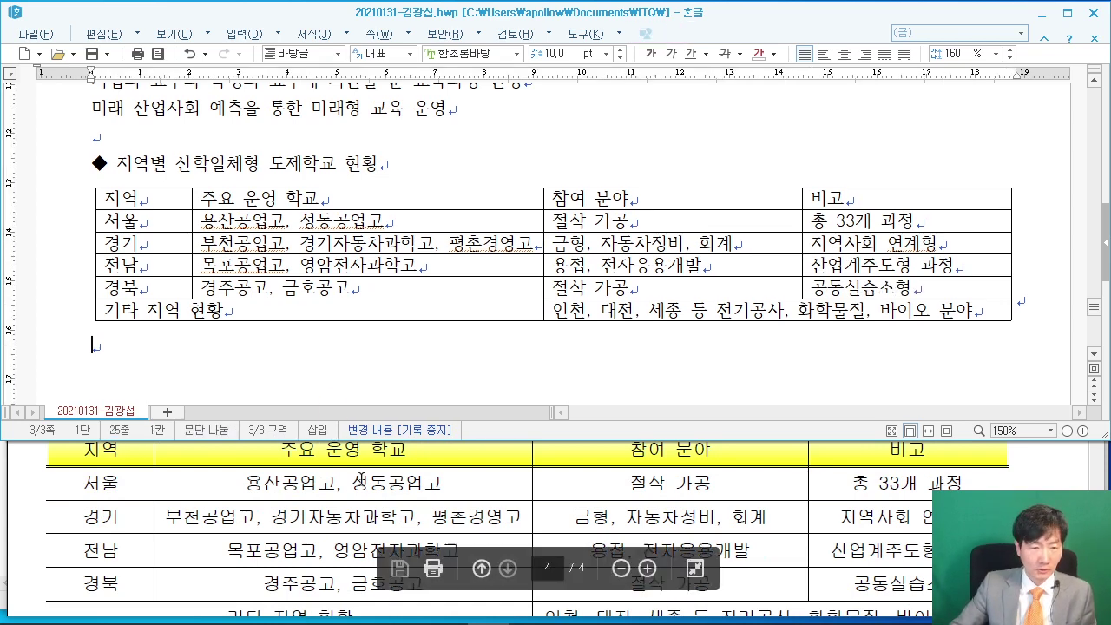
# Step: After checking the PDF, type '도제학교운영협의회' below the table following a blank line
pyautogui.click(717, 544)
pyautogui.scroll(-3, 717, 544)
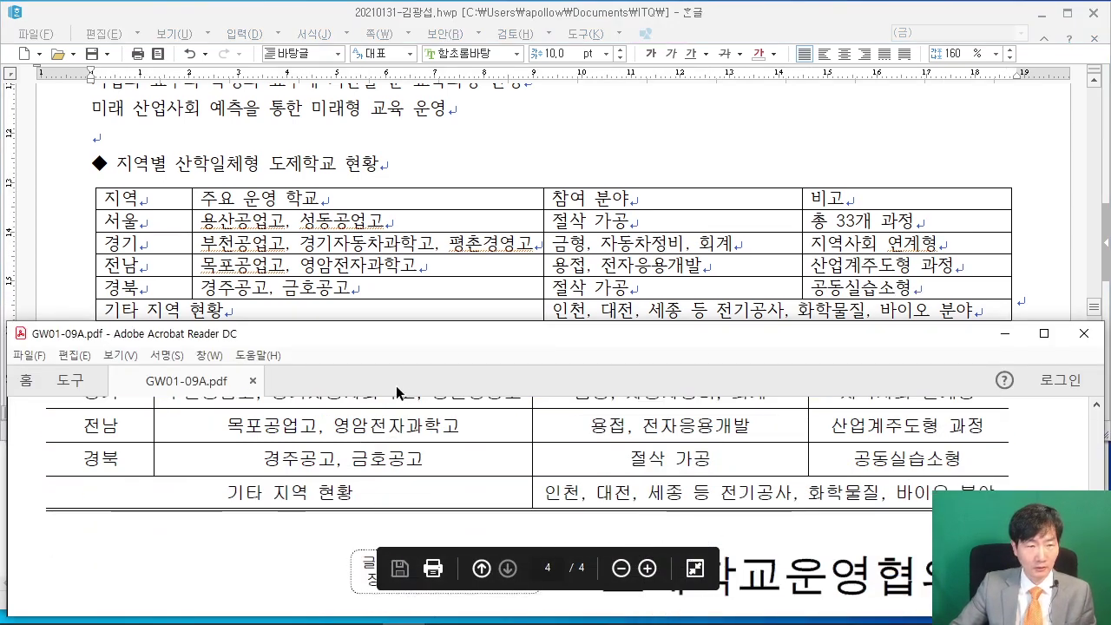
pyautogui.scroll(-2, 565, 223)
pyautogui.click(308, 284)
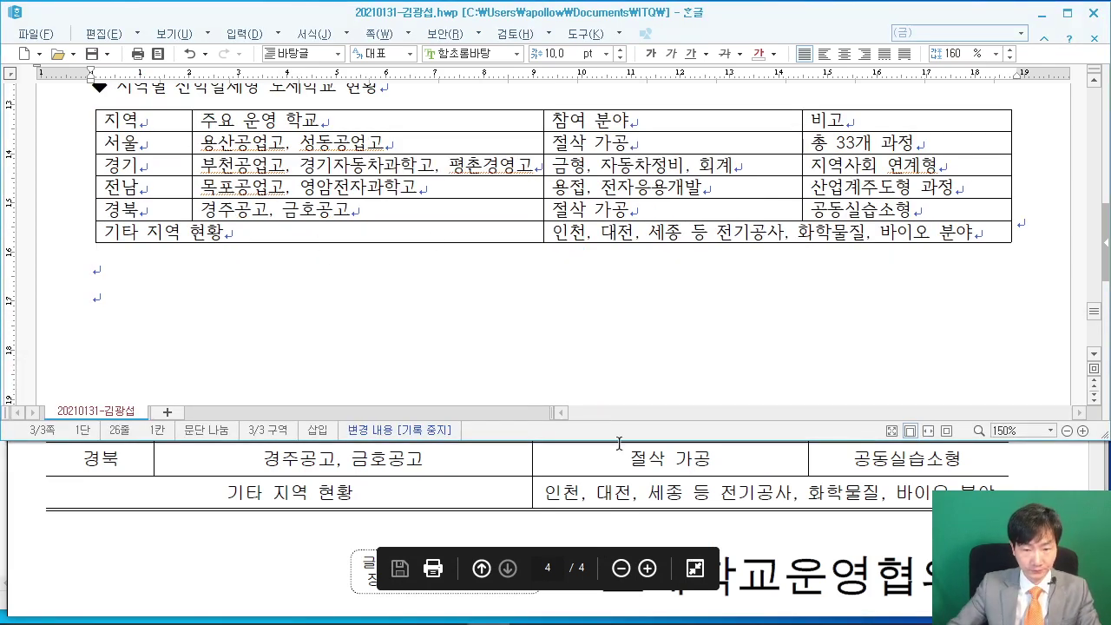
pyautogui.scroll(-2, 619, 444)
pyautogui.moveTo(306, 278); pyautogui.dragTo(306, 295)
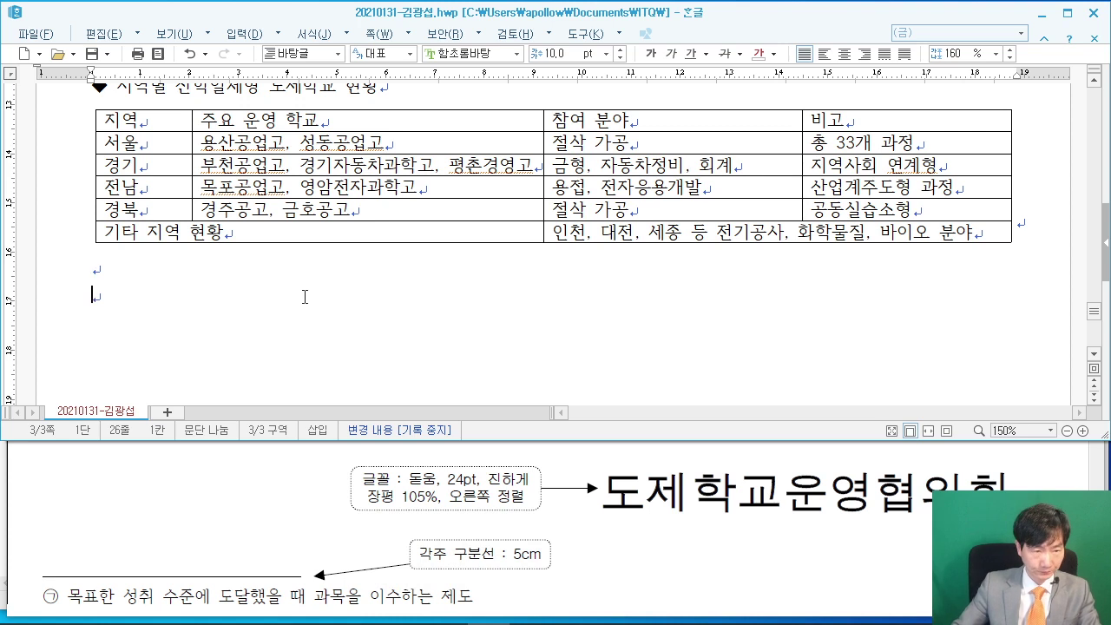
pyautogui.write('도제학교')
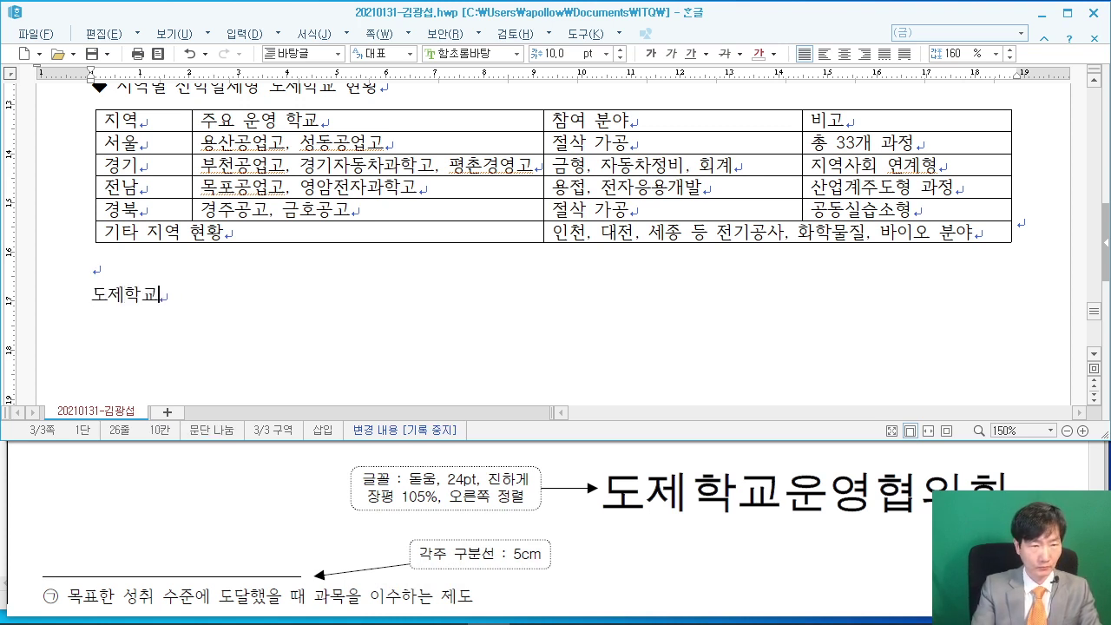
pyautogui.write('운영협의회')
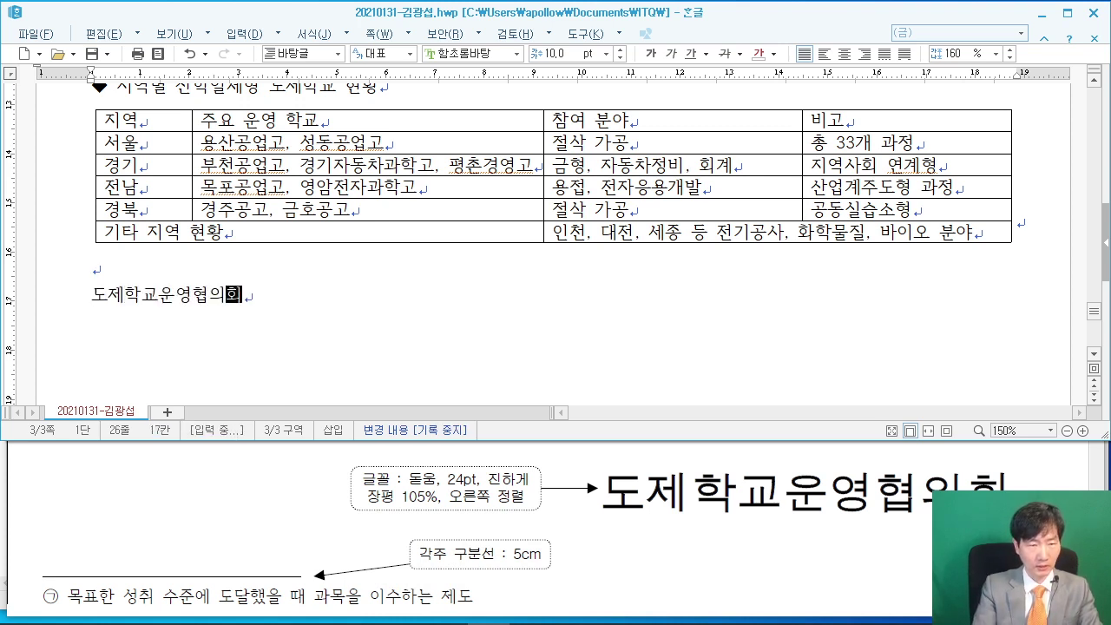
pyautogui.click(1068, 13)
pyautogui.scroll(3, 883, 357)
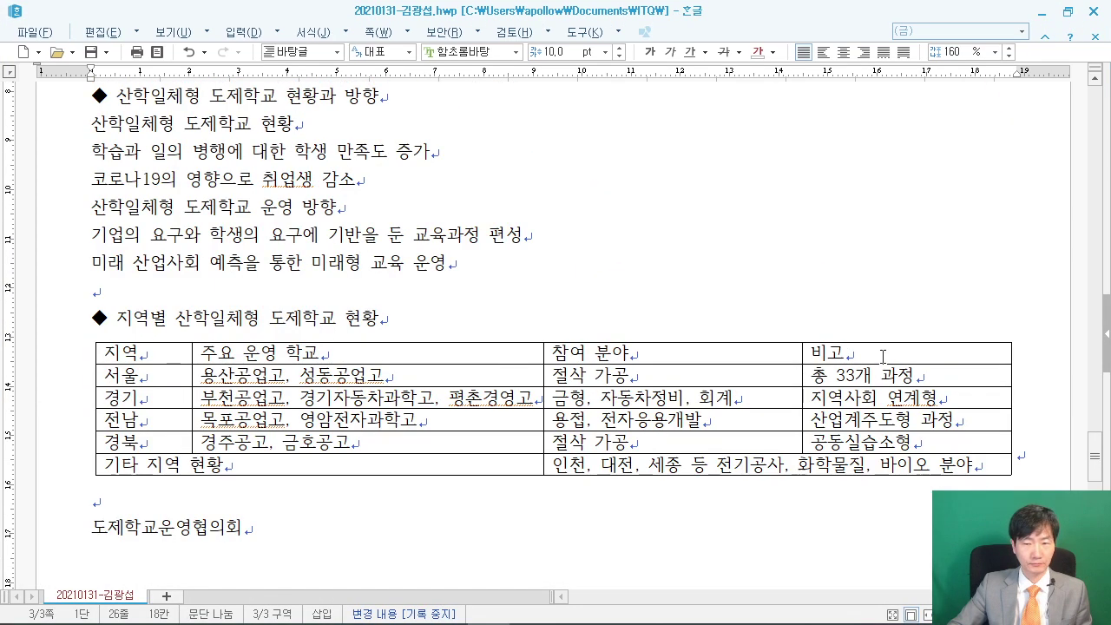
pyautogui.scroll(1, 883, 357)
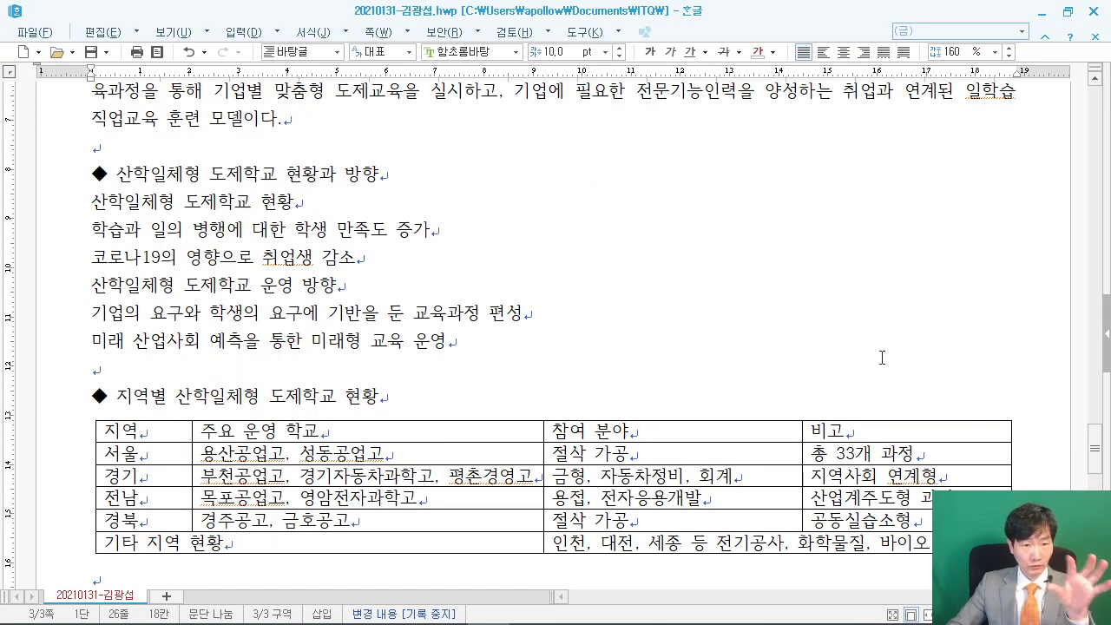
pyautogui.scroll(6, 882, 357)
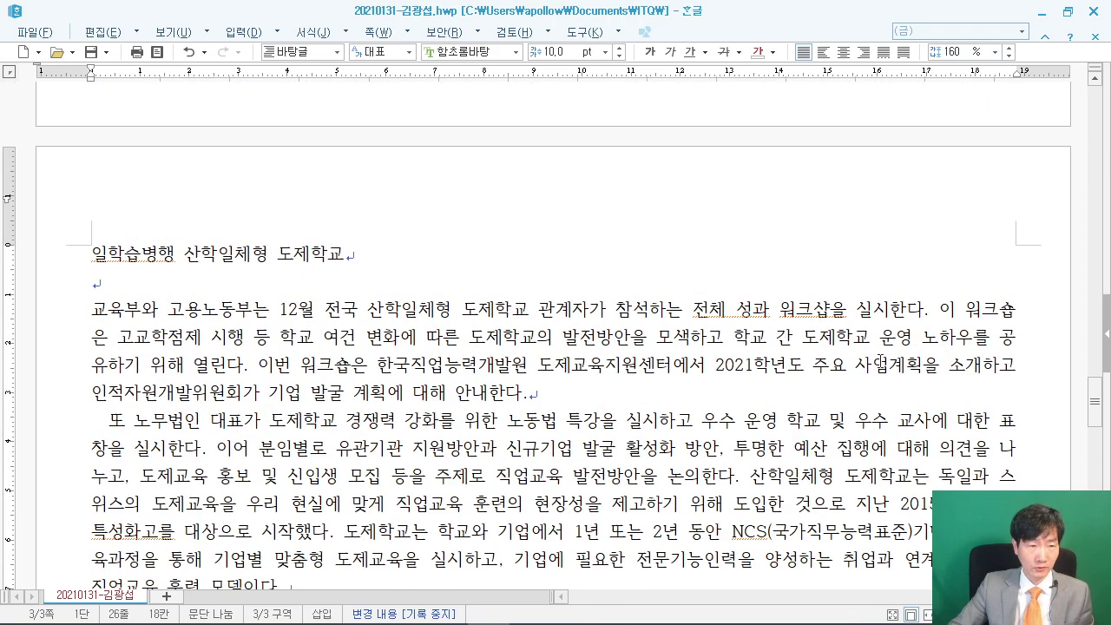
pyautogui.scroll(-1, 882, 360)
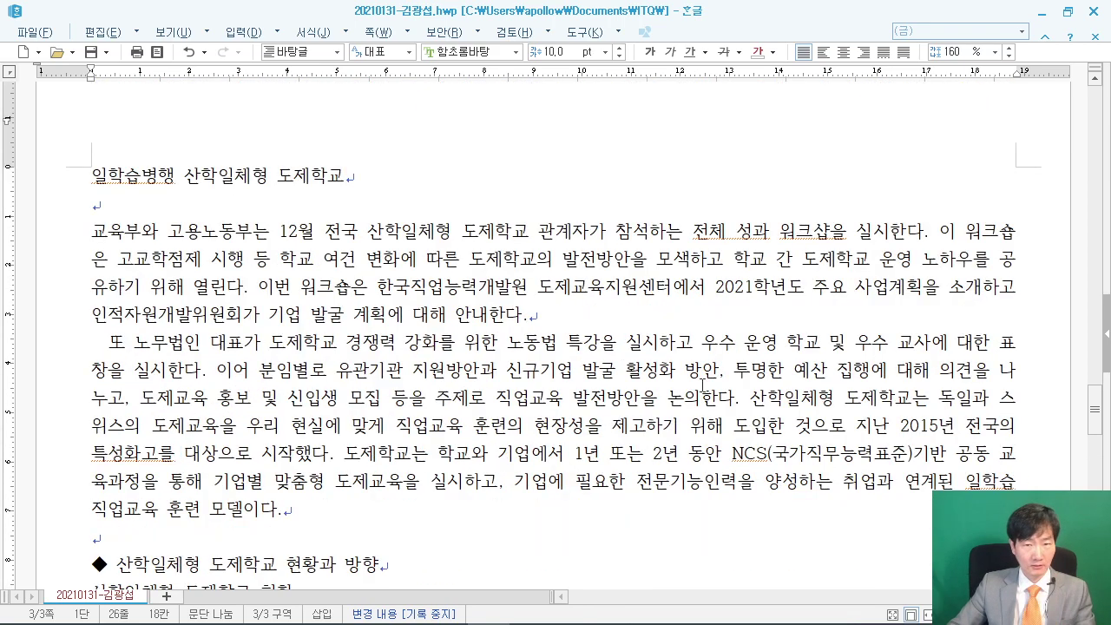
pyautogui.click(527, 222)
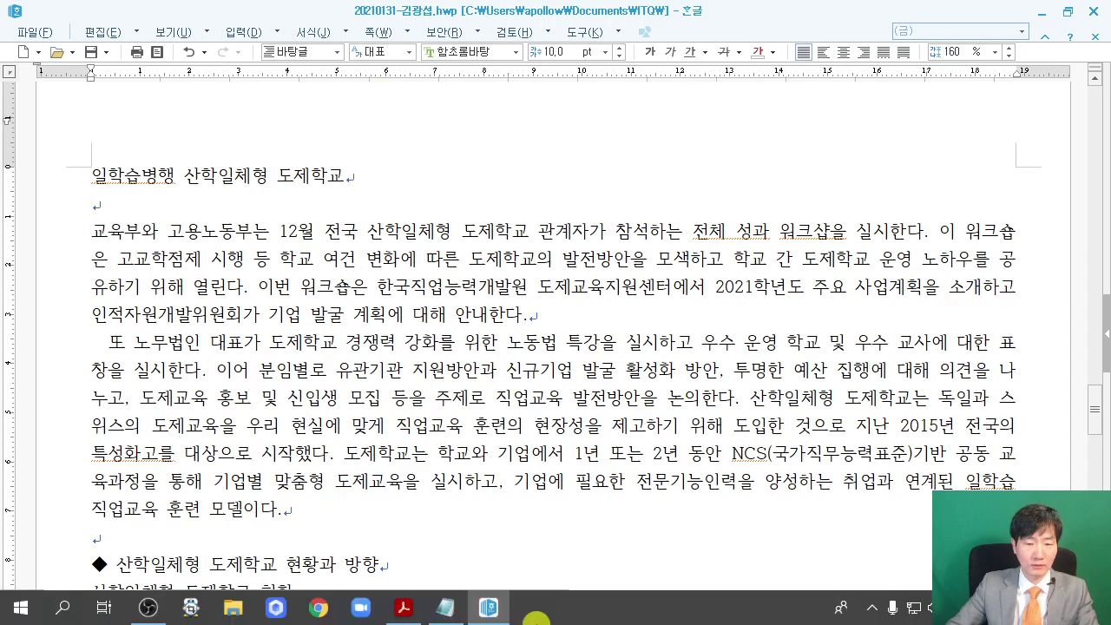
pyautogui.click(405, 608)
pyautogui.click(1045, 333)
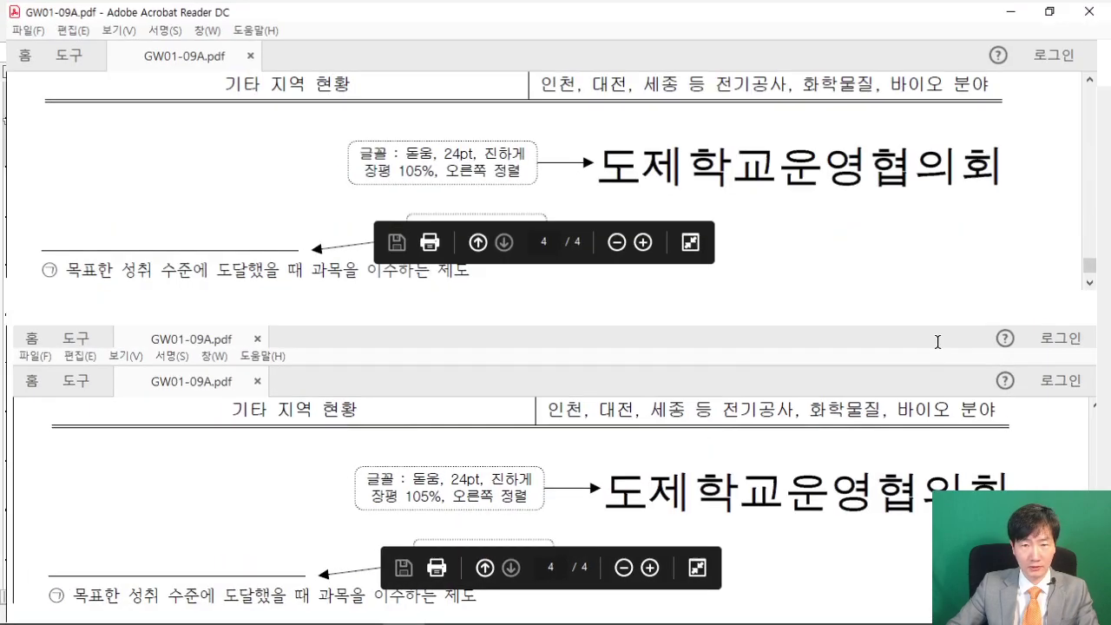
pyautogui.scroll(10, 782, 347)
pyautogui.scroll(10, 758, 356)
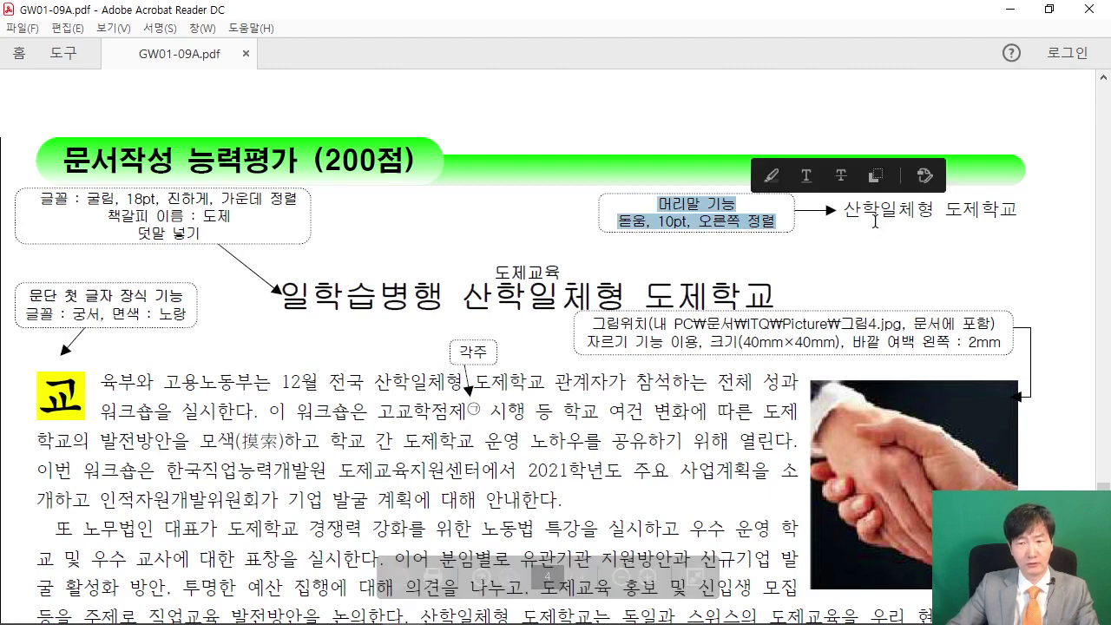
pyautogui.moveTo(840, 209); pyautogui.dragTo(1016, 210)
pyautogui.click(1016, 210)
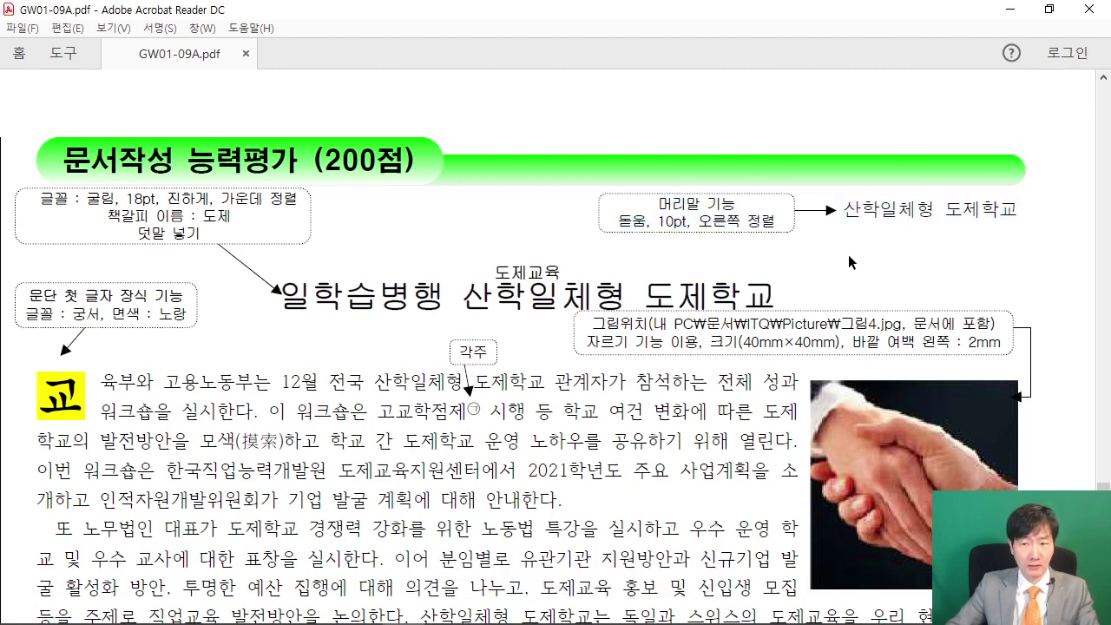
pyautogui.click(489, 611)
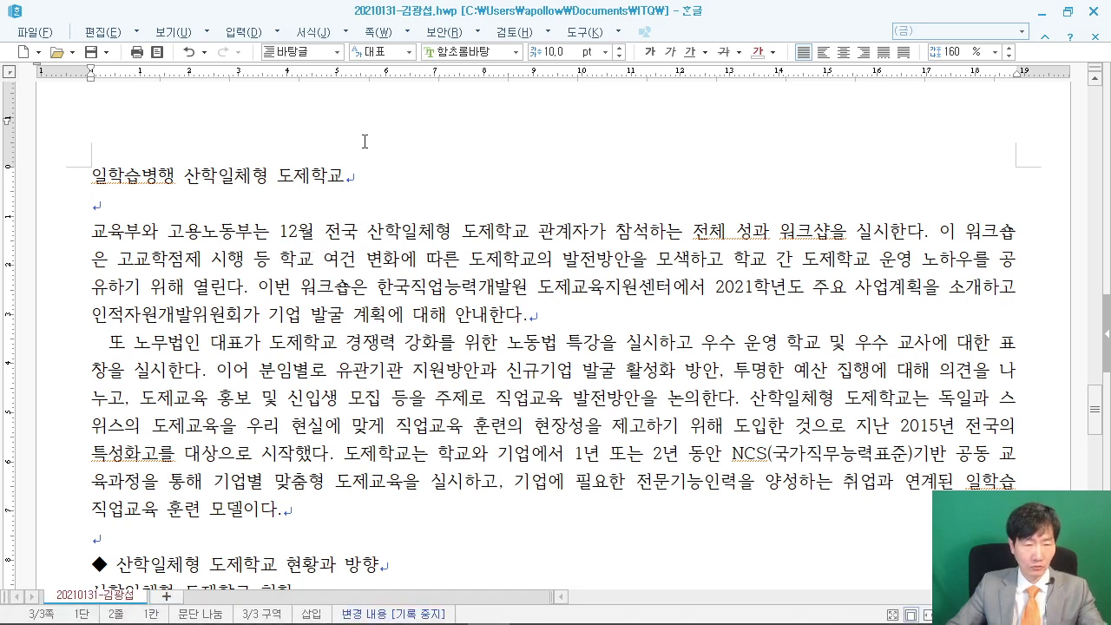
# Step: Drag across several regions near the top of the screen
pyautogui.moveTo(301, 53); pyautogui.dragTo(490, 168)
pyautogui.moveTo(508, 54)
pyautogui.mouseDown()
pyautogui.moveTo(608, 161)
pyautogui.moveTo(644, 168)
pyautogui.mouseUp()
pyautogui.moveTo(708, 56); pyautogui.dragTo(906, 178)
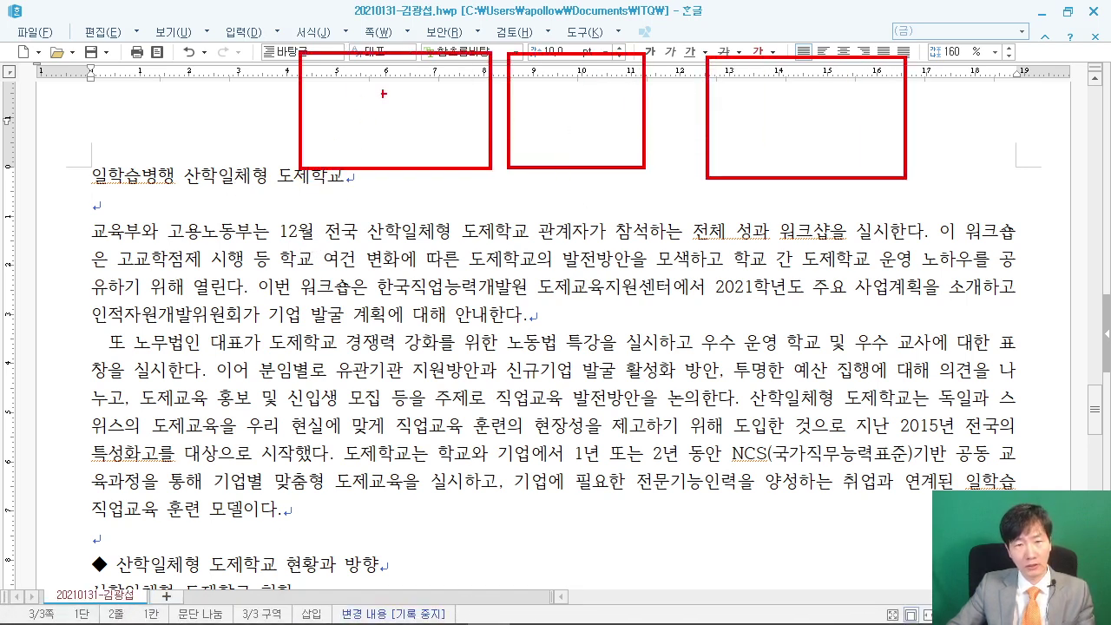
pyautogui.moveTo(356, 82)
pyautogui.mouseDown()
pyautogui.moveTo(316, 128)
pyautogui.moveTo(391, 111)
pyautogui.mouseUp()
pyautogui.moveTo(393, 67); pyautogui.dragTo(414, 148)
pyautogui.moveTo(449, 70); pyautogui.dragTo(479, 133)
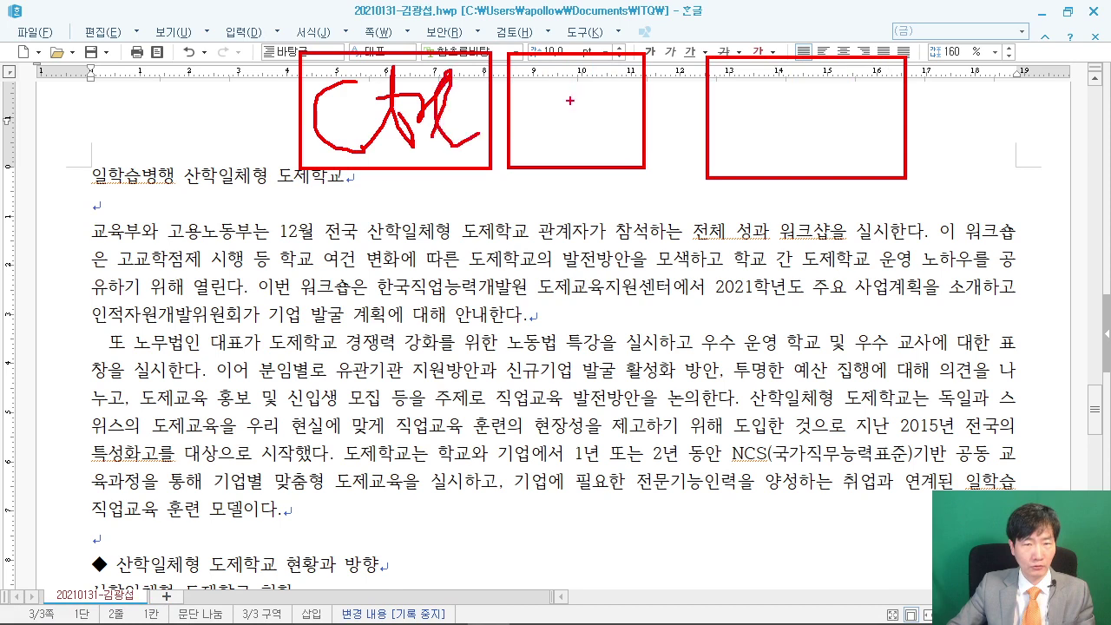
pyautogui.moveTo(612, 68); pyautogui.dragTo(619, 135)
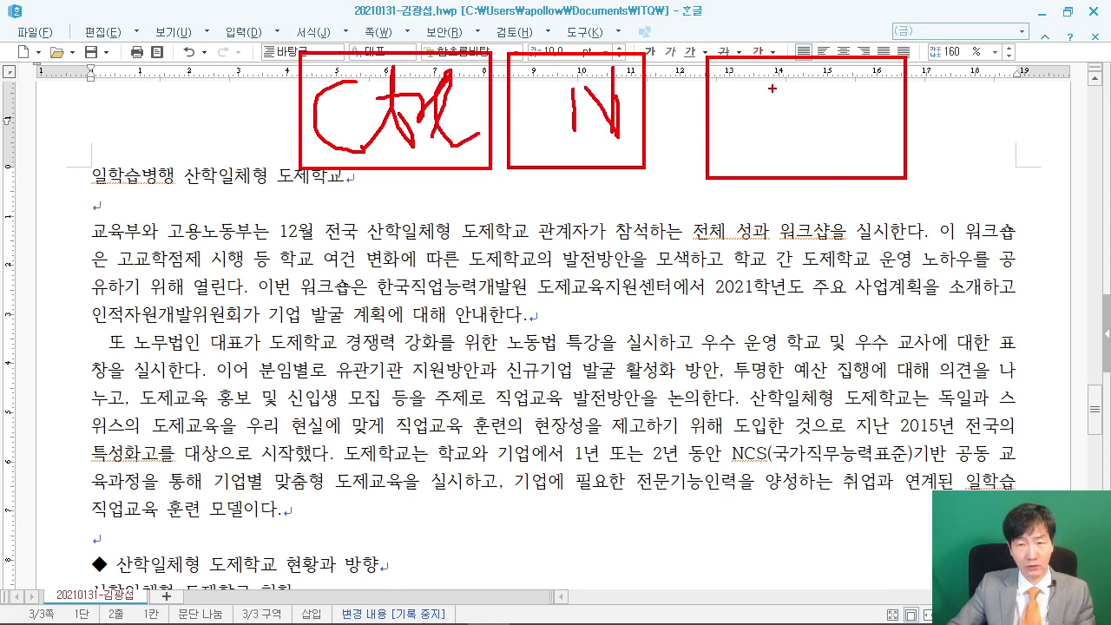
pyautogui.moveTo(772, 89); pyautogui.dragTo(773, 146)
pyautogui.moveTo(777, 111)
pyautogui.mouseDown()
pyautogui.moveTo(822, 102)
pyautogui.moveTo(821, 156)
pyautogui.mouseUp()
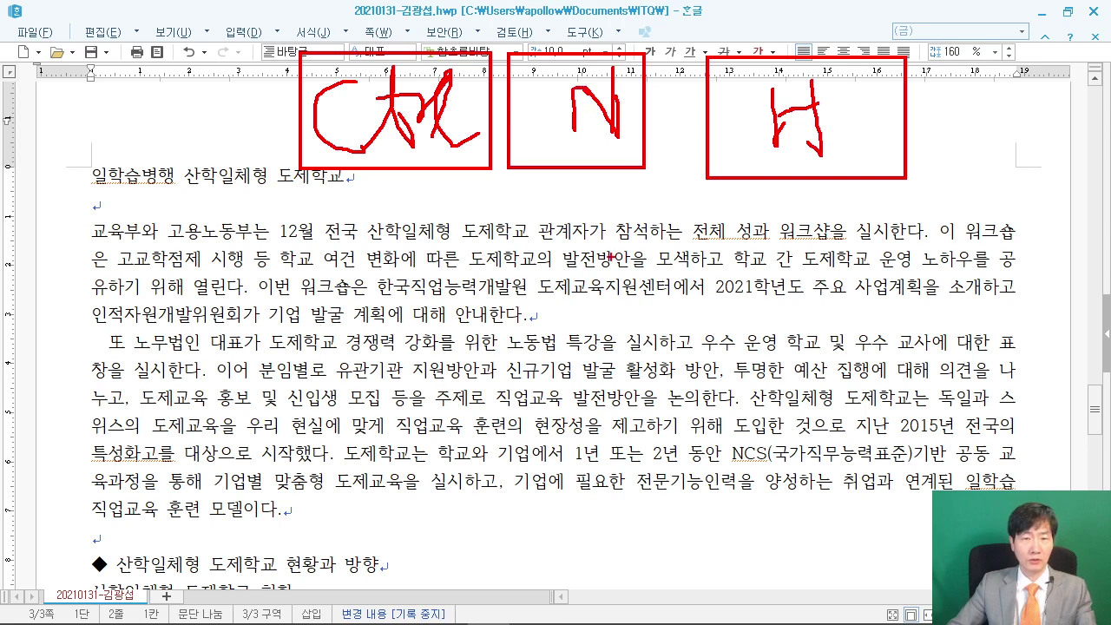
# Step: Bring up the 머리말/꼬리말 dialog with Ctrl+N, H
pyautogui.moveTo(143, 184); pyautogui.dragTo(306, 256)
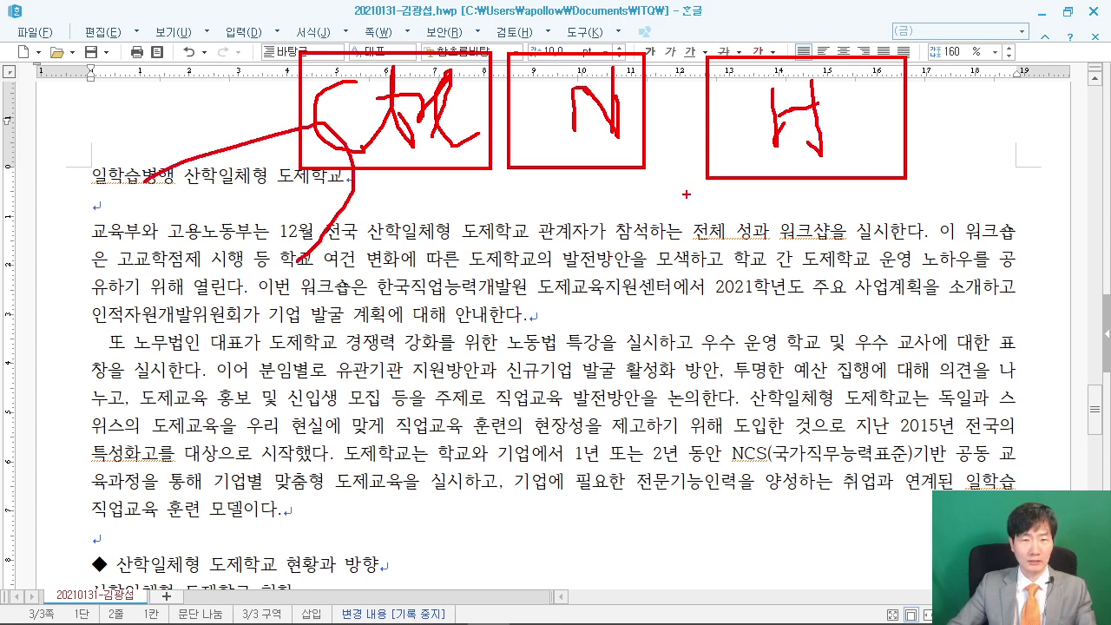
pyautogui.press('Escape')
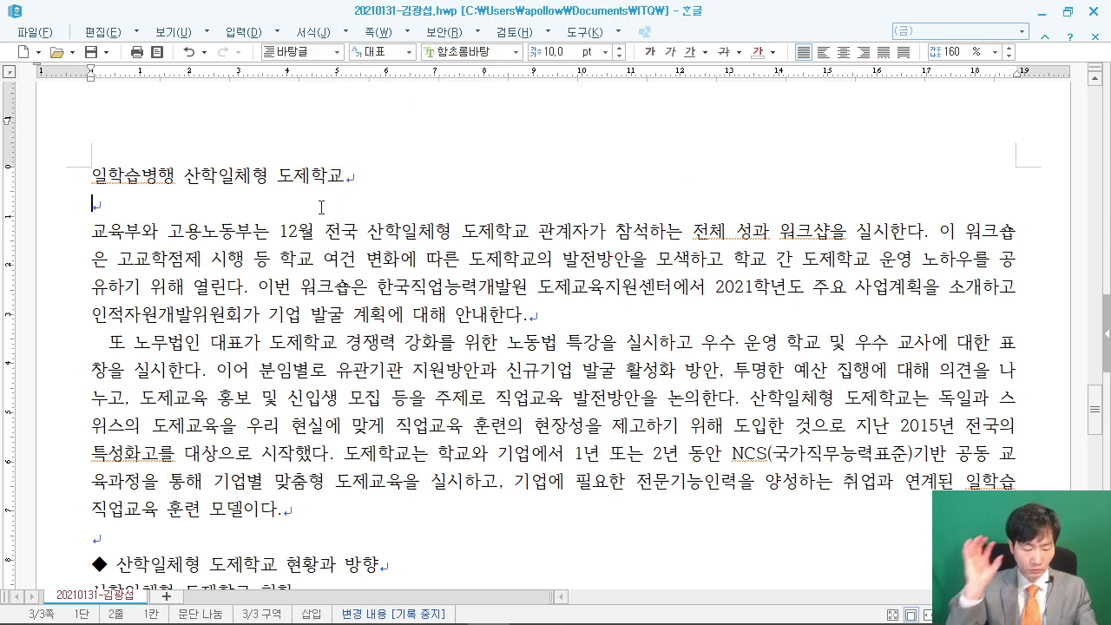
pyautogui.hotkey('ctrl', 'n')
pyautogui.press('h')
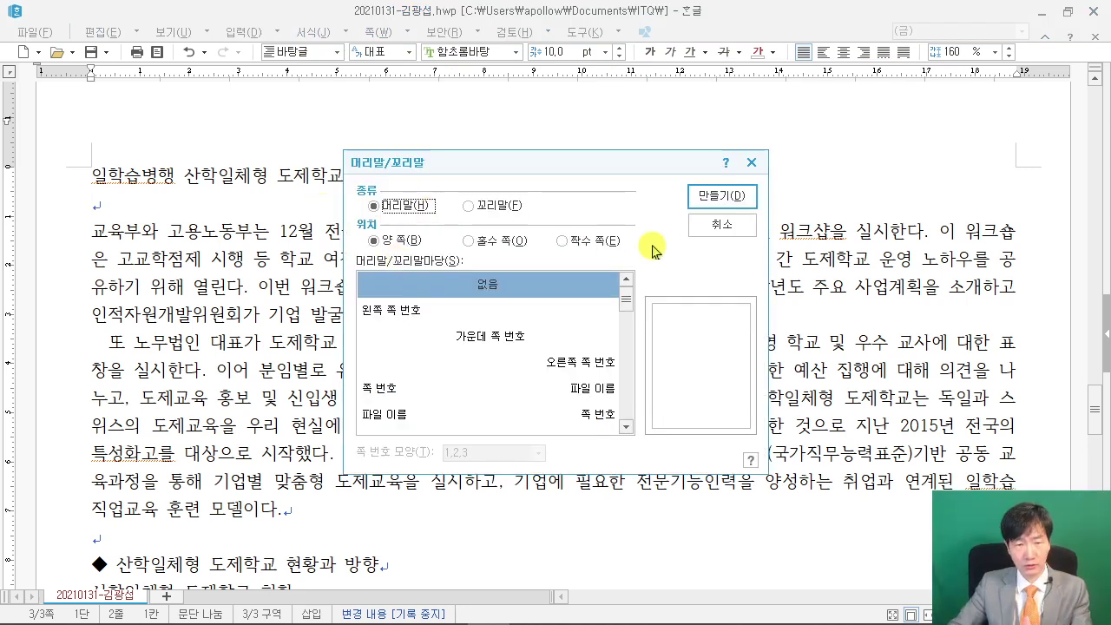
# Step: Create a 양 쪽 header and type '산학일체형 도제학교'
pyautogui.click(711, 196)
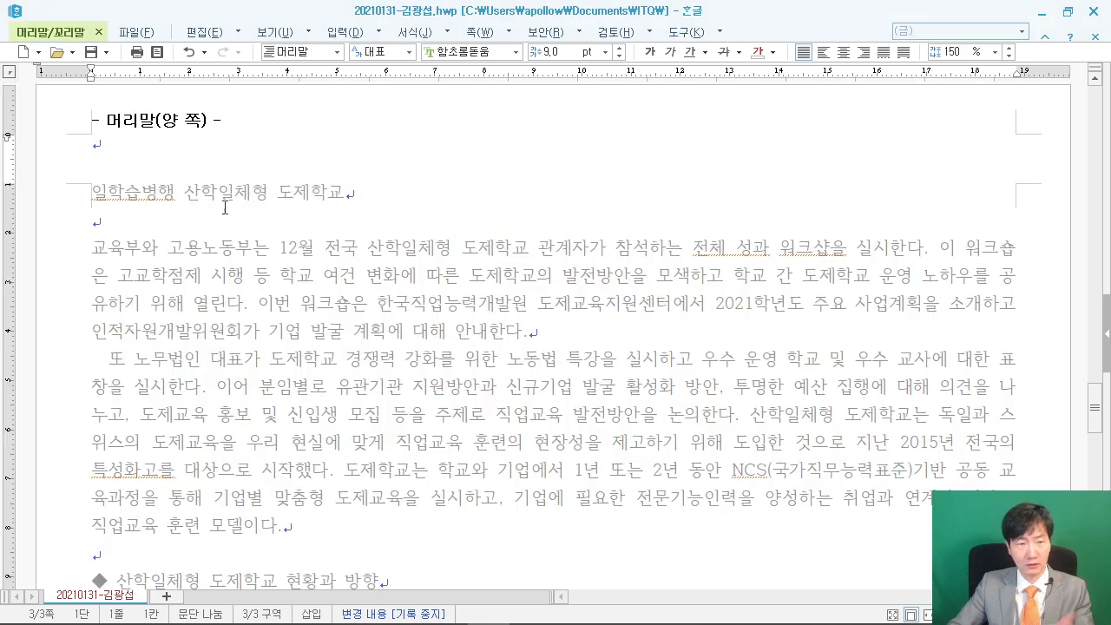
pyautogui.click(1068, 12)
pyautogui.scroll(4, 675, 536)
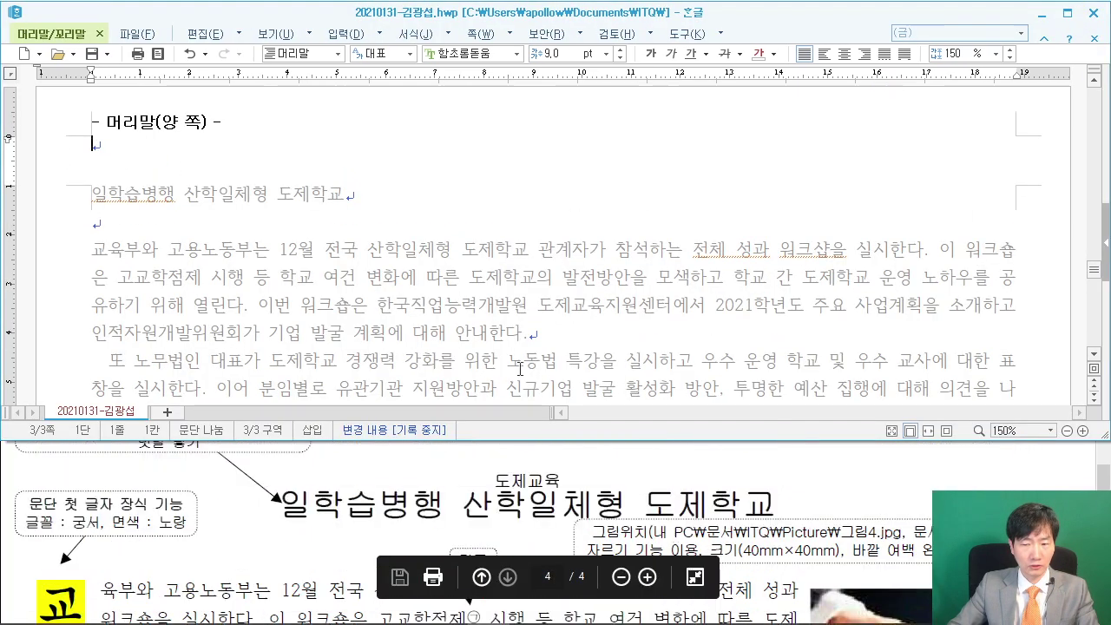
pyautogui.scroll(2, 554, 476)
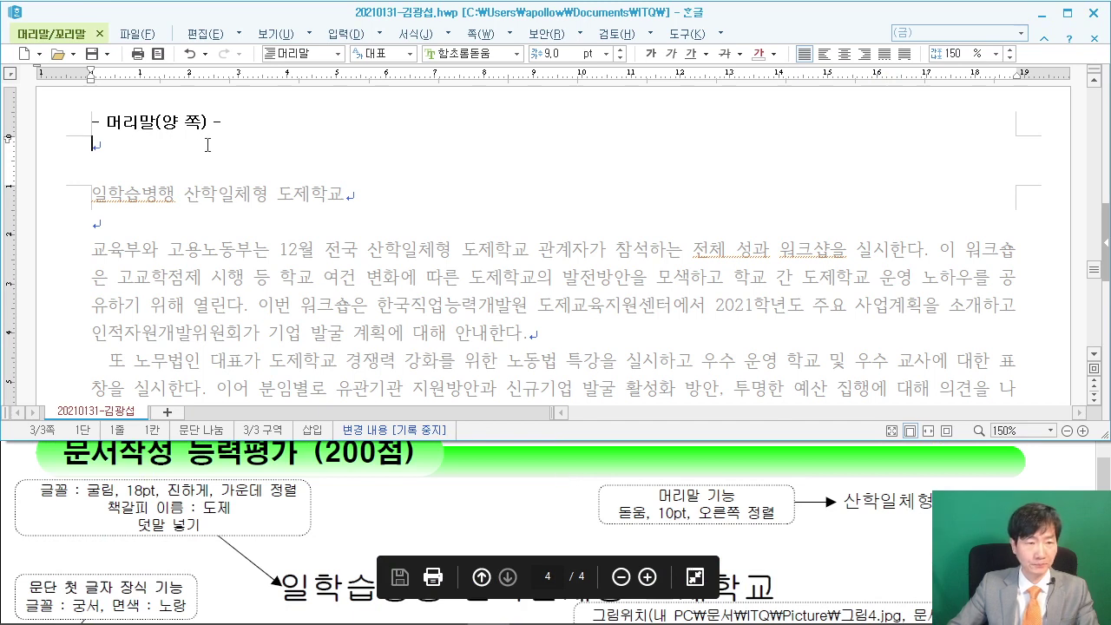
pyautogui.write('산학일체형')
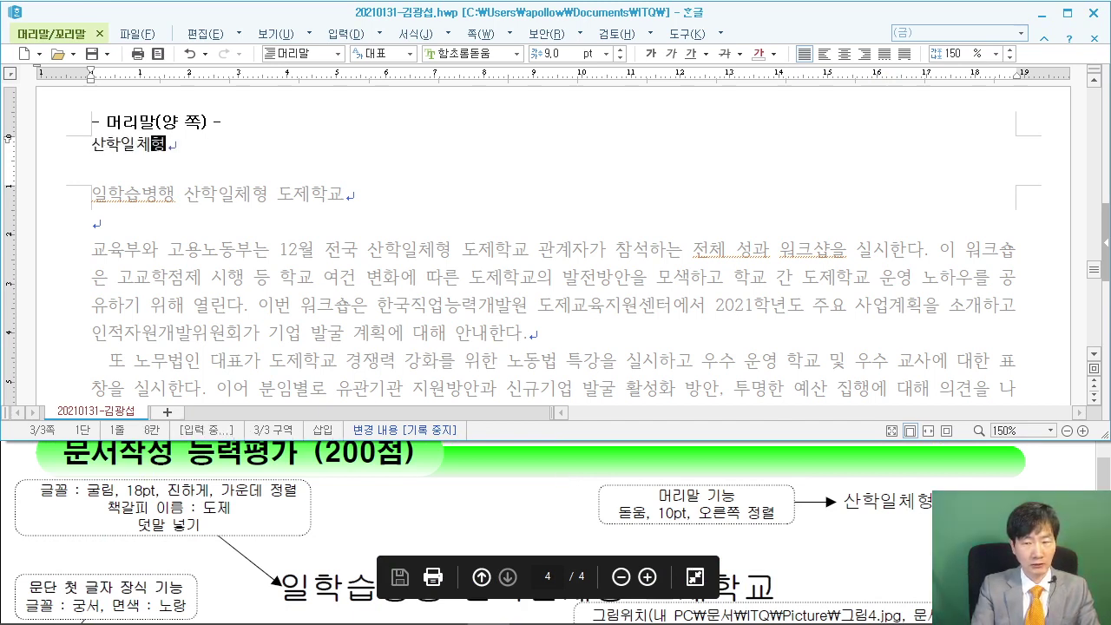
pyautogui.write(' 도제학교')
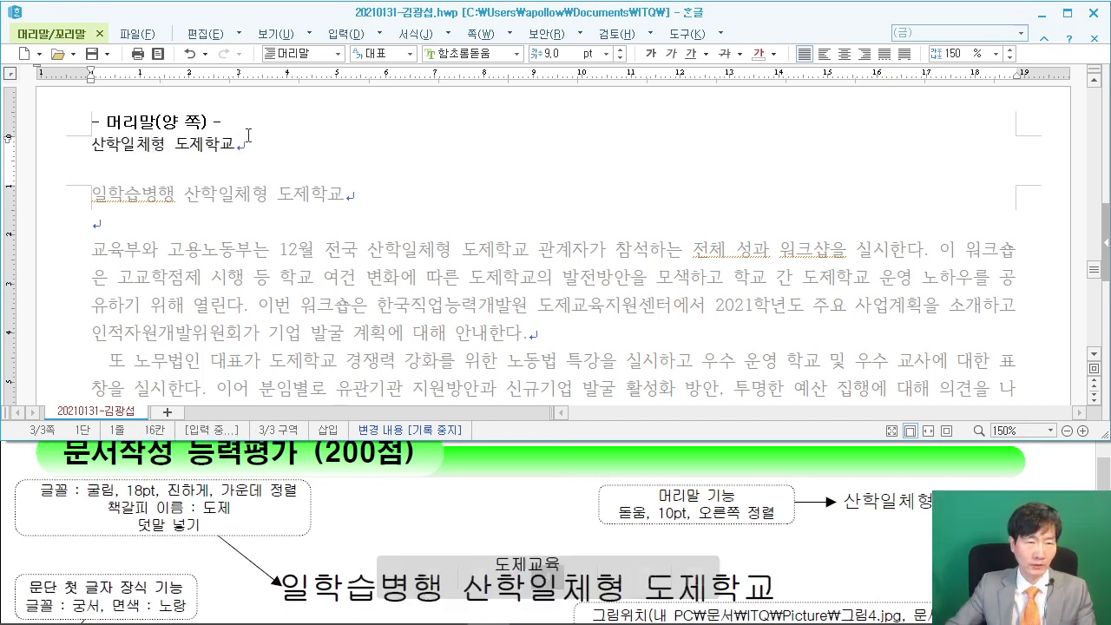
# Step: Format the header text as 돋움 10pt, right-aligned
pyautogui.moveTo(251, 138); pyautogui.dragTo(91, 143)
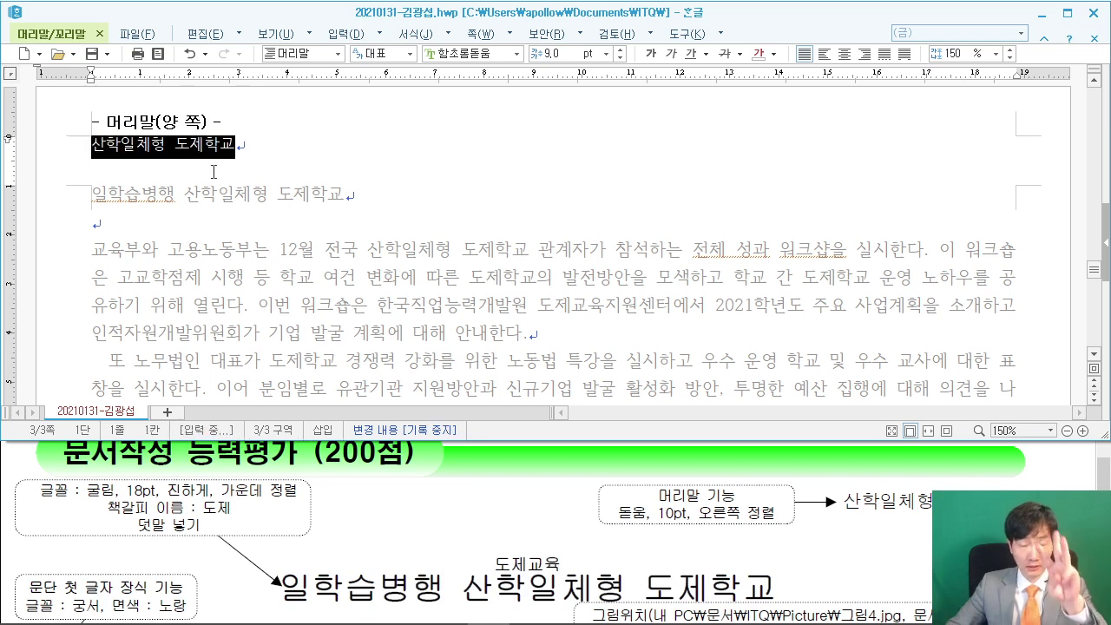
pyautogui.click(460, 54)
pyautogui.write('돋움')
pyautogui.press('Return')
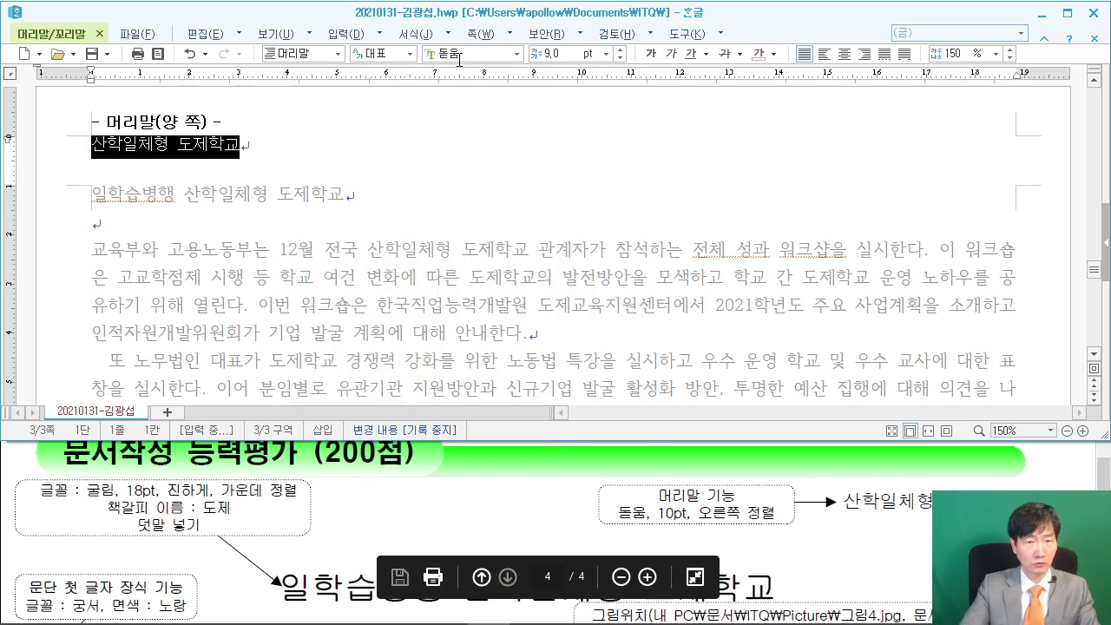
pyautogui.click(537, 54)
pyautogui.write('10')
pyautogui.press('Return')
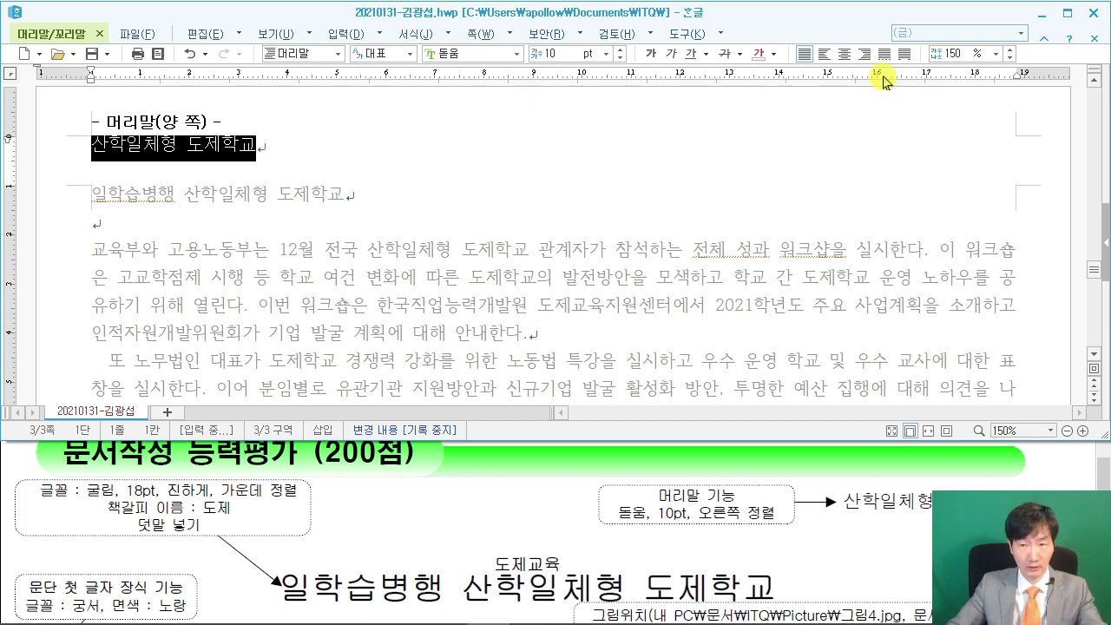
pyautogui.moveTo(855, 39); pyautogui.dragTo(879, 68)
pyautogui.moveTo(963, 228); pyautogui.dragTo(877, 62)
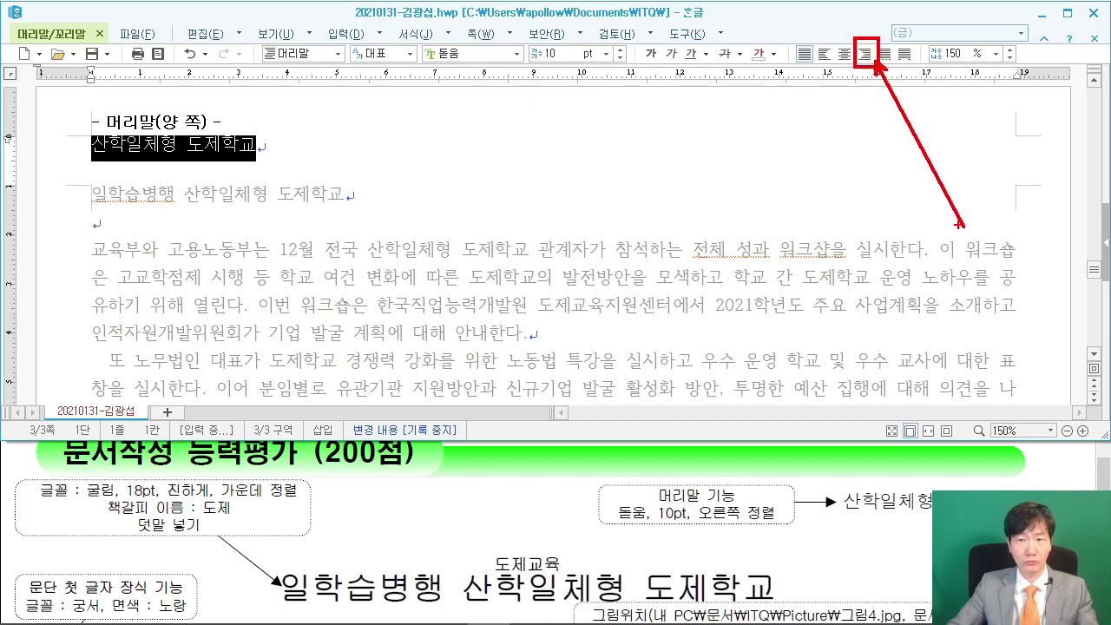
pyautogui.click(865, 53)
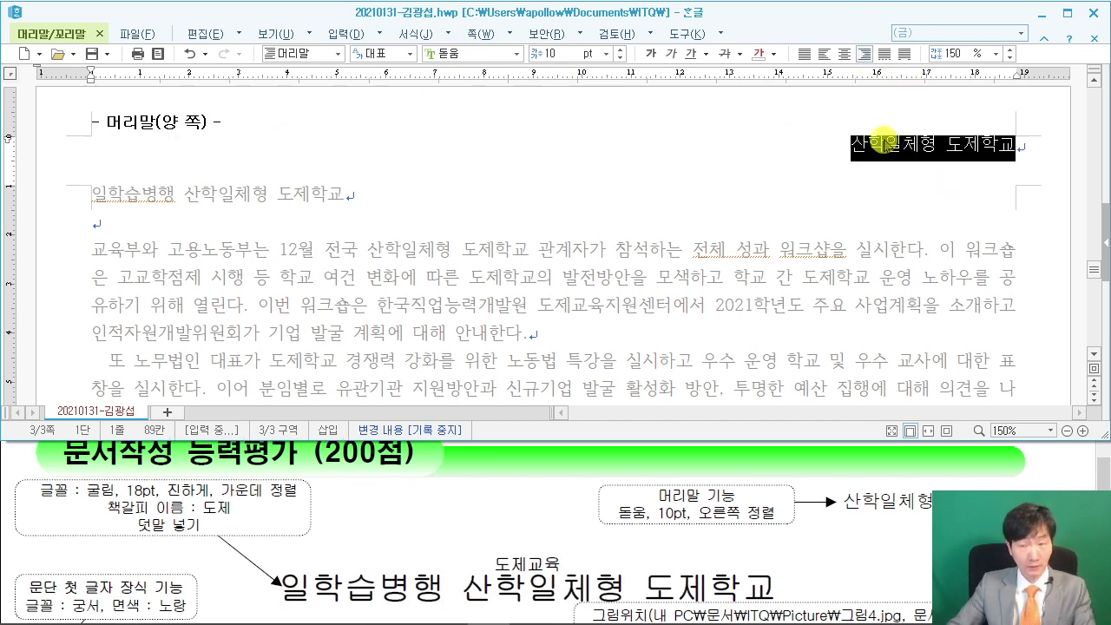
# Step: Close header editing, review the reference PDF, and return to Hangul
pyautogui.click(48, 33)
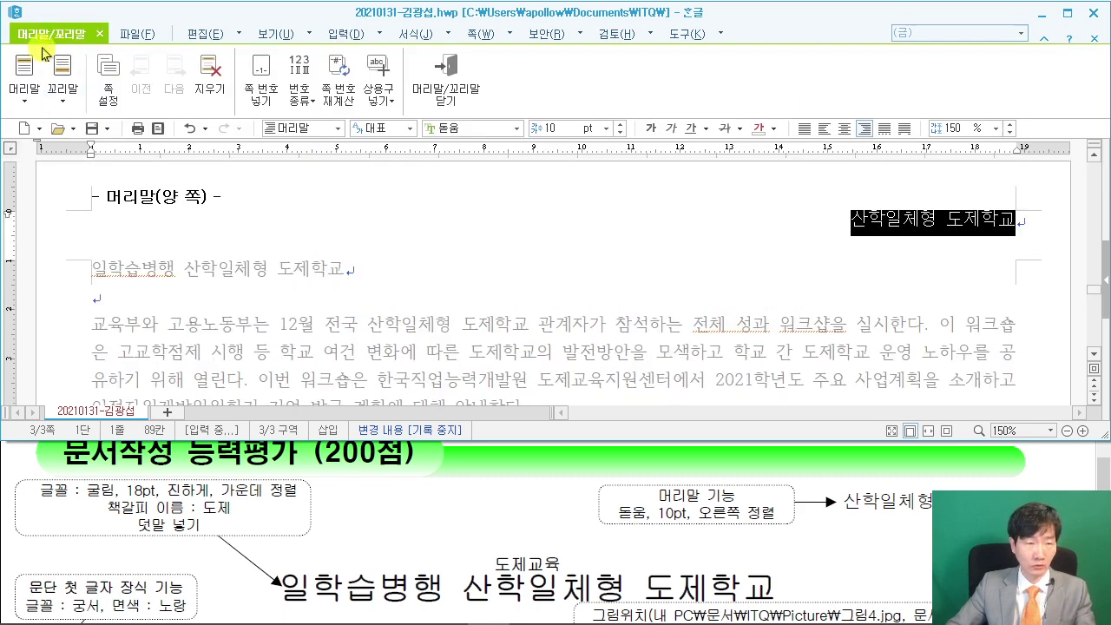
pyautogui.moveTo(402, 40)
pyautogui.mouseDown()
pyautogui.moveTo(437, 90)
pyautogui.moveTo(497, 111)
pyautogui.mouseUp()
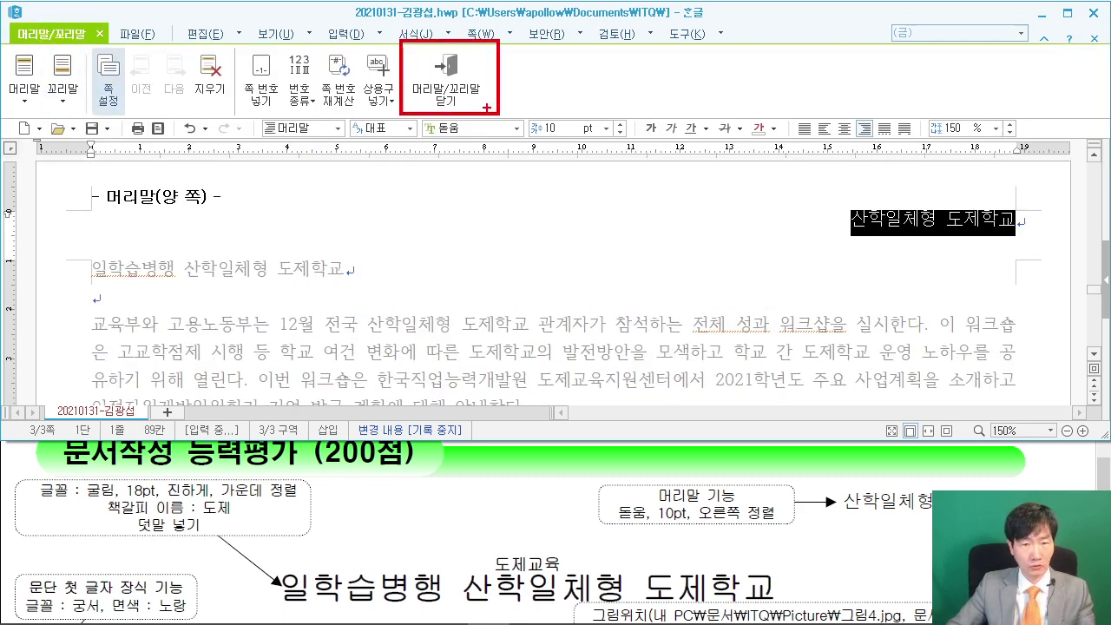
pyautogui.click(441, 97)
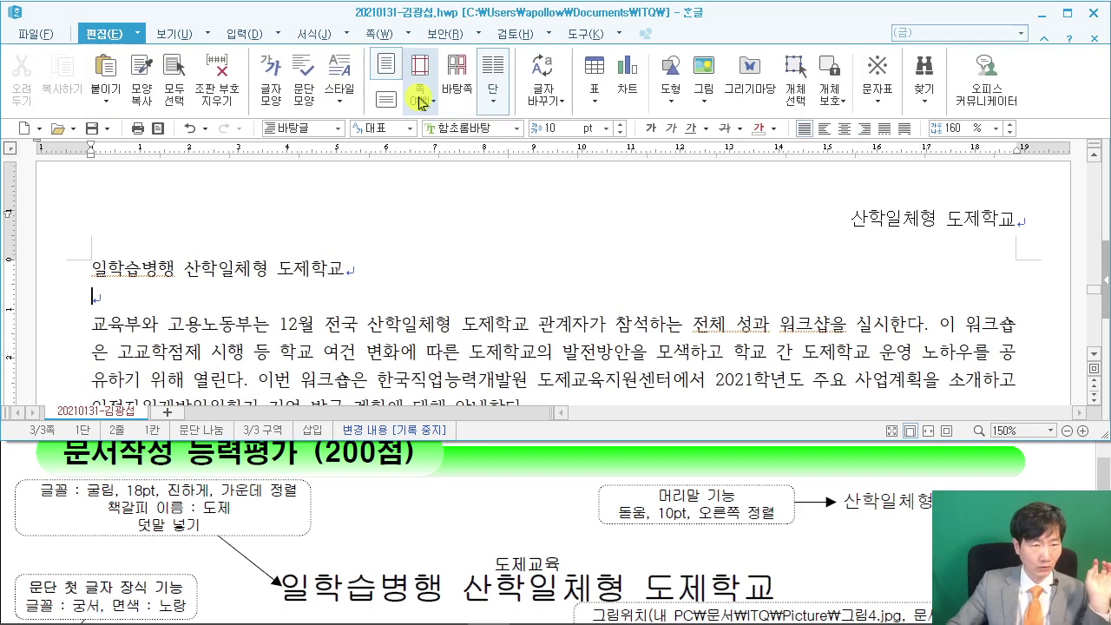
pyautogui.click(457, 499)
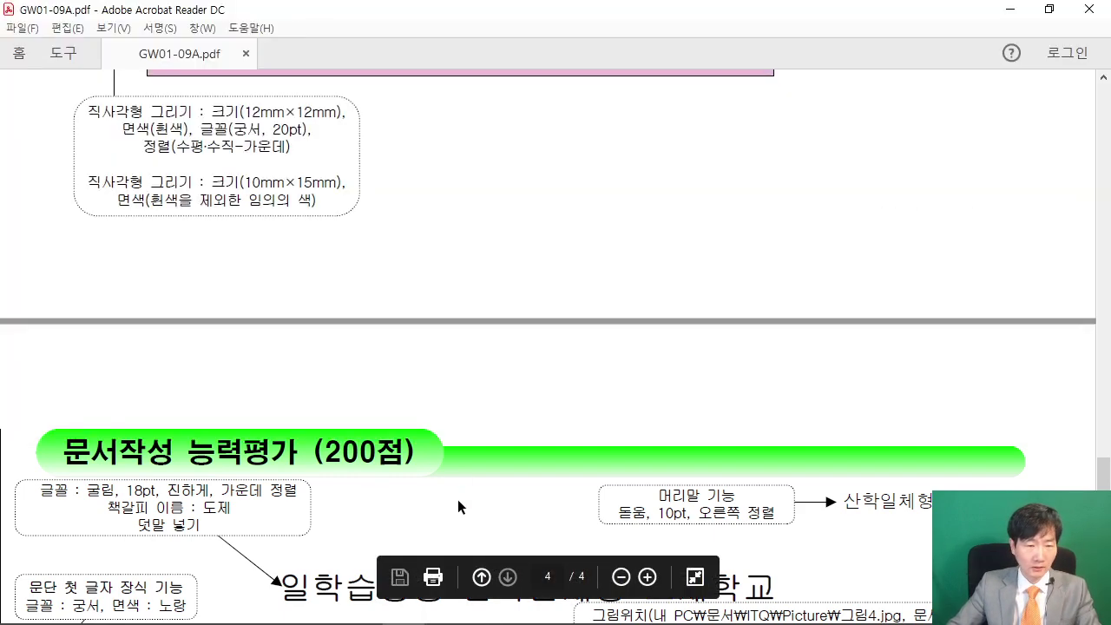
pyautogui.scroll(-2, 448, 463)
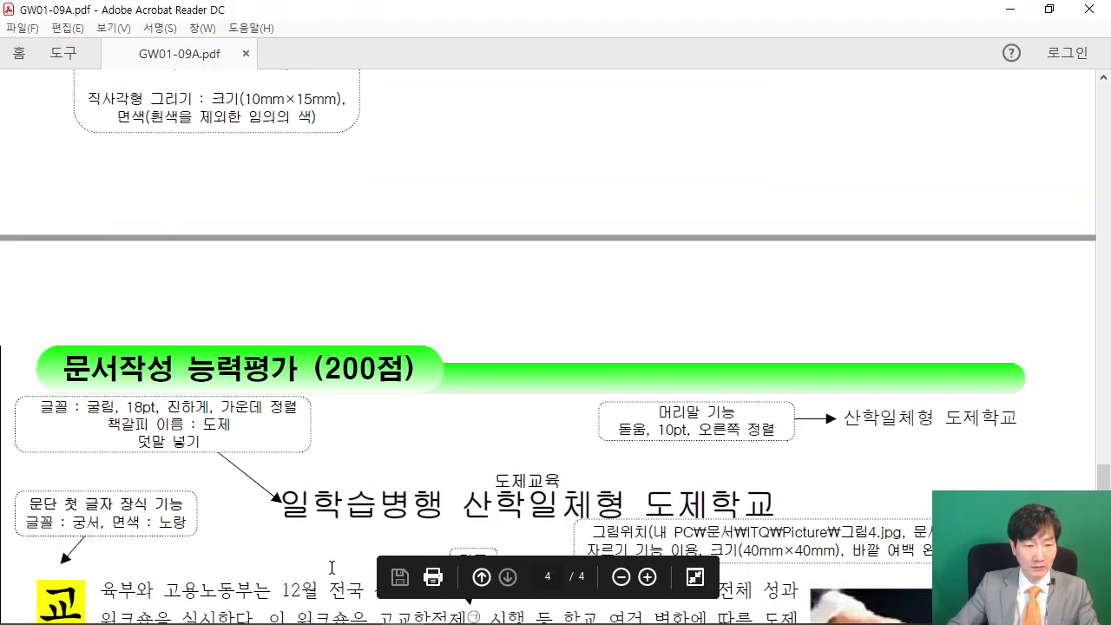
pyautogui.scroll(1, 345, 475)
pyautogui.moveTo(330, 618)
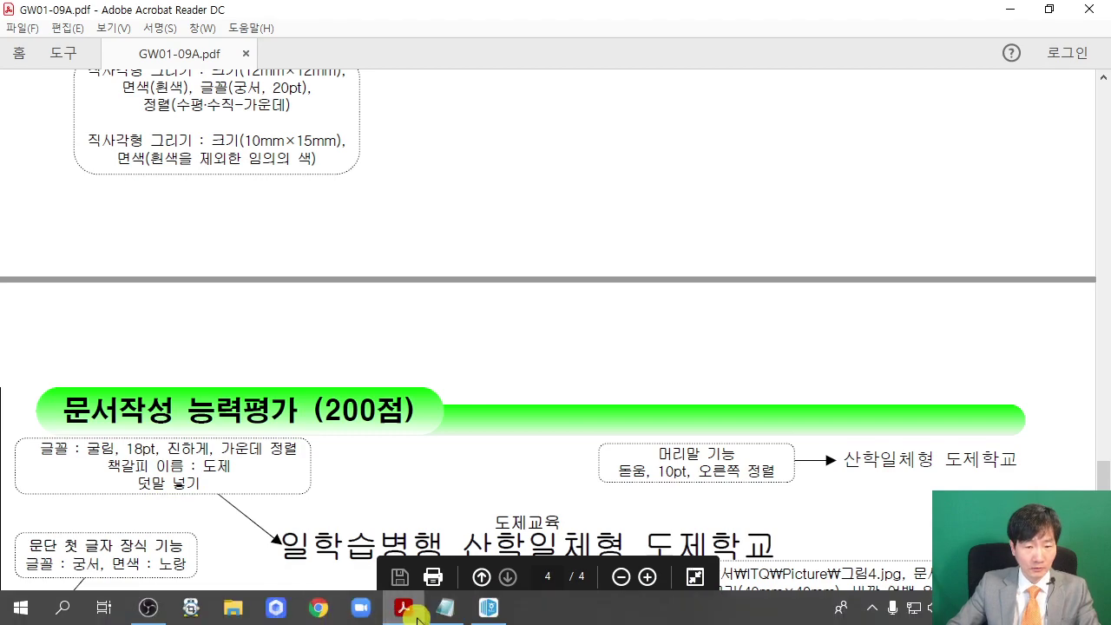
pyautogui.click(489, 608)
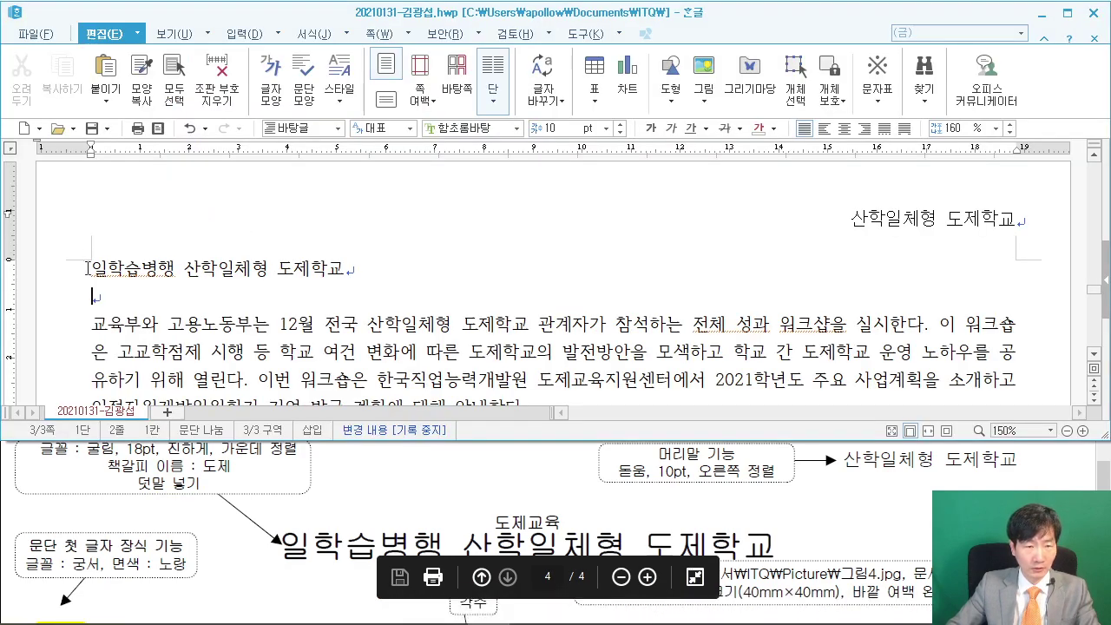
# Step: Set the title '일학습병행 산학일체형 도제학교' to 굴림 18pt and centre it
pyautogui.moveTo(88, 270); pyautogui.dragTo(373, 270)
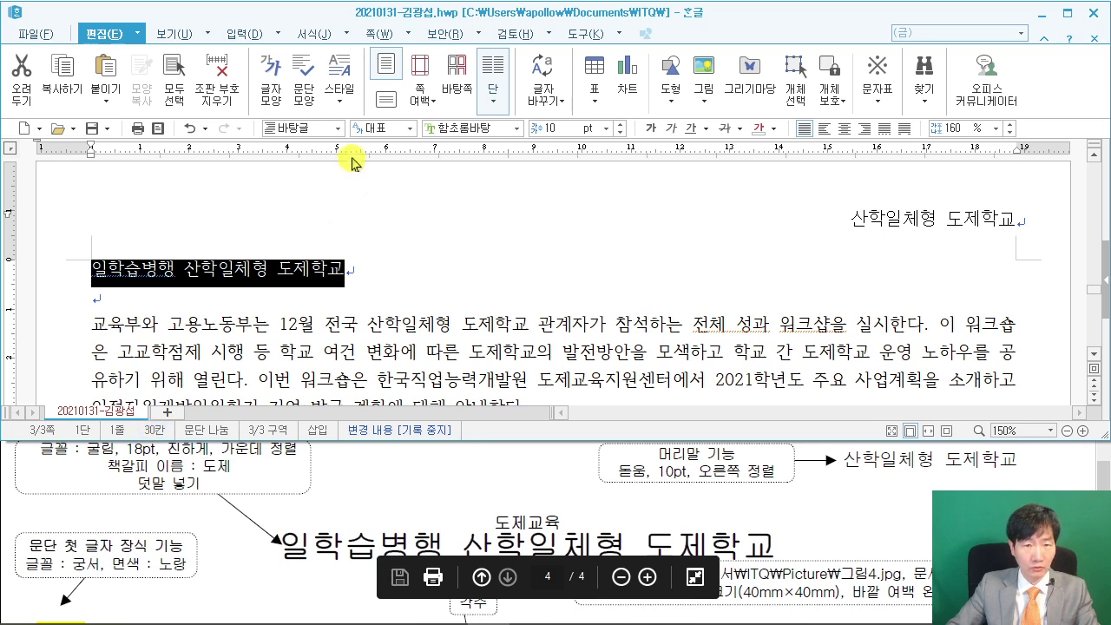
pyautogui.click(451, 129)
pyautogui.write('굴림')
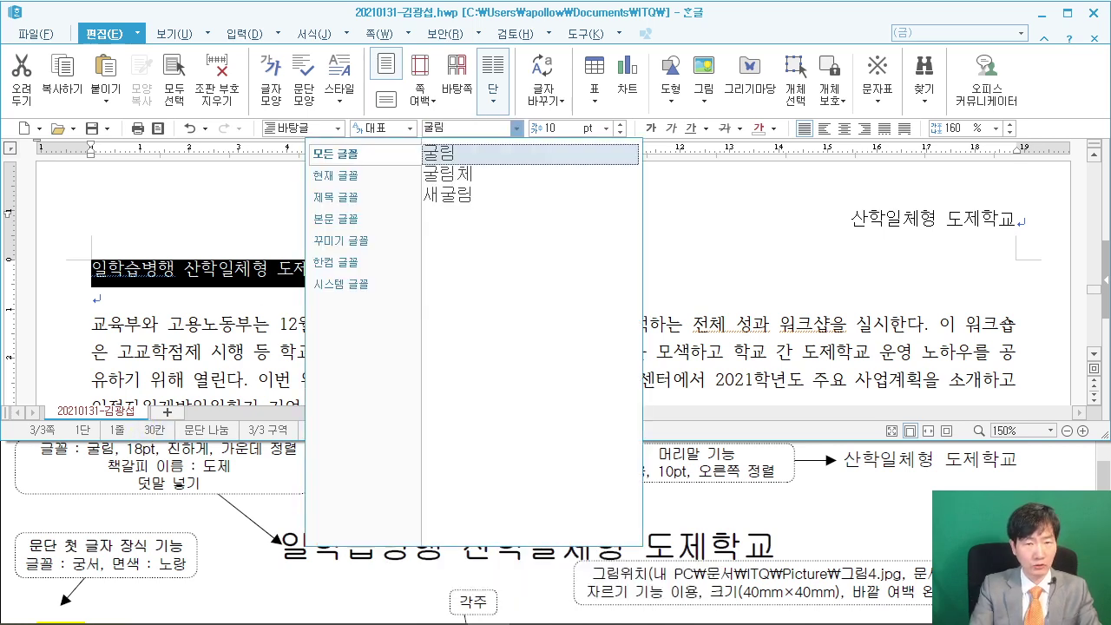
pyautogui.press('Return')
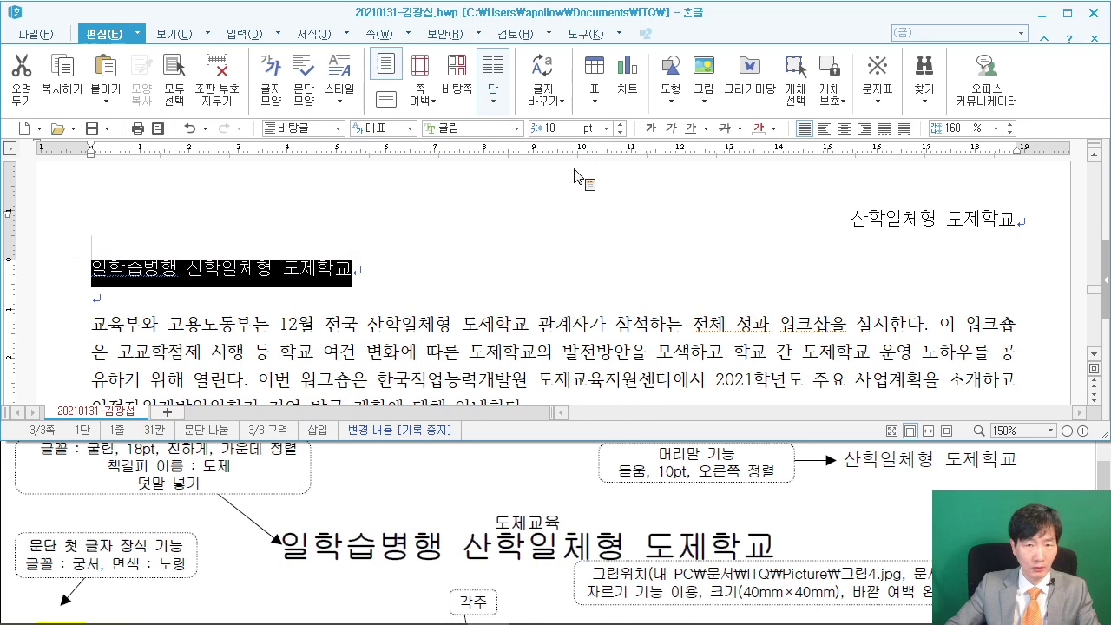
pyautogui.click(552, 129)
pyautogui.write('189')
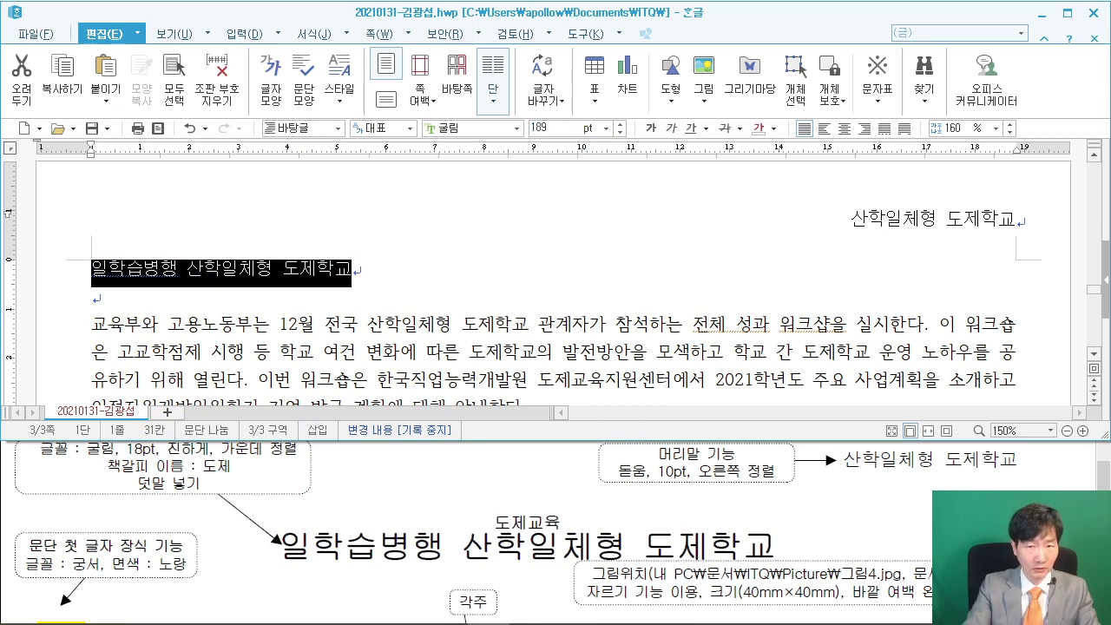
pyautogui.press('BackSpace')
pyautogui.press('Return')
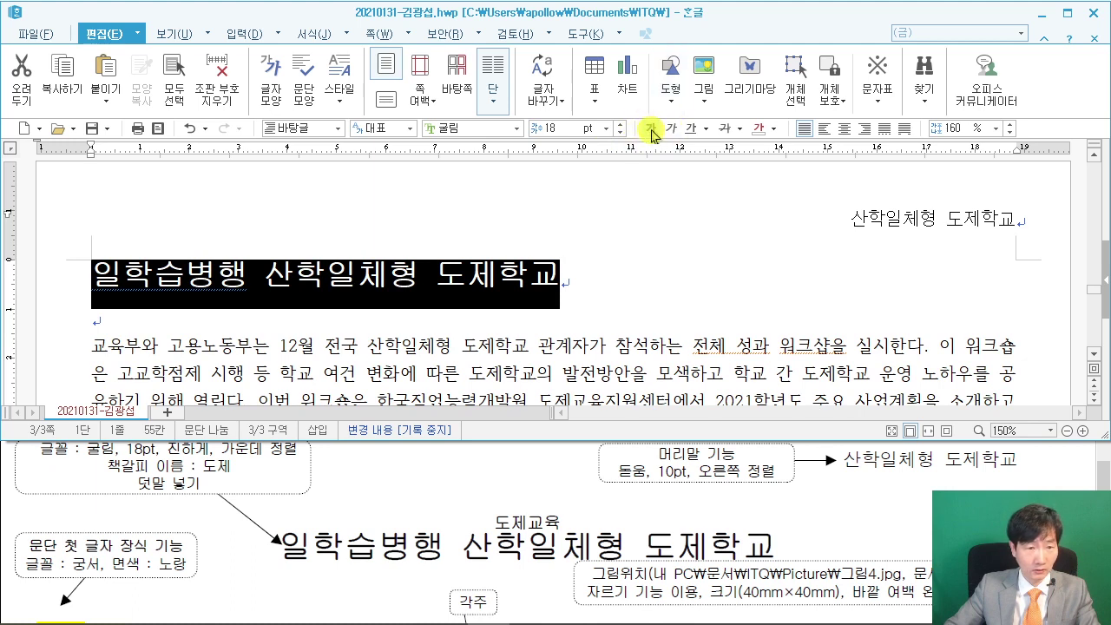
pyautogui.click(843, 129)
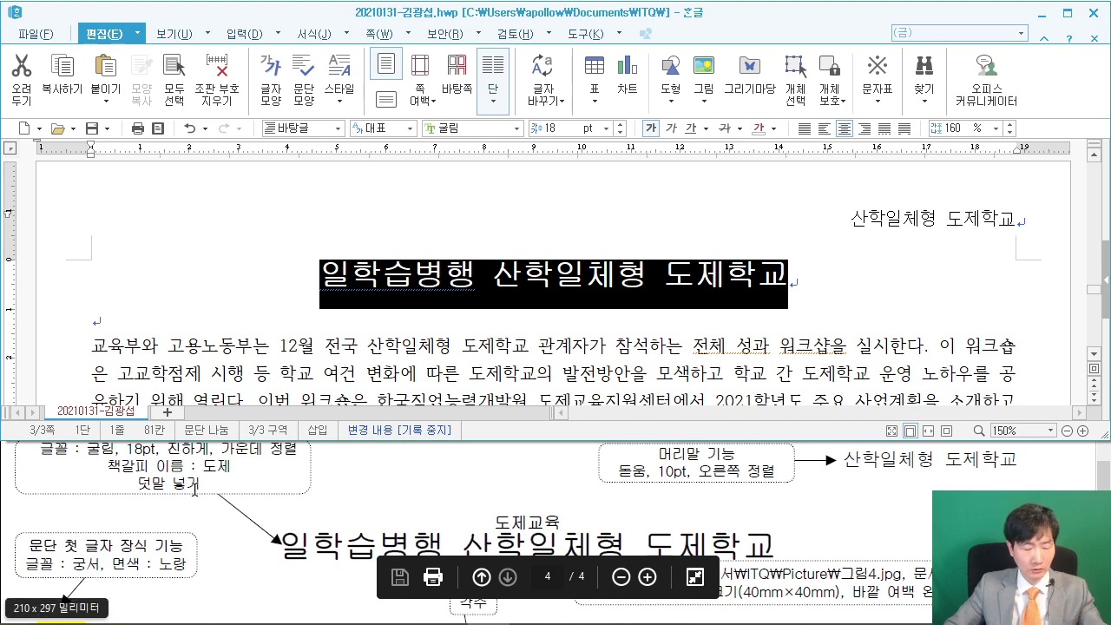
pyautogui.moveTo(143, 493); pyautogui.dragTo(111, 486)
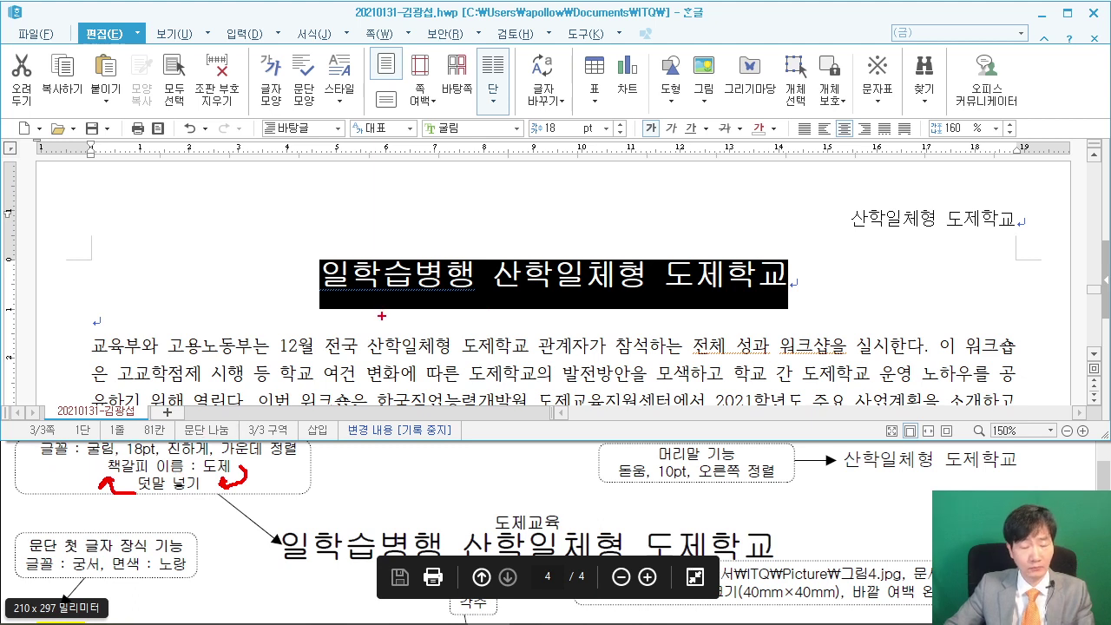
pyautogui.press('Escape')
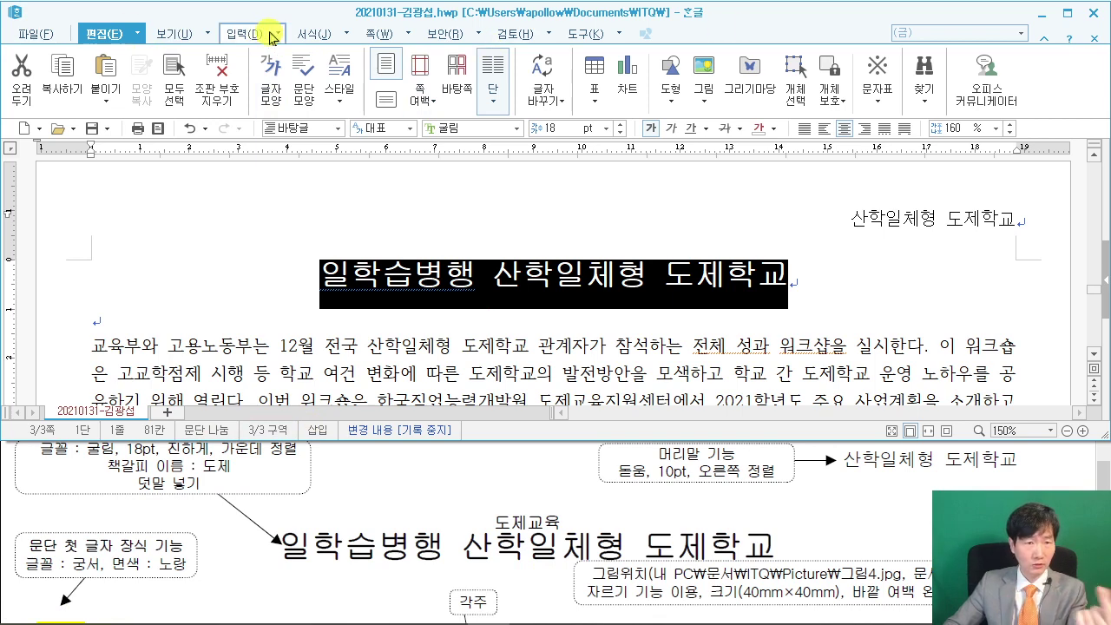
# Step: Add the ruby text 도제교육 in the 위 position over the title 일학습병행 산학일체형 도제학교
pyautogui.click(268, 33)
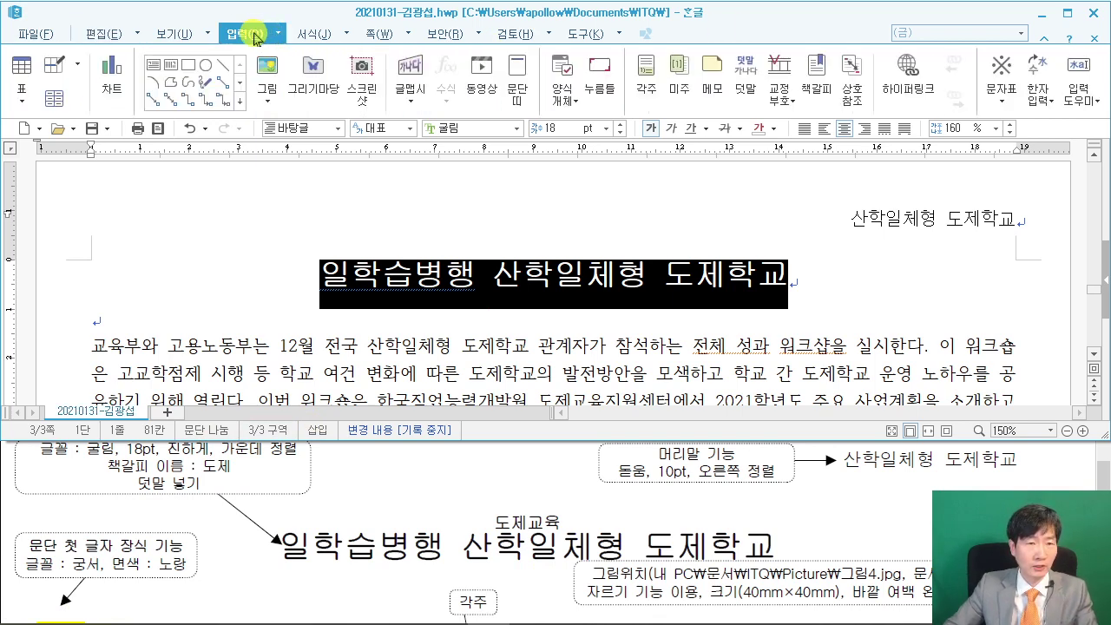
pyautogui.click(278, 35)
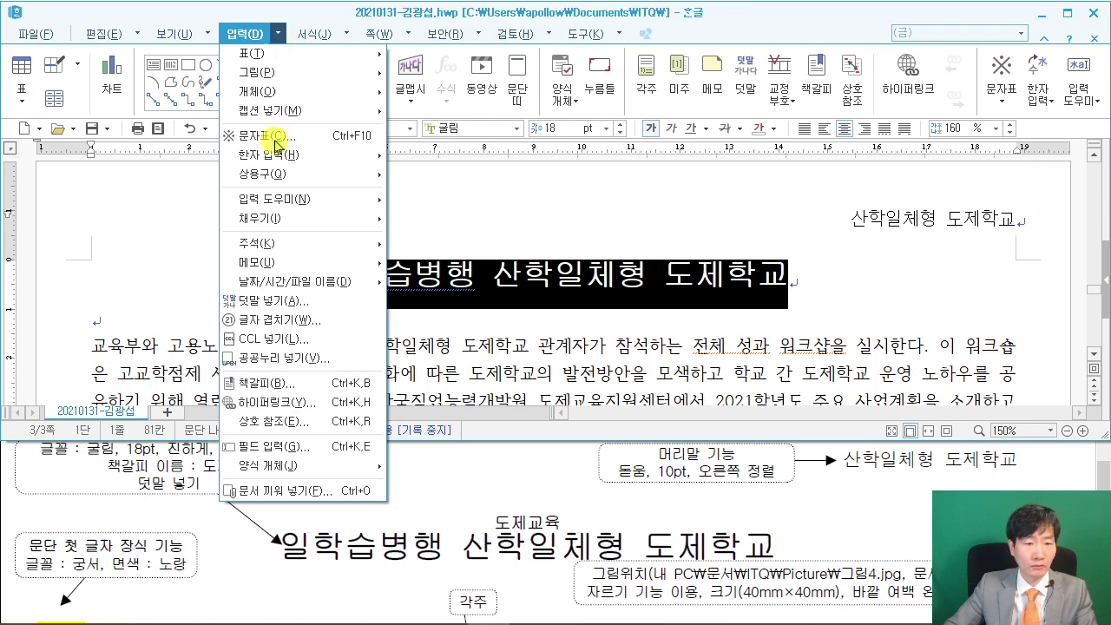
pyautogui.click(267, 301)
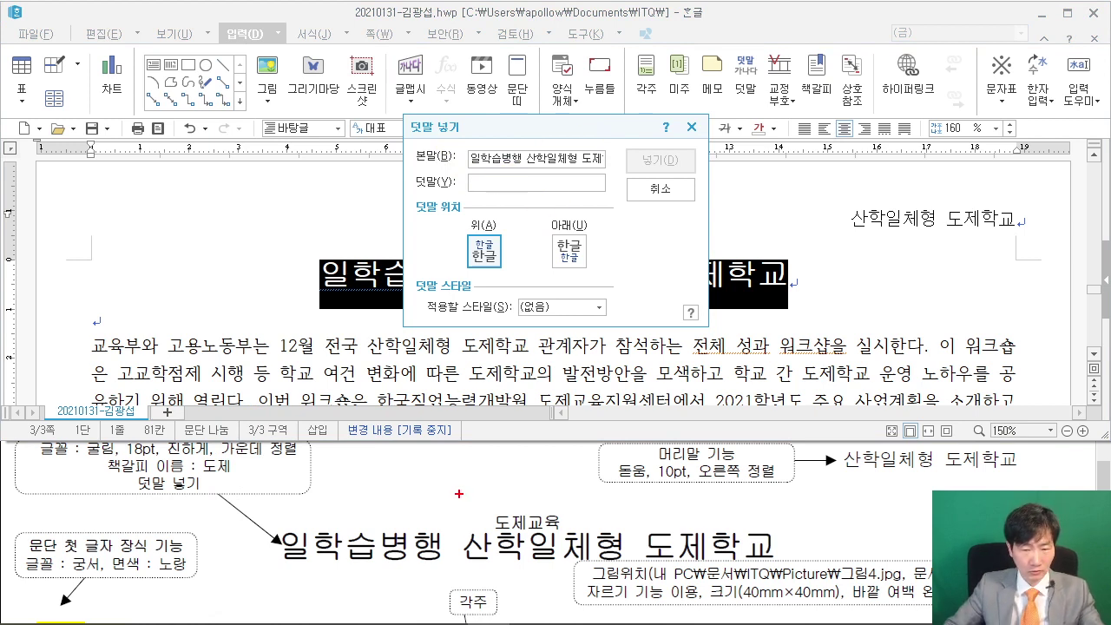
pyautogui.moveTo(511, 315); pyautogui.dragTo(532, 495)
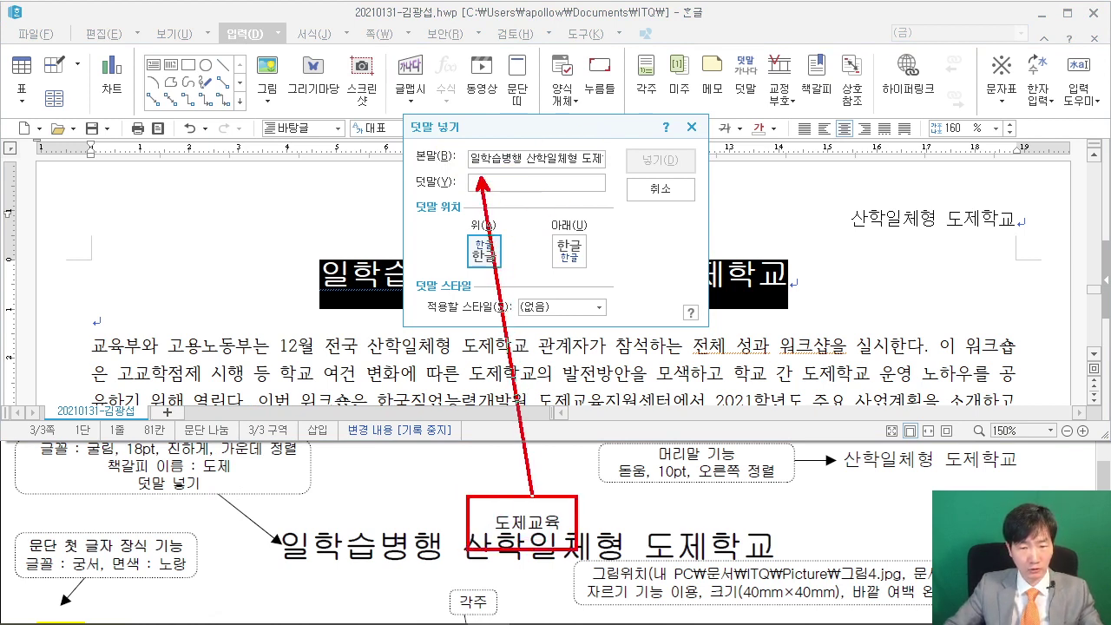
pyautogui.press('Escape')
pyautogui.write('ㄷ')
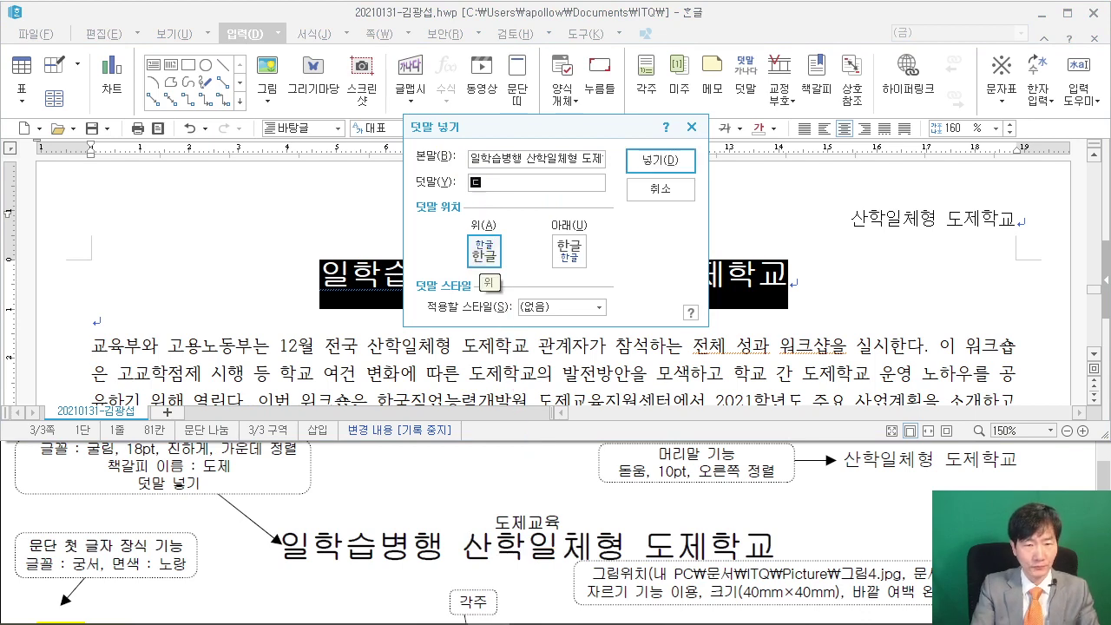
pyautogui.write('제교육')
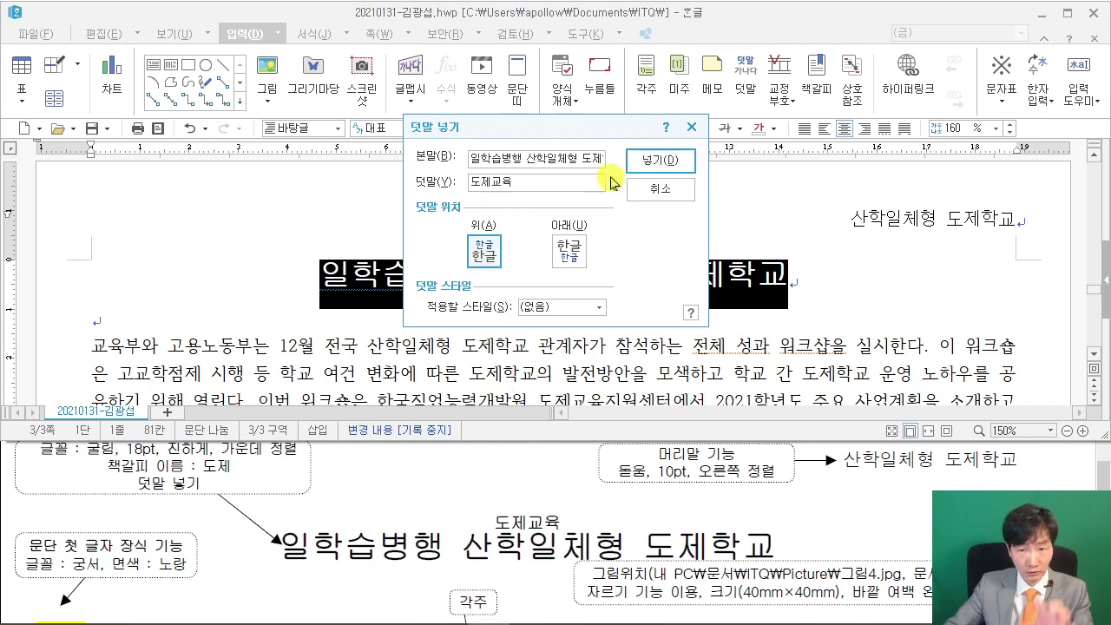
pyautogui.click(659, 161)
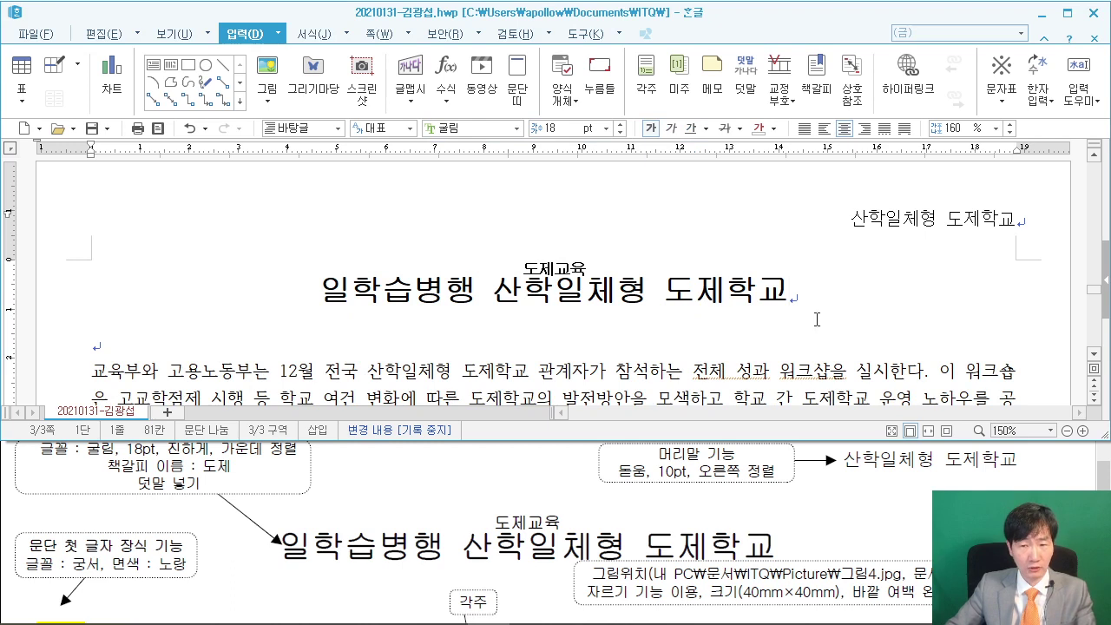
pyautogui.click(321, 282)
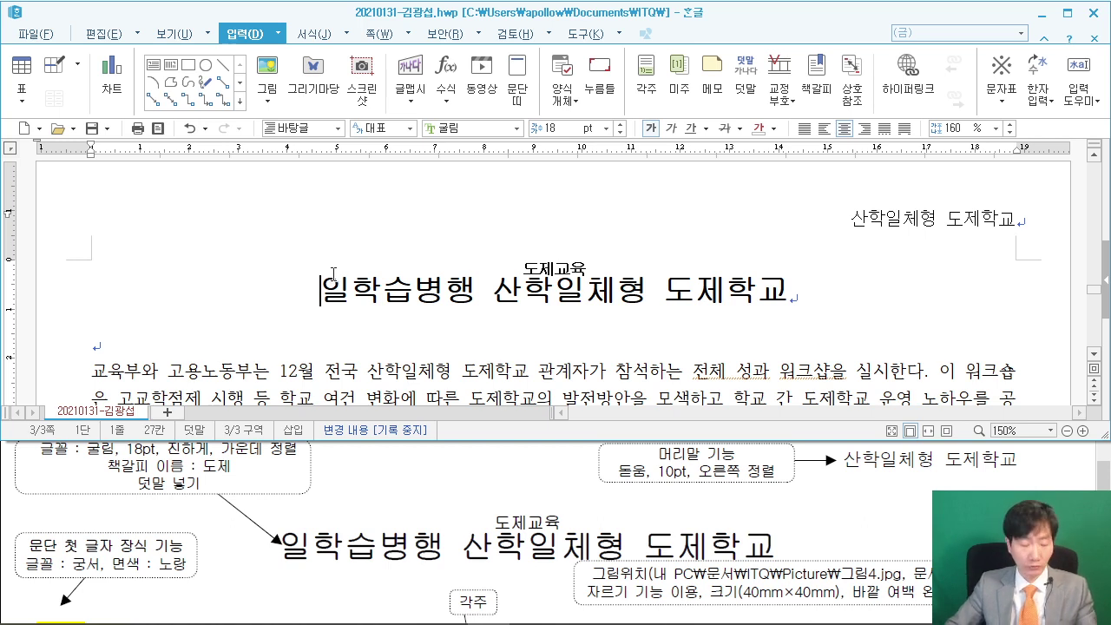
pyautogui.moveTo(313, 61); pyautogui.dragTo(452, 173)
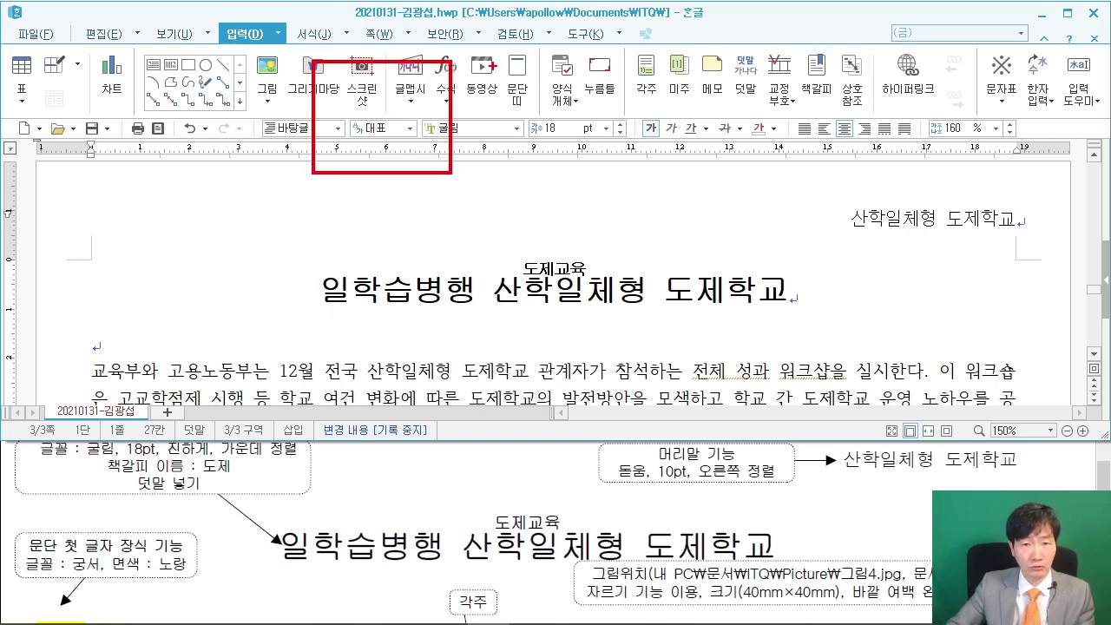
pyautogui.moveTo(493, 65); pyautogui.dragTo(672, 173)
pyautogui.moveTo(688, 58)
pyautogui.mouseDown()
pyautogui.moveTo(855, 188)
pyautogui.moveTo(875, 190)
pyautogui.mouseUp()
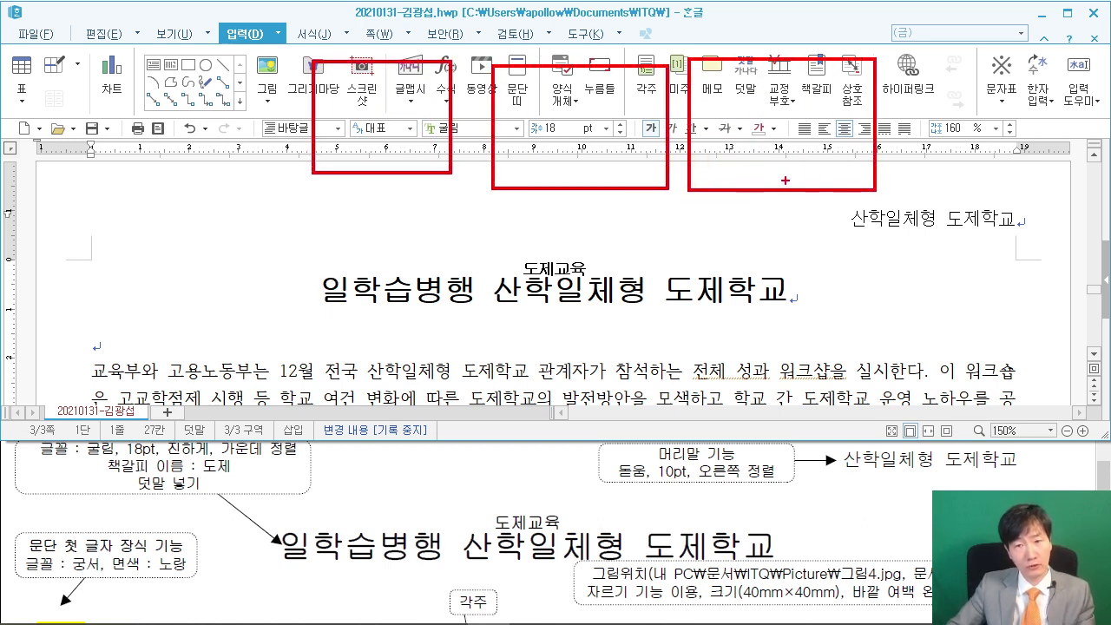
pyautogui.moveTo(358, 115); pyautogui.dragTo(374, 149)
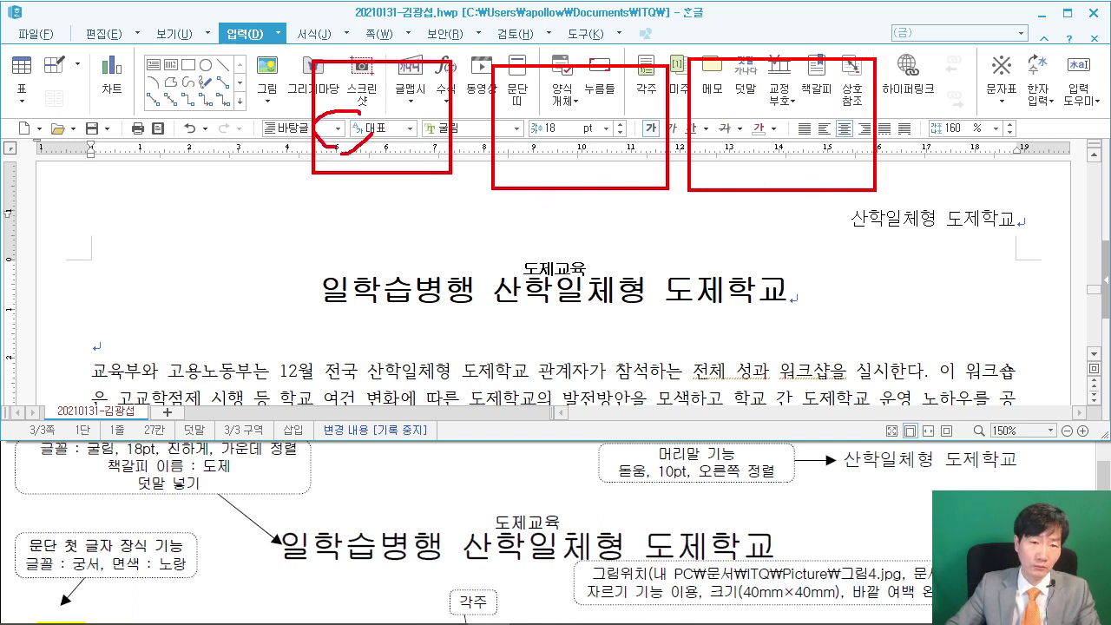
pyautogui.moveTo(373, 82); pyautogui.dragTo(382, 134)
pyautogui.moveTo(351, 126)
pyautogui.mouseDown()
pyautogui.moveTo(416, 117)
pyautogui.moveTo(443, 161)
pyautogui.mouseUp()
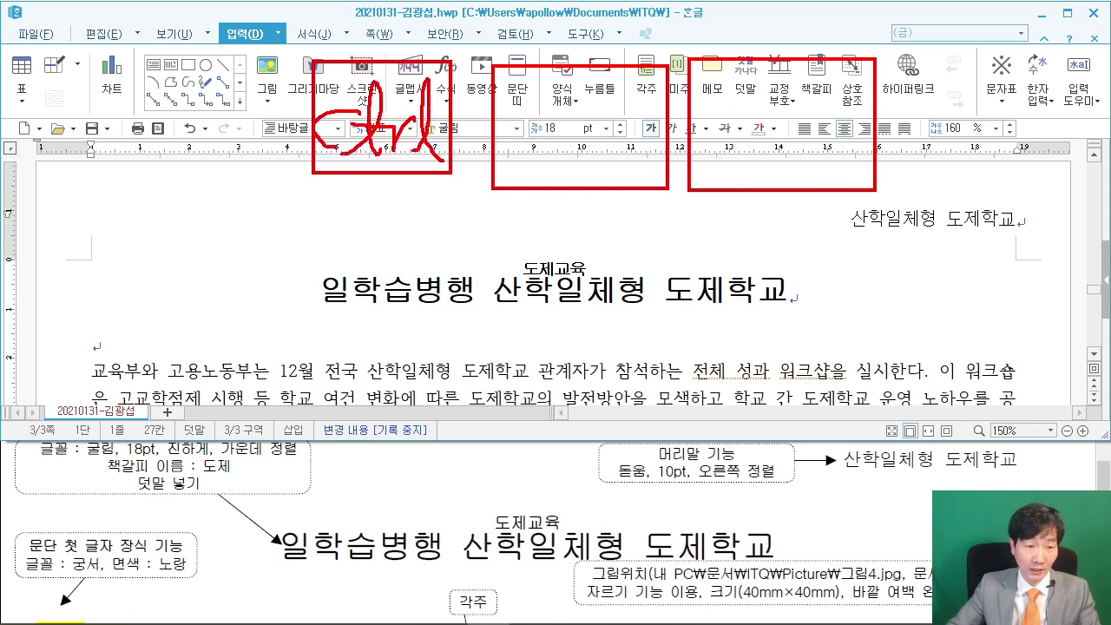
pyautogui.moveTo(99, 477); pyautogui.dragTo(191, 476)
pyautogui.moveTo(83, 415); pyautogui.dragTo(125, 437)
pyautogui.moveTo(125, 434)
pyautogui.mouseDown()
pyautogui.moveTo(89, 408)
pyautogui.moveTo(132, 454)
pyautogui.mouseUp()
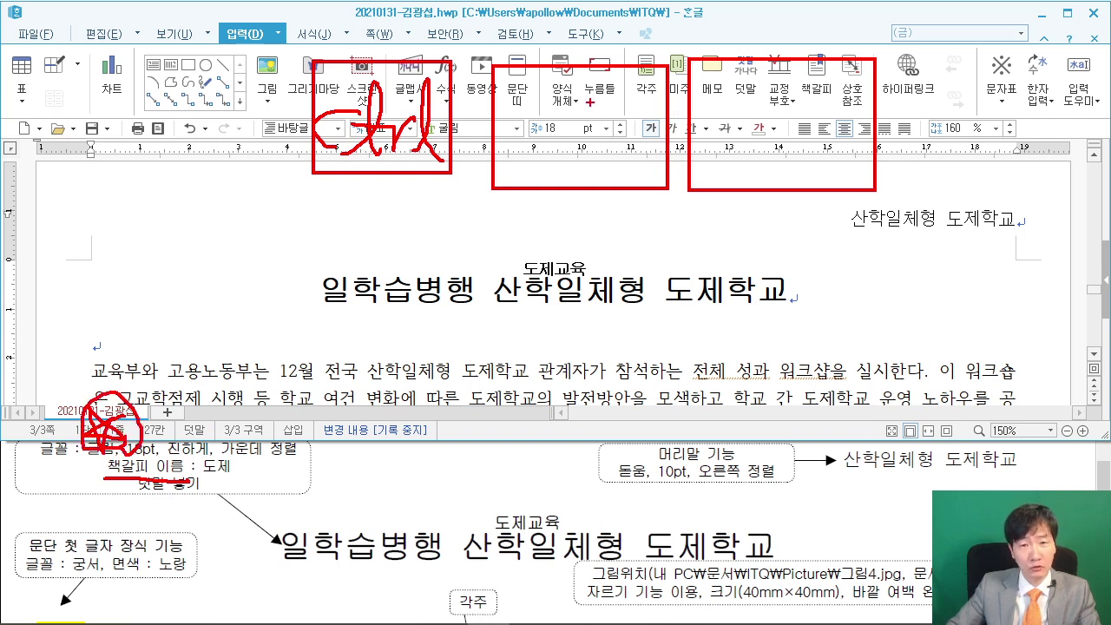
pyautogui.moveTo(577, 85); pyautogui.dragTo(566, 183)
pyautogui.moveTo(571, 130); pyautogui.dragTo(610, 99)
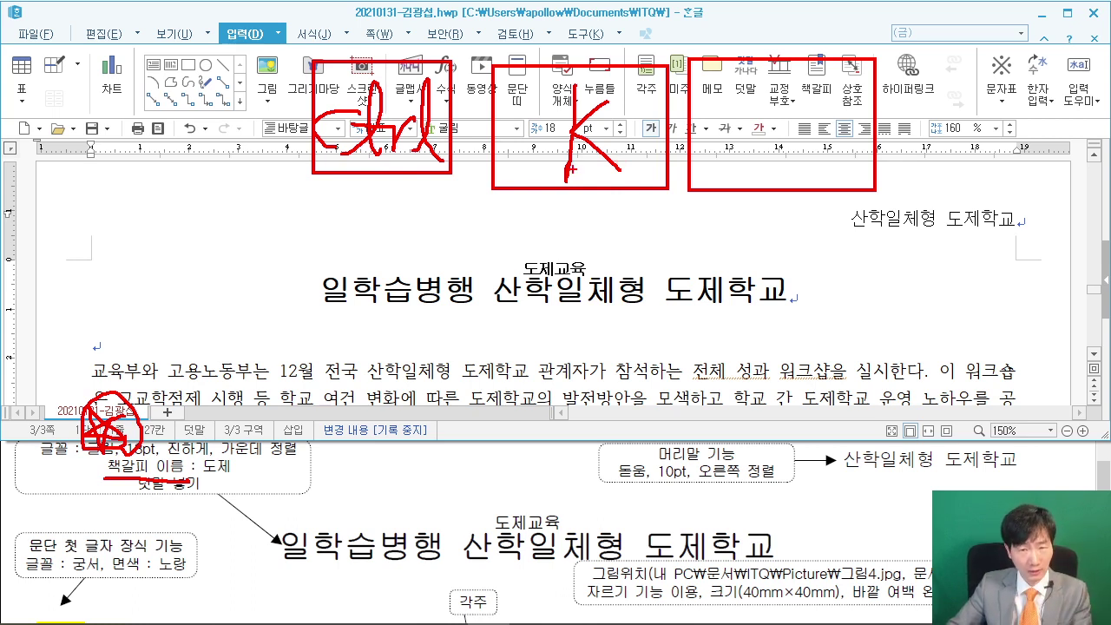
pyautogui.moveTo(771, 120); pyautogui.dragTo(766, 156)
pyautogui.moveTo(773, 97)
pyautogui.mouseDown()
pyautogui.moveTo(809, 113)
pyautogui.moveTo(770, 148)
pyautogui.mouseUp()
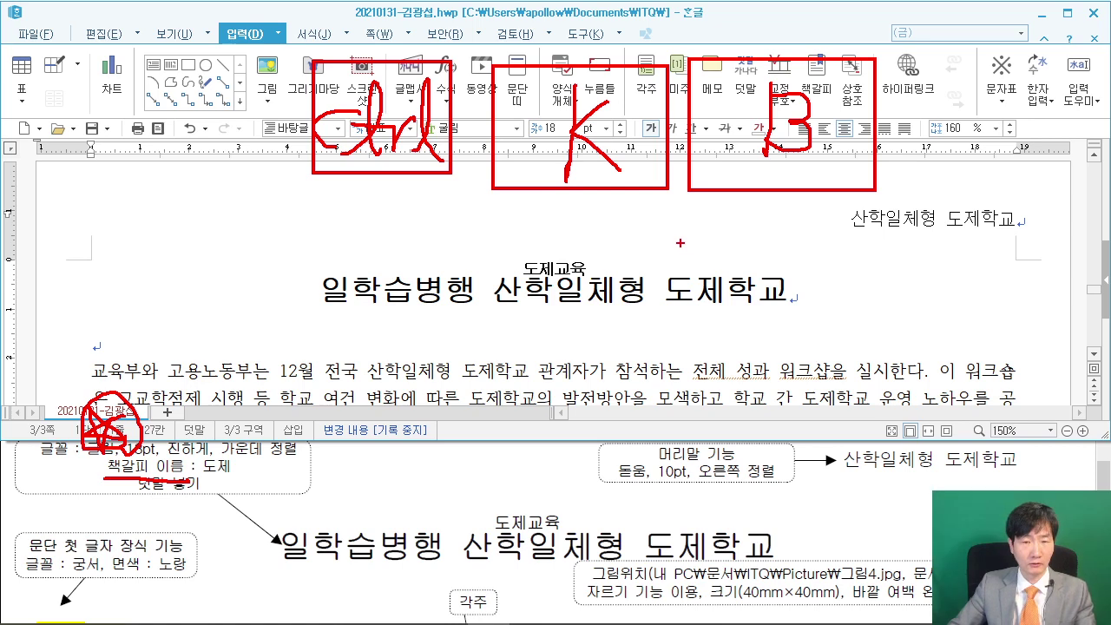
pyautogui.press('Escape')
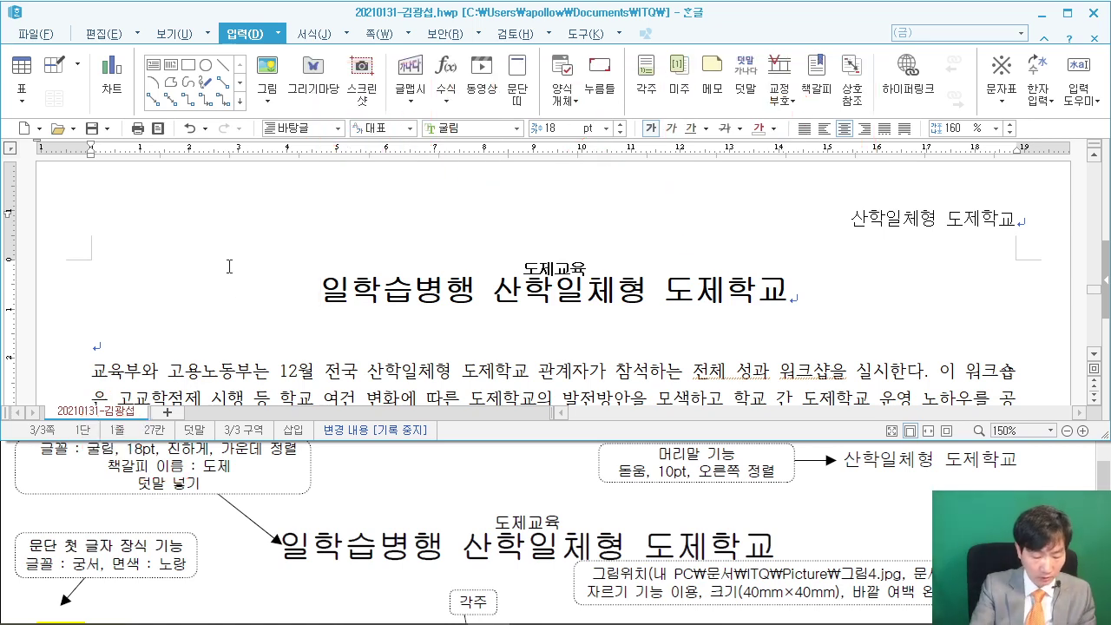
# Step: Insert a bookmark named 도제 at the start of the title line
pyautogui.hotkey('ctrl', 'k')
pyautogui.press('b')
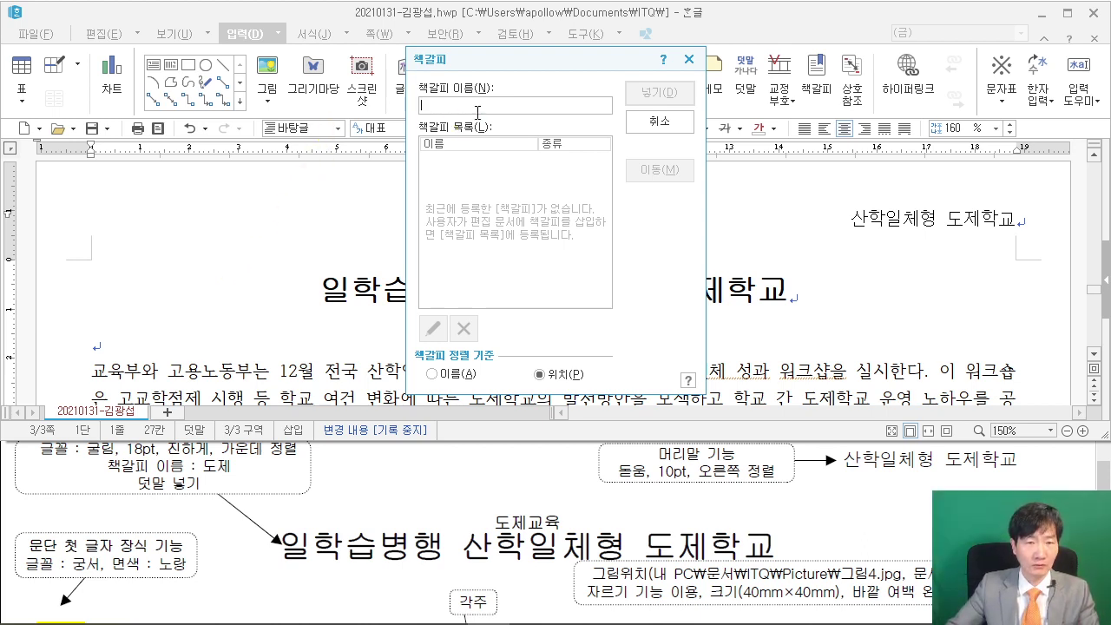
pyautogui.write('도')
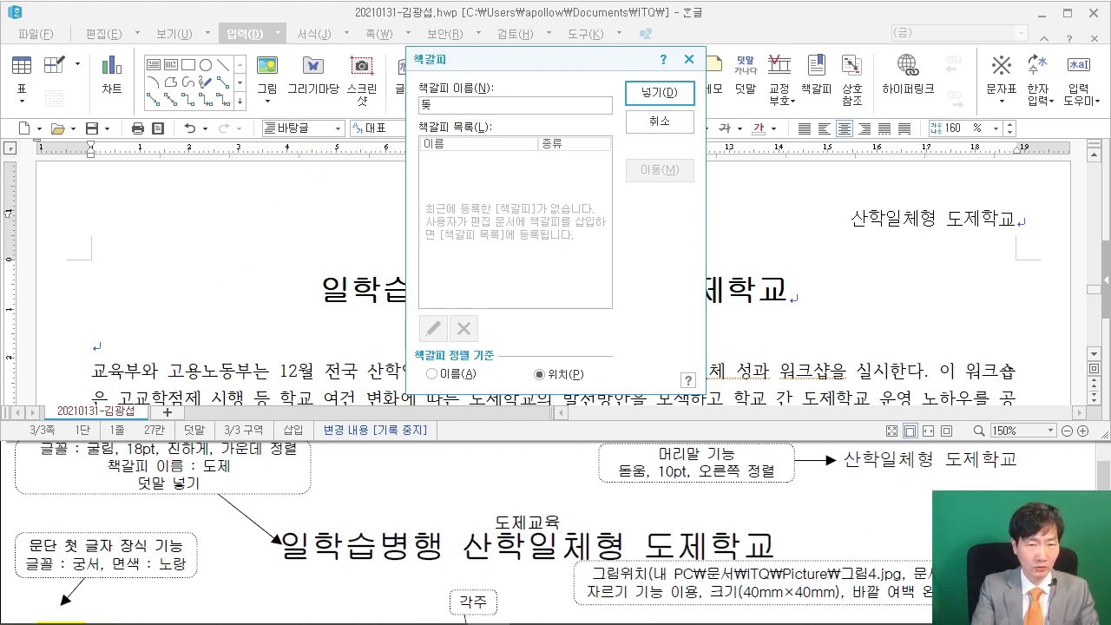
pyautogui.write('제')
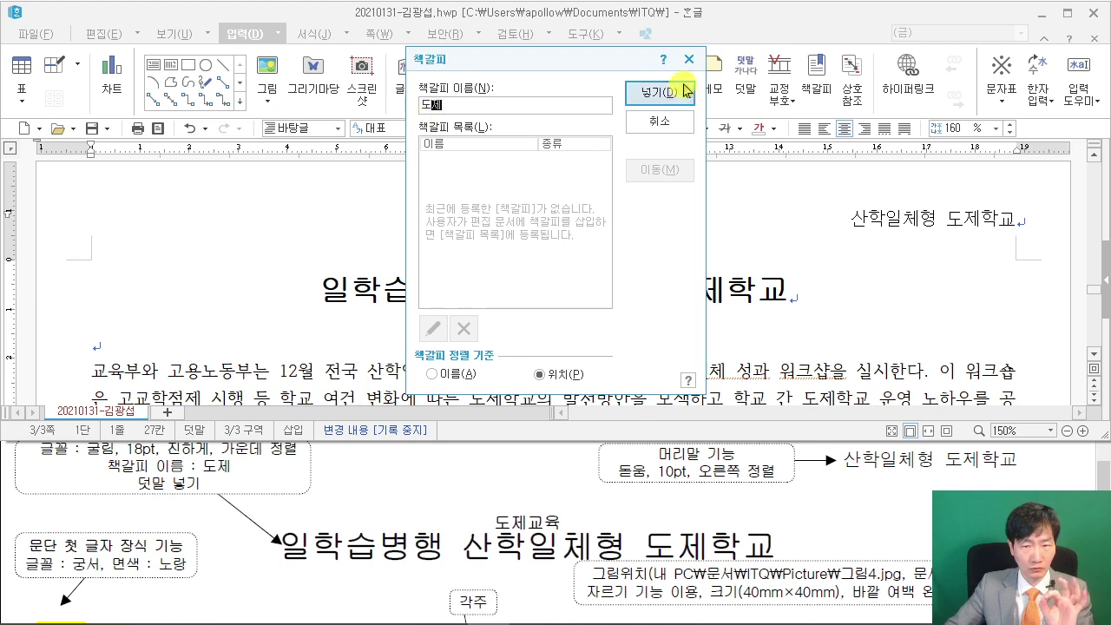
pyautogui.click(660, 92)
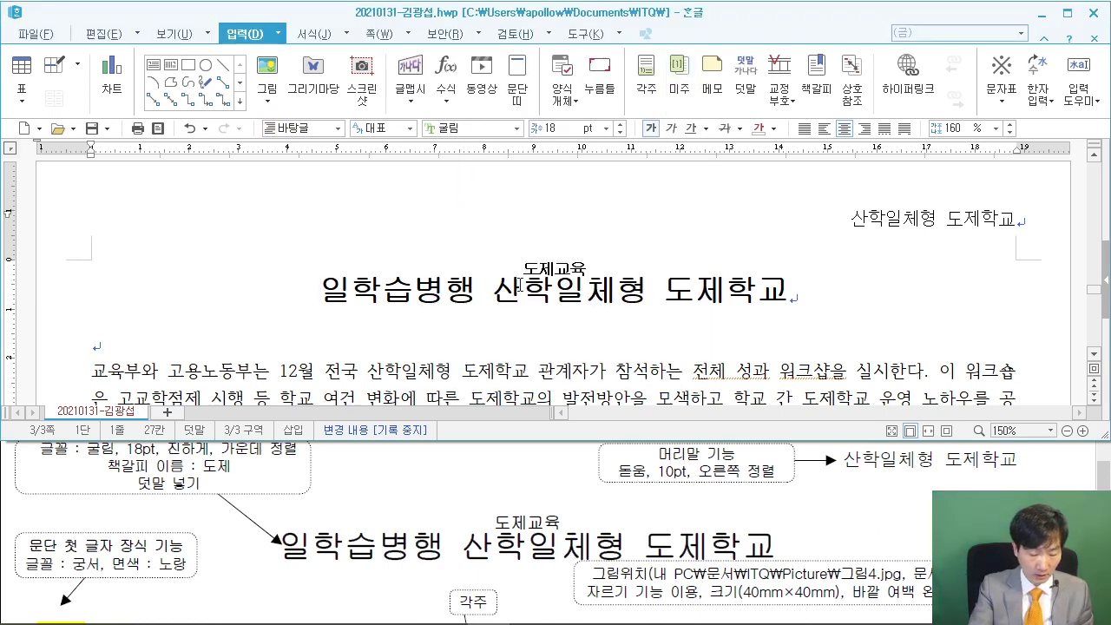
# Step: Reopen the bookmark list to confirm 도제 is registered, then close it
pyautogui.hotkey('ctrl', 'k')
pyautogui.press('b')
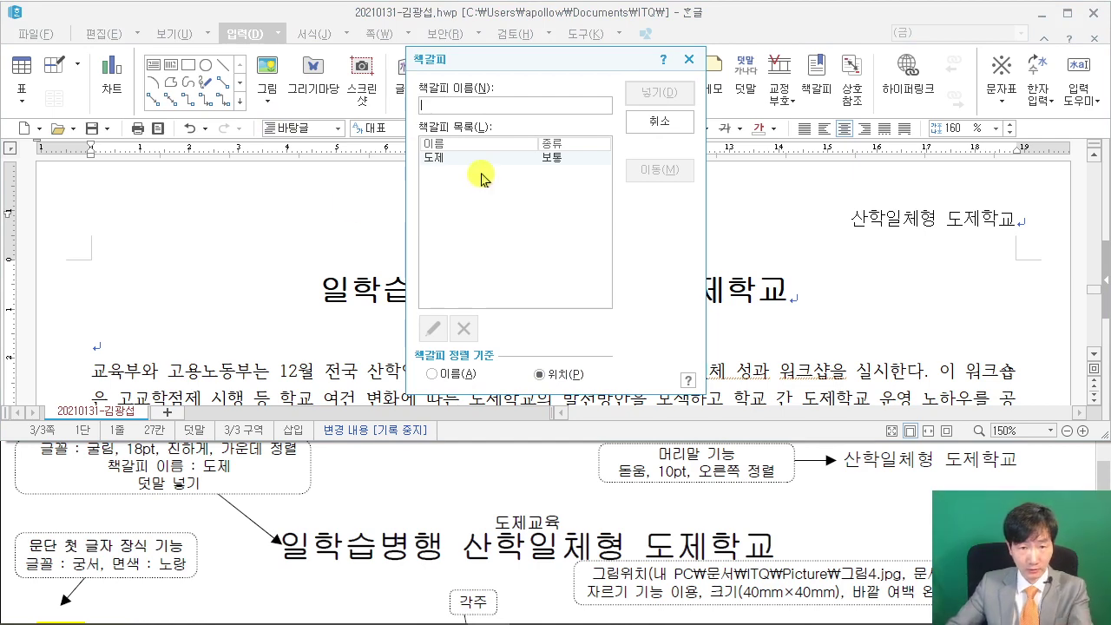
pyautogui.click(690, 60)
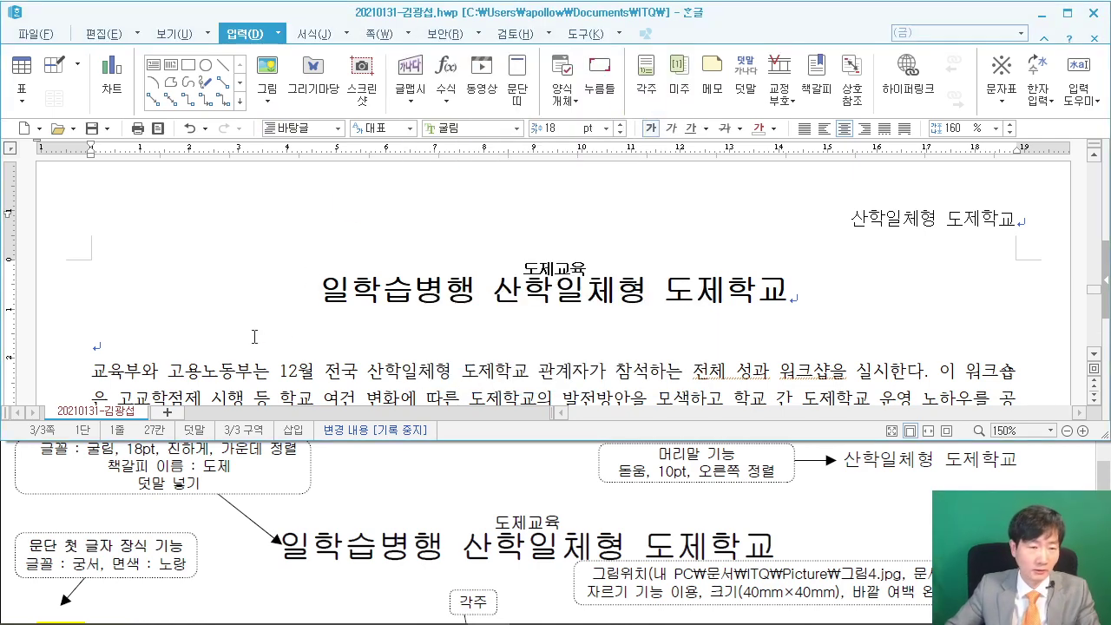
pyautogui.scroll(-3, 254, 337)
pyautogui.click(232, 535)
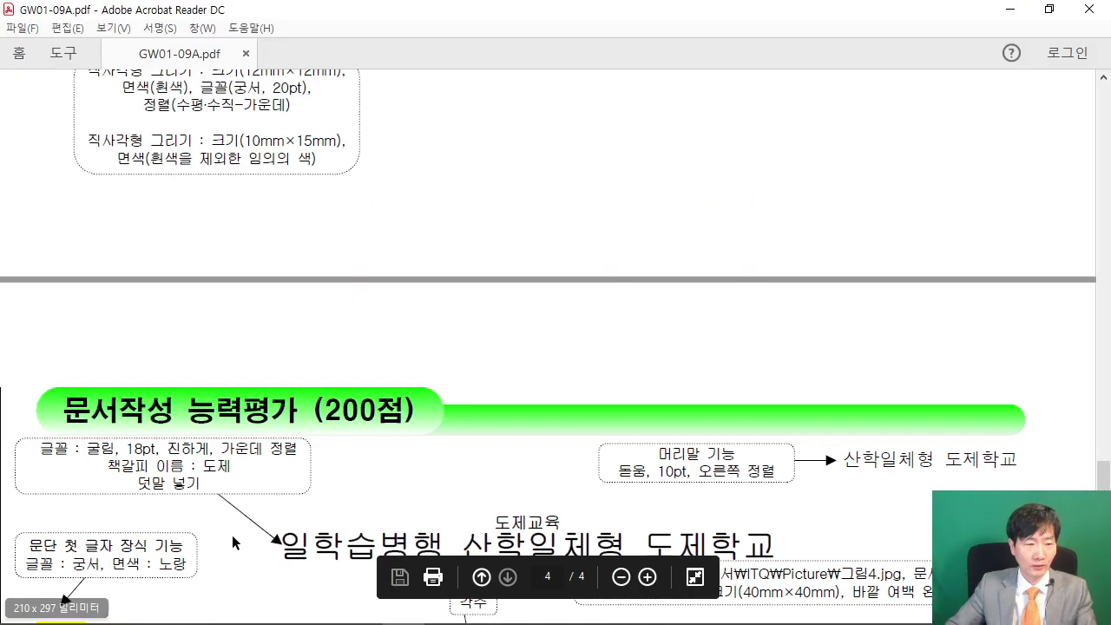
pyautogui.scroll(-3, 232, 535)
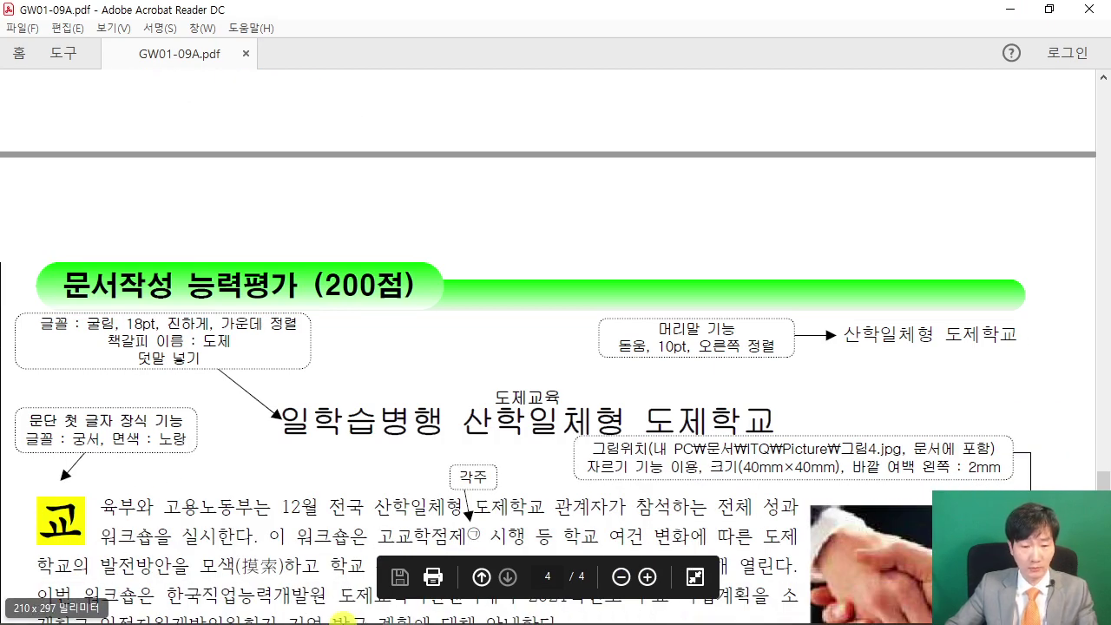
pyautogui.moveTo(432, 621)
pyautogui.click(488, 608)
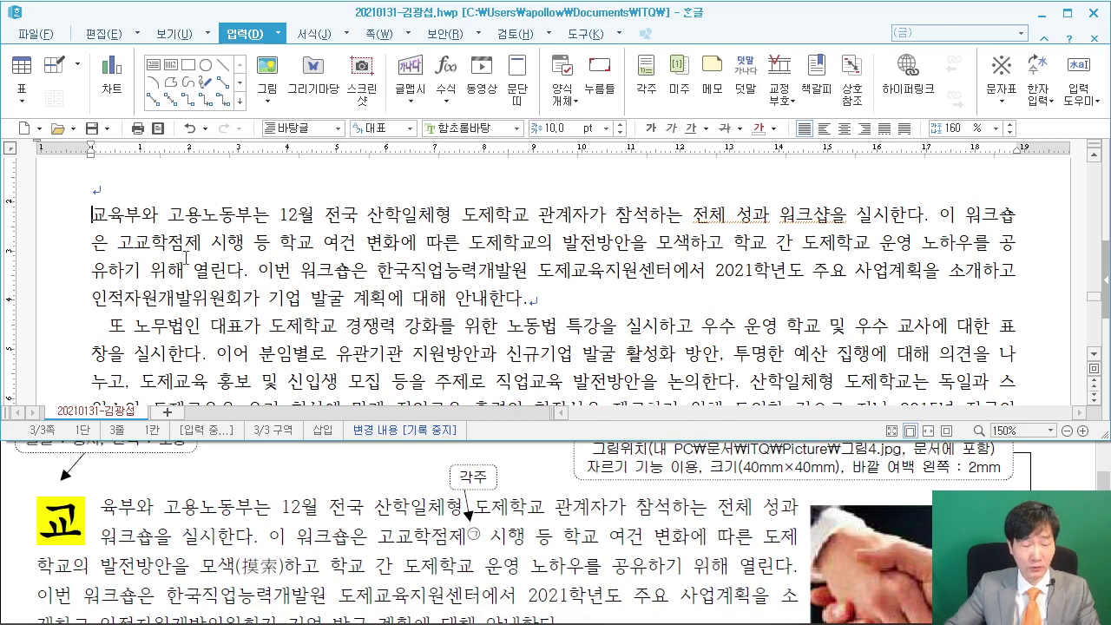
# Step: Set up a two-line drop cap on the first paragraph using the 궁서 font
pyautogui.press('F9')
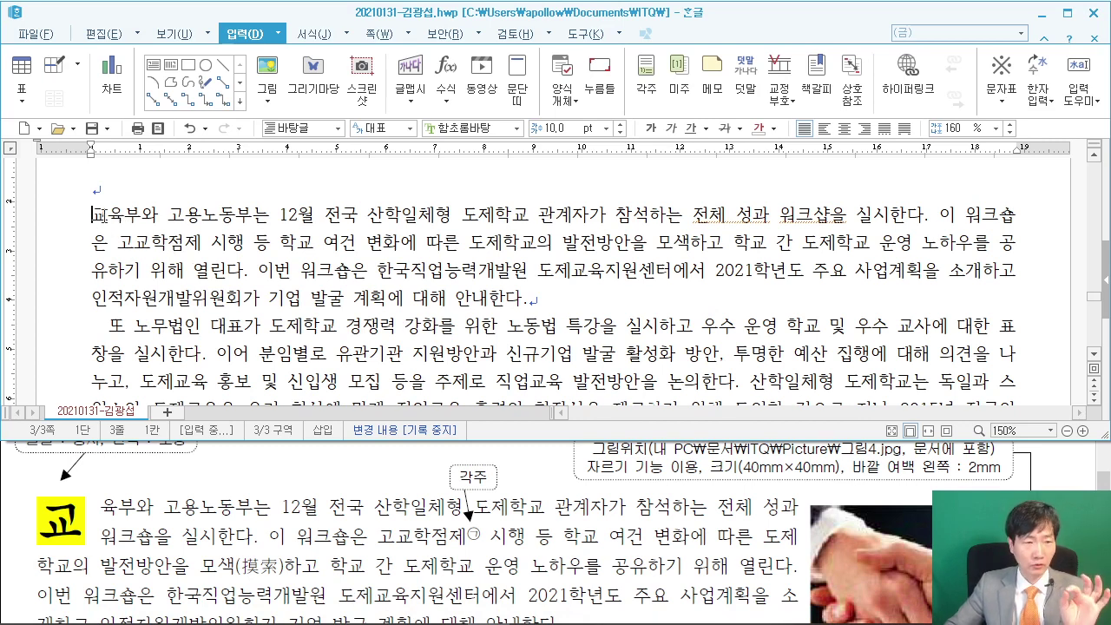
pyautogui.press('Escape')
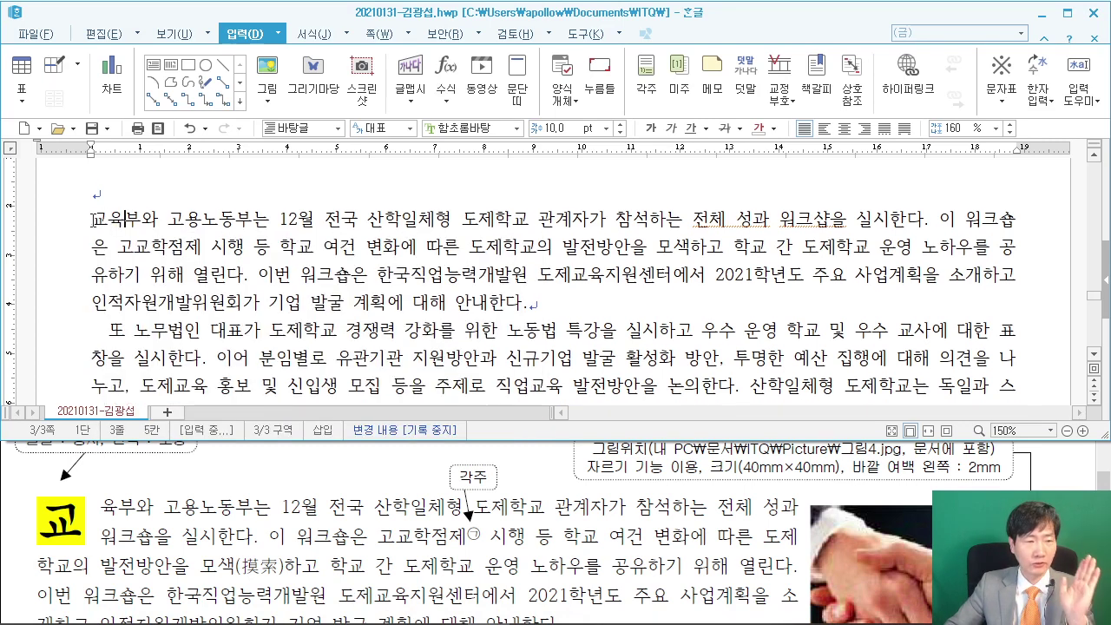
pyautogui.scroll(2, 188, 247)
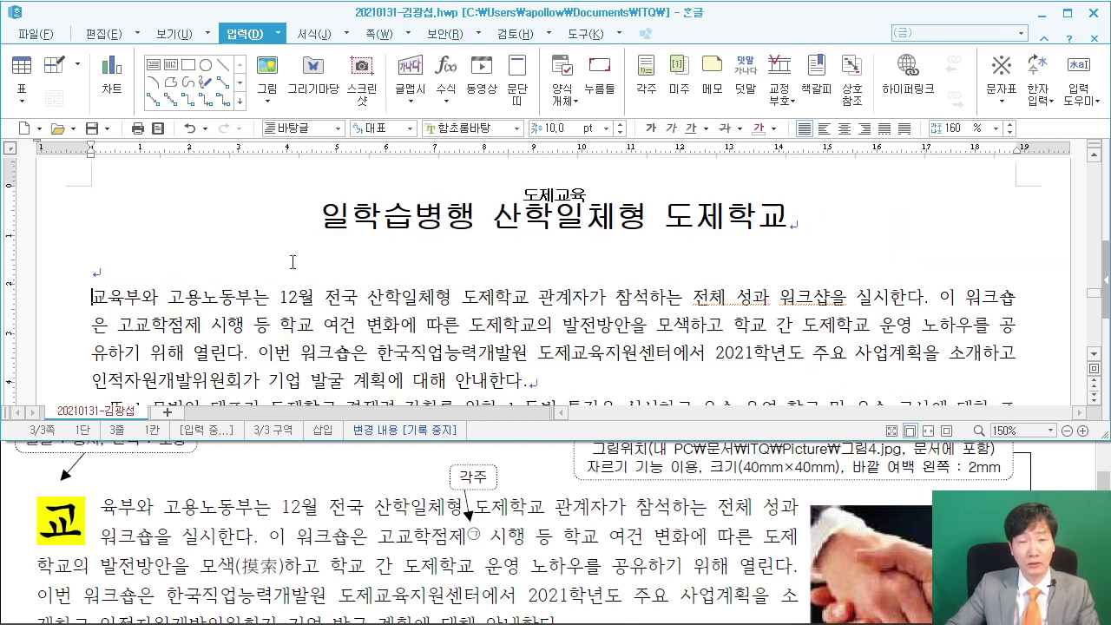
pyautogui.click(347, 38)
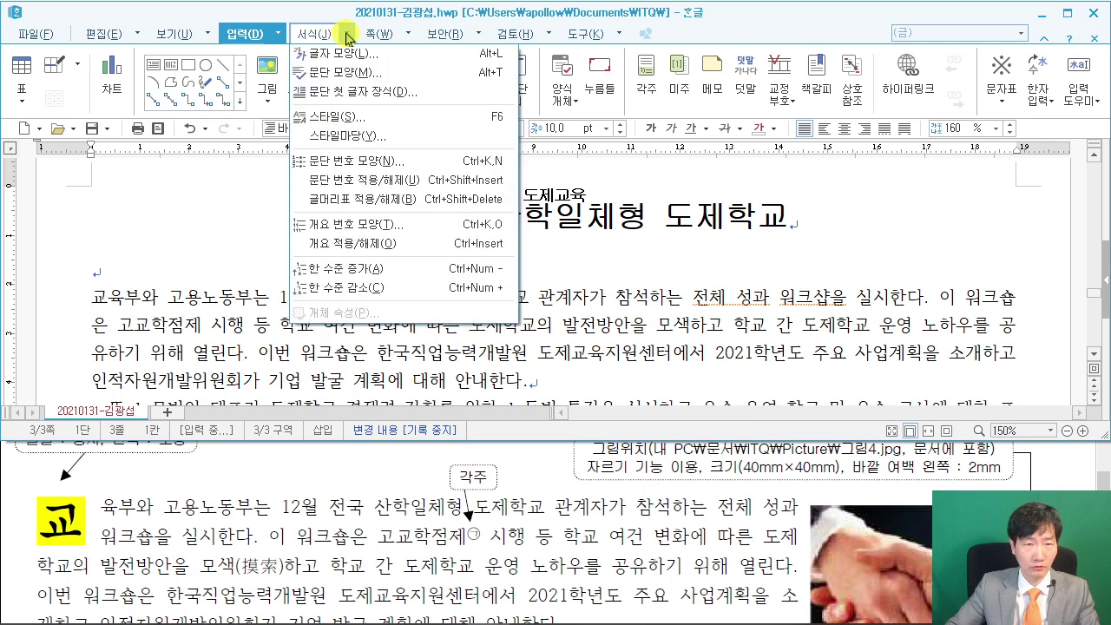
pyautogui.click(343, 98)
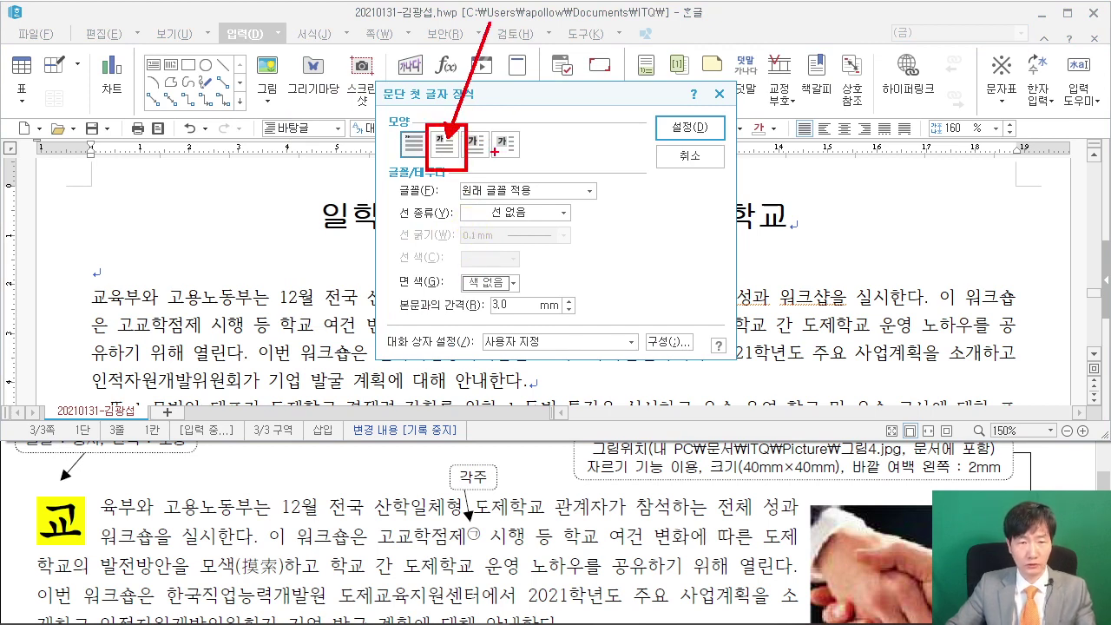
pyautogui.click(445, 143)
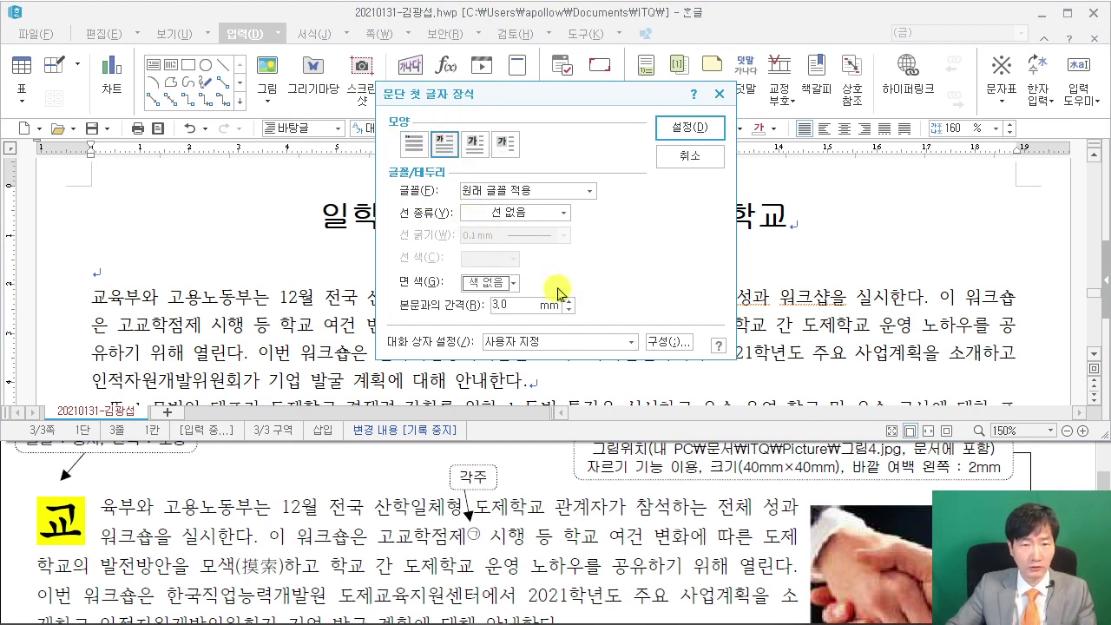
pyautogui.scroll(1, 223, 514)
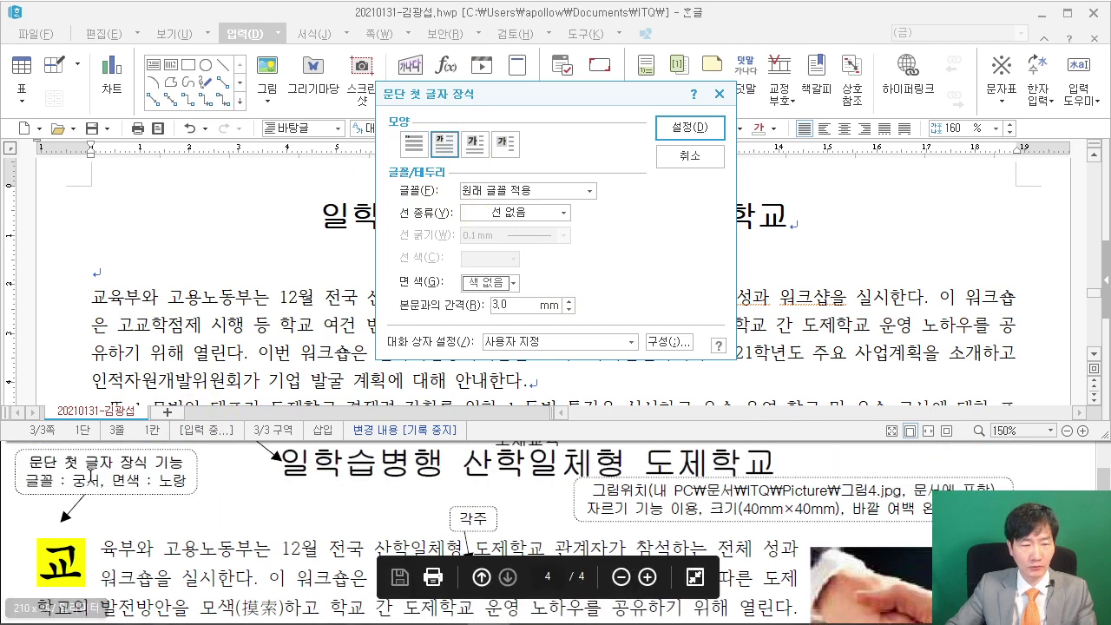
pyautogui.click(532, 199)
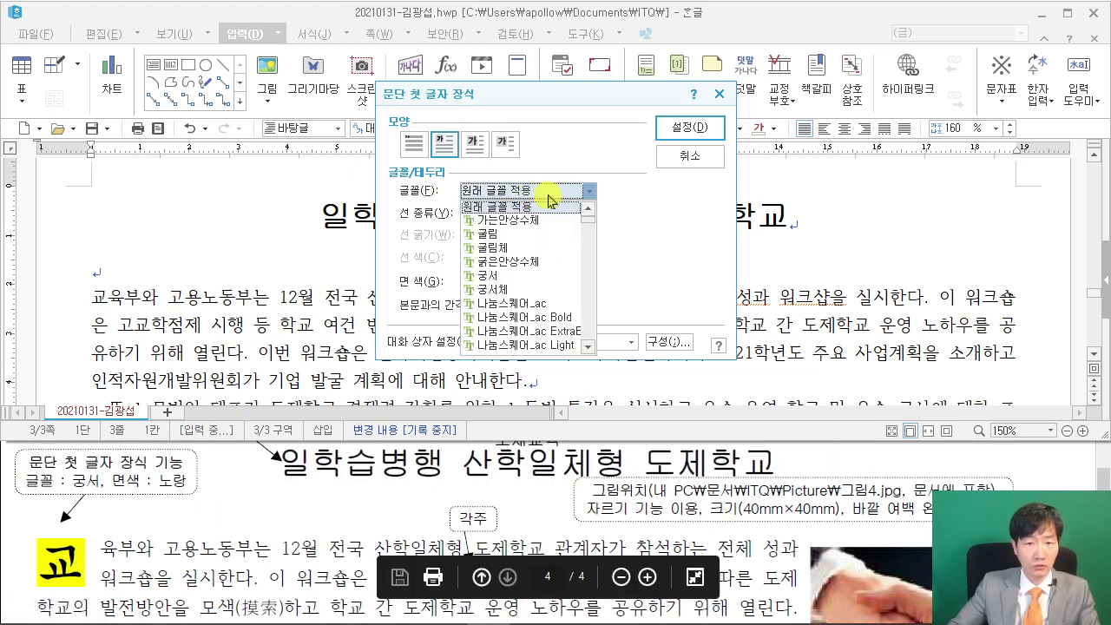
pyautogui.write('궁서')
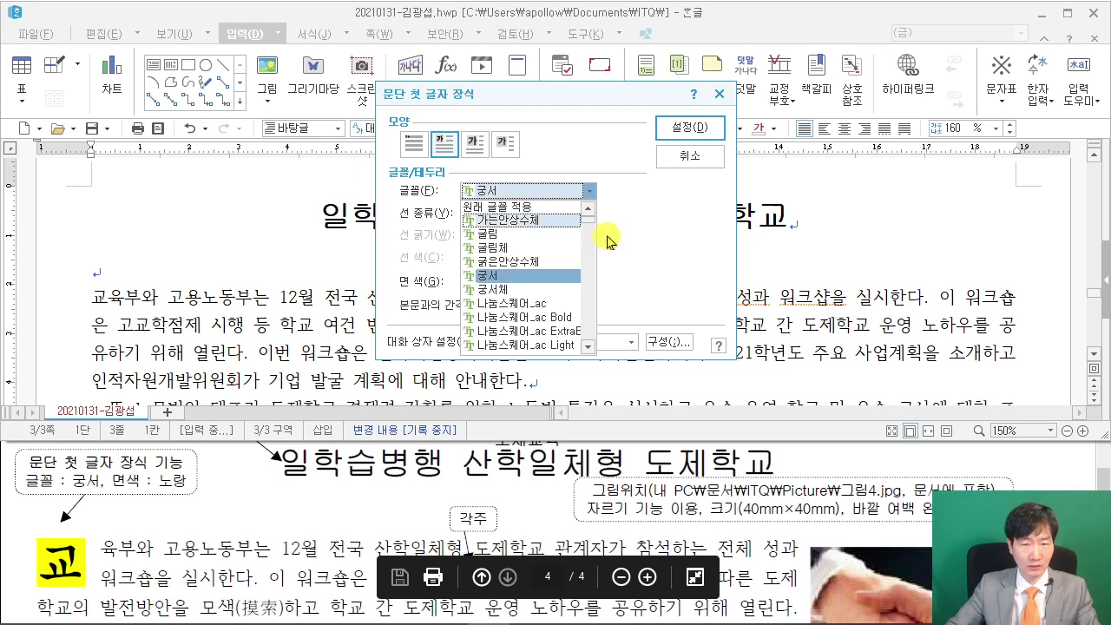
pyautogui.click(637, 247)
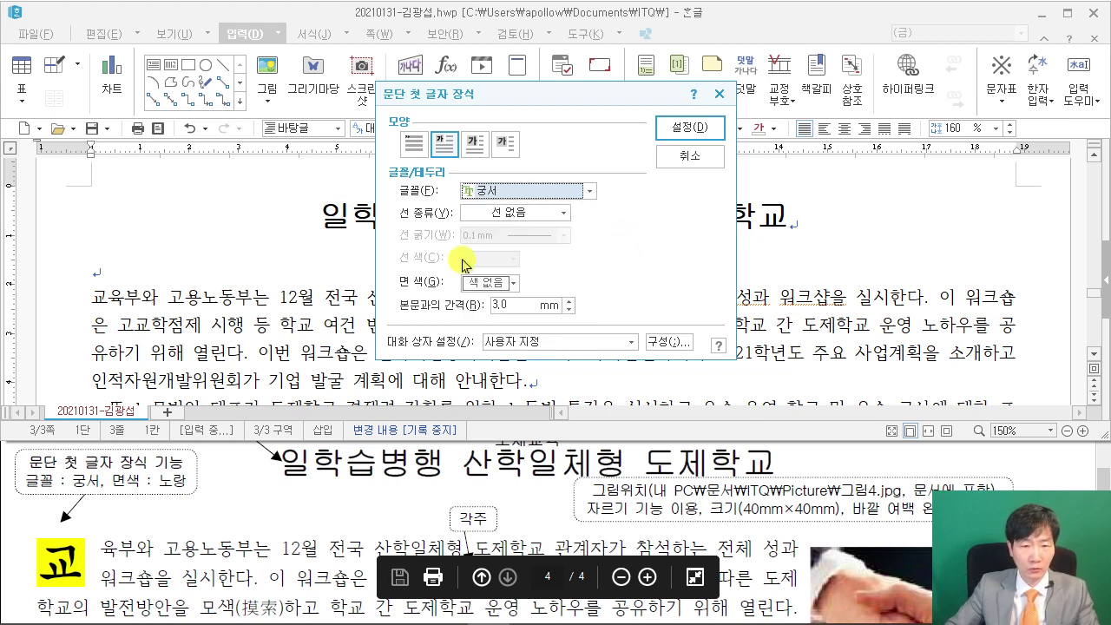
# Step: Shade the drop cap yellow from the 오피스 colour theme and apply it
pyautogui.click(508, 287)
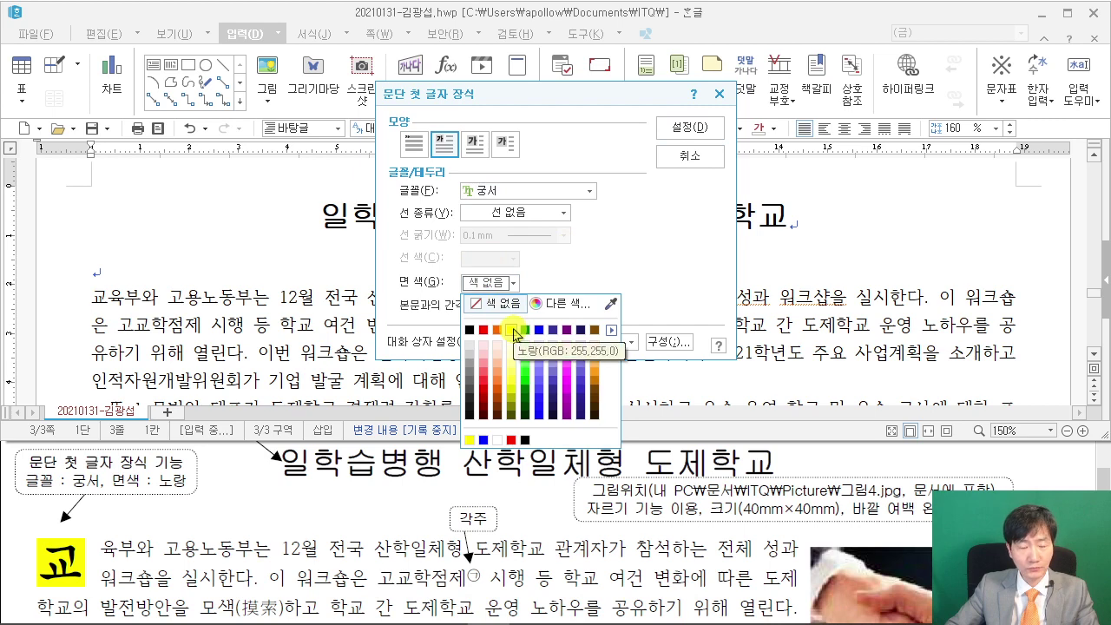
pyautogui.click(614, 332)
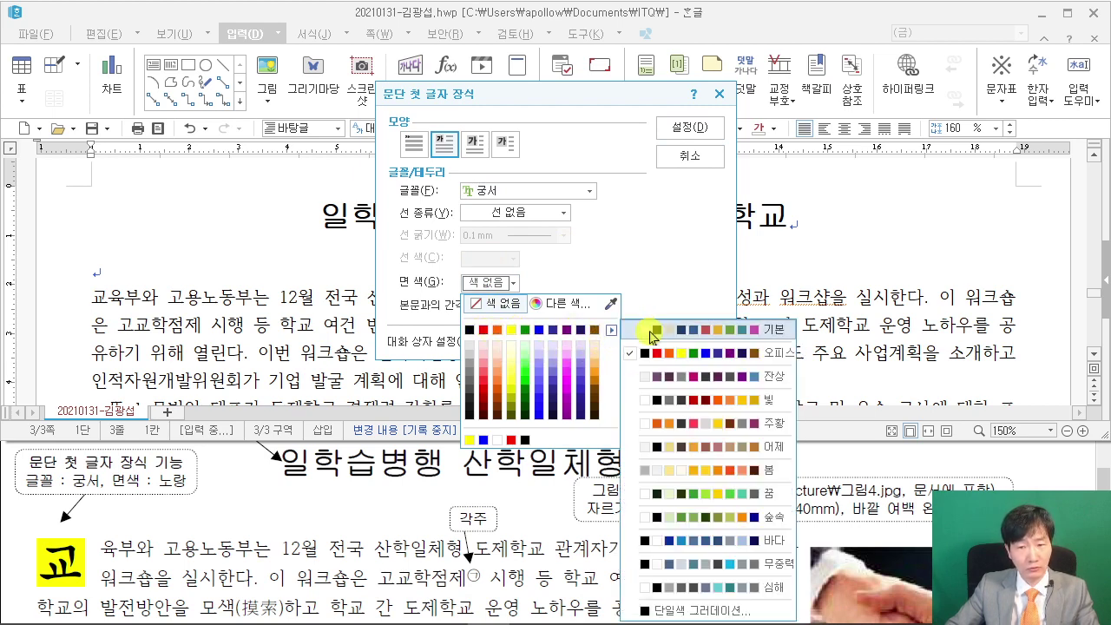
pyautogui.click(647, 329)
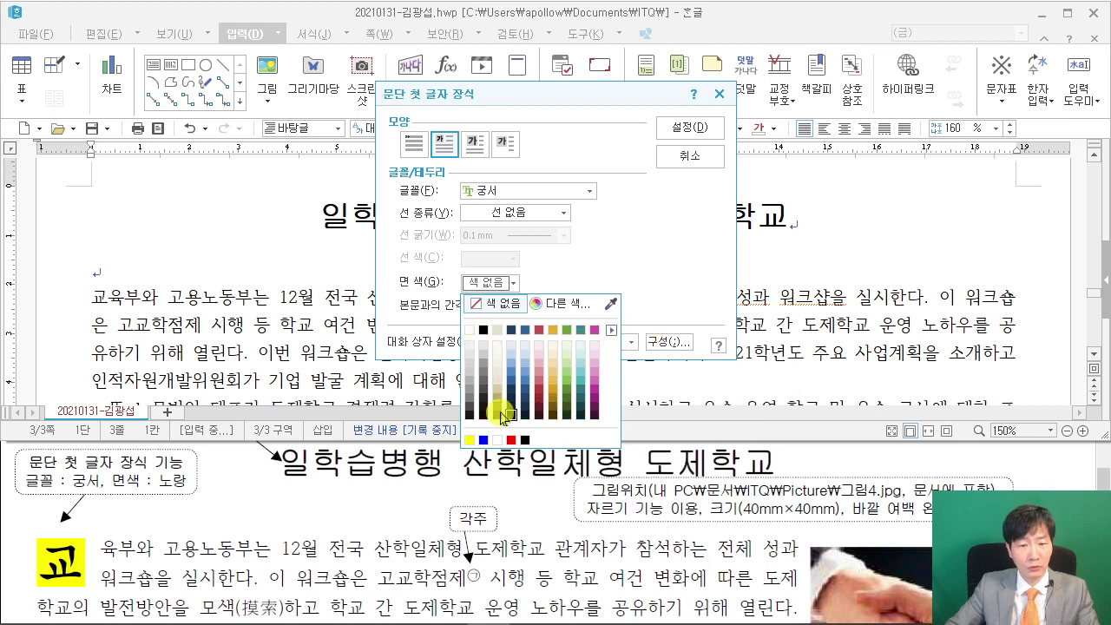
pyautogui.click(614, 332)
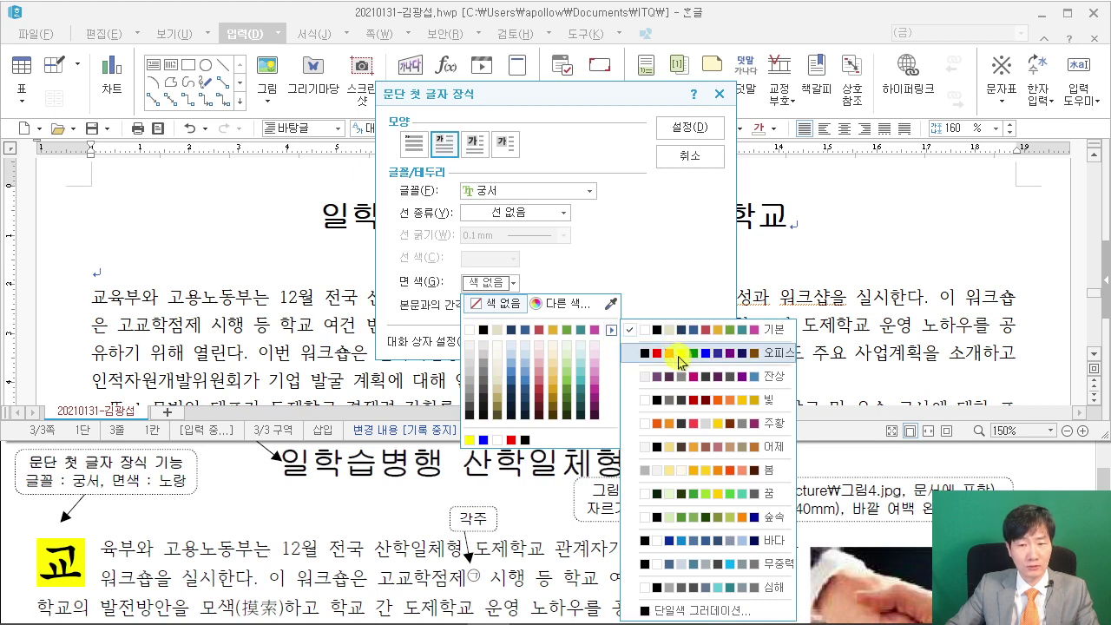
pyautogui.click(681, 353)
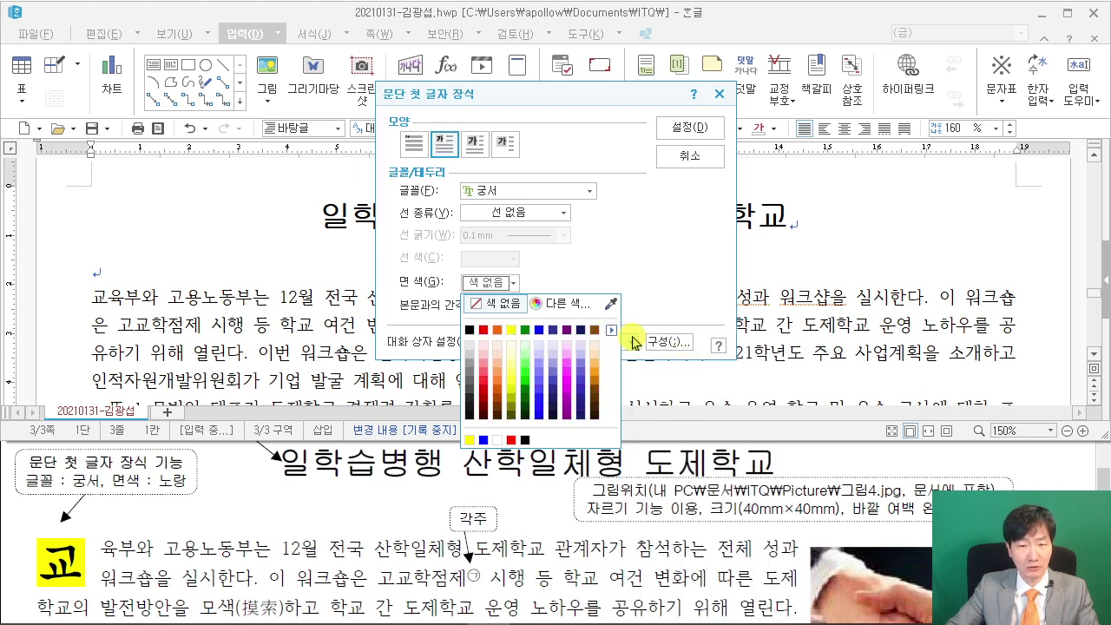
pyautogui.click(511, 331)
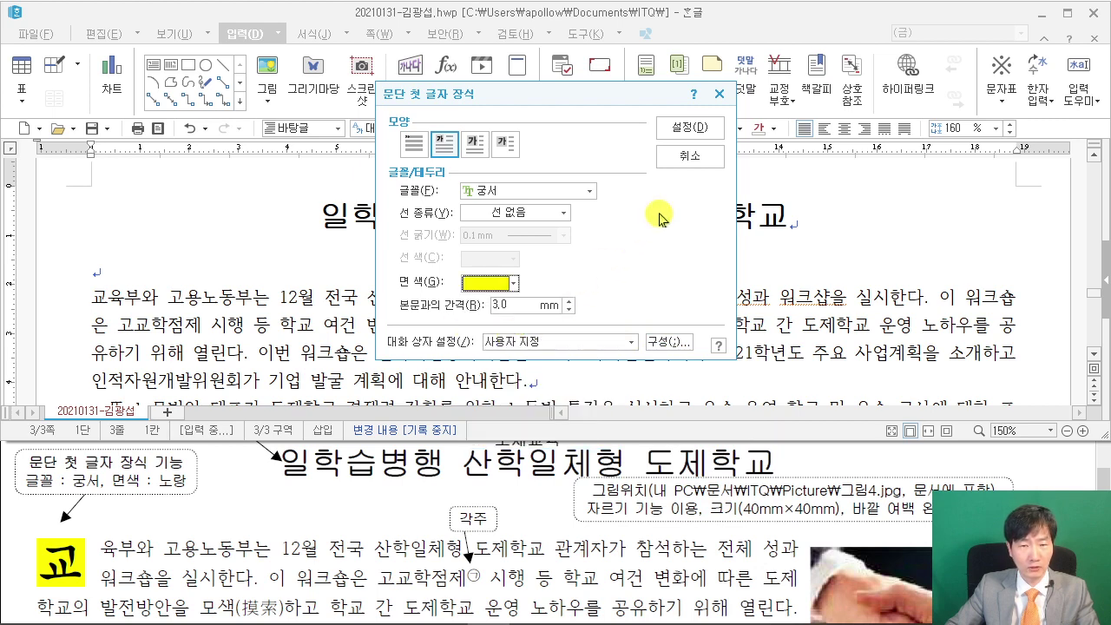
pyautogui.click(692, 128)
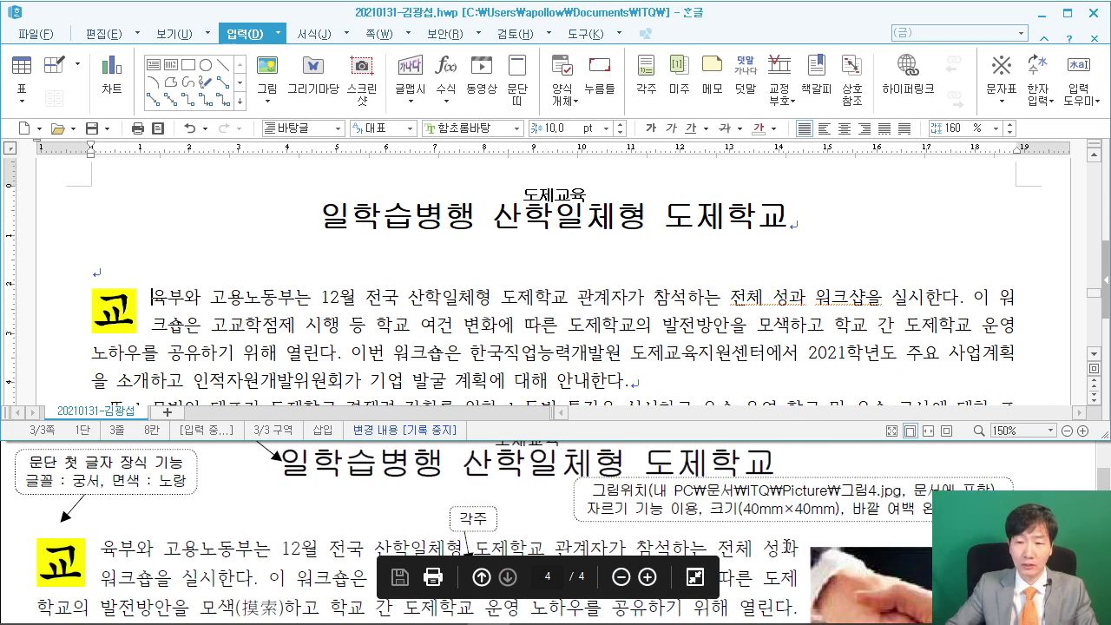
pyautogui.click(802, 297)
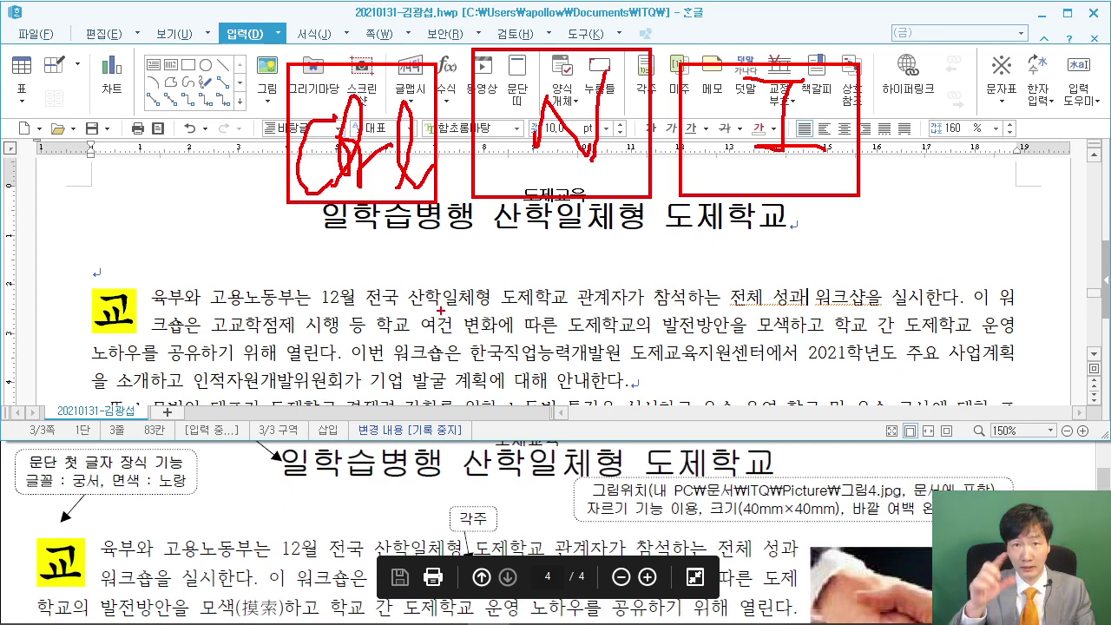
pyautogui.press('Escape')
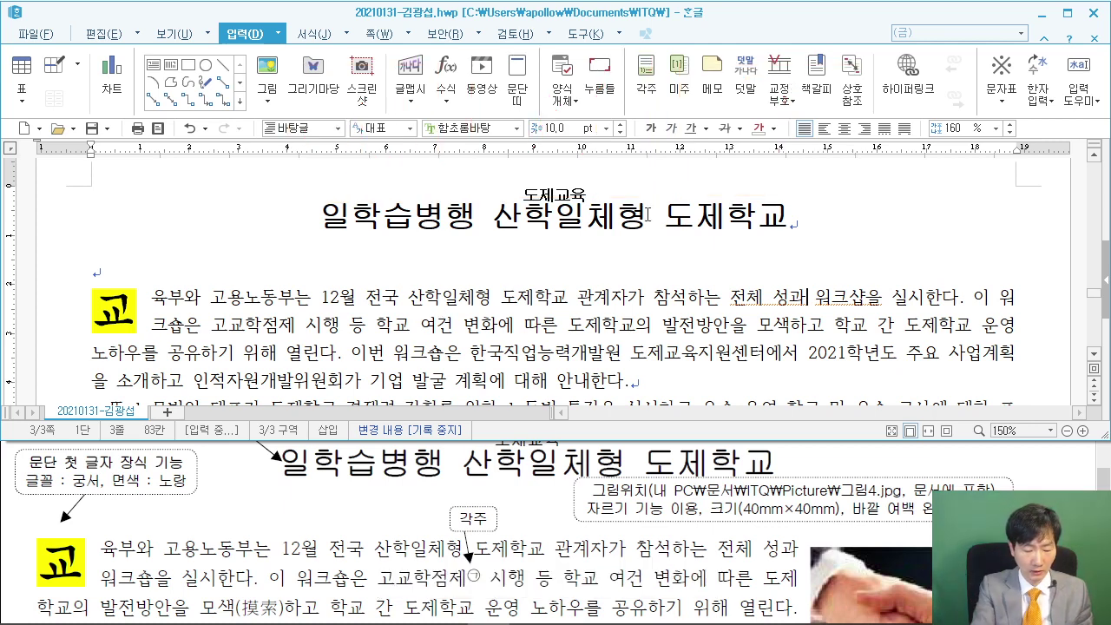
# Step: Browse to 내 PC > 문서 > ITQ > Picture and select 그림4.JPG for insertion
pyautogui.hotkey('ctrl', 'n')
pyautogui.press('i')
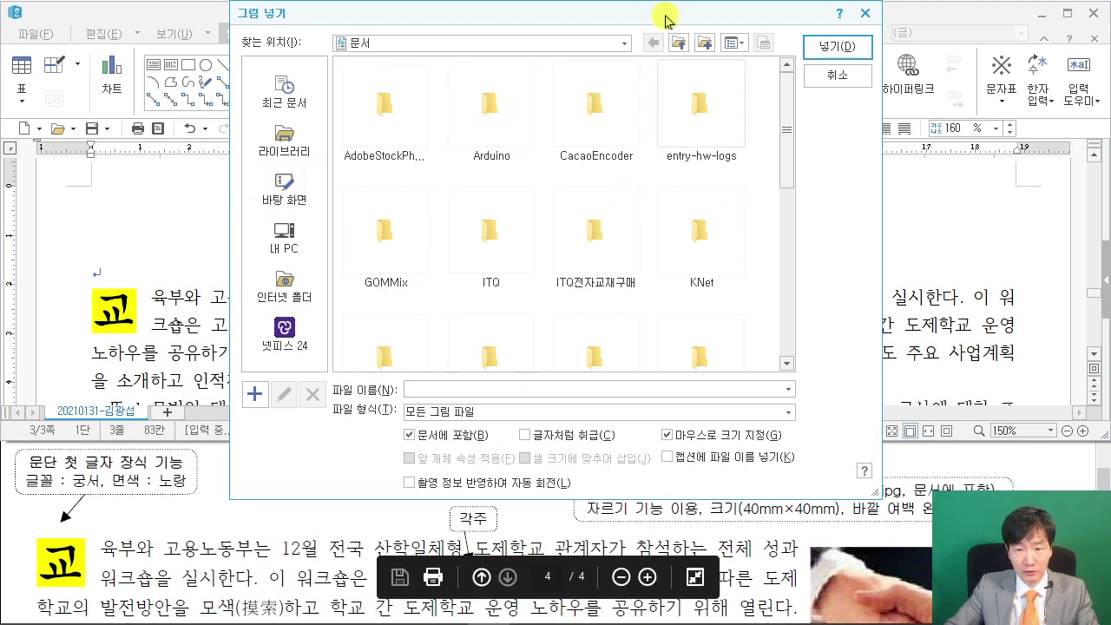
pyautogui.moveTo(595, 17); pyautogui.dragTo(426, 18)
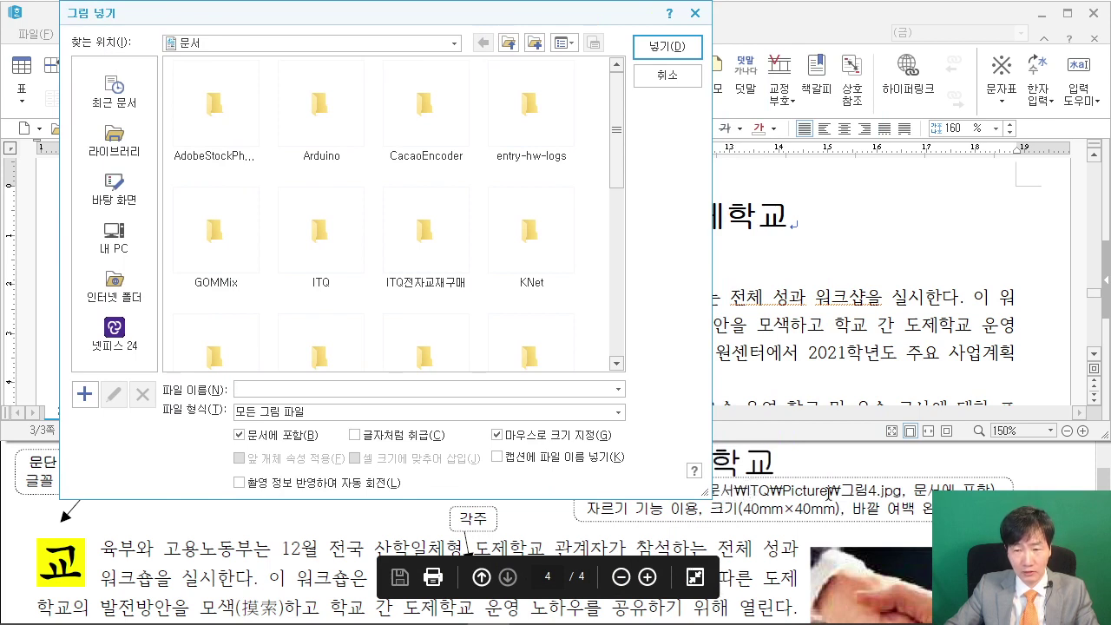
pyautogui.click(115, 236)
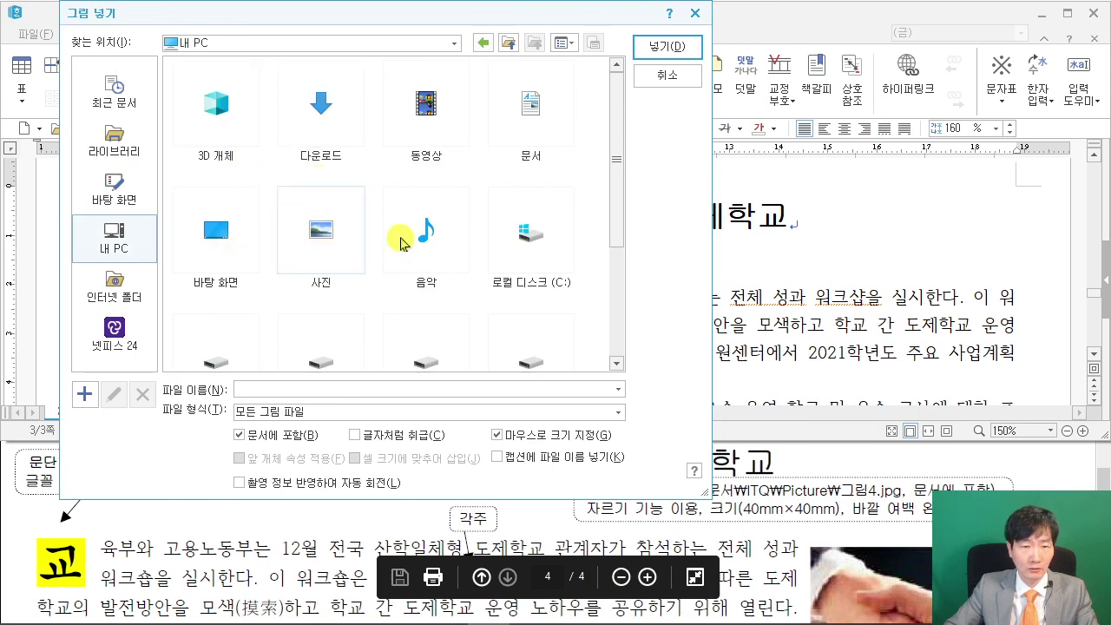
pyautogui.doubleClick(521, 92)
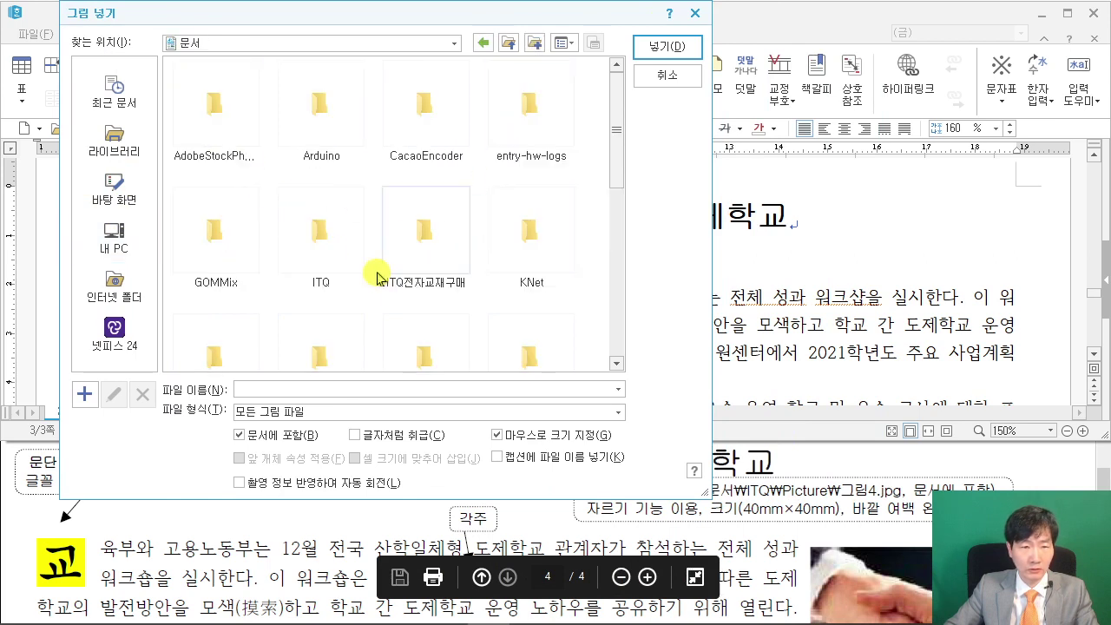
pyautogui.doubleClick(317, 252)
pyautogui.doubleClick(215, 109)
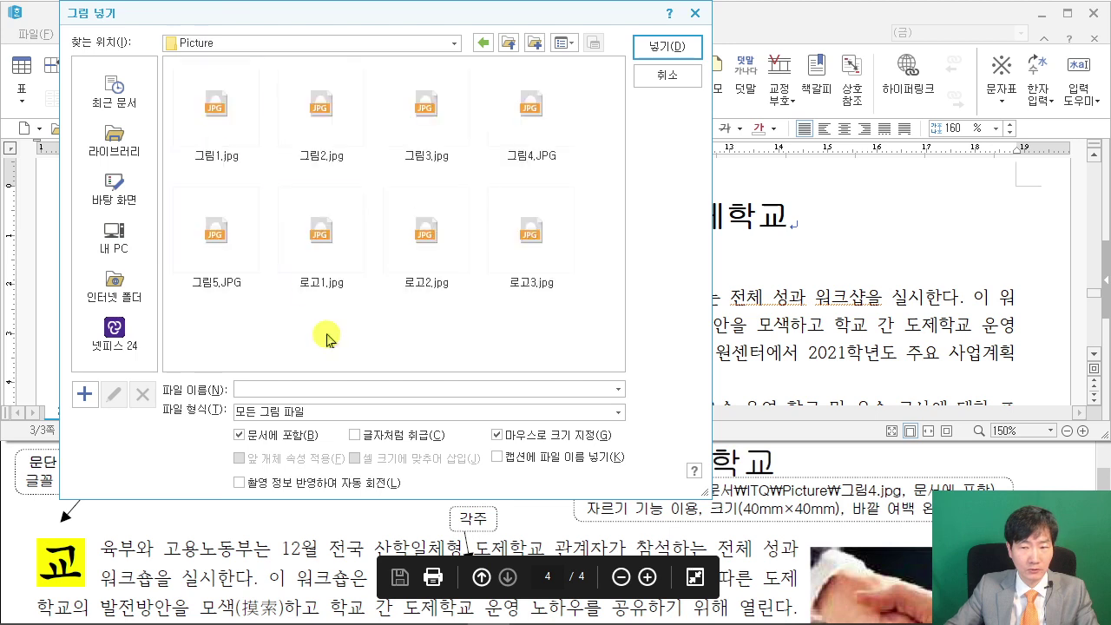
pyautogui.click(534, 95)
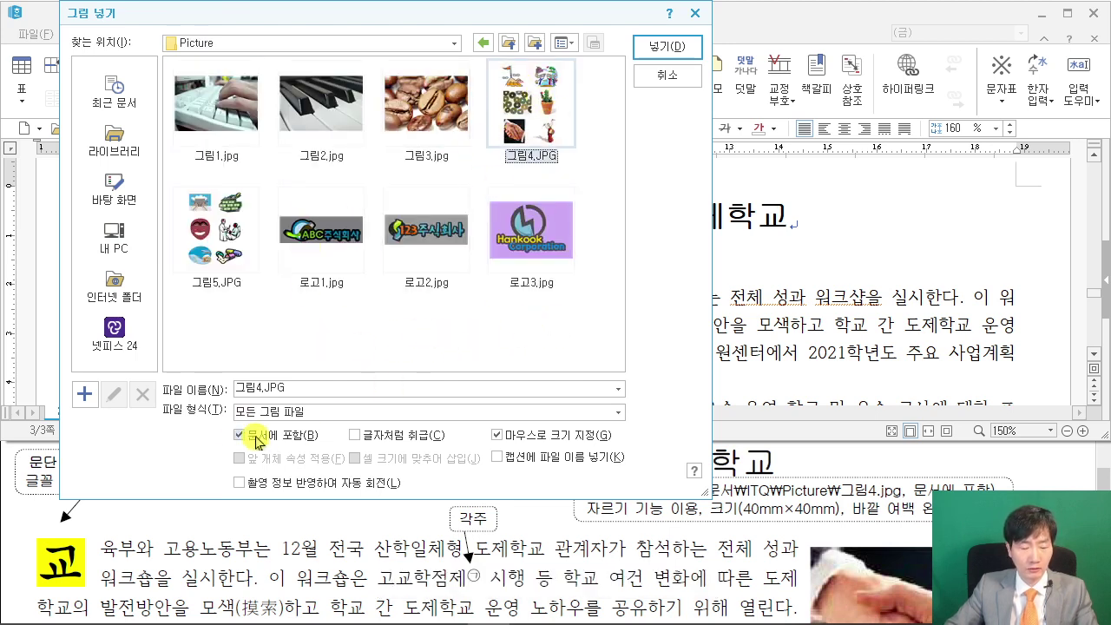
# Step: Confirm inserting 그림4.JPG with 문서에 포함 kept checked
pyautogui.hotkey('ctrl', '2')
pyautogui.moveTo(222, 422); pyautogui.dragTo(256, 455)
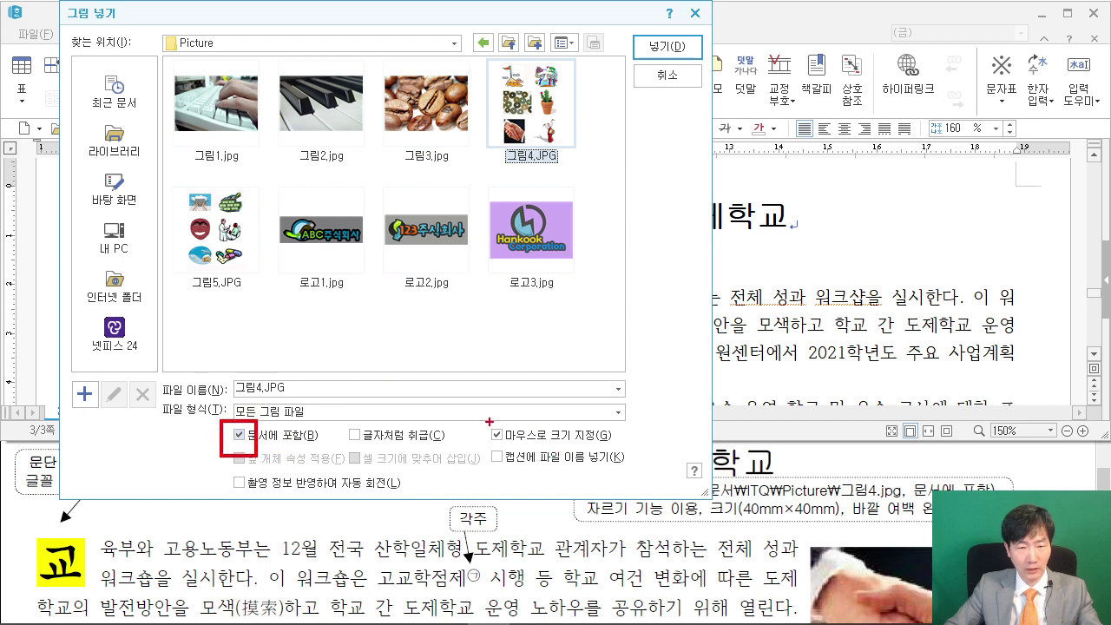
pyautogui.moveTo(484, 418); pyautogui.dragTo(519, 453)
pyautogui.moveTo(625, 24)
pyautogui.mouseDown()
pyautogui.moveTo(699, 82)
pyautogui.moveTo(894, 75)
pyautogui.mouseUp()
pyautogui.press('Escape')
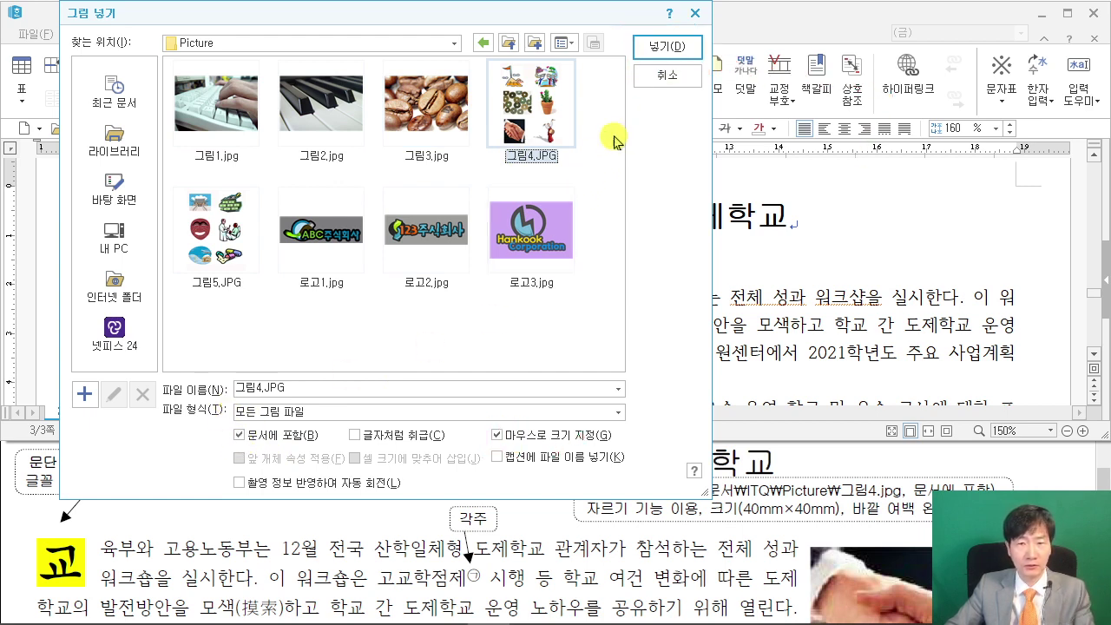
pyautogui.click(667, 75)
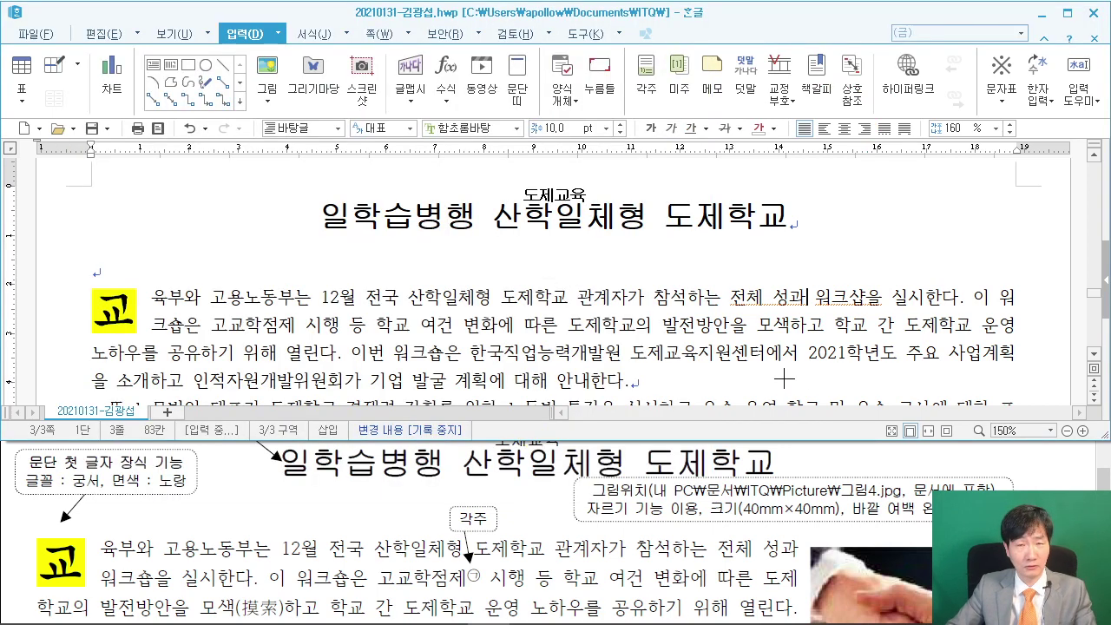
pyautogui.scroll(-1, 784, 379)
# Step: Draw out the handshake picture beside the first body paragraph
pyautogui.moveTo(809, 209); pyautogui.dragTo(1049, 381)
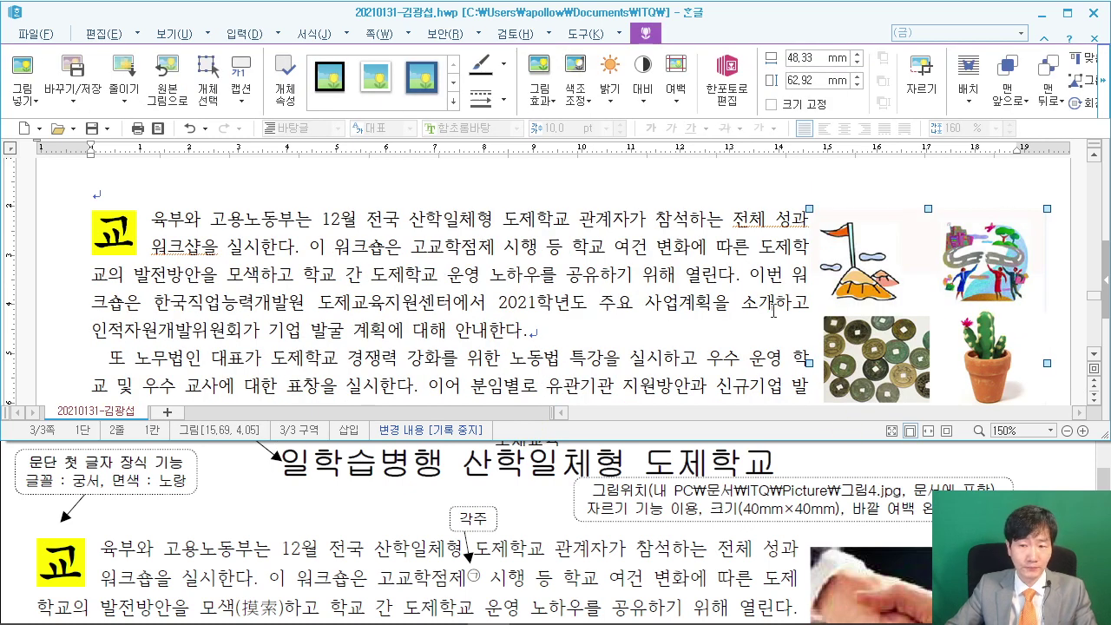
pyautogui.scroll(-5, 847, 465)
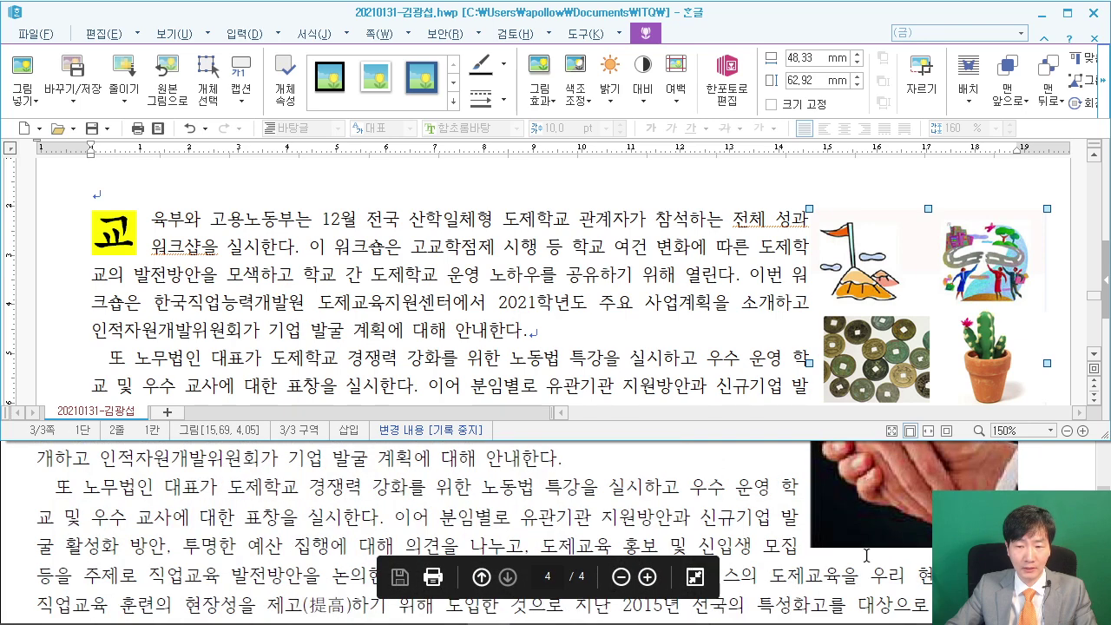
pyautogui.scroll(3, 867, 555)
pyautogui.scroll(2, 866, 556)
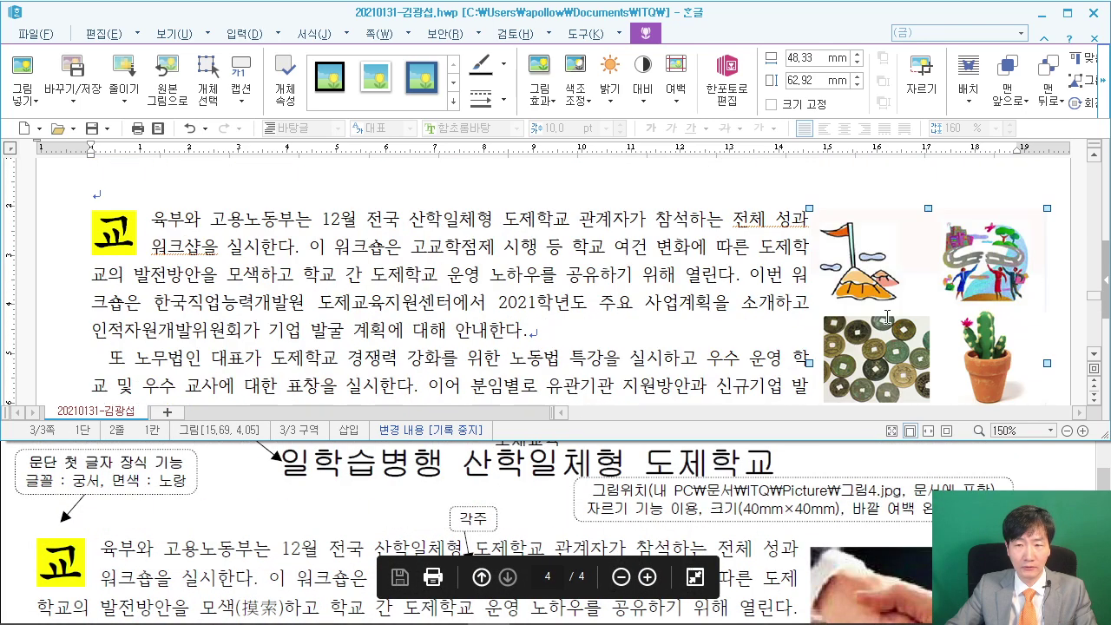
pyautogui.hotkey('ctrl', '2')
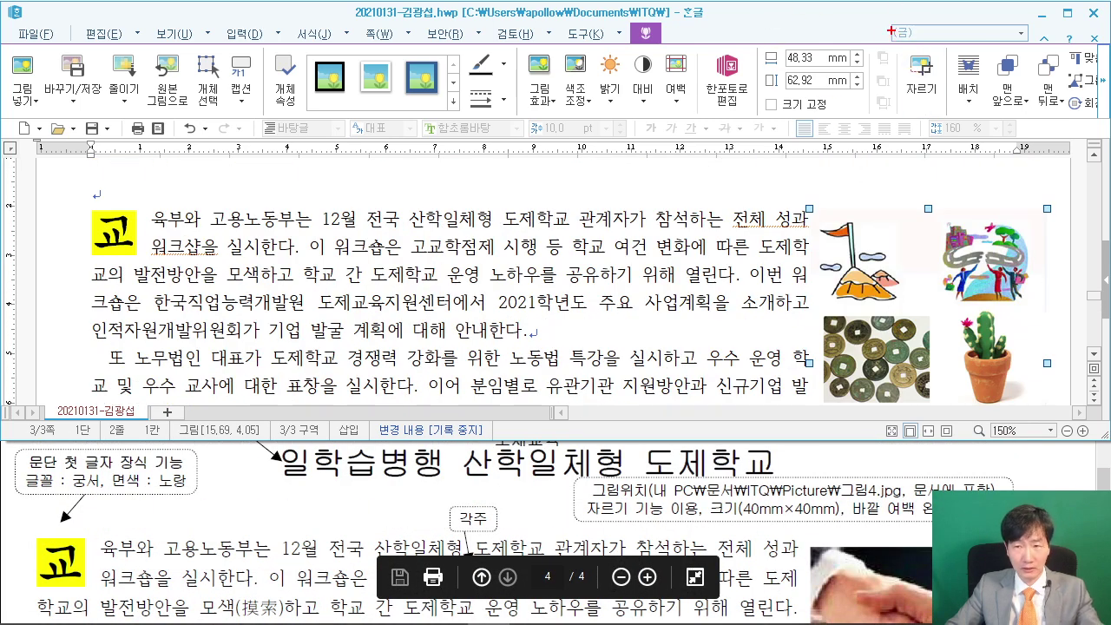
pyautogui.moveTo(890, 30)
pyautogui.mouseDown()
pyautogui.moveTo(954, 116)
pyautogui.moveTo(1101, 223)
pyautogui.mouseUp()
pyautogui.press('Escape')
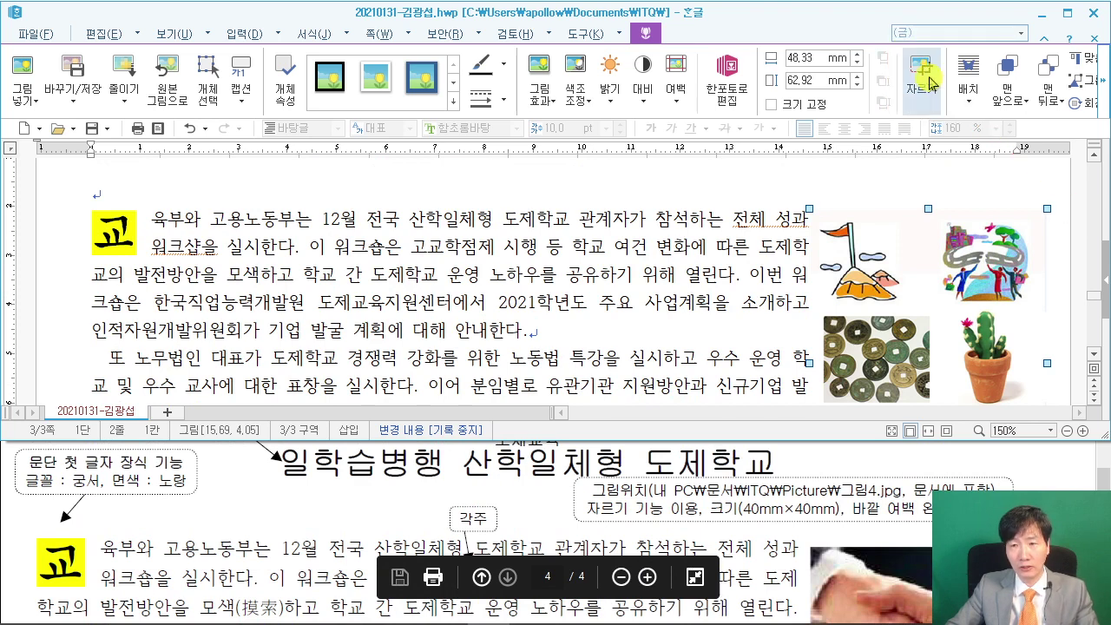
# Step: Crop the handshake picture in from its top-left and bottom-right corners
pyautogui.click(930, 80)
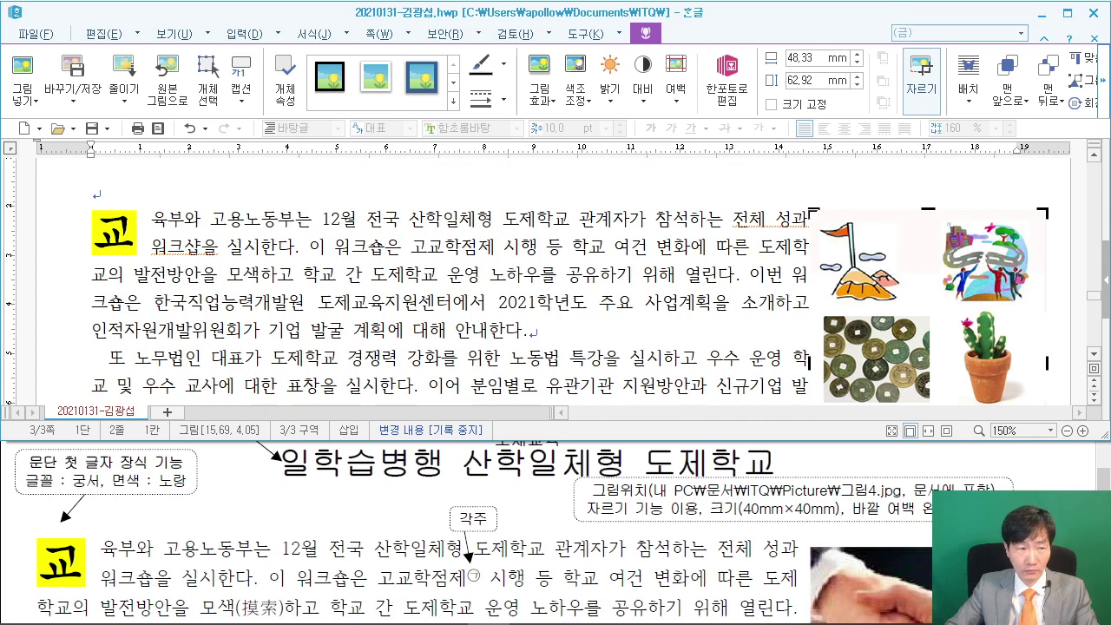
pyautogui.moveTo(809, 209); pyautogui.dragTo(826, 192)
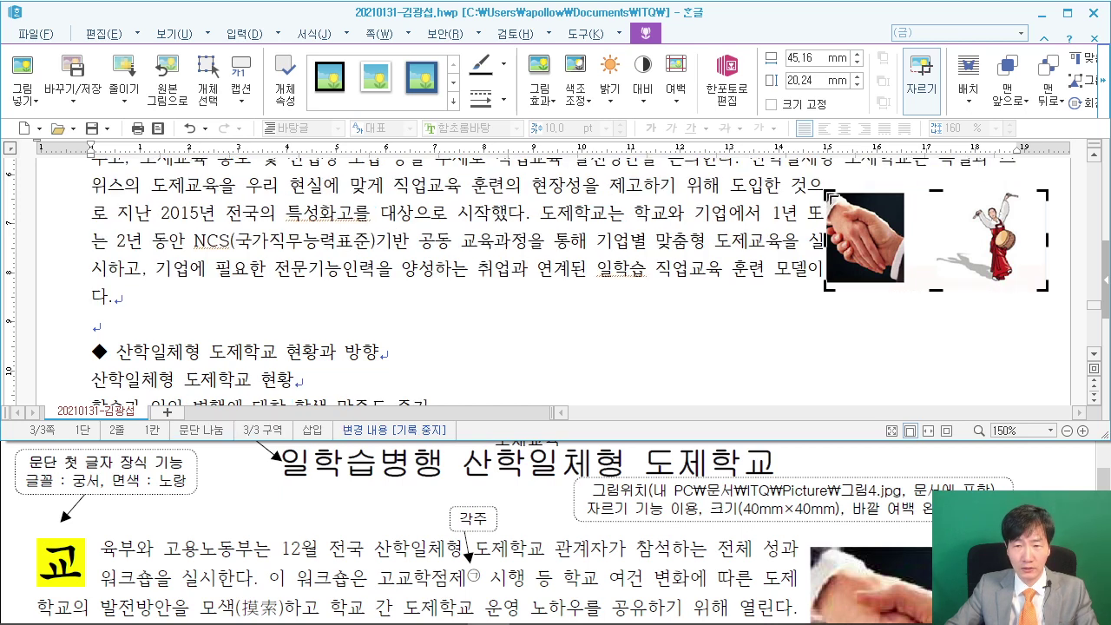
pyautogui.moveTo(1046, 286); pyautogui.dragTo(905, 283)
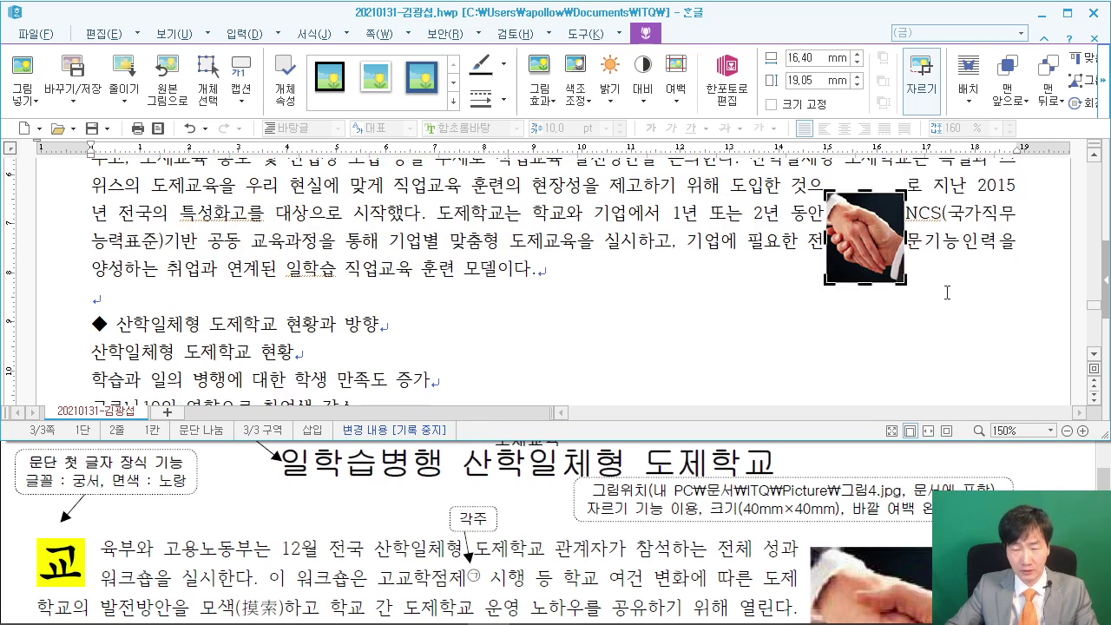
pyautogui.click(986, 250)
# Step: Drag the picture up to the first paragraph's right edge so text wraps around it
pyautogui.scroll(3, 957, 325)
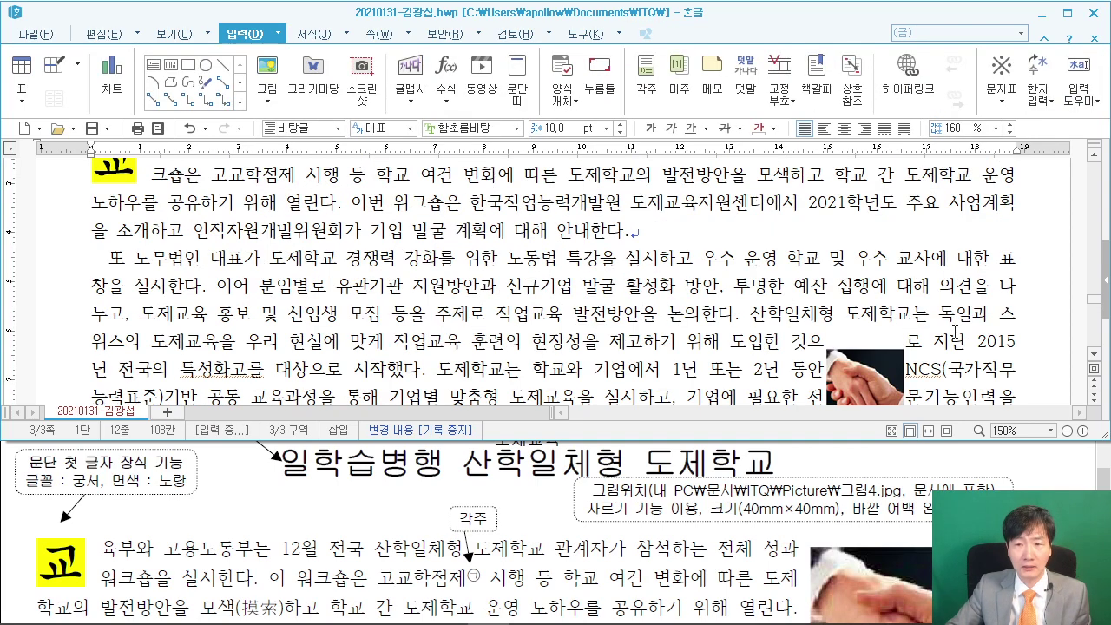
pyautogui.moveTo(860, 369); pyautogui.dragTo(900, 237)
pyautogui.scroll(3, 917, 287)
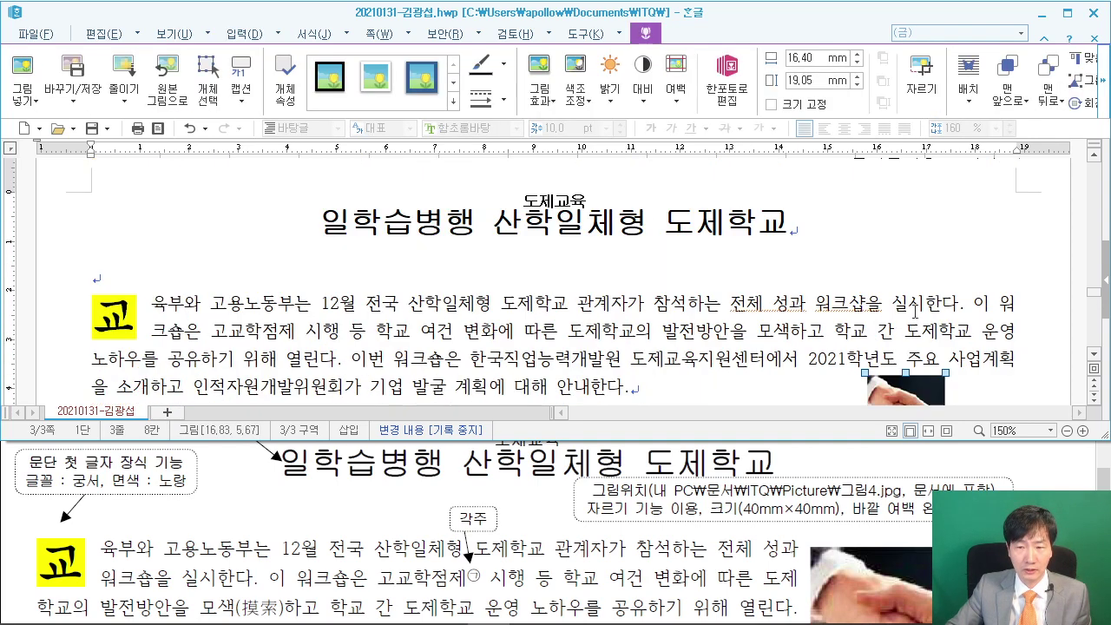
pyautogui.scroll(-2, 912, 397)
pyautogui.moveTo(918, 347); pyautogui.dragTo(897, 301)
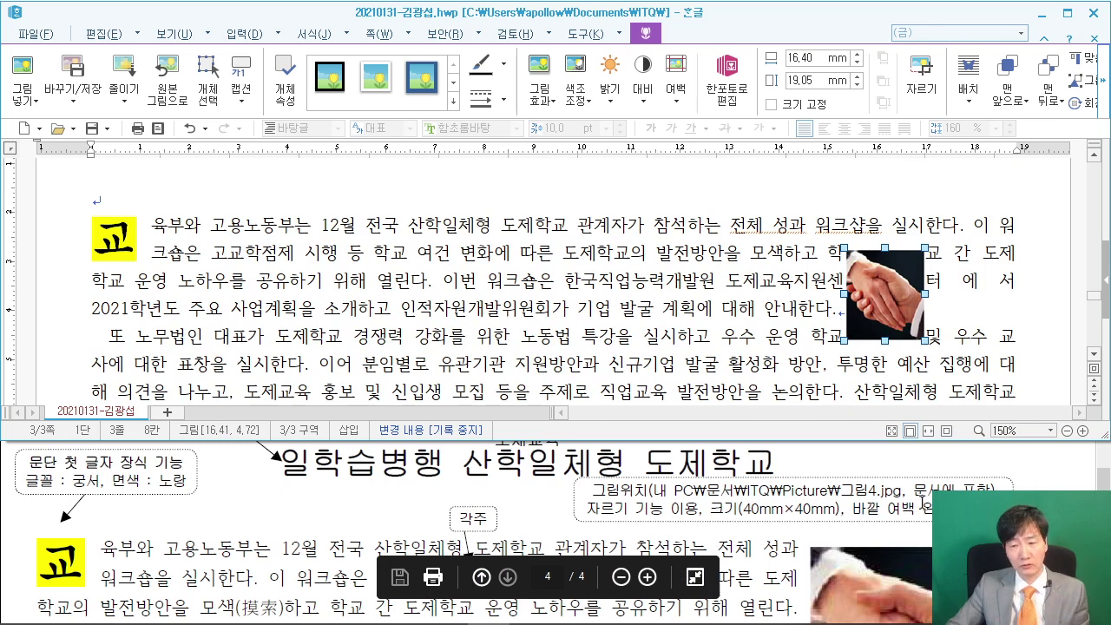
# Step: Set the handshake picture to 40 × 40 mm with 크기 고정 and a 2 mm left outer margin
pyautogui.doubleClick(882, 289)
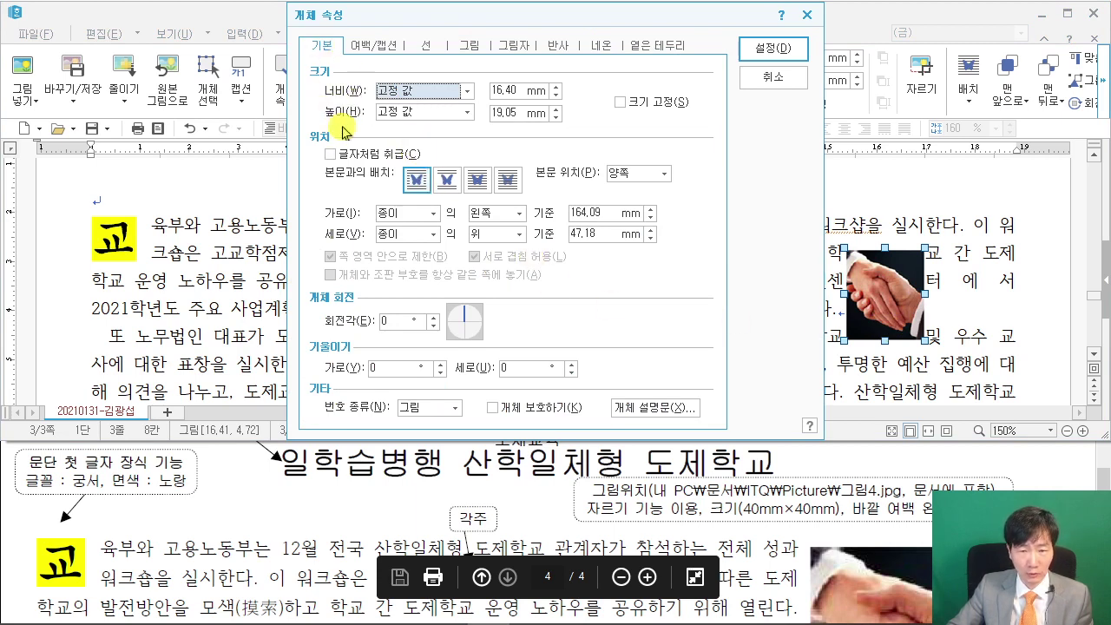
pyautogui.moveTo(519, 92); pyautogui.dragTo(452, 82)
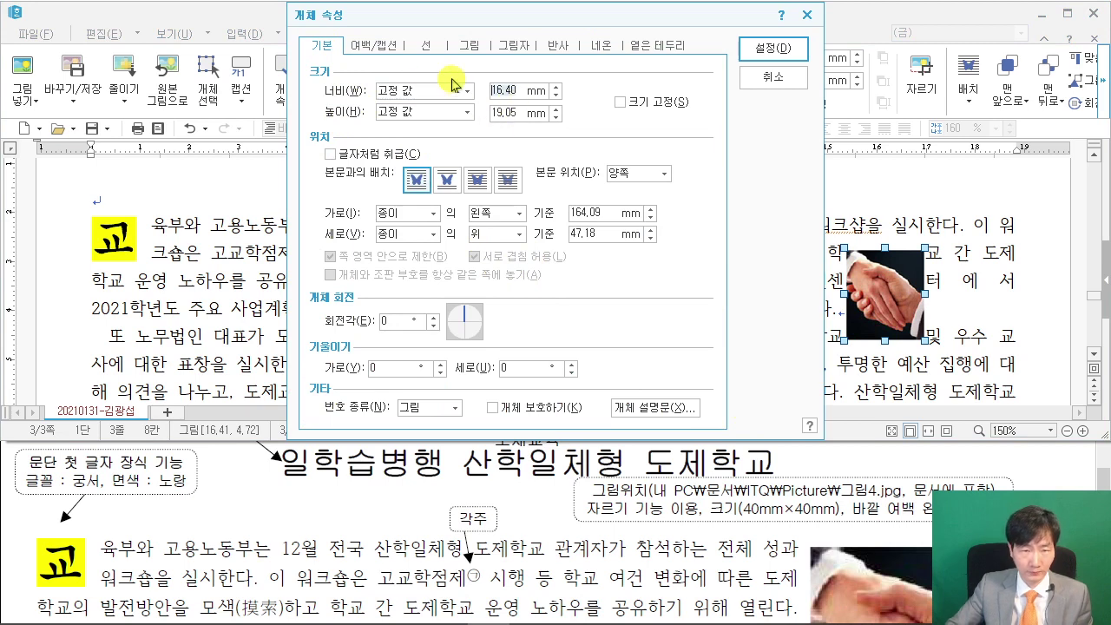
pyautogui.write('40')
pyautogui.press('Tab')
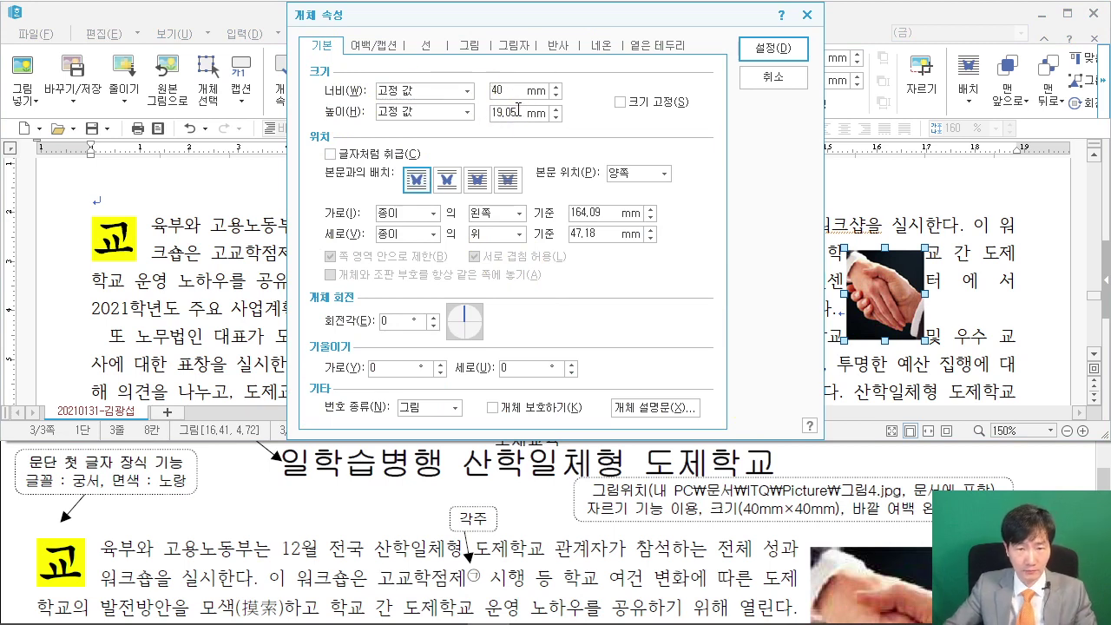
pyautogui.write('40')
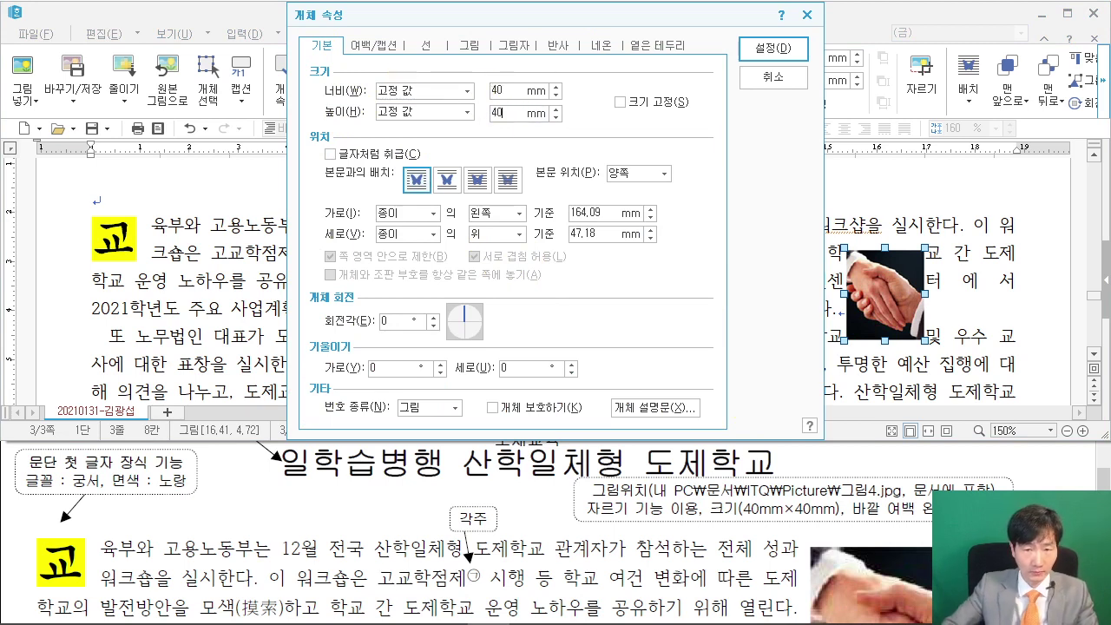
pyautogui.click(620, 102)
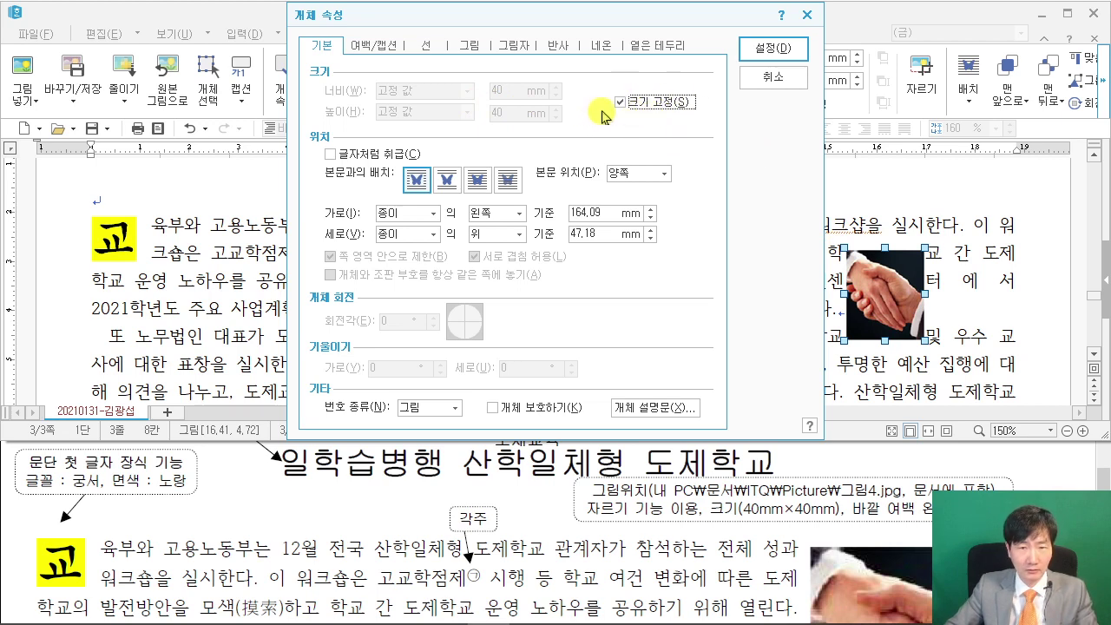
pyautogui.click(380, 45)
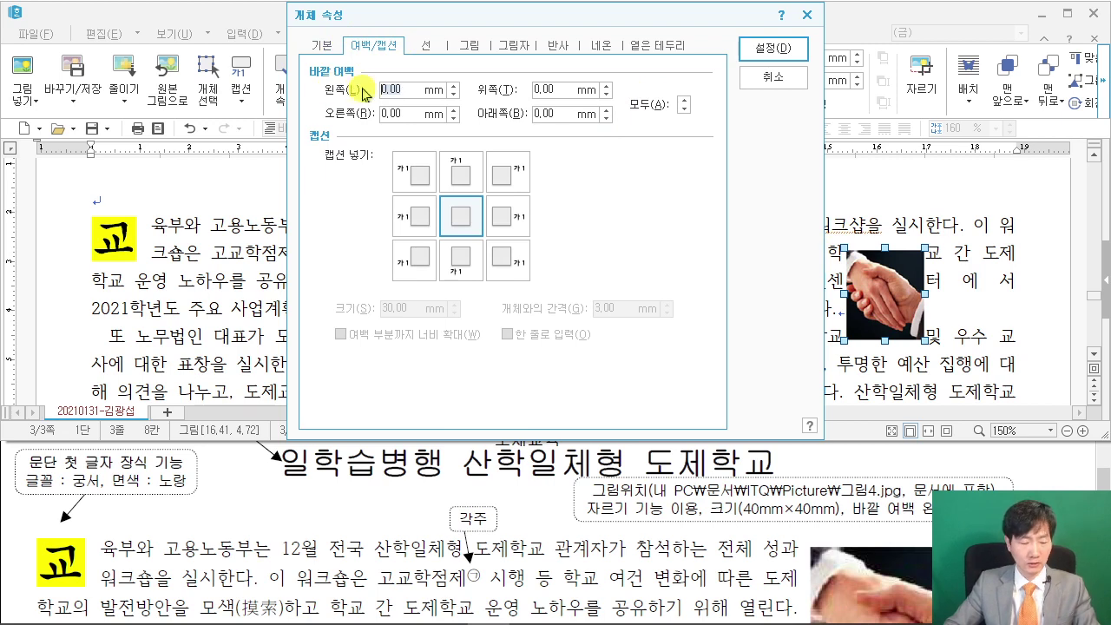
pyautogui.write('2')
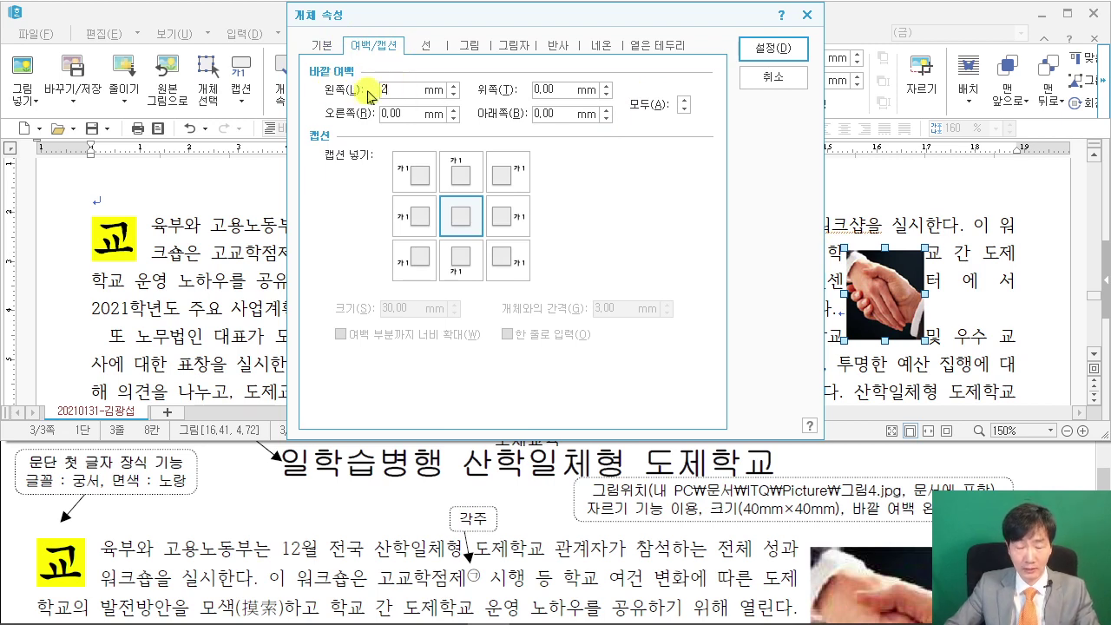
pyautogui.click(764, 48)
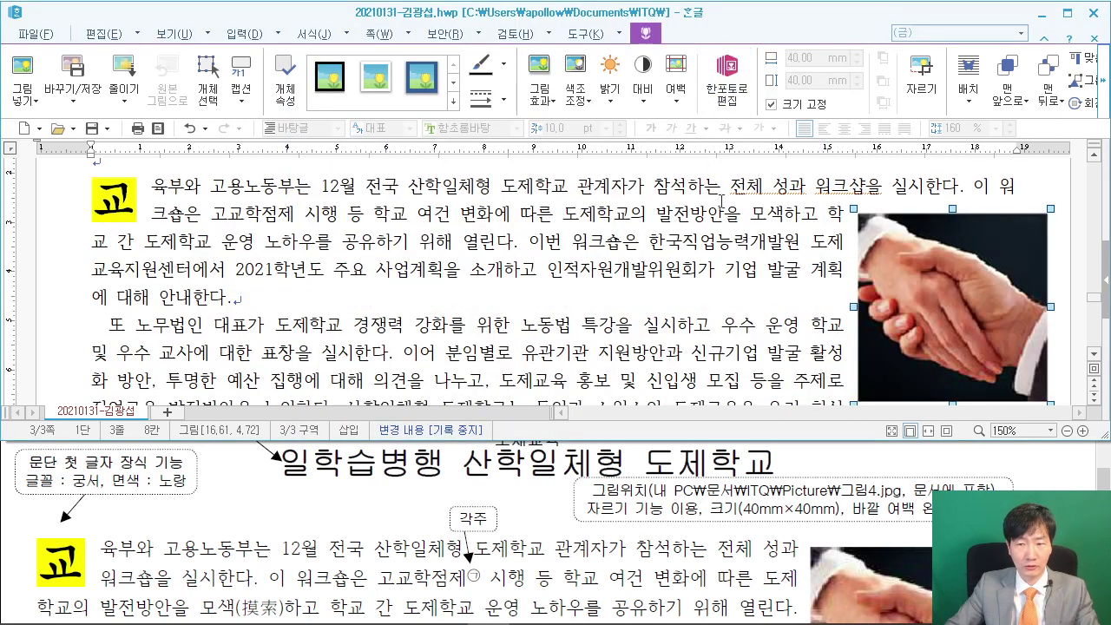
# Step: Nudge the handshake picture slightly up and left
pyautogui.moveTo(912, 283); pyautogui.dragTo(894, 297)
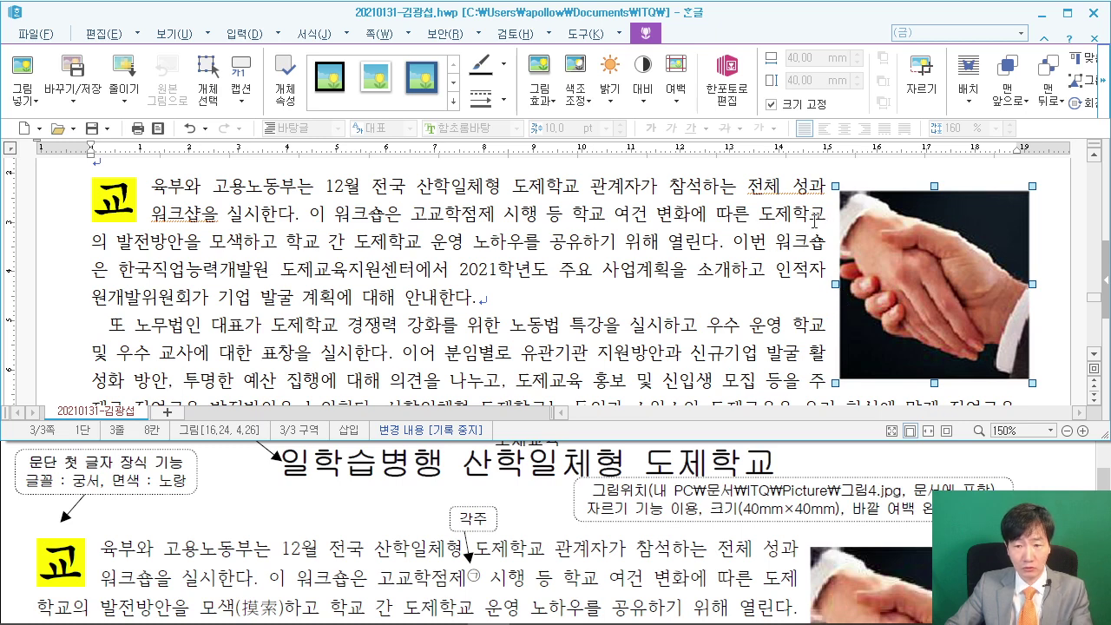
pyautogui.moveTo(480, 580)
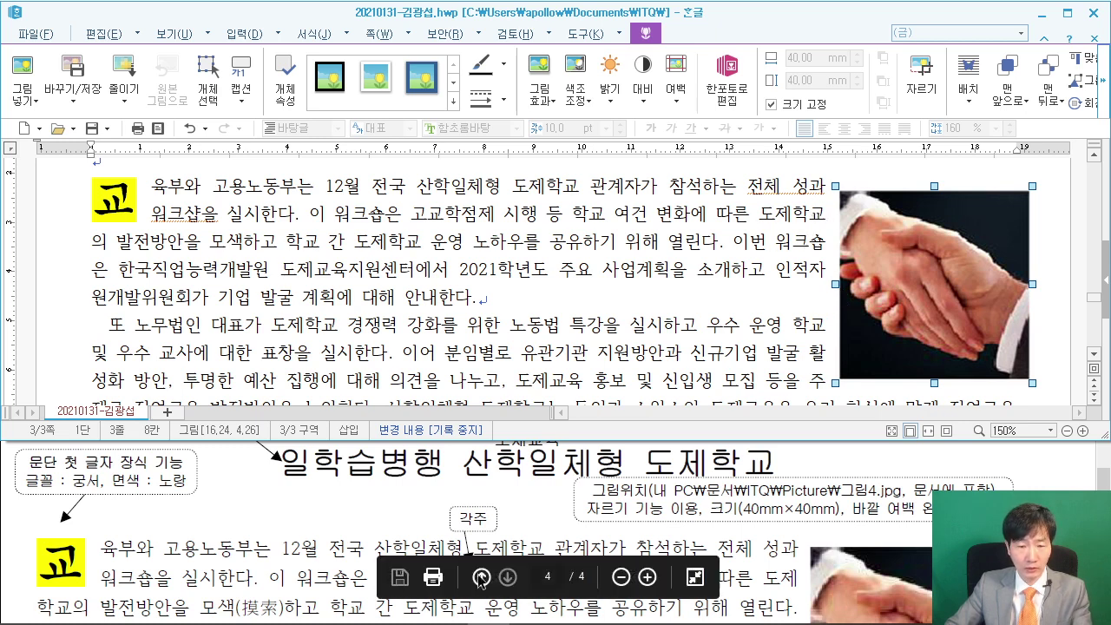
pyautogui.click(486, 244)
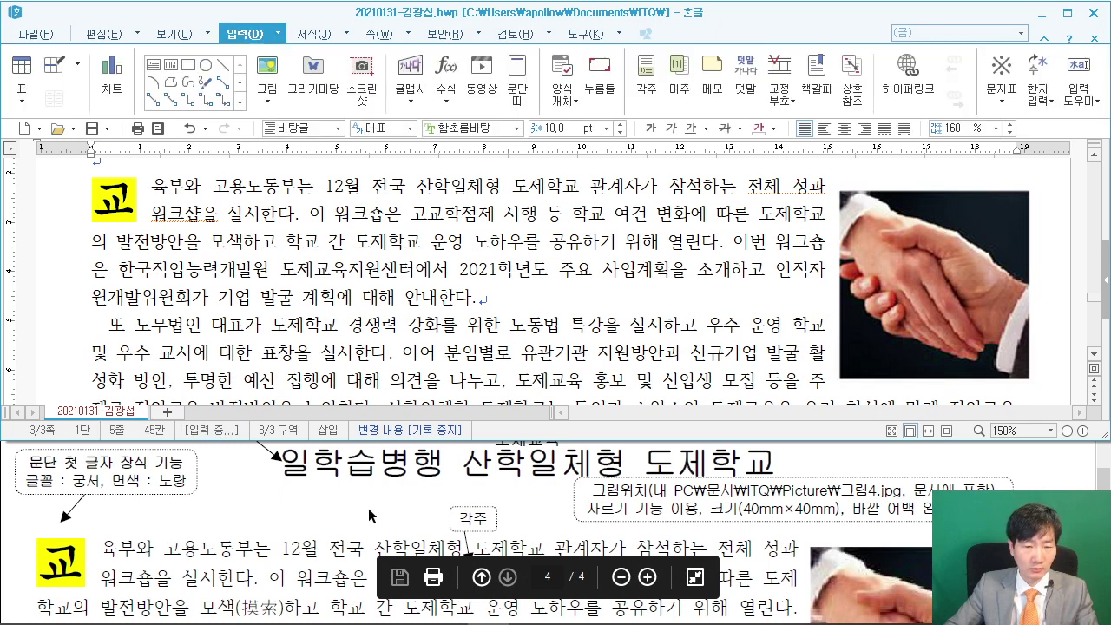
pyautogui.scroll(-1, 371, 516)
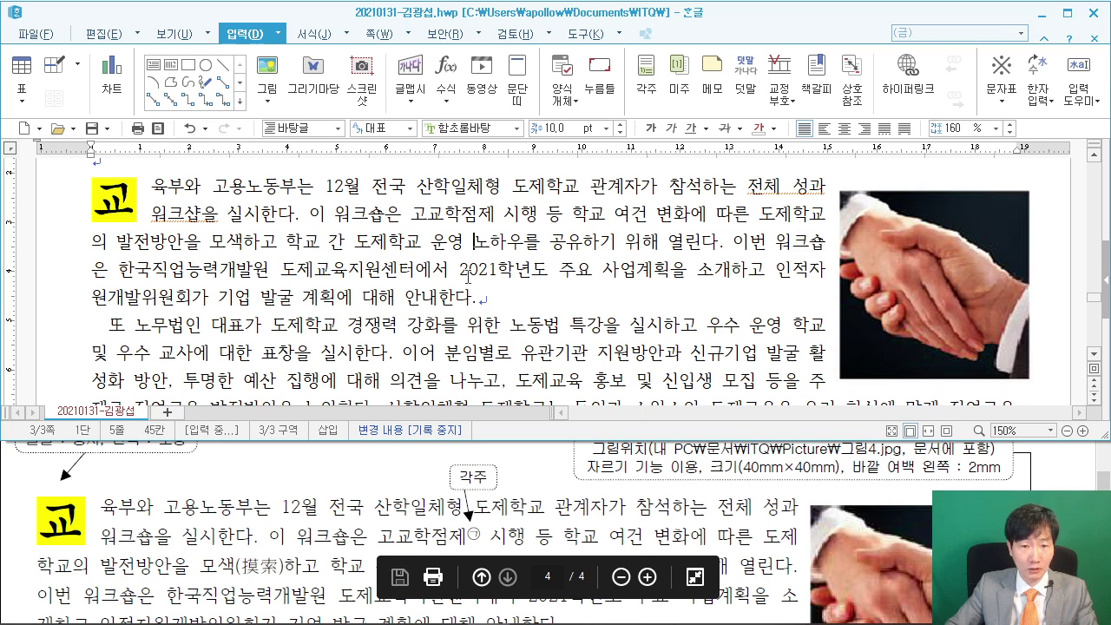
# Step: Begin inserting a footnote right after the word 고교학점제
pyautogui.click(502, 212)
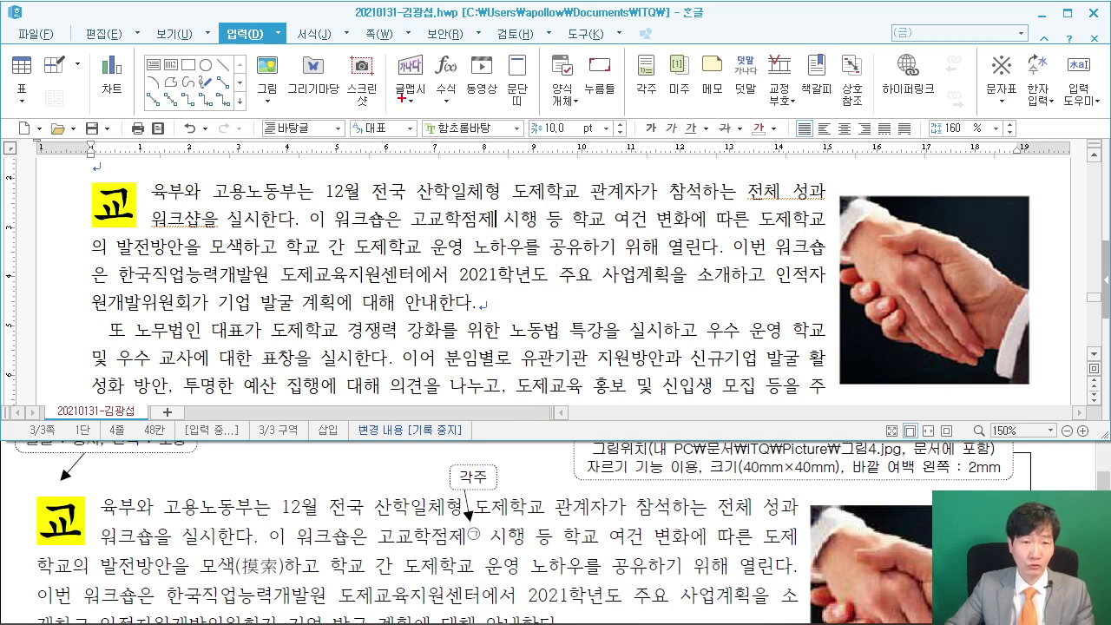
pyautogui.moveTo(405, 92)
pyautogui.mouseDown()
pyautogui.moveTo(367, 158)
pyautogui.moveTo(422, 142)
pyautogui.mouseUp()
pyautogui.moveTo(496, 73)
pyautogui.mouseDown()
pyautogui.moveTo(526, 136)
pyautogui.moveTo(582, 131)
pyautogui.mouseUp()
pyautogui.moveTo(617, 87); pyautogui.dragTo(642, 139)
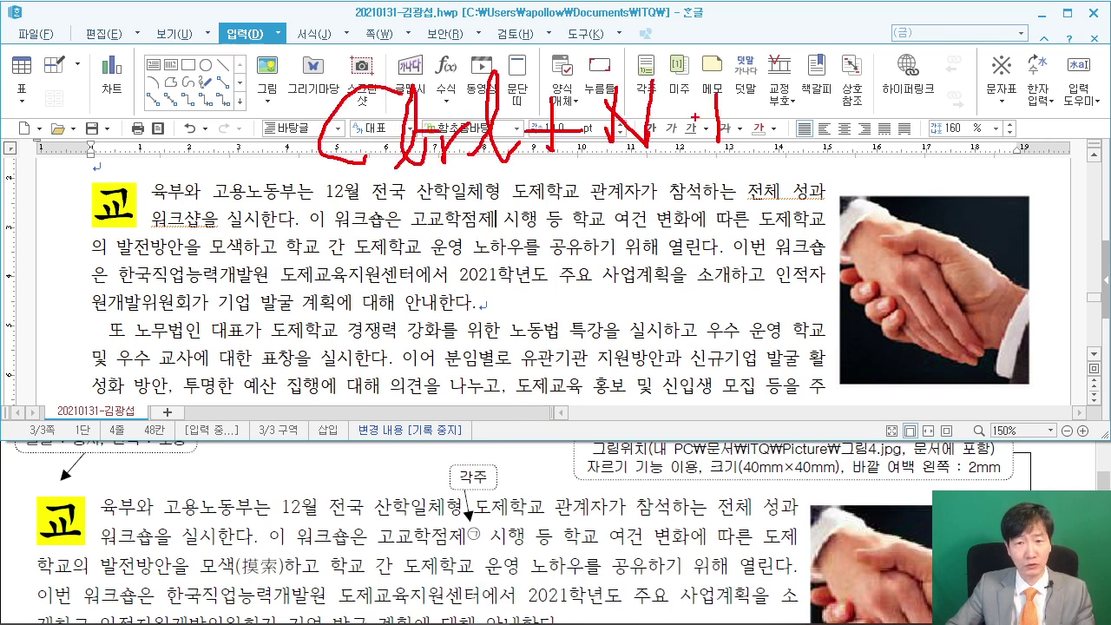
pyautogui.moveTo(777, 109); pyautogui.dragTo(778, 152)
pyautogui.moveTo(779, 95); pyautogui.dragTo(832, 157)
pyautogui.moveTo(821, 66); pyautogui.dragTo(820, 158)
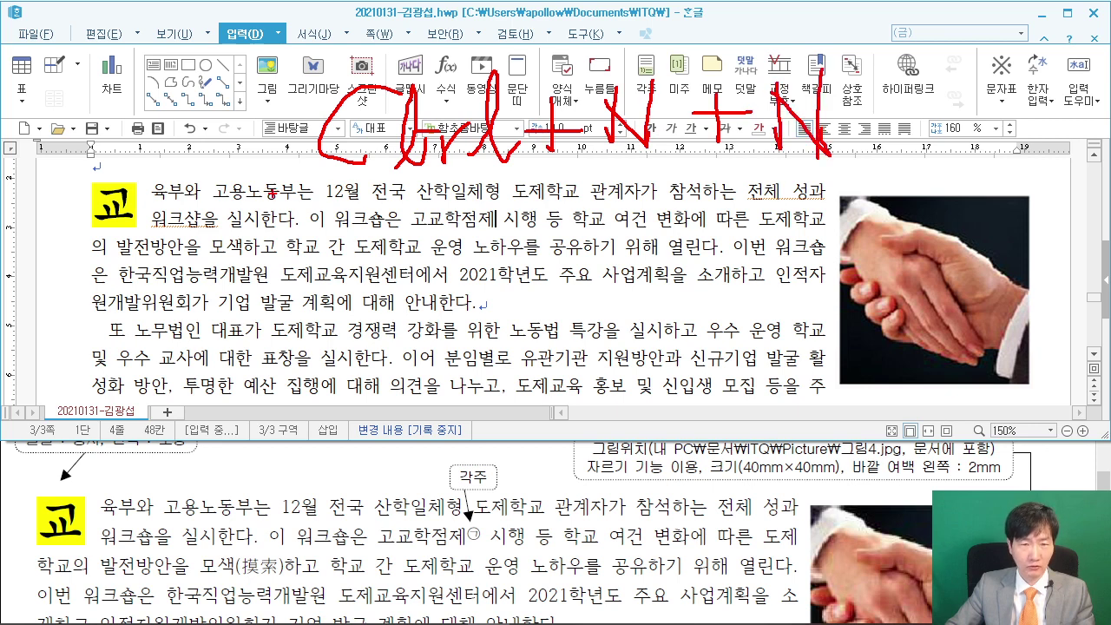
pyautogui.moveTo(271, 195)
pyautogui.mouseDown()
pyautogui.moveTo(543, 83)
pyautogui.moveTo(315, 146)
pyautogui.mouseUp()
pyautogui.moveTo(630, 175)
pyautogui.mouseDown()
pyautogui.moveTo(665, 63)
pyautogui.moveTo(576, 187)
pyautogui.mouseUp()
pyautogui.moveTo(737, 167)
pyautogui.mouseDown()
pyautogui.moveTo(855, 50)
pyautogui.moveTo(740, 161)
pyautogui.mouseUp()
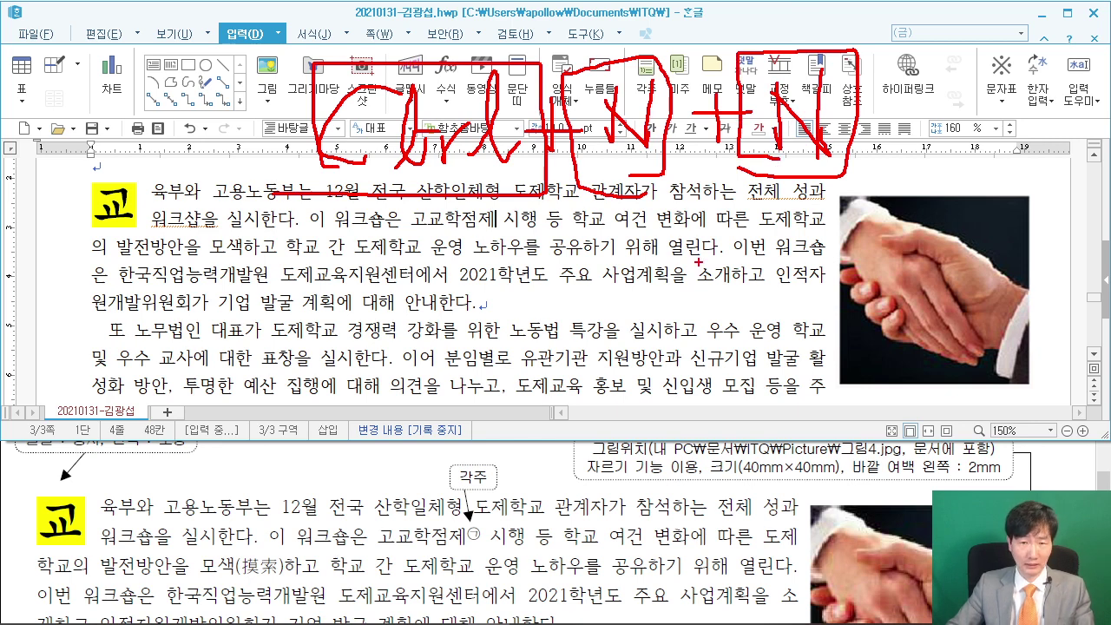
pyautogui.press('Escape')
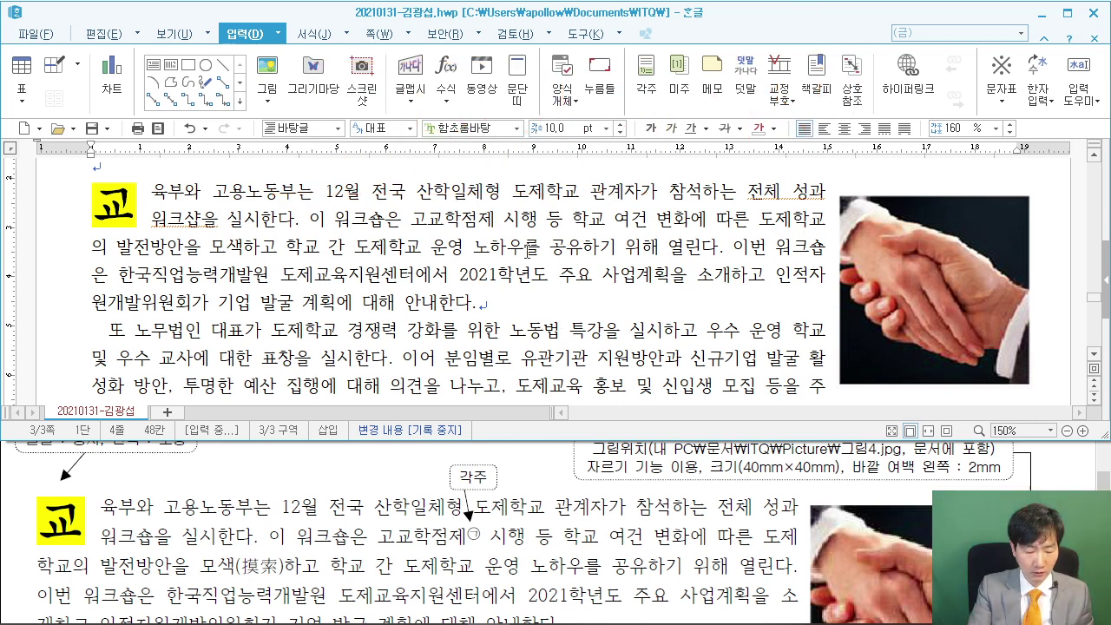
pyautogui.hotkey('ctrl', 'n')
# Step: Create footnote 1) reading '목표한 성취 수준에 도달했을 때 과목을 이수하는 제도', checked against the PDF
pyautogui.press('n')
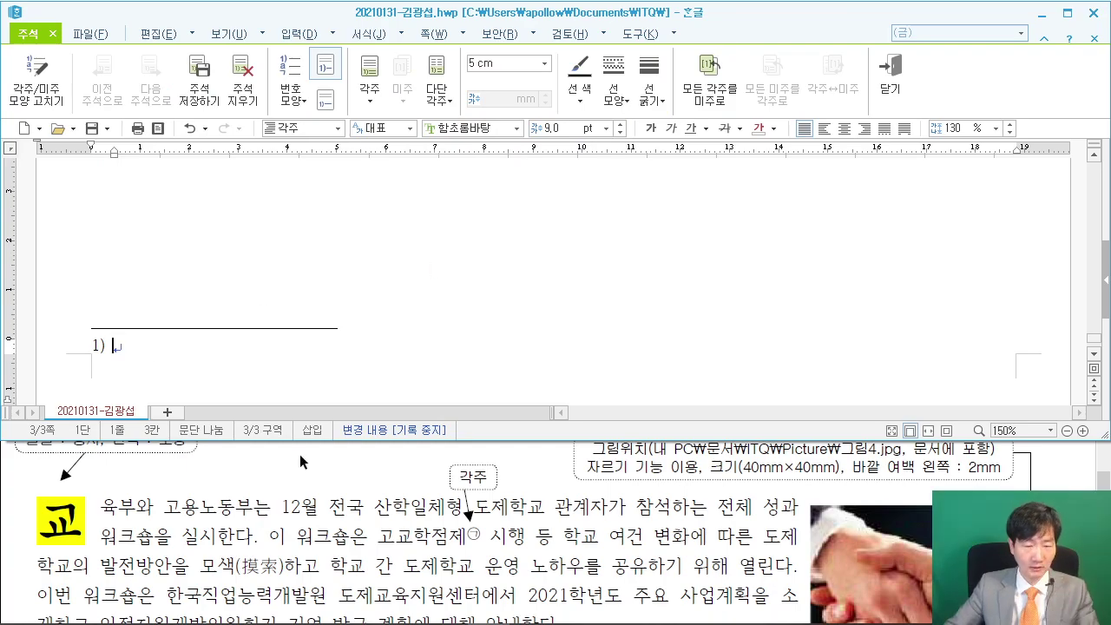
pyautogui.click(300, 454)
pyautogui.scroll(-5, 347, 472)
pyautogui.scroll(-18, 350, 469)
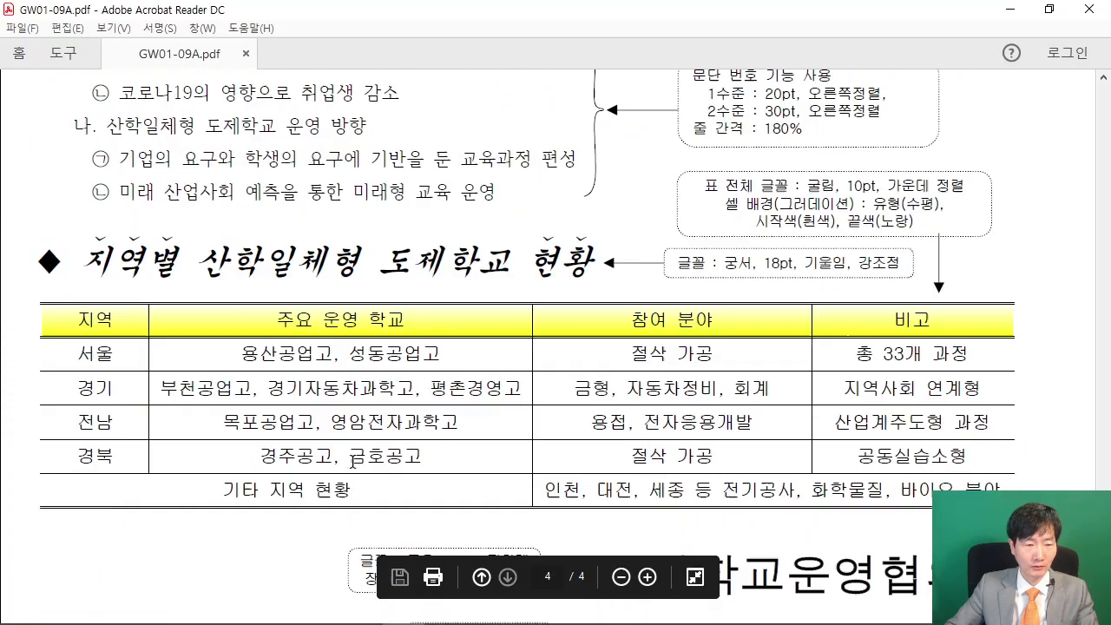
pyautogui.scroll(1, 353, 459)
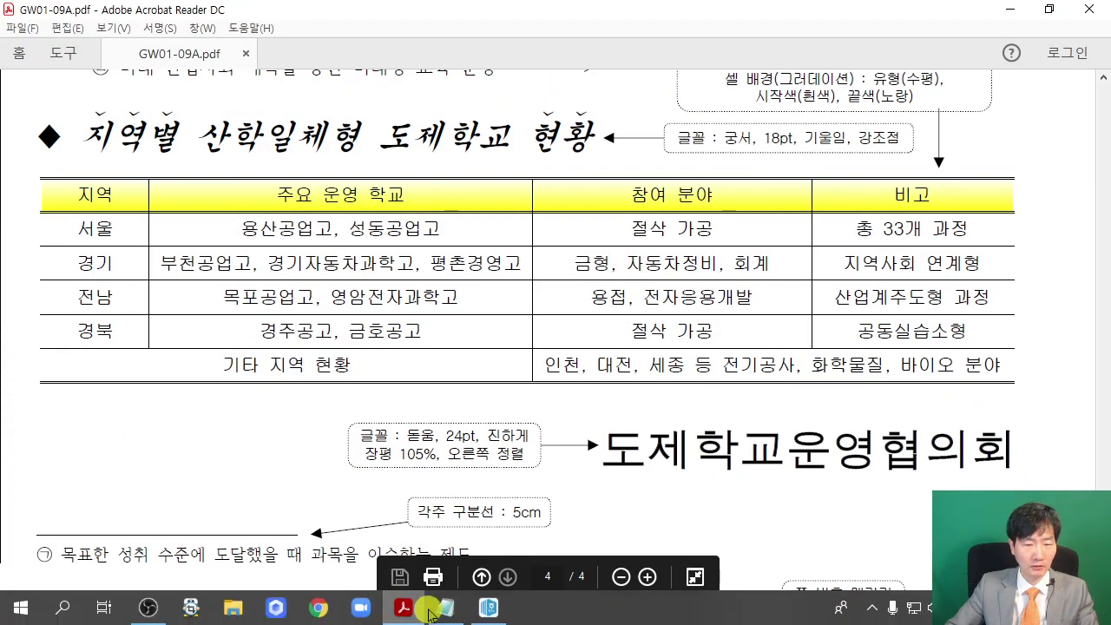
pyautogui.click(489, 608)
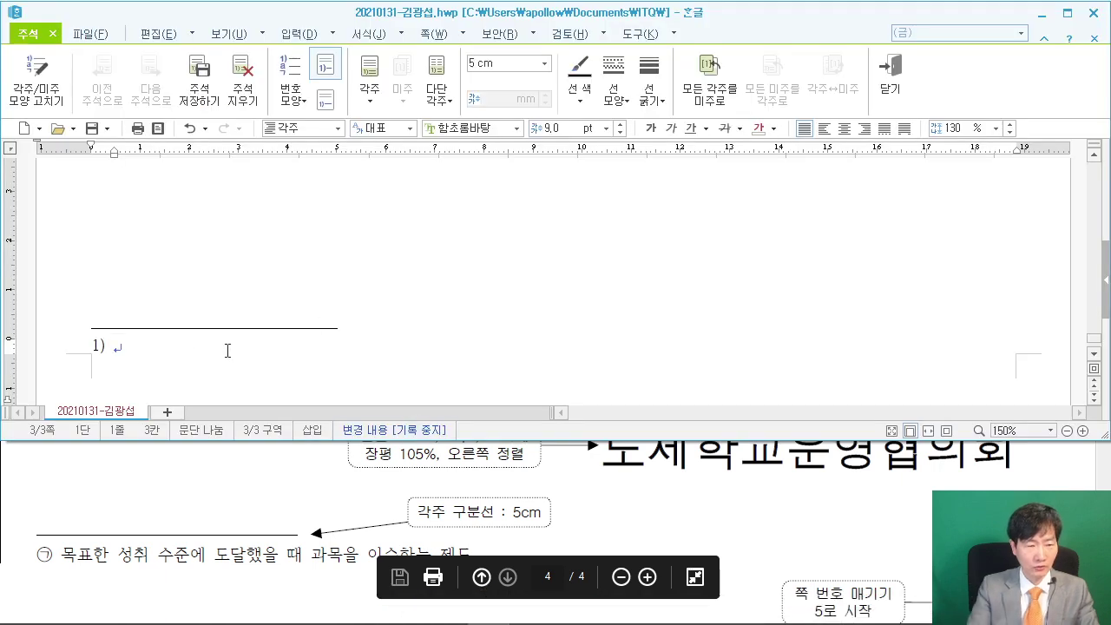
pyautogui.write('목표한 성')
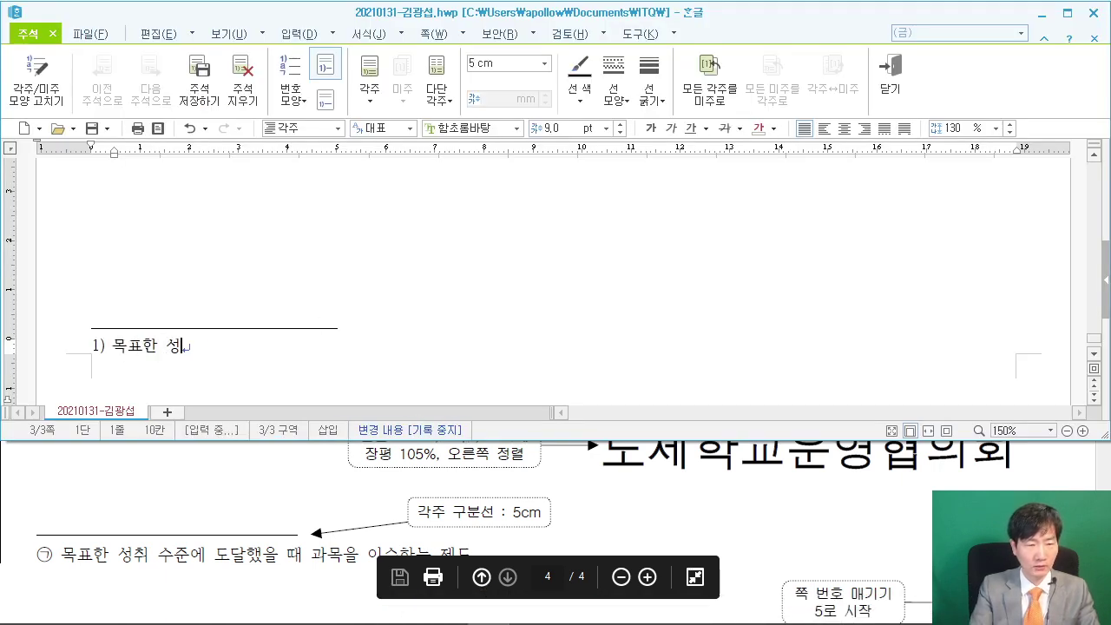
pyautogui.write('취 수준에 도')
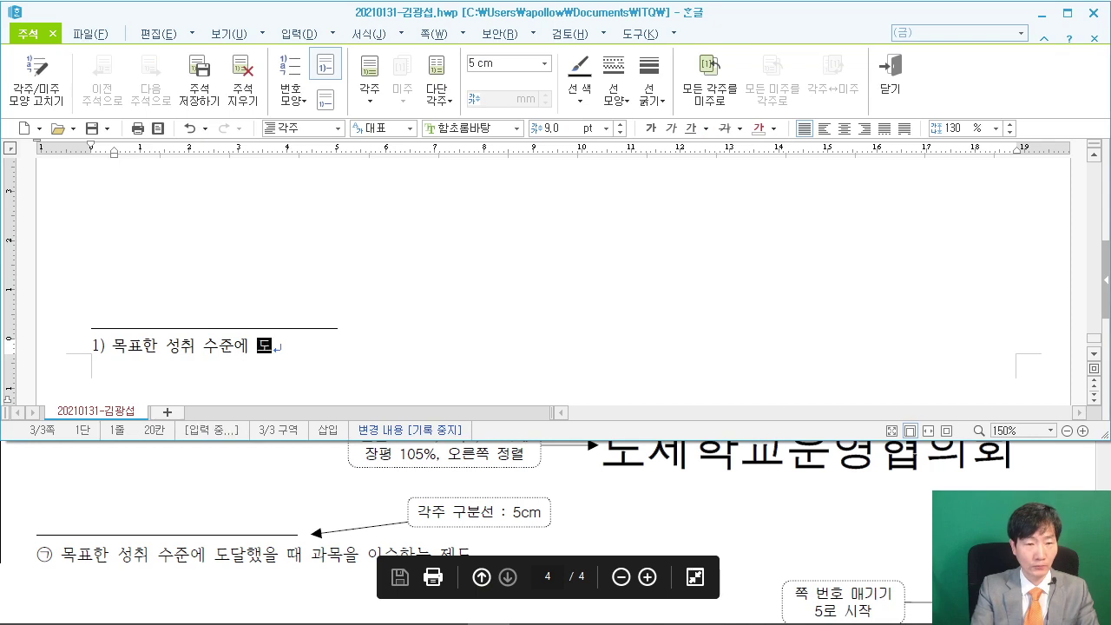
pyautogui.write('달했을 때')
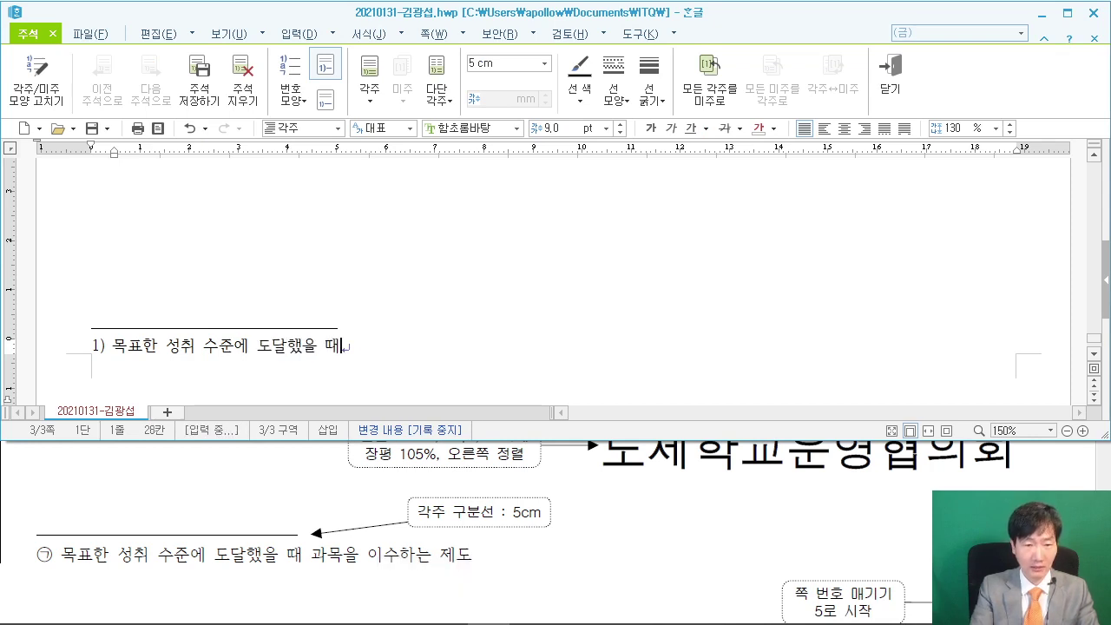
pyautogui.write(' 과목ㅇ을 이수하는 제고')
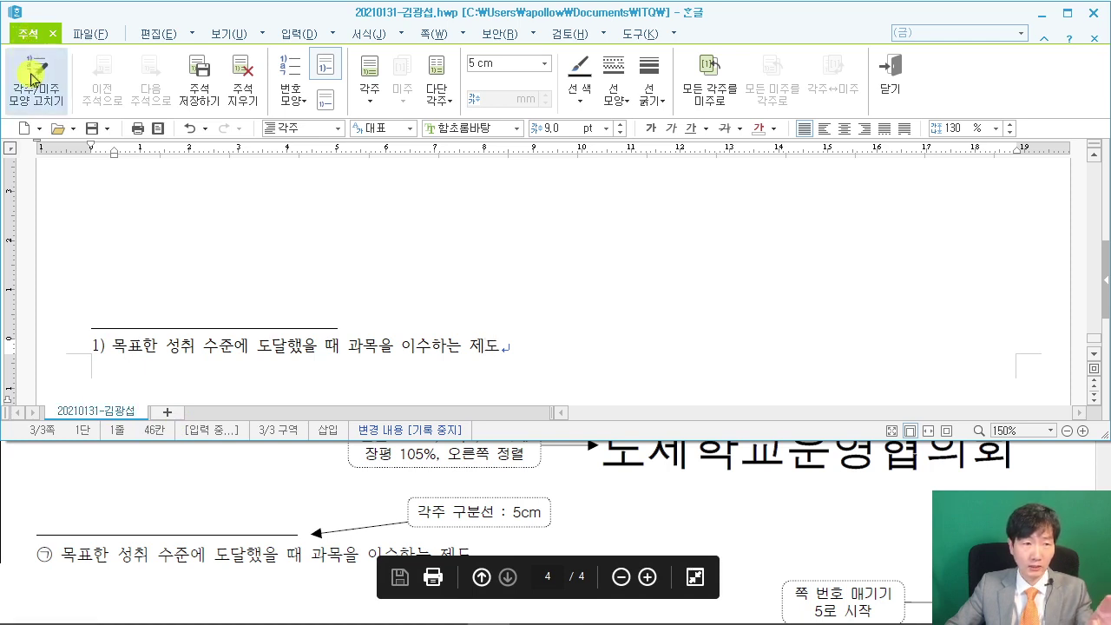
# Step: Switch the footnote numbering to circled ㉠,㉡,㉢ and go back to the body text
pyautogui.click(45, 102)
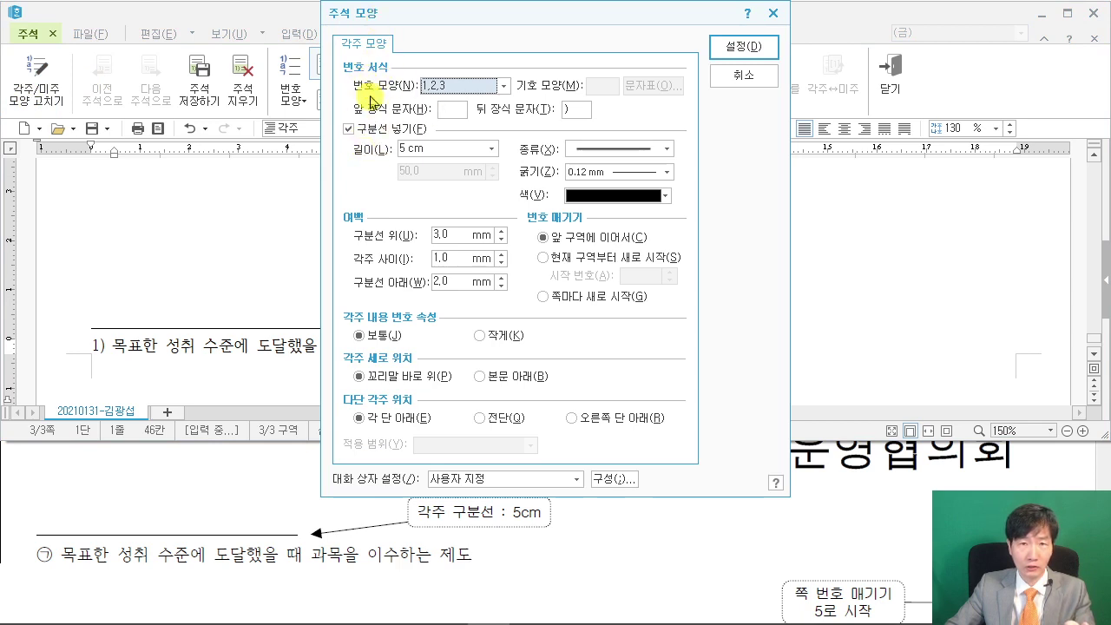
pyautogui.click(504, 86)
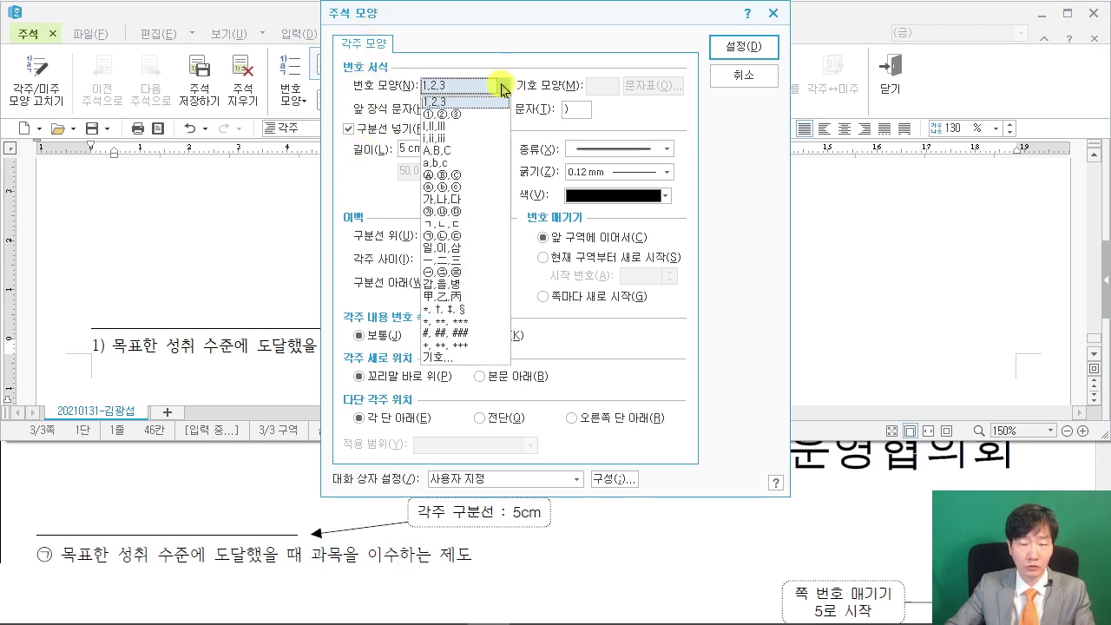
pyautogui.click(470, 236)
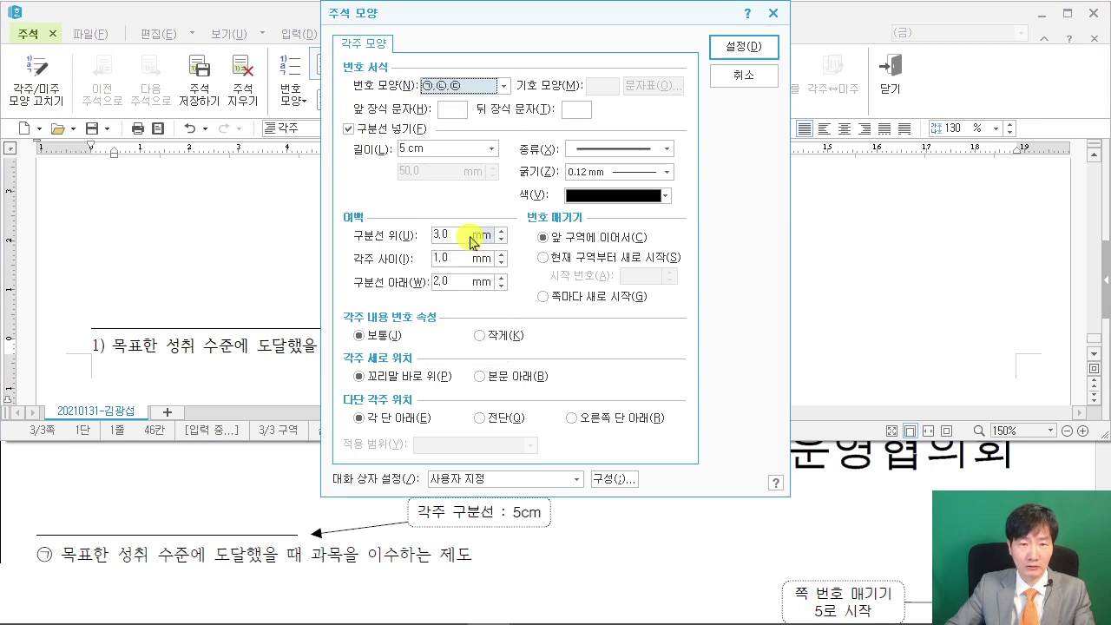
pyautogui.click(761, 52)
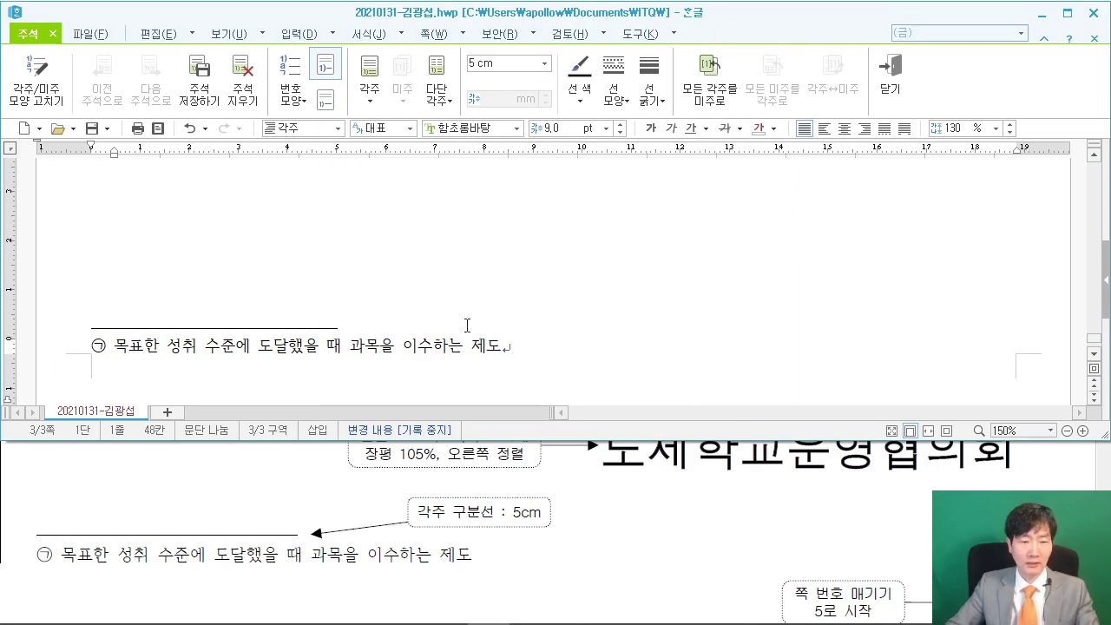
pyautogui.click(499, 228)
pyautogui.scroll(10, 545, 291)
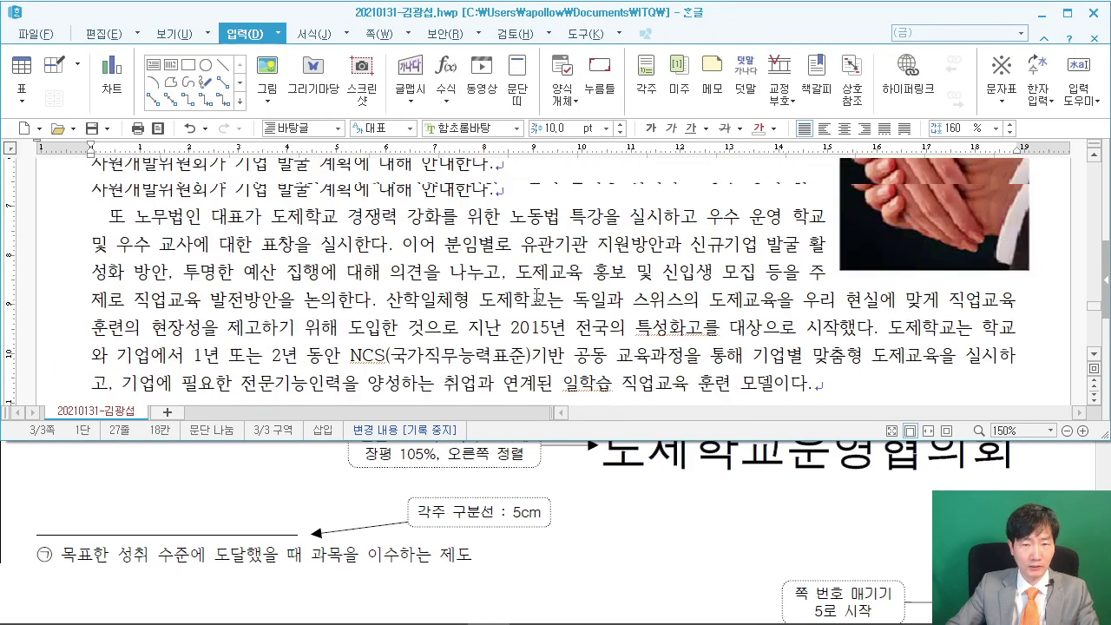
# Step: Compare against the sample PDF and nudge the handshake picture slightly left to match its line breaks
pyautogui.click(509, 460)
pyautogui.scroll(10, 509, 461)
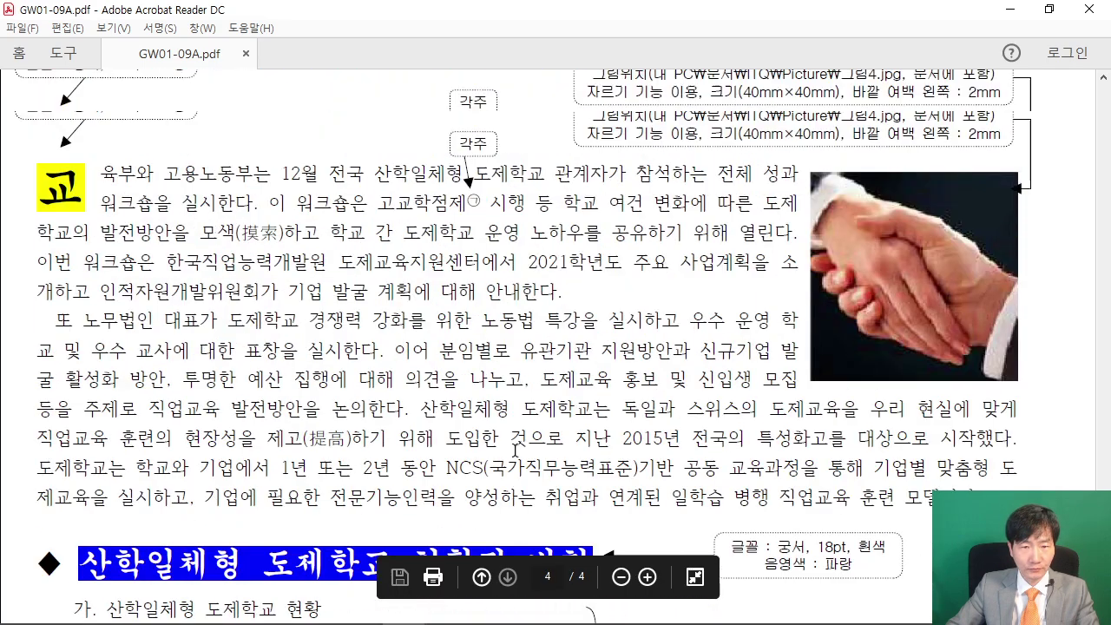
pyautogui.scroll(4, 391, 356)
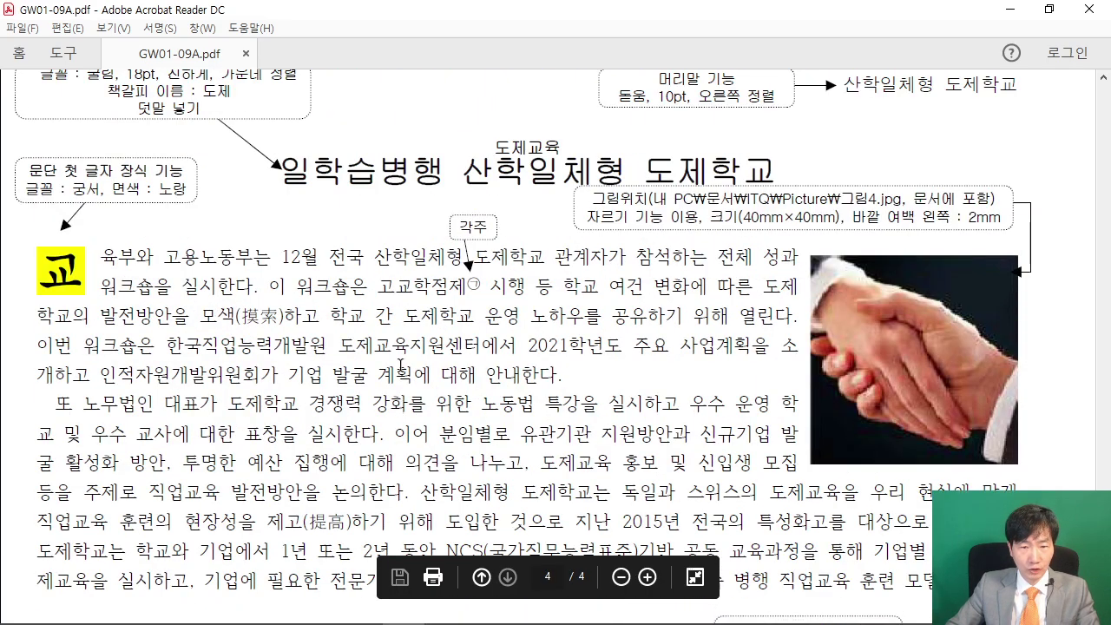
pyautogui.moveTo(454, 412); pyautogui.dragTo(478, 416)
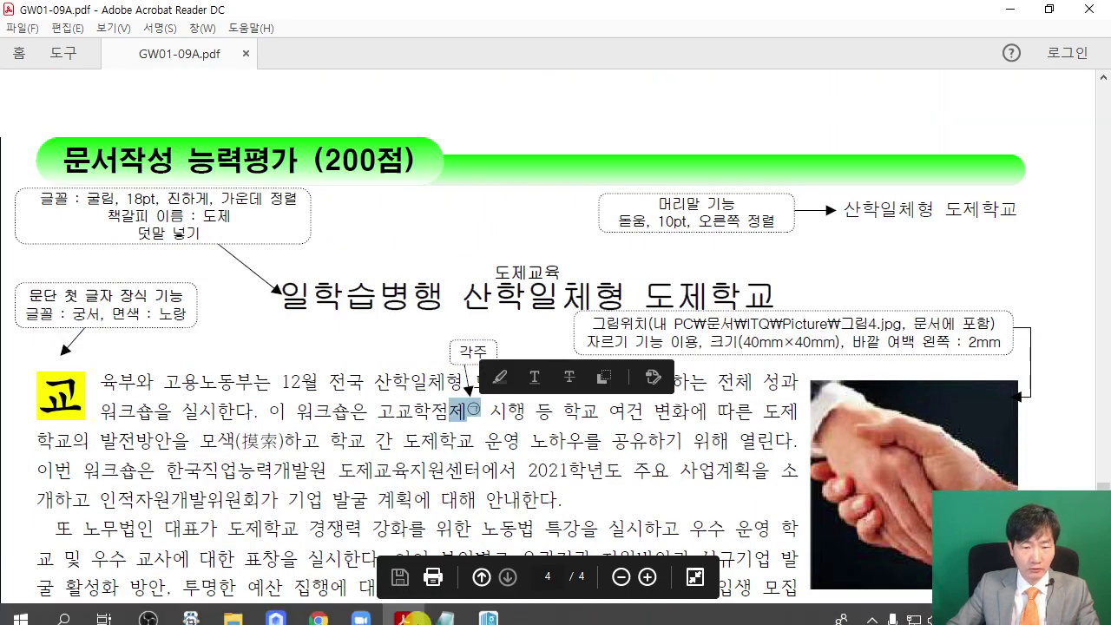
pyautogui.scroll(2, 440, 449)
pyautogui.hotkey('alt', 'Tab')
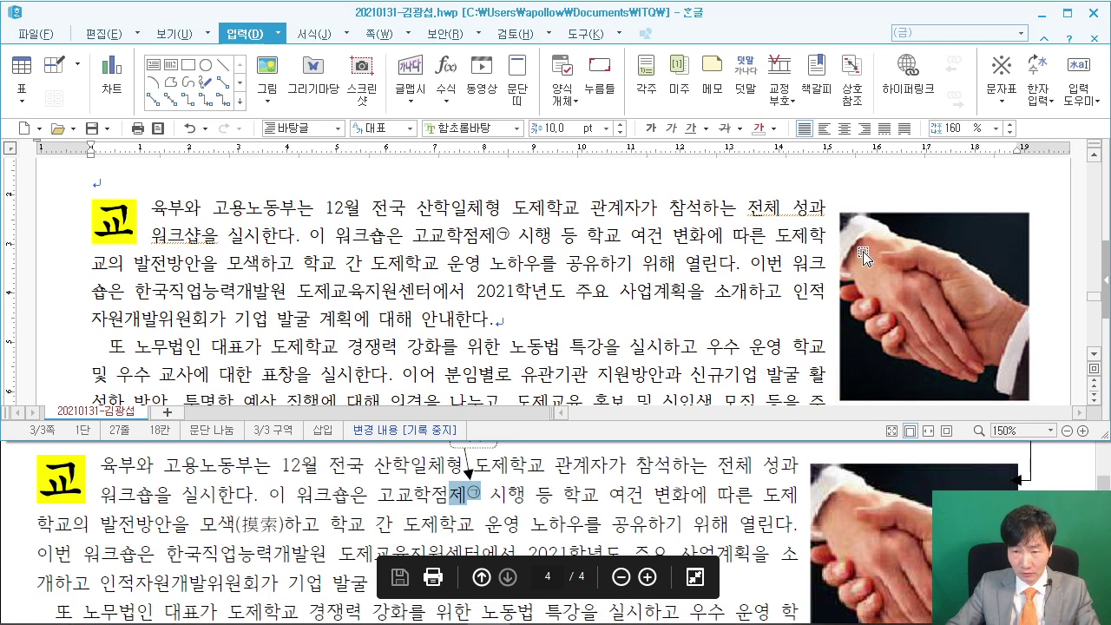
pyautogui.click(867, 250)
pyautogui.moveTo(875, 269); pyautogui.dragTo(870, 272)
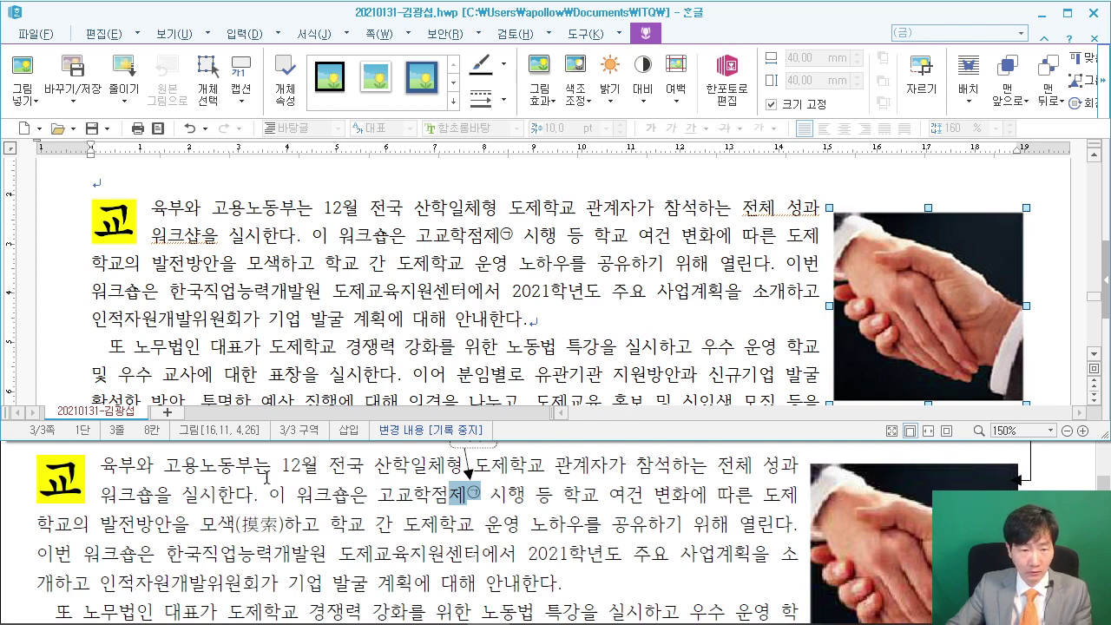
pyautogui.moveTo(200, 524); pyautogui.dragTo(282, 524)
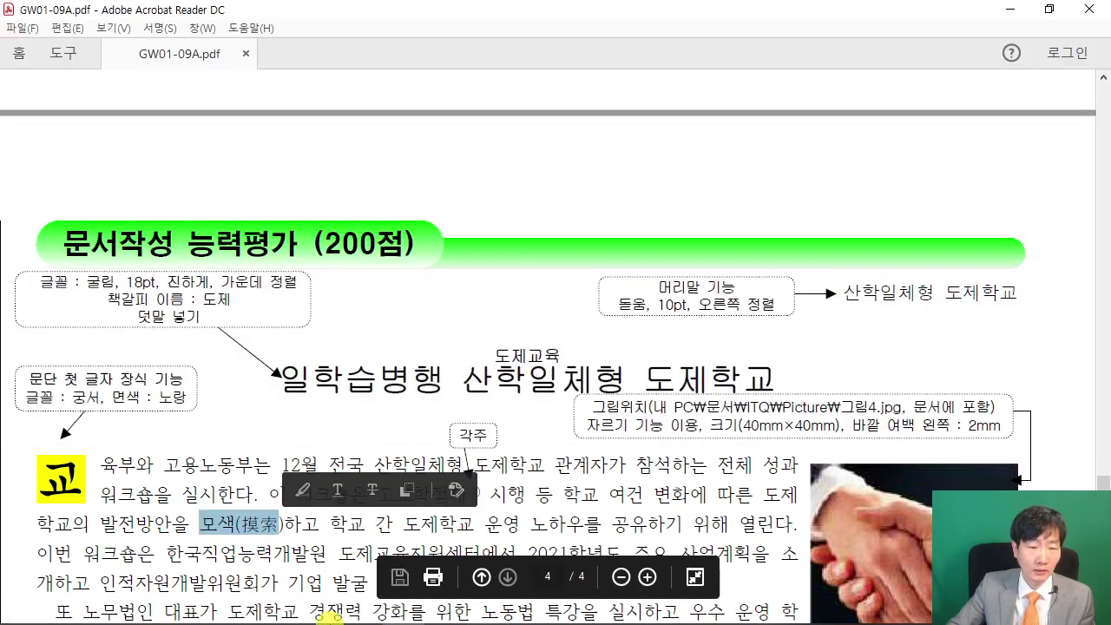
pyautogui.hotkey('alt', 'Tab')
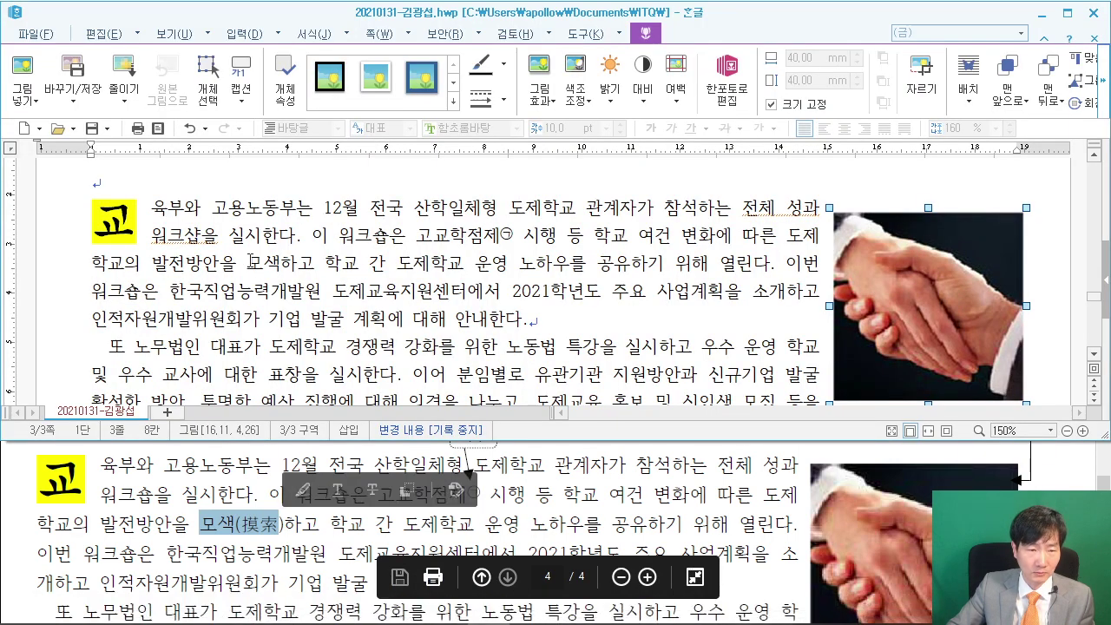
# Step: Convert the word 모색 in the first paragraph to 모색(摸索) in 한글(漢字) format
pyautogui.moveTo(250, 260); pyautogui.dragTo(279, 262)
pyautogui.press('F9')
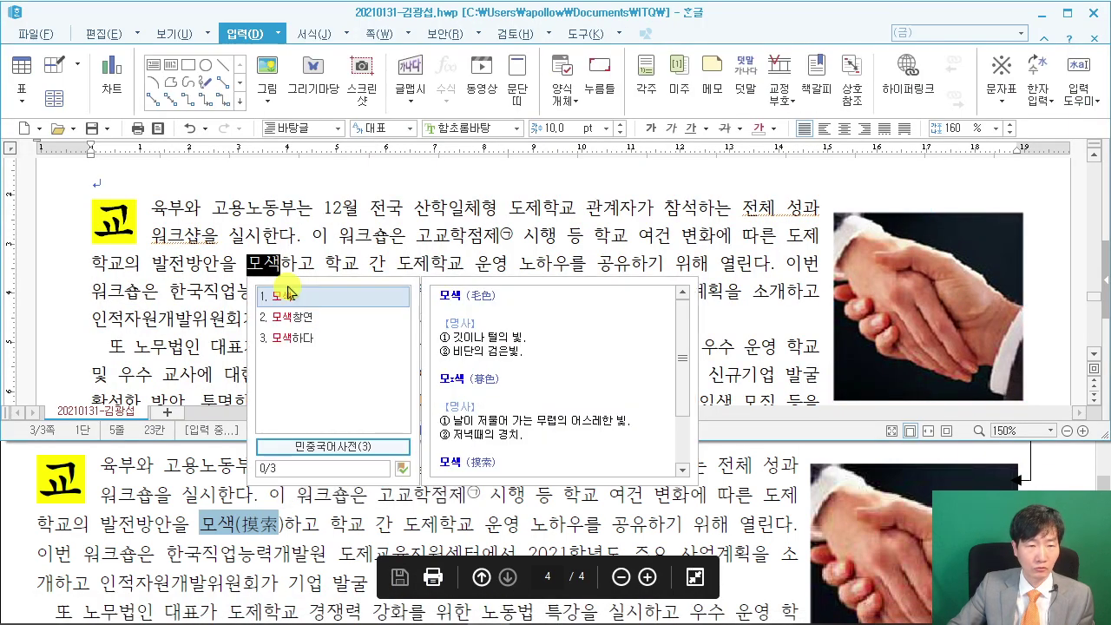
pyautogui.press('Escape')
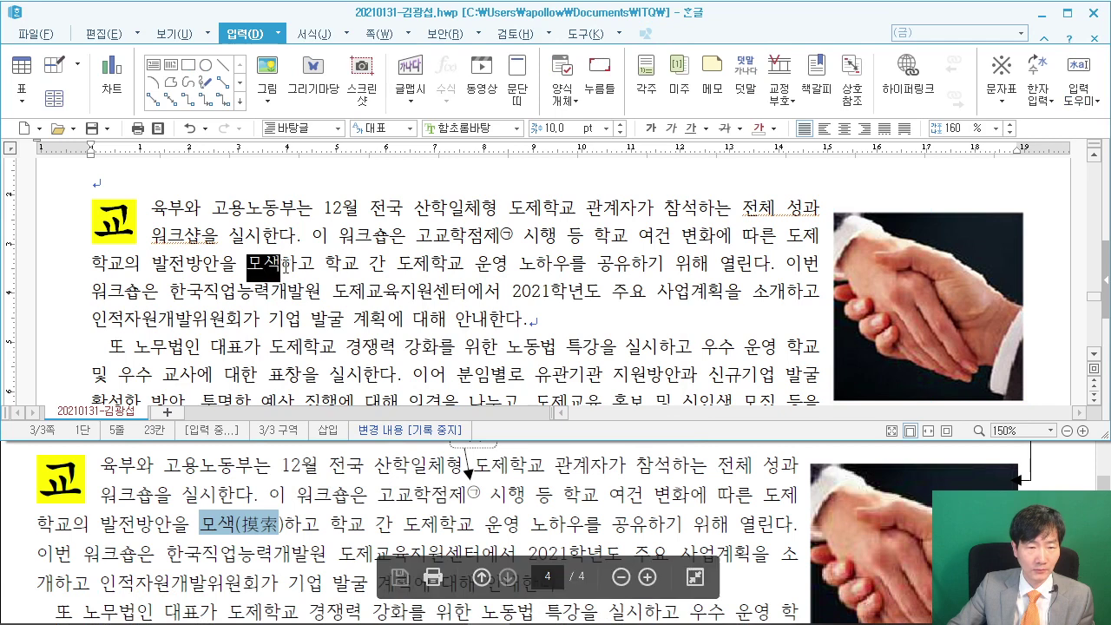
pyautogui.press('F9')
pyautogui.moveTo(413, 128); pyautogui.dragTo(590, 242)
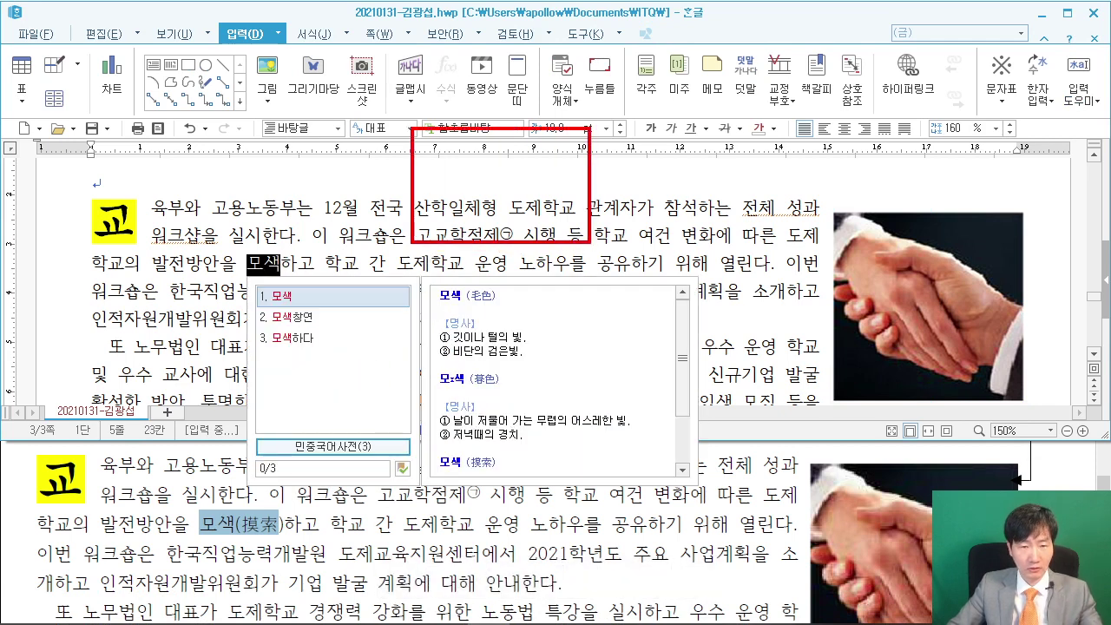
pyautogui.moveTo(417, 164); pyautogui.dragTo(461, 170)
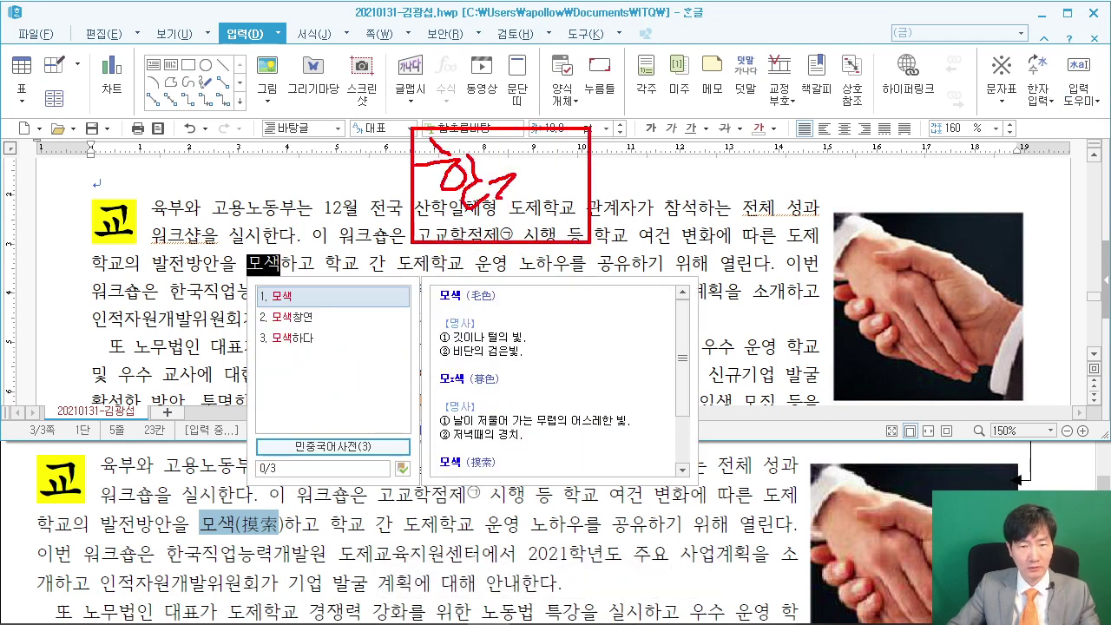
pyautogui.moveTo(623, 118); pyautogui.dragTo(1110, 234)
pyautogui.moveTo(475, 161); pyautogui.dragTo(598, 2)
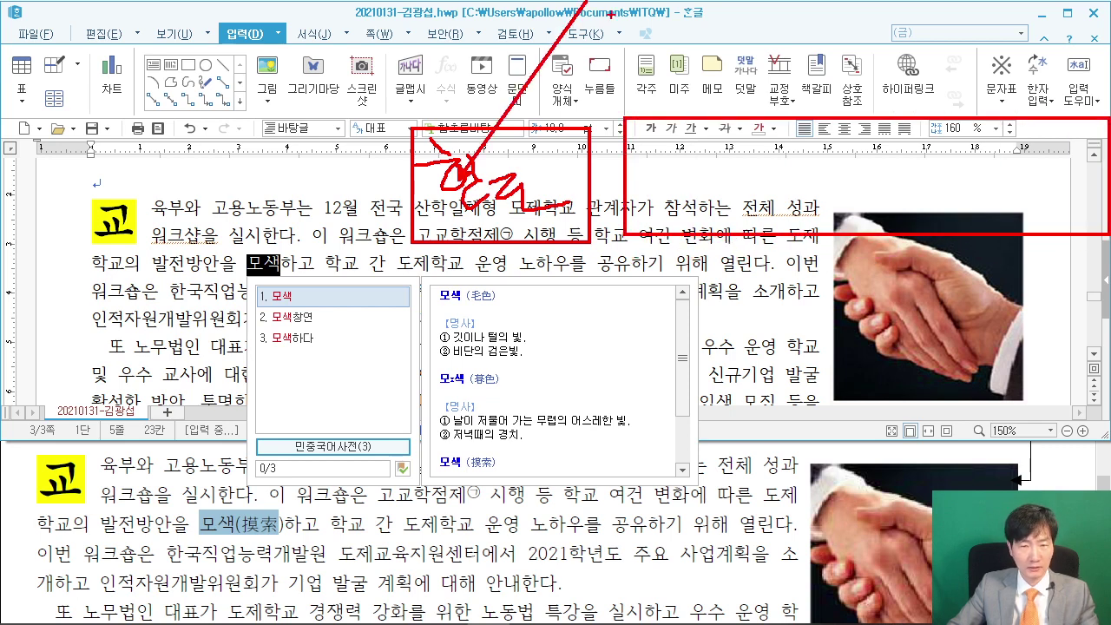
pyautogui.press('Escape')
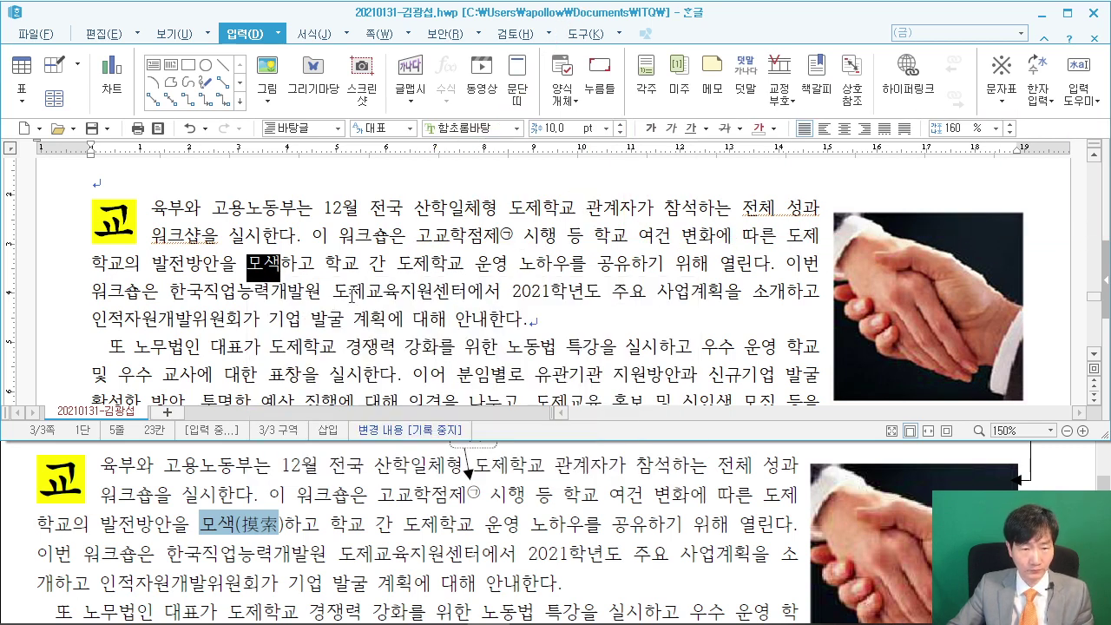
pyautogui.press('F9')
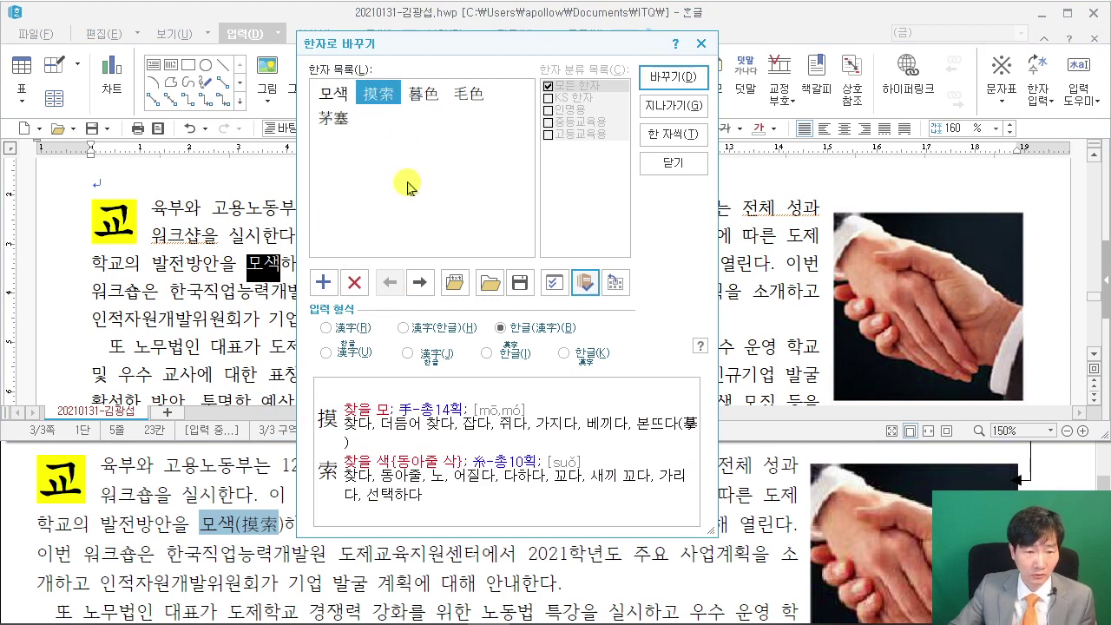
pyautogui.moveTo(380, 109)
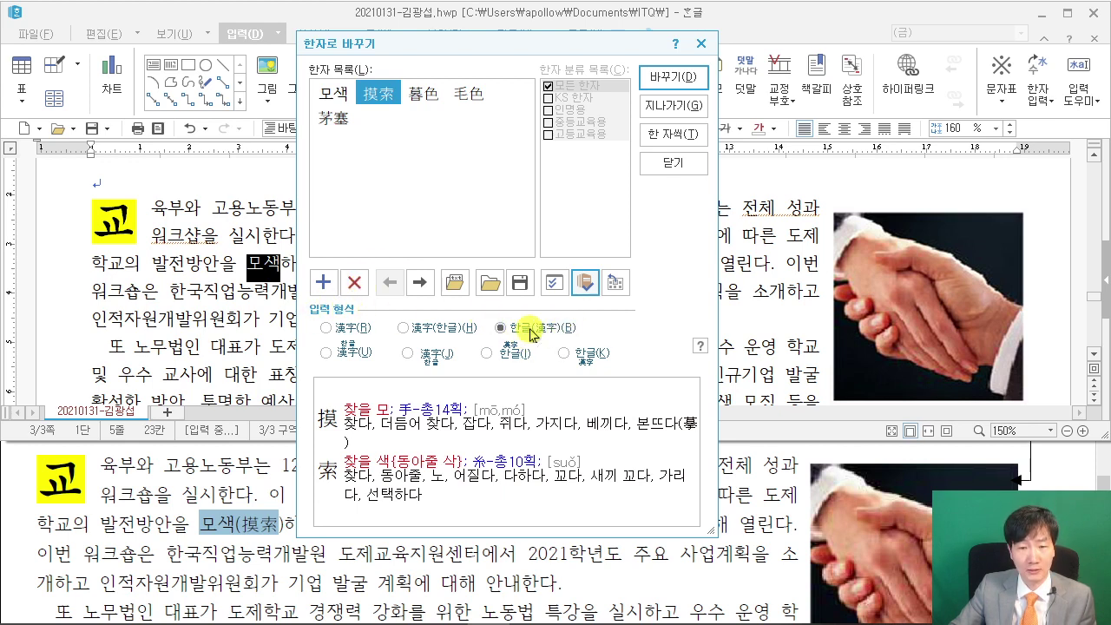
pyautogui.click(674, 77)
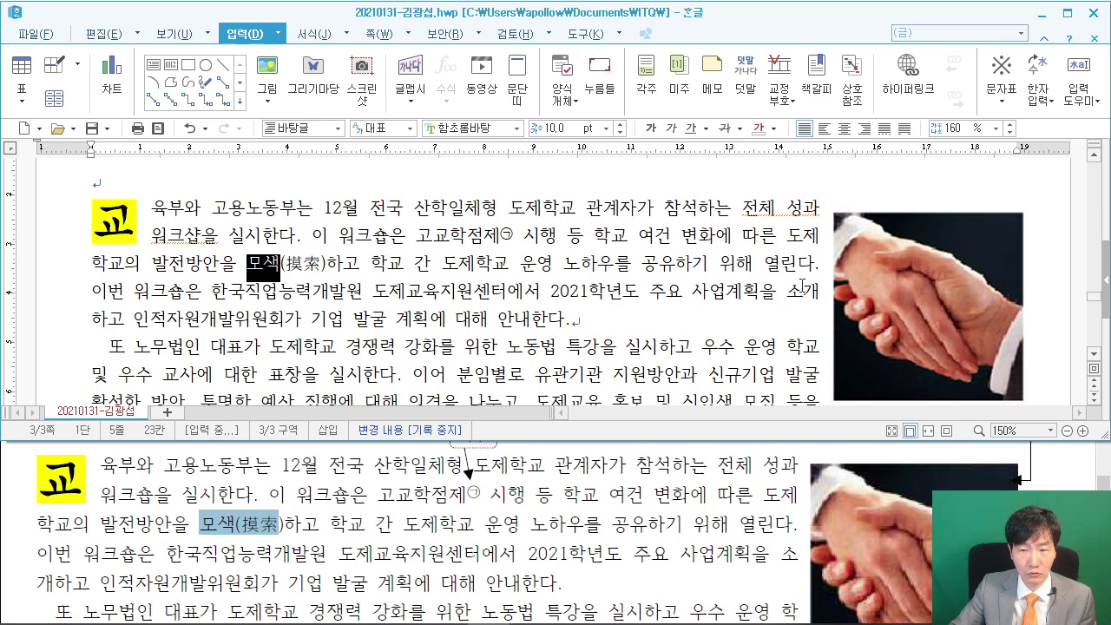
# Step: Nudge the handshake picture slightly left so the paragraph wraps like the reference
pyautogui.click(871, 314)
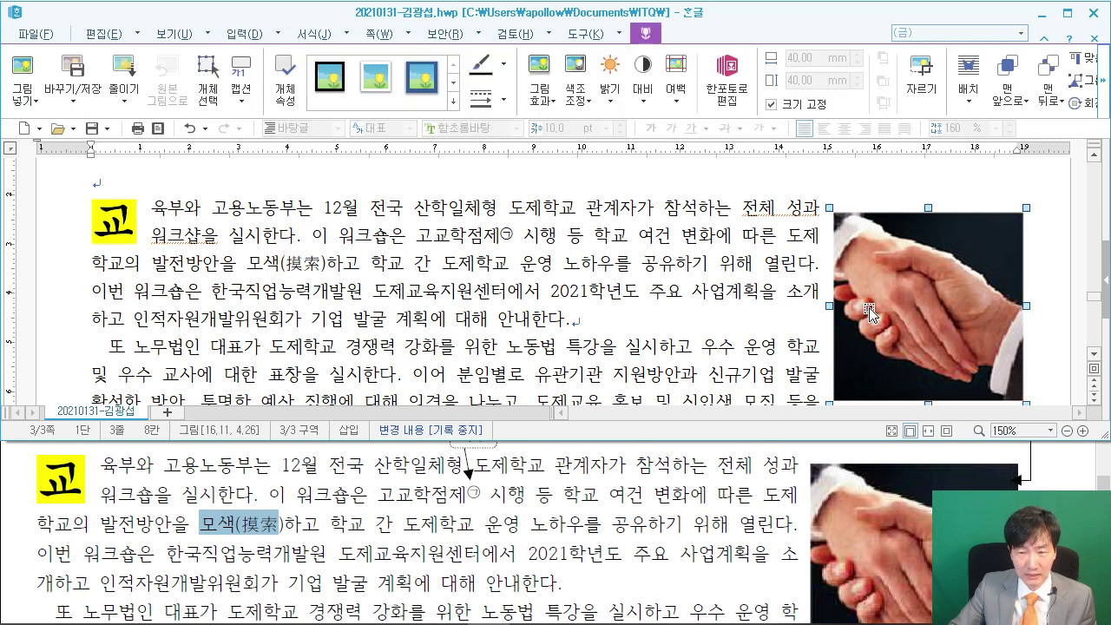
pyautogui.click(867, 308)
pyautogui.click(864, 308)
pyautogui.moveTo(860, 310); pyautogui.dragTo(872, 300)
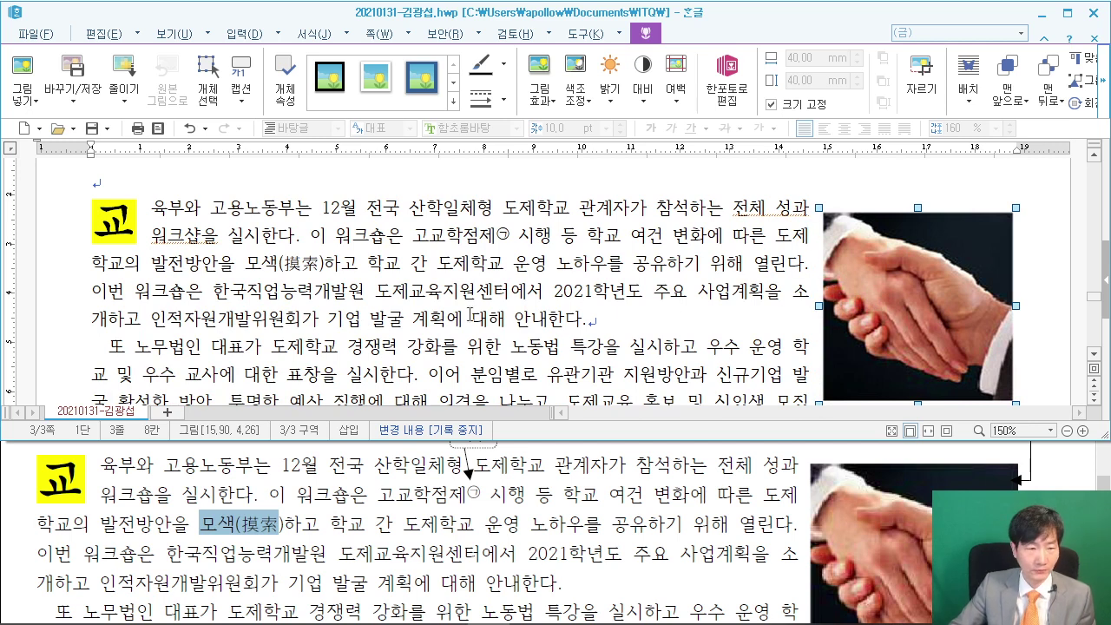
pyautogui.scroll(-1, 492, 293)
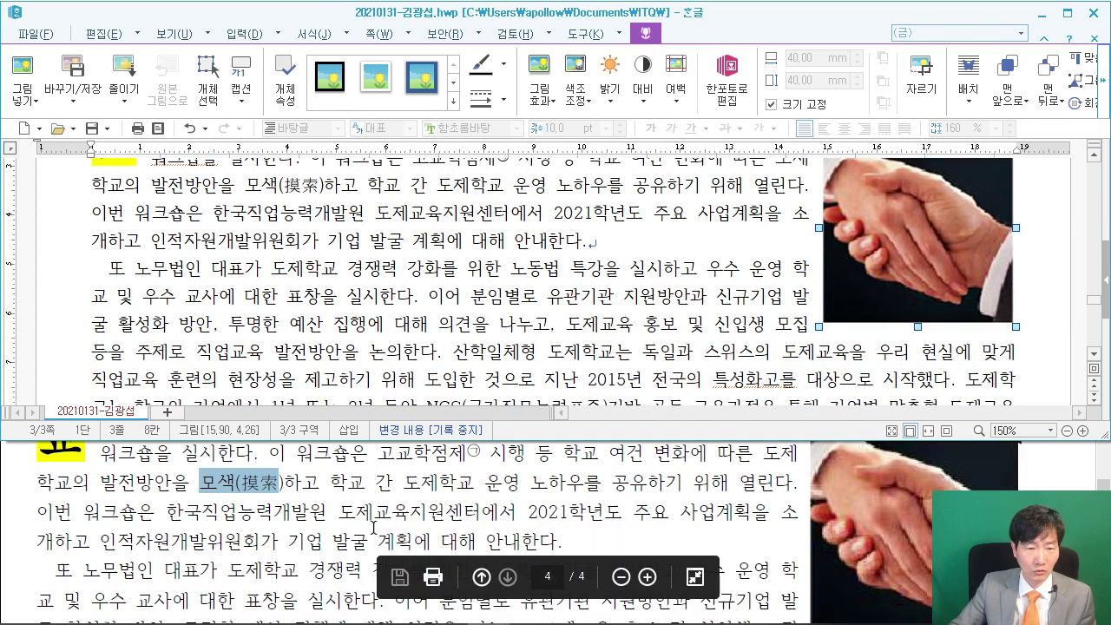
pyautogui.scroll(-3, 375, 521)
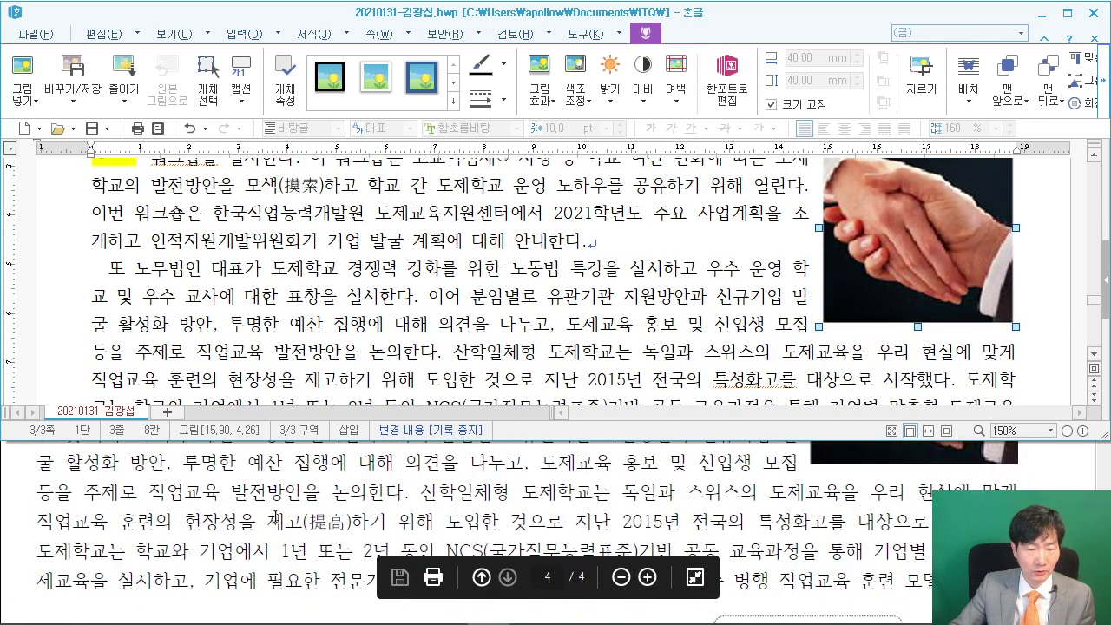
# Step: Convert 제고 in the second paragraph to 제고(提高) using the 한글(漢字) format
pyautogui.click(352, 328)
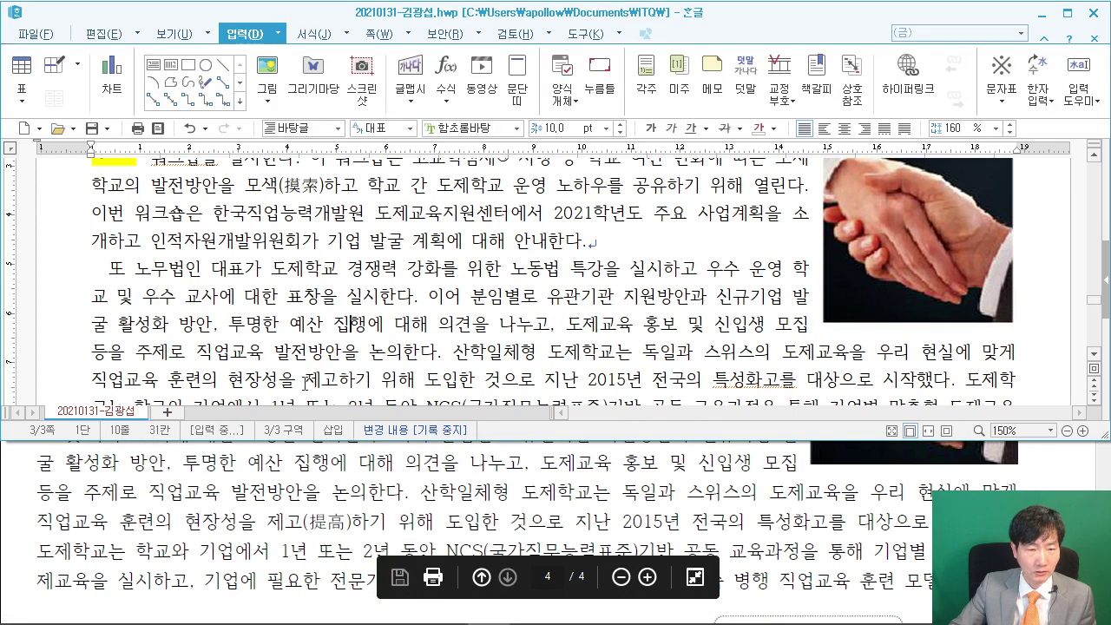
pyautogui.moveTo(305, 383); pyautogui.dragTo(344, 384)
pyautogui.press('F12')
pyautogui.scroll(-1, 472, 297)
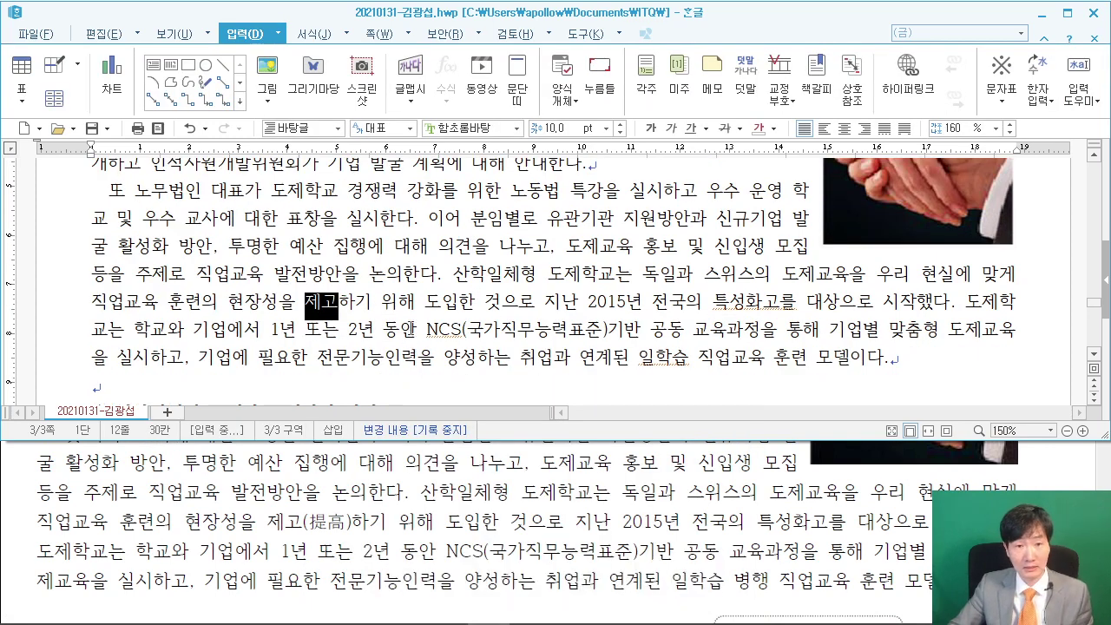
pyautogui.press('F9')
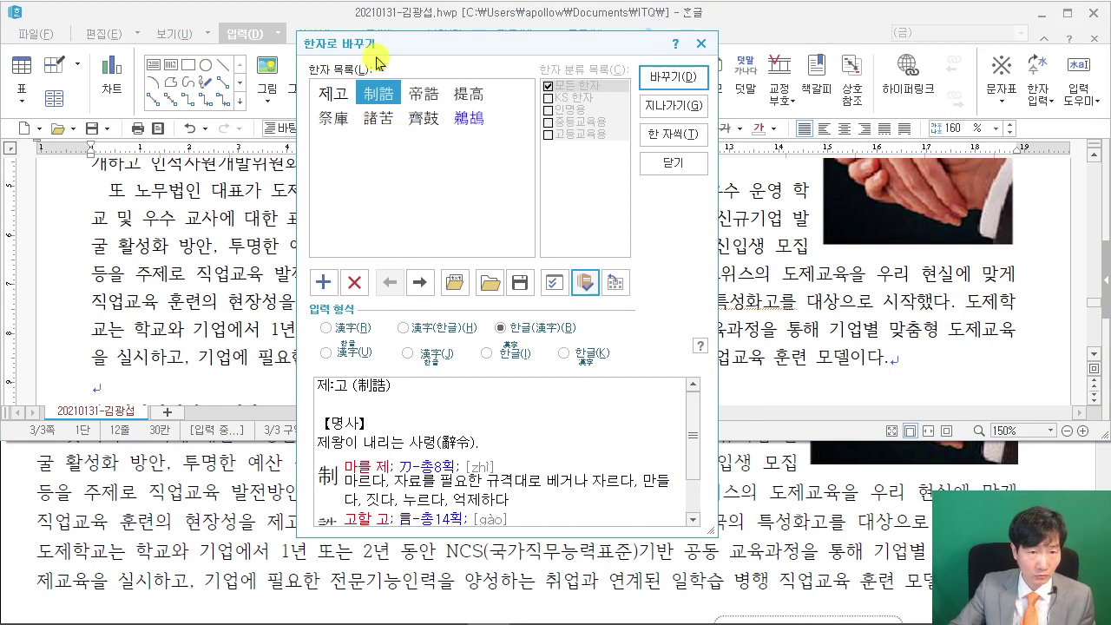
pyautogui.moveTo(382, 44); pyautogui.dragTo(530, 43)
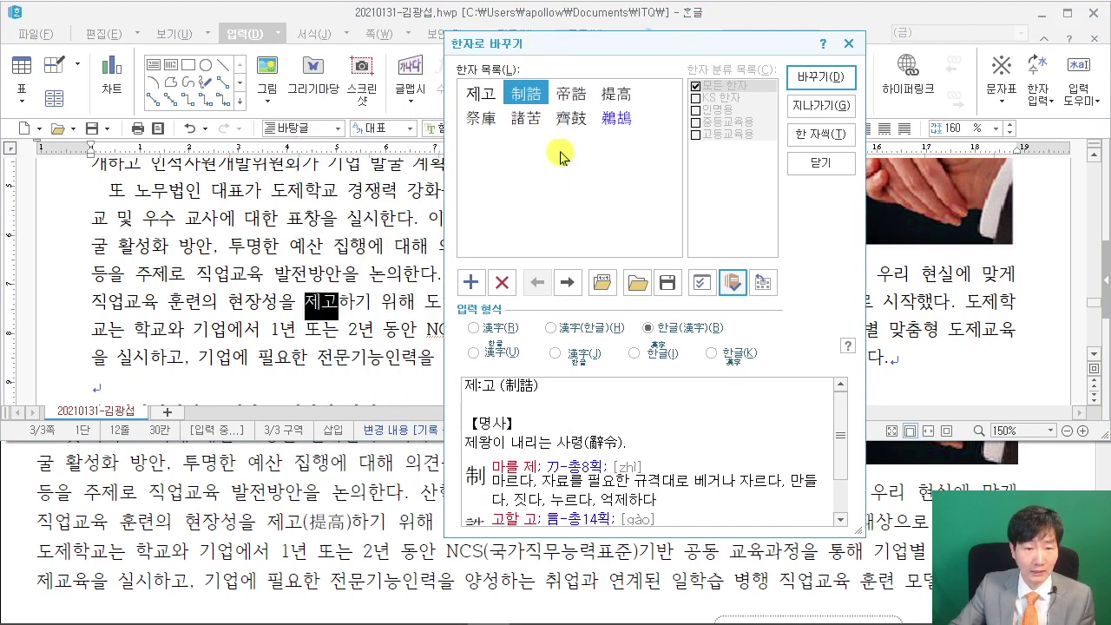
pyautogui.click(631, 103)
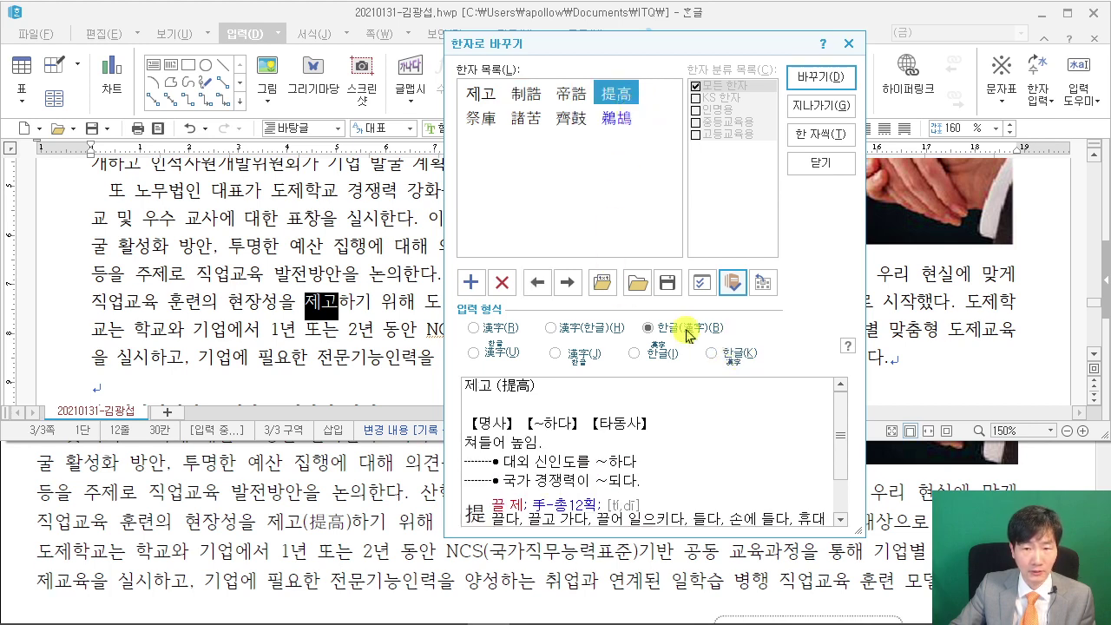
pyautogui.click(825, 78)
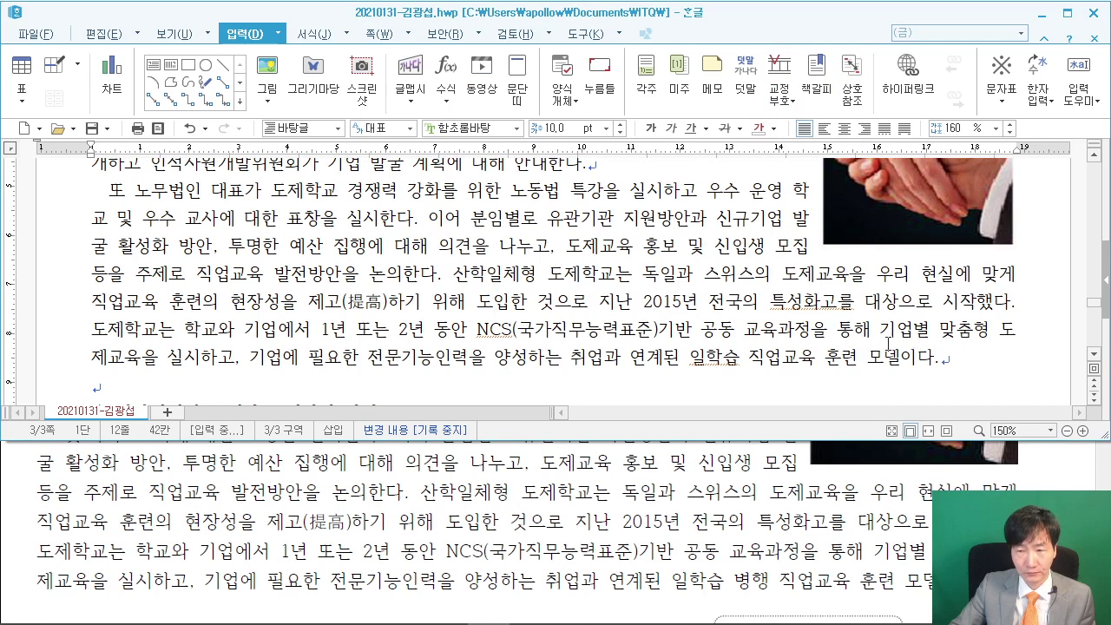
pyautogui.scroll(-1, 554, 342)
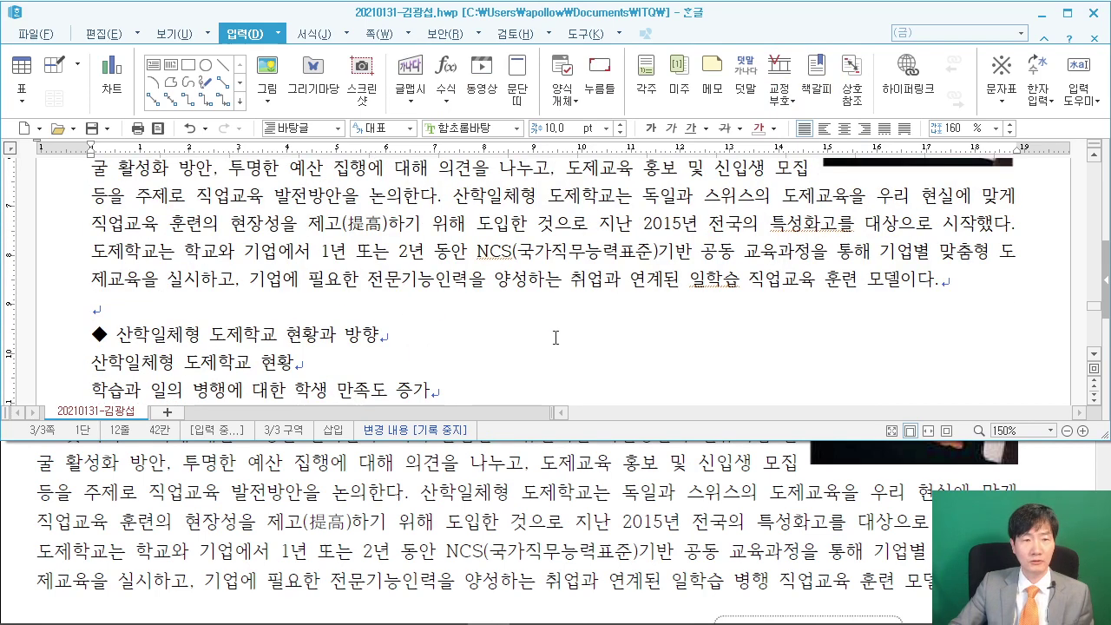
pyautogui.scroll(-2, 430, 298)
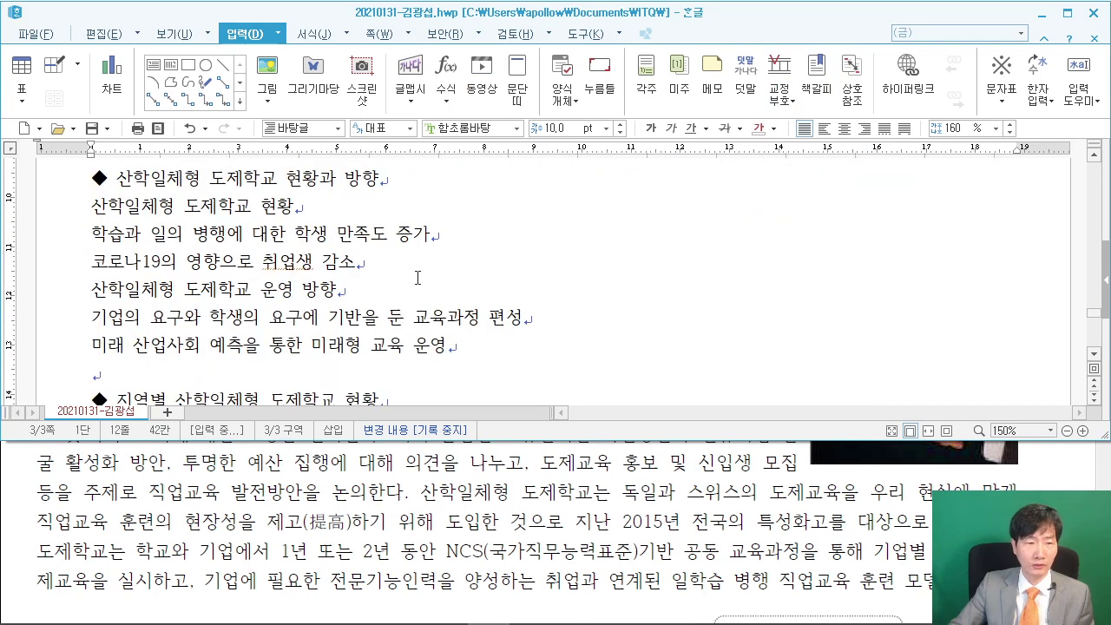
pyautogui.click(375, 453)
pyautogui.scroll(-4, 382, 450)
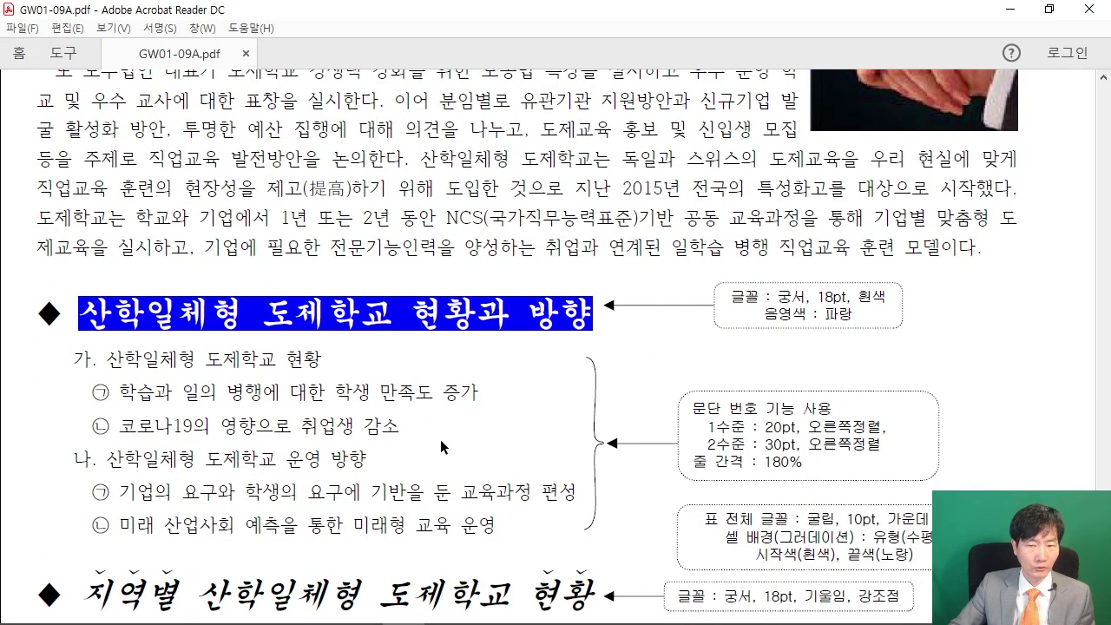
pyautogui.scroll(1, 441, 440)
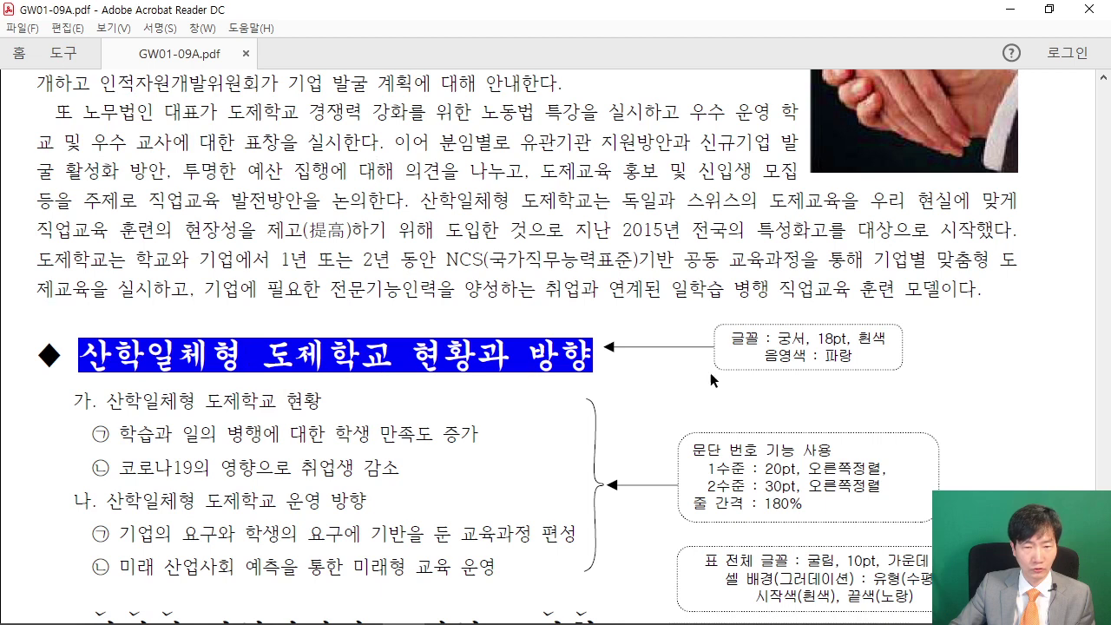
pyautogui.scroll(4, 756, 336)
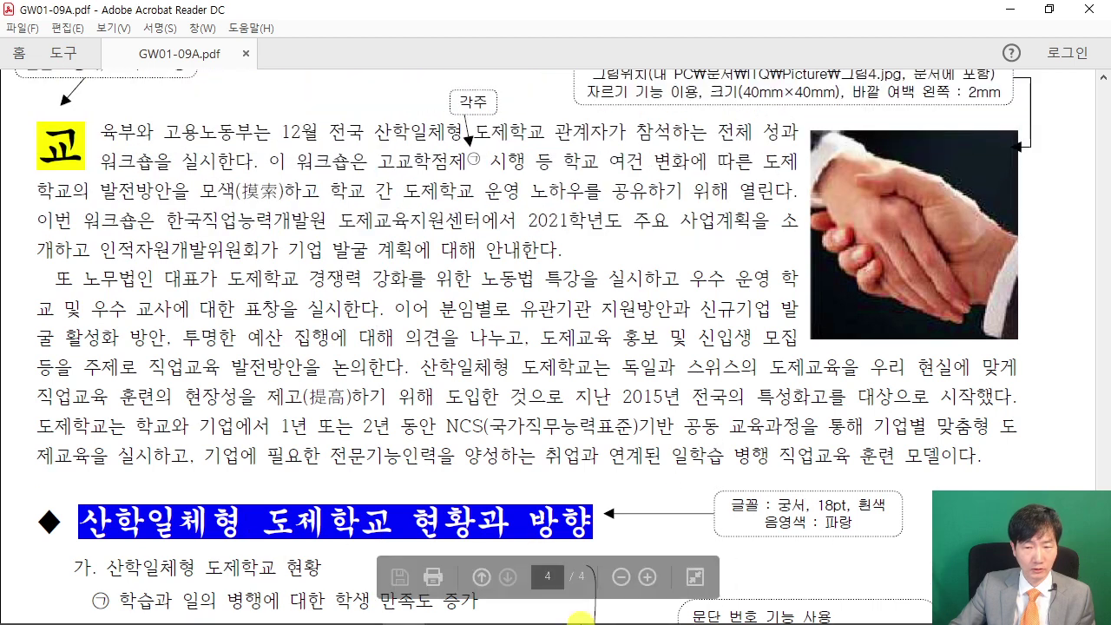
pyautogui.click(519, 610)
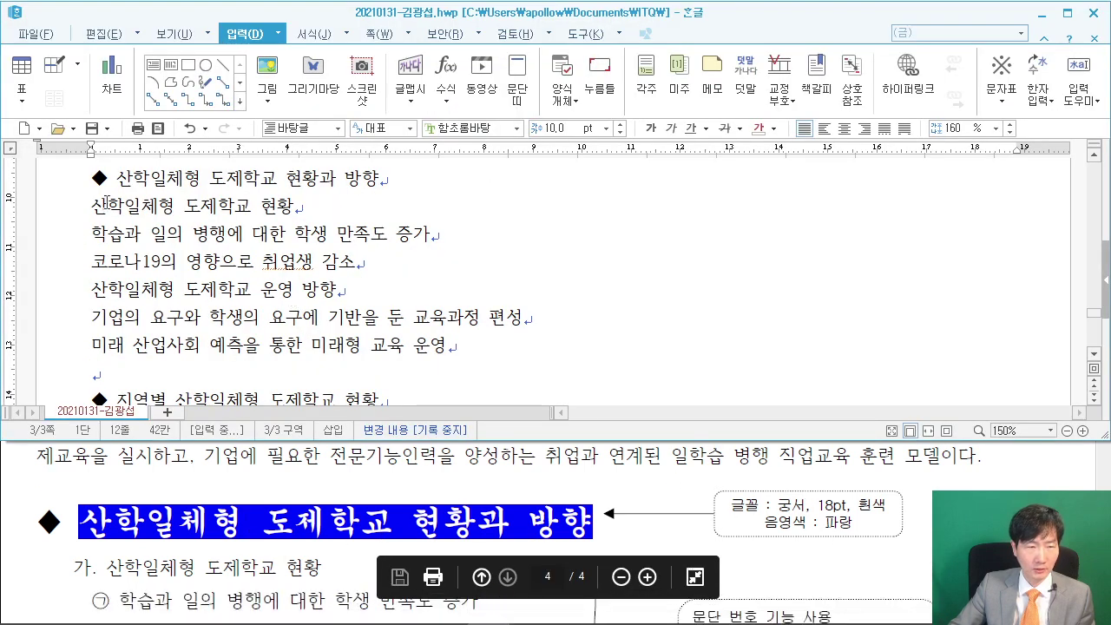
pyautogui.moveTo(83, 177); pyautogui.dragTo(388, 179)
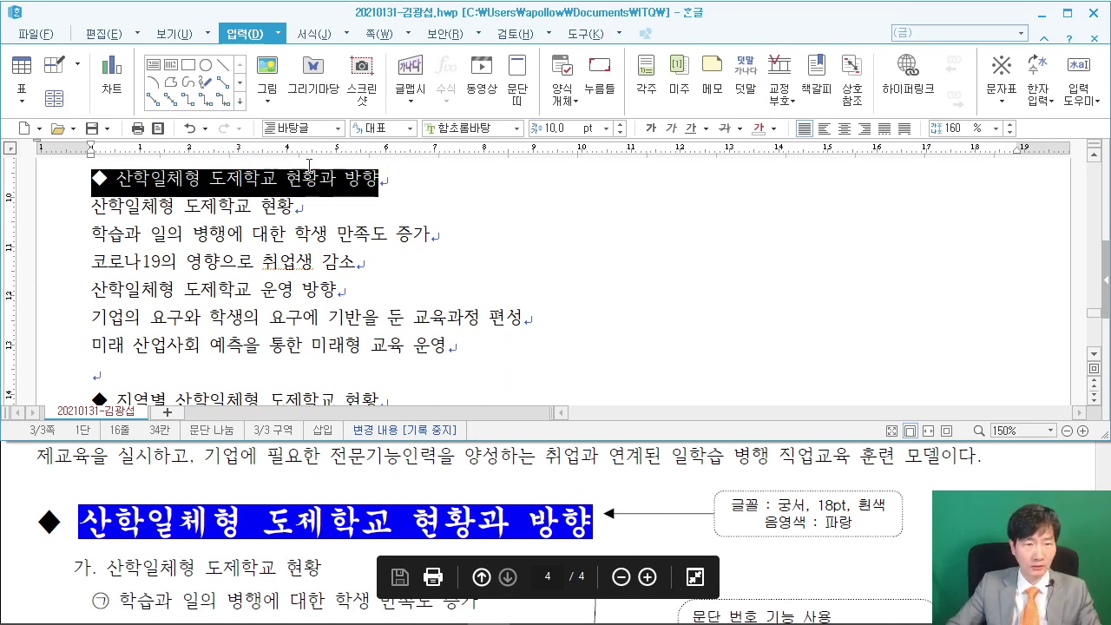
# Step: Set the heading ◆ 산학일체형 도제학교 현황과 방향 to 궁서 at 18pt
pyautogui.click(463, 134)
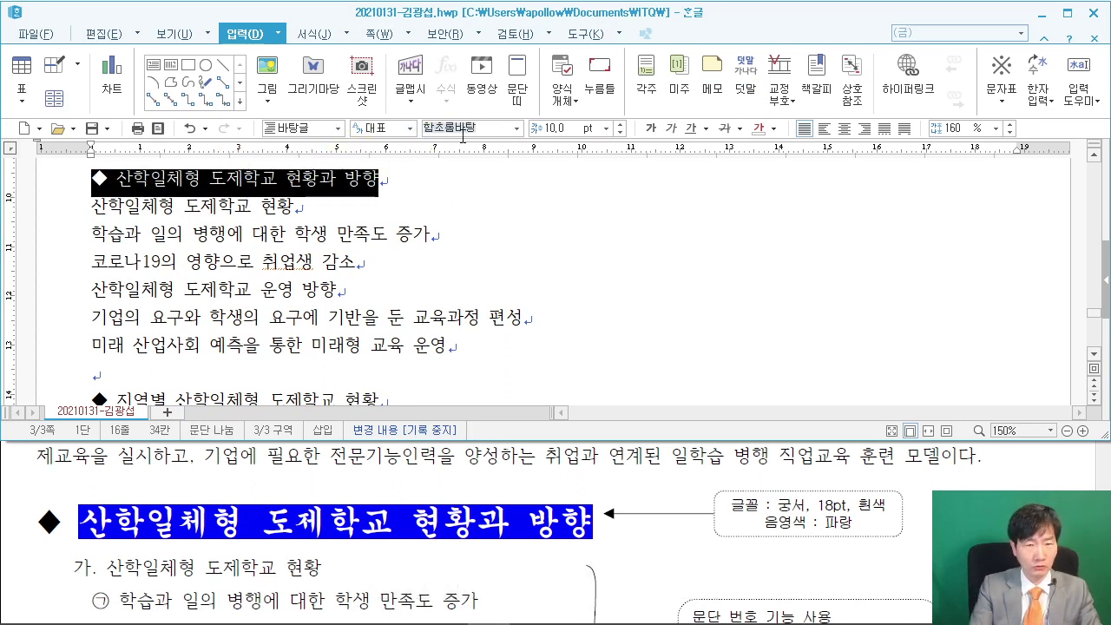
pyautogui.write('궁서')
pyautogui.press('Return')
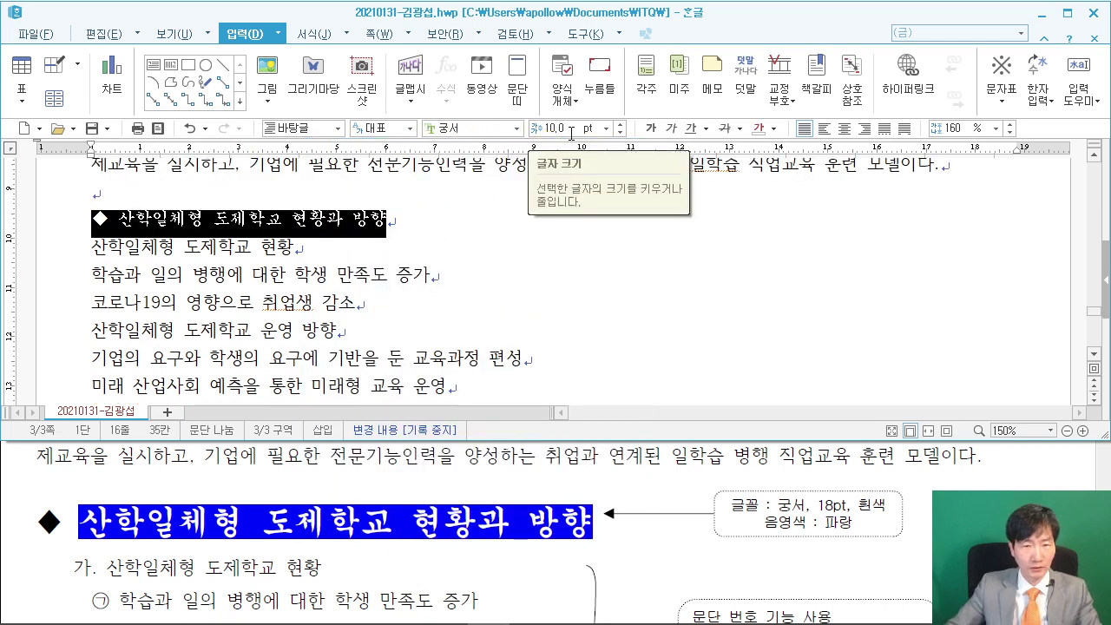
pyautogui.click(572, 133)
pyautogui.write('18')
pyautogui.press('Return')
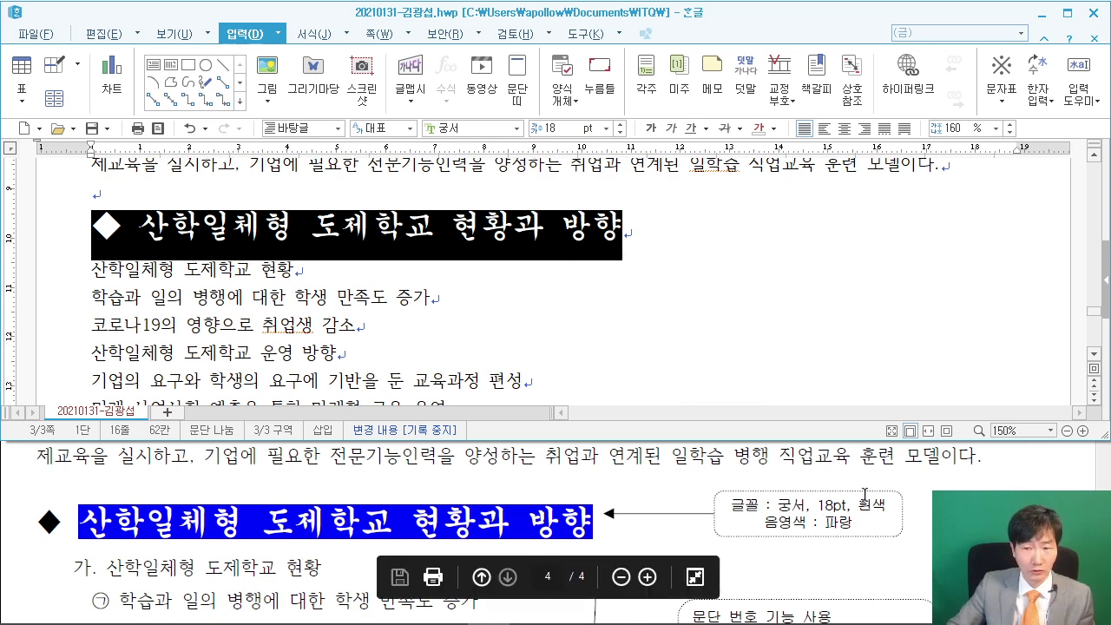
pyautogui.click(243, 227)
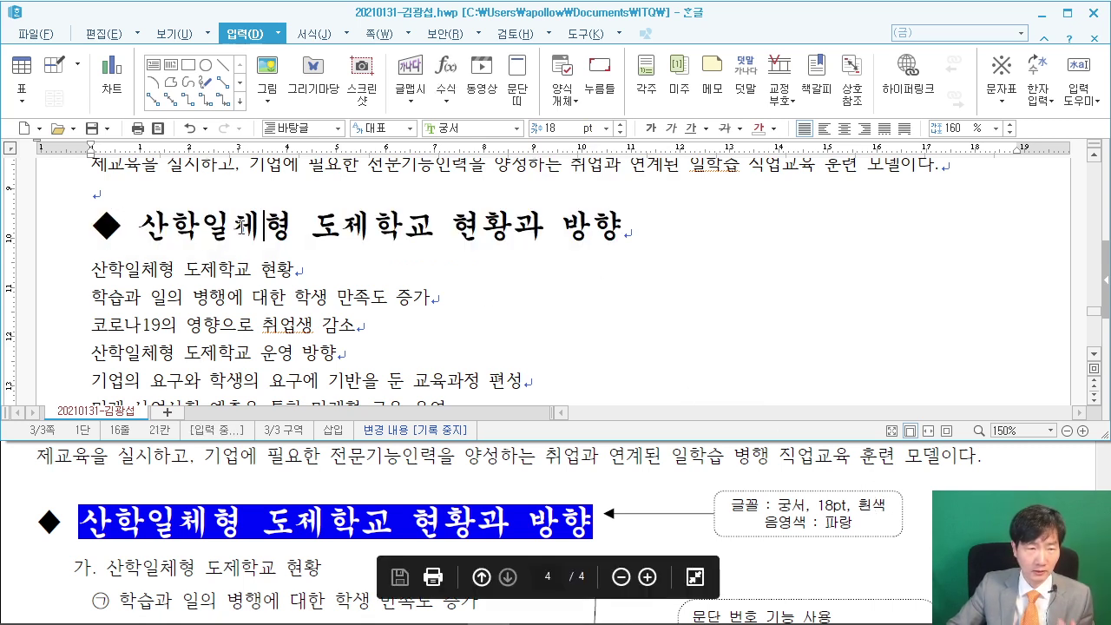
pyautogui.moveTo(144, 244); pyautogui.dragTo(706, 232)
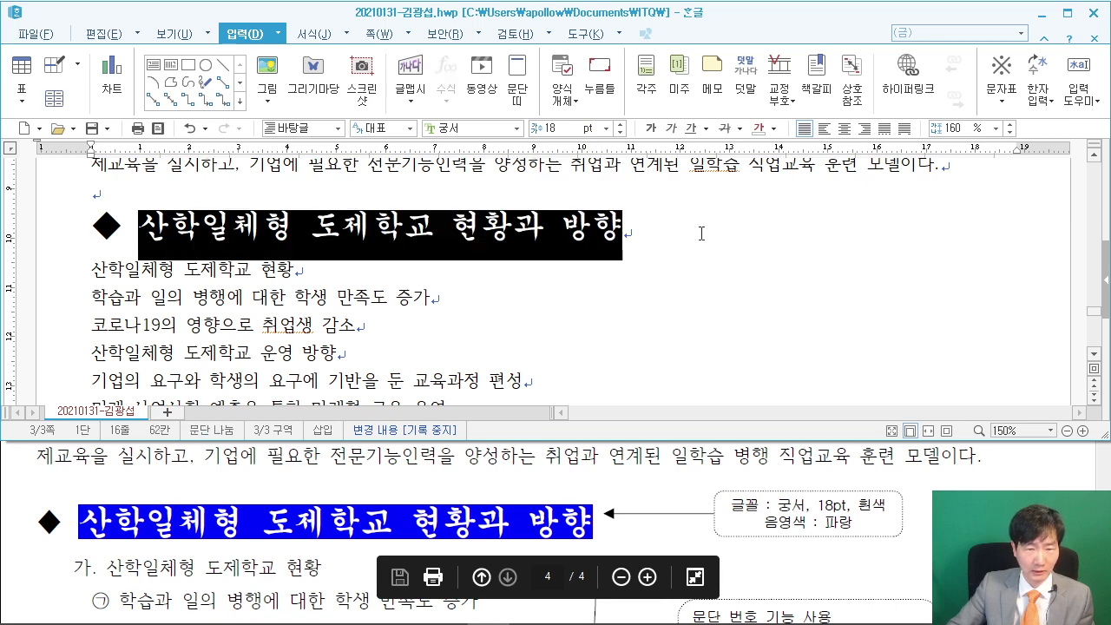
# Step: In 글자 모양, set the heading's text colour to white and shading to blue
pyautogui.rightClick(586, 226)
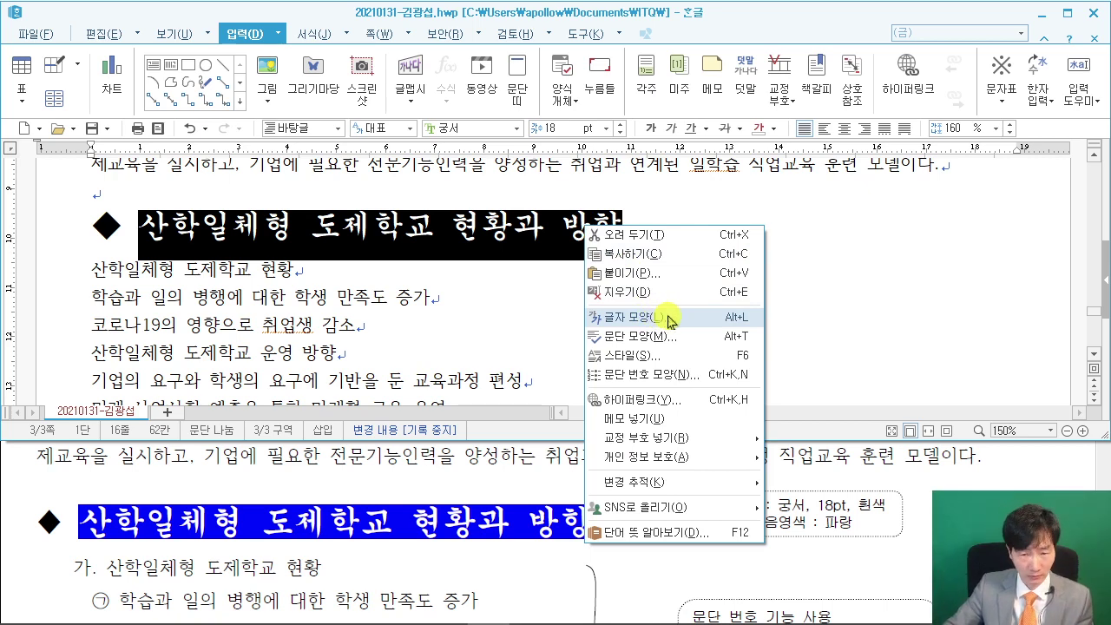
pyautogui.click(667, 318)
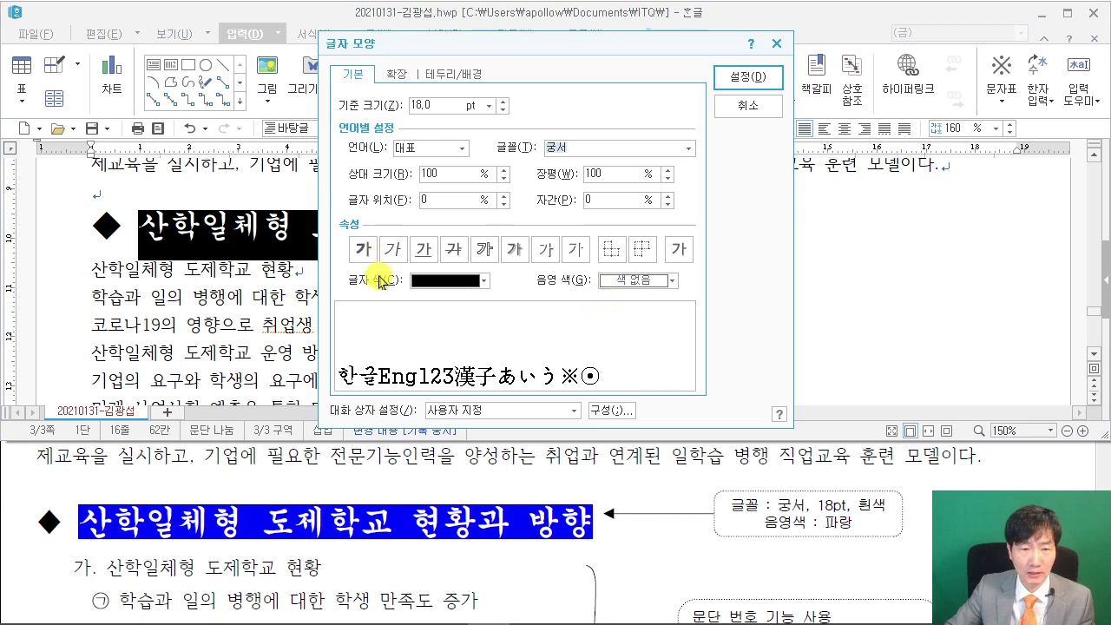
pyautogui.click(466, 280)
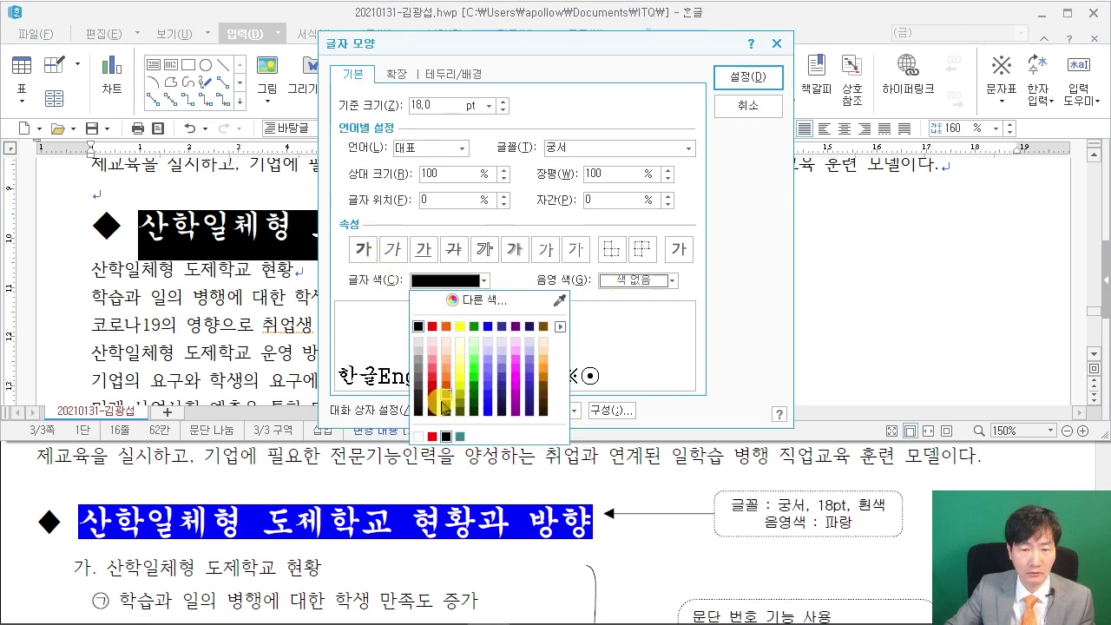
pyautogui.click(420, 437)
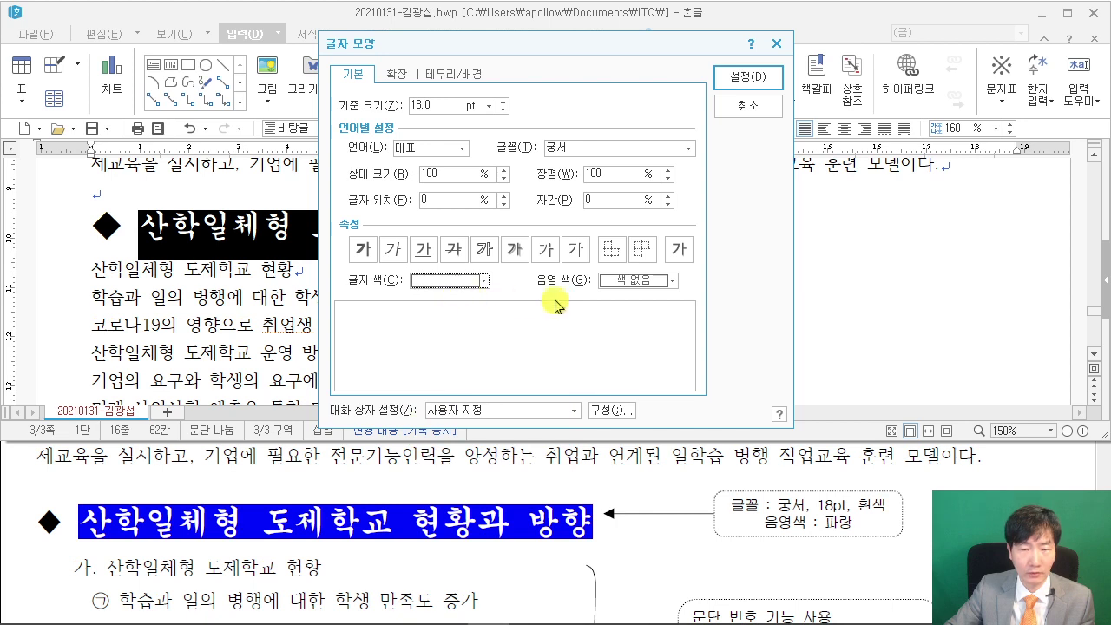
pyautogui.click(672, 282)
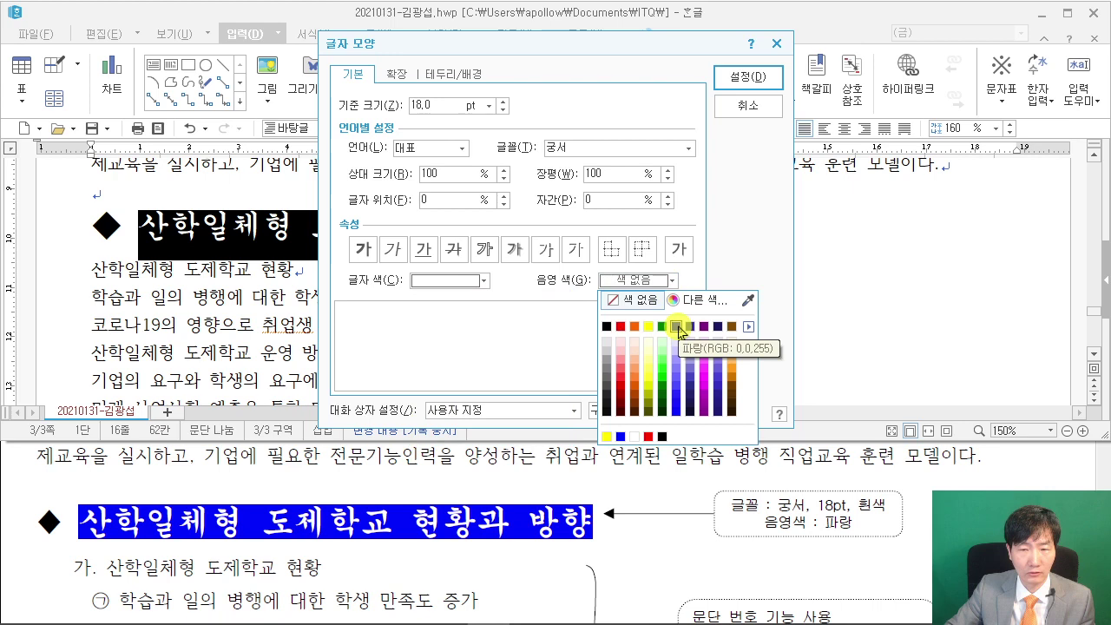
pyautogui.click(678, 326)
pyautogui.click(760, 83)
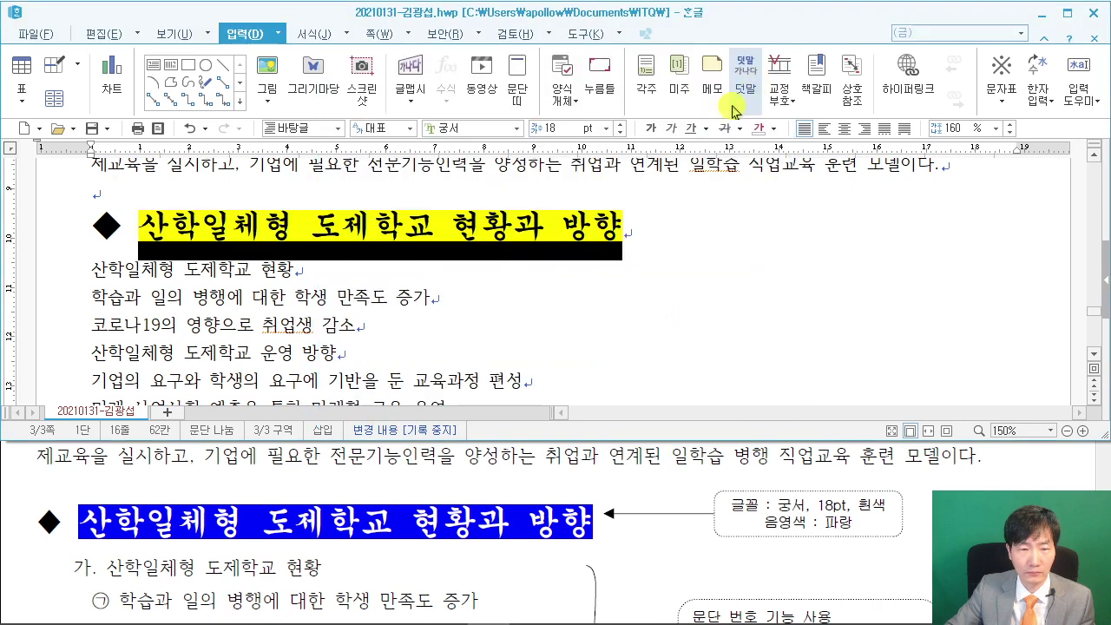
pyautogui.click(784, 255)
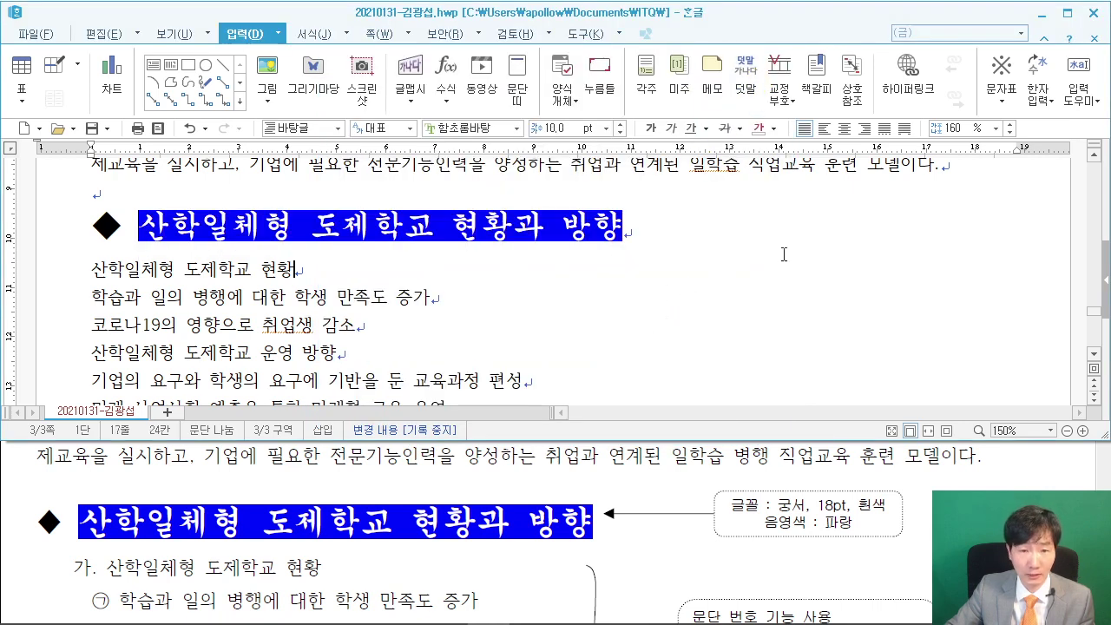
# Step: For the six lines under the heading, pick the 가) a) (1) (가) numbering and open 사용자 정의
pyautogui.scroll(-3, 404, 276)
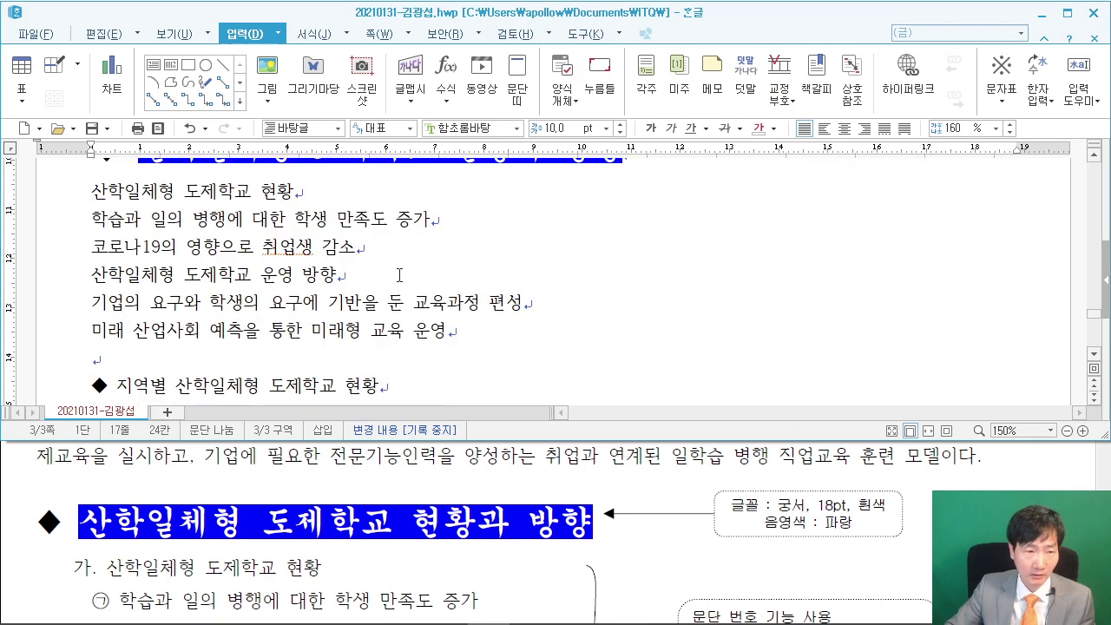
pyautogui.moveTo(93, 188); pyautogui.dragTo(478, 334)
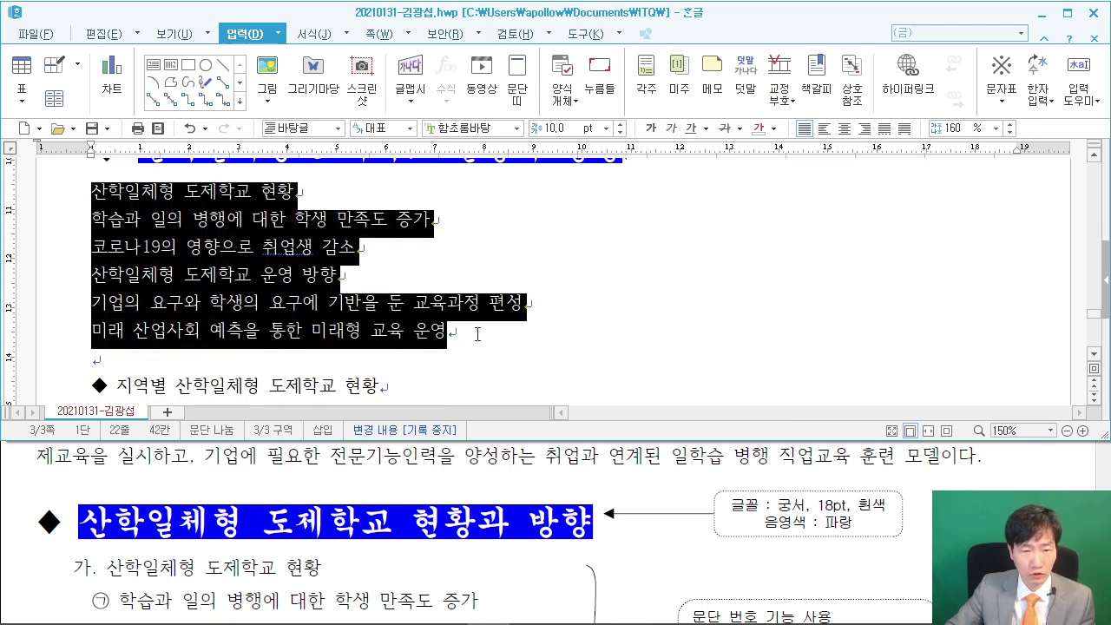
pyautogui.scroll(-3, 699, 537)
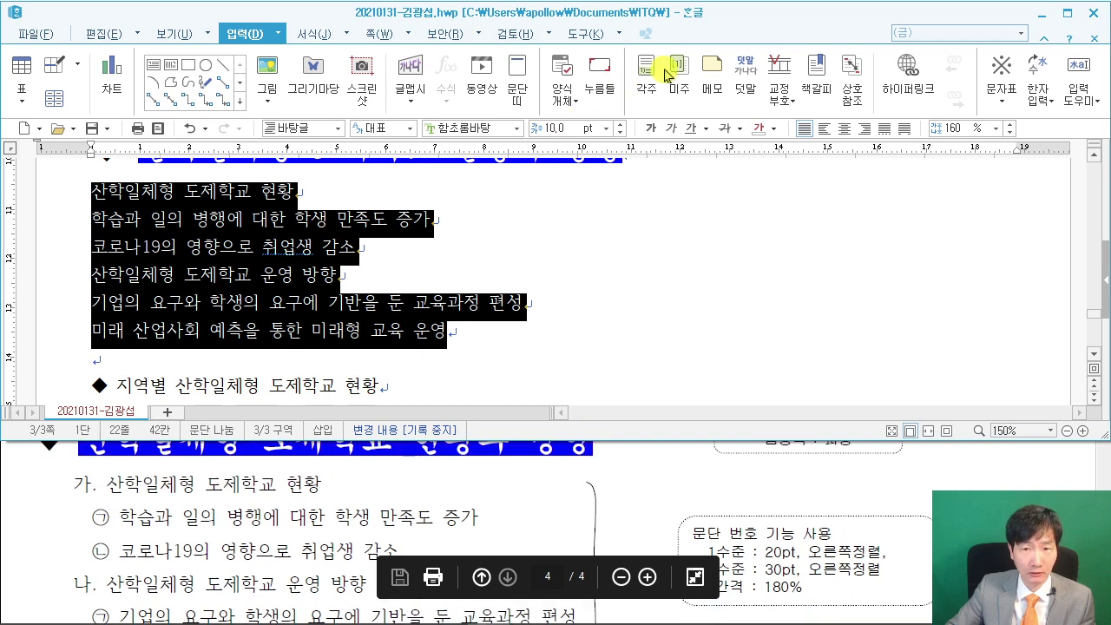
pyautogui.rightClick(256, 195)
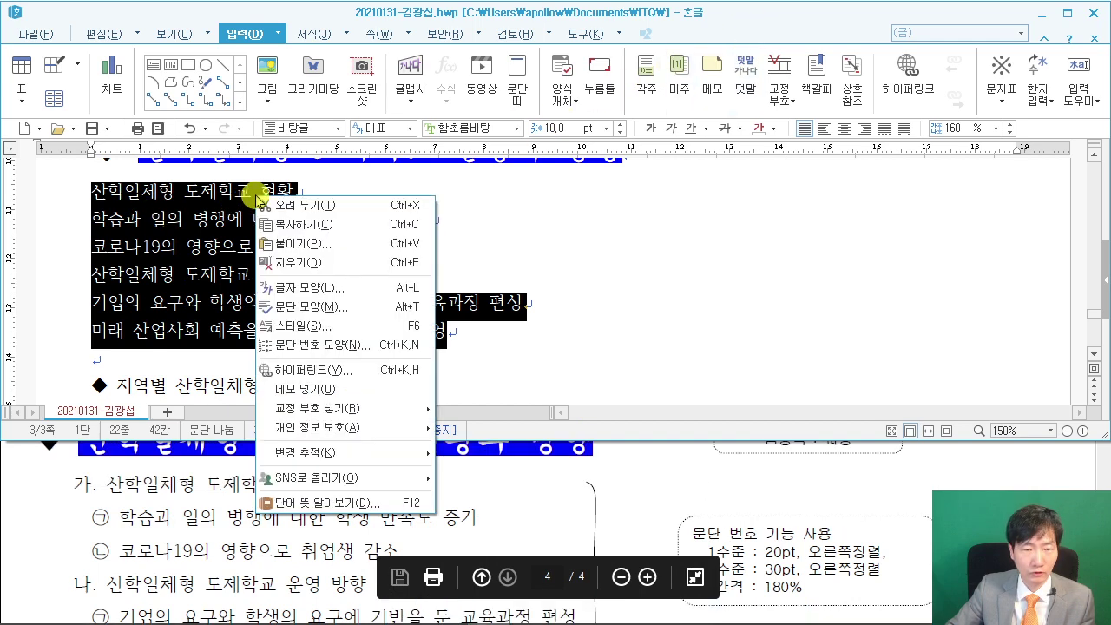
pyautogui.click(350, 346)
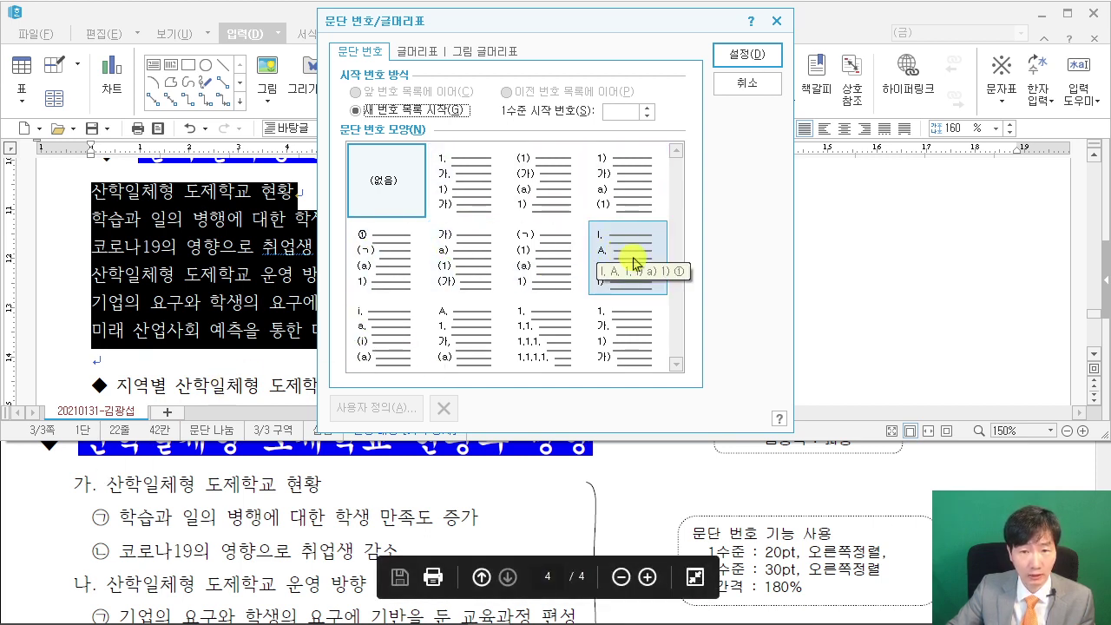
pyautogui.click(456, 256)
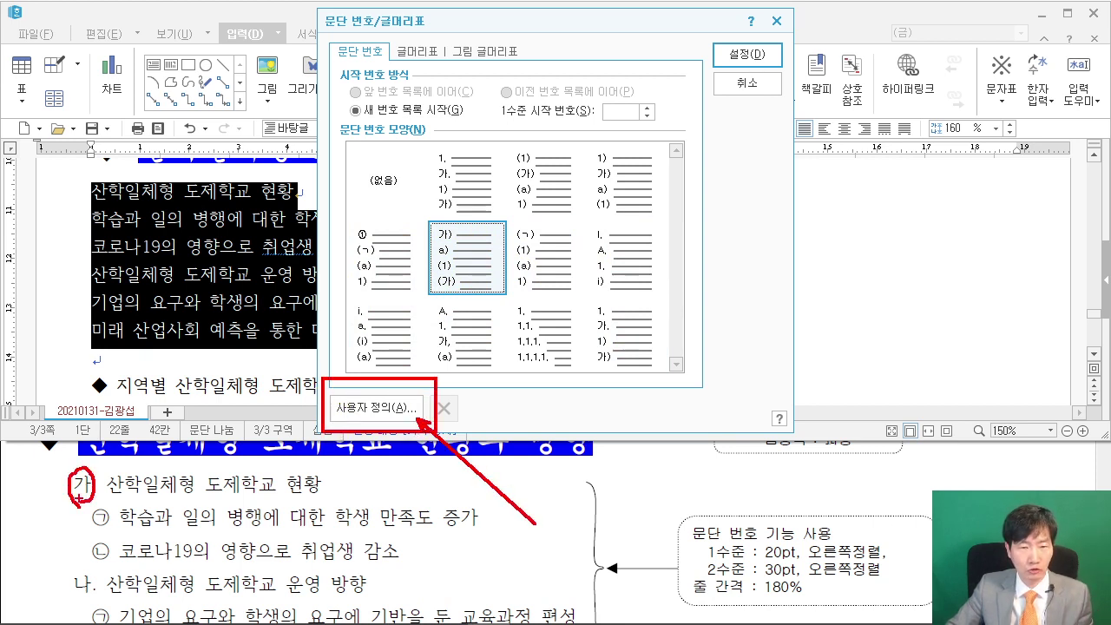
pyautogui.click(379, 407)
pyautogui.moveTo(465, 62); pyautogui.dragTo(575, 122)
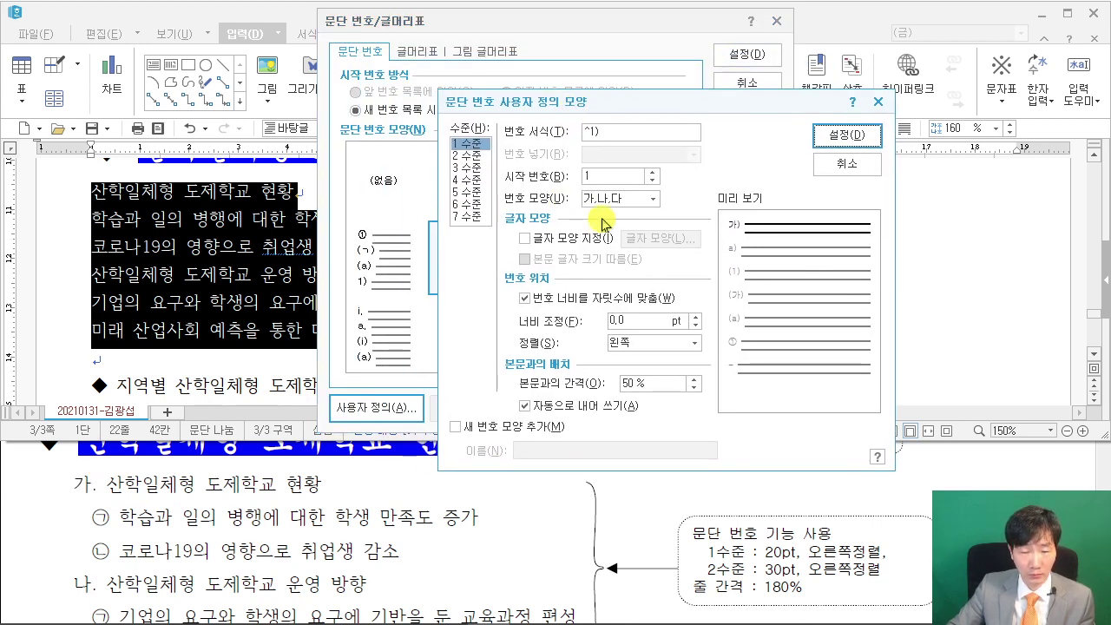
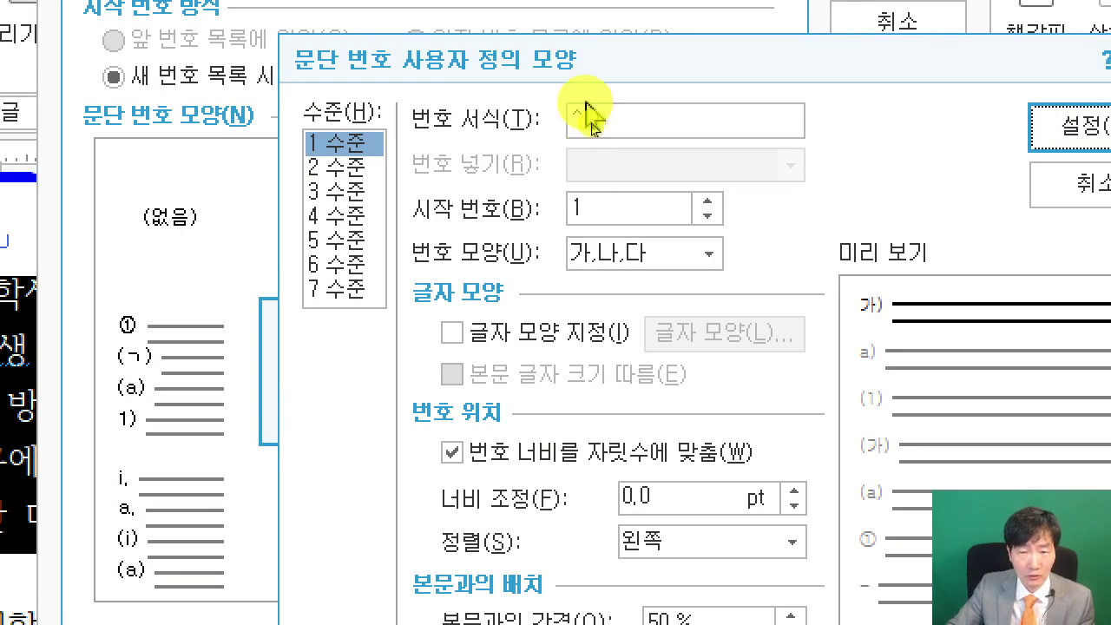
# Step: Remove the closing bracket so level-1 numbers read 가. instead of 가)
pyautogui.click(673, 136)
pyautogui.press('BackSpace')
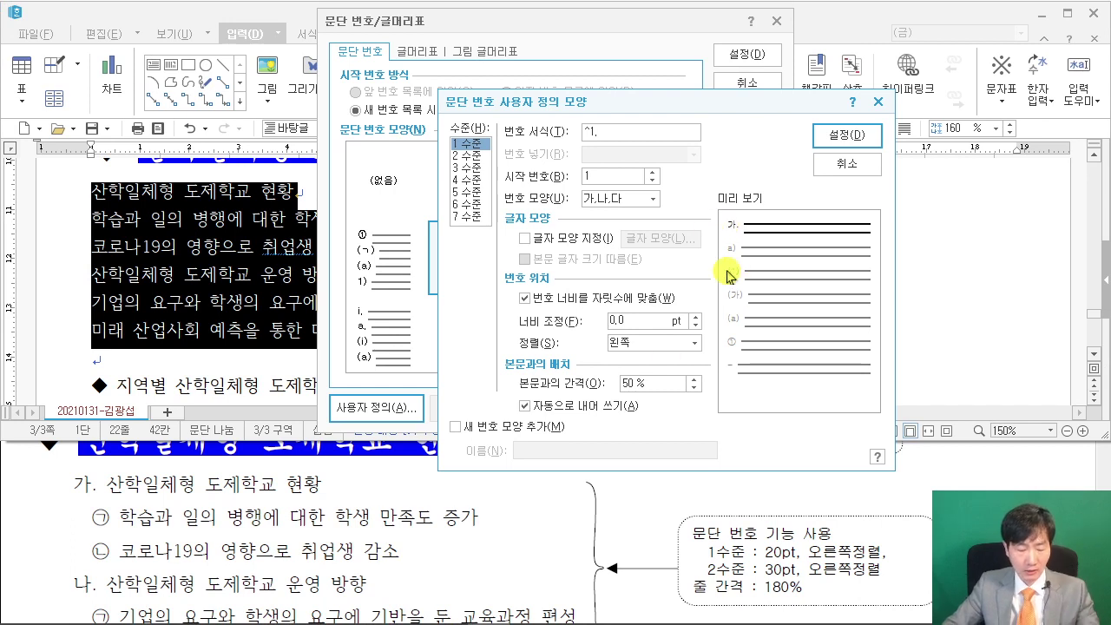
pyautogui.moveTo(689, 543); pyautogui.dragTo(919, 568)
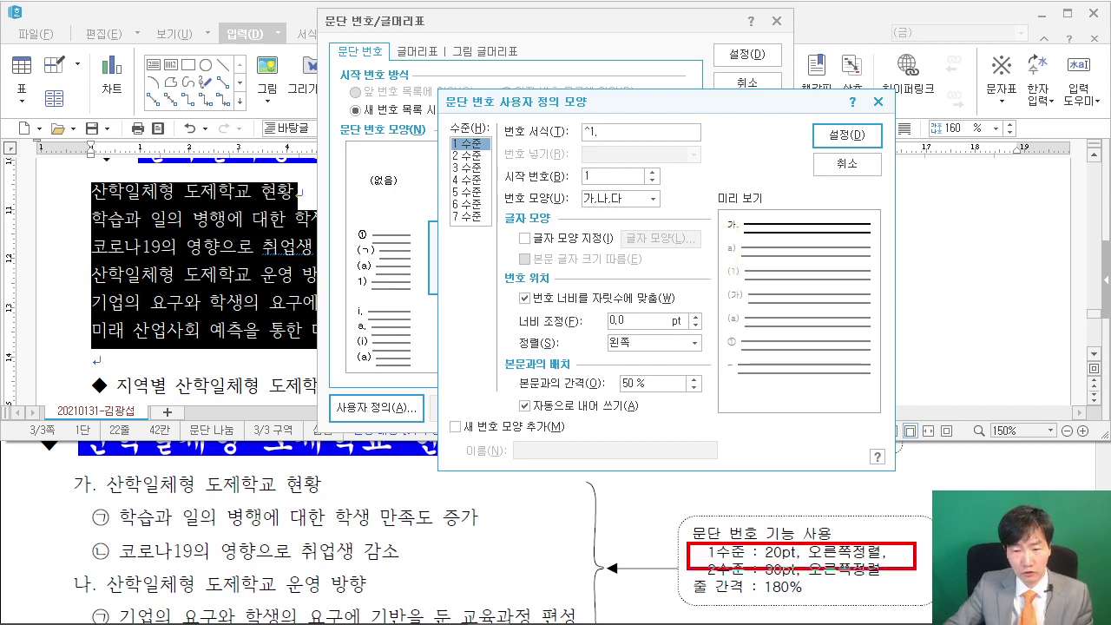
pyautogui.moveTo(494, 286)
pyautogui.mouseDown()
pyautogui.moveTo(620, 359)
pyautogui.moveTo(719, 357)
pyautogui.moveTo(775, 545)
pyautogui.mouseUp()
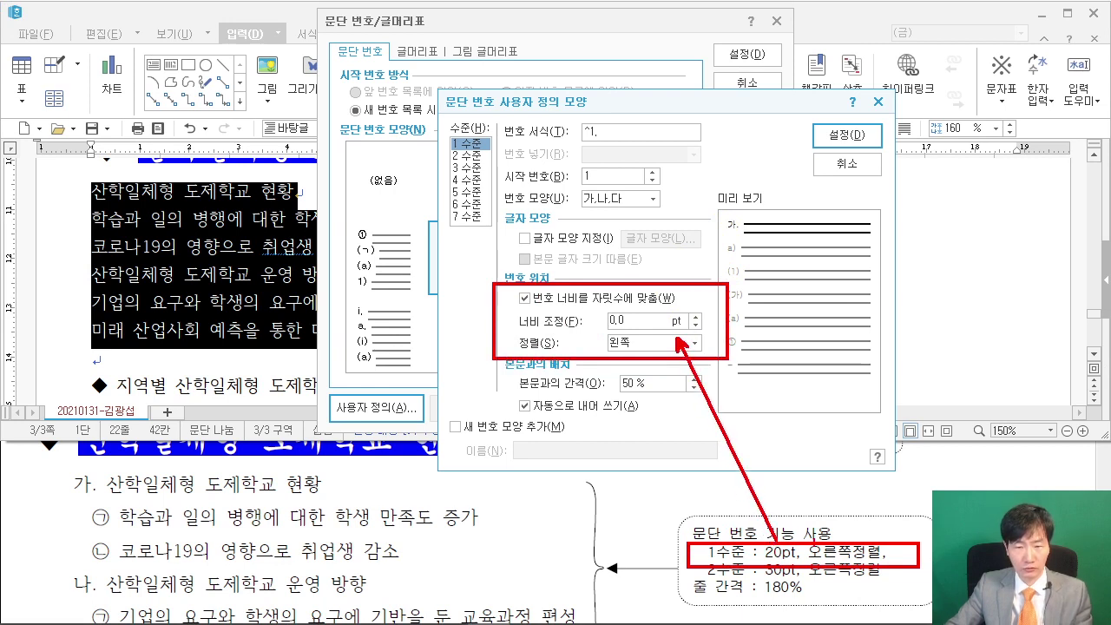
pyautogui.press('Escape')
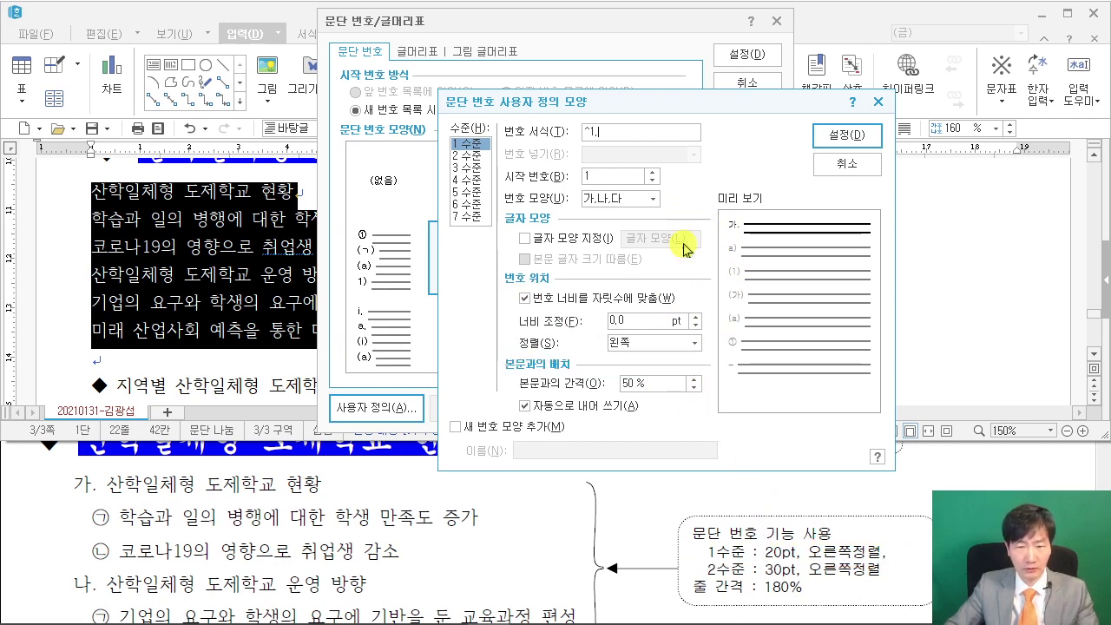
# Step: Give level-1 numbers a 20 pt width and right alignment
pyautogui.doubleClick(641, 325)
pyautogui.write('20')
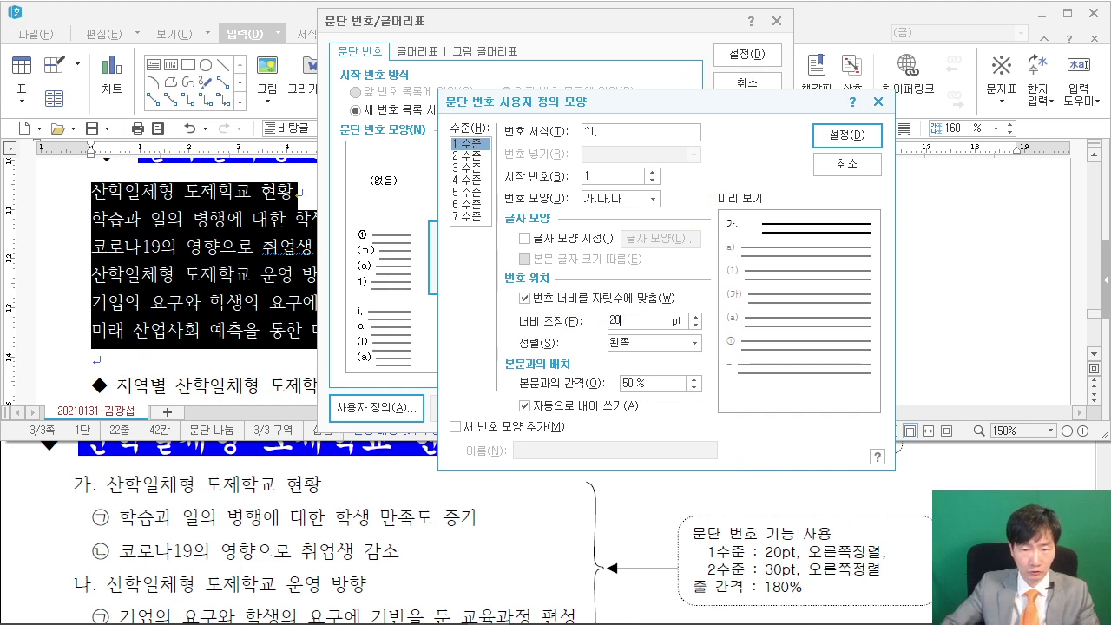
pyautogui.click(643, 344)
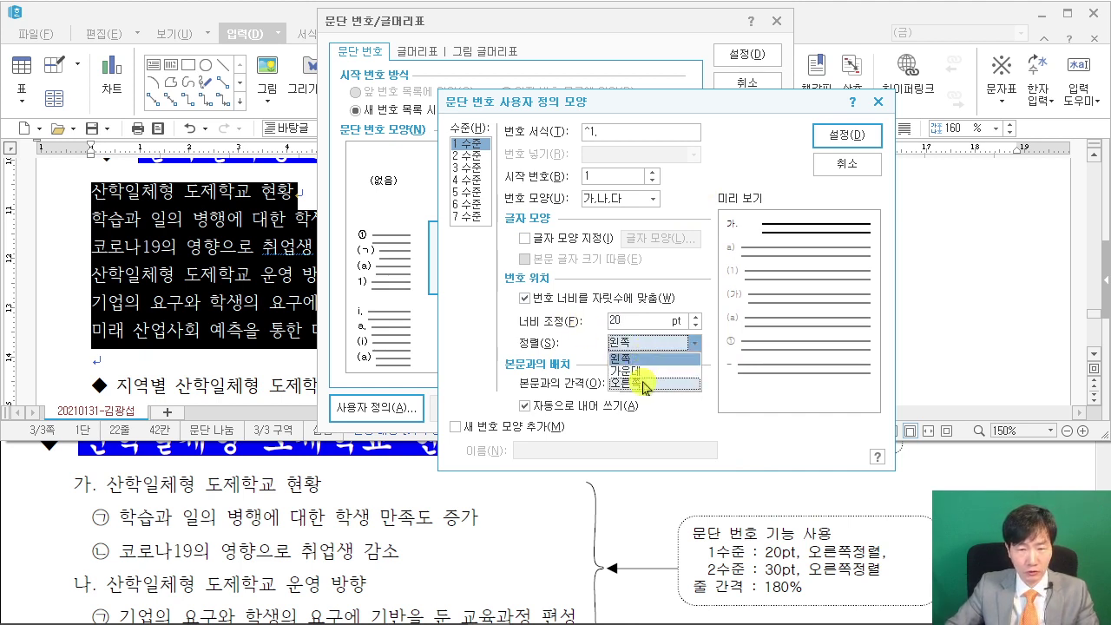
pyautogui.click(638, 374)
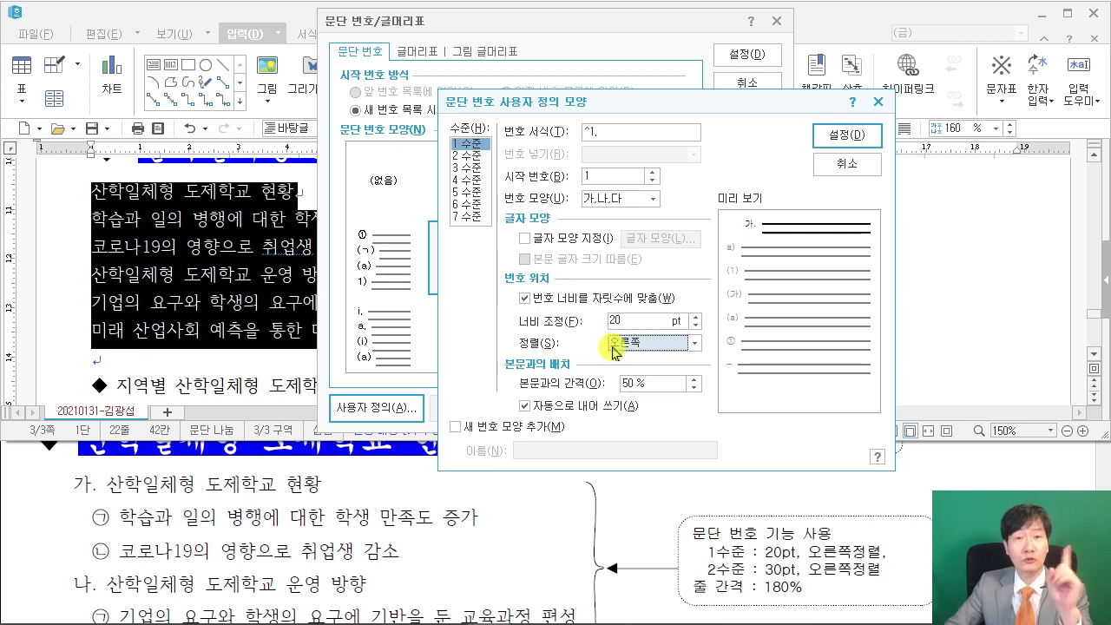
pyautogui.click(470, 156)
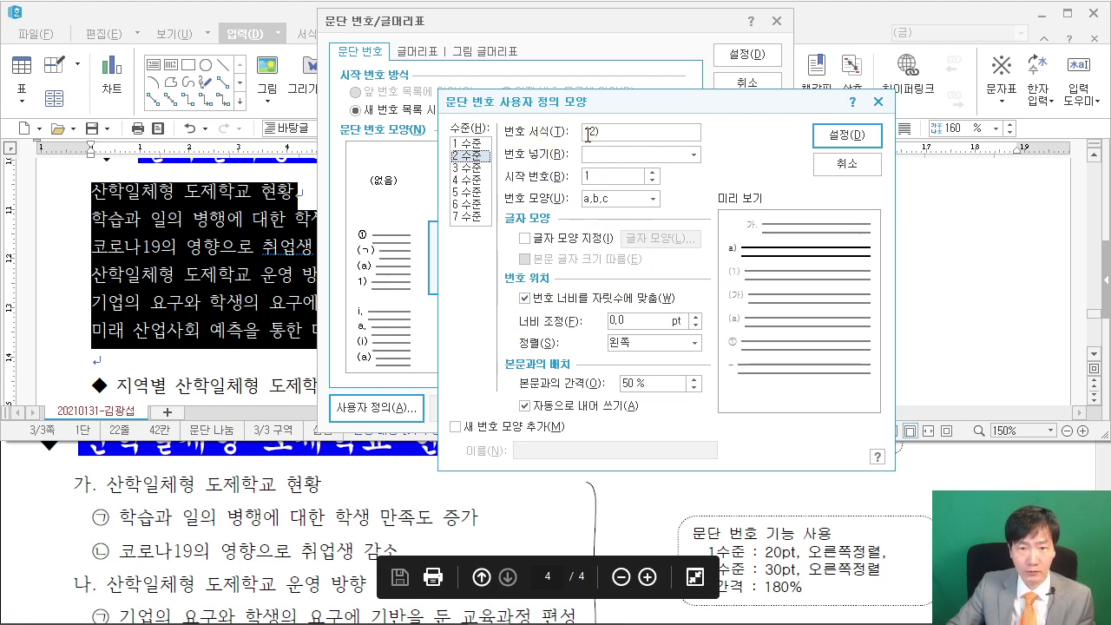
# Step: Drop the level-2 bracket and switch the number shape to circled ㉠,㉡,㉢
pyautogui.press('BackSpace')
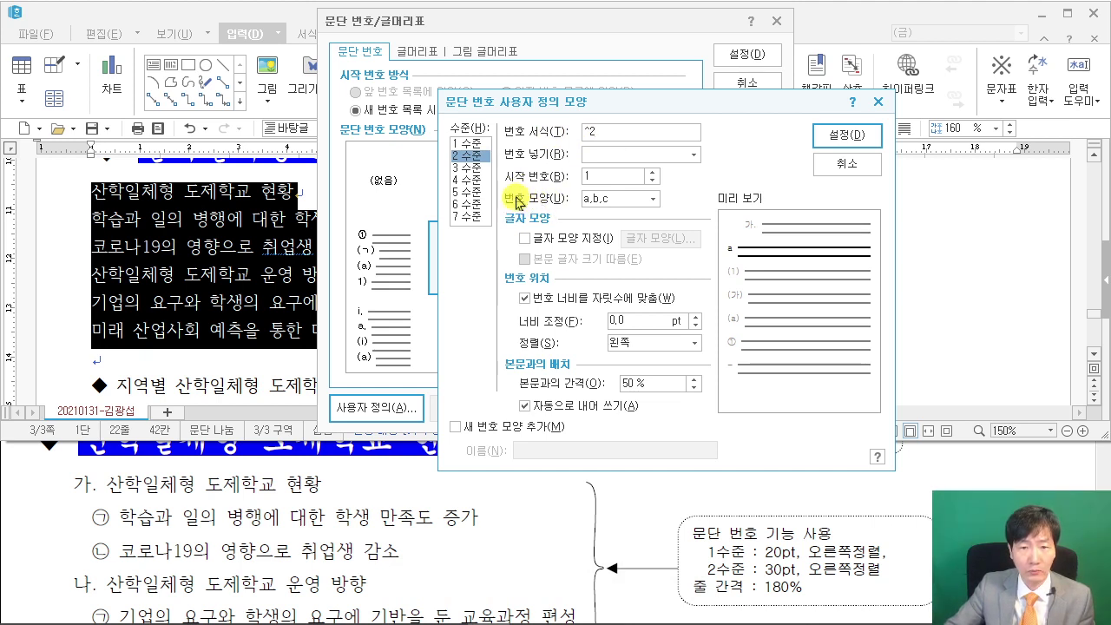
pyautogui.click(653, 203)
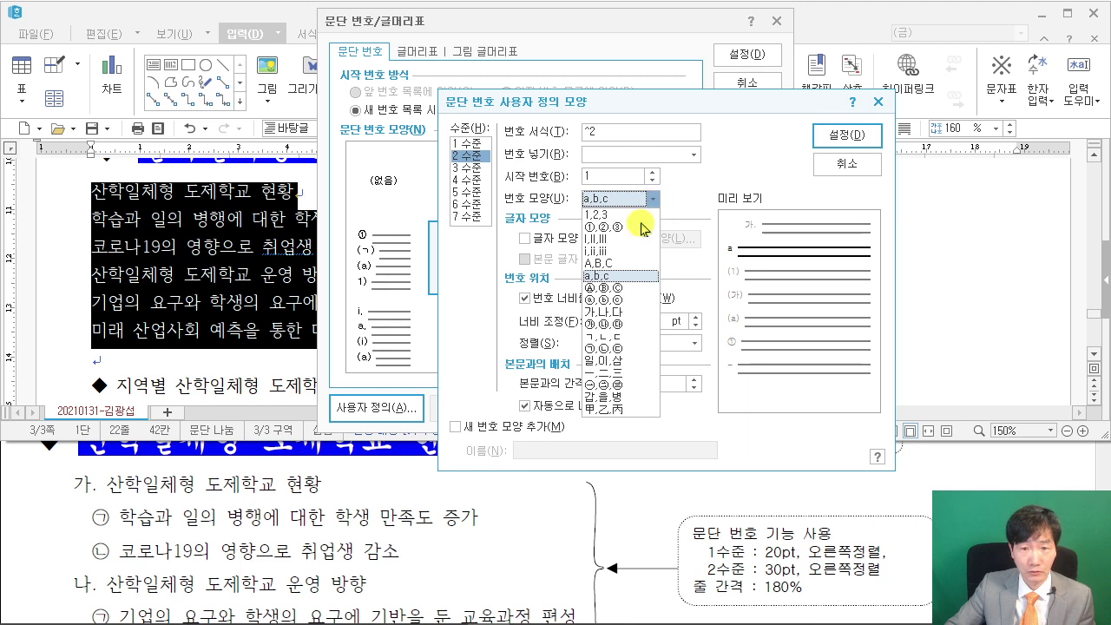
pyautogui.click(622, 349)
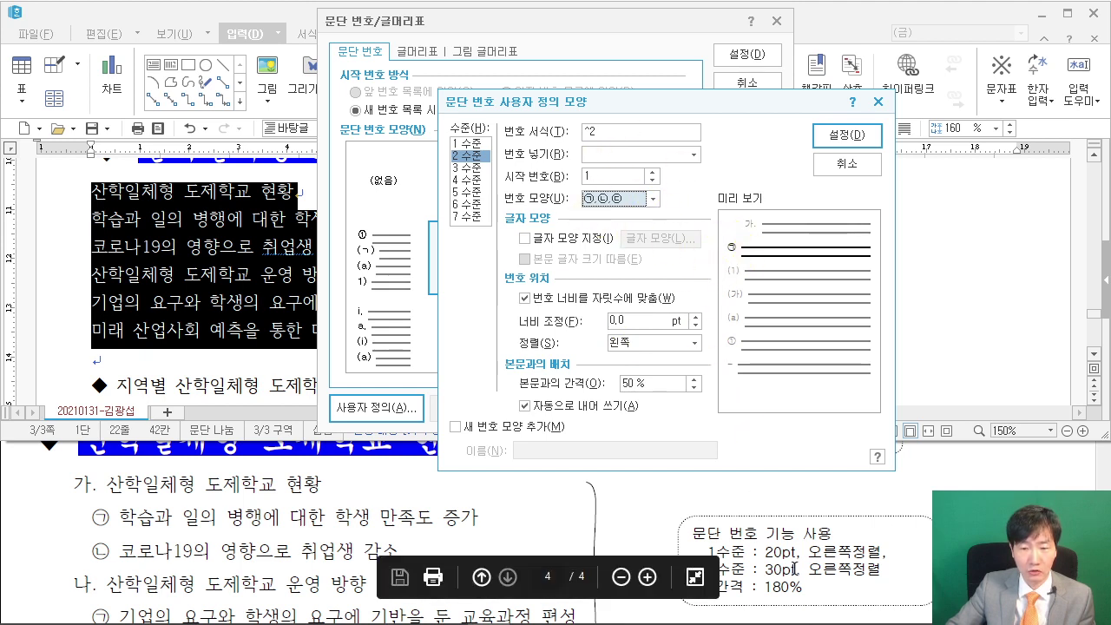
# Step: Set level-2 width to 30 pt with right alignment and confirm the definition
pyautogui.click(622, 319)
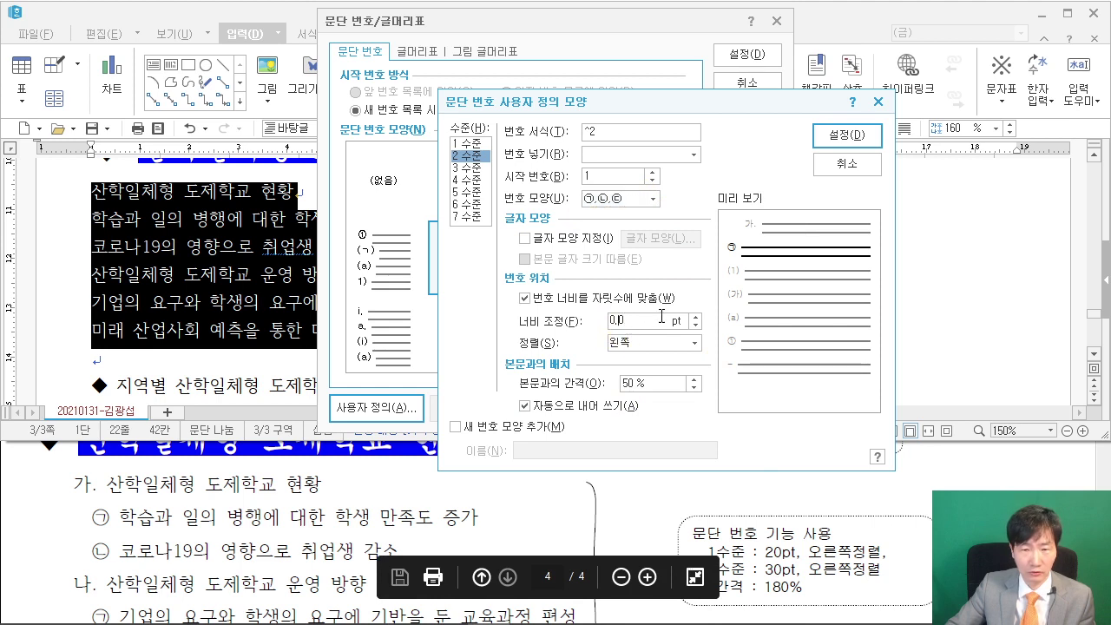
pyautogui.press('BackSpace')
pyautogui.press('BackSpace')
pyautogui.press('BackSpace')
pyautogui.write('30')
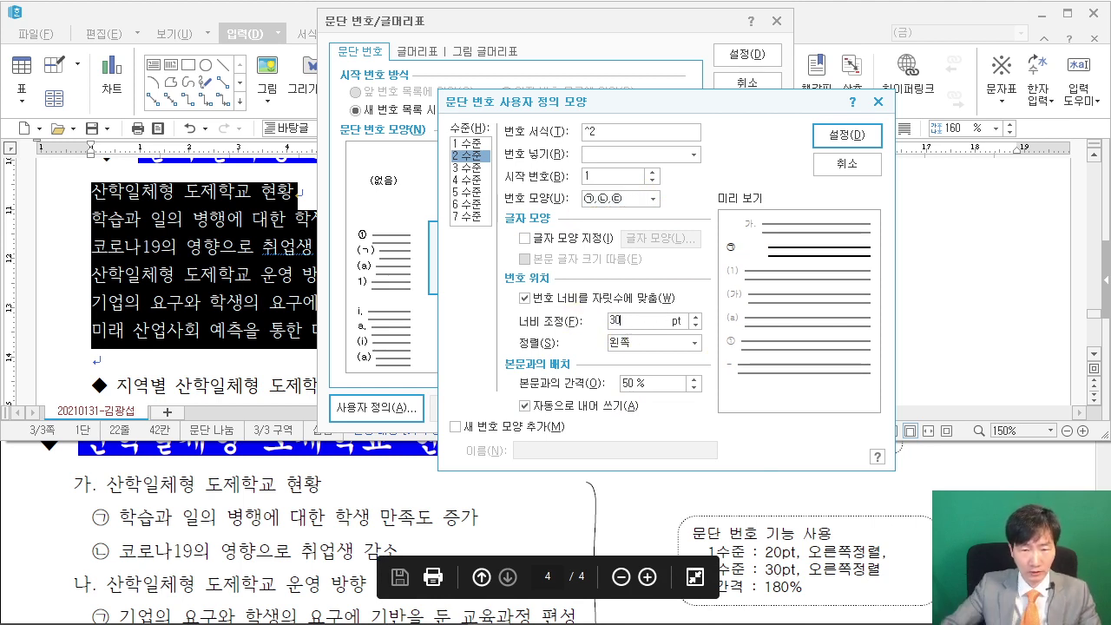
pyautogui.click(653, 343)
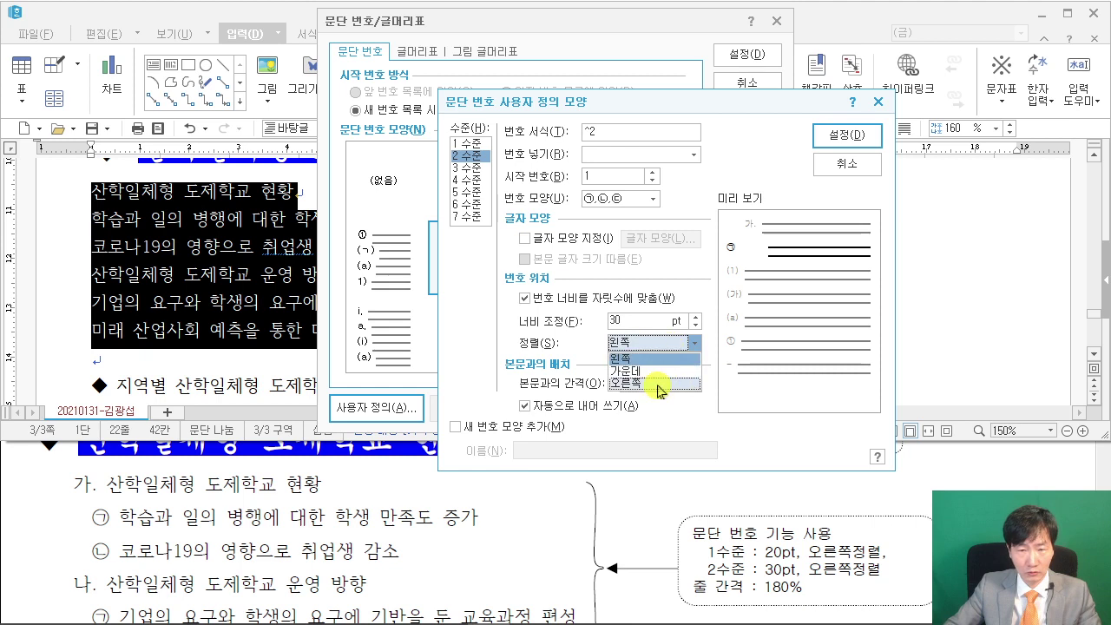
pyautogui.click(649, 379)
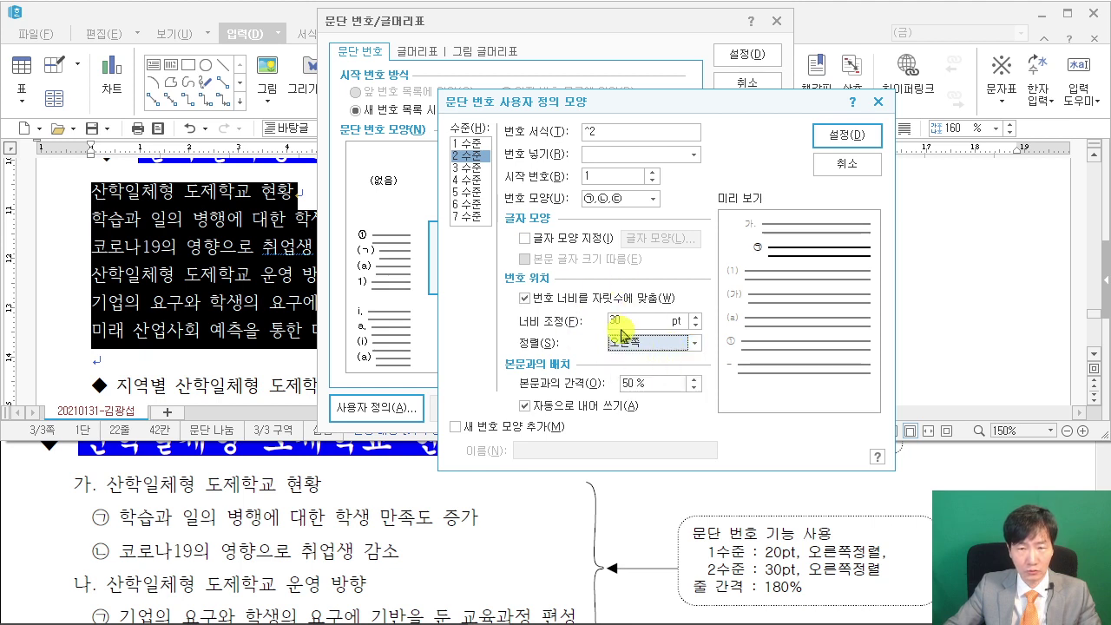
pyautogui.click(862, 148)
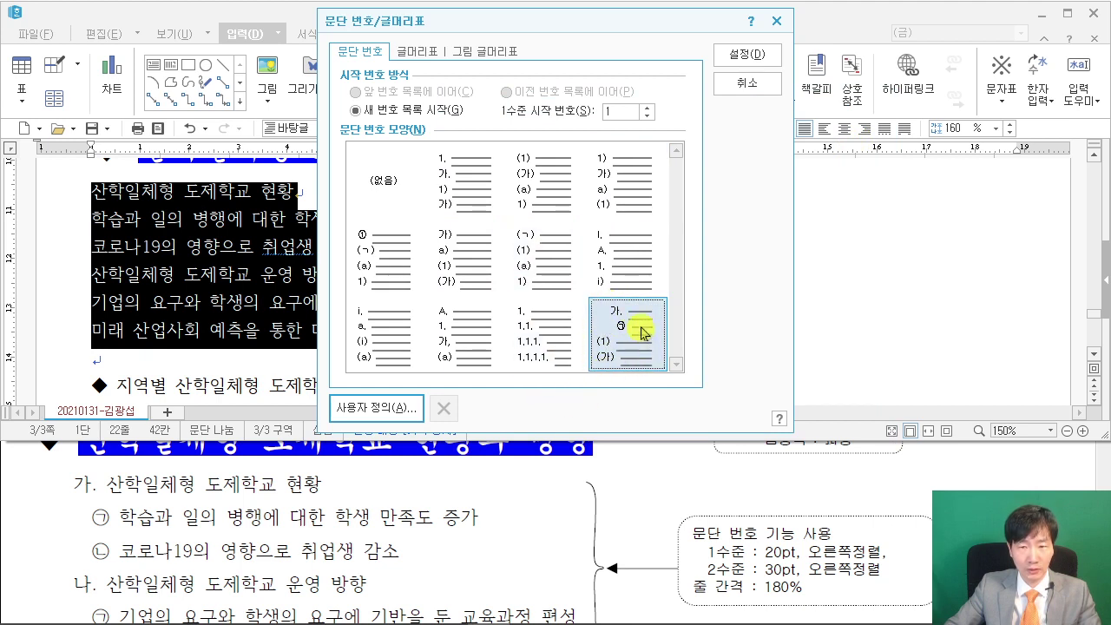
# Step: Apply the custom numbering and demote the two lines under 가. to ㉠, ㉡ sub-items
pyautogui.click(744, 58)
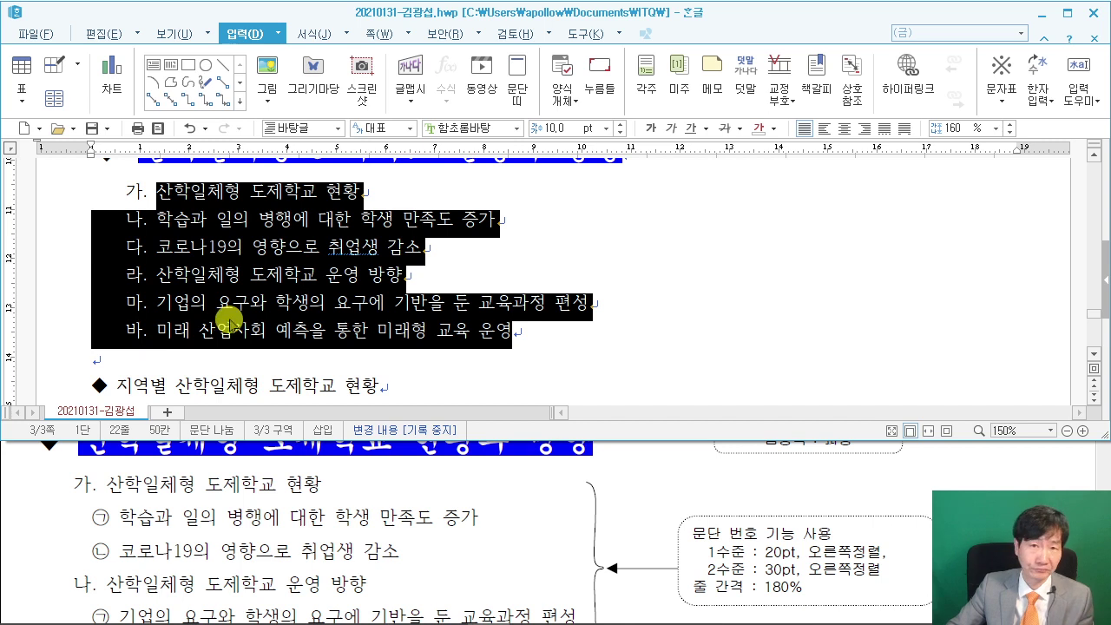
pyautogui.click(226, 275)
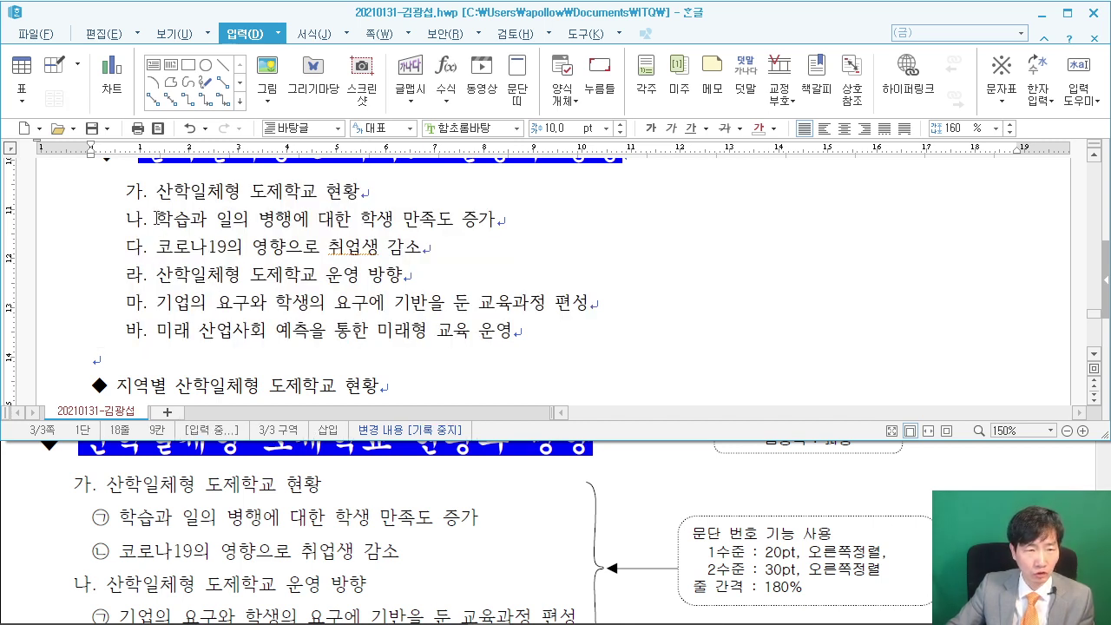
pyautogui.moveTo(157, 219); pyautogui.dragTo(452, 245)
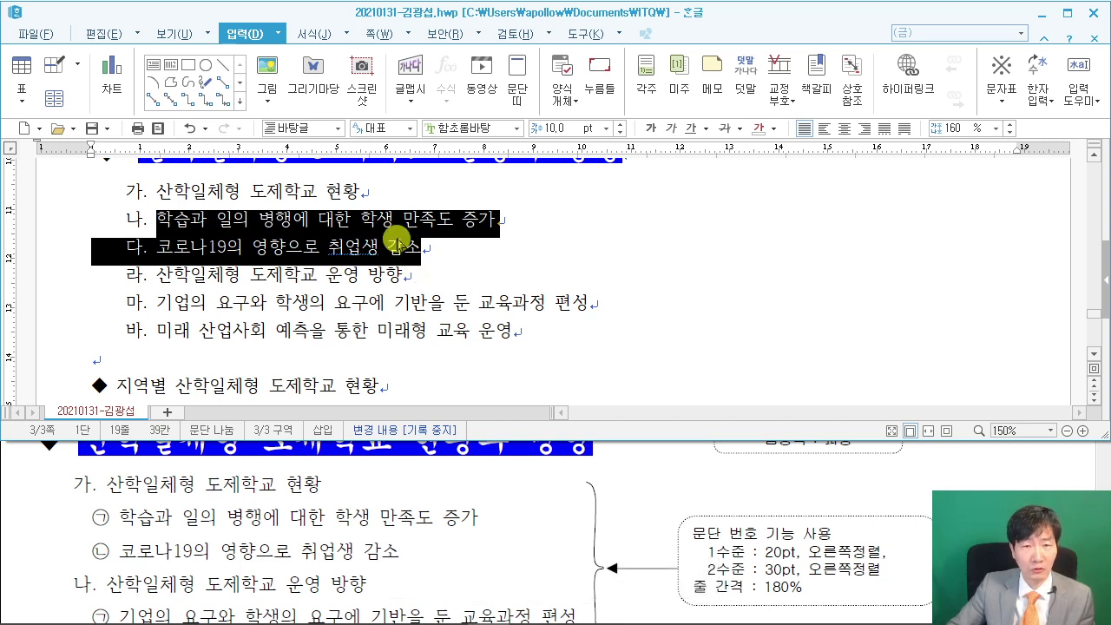
pyautogui.click(346, 35)
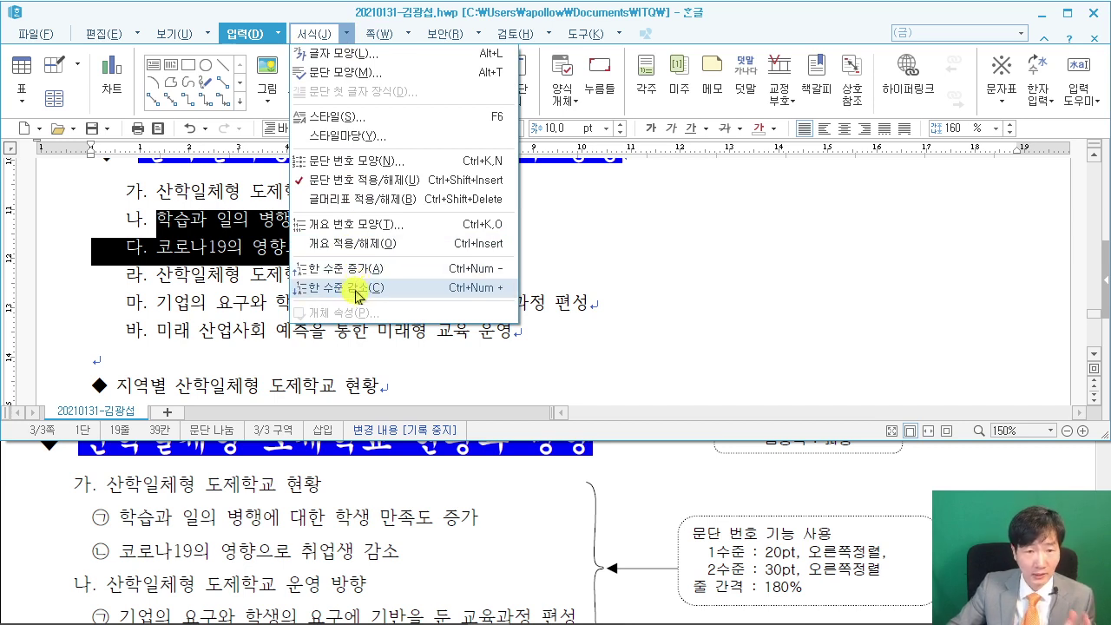
pyautogui.click(359, 289)
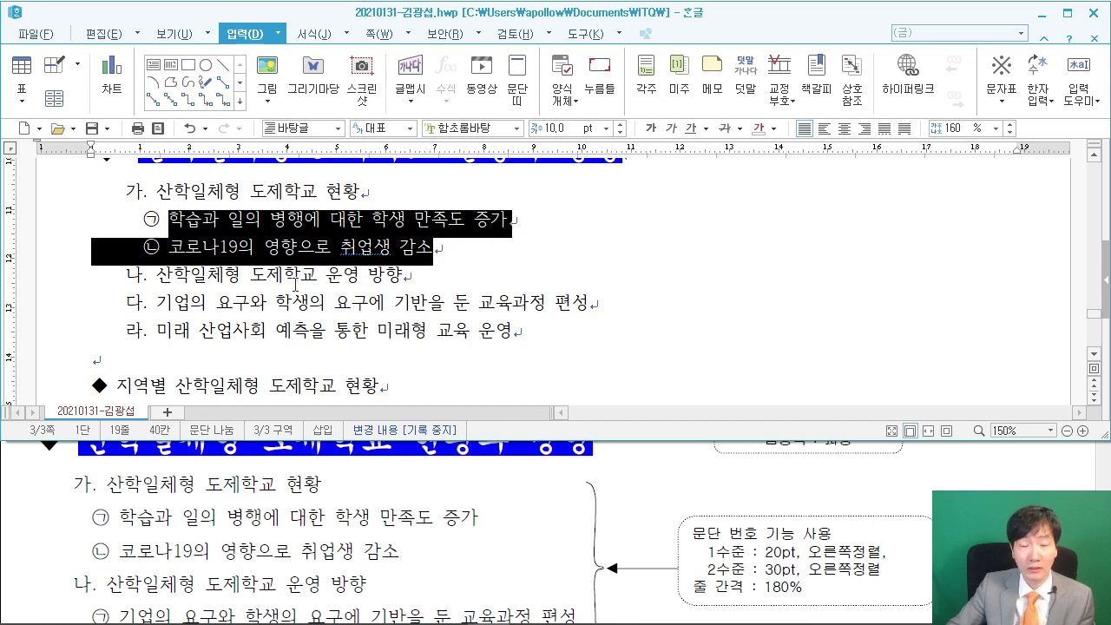
# Step: Demote the last two lines under 나. to level 2 and highlight 180% in the PDF
pyautogui.click(290, 279)
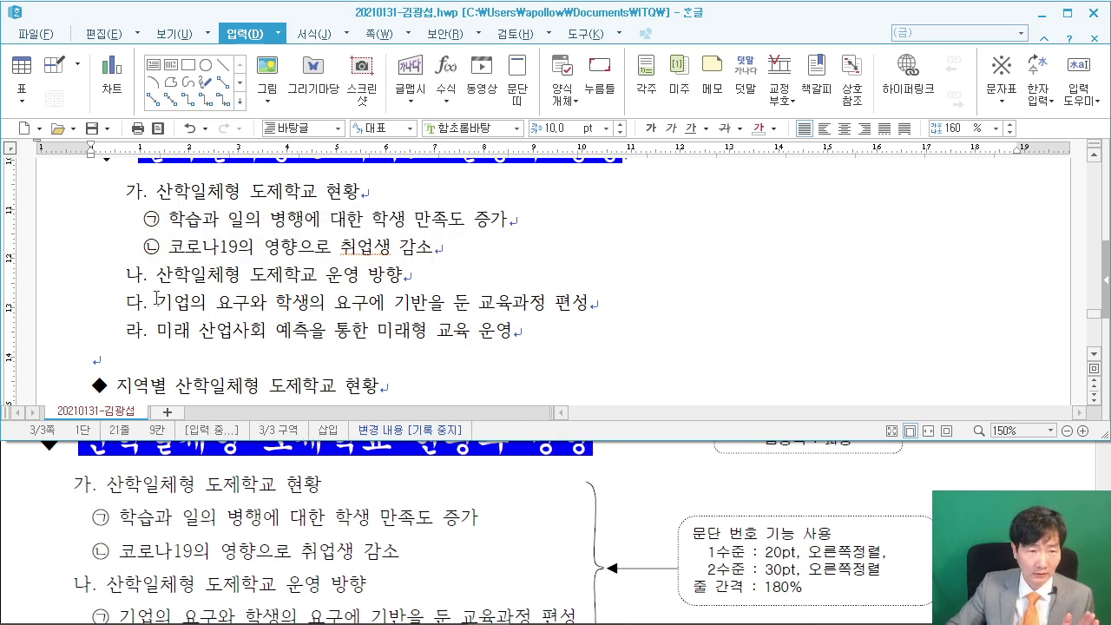
pyautogui.moveTo(156, 303); pyautogui.dragTo(590, 334)
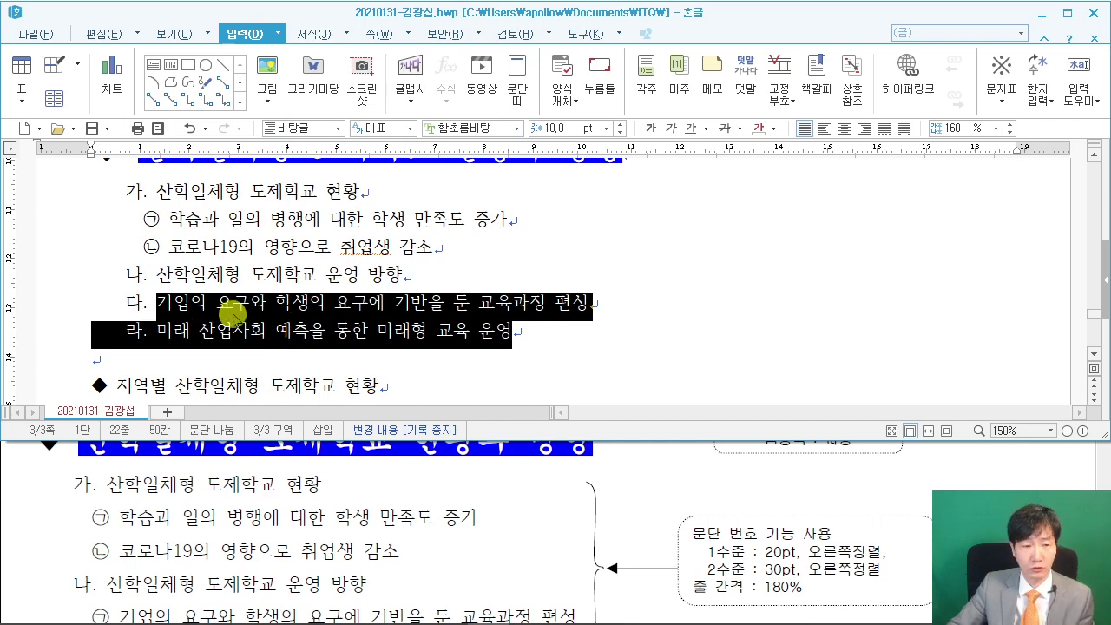
pyautogui.click(345, 36)
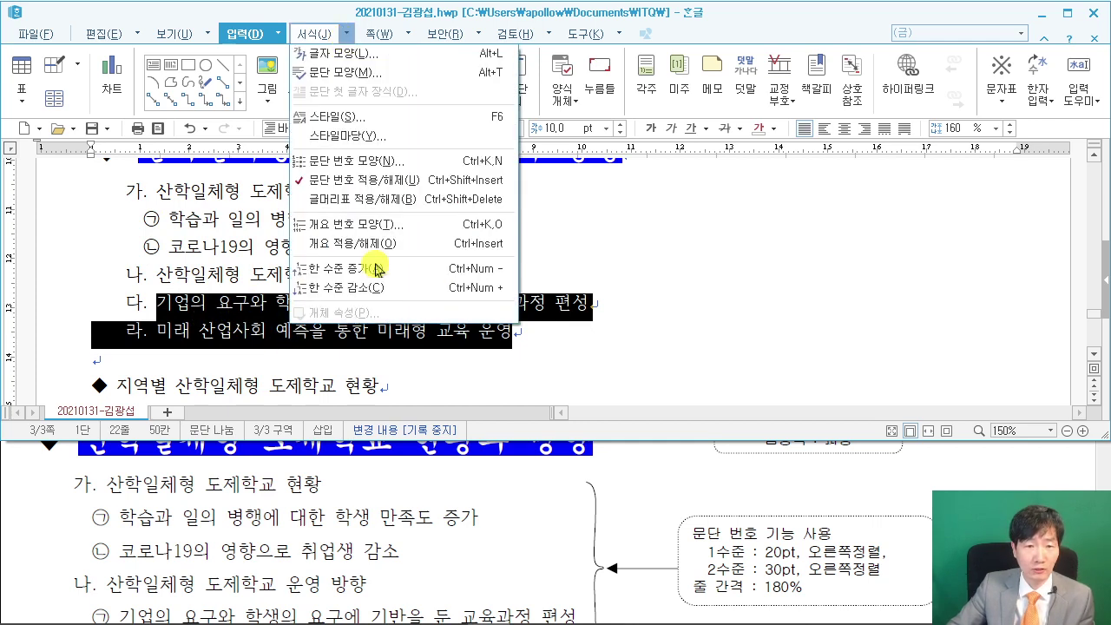
pyautogui.click(371, 289)
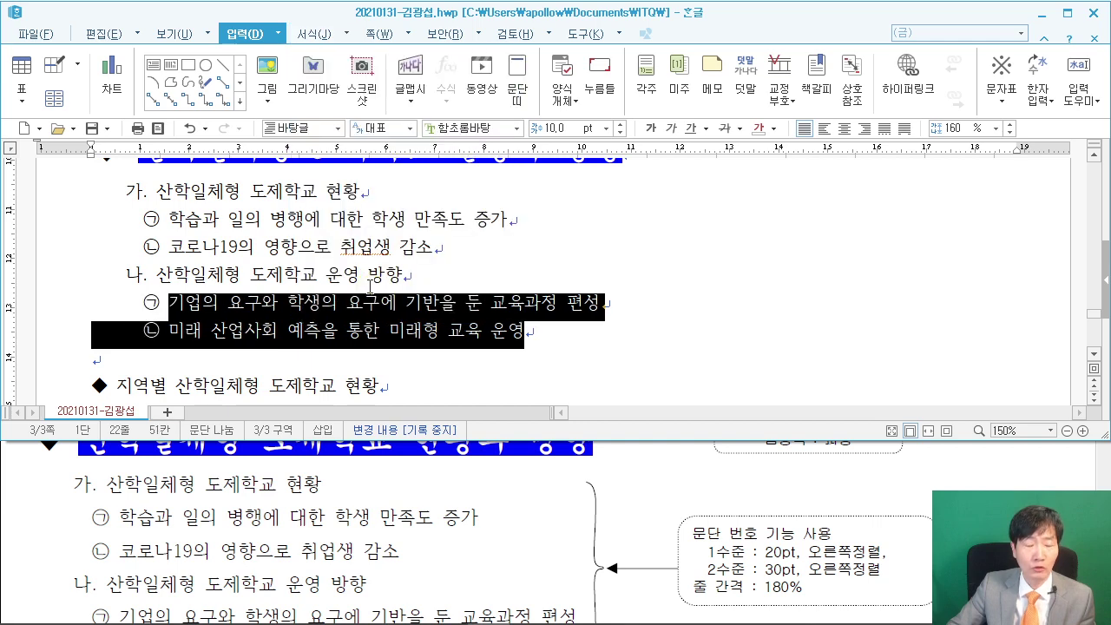
pyautogui.click(370, 285)
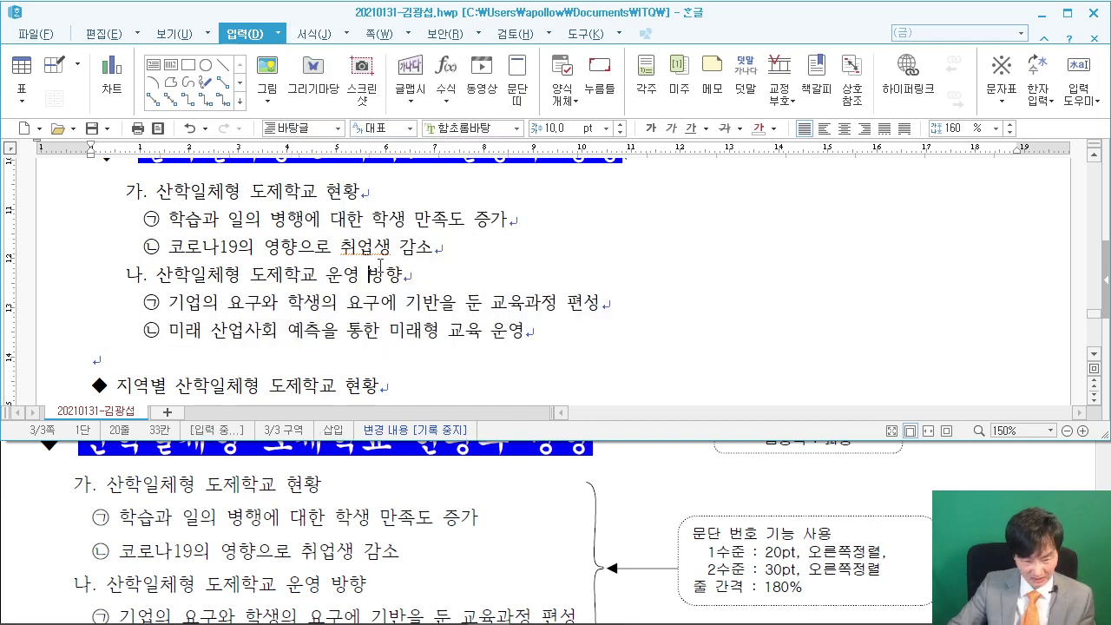
pyautogui.moveTo(764, 588); pyautogui.dragTo(808, 597)
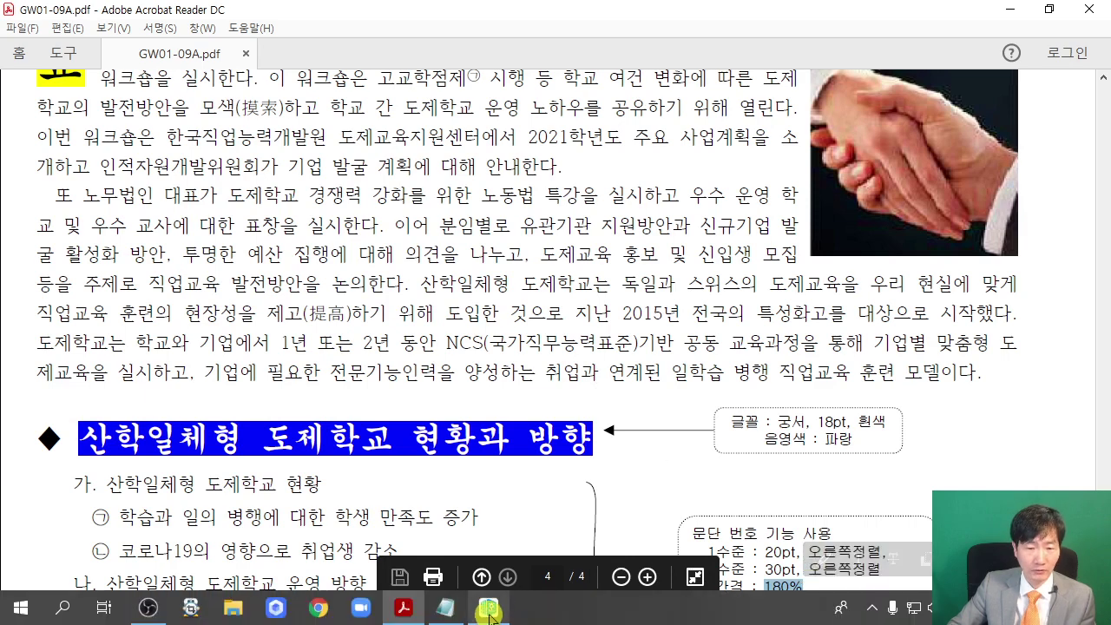
# Step: Return to the Hangul document and select the whole numbered list
pyautogui.click(493, 612)
pyautogui.moveTo(154, 191); pyautogui.dragTo(575, 331)
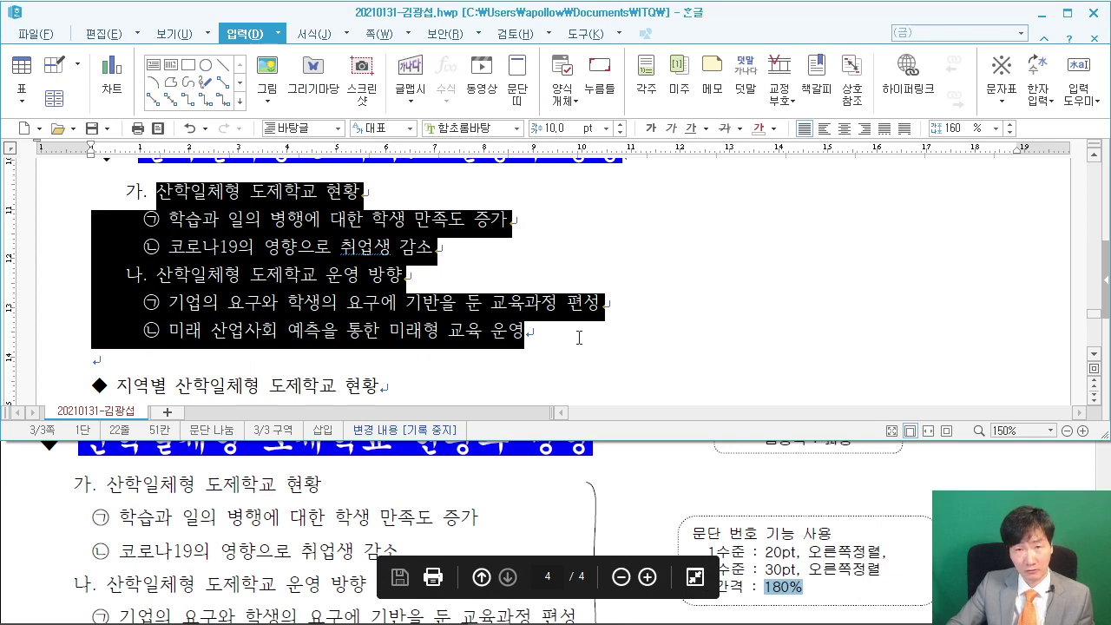
# Step: Set the numbered list to 180% line spacing and scroll down to the 지역별 heading
pyautogui.click(242, 224)
pyautogui.moveTo(156, 191); pyautogui.dragTo(530, 332)
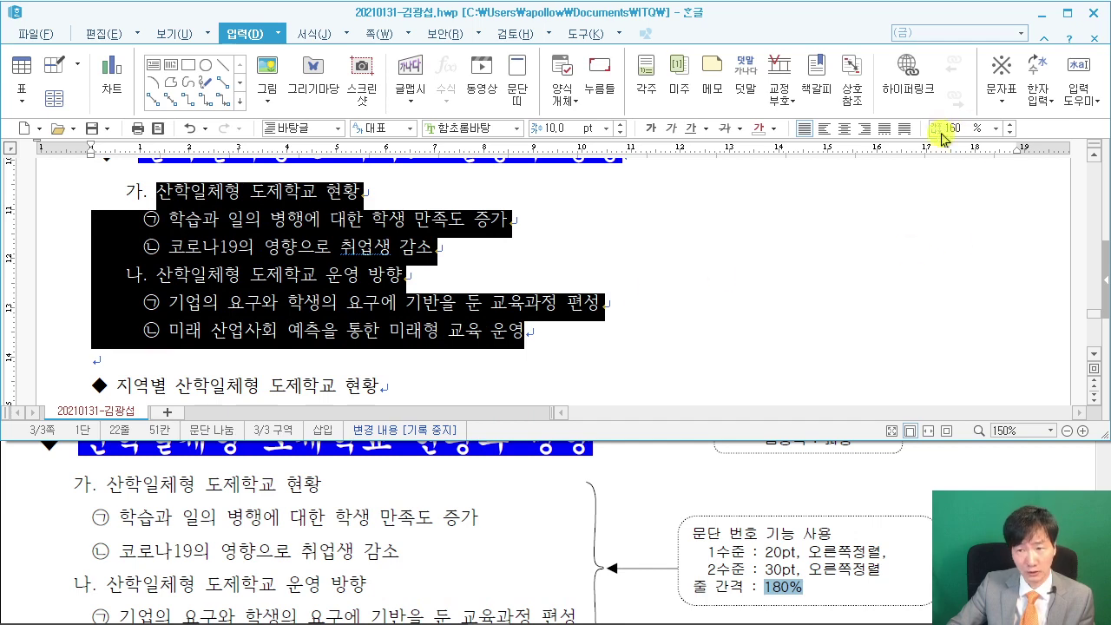
pyautogui.click(997, 128)
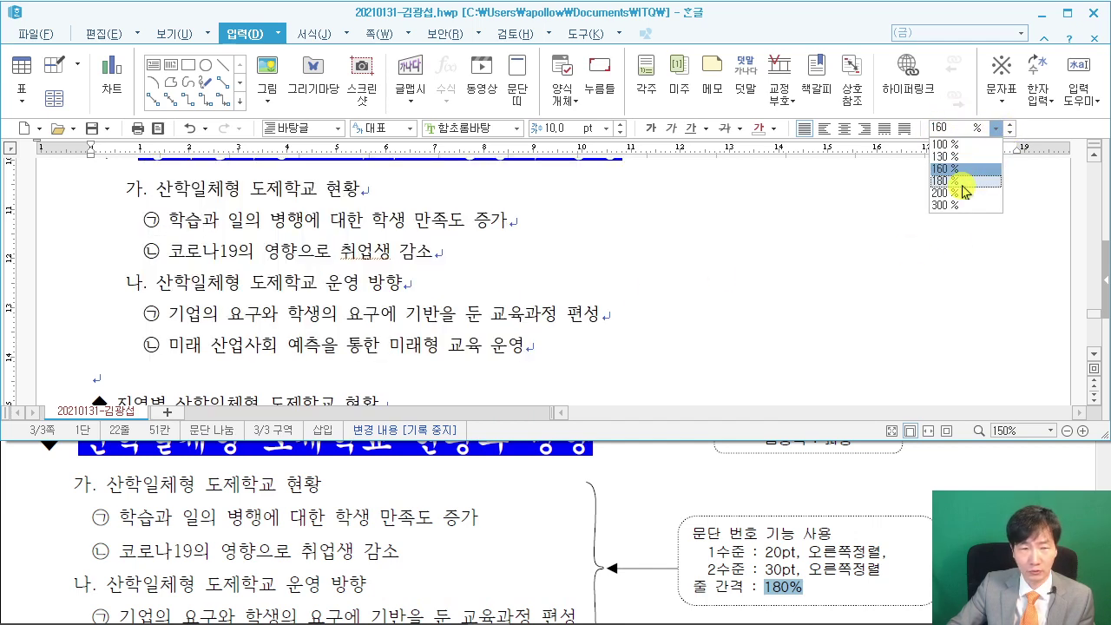
pyautogui.click(963, 187)
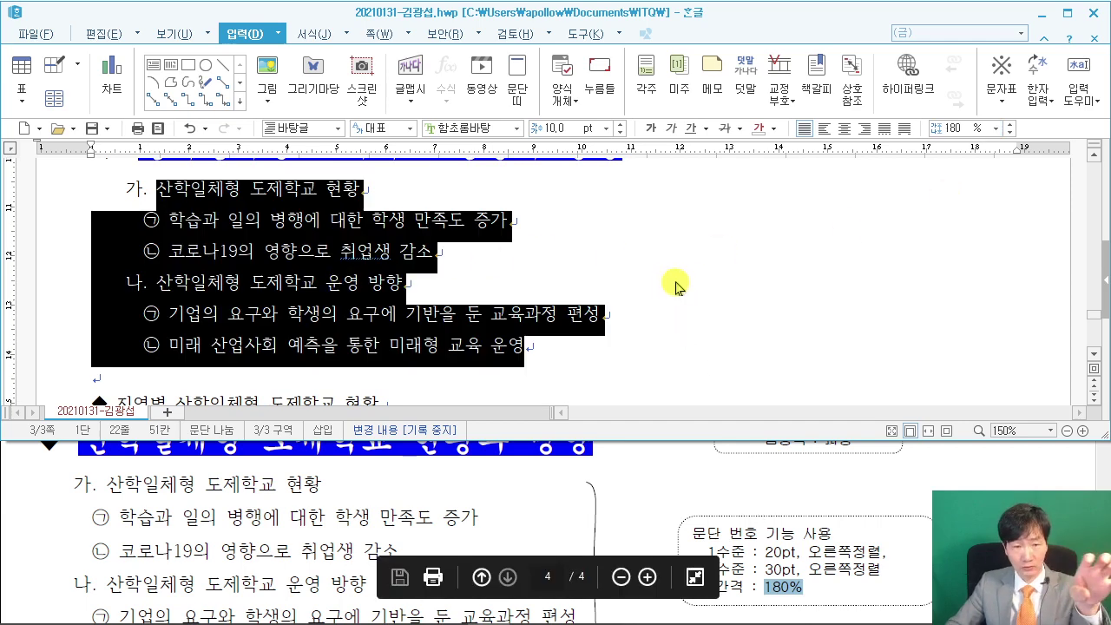
pyautogui.scroll(3, 711, 285)
pyautogui.scroll(-3, 711, 285)
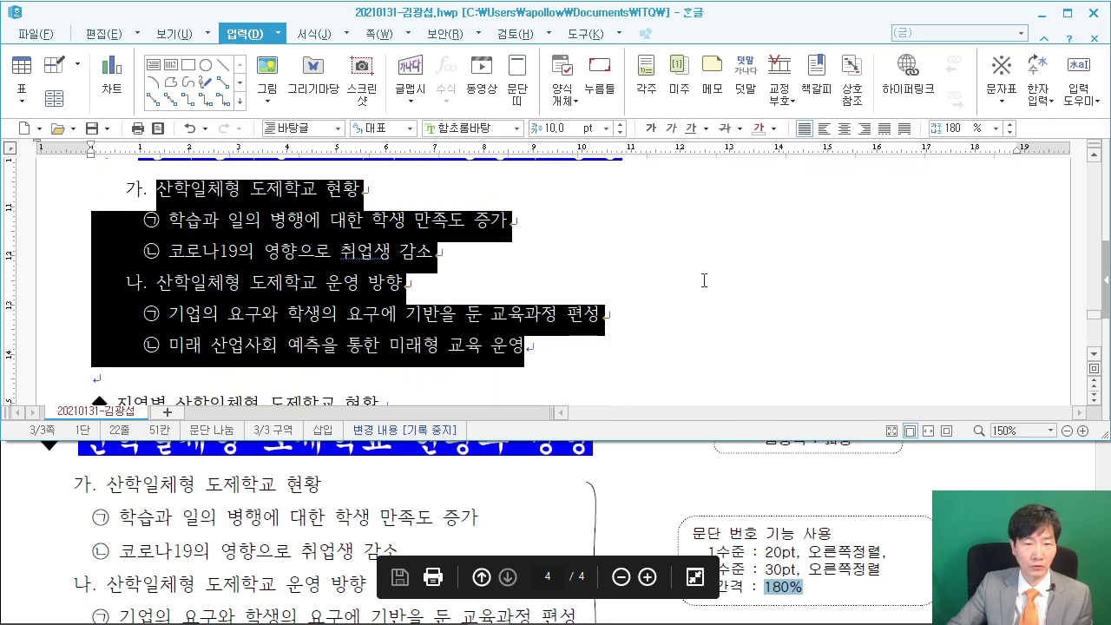
pyautogui.scroll(2, 704, 279)
pyautogui.scroll(-2, 704, 279)
pyautogui.scroll(-3, 704, 279)
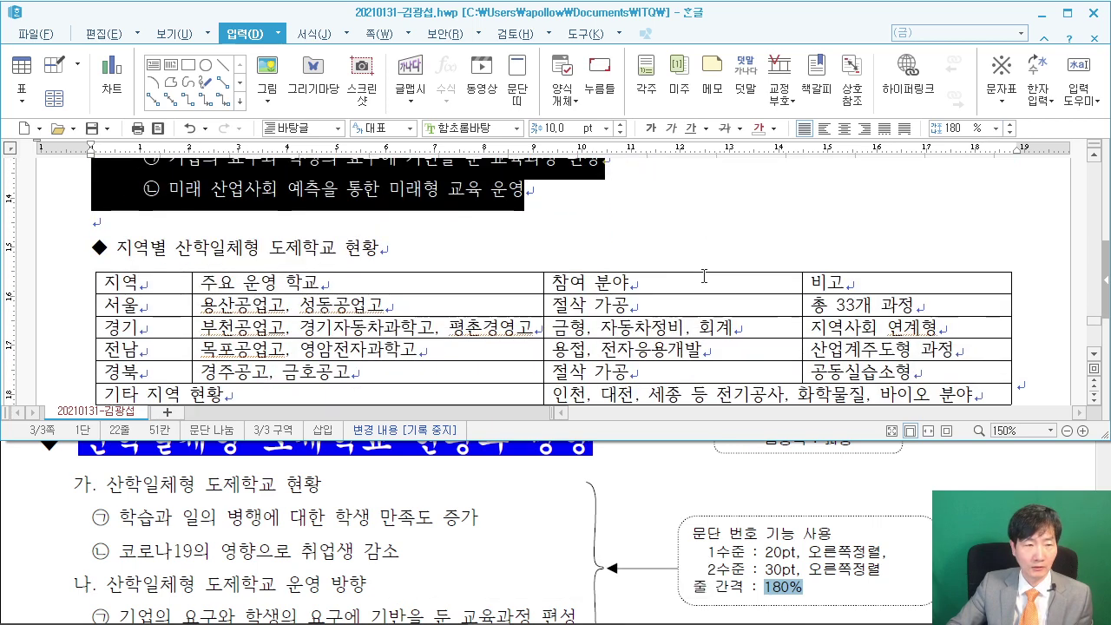
# Step: Set the ◆ 지역별 heading line to 궁서 at 18 pt
pyautogui.click(296, 258)
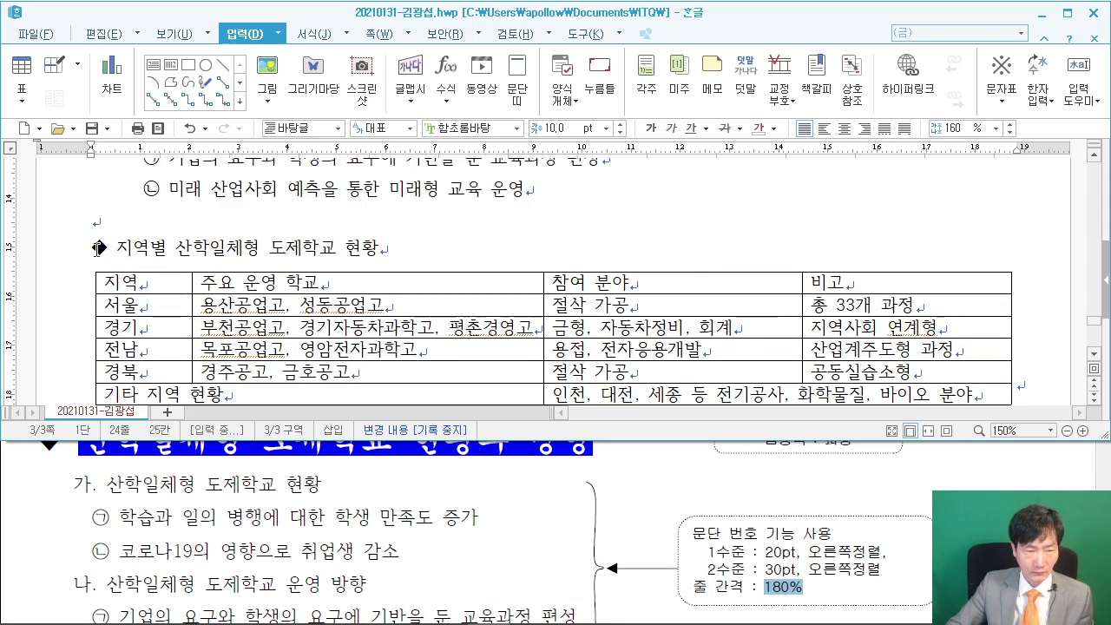
pyautogui.moveTo(97, 249); pyautogui.dragTo(394, 250)
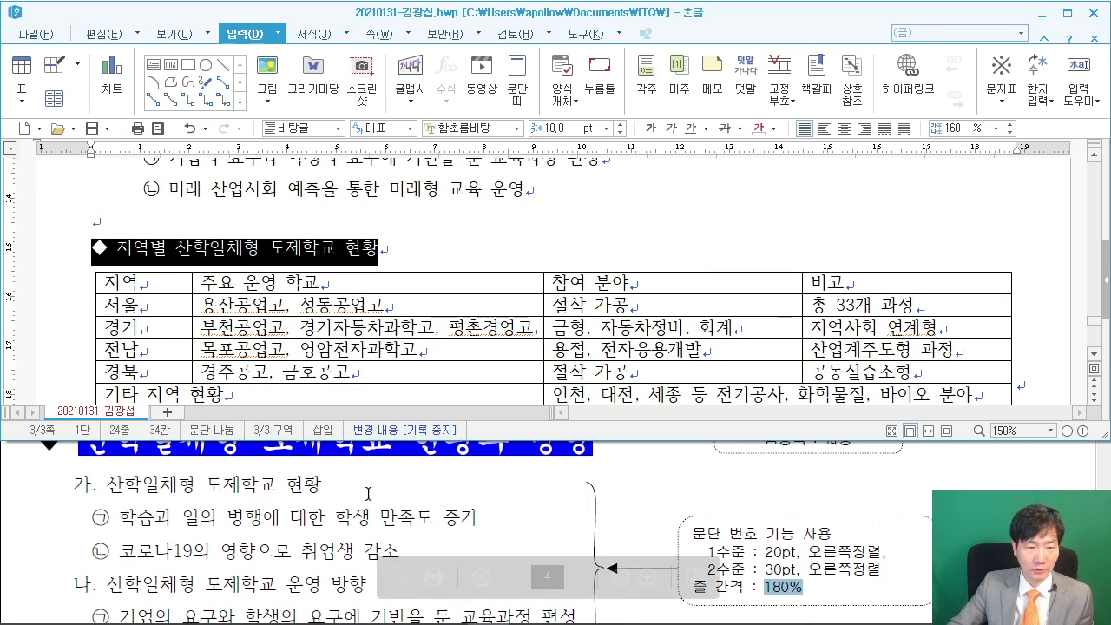
pyautogui.scroll(-5, 368, 488)
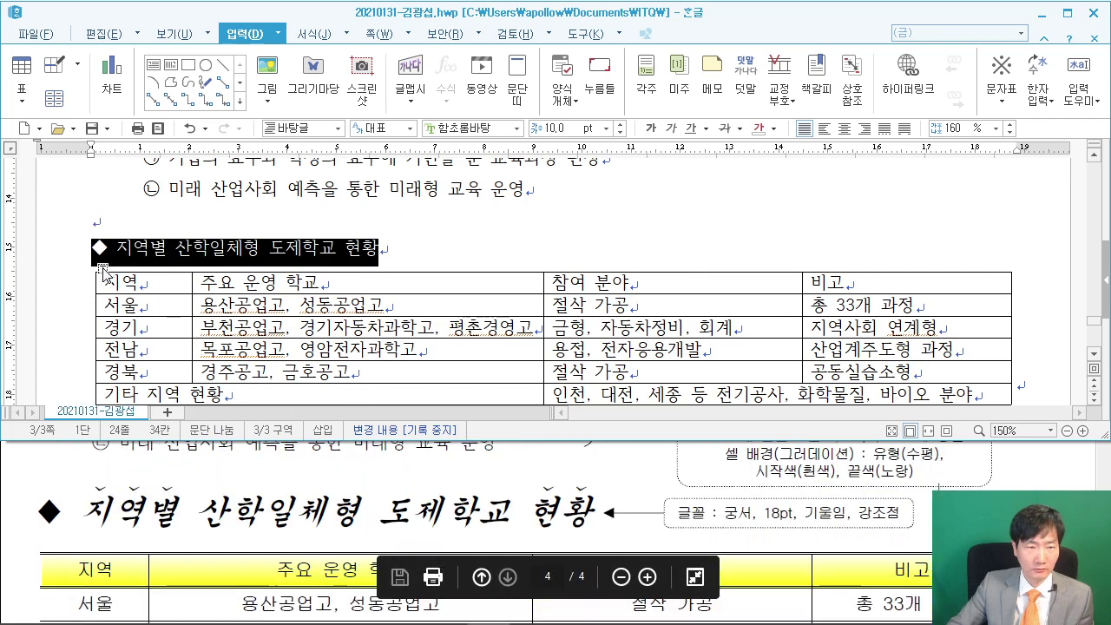
pyautogui.click(474, 130)
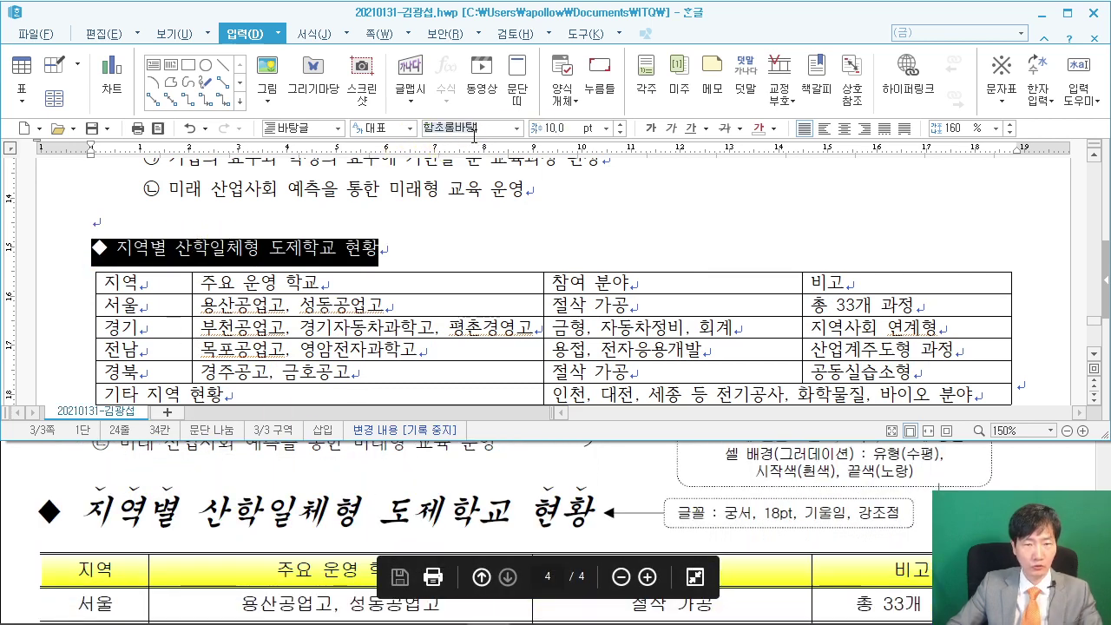
pyautogui.write('궁서')
pyautogui.press('Return')
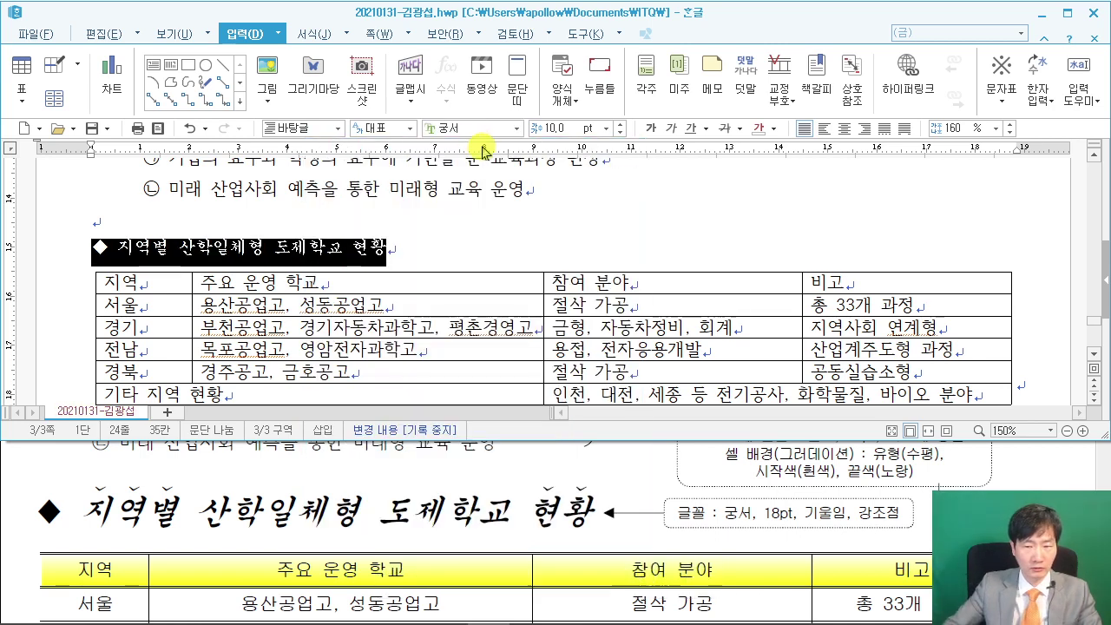
pyautogui.click(551, 128)
pyautogui.write('1')
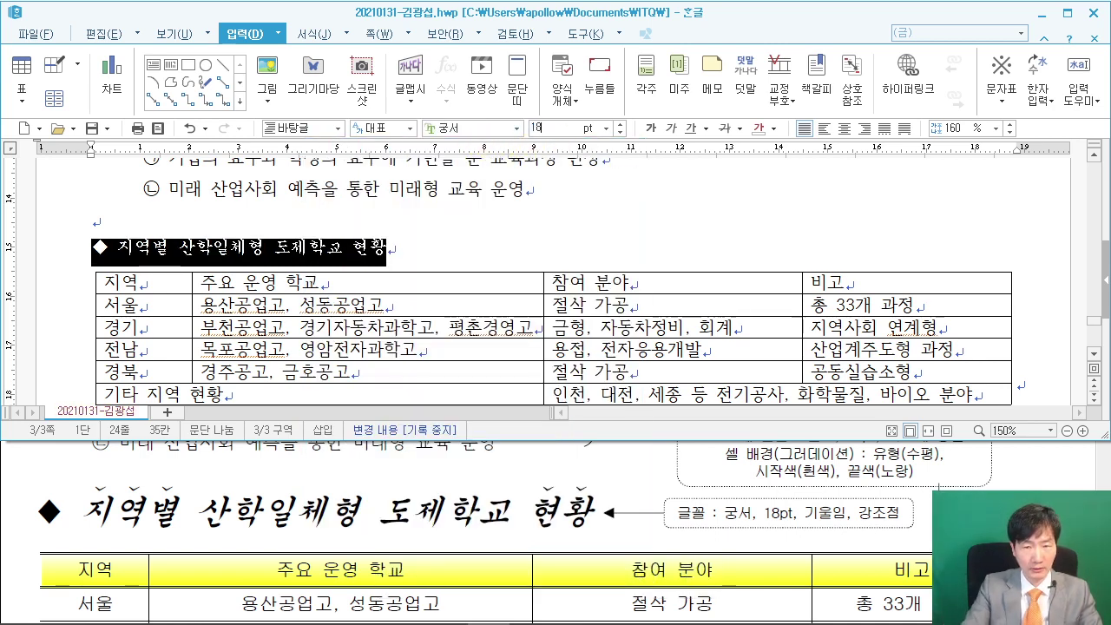
pyautogui.write('8')
pyautogui.press('Return')
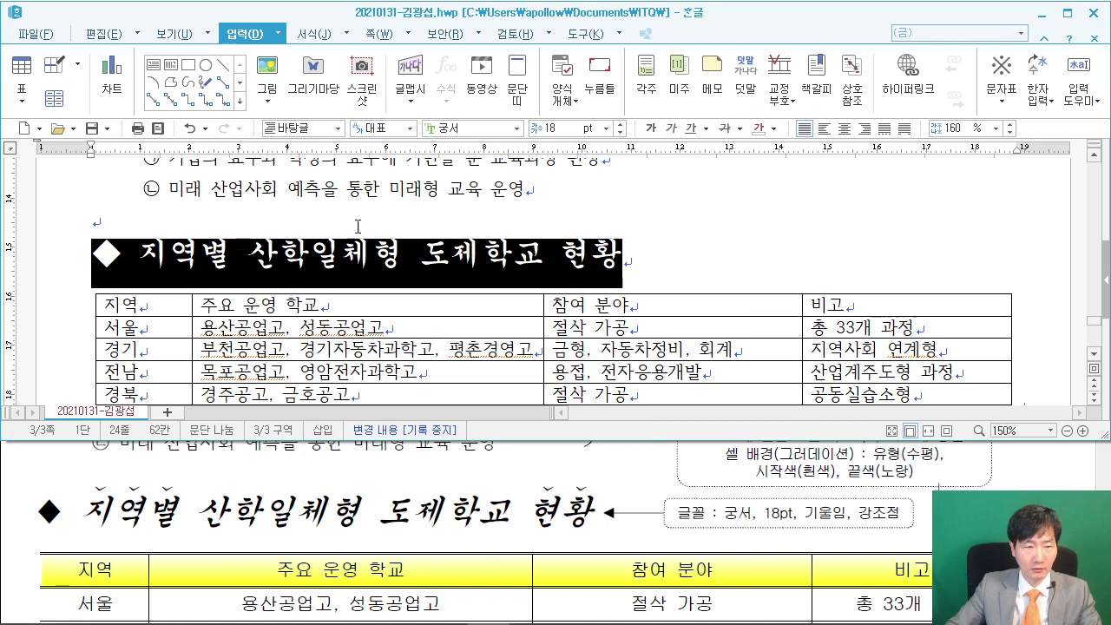
# Step: Make the heading text after the diamond italic
pyautogui.click(188, 251)
pyautogui.moveTo(140, 255); pyautogui.dragTo(630, 254)
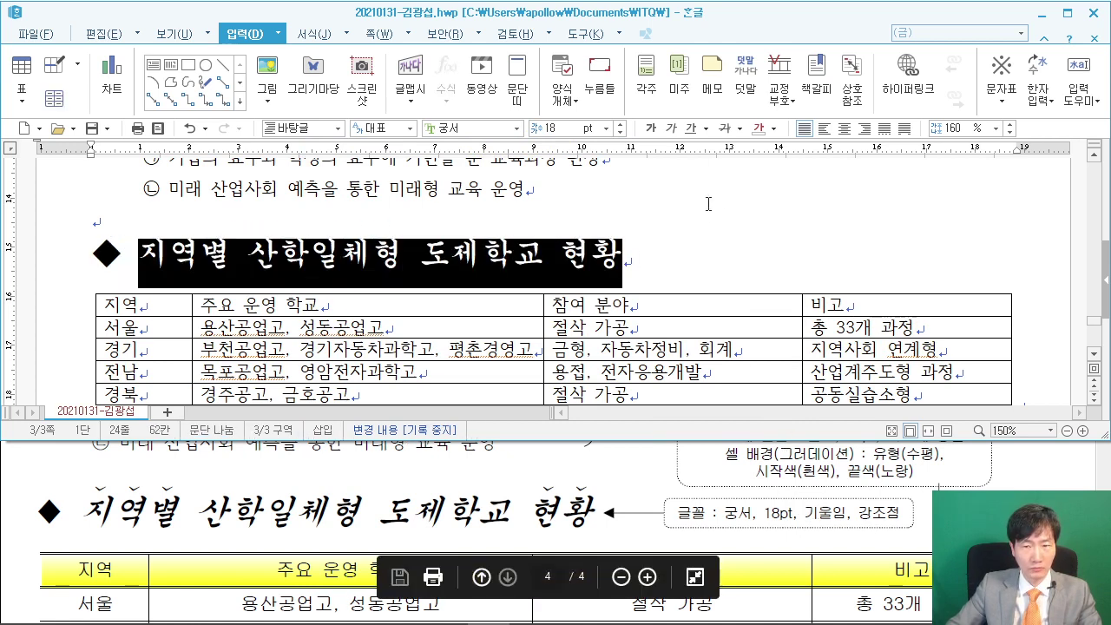
pyautogui.click(673, 130)
pyautogui.click(664, 255)
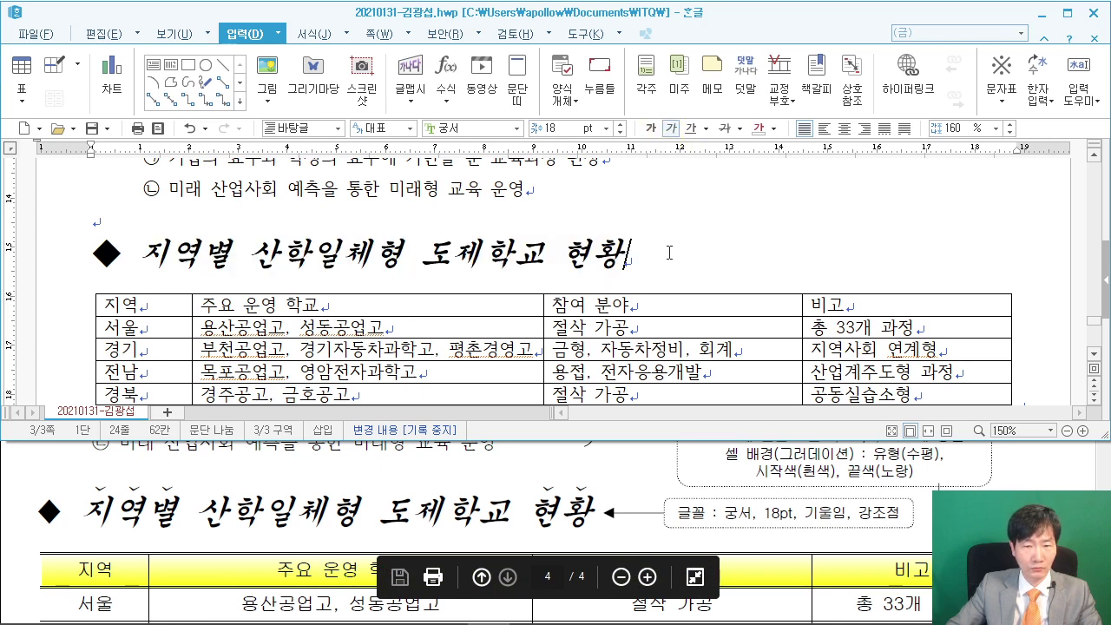
# Step: Add dot emphasis marks over 지역별 via 글자 모양's extended options
pyautogui.moveTo(153, 253); pyautogui.dragTo(232, 252)
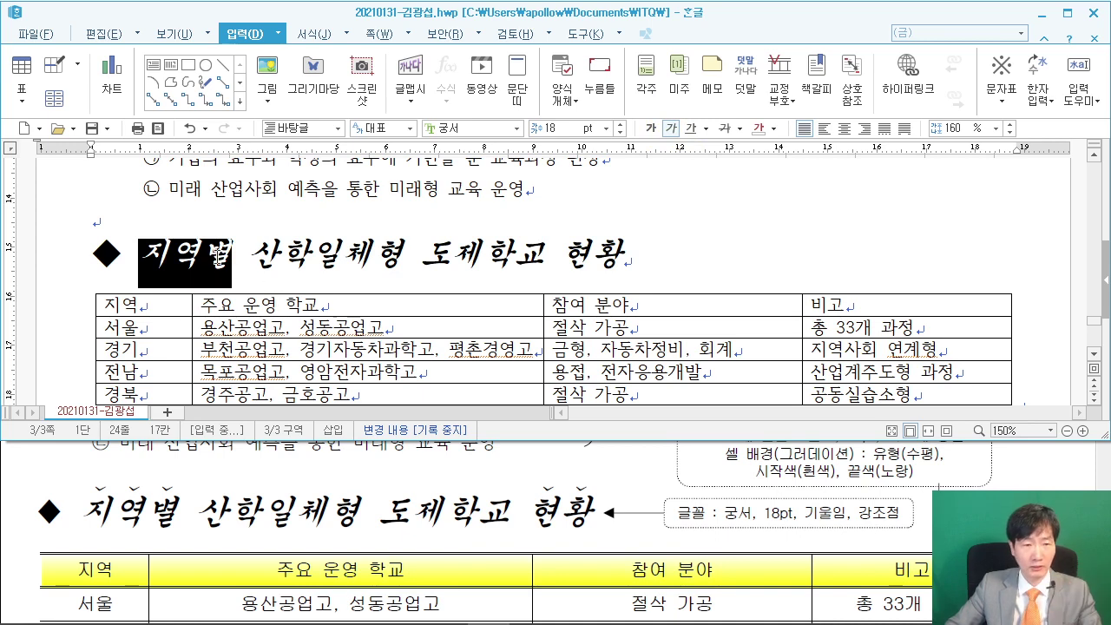
pyautogui.rightClick(218, 258)
pyautogui.click(312, 349)
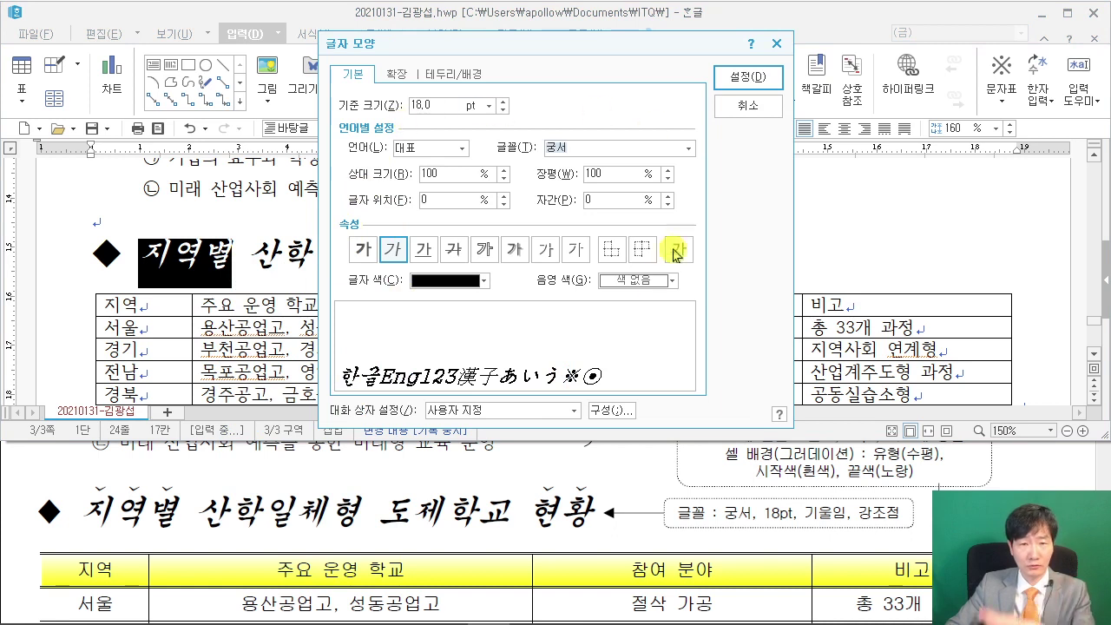
pyautogui.click(396, 78)
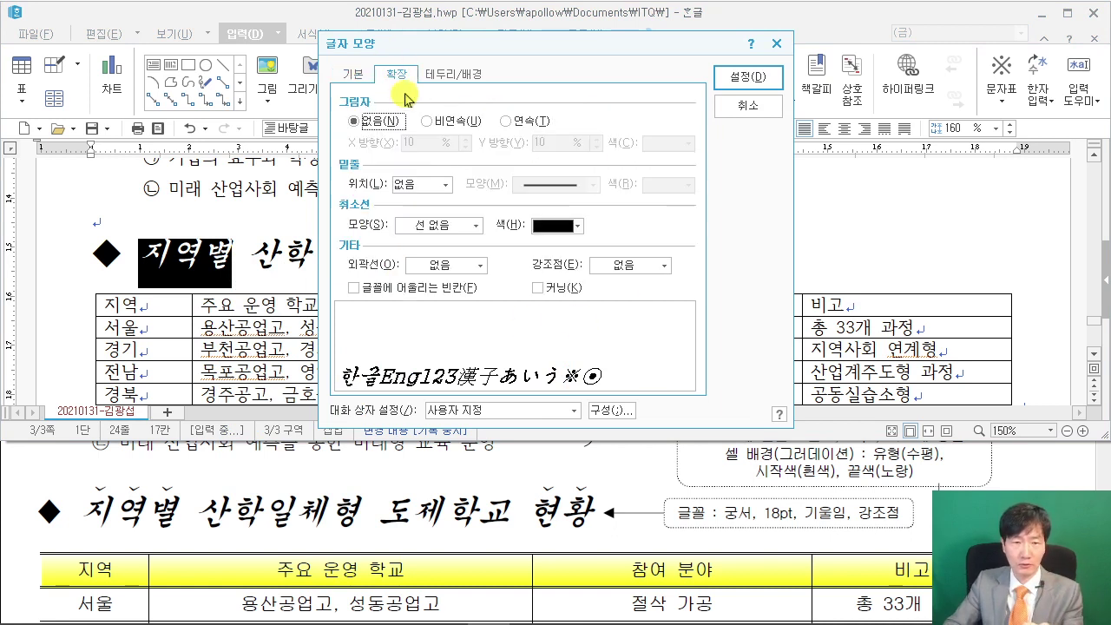
pyautogui.click(665, 264)
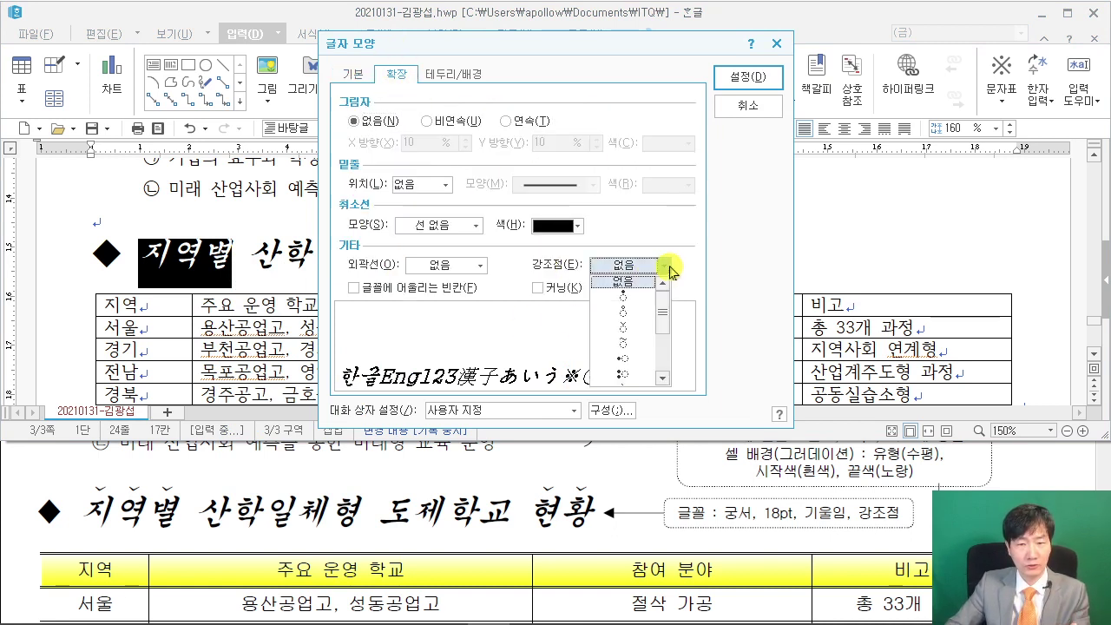
pyautogui.click(635, 331)
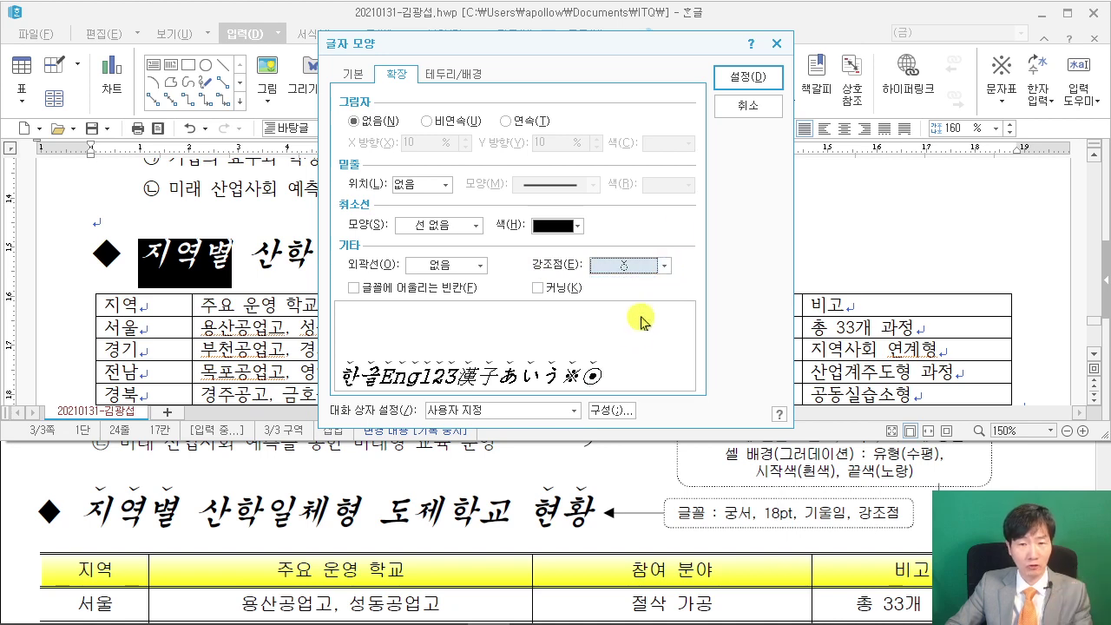
pyautogui.click(748, 77)
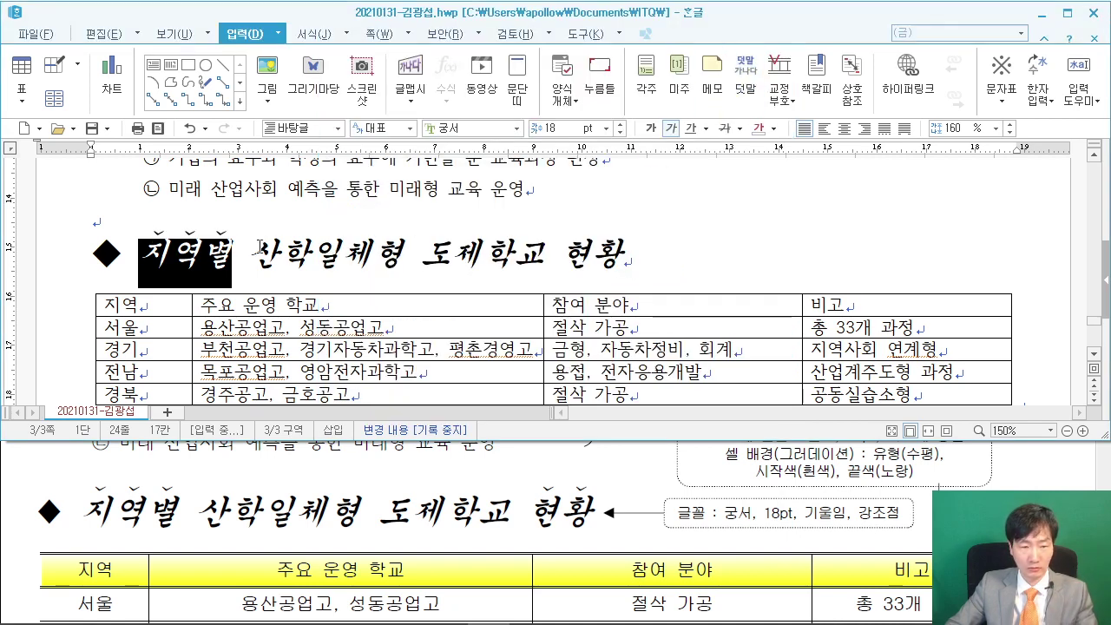
# Step: Add the same dot emphasis marks over 현황
pyautogui.moveTo(560, 261); pyautogui.dragTo(623, 252)
pyautogui.rightClick(609, 251)
pyautogui.click(702, 356)
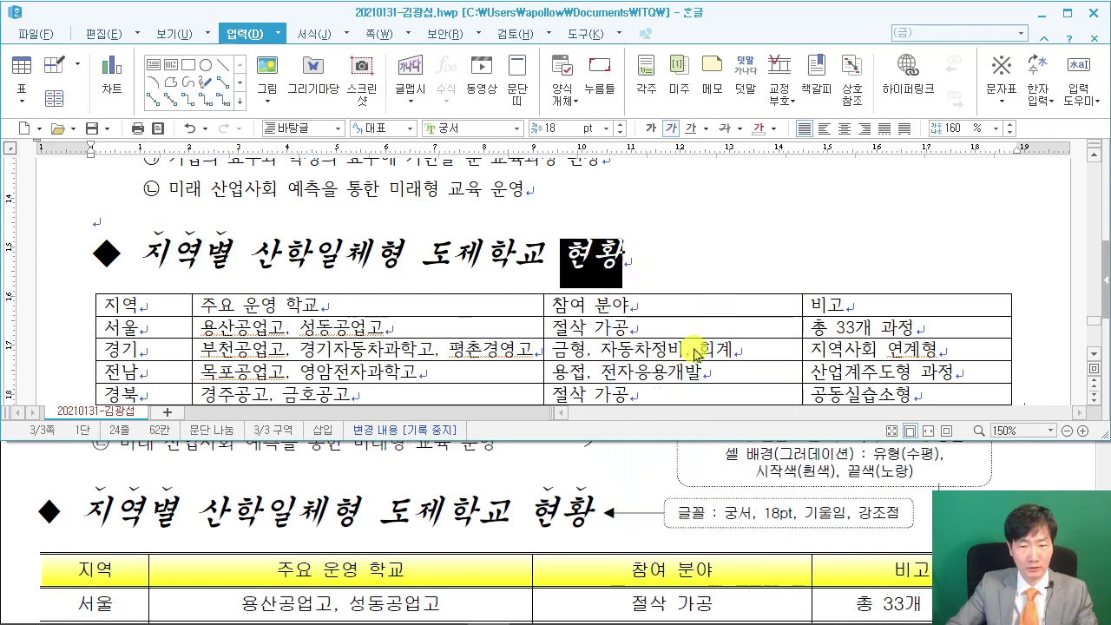
pyautogui.click(626, 266)
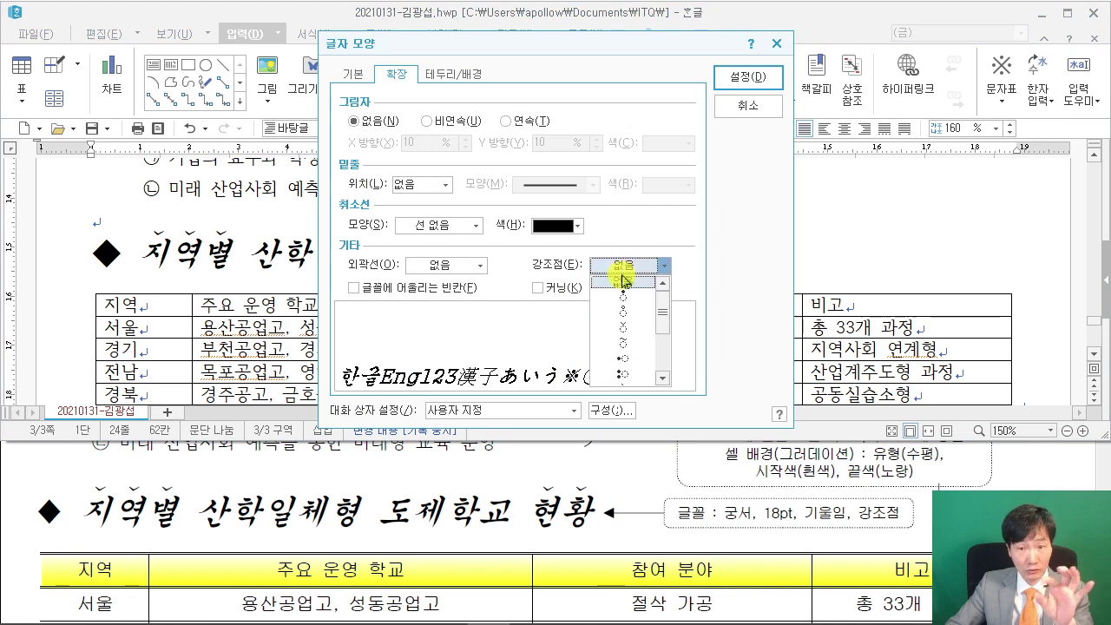
pyautogui.click(639, 318)
pyautogui.click(748, 76)
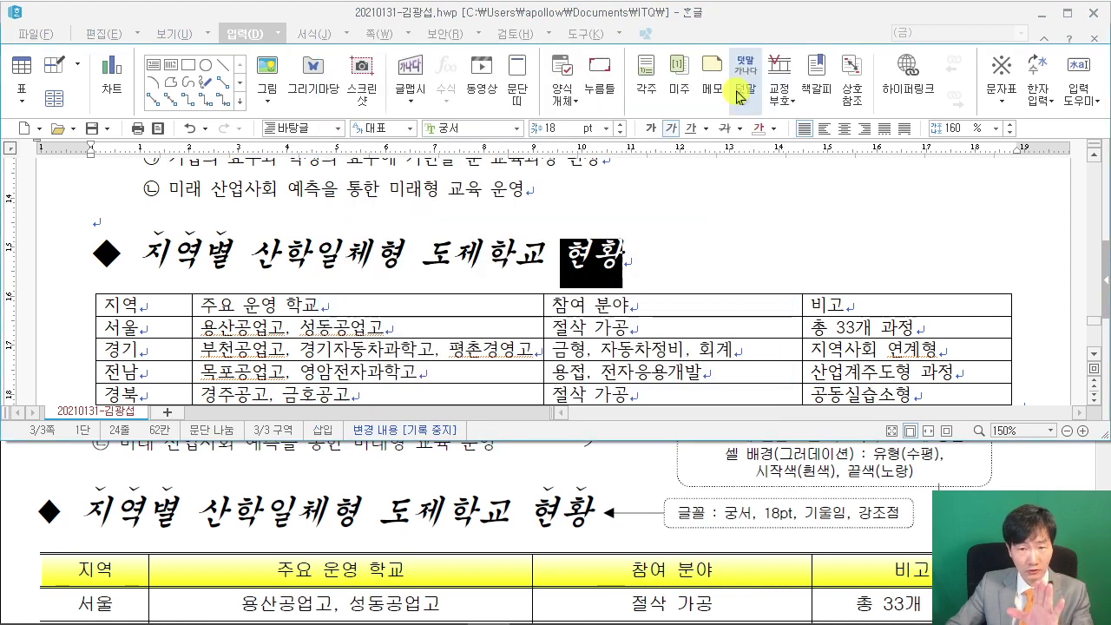
pyautogui.press('Up')
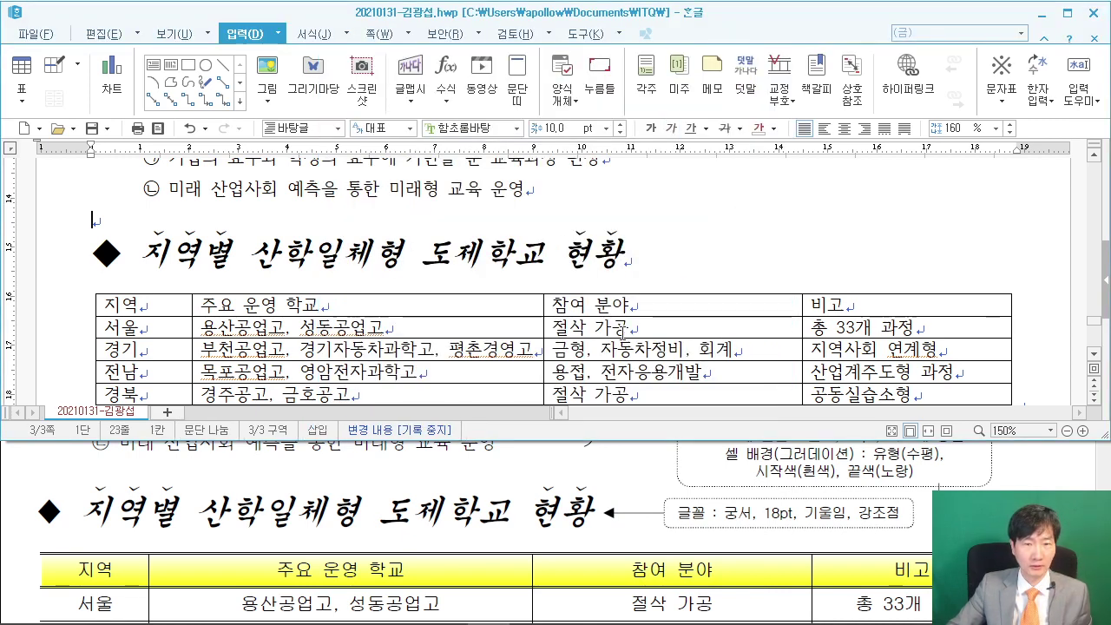
# Step: Collapse the ribbon, block-select every regional table cell and open 셀 테두리/배경 with L
pyautogui.doubleClick(244, 34)
pyautogui.scroll(-1, 352, 222)
pyautogui.moveTo(129, 152); pyautogui.dragTo(919, 274)
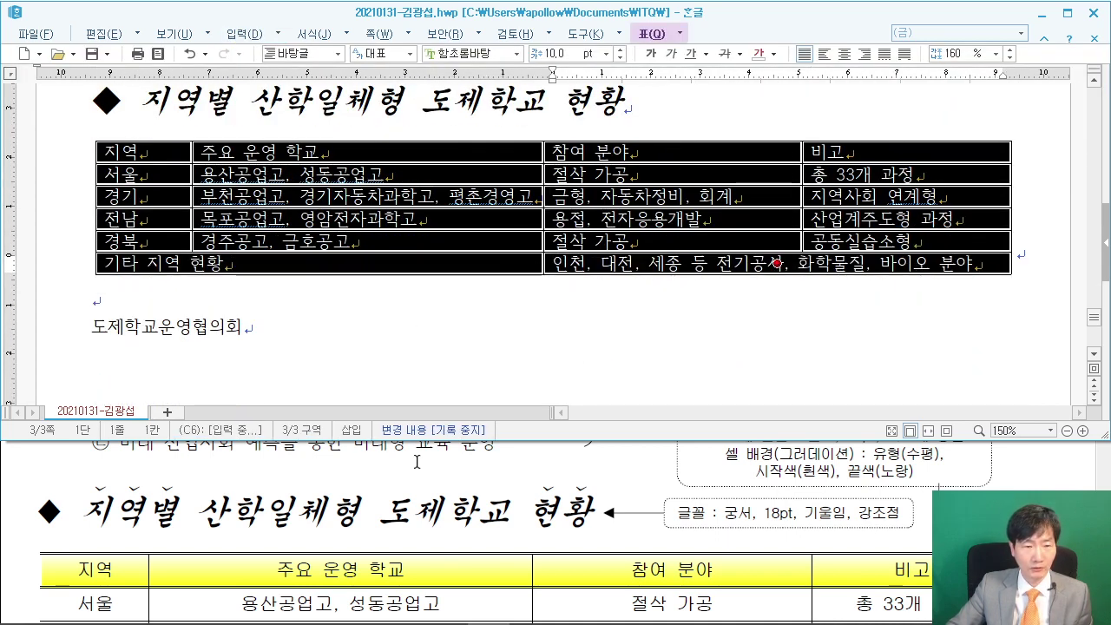
pyautogui.scroll(-2, 418, 457)
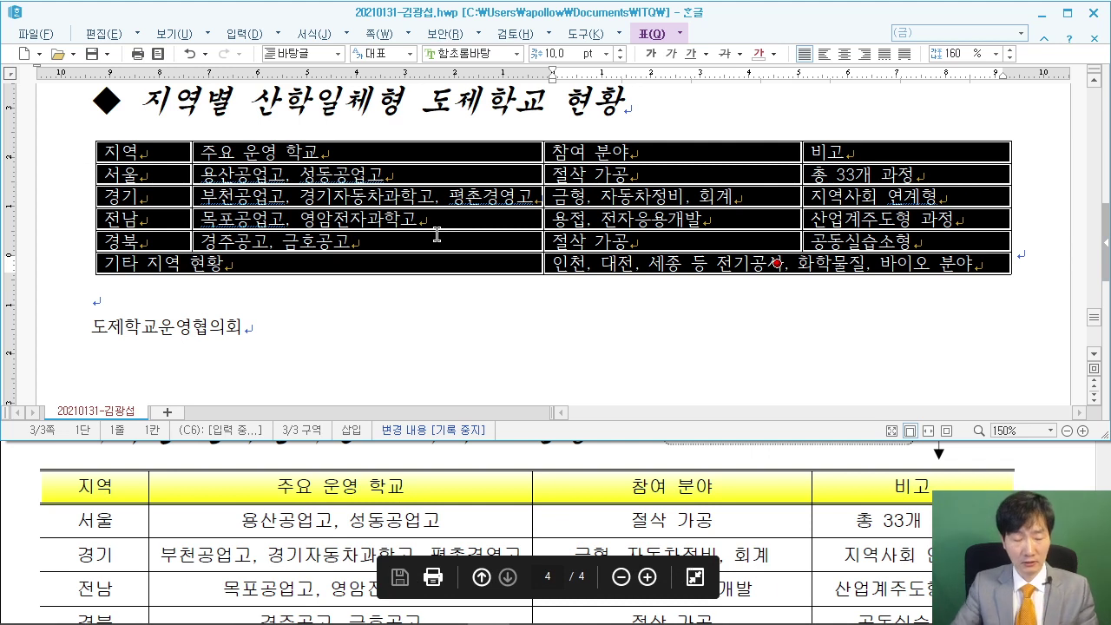
pyautogui.moveTo(495, 24)
pyautogui.mouseDown()
pyautogui.moveTo(582, 199)
pyautogui.moveTo(651, 191)
pyautogui.mouseUp()
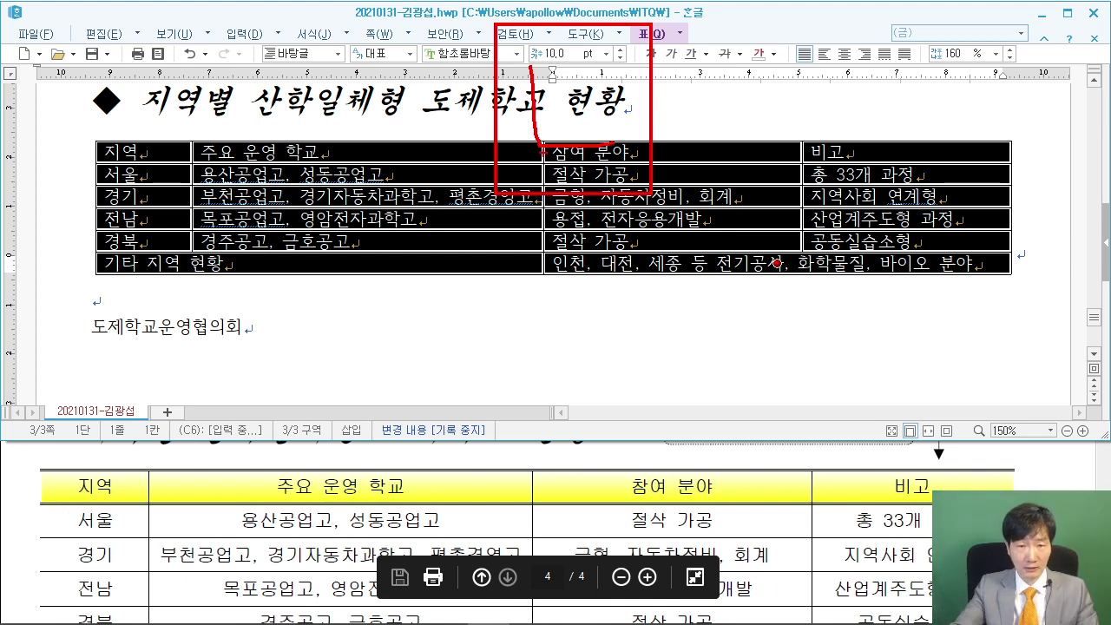
pyautogui.press('Escape')
pyautogui.press('l')
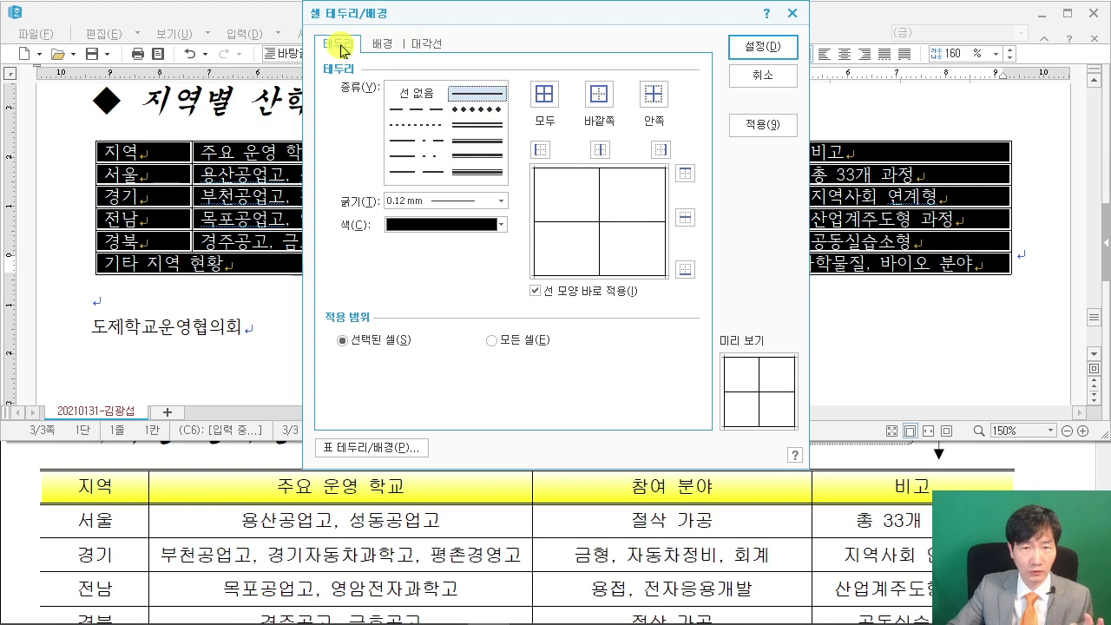
# Step: Remove the table's left and right outer borders
pyautogui.click(409, 92)
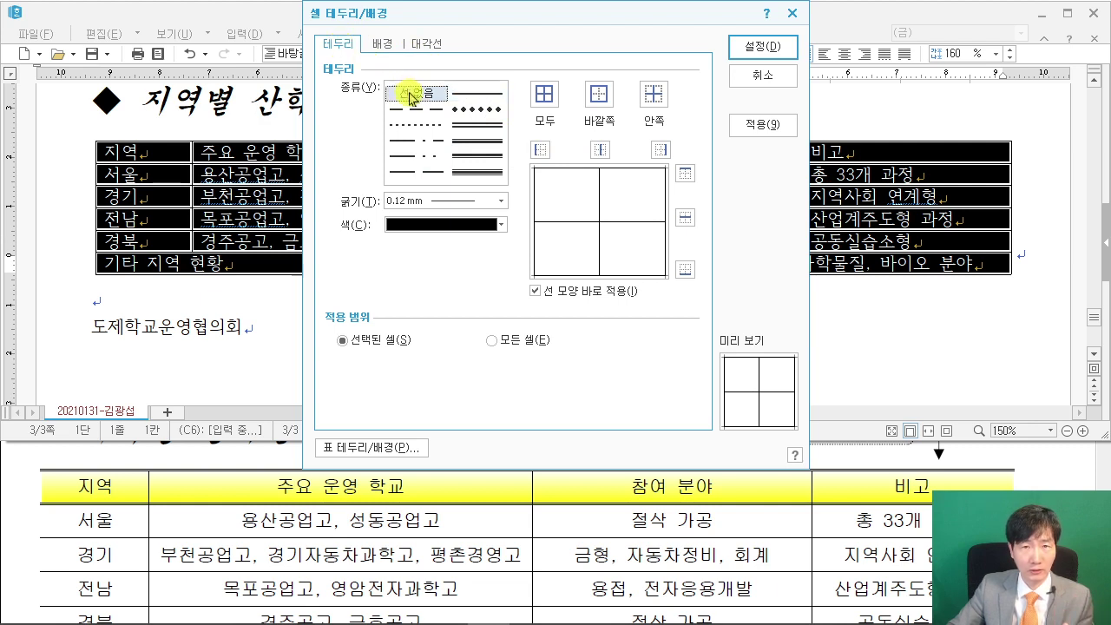
pyautogui.click(539, 149)
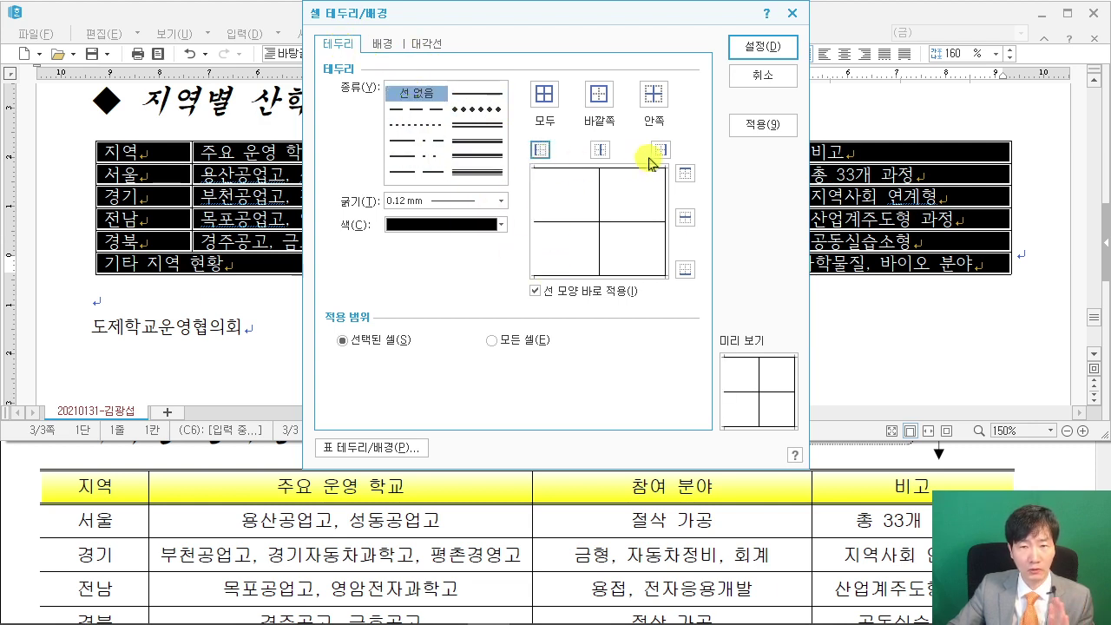
pyautogui.click(659, 150)
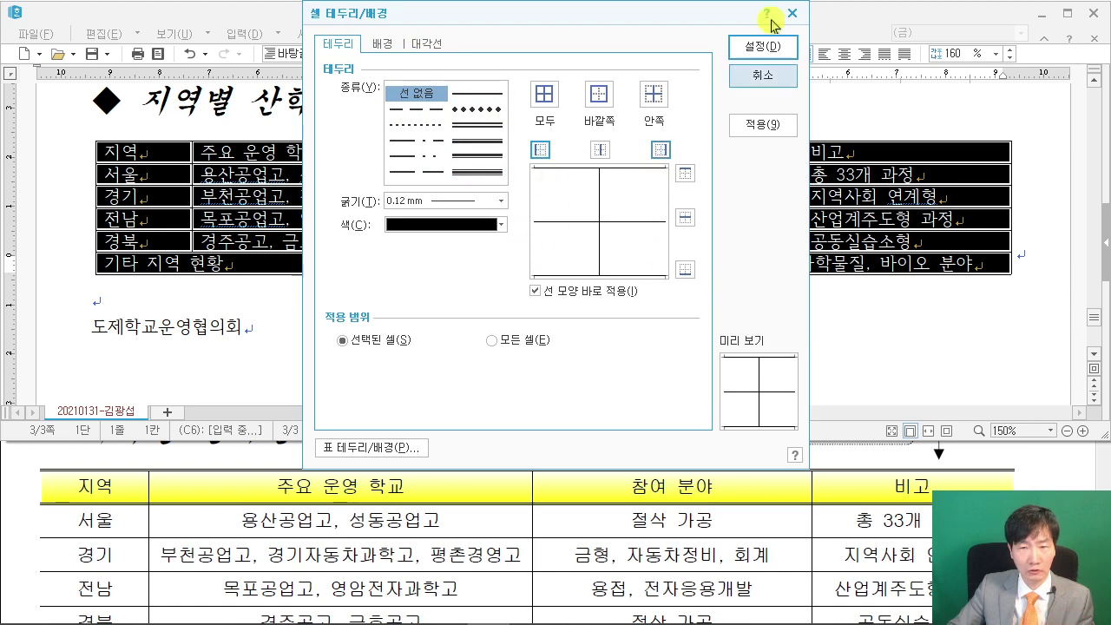
pyautogui.click(762, 46)
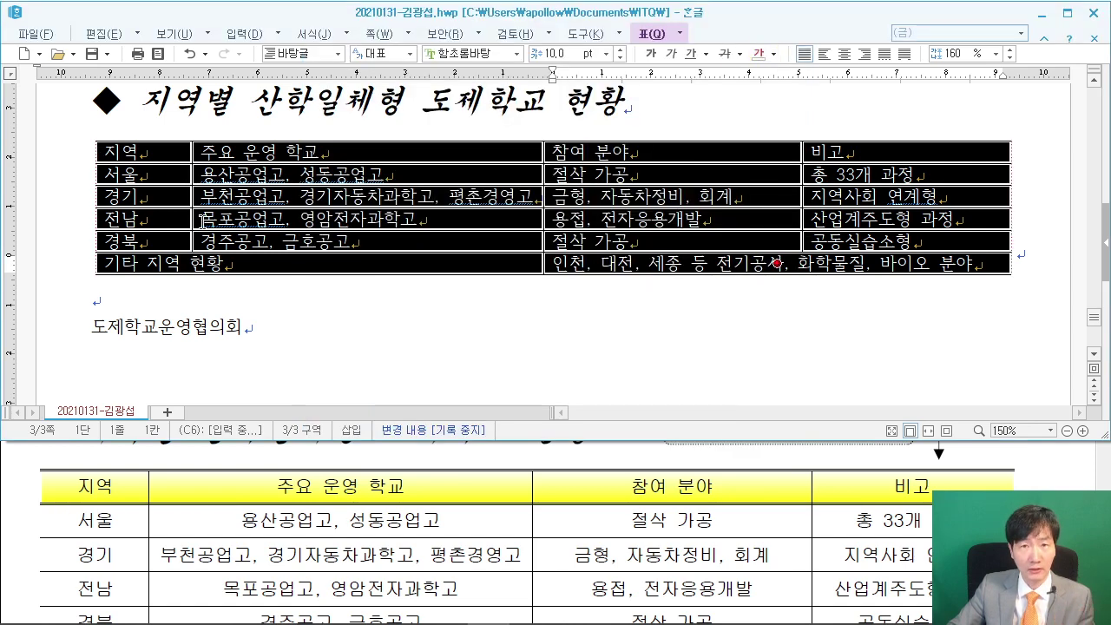
# Step: Put 0.5 mm double lines on the table's top and bottom edges
pyautogui.press('l')
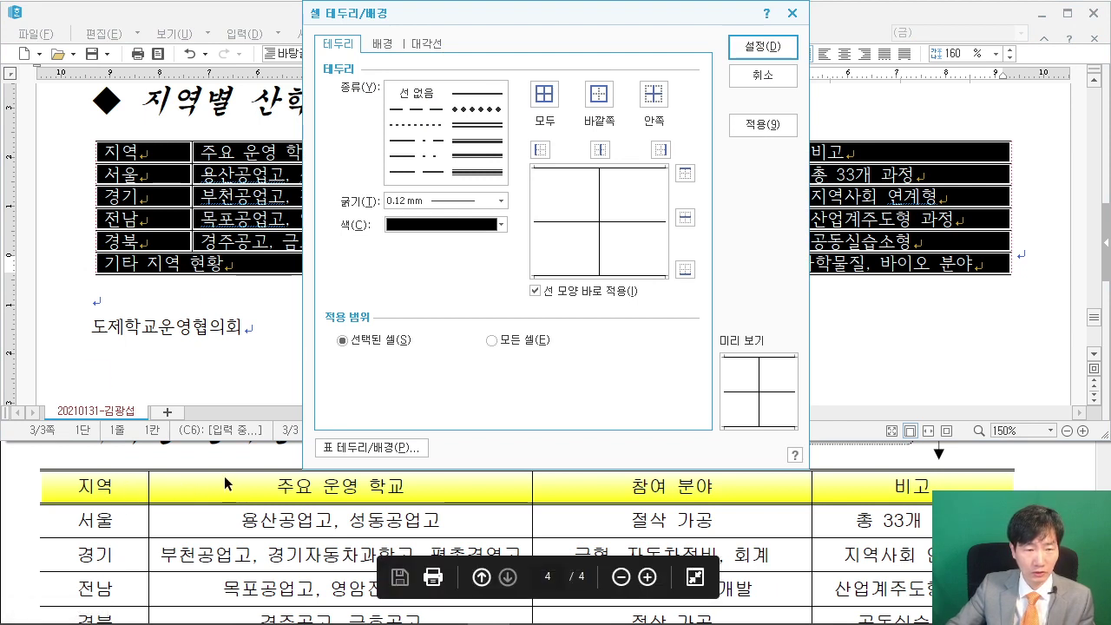
pyautogui.scroll(-2, 219, 512)
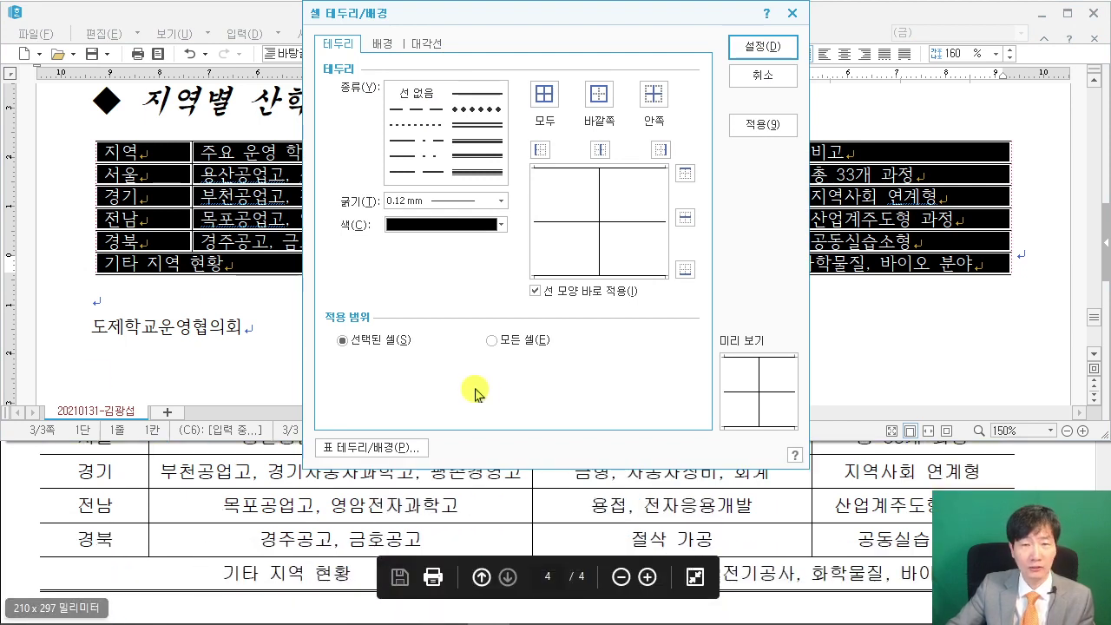
pyautogui.click(398, 139)
pyautogui.click(476, 124)
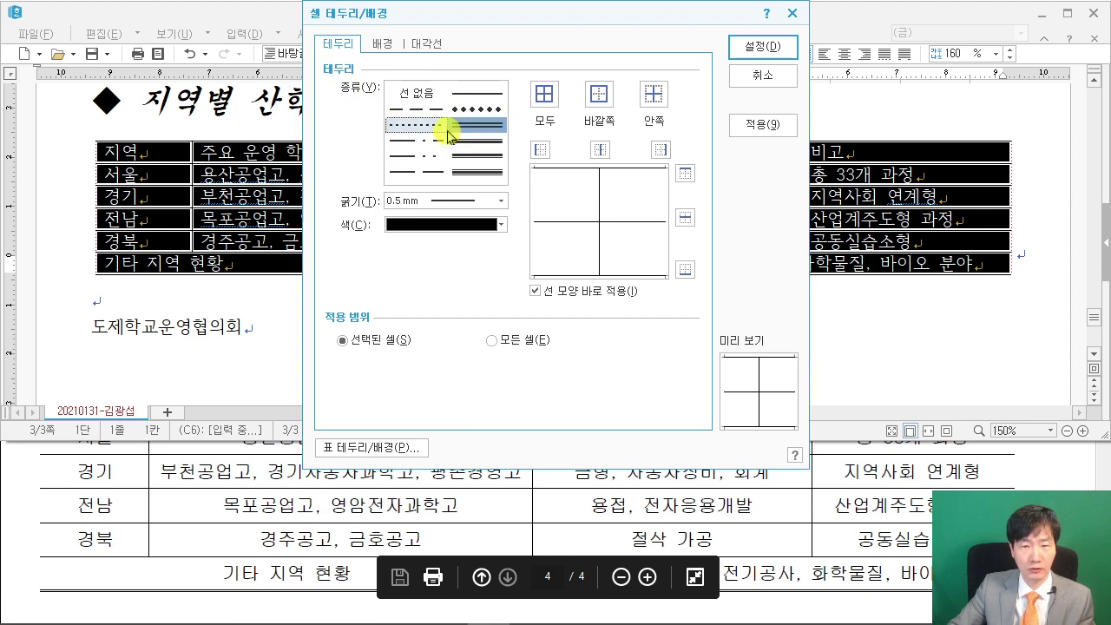
pyautogui.click(685, 175)
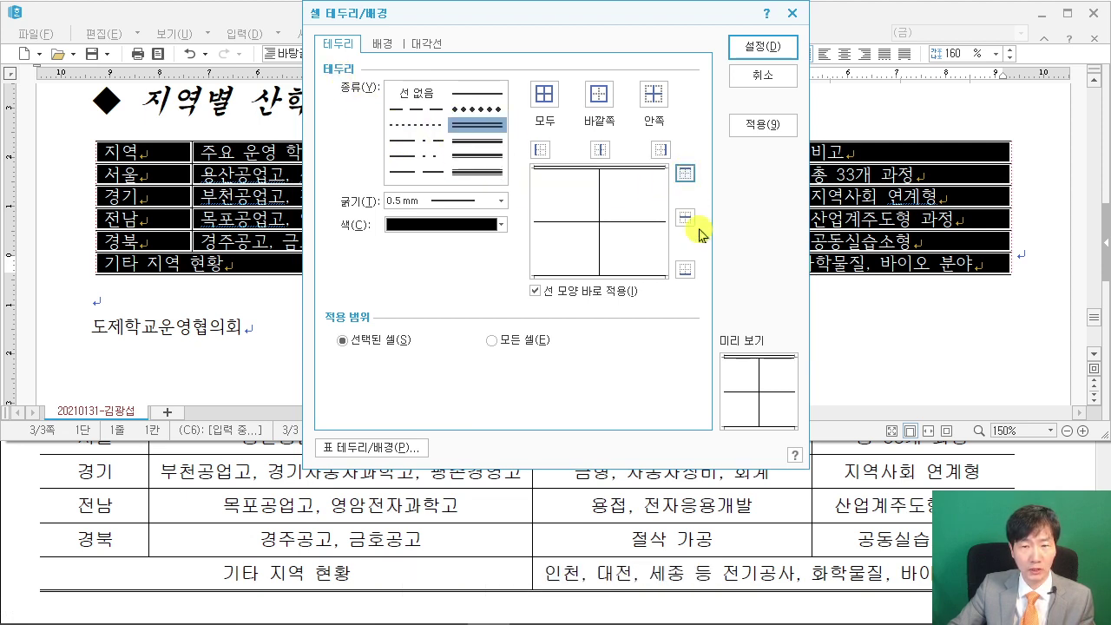
pyautogui.click(685, 269)
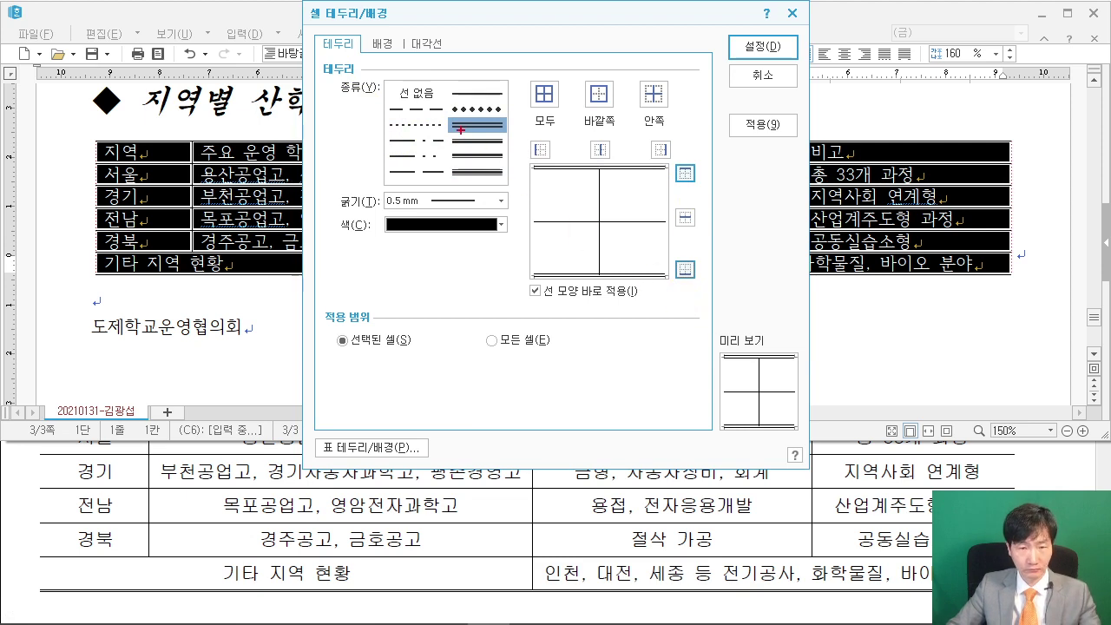
pyautogui.moveTo(442, 116); pyautogui.dragTo(522, 137)
pyautogui.moveTo(784, 52); pyautogui.dragTo(884, 116)
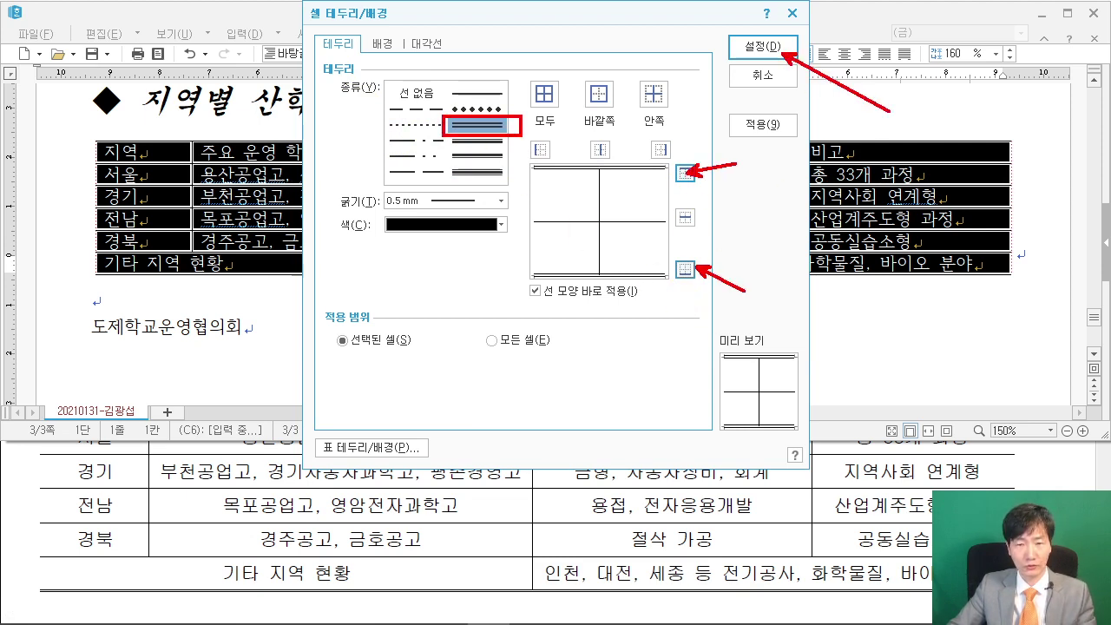
pyautogui.press('Escape')
pyautogui.click(762, 46)
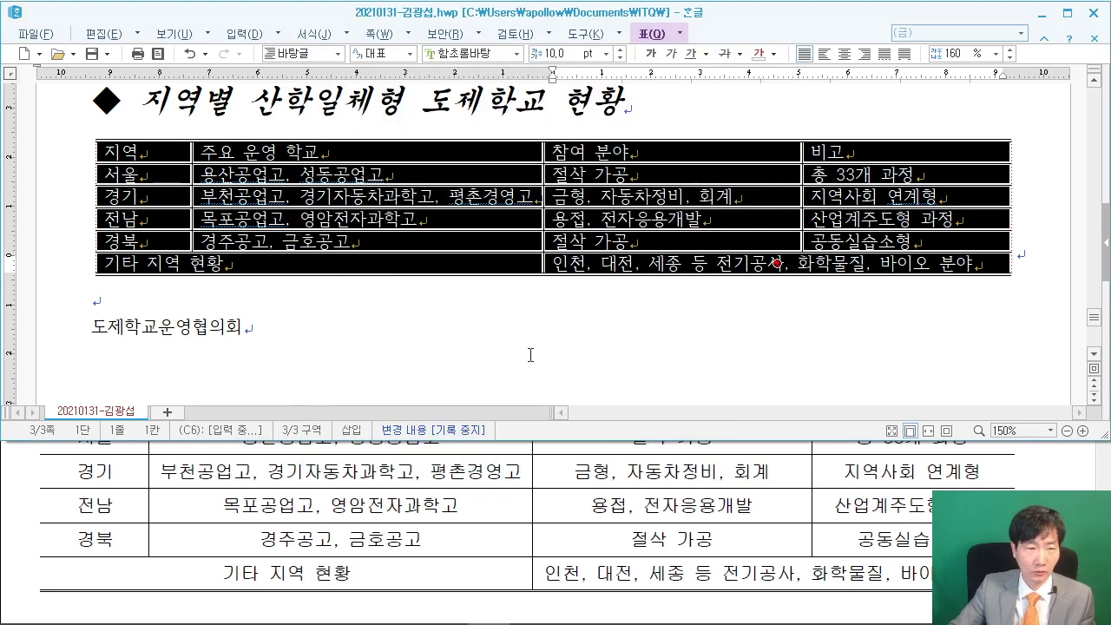
# Step: Enlarge all table row heights with Ctrl+Down while the cells are block-selected
pyautogui.scroll(2, 436, 463)
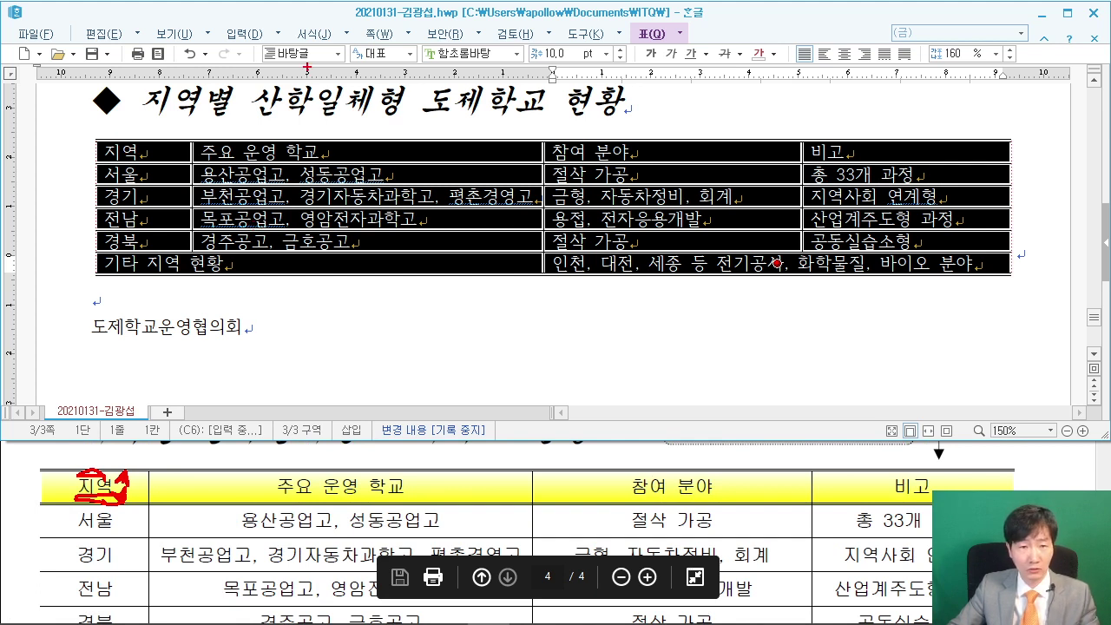
pyautogui.moveTo(294, 54); pyautogui.dragTo(488, 209)
pyautogui.moveTo(375, 120); pyautogui.dragTo(339, 185)
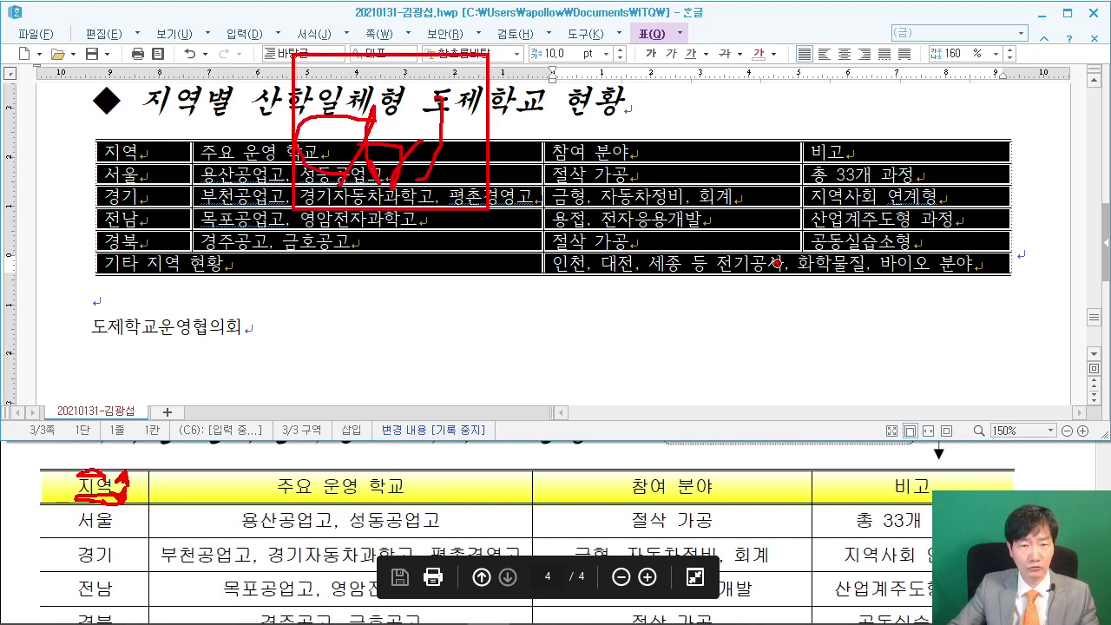
pyautogui.moveTo(435, 97); pyautogui.dragTo(463, 163)
pyautogui.moveTo(532, 101); pyautogui.dragTo(530, 176)
pyautogui.moveTo(582, 66); pyautogui.dragTo(732, 183)
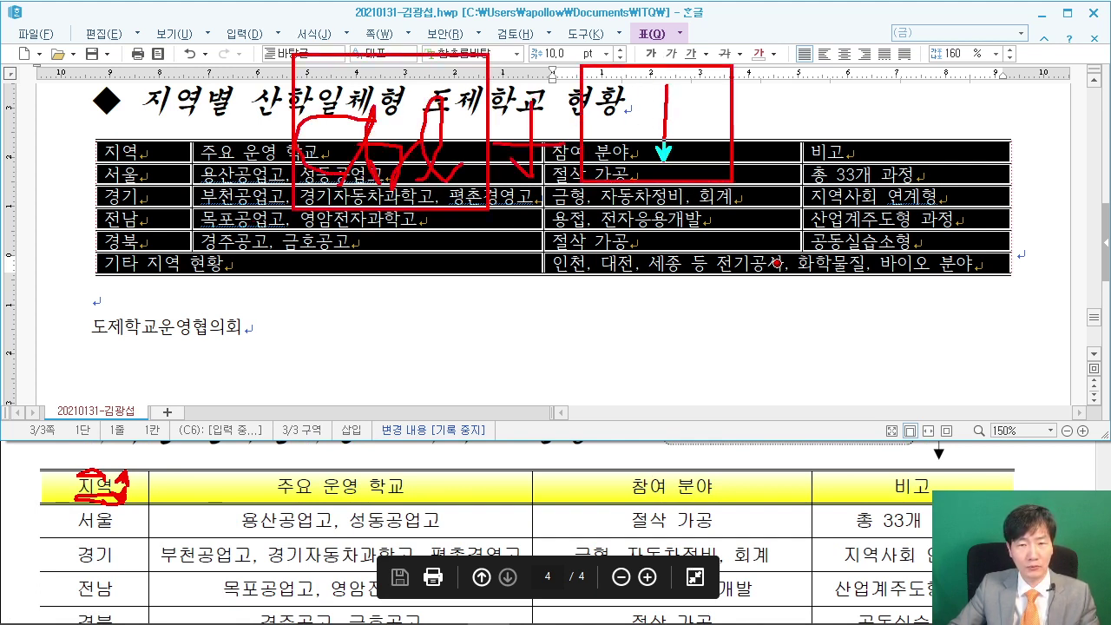
pyautogui.moveTo(664, 152); pyautogui.dragTo(664, 161)
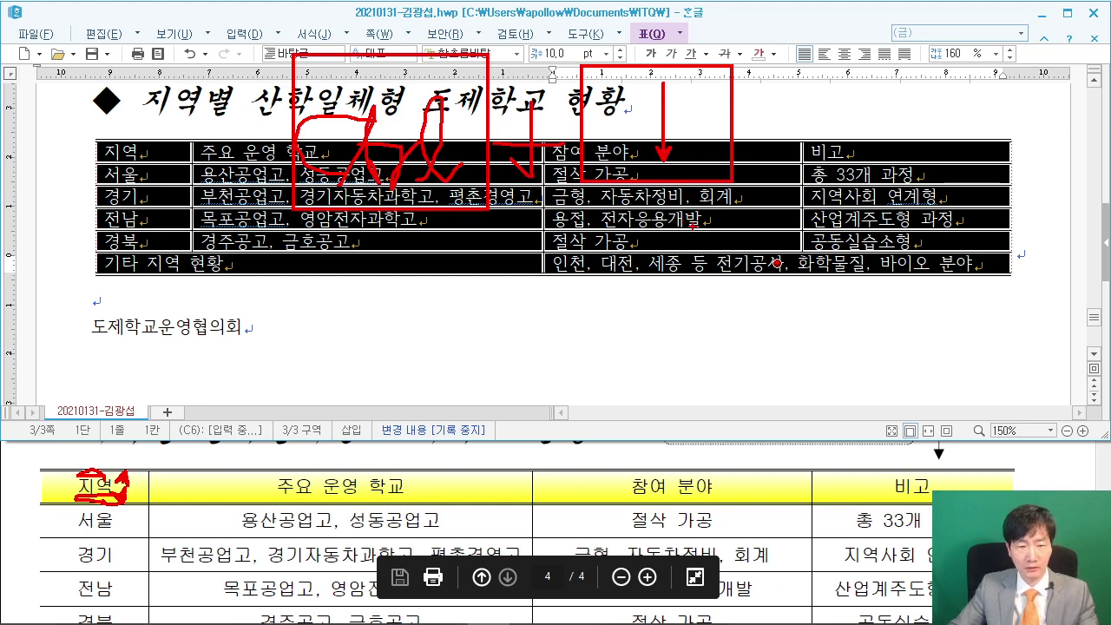
pyautogui.press('Escape')
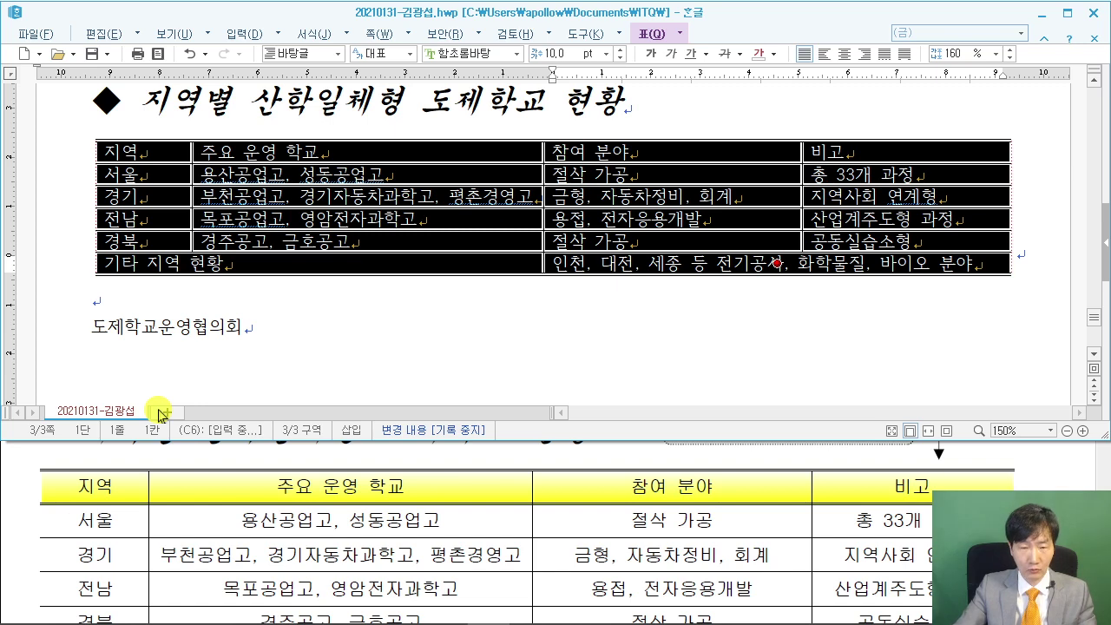
pyautogui.hotkey('ctrl', 'Down')
pyautogui.hotkey('ctrl', 'Down')
pyautogui.hotkey('ctrl', 'Down')
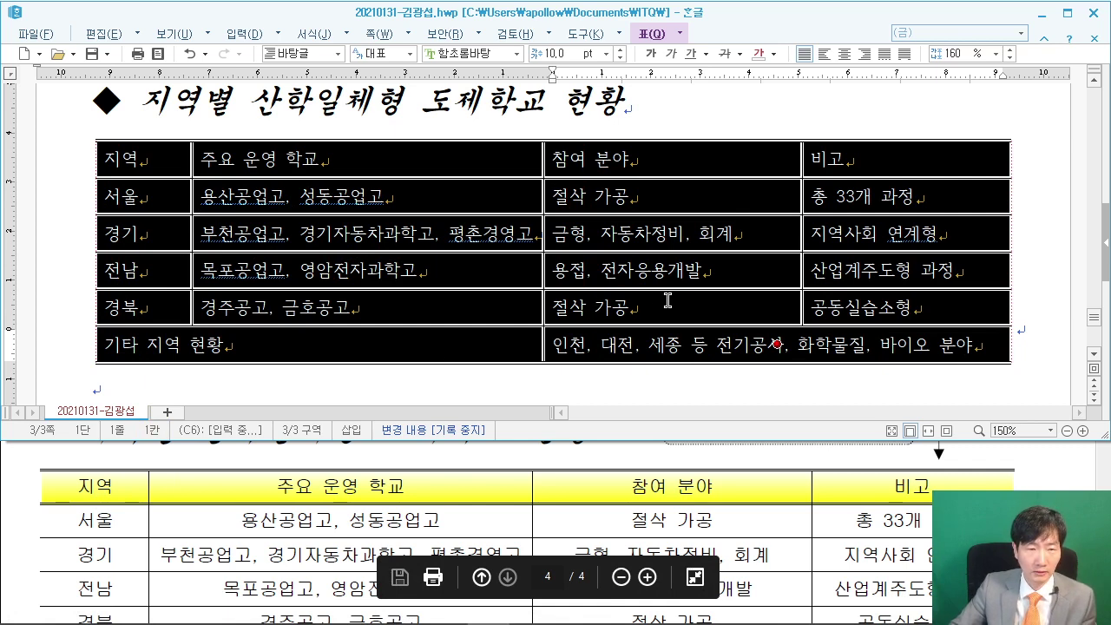
pyautogui.scroll(3, 576, 462)
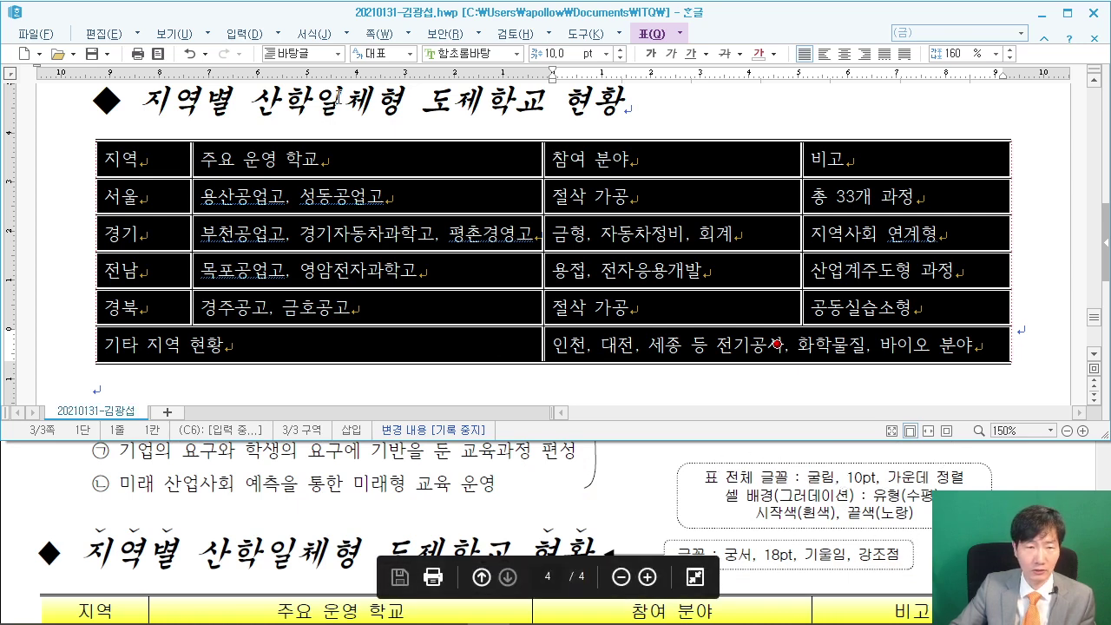
# Step: Set the table text to 굴림 and centre it in every cell
pyautogui.click(470, 54)
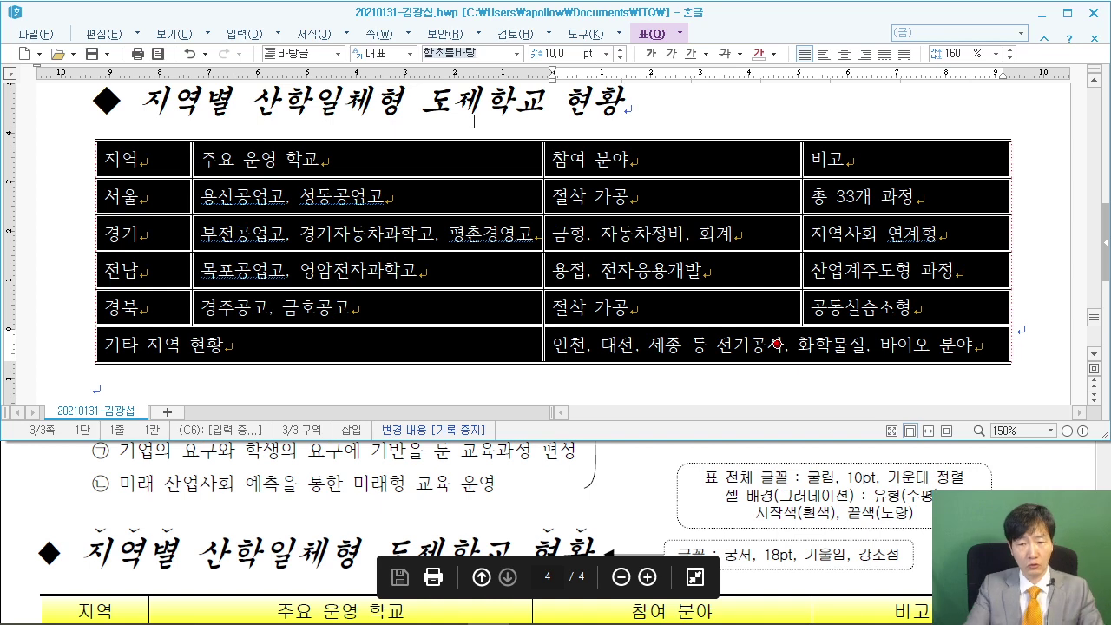
pyautogui.write('굴림')
pyautogui.press('Return')
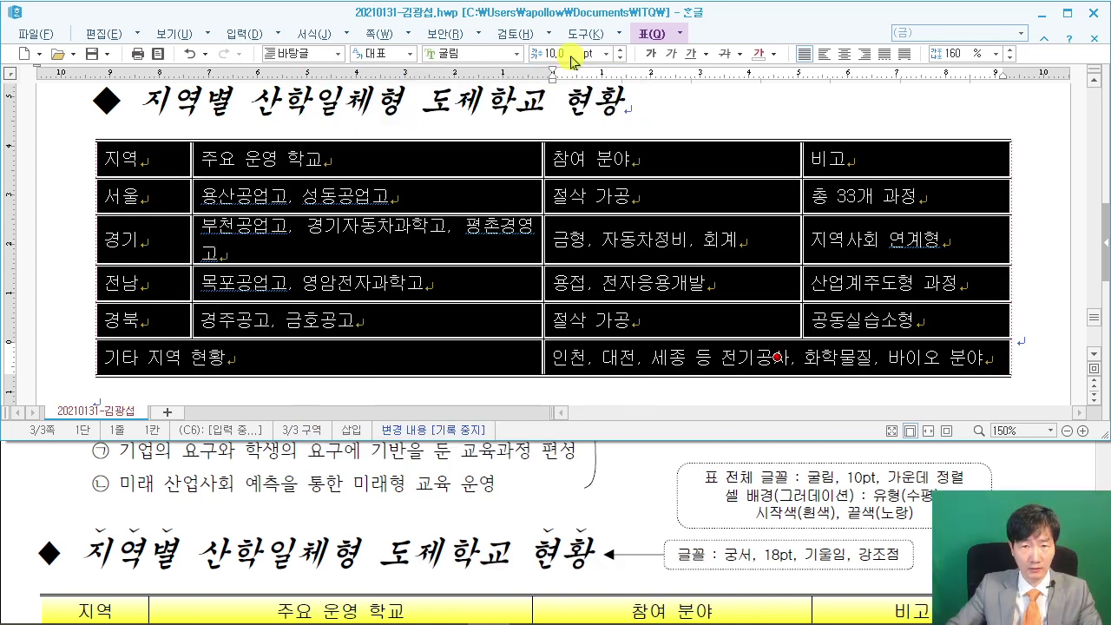
pyautogui.click(844, 54)
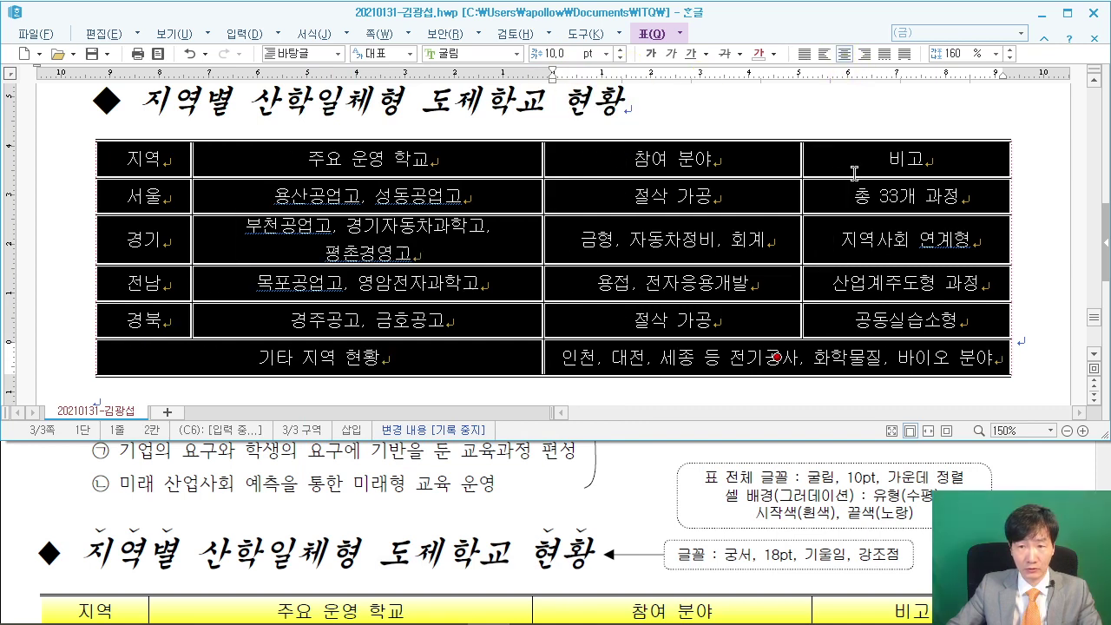
pyautogui.click(1023, 124)
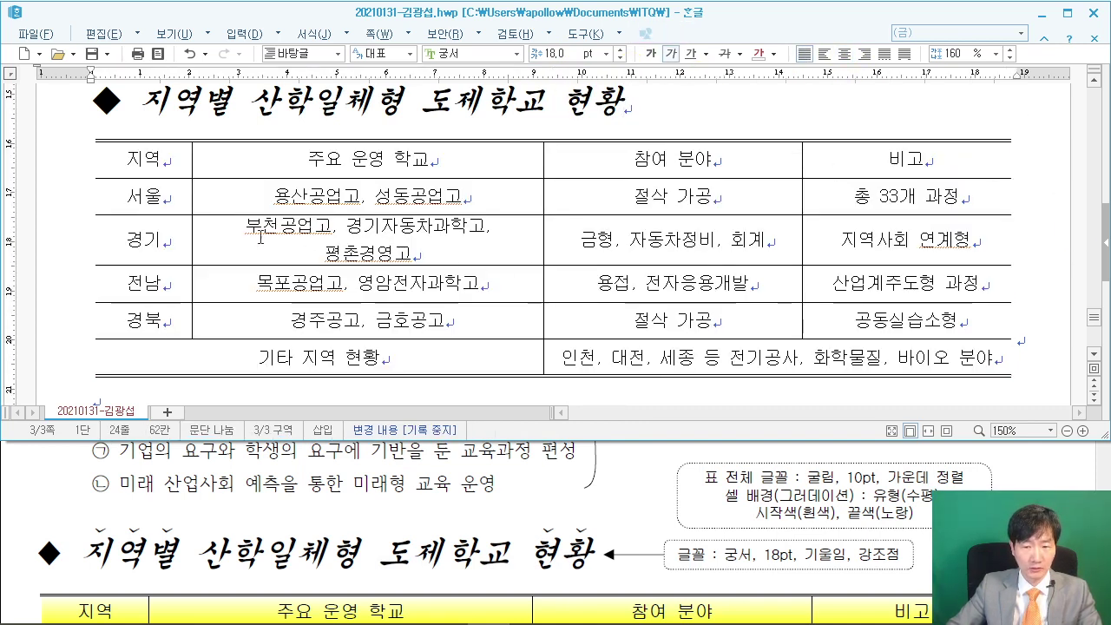
pyautogui.moveTo(111, 150); pyautogui.dragTo(906, 159)
# Step: Give the header row a 0.5 mm double-line bottom border
pyautogui.scroll(-2, 411, 550)
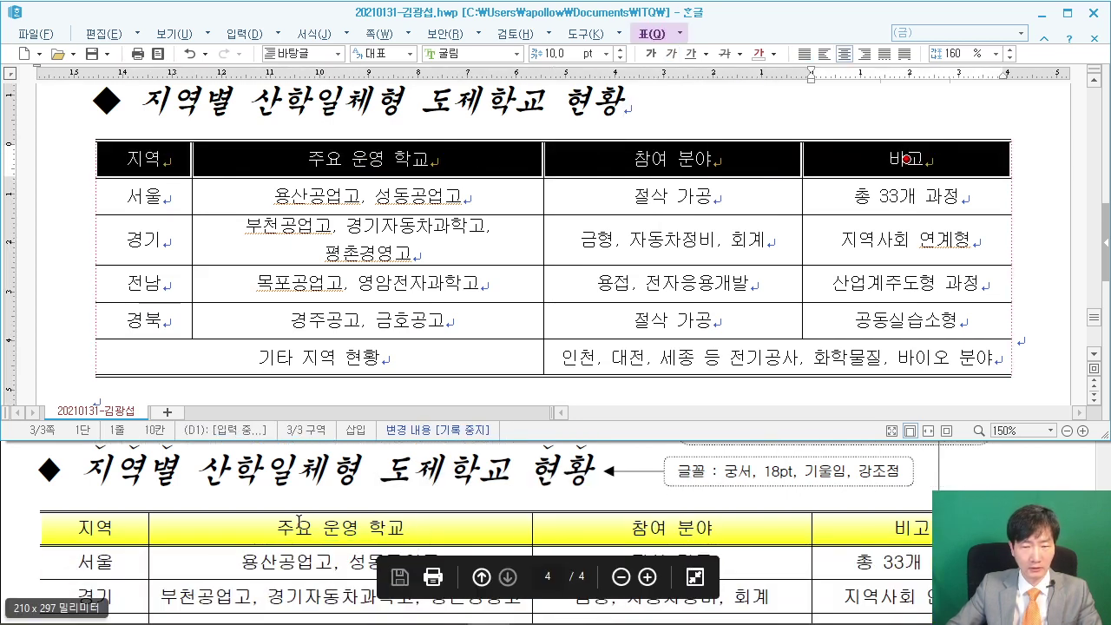
pyautogui.scroll(1, 795, 494)
pyautogui.scroll(1, 796, 493)
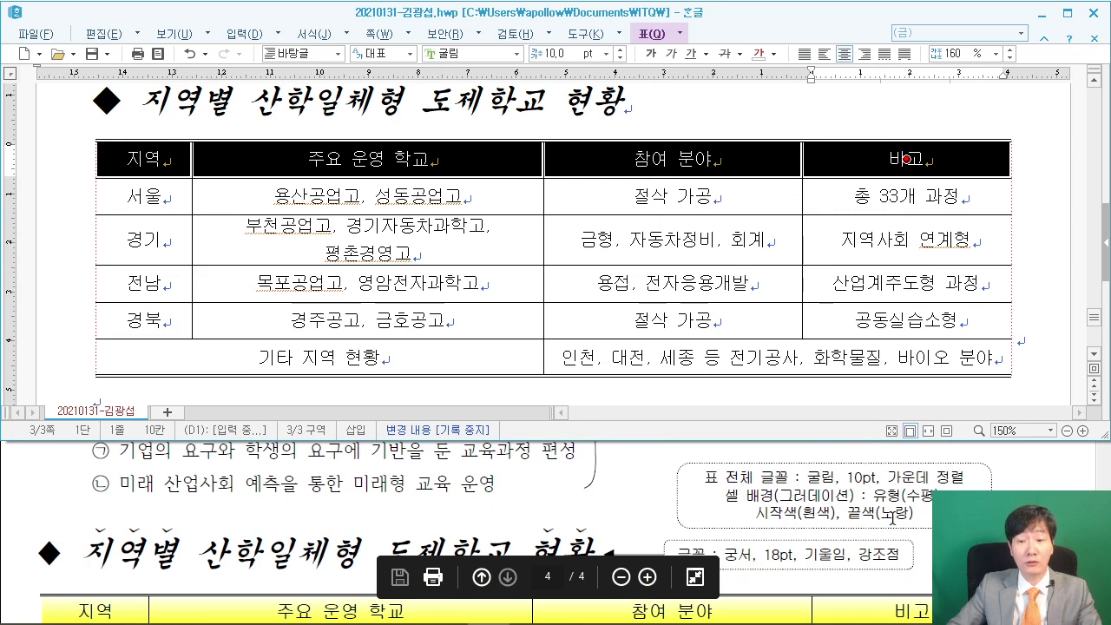
pyautogui.scroll(-1, 380, 332)
pyautogui.scroll(-3, 245, 508)
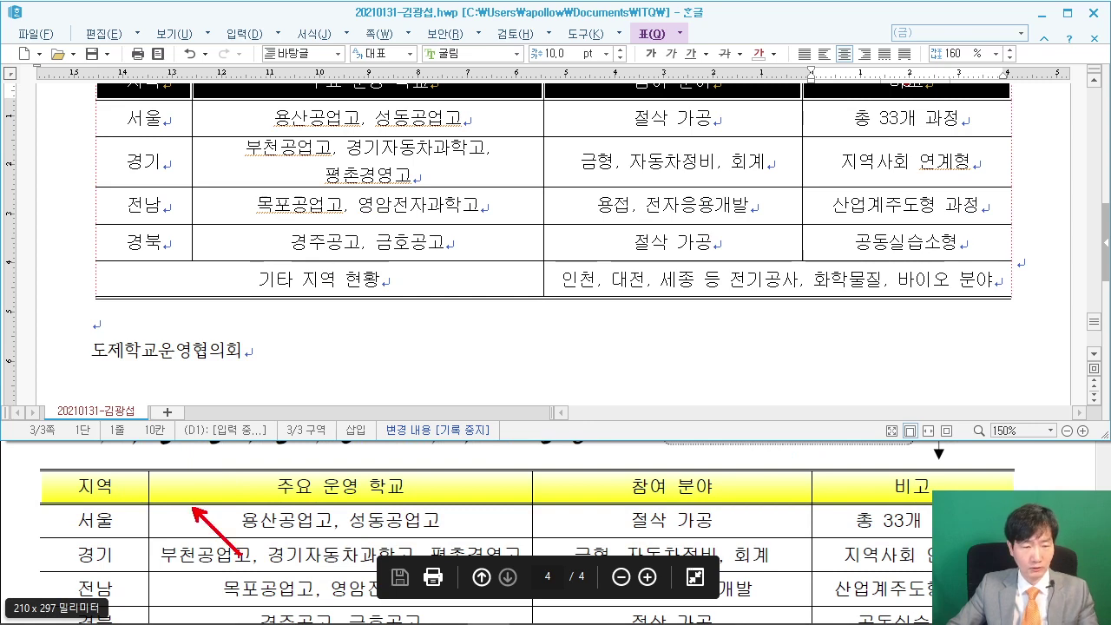
pyautogui.scroll(1, 362, 316)
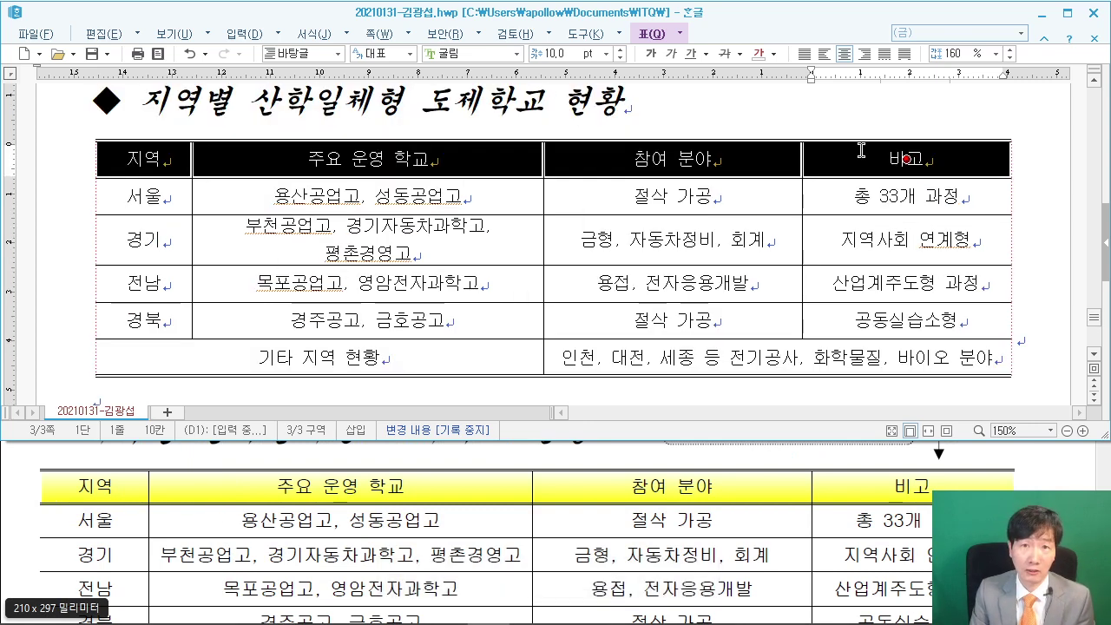
pyautogui.press('l')
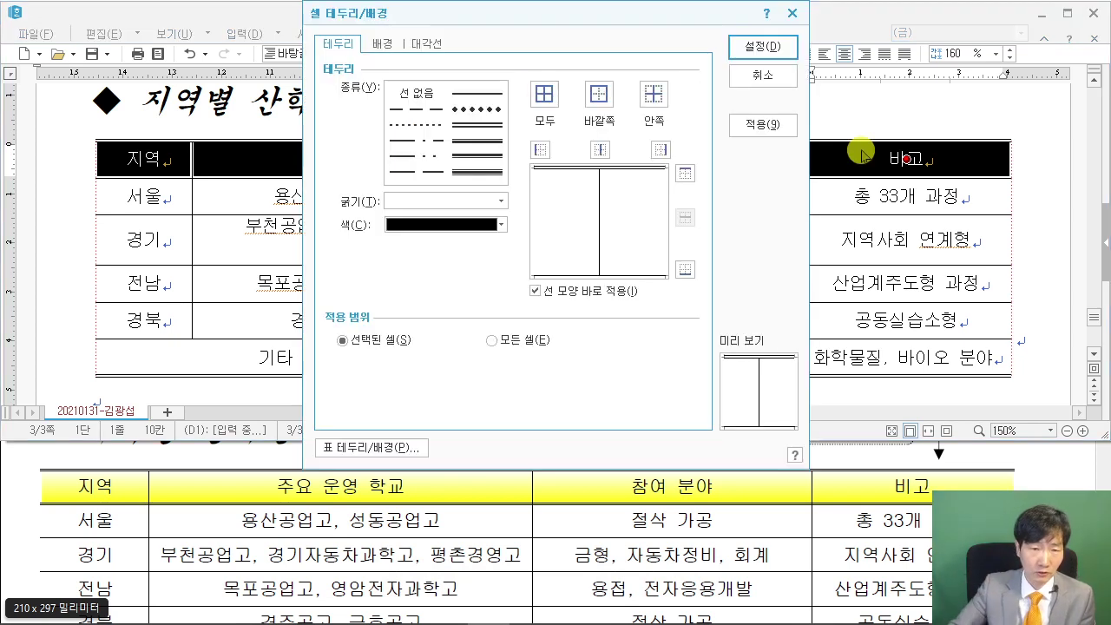
pyautogui.click(409, 161)
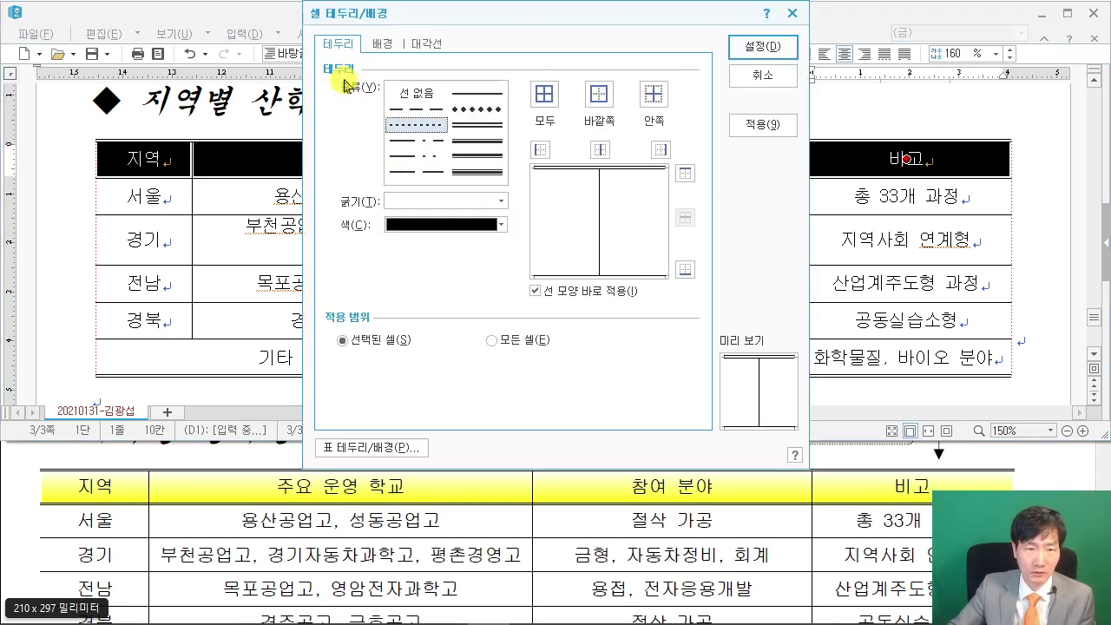
pyautogui.click(478, 141)
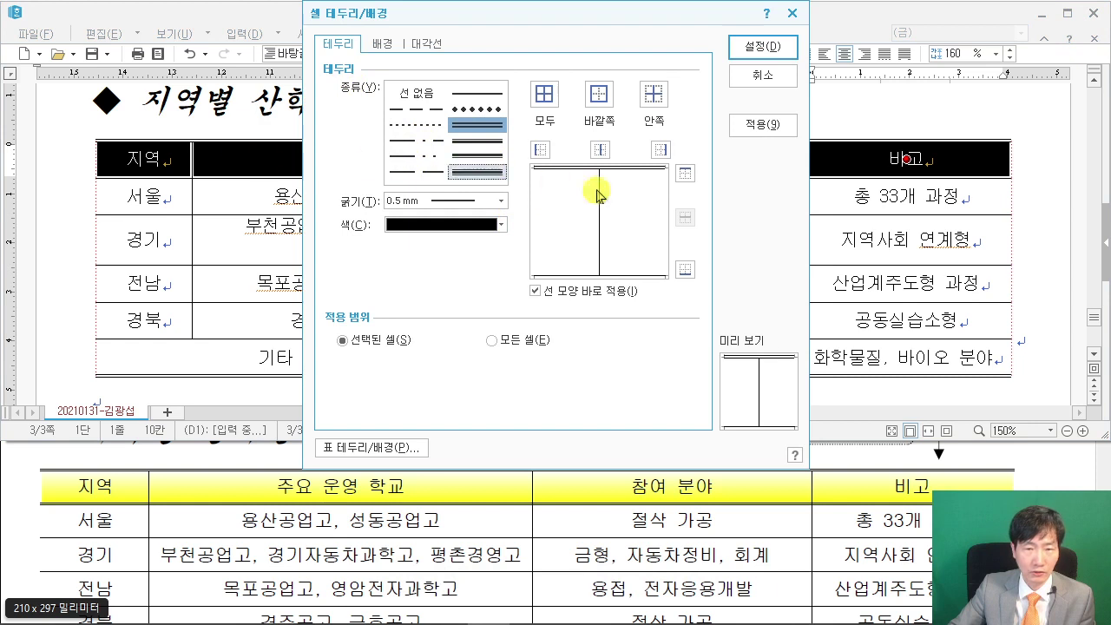
pyautogui.click(686, 273)
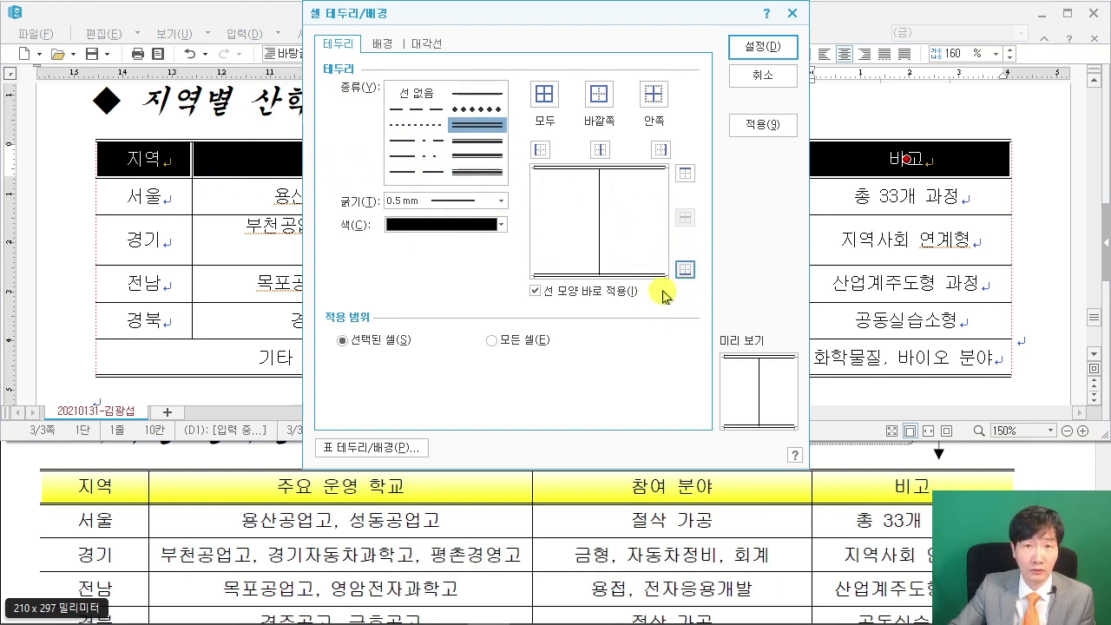
# Step: Fill the header row with a horizontal white-to-yellow gradient and apply the settings
pyautogui.click(383, 44)
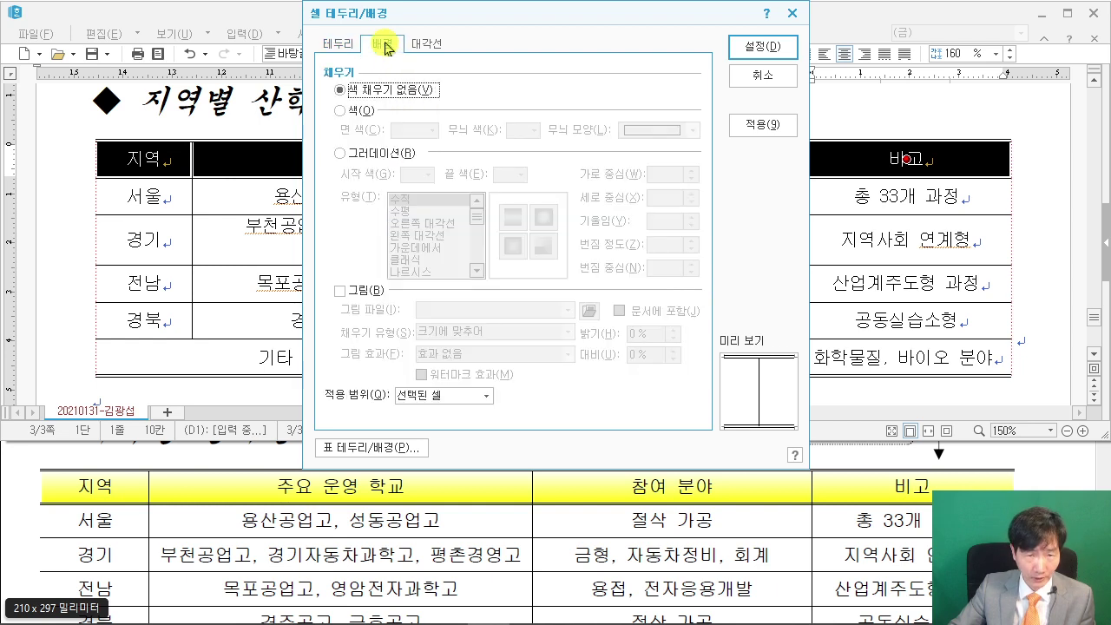
pyautogui.click(355, 158)
pyautogui.moveTo(629, 14); pyautogui.dragTo(444, 14)
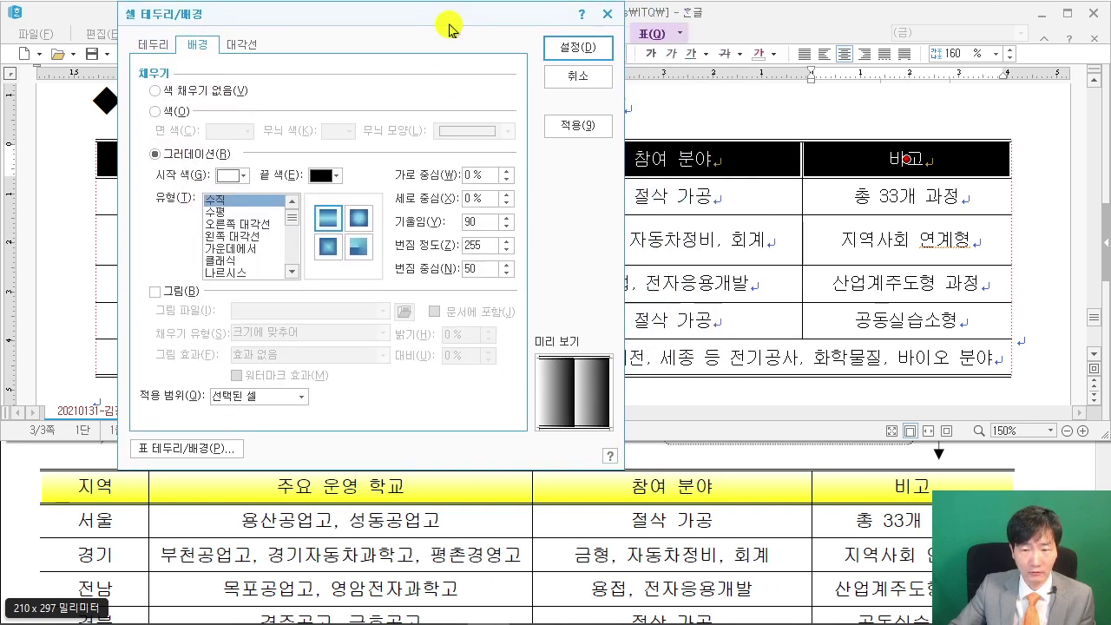
pyautogui.scroll(1, 839, 501)
pyautogui.scroll(2, 839, 502)
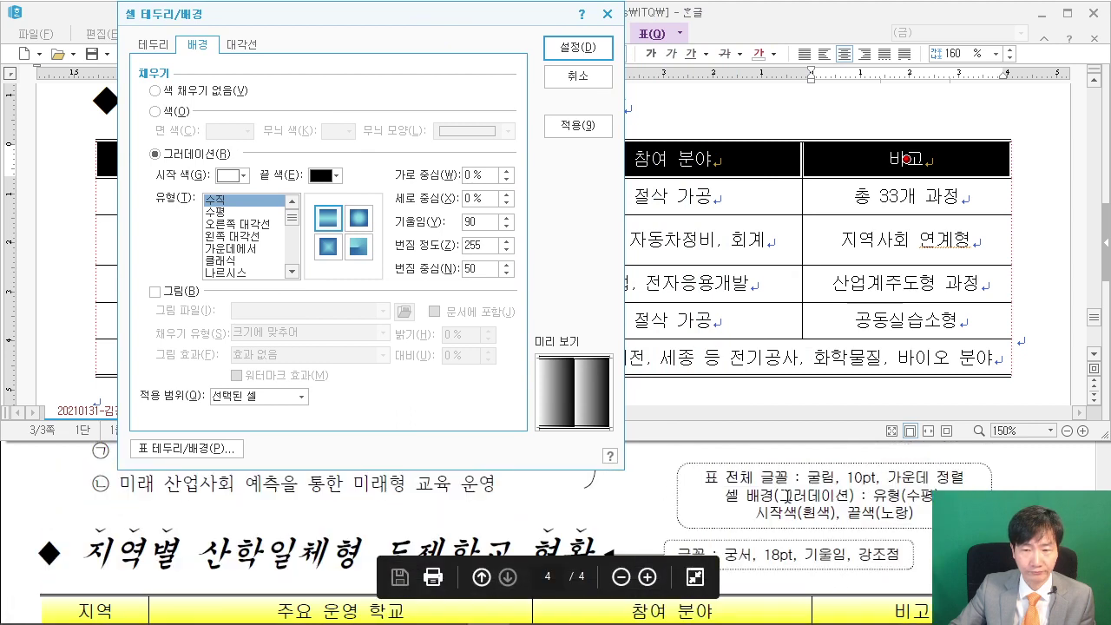
pyautogui.click(215, 212)
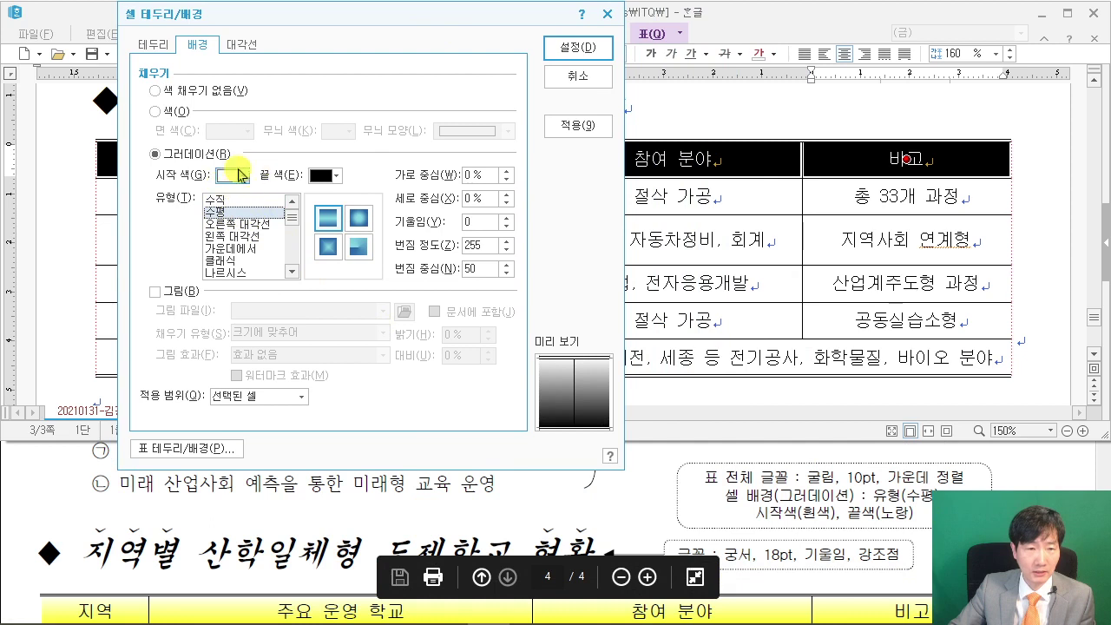
pyautogui.click(323, 176)
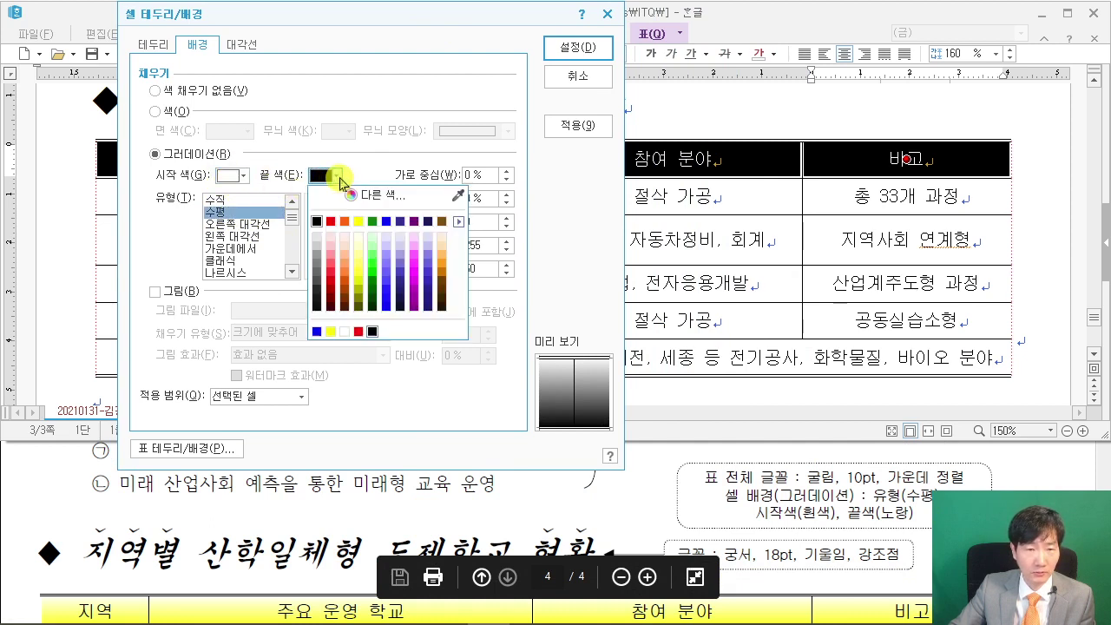
pyautogui.click(359, 223)
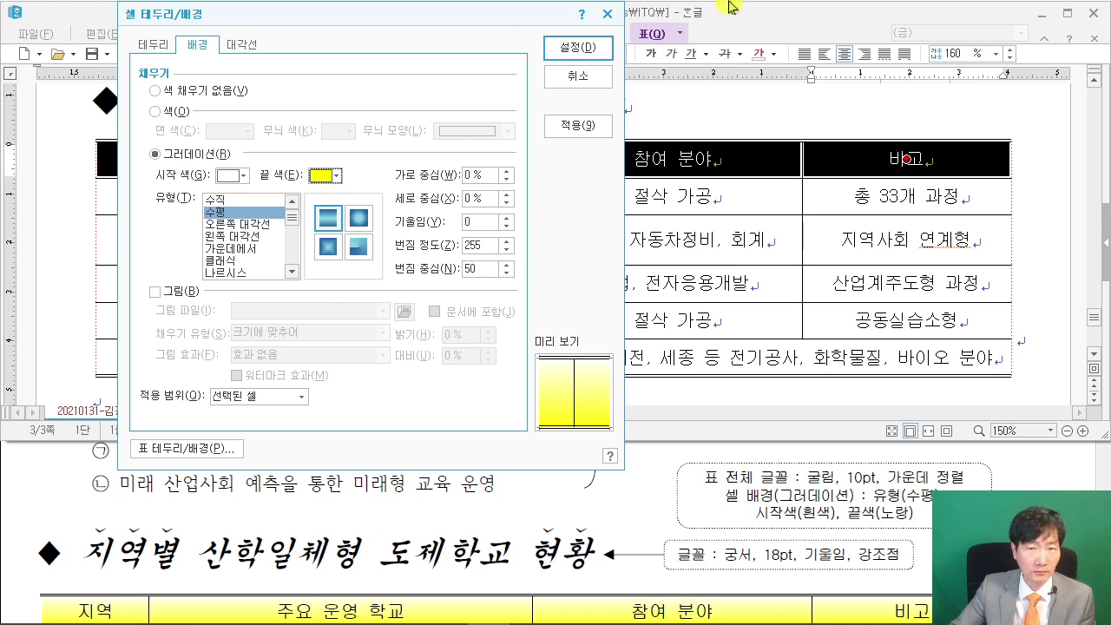
pyautogui.click(592, 48)
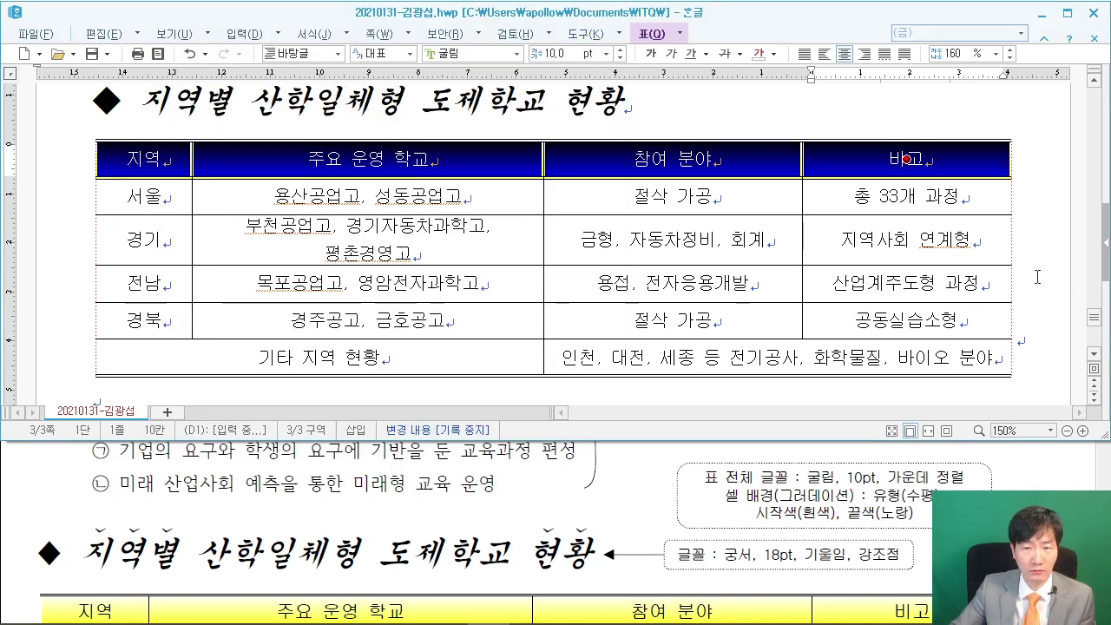
# Step: Widen the table's first column
pyautogui.click(1038, 276)
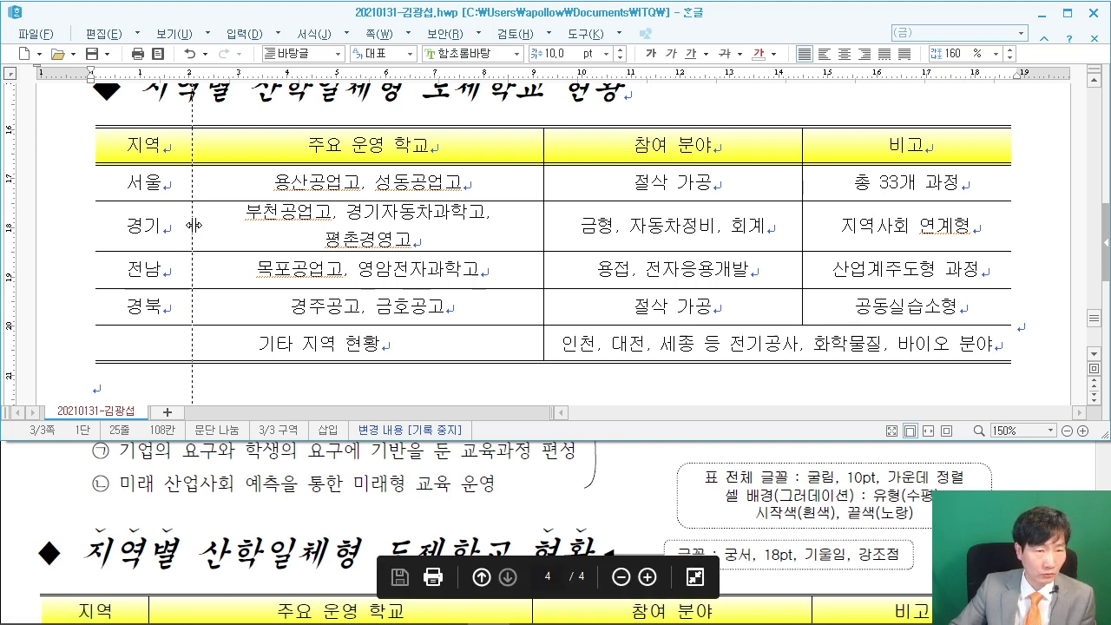
pyautogui.moveTo(210, 223); pyautogui.dragTo(206, 223)
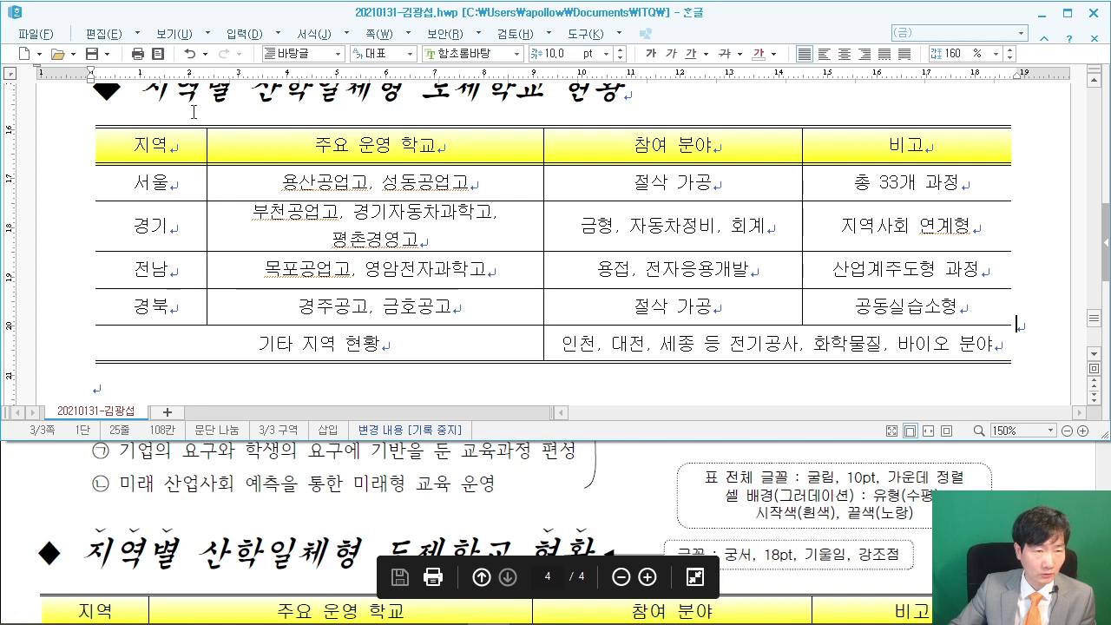
pyautogui.click(207, 101)
pyautogui.scroll(1, 206, 102)
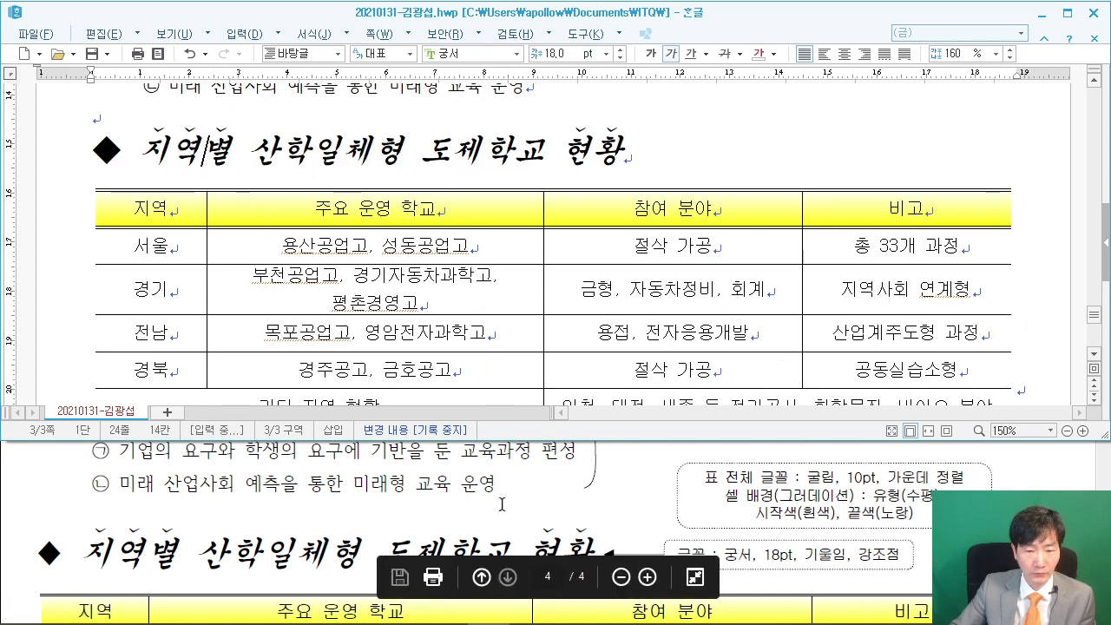
pyautogui.scroll(-2, 501, 504)
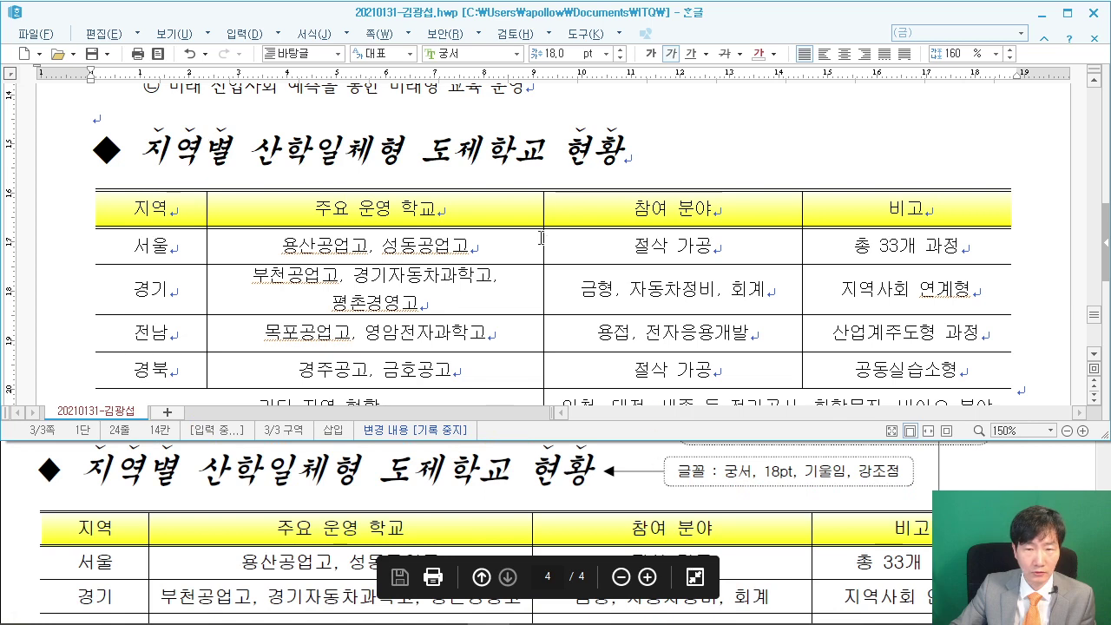
# Step: Widen the 주요 운영 학교 and 참여 분야 columns so the 기타 지역 현황 row fits
pyautogui.click(545, 243)
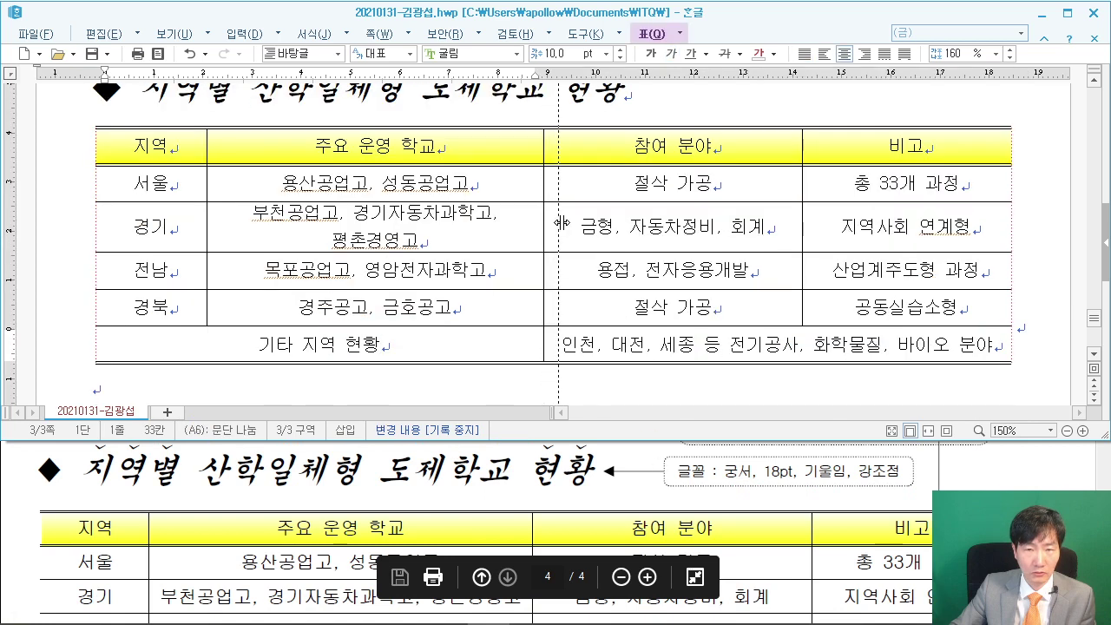
pyautogui.moveTo(565, 223); pyautogui.dragTo(565, 224)
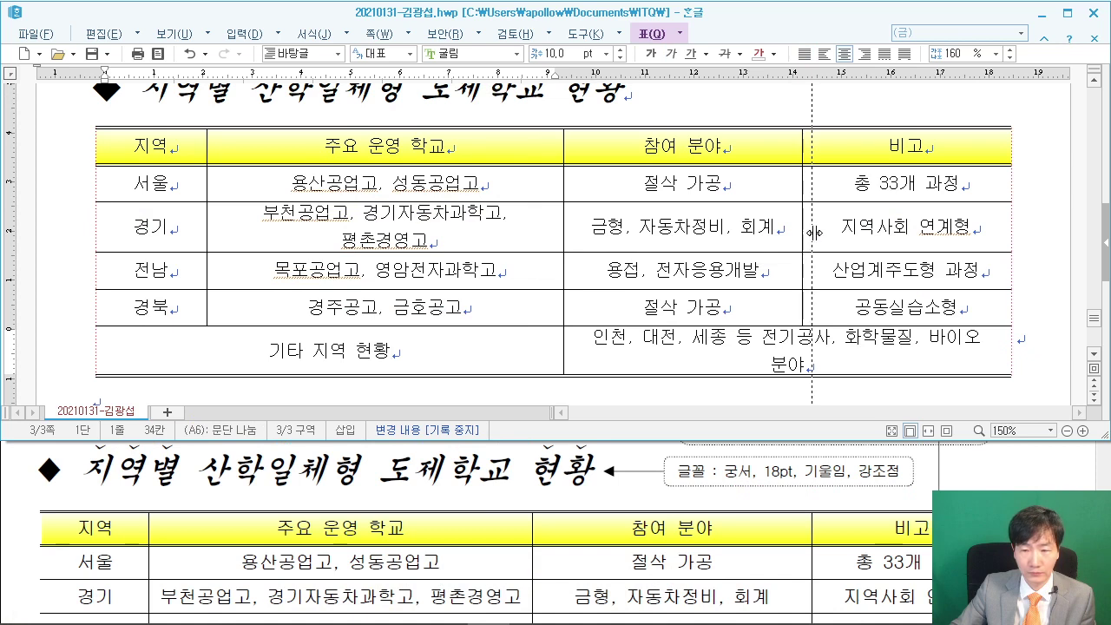
pyautogui.moveTo(823, 233); pyautogui.dragTo(823, 233)
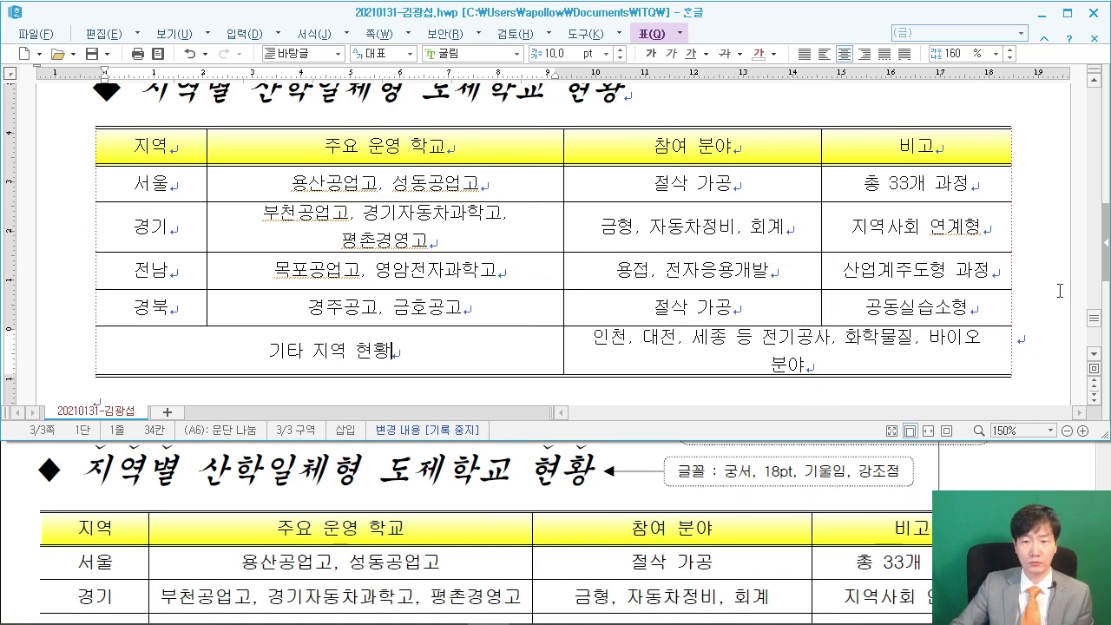
pyautogui.scroll(-3, 1052, 285)
pyautogui.scroll(-3, 733, 502)
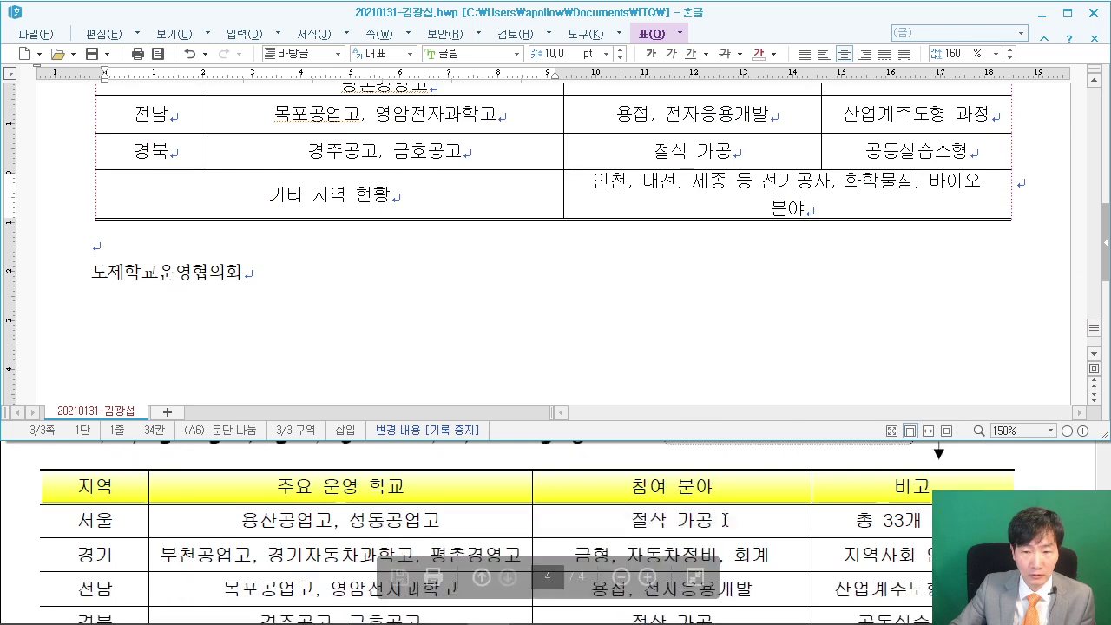
pyautogui.scroll(2, 733, 502)
pyautogui.scroll(4, 733, 496)
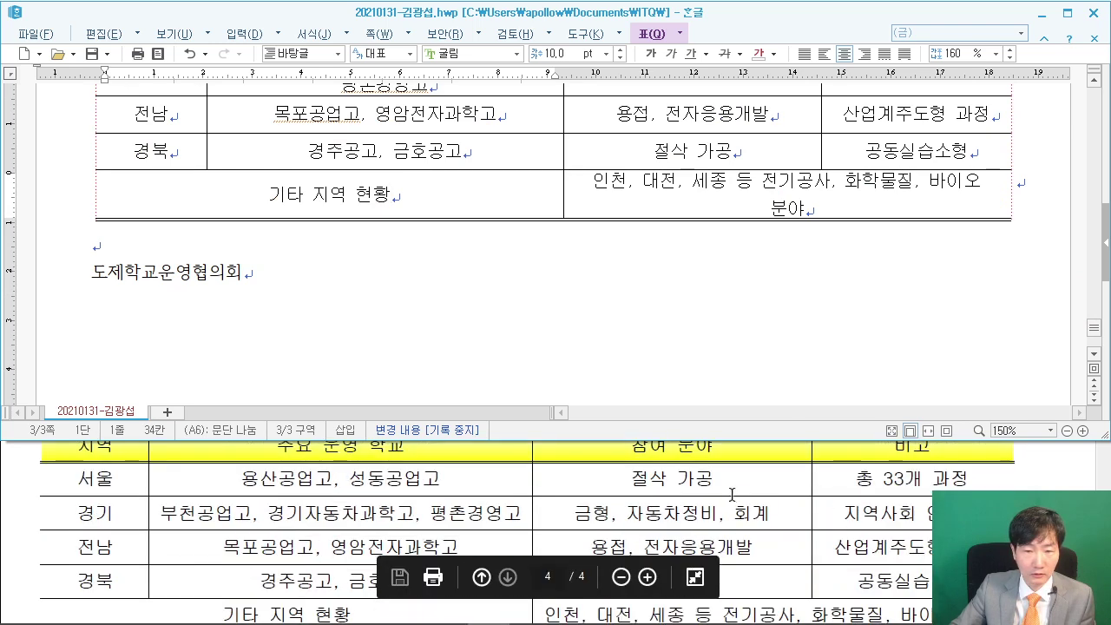
pyautogui.scroll(3, 595, 320)
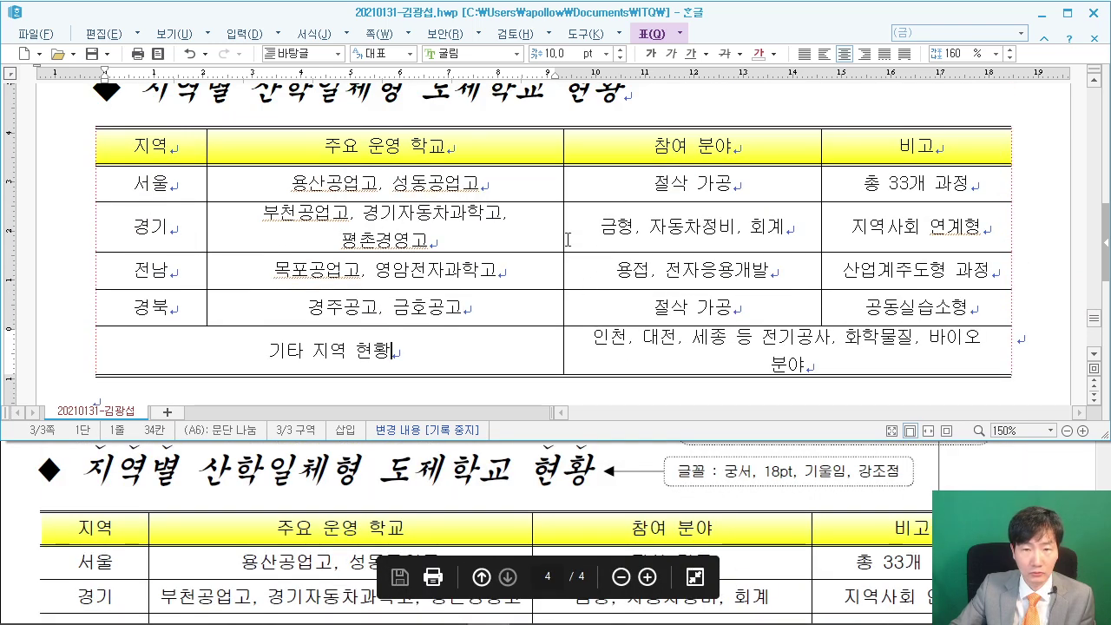
pyautogui.moveTo(563, 239); pyautogui.dragTo(553, 240)
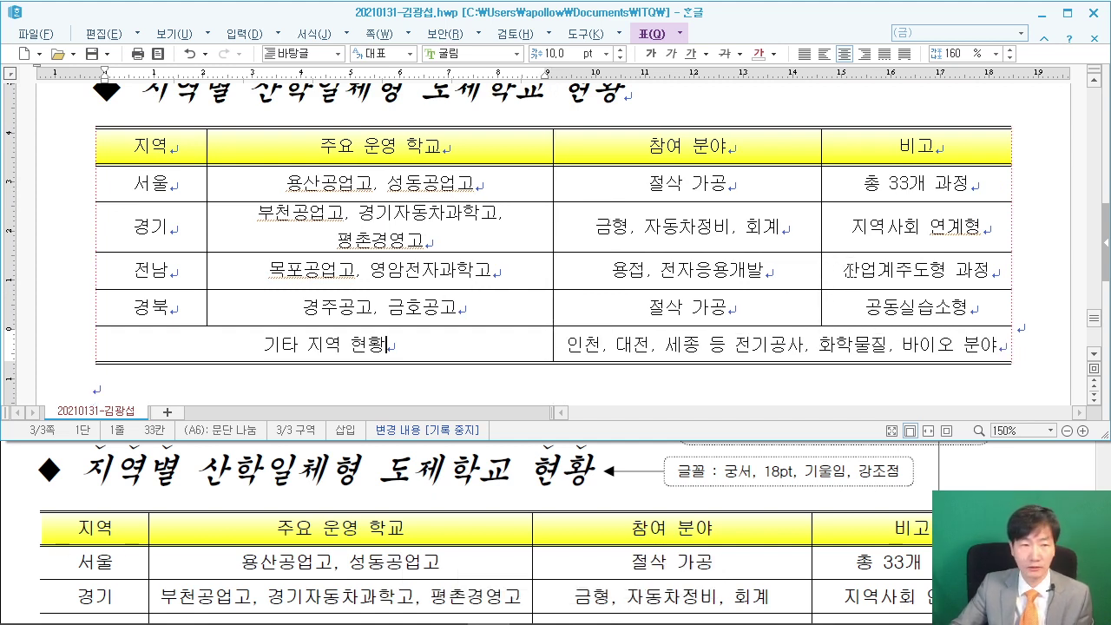
pyautogui.click(1029, 276)
pyautogui.scroll(-3, 940, 298)
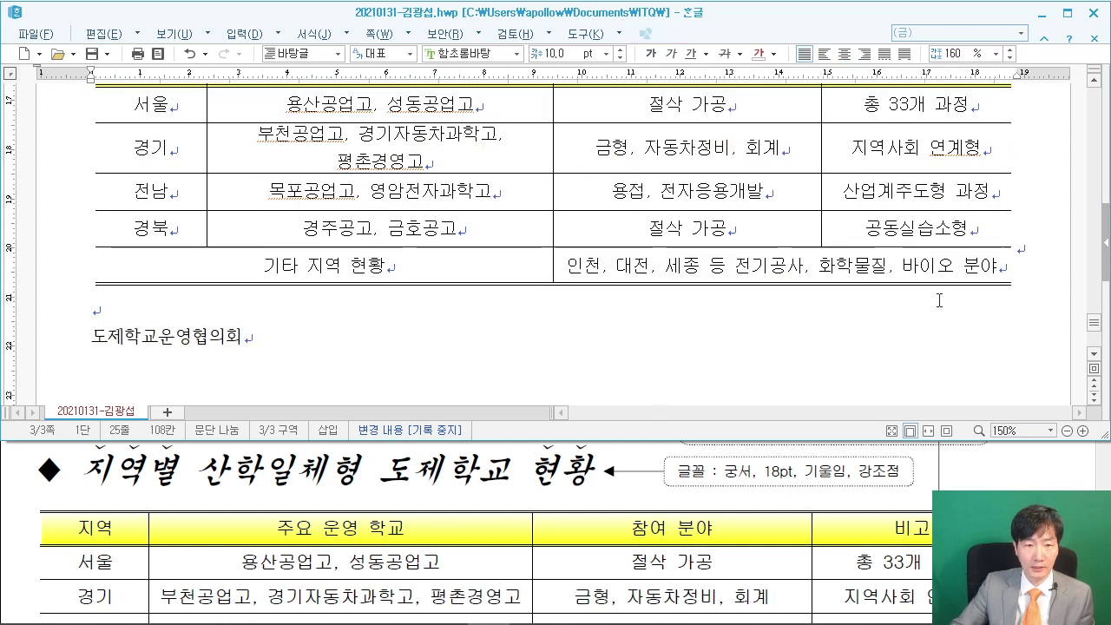
# Step: Make the 도제학교운영협의회 heading bold 돋움 24 pt and right-aligned
pyautogui.moveTo(253, 184); pyautogui.dragTo(47, 178)
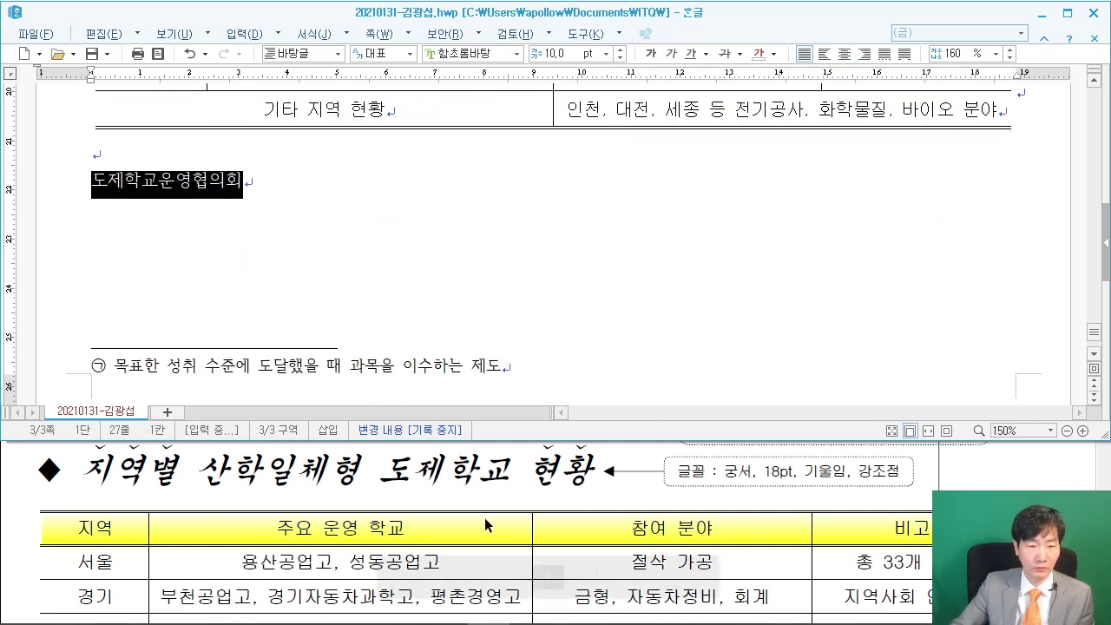
pyautogui.scroll(-5, 487, 522)
pyautogui.scroll(1, 496, 493)
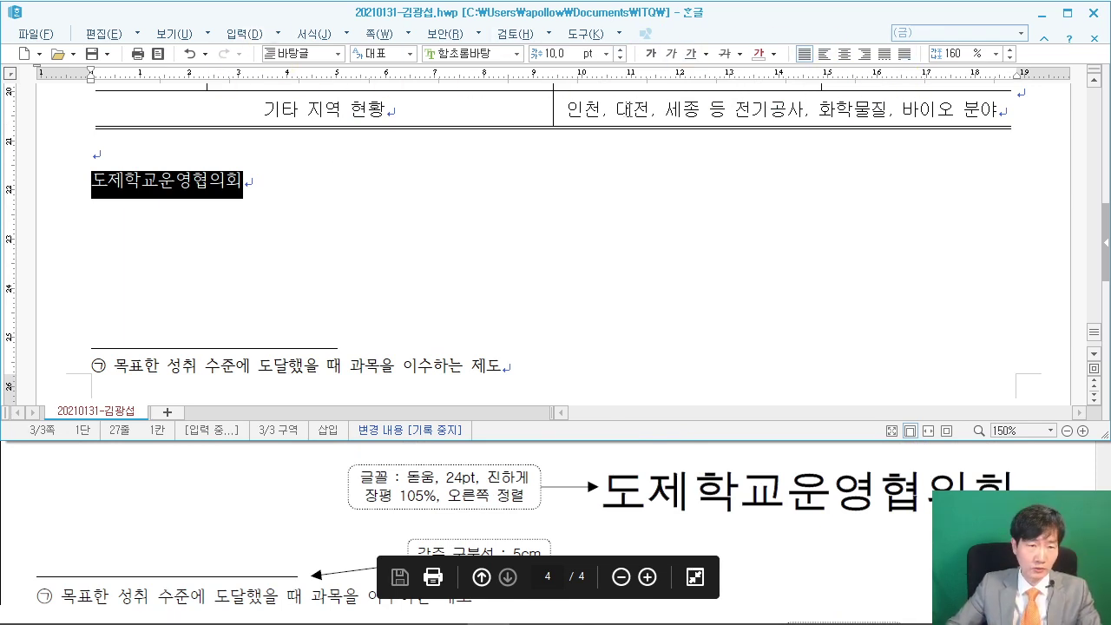
pyautogui.click(450, 54)
pyautogui.write('돋움')
pyautogui.press('Return')
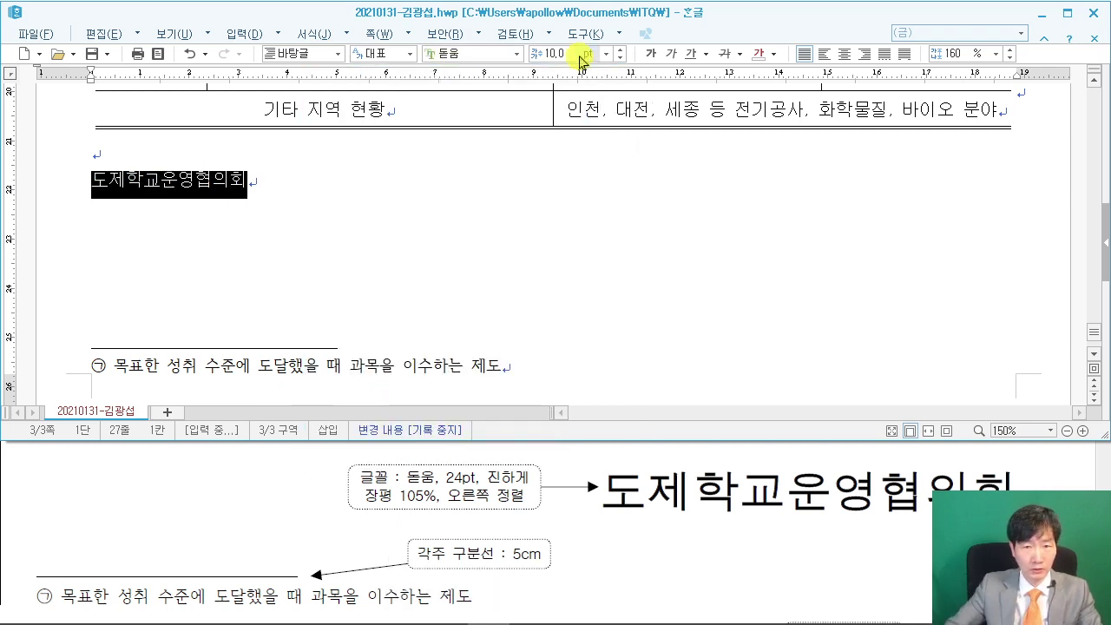
pyautogui.click(580, 55)
pyautogui.click(569, 54)
pyautogui.click(567, 52)
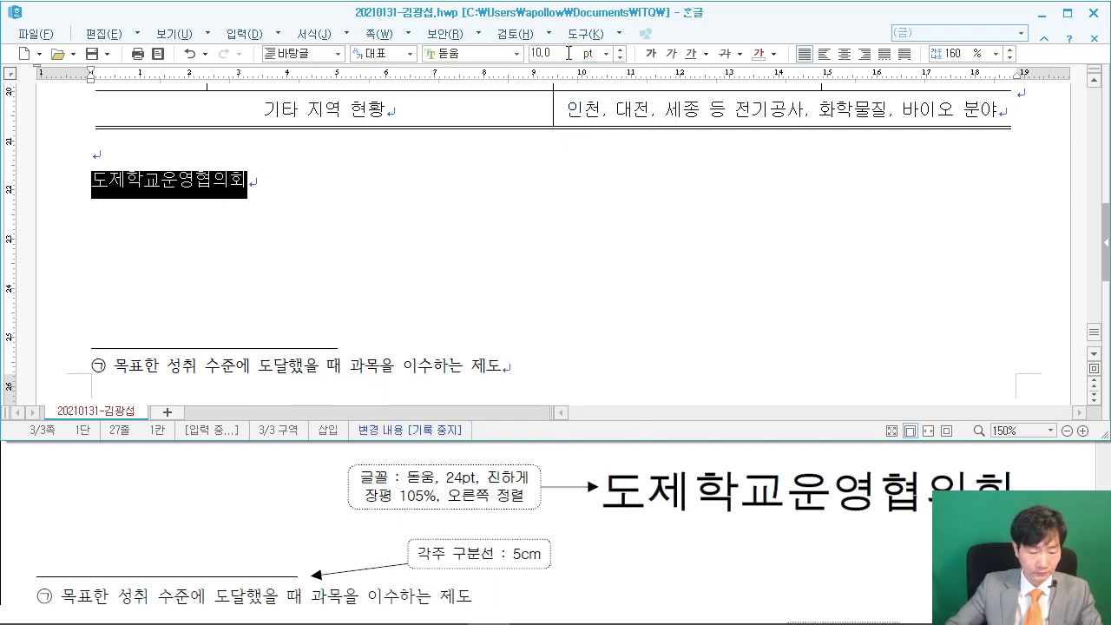
pyautogui.write('24')
pyautogui.press('Return')
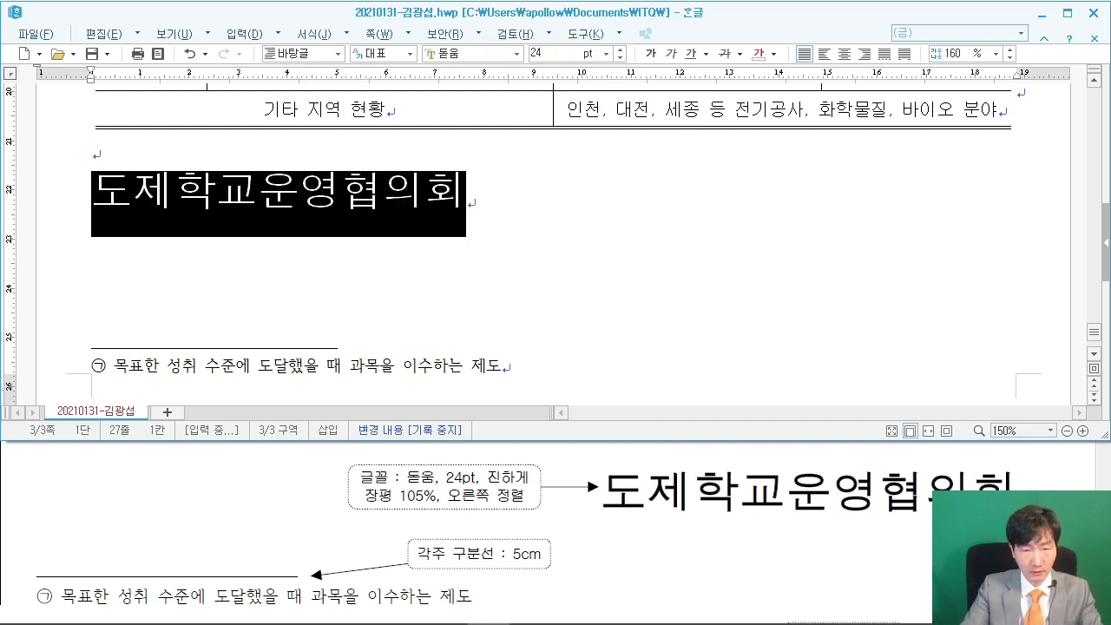
pyautogui.click(649, 57)
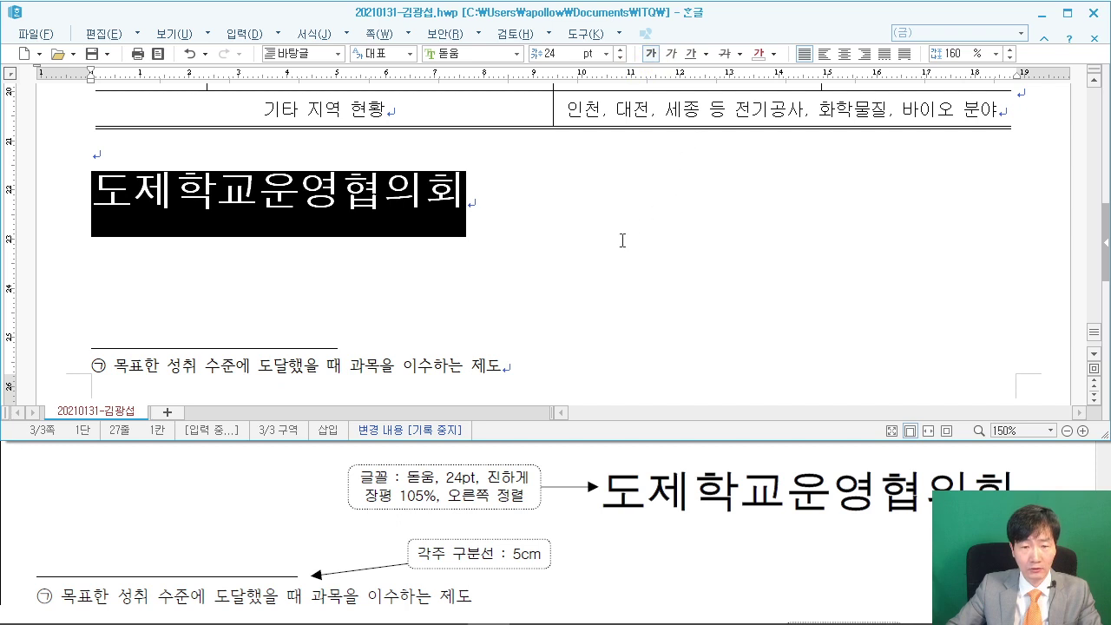
pyautogui.click(865, 54)
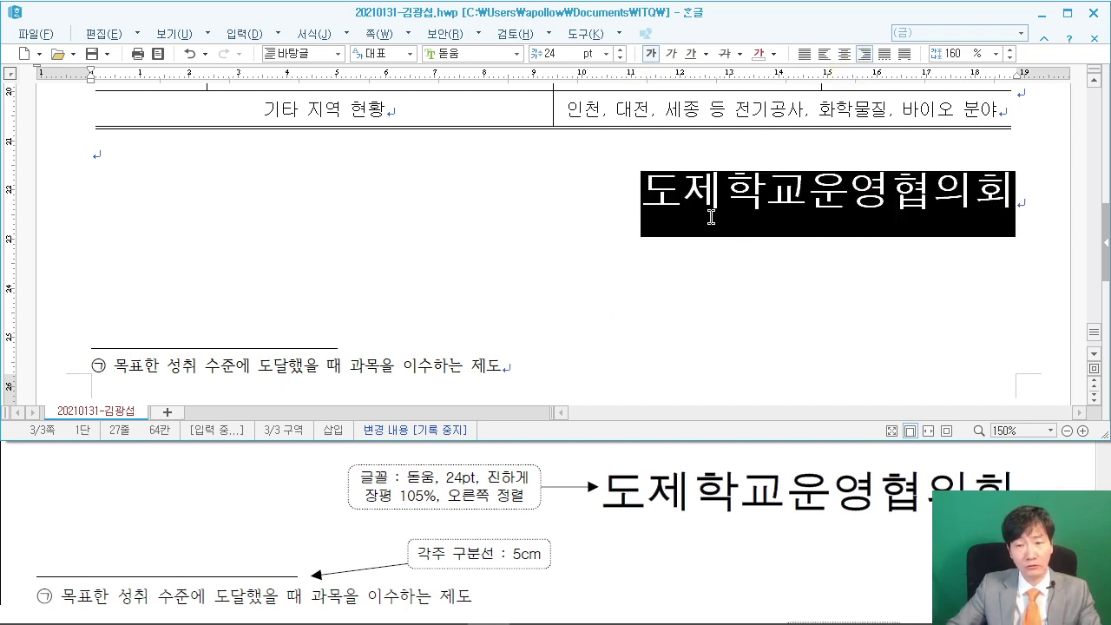
# Step: Set the heading's character width (장평) to 105% in 글자 모양
pyautogui.rightClick(691, 186)
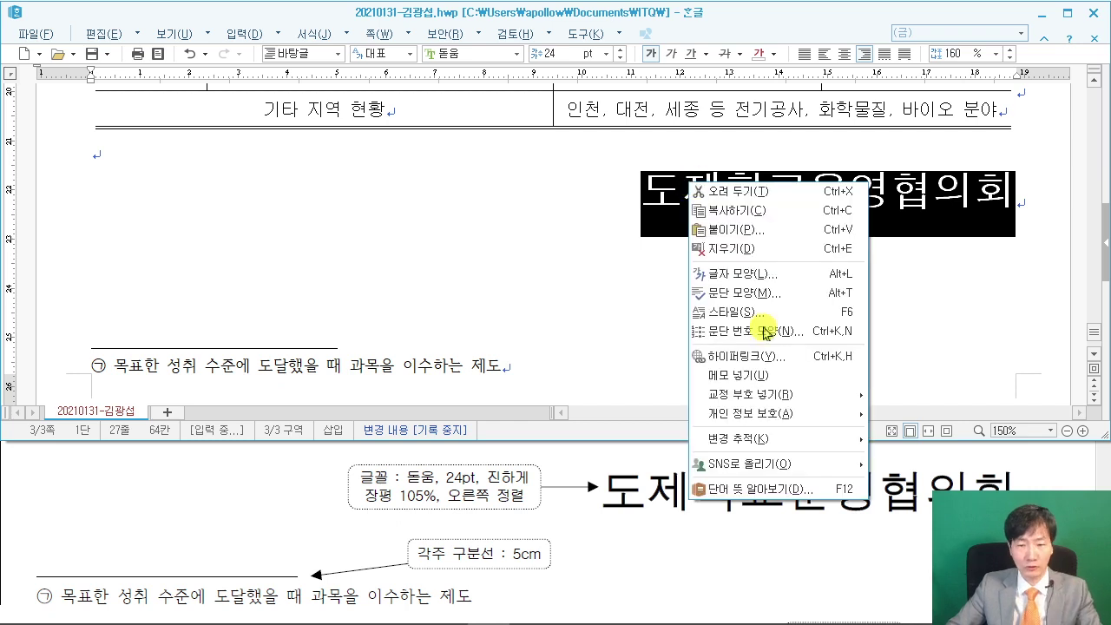
pyautogui.click(780, 284)
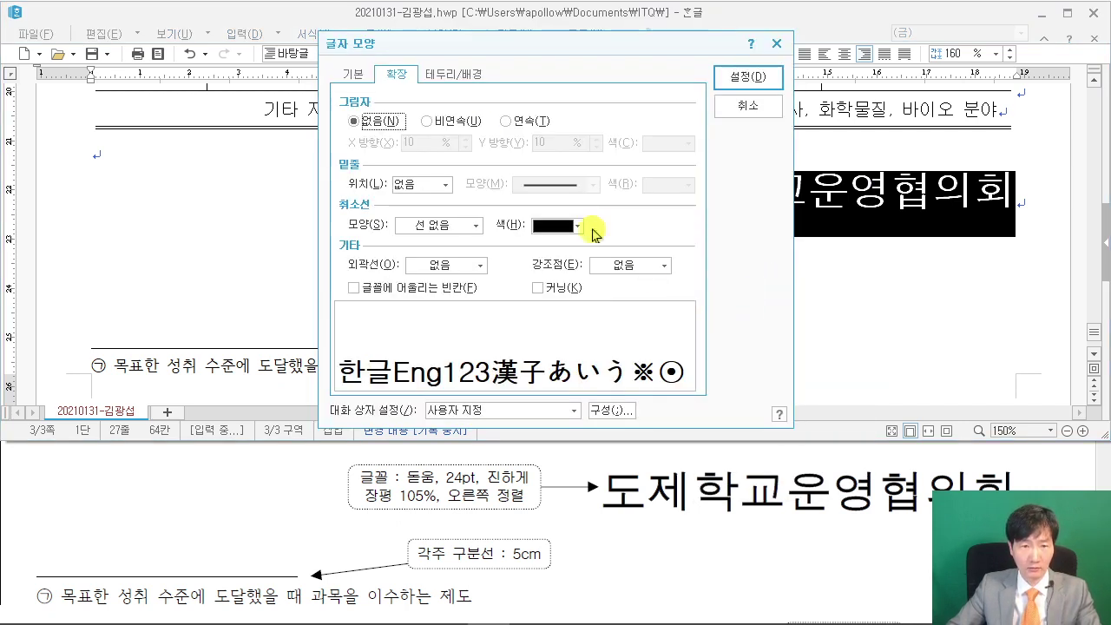
pyautogui.click(356, 77)
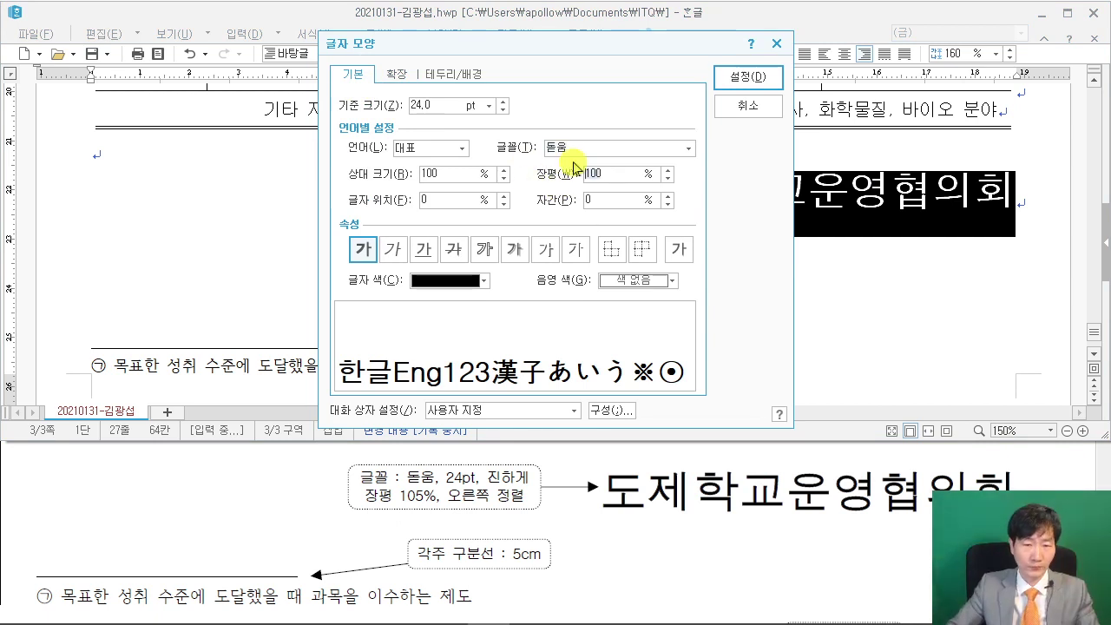
pyautogui.write('105')
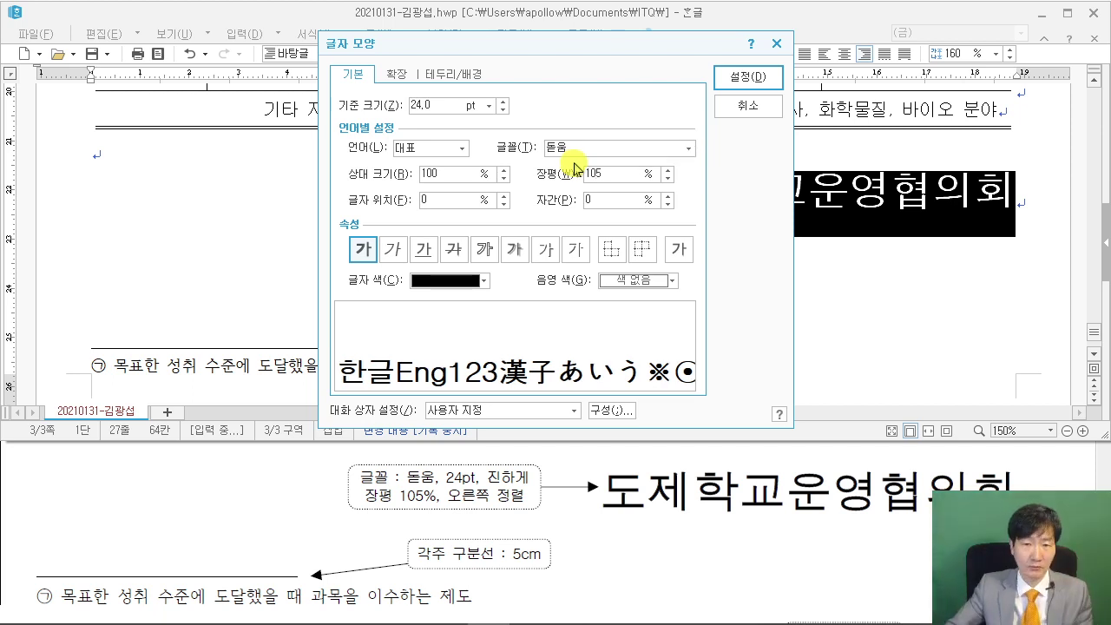
pyautogui.click(746, 78)
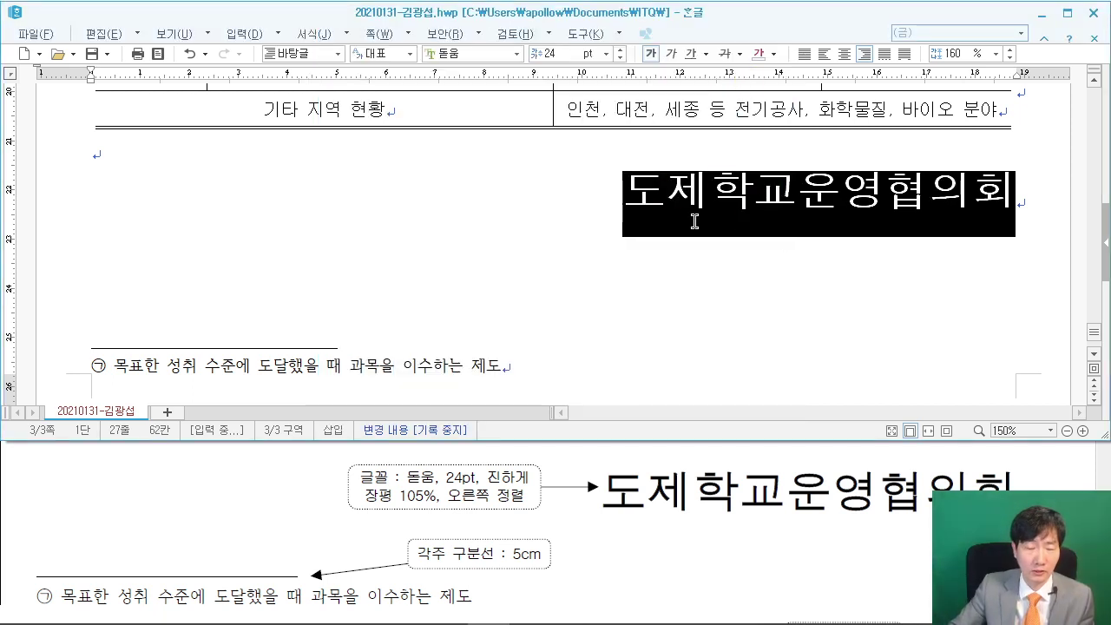
pyautogui.click(569, 276)
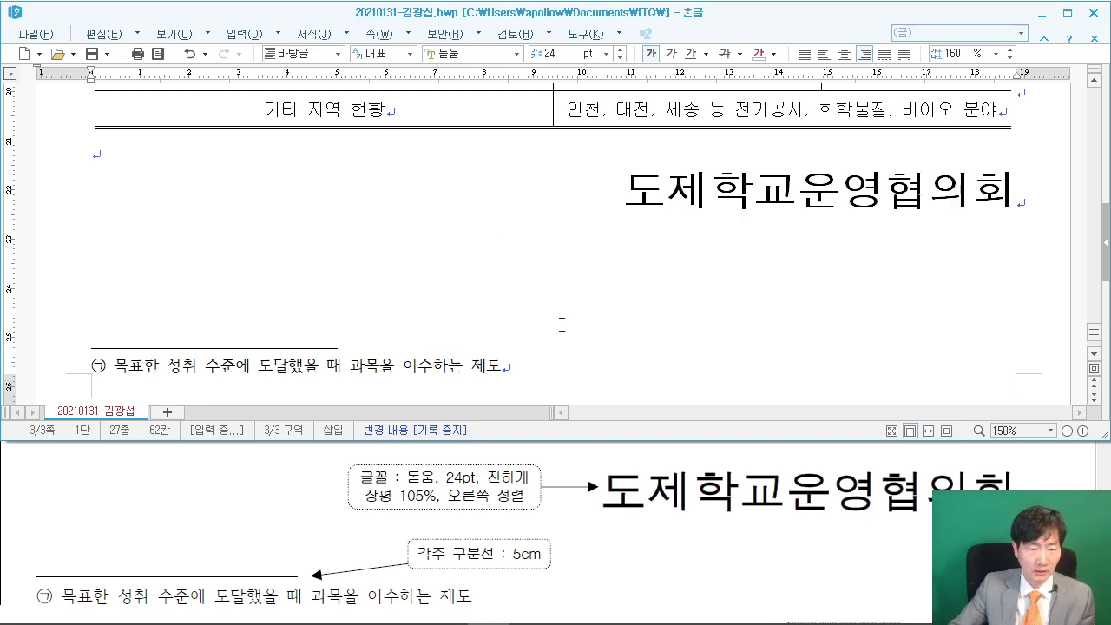
pyautogui.click(603, 461)
# Step: Check the bottom of the sample page in Acrobat, then return to a maximized Hangul window
pyautogui.scroll(-1, 607, 465)
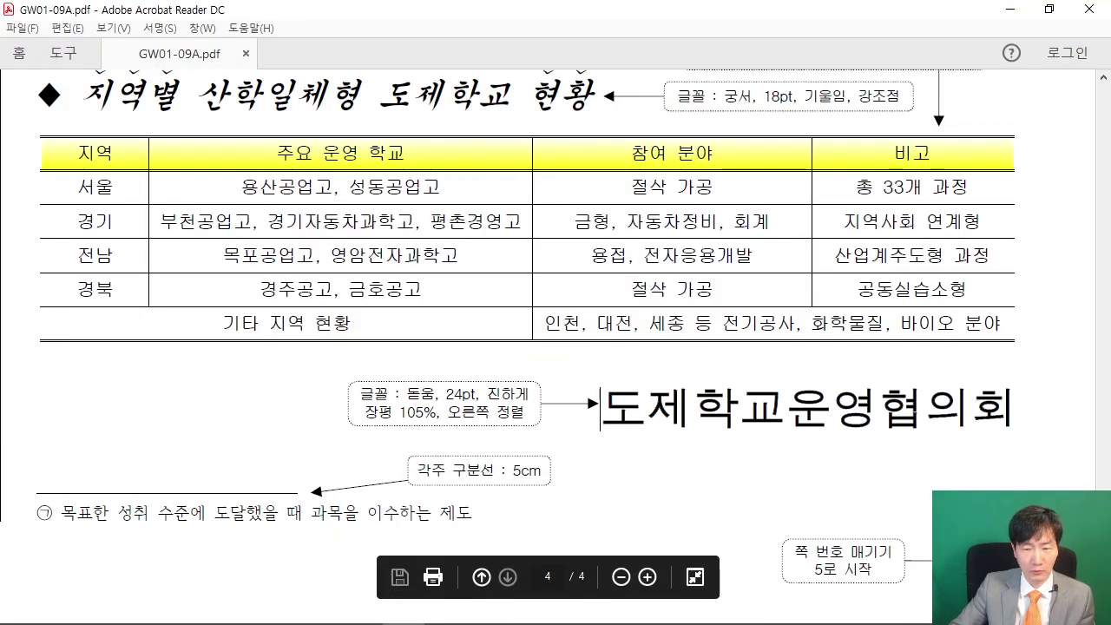
pyautogui.doubleClick(695, 7)
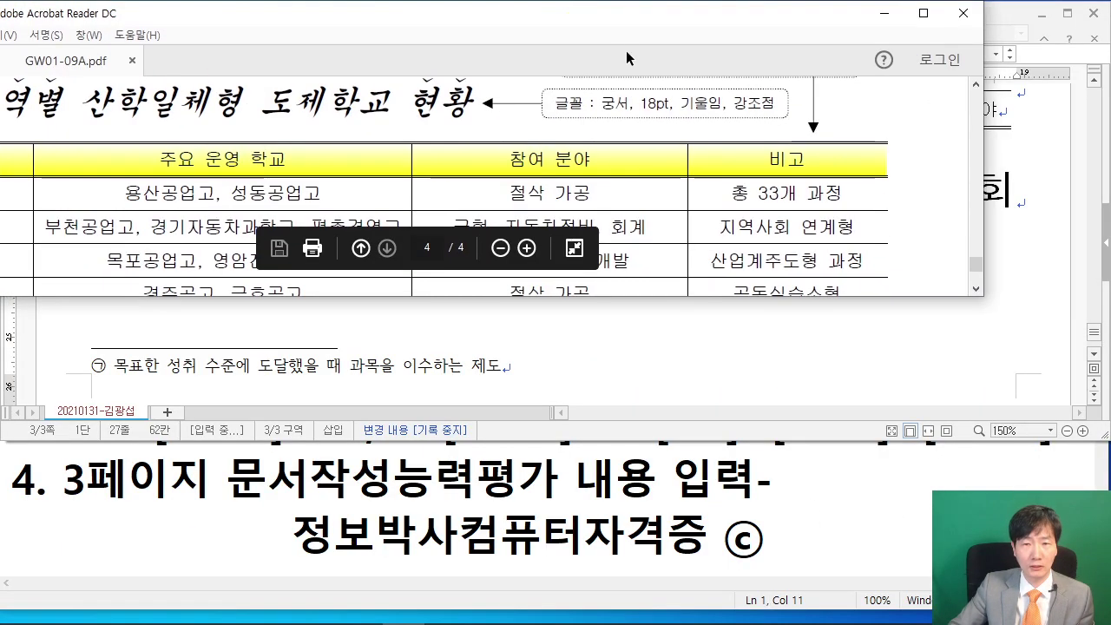
pyautogui.scroll(-3, 688, 278)
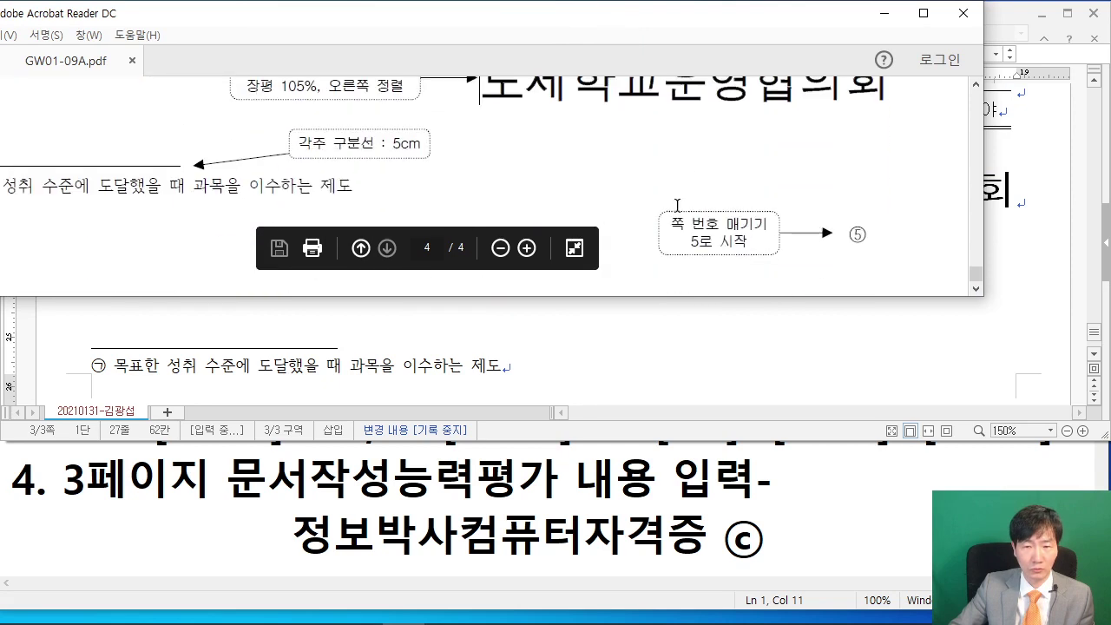
pyautogui.moveTo(724, 298); pyautogui.dragTo(725, 457)
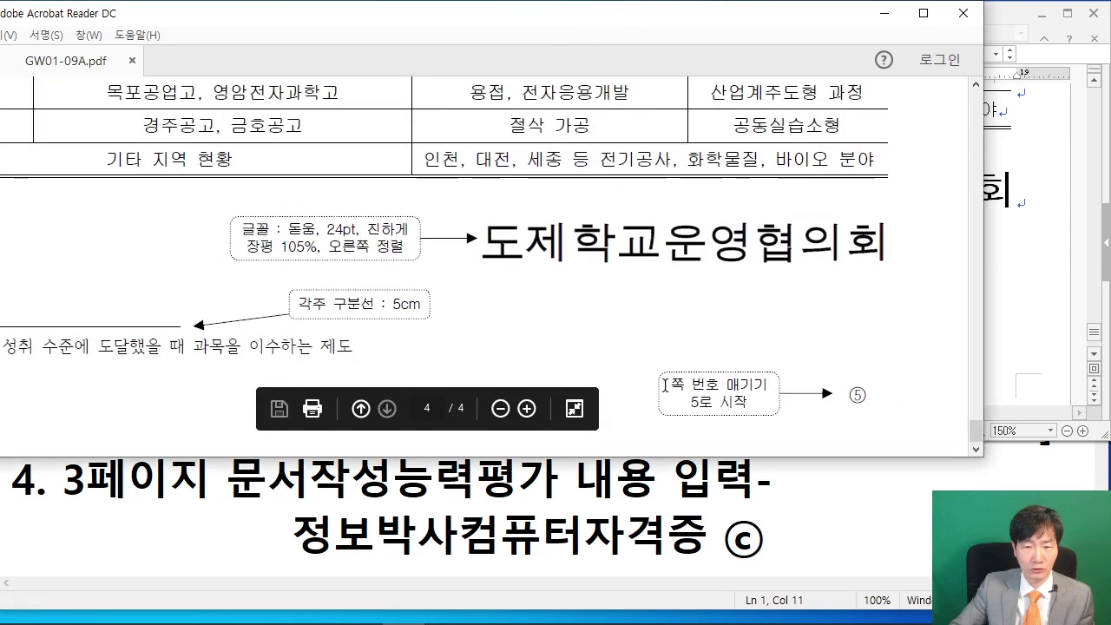
pyautogui.click(884, 13)
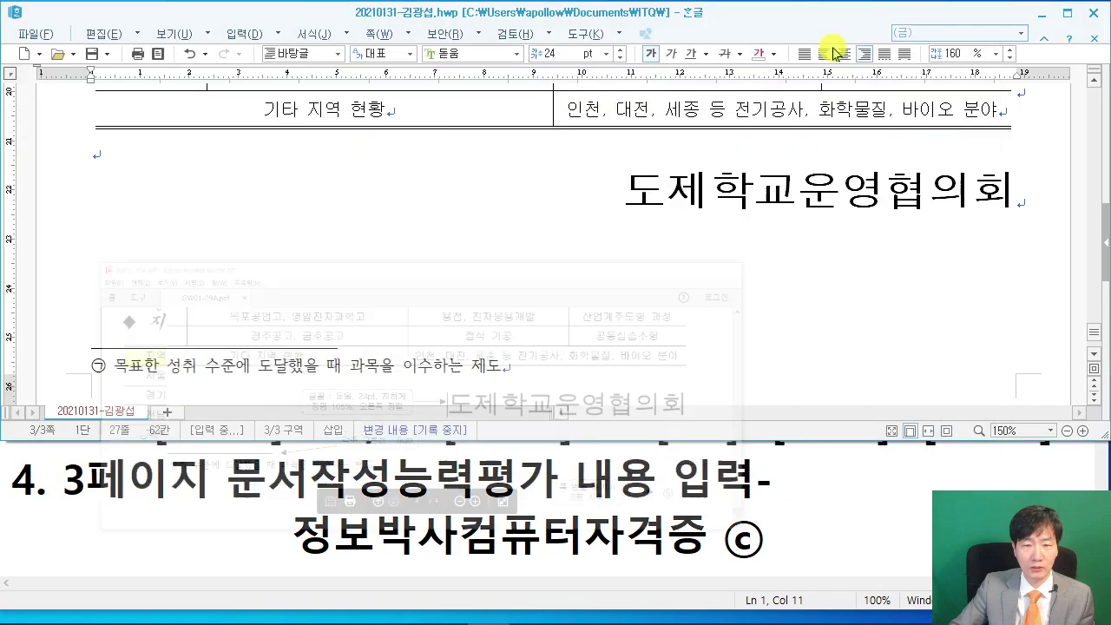
pyautogui.click(1066, 14)
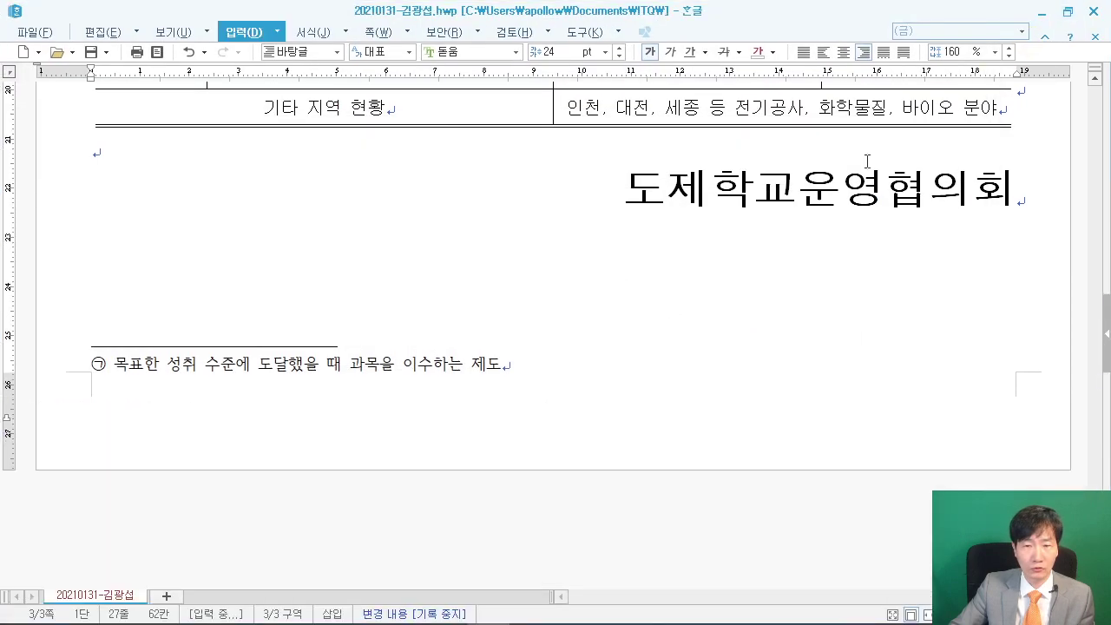
pyautogui.scroll(3, 573, 295)
pyautogui.scroll(-3, 562, 284)
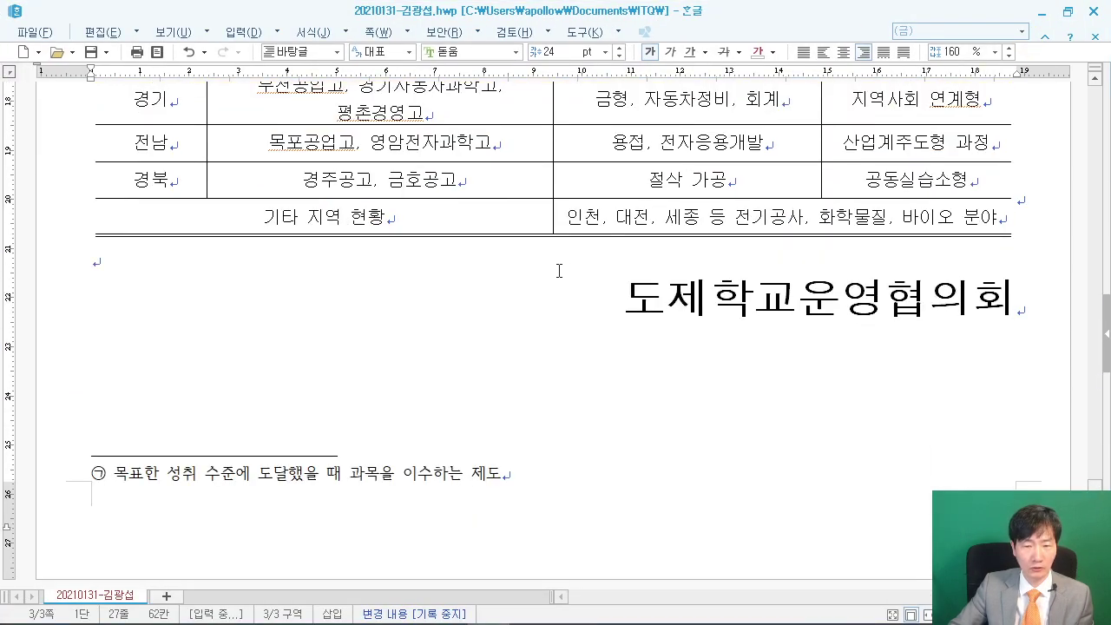
pyautogui.moveTo(210, 8); pyautogui.dragTo(451, 162)
pyautogui.moveTo(460, 1)
pyautogui.mouseDown()
pyautogui.moveTo(582, 160)
pyautogui.moveTo(635, 160)
pyautogui.mouseUp()
pyautogui.moveTo(673, 1); pyautogui.dragTo(897, 153)
pyautogui.moveTo(295, 50)
pyautogui.mouseDown()
pyautogui.moveTo(302, 122)
pyautogui.moveTo(353, 83)
pyautogui.mouseUp()
pyautogui.moveTo(401, 44); pyautogui.dragTo(450, 113)
pyautogui.moveTo(549, 36); pyautogui.dragTo(553, 104)
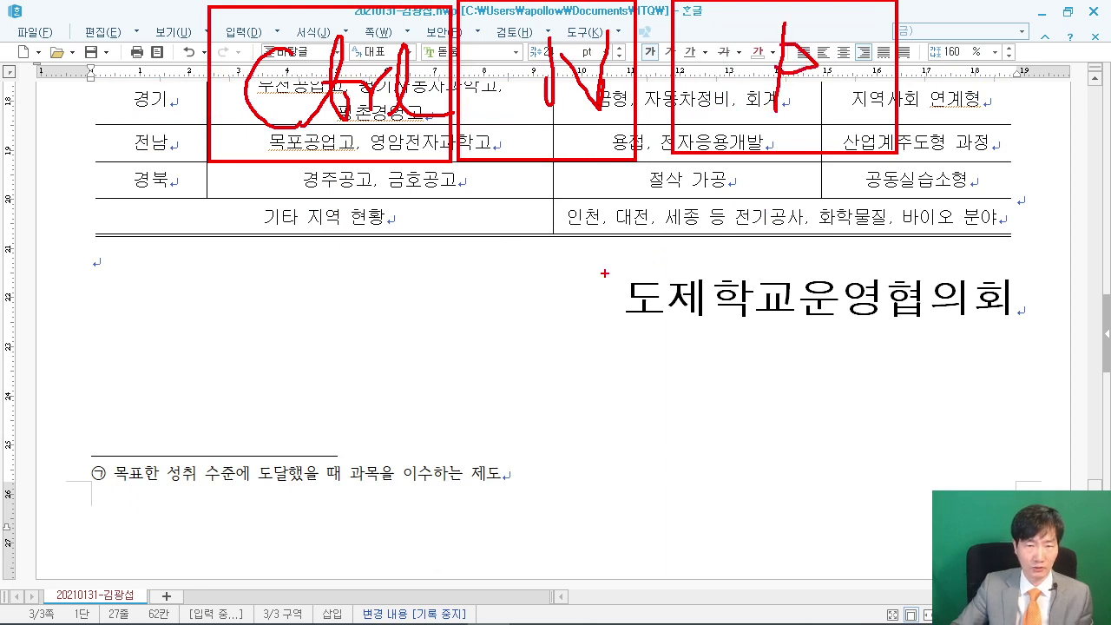
pyautogui.press('Escape')
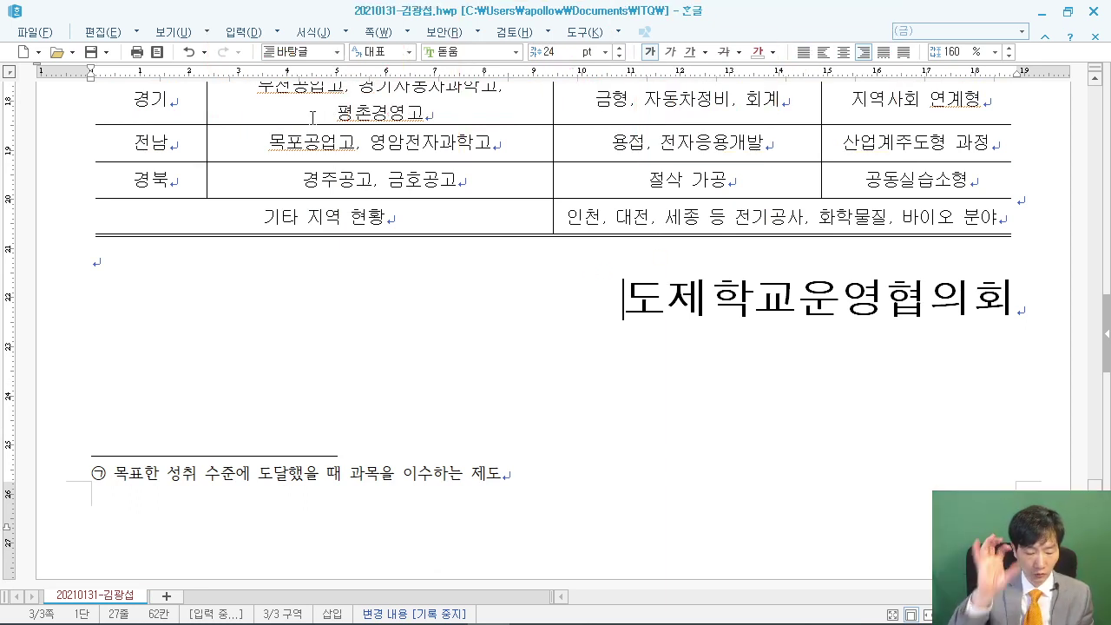
# Step: Place page numbers at the bottom right in circled ①,②,③ style
pyautogui.hotkey('ctrl', 'n')
pyautogui.press('p')
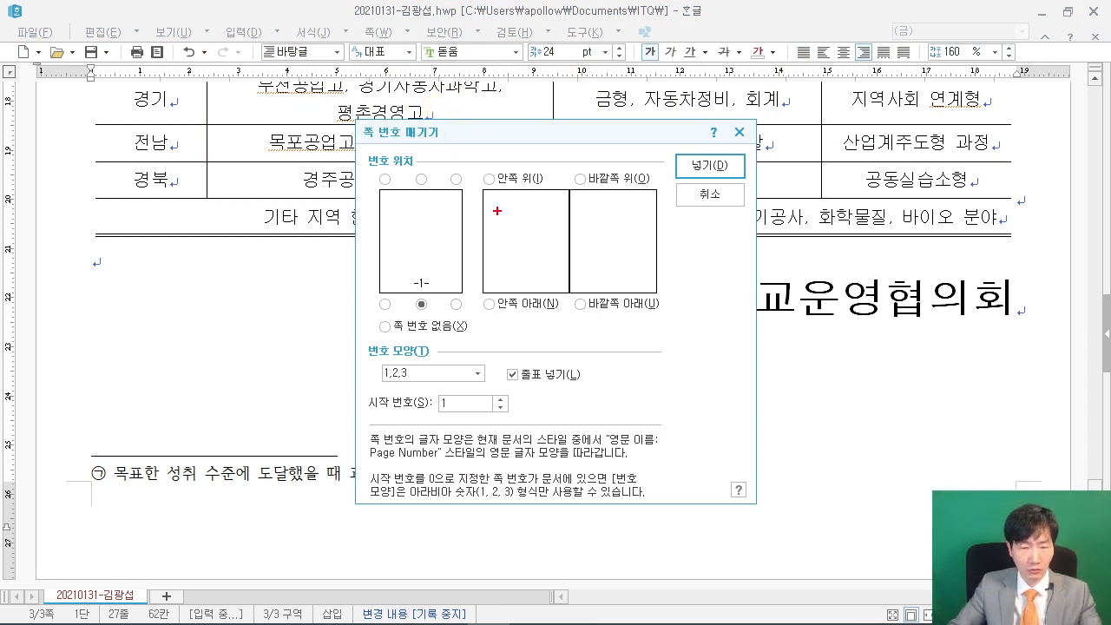
pyautogui.moveTo(460, 302); pyautogui.dragTo(542, 236)
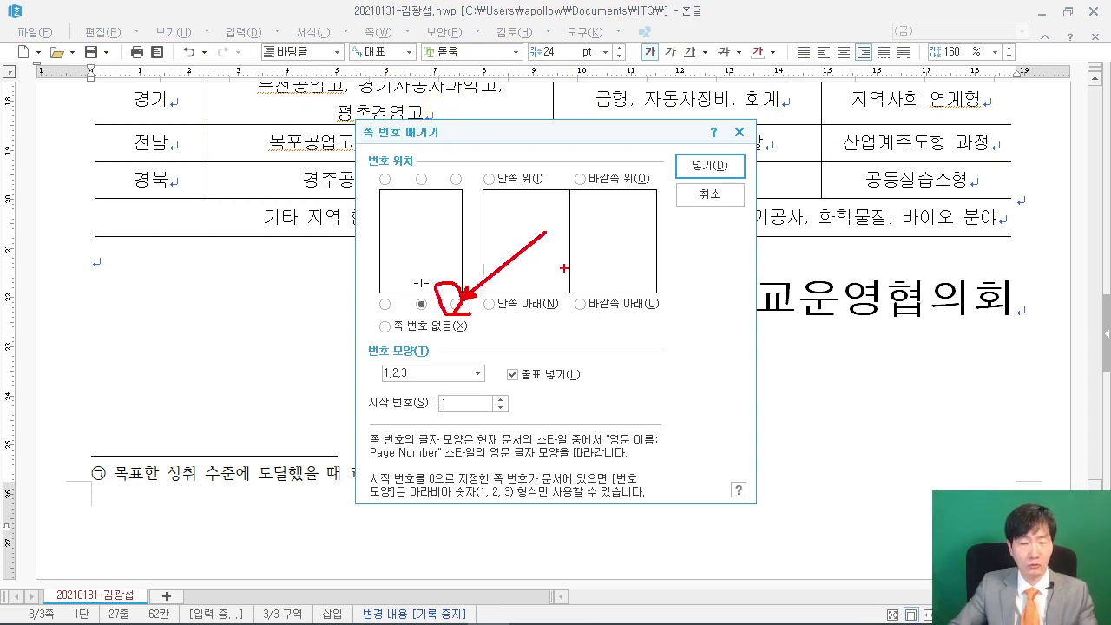
pyautogui.click(457, 305)
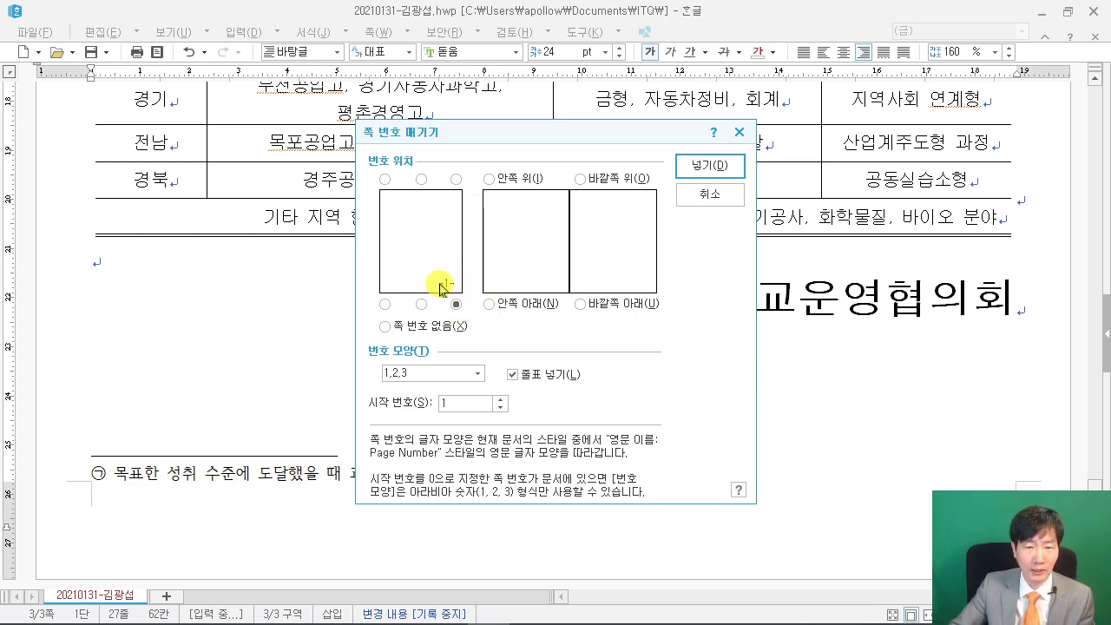
pyautogui.click(403, 618)
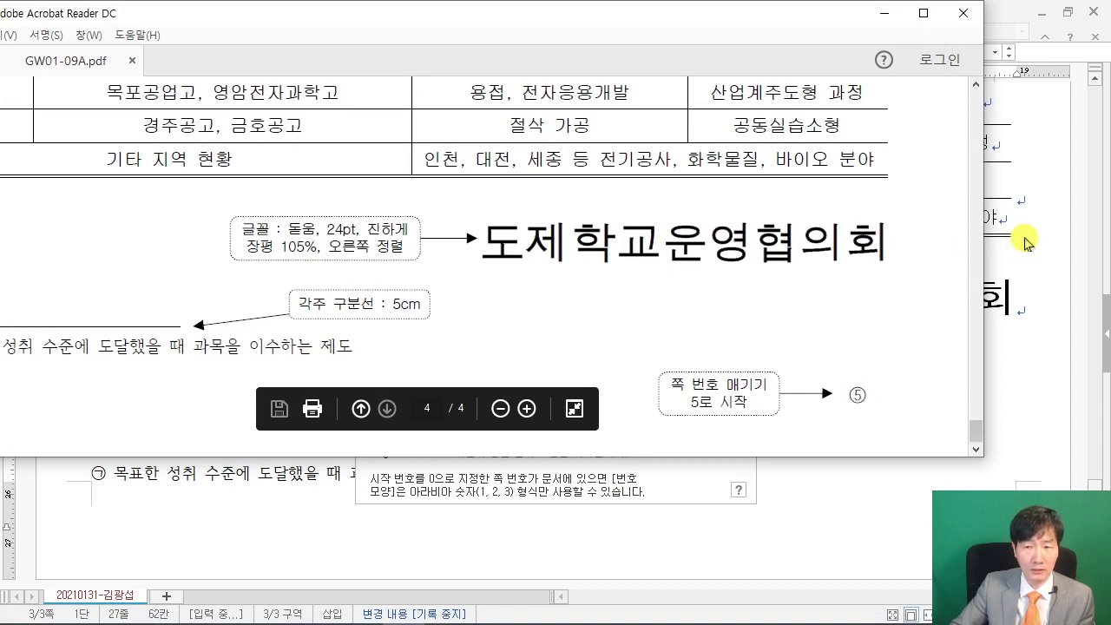
pyautogui.click(1022, 236)
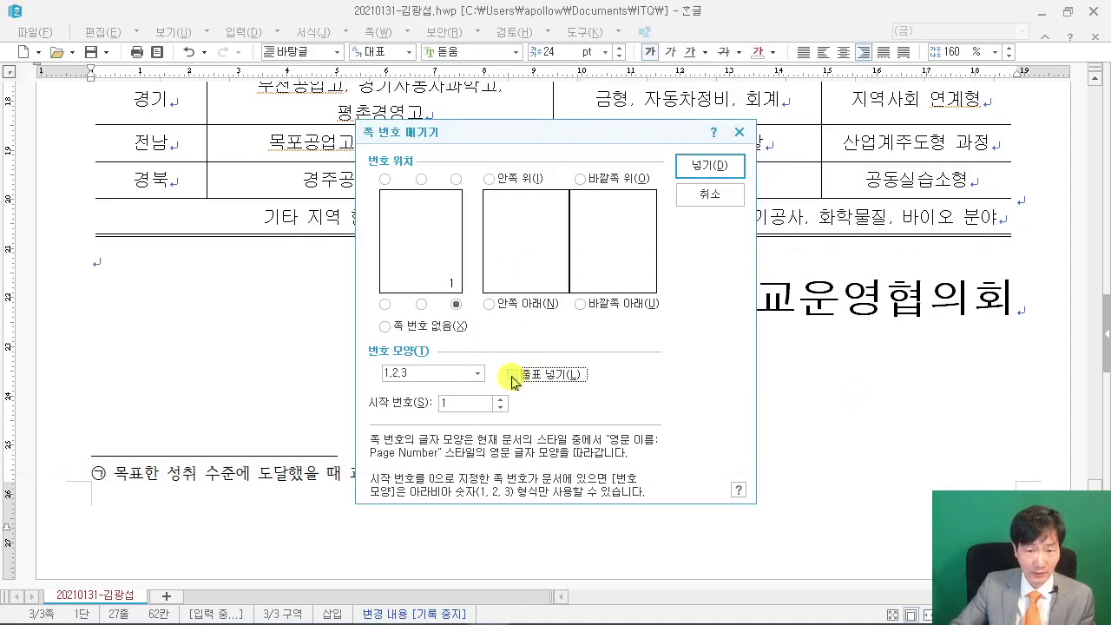
pyautogui.click(478, 375)
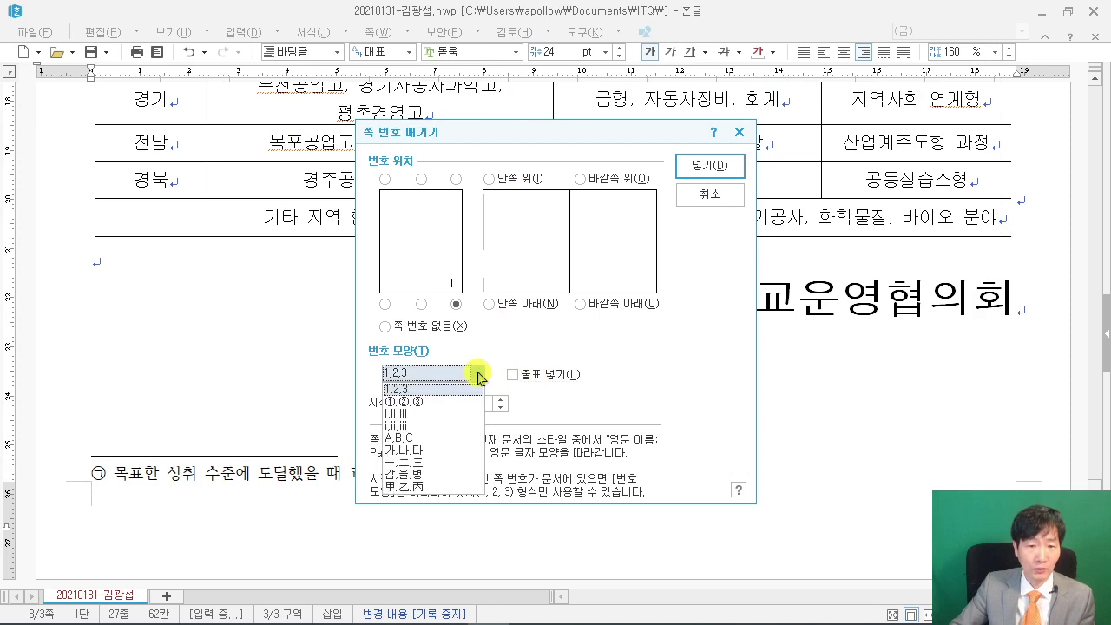
pyautogui.click(444, 402)
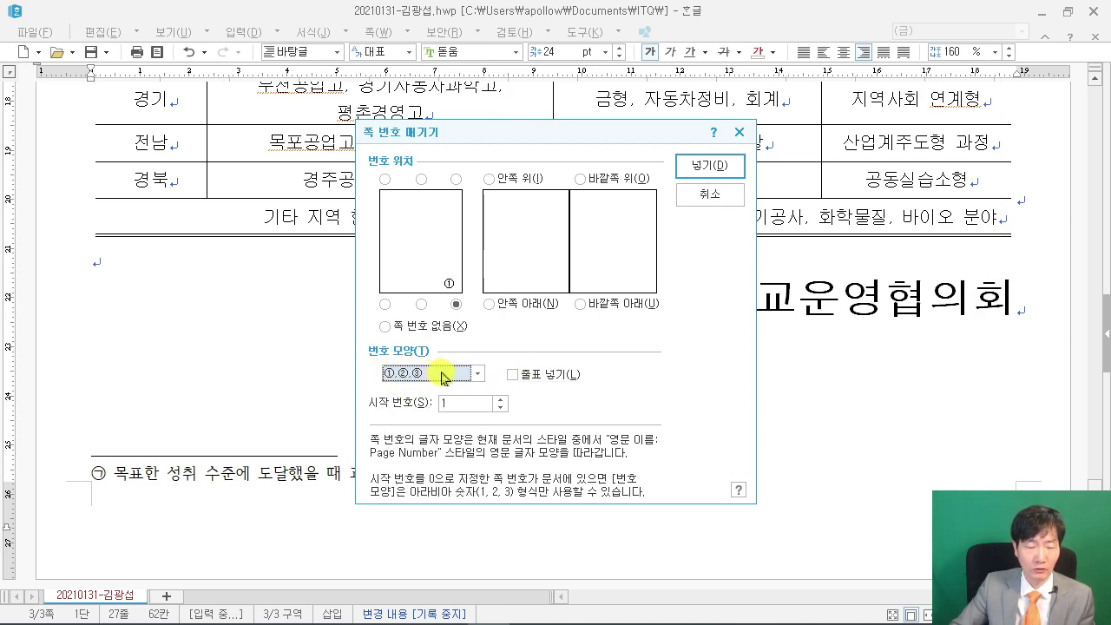
# Step: Set the starting page number to 5 and insert the page numbers
pyautogui.click(442, 609)
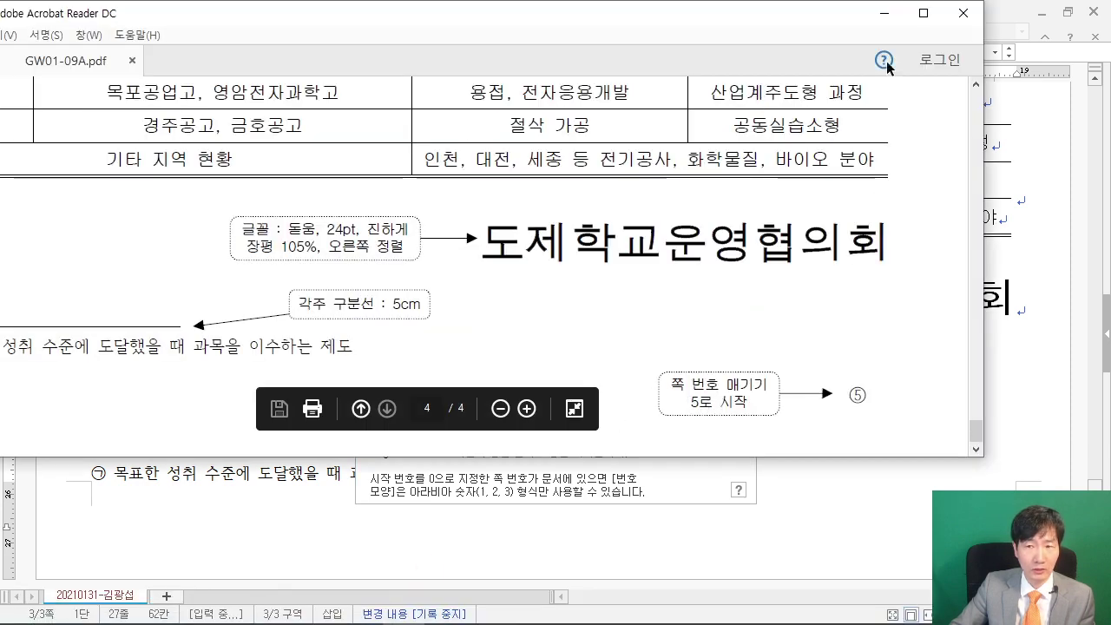
pyautogui.click(884, 13)
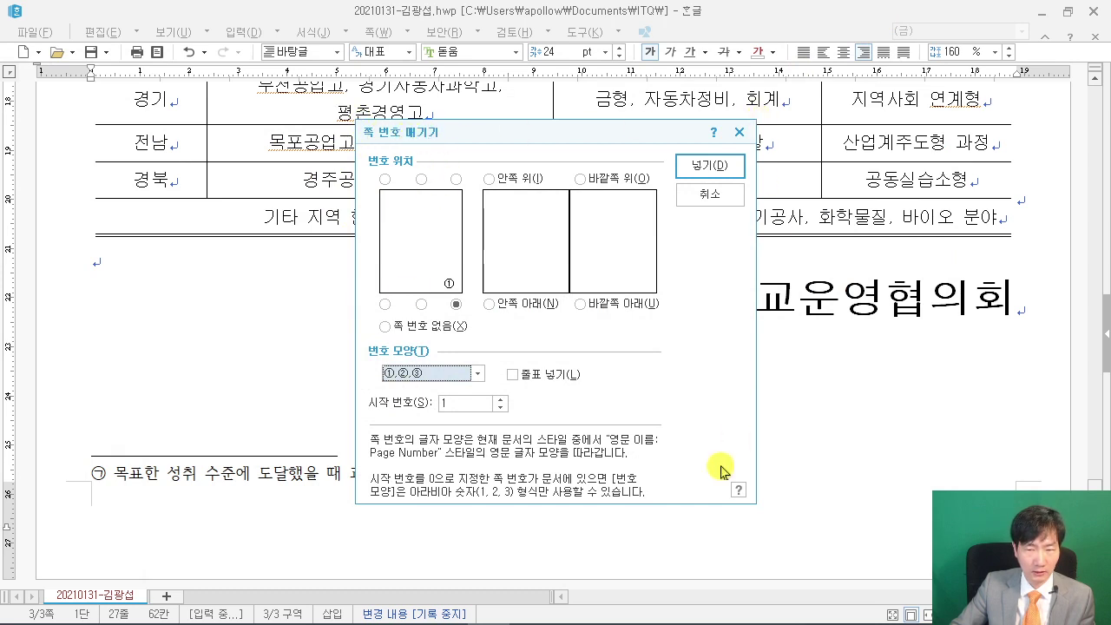
pyautogui.click(390, 409)
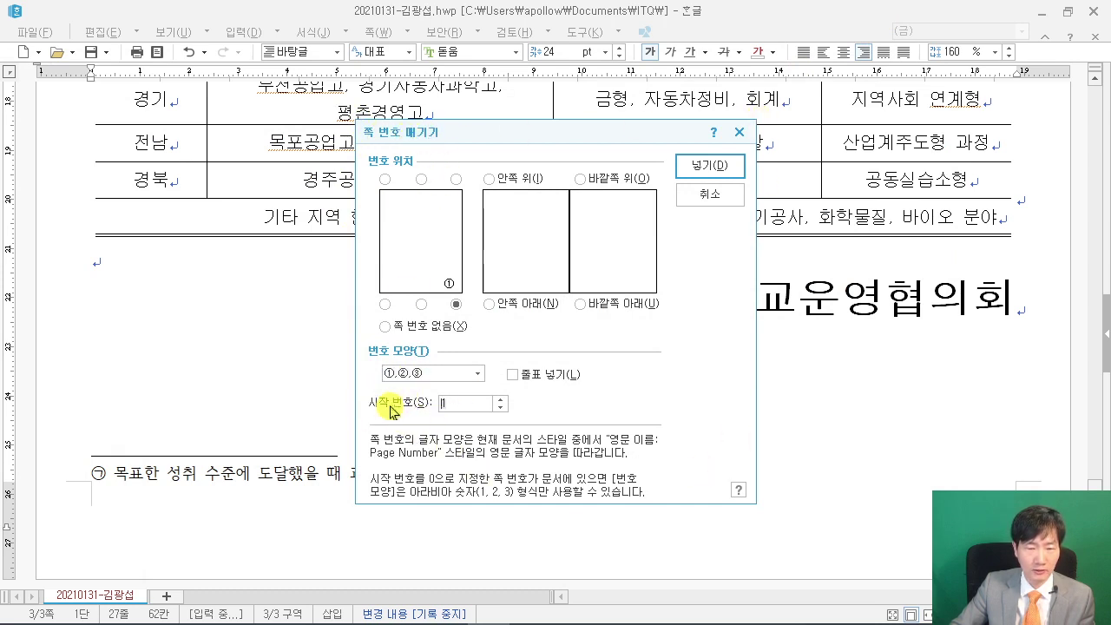
pyautogui.write('5')
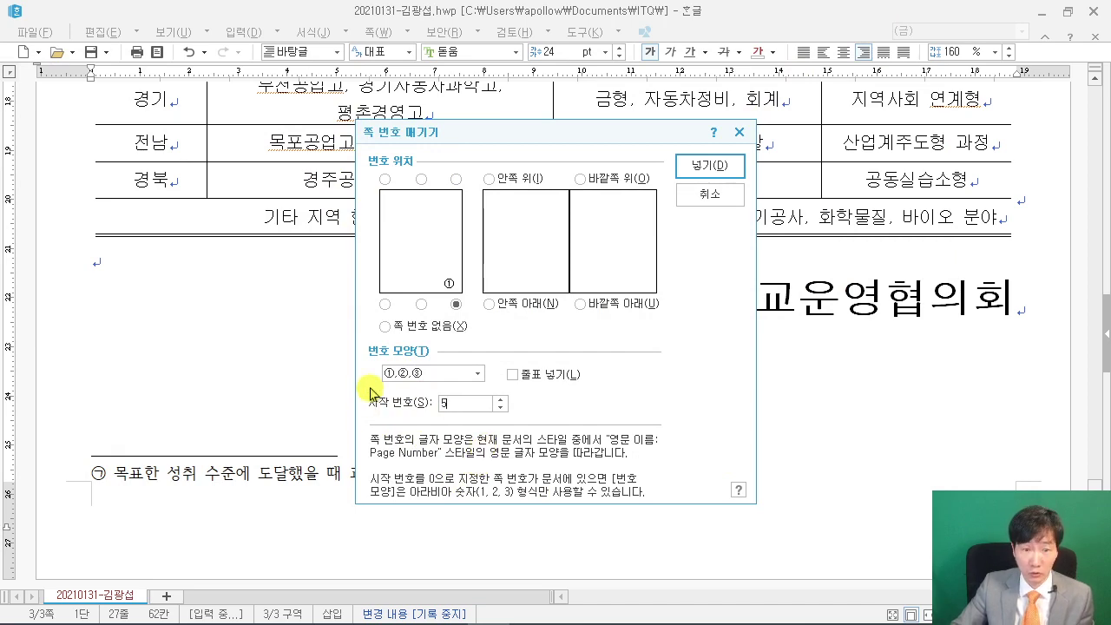
pyautogui.click(710, 166)
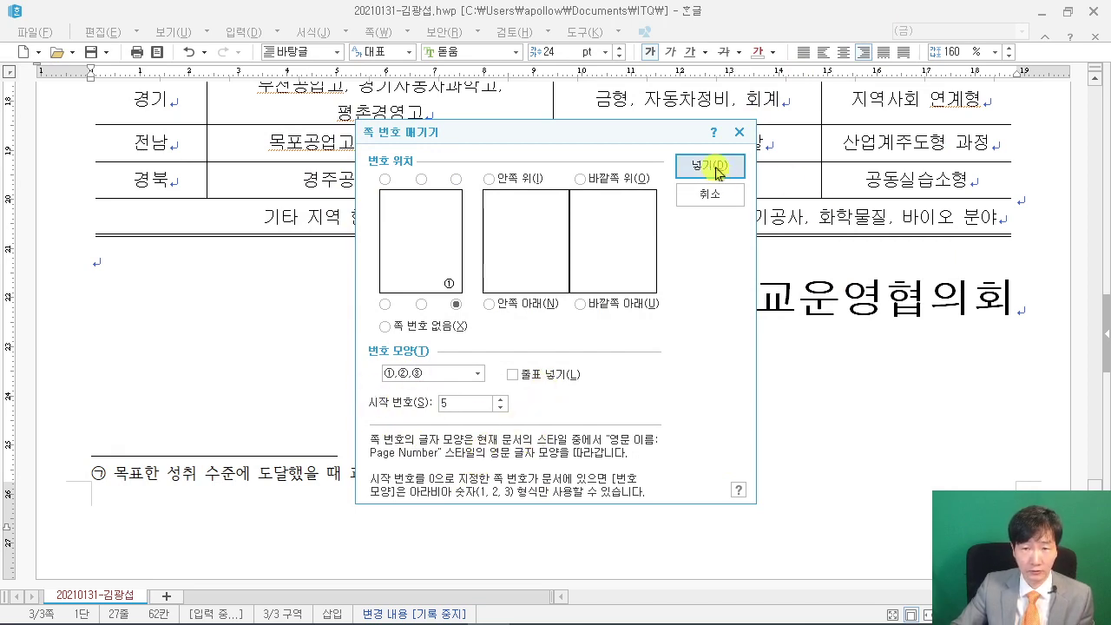
pyautogui.scroll(-3, 911, 422)
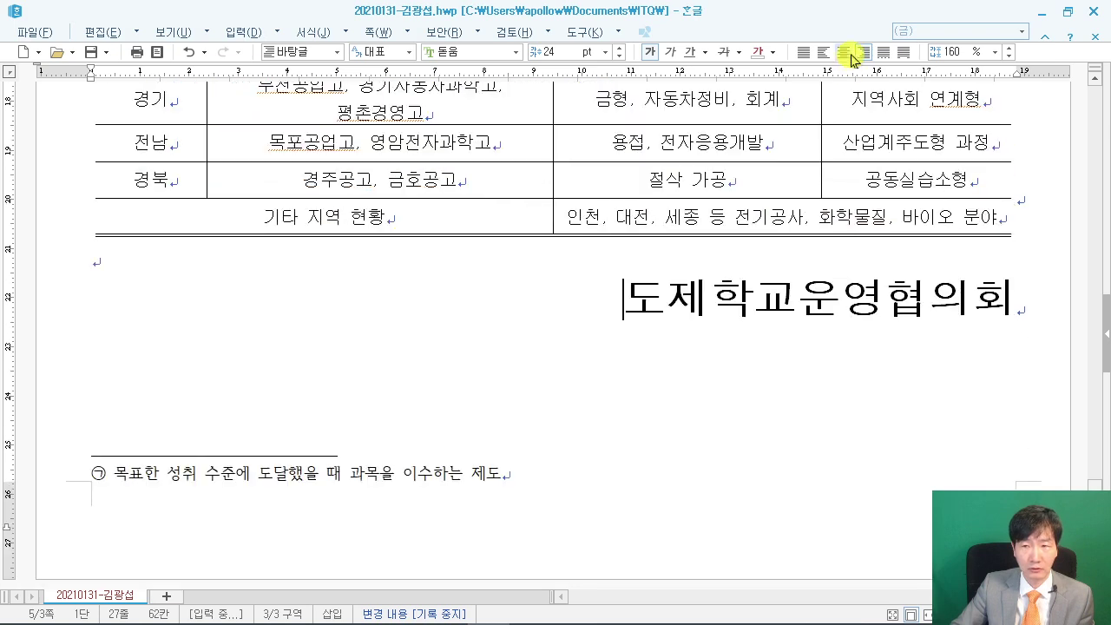
# Step: Check the 새 번호로 시작 settings, close them unchanged, and maximize the Hangul window
pyautogui.moveTo(808, 15); pyautogui.dragTo(521, 33)
pyautogui.scroll(-3, 685, 334)
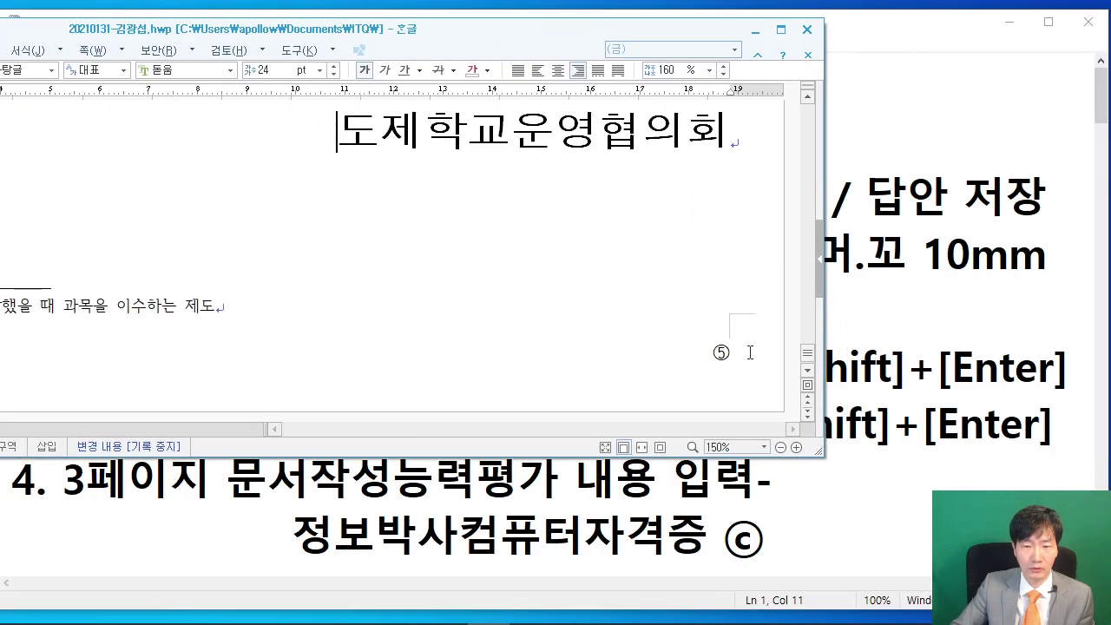
pyautogui.moveTo(451, 31); pyautogui.dragTo(613, 111)
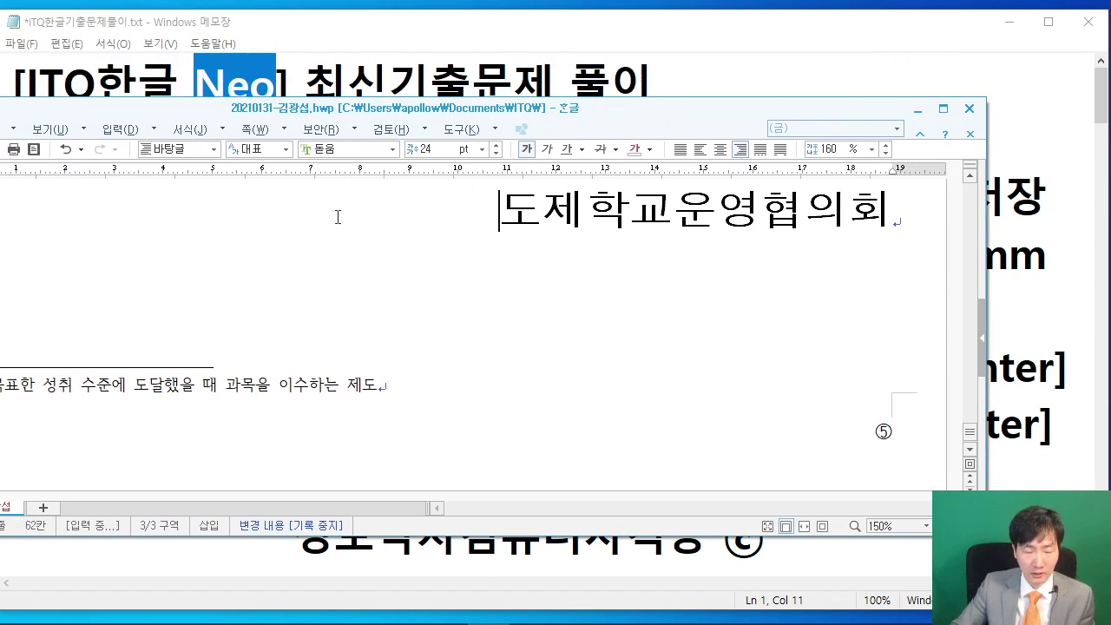
pyautogui.click(284, 130)
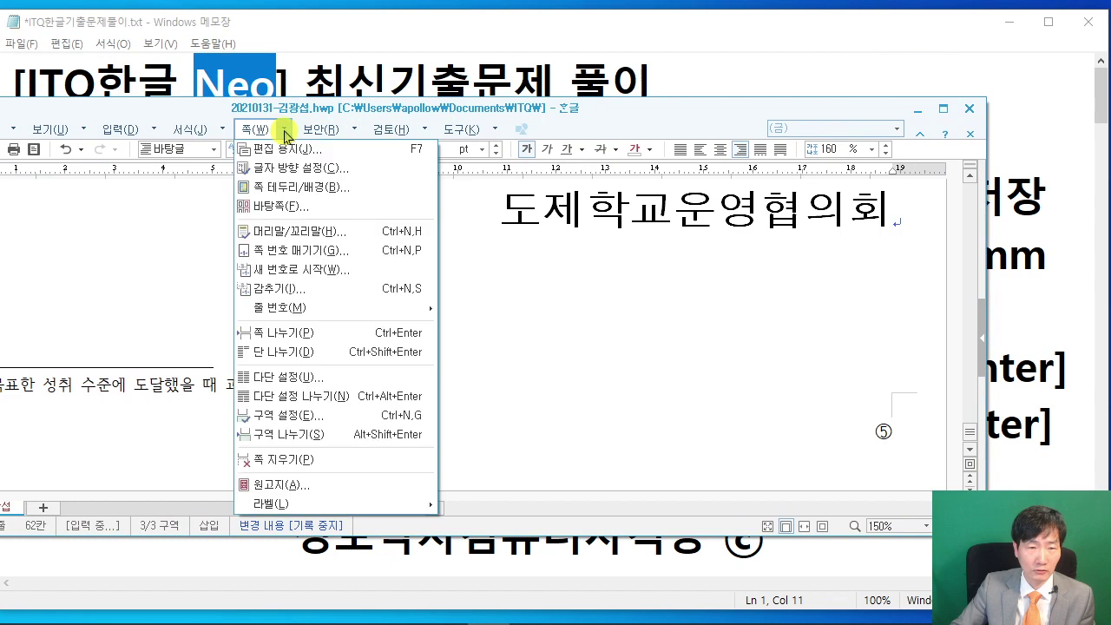
pyautogui.click(291, 270)
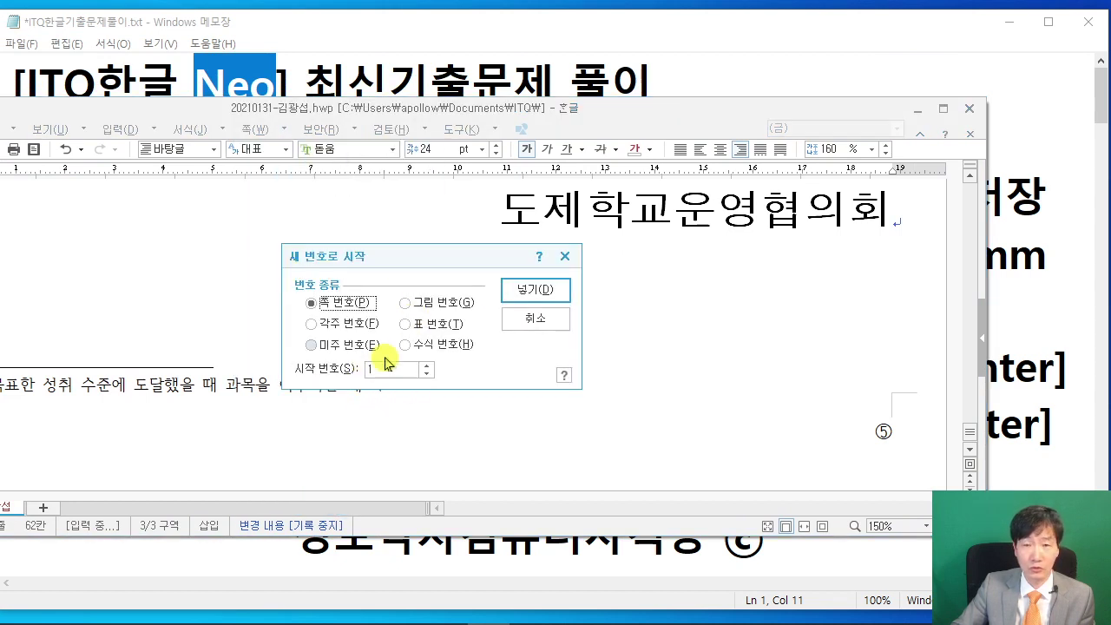
pyautogui.click(565, 258)
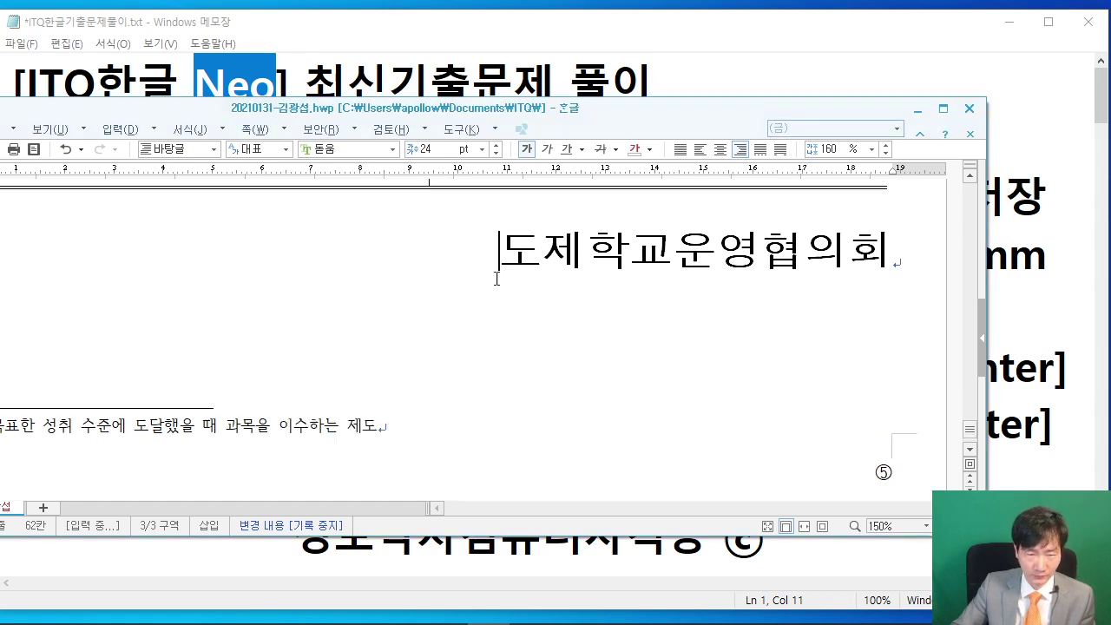
pyautogui.click(943, 109)
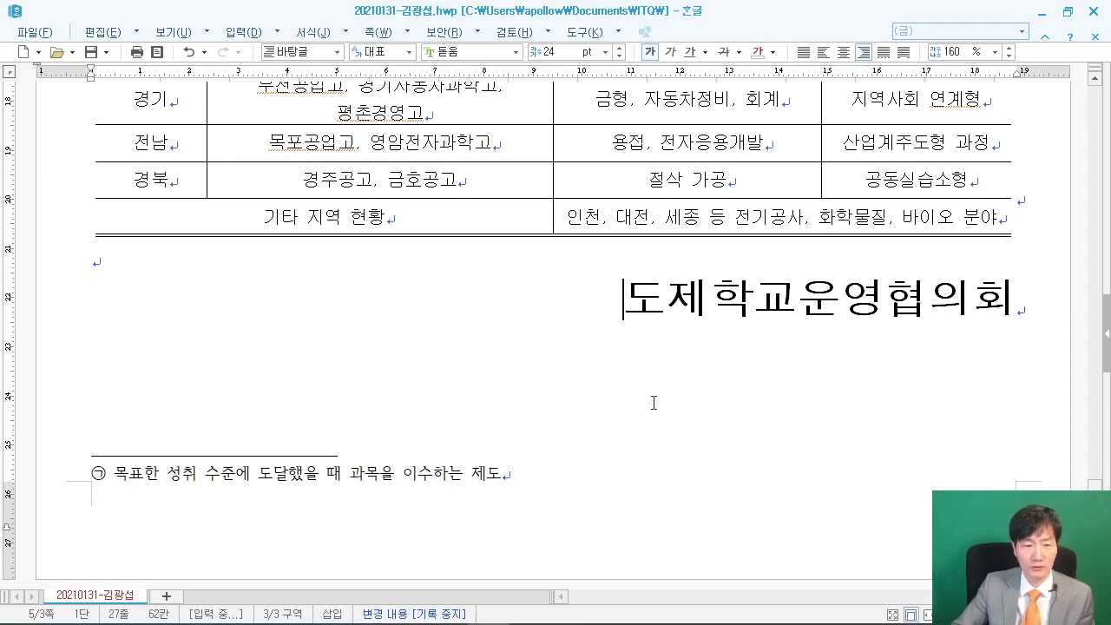
# Step: Scroll up to the earlier answer page and place the caret on the empty line below 4
pyautogui.scroll(10, 654, 403)
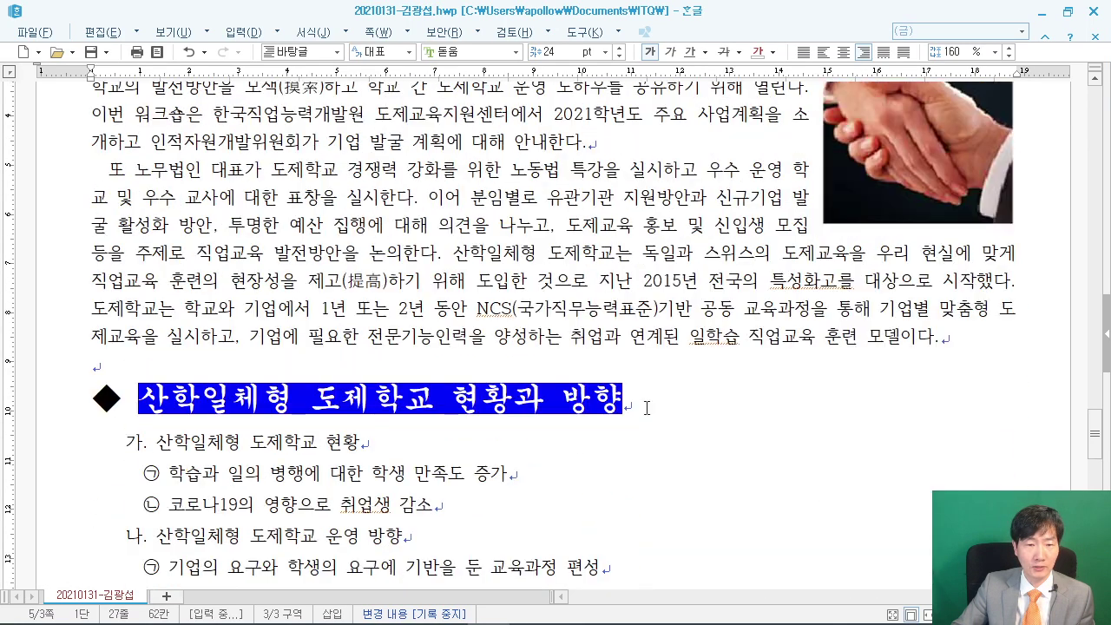
pyautogui.scroll(5, 647, 407)
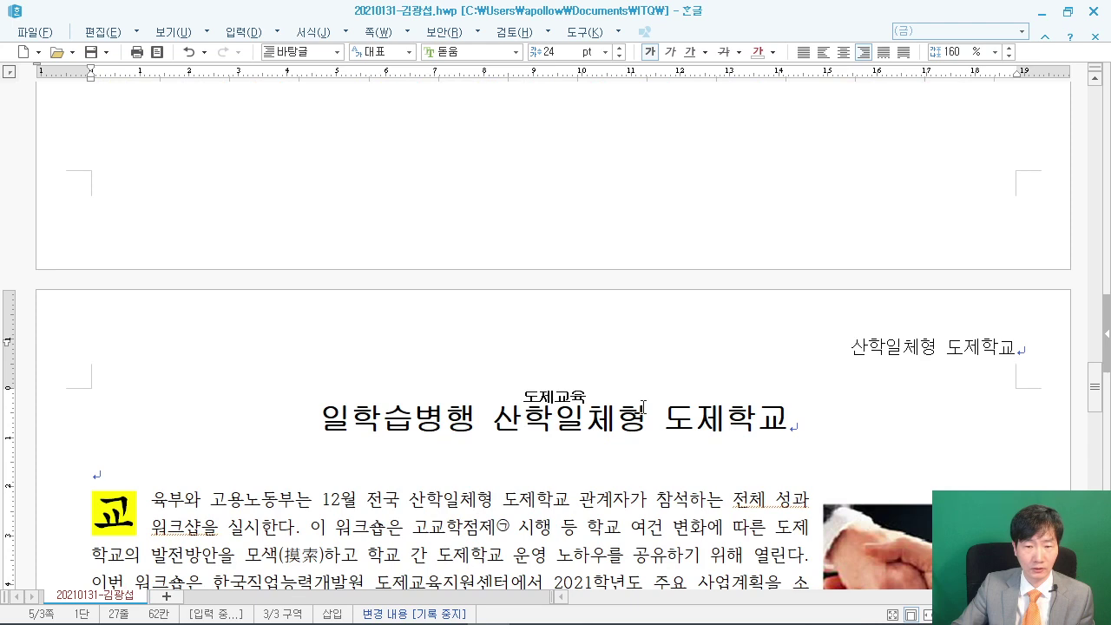
pyautogui.scroll(5, 643, 406)
pyautogui.scroll(5, 641, 401)
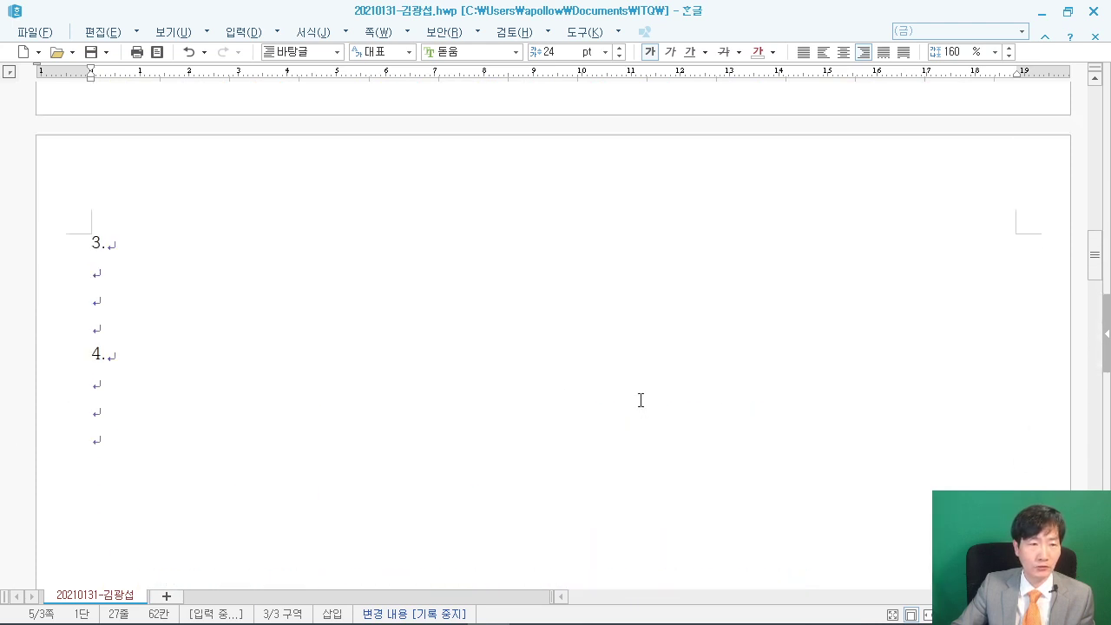
pyautogui.scroll(-3, 613, 394)
pyautogui.scroll(3, 278, 246)
pyautogui.scroll(-3, 286, 325)
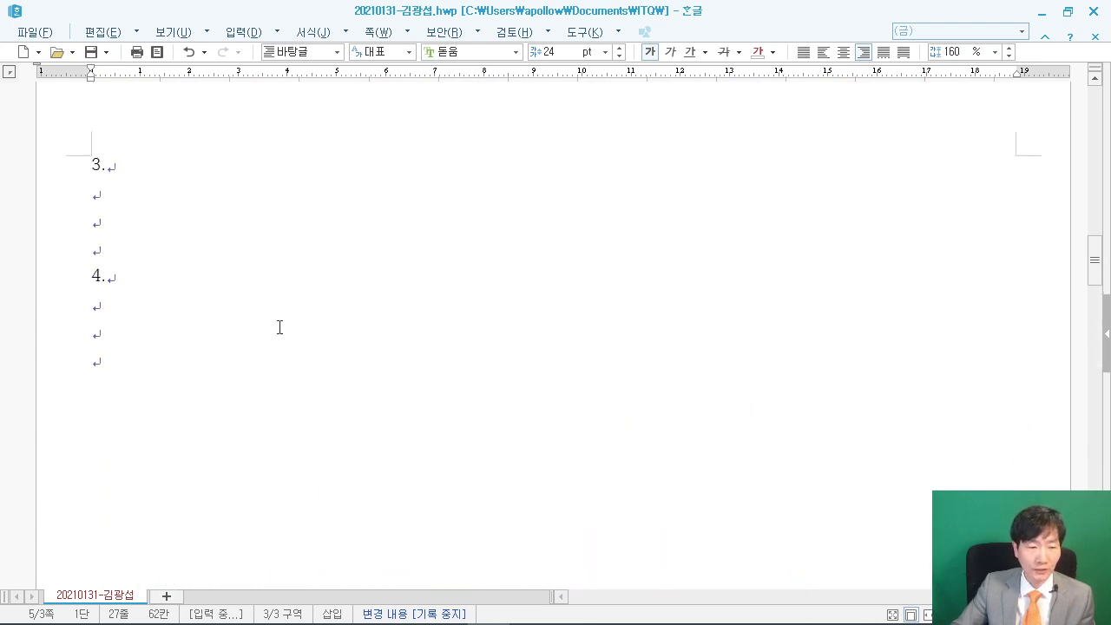
pyautogui.click(141, 227)
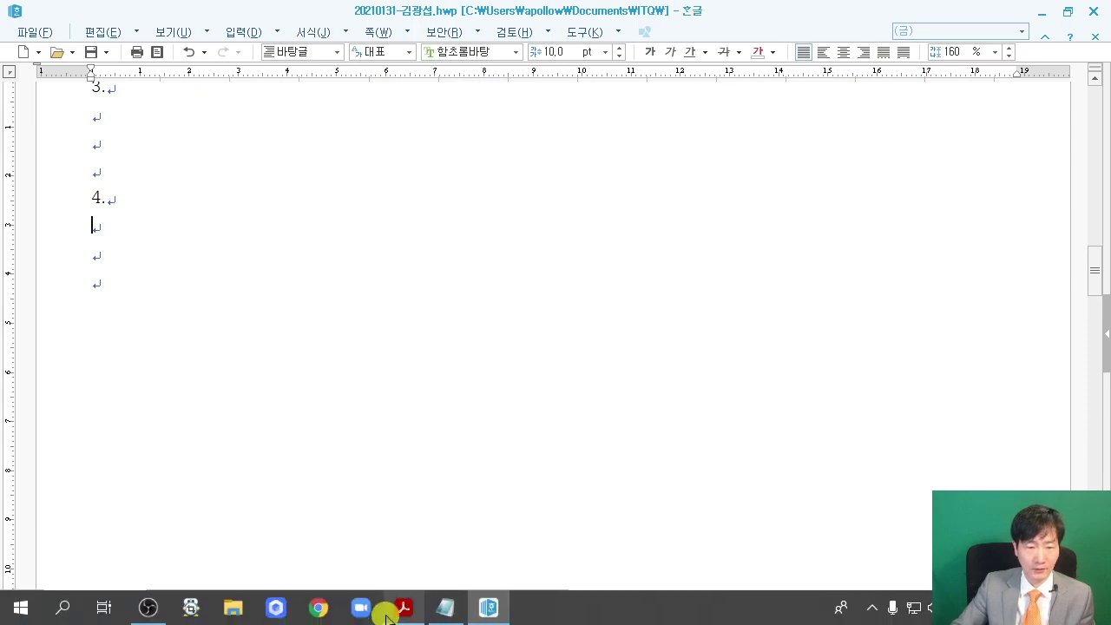
# Step: Read item 4's drawing conditions (1) on shapes and (2) on fill colours in the PDF
pyautogui.click(404, 619)
pyautogui.scroll(15, 556, 347)
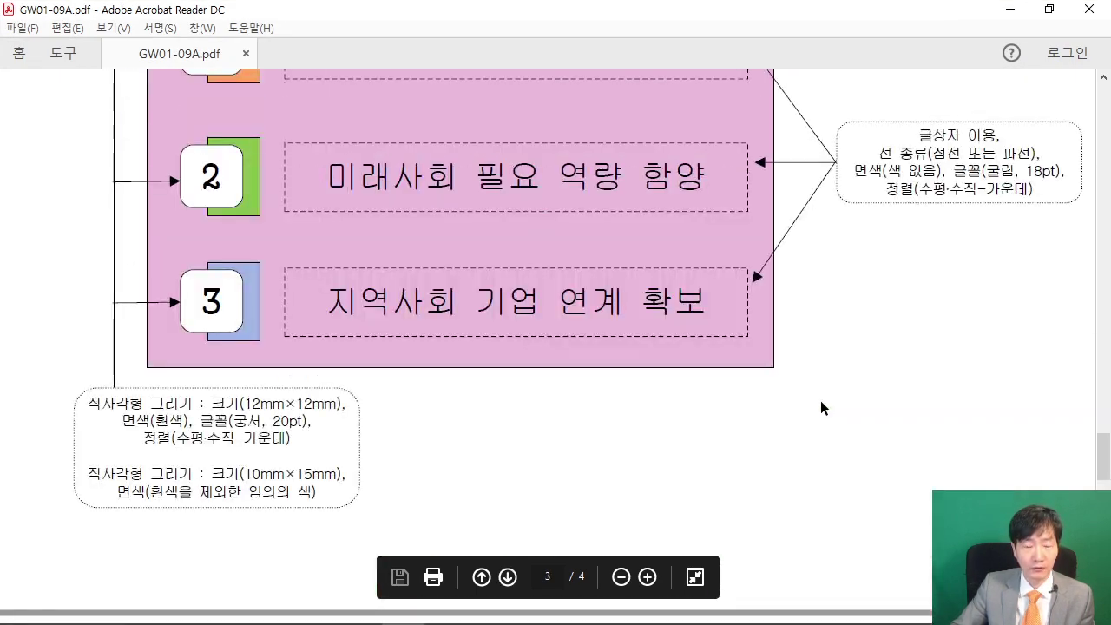
pyautogui.scroll(10, 821, 400)
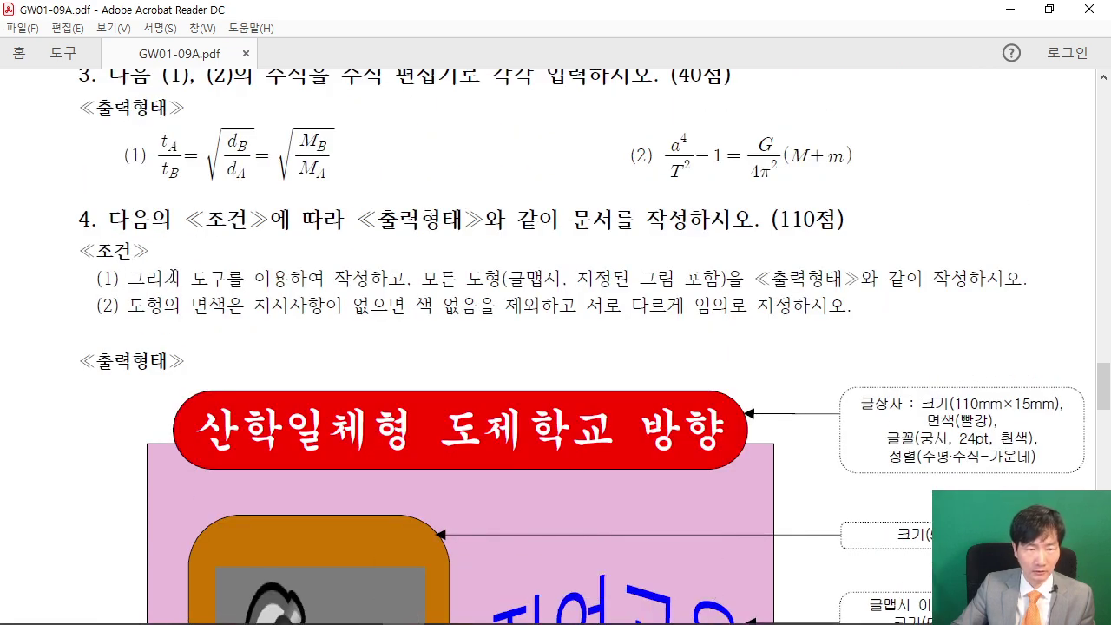
pyautogui.moveTo(129, 279); pyautogui.dragTo(566, 281)
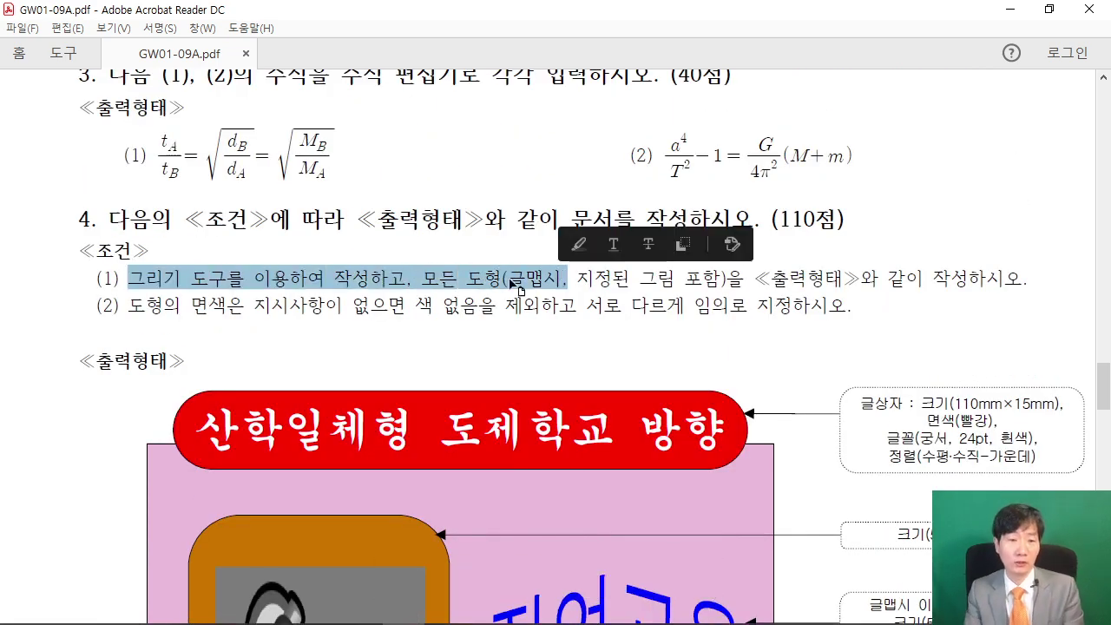
pyautogui.moveTo(465, 279); pyautogui.dragTo(556, 279)
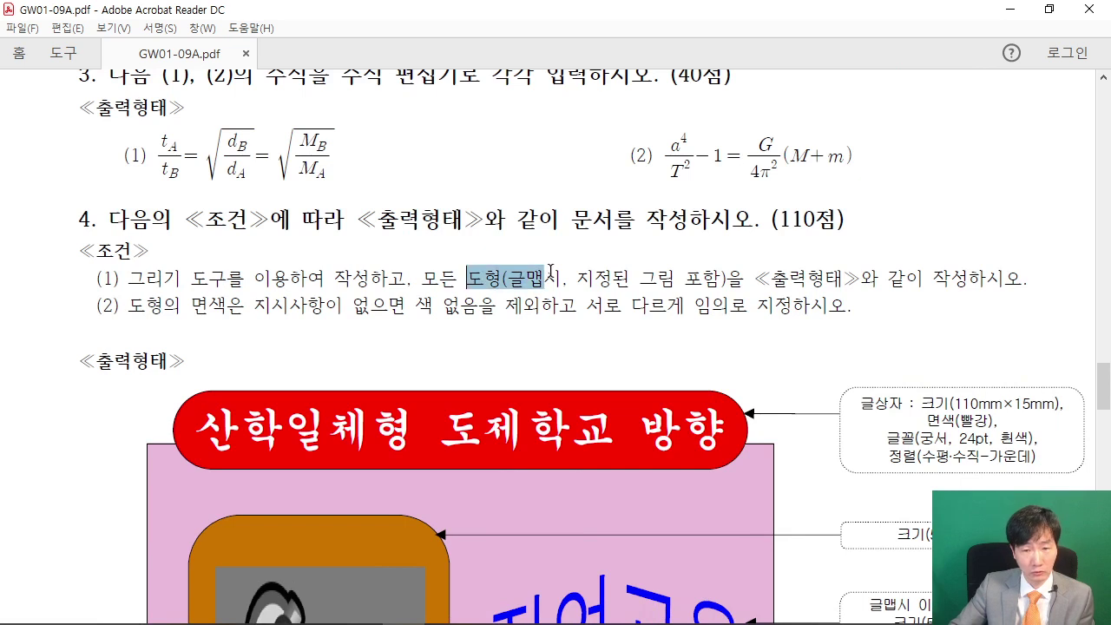
pyautogui.moveTo(771, 279); pyautogui.dragTo(1023, 281)
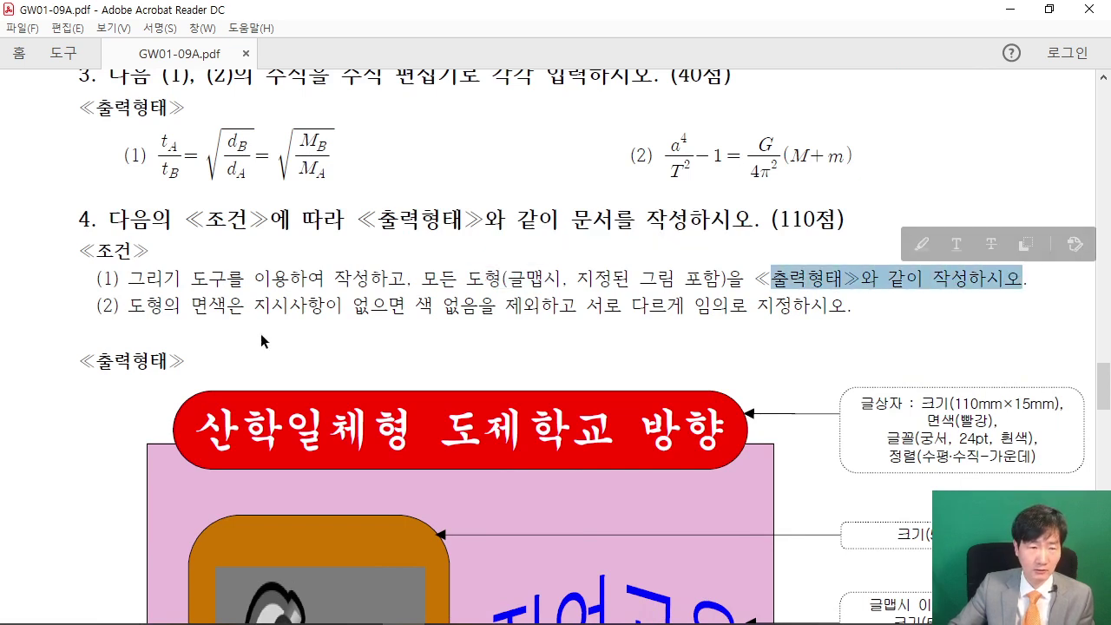
pyautogui.moveTo(130, 304); pyautogui.dragTo(686, 305)
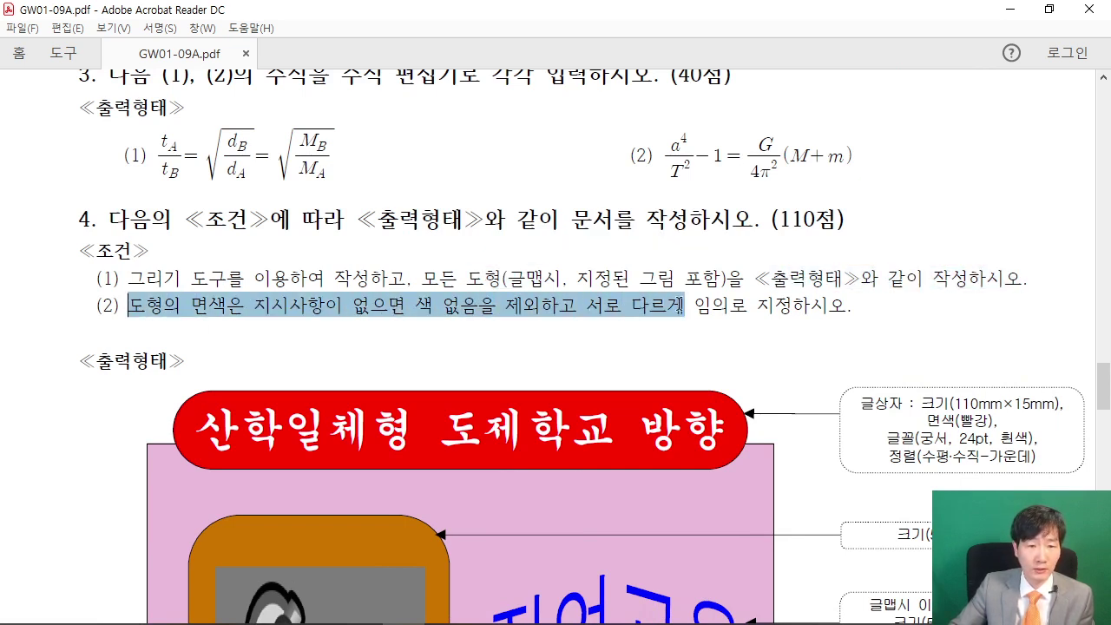
pyautogui.click(563, 323)
# Step: Scroll through the question 4 sample layout, then switch back to the Hangul document
pyautogui.scroll(-5, 703, 325)
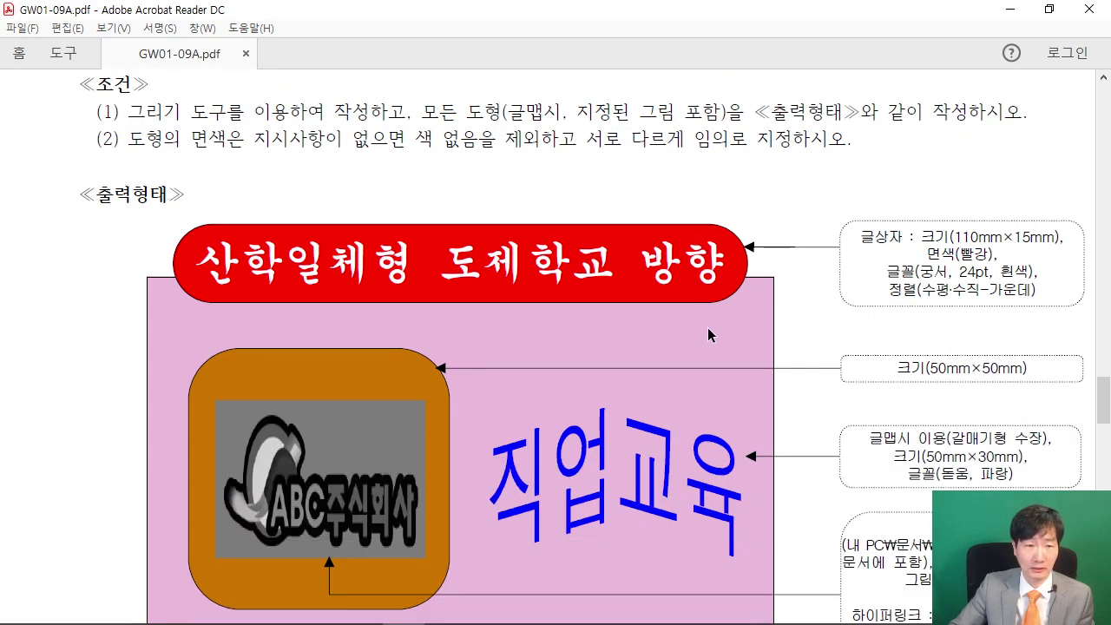
pyautogui.scroll(-5, 713, 333)
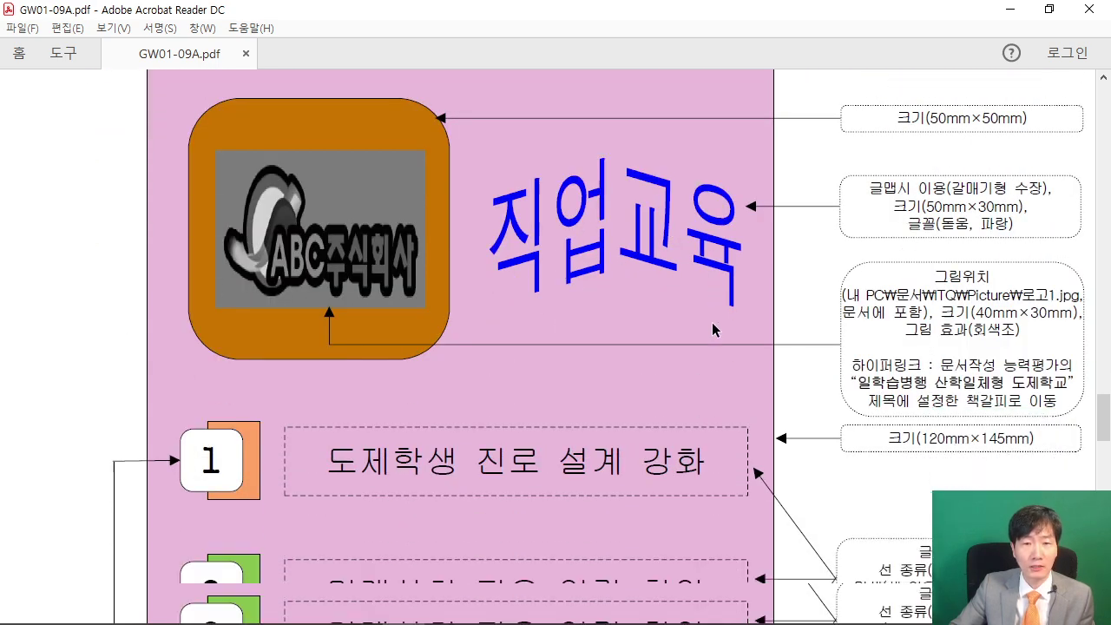
pyautogui.scroll(8, 715, 335)
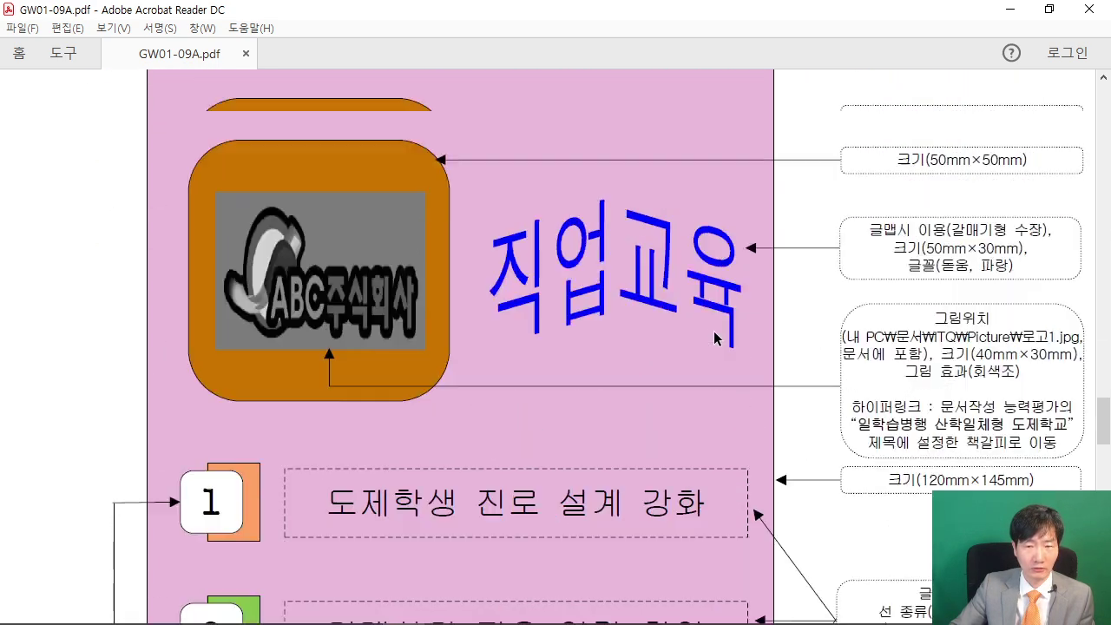
pyautogui.scroll(-2, 712, 335)
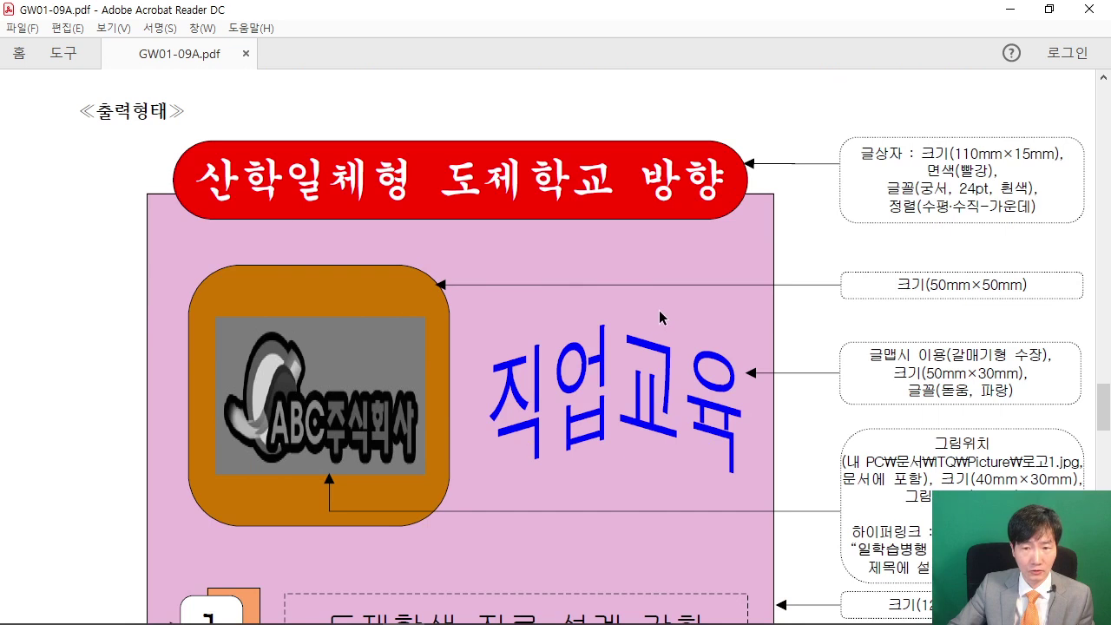
pyautogui.scroll(-3, 665, 320)
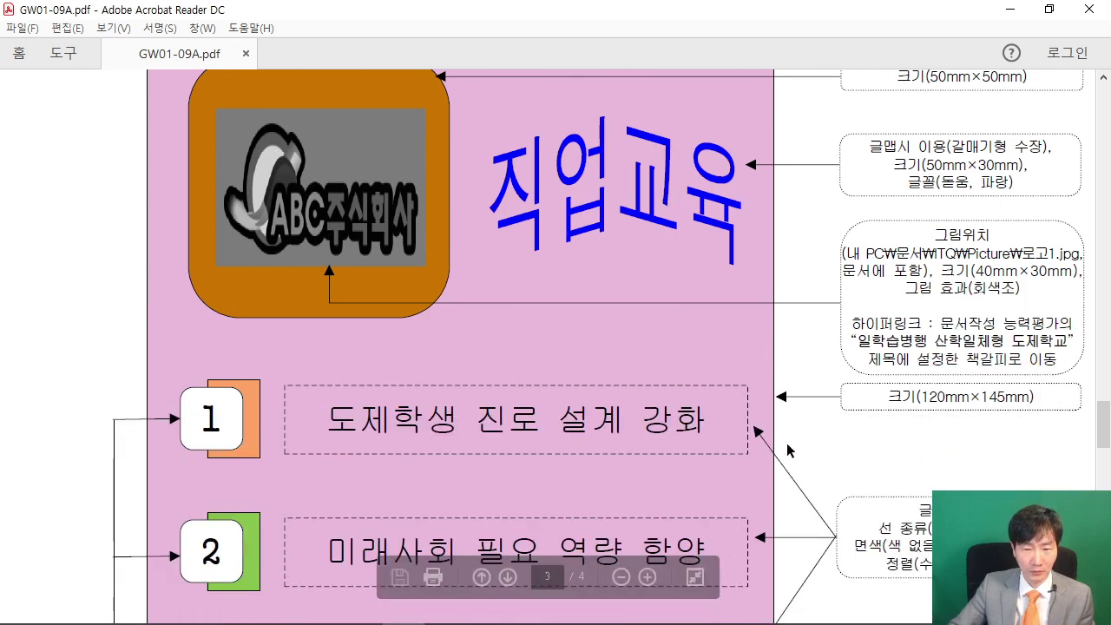
pyautogui.scroll(-2, 829, 444)
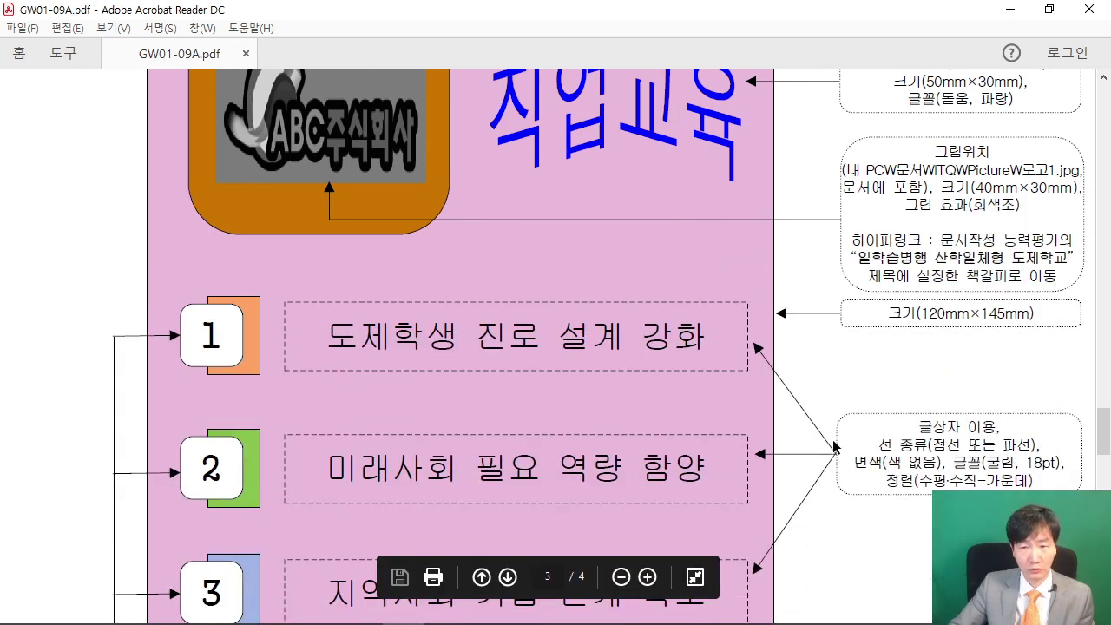
pyautogui.scroll(1, 835, 445)
pyautogui.scroll(4, 863, 369)
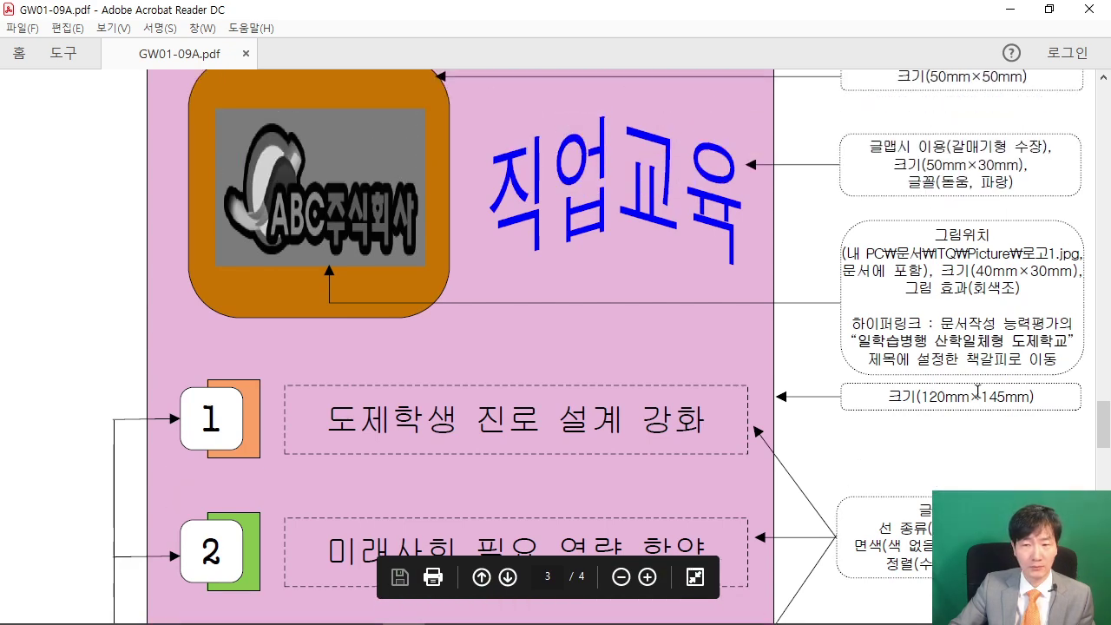
pyautogui.scroll(-6, 627, 413)
pyautogui.scroll(2, 630, 423)
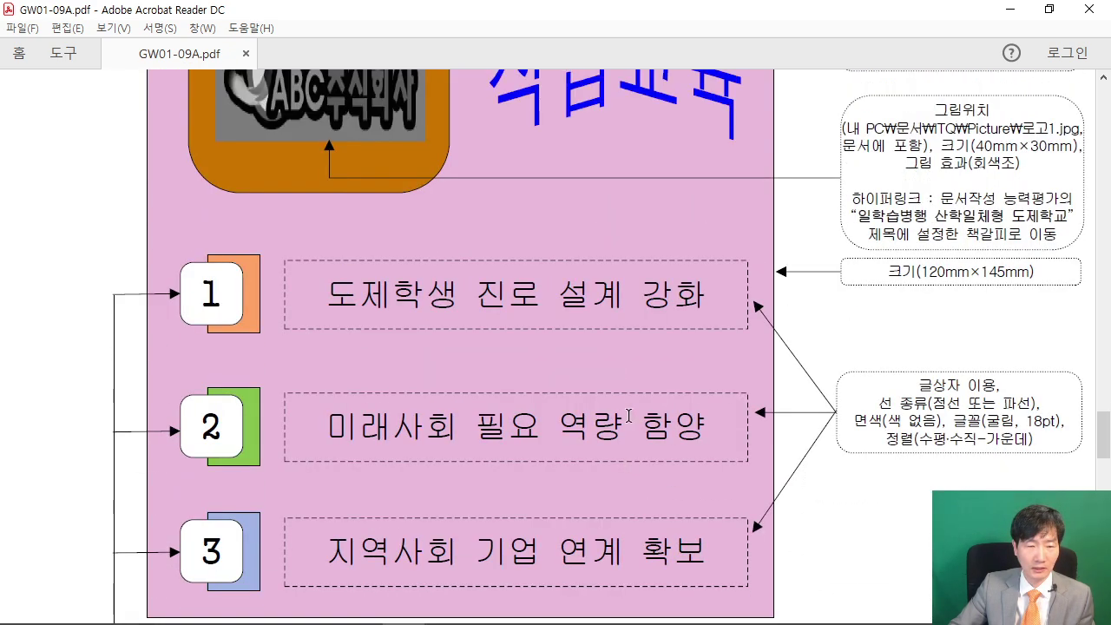
pyautogui.scroll(4, 391, 469)
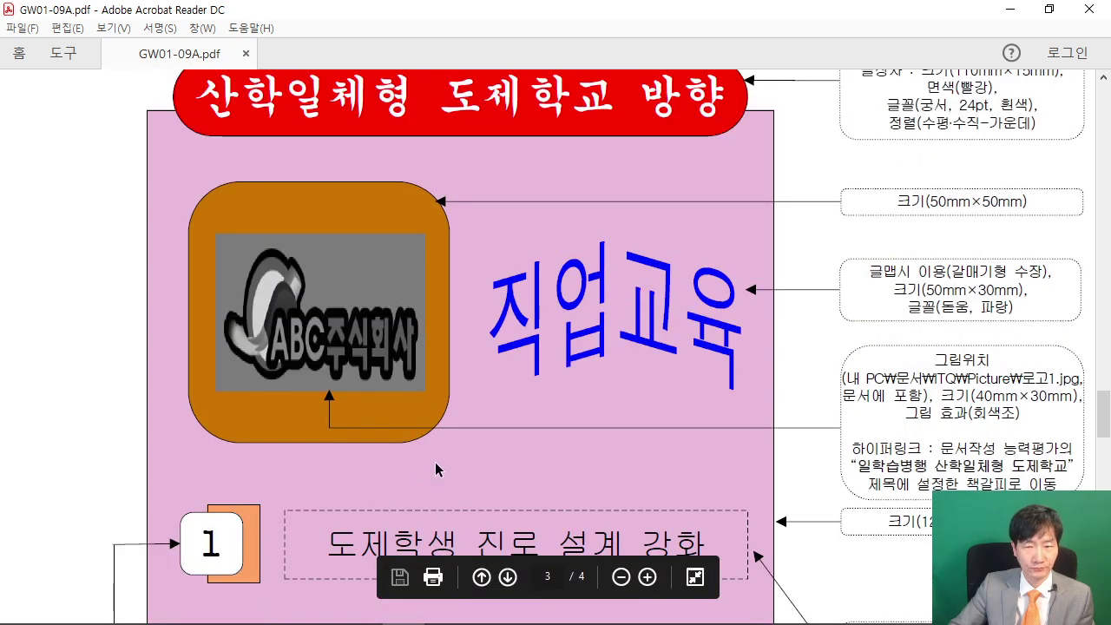
pyautogui.scroll(-2, 436, 470)
pyautogui.scroll(-2, 469, 464)
pyautogui.click(352, 613)
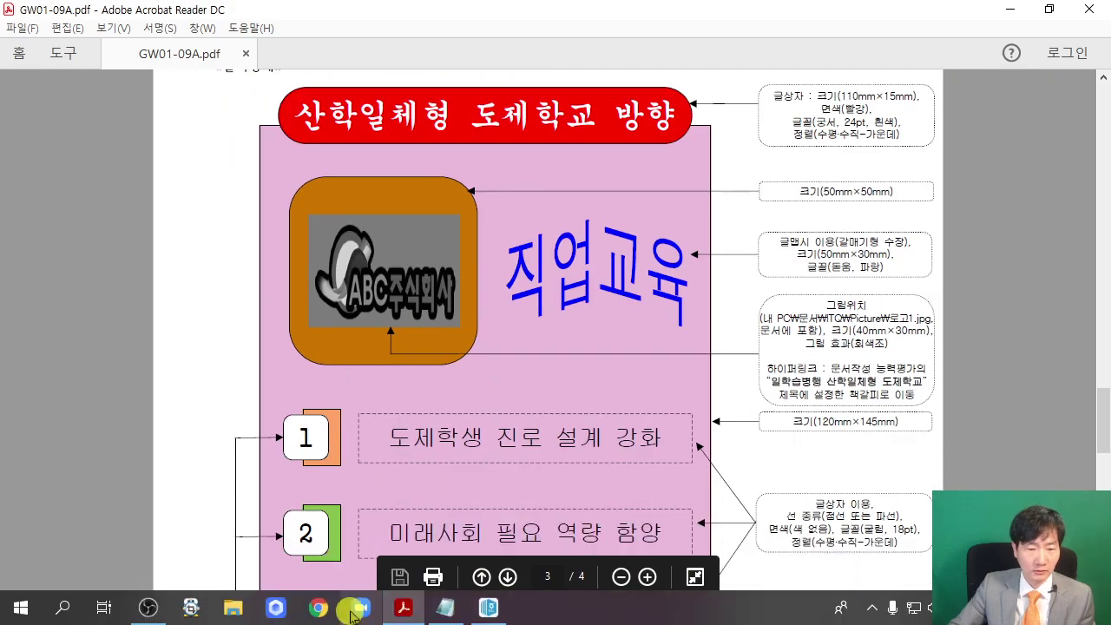
pyautogui.click(489, 608)
pyautogui.click(85, 33)
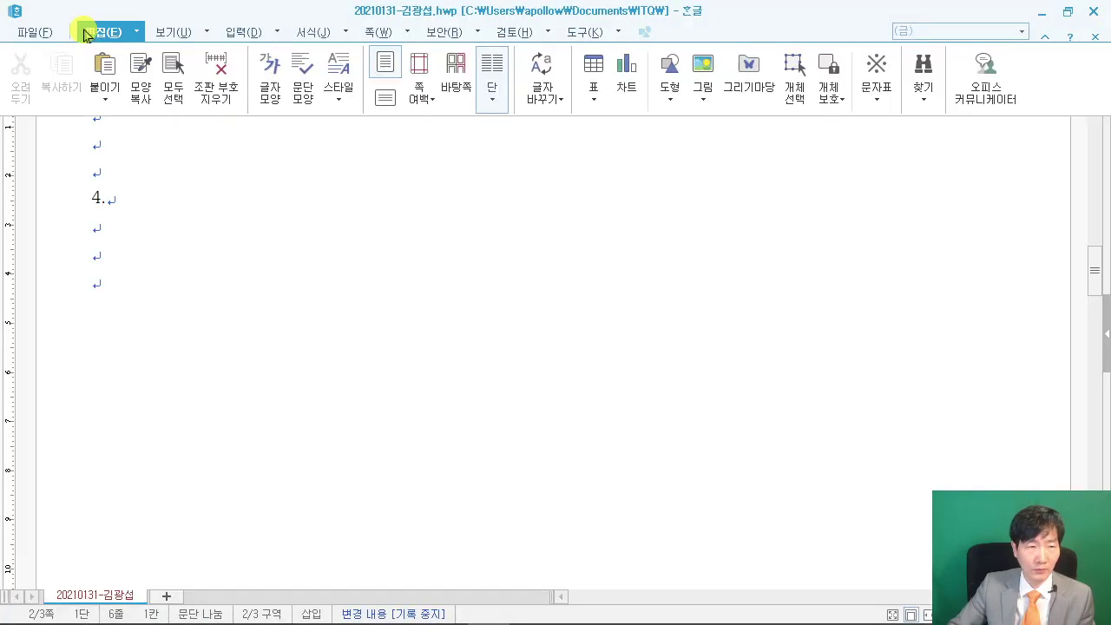
# Step: Pin the 편집 ribbon and draw a 직사각형 rectangle under the 4. line
pyautogui.doubleClick(85, 33)
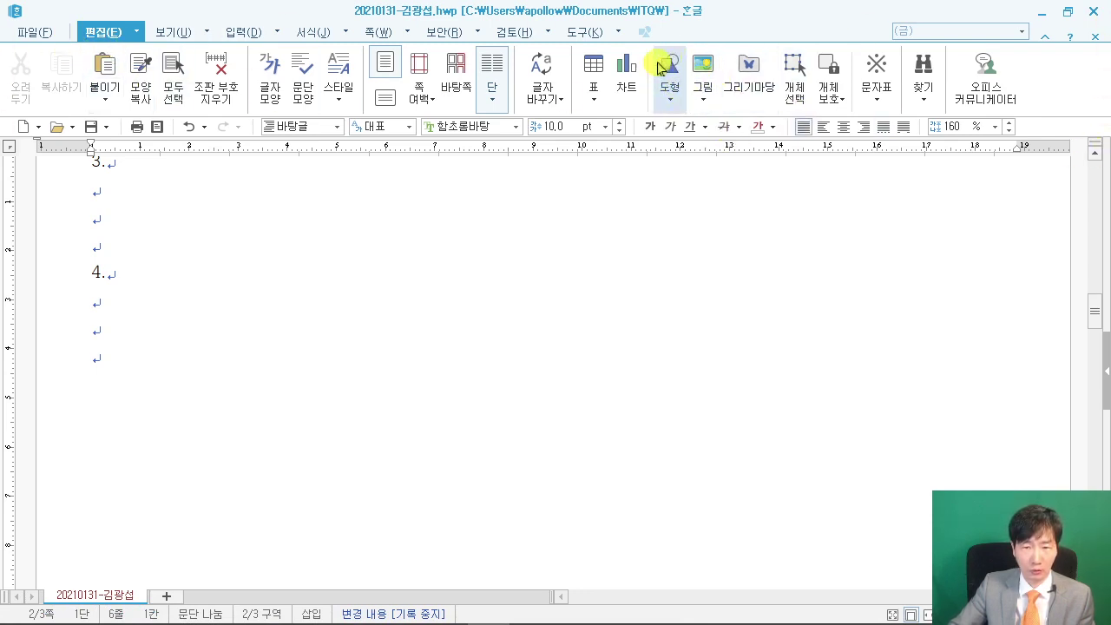
pyautogui.click(666, 90)
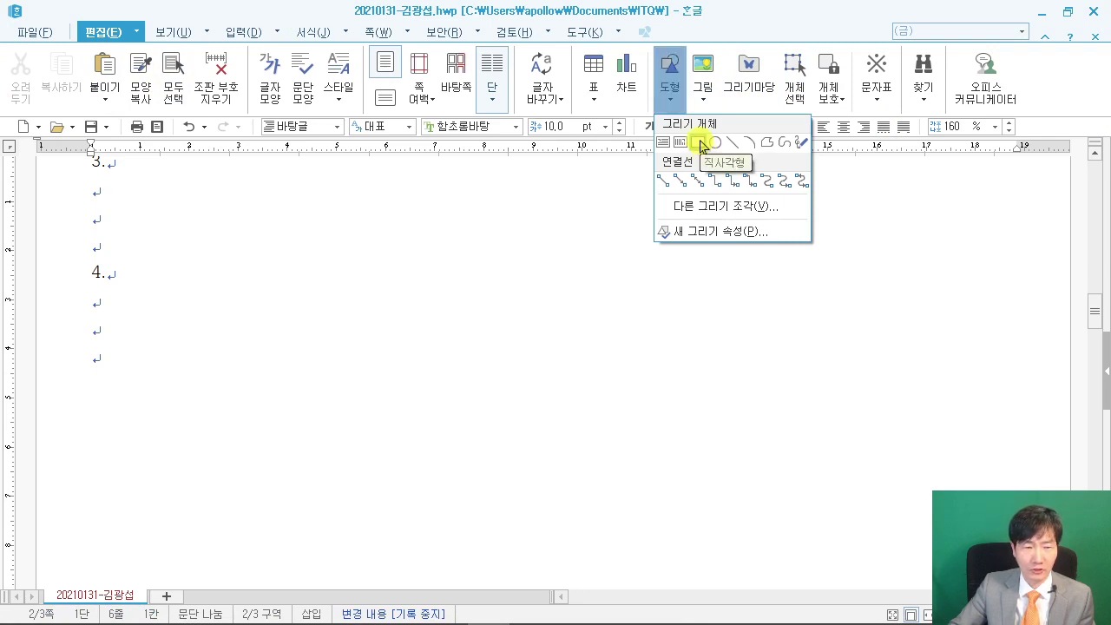
pyautogui.click(699, 143)
pyautogui.moveTo(147, 308); pyautogui.dragTo(228, 394)
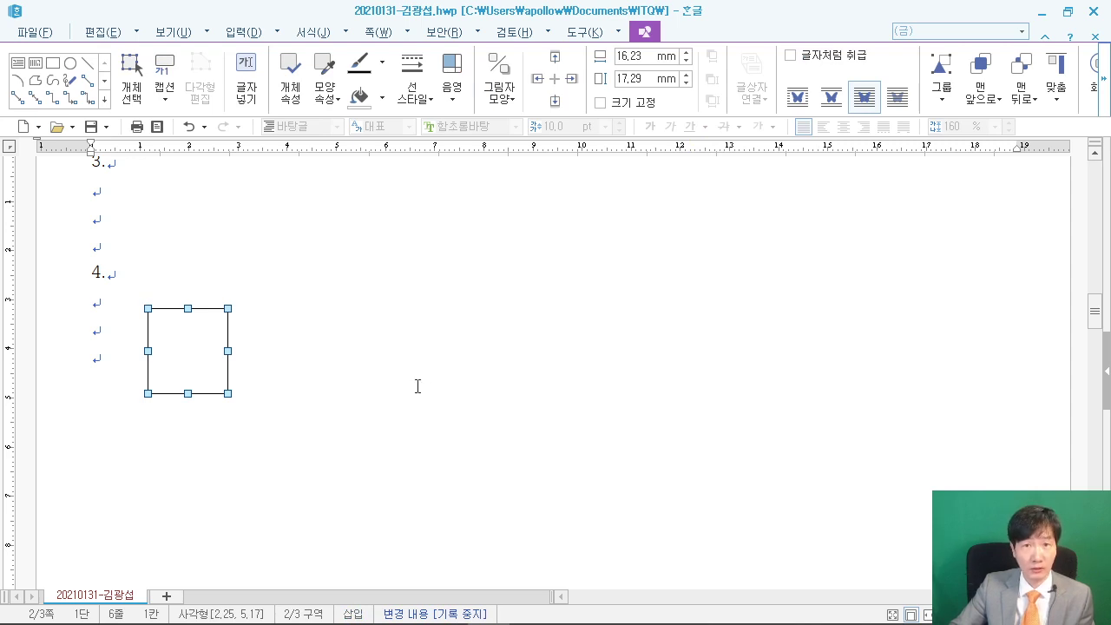
# Step: Open the rectangle's size settings and check the 120mm×145mm size note in the sample PDF
pyautogui.doubleClick(209, 339)
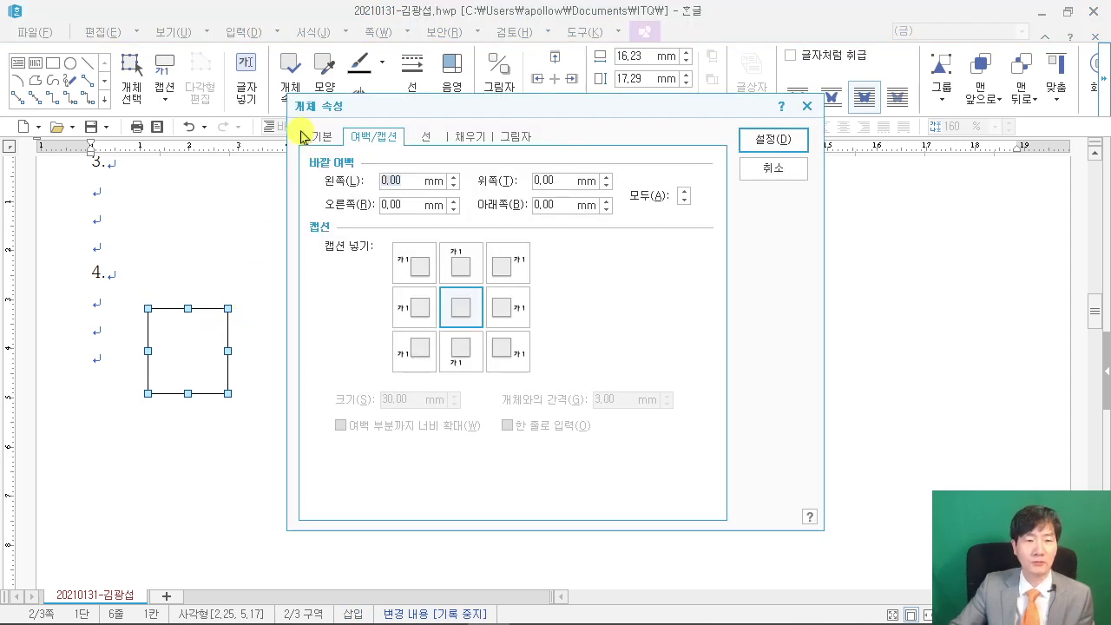
pyautogui.moveTo(335, 99); pyautogui.dragTo(463, 67)
pyautogui.click(367, 98)
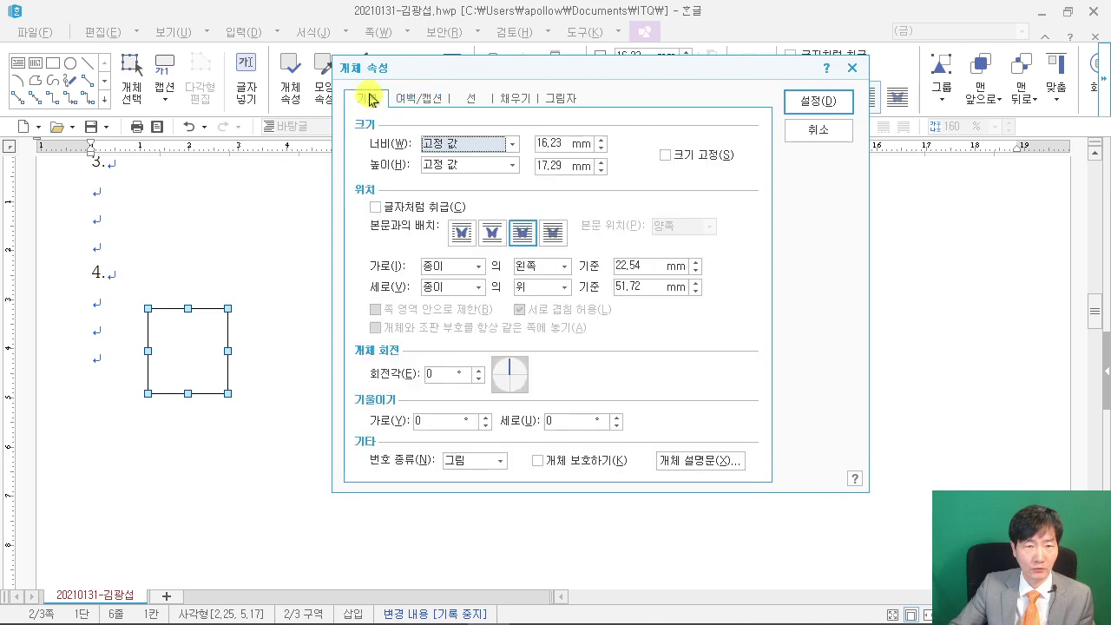
pyautogui.click(405, 605)
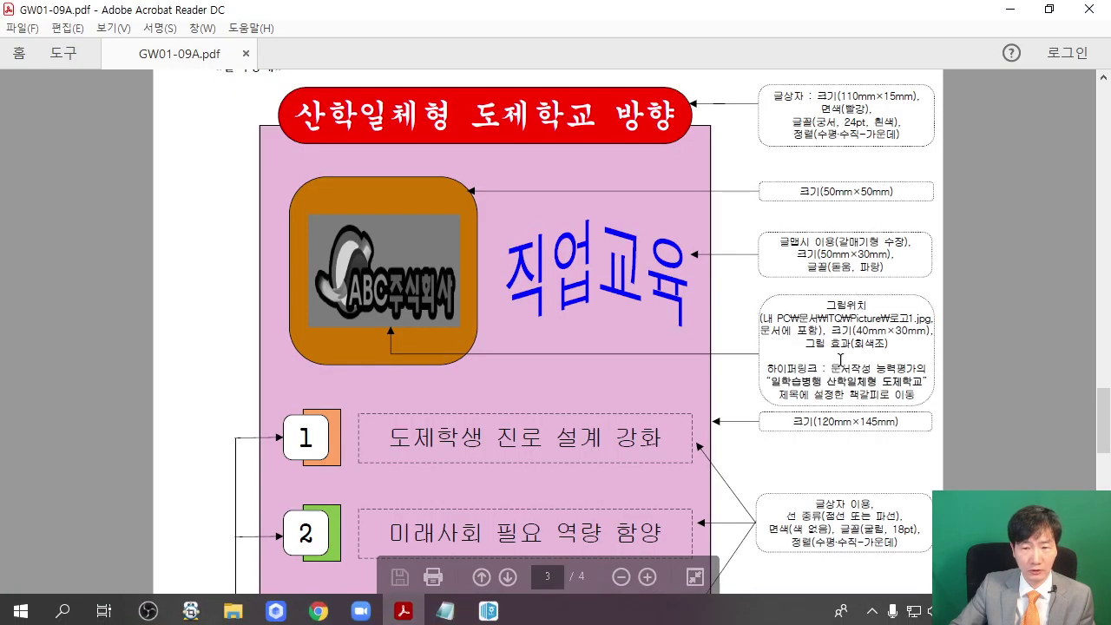
pyautogui.scroll(-2, 833, 410)
pyautogui.scroll(1, 834, 361)
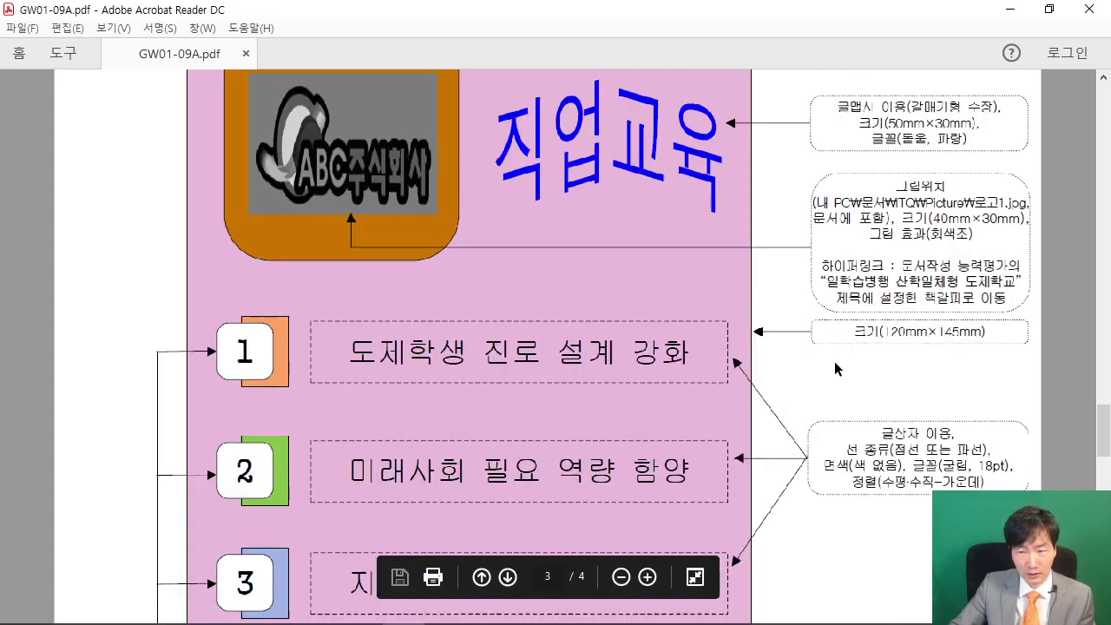
pyautogui.moveTo(883, 331); pyautogui.dragTo(960, 332)
pyautogui.click(888, 331)
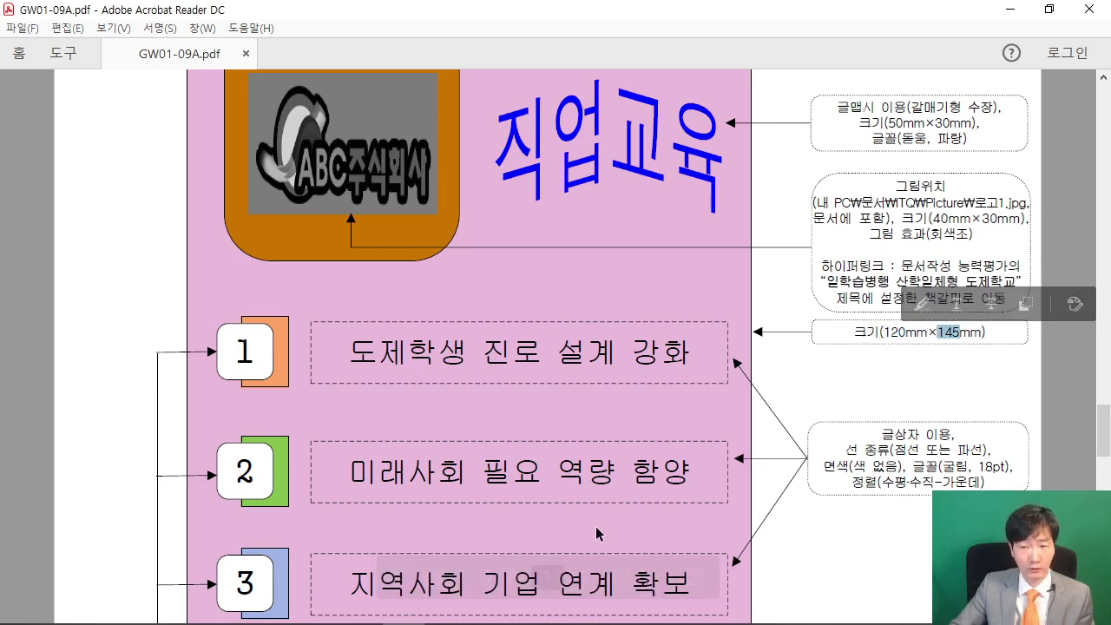
pyautogui.click(487, 607)
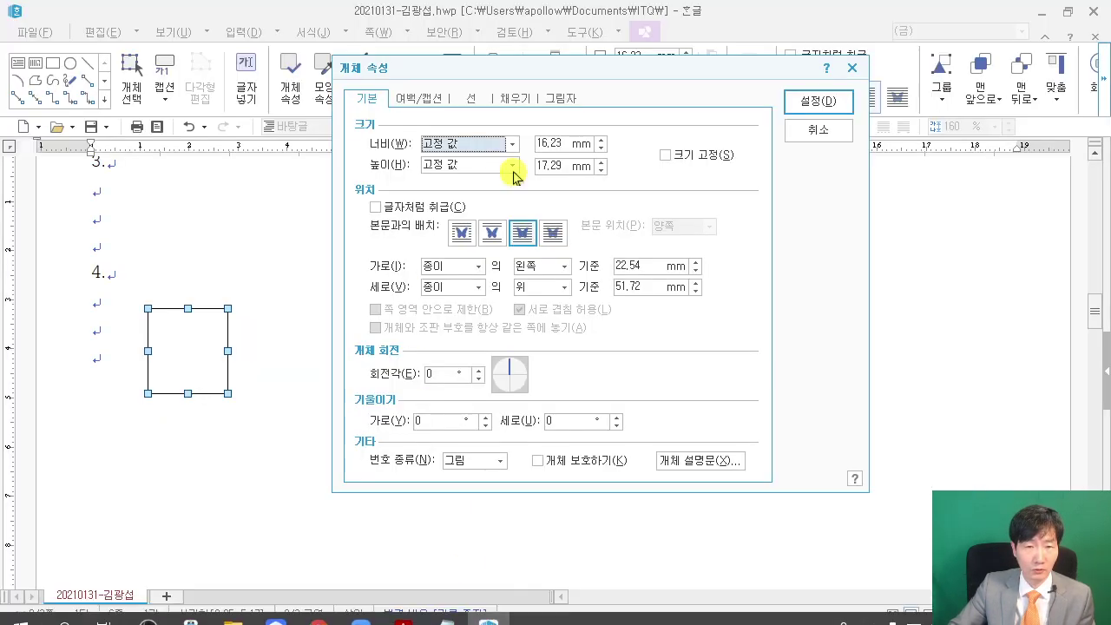
# Step: Set the rectangle to 120 × 145 mm with 크기 고정 locked
pyautogui.doubleClick(567, 145)
pyautogui.write('120')
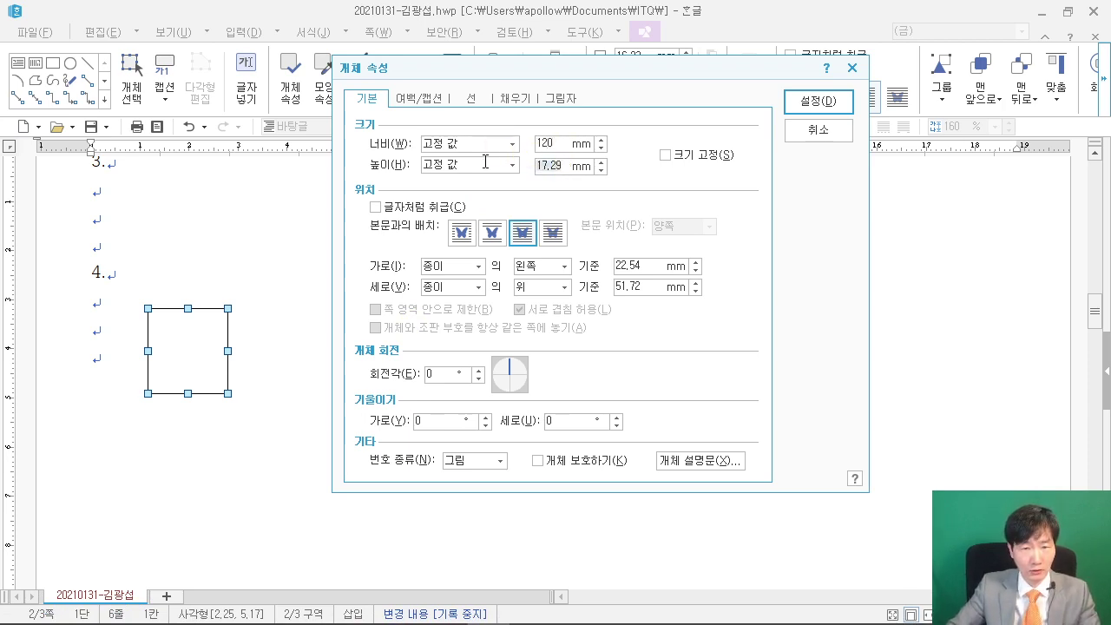
pyautogui.write('145')
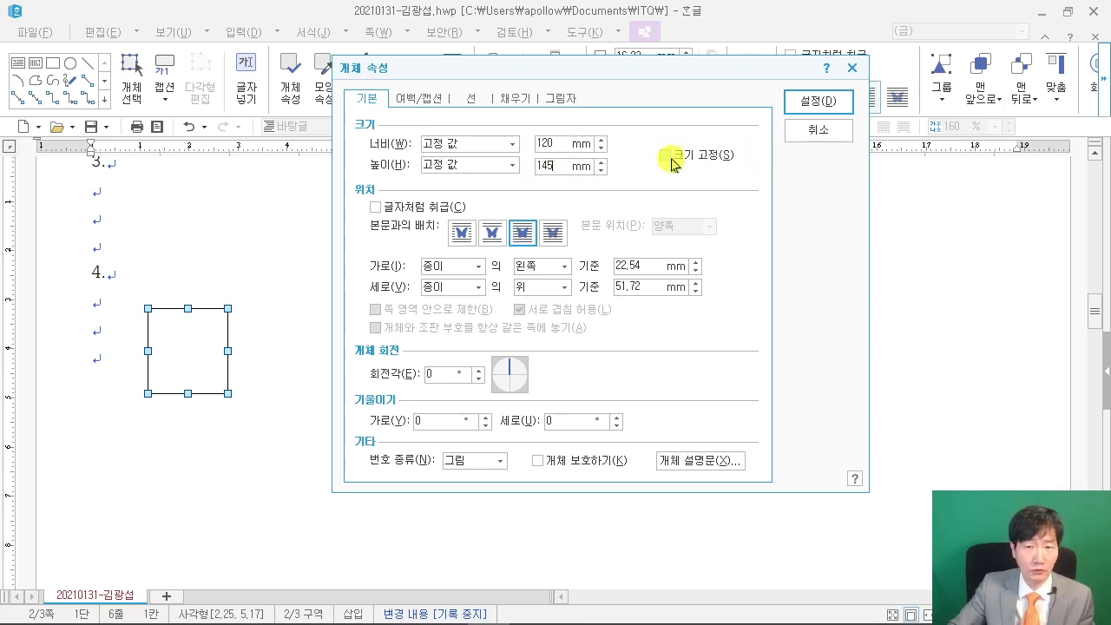
pyautogui.click(666, 155)
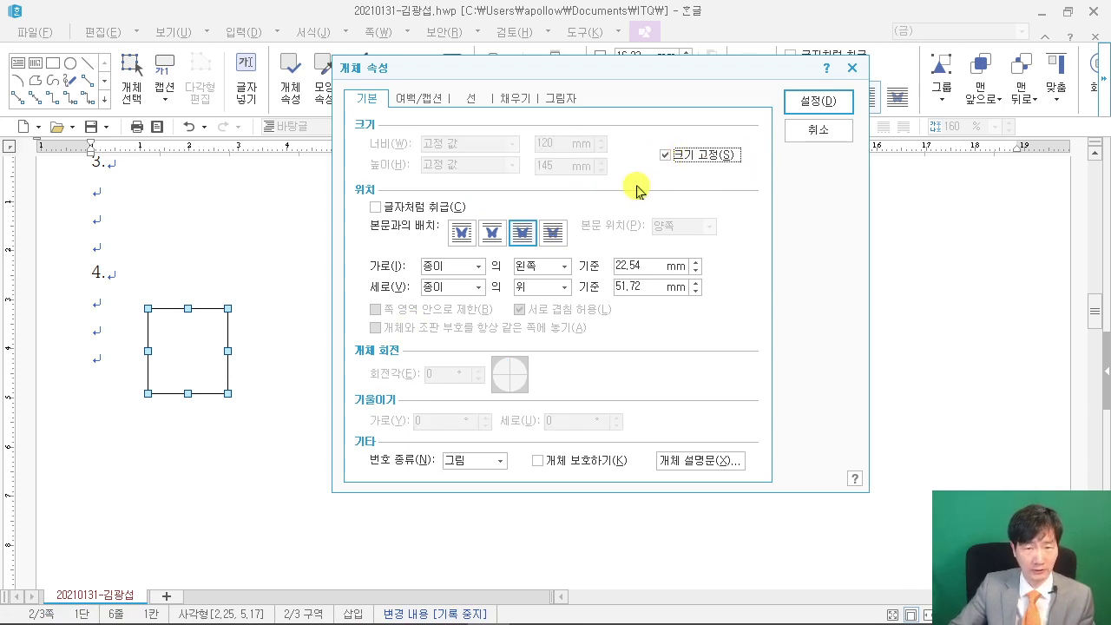
pyautogui.click(424, 613)
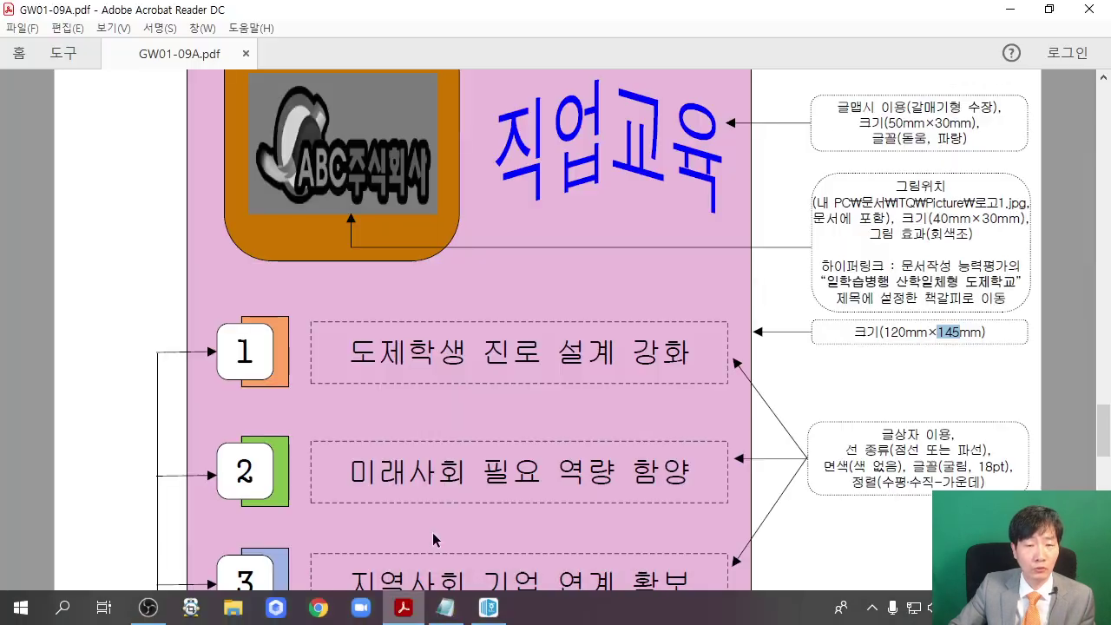
# Step: Highlight and reread condition (2) on fill colours, then go back to Hangul's rectangle properties
pyautogui.scroll(5, 233, 242)
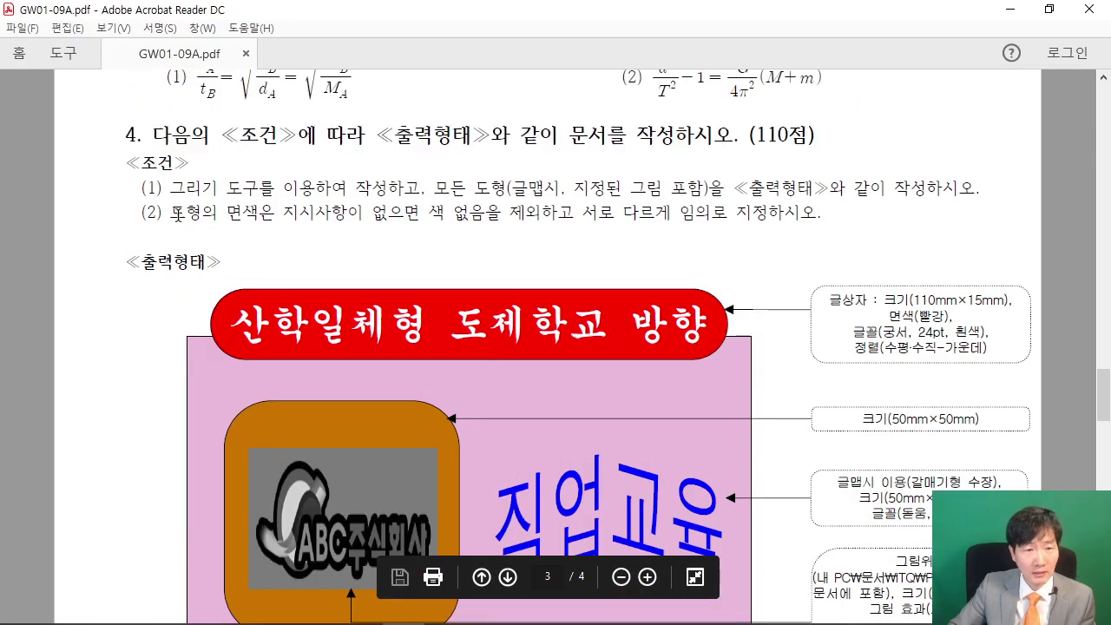
pyautogui.moveTo(177, 211); pyautogui.dragTo(297, 212)
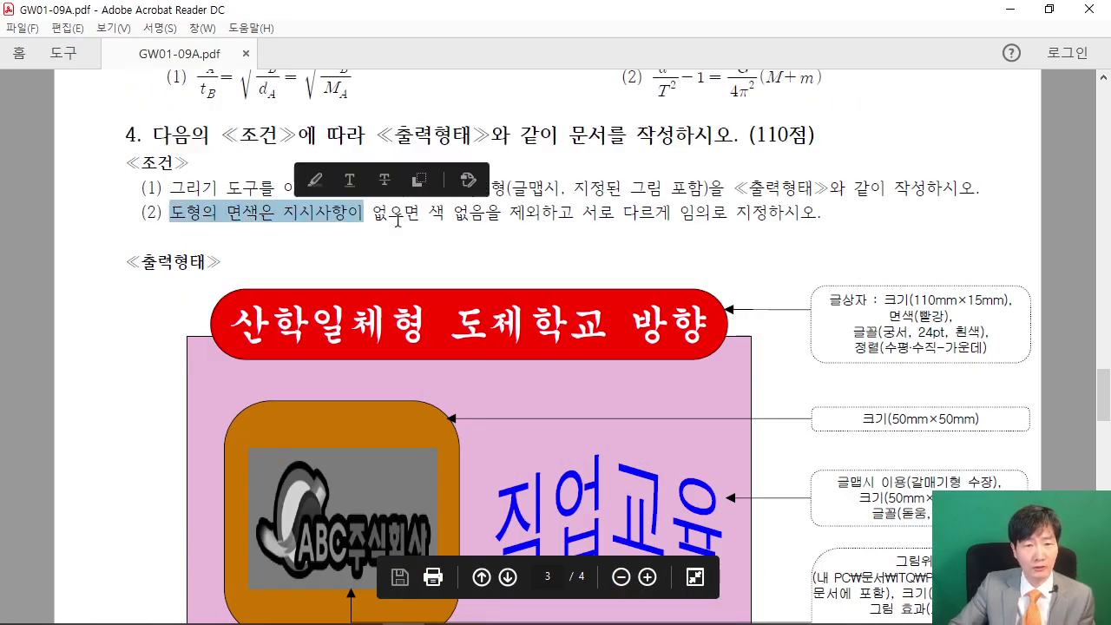
pyautogui.click(374, 219)
pyautogui.moveTo(443, 214); pyautogui.dragTo(691, 214)
pyautogui.click(666, 239)
pyautogui.scroll(-3, 666, 246)
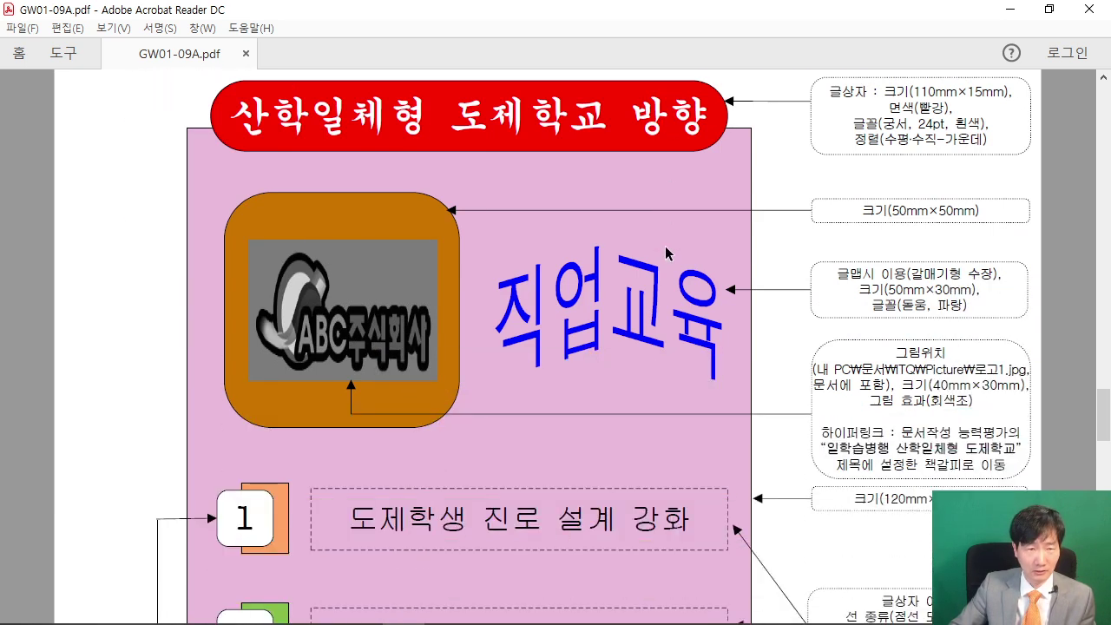
pyautogui.moveTo(404, 618)
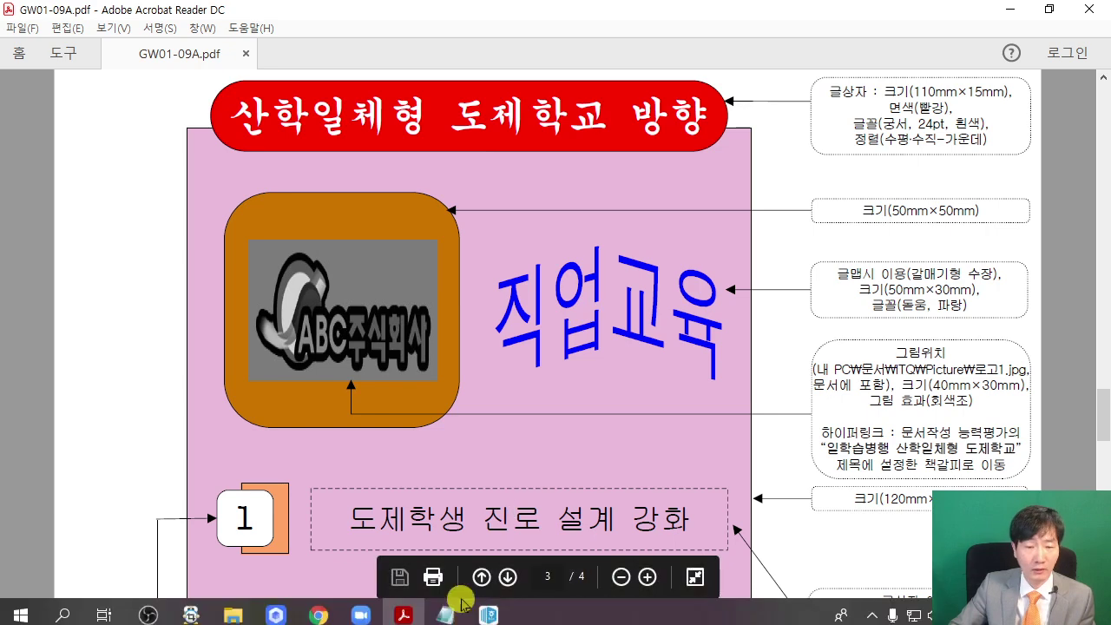
pyautogui.click(469, 613)
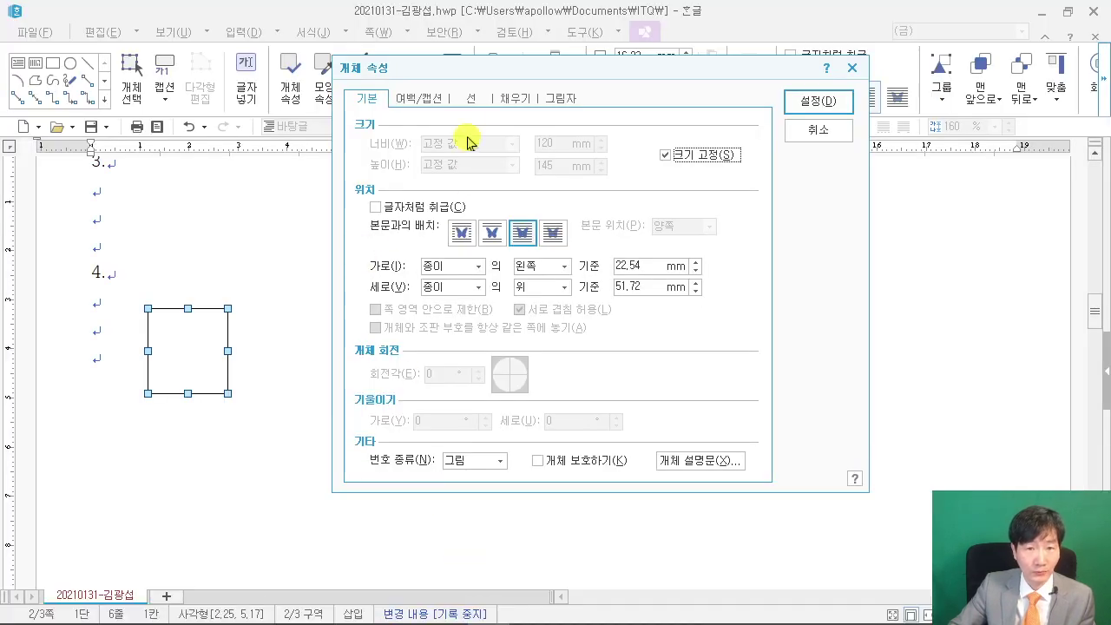
# Step: Give the 120 × 145 mm rectangle a light peach face colour and apply it
pyautogui.click(514, 99)
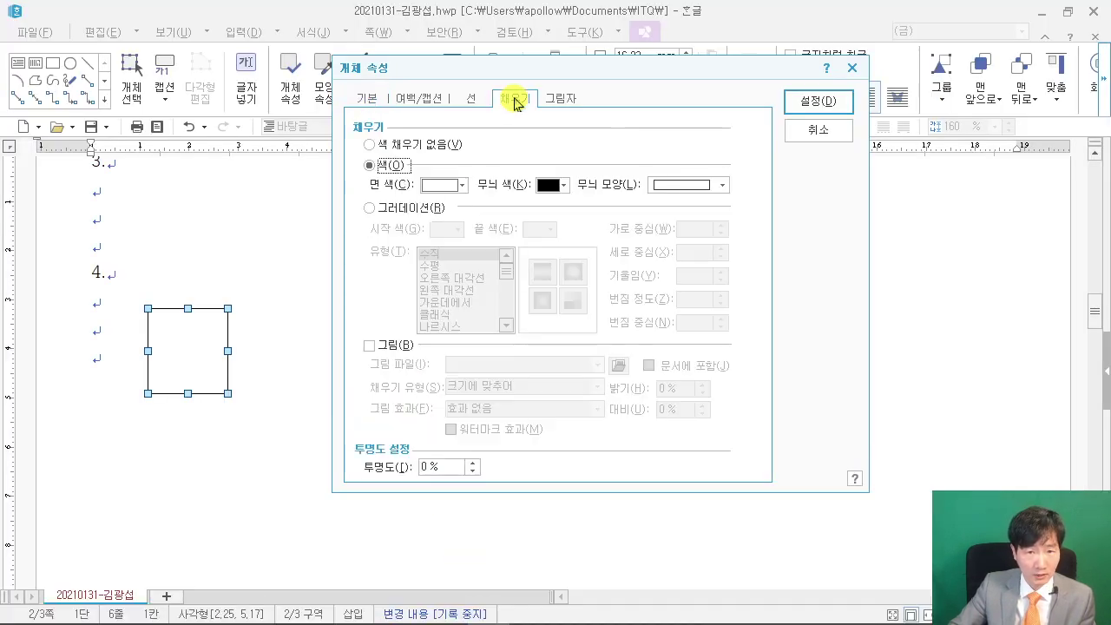
pyautogui.click(445, 184)
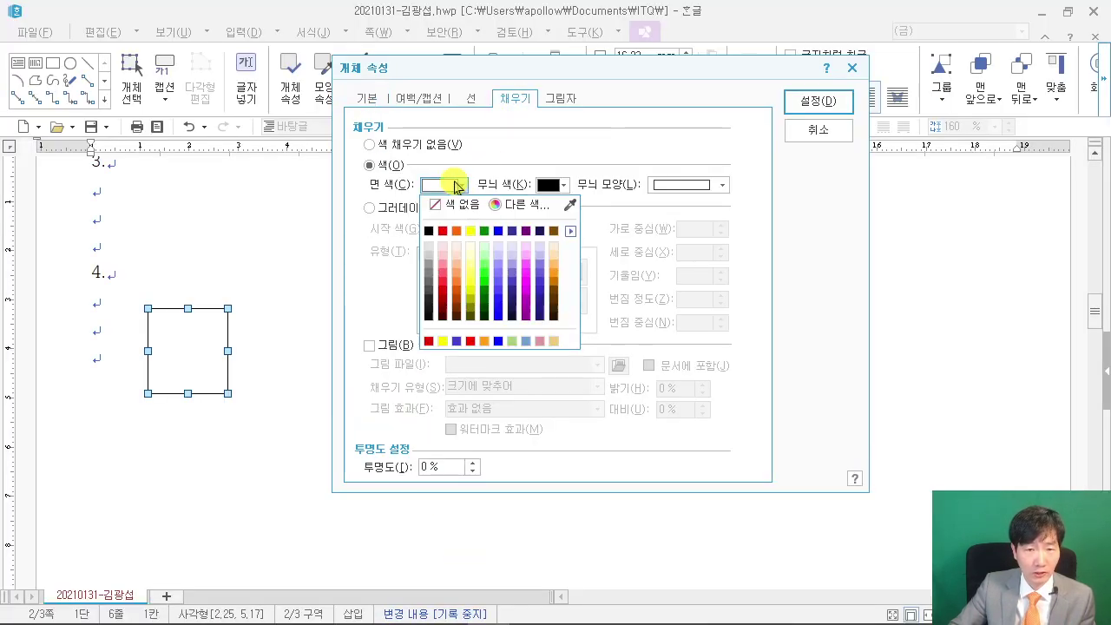
pyautogui.click(452, 256)
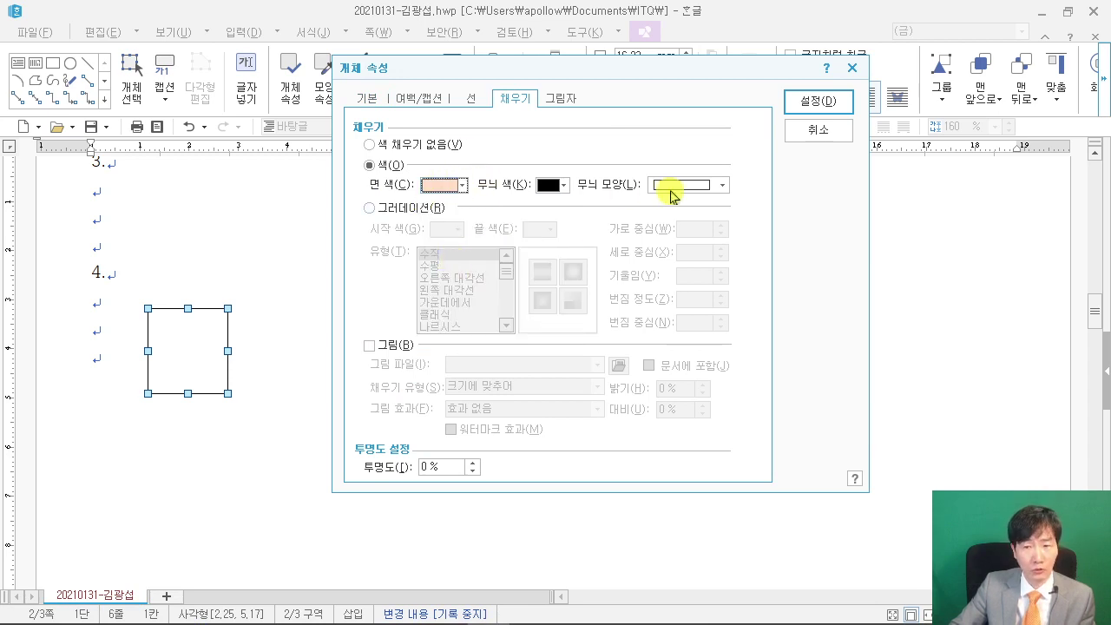
pyautogui.click(817, 102)
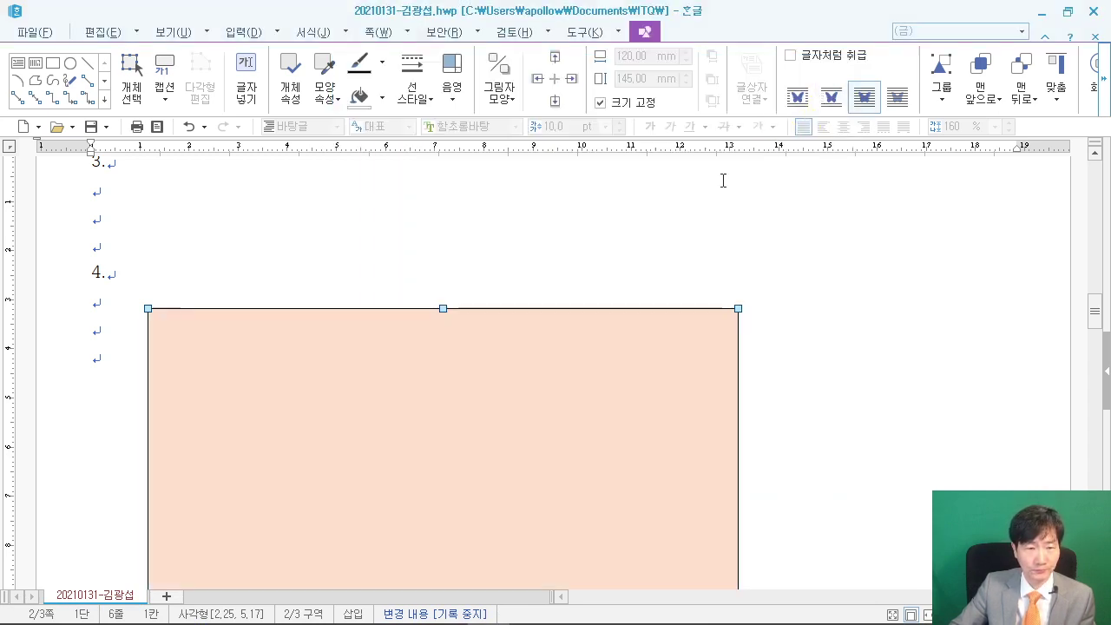
# Step: Drag the peach rectangle lower and slightly right, to position 4.09, 8.51
pyautogui.scroll(-3, 684, 414)
pyautogui.scroll(3, 677, 401)
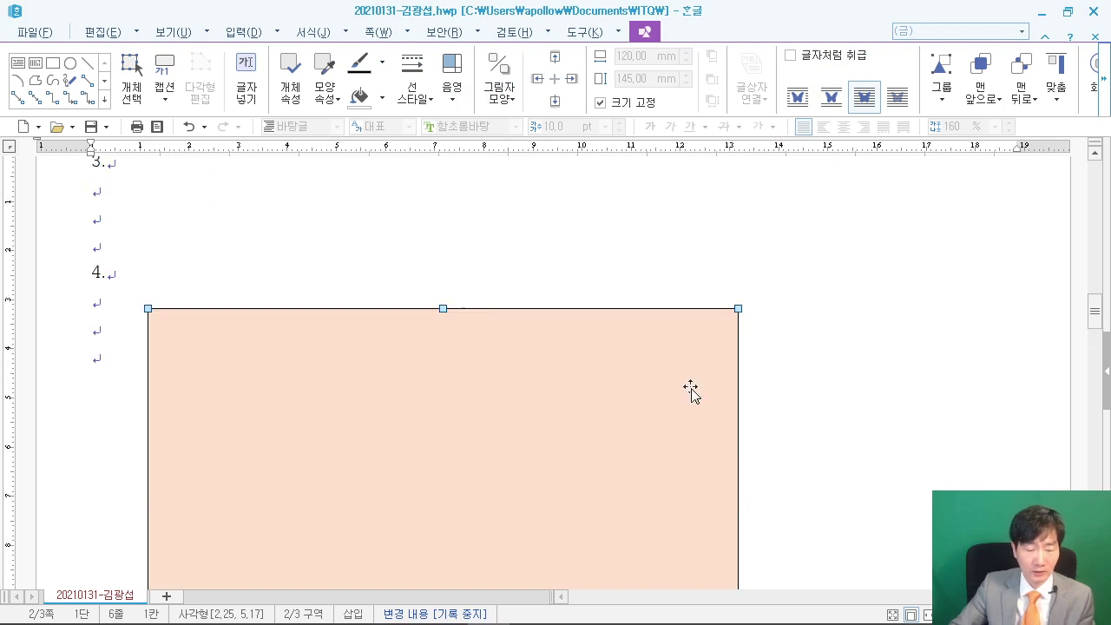
pyautogui.moveTo(471, 423); pyautogui.dragTo(388, 452)
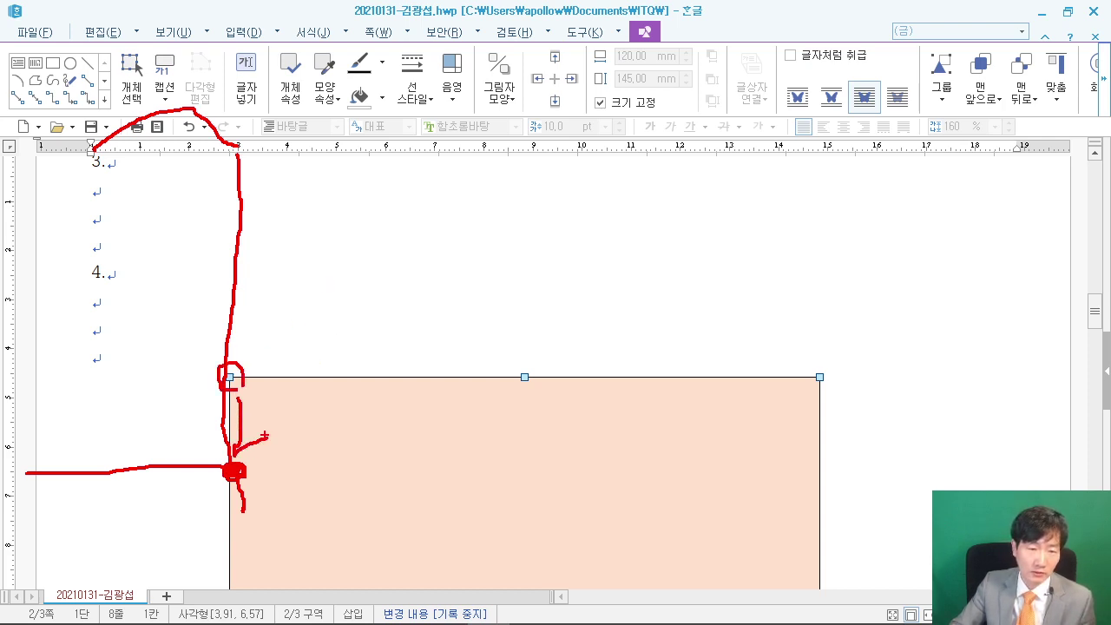
pyautogui.press('Escape')
pyautogui.moveTo(310, 445); pyautogui.dragTo(319, 518)
pyautogui.scroll(-5, 334, 348)
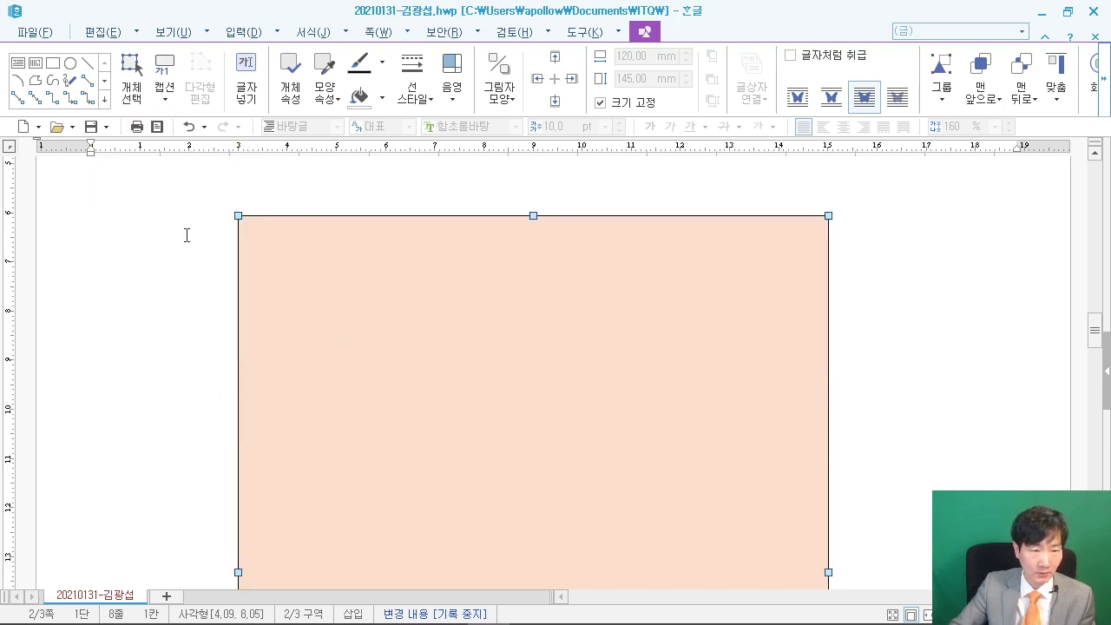
pyautogui.moveTo(276, 284); pyautogui.dragTo(276, 306)
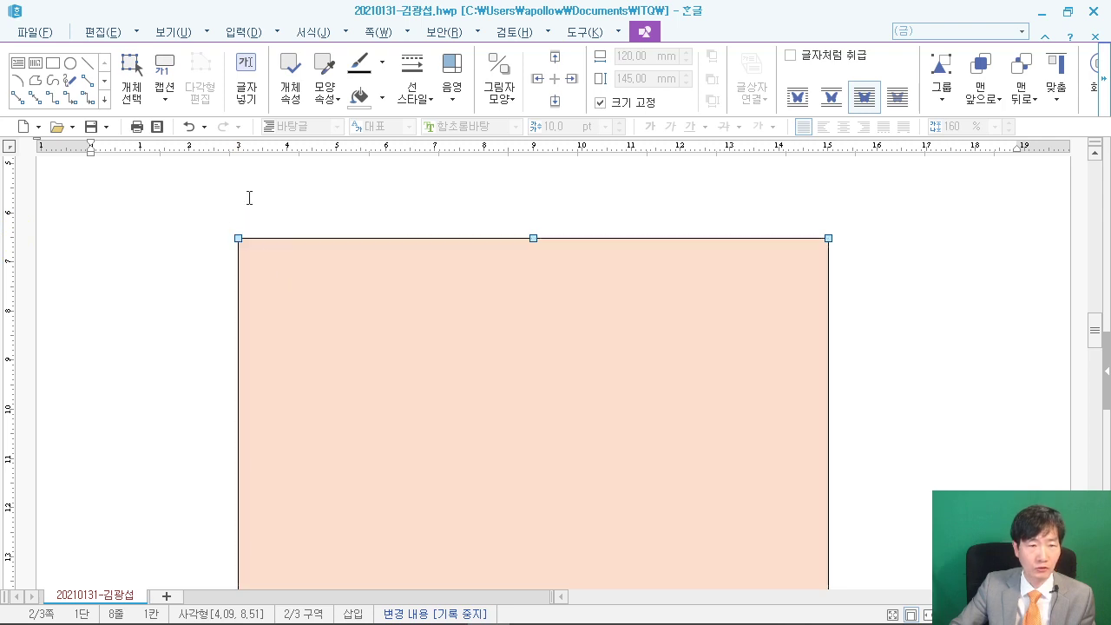
pyautogui.click(230, 217)
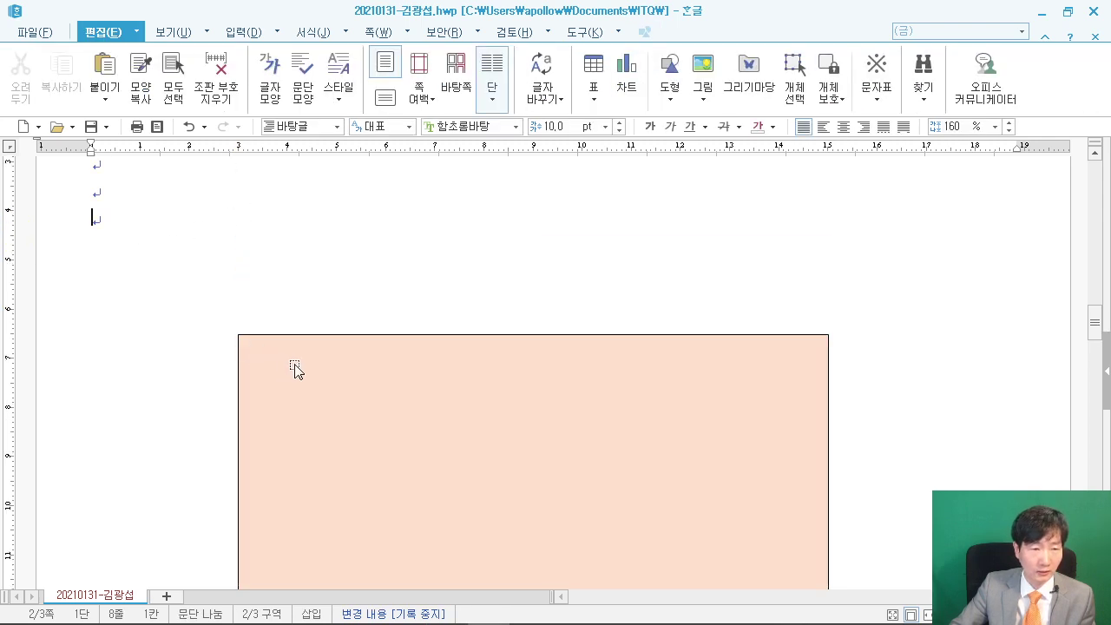
pyautogui.scroll(3, 373, 317)
pyautogui.scroll(-5, 382, 313)
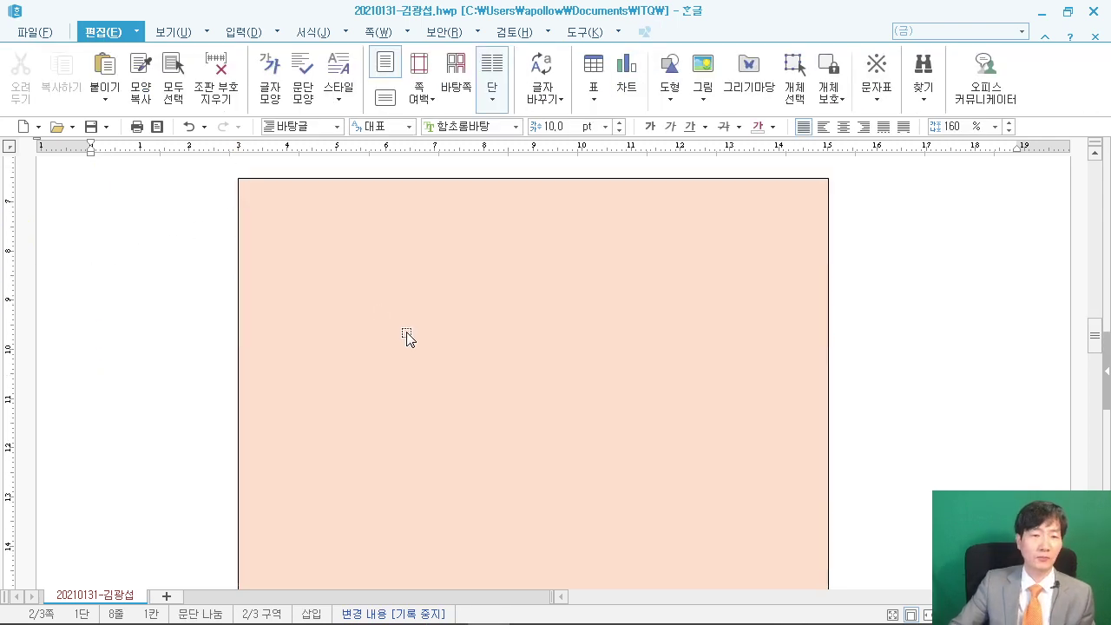
pyautogui.scroll(2, 407, 336)
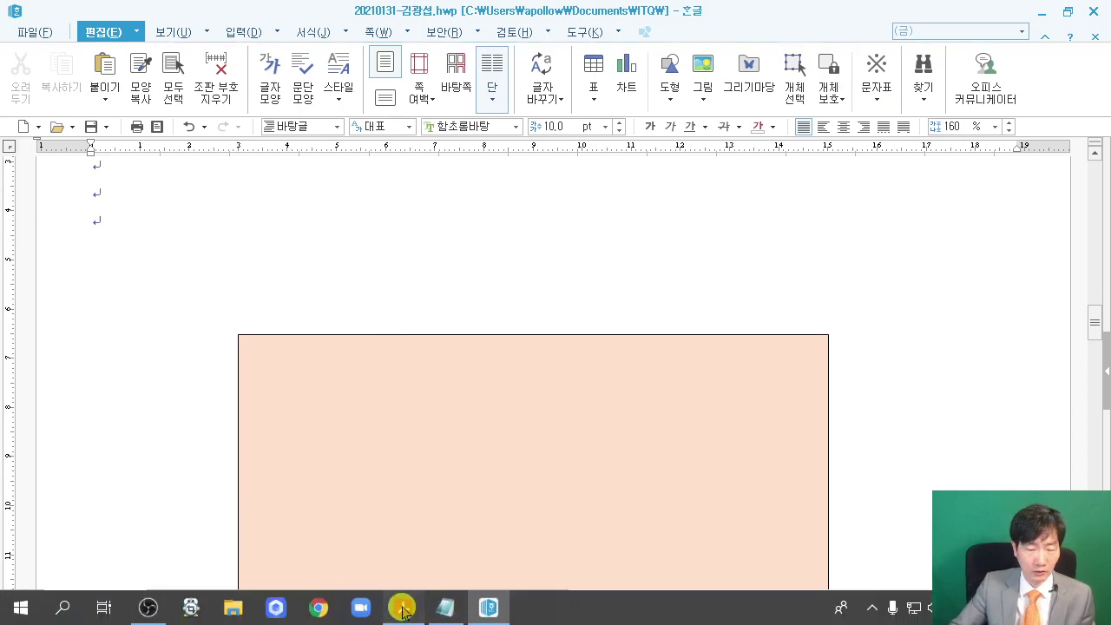
pyautogui.click(403, 608)
pyautogui.scroll(2, 522, 214)
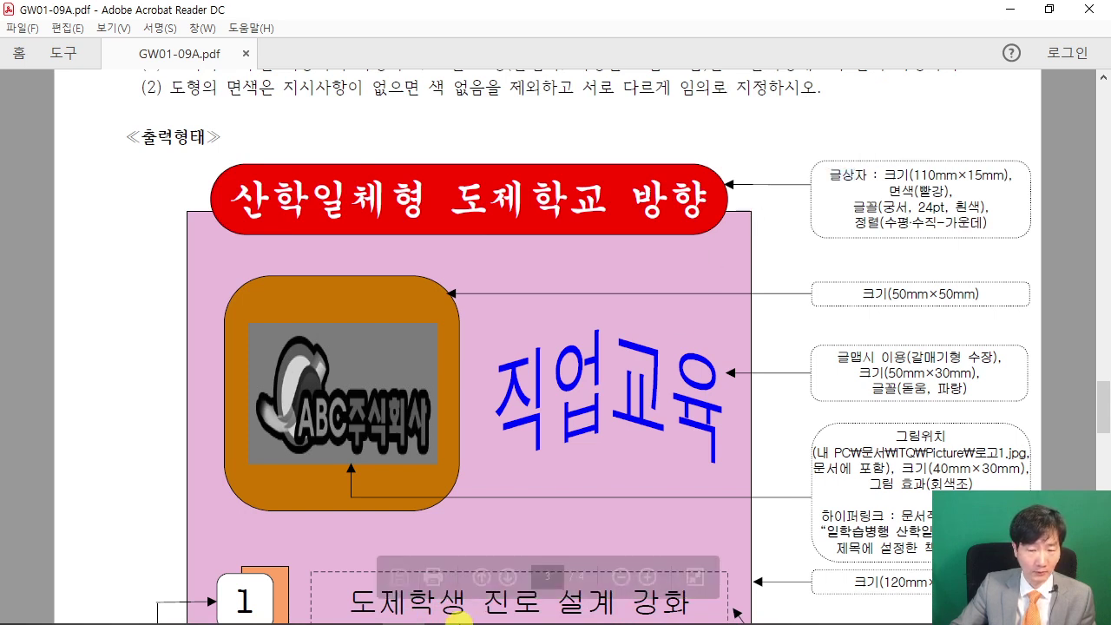
pyautogui.click(488, 608)
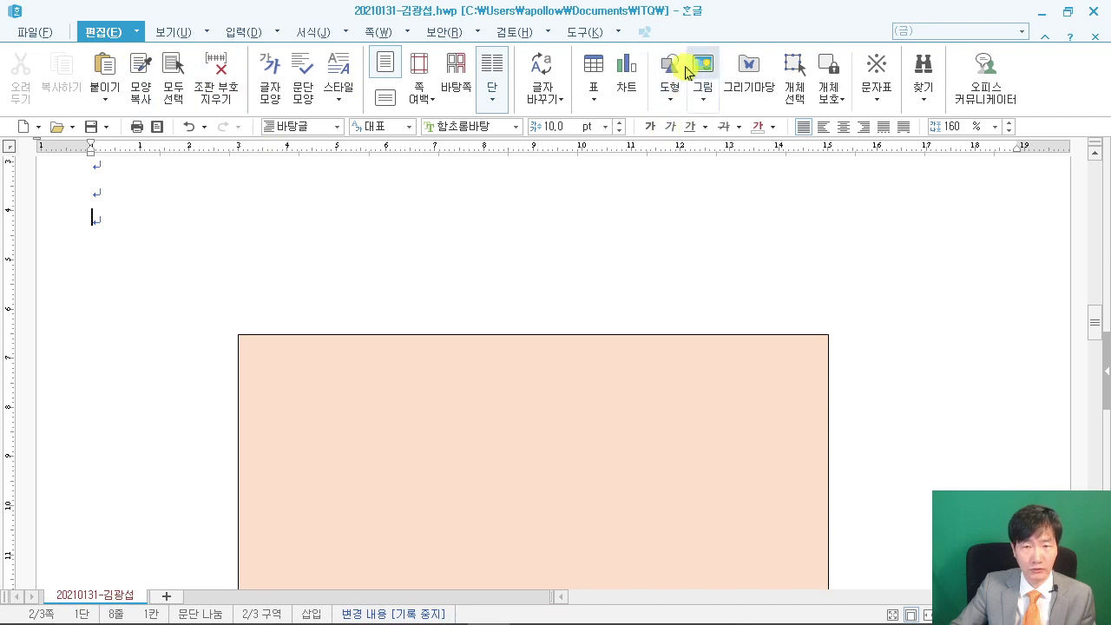
# Step: Draw a horizontal text box just above the peach rectangle
pyautogui.click(670, 87)
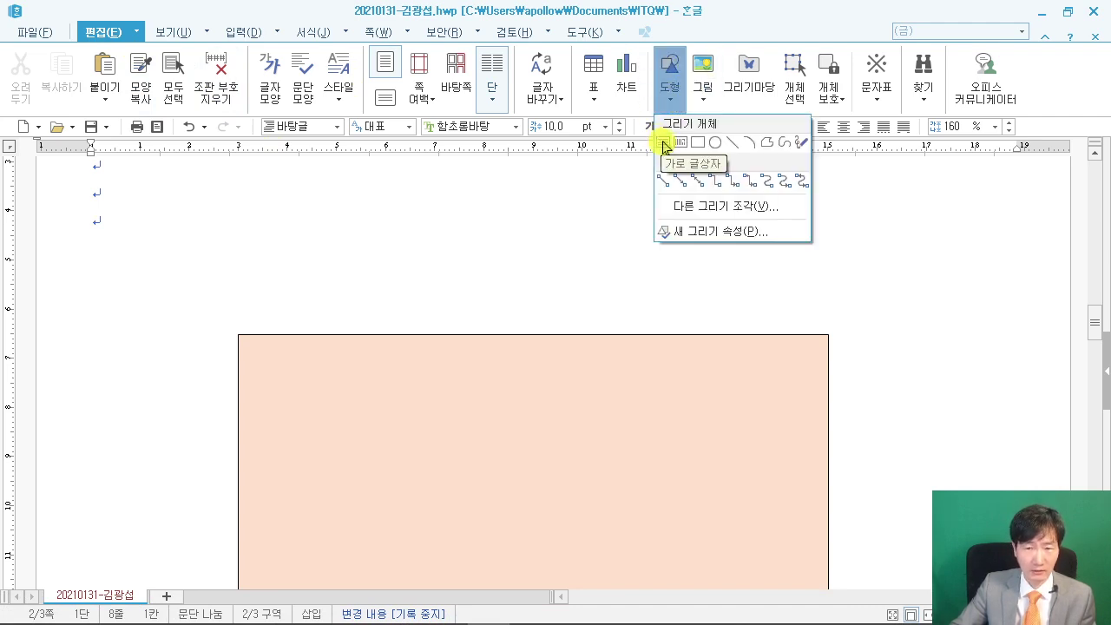
pyautogui.click(664, 144)
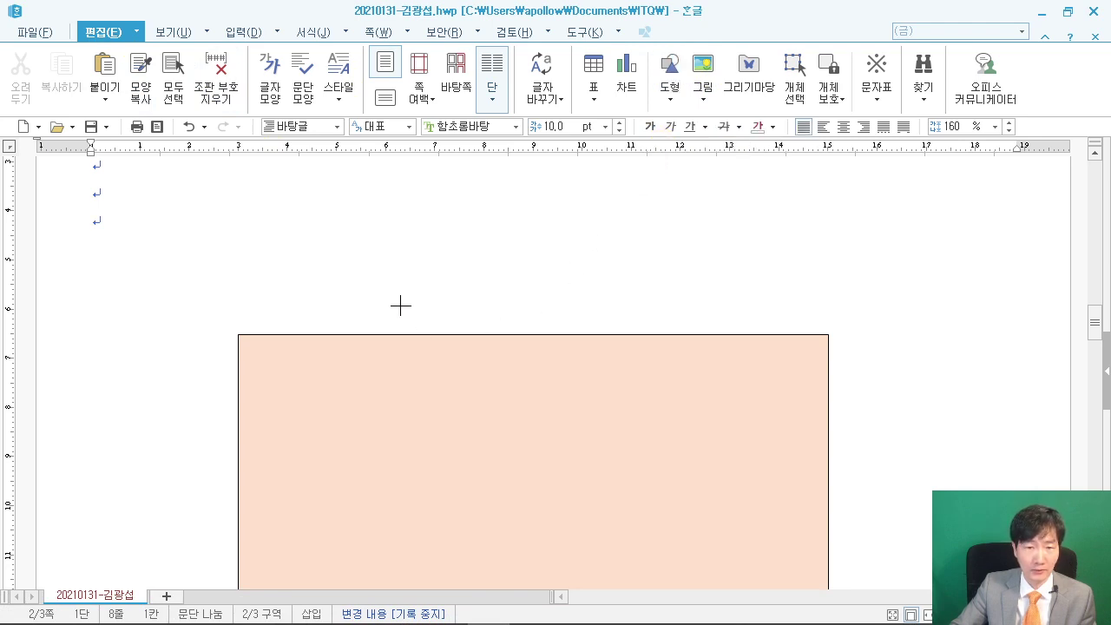
pyautogui.moveTo(338, 246)
pyautogui.mouseDown()
pyautogui.moveTo(568, 330)
pyautogui.moveTo(574, 316)
pyautogui.mouseUp()
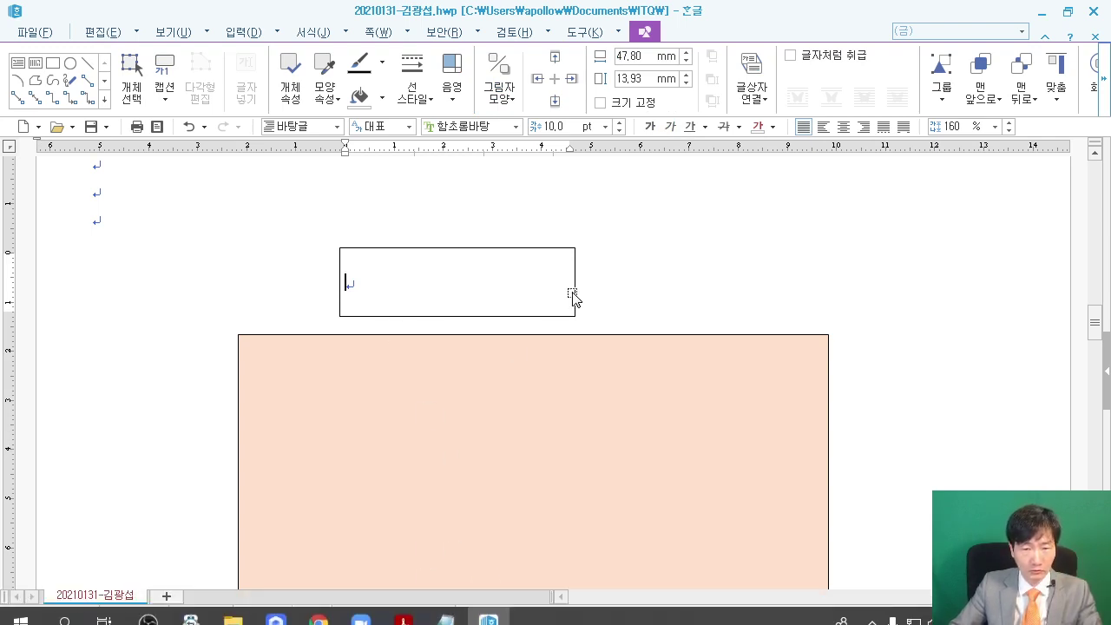
# Step: Select the new text box as an object and open its Object Properties
pyautogui.click(574, 296)
pyautogui.click(563, 280)
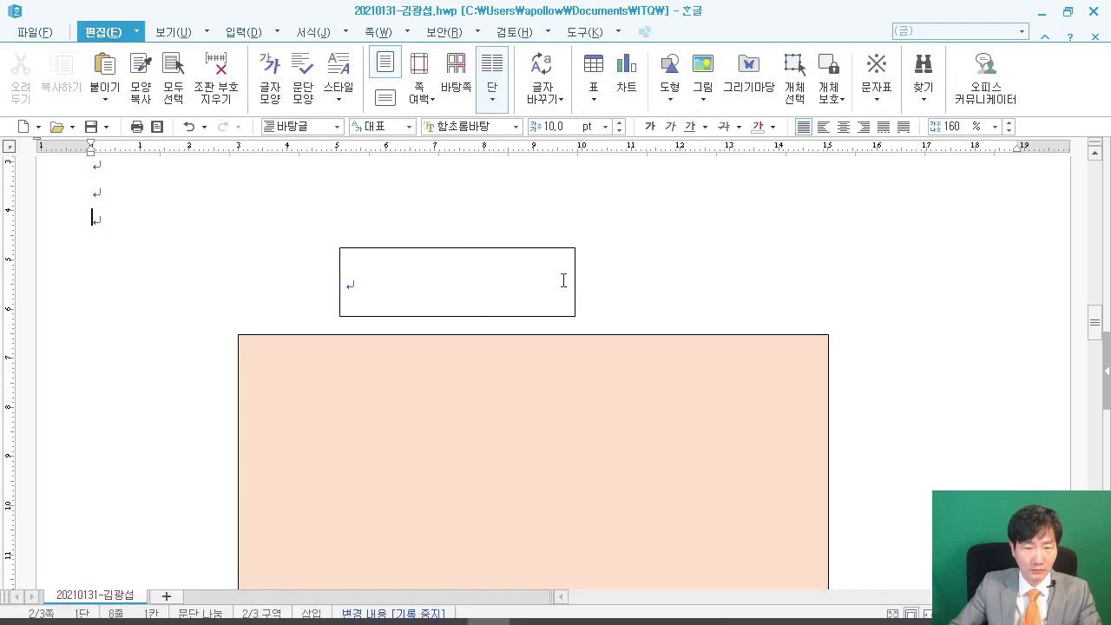
pyautogui.click(574, 276)
pyautogui.press('Escape')
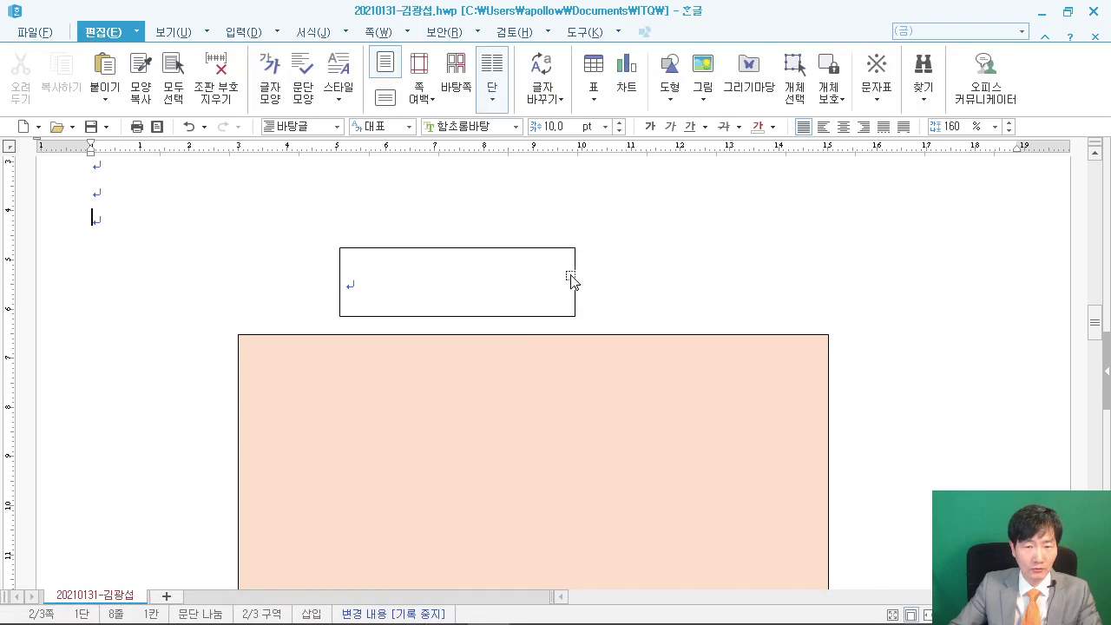
pyautogui.doubleClick(574, 277)
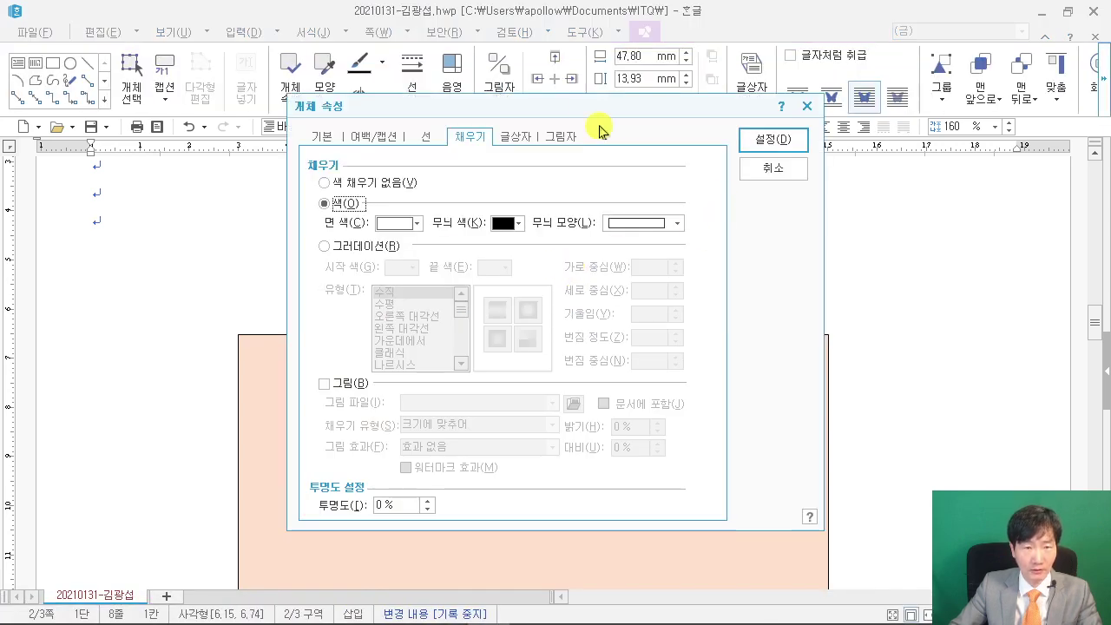
# Step: Set the text box to 110 mm wide and 15 mm high, per the PDF spec
pyautogui.moveTo(482, 106); pyautogui.dragTo(647, 89)
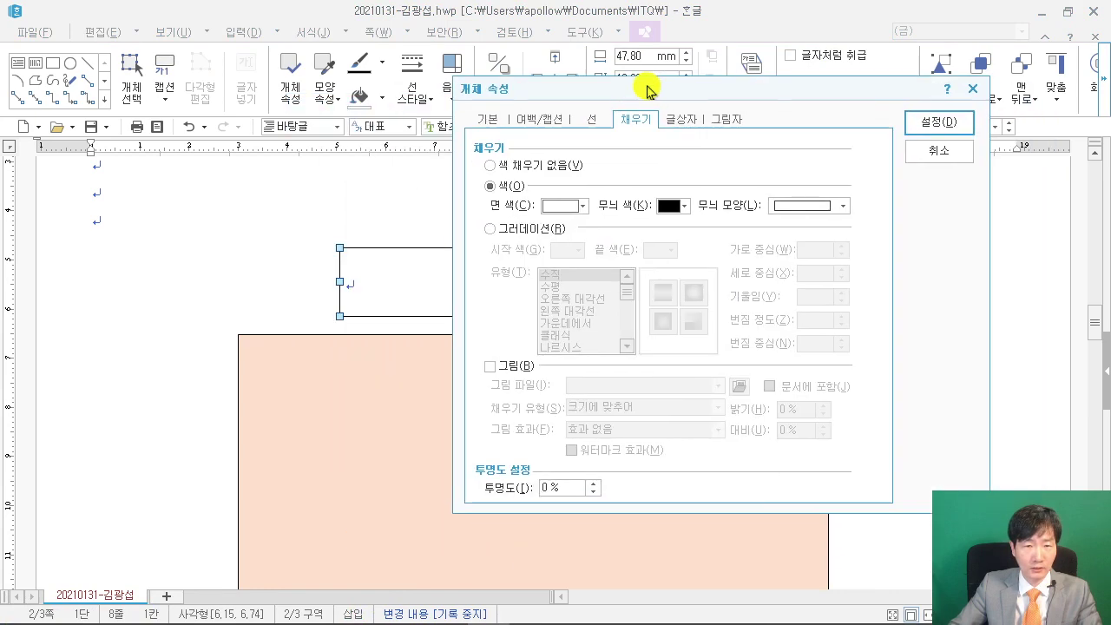
pyautogui.click(488, 119)
pyautogui.click(395, 611)
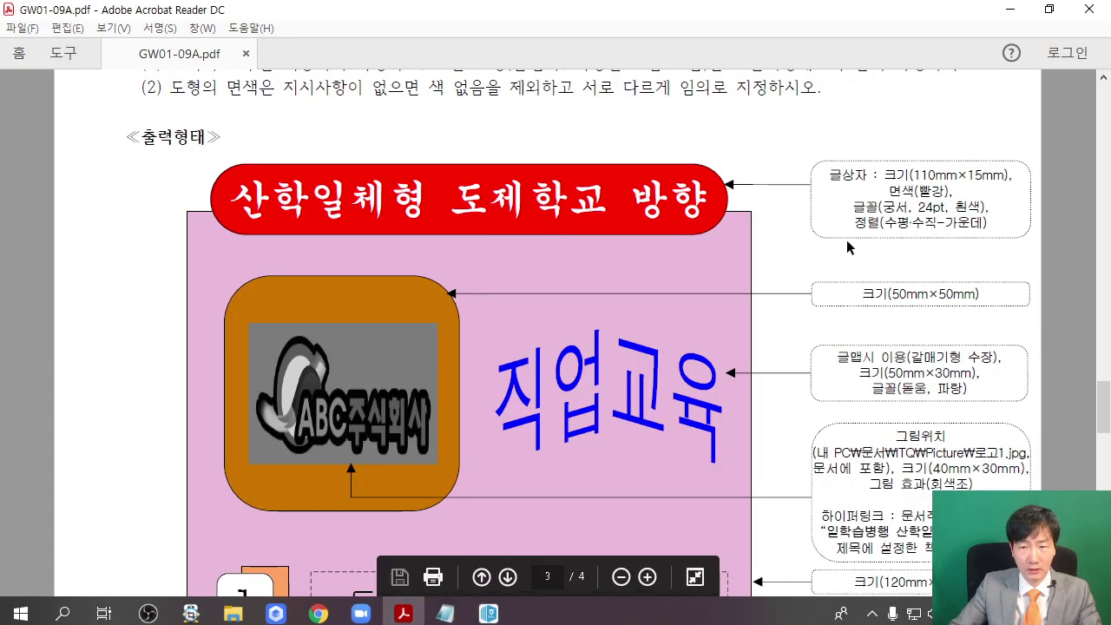
pyautogui.click(485, 610)
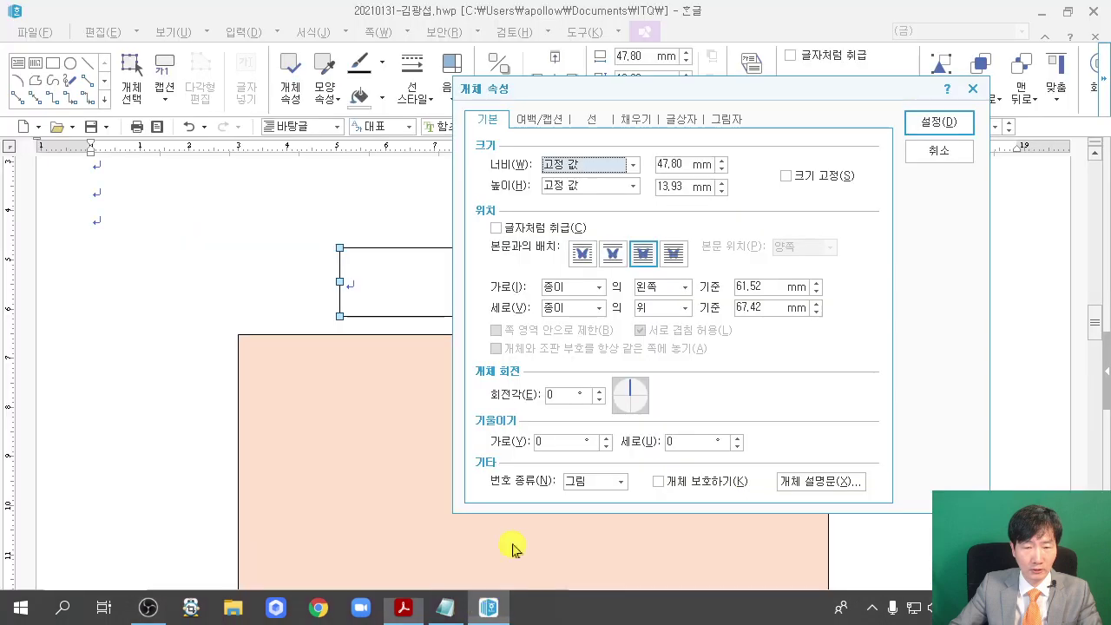
pyautogui.write('110')
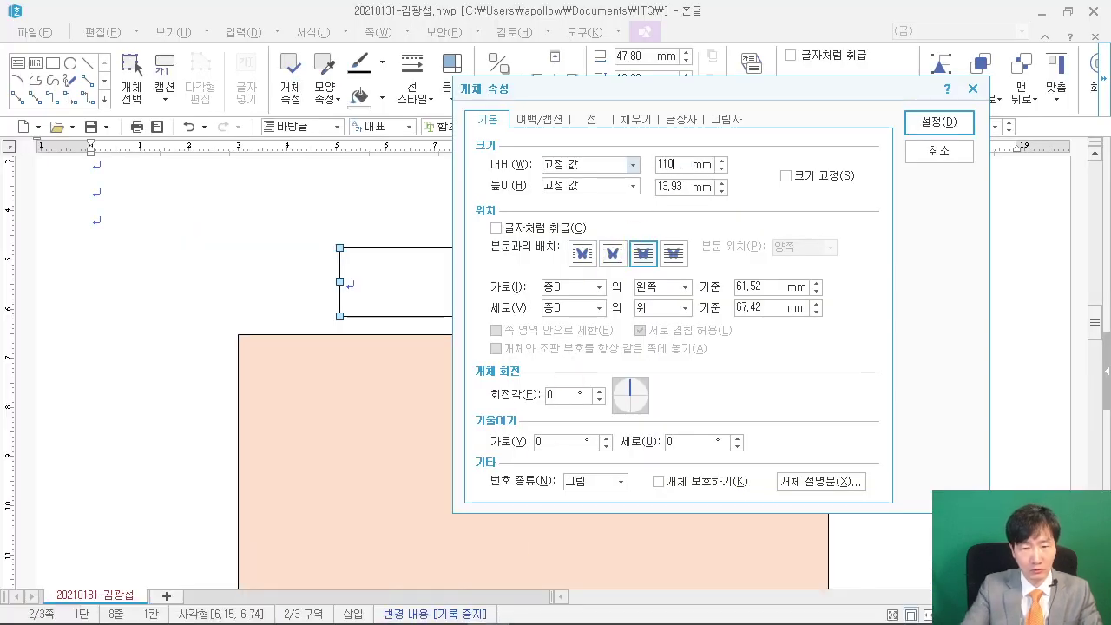
pyautogui.write('15')
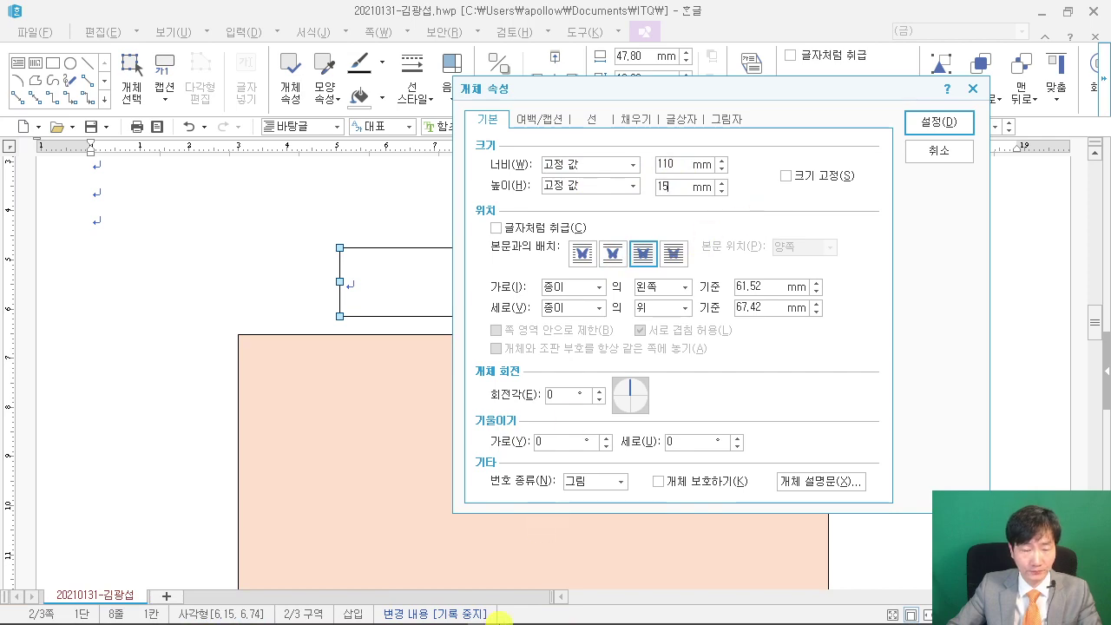
pyautogui.moveTo(476, 615)
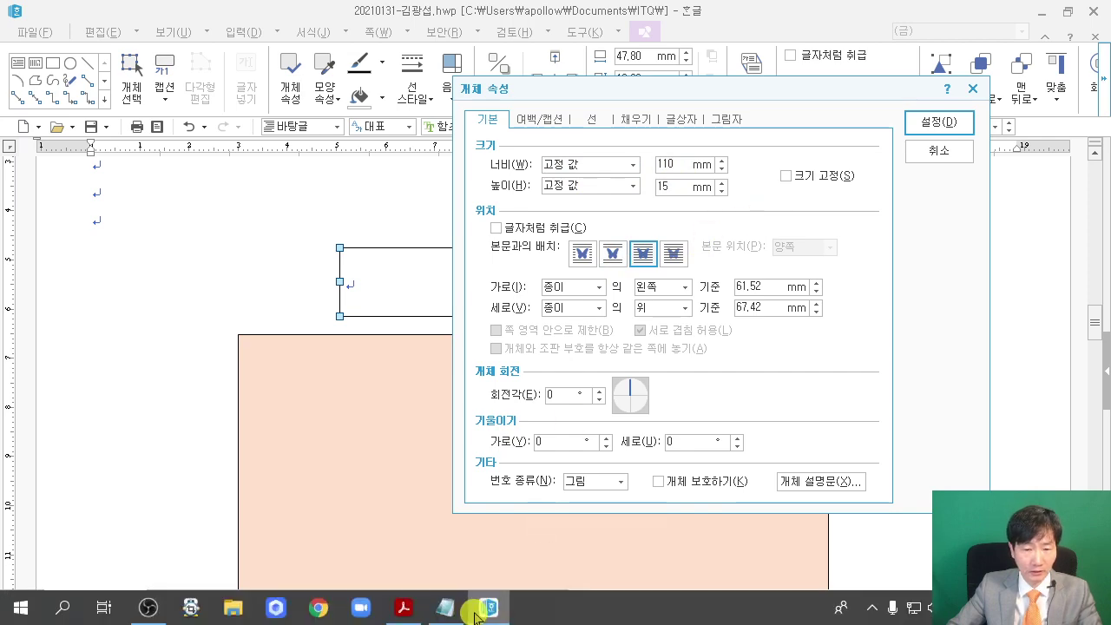
pyautogui.click(409, 610)
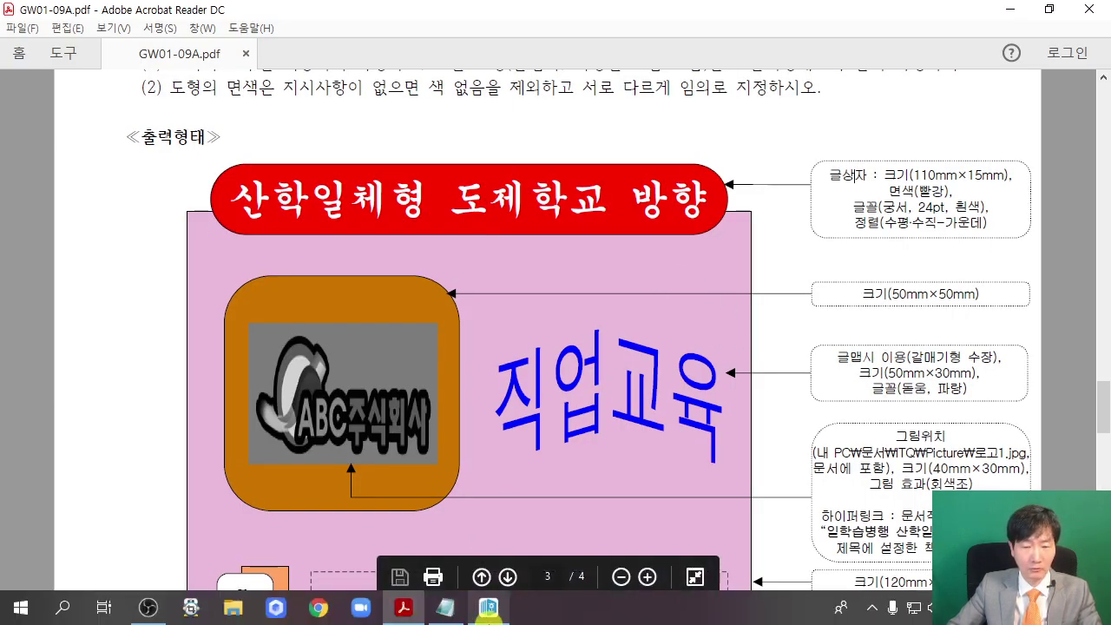
pyautogui.click(485, 609)
pyautogui.click(595, 121)
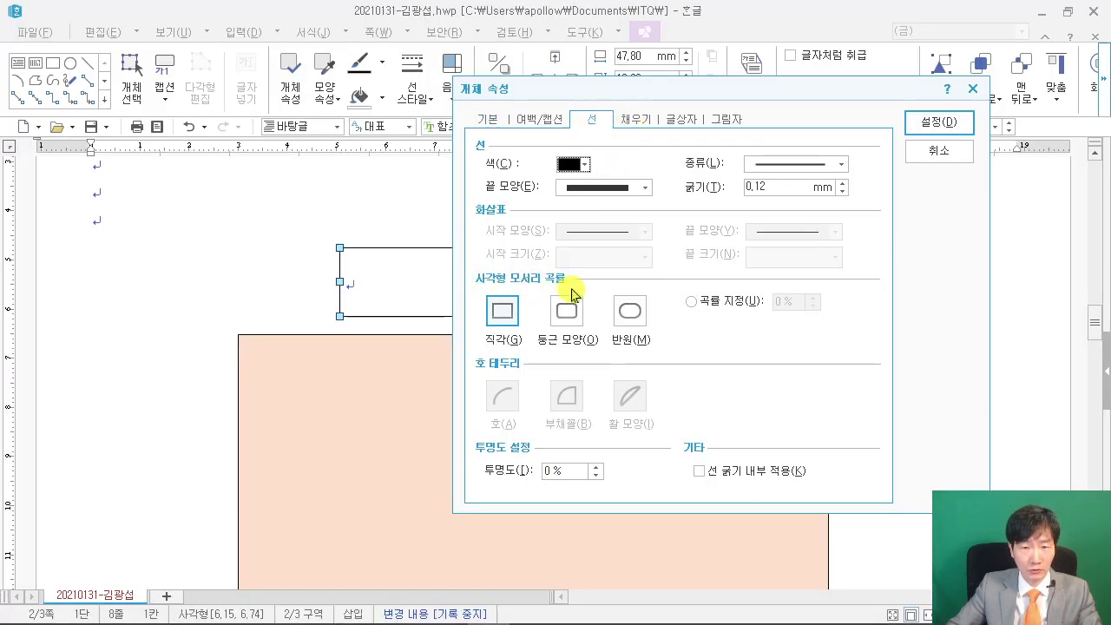
# Step: Give the text box fully rounded semicircle corners
pyautogui.click(632, 311)
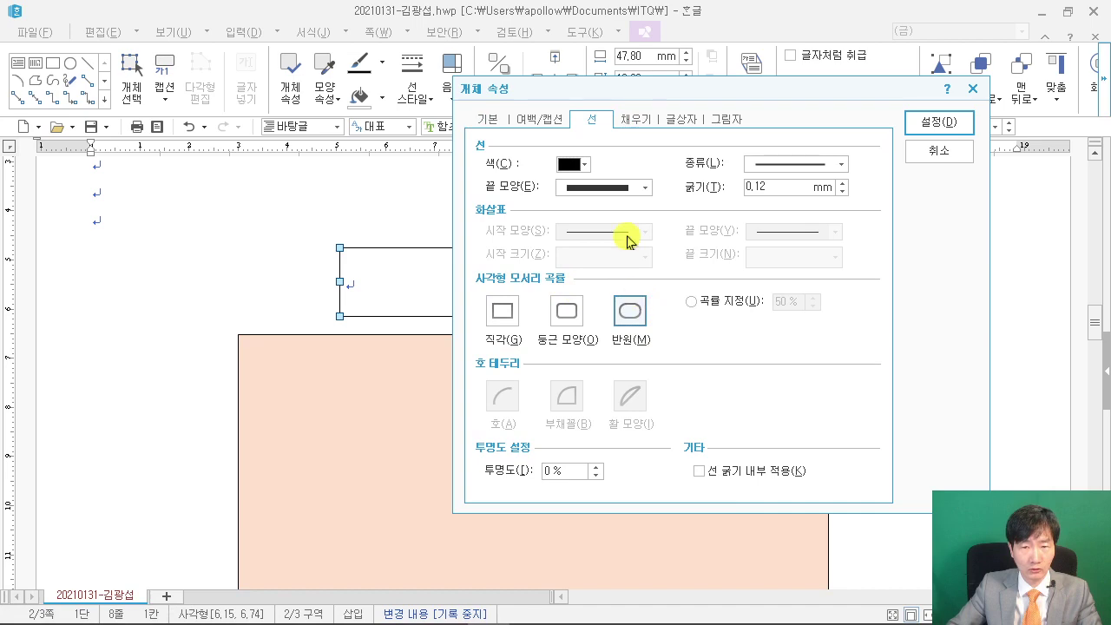
pyautogui.click(640, 119)
pyautogui.click(403, 608)
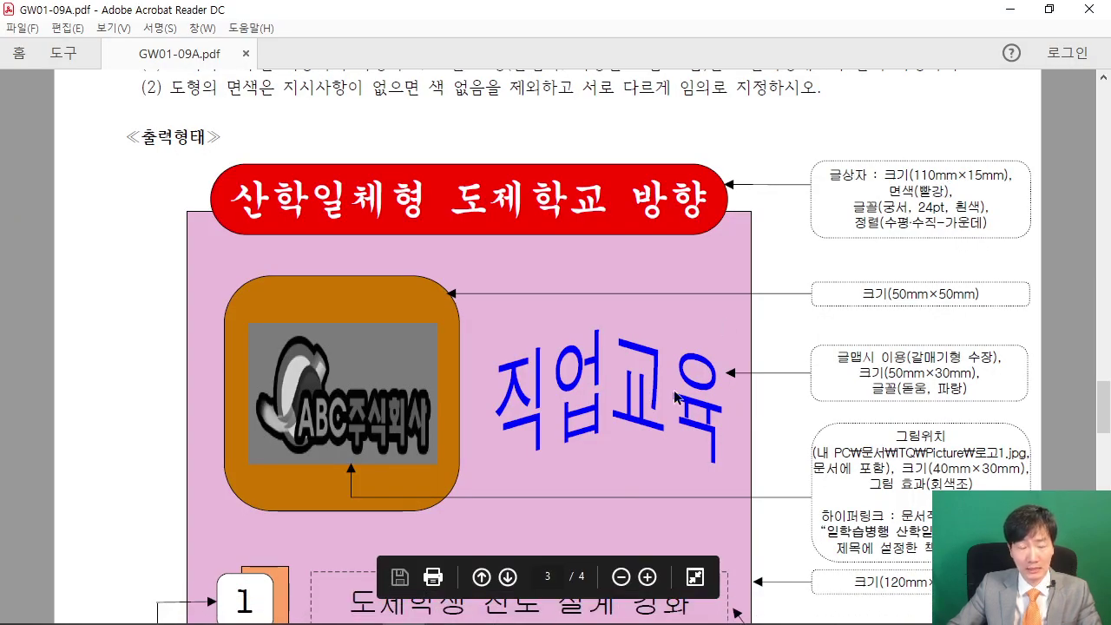
pyautogui.click(499, 607)
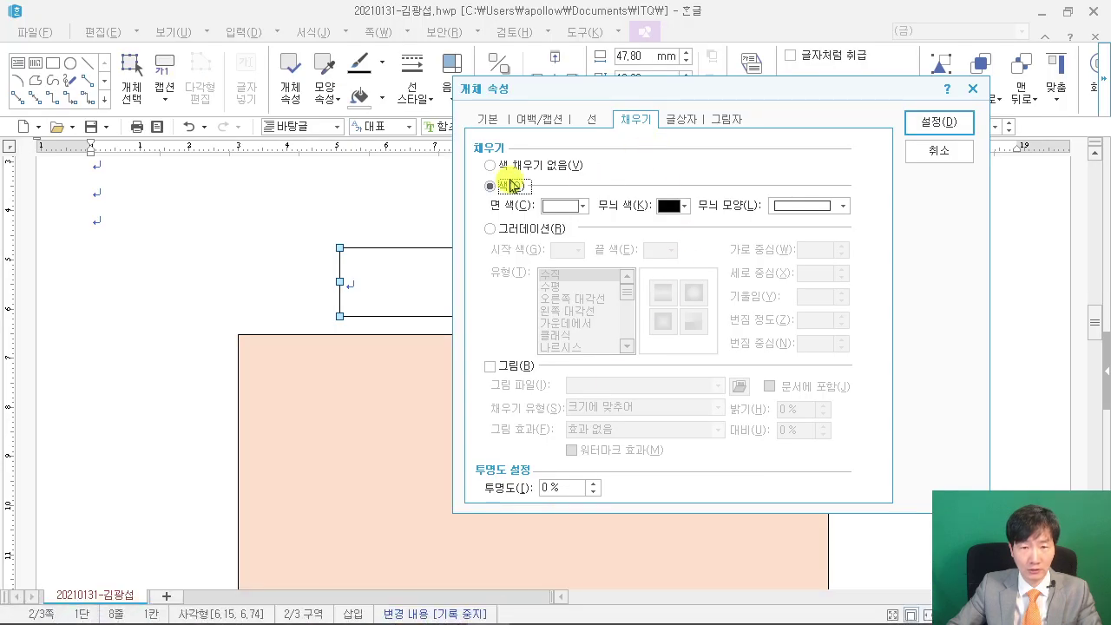
# Step: Choose solid red as the text box's face colour and apply the properties
pyautogui.click(585, 207)
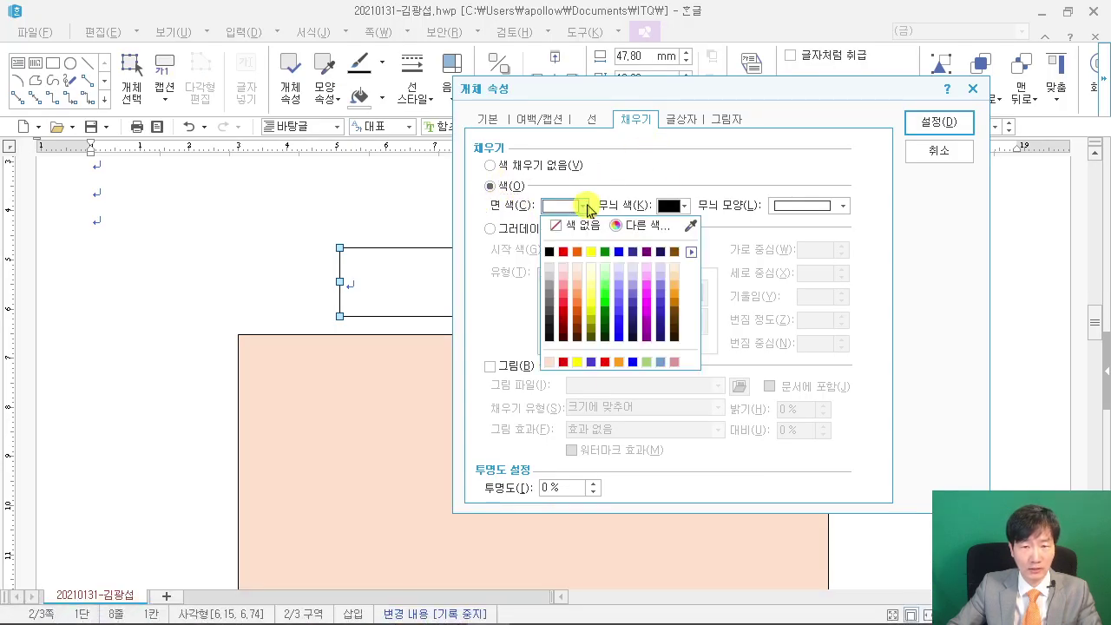
pyautogui.click(564, 252)
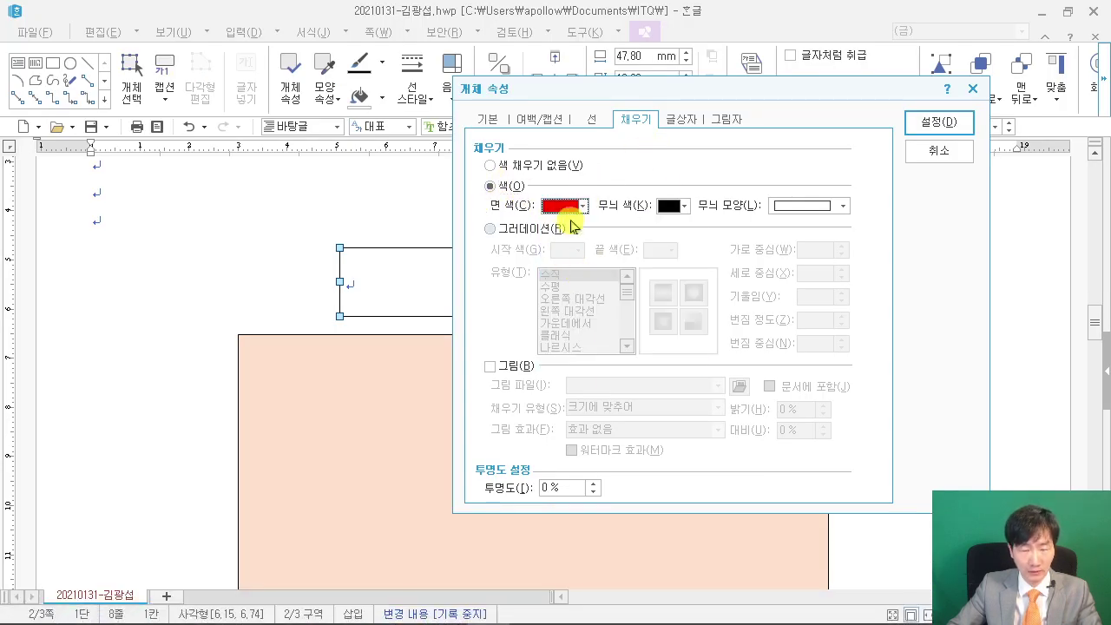
pyautogui.click(417, 613)
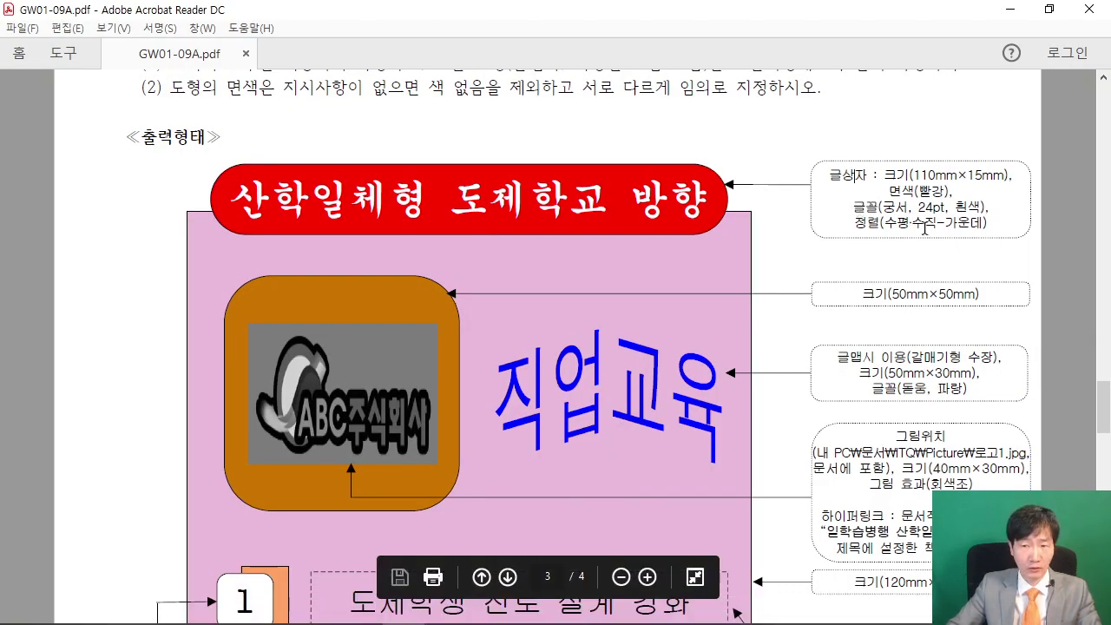
pyautogui.moveTo(490, 613)
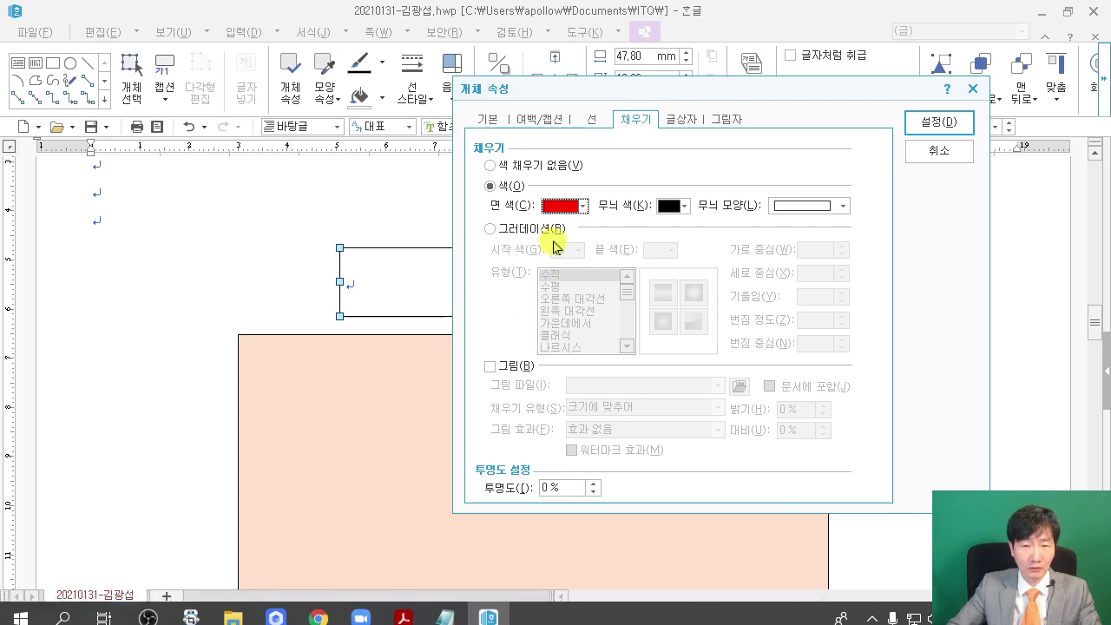
pyautogui.click(583, 206)
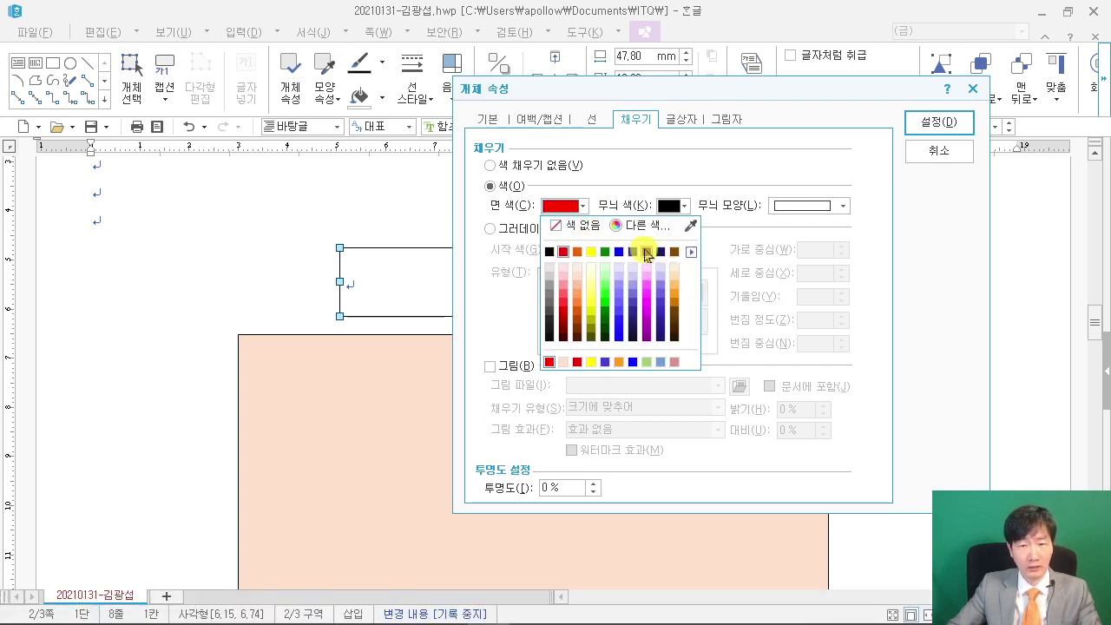
pyautogui.click(692, 253)
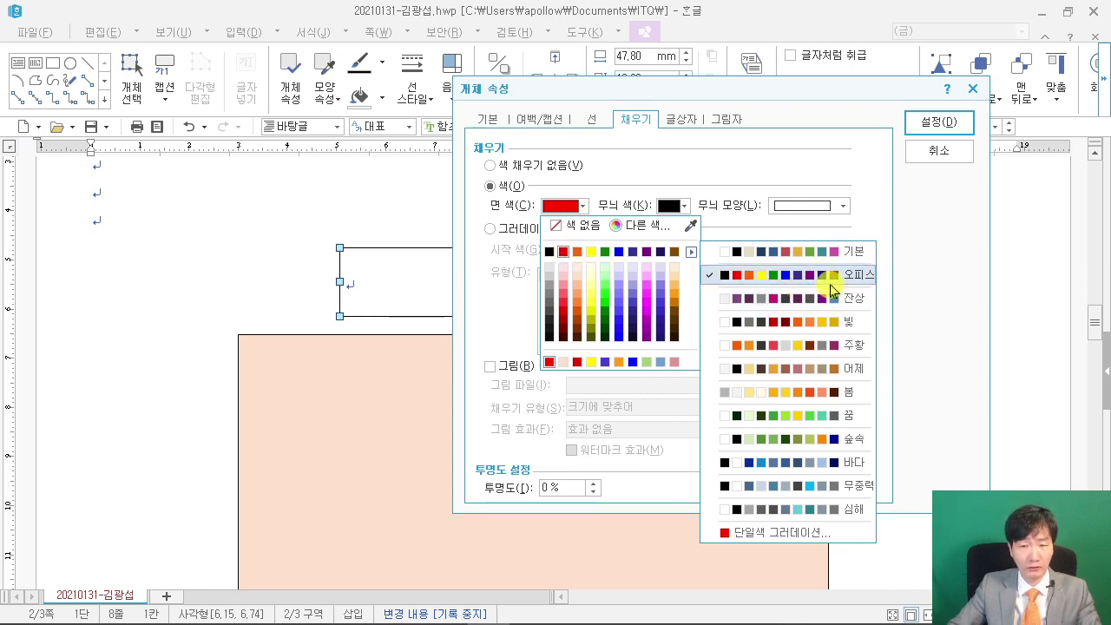
pyautogui.click(916, 313)
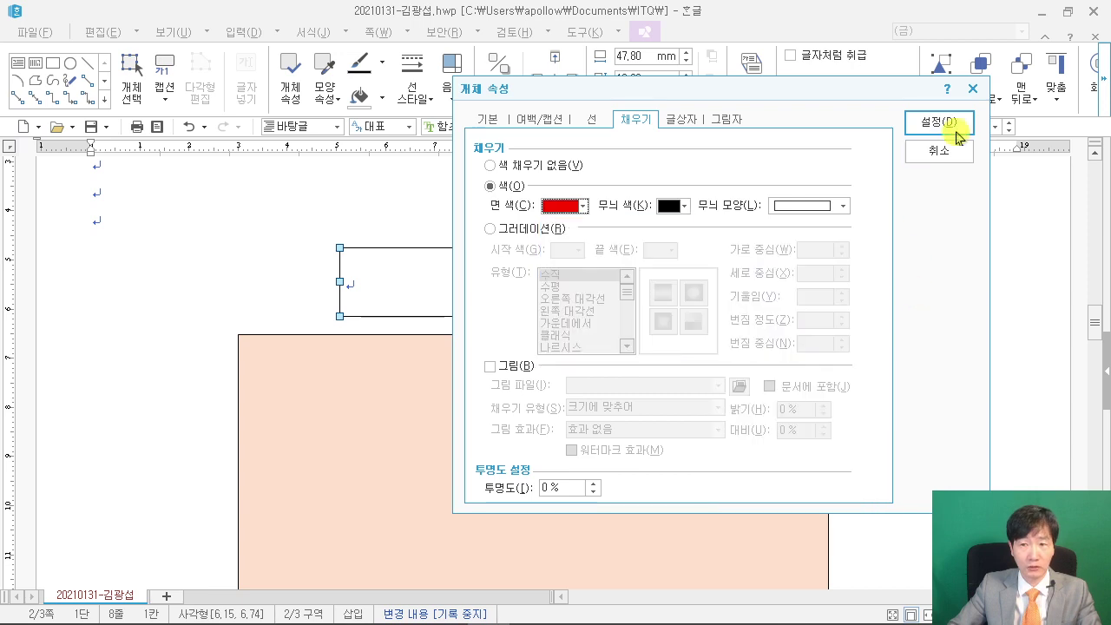
pyautogui.click(942, 122)
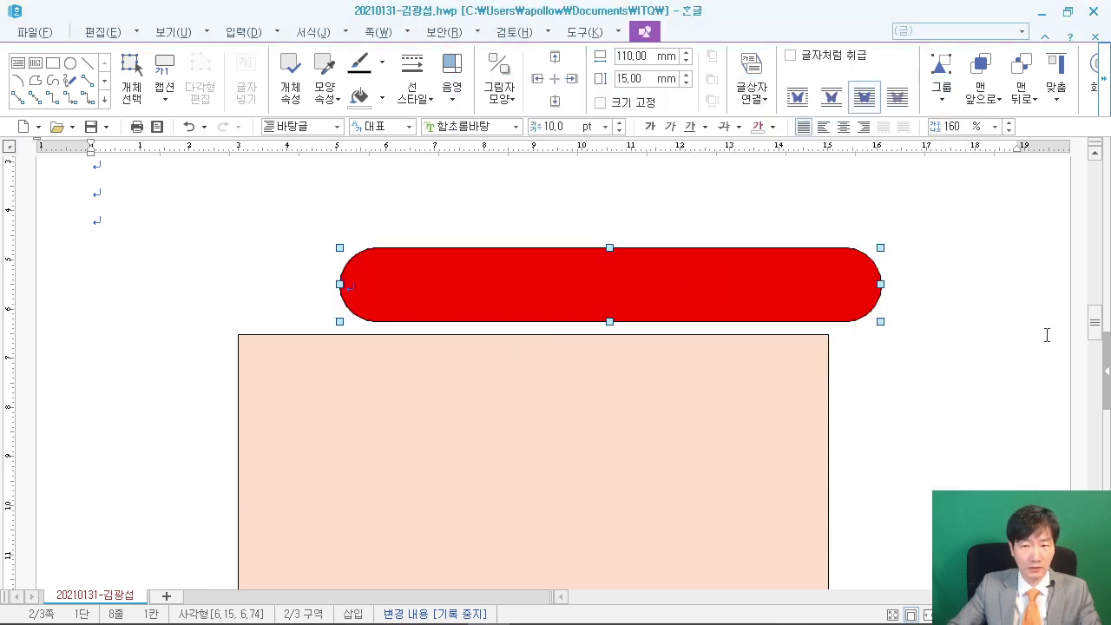
# Step: Start typing the title '사학일체형 도제학교 방ㅎ' inside the red capsule
pyautogui.click(1006, 207)
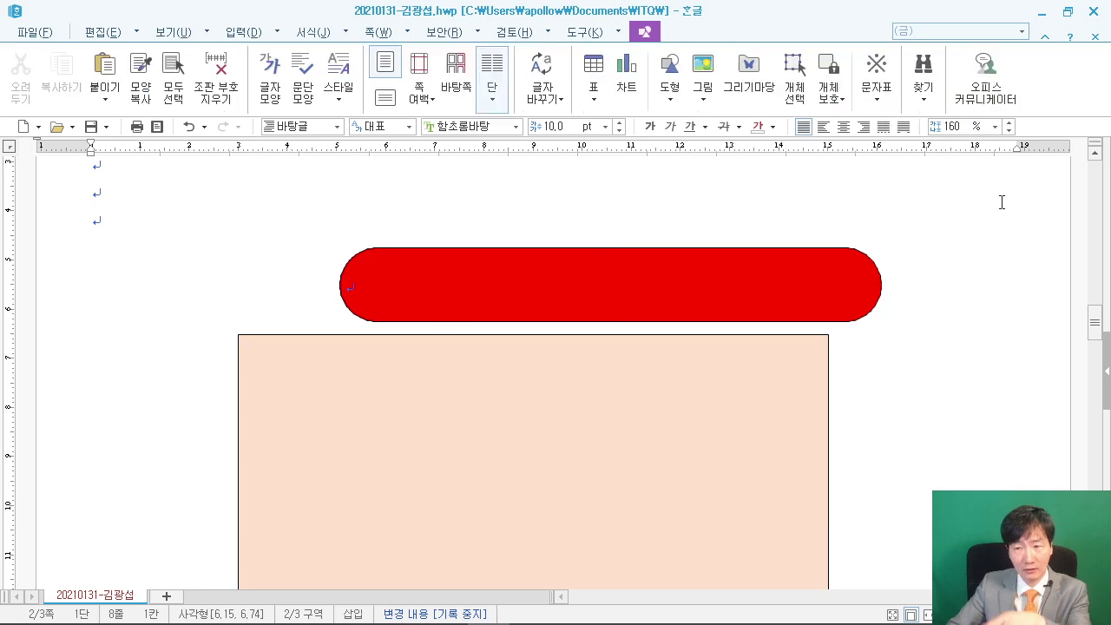
pyautogui.click(370, 285)
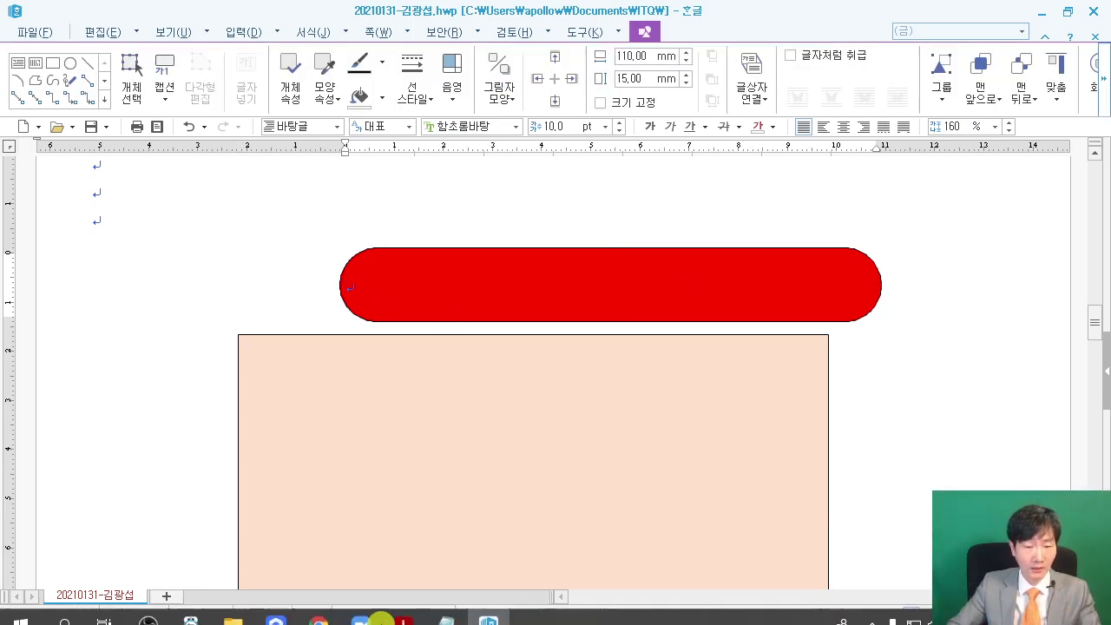
pyautogui.click(402, 608)
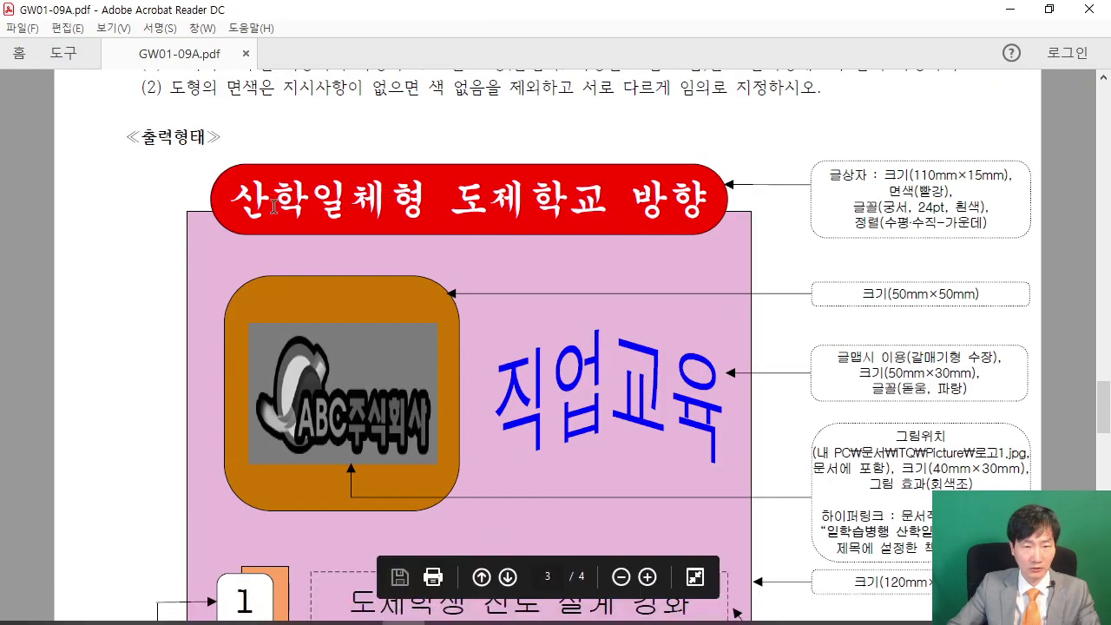
pyautogui.scroll(3, 577, 391)
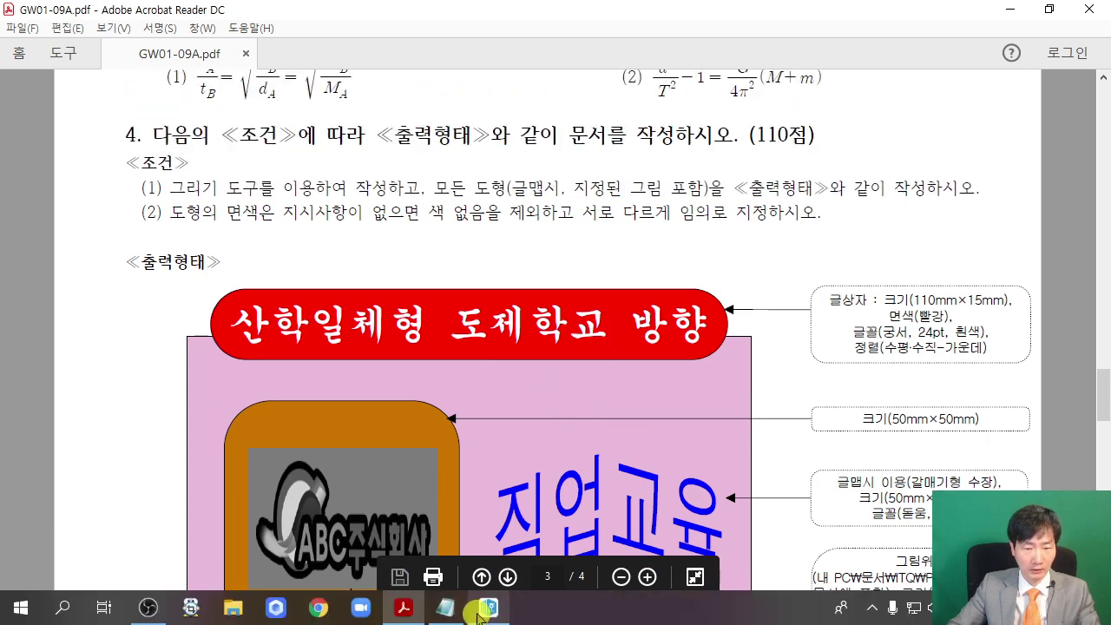
pyautogui.click(489, 608)
pyautogui.write('사')
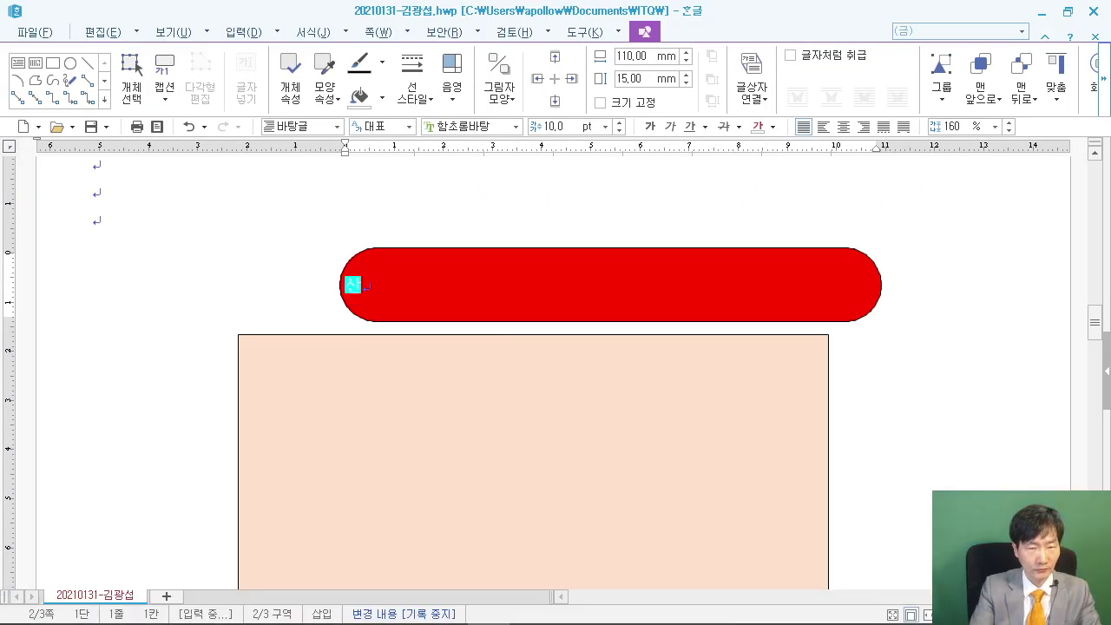
pyautogui.write('학일체형 도')
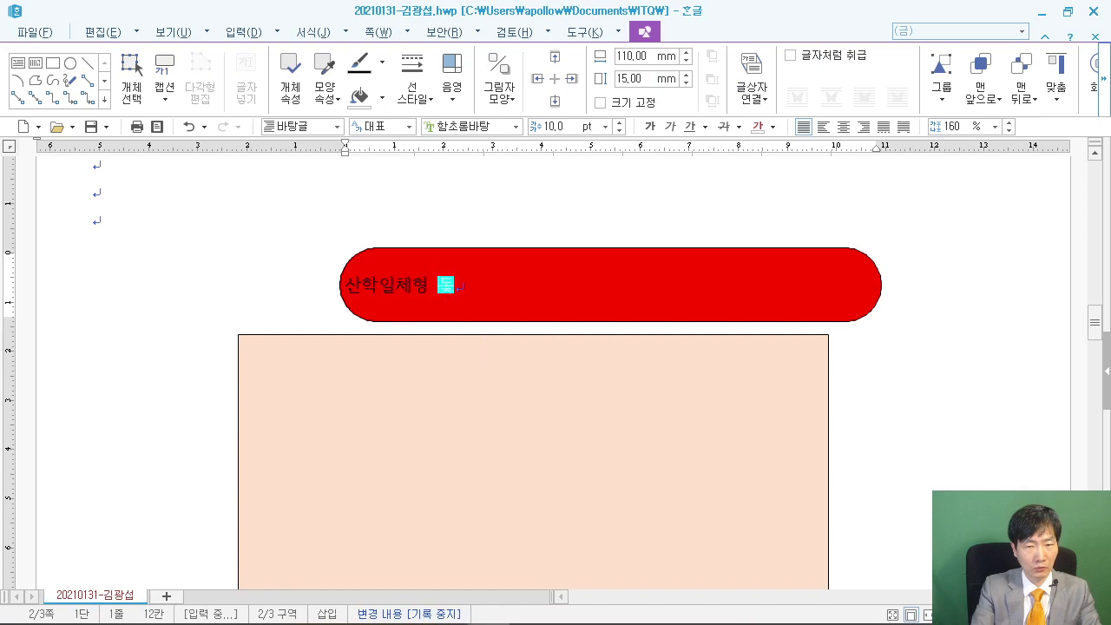
pyautogui.write('제학교 방ㅎ')
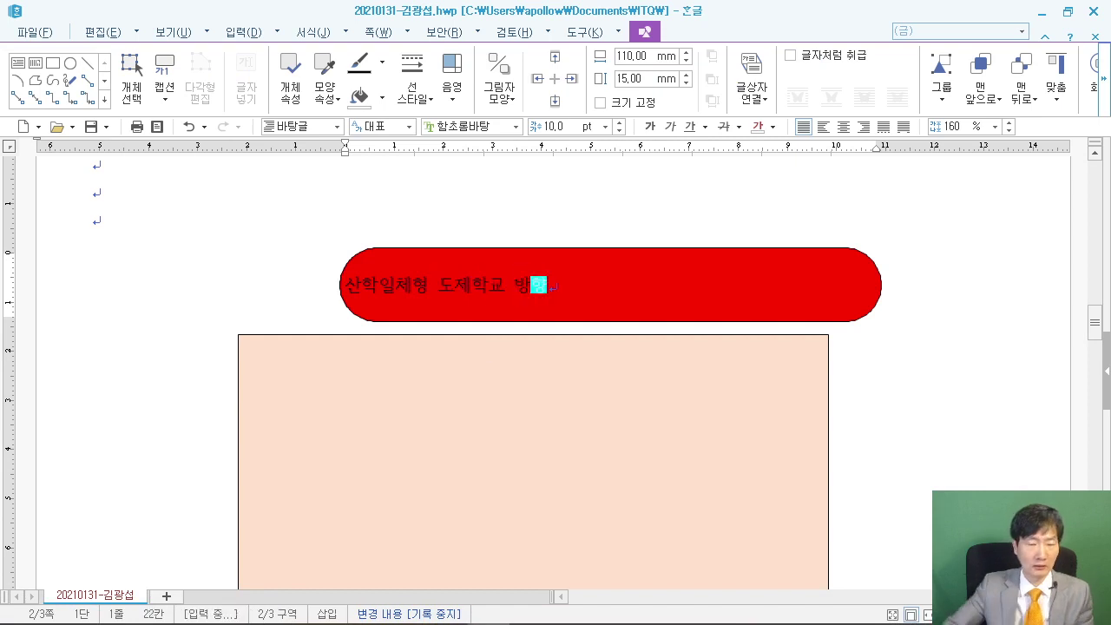
# Step: Format the title as 궁서, 24 pt, bold and centred
pyautogui.moveTo(556, 286); pyautogui.dragTo(358, 285)
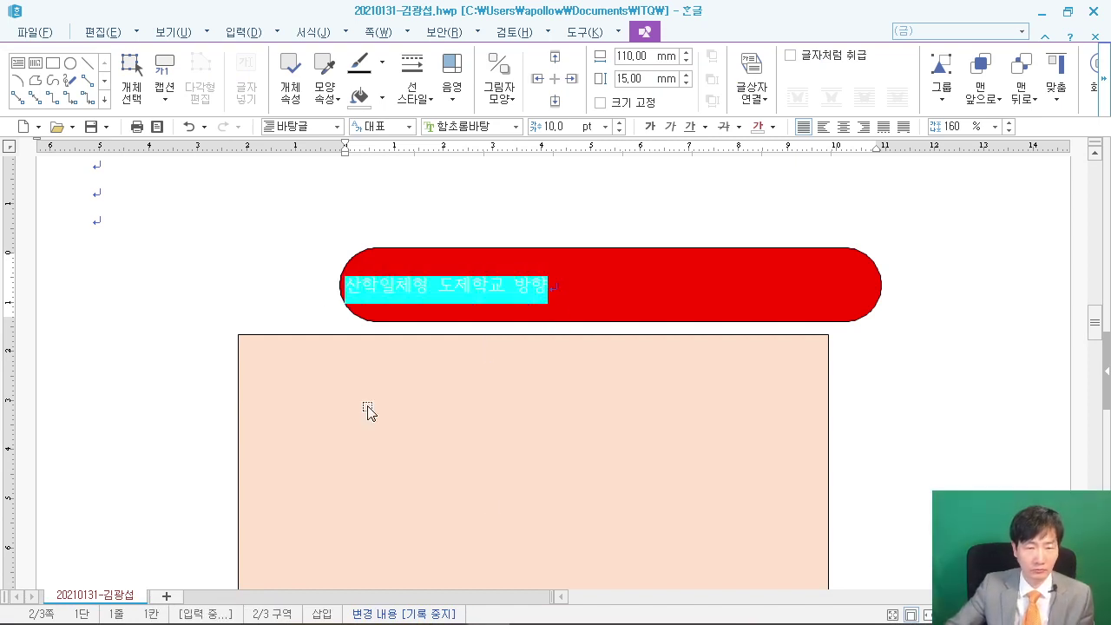
pyautogui.click(404, 618)
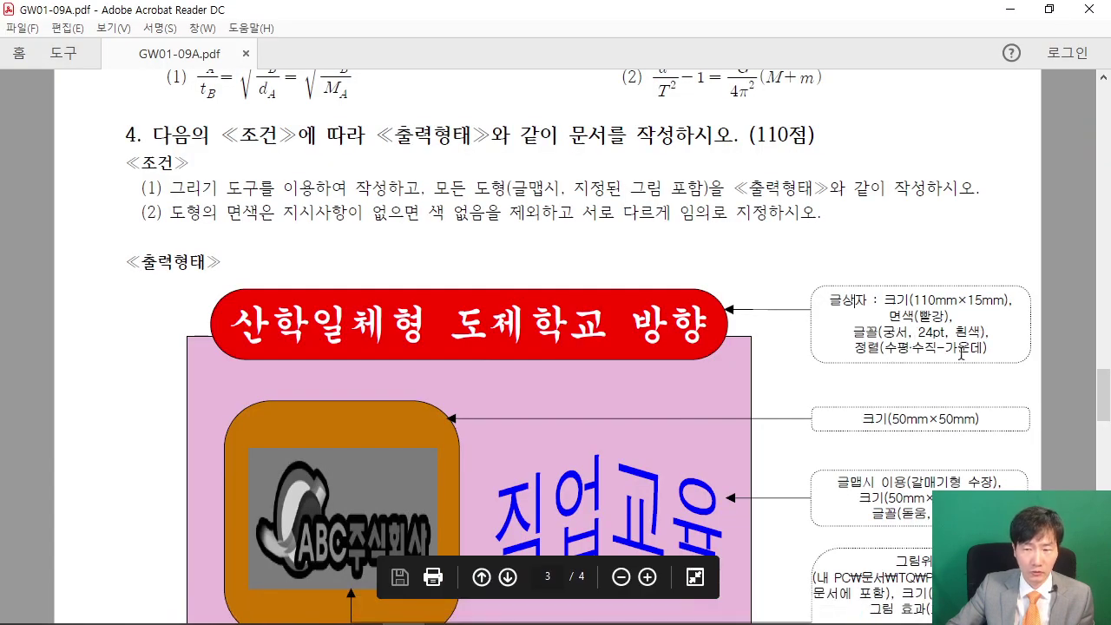
pyautogui.click(491, 617)
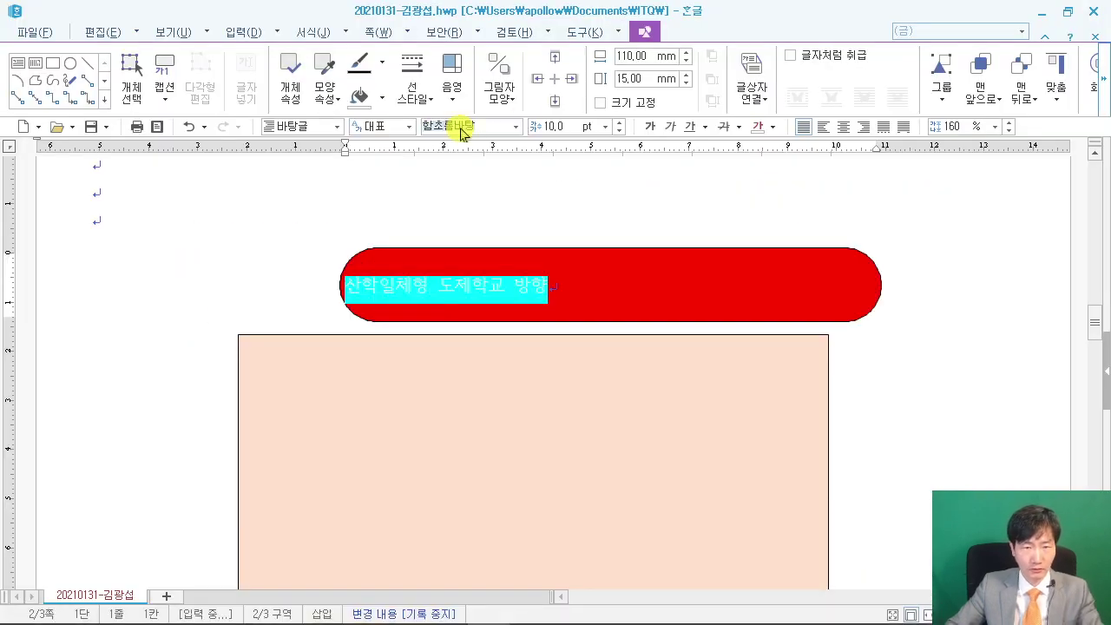
pyautogui.write('궁서')
pyautogui.press('Return')
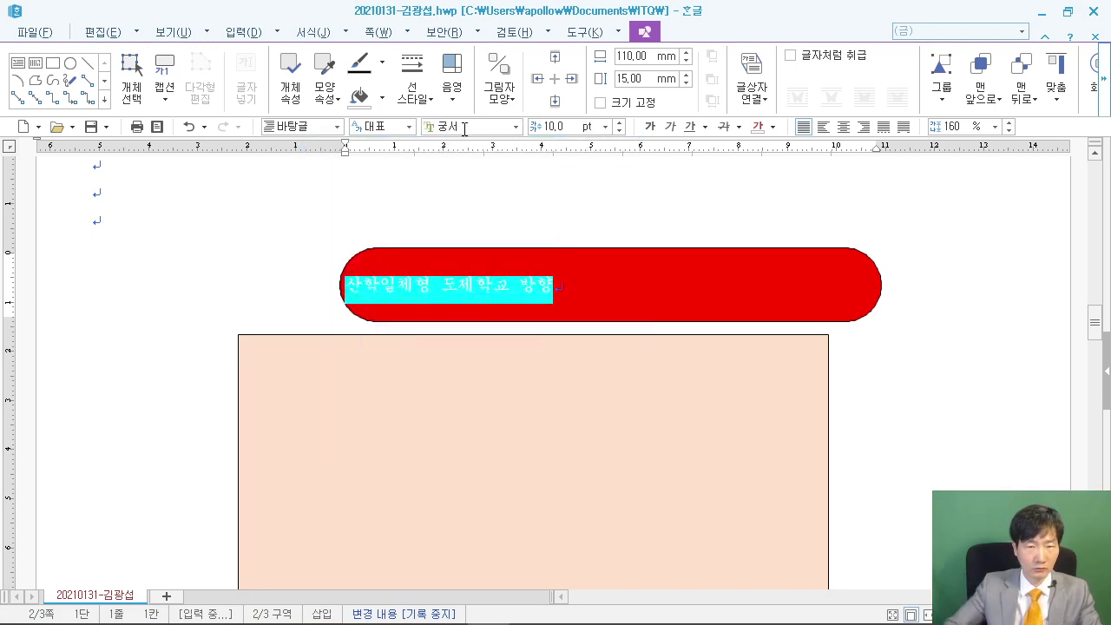
pyautogui.click(562, 127)
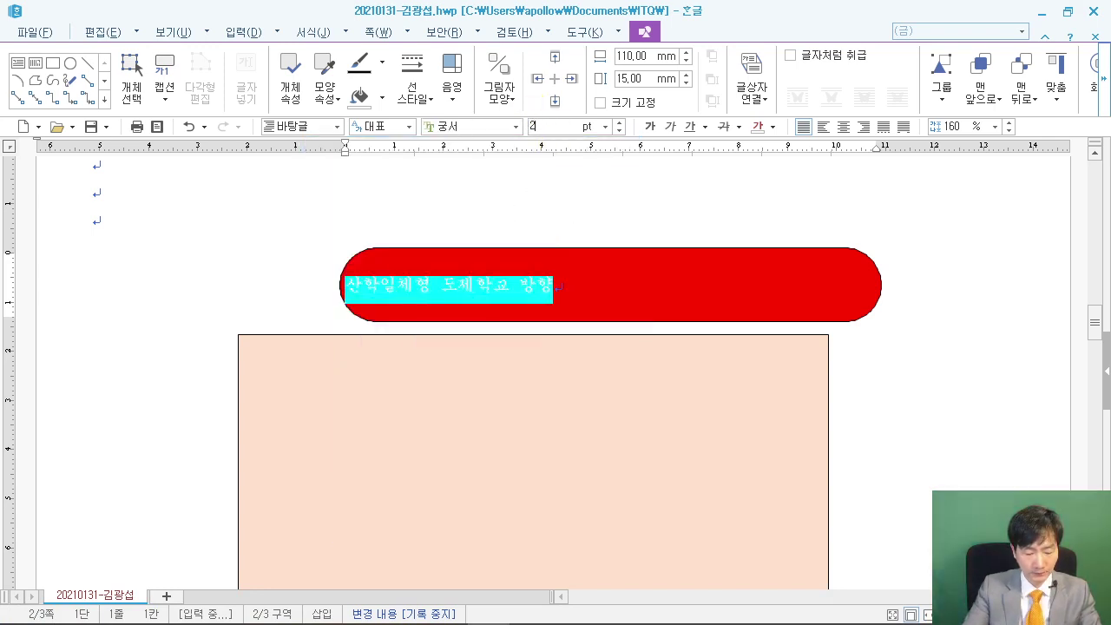
pyautogui.write('24')
pyautogui.press('Return')
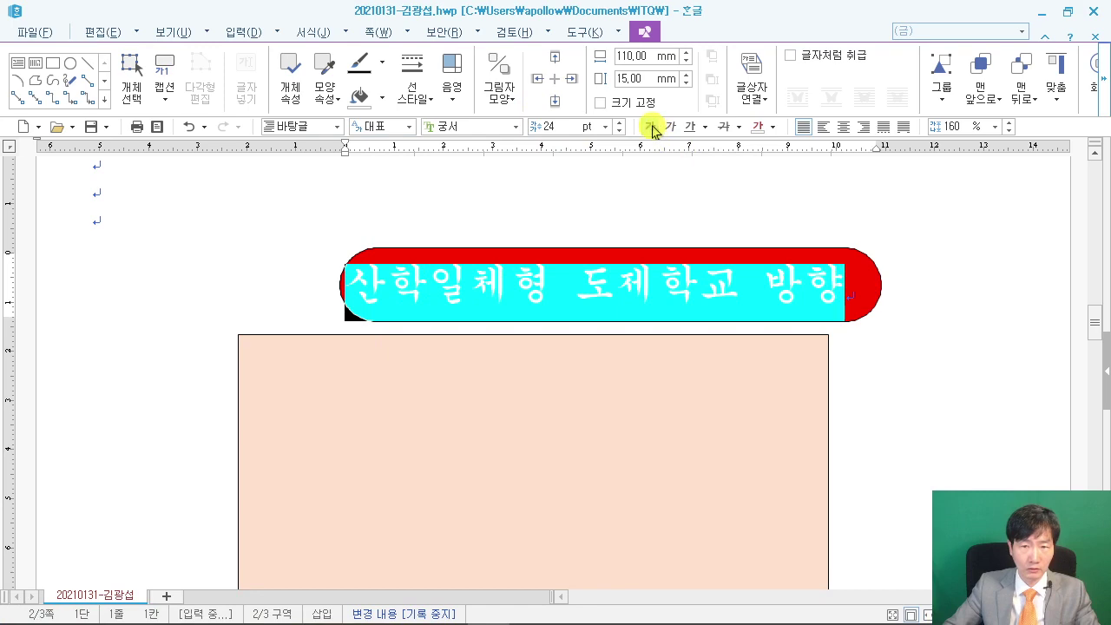
pyautogui.click(651, 127)
pyautogui.click(843, 127)
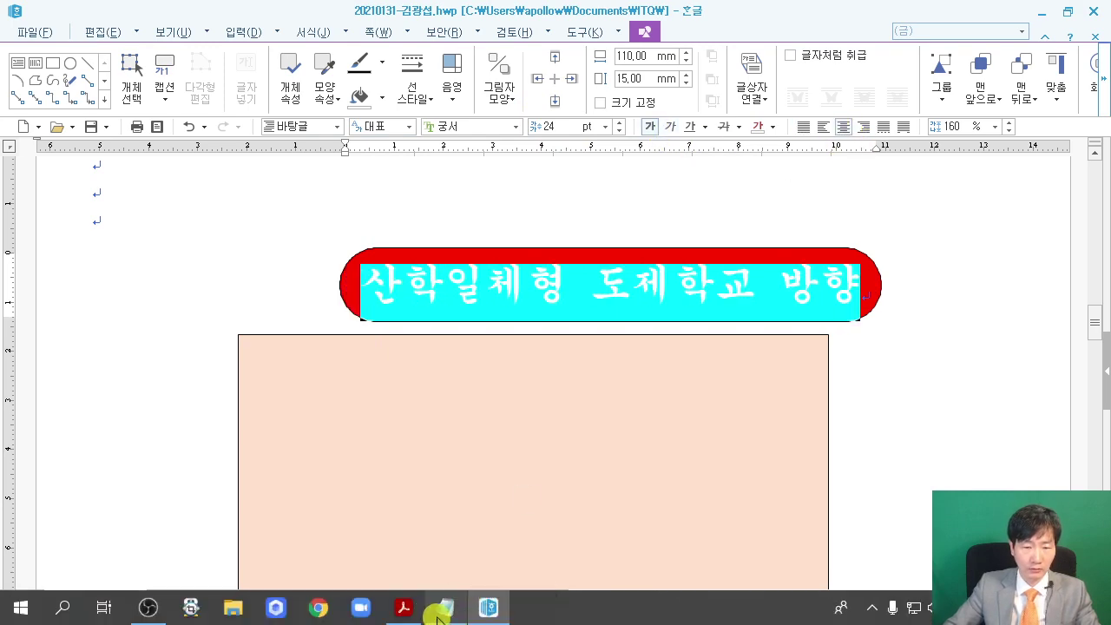
# Step: Make the title text white and drag the capsule onto the peach rectangle's top edge
pyautogui.click(405, 608)
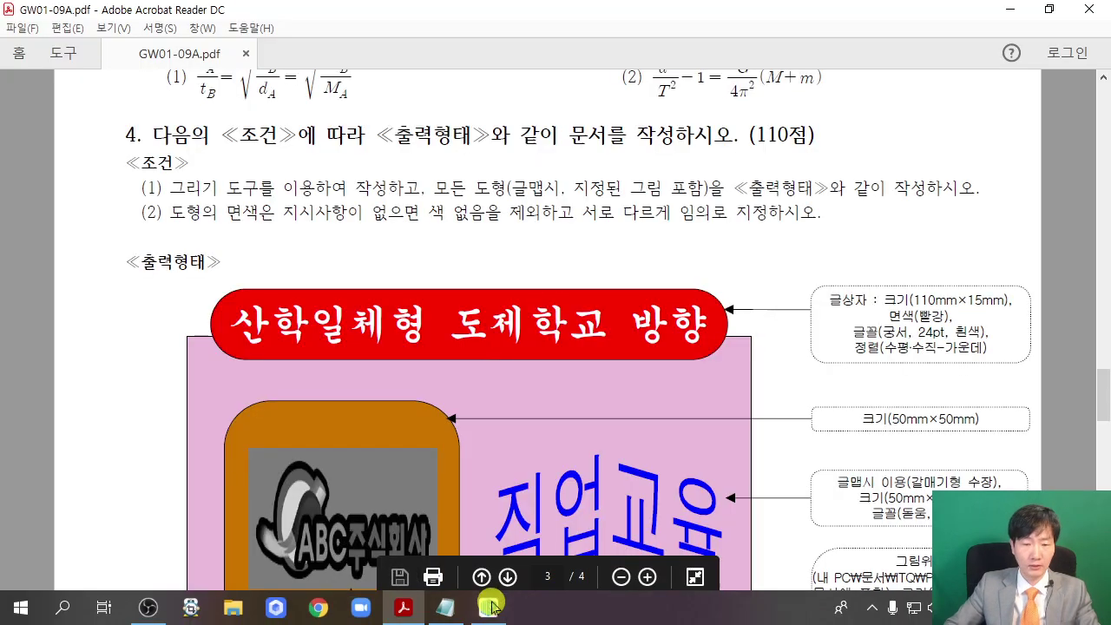
pyautogui.click(491, 608)
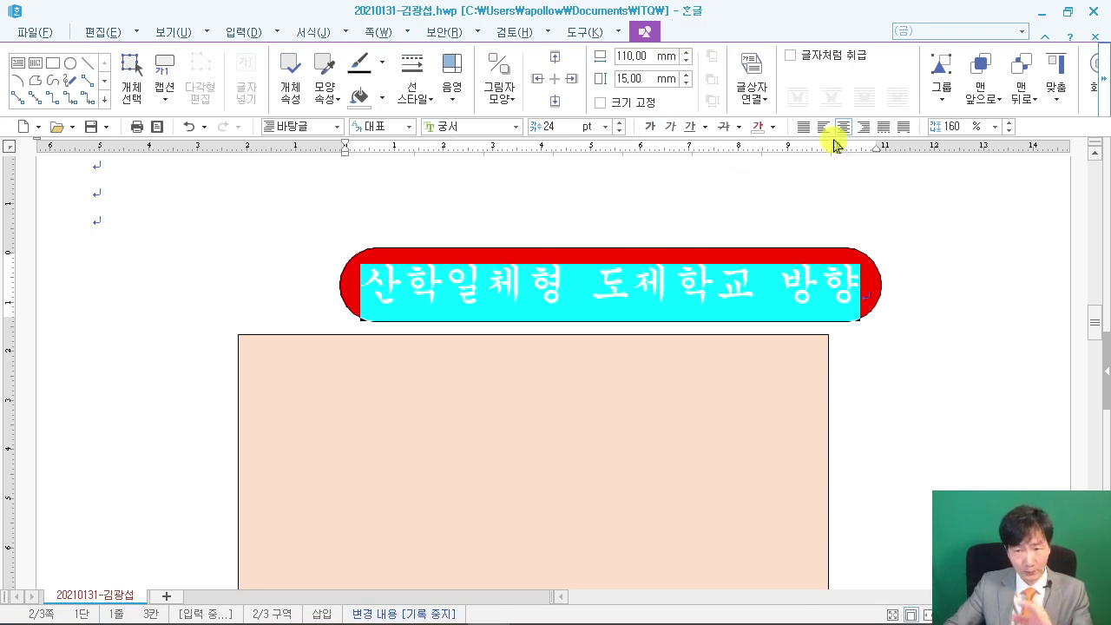
pyautogui.click(890, 270)
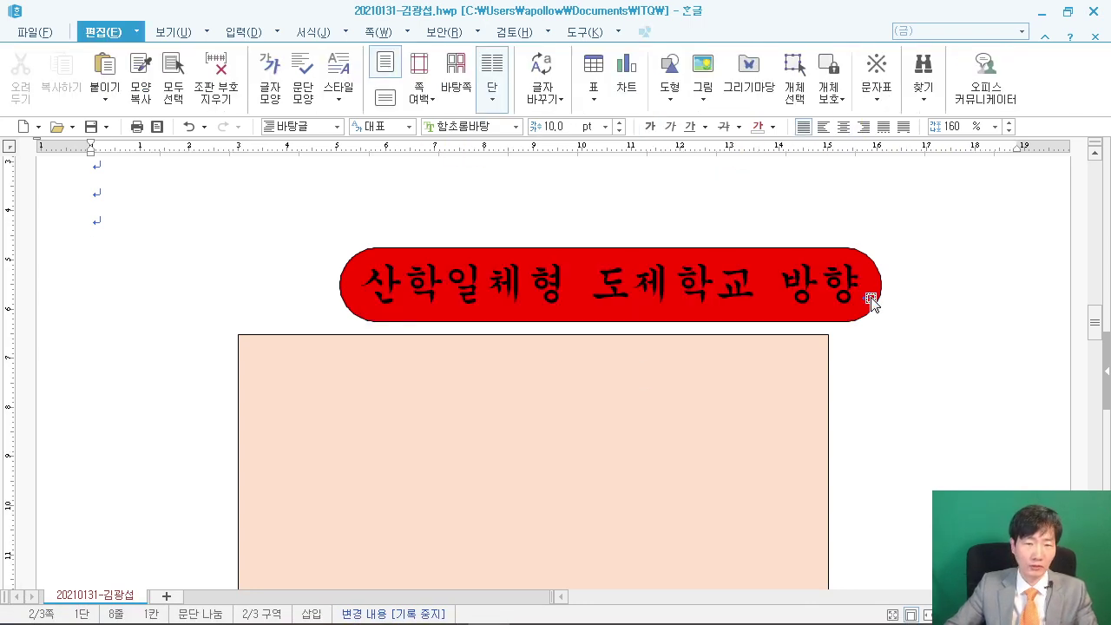
pyautogui.click(392, 610)
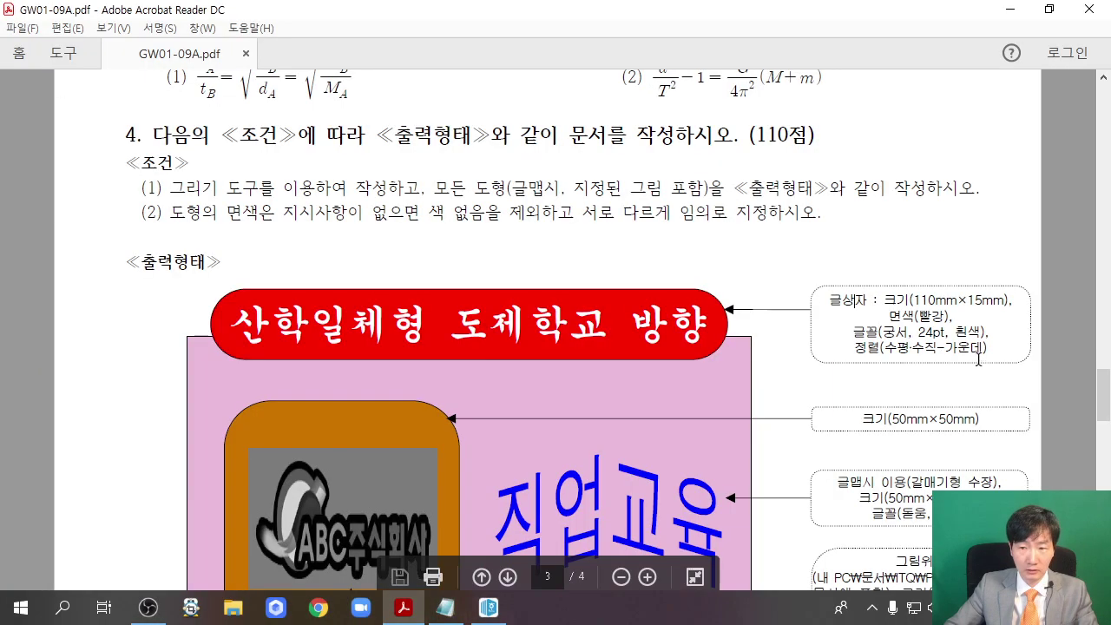
pyautogui.click(488, 610)
pyautogui.moveTo(860, 286); pyautogui.dragTo(361, 287)
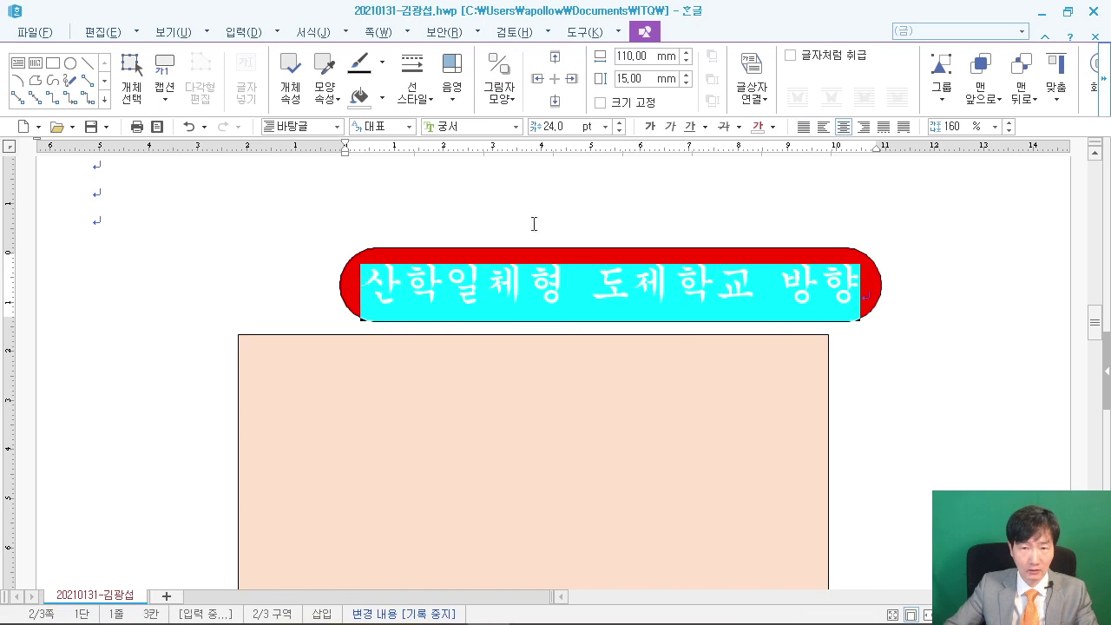
pyautogui.click(772, 128)
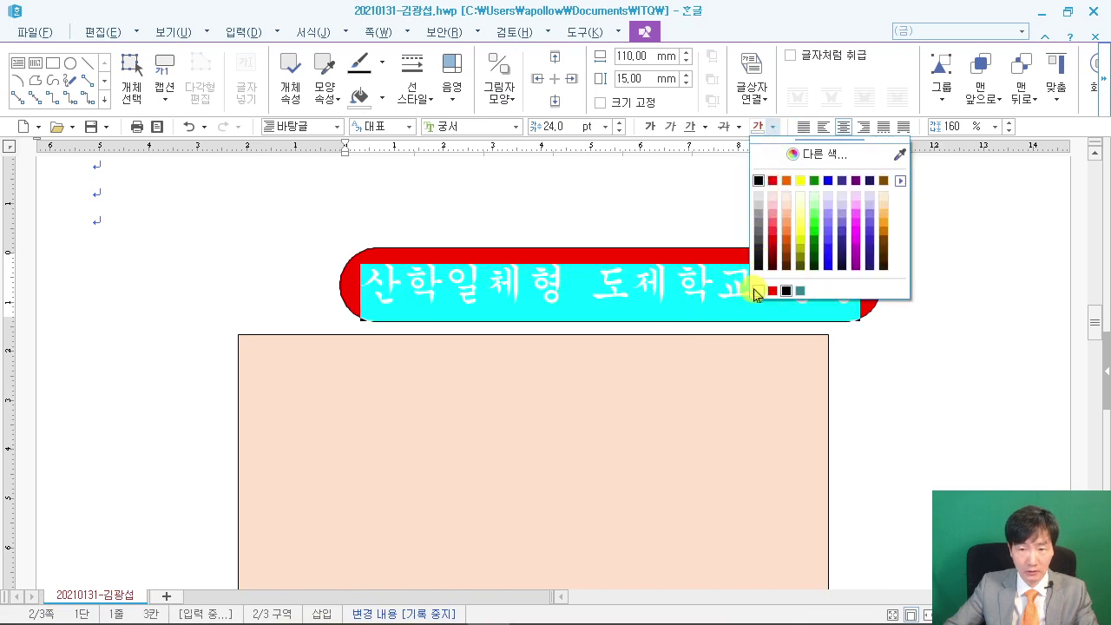
pyautogui.click(761, 181)
pyautogui.click(941, 350)
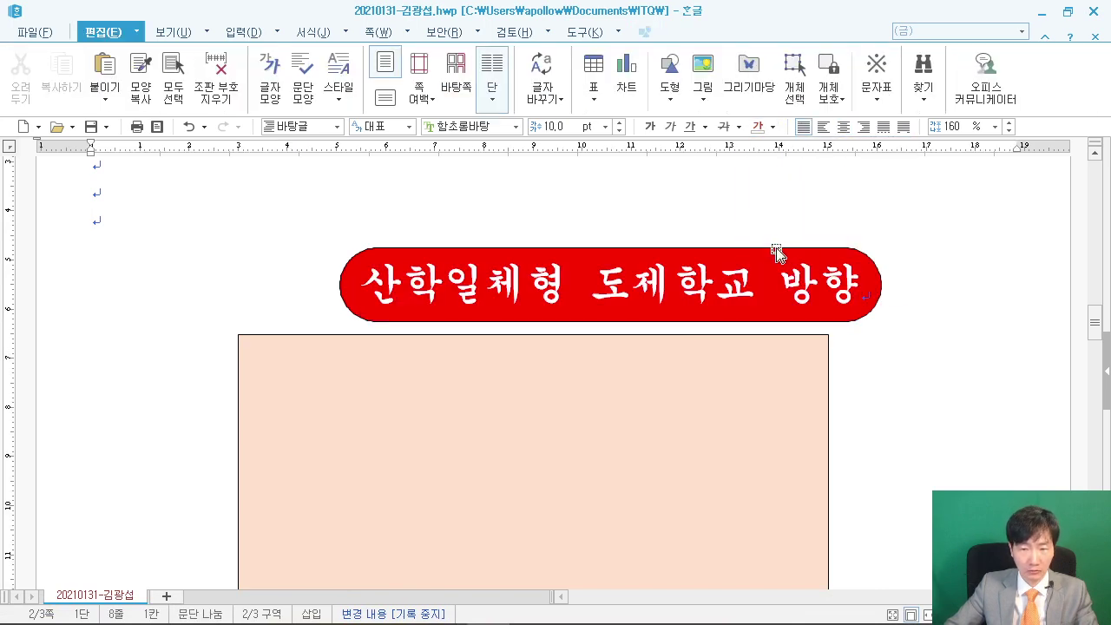
pyautogui.moveTo(777, 253)
pyautogui.mouseDown()
pyautogui.moveTo(677, 286)
pyautogui.moveTo(708, 296)
pyautogui.moveTo(693, 302)
pyautogui.mouseUp()
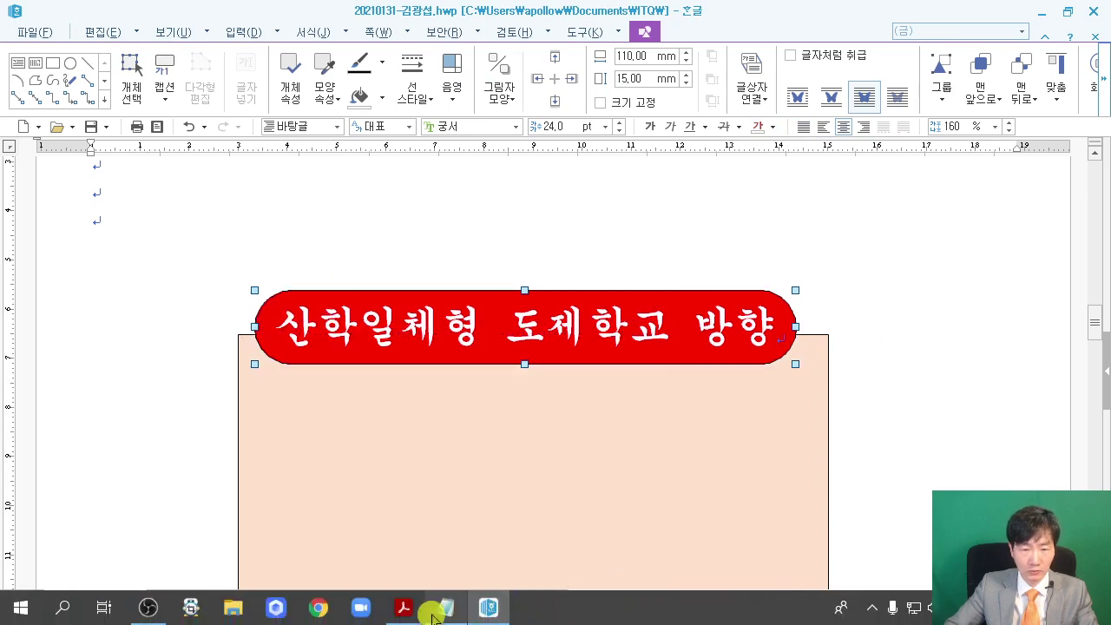
# Step: Shift the red title capsule slightly right so it centres over the peach box
pyautogui.click(405, 609)
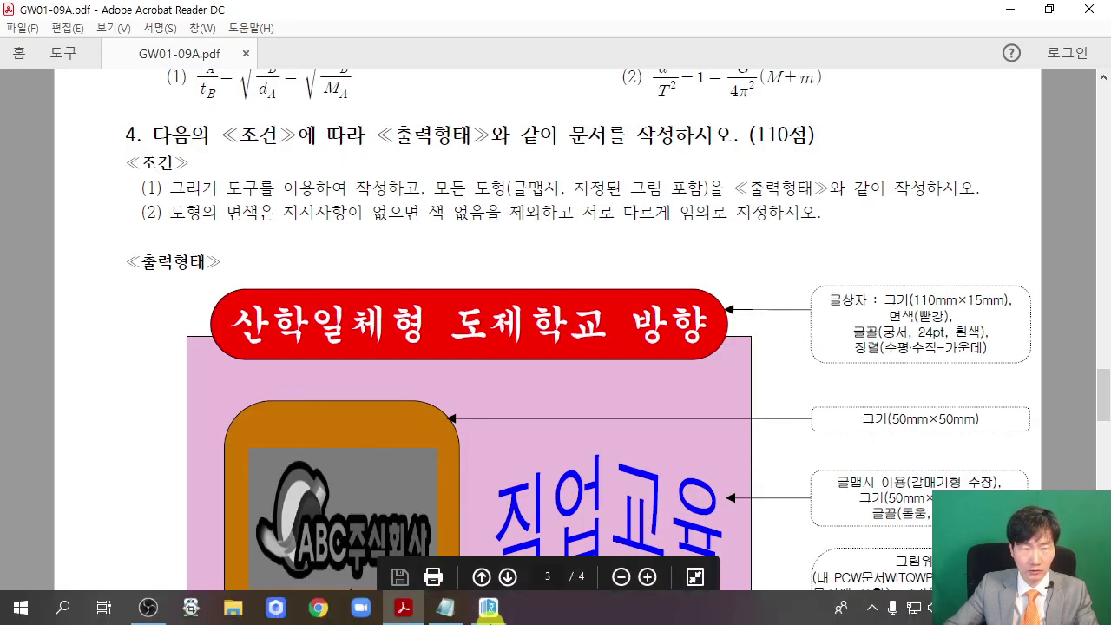
pyautogui.click(489, 609)
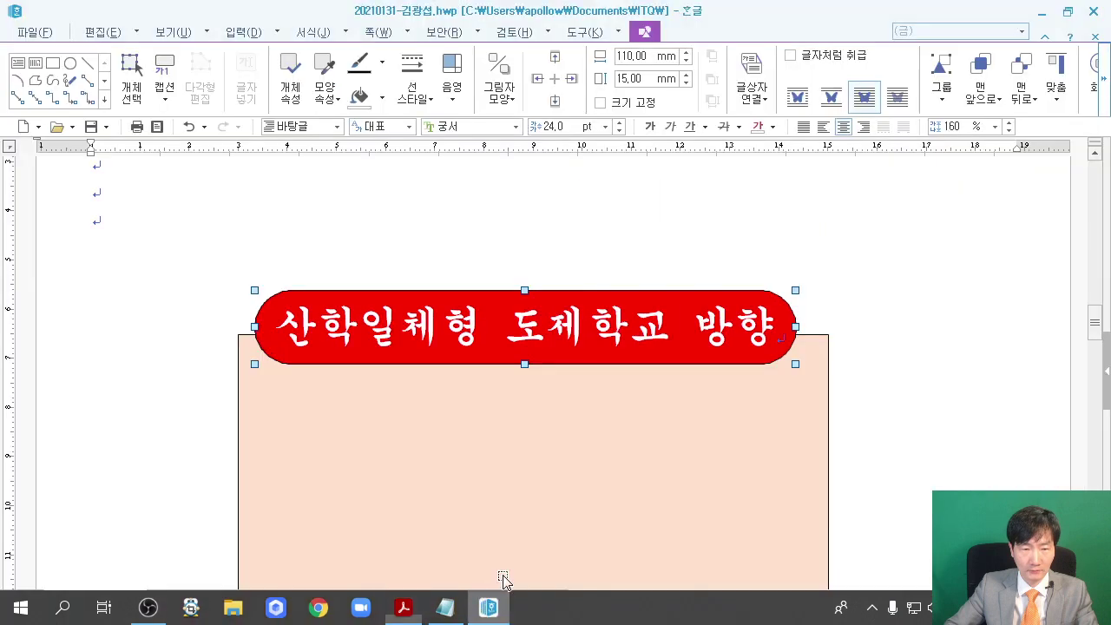
pyautogui.moveTo(506, 363); pyautogui.dragTo(515, 366)
pyautogui.click(519, 364)
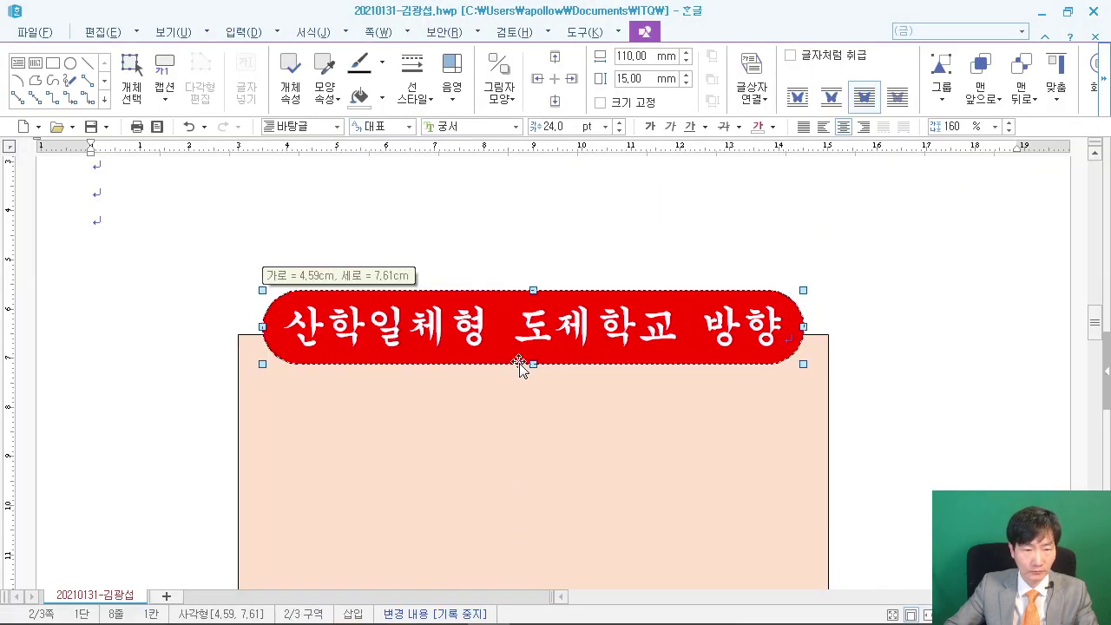
pyautogui.click(862, 394)
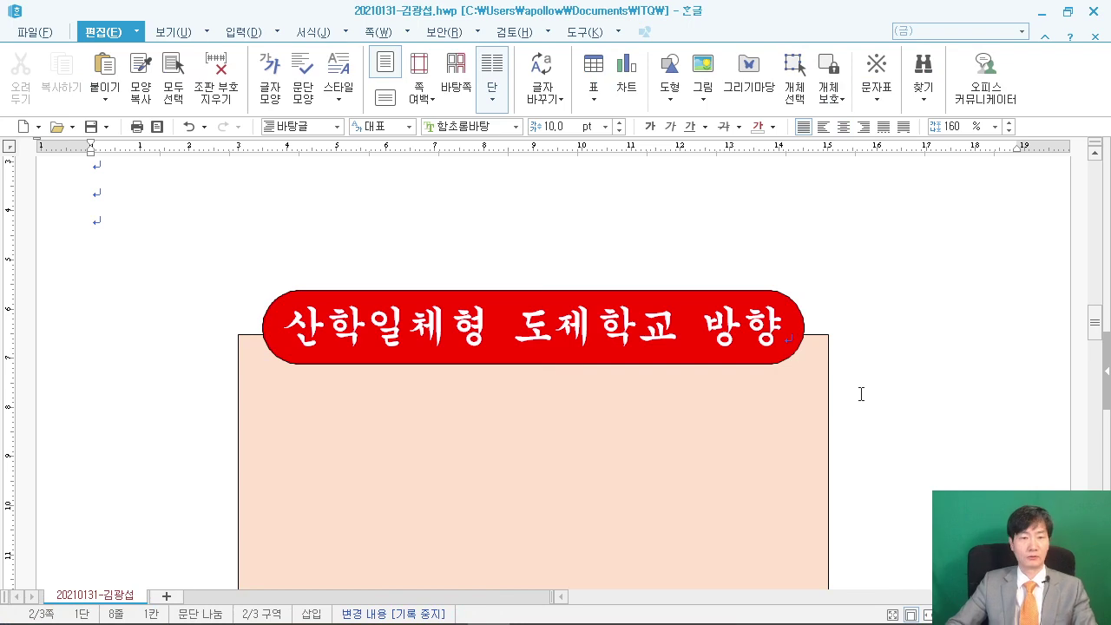
pyautogui.scroll(-2, 861, 394)
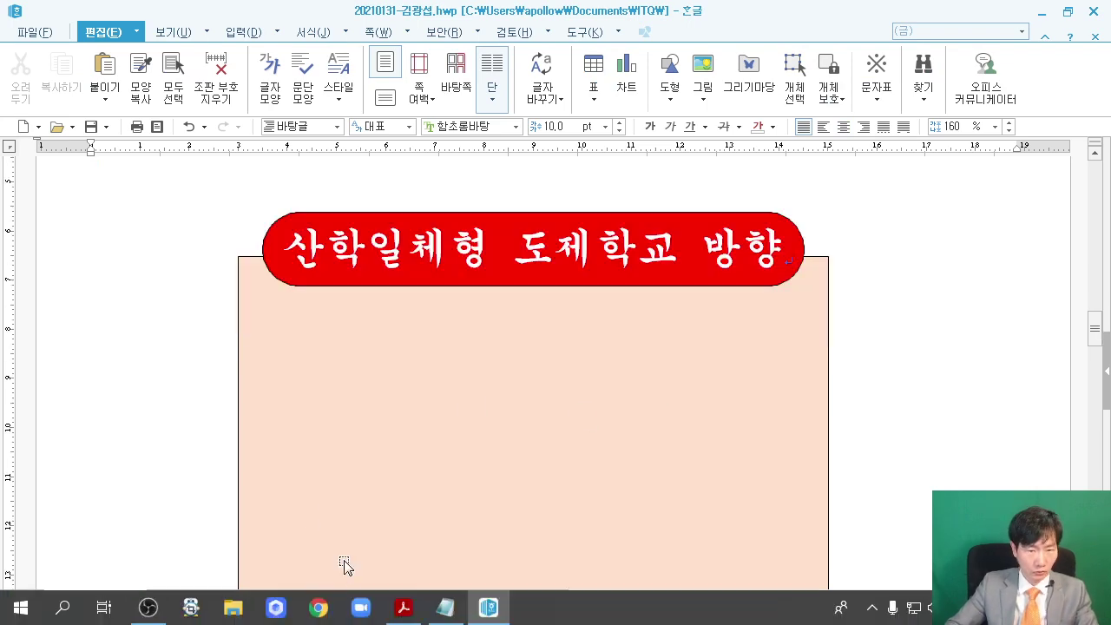
# Step: Compare the layout with the reference PDF and open the drawing shapes list
pyautogui.click(403, 608)
pyautogui.scroll(-2, 498, 299)
pyautogui.scroll(-3, 497, 300)
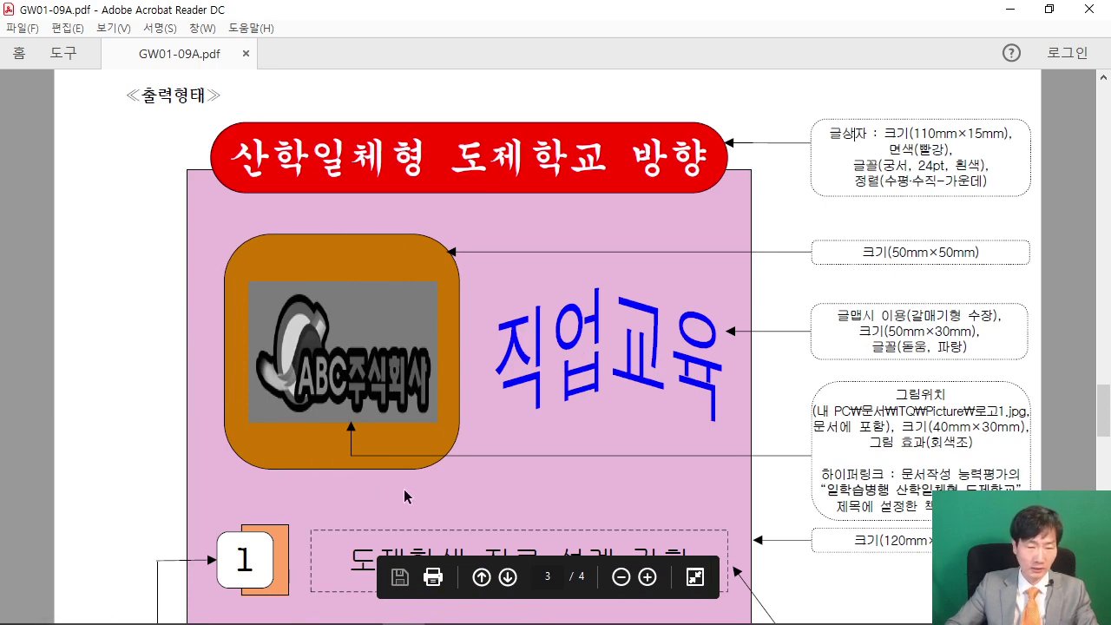
pyautogui.moveTo(395, 618)
pyautogui.click(480, 613)
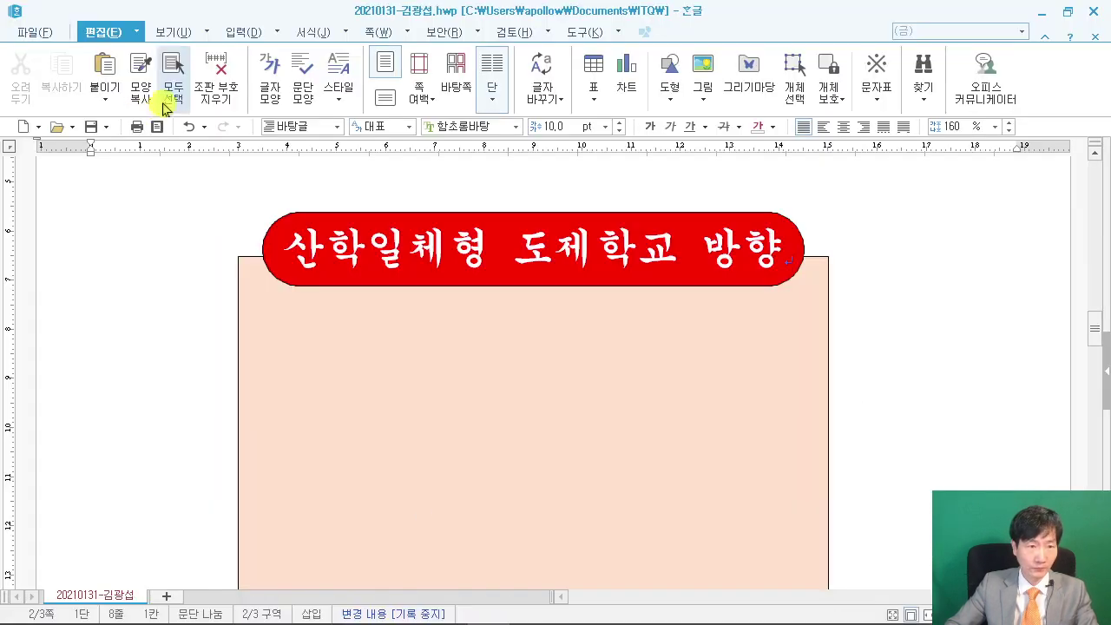
pyautogui.click(669, 89)
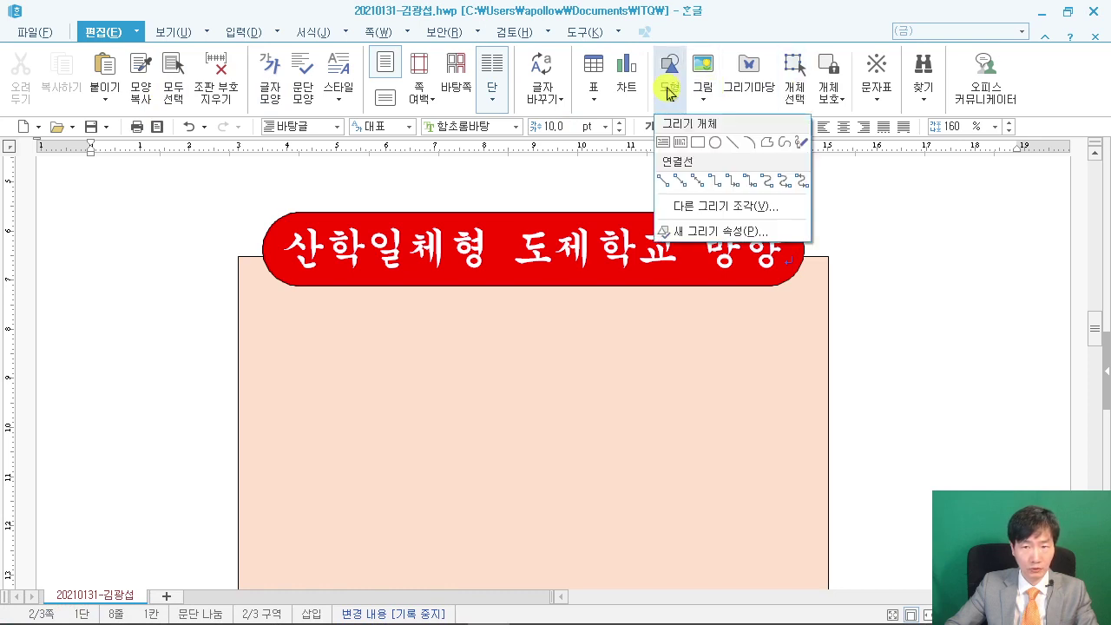
# Step: Draw a small rectangle left of the peach box and open its properties
pyautogui.click(699, 143)
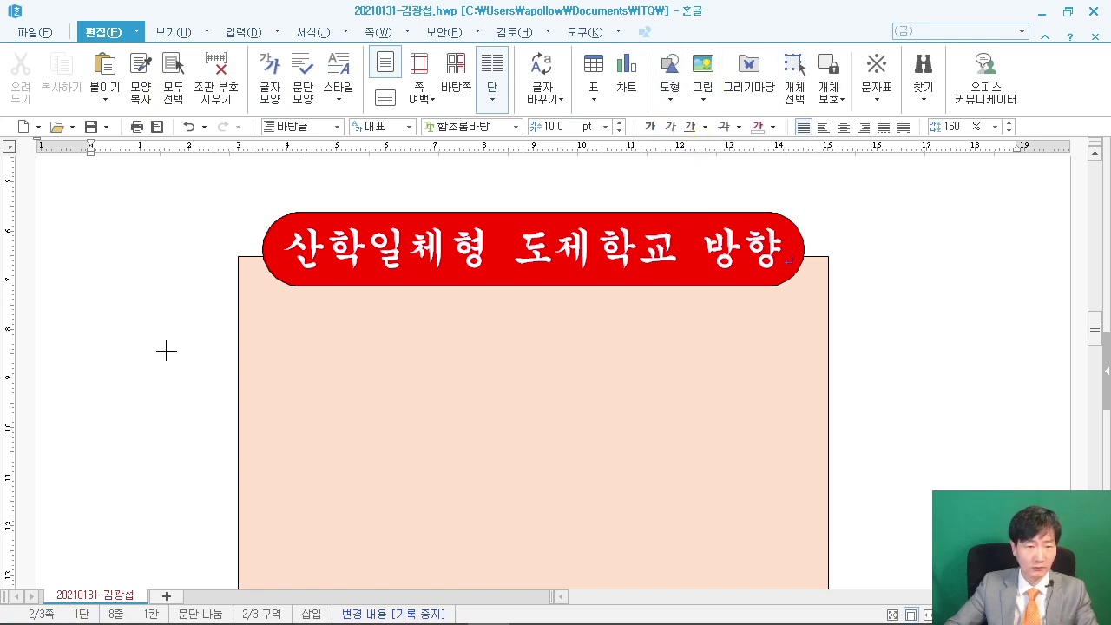
pyautogui.moveTo(133, 374); pyautogui.dragTo(139, 389)
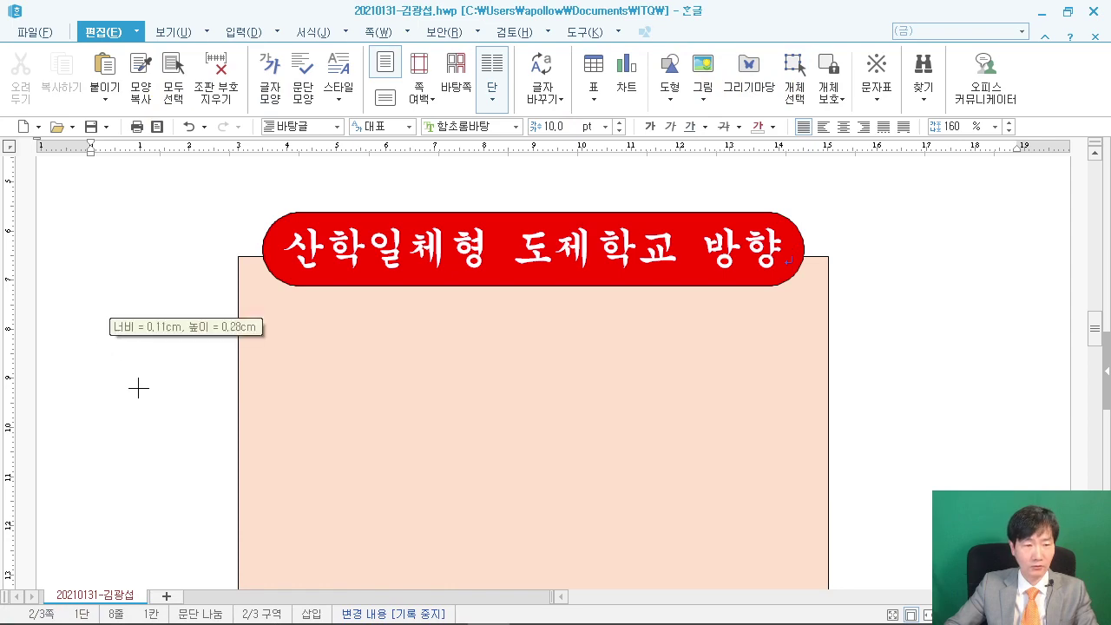
pyautogui.moveTo(203, 418); pyautogui.dragTo(195, 415)
pyautogui.doubleClick(174, 406)
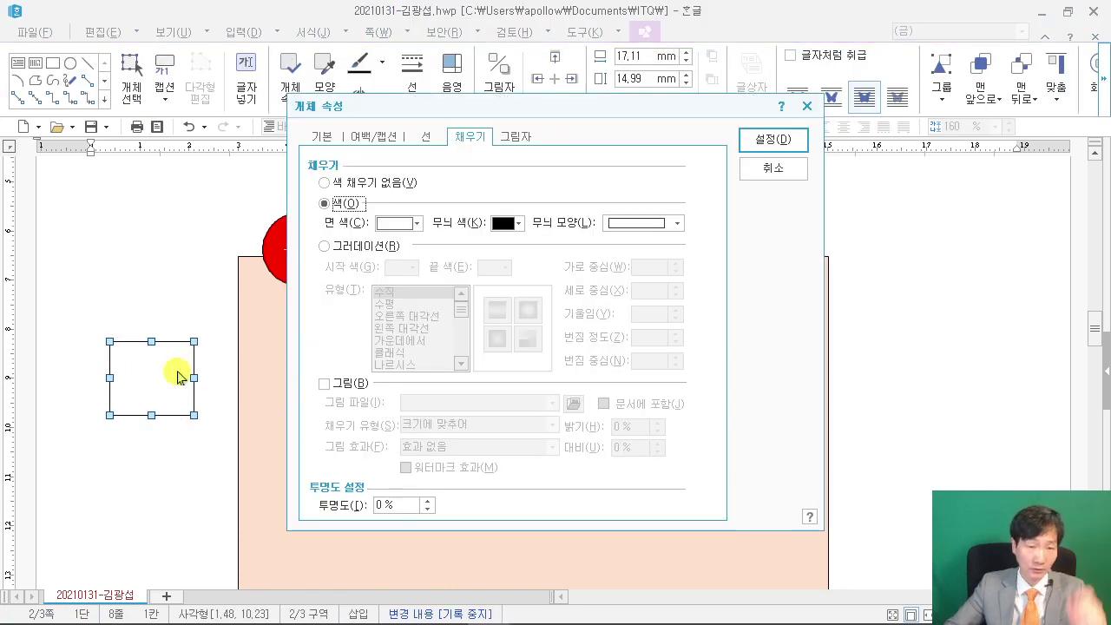
# Step: Make the rectangle a locked 50 × 50 mm square with rounded corners and orange fill
pyautogui.click(328, 136)
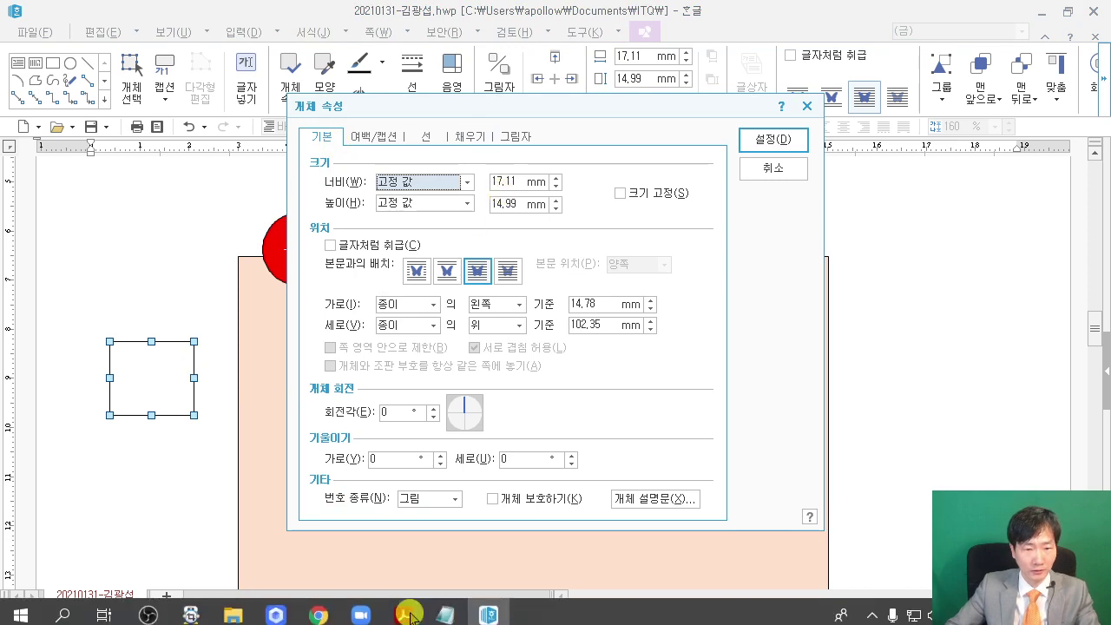
pyautogui.click(396, 612)
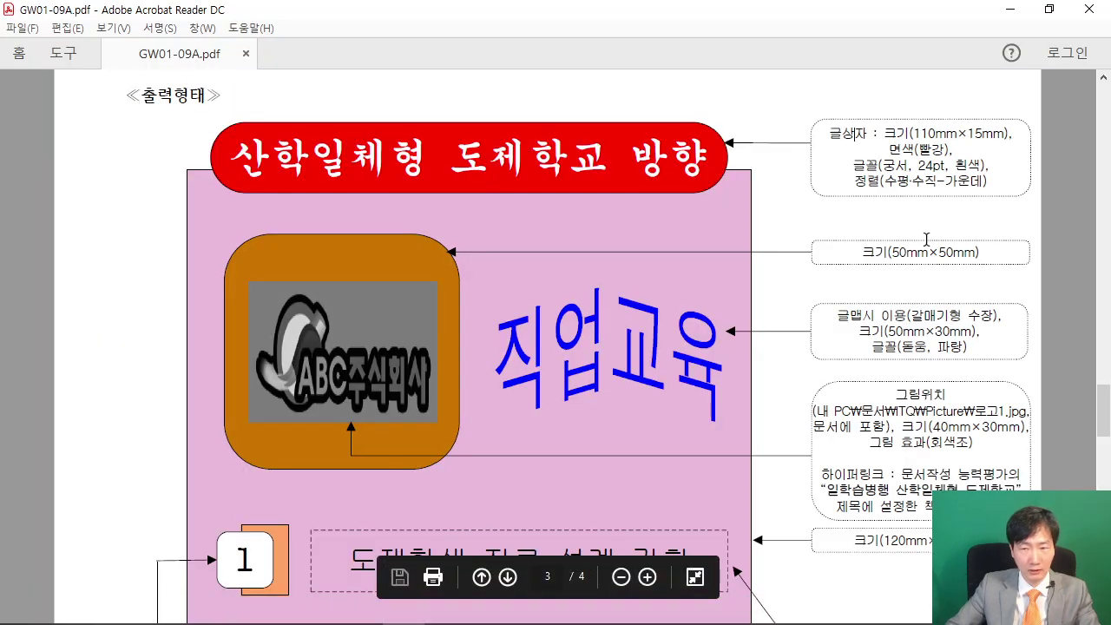
pyautogui.click(435, 613)
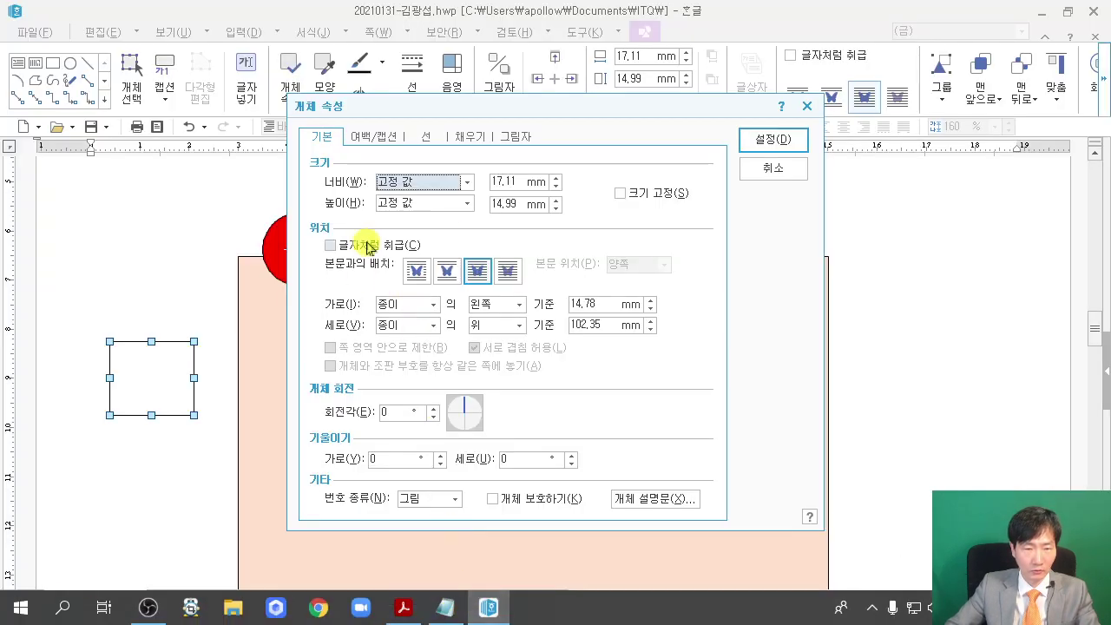
pyautogui.click(521, 184)
pyautogui.write('50')
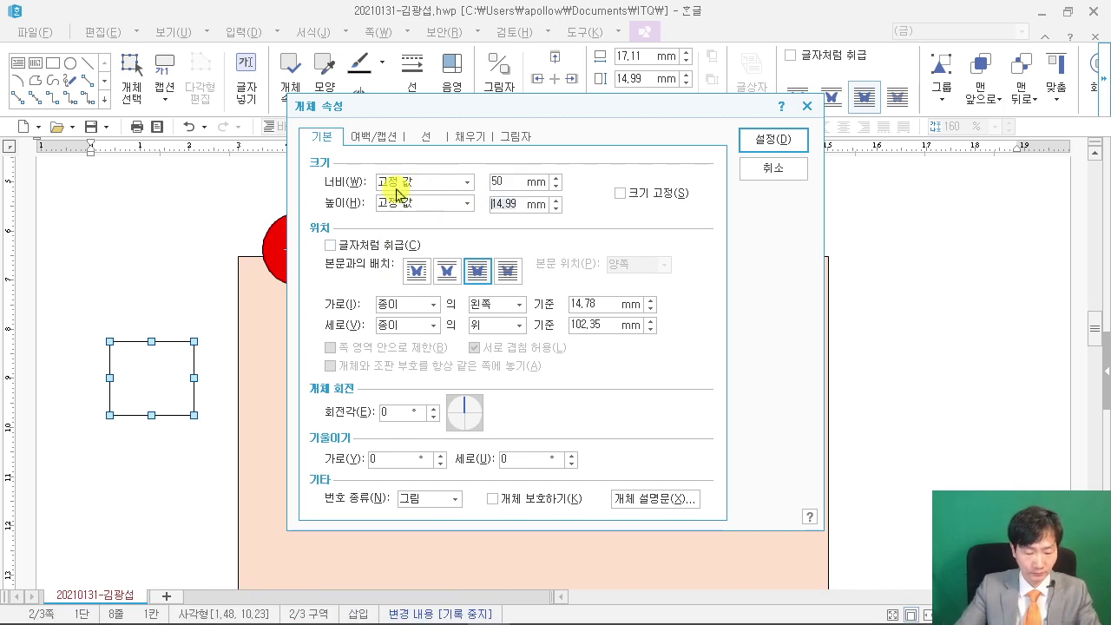
pyautogui.write('50')
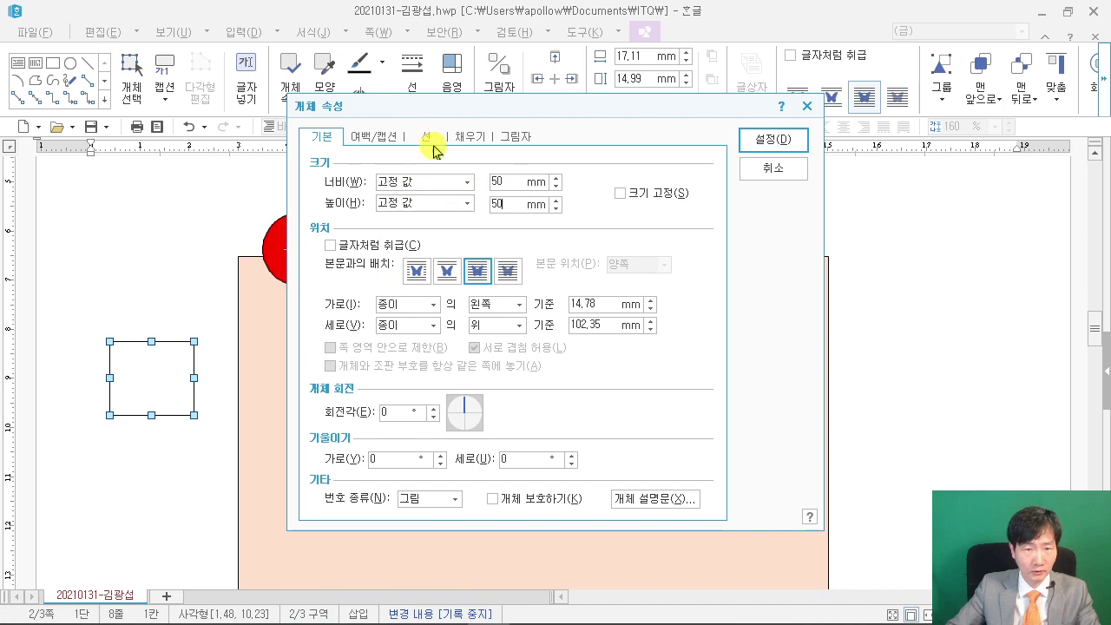
pyautogui.click(620, 192)
pyautogui.click(430, 137)
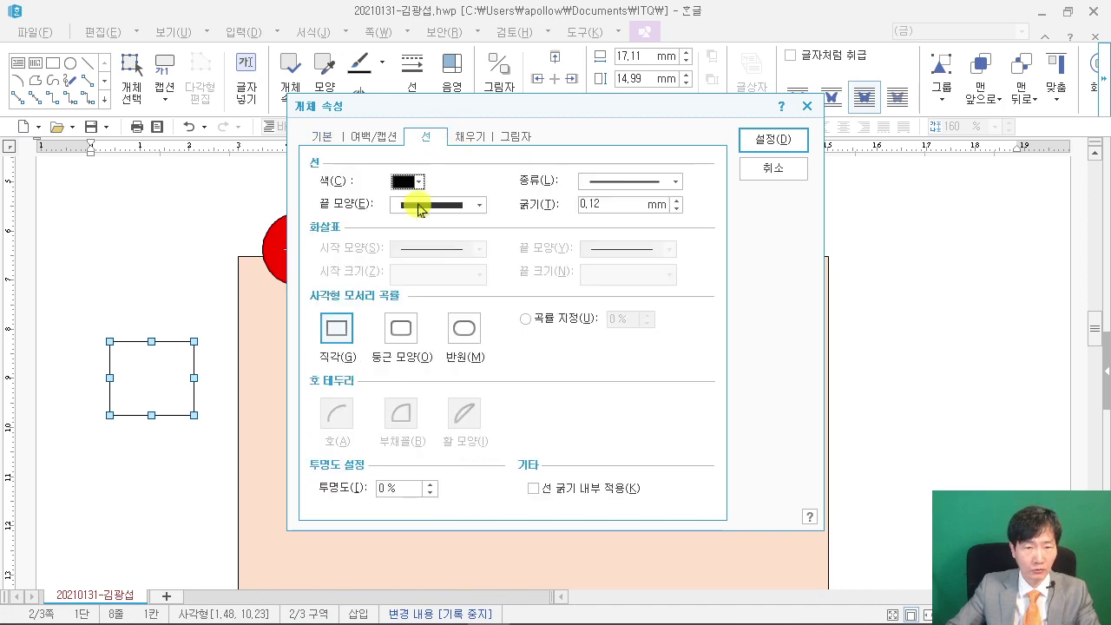
pyautogui.click(400, 330)
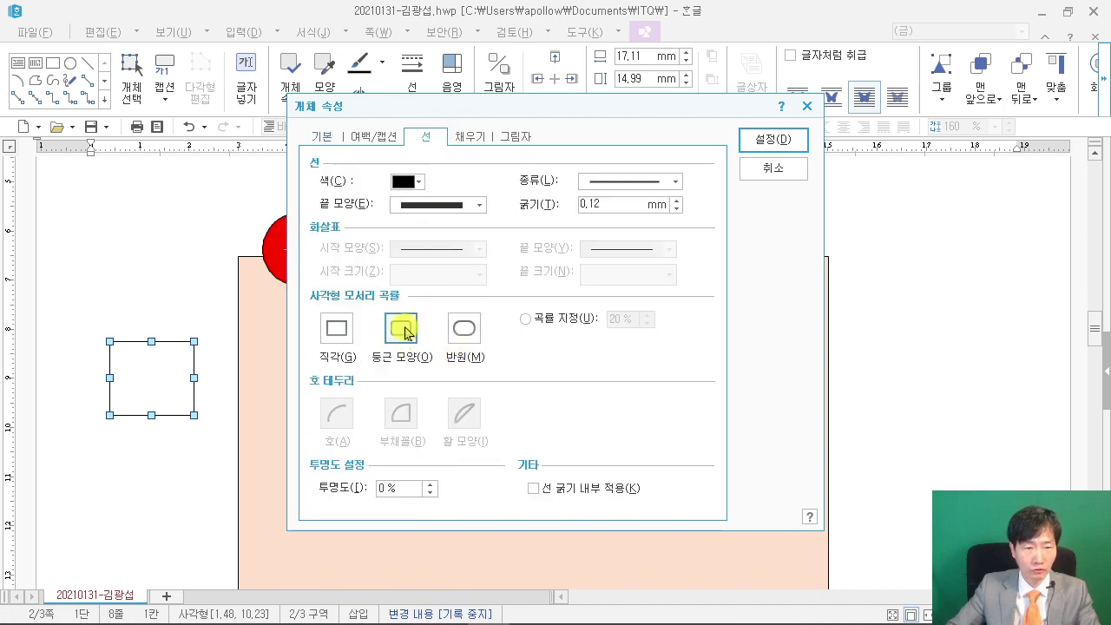
pyautogui.click(469, 136)
pyautogui.click(408, 223)
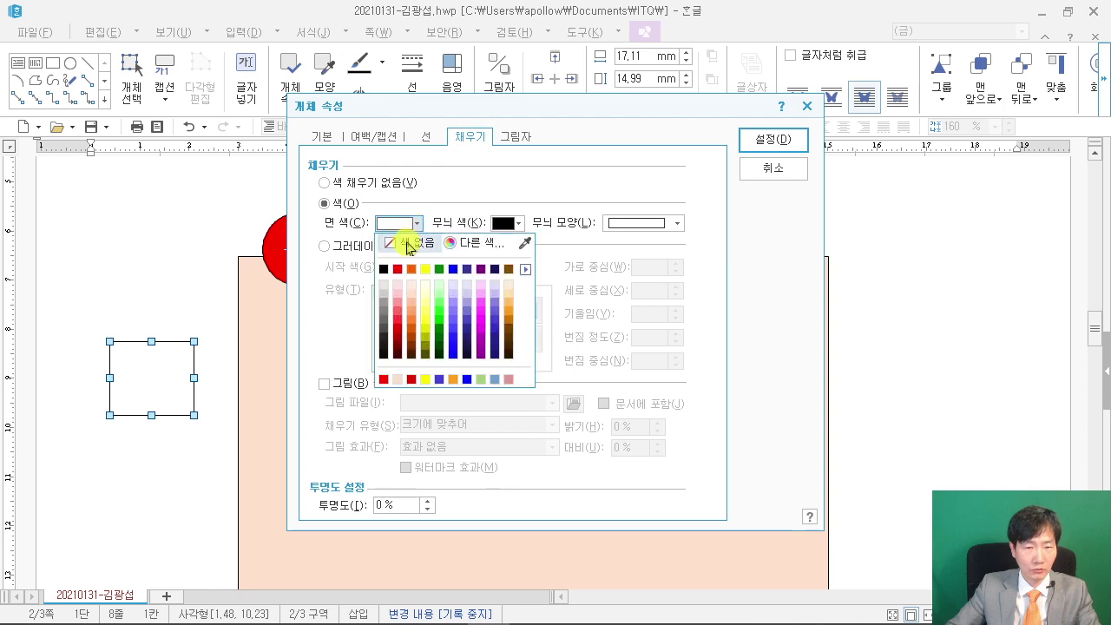
pyautogui.click(412, 334)
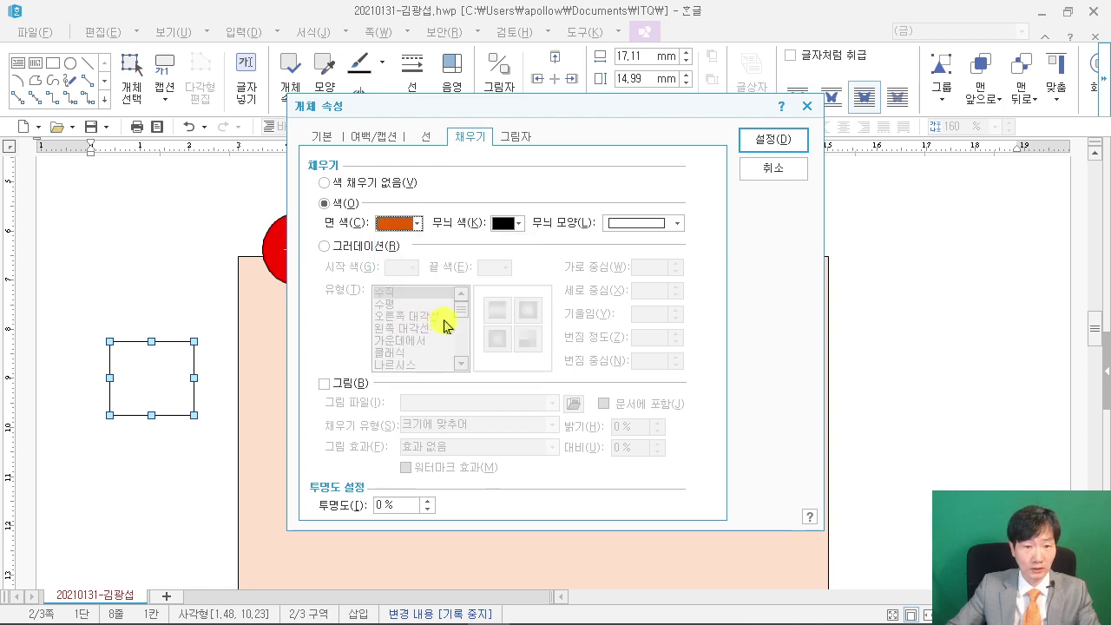
pyautogui.click(773, 140)
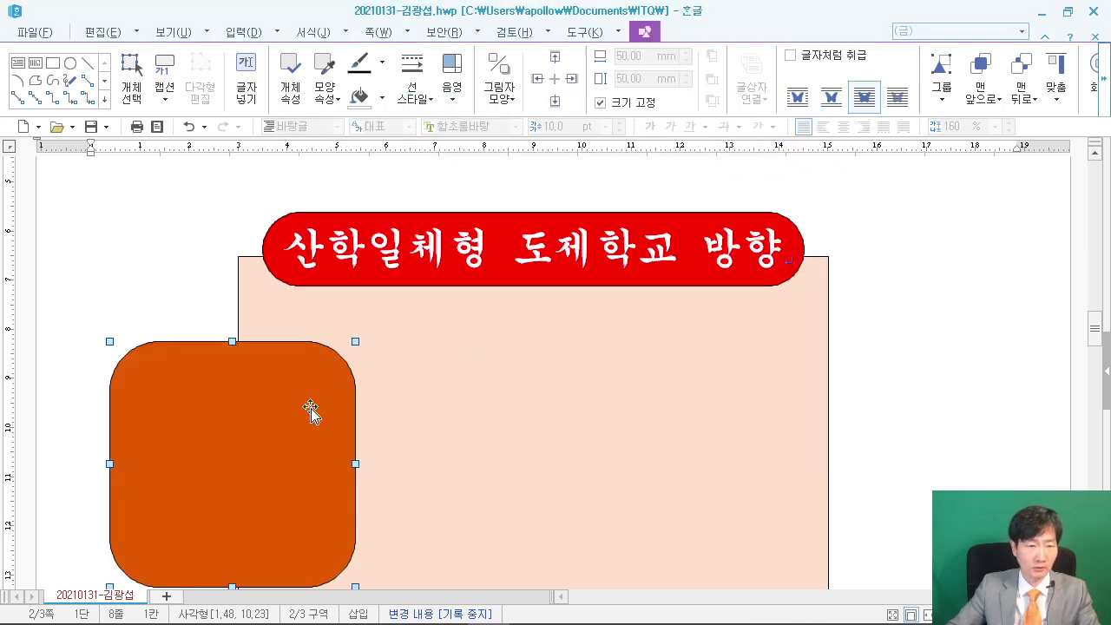
# Step: Move the orange square into the upper-left part of the peach rectangle
pyautogui.moveTo(191, 445); pyautogui.dragTo(313, 447)
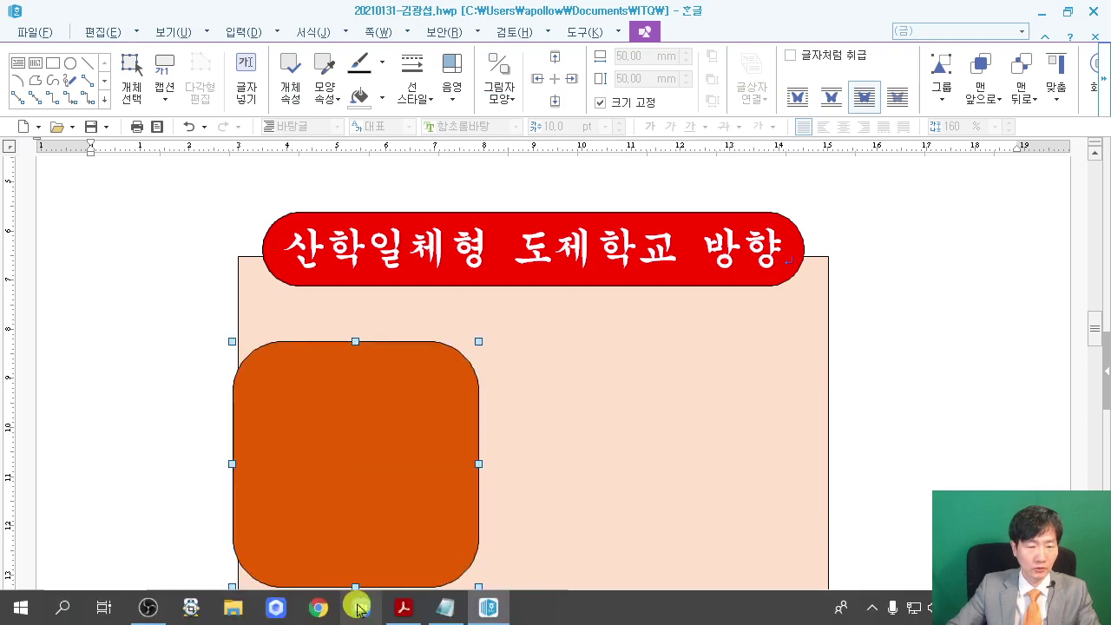
pyautogui.click(397, 609)
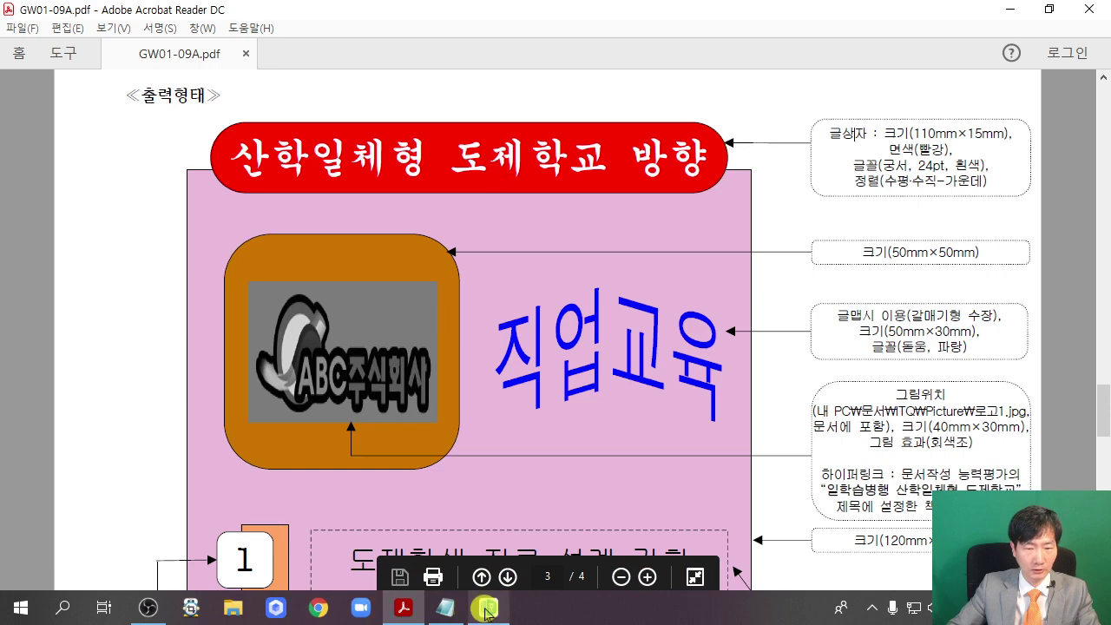
pyautogui.click(488, 617)
pyautogui.moveTo(367, 410); pyautogui.dragTo(404, 422)
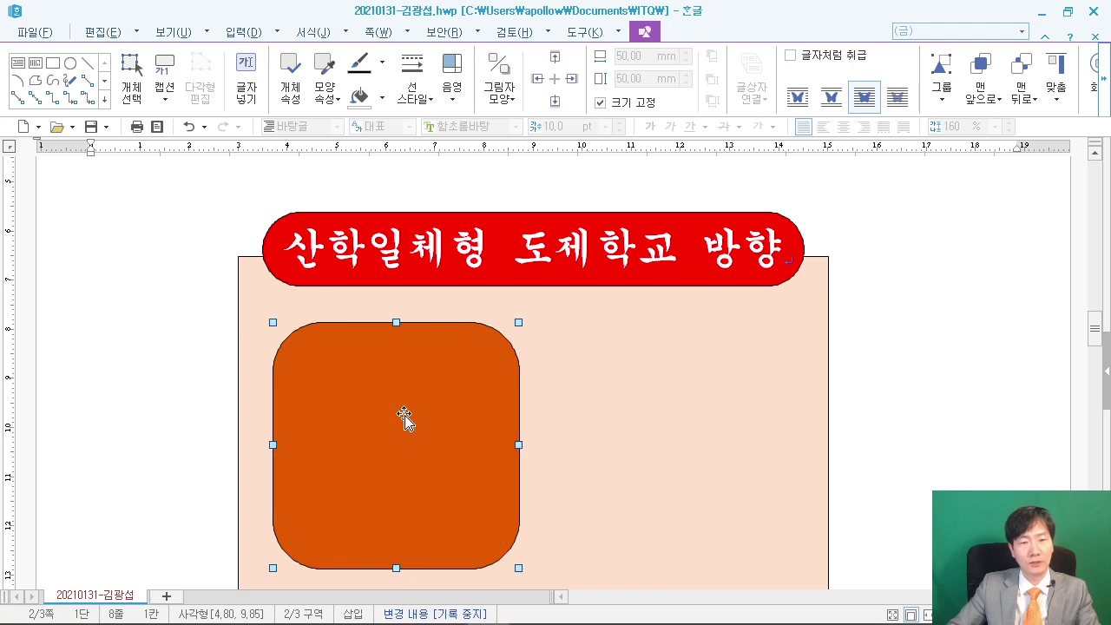
pyautogui.click(154, 396)
pyautogui.scroll(-1, 322, 414)
pyautogui.scroll(2, 325, 403)
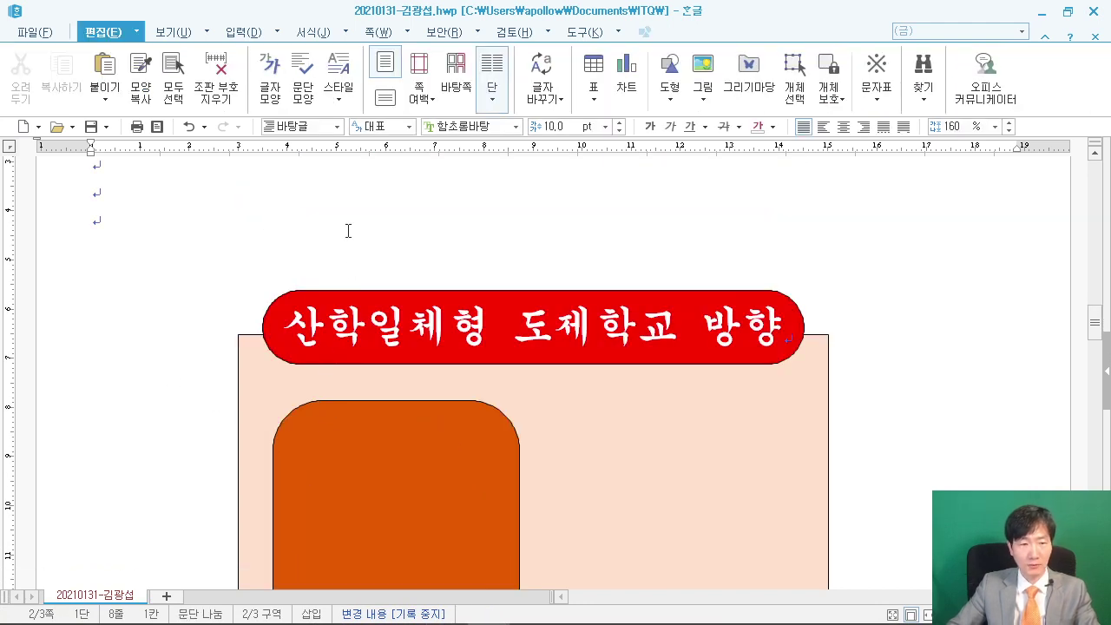
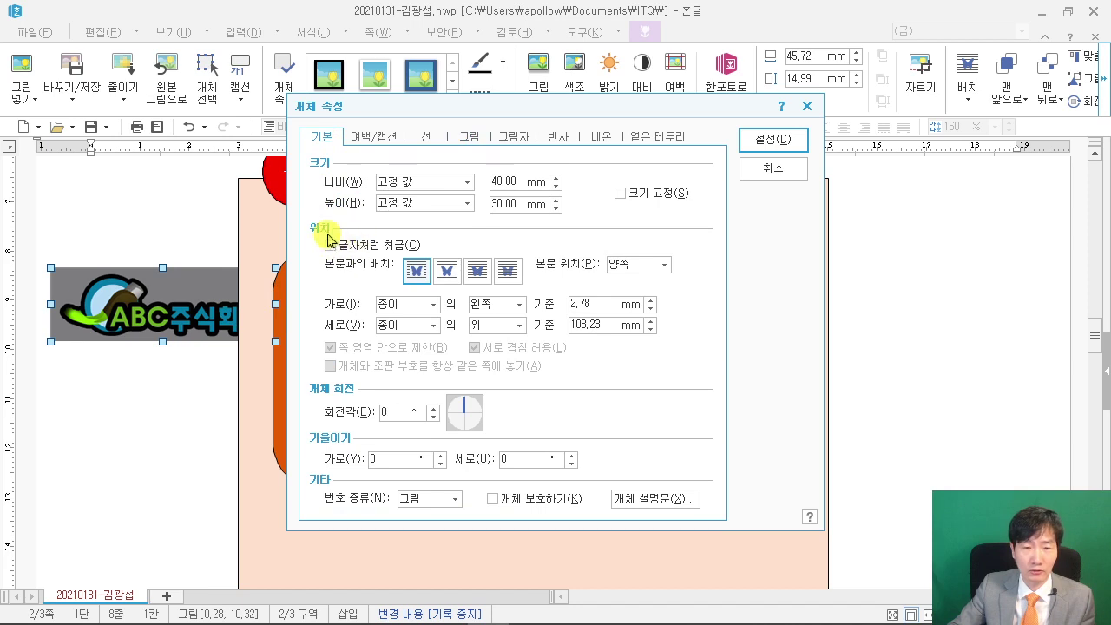
# Step: Set the ABC logo's wrapping to 글 앞으로 (in front of text) and apply it
pyautogui.click(476, 272)
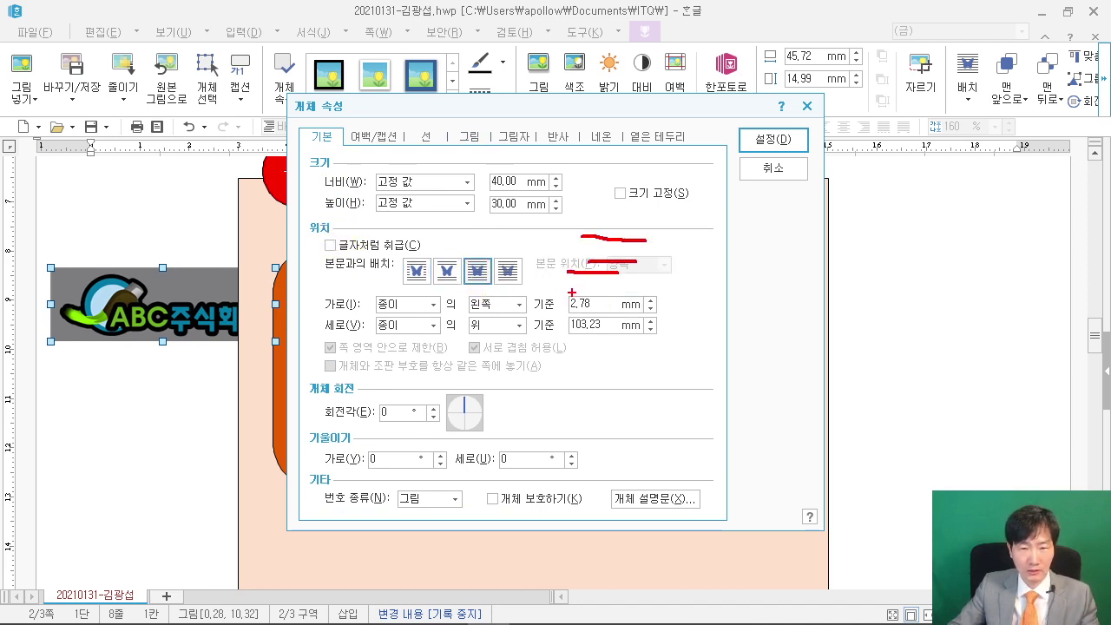
pyautogui.moveTo(585, 302)
pyautogui.mouseDown()
pyautogui.moveTo(585, 241)
pyautogui.moveTo(605, 298)
pyautogui.mouseUp()
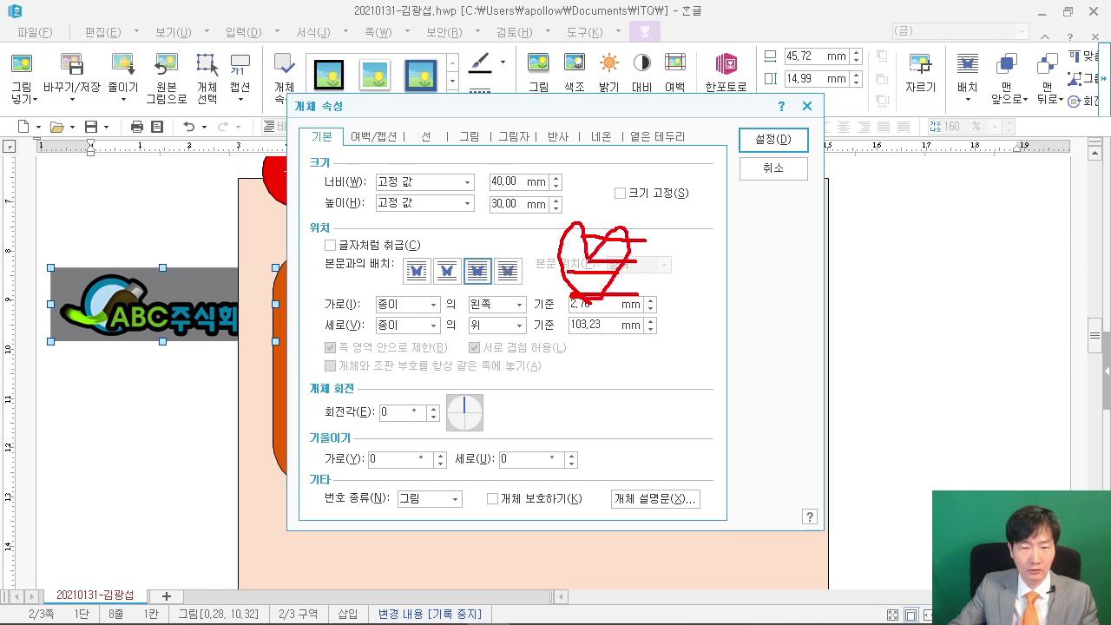
pyautogui.moveTo(477, 263); pyautogui.dragTo(517, 181)
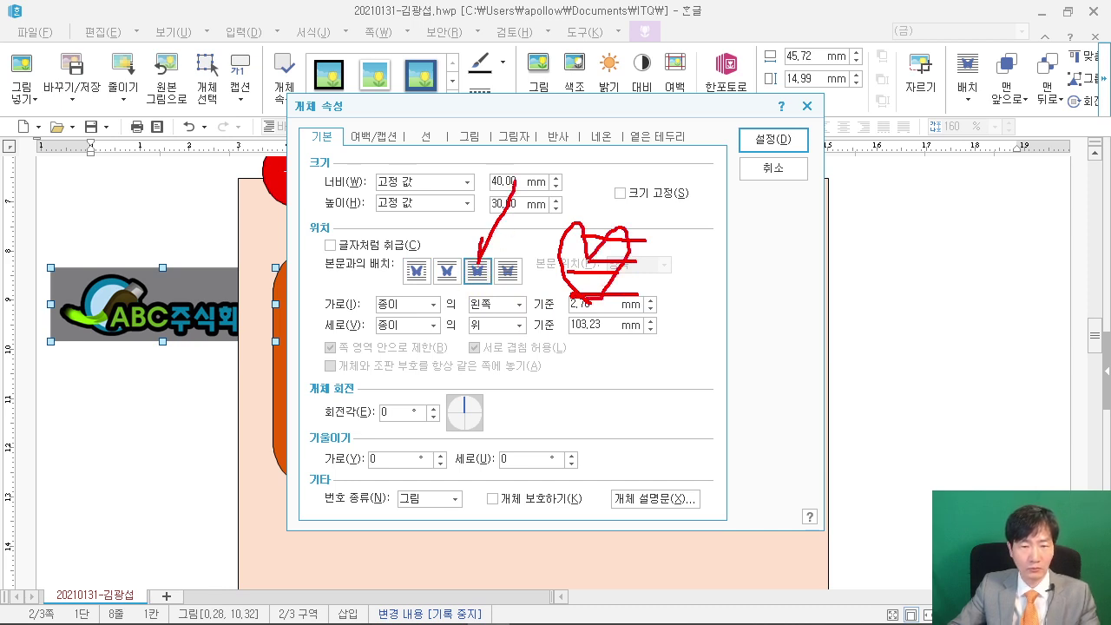
pyautogui.press('Escape')
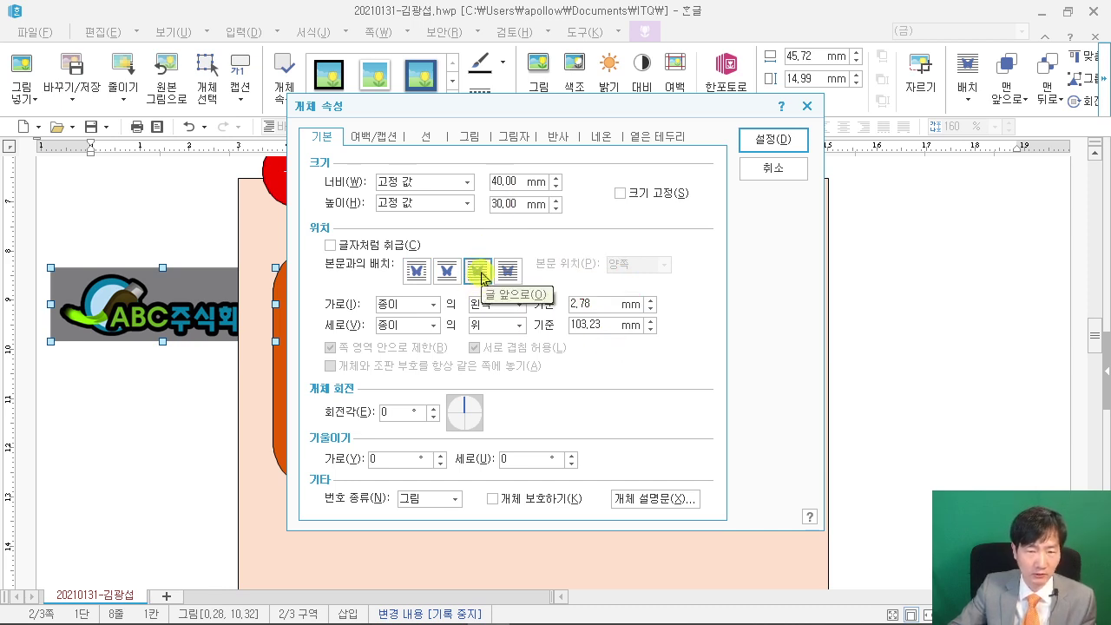
pyautogui.click(478, 273)
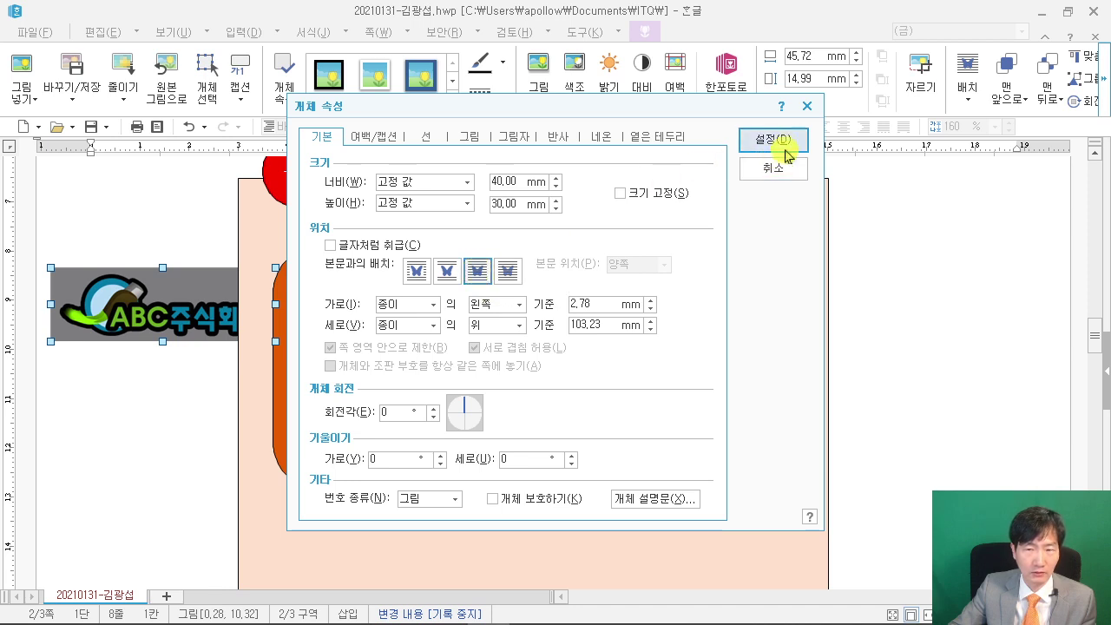
pyautogui.click(782, 141)
# Step: Move the logo inside the orange rounded box and compare it with the reference PDF
pyautogui.moveTo(125, 334); pyautogui.dragTo(397, 349)
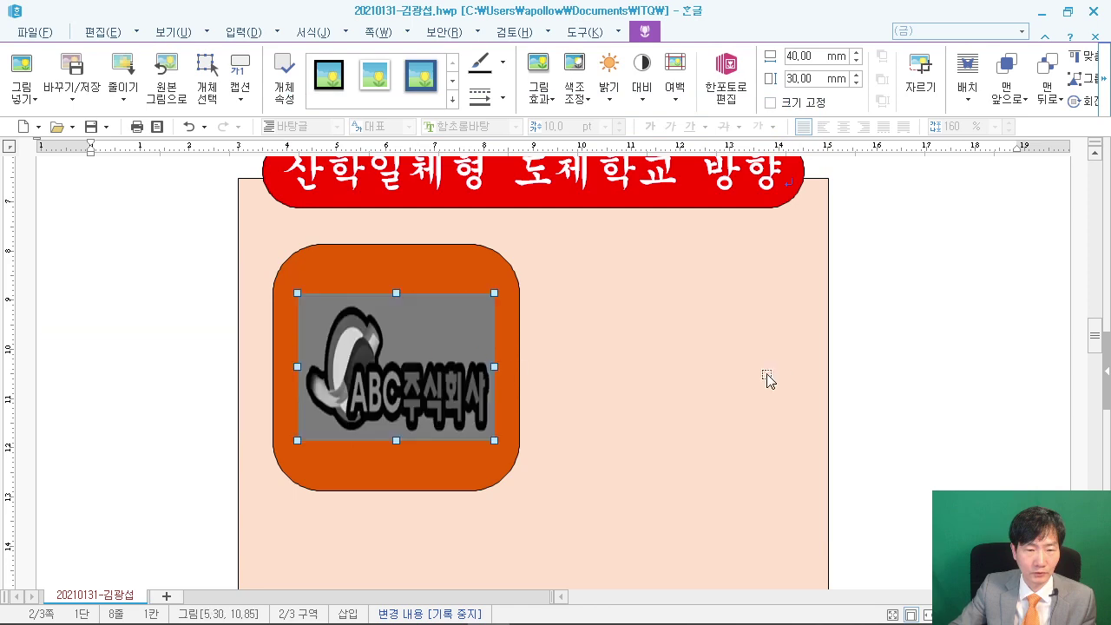
pyautogui.moveTo(408, 618)
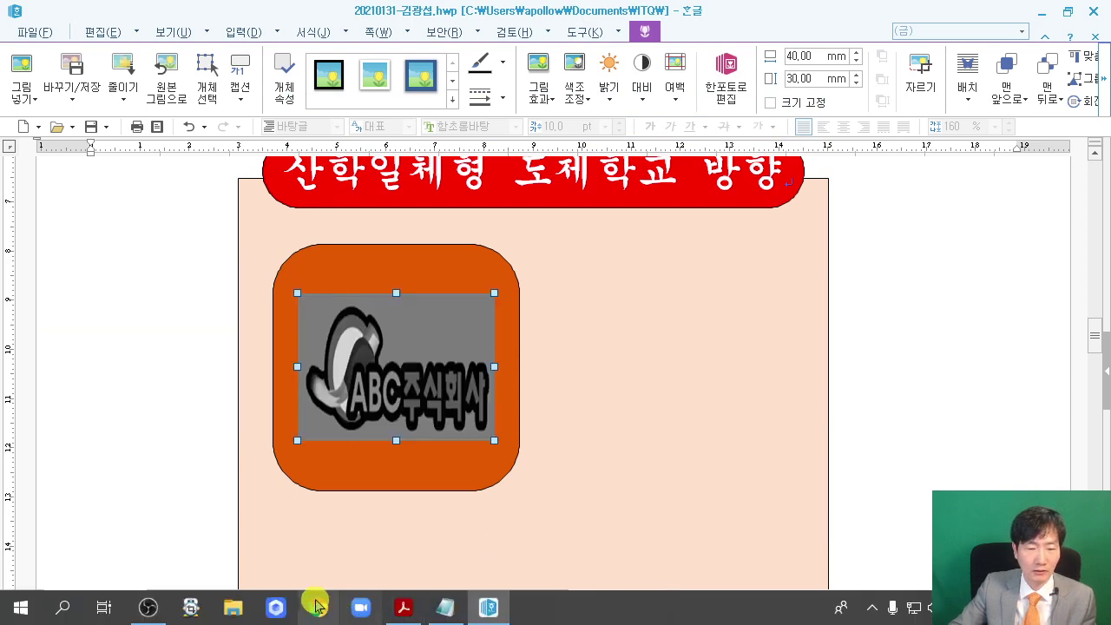
pyautogui.click(404, 608)
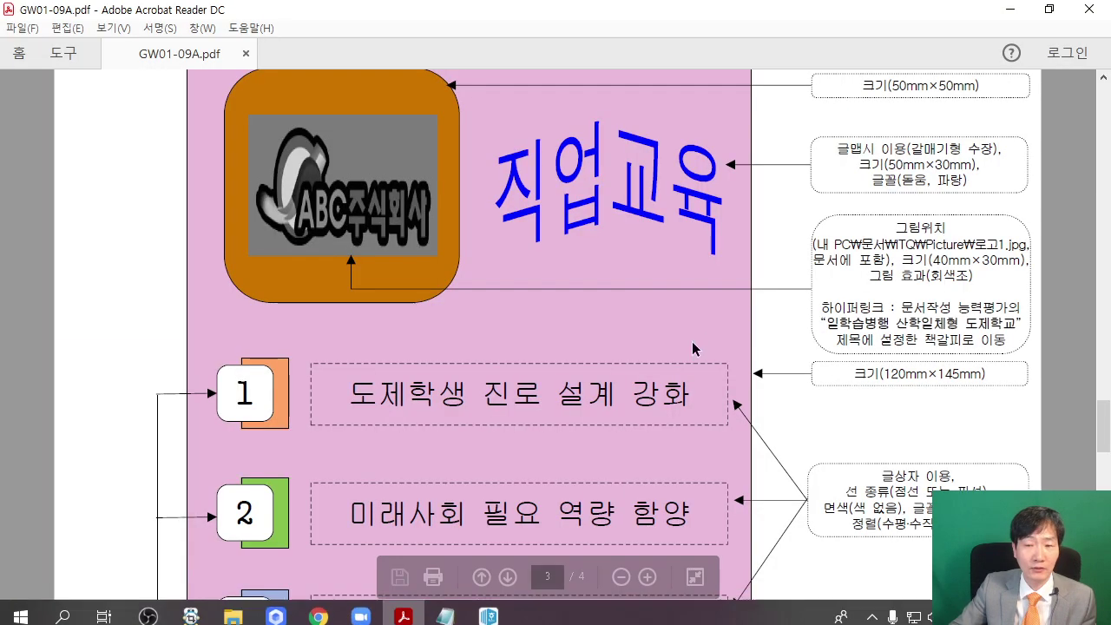
pyautogui.scroll(-2, 371, 234)
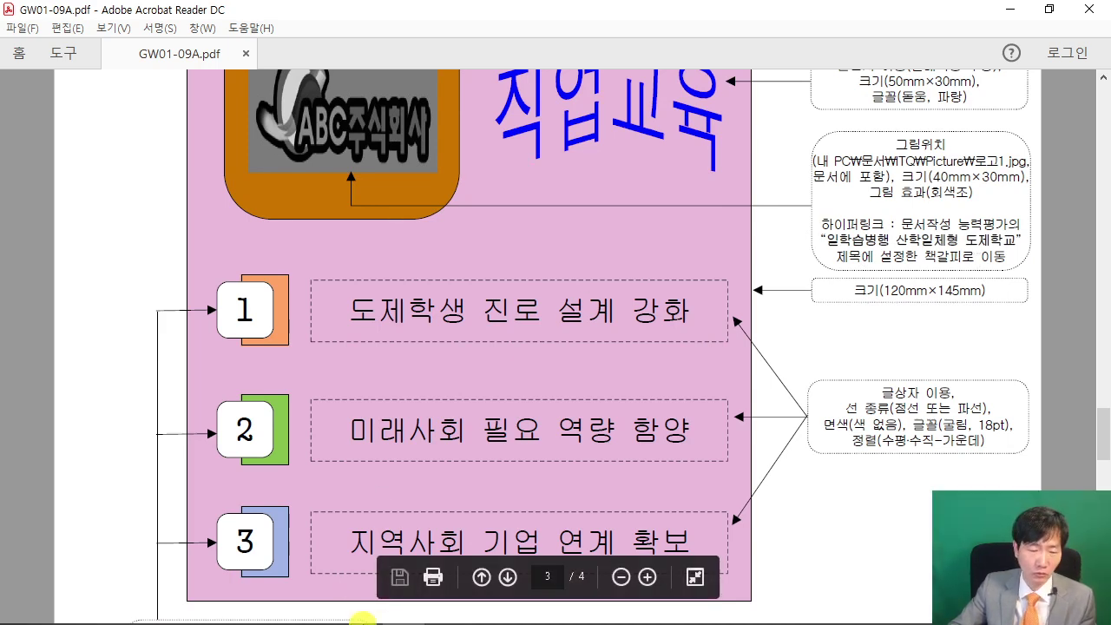
pyautogui.click(488, 614)
pyautogui.scroll(-2, 441, 403)
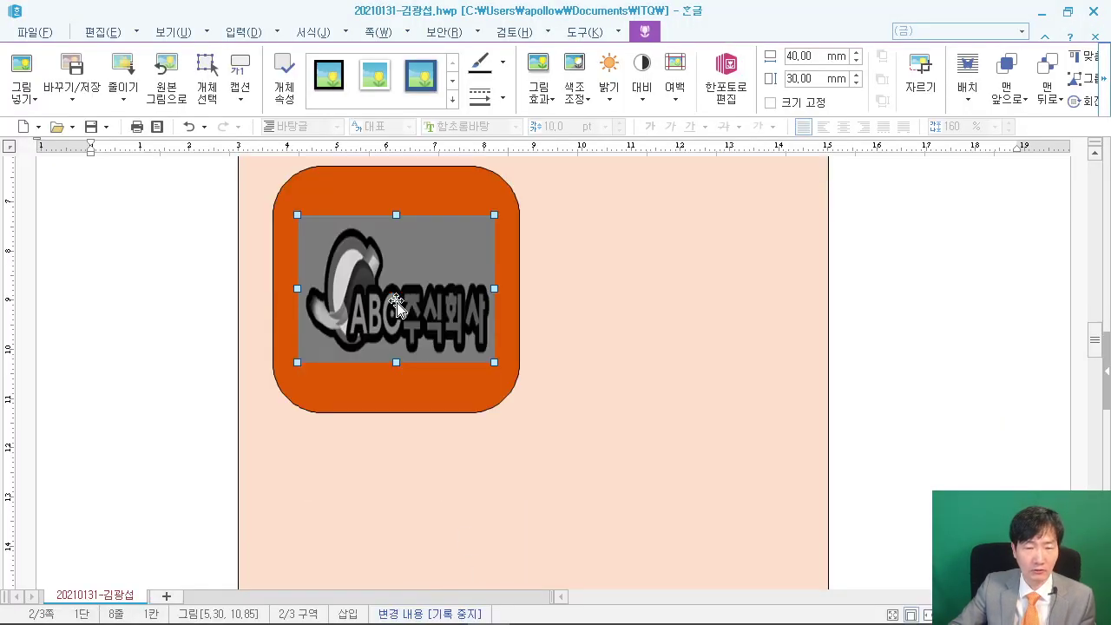
# Step: Hyperlink the ABC logo to the 도제 bookmark, then compare with the reference PDF
pyautogui.rightClick(396, 251)
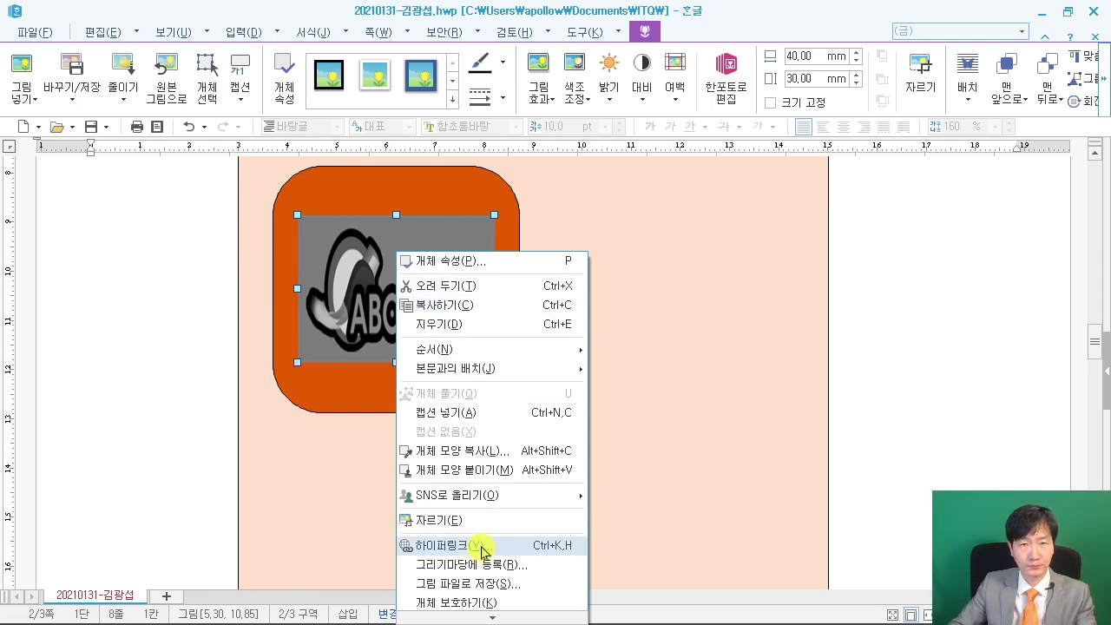
pyautogui.click(482, 548)
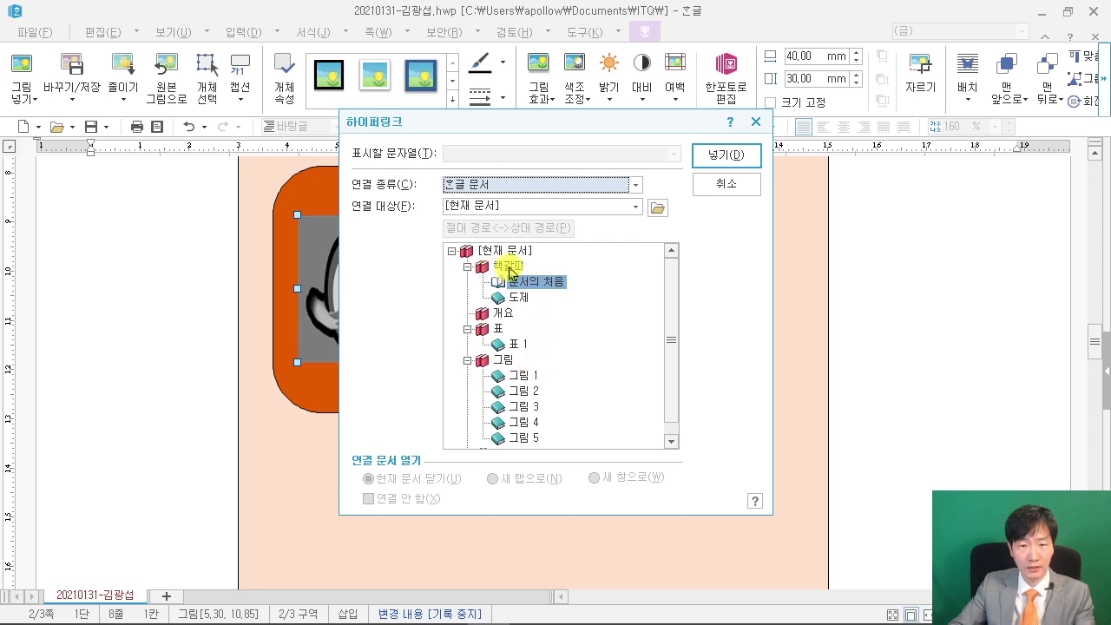
pyautogui.click(518, 297)
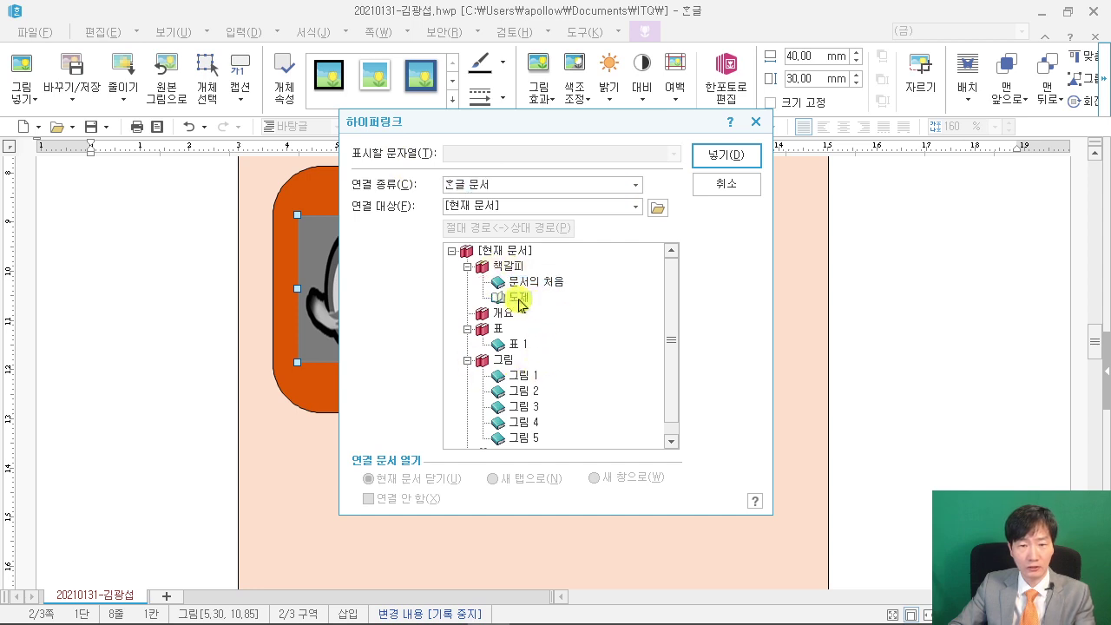
pyautogui.click(722, 154)
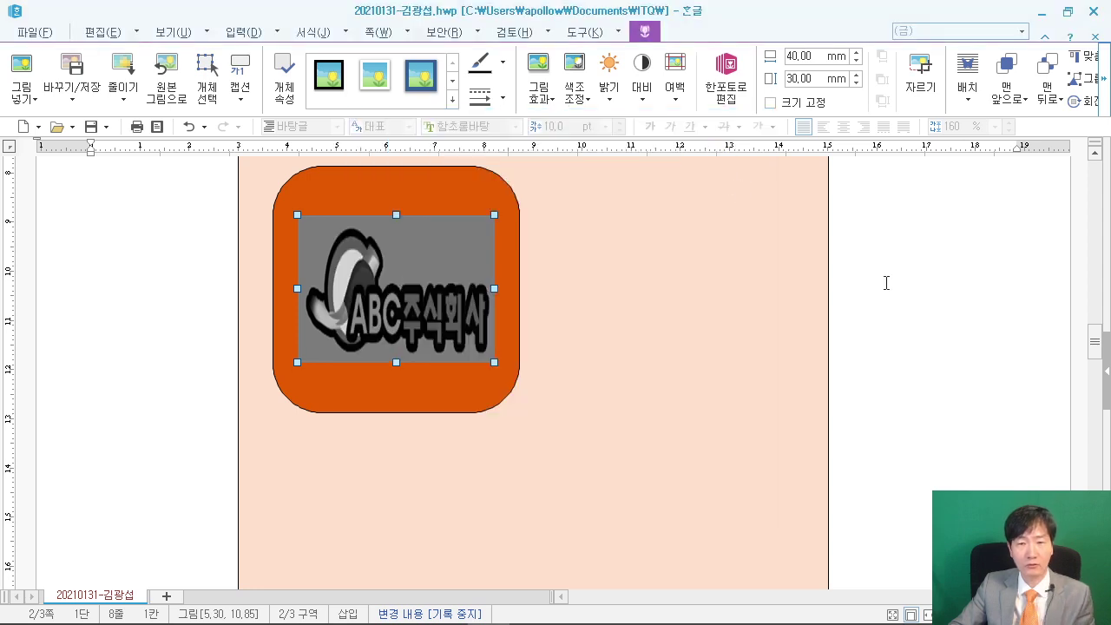
pyautogui.click(887, 283)
pyautogui.scroll(-2, 778, 363)
pyautogui.moveTo(330, 622)
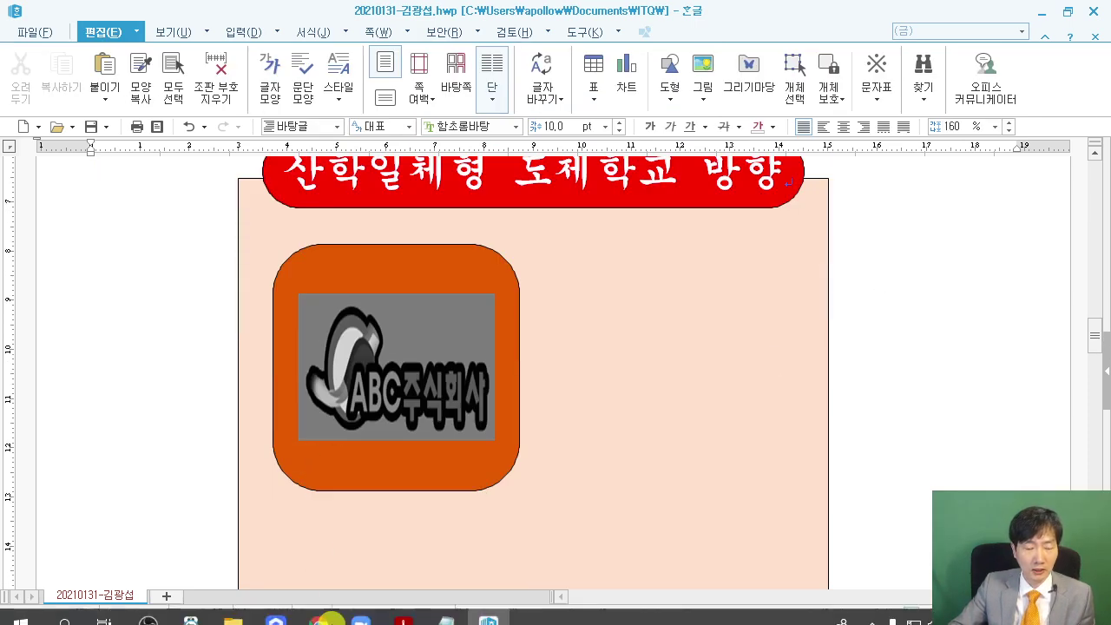
pyautogui.click(404, 623)
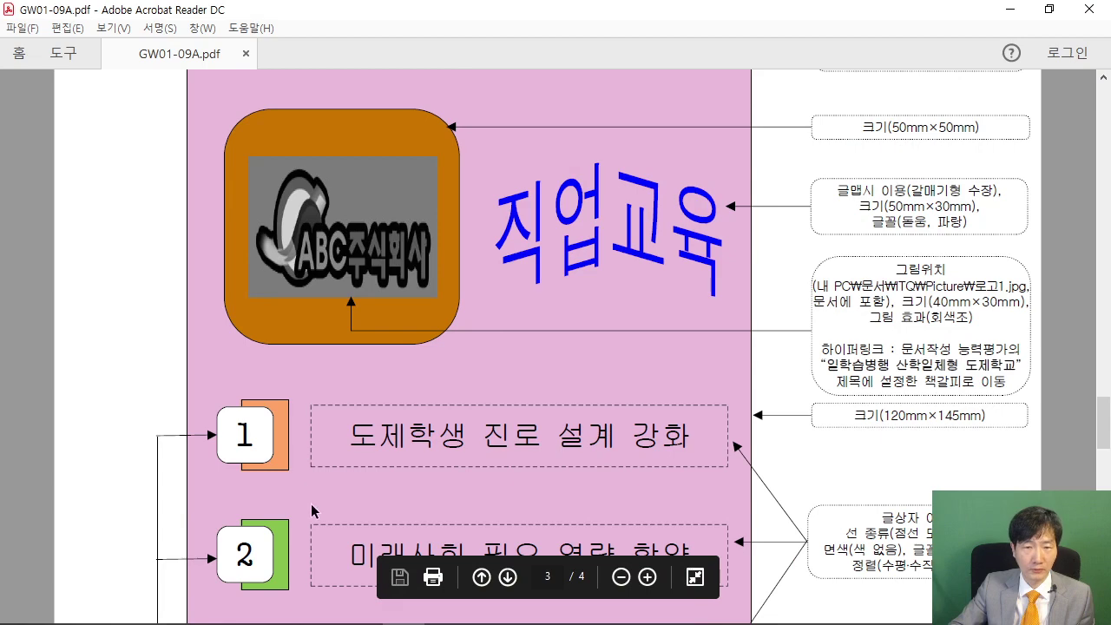
pyautogui.click(488, 615)
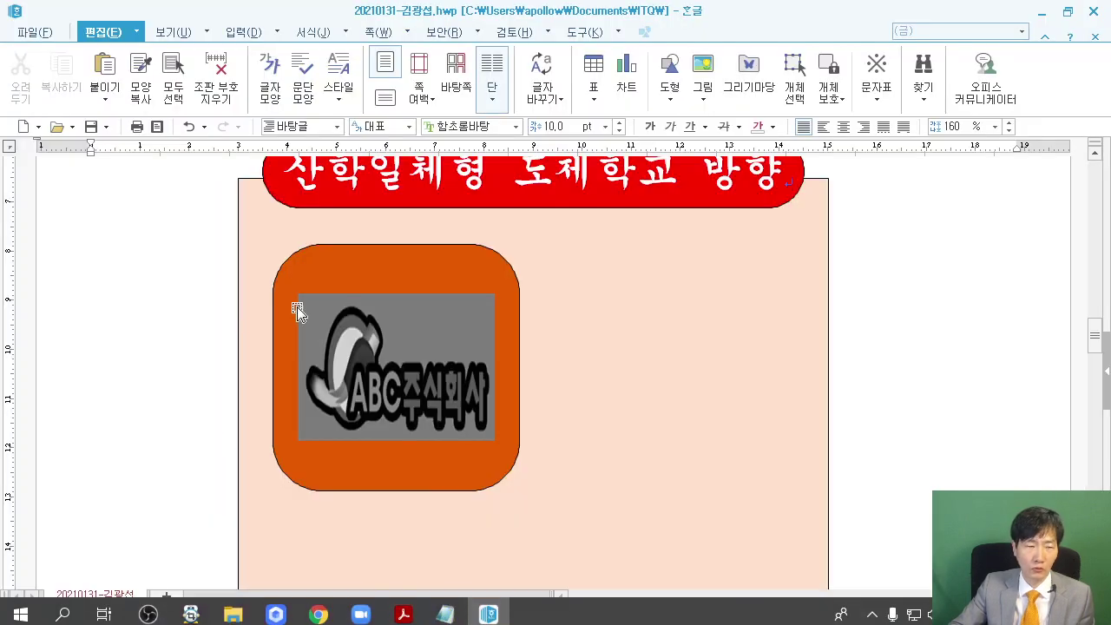
# Step: Start a new 글맵시 text art and enter the text 직업교육
pyautogui.click(280, 34)
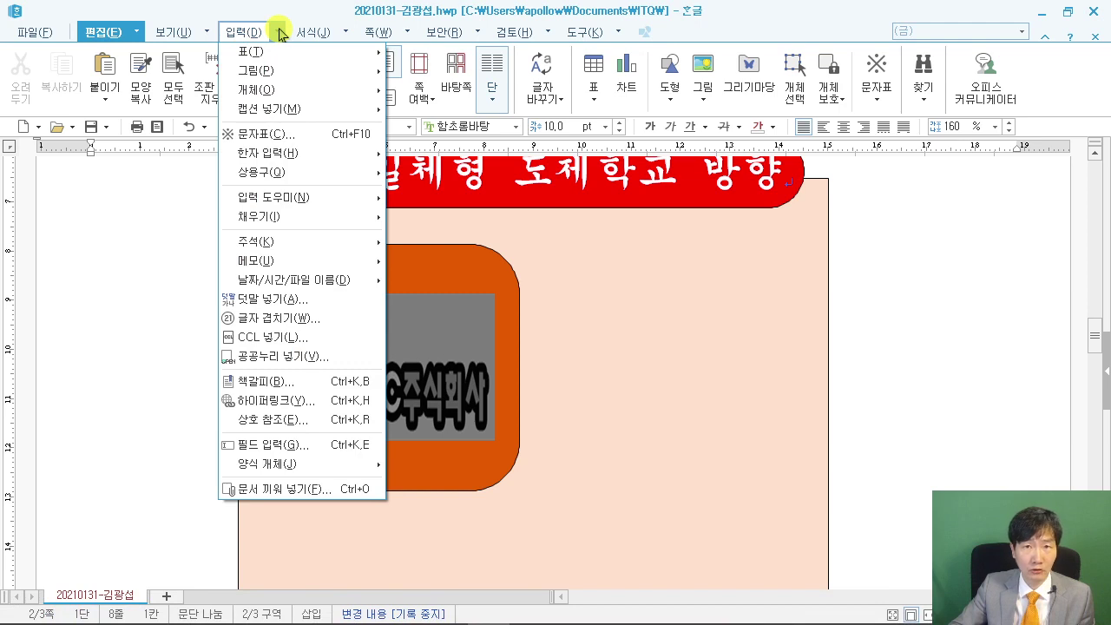
pyautogui.moveTo(280, 90)
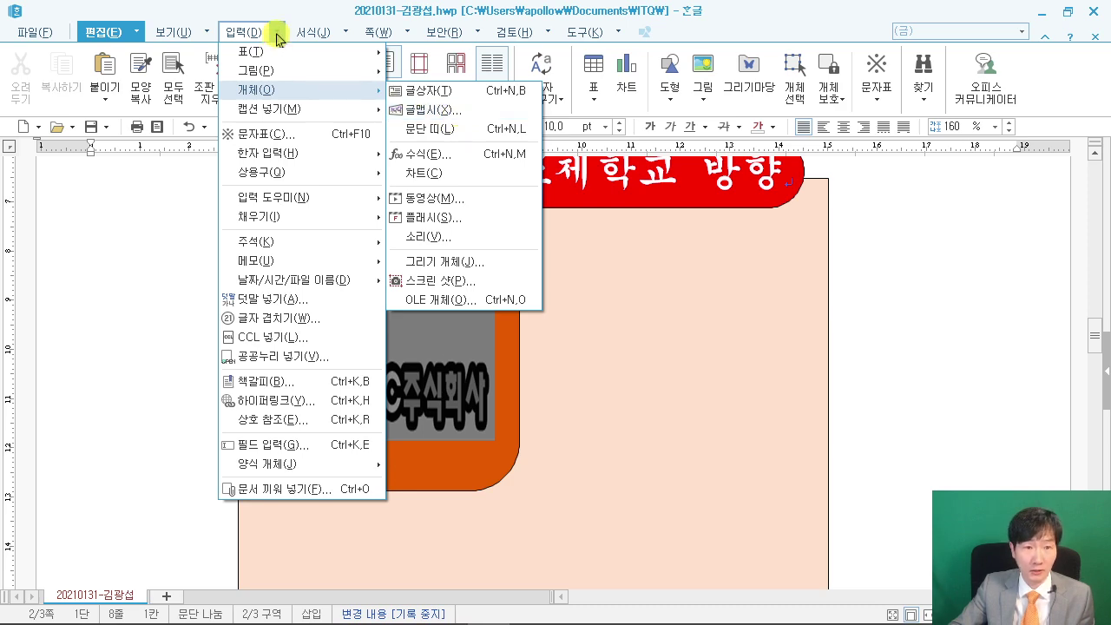
pyautogui.click(278, 33)
pyautogui.click(278, 34)
pyautogui.moveTo(274, 90)
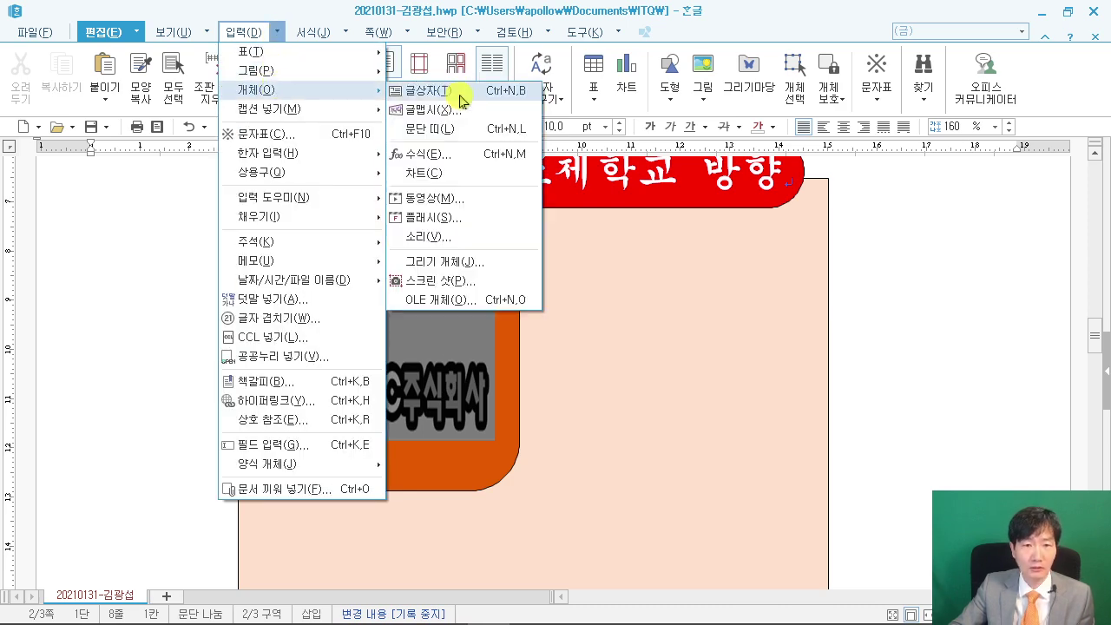
pyautogui.click(447, 109)
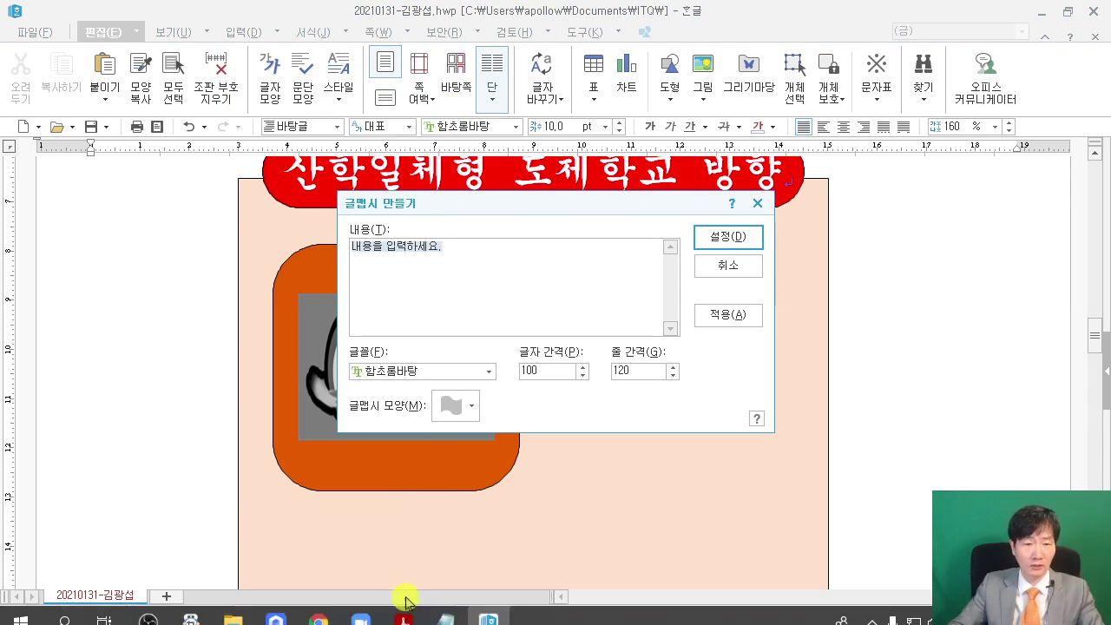
pyautogui.click(427, 607)
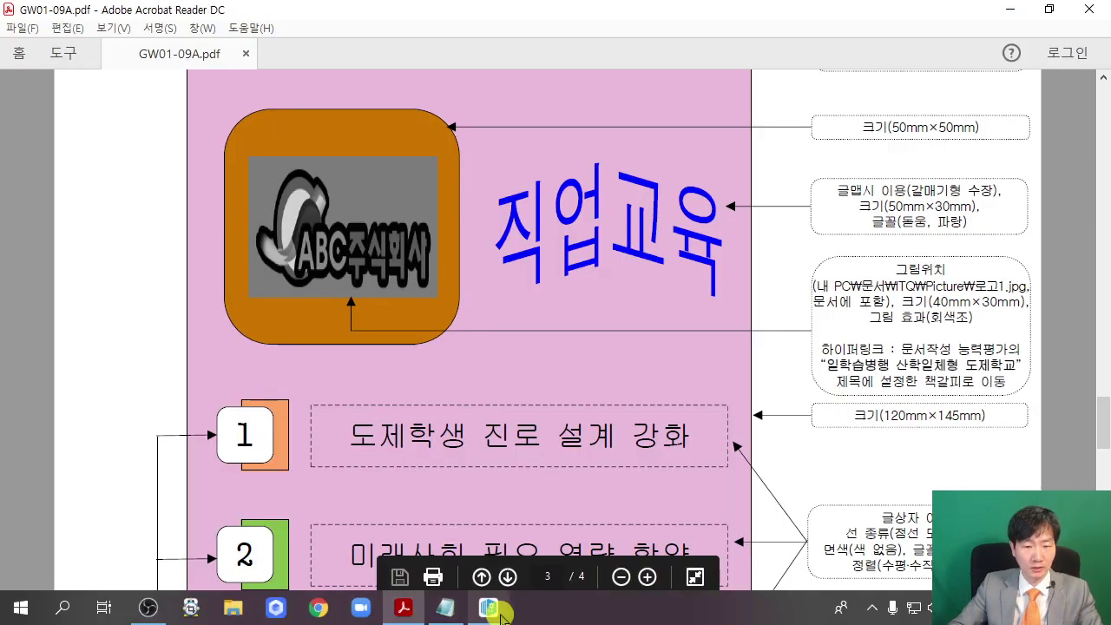
pyautogui.click(500, 615)
pyautogui.write('직')
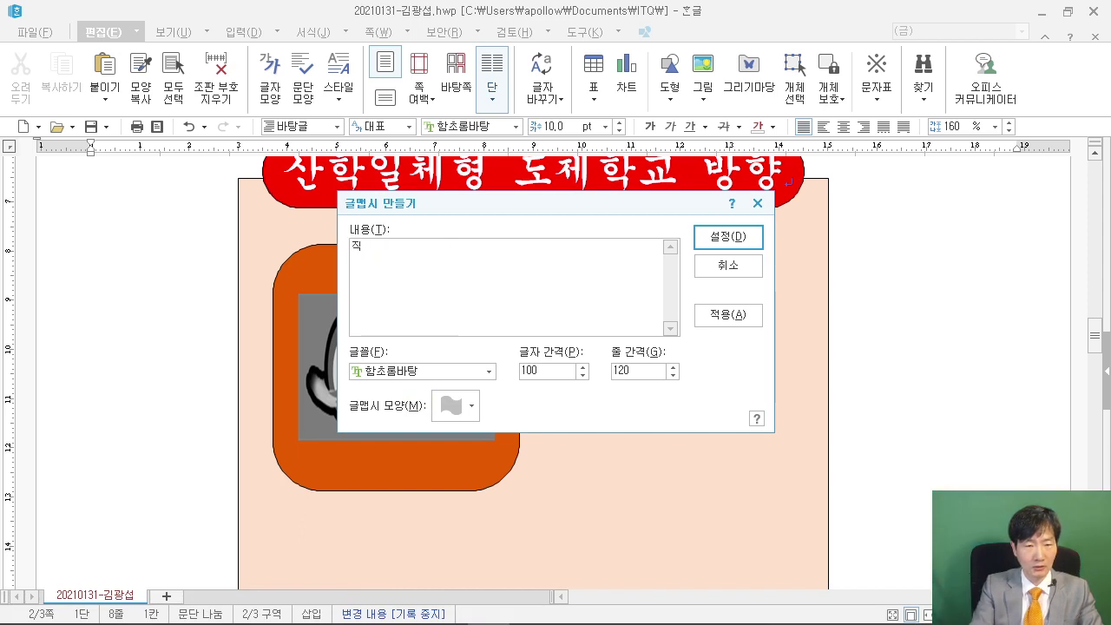
pyautogui.write('업교육')
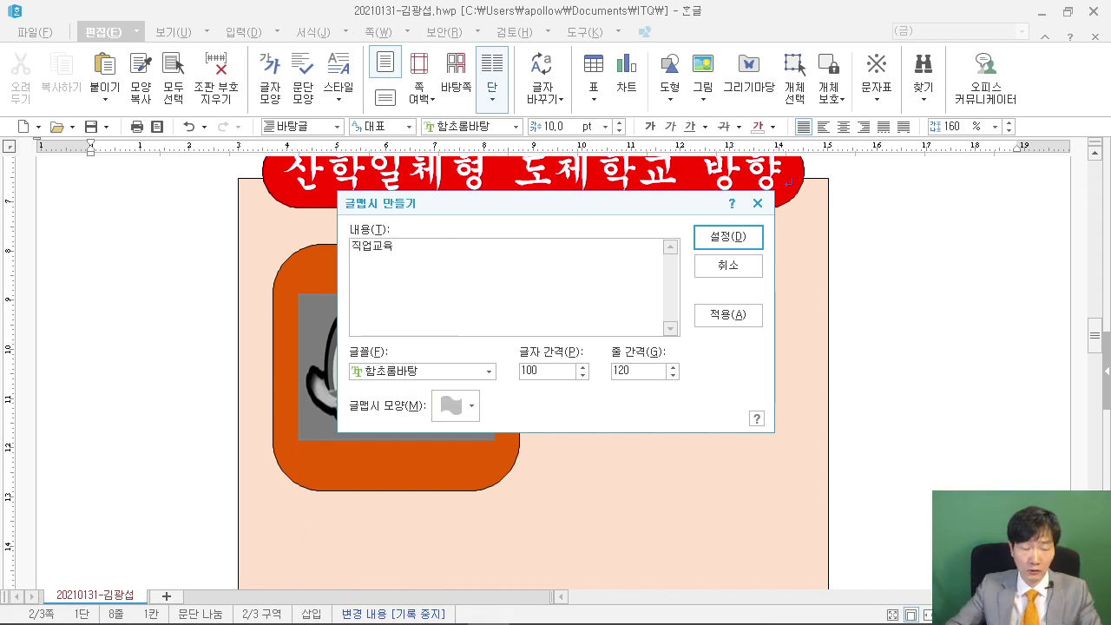
pyautogui.click(487, 613)
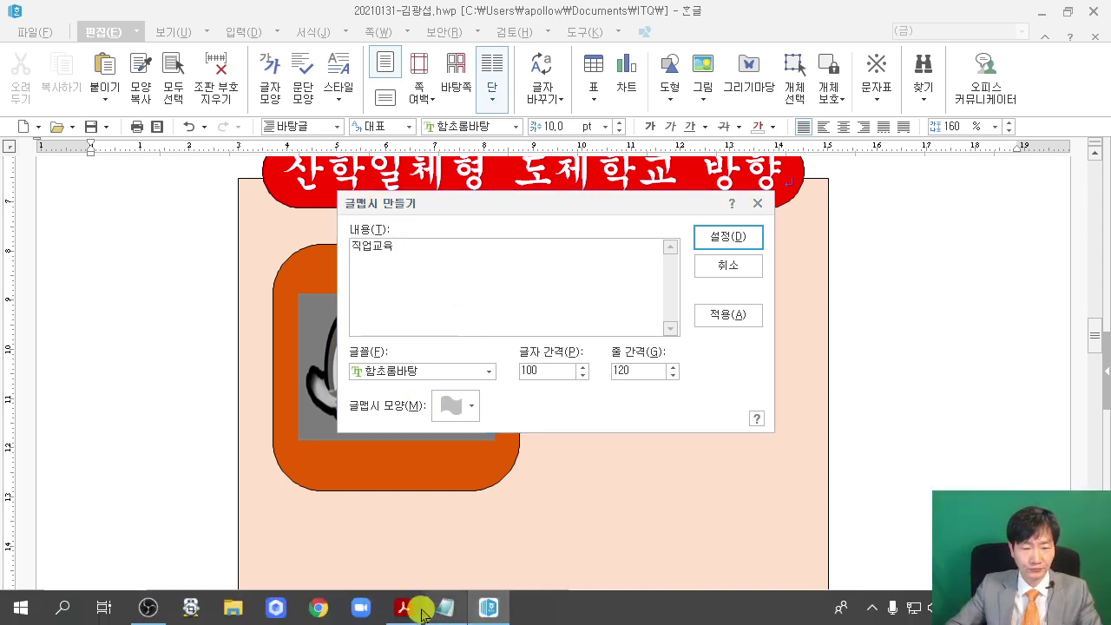
# Step: Give the text art the 갈매기형 수장 shape and 돋움 font per the spec, and create it
pyautogui.click(420, 609)
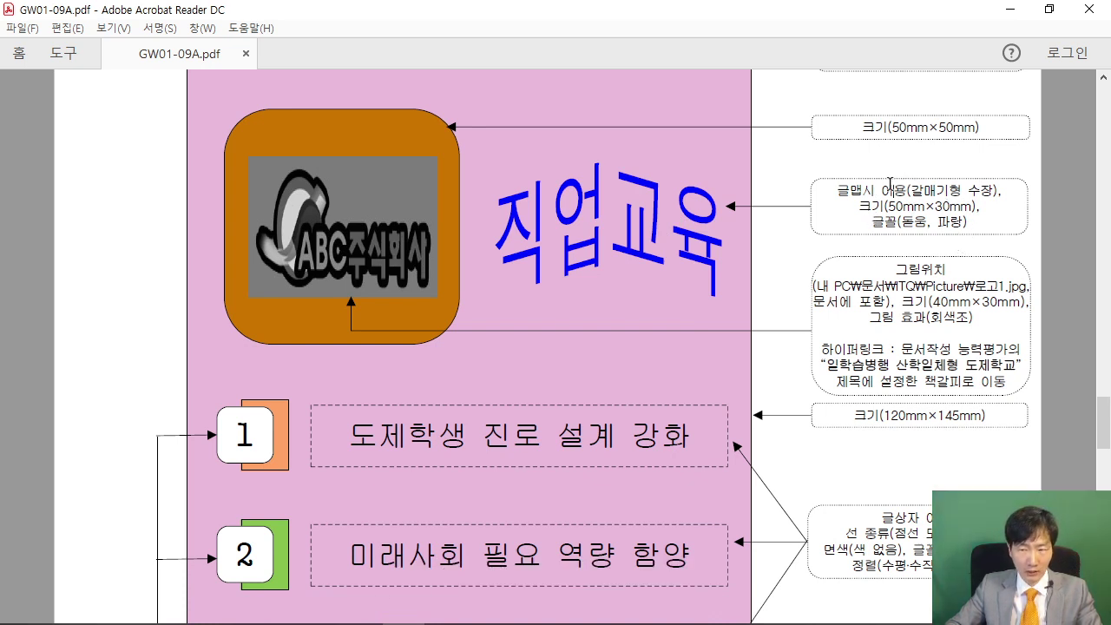
pyautogui.moveTo(885, 187); pyautogui.dragTo(996, 188)
pyautogui.moveTo(903, 222); pyautogui.dragTo(929, 224)
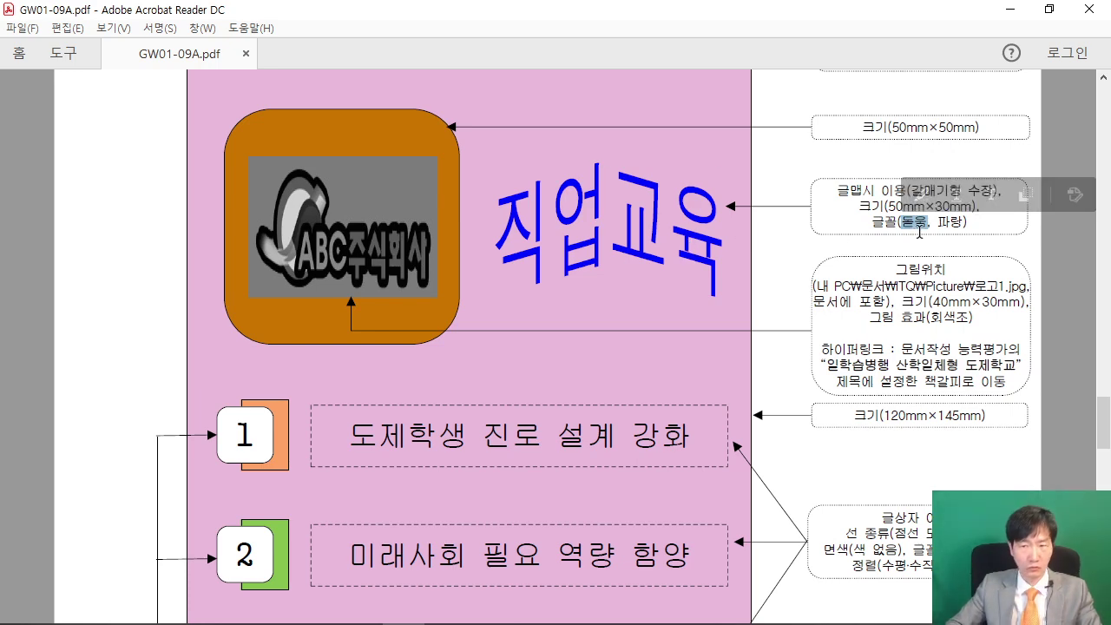
pyautogui.click(510, 612)
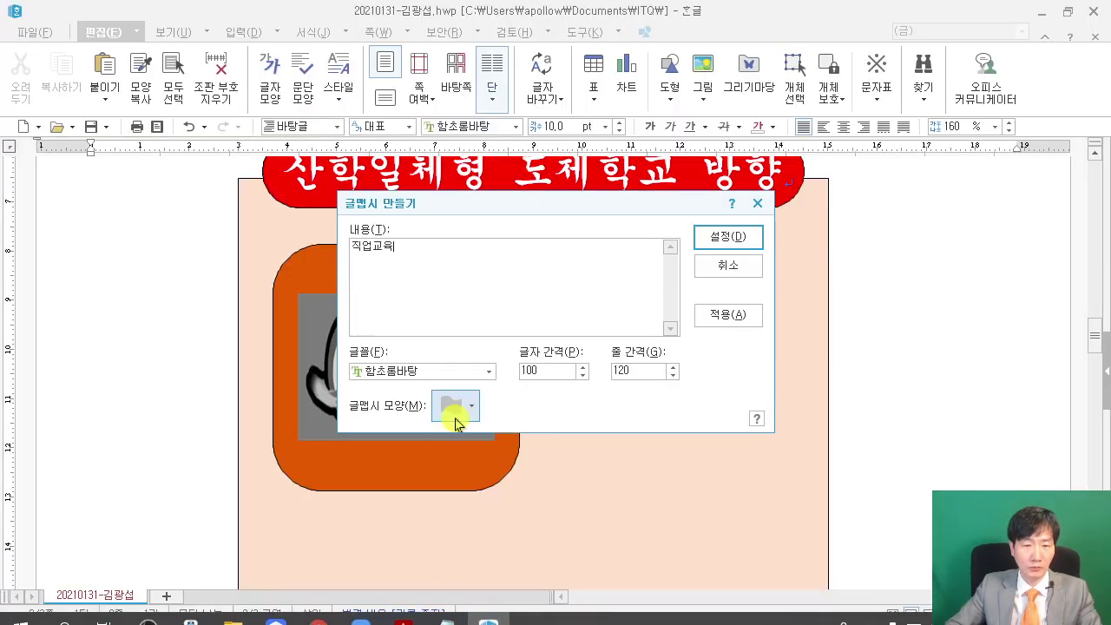
pyautogui.click(476, 410)
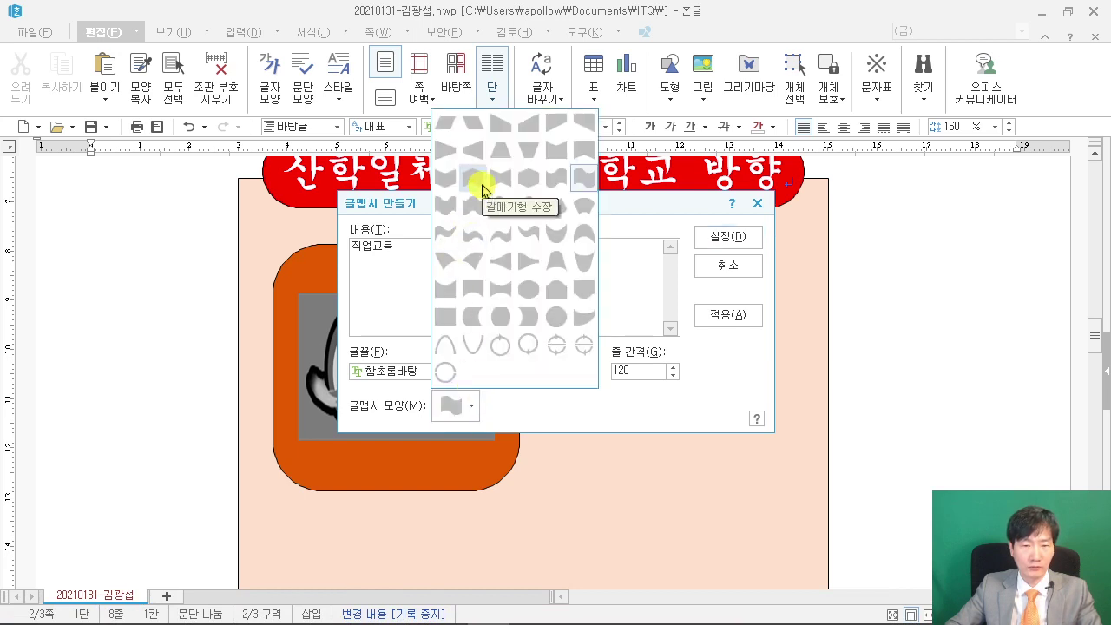
pyautogui.click(480, 188)
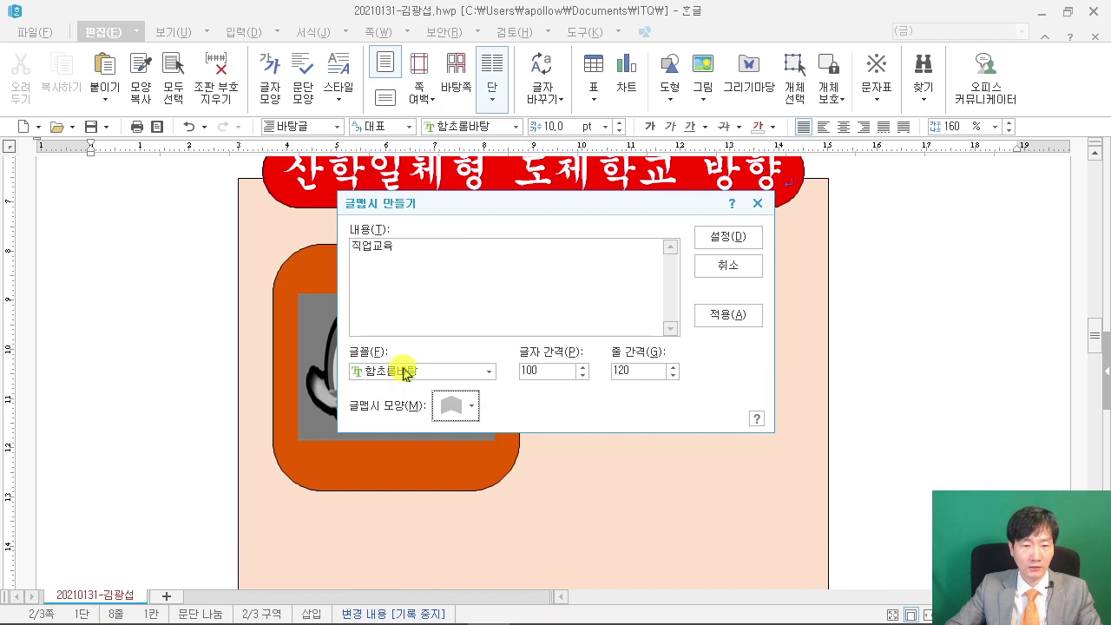
pyautogui.click(424, 373)
pyautogui.press('e')
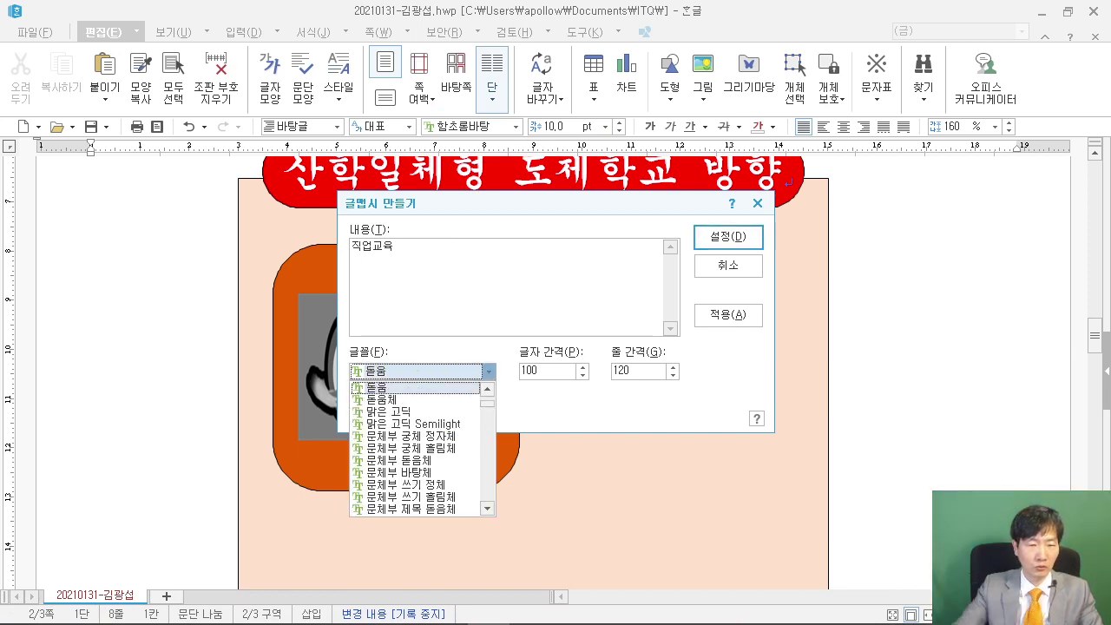
pyautogui.press('Return')
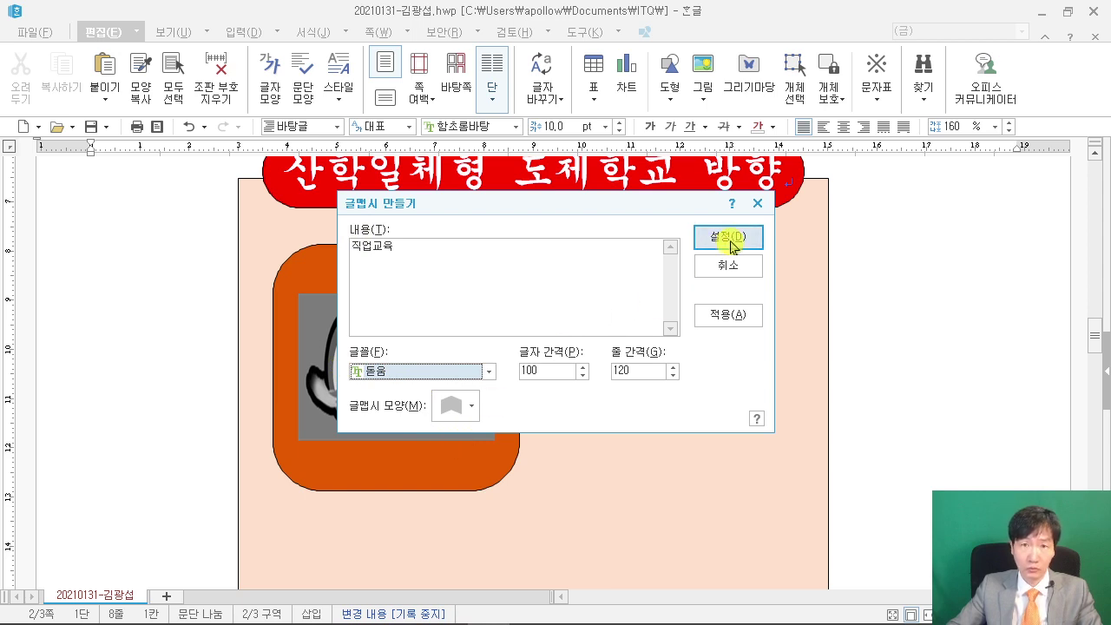
pyautogui.click(730, 242)
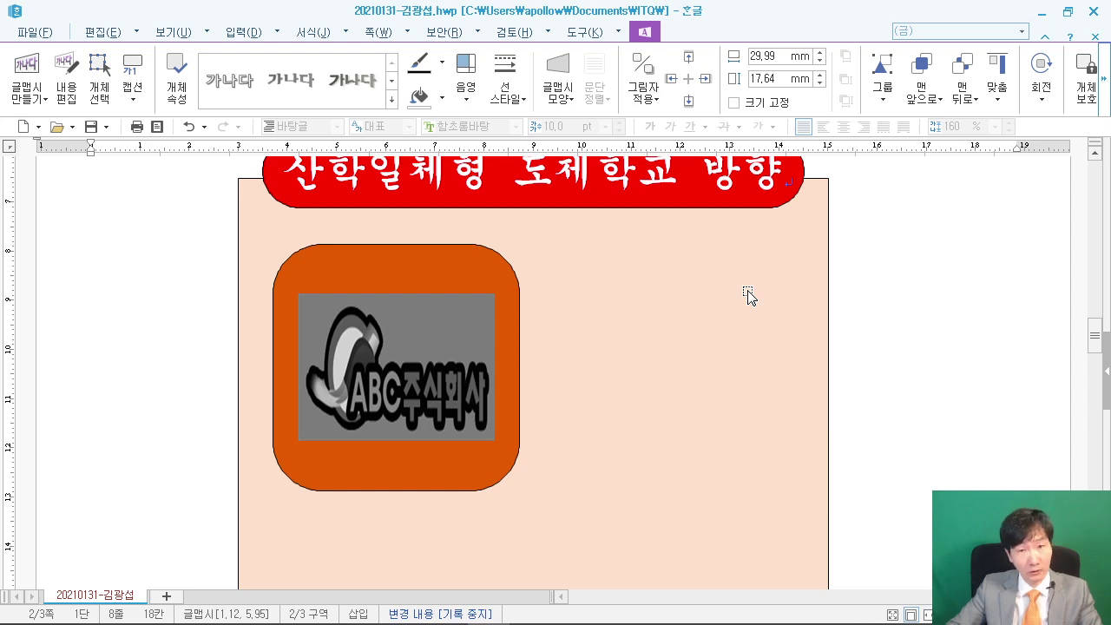
# Step: Resize the 직업교육 text art to 50 × 30 mm in its properties
pyautogui.scroll(5, 748, 295)
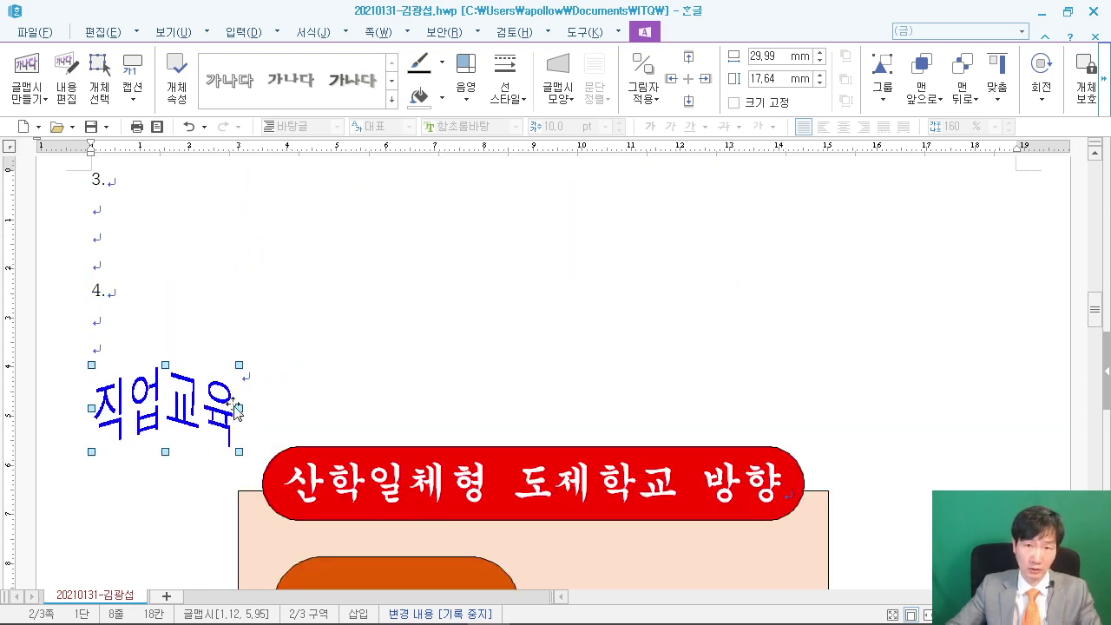
pyautogui.doubleClick(178, 395)
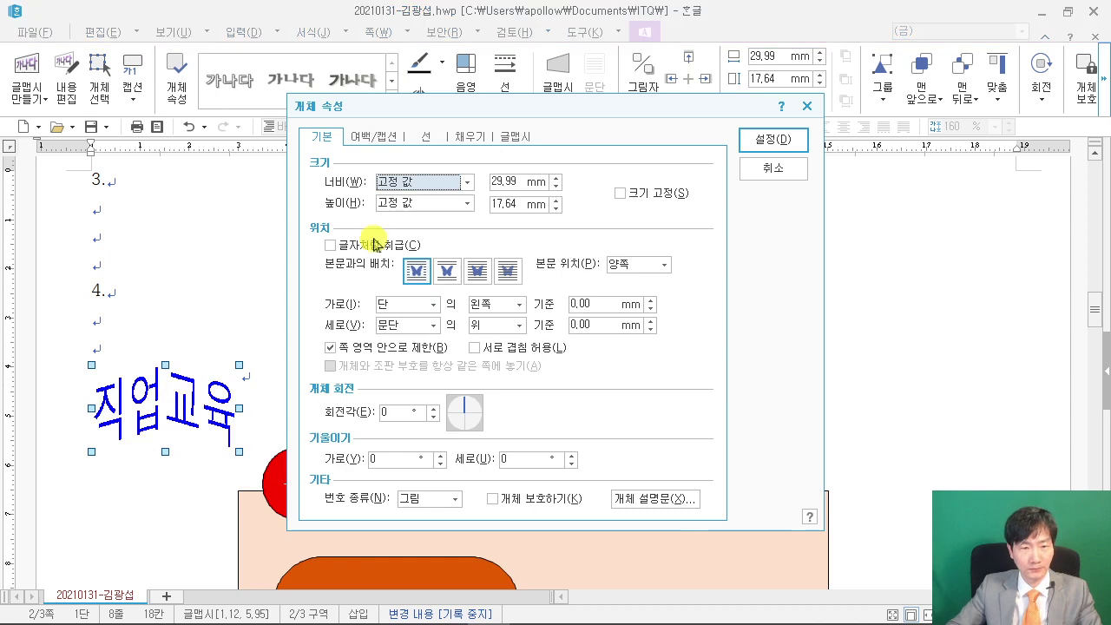
pyautogui.click(392, 612)
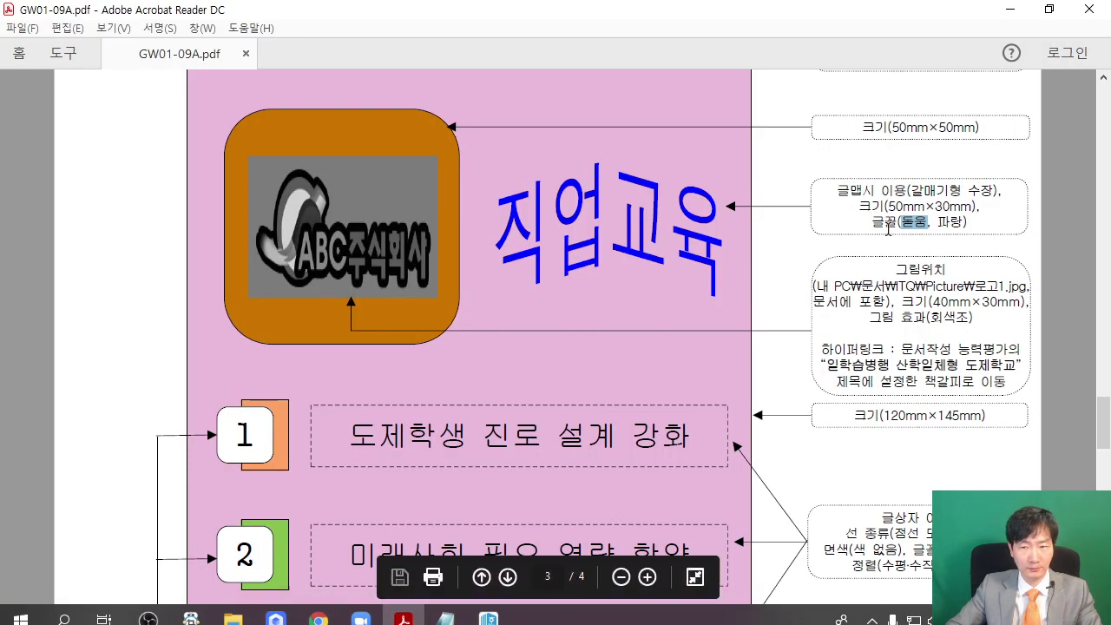
pyautogui.moveTo(890, 206); pyautogui.dragTo(968, 208)
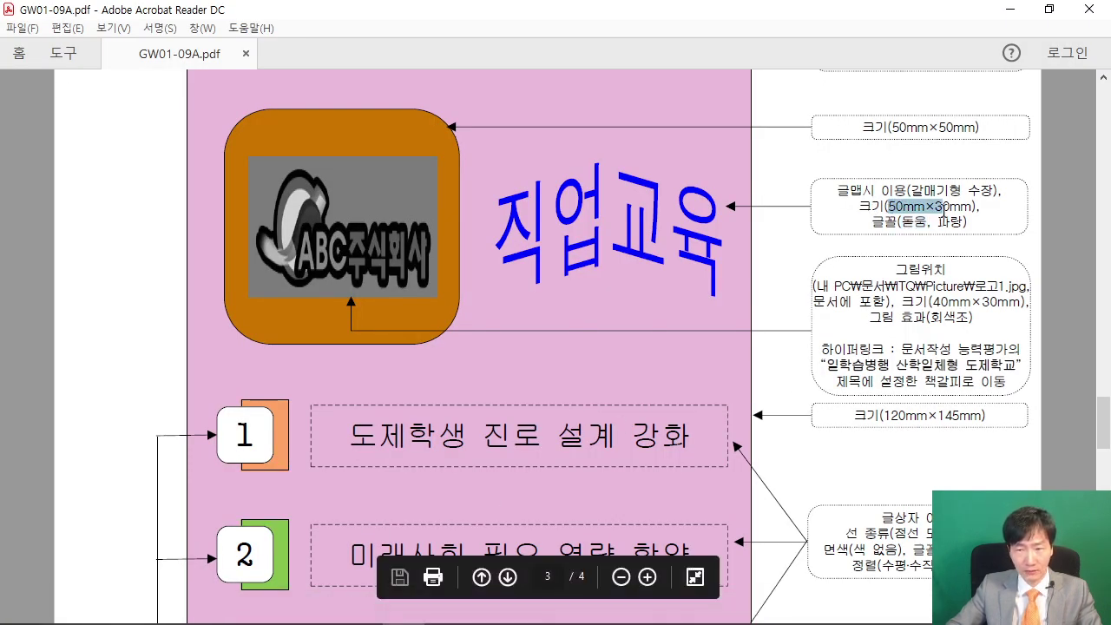
pyautogui.click(945, 222)
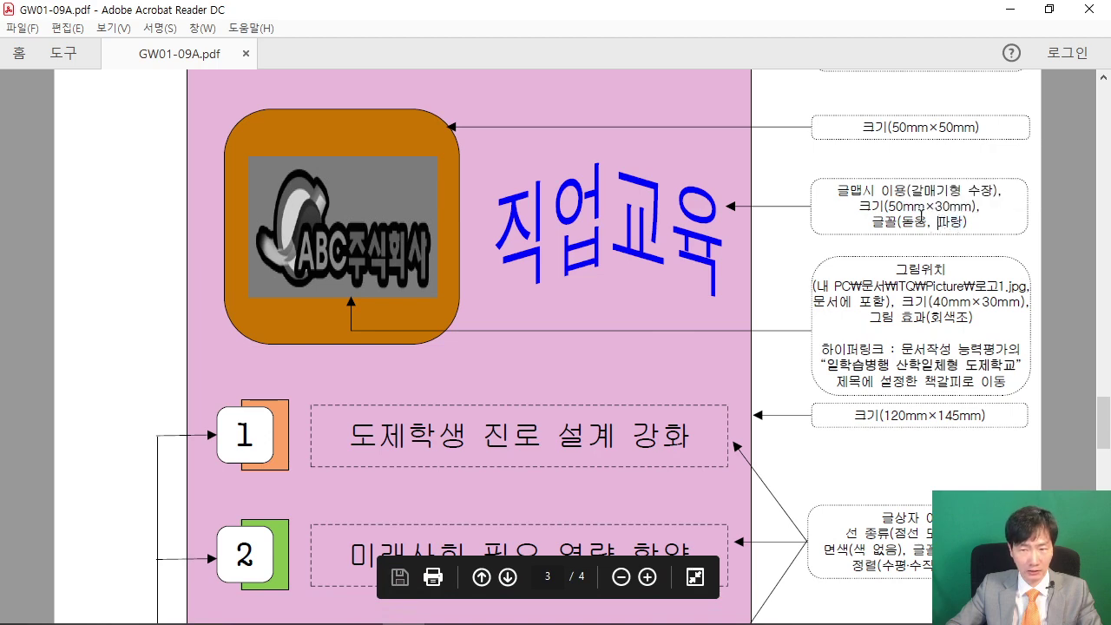
pyautogui.click(483, 611)
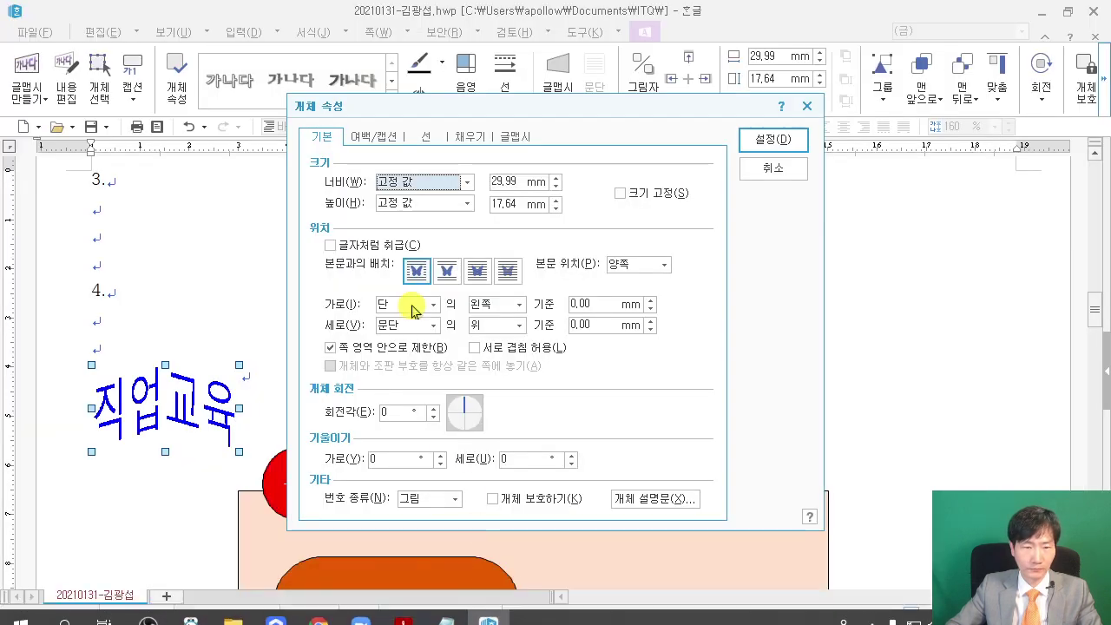
pyautogui.moveTo(518, 184); pyautogui.dragTo(438, 184)
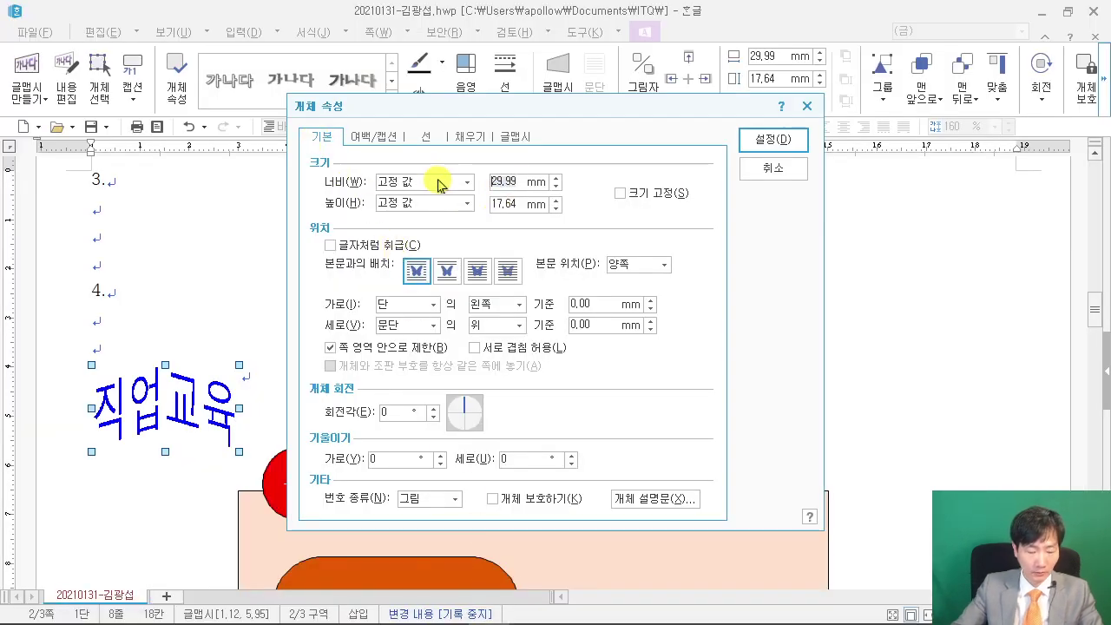
pyautogui.write('50')
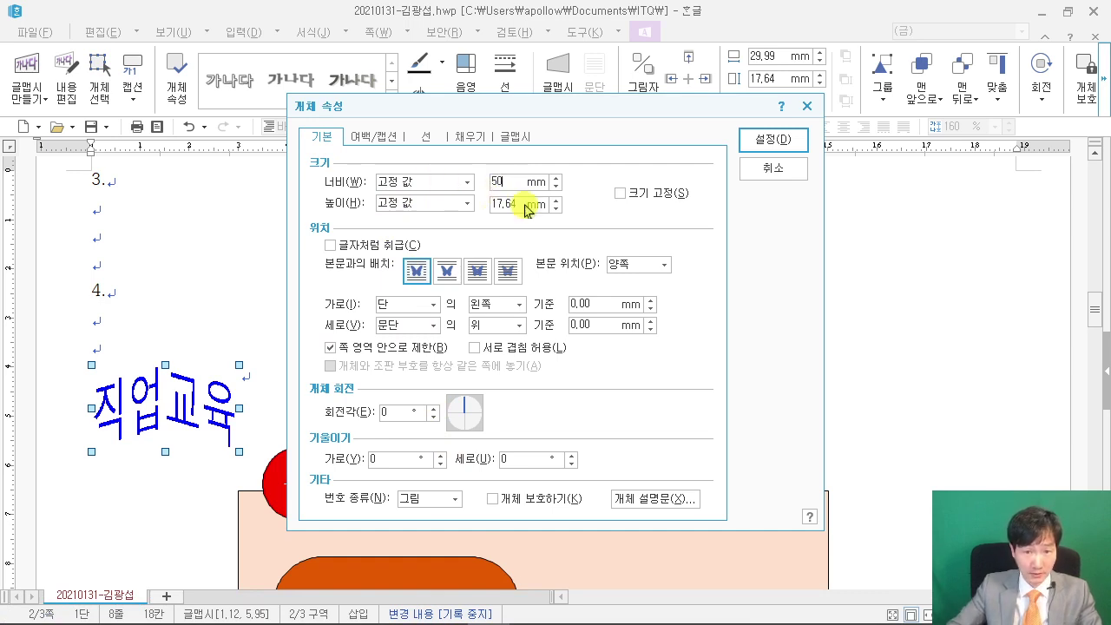
pyautogui.moveTo(531, 205); pyautogui.dragTo(490, 210)
pyautogui.doubleClick(515, 204)
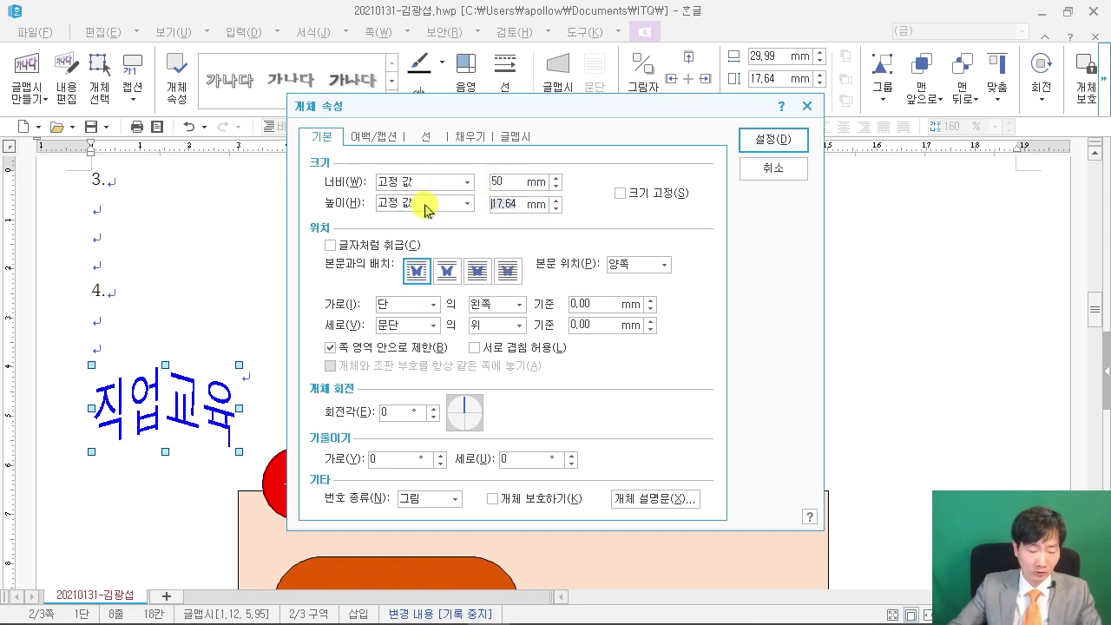
pyautogui.write('30')
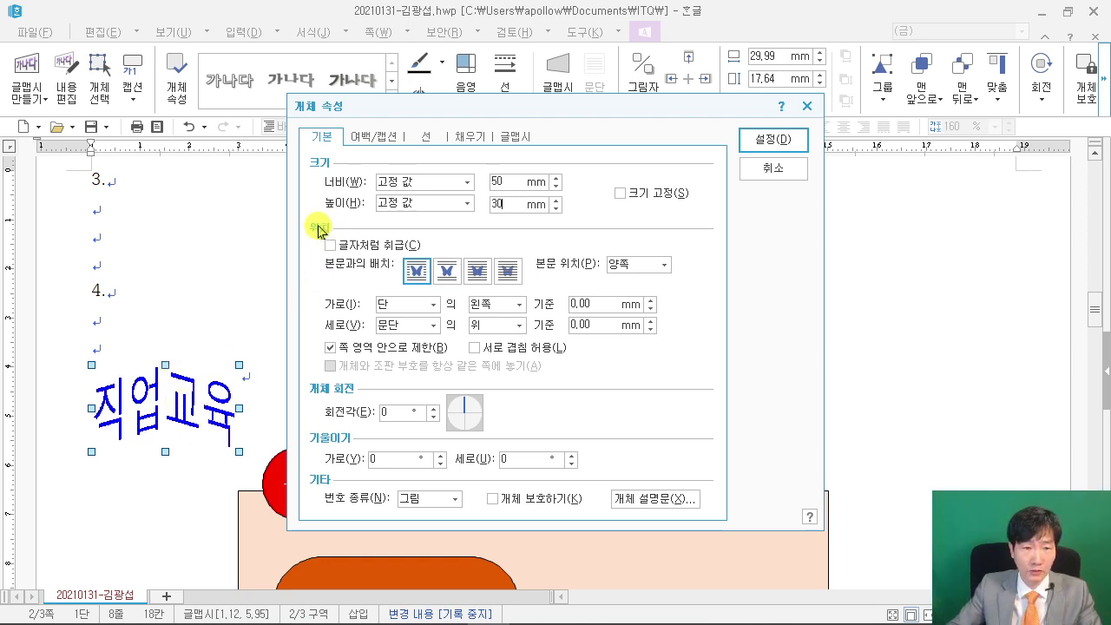
# Step: Set the text art's wrapping to 글 앞으로 and apply the settings
pyautogui.click(477, 270)
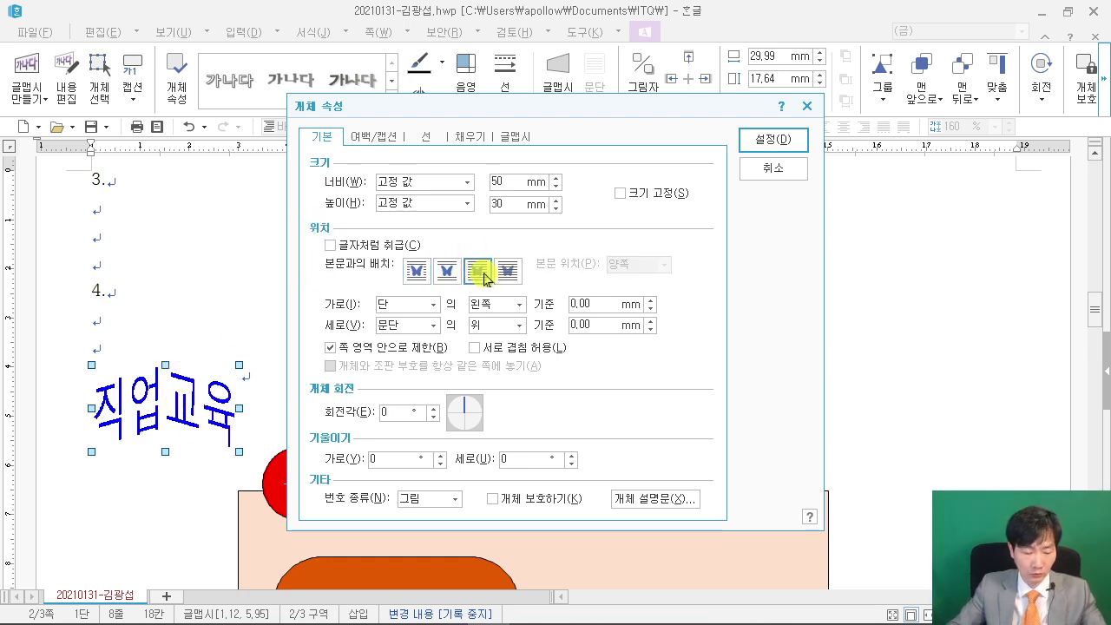
pyautogui.moveTo(465, 250)
pyautogui.mouseDown()
pyautogui.moveTo(501, 296)
pyautogui.moveTo(589, 118)
pyautogui.moveTo(647, 135)
pyautogui.mouseUp()
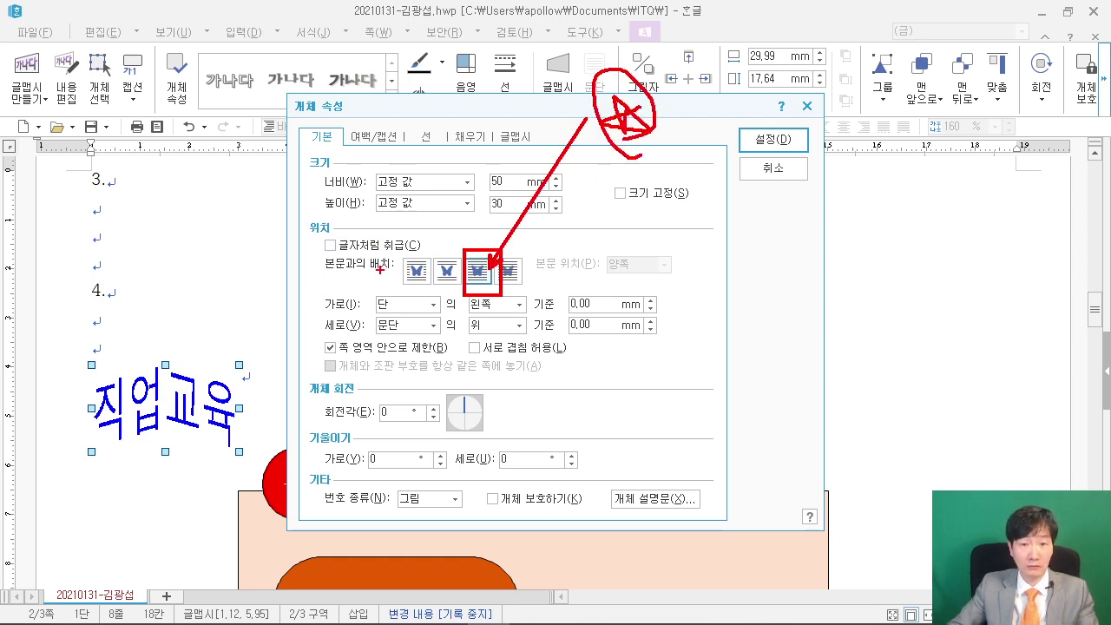
pyautogui.press('Escape')
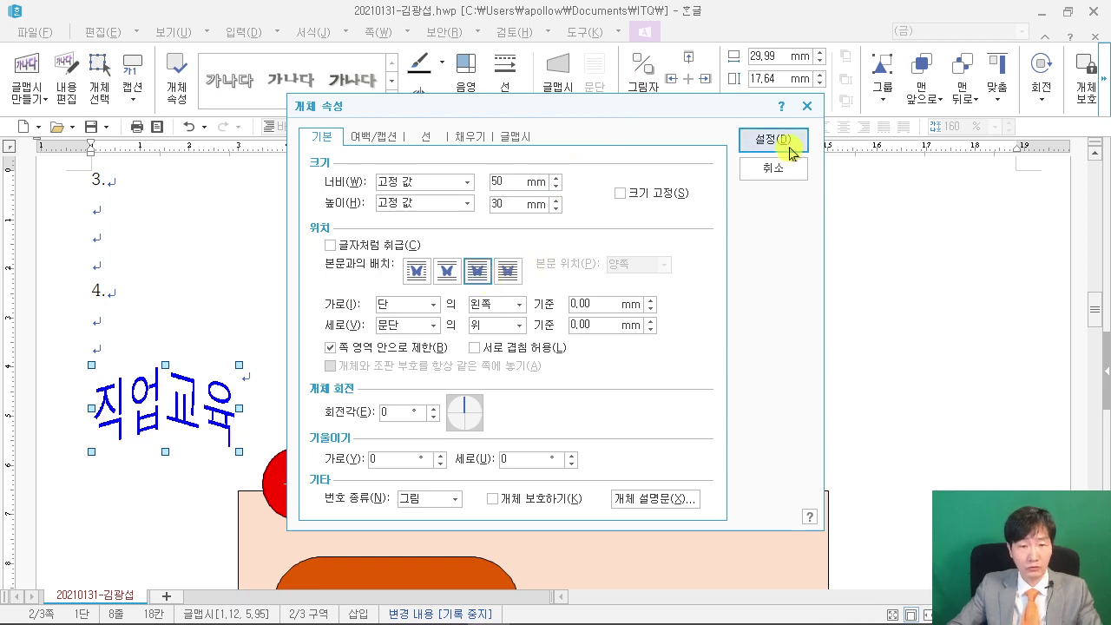
pyautogui.click(773, 140)
# Step: Place the text art to the right of the logo and check it against the PDF
pyautogui.scroll(-5, 479, 246)
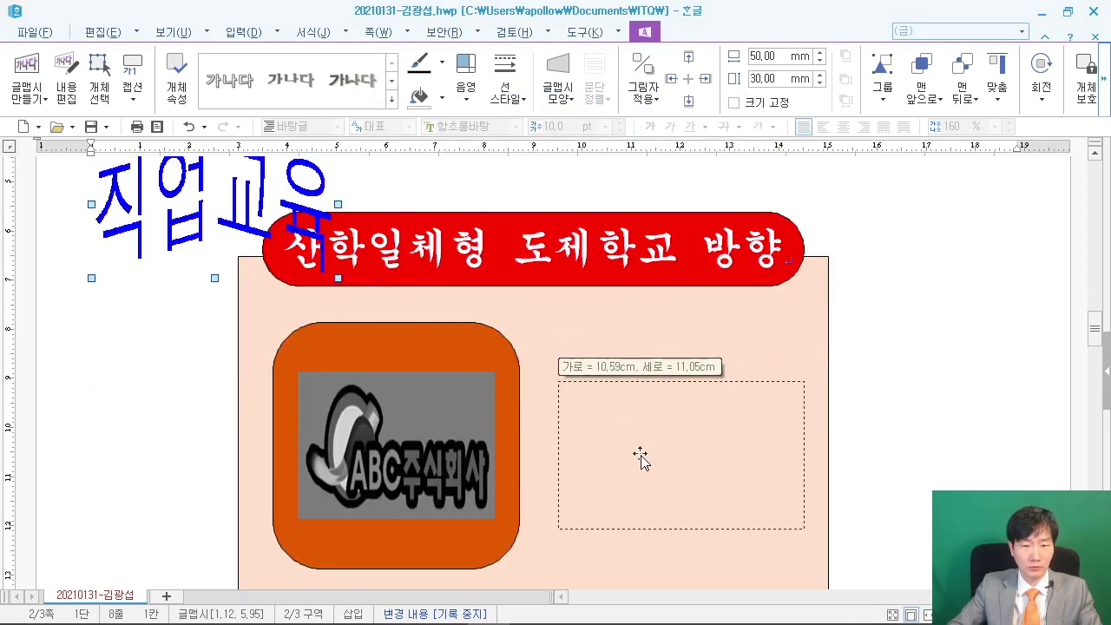
pyautogui.click(639, 454)
pyautogui.click(903, 390)
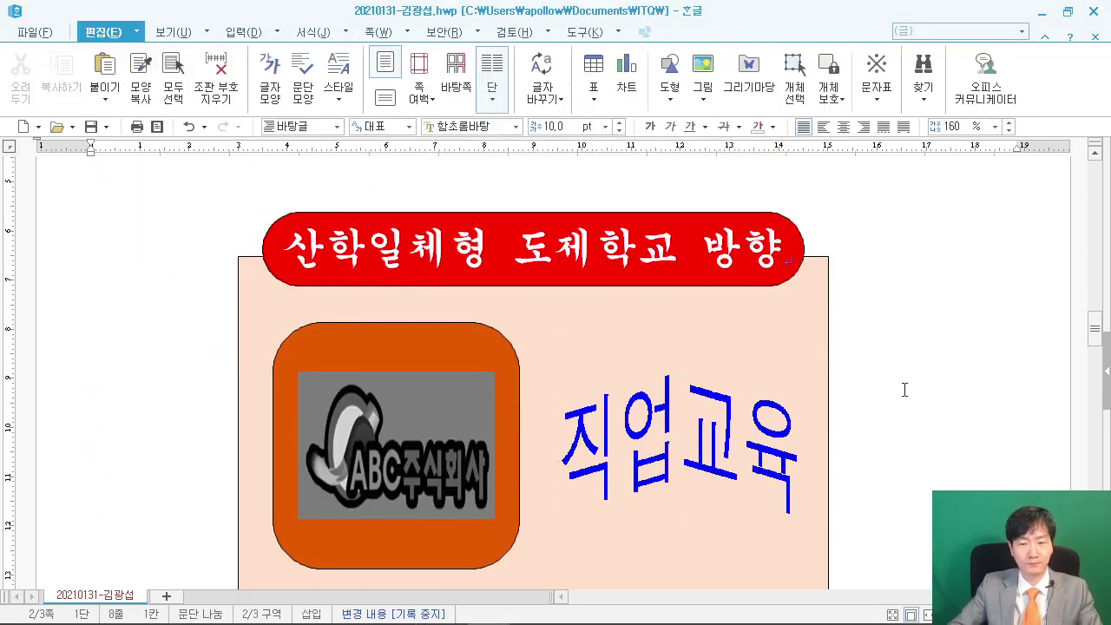
pyautogui.scroll(-3, 875, 389)
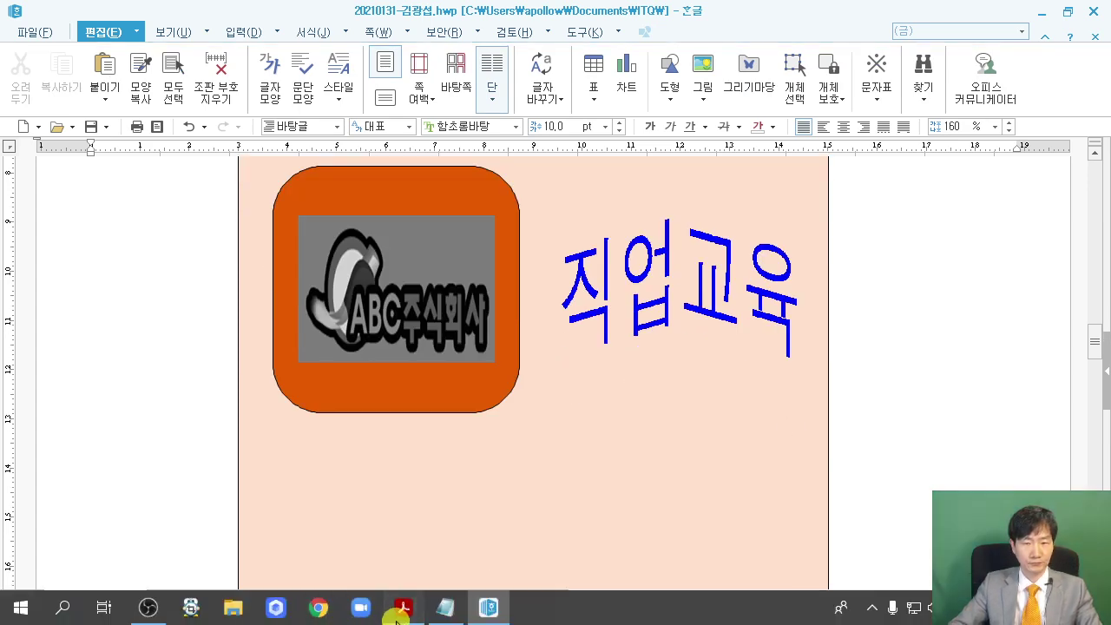
pyautogui.click(403, 607)
# Step: Annotate numbered boxes 1–3 and their link to the logo in the PDF, then return to Hangul
pyautogui.scroll(-4, 524, 356)
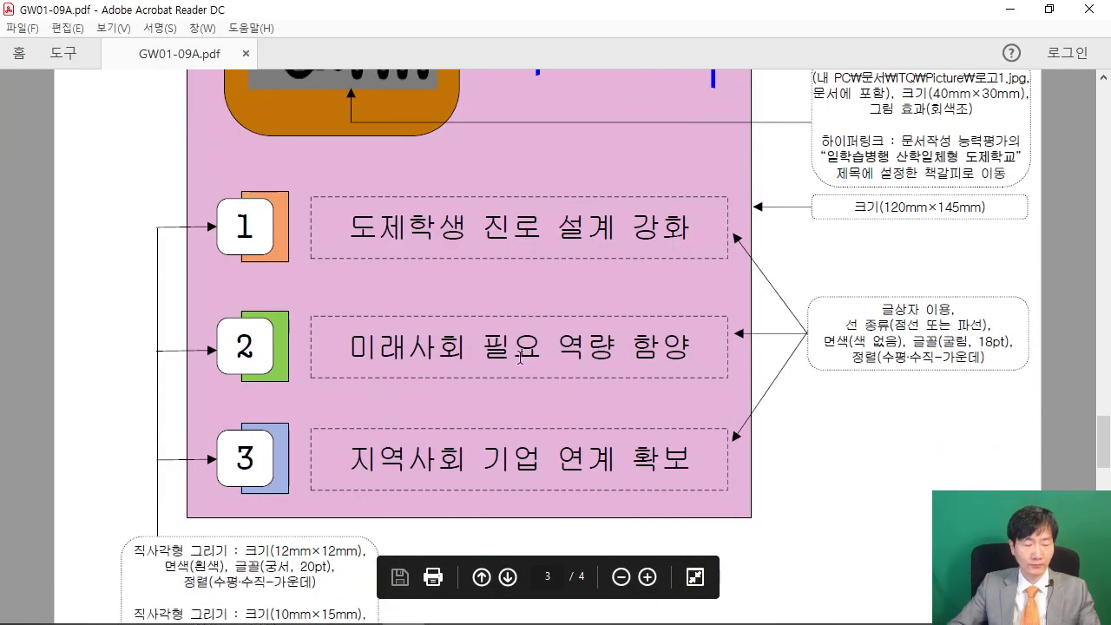
pyautogui.moveTo(171, 165); pyautogui.dragTo(766, 271)
pyautogui.moveTo(320, 252); pyautogui.dragTo(320, 363)
pyautogui.moveTo(357, 279); pyautogui.dragTo(357, 474)
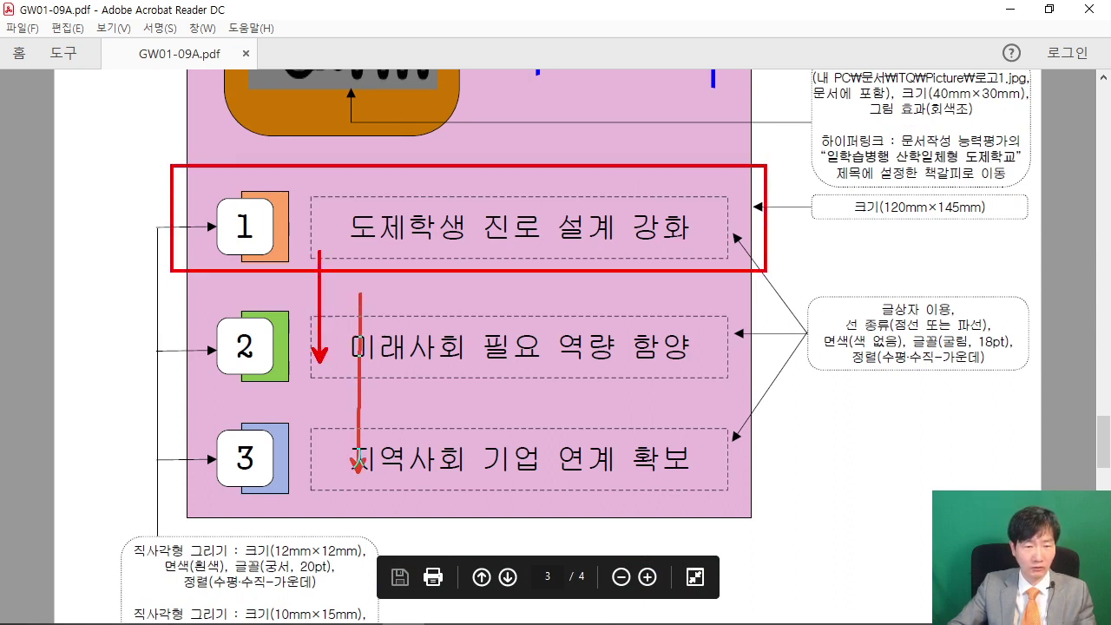
pyautogui.moveTo(367, 126); pyautogui.dragTo(467, 109)
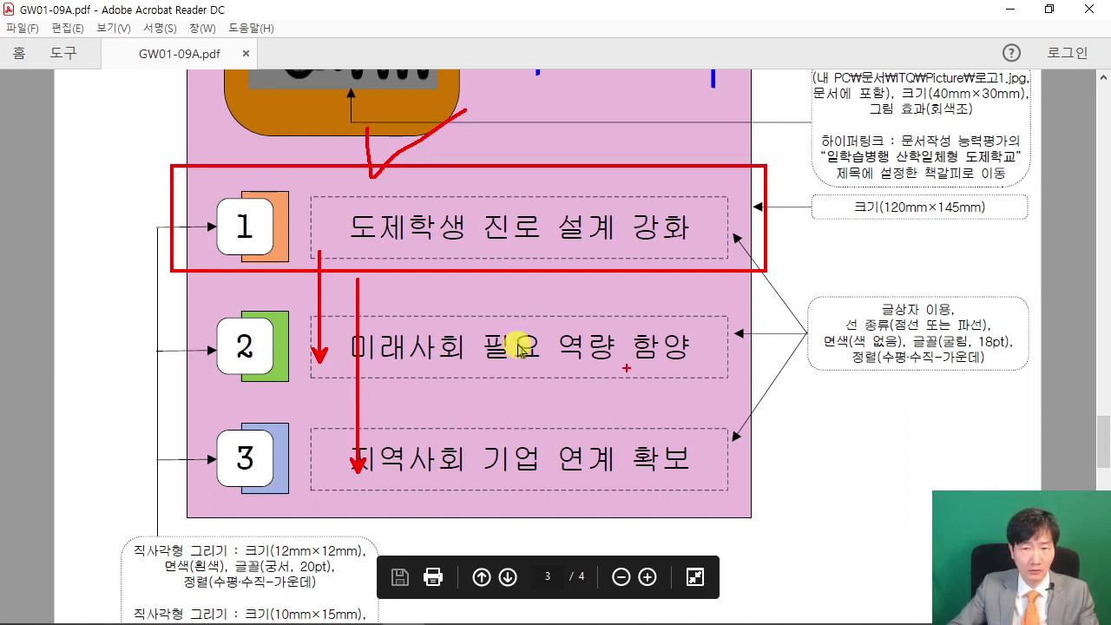
pyautogui.press('Escape')
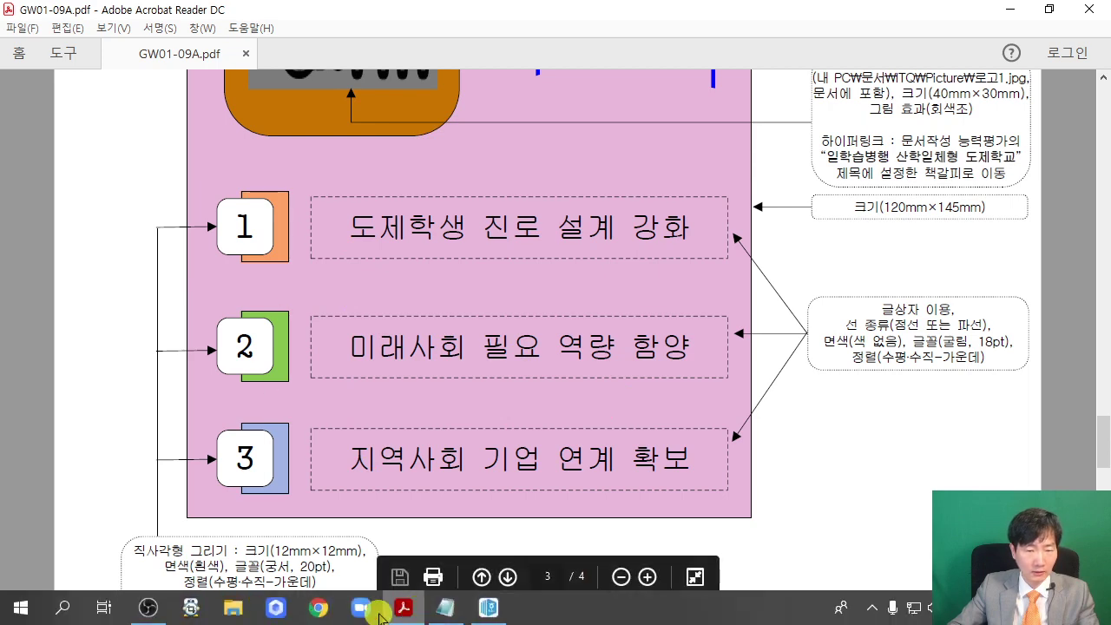
pyautogui.click(404, 615)
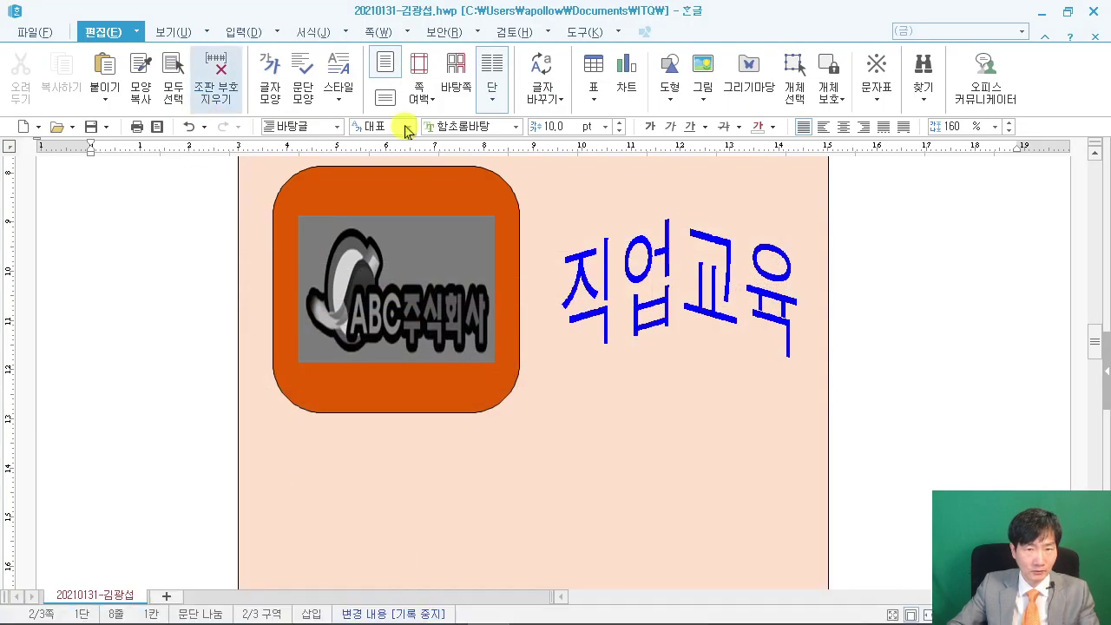
# Step: Draw a small rectangle beside the page's left edge and open its properties
pyautogui.click(670, 87)
pyautogui.click(682, 144)
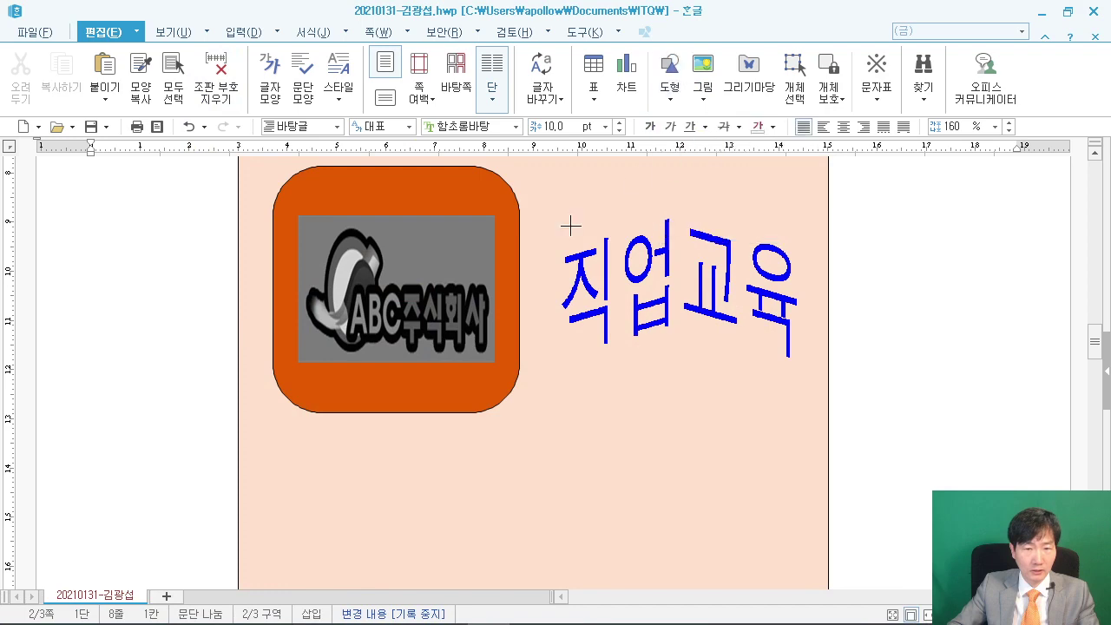
pyautogui.scroll(-5, 214, 396)
pyautogui.moveTo(114, 259); pyautogui.dragTo(166, 306)
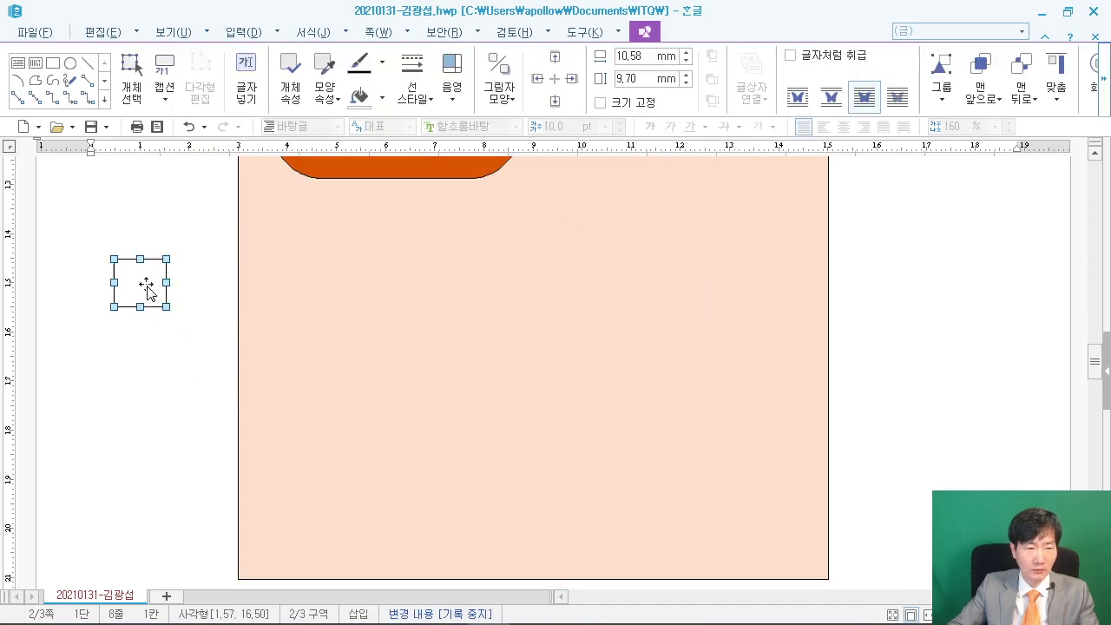
pyautogui.doubleClick(147, 291)
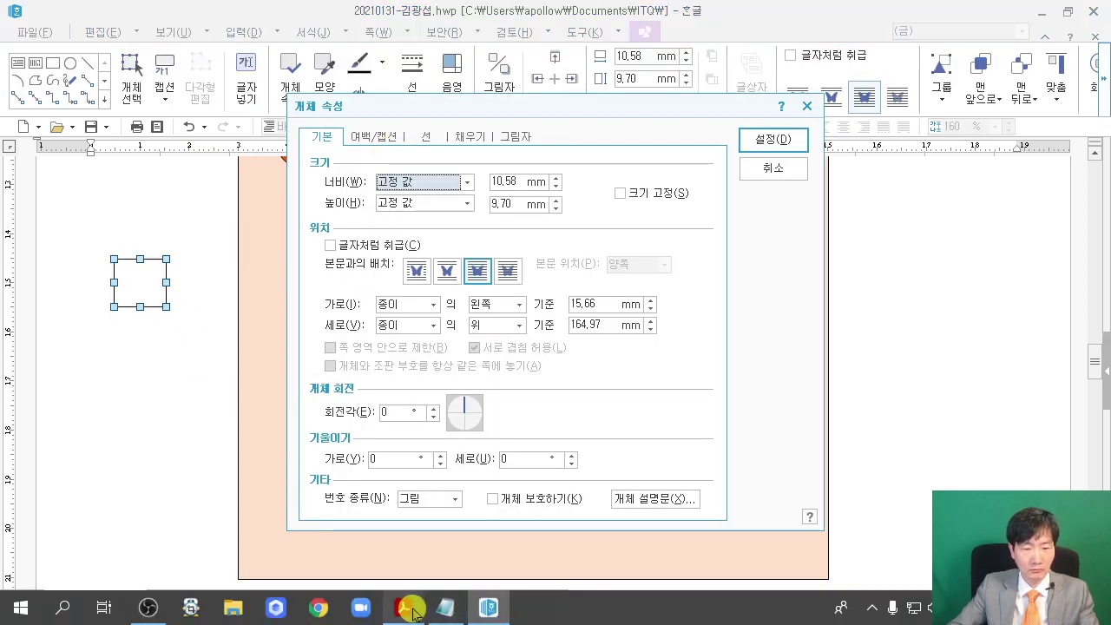
# Step: Check the 10 × 15 mm spec in the PDF and set the rectangle's size to match
pyautogui.click(413, 613)
pyautogui.scroll(-2, 200, 486)
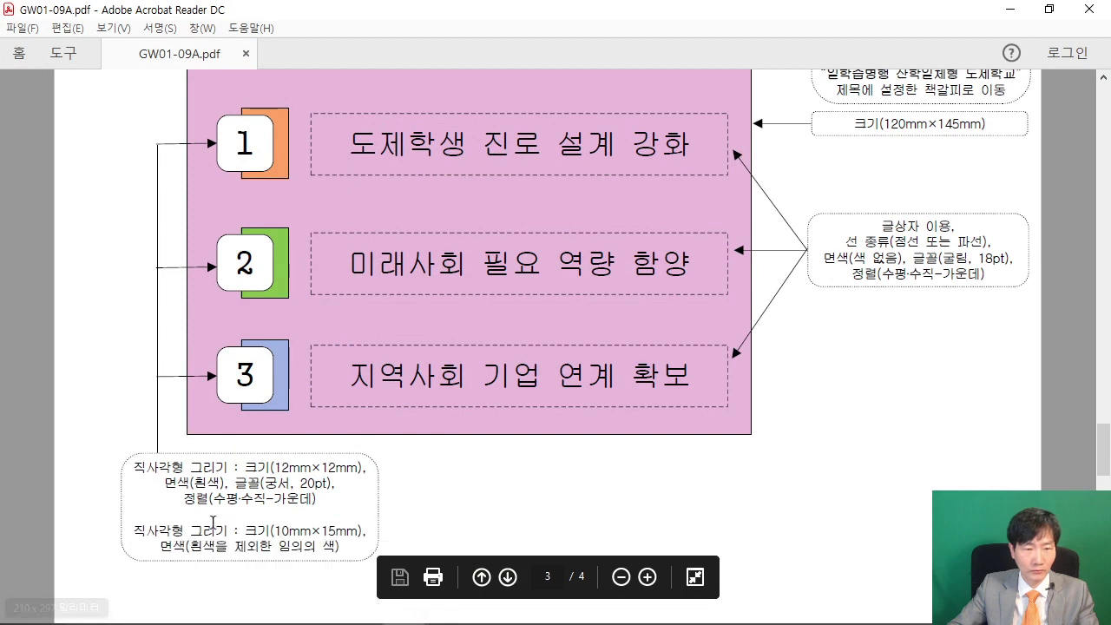
pyautogui.scroll(-1, 232, 504)
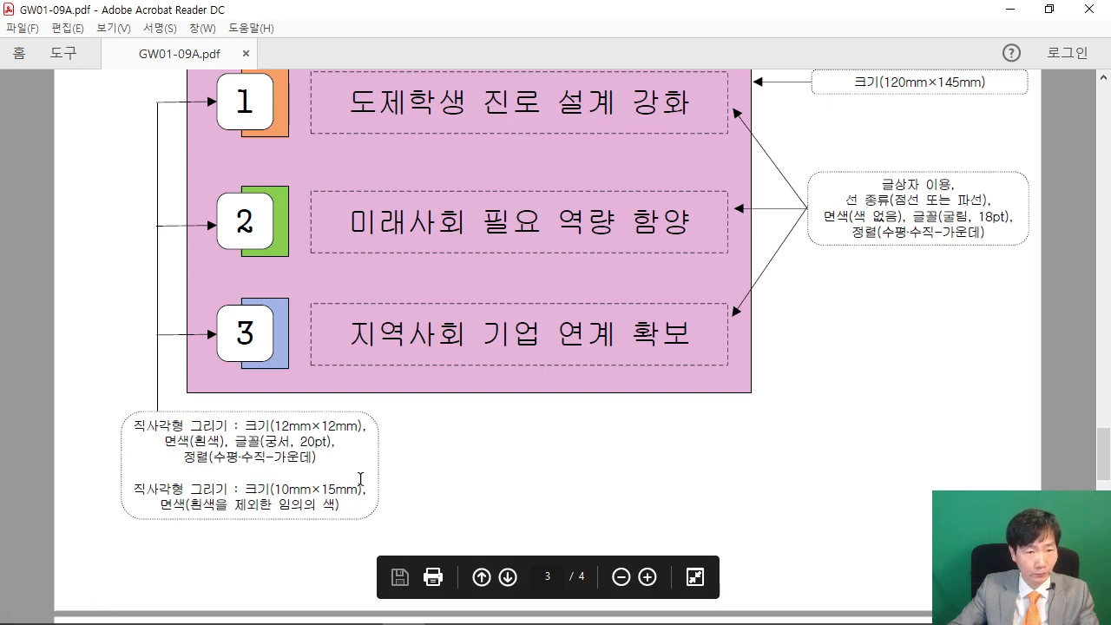
pyautogui.scroll(1, 317, 490)
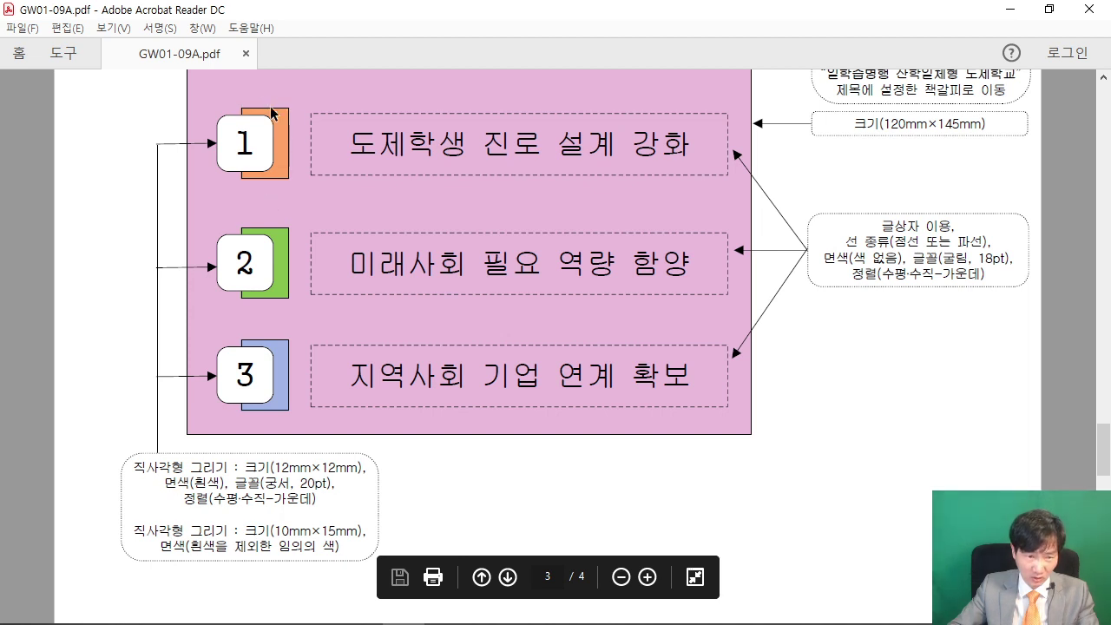
pyautogui.moveTo(256, 530); pyautogui.dragTo(366, 531)
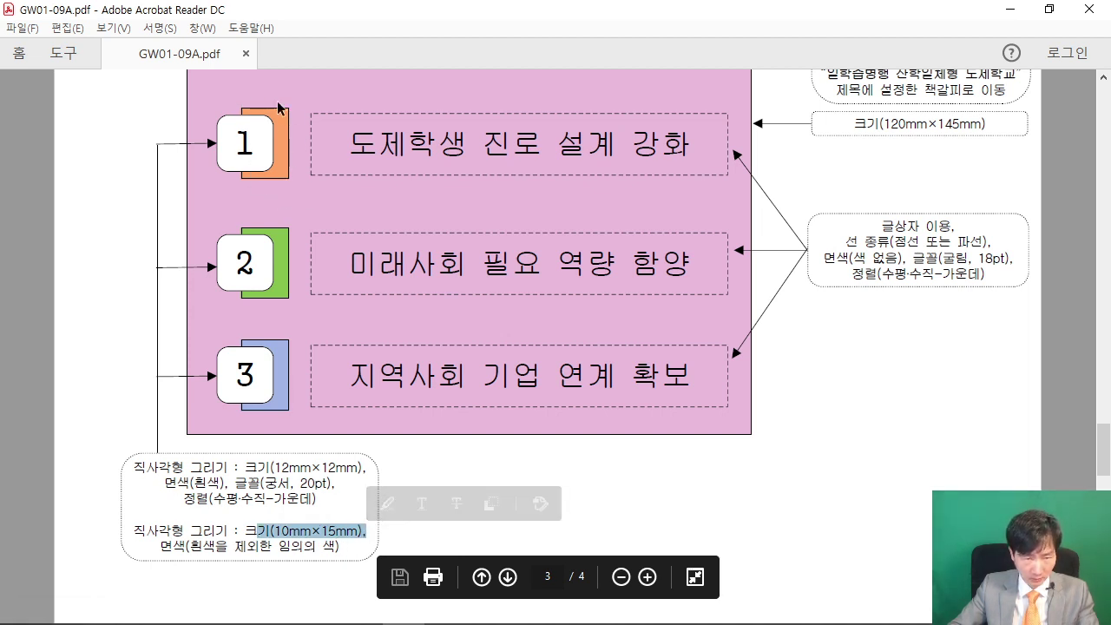
pyautogui.moveTo(189, 547); pyautogui.dragTo(310, 548)
pyautogui.click(322, 549)
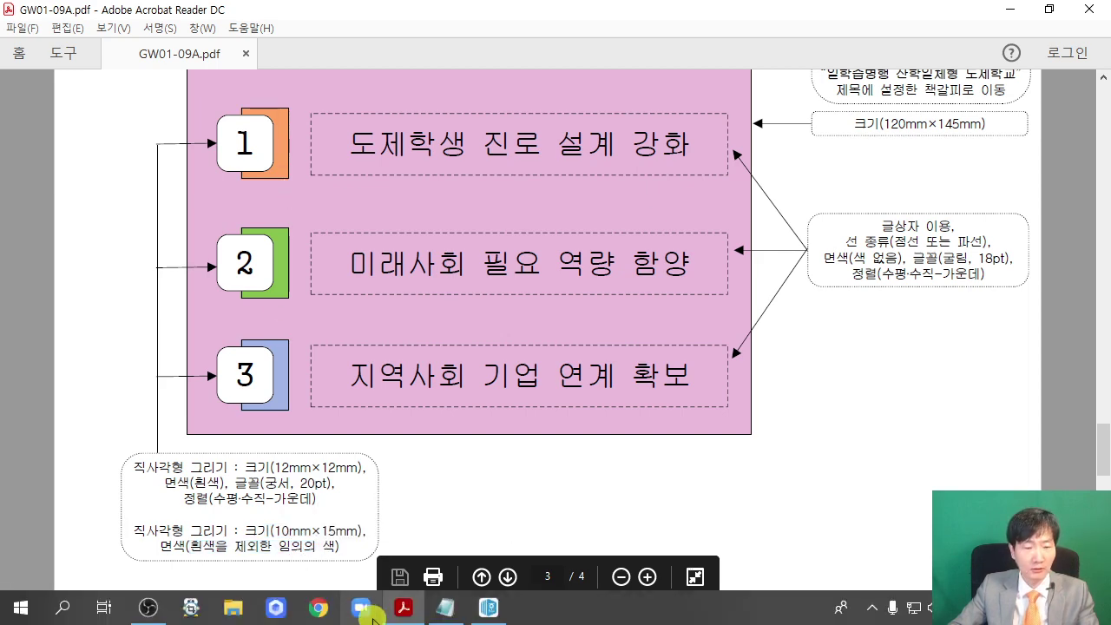
pyautogui.click(489, 617)
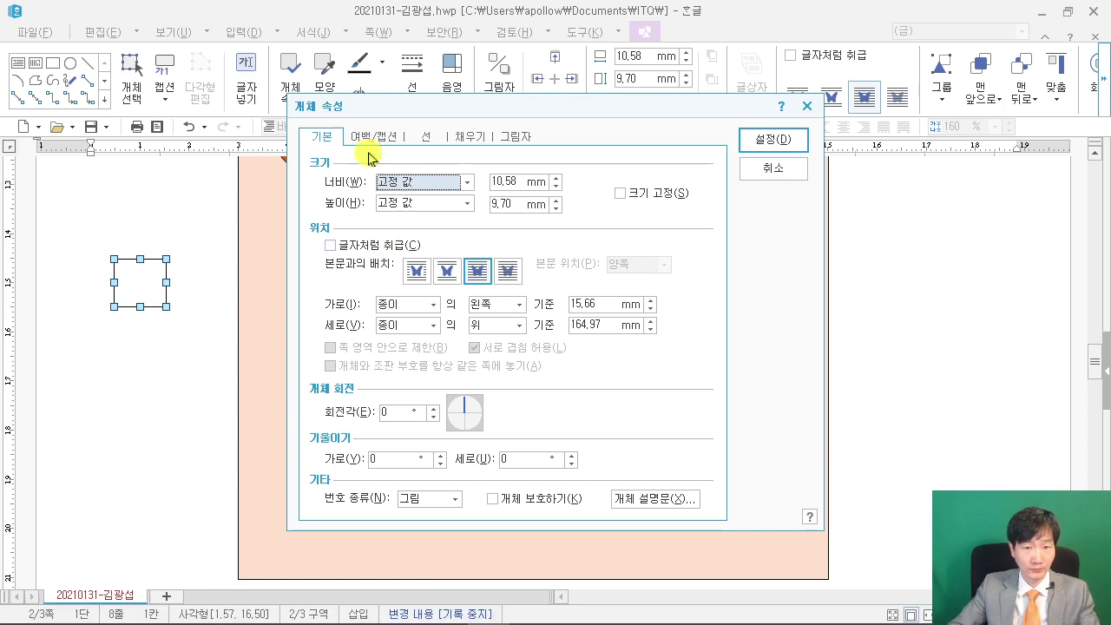
pyautogui.click(510, 181)
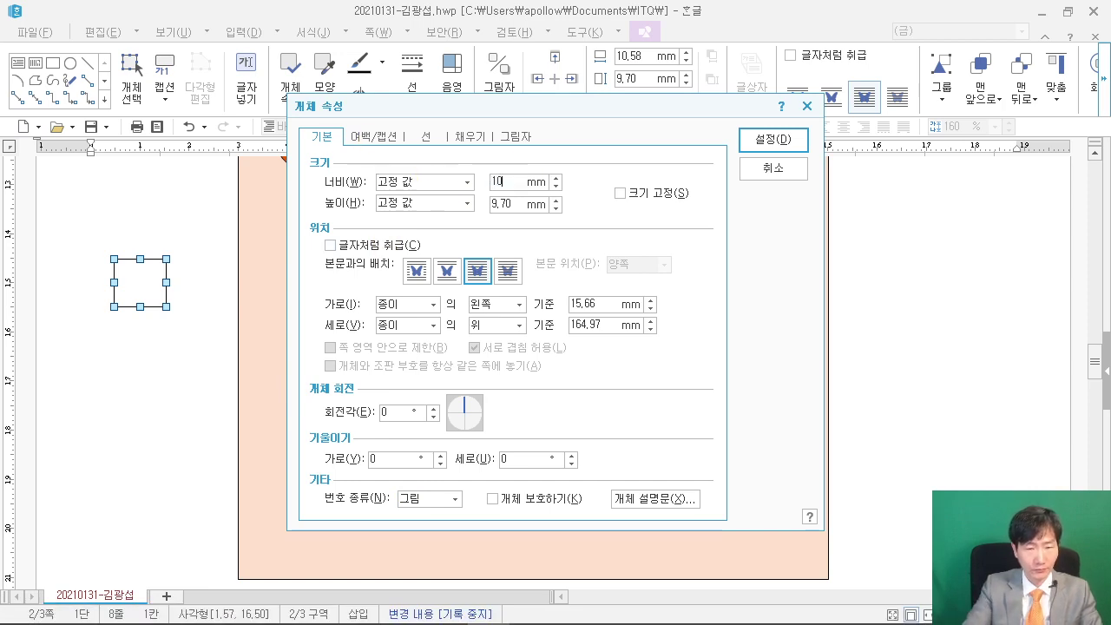
pyautogui.write('10')
pyautogui.write('15')
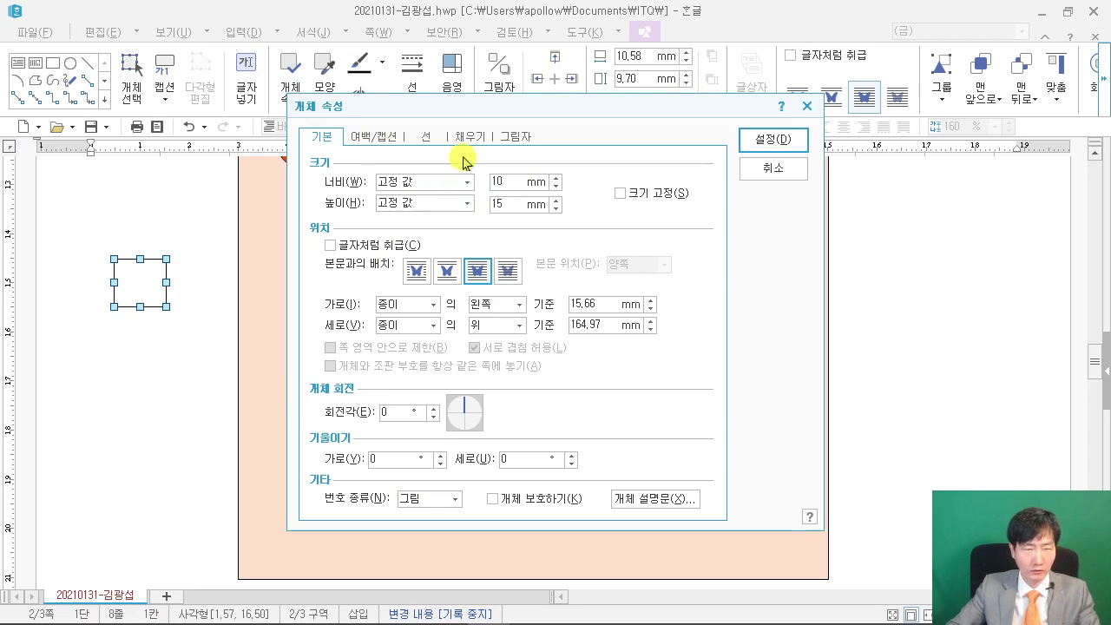
# Step: Fill the rectangle orange and apply the new size and colour
pyautogui.click(470, 136)
pyautogui.click(401, 608)
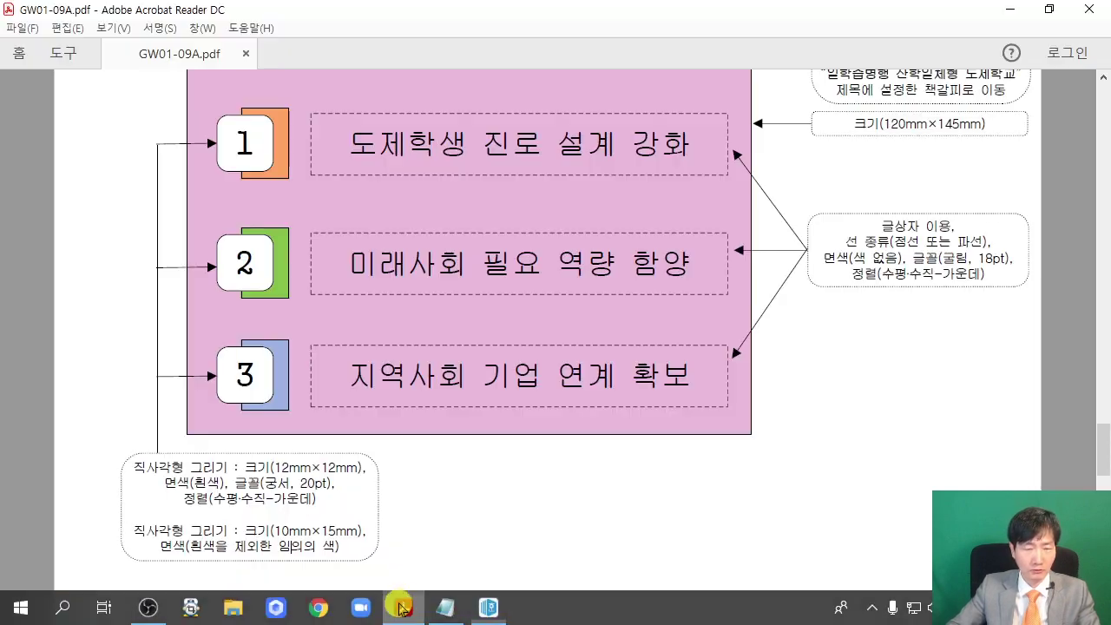
pyautogui.click(488, 608)
pyautogui.click(415, 224)
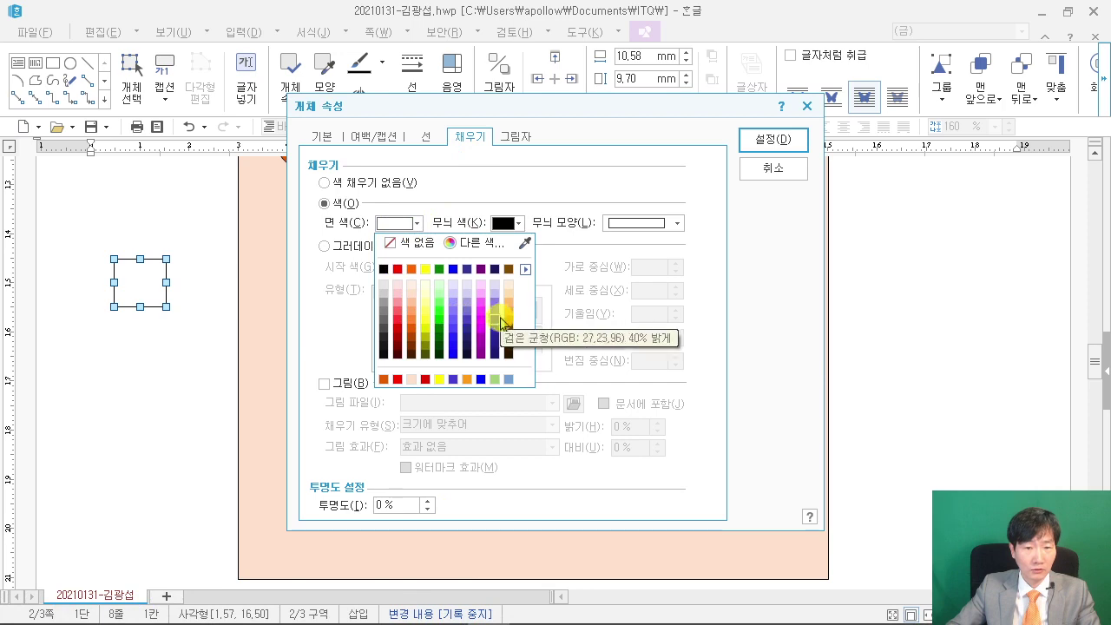
pyautogui.click(507, 304)
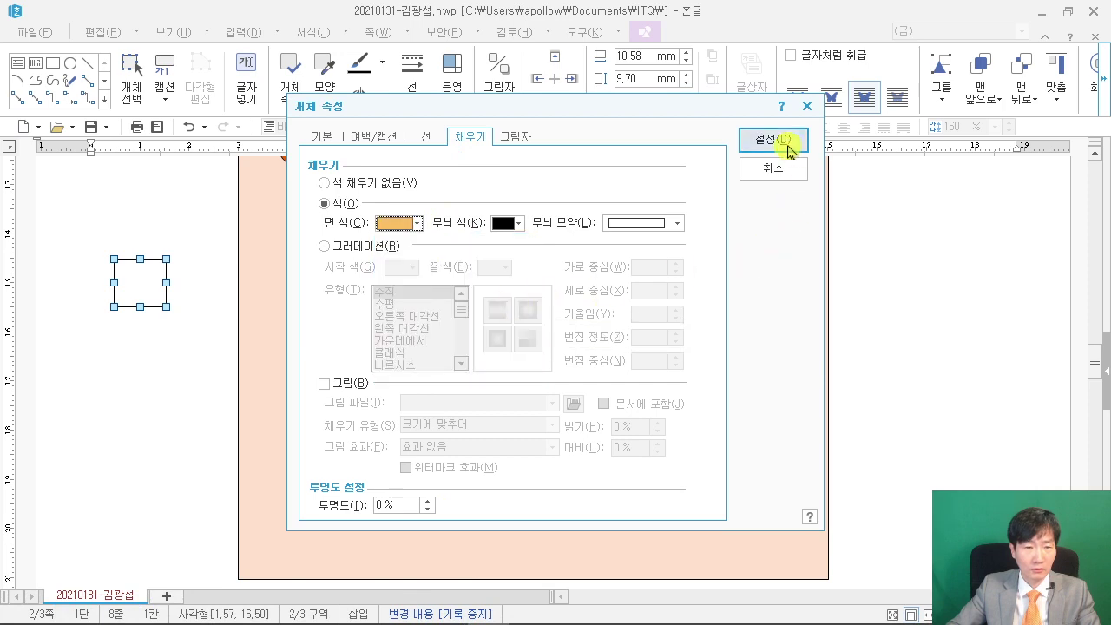
pyautogui.click(789, 142)
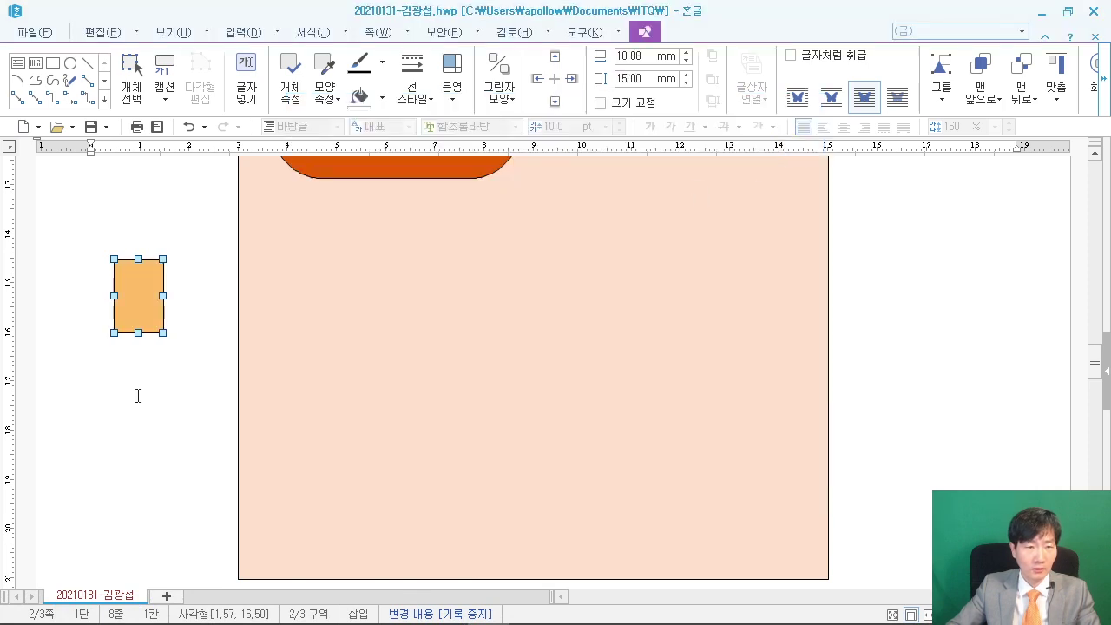
# Step: Move the orange rectangle below the logo's left side, nudging it left and up to match the PDF
pyautogui.scroll(3, 158, 417)
pyautogui.moveTo(132, 369); pyautogui.dragTo(316, 354)
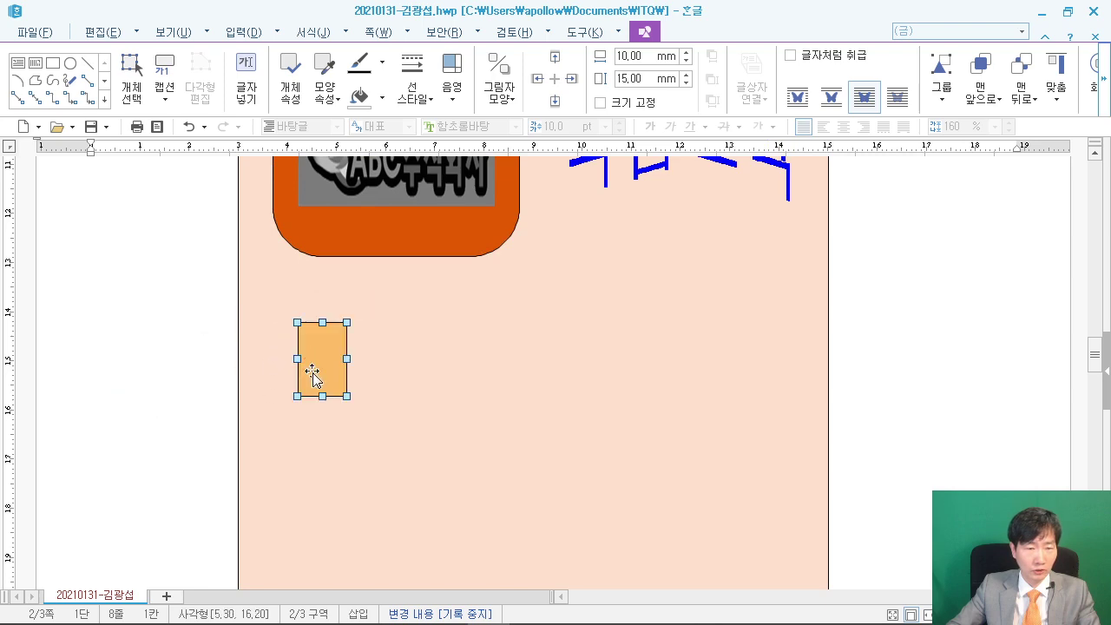
pyautogui.click(400, 612)
pyautogui.scroll(4, 360, 451)
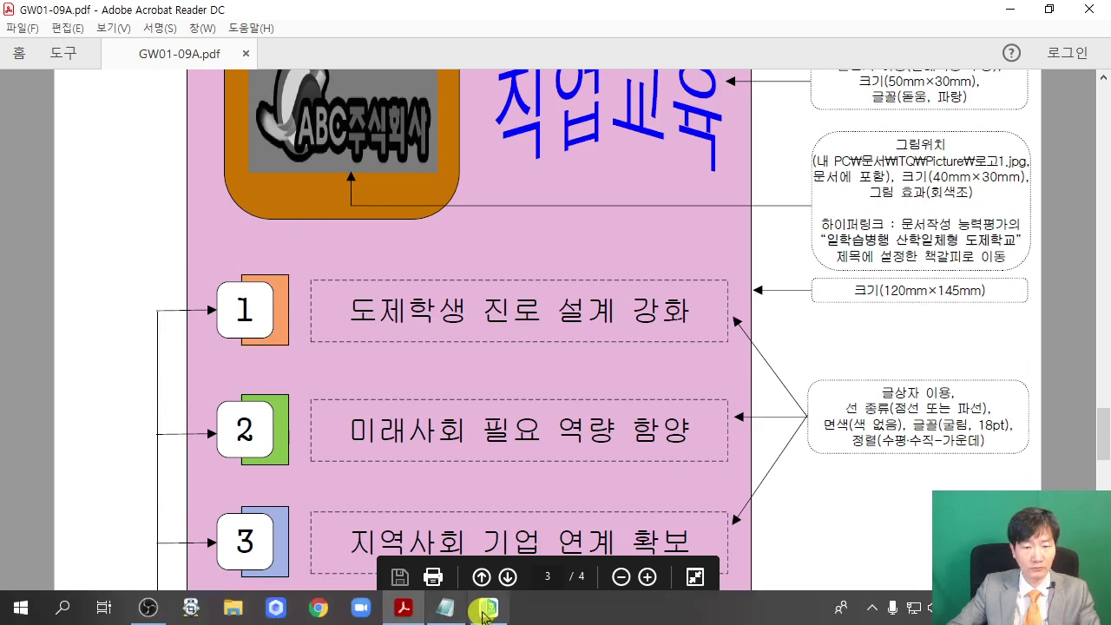
pyautogui.click(487, 612)
pyautogui.moveTo(334, 367); pyautogui.dragTo(327, 364)
pyautogui.click(318, 361)
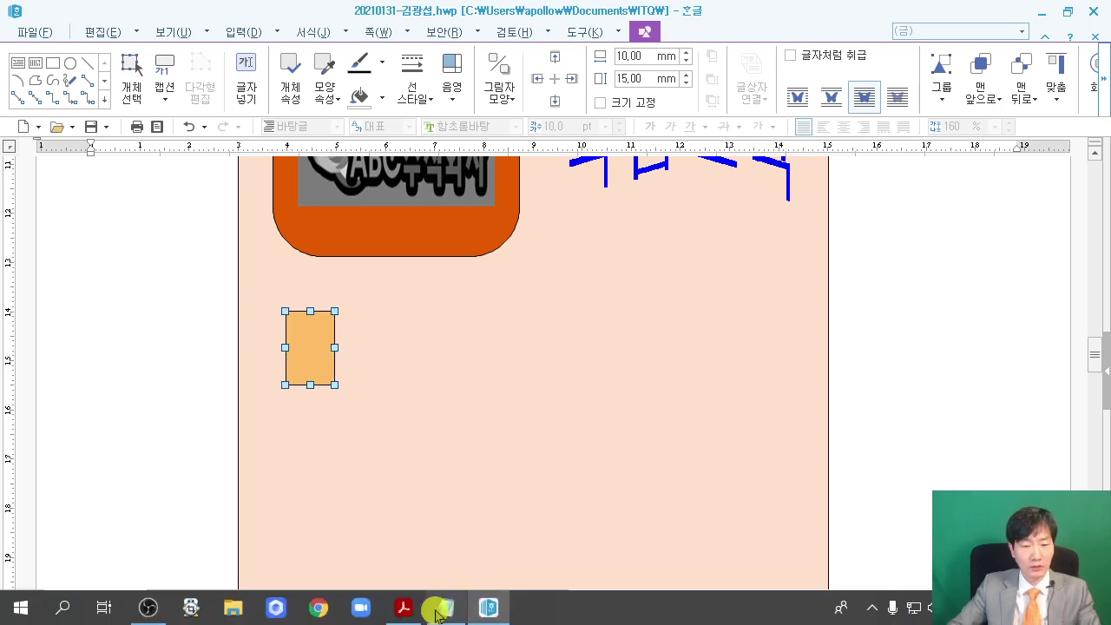
pyautogui.click(488, 613)
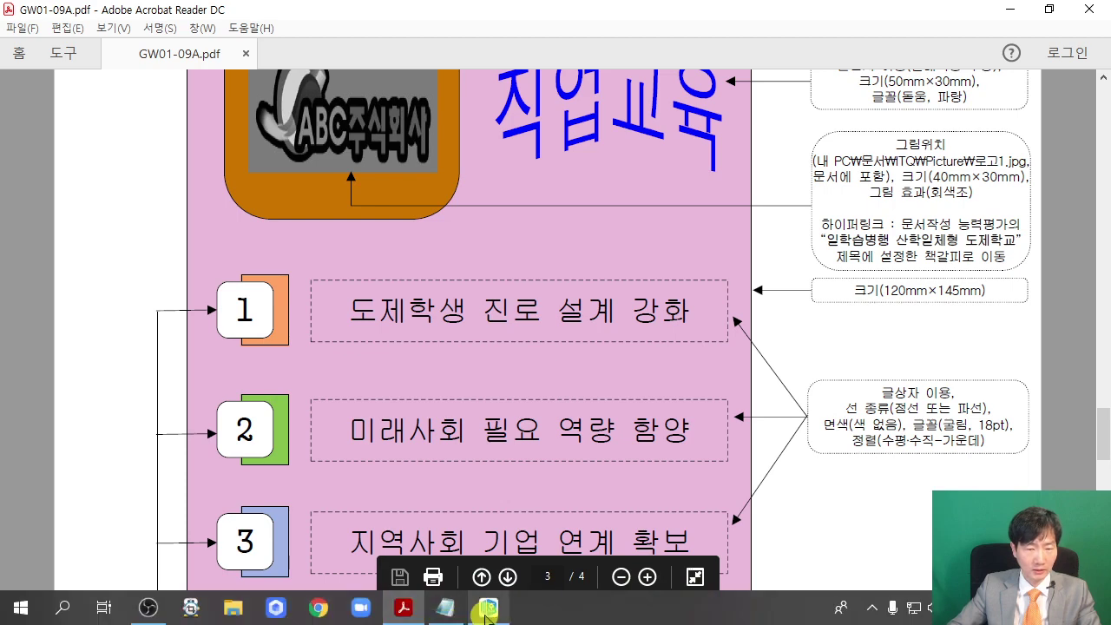
pyautogui.click(488, 613)
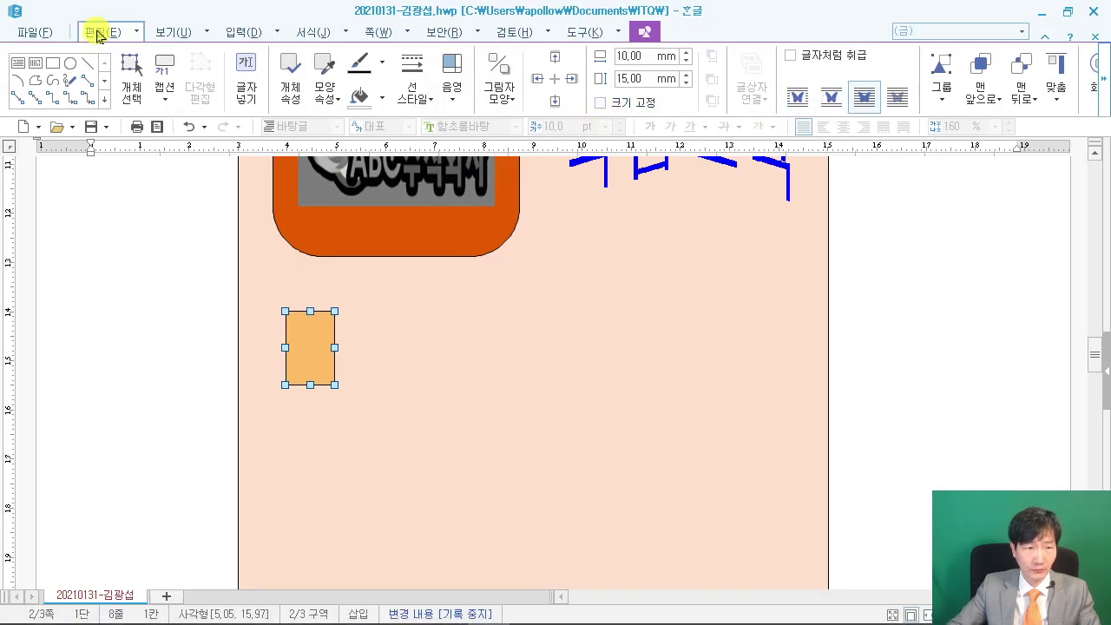
pyautogui.click(100, 32)
# Step: Draw a new small rectangle and make it a size-locked 12 × 12 mm box
pyautogui.click(665, 97)
pyautogui.click(712, 148)
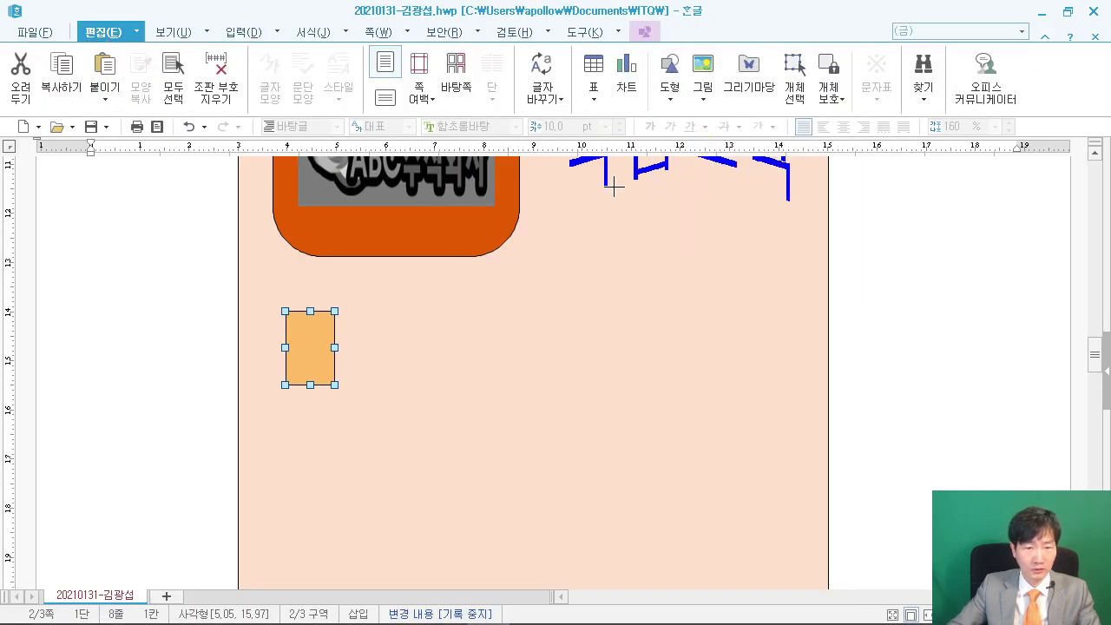
pyautogui.moveTo(116, 334); pyautogui.dragTo(164, 374)
pyautogui.doubleClick(159, 356)
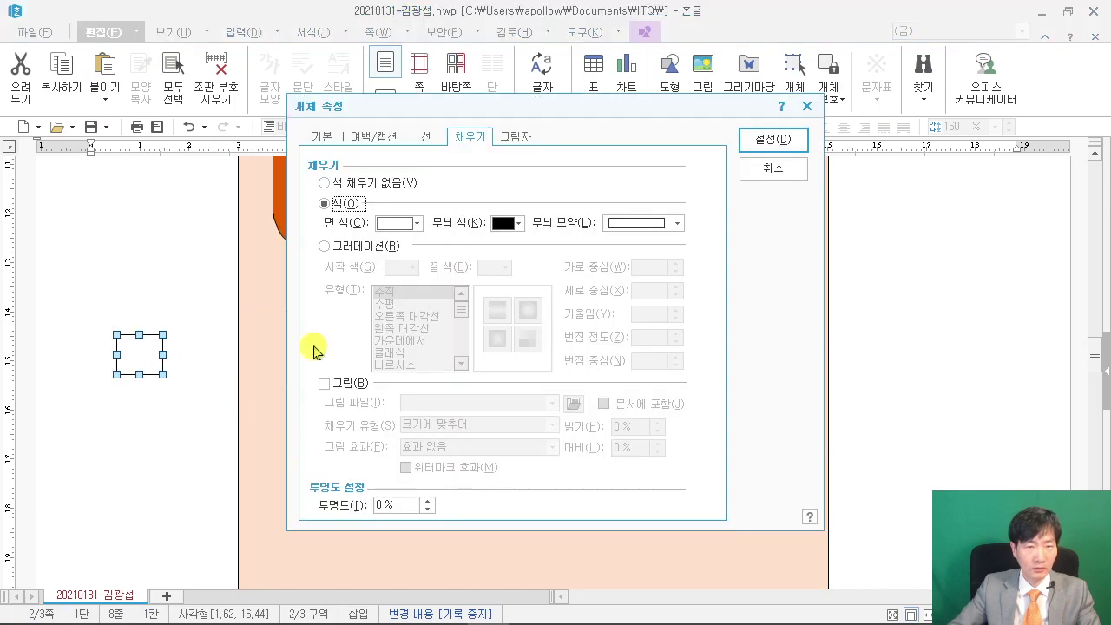
pyautogui.click(323, 137)
pyautogui.click(403, 607)
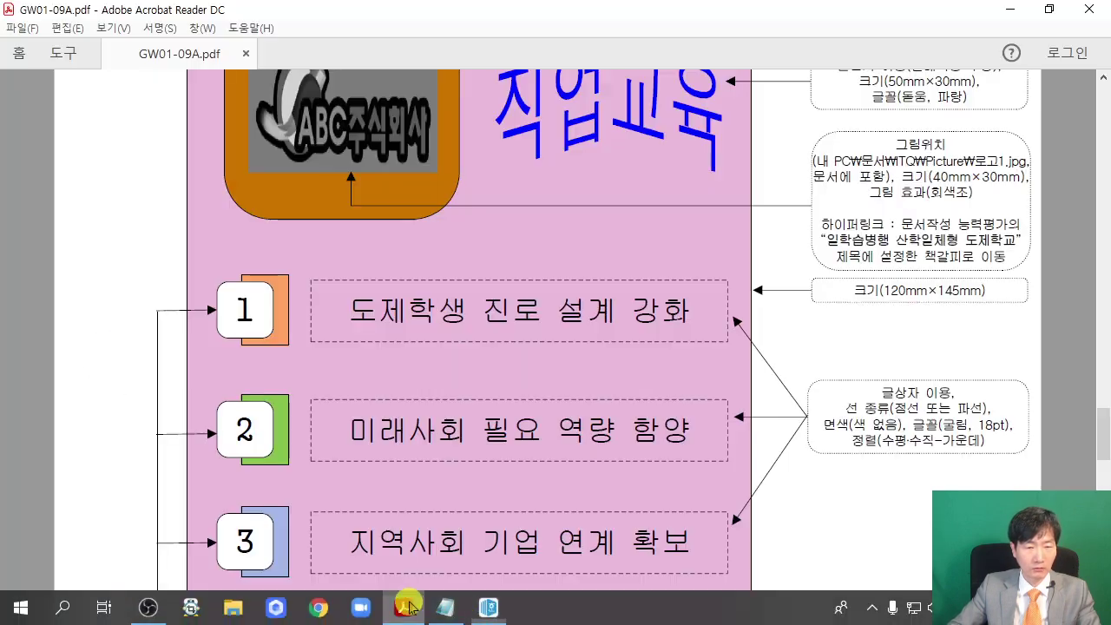
pyautogui.click(477, 608)
pyautogui.doubleClick(517, 184)
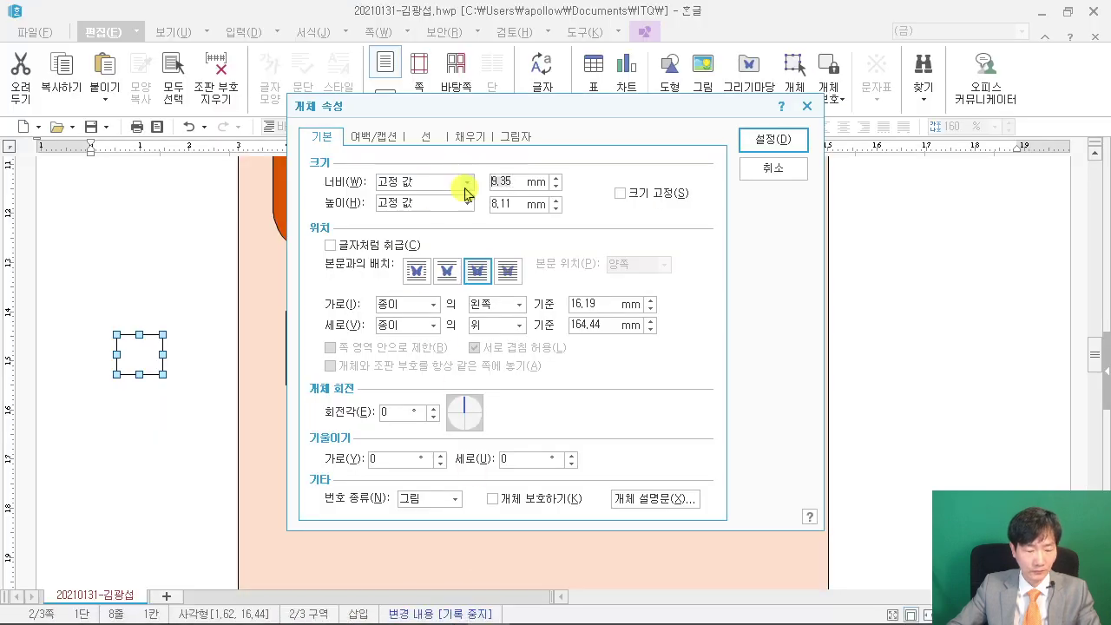
pyautogui.write('12')
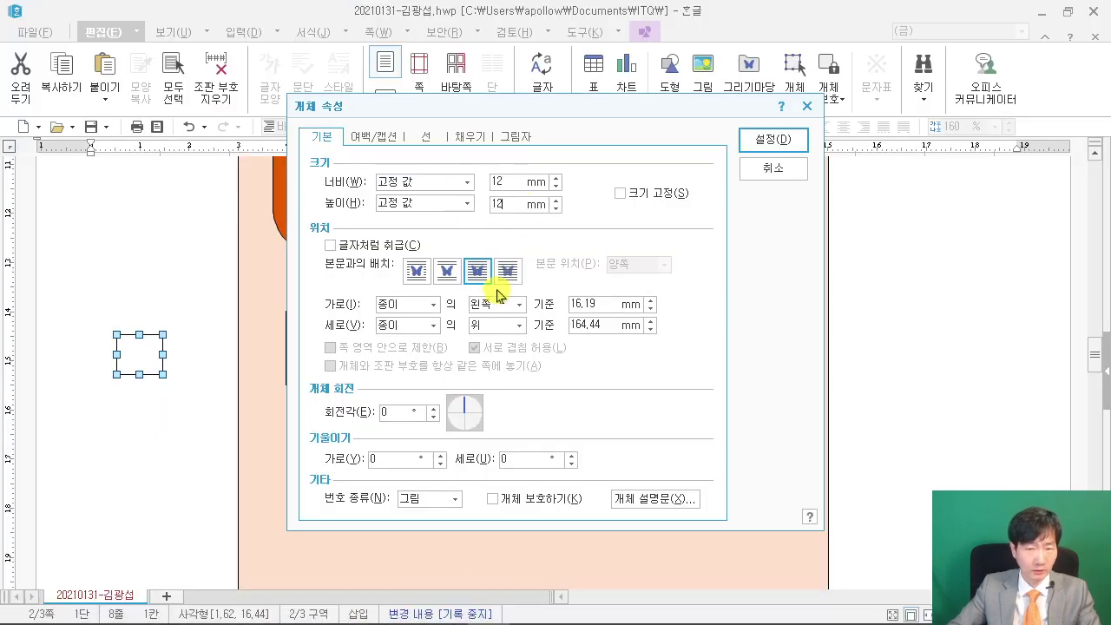
pyautogui.click(620, 193)
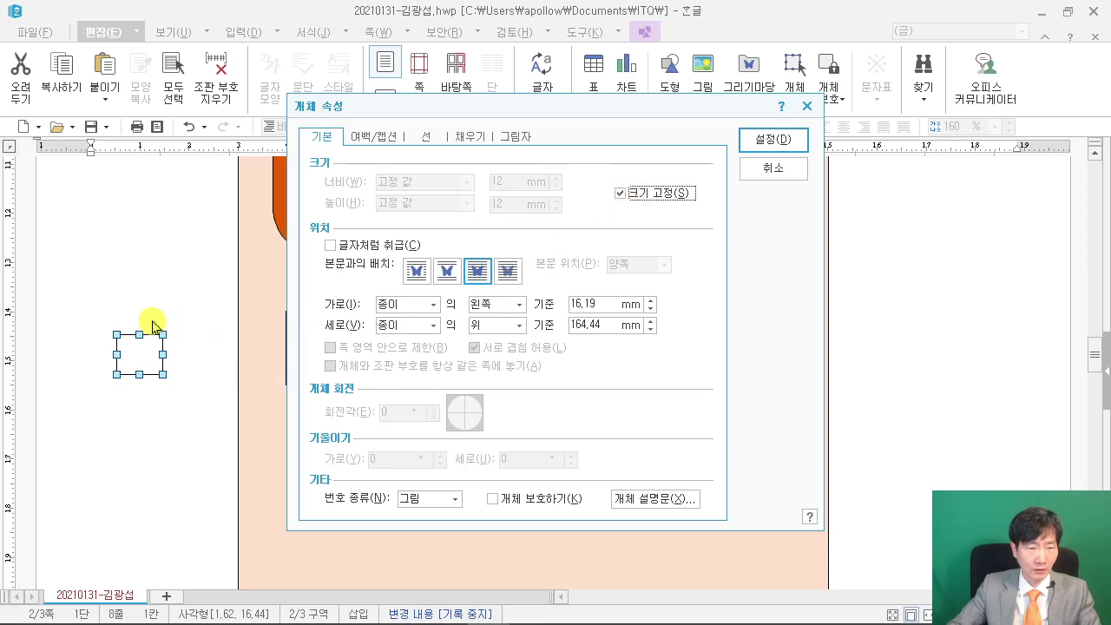
# Step: Give the box rounded corners, keep its white fill, and apply the settings
pyautogui.moveTo(454, 607)
pyautogui.click(408, 610)
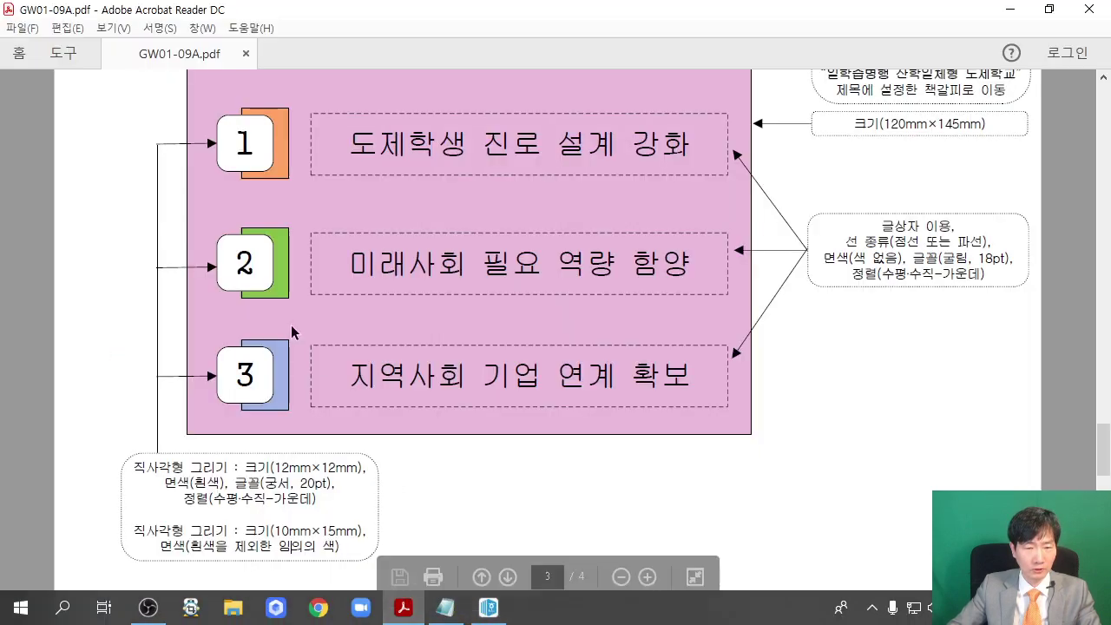
pyautogui.click(492, 607)
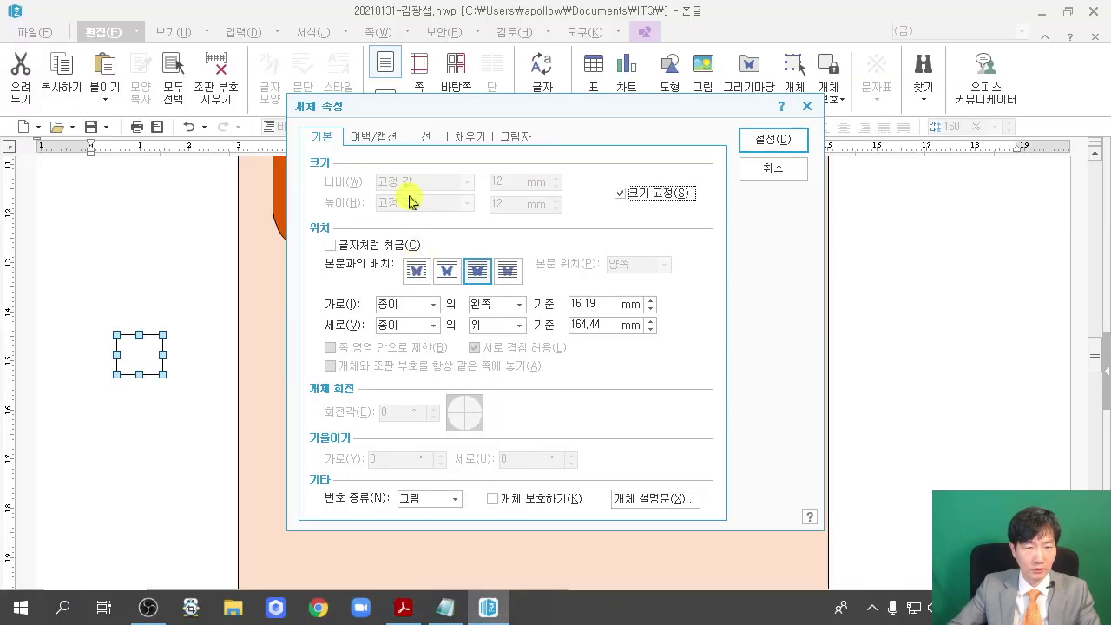
pyautogui.click(424, 138)
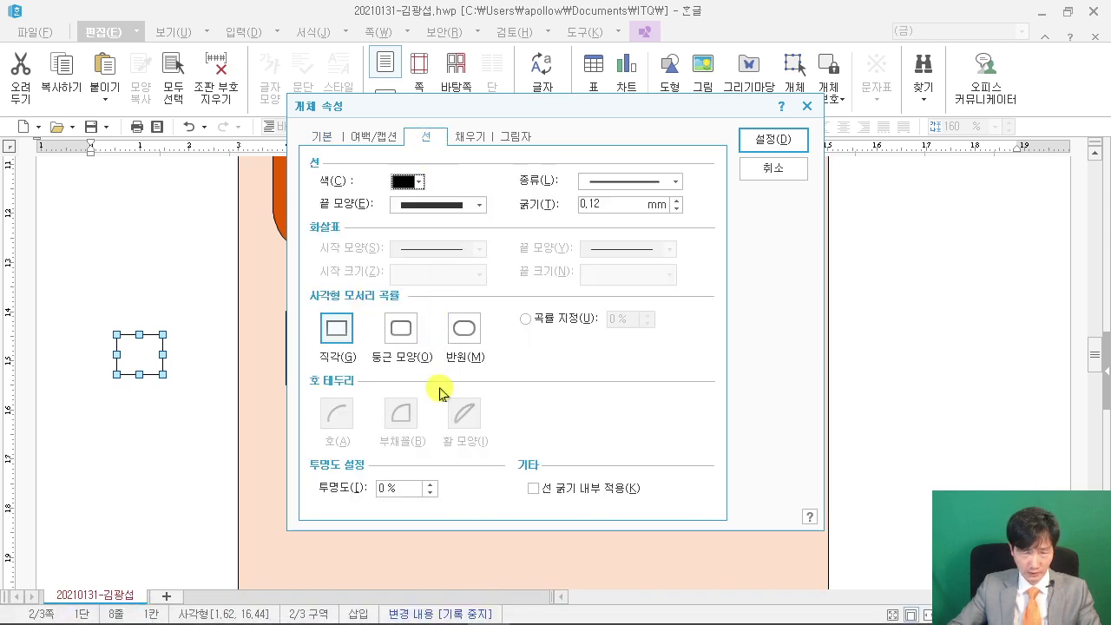
pyautogui.click(399, 326)
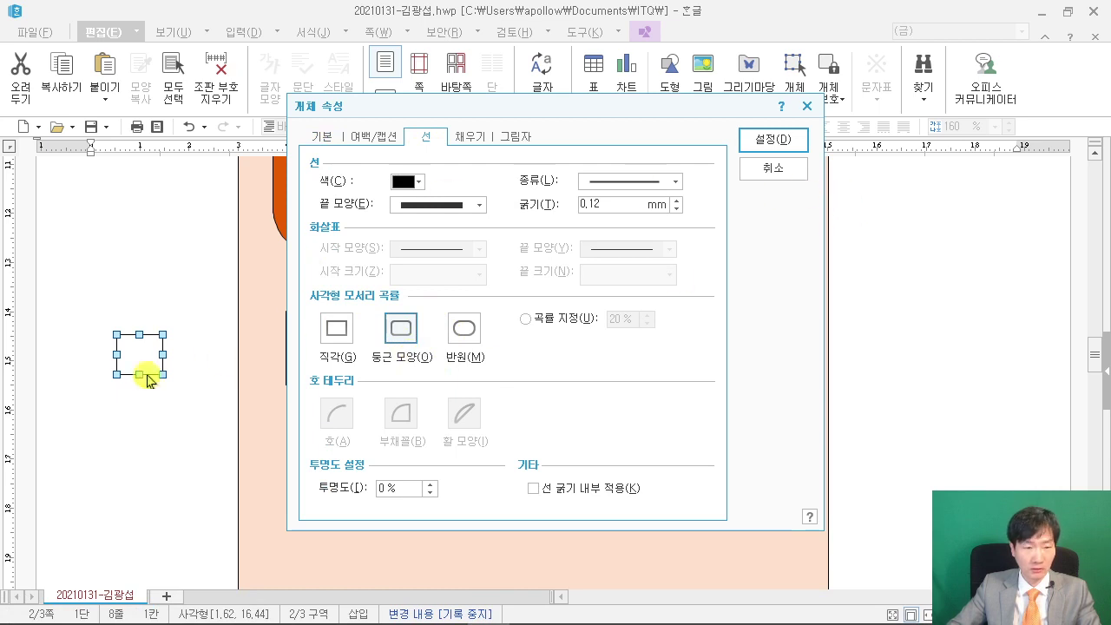
pyautogui.moveTo(469, 608)
pyautogui.click(403, 608)
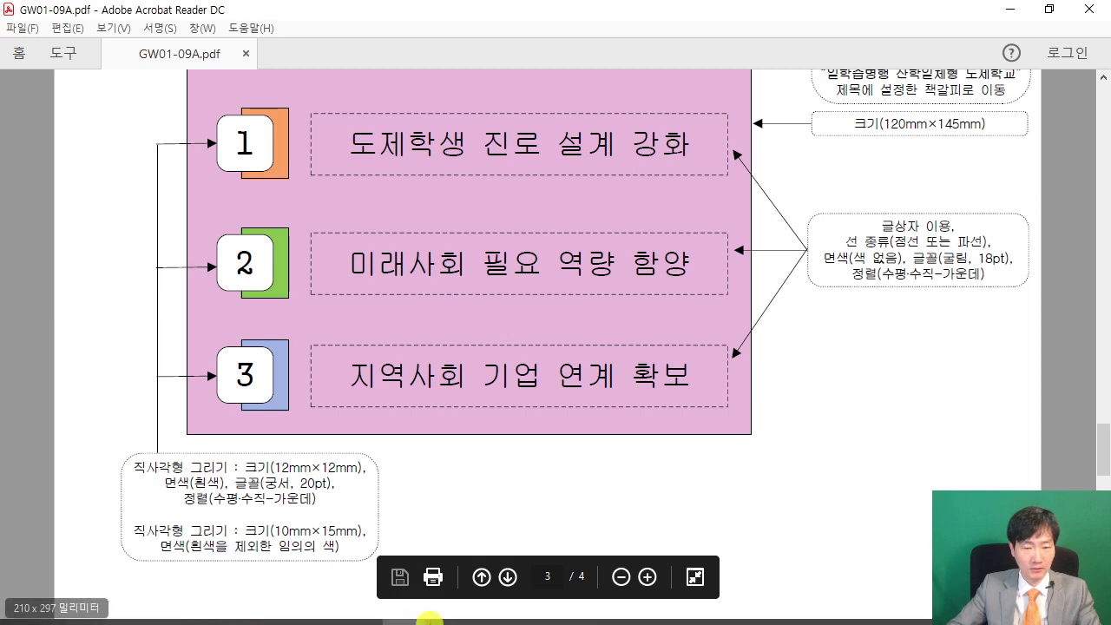
pyautogui.click(429, 608)
pyautogui.click(470, 136)
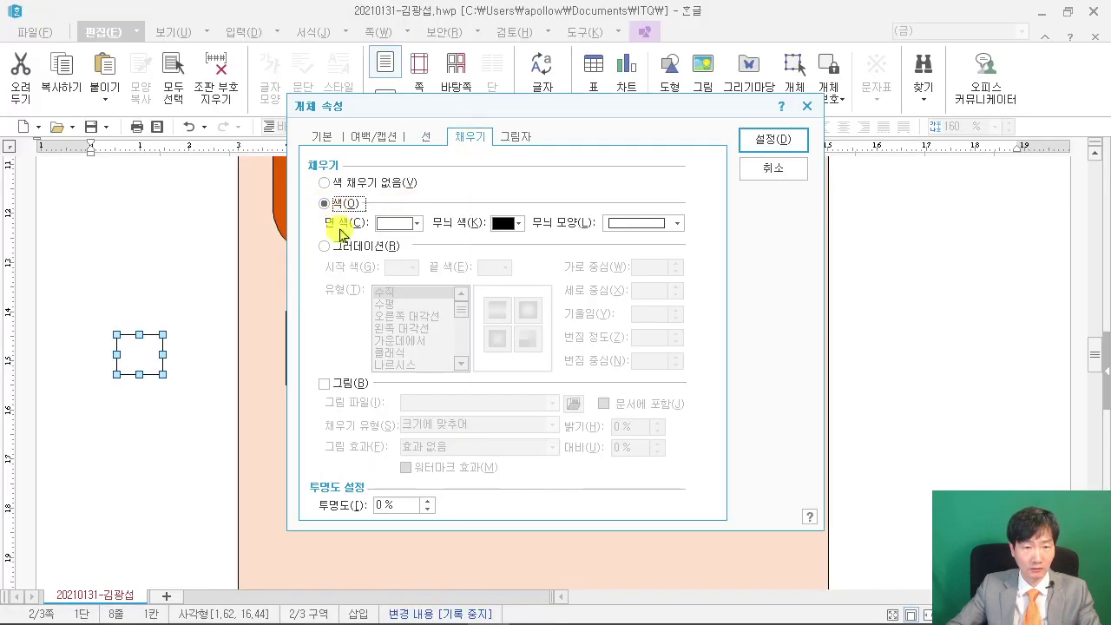
pyautogui.click(773, 140)
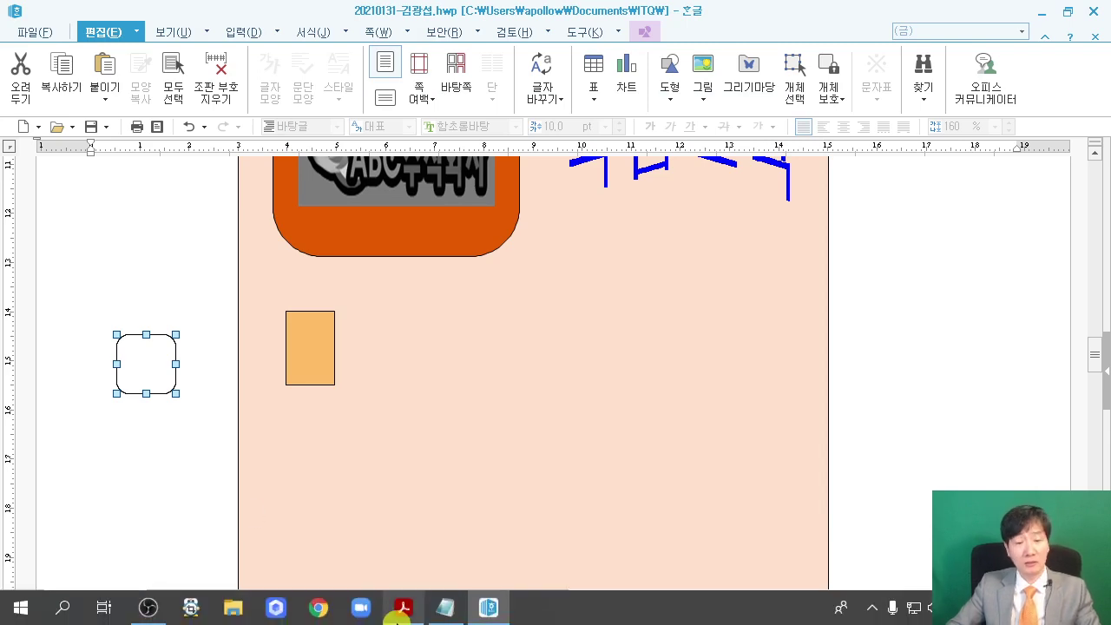
# Step: After rechecking the PDF, use Insert Text in Shape on the rounded white box
pyautogui.click(414, 616)
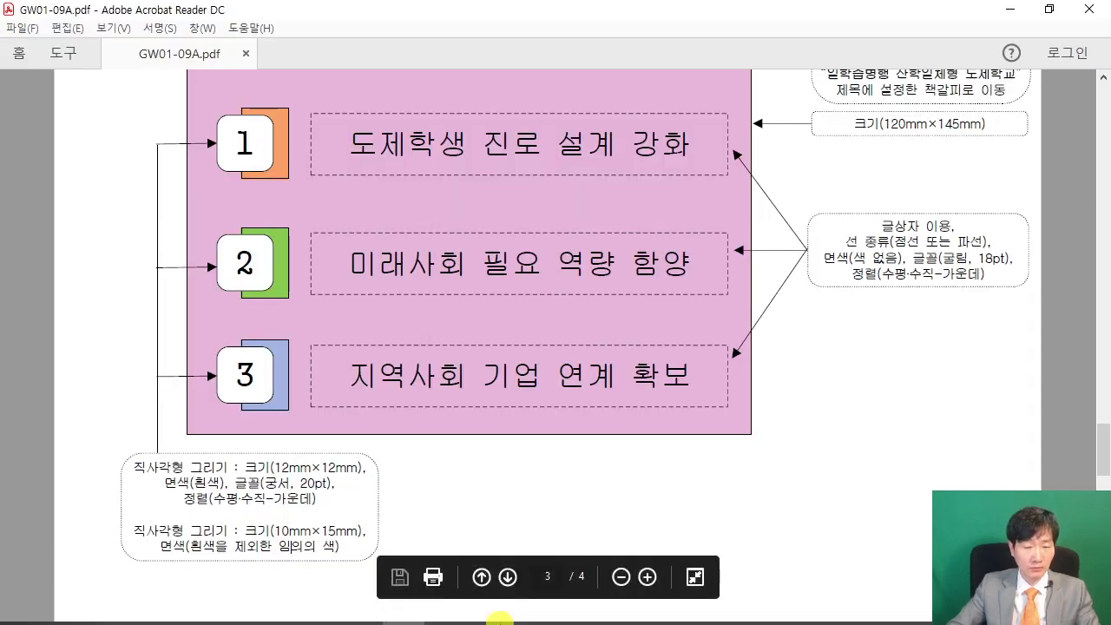
pyautogui.click(489, 611)
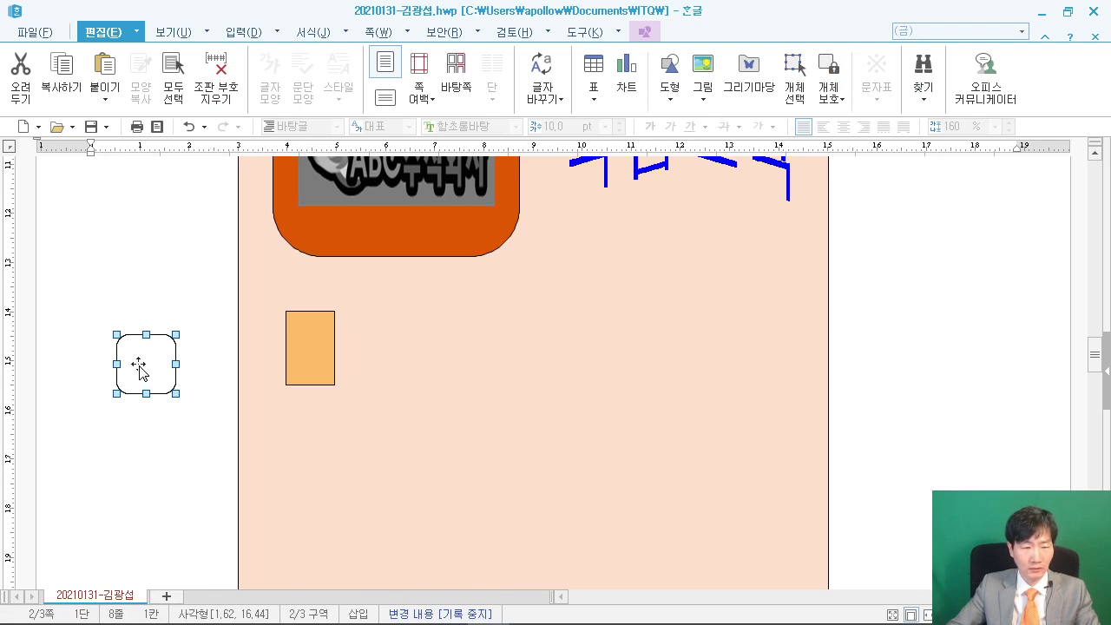
pyautogui.scroll(-2, 180, 322)
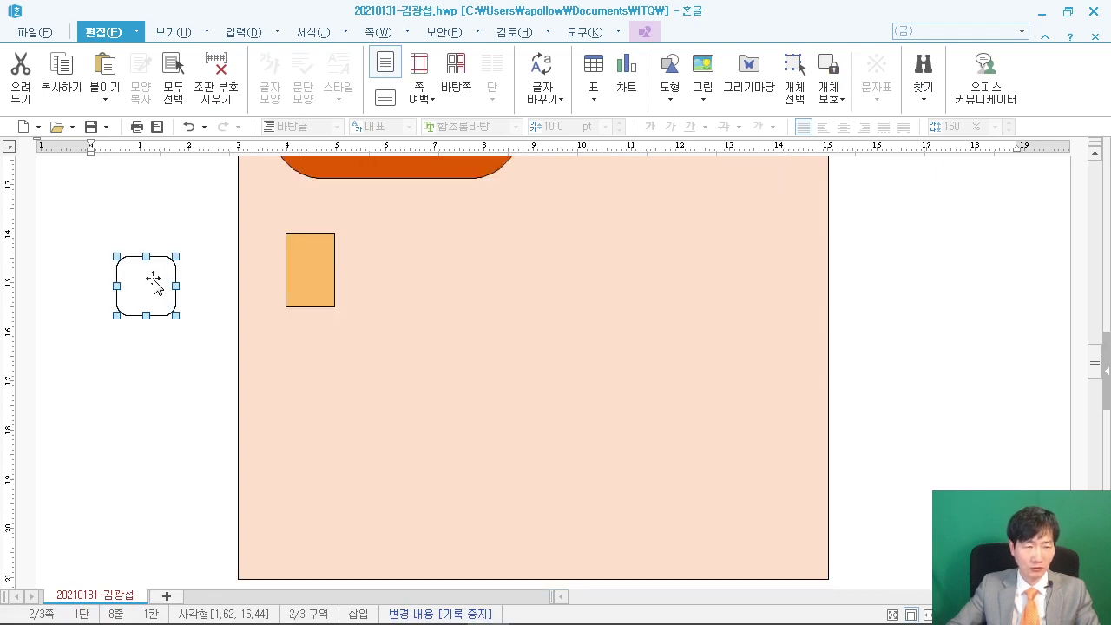
pyautogui.rightClick(155, 287)
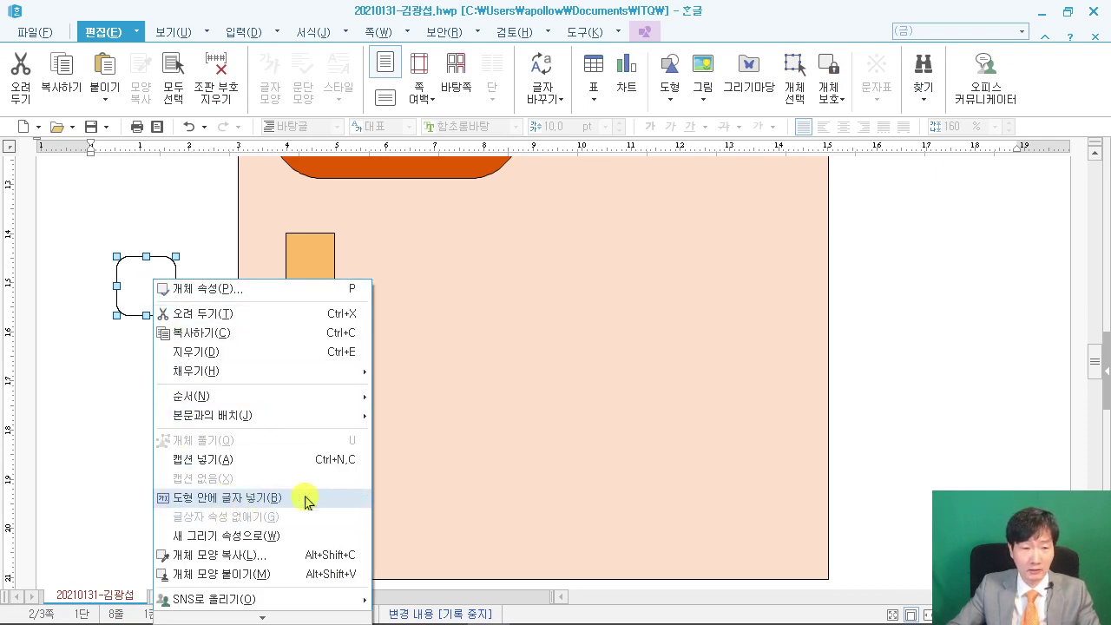
pyautogui.click(306, 499)
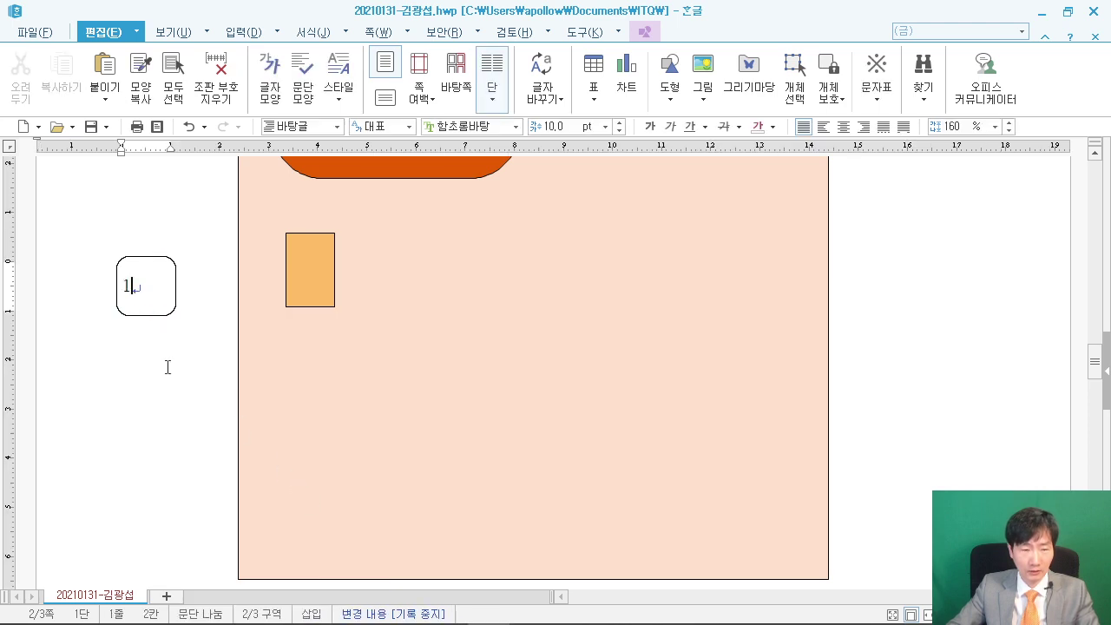
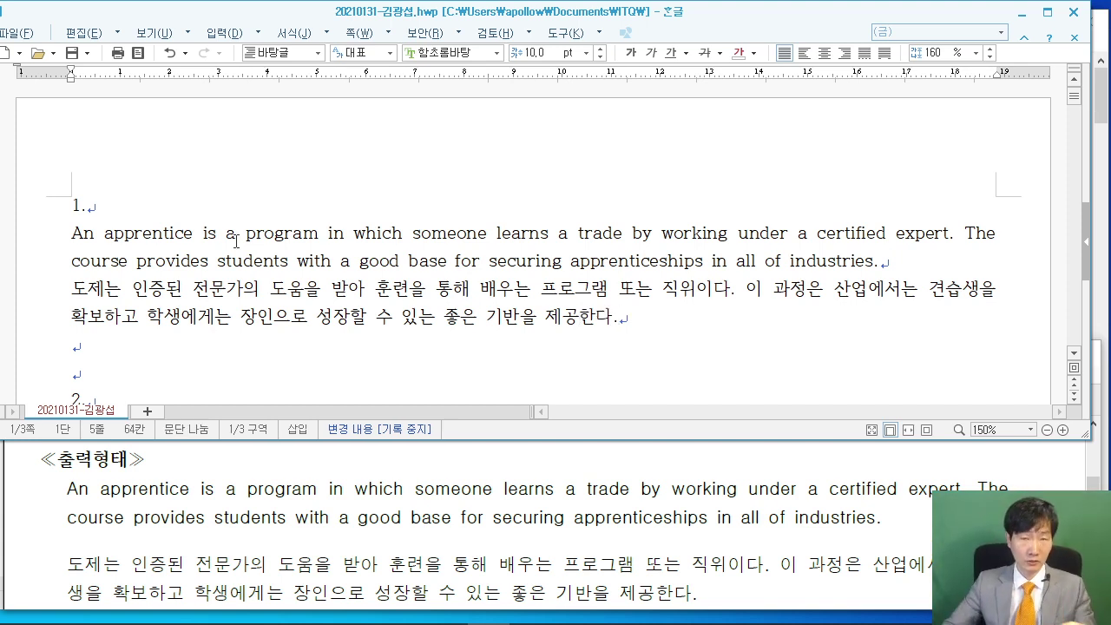
# Step: After checking the PDF conditions, select the English and Korean apprentice paragraphs and open their context menu
pyautogui.click(240, 484)
pyautogui.scroll(3, 240, 486)
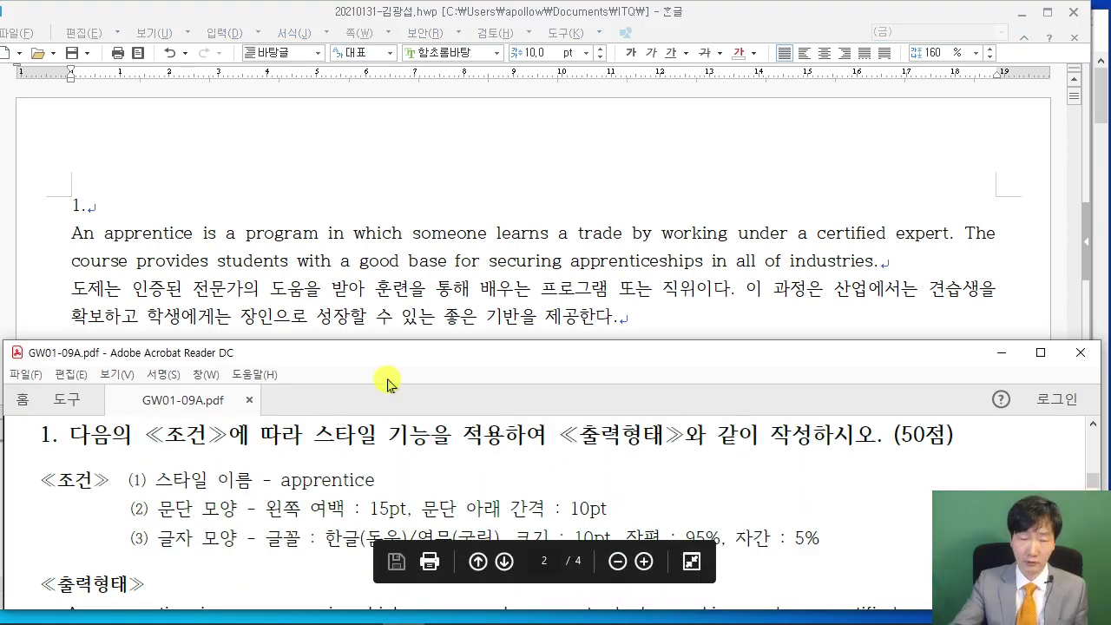
pyautogui.moveTo(68, 233); pyautogui.dragTo(762, 309)
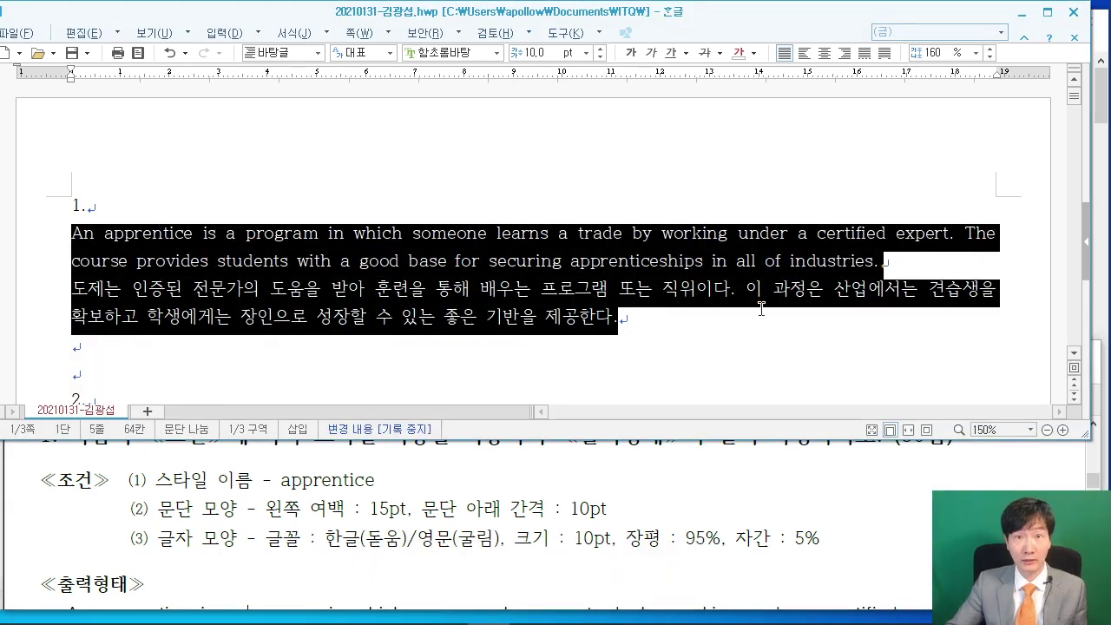
pyautogui.rightClick(525, 258)
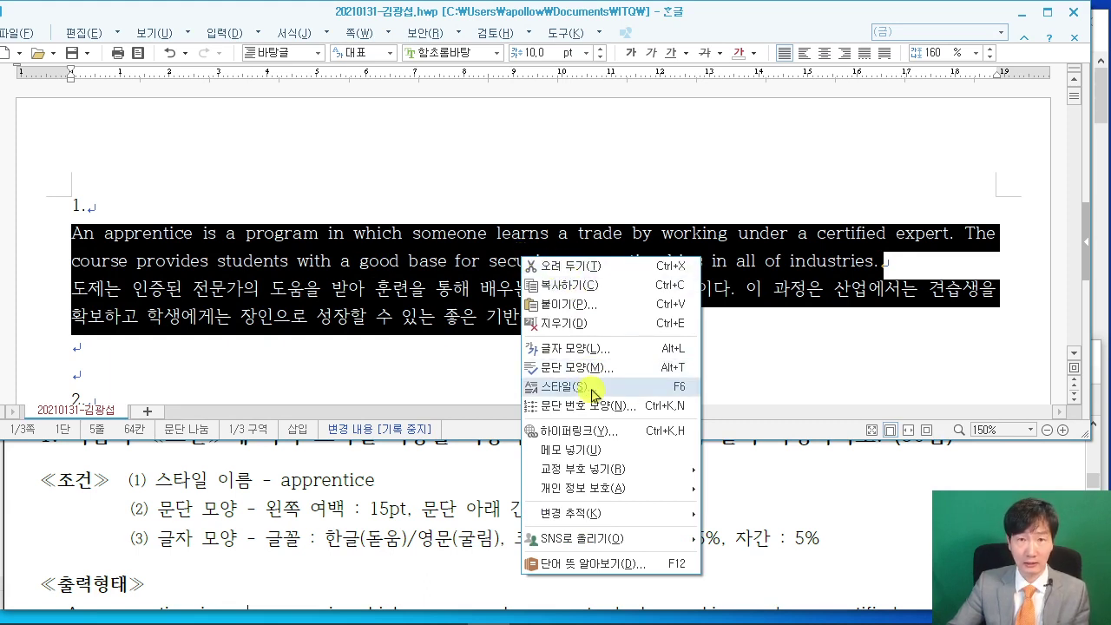
# Step: Add a new style named 'apprentice' in the style manager
pyautogui.click(595, 395)
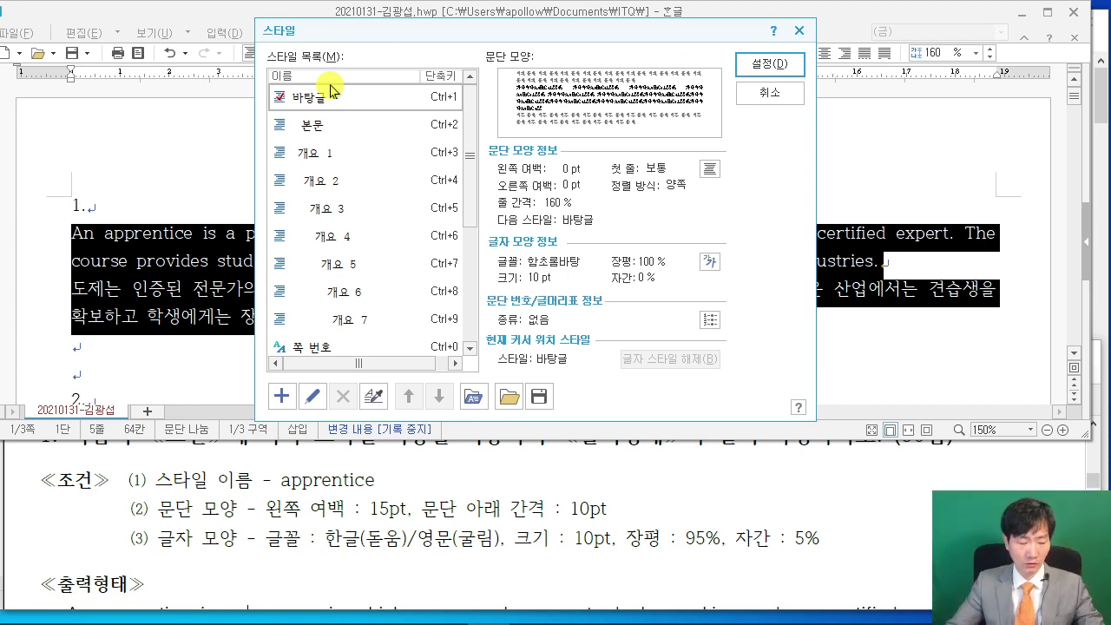
pyautogui.moveTo(258, 376); pyautogui.dragTo(362, 505)
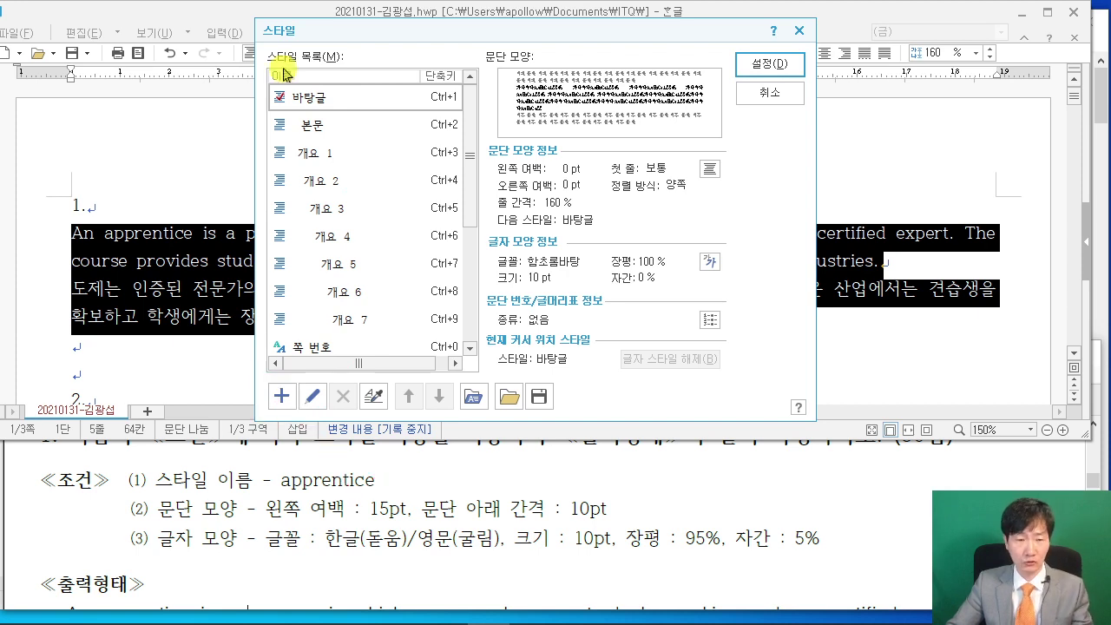
pyautogui.click(283, 397)
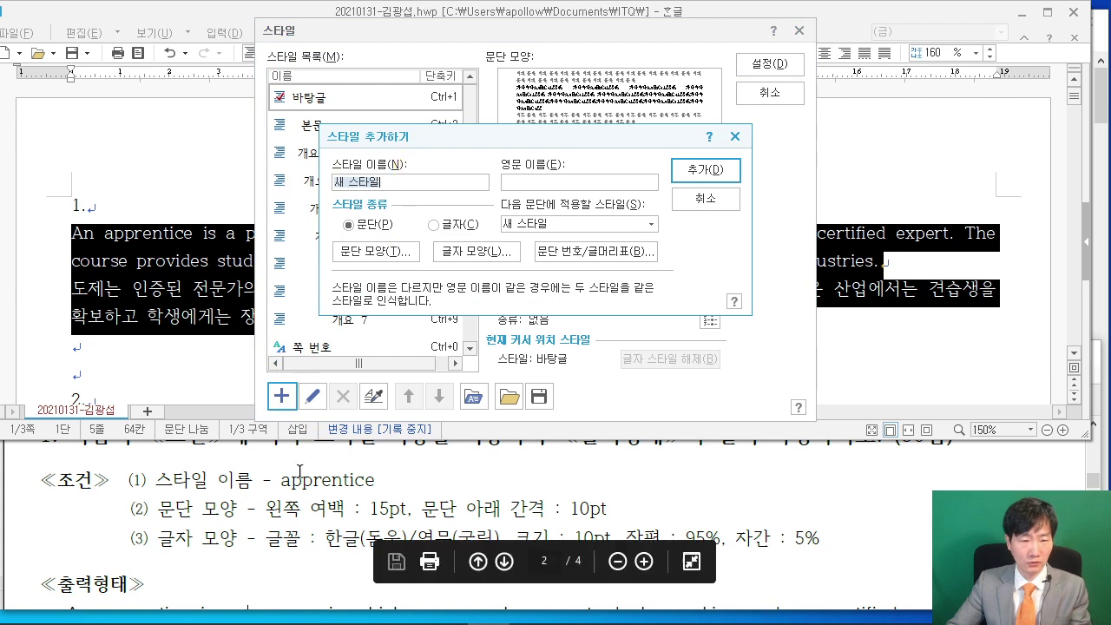
pyautogui.click(424, 168)
pyautogui.write('ㅁㅔㅔ')
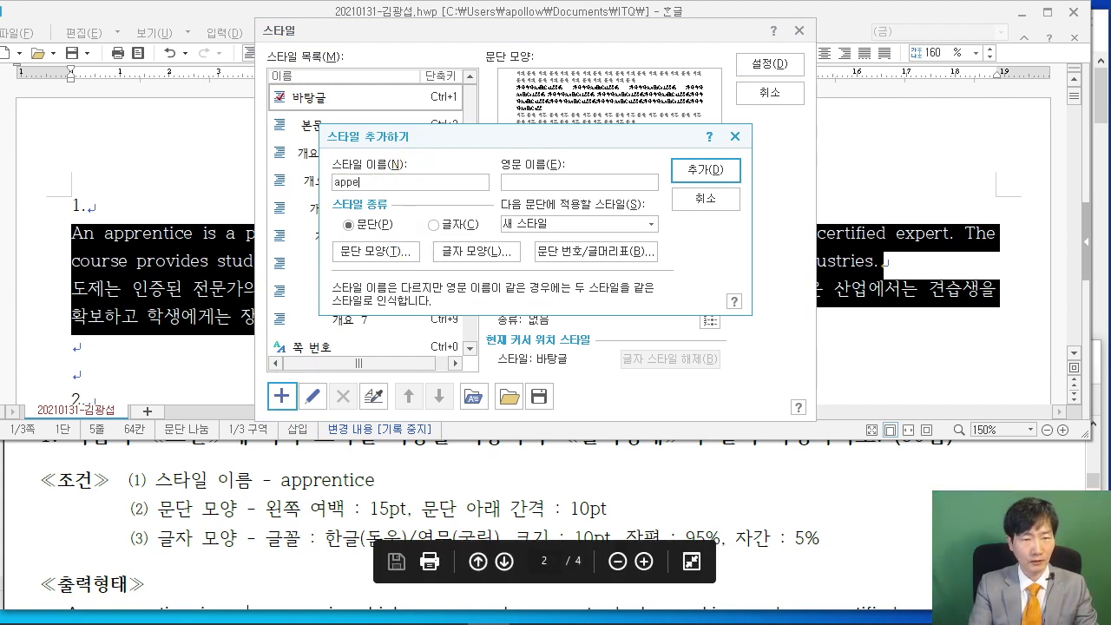
pyautogui.write('rentice')
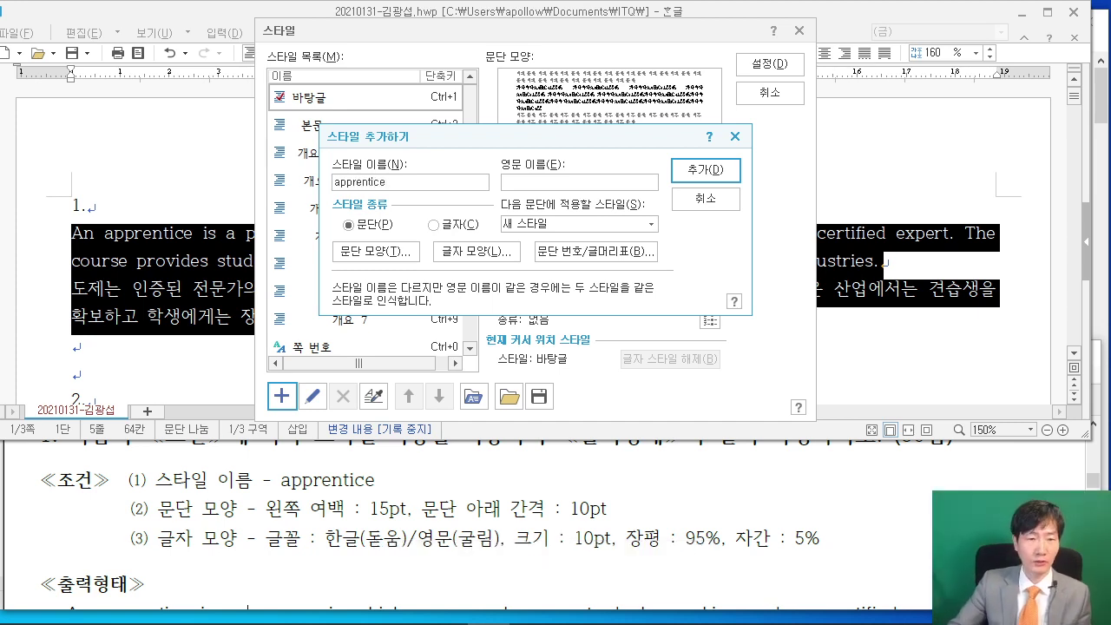
# Step: Give the apprentice style a 15 pt left margin and 10 pt space below paragraphs
pyautogui.click(373, 258)
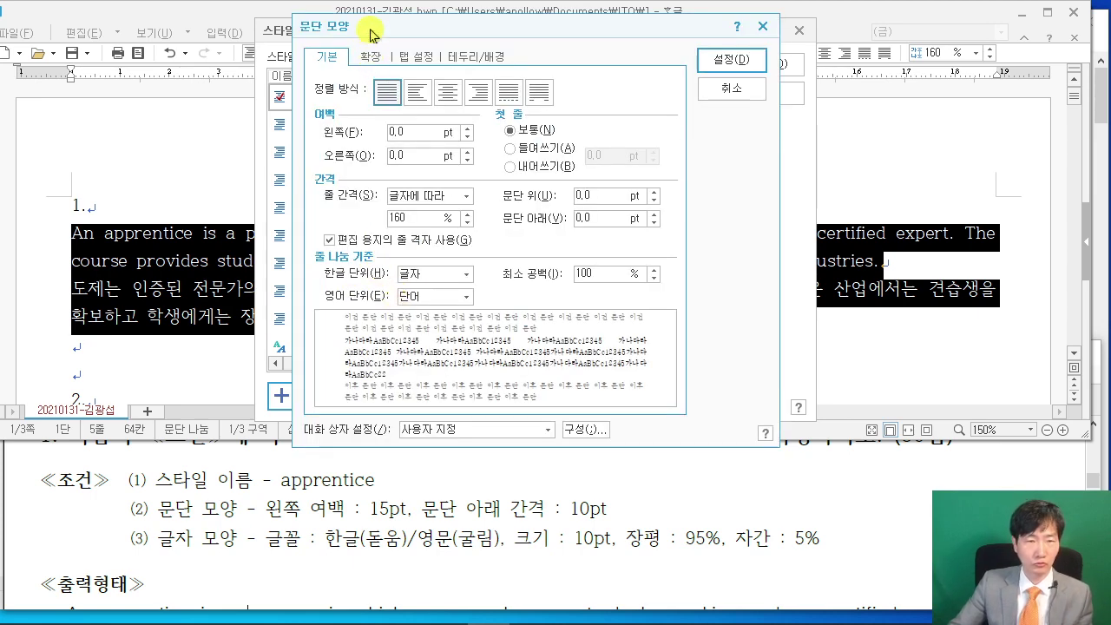
pyautogui.moveTo(372, 32); pyautogui.dragTo(491, 100)
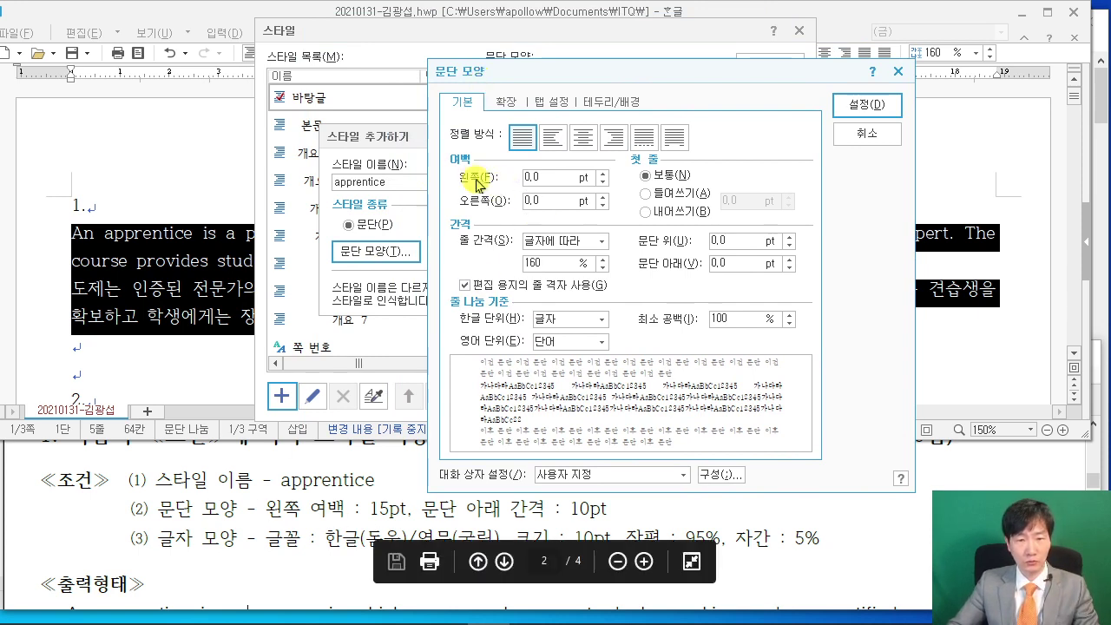
pyautogui.doubleClick(556, 178)
pyautogui.write('15')
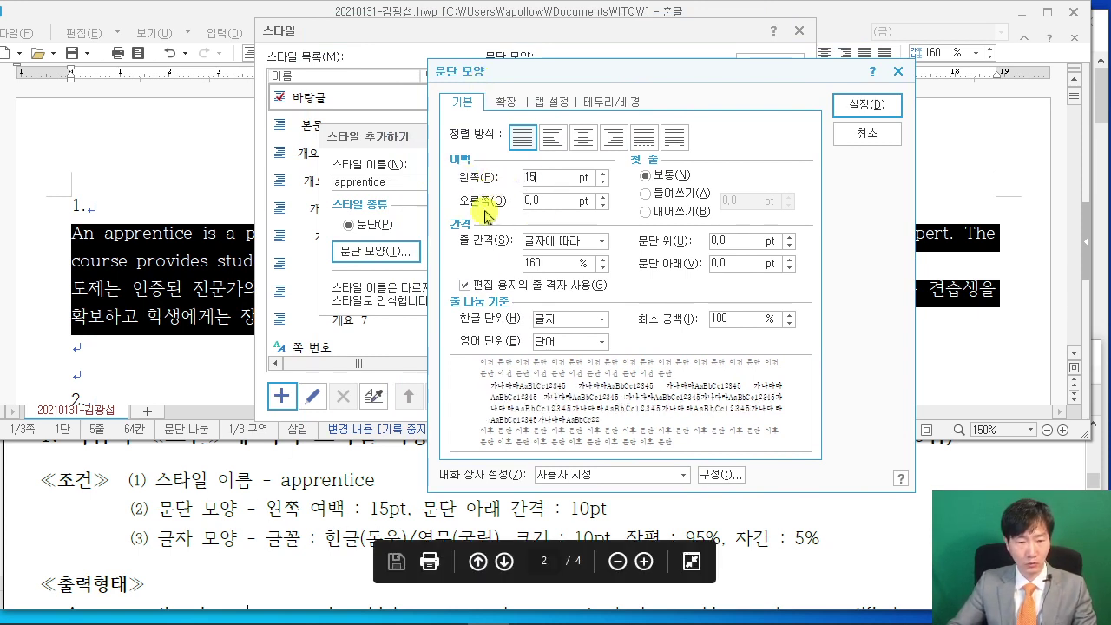
pyautogui.doubleClick(675, 260)
pyautogui.write('10')
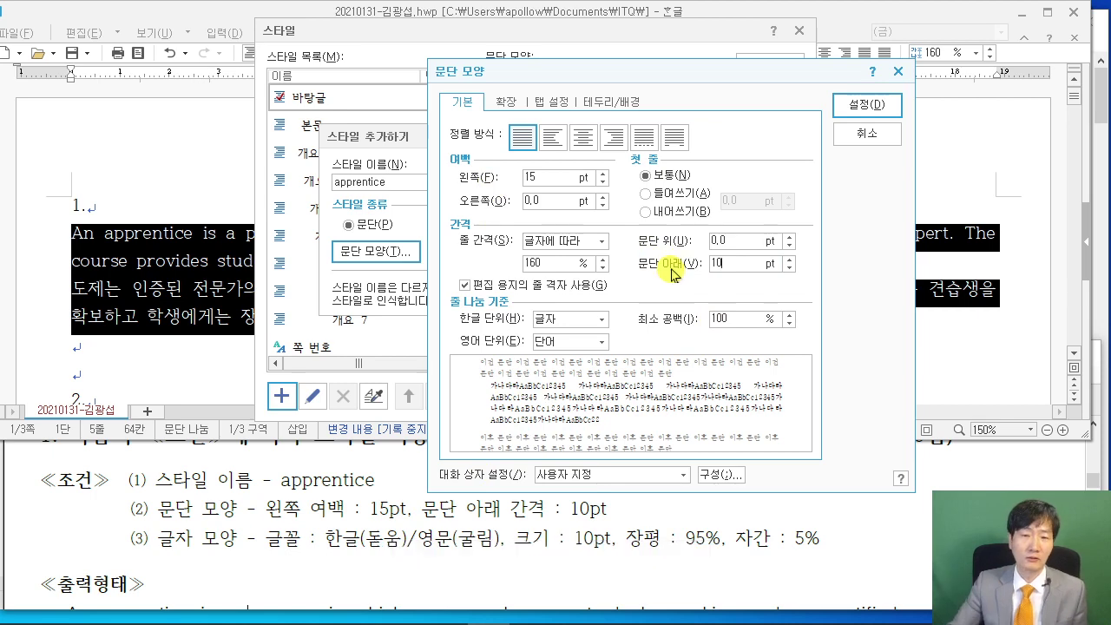
pyautogui.click(859, 106)
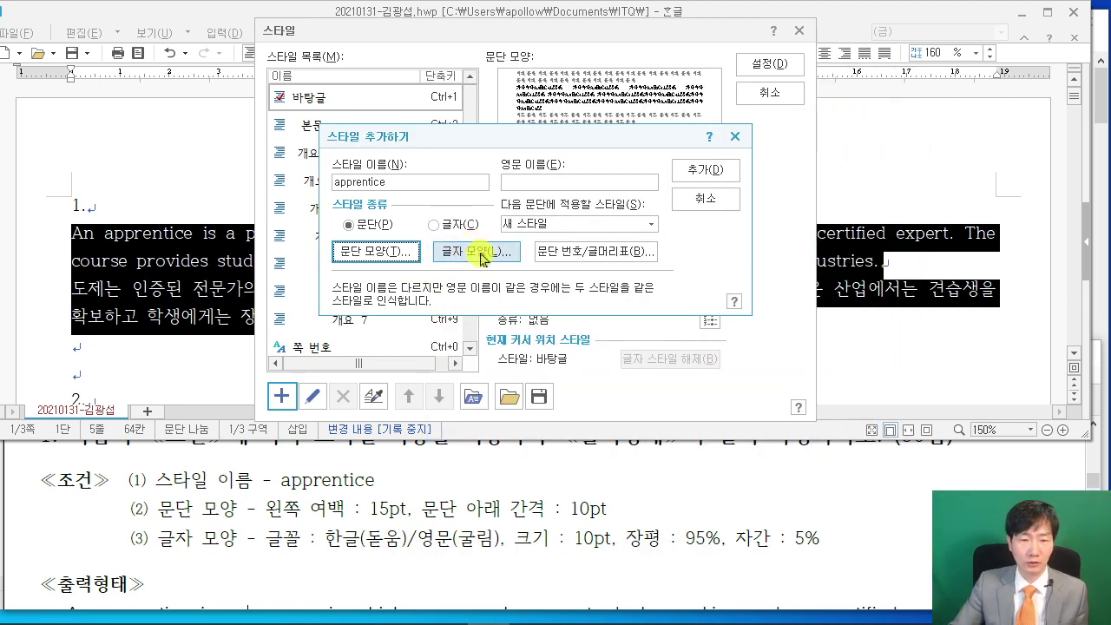
# Step: Open the style's character shape and review the font condition (3) in the exam PDF
pyautogui.click(478, 251)
pyautogui.moveTo(407, 43); pyautogui.dragTo(454, 79)
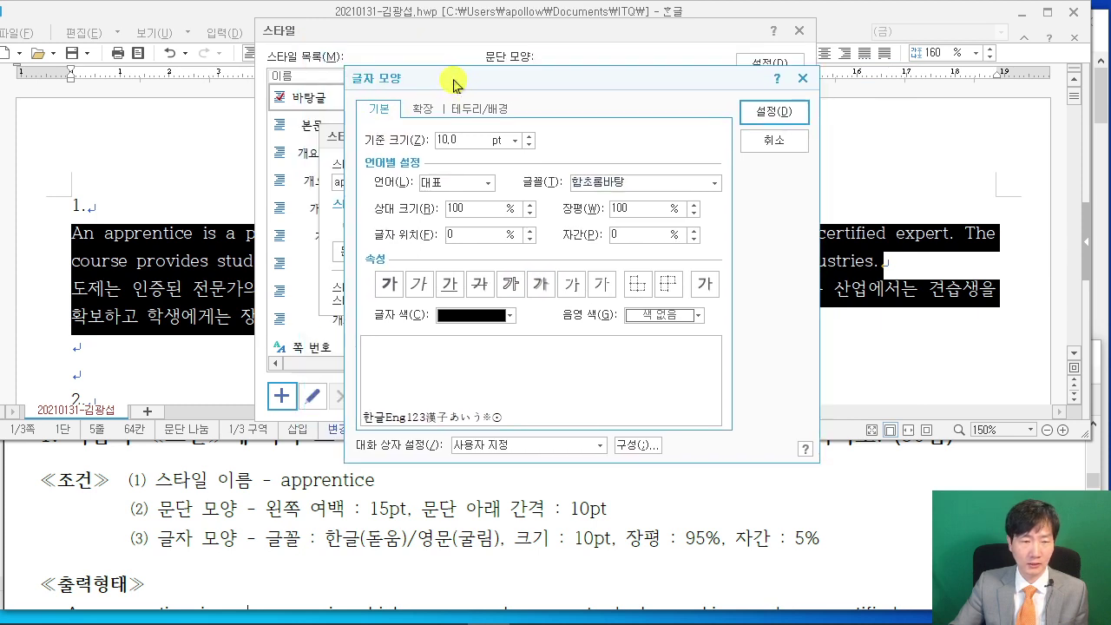
pyautogui.click(475, 315)
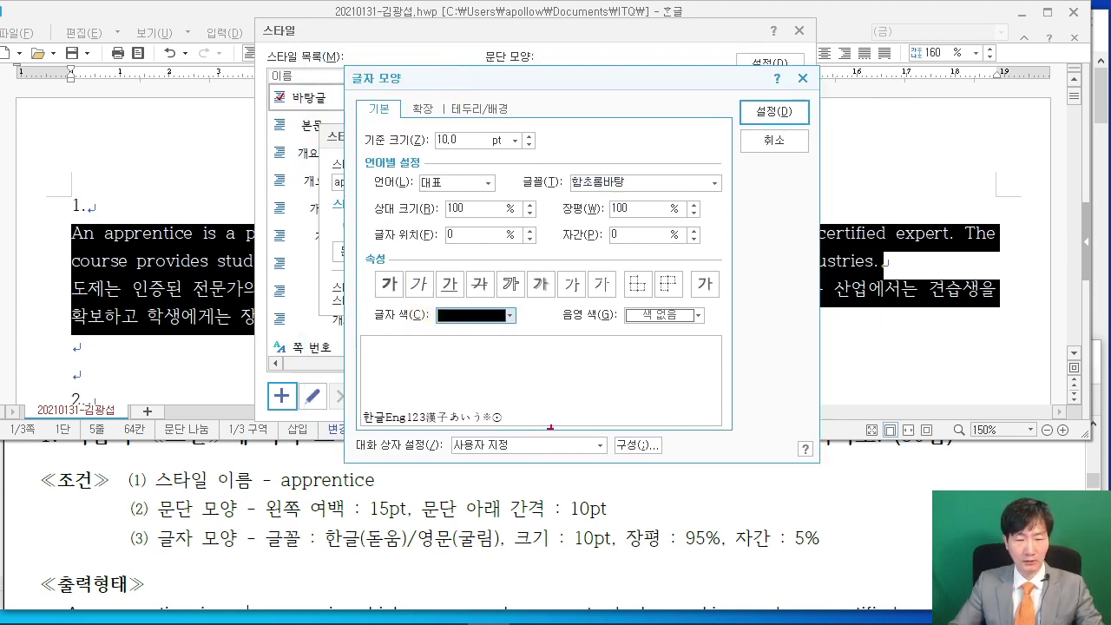
pyautogui.moveTo(293, 562); pyautogui.dragTo(794, 561)
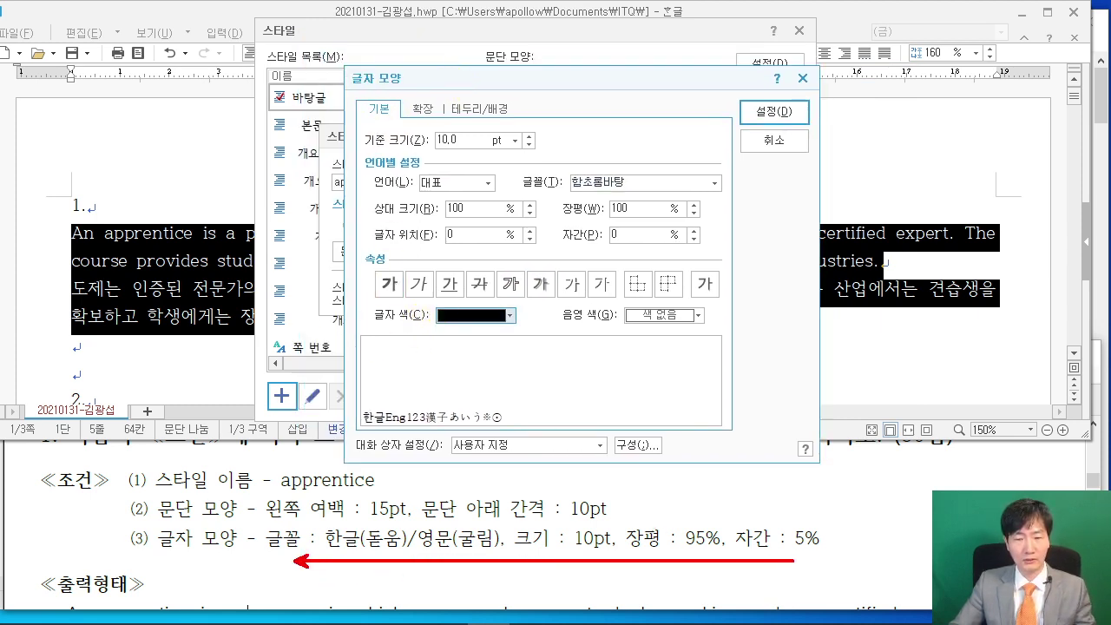
pyautogui.moveTo(769, 511); pyautogui.dragTo(284, 511)
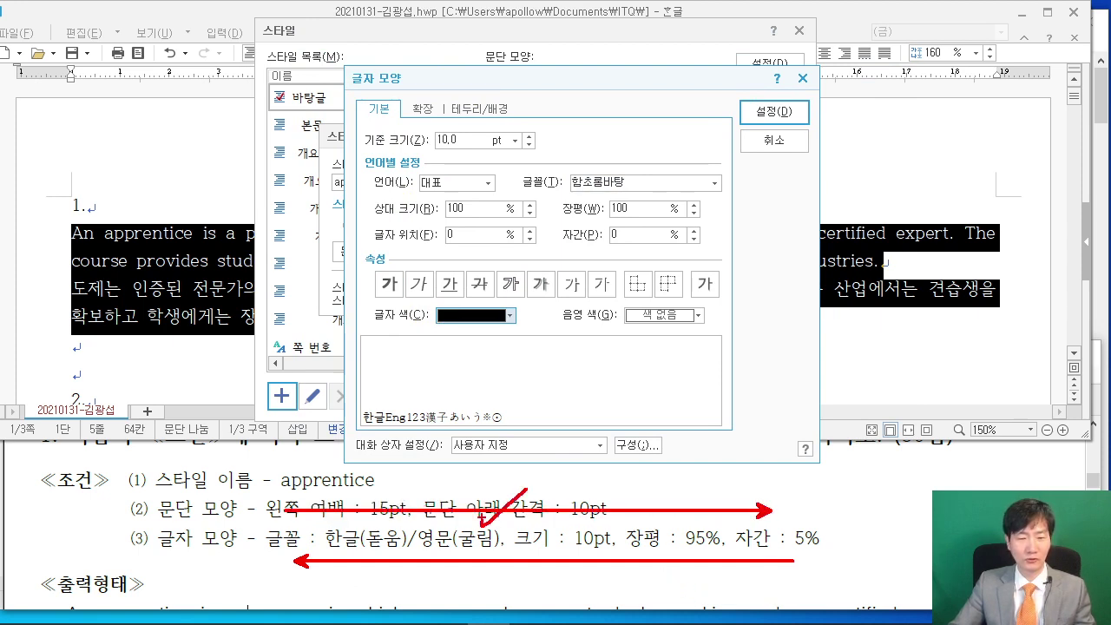
pyautogui.moveTo(519, 553); pyautogui.dragTo(524, 579)
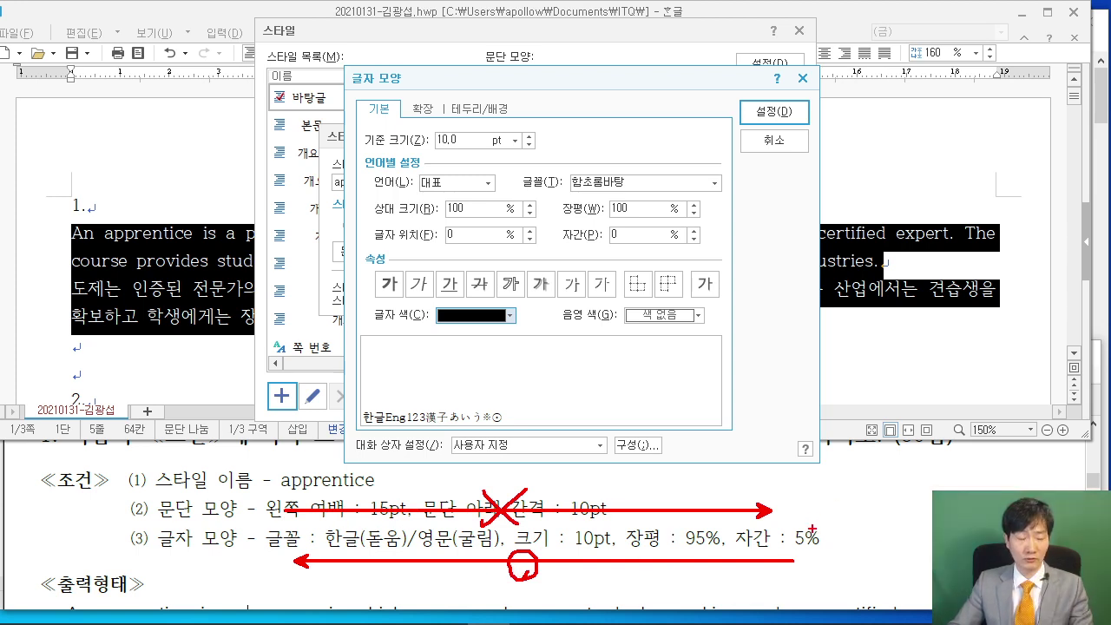
pyautogui.press('Escape')
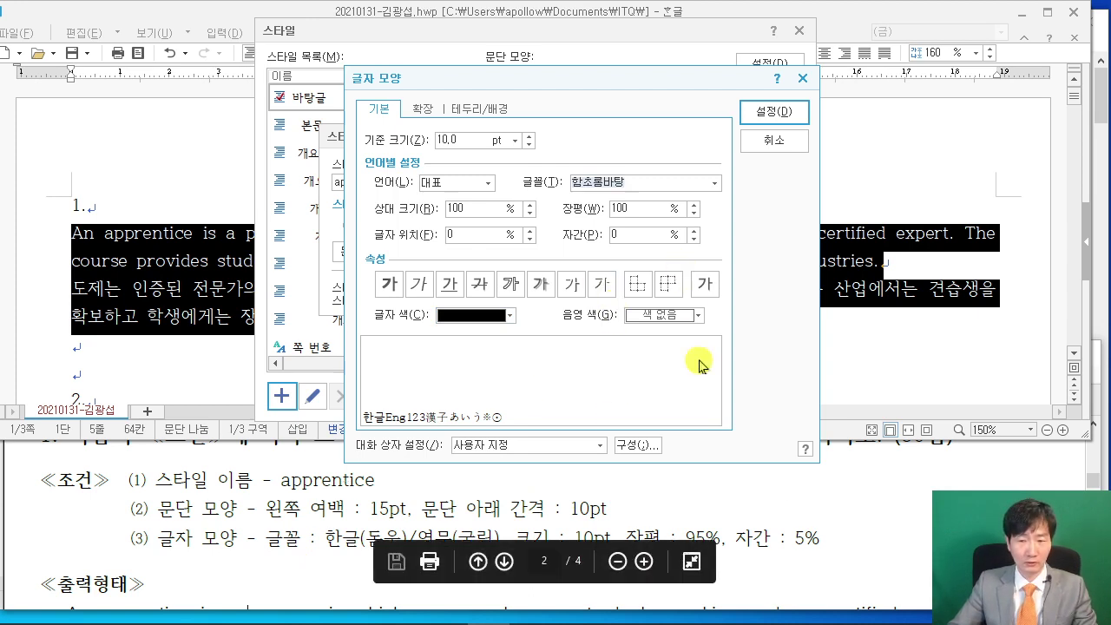
pyautogui.scroll(-1, 662, 505)
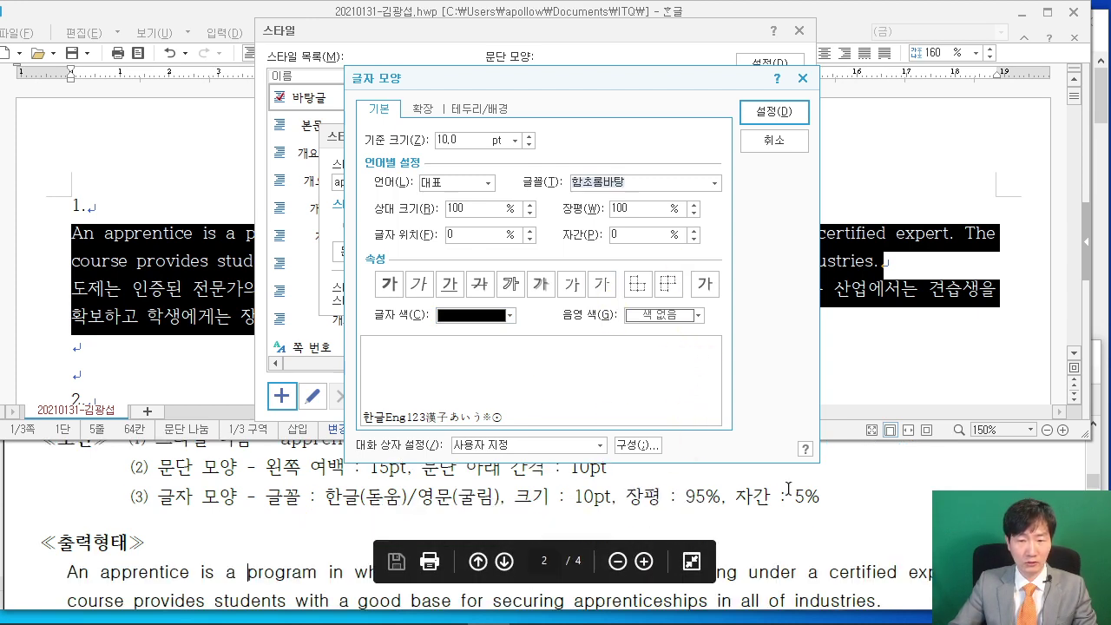
# Step: Set the style's letter spacing to 5% and character width to 95%
pyautogui.doubleClick(623, 233)
pyautogui.write('5')
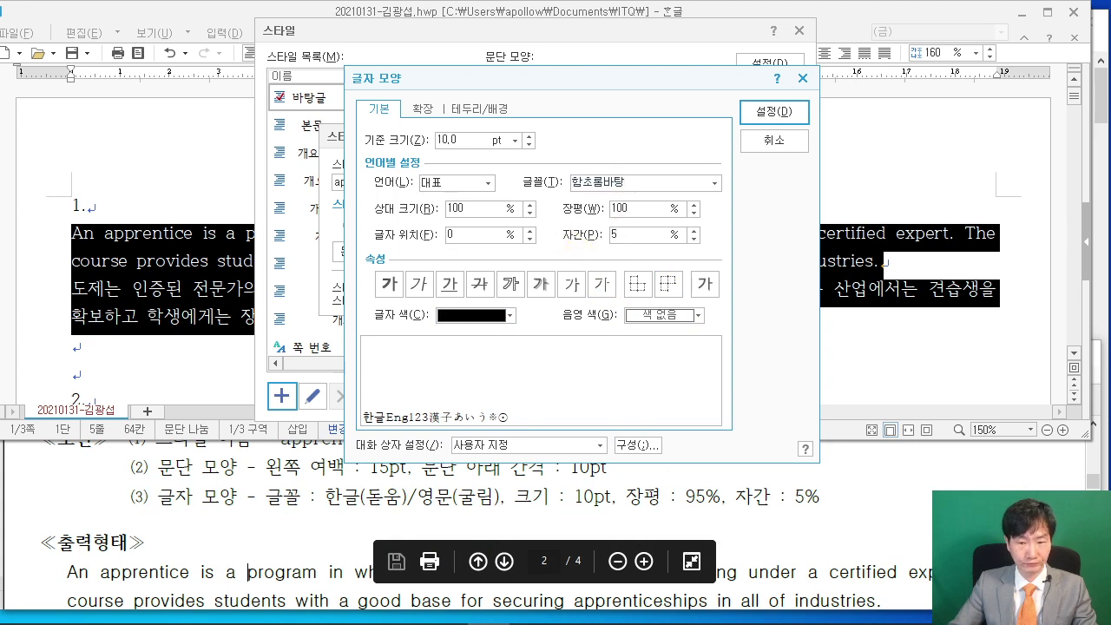
pyautogui.moveTo(559, 210); pyautogui.dragTo(543, 211)
pyautogui.write('95')
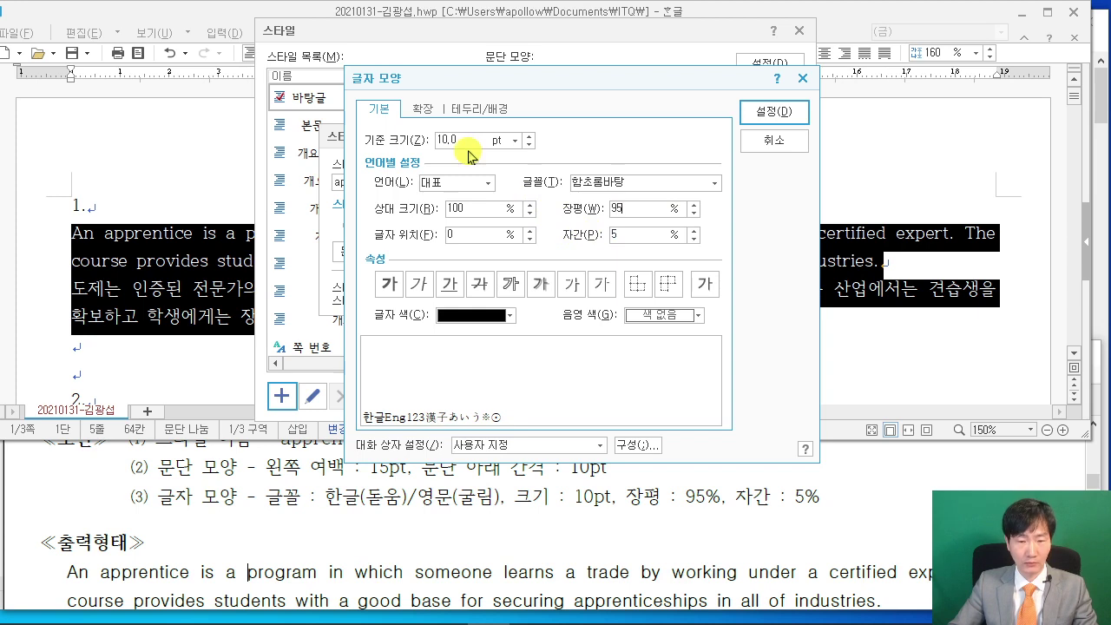
# Step: Use 굴림 for English and 돋움 for Korean text, then confirm the character shape
pyautogui.click(479, 183)
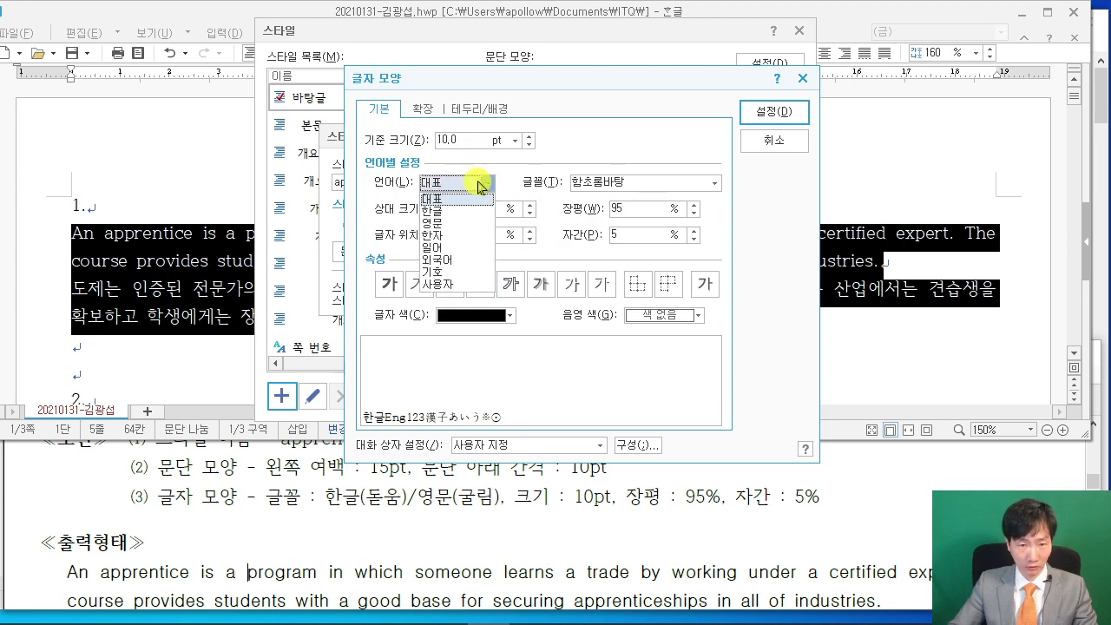
pyautogui.click(454, 223)
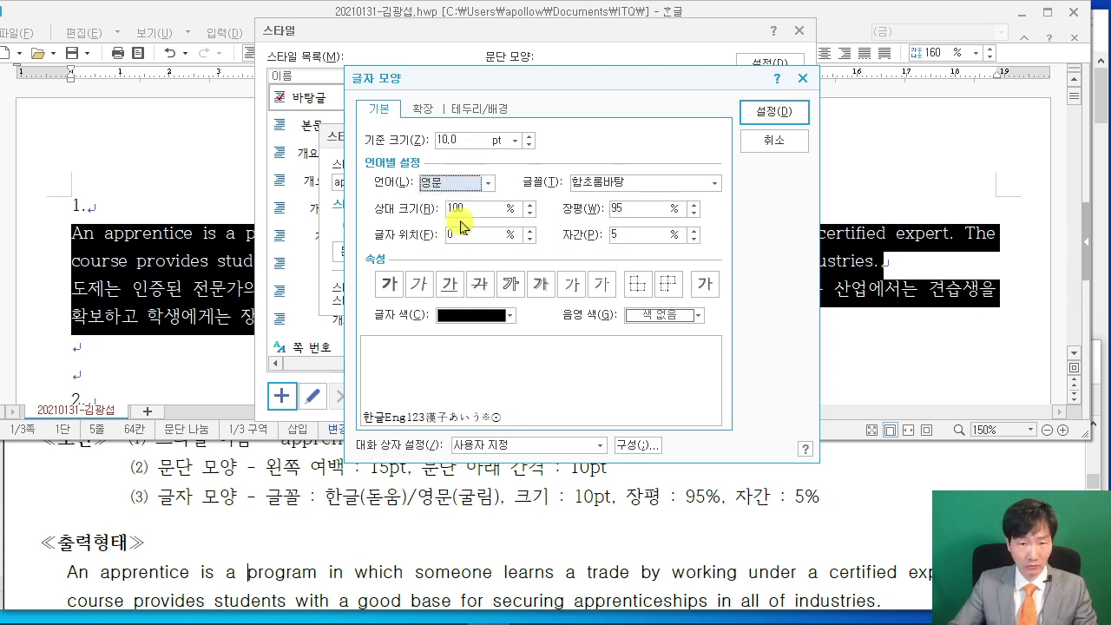
pyautogui.click(632, 181)
pyautogui.write('rnffl')
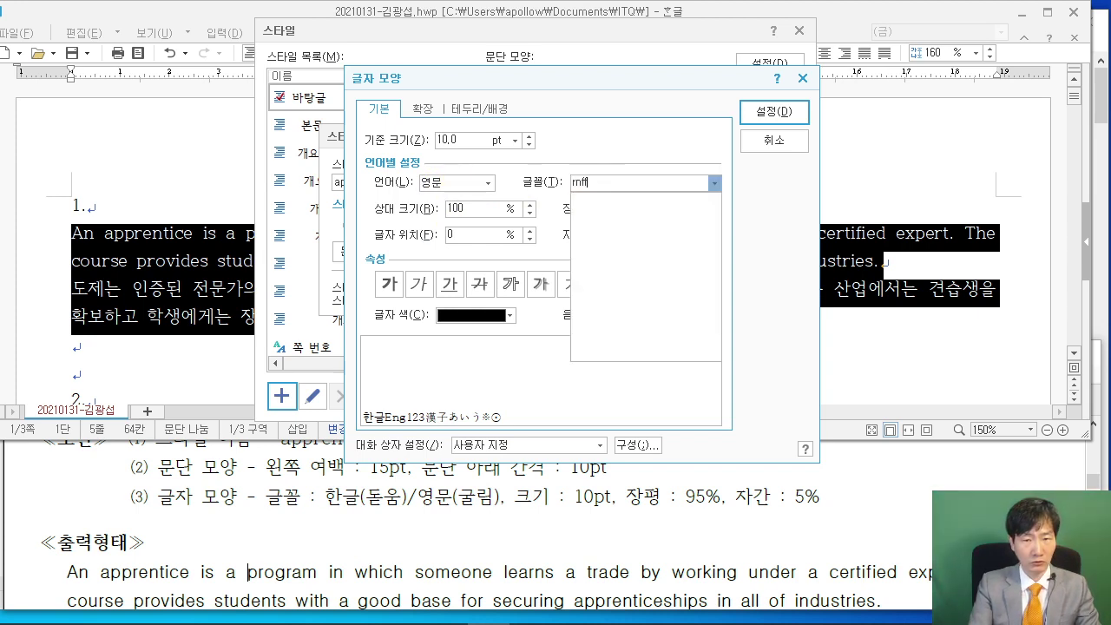
pyautogui.press('BackSpace')
pyautogui.press('BackSpace')
pyautogui.press('BackSpace')
pyautogui.press('BackSpace')
pyautogui.write('굴림')
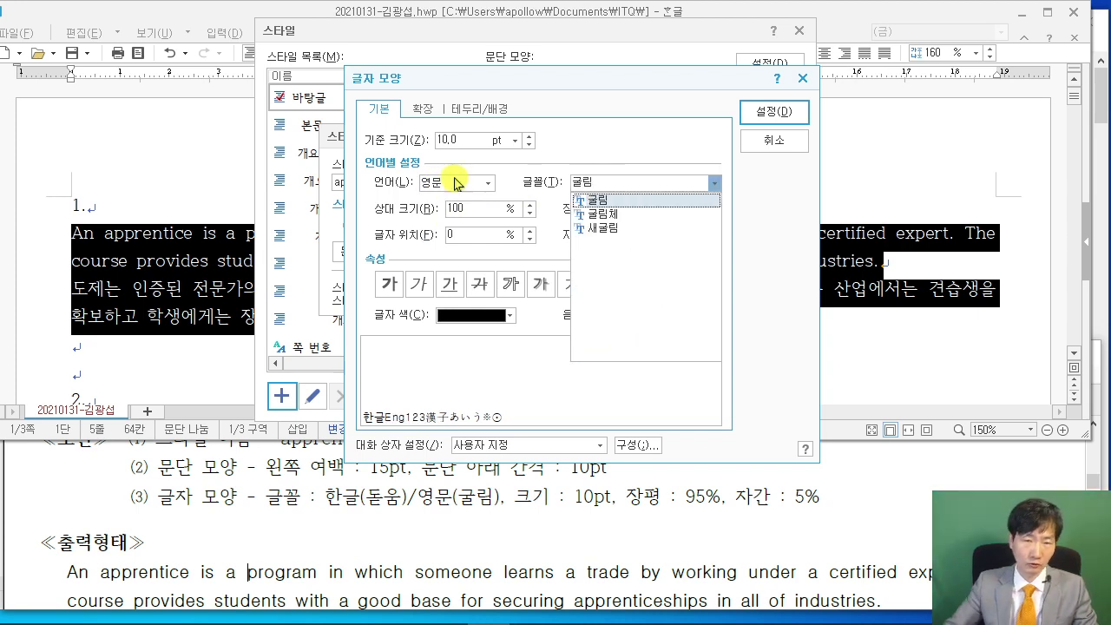
pyautogui.click(488, 186)
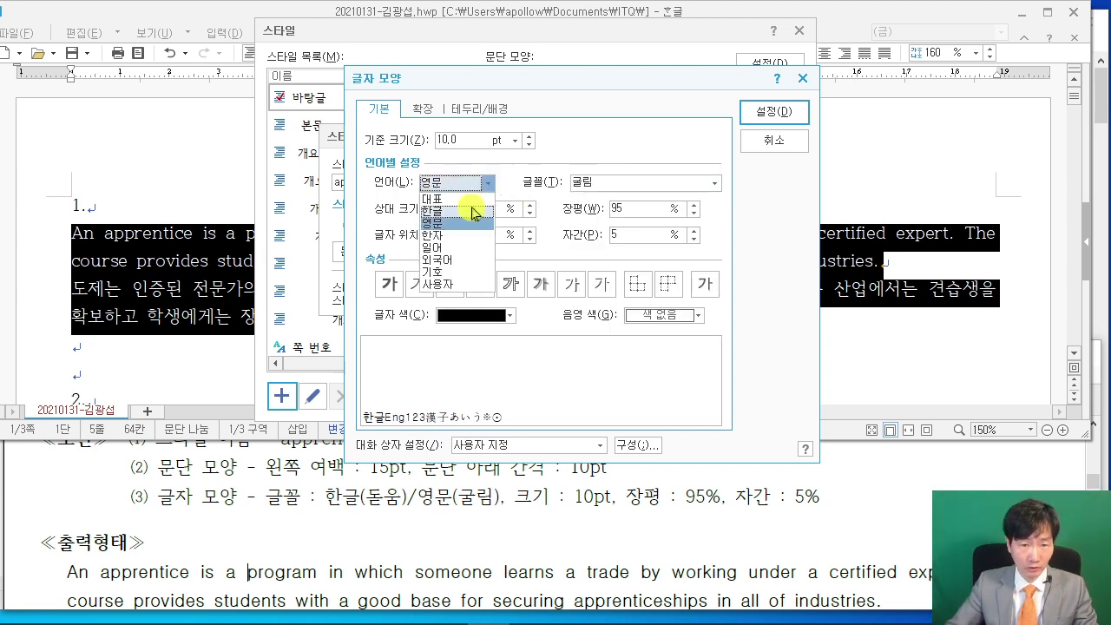
pyautogui.click(472, 211)
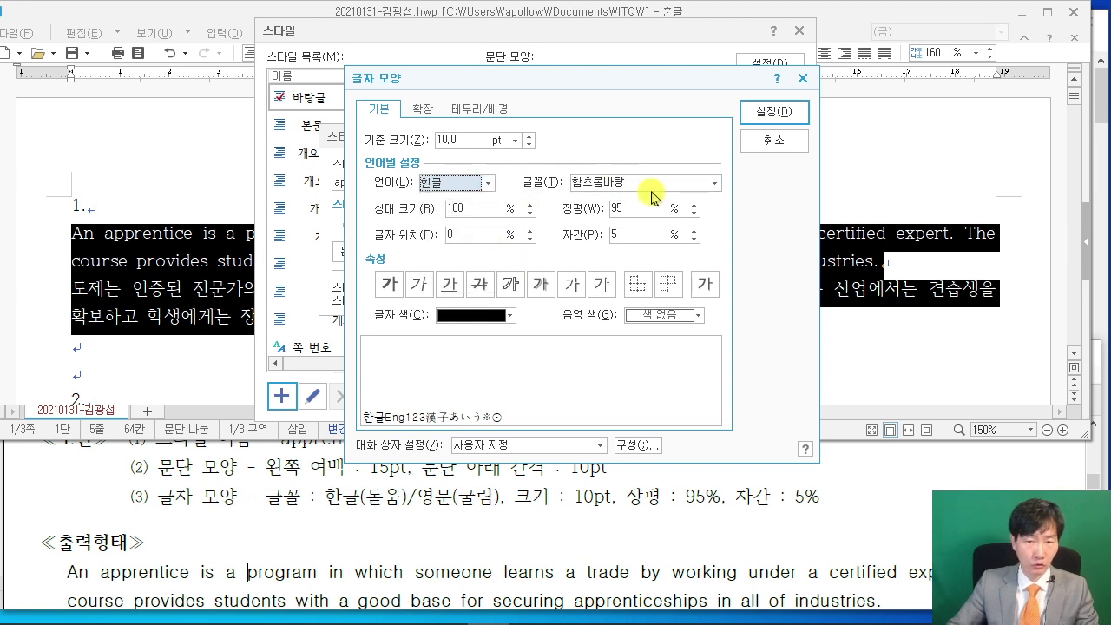
pyautogui.moveTo(635, 183); pyautogui.dragTo(454, 139)
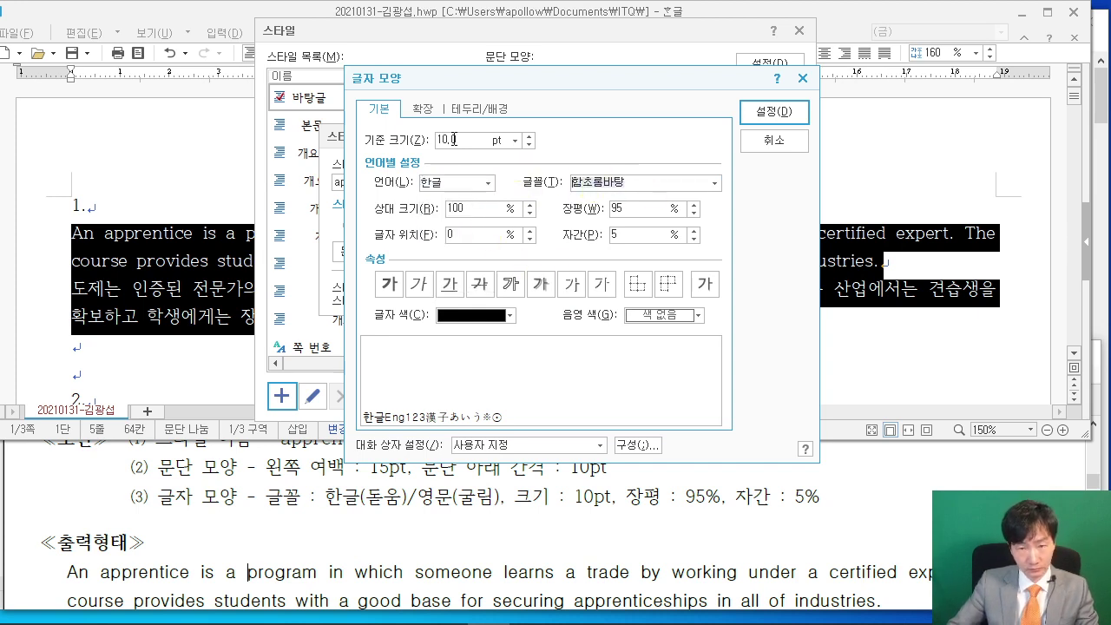
pyautogui.write('돋움')
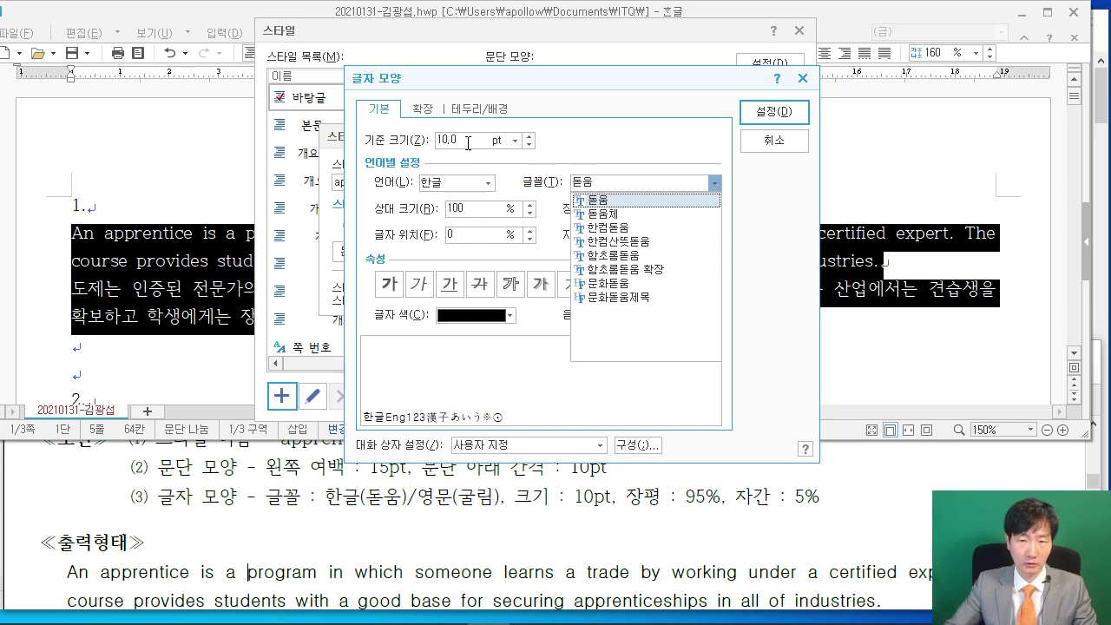
pyautogui.press('Return')
pyautogui.click(775, 111)
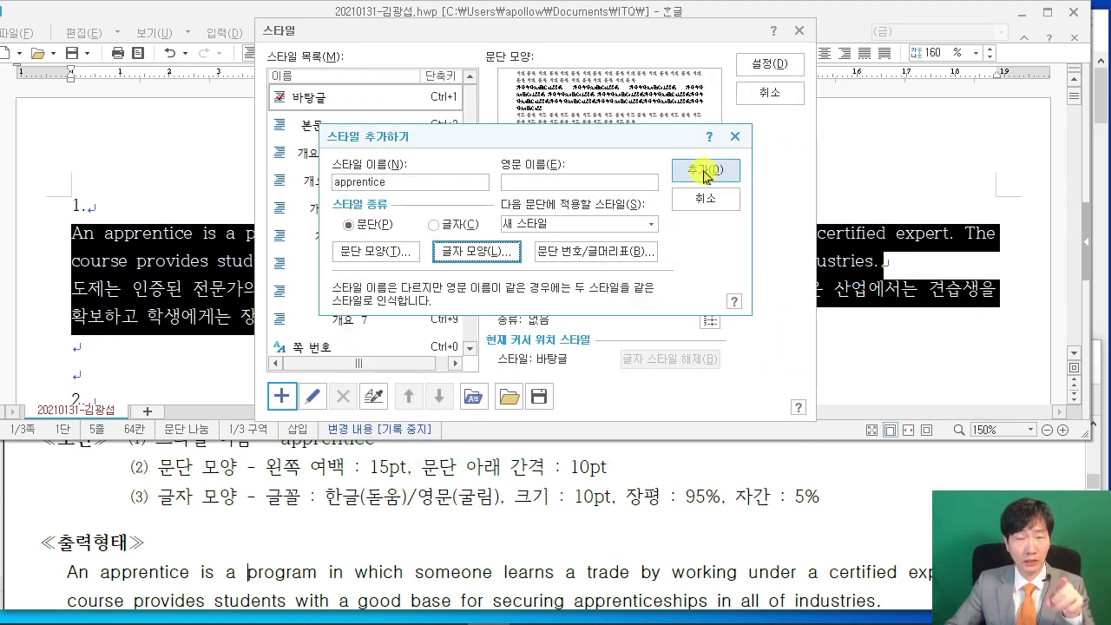
# Step: Add the apprentice style to the list and apply it to both selected paragraphs
pyautogui.moveTo(667, 157); pyautogui.dragTo(752, 187)
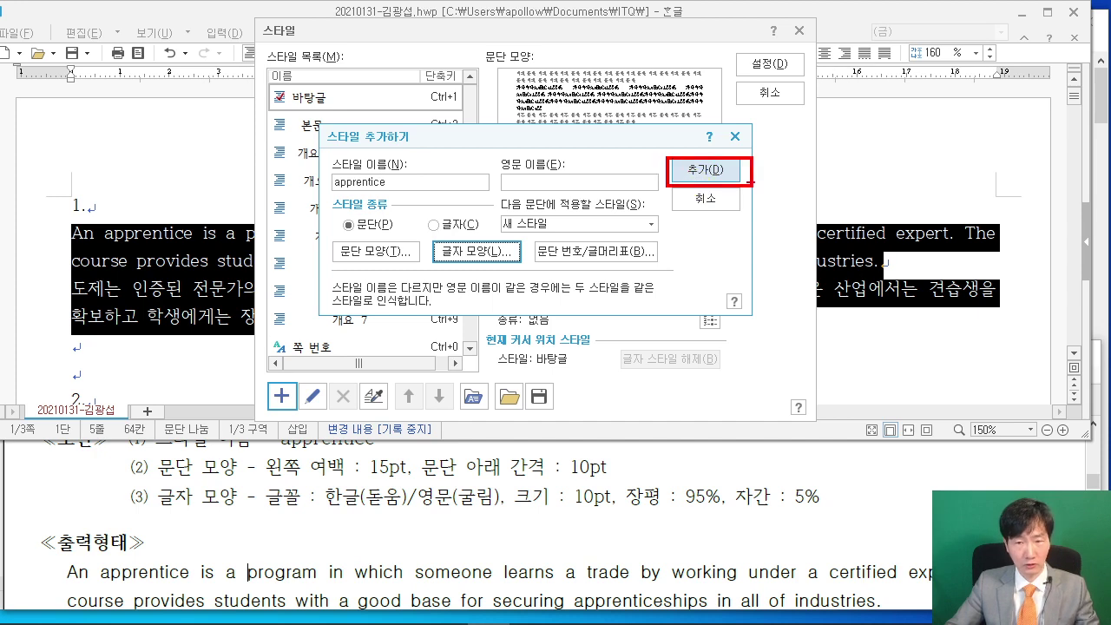
pyautogui.moveTo(816, 239); pyautogui.dragTo(754, 185)
pyautogui.moveTo(294, 131); pyautogui.dragTo(241, 132)
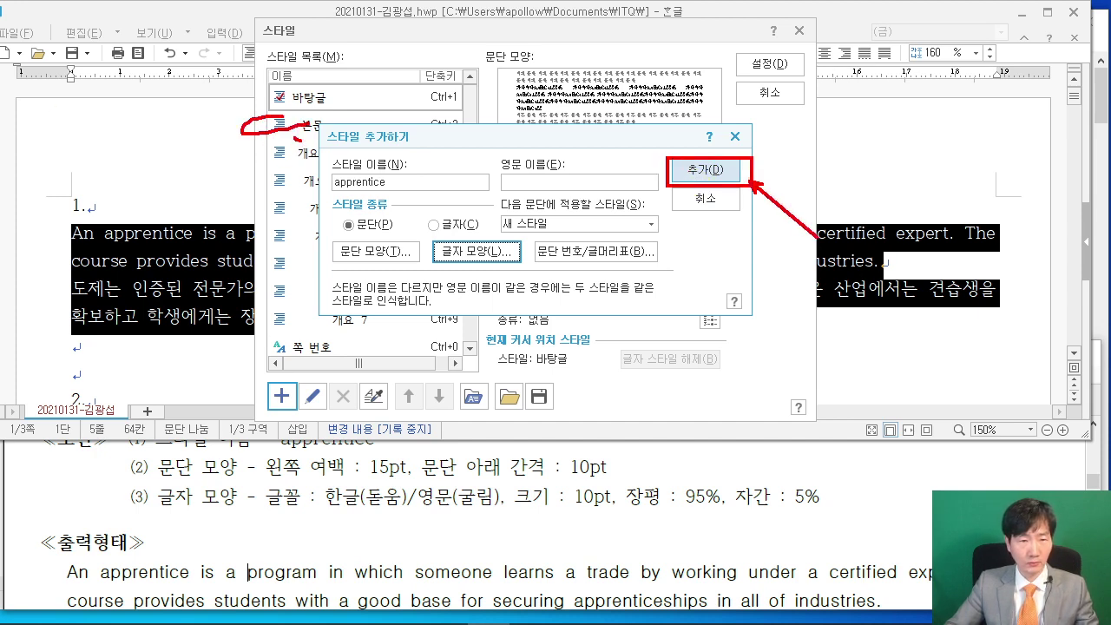
pyautogui.press('Escape')
pyautogui.click(669, 172)
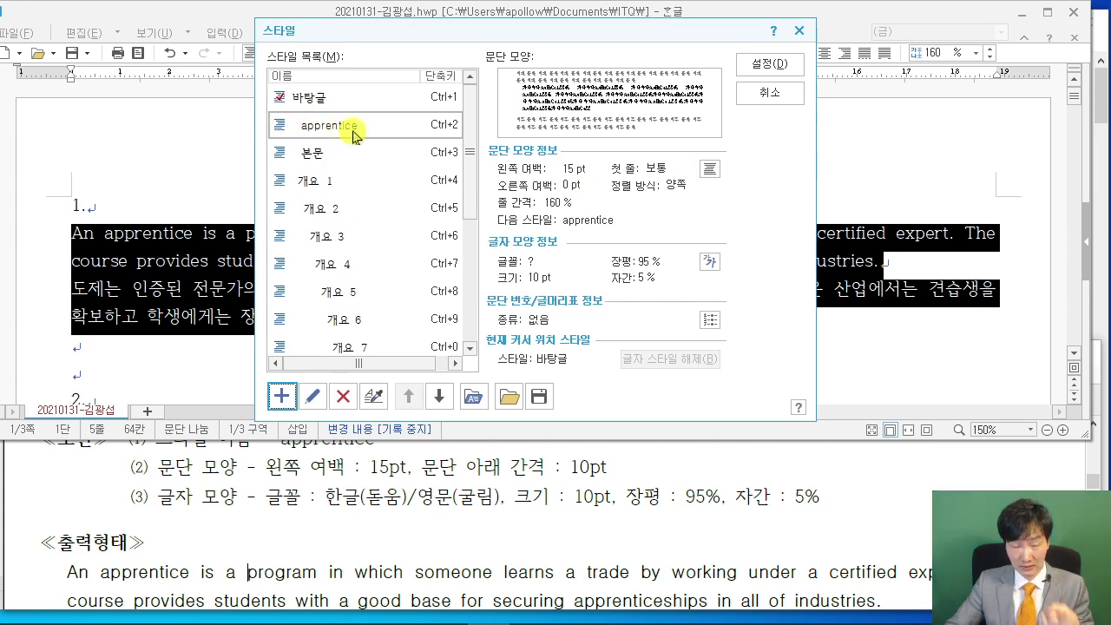
pyautogui.click(784, 72)
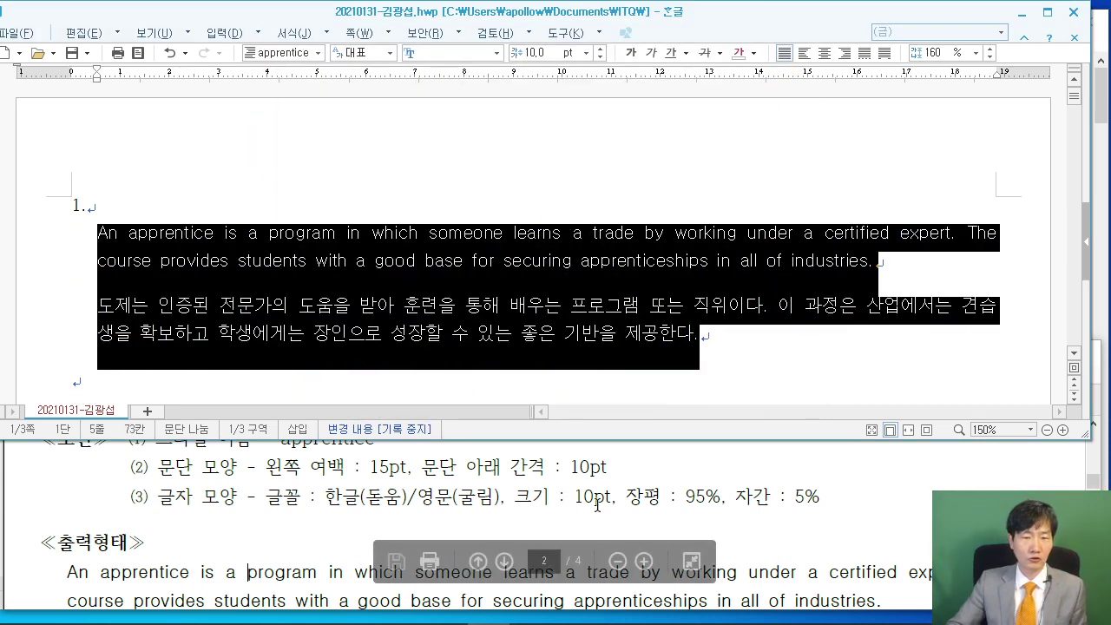
# Step: Compare against the reference PDF, then place the cursor at the end of the Korean paragraph
pyautogui.click(598, 502)
pyautogui.scroll(-3, 599, 502)
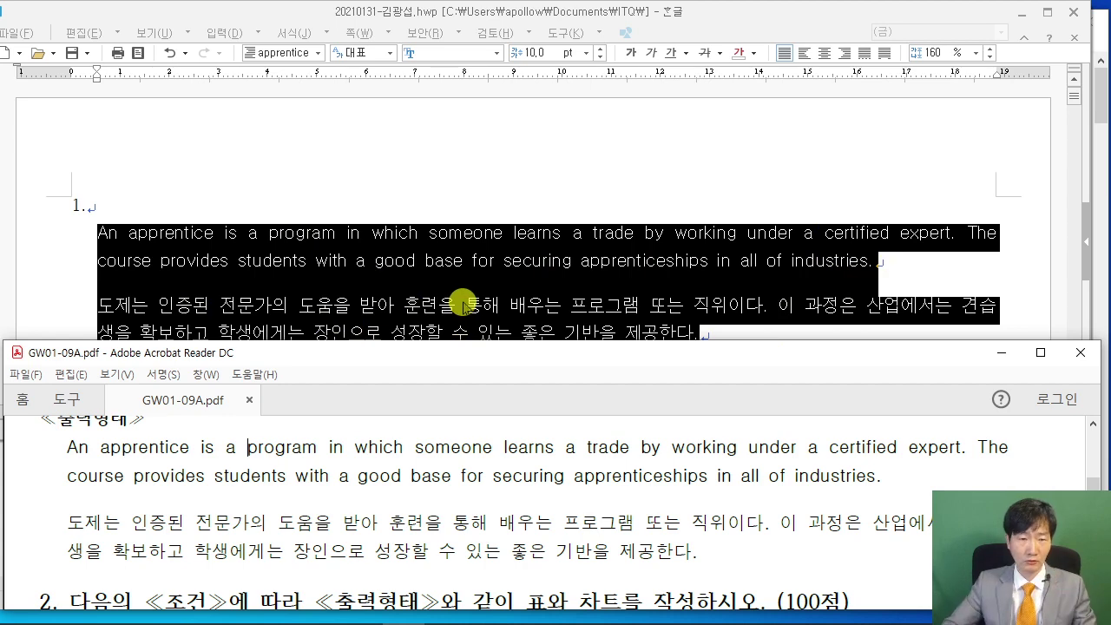
pyautogui.click(510, 309)
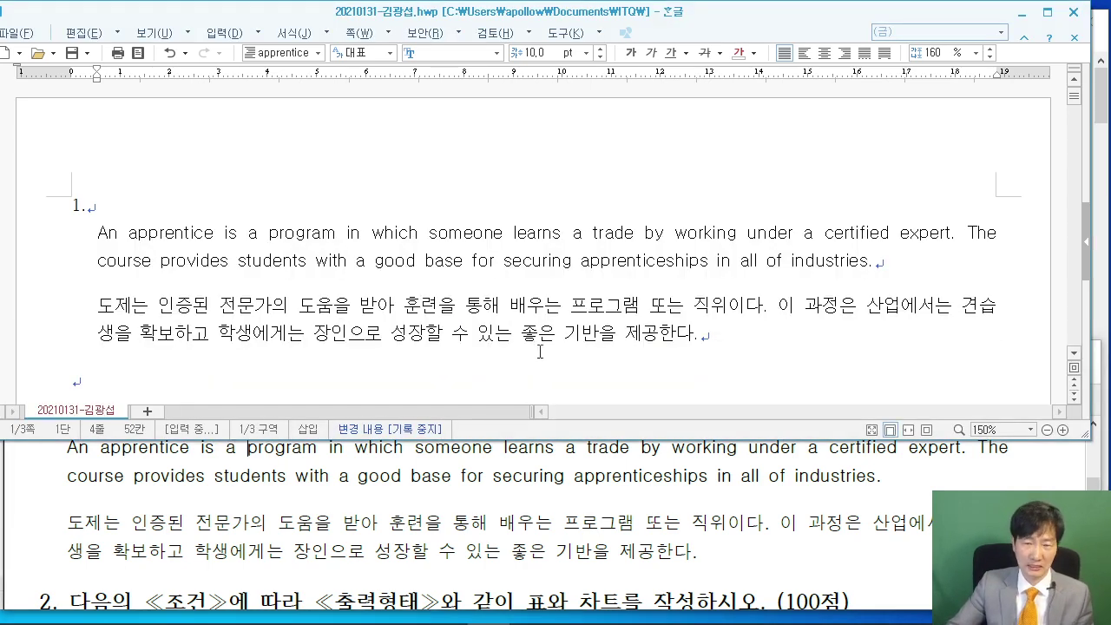
pyautogui.click(728, 341)
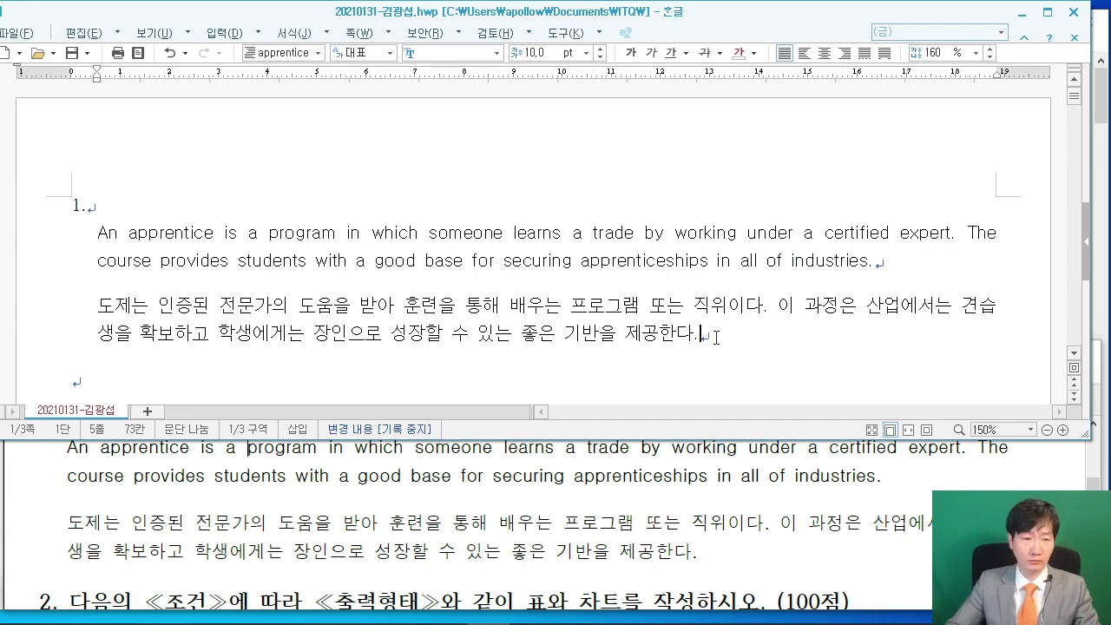
pyautogui.scroll(-3, 606, 321)
pyautogui.click(234, 135)
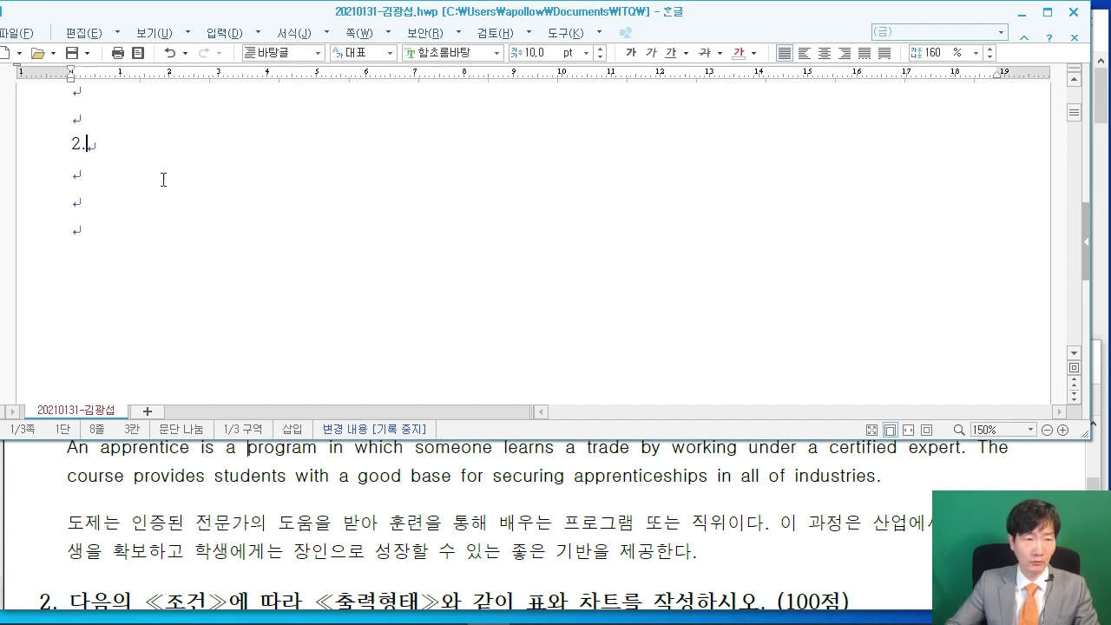
pyautogui.click(374, 500)
pyautogui.scroll(-3, 399, 487)
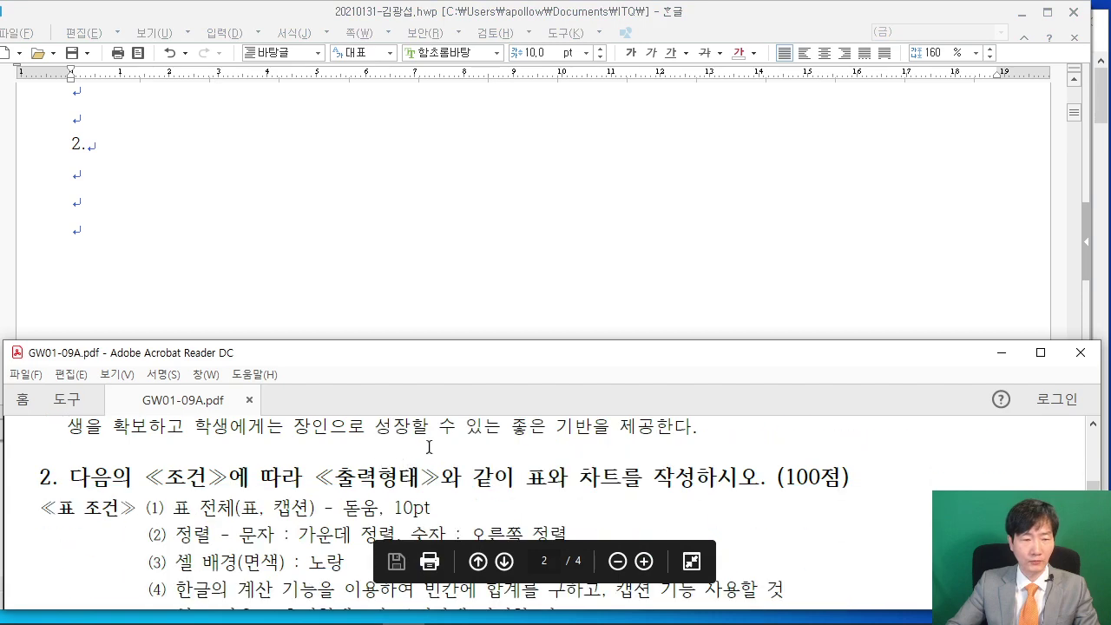
pyautogui.moveTo(468, 357); pyautogui.dragTo(464, 375)
pyautogui.scroll(-5, 449, 478)
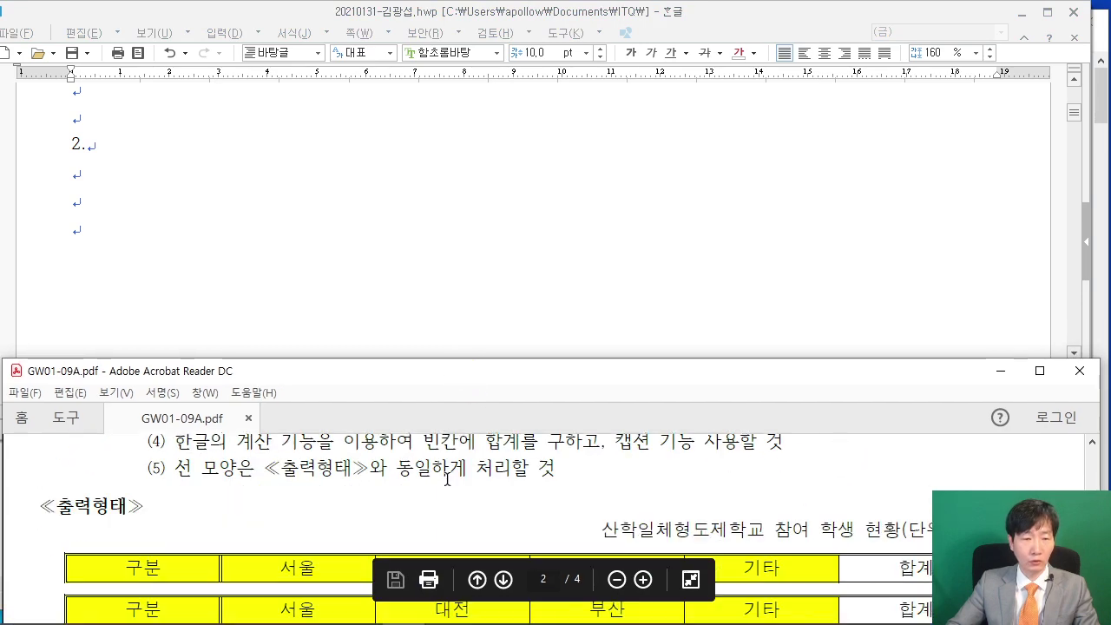
pyautogui.scroll(-1, 449, 477)
pyautogui.scroll(1, 449, 478)
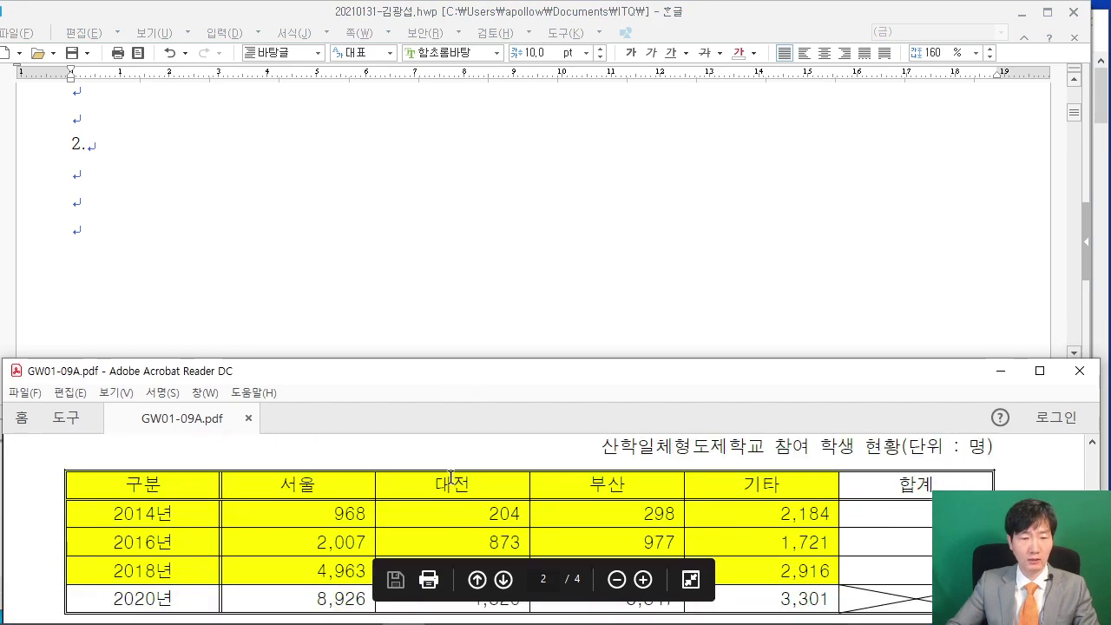
pyautogui.scroll(-1, 451, 477)
pyautogui.scroll(1, 450, 477)
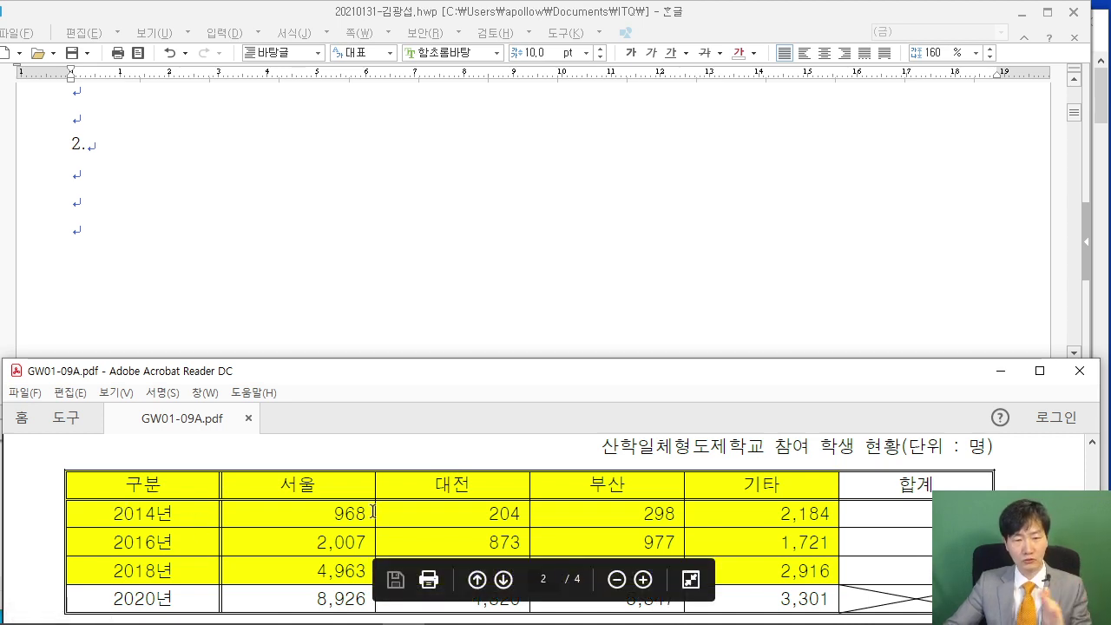
pyautogui.click(131, 179)
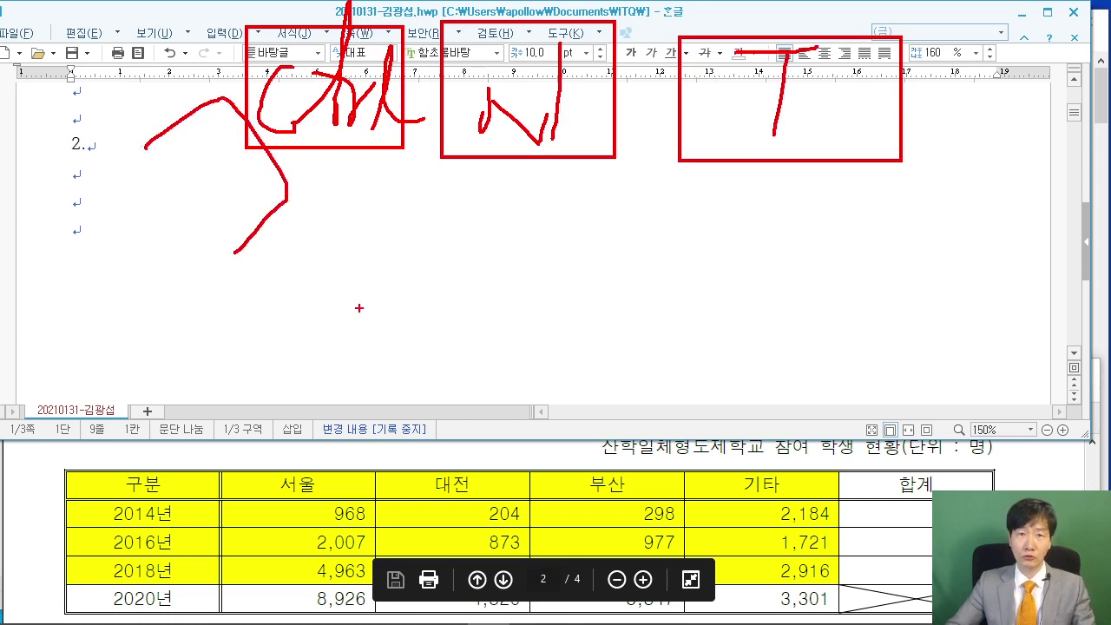
pyautogui.press('Escape')
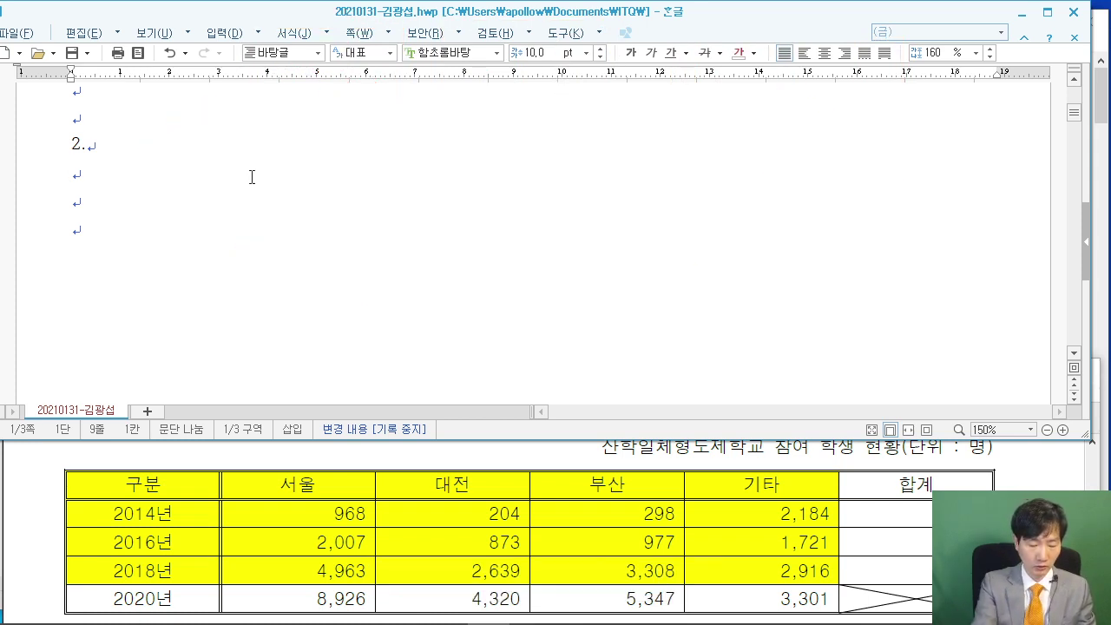
# Step: Insert a table with 5 rows and 6 columns
pyautogui.hotkey('ctrl', 'n')
pyautogui.press('t')
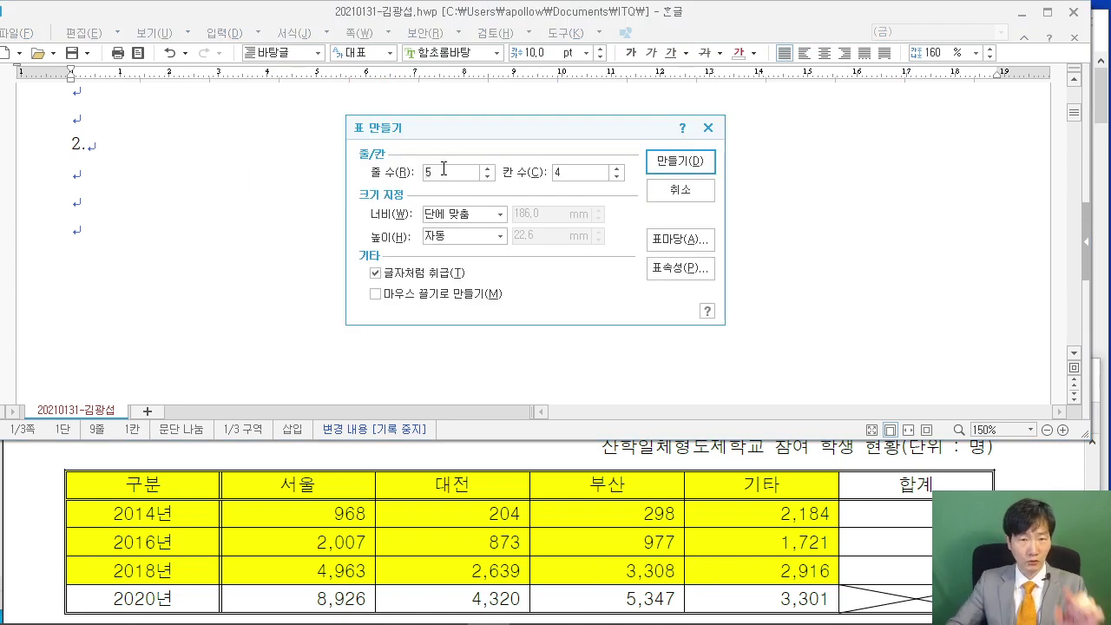
pyautogui.click(549, 175)
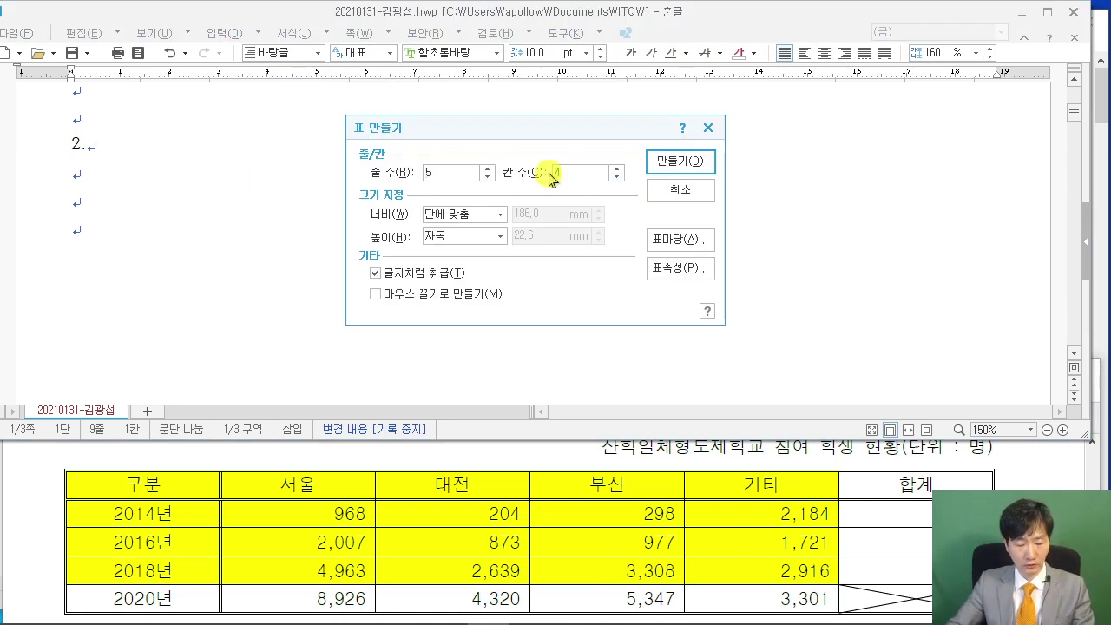
pyautogui.write('6')
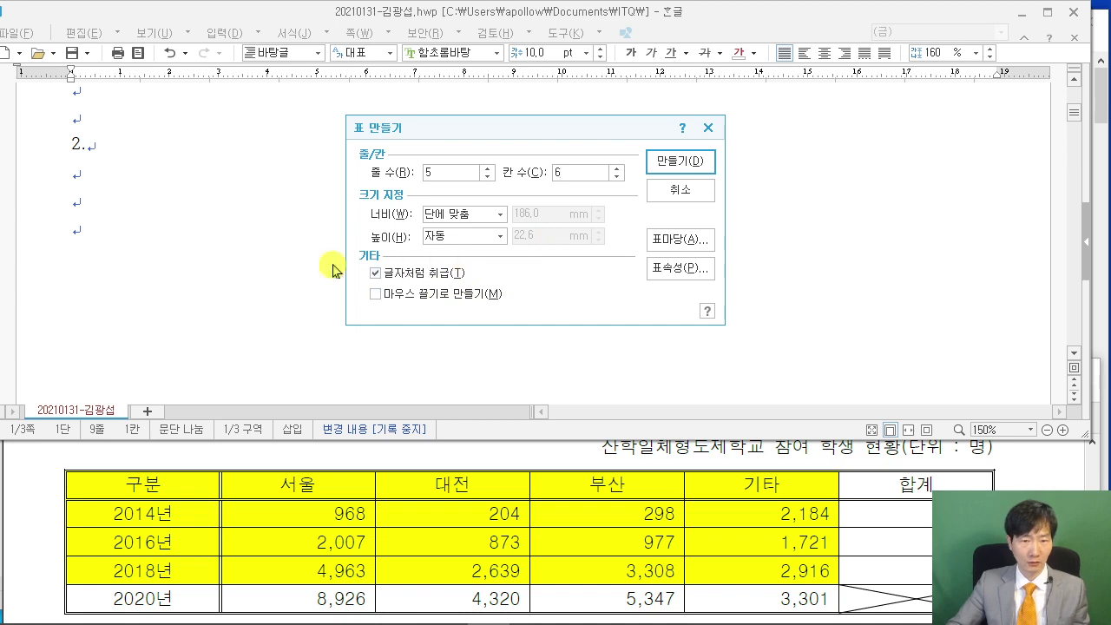
pyautogui.click(673, 163)
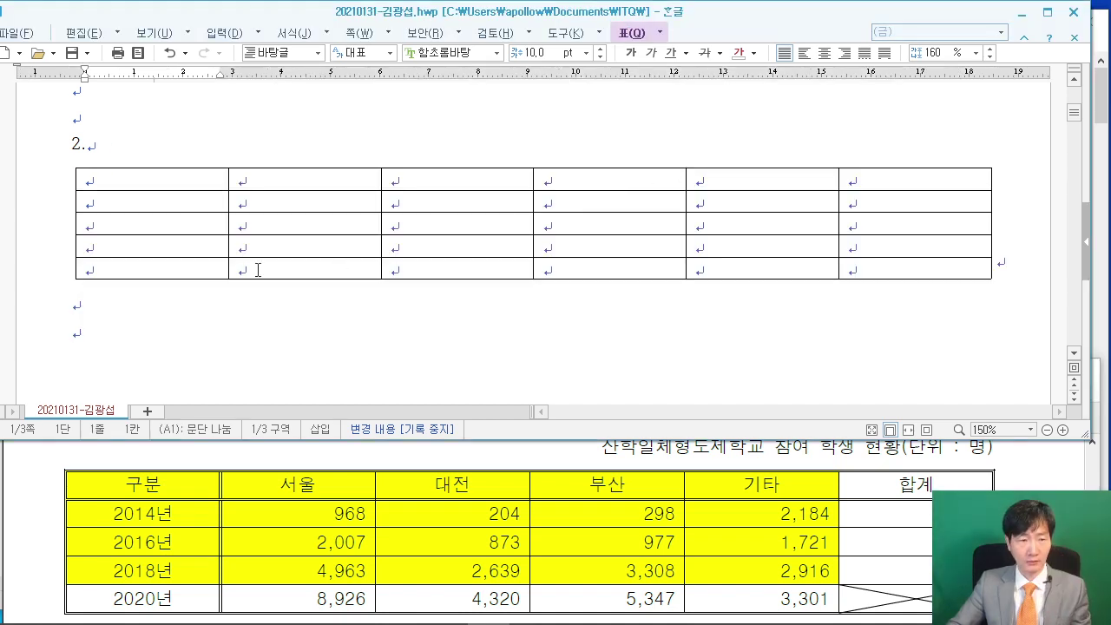
# Step: Enter 구분 and the year labels, including 2016년, 2018년 and 2020년, down the first column
pyautogui.write('구분')
pyautogui.press('Down')
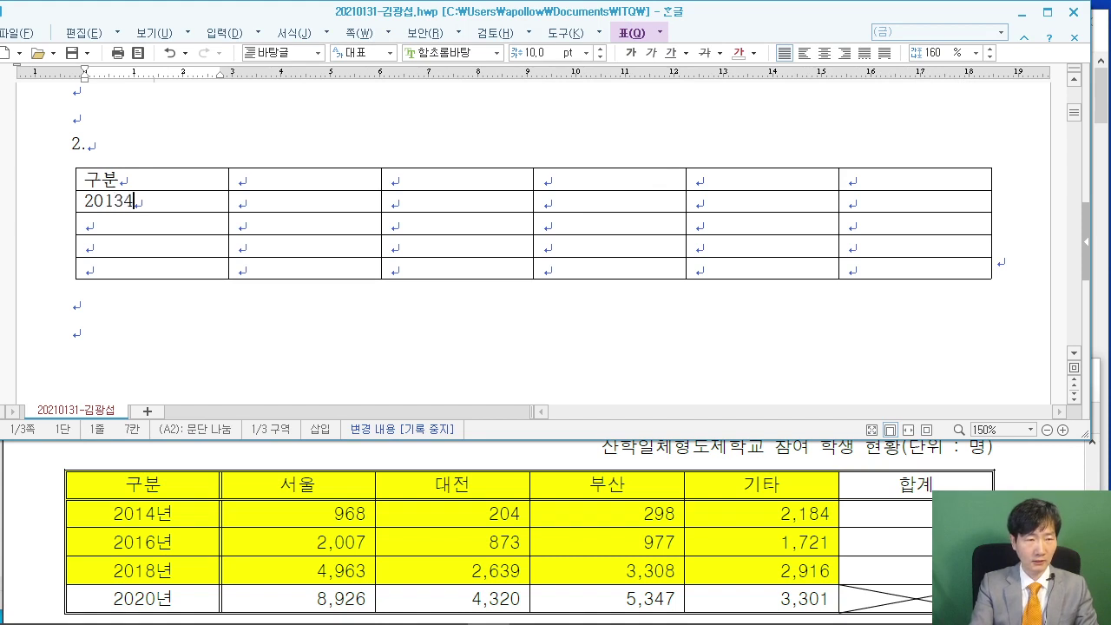
pyautogui.press('Down')
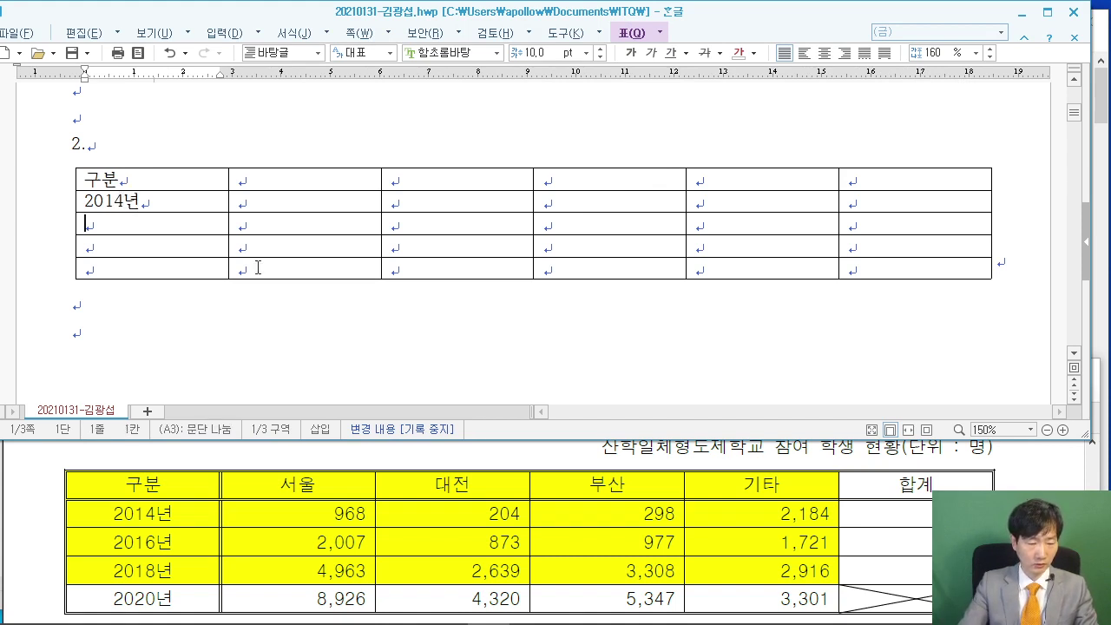
pyautogui.write('2016년')
pyautogui.press('Down')
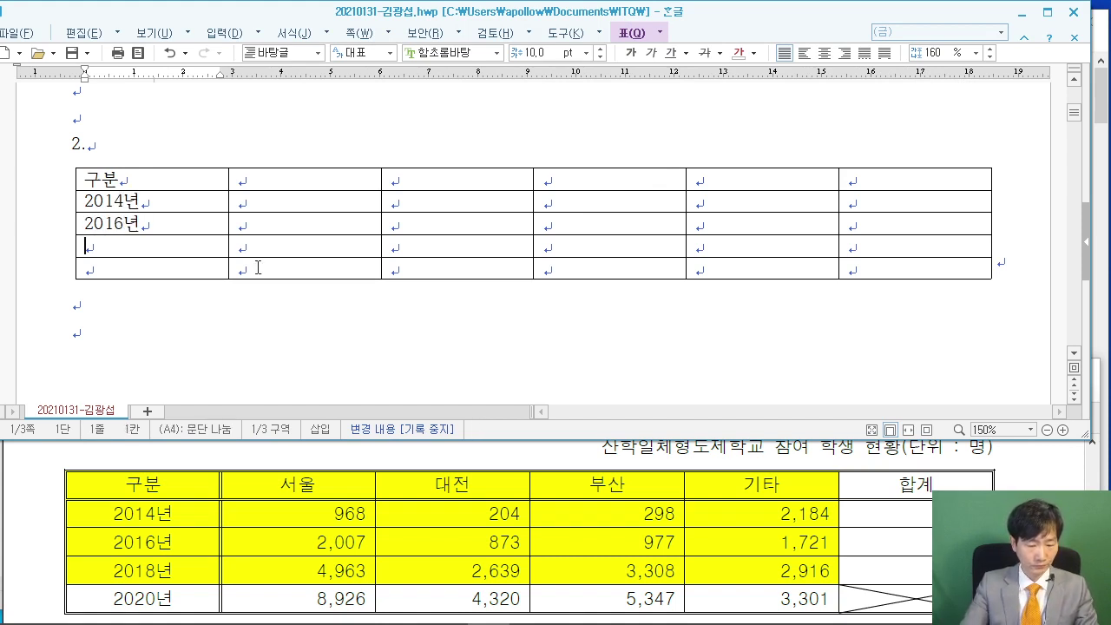
pyautogui.write('2018년')
pyautogui.press('Down')
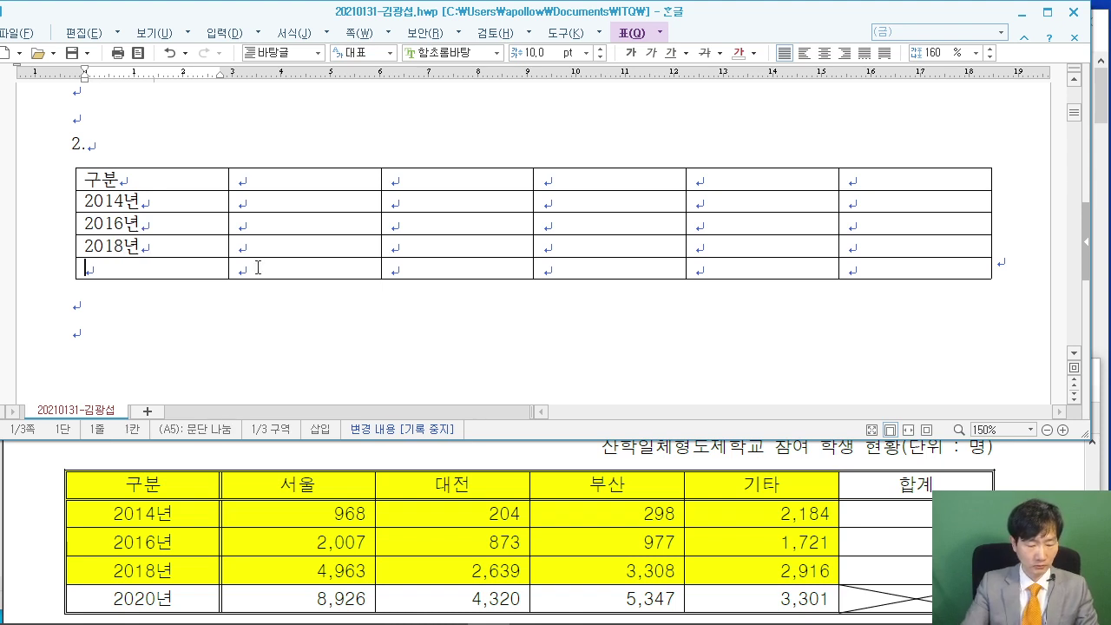
pyautogui.write('2020년')
# Step: Fill the header row with 서울, 대전, 부산, 기타 and 합계
pyautogui.click(258, 268)
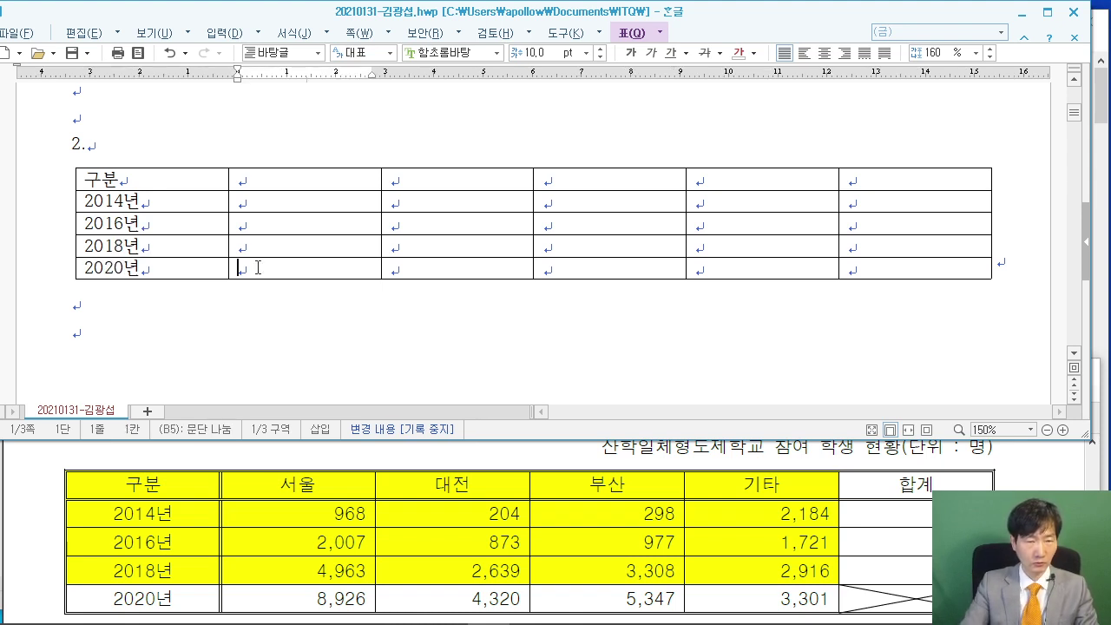
pyautogui.press('Up')
pyautogui.write('서울')
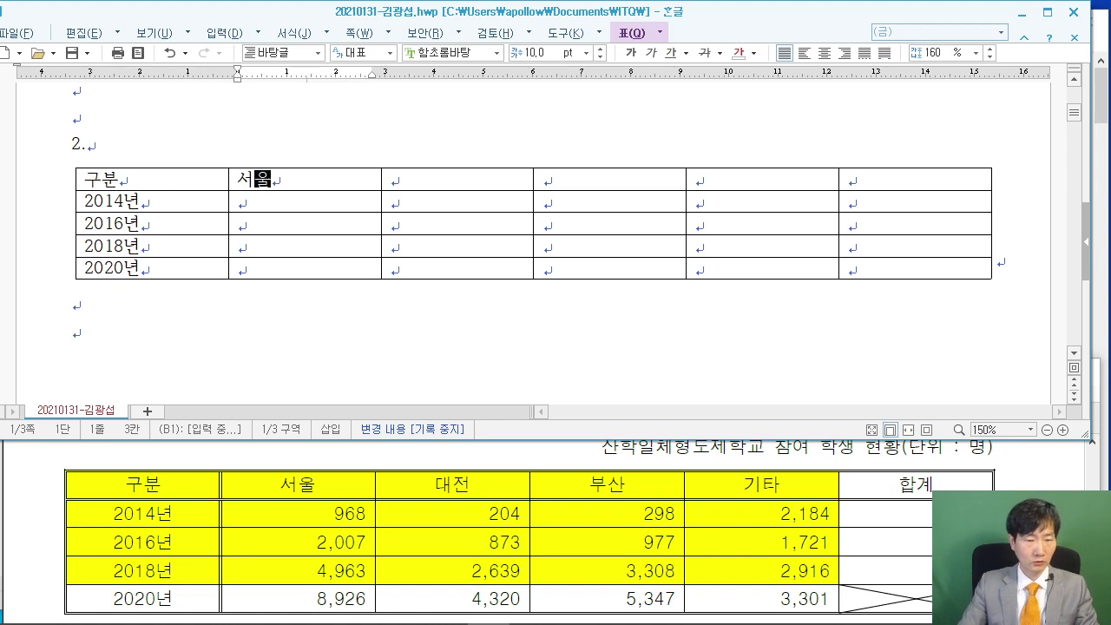
pyautogui.press('Down')
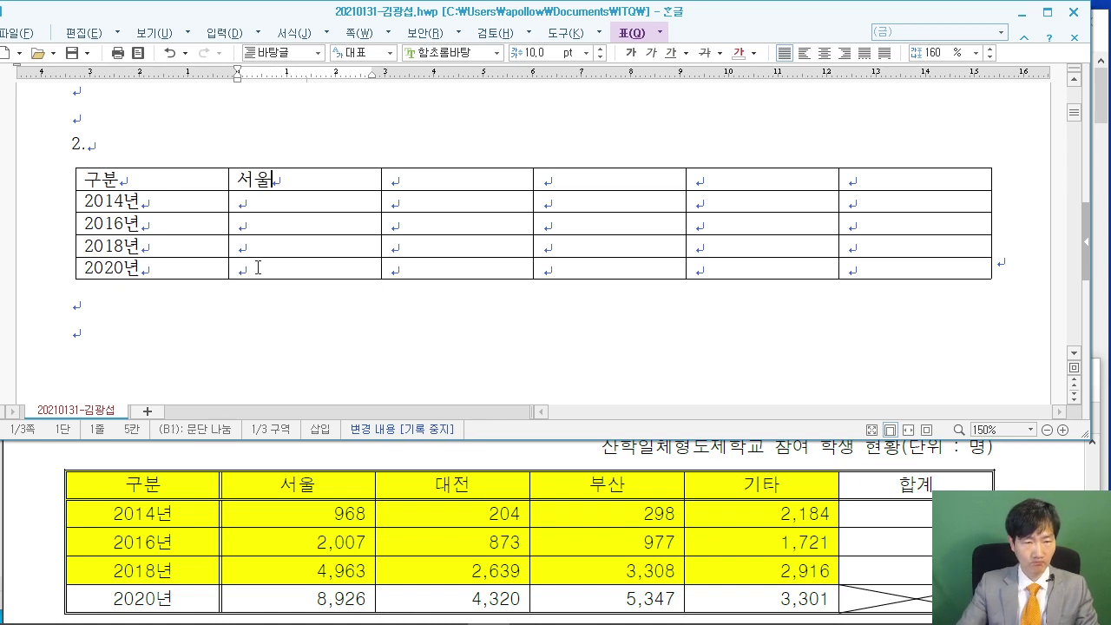
pyautogui.press('Tab')
pyautogui.write('대전')
pyautogui.press('Tab')
pyautogui.write('ㅅ')
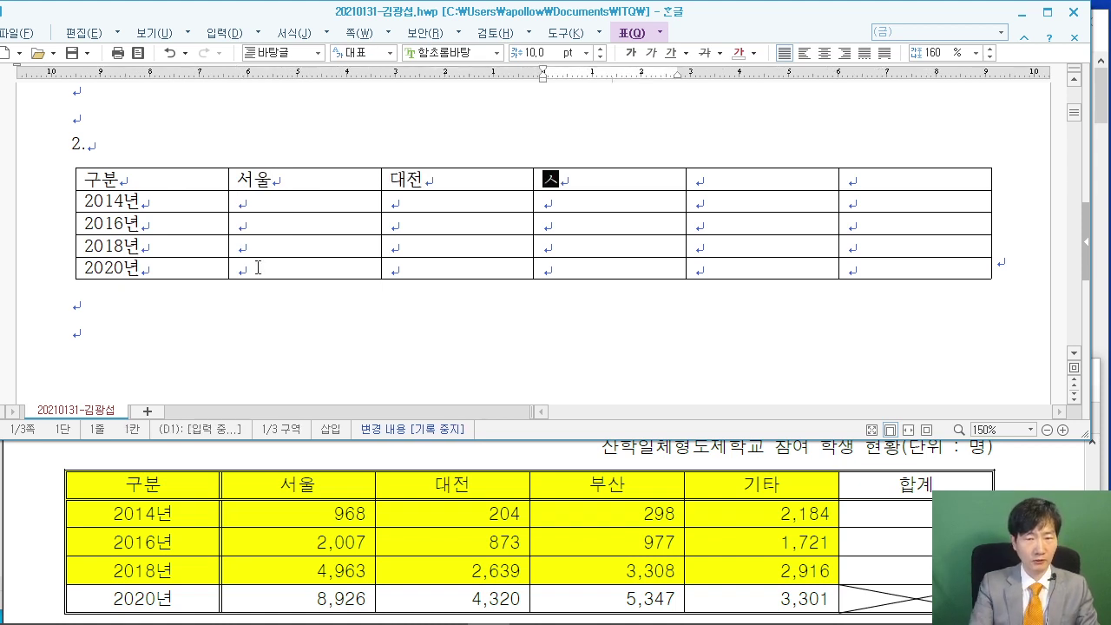
pyautogui.write('부산')
pyautogui.press('Tab')
pyautogui.write('기')
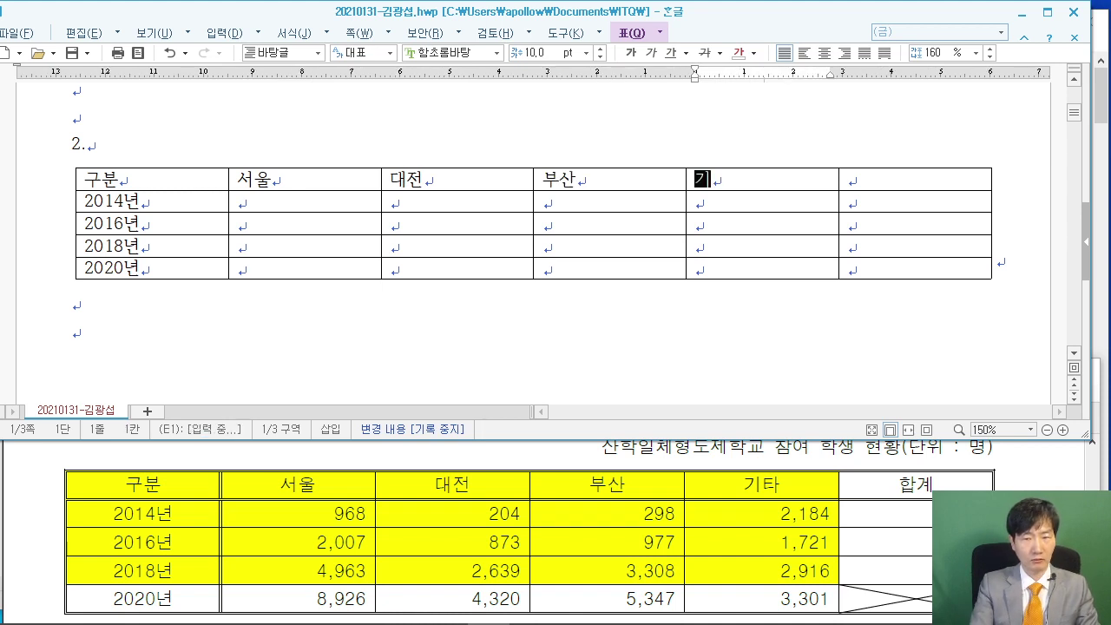
pyautogui.write('타')
pyautogui.press('Tab')
pyautogui.write('합계')
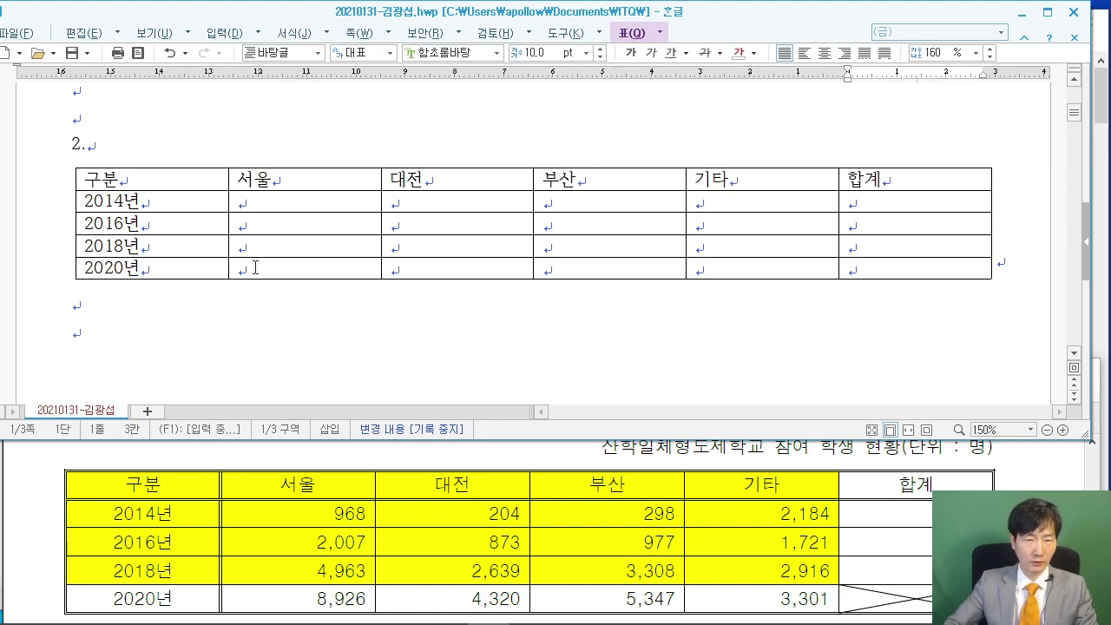
pyautogui.click(260, 200)
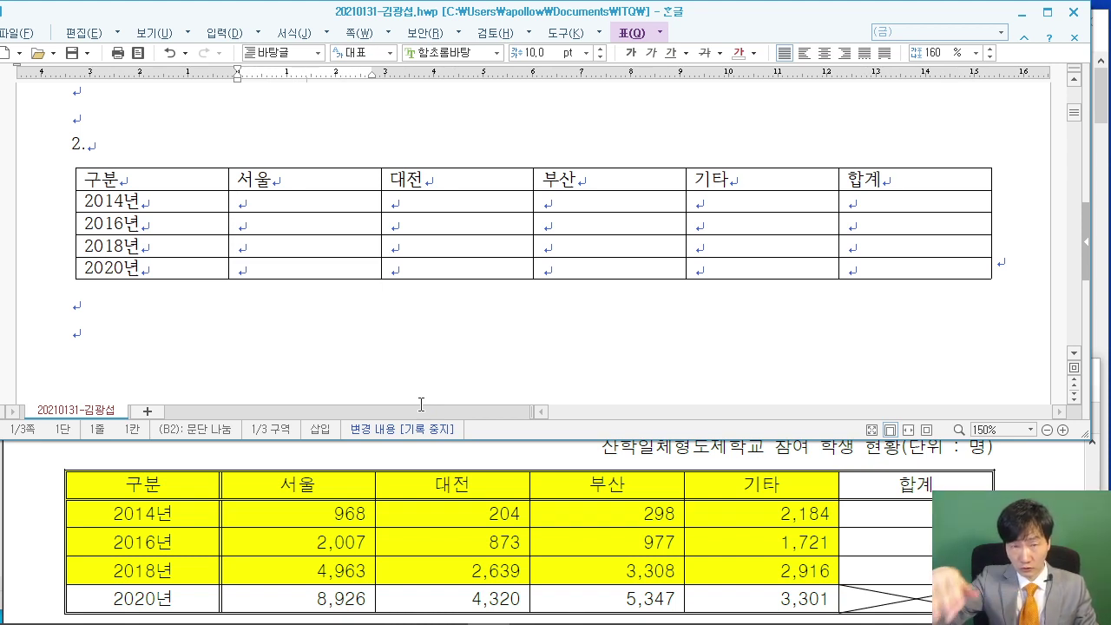
# Step: Enter the 서울 figures, starting with 968 and 2007 and ending with 8926
pyautogui.write('968')
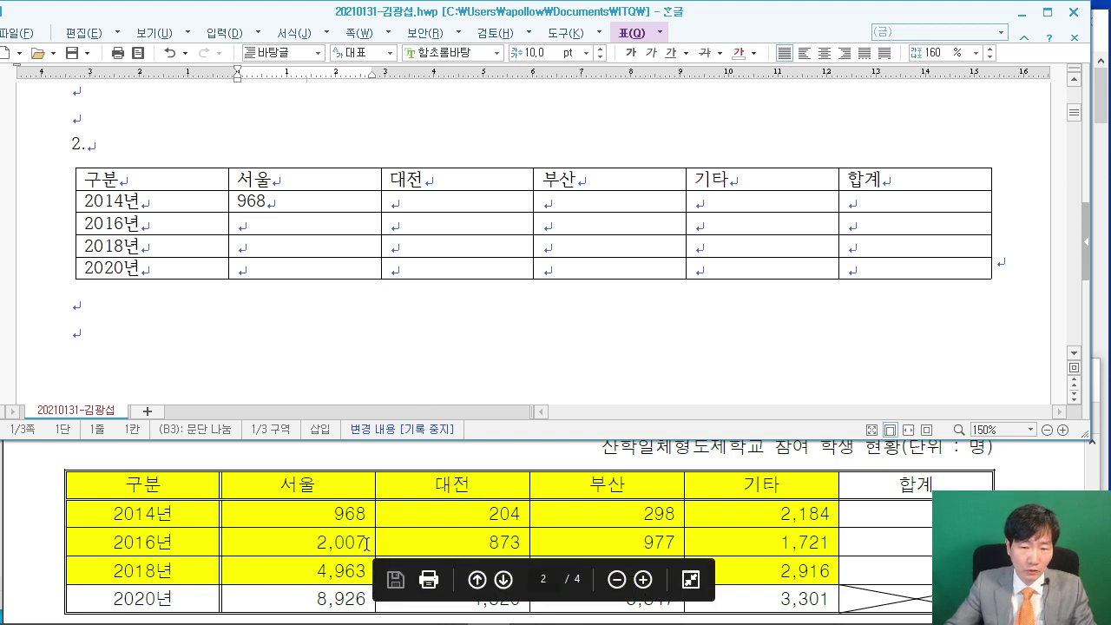
pyautogui.scroll(-1, 734, 513)
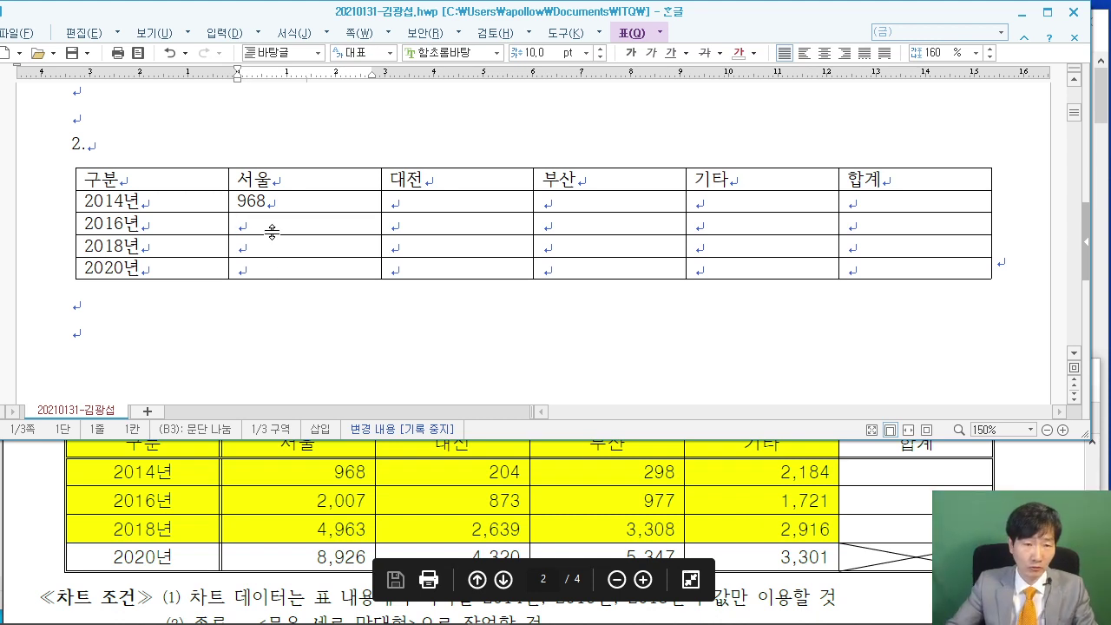
pyautogui.write('2')
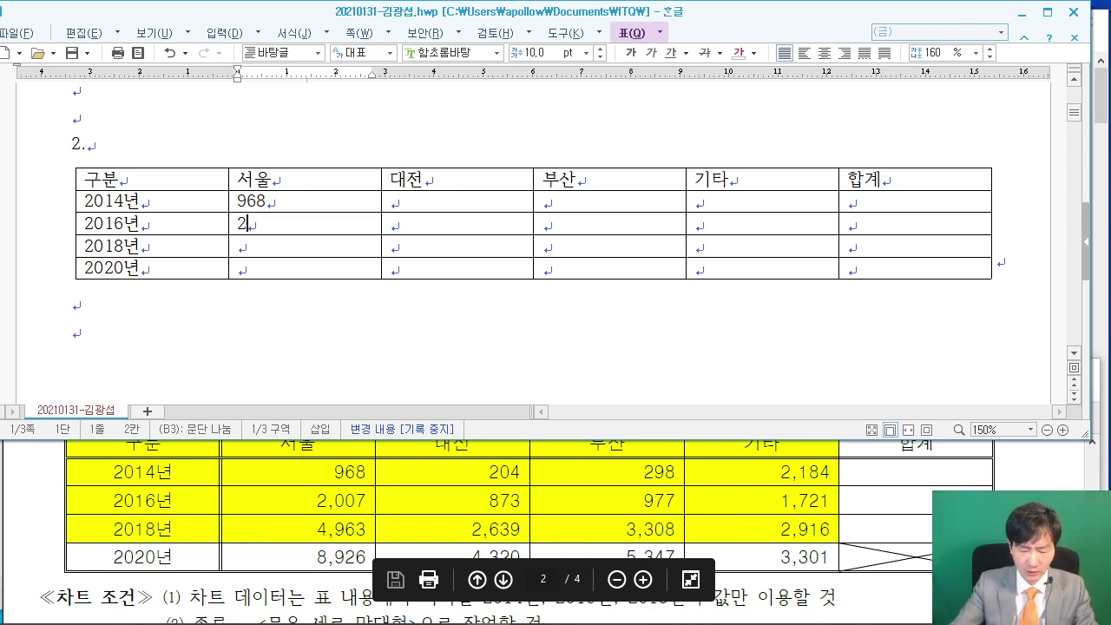
pyautogui.write('007')
pyautogui.press('Down')
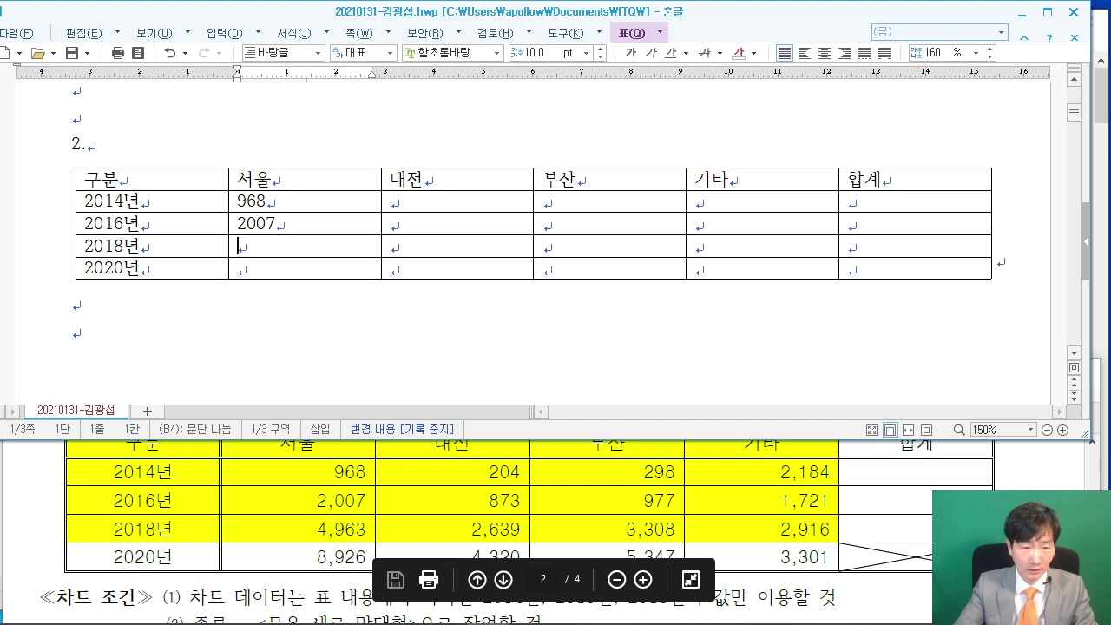
pyautogui.write('496')
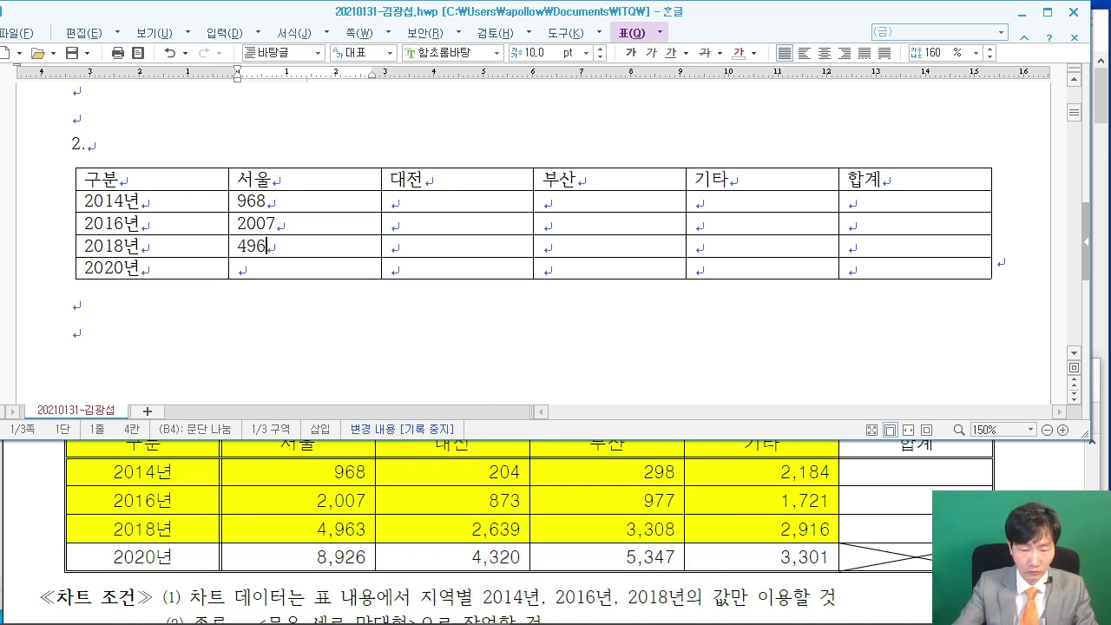
pyautogui.write('3')
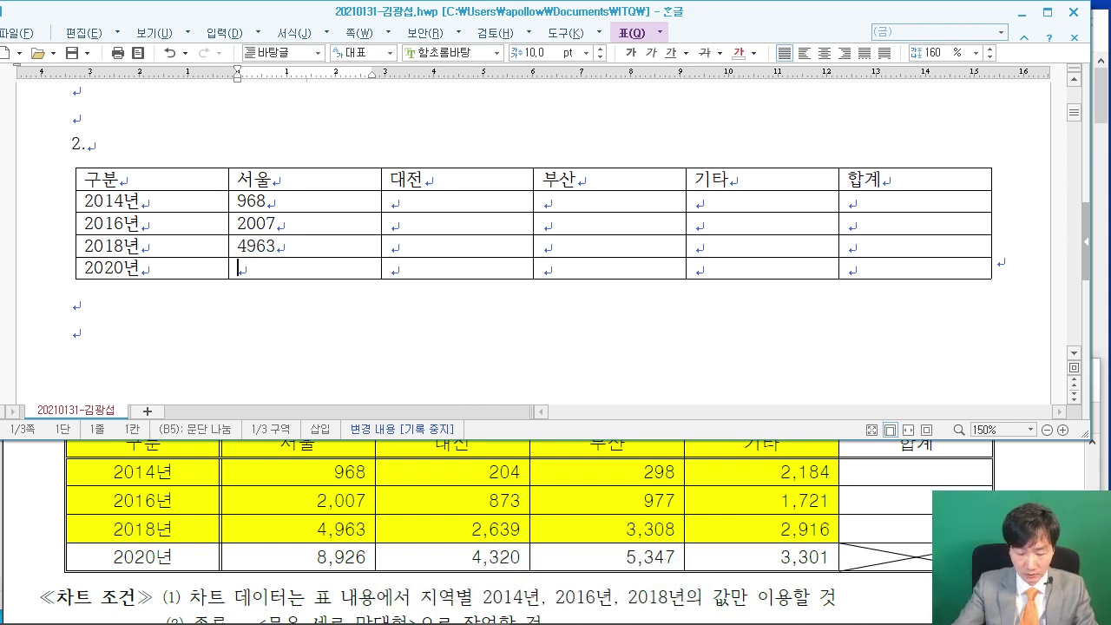
pyautogui.write('8926')
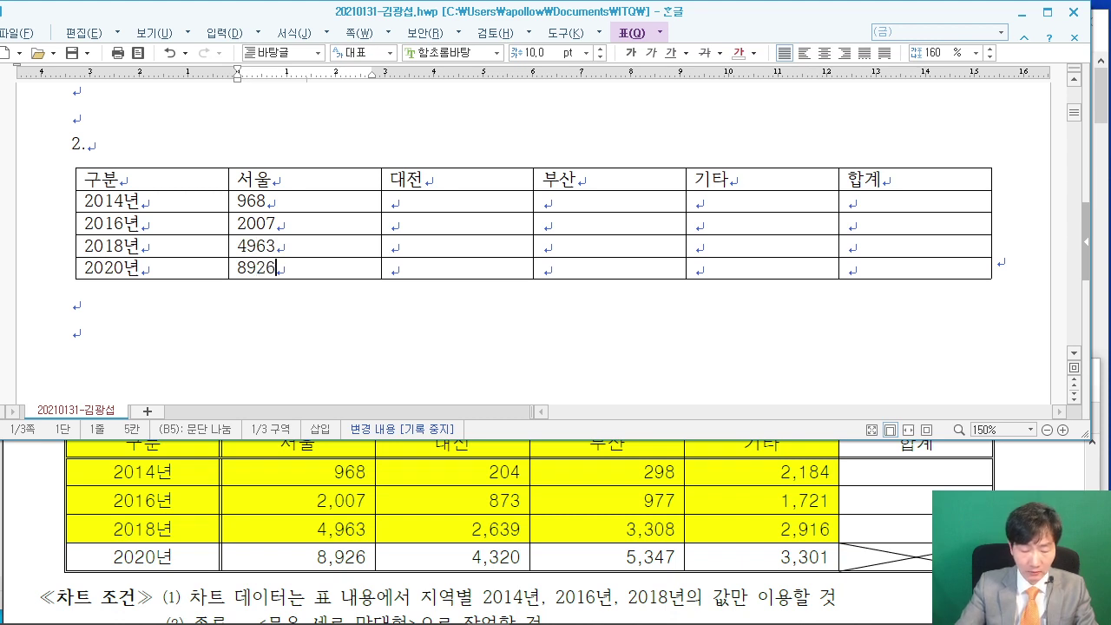
pyautogui.press('Tab')
# Step: Enter the 대전 column figures, ending with 4320 for 2020년
pyautogui.press('Up')
pyautogui.press('Up')
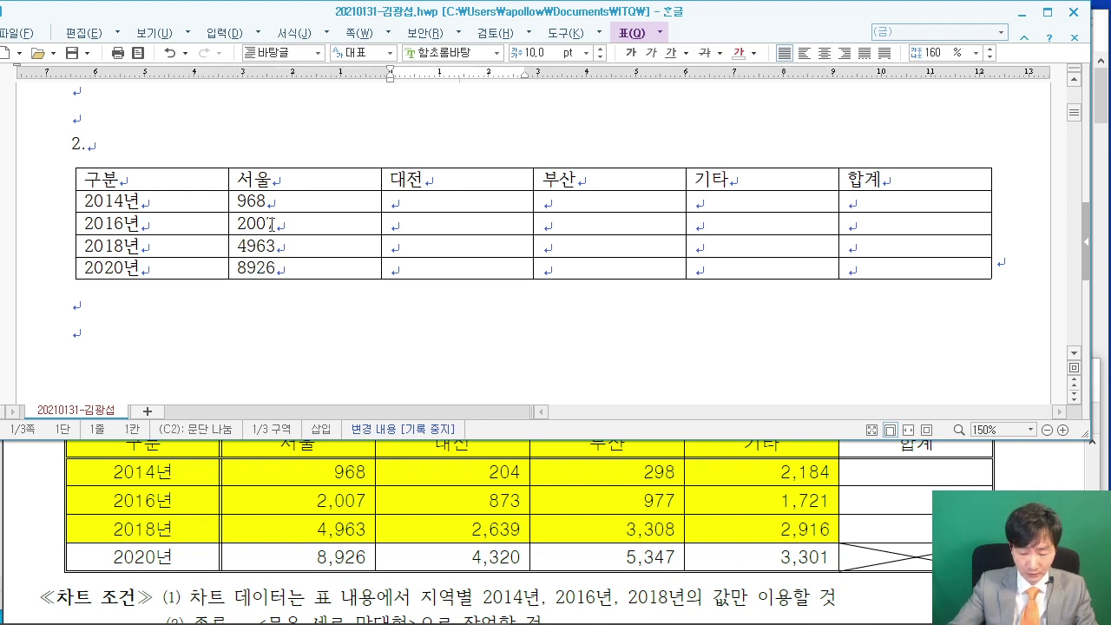
pyautogui.write('204')
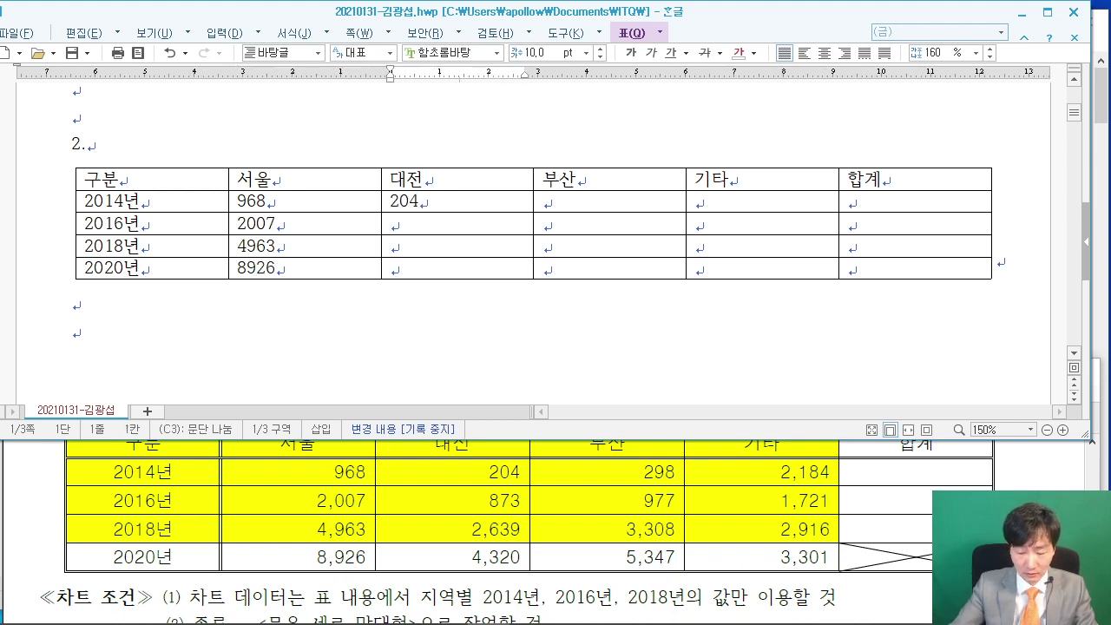
pyautogui.write('873')
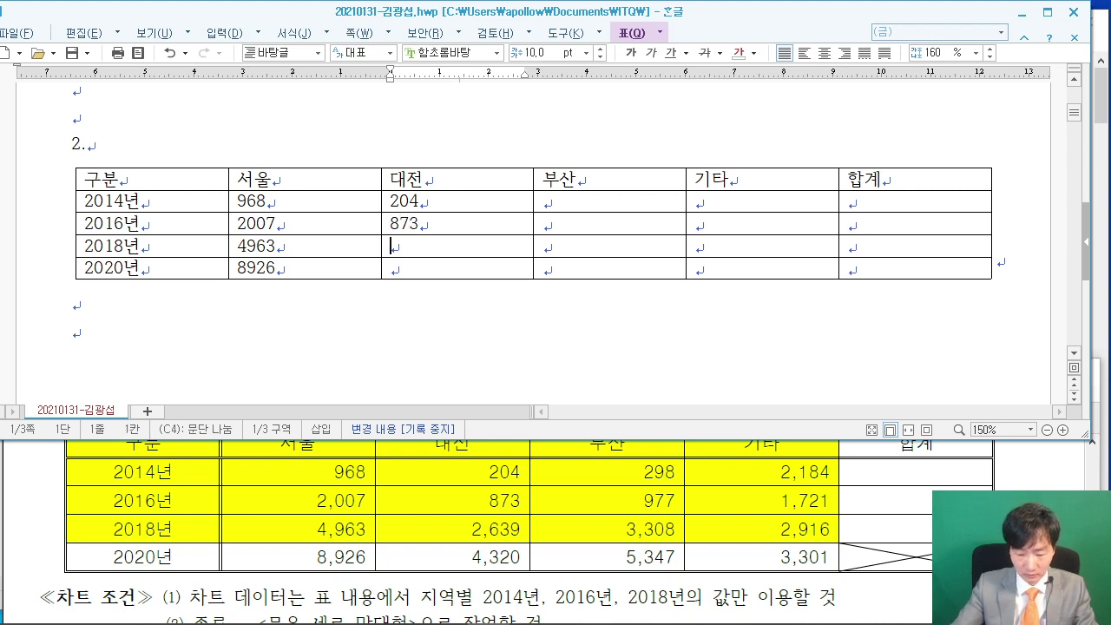
pyautogui.write('2639')
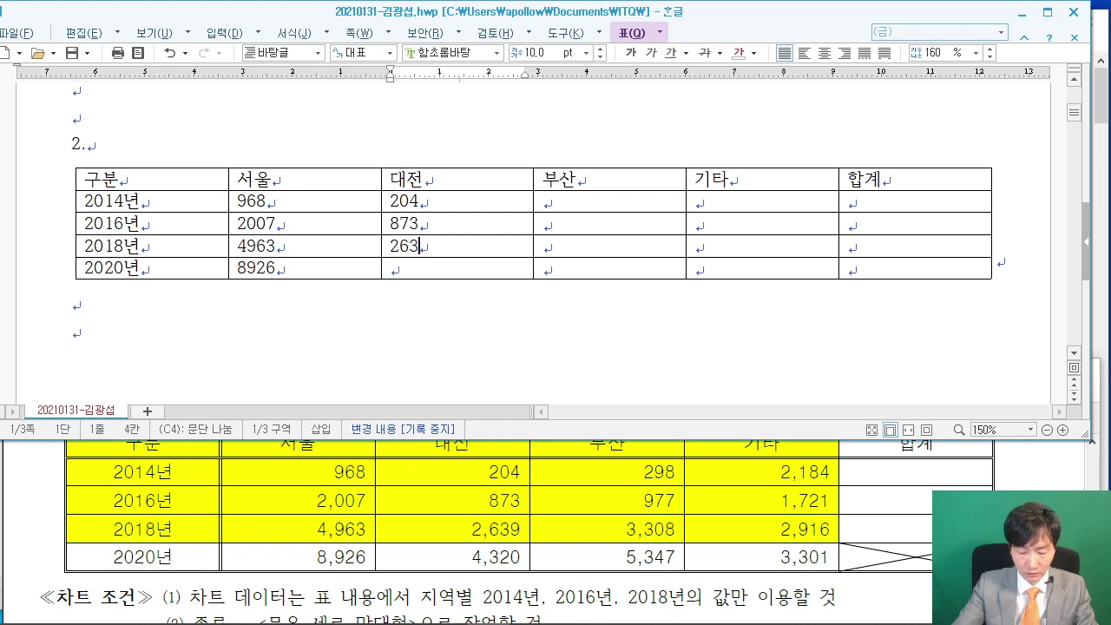
pyautogui.press('Down')
pyautogui.write('43')
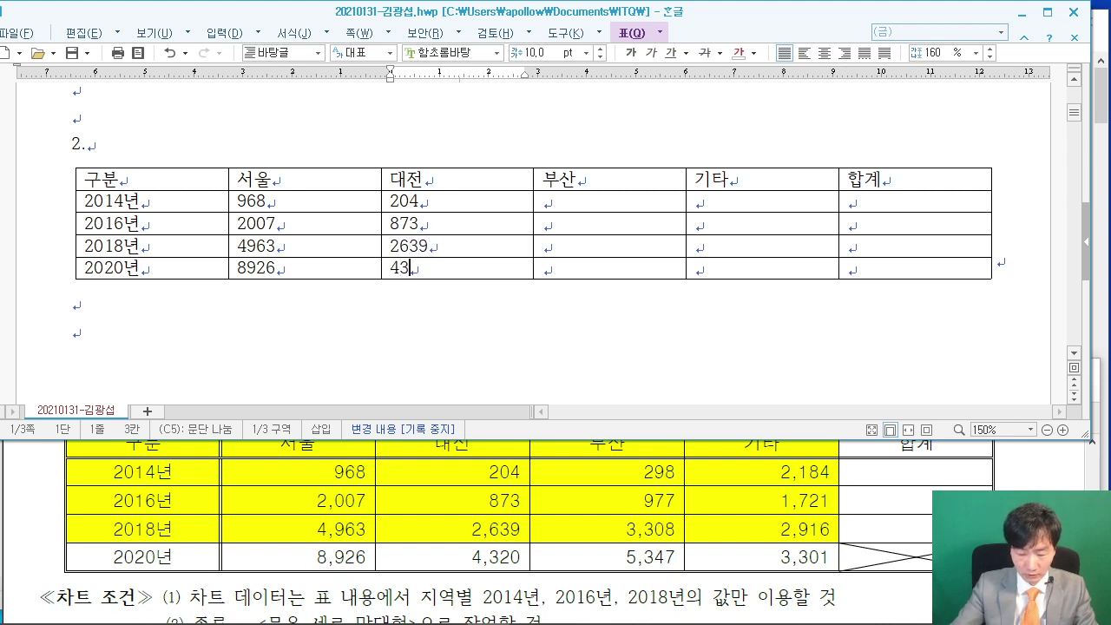
pyautogui.write('20')
pyautogui.press('Right')
pyautogui.press('Up')
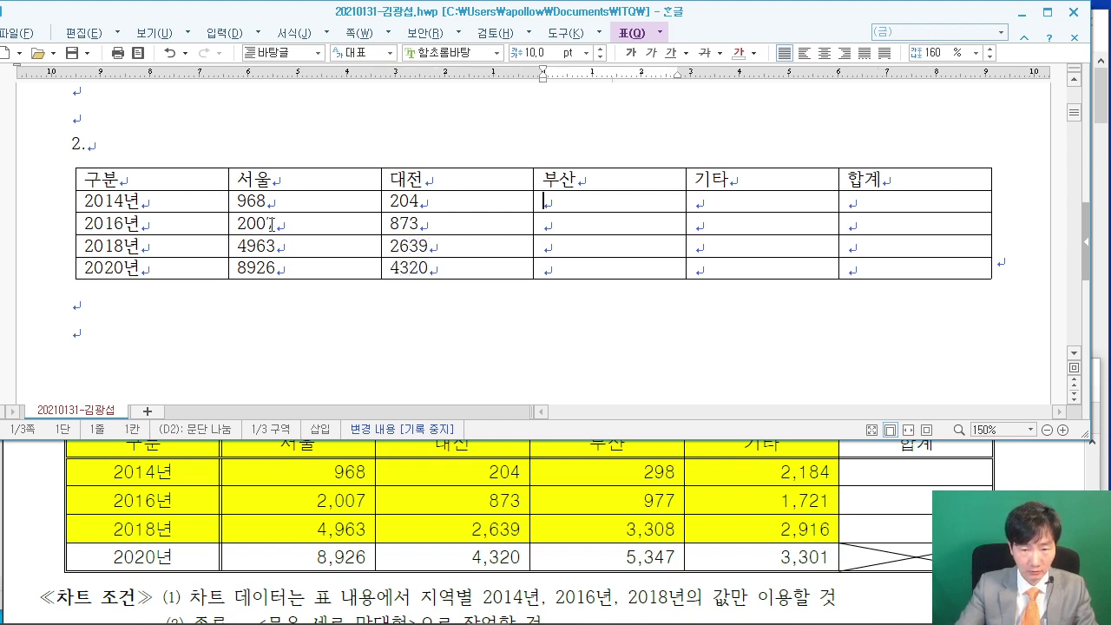
# Step: Enter the 부산 column figures, including 3308 and 5347 for the last rows
pyautogui.write('3')
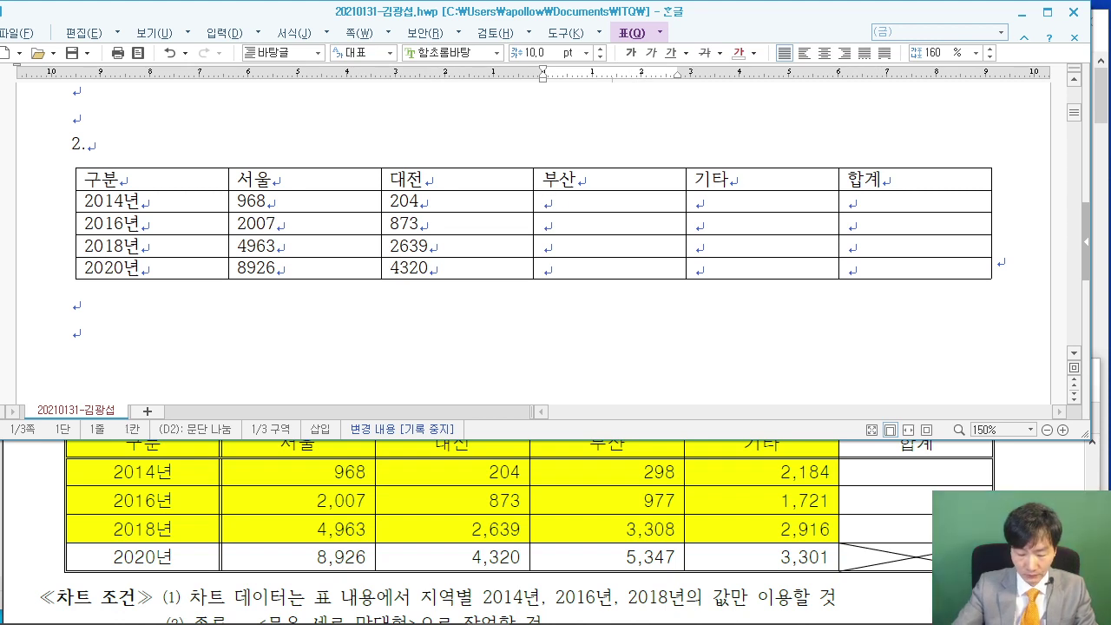
pyautogui.press('BackSpace')
pyautogui.write('298')
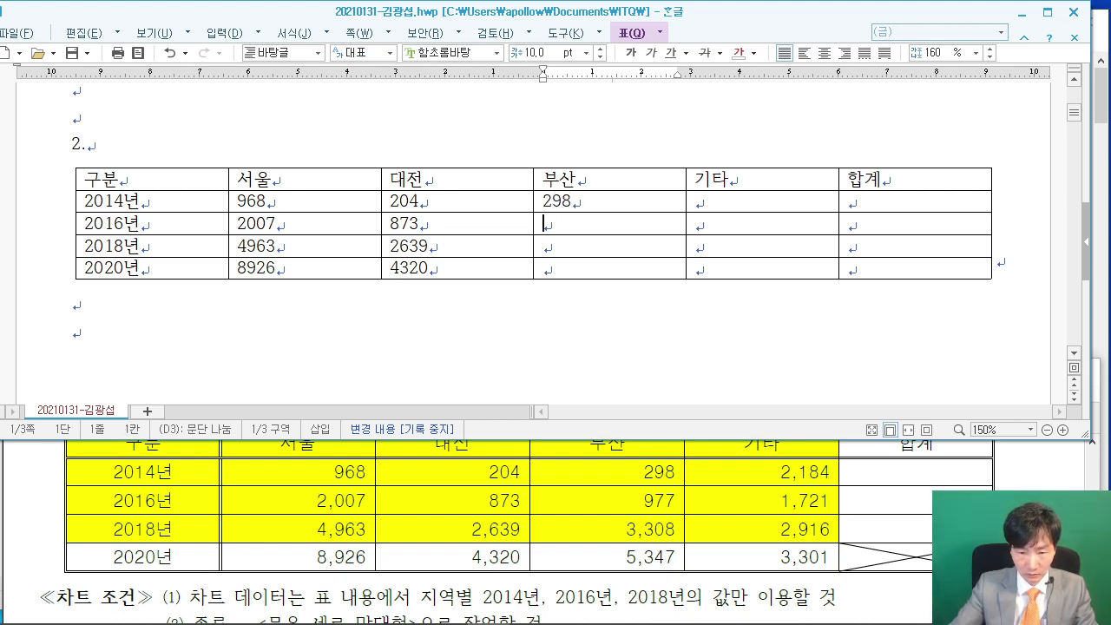
pyautogui.write('977')
pyautogui.press('Down')
pyautogui.write('3308')
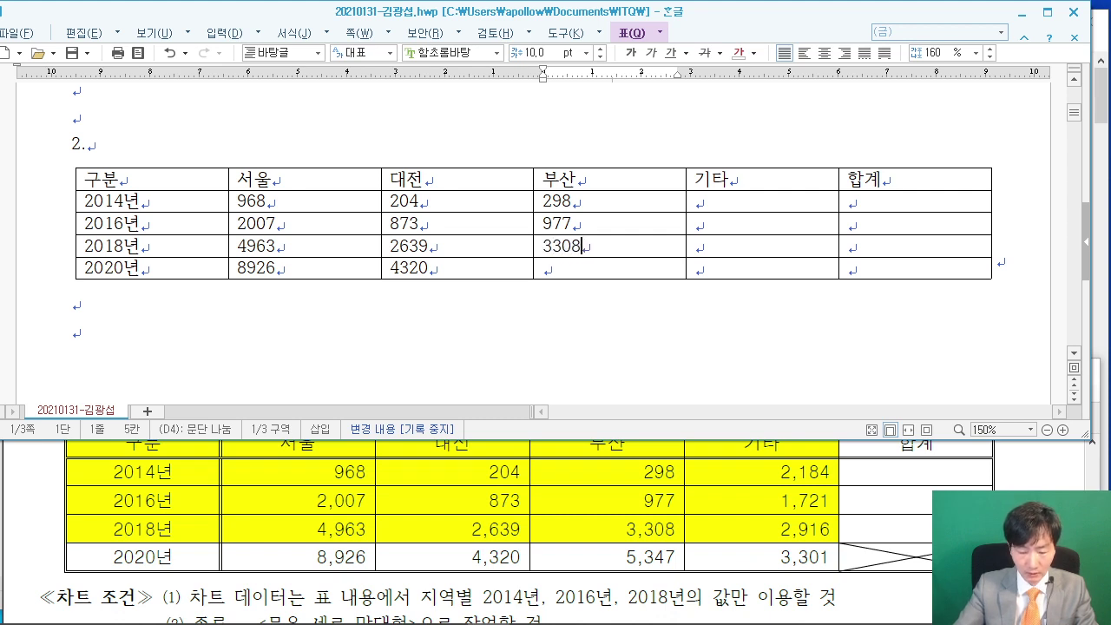
pyautogui.press('Down')
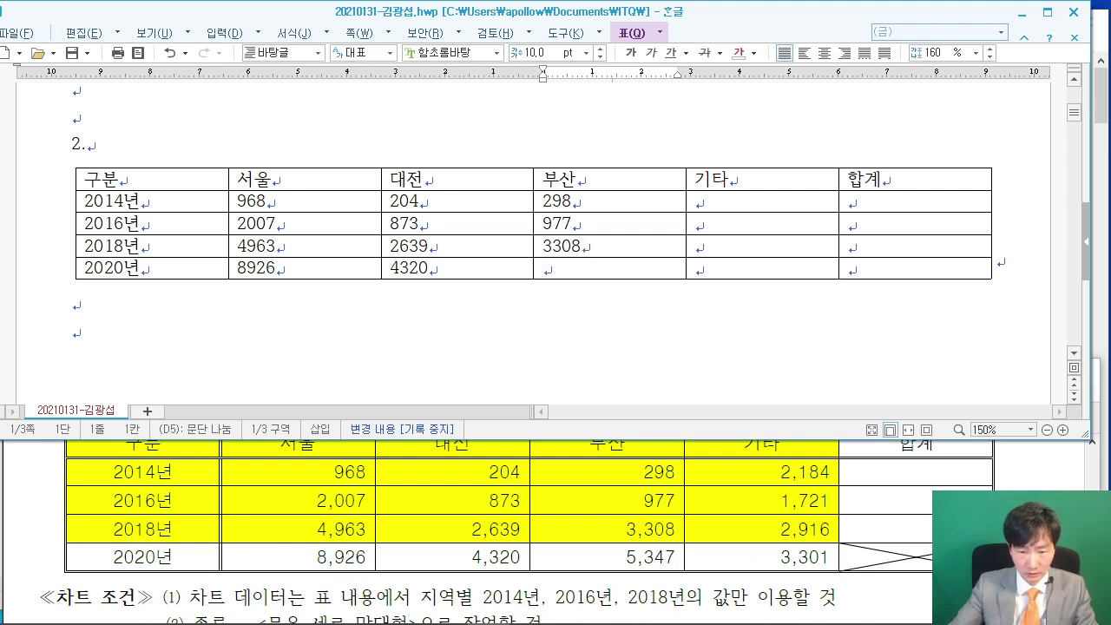
pyautogui.write('5347')
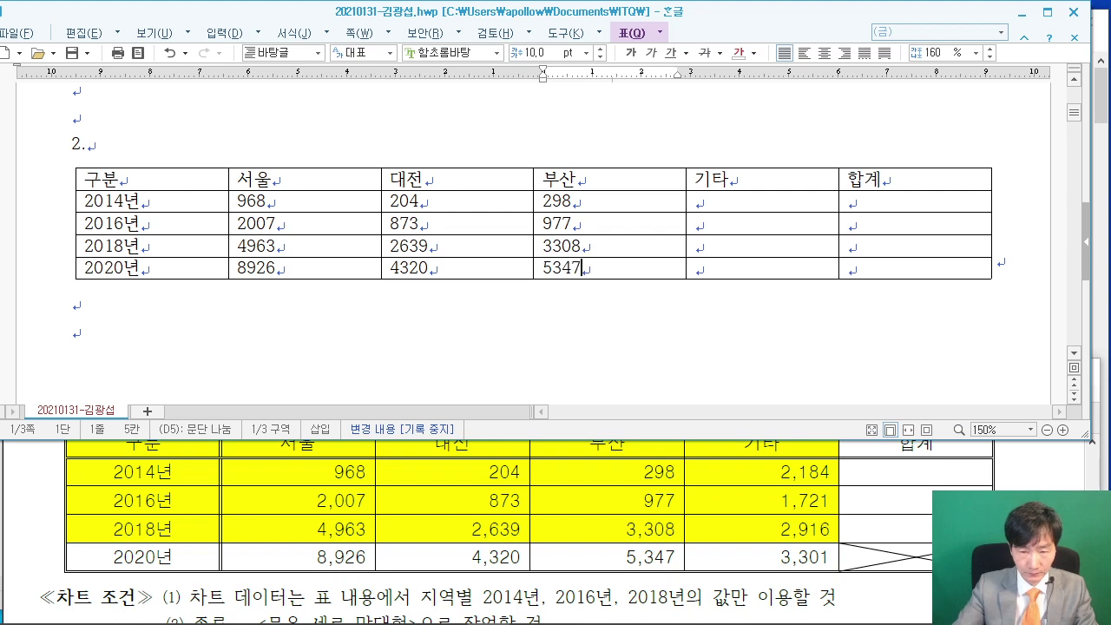
pyautogui.press('Right')
# Step: Enter the 기타 column figures, correcting the 2020년 value to 3301, and select all figures
pyautogui.press('Up')
pyautogui.press('Up')
pyautogui.write('2184')
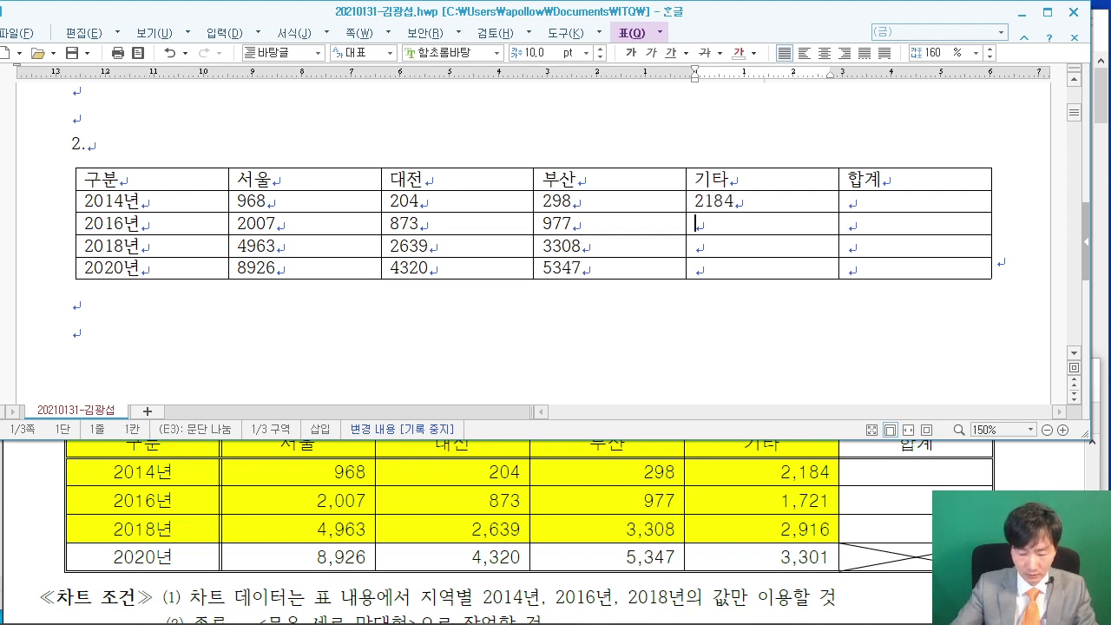
pyautogui.write('1721')
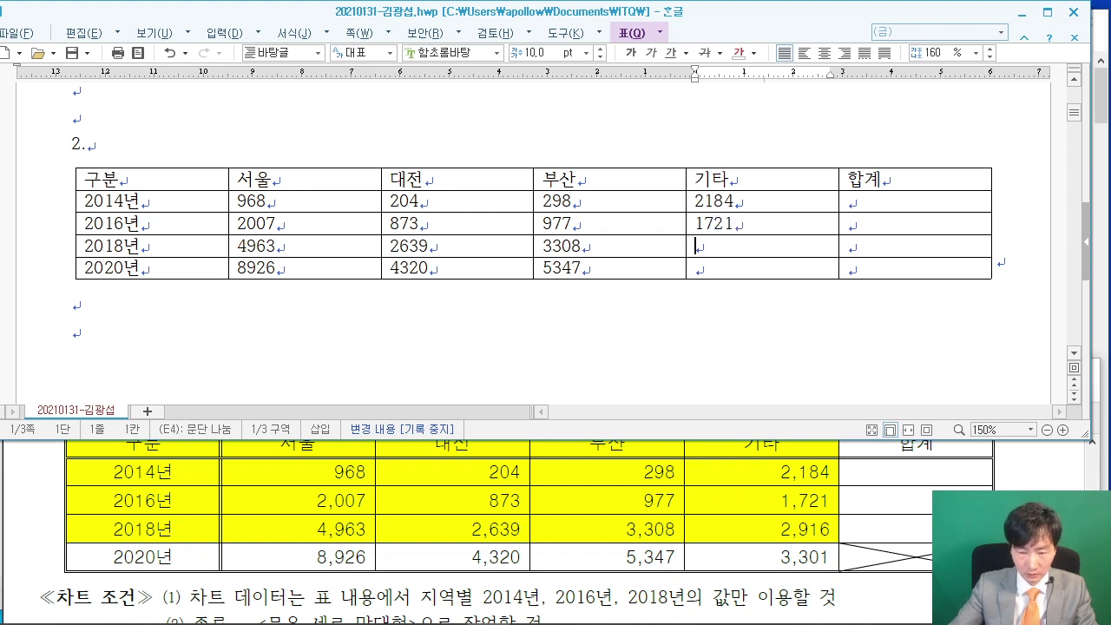
pyautogui.write('2916')
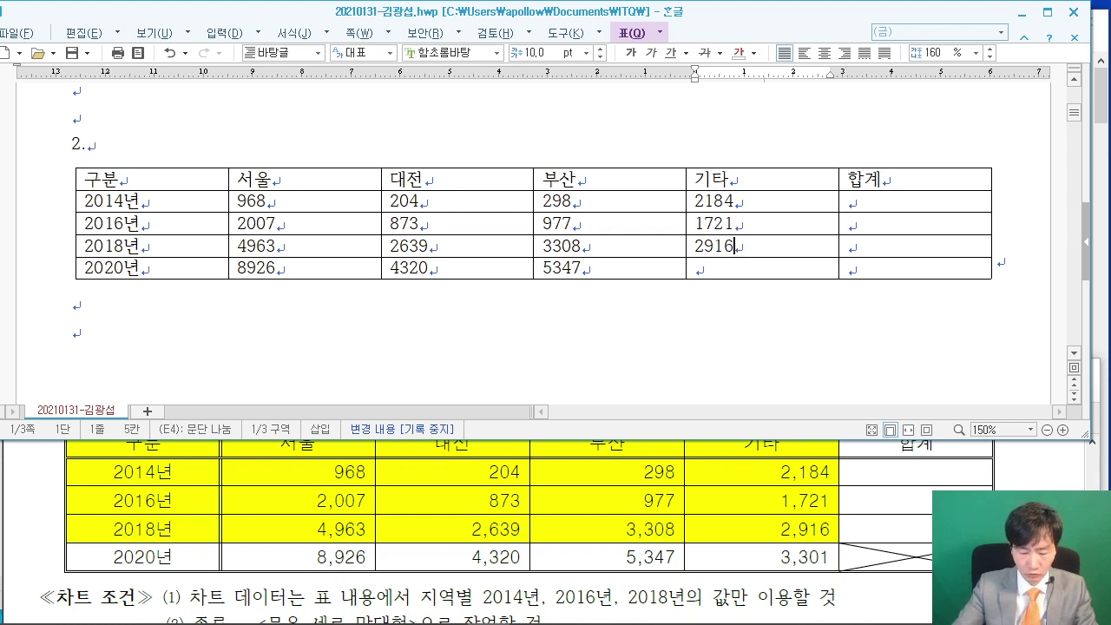
pyautogui.write('2203')
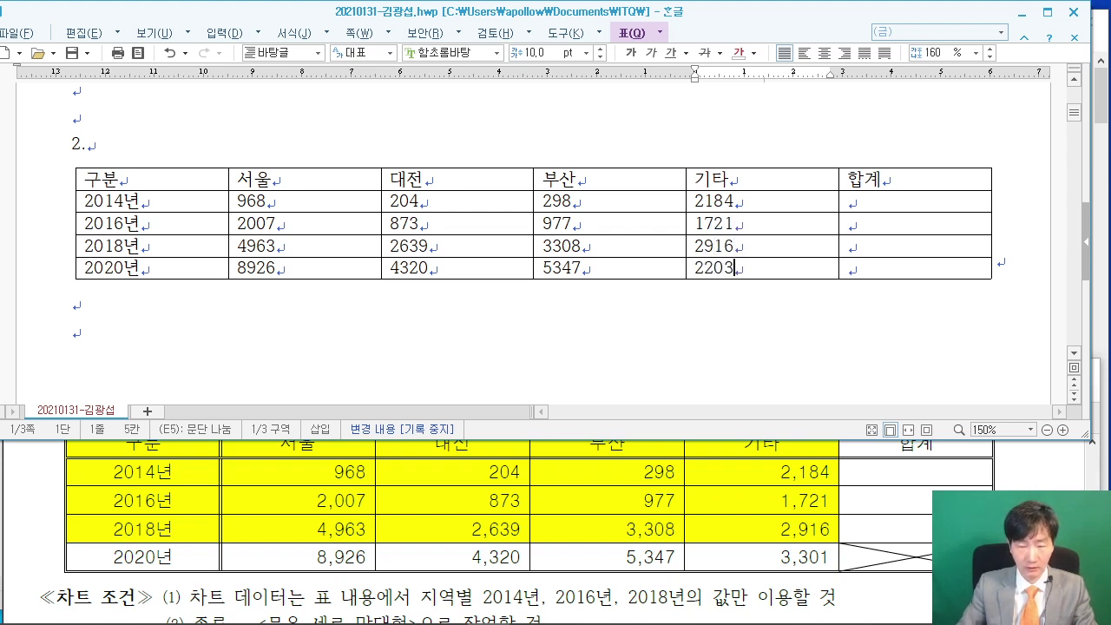
pyautogui.press('BackSpace')
pyautogui.press('BackSpace')
pyautogui.press('BackSpace')
pyautogui.press('BackSpace')
pyautogui.write('3301')
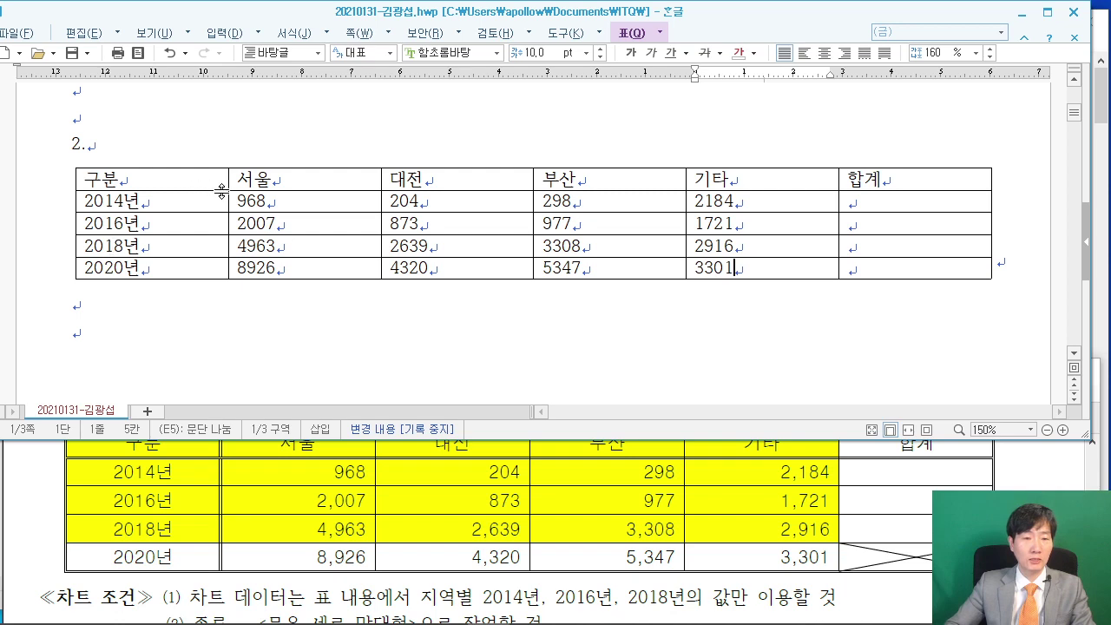
pyautogui.moveTo(302, 204); pyautogui.dragTo(762, 268)
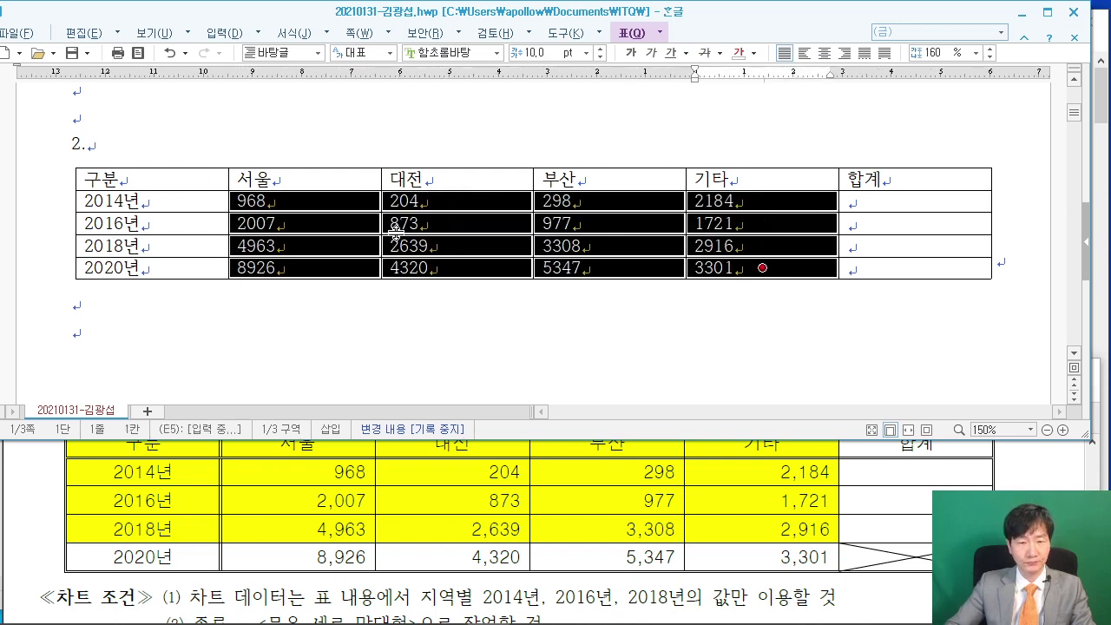
# Step: Insert thousands-separator commas into the selected figures, e.g. 2,007 and 8,926
pyautogui.rightClick(339, 202)
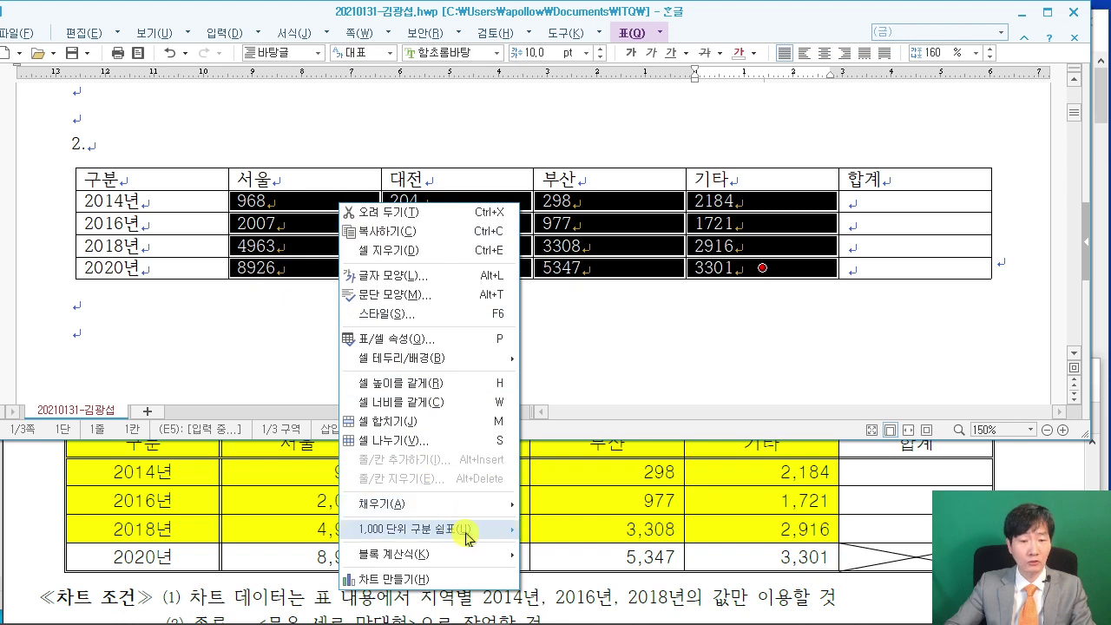
pyautogui.moveTo(483, 536)
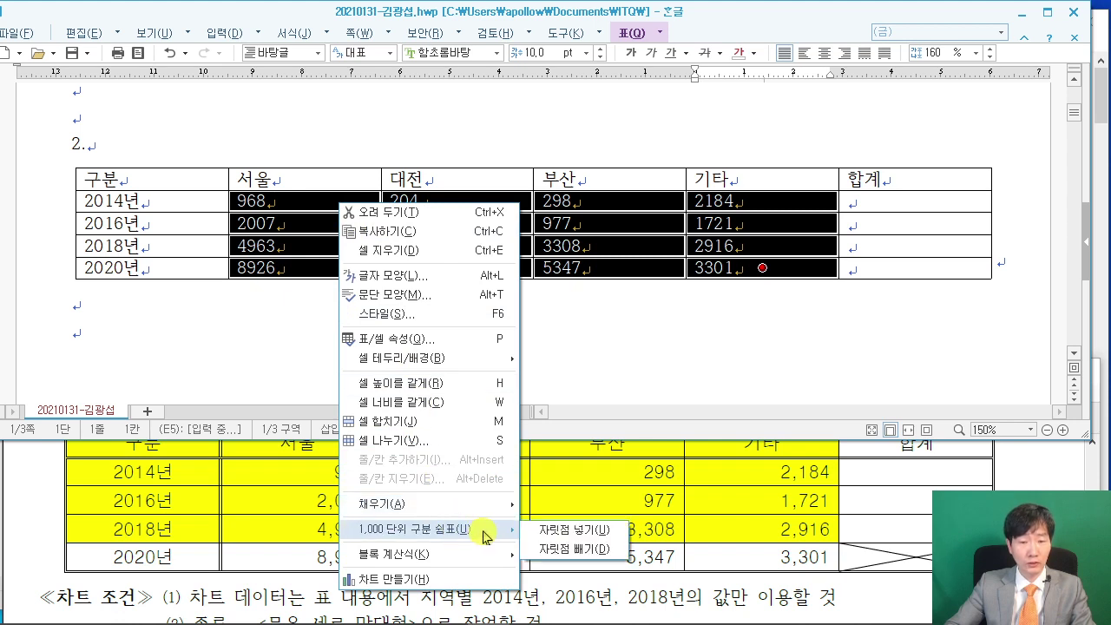
pyautogui.click(577, 537)
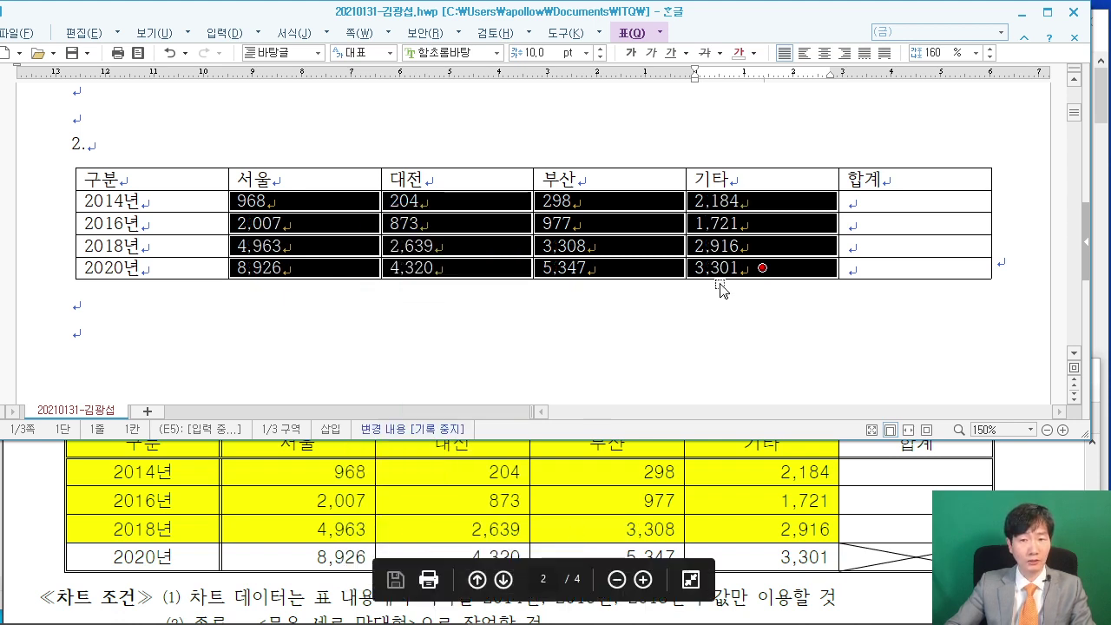
pyautogui.rightClick(344, 222)
pyautogui.moveTo(429, 549)
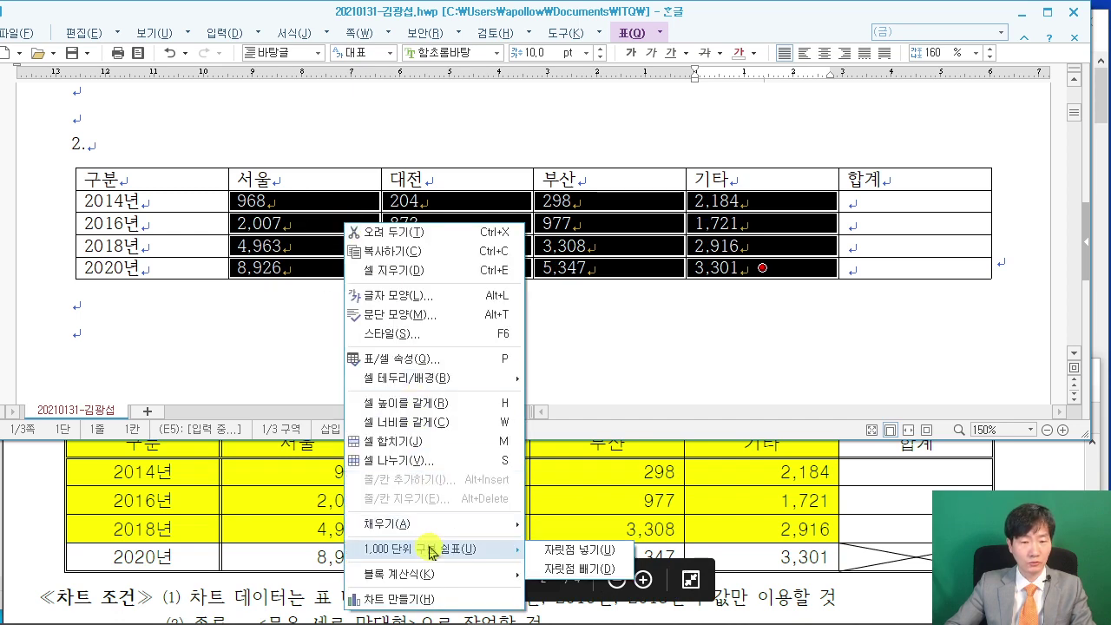
pyautogui.click(596, 341)
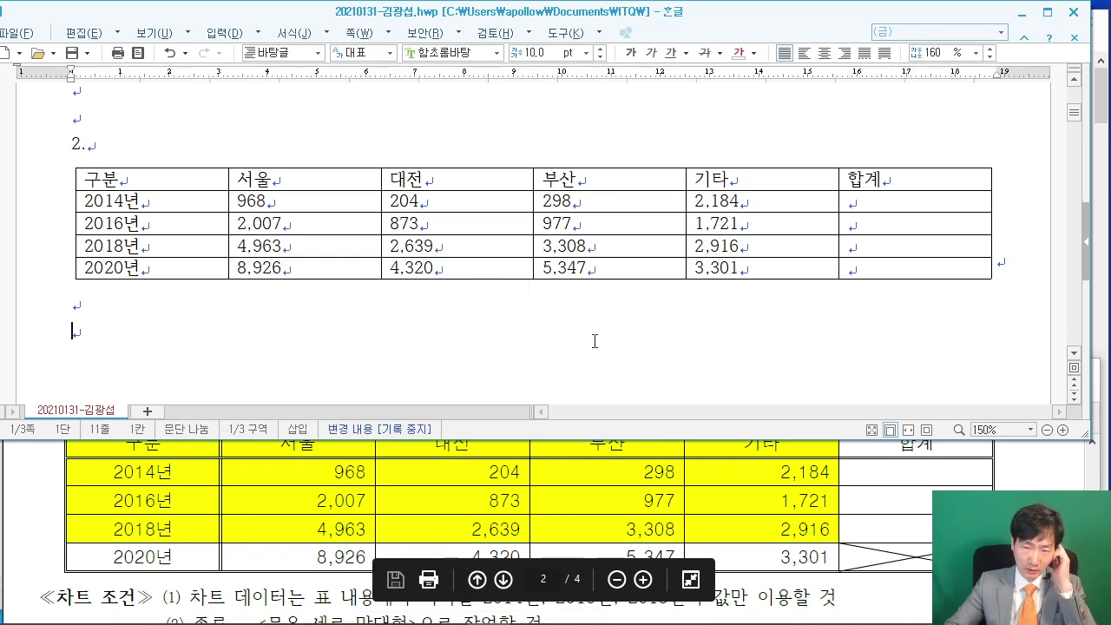
pyautogui.moveTo(193, 180); pyautogui.dragTo(915, 268)
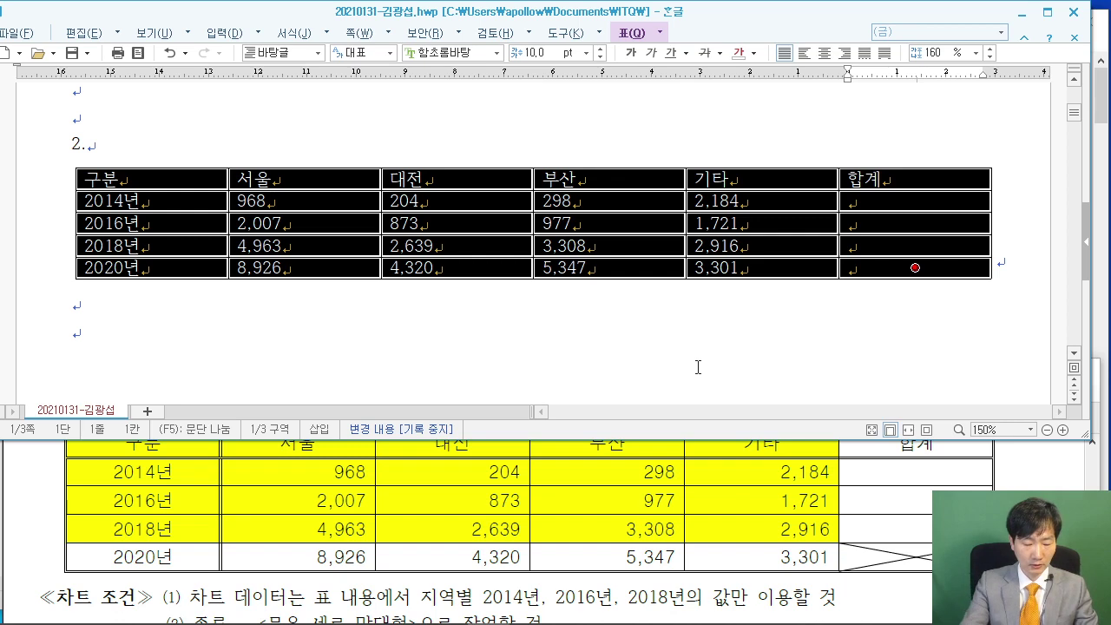
# Step: Apply a 0.5 mm double line to the outer edge of the selected table
pyautogui.press('l')
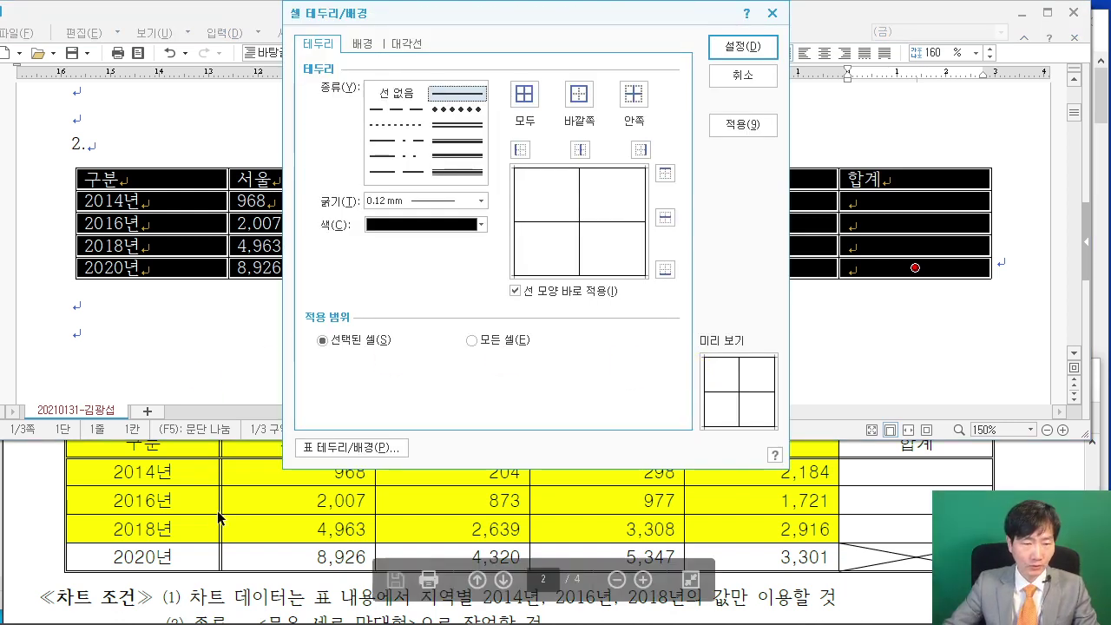
pyautogui.scroll(2, 217, 519)
pyautogui.scroll(-1, 217, 519)
pyautogui.scroll(-2, 218, 520)
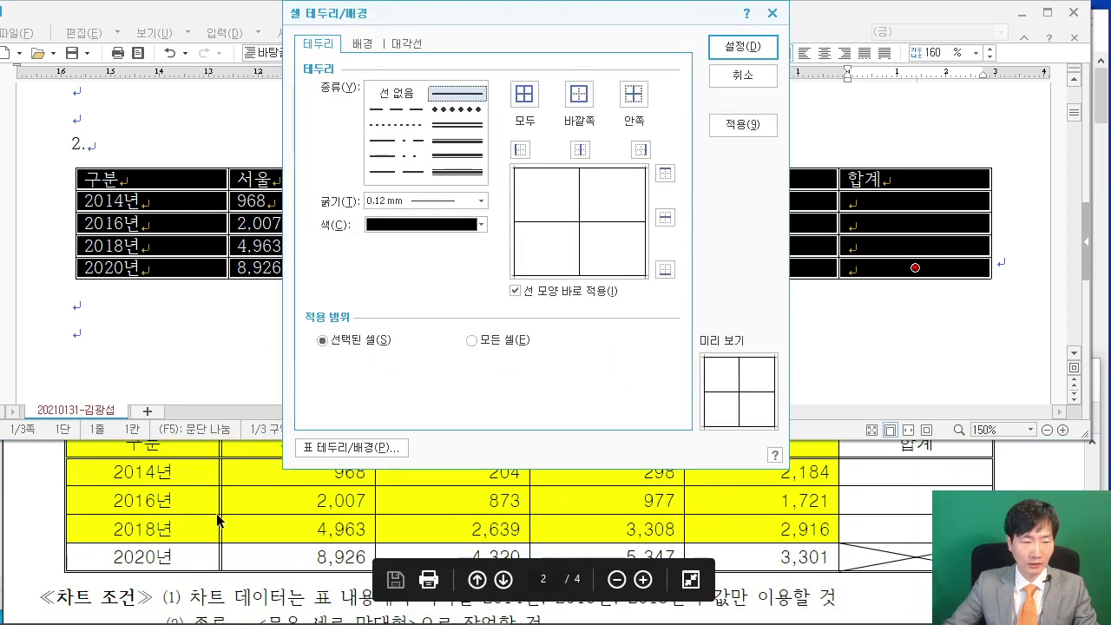
pyautogui.scroll(1, 218, 450)
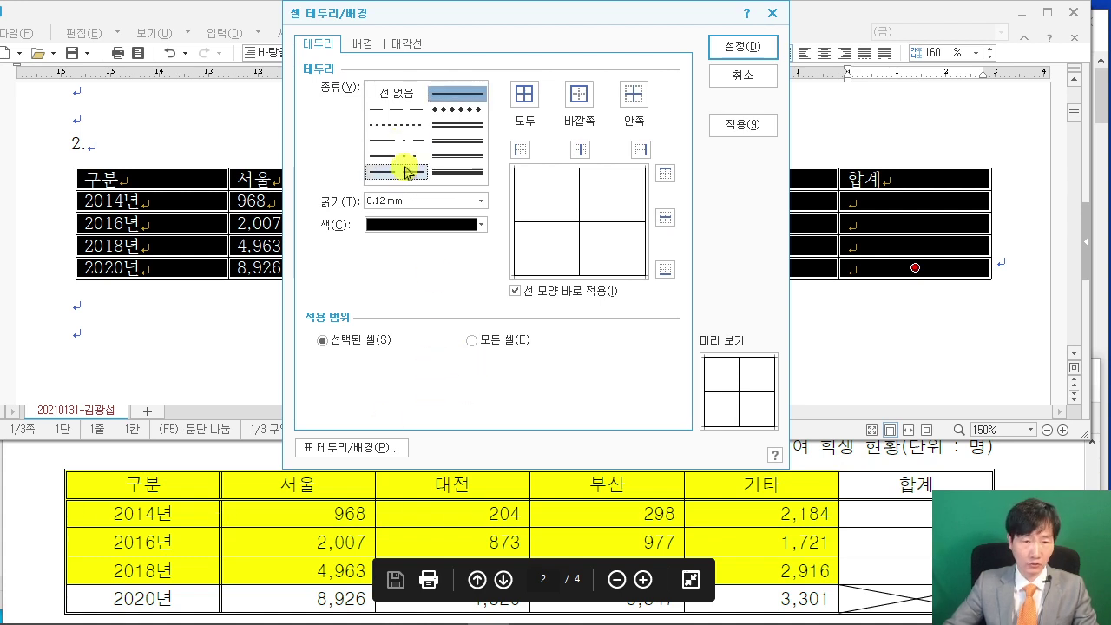
pyautogui.click(458, 124)
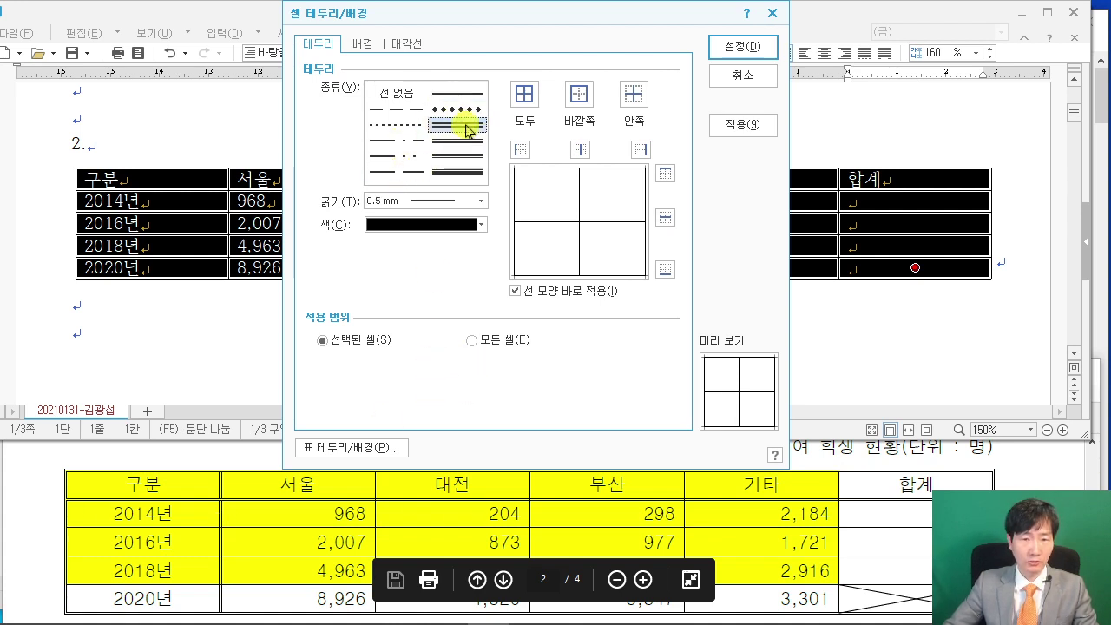
pyautogui.click(578, 94)
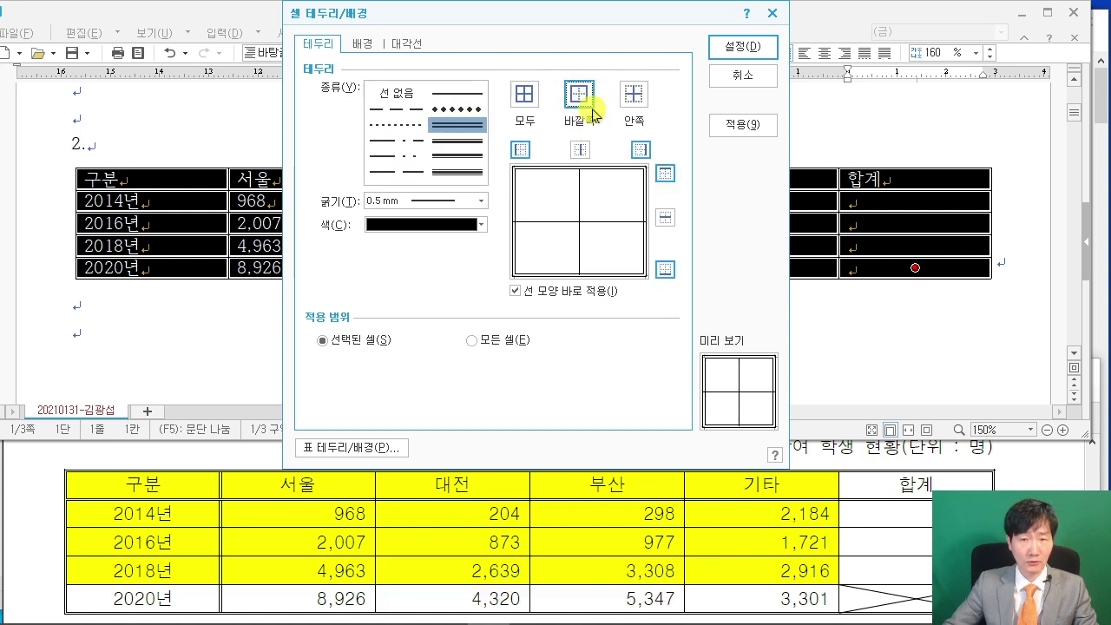
pyautogui.click(734, 46)
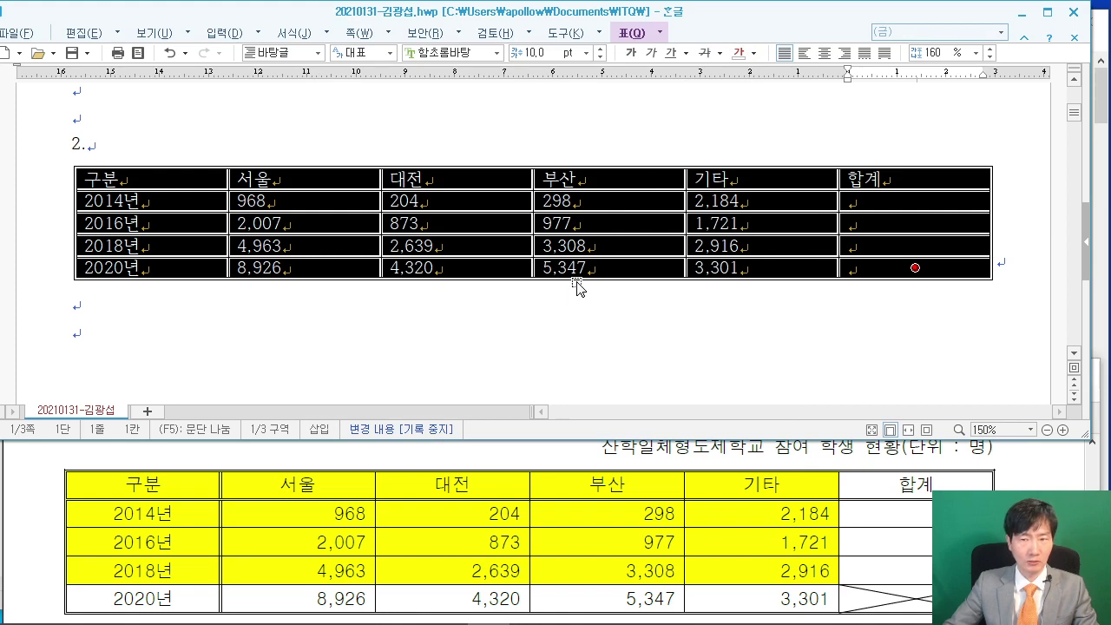
# Step: Set all table text to the 돋움 font and centre-align every cell
pyautogui.scroll(3, 428, 513)
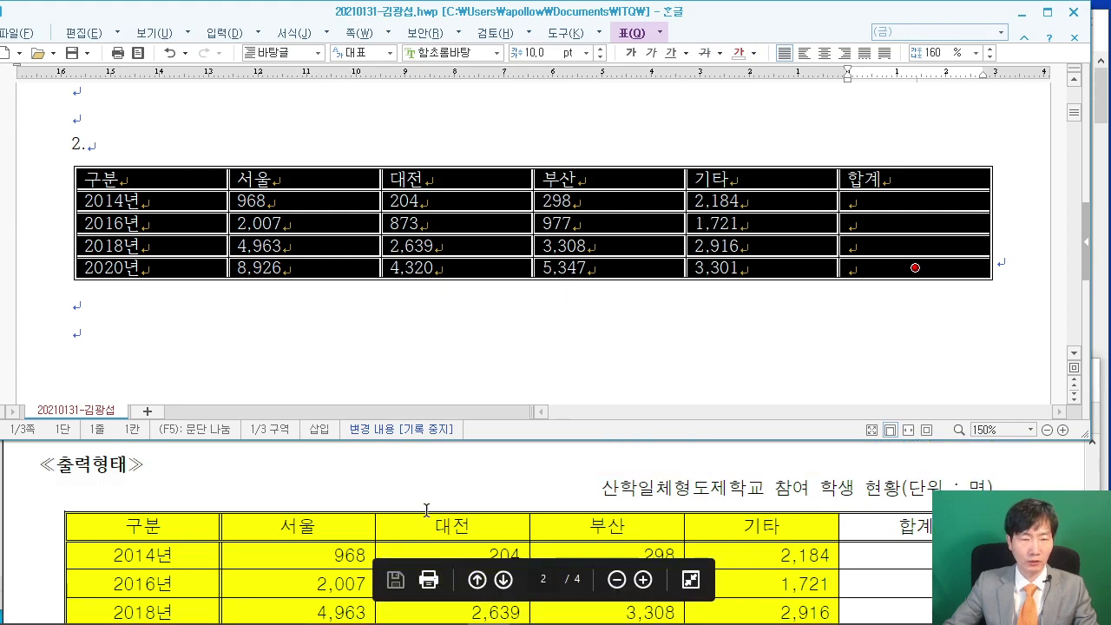
pyautogui.scroll(1, 426, 510)
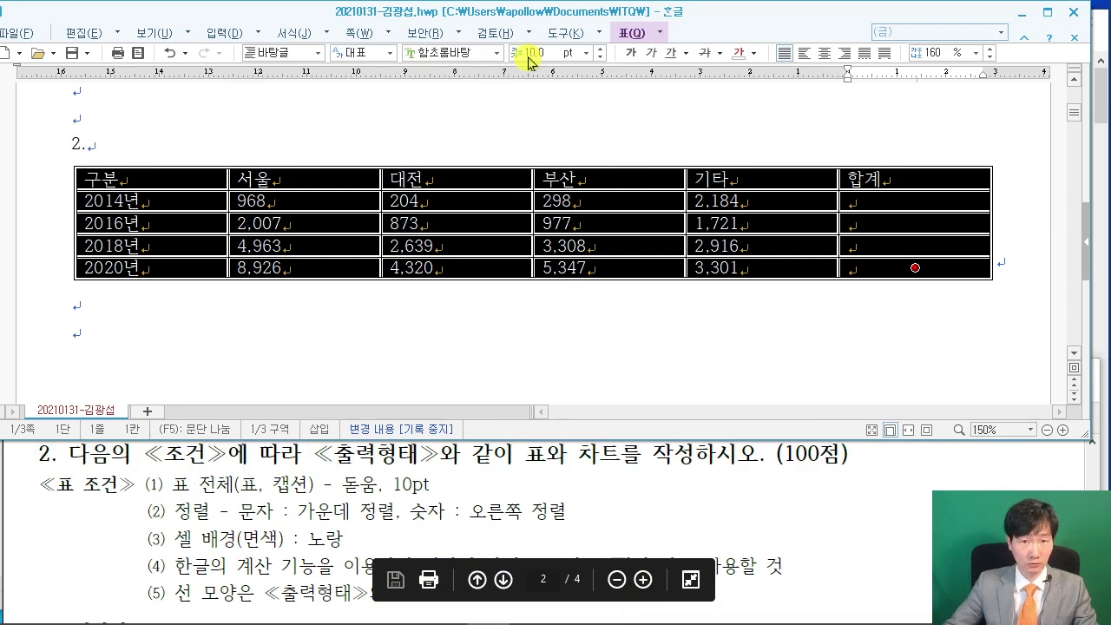
pyautogui.write('돋움')
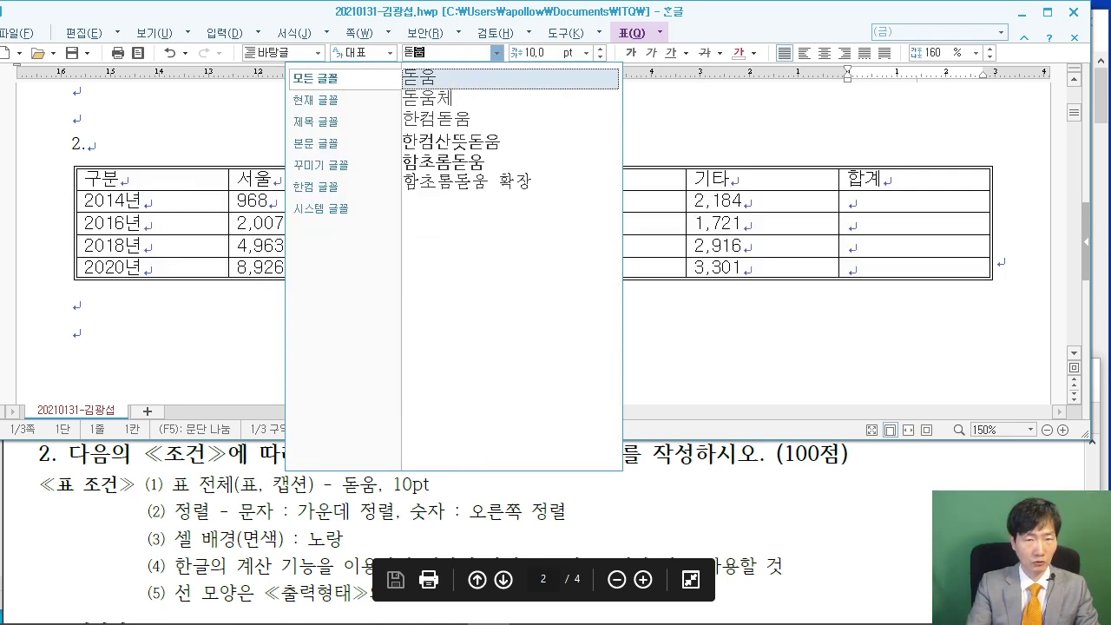
pyautogui.press('Return')
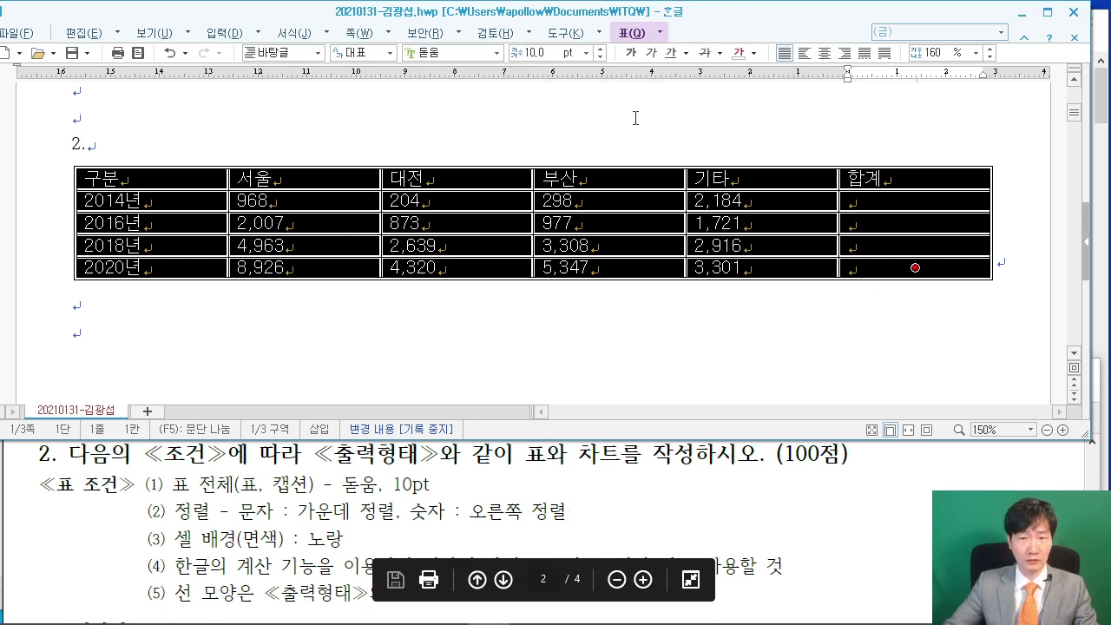
pyautogui.click(828, 55)
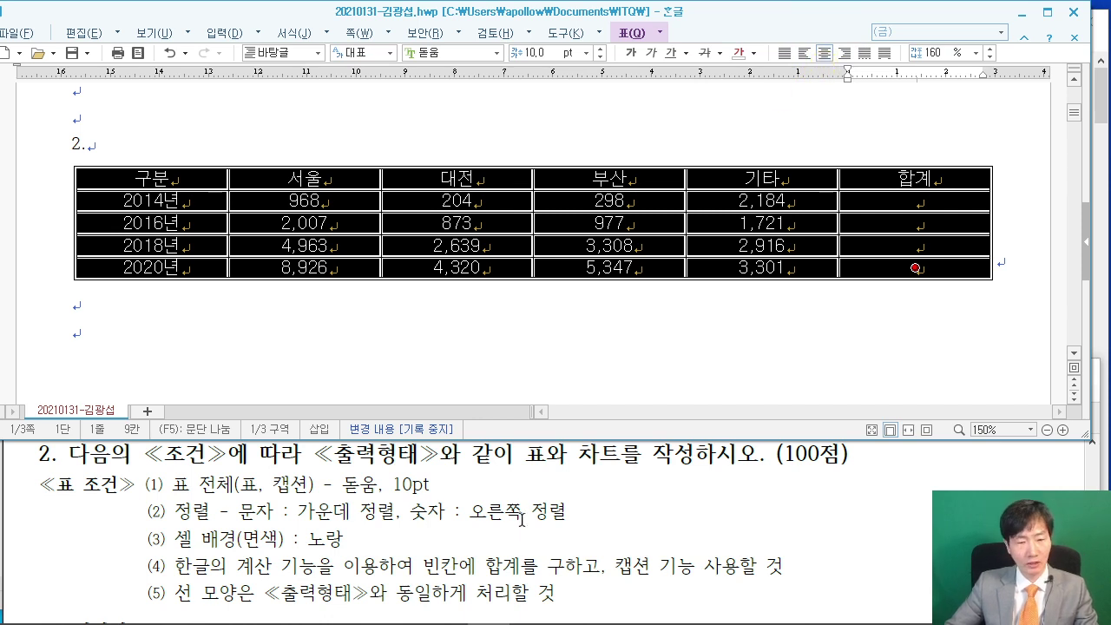
pyautogui.scroll(-6, 514, 512)
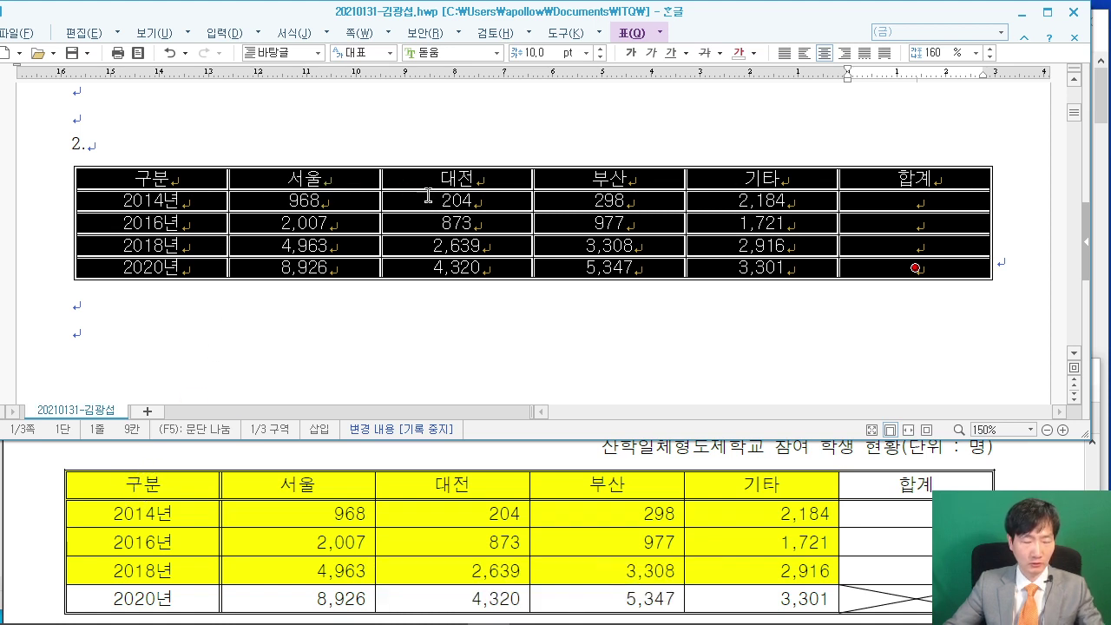
# Step: Make a series of drags across the table area, then cancel with Escape
pyautogui.hotkey('ctrl', '2')
pyautogui.moveTo(325, 92)
pyautogui.mouseDown()
pyautogui.moveTo(438, 243)
pyautogui.moveTo(566, 234)
pyautogui.mouseUp()
pyautogui.moveTo(413, 144)
pyautogui.mouseDown()
pyautogui.moveTo(409, 200)
pyautogui.moveTo(427, 201)
pyautogui.mouseUp()
pyautogui.moveTo(437, 204); pyautogui.dragTo(501, 156)
pyautogui.moveTo(514, 195)
pyautogui.mouseDown()
pyautogui.moveTo(526, 146)
pyautogui.moveTo(562, 169)
pyautogui.mouseUp()
pyautogui.moveTo(617, 118); pyautogui.dragTo(622, 186)
pyautogui.moveTo(596, 159); pyautogui.dragTo(663, 140)
pyautogui.moveTo(689, 67); pyautogui.dragTo(850, 219)
pyautogui.moveTo(757, 111)
pyautogui.mouseDown()
pyautogui.moveTo(769, 209)
pyautogui.moveTo(759, 97)
pyautogui.mouseUp()
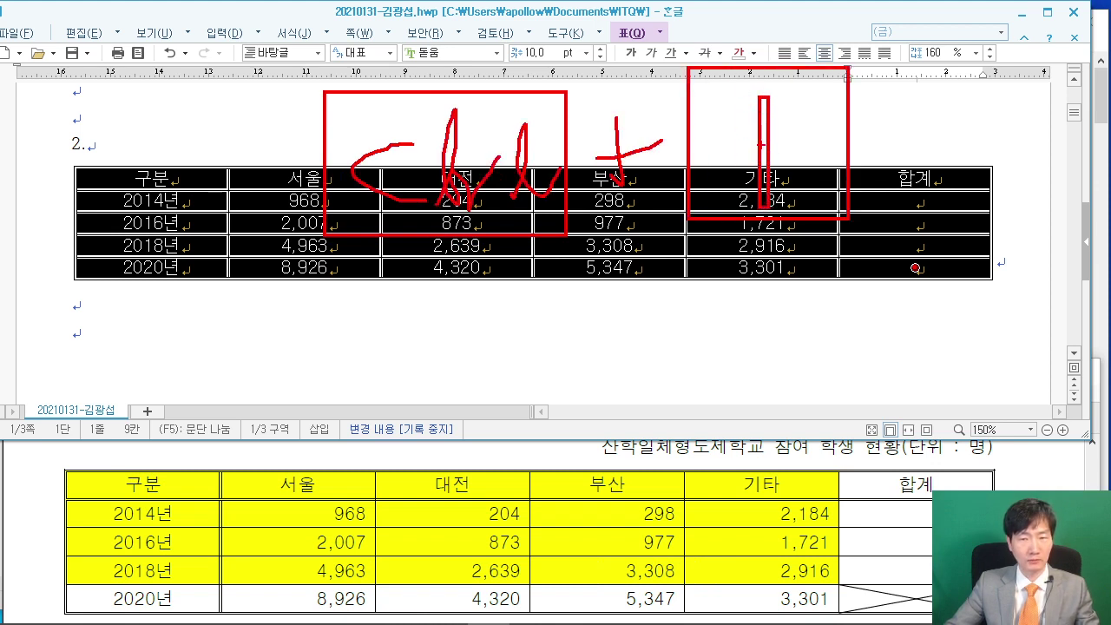
pyautogui.moveTo(739, 165)
pyautogui.mouseDown()
pyautogui.moveTo(765, 206)
pyautogui.moveTo(802, 159)
pyautogui.mouseUp()
pyautogui.press('Escape')
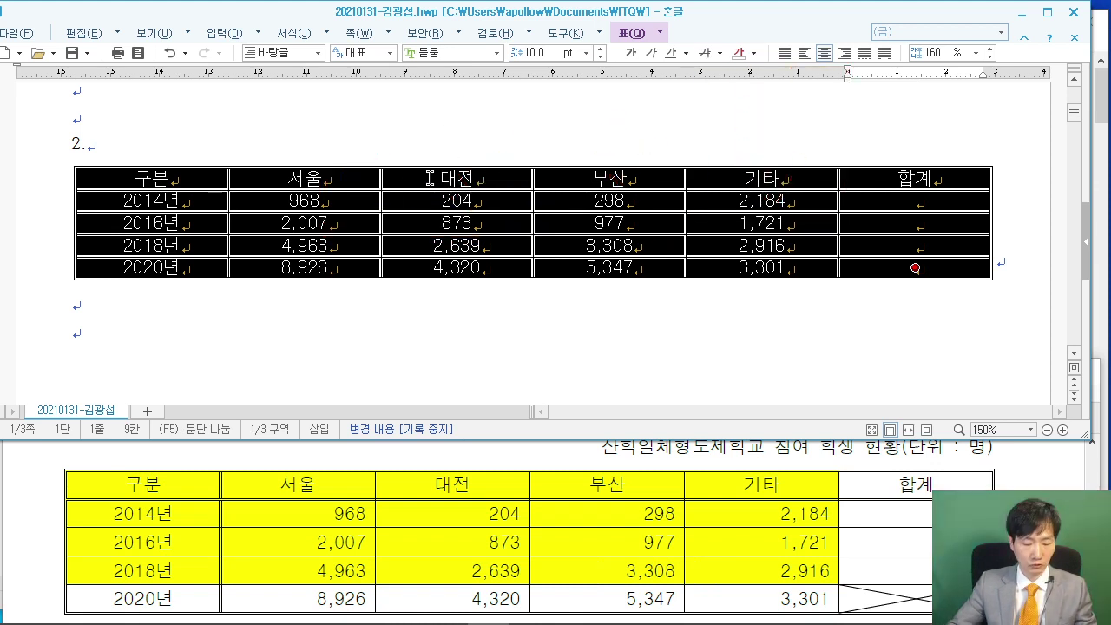
# Step: Make every table row slightly taller and check the table's appearance
pyautogui.hotkey('ctrl', 'Down')
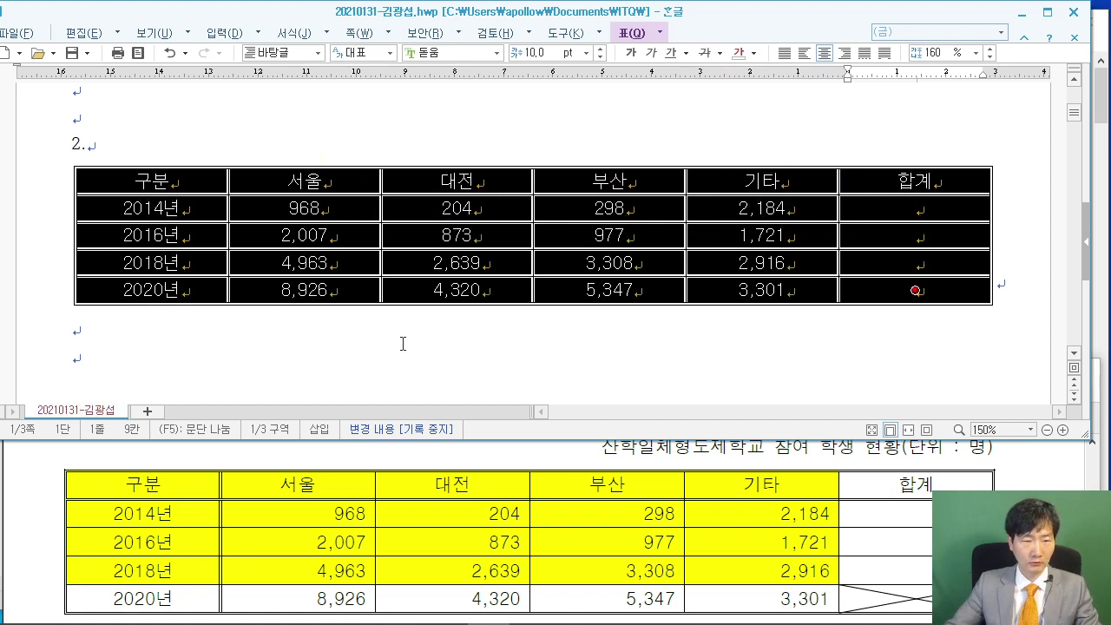
pyautogui.click(278, 347)
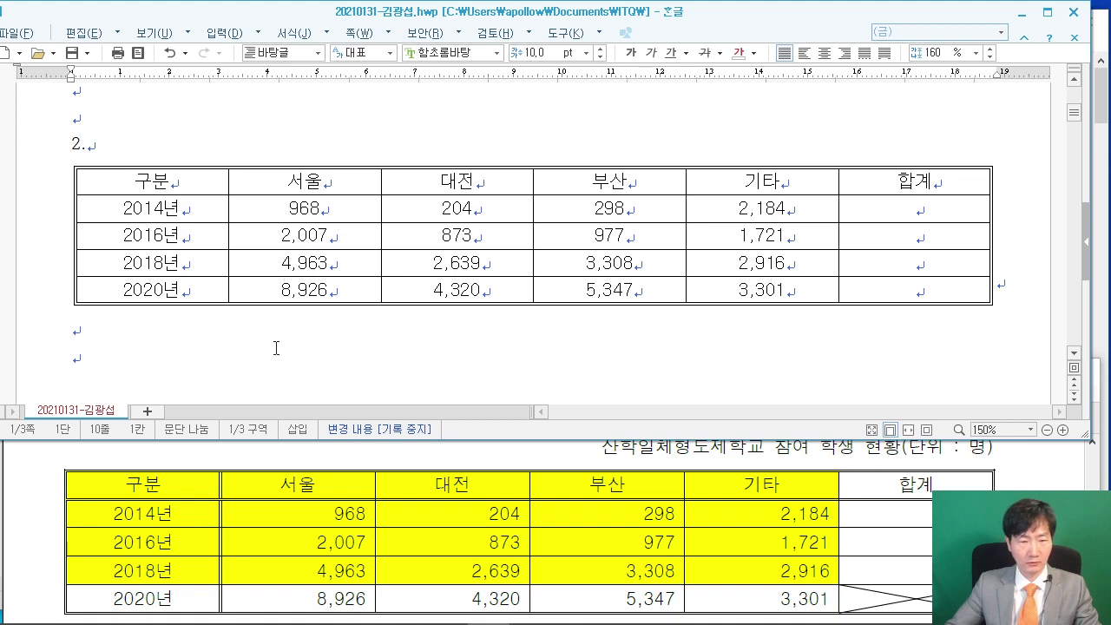
pyautogui.moveTo(210, 456); pyautogui.dragTo(232, 617)
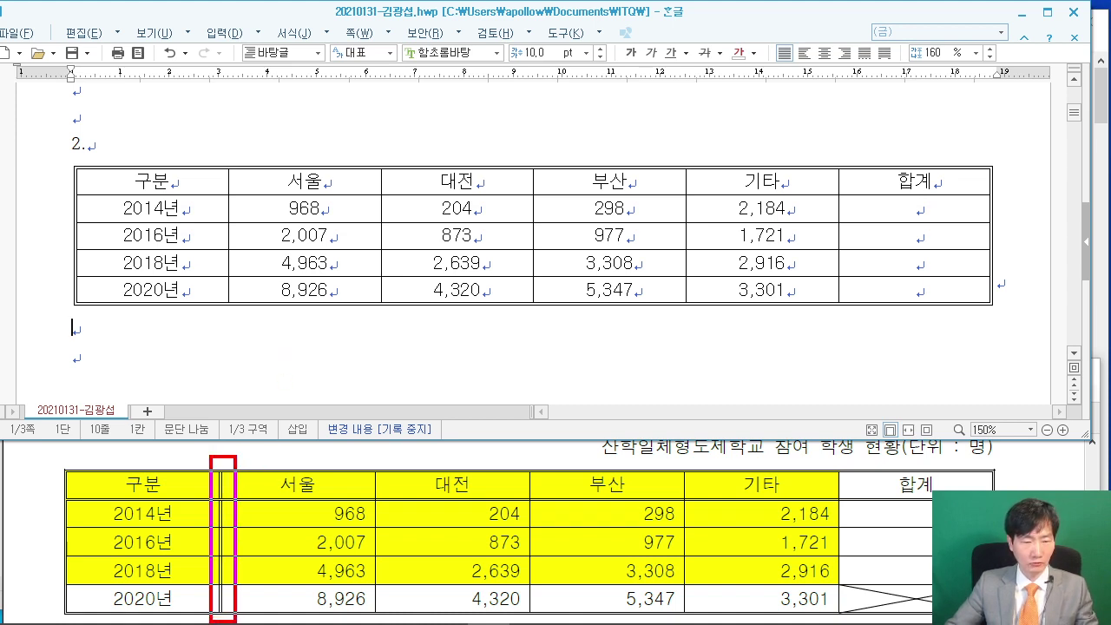
pyautogui.moveTo(43, 484)
pyautogui.mouseDown()
pyautogui.moveTo(136, 513)
pyautogui.moveTo(1032, 514)
pyautogui.mouseUp()
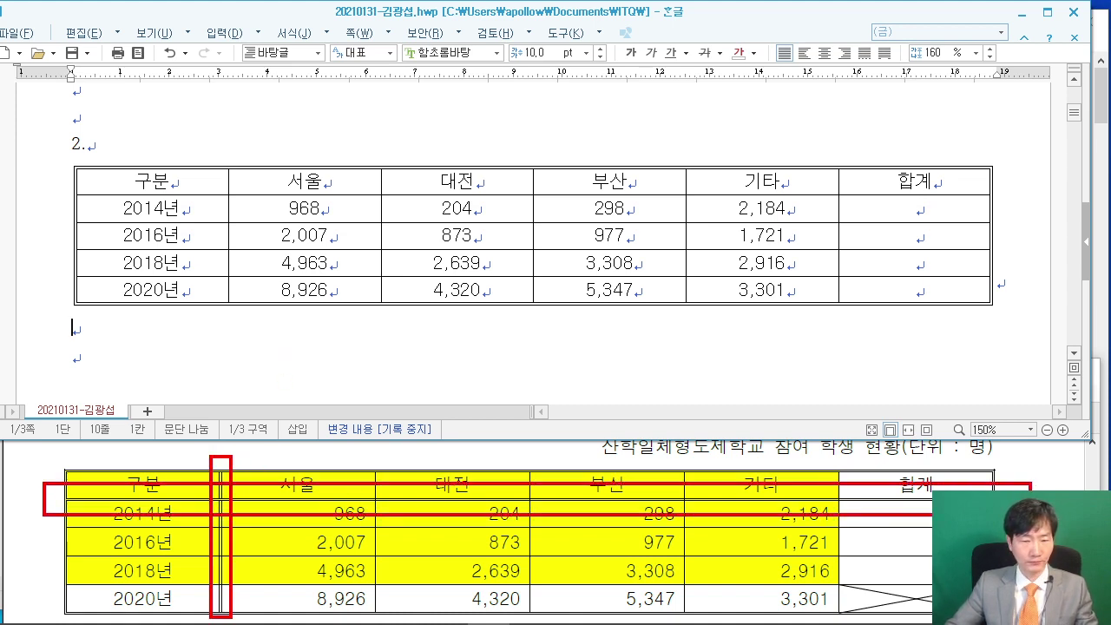
pyautogui.press('Escape')
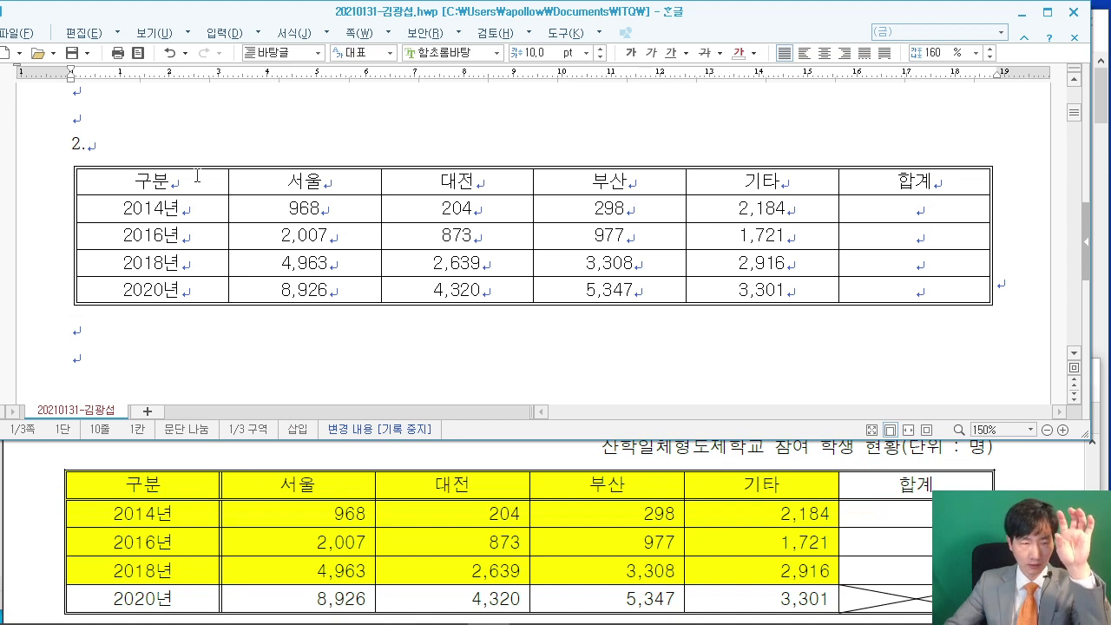
# Step: Put a double line on the right edge of the first column, 구분 through 2020년
pyautogui.moveTo(198, 179); pyautogui.dragTo(188, 300)
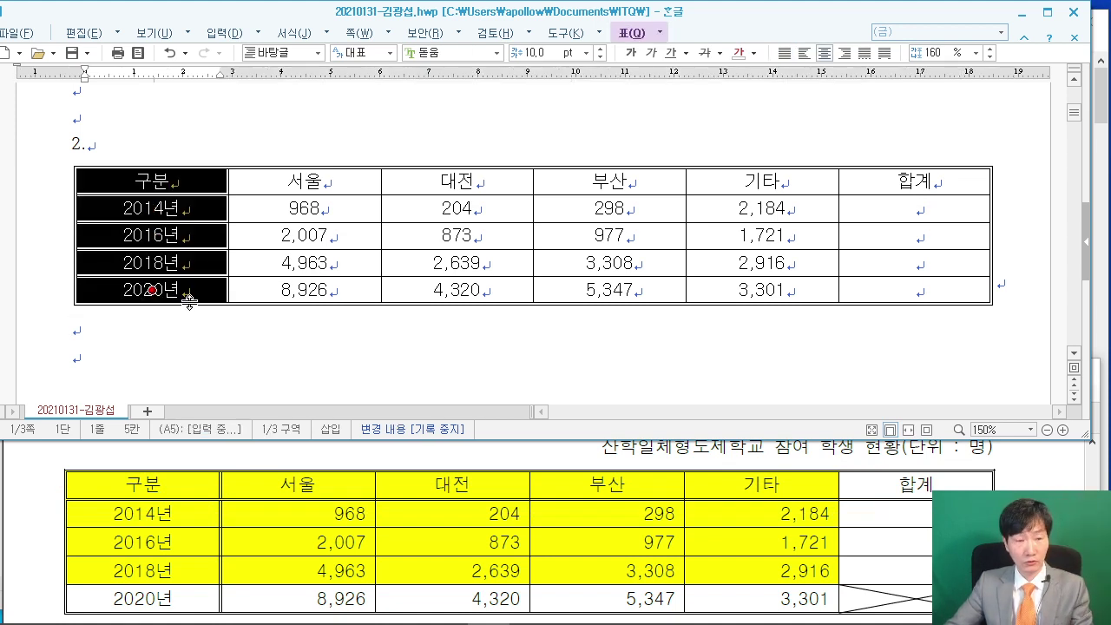
pyautogui.press('l')
pyautogui.click(455, 127)
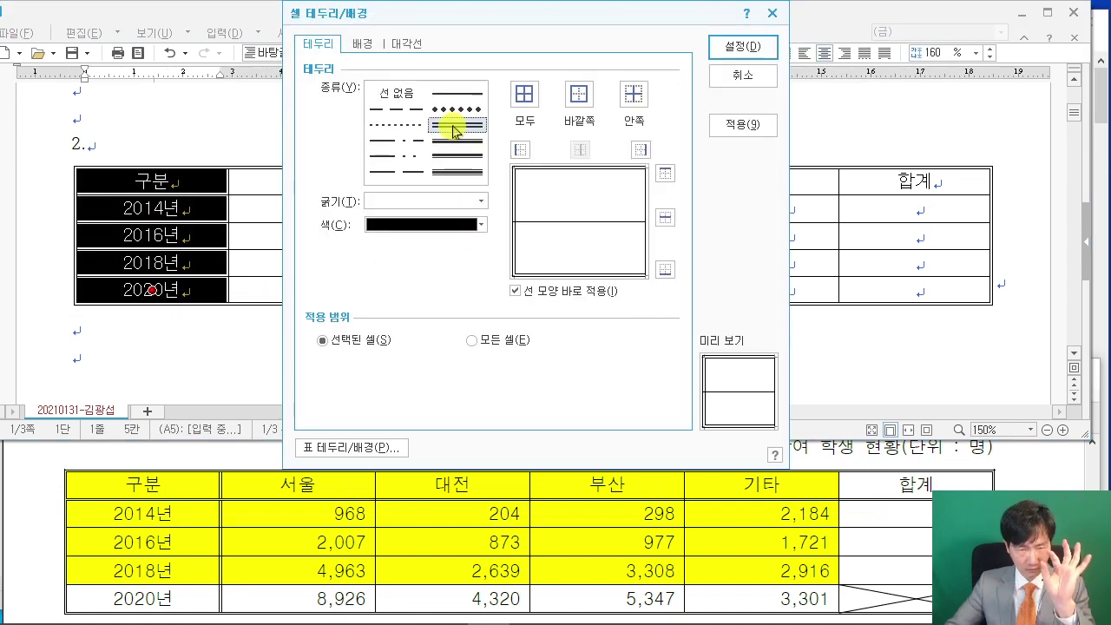
pyautogui.click(641, 151)
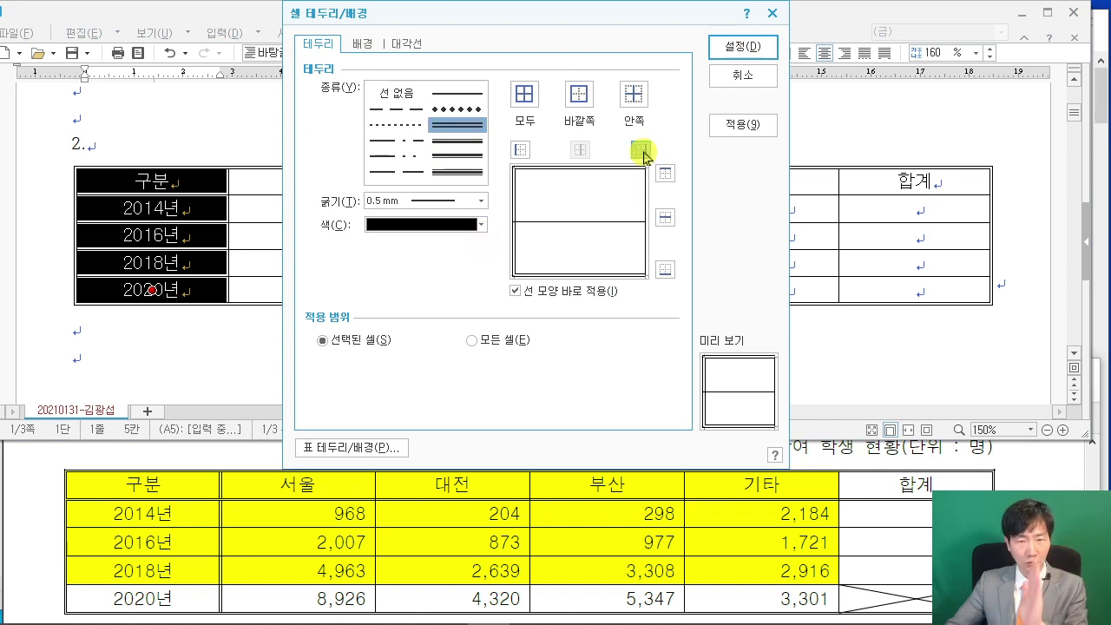
pyautogui.click(745, 48)
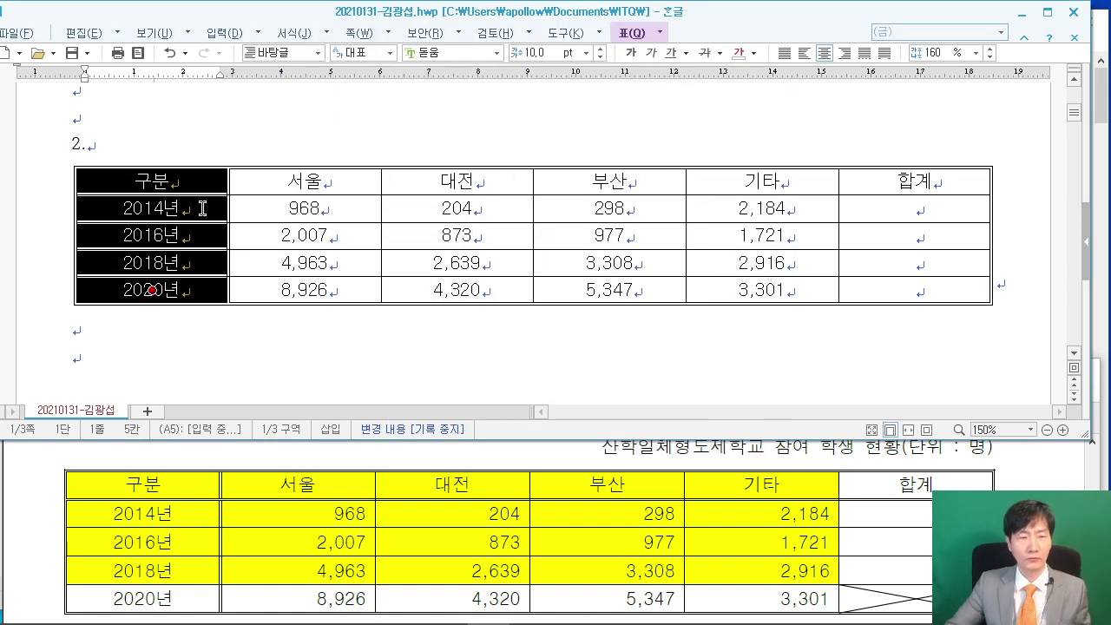
# Step: Add a 0.5 mm double line beneath the heading row
pyautogui.click(153, 181)
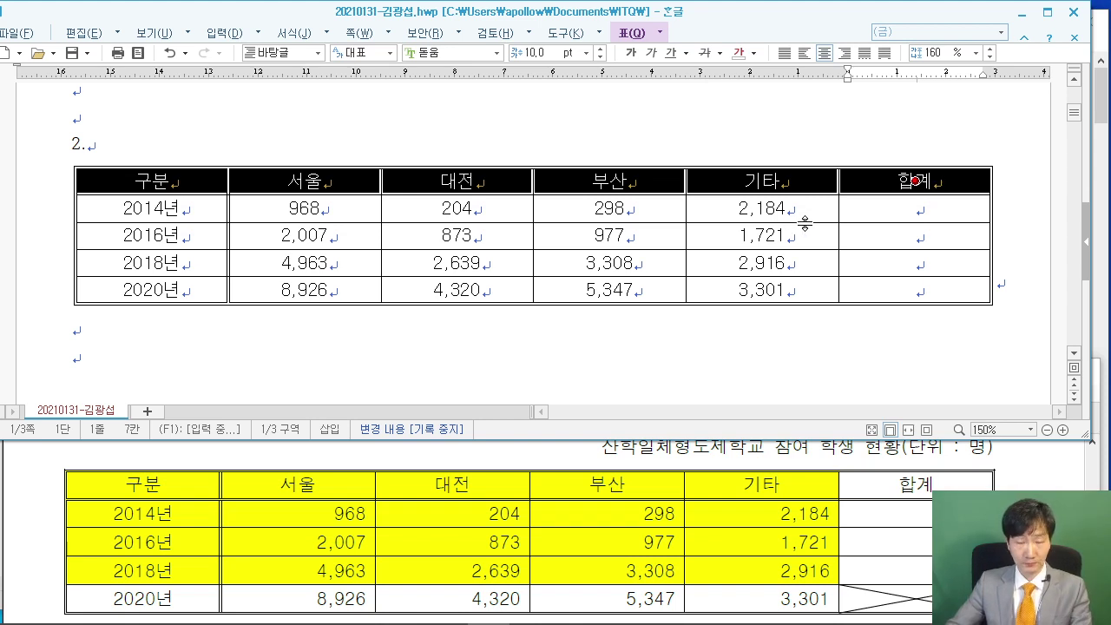
pyautogui.press('l')
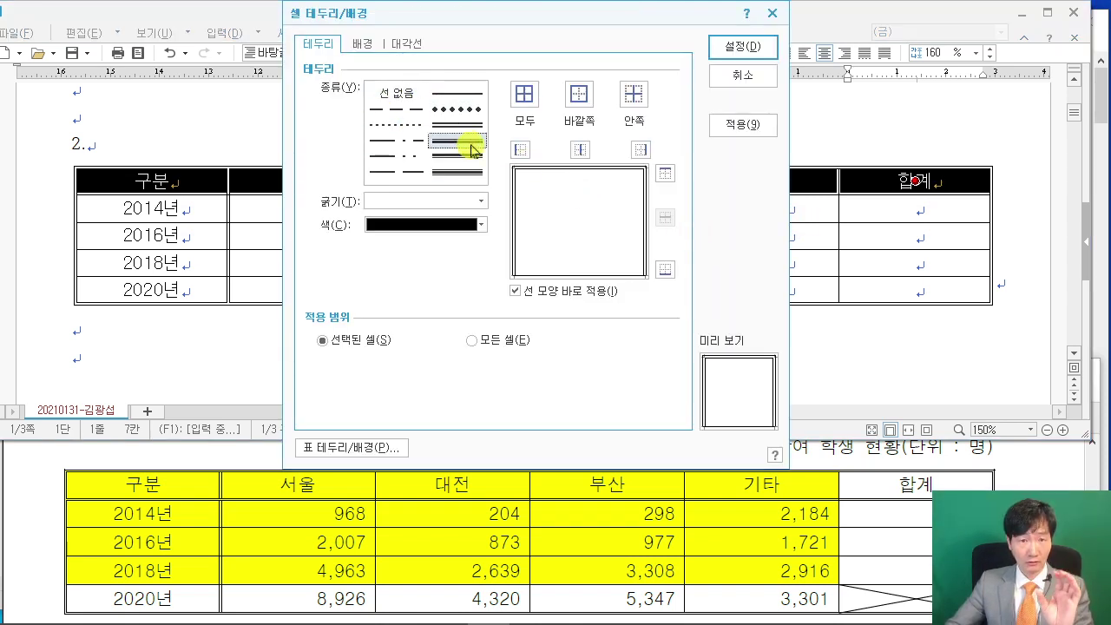
pyautogui.click(464, 128)
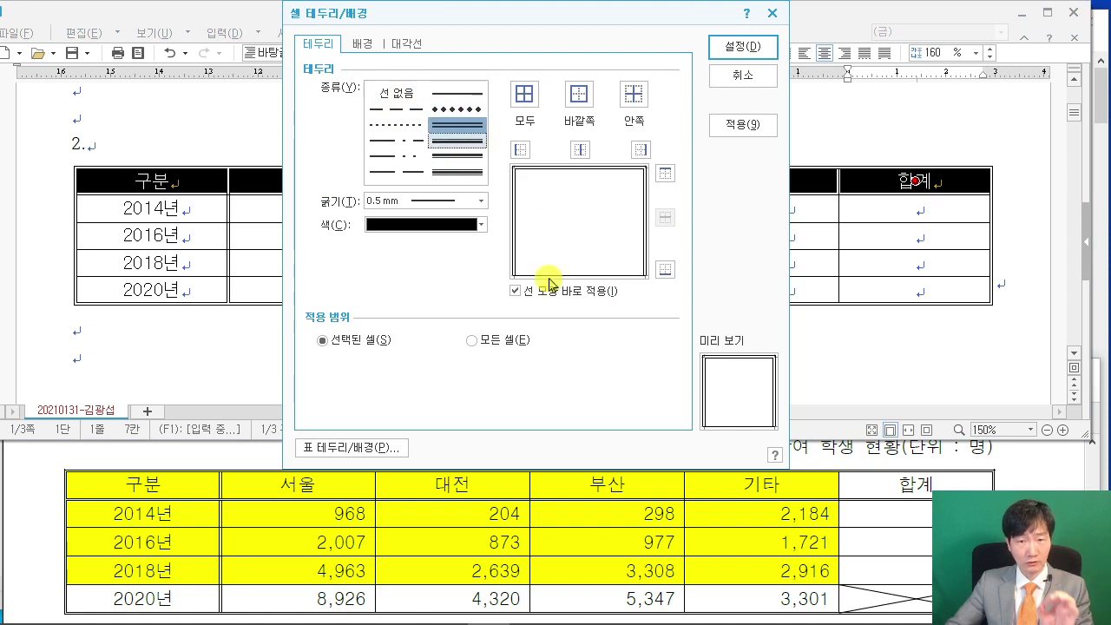
pyautogui.click(665, 270)
pyautogui.click(740, 50)
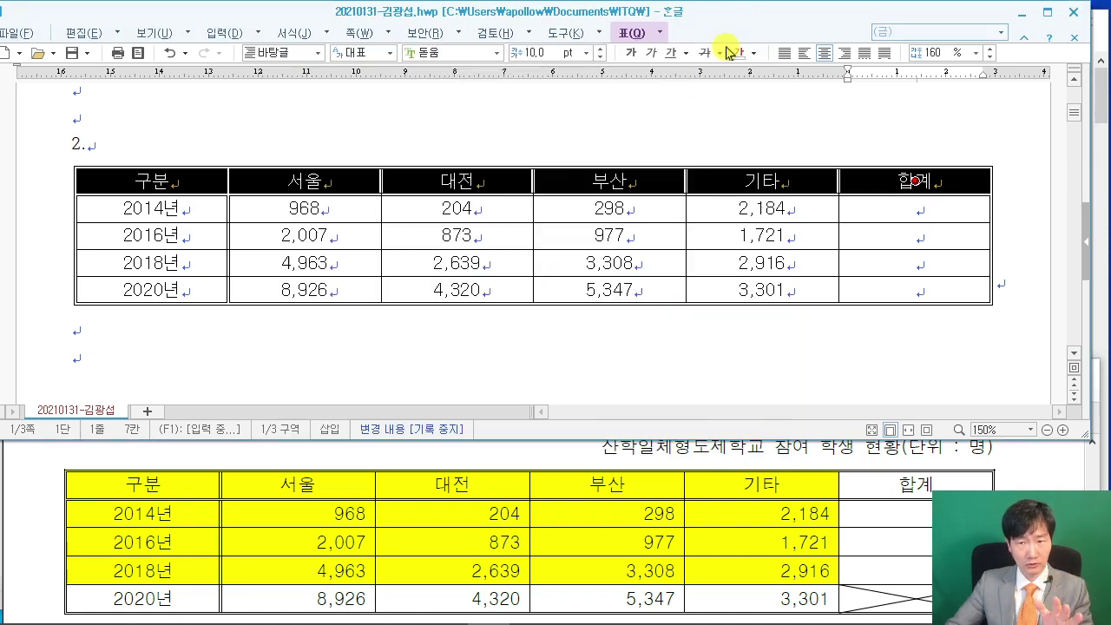
pyautogui.click(454, 356)
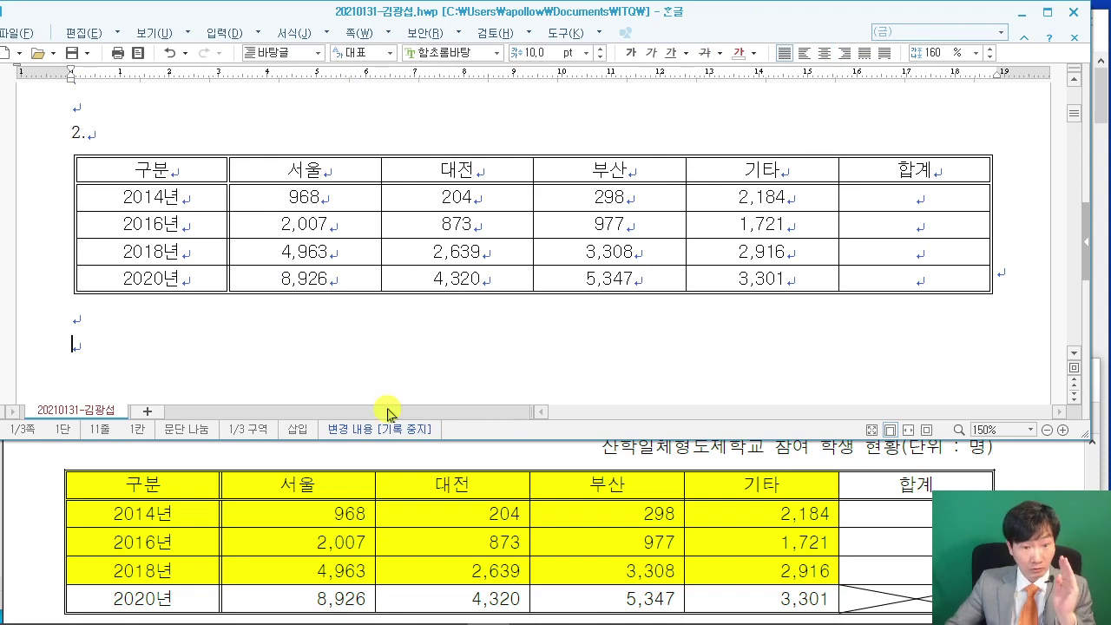
# Step: Right-align every number cell from 968 down to the bottom 합계 cell
pyautogui.scroll(5, 383, 473)
pyautogui.scroll(-1, 383, 474)
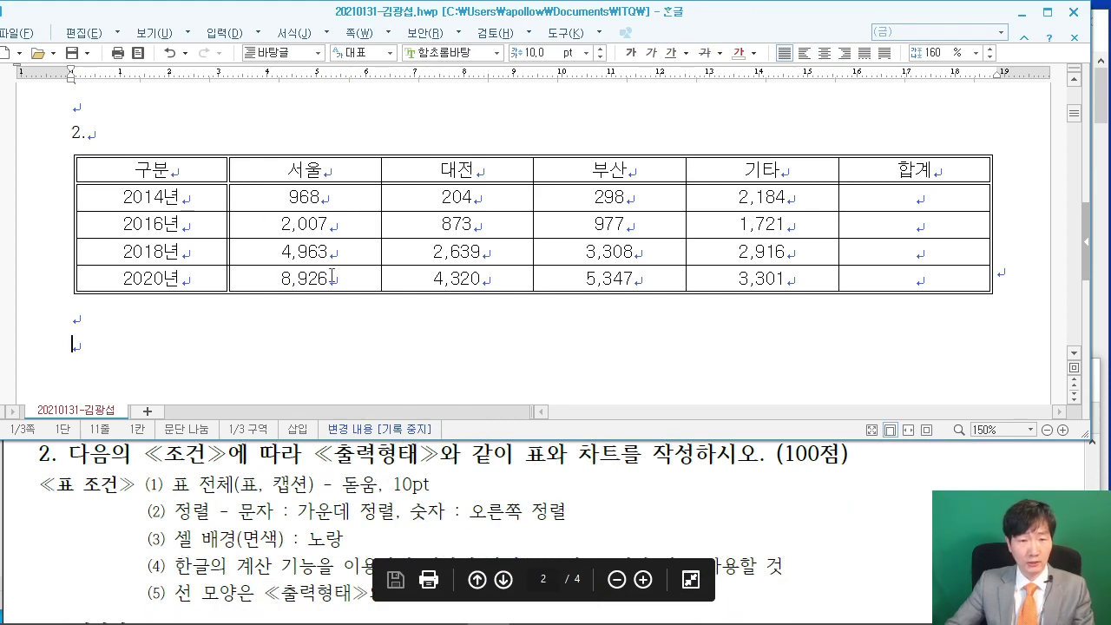
pyautogui.moveTo(300, 198); pyautogui.dragTo(915, 278)
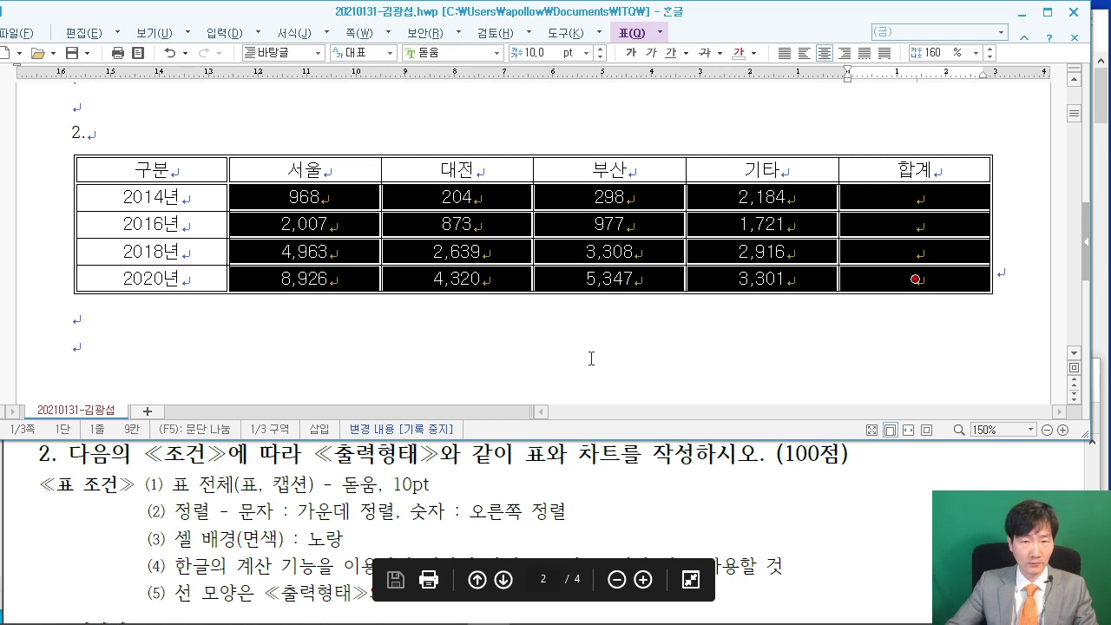
pyautogui.click(844, 53)
pyautogui.click(717, 337)
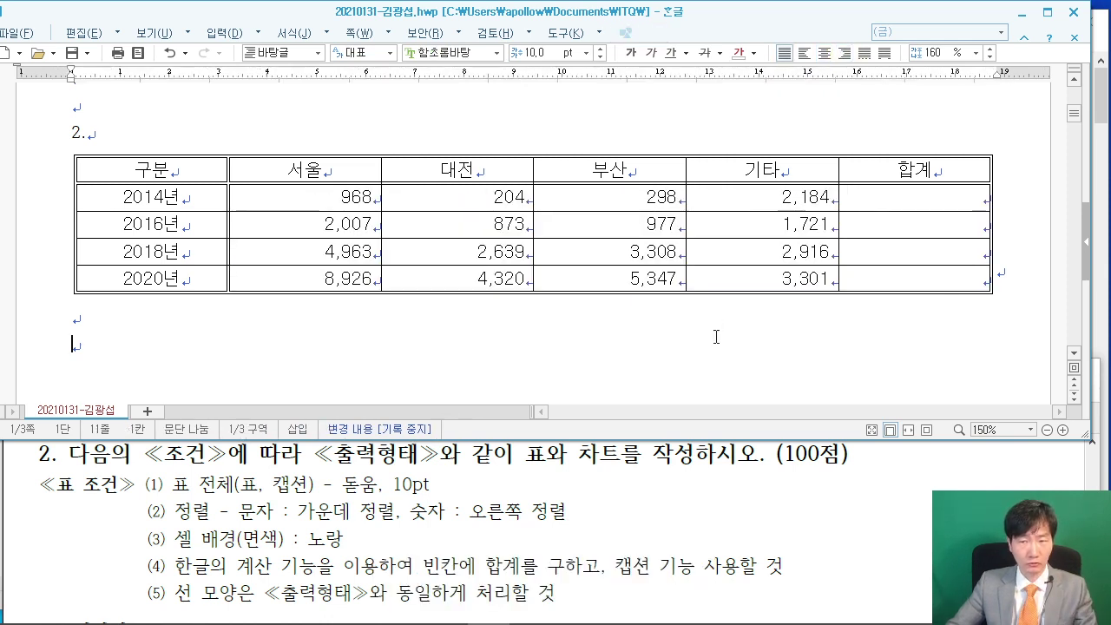
# Step: Shrink the document window to compare with the PDF, then select the 2020 합계 cell
pyautogui.click(890, 284)
pyautogui.scroll(-6, 596, 489)
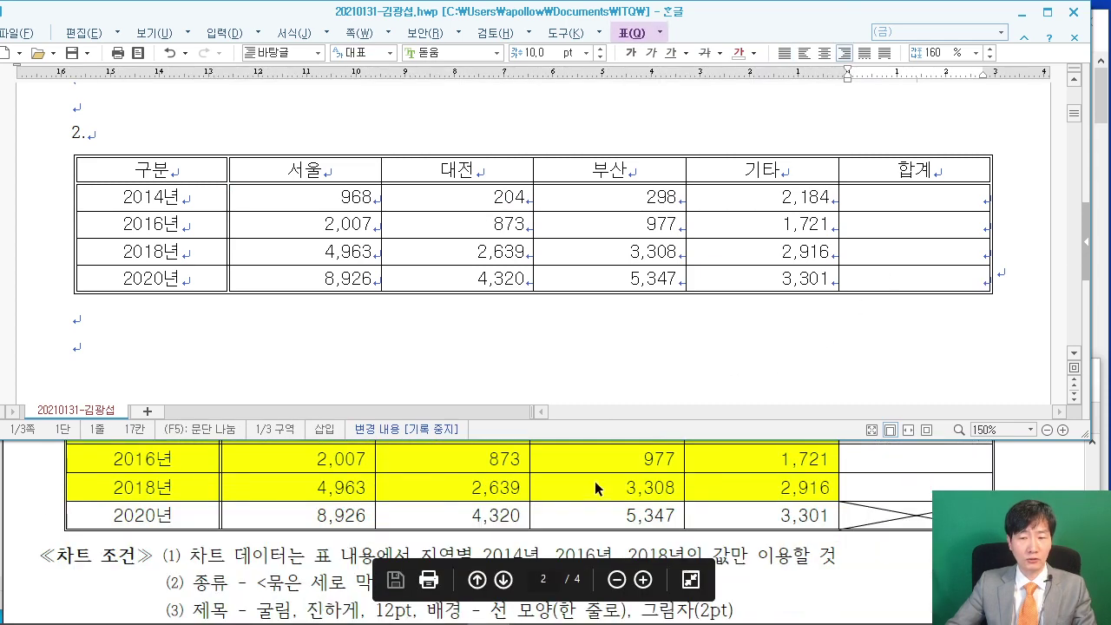
pyautogui.scroll(-2, 596, 489)
pyautogui.scroll(1, 907, 466)
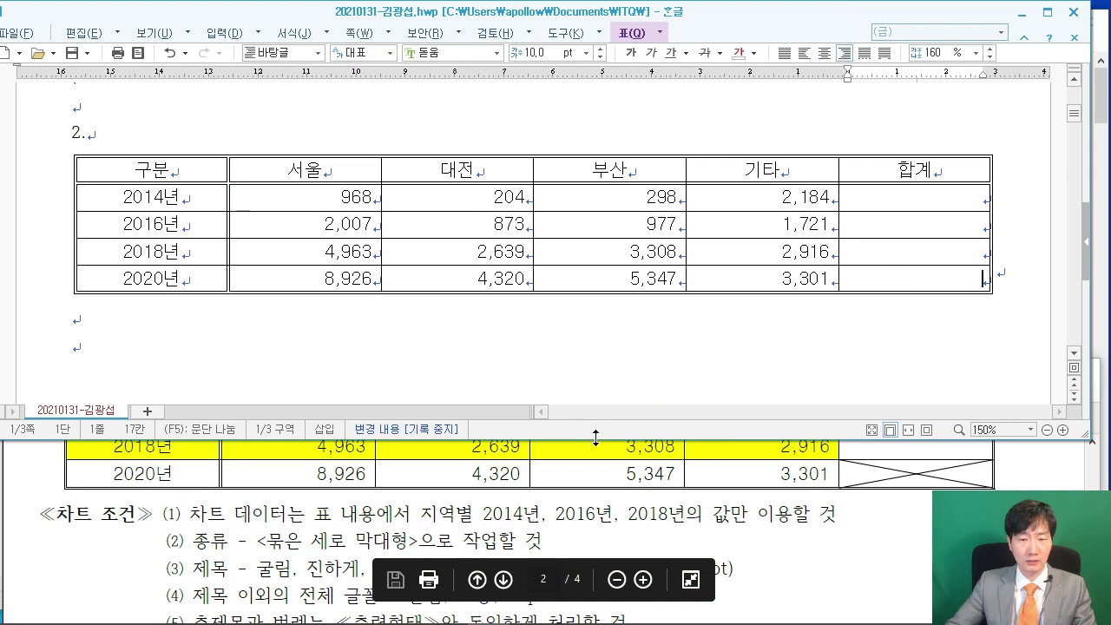
pyautogui.moveTo(598, 439); pyautogui.dragTo(642, 357)
pyautogui.scroll(-1, 738, 451)
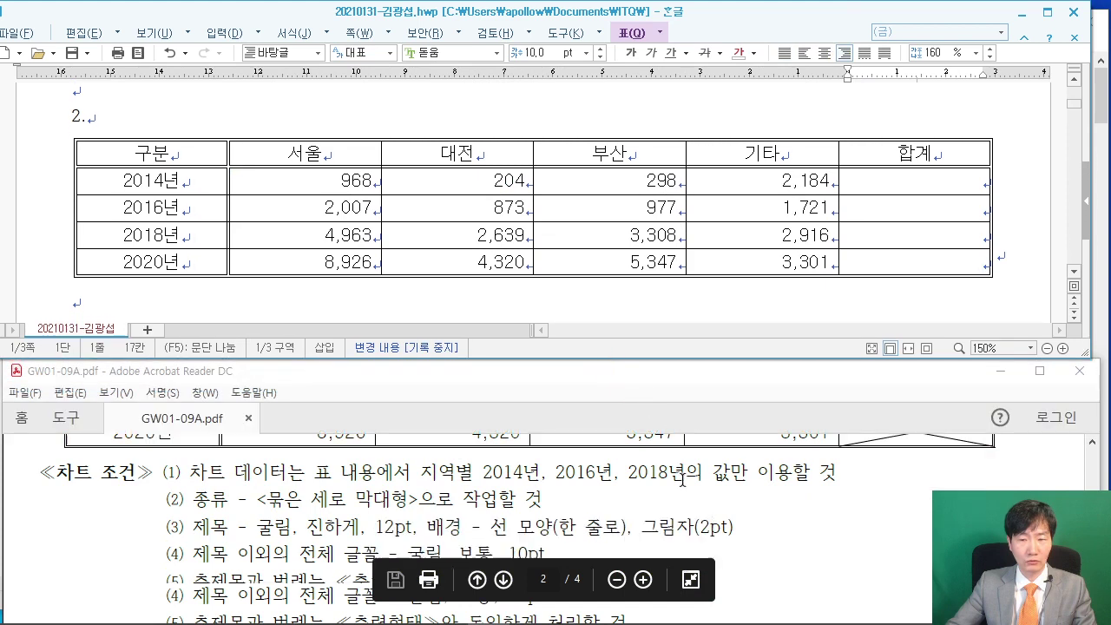
pyautogui.scroll(1, 883, 478)
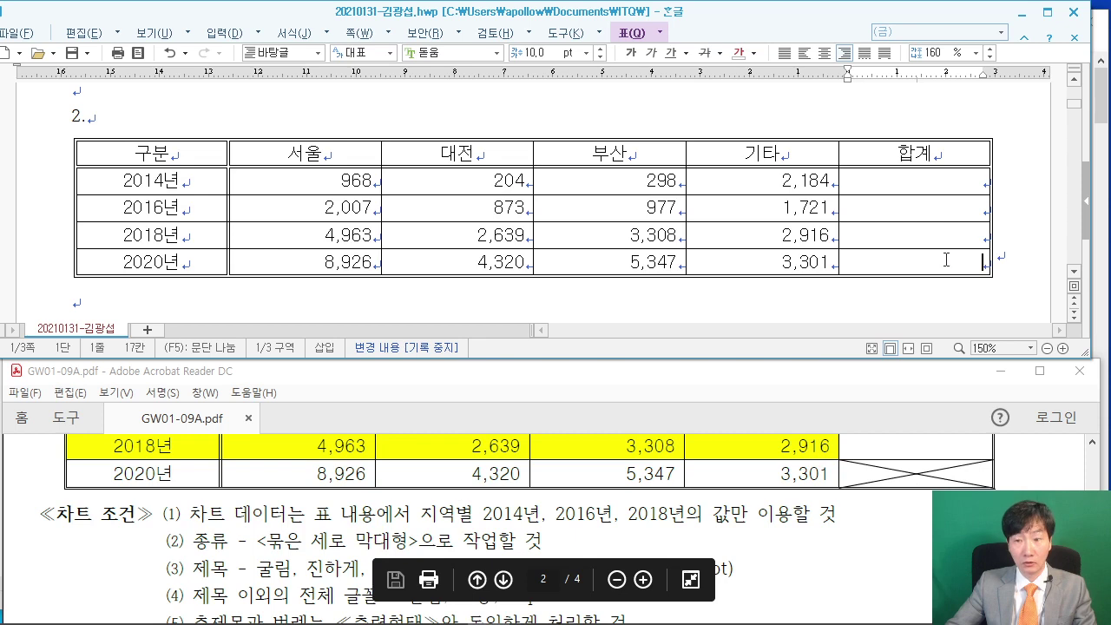
pyautogui.moveTo(952, 261)
pyautogui.mouseDown()
pyautogui.moveTo(960, 147)
pyautogui.moveTo(952, 256)
pyautogui.mouseUp()
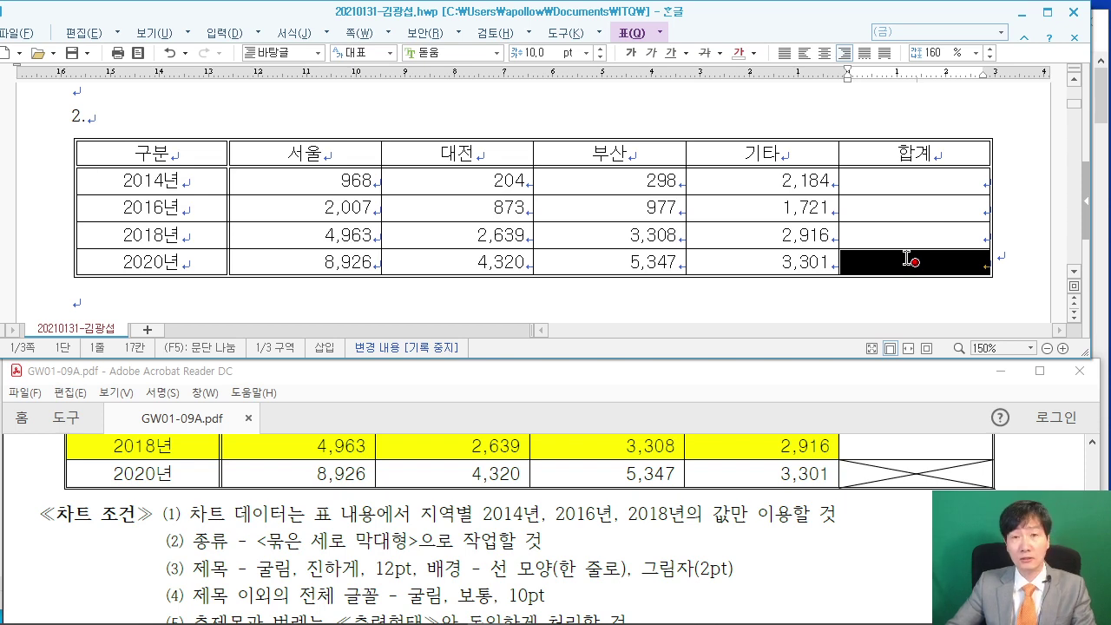
# Step: Draw both \ and / diagonals across the 2020 합계 cell to form an X
pyautogui.press('l')
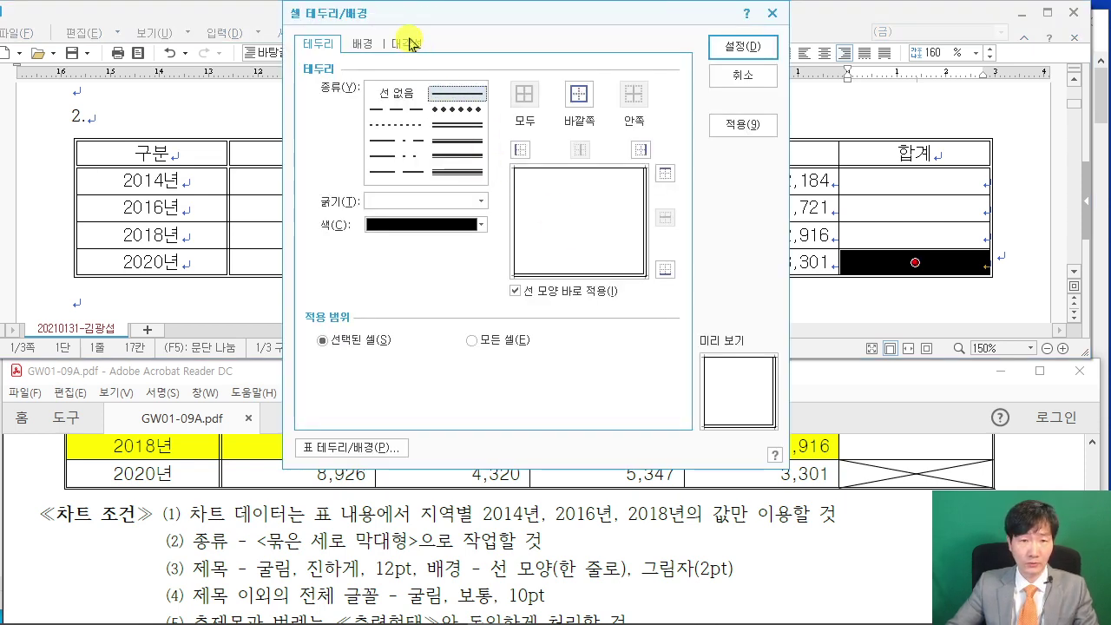
pyautogui.click(409, 43)
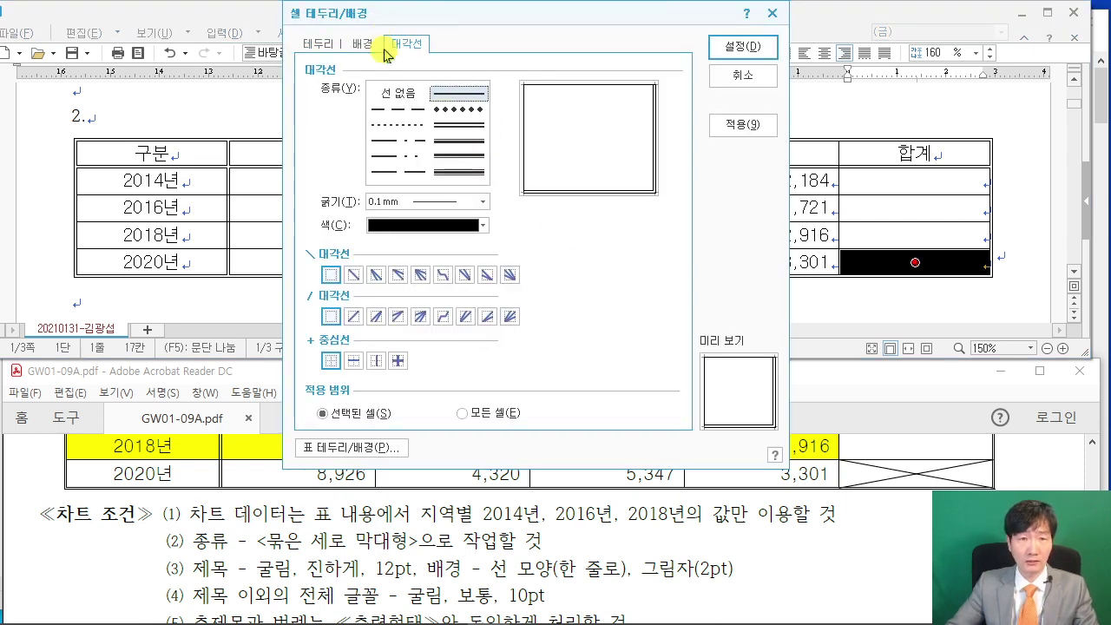
pyautogui.click(353, 276)
pyautogui.click(354, 316)
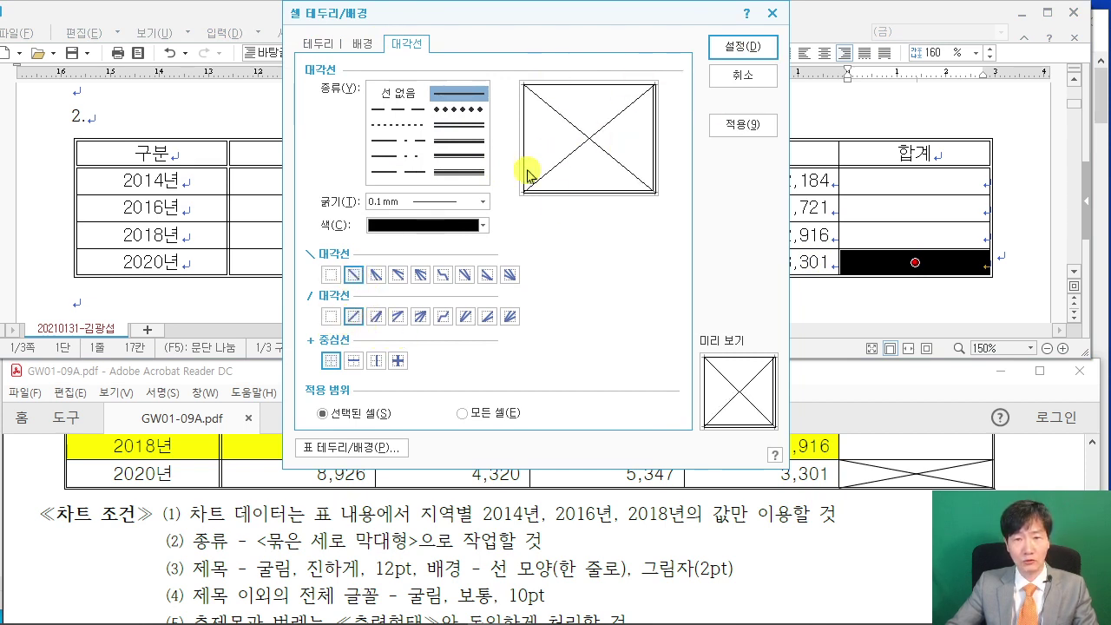
pyautogui.click(743, 47)
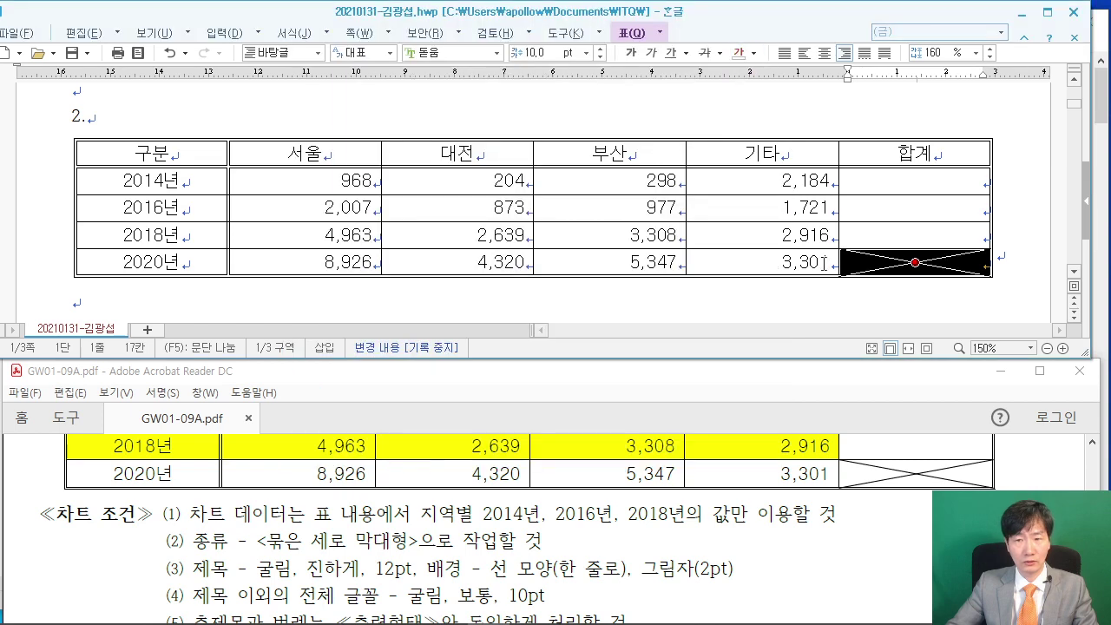
pyautogui.click(797, 293)
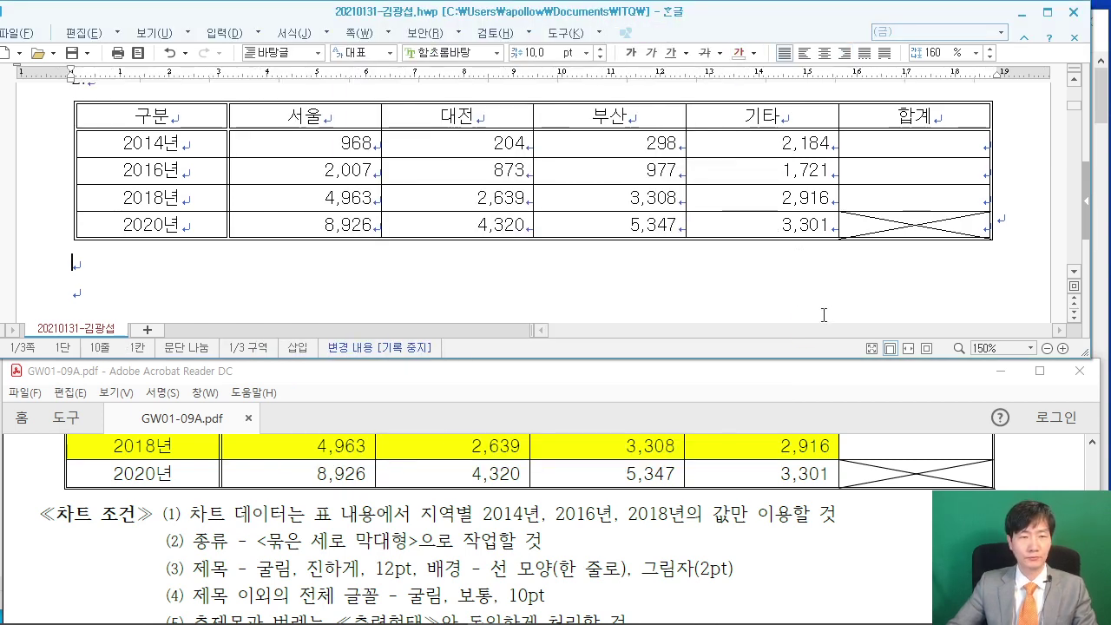
# Step: Select the heading and 2014–2018 rows from 구분 through 기타
pyautogui.scroll(3, 281, 519)
pyautogui.scroll(5, 280, 519)
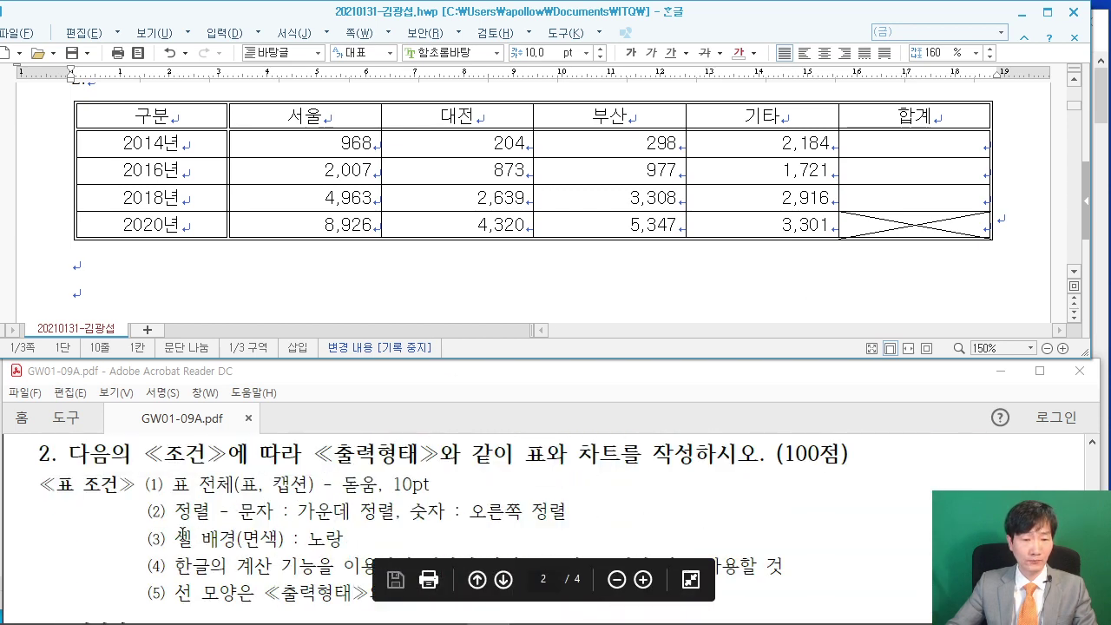
pyautogui.moveTo(176, 538); pyautogui.dragTo(344, 539)
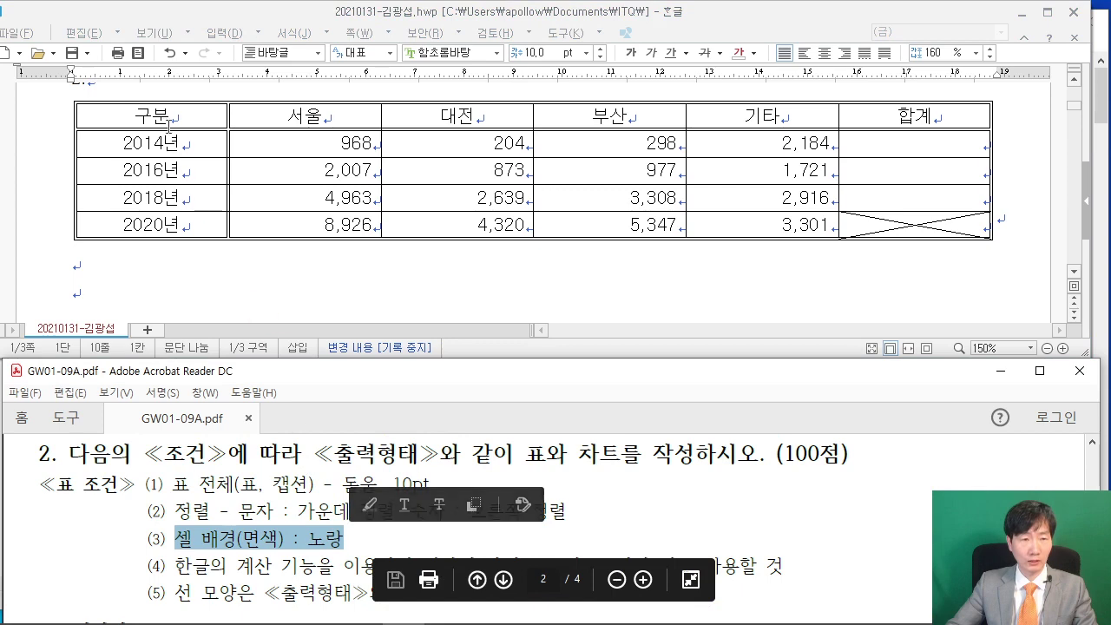
pyautogui.moveTo(169, 124); pyautogui.dragTo(763, 197)
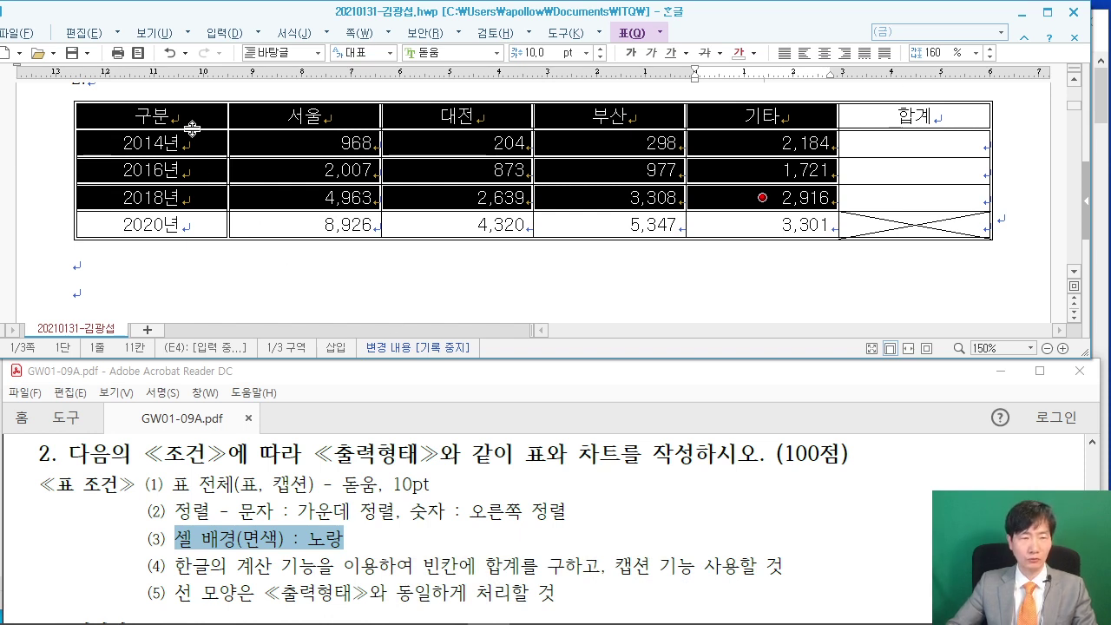
pyautogui.scroll(-5, 297, 547)
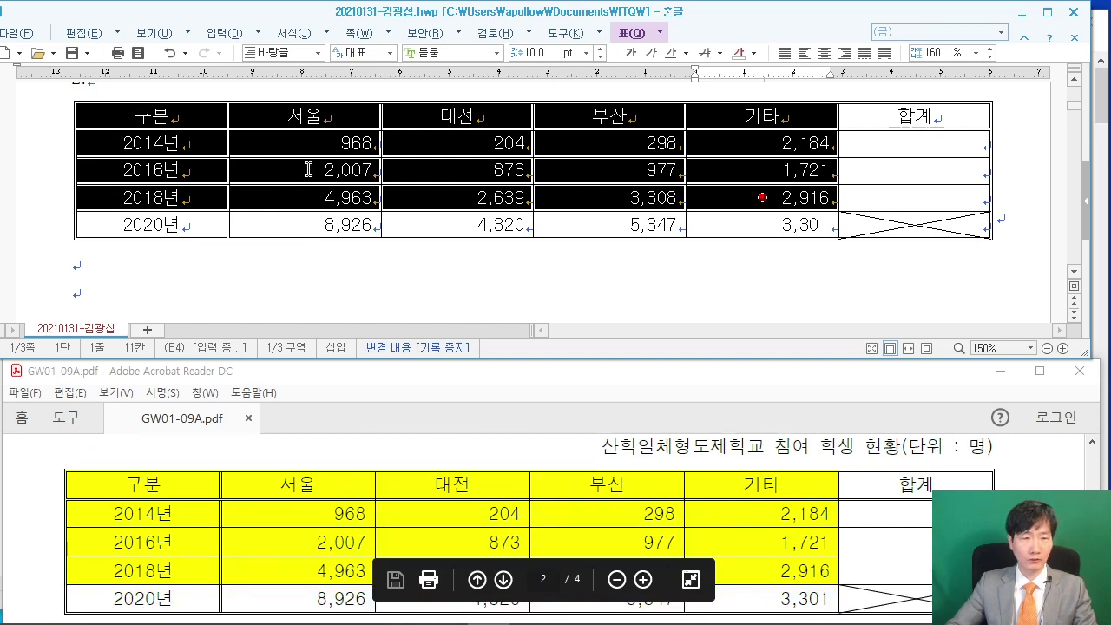
# Step: Give the selected cells a solid yellow background fill
pyautogui.press('l')
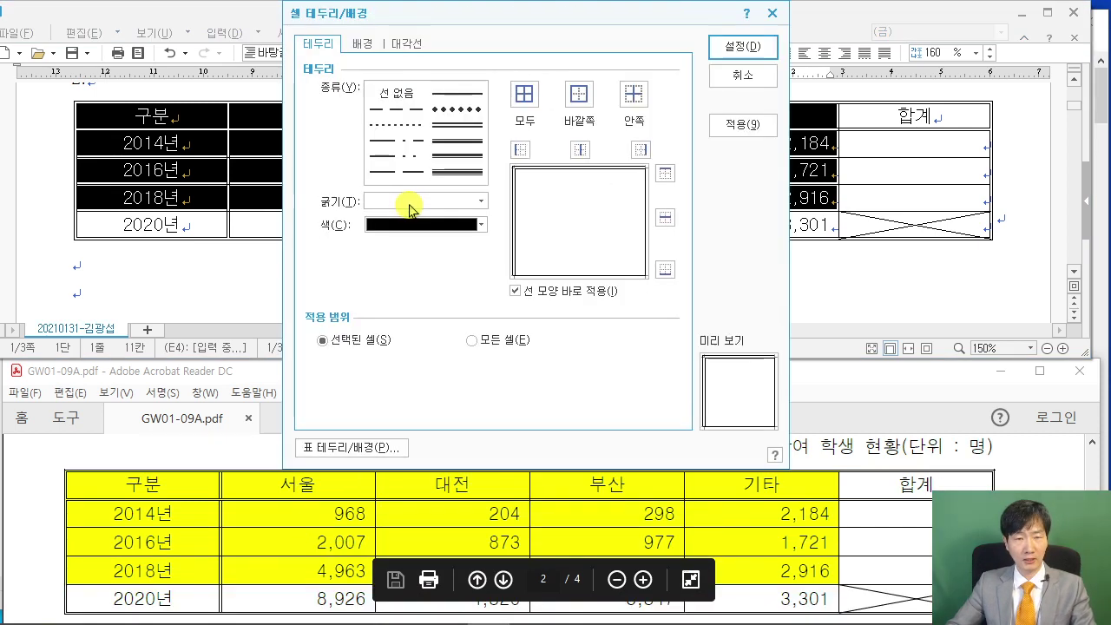
pyautogui.click(362, 43)
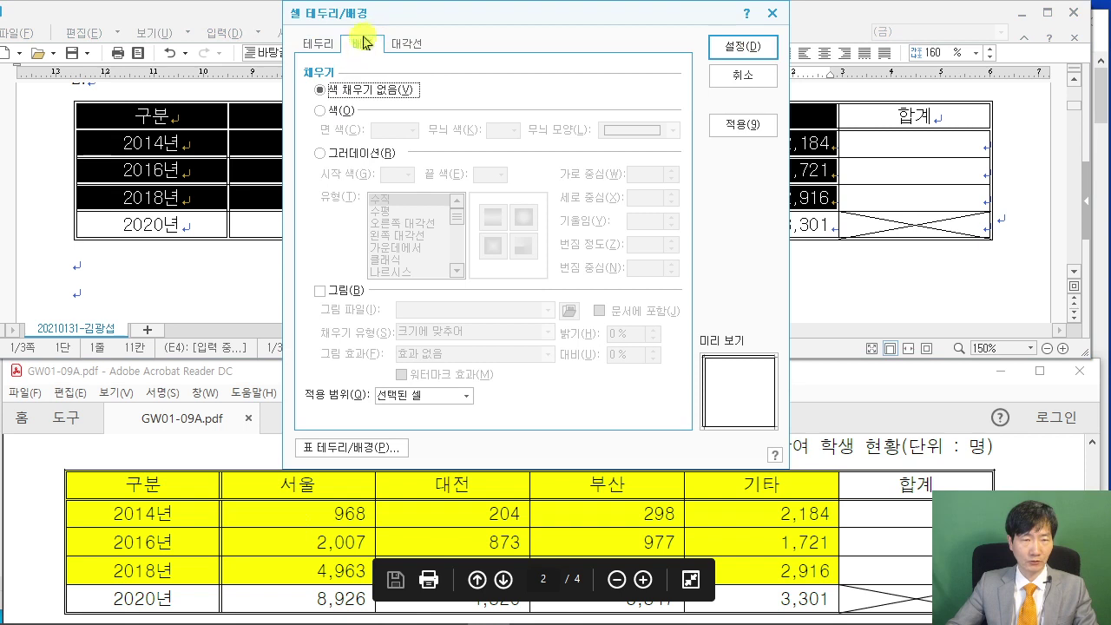
pyautogui.click(321, 111)
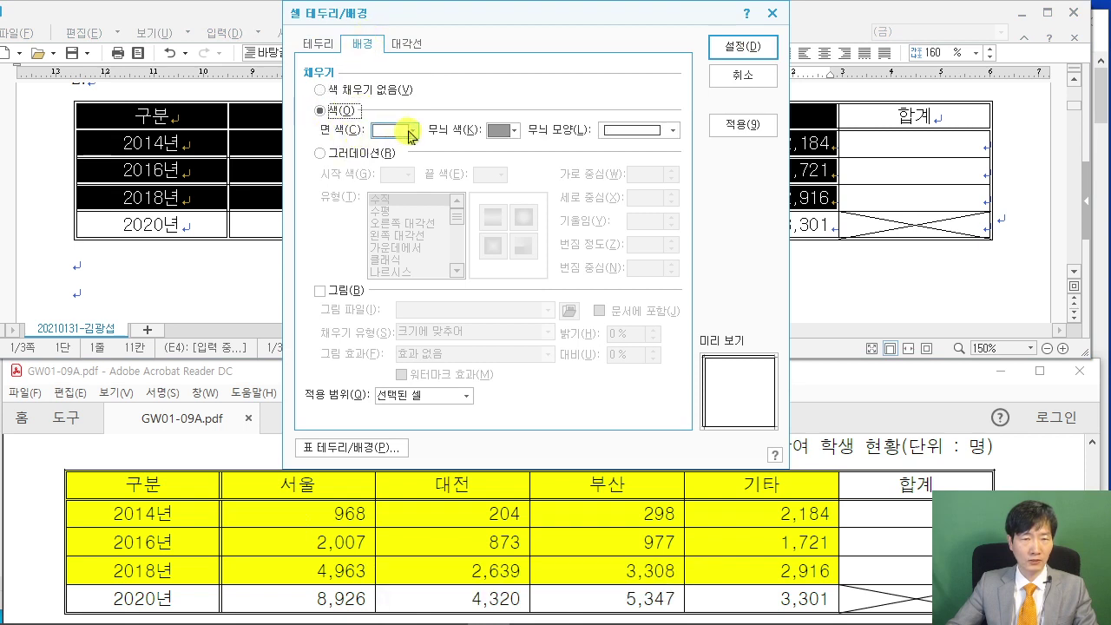
pyautogui.click(411, 131)
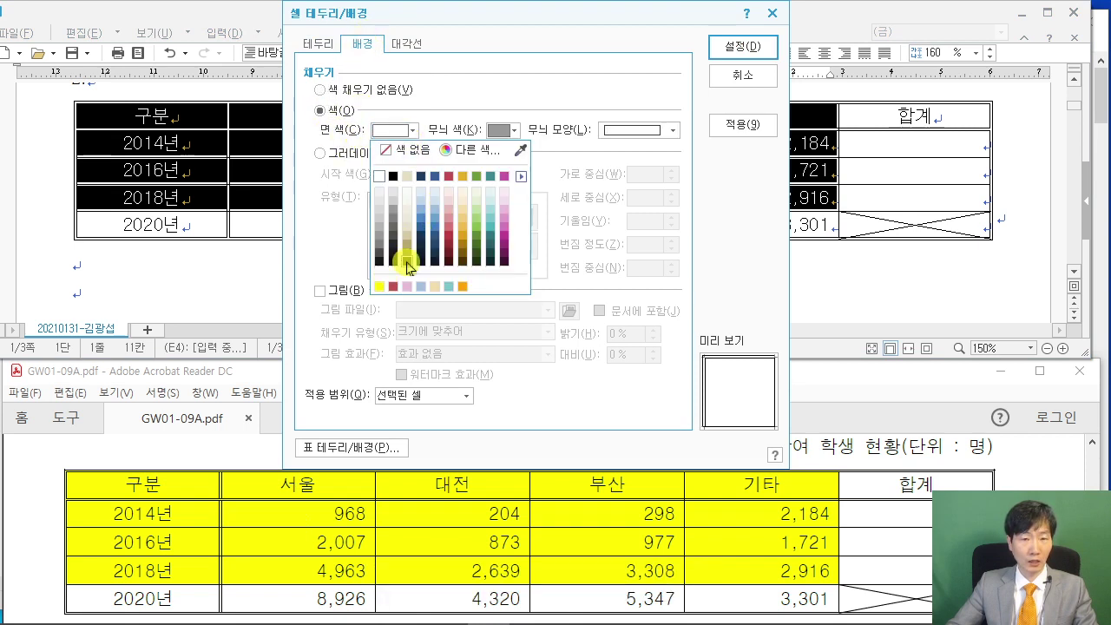
pyautogui.click(521, 177)
pyautogui.click(594, 199)
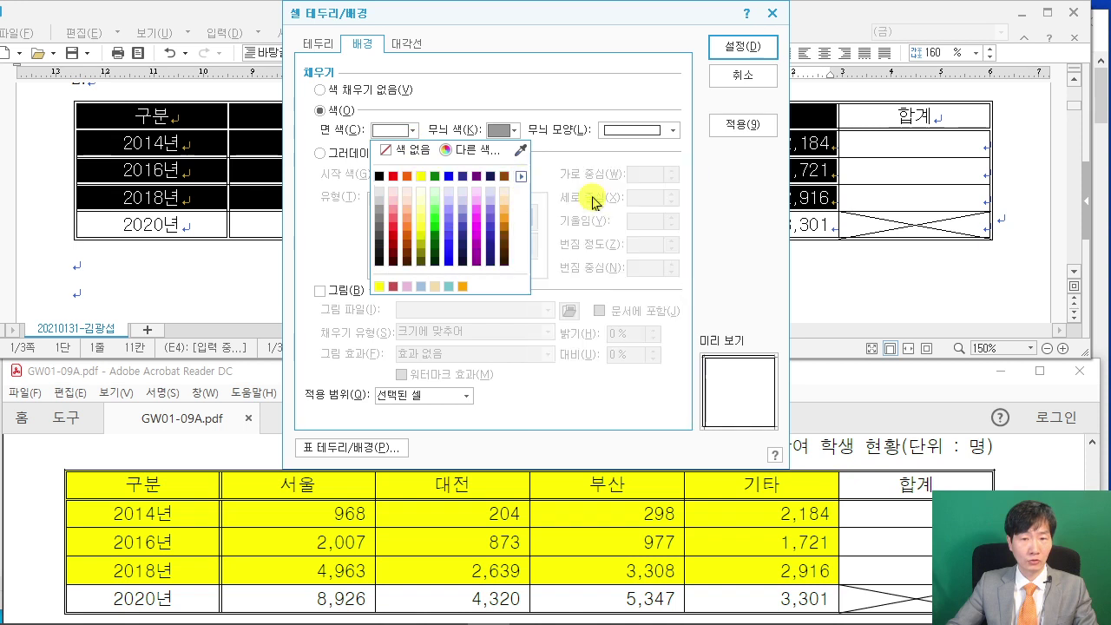
pyautogui.click(425, 179)
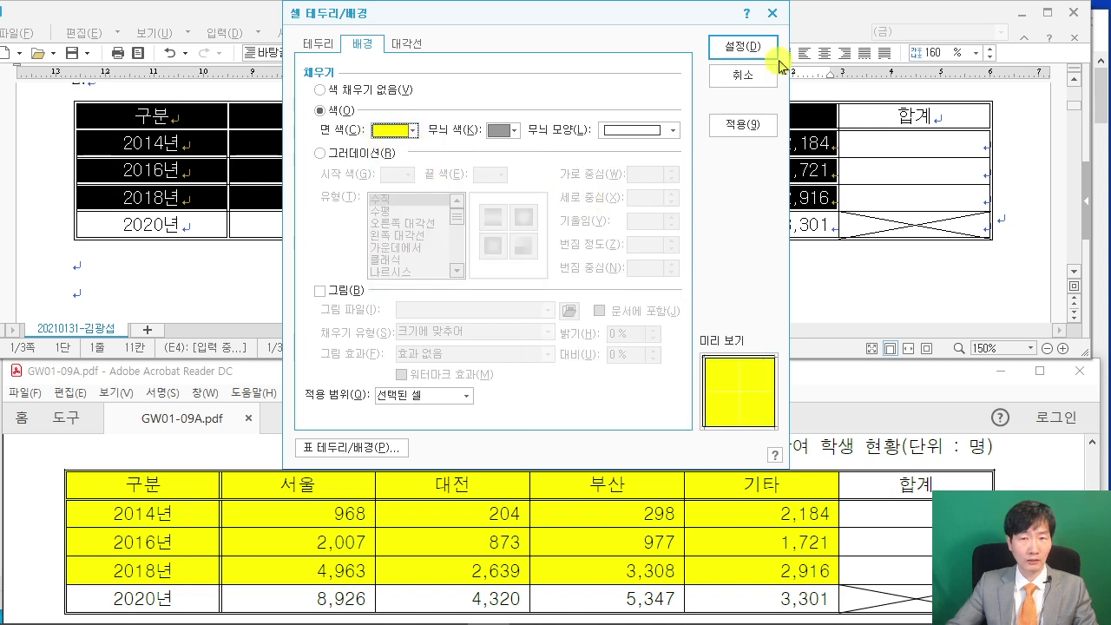
pyautogui.click(747, 50)
pyautogui.click(493, 275)
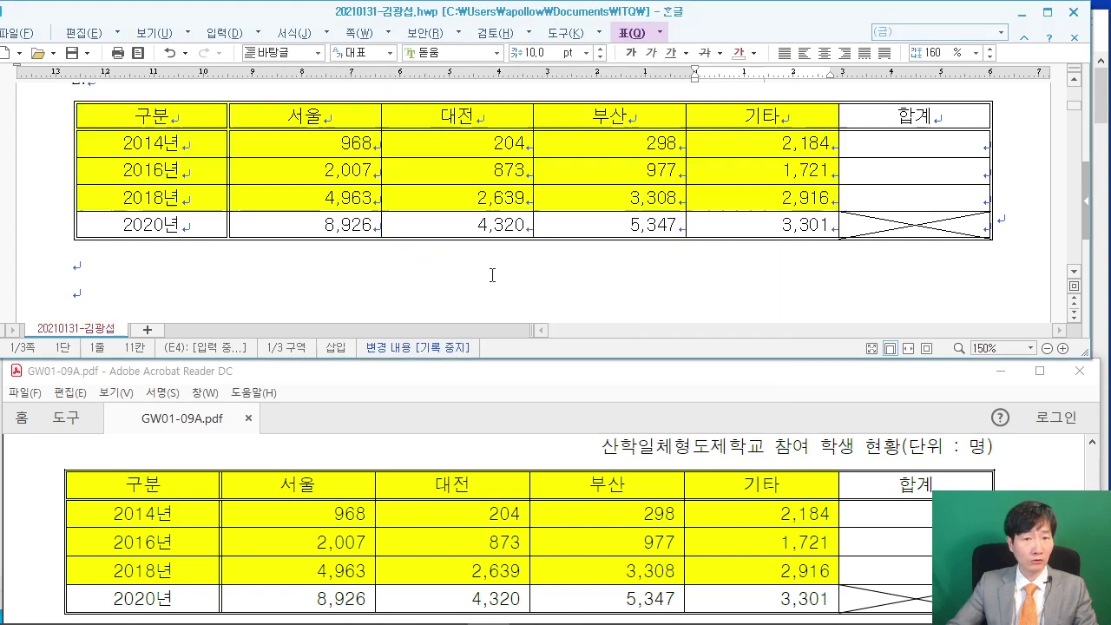
# Step: Select the 2014–2018 figures through their empty 합계 cells
pyautogui.scroll(3, 329, 467)
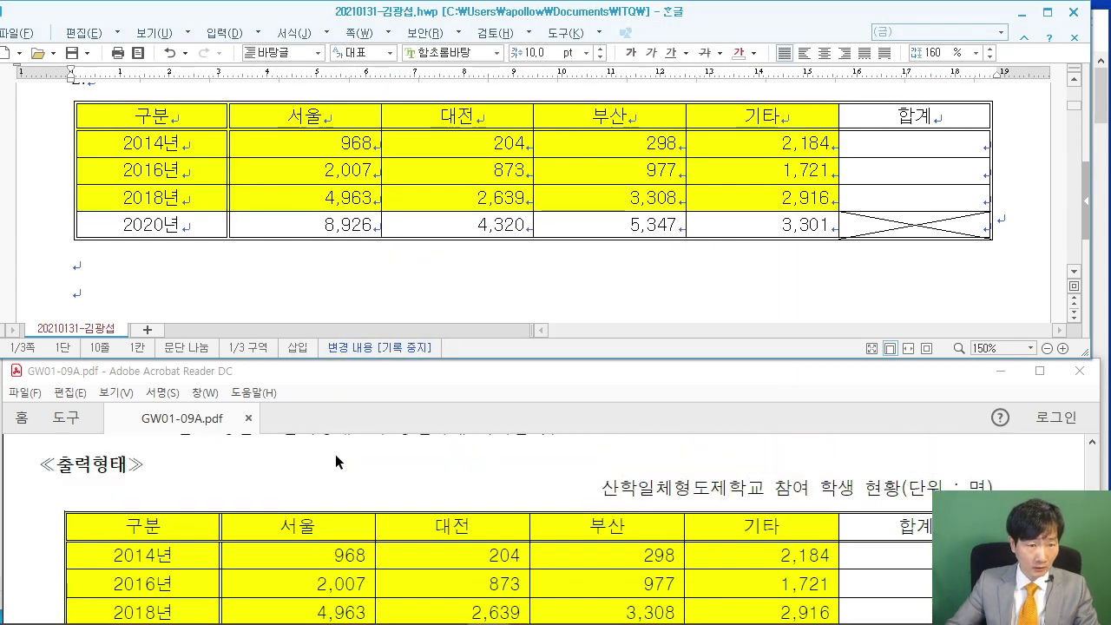
pyautogui.moveTo(174, 455); pyautogui.dragTo(344, 458)
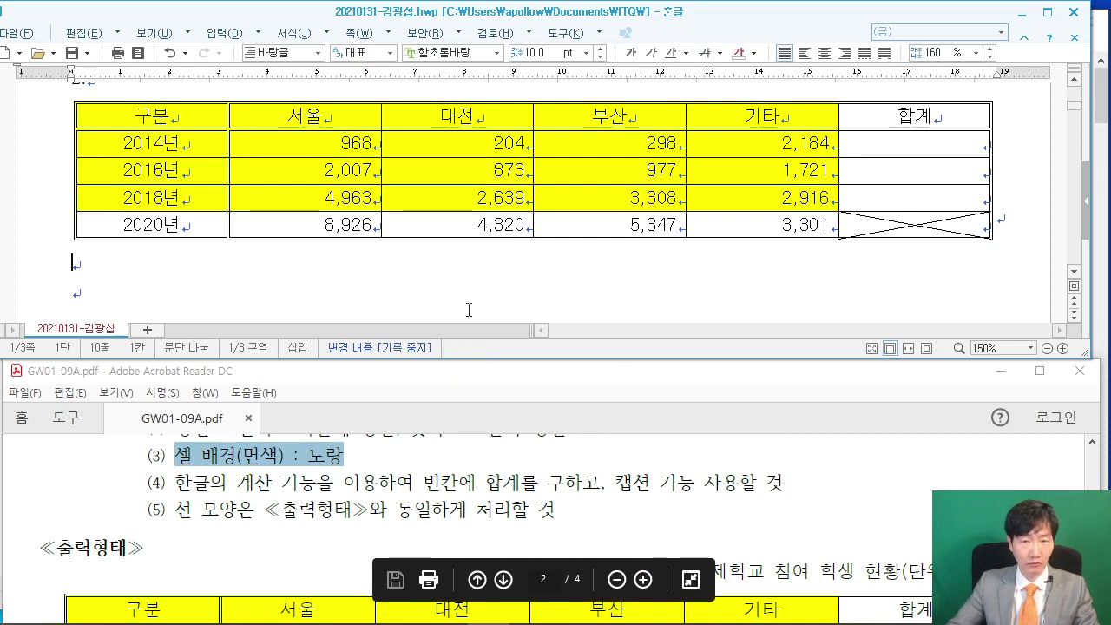
pyautogui.click(302, 142)
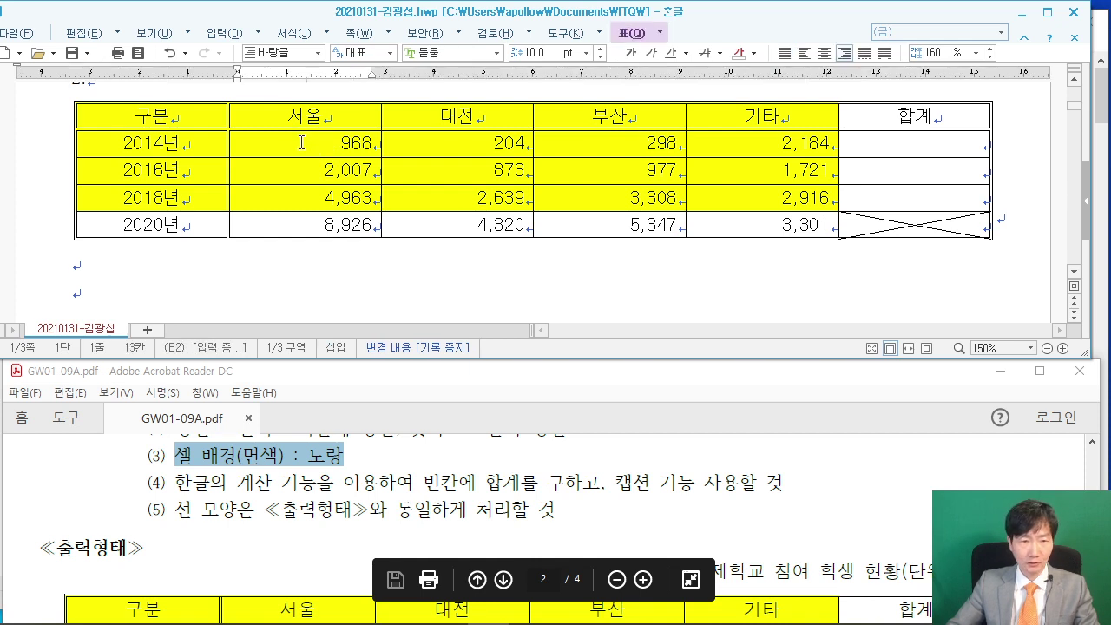
pyautogui.moveTo(302, 143); pyautogui.dragTo(925, 226)
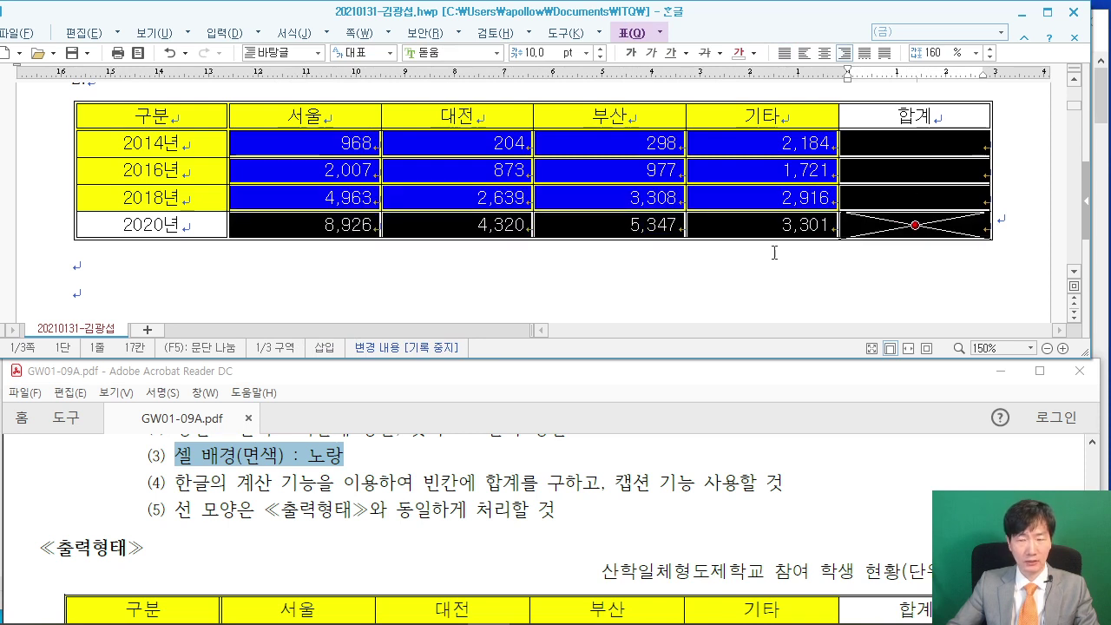
pyautogui.click(819, 264)
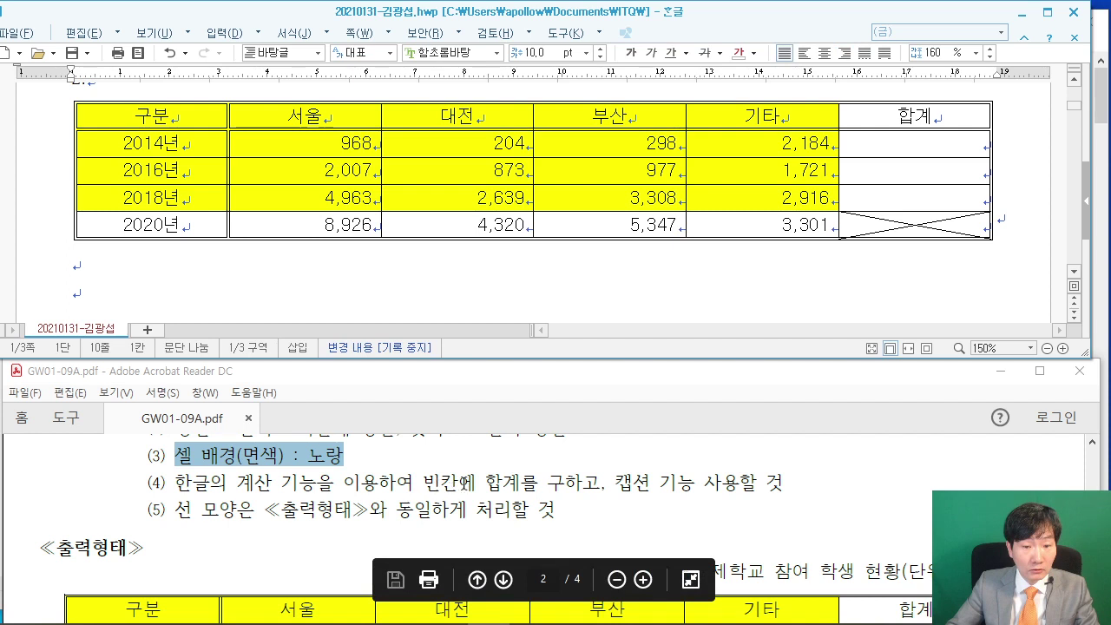
pyautogui.moveTo(268, 141); pyautogui.dragTo(915, 197)
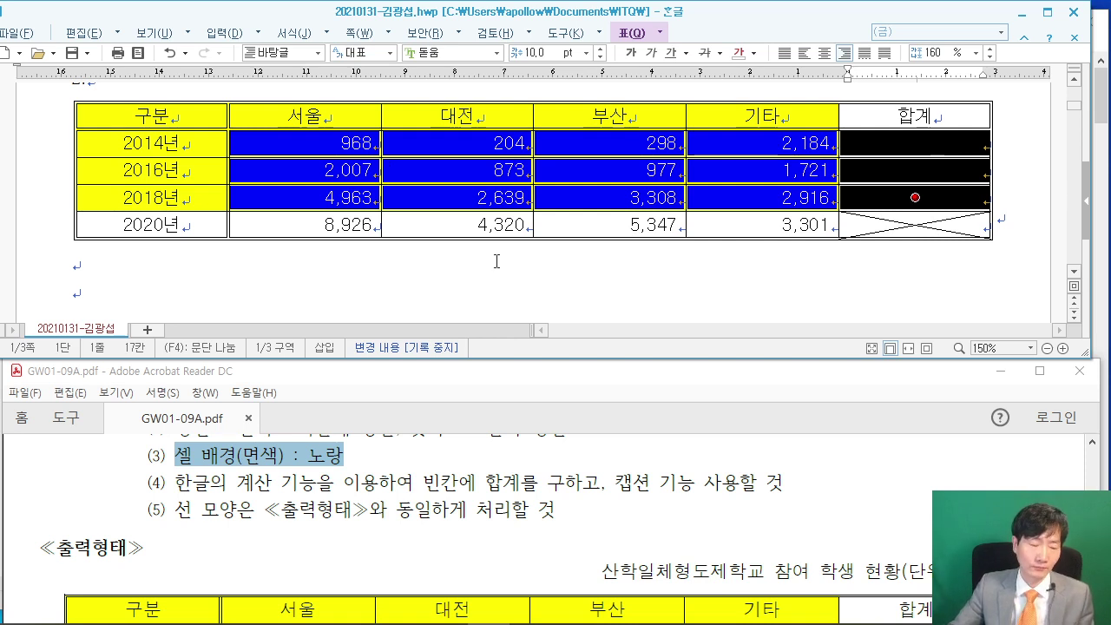
# Step: Fill the 합계 cells with block sums 3,654, 5,578 and 13,826
pyautogui.rightClick(332, 142)
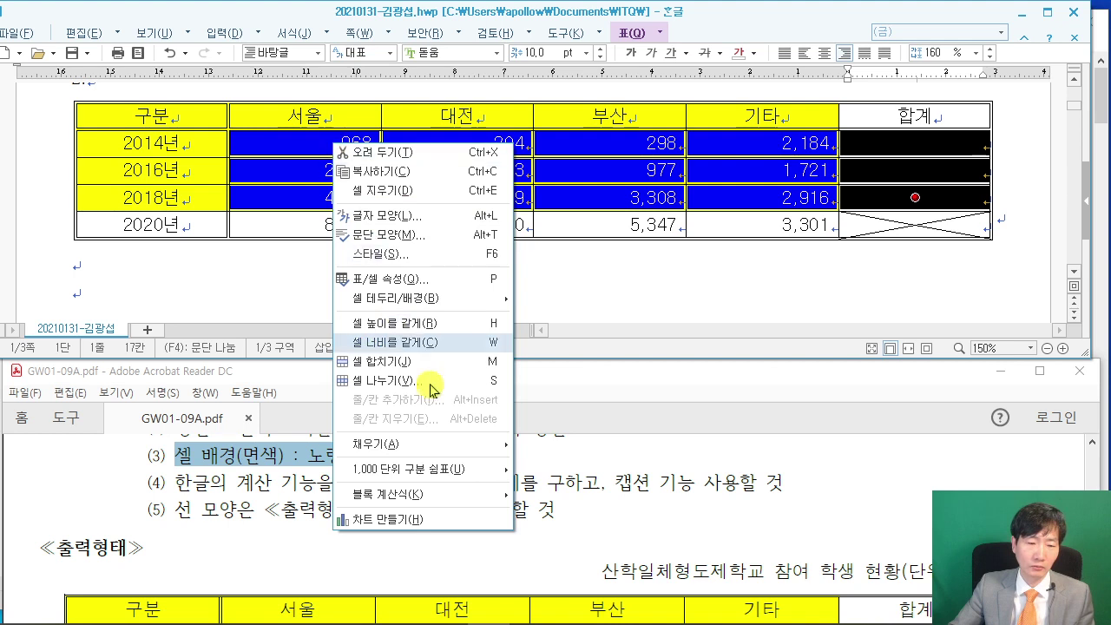
pyautogui.moveTo(436, 497)
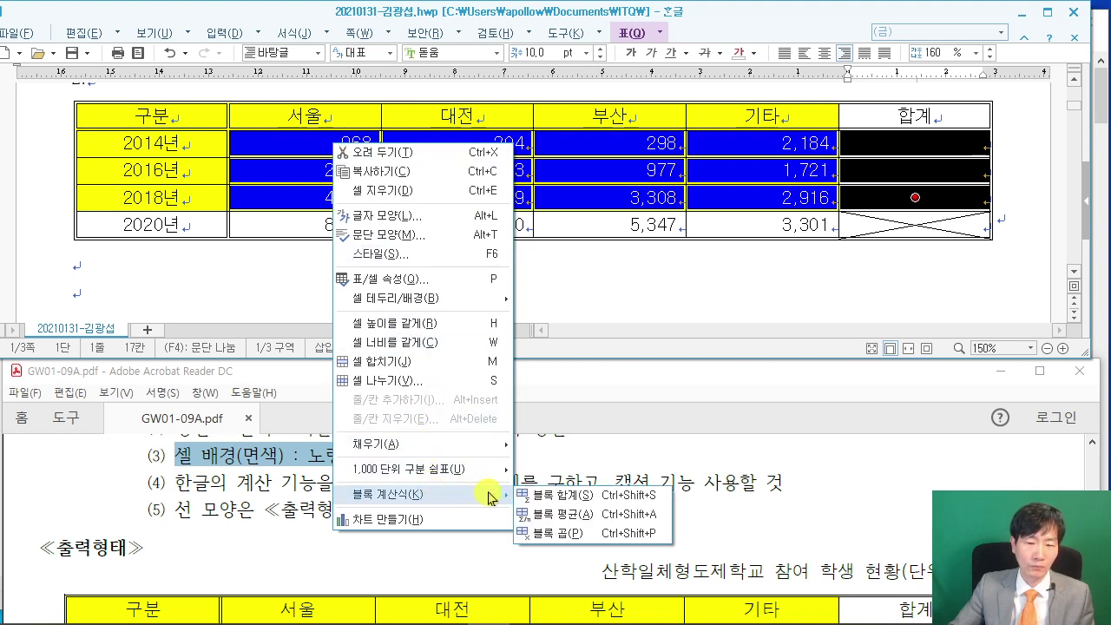
pyautogui.click(566, 496)
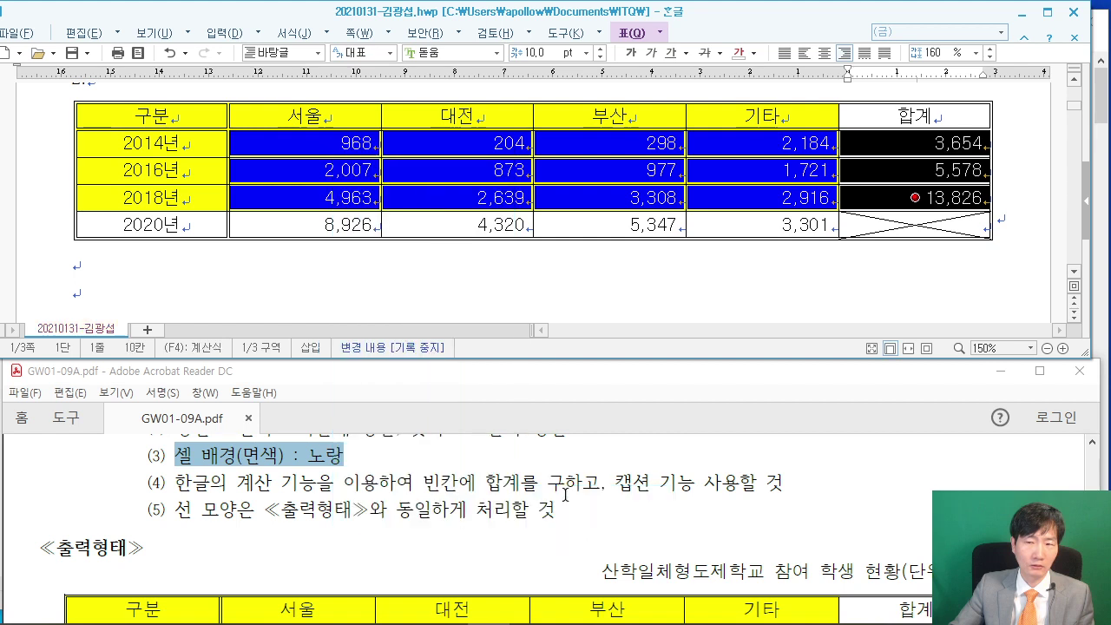
pyautogui.click(655, 33)
pyautogui.moveTo(665, 351)
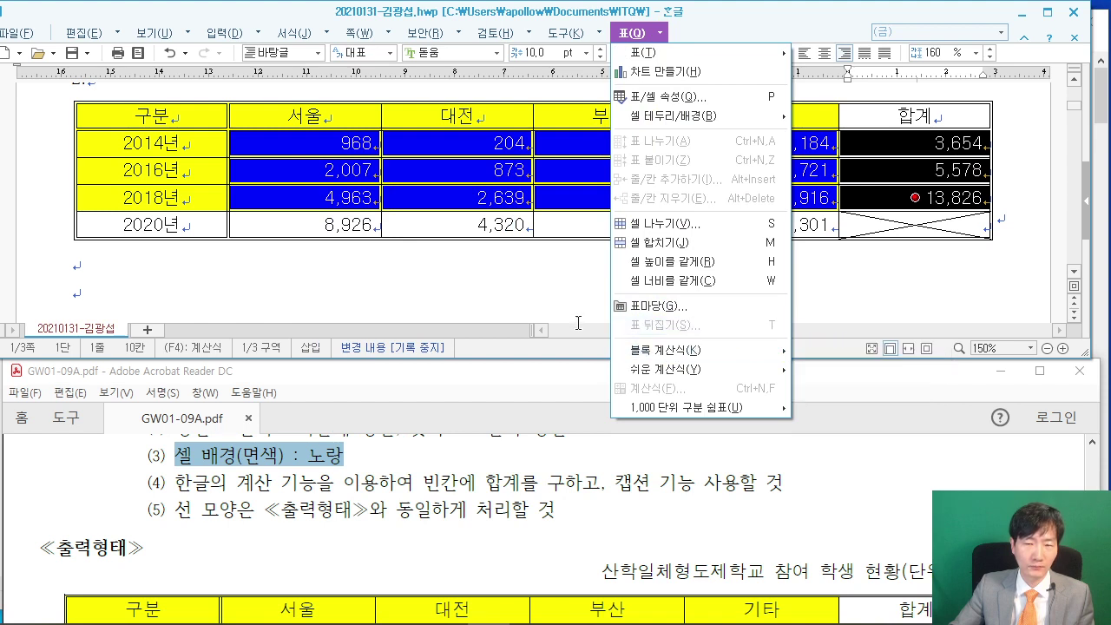
pyautogui.moveTo(705, 351)
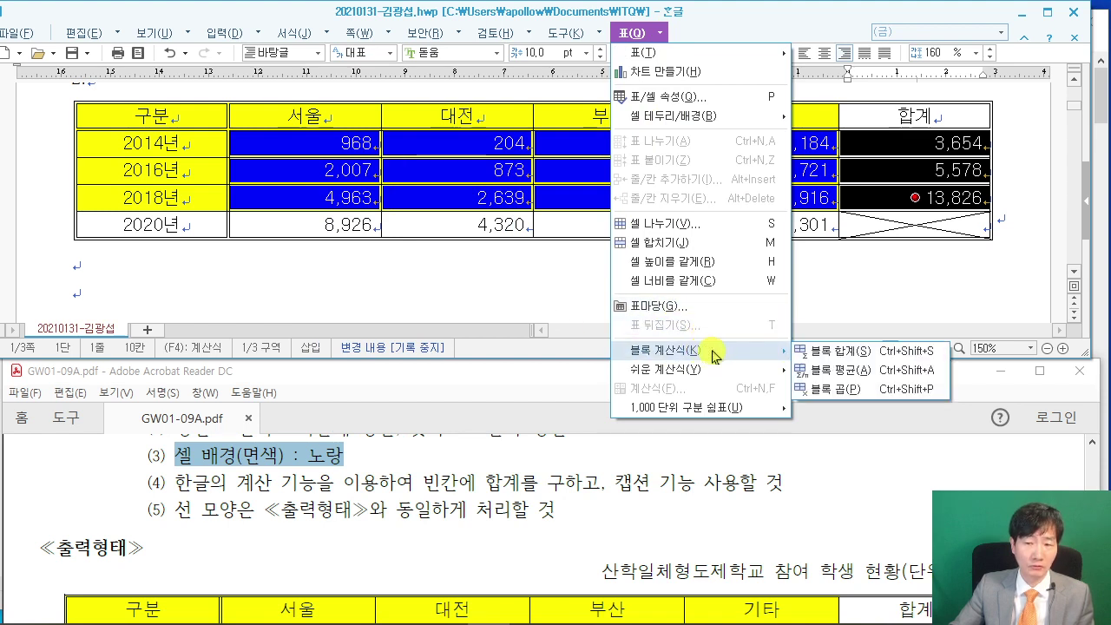
pyautogui.click(938, 221)
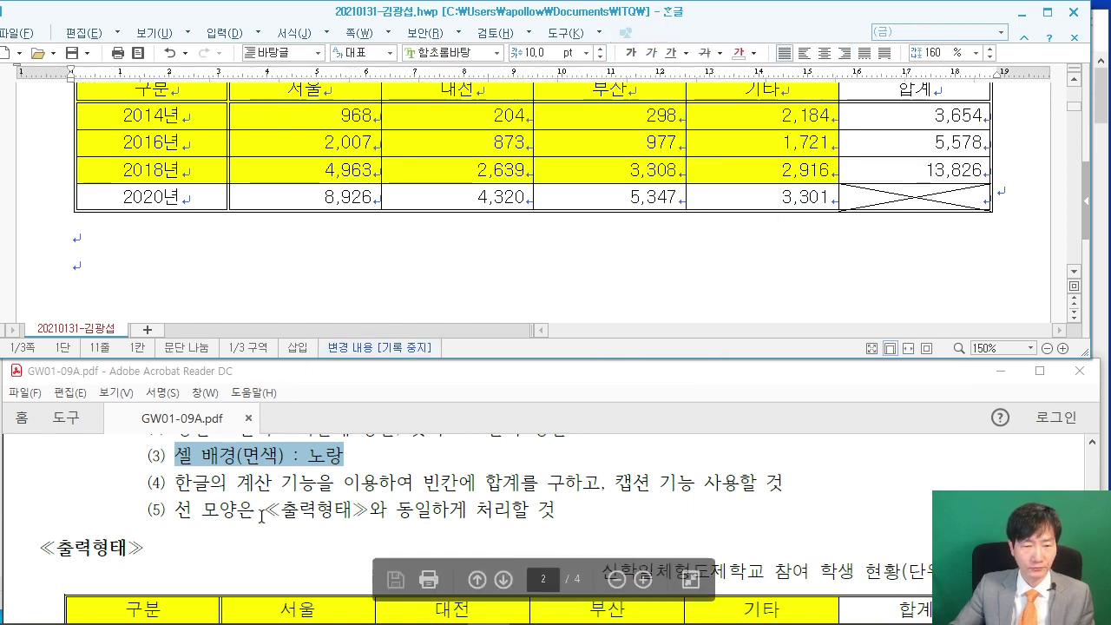
# Step: Highlight the caption requirement in the exam sheet
pyautogui.scroll(2, 388, 307)
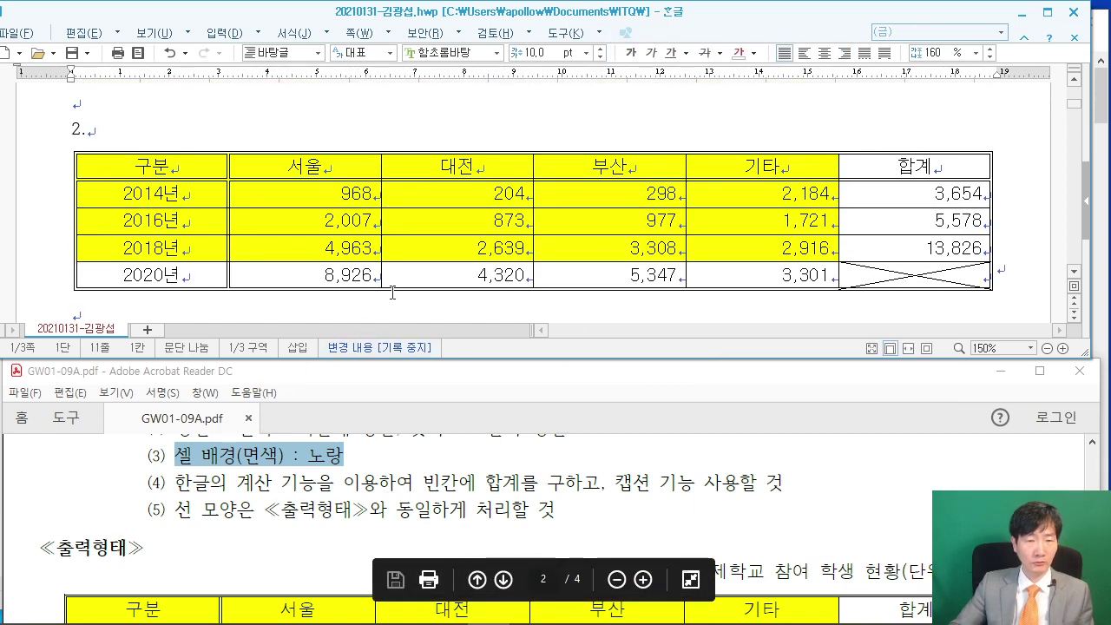
pyautogui.moveTo(617, 483); pyautogui.dragTo(784, 484)
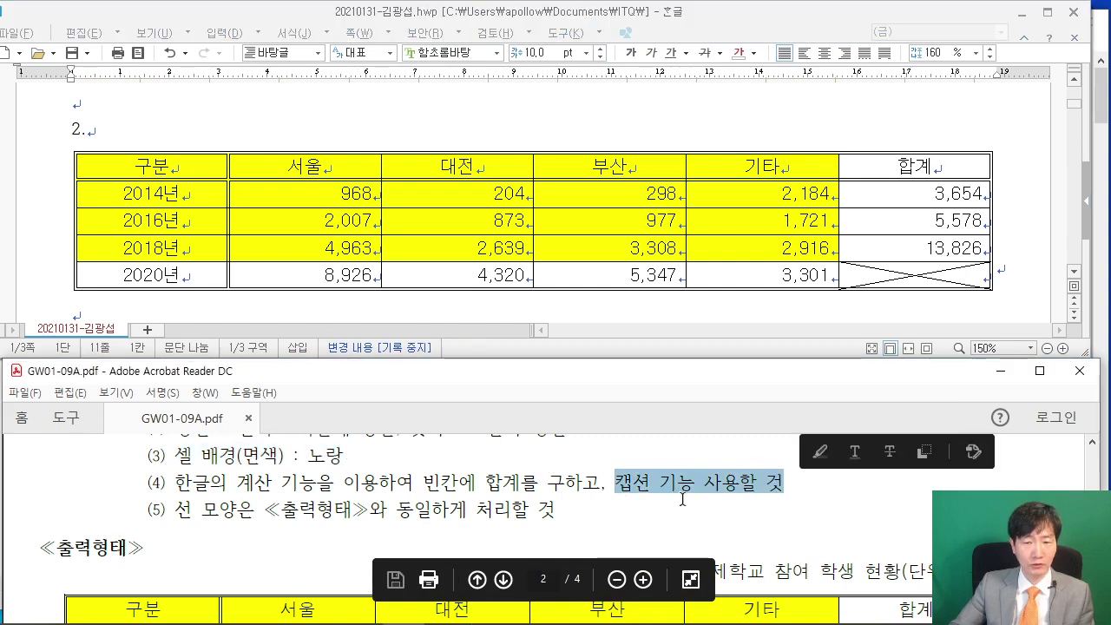
pyautogui.scroll(-1, 640, 492)
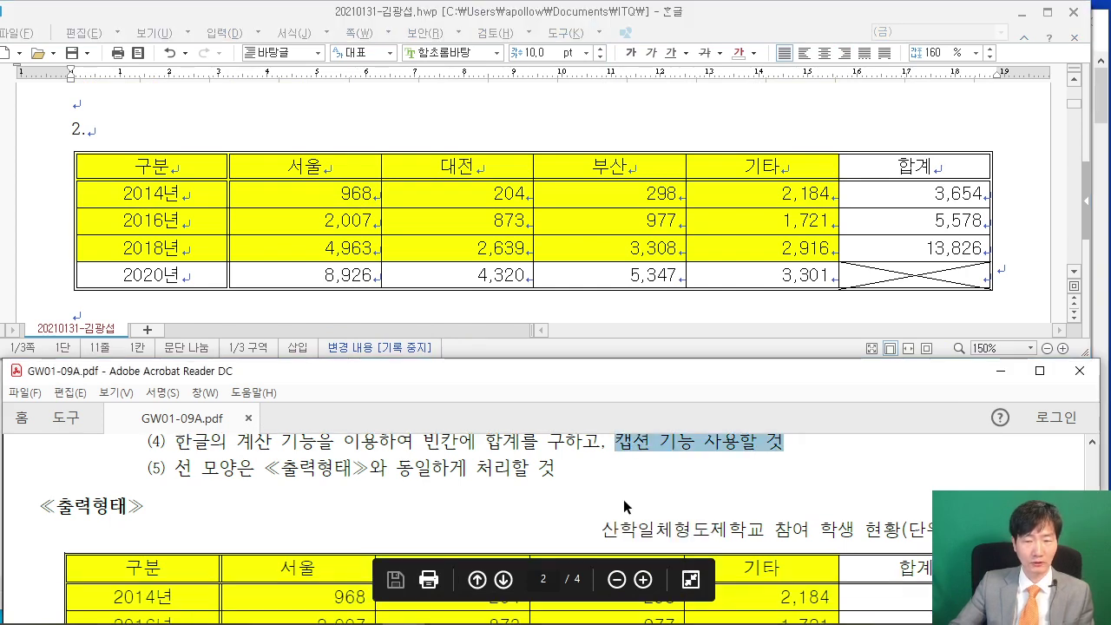
pyautogui.scroll(-1, 624, 499)
pyautogui.moveTo(601, 488); pyautogui.dragTo(854, 488)
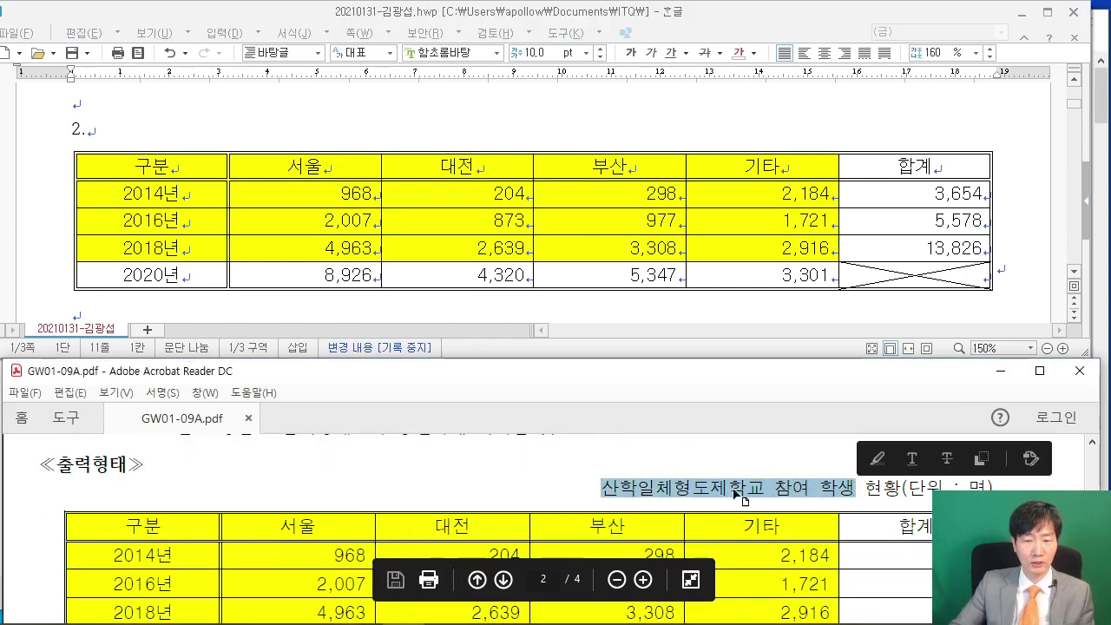
pyautogui.click(651, 489)
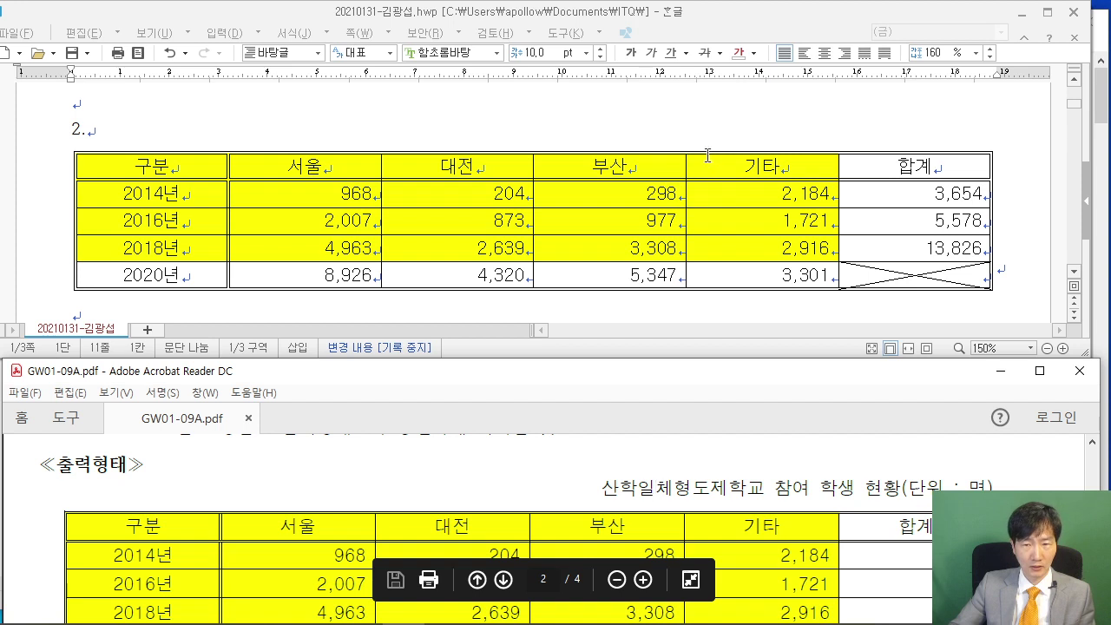
# Step: Add a table caption reading '산학일체형도제학교 참여 학생 현황(단위 : 명)'
pyautogui.click(708, 154)
pyautogui.rightClick(708, 158)
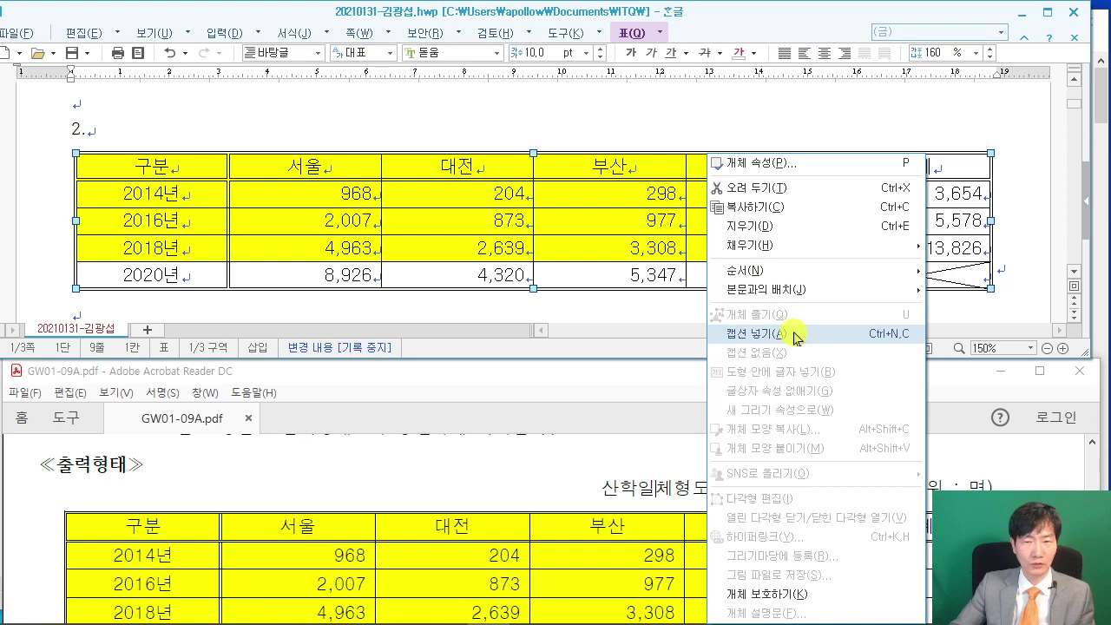
pyautogui.click(794, 334)
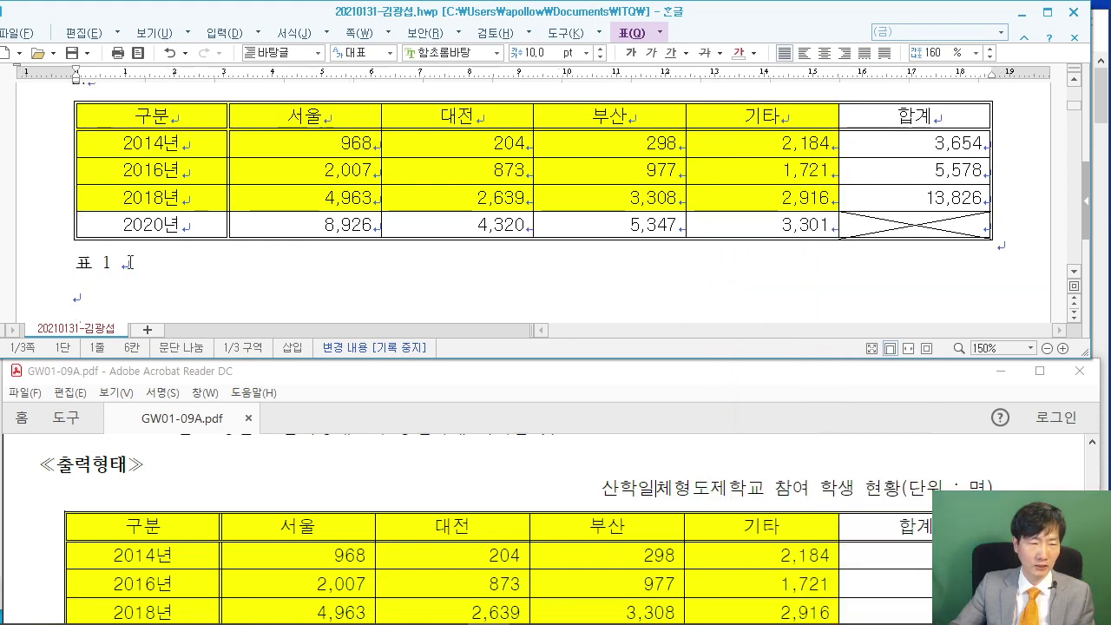
pyautogui.moveTo(128, 262); pyautogui.dragTo(57, 256)
pyautogui.press('F9')
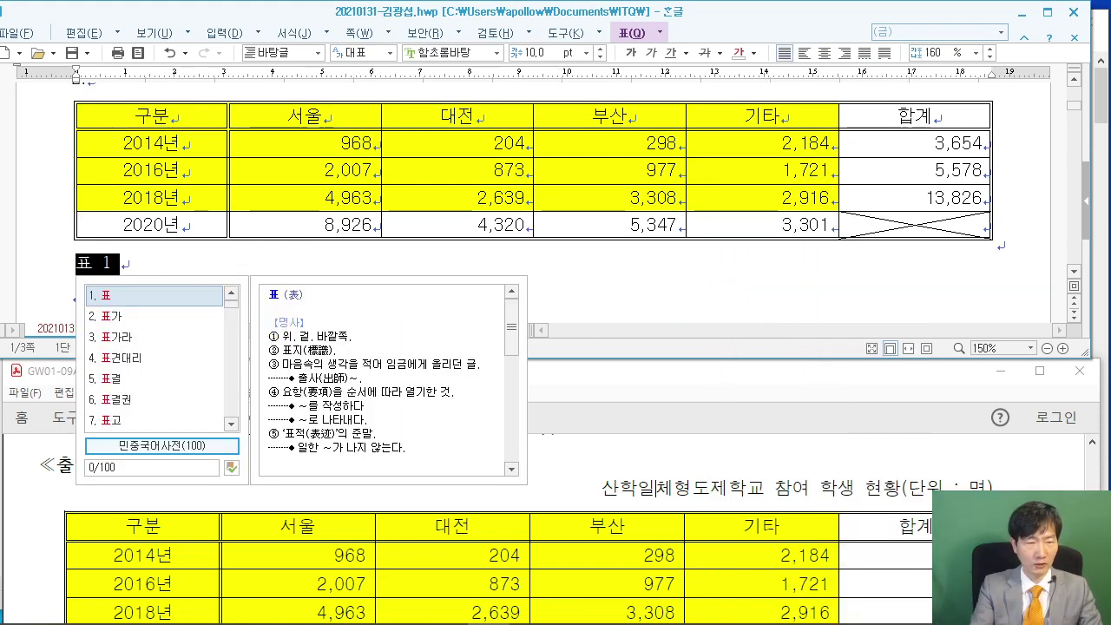
pyautogui.press('Escape')
pyautogui.write('산학일체형')
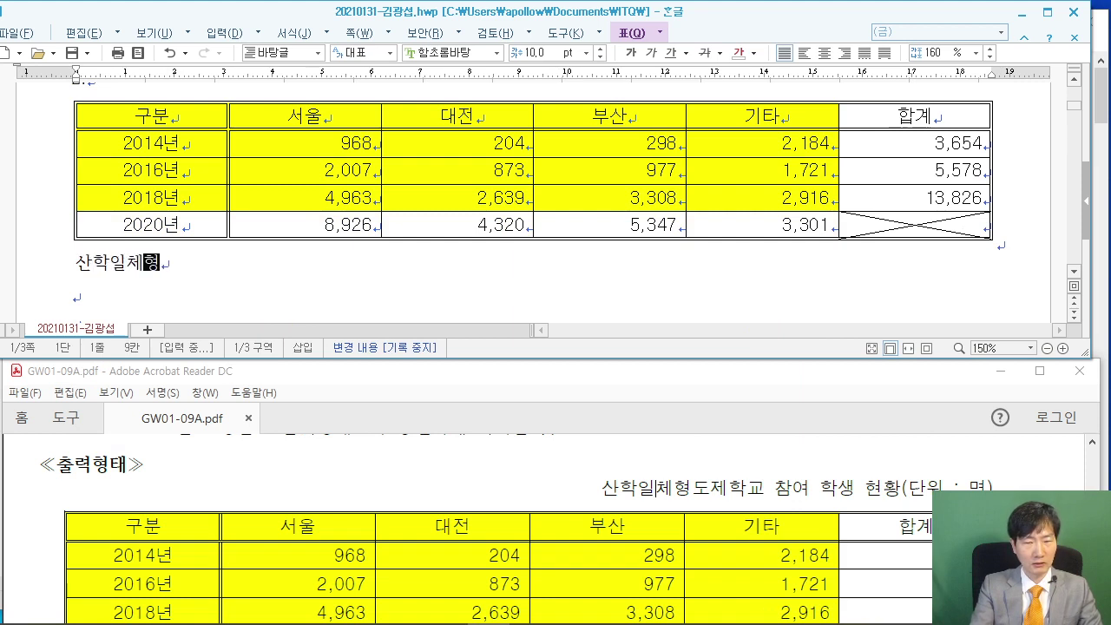
pyautogui.write('도제학교 차')
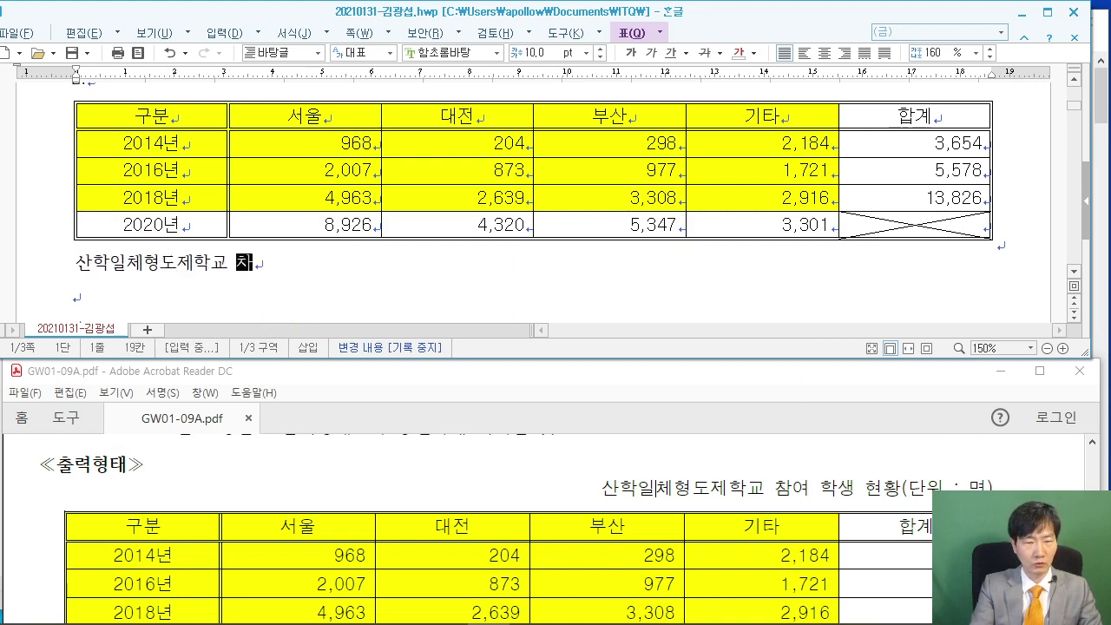
pyautogui.write('참여 학생')
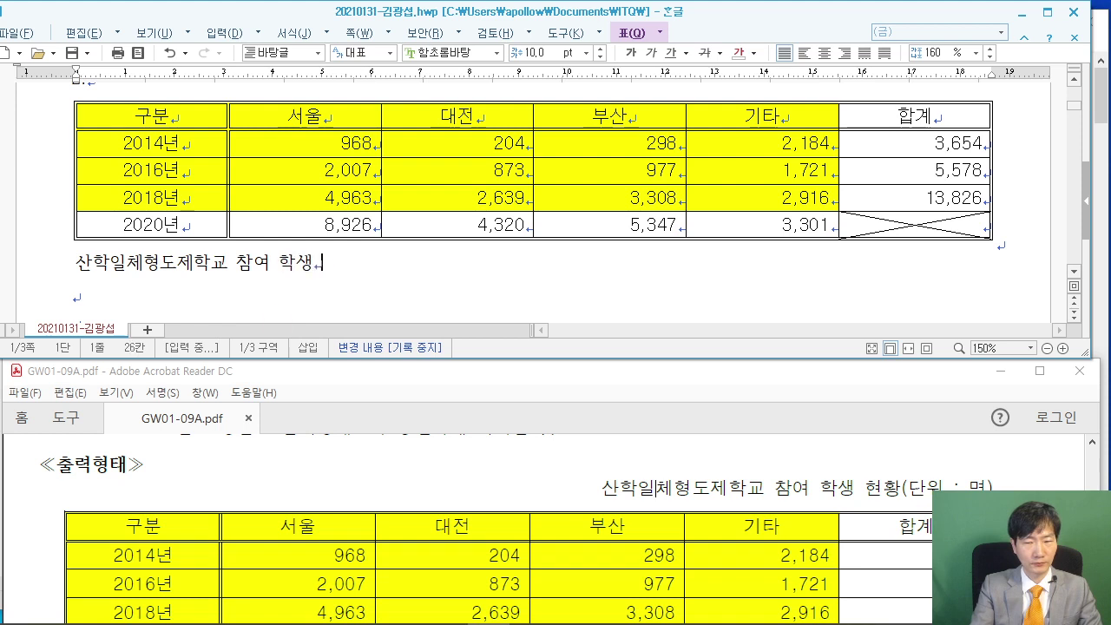
pyautogui.write(' 현황(단위 : 명')
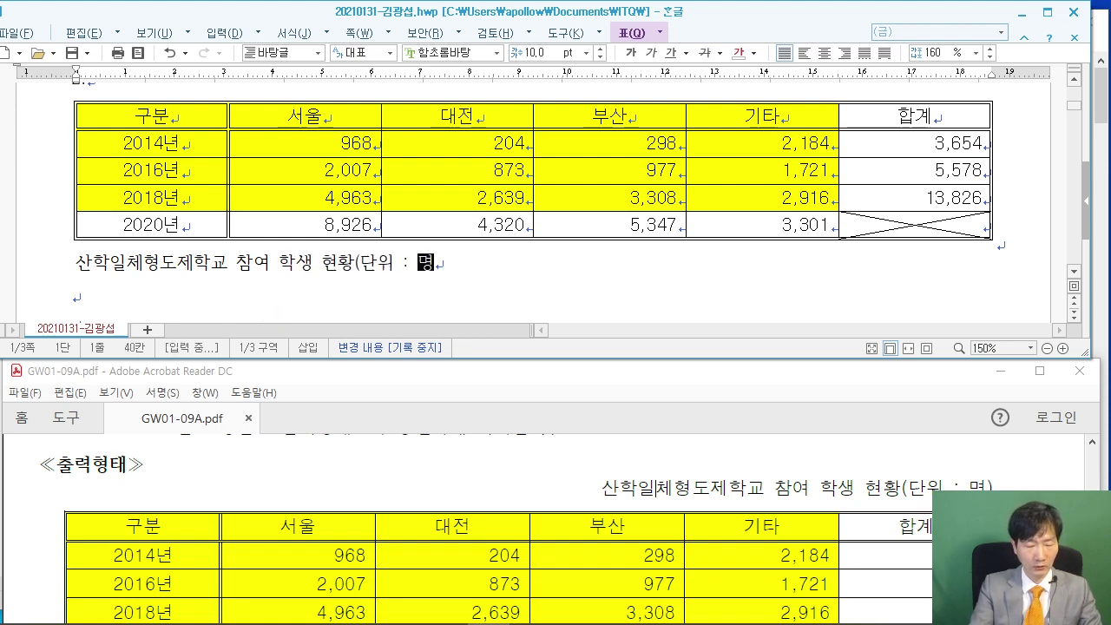
pyautogui.write(')')
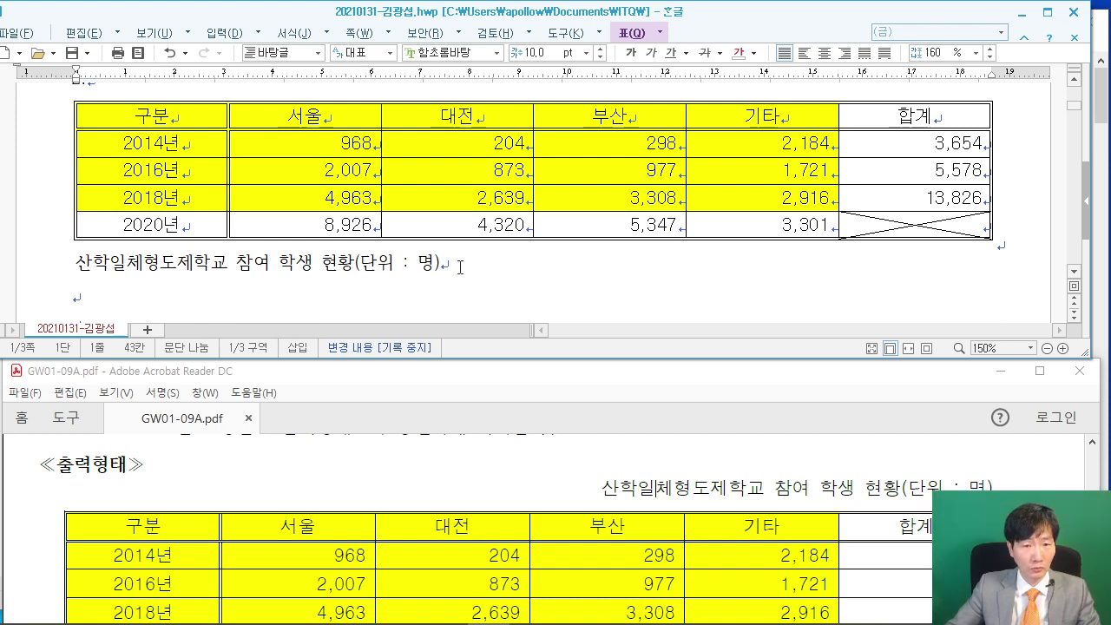
# Step: Set the caption font to 돋움 and right-align it
pyautogui.hotkey('shift', 'Home')
pyautogui.scroll(3, 311, 482)
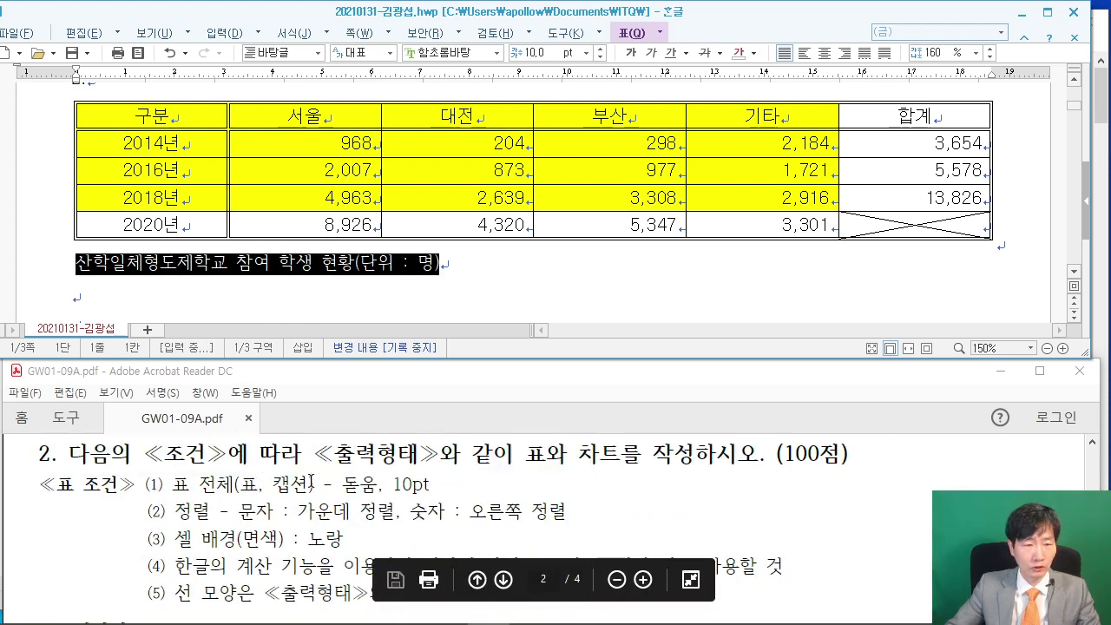
pyautogui.click(451, 53)
pyautogui.write('돋움')
pyautogui.press('Return')
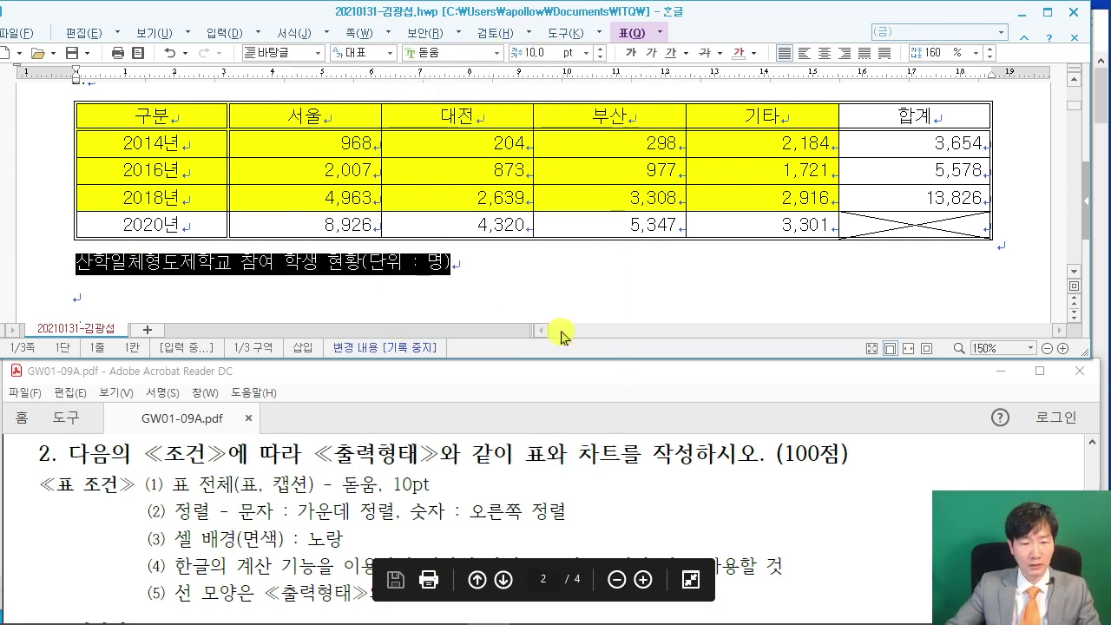
pyautogui.scroll(-3, 566, 495)
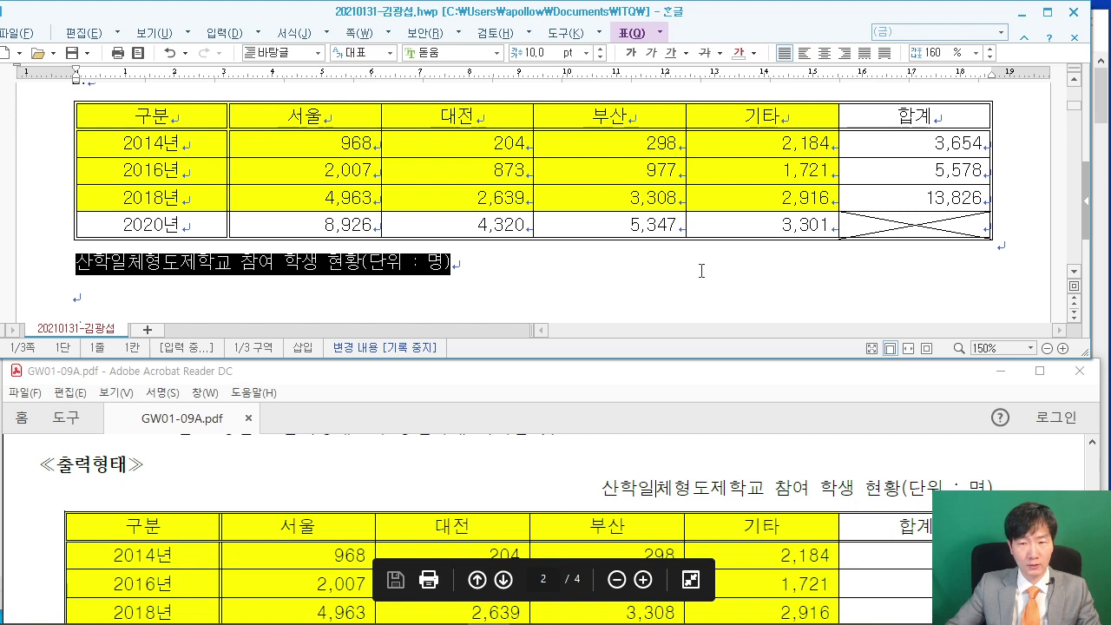
pyautogui.click(846, 55)
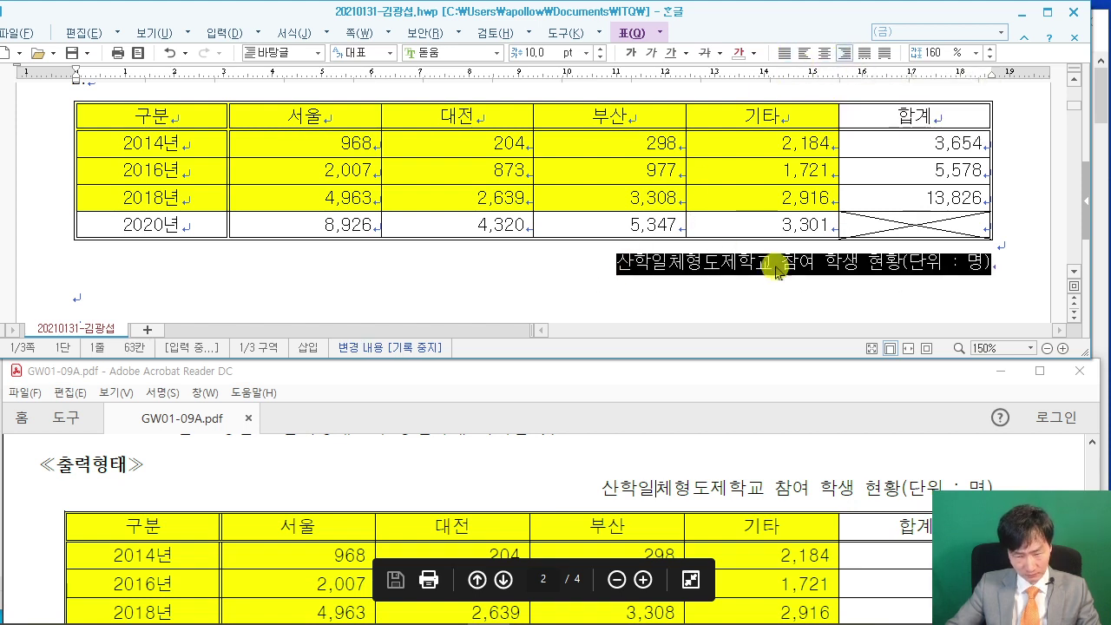
pyautogui.scroll(2, 734, 172)
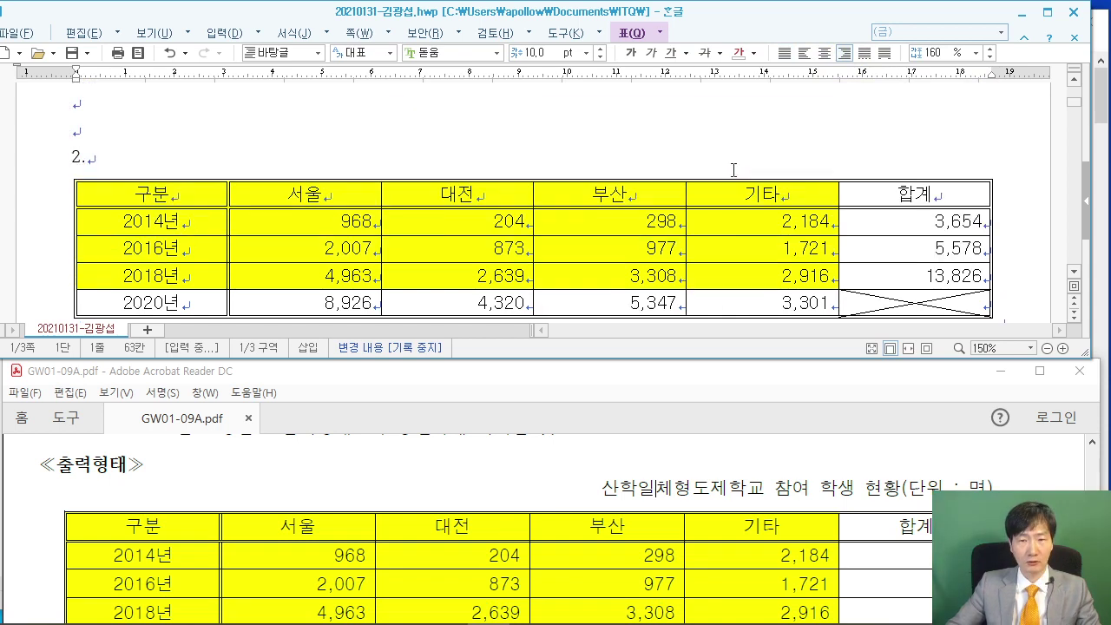
pyautogui.scroll(-2, 627, 169)
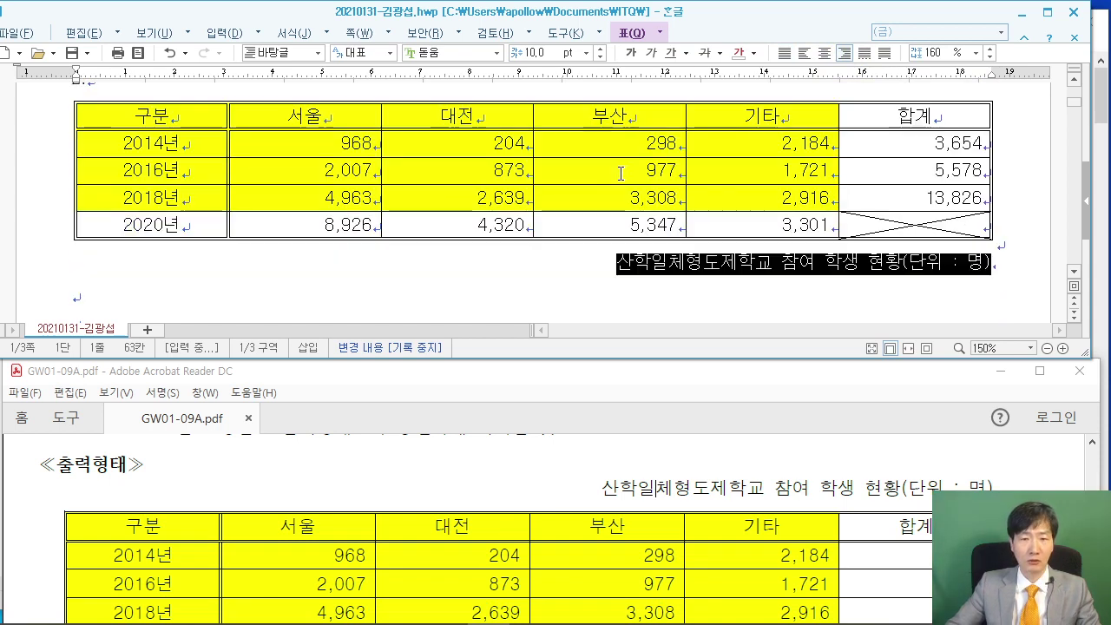
# Step: Move the caption to the top-centre position in Table/Cell Properties
pyautogui.doubleClick(614, 105)
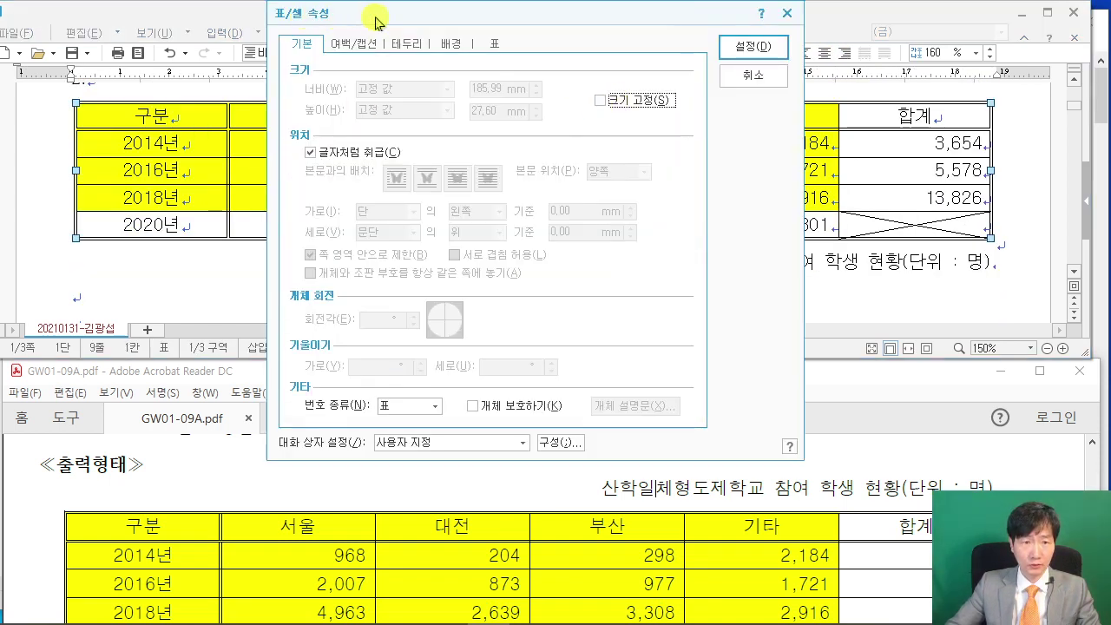
pyautogui.moveTo(373, 14); pyautogui.dragTo(339, 132)
pyautogui.click(276, 153)
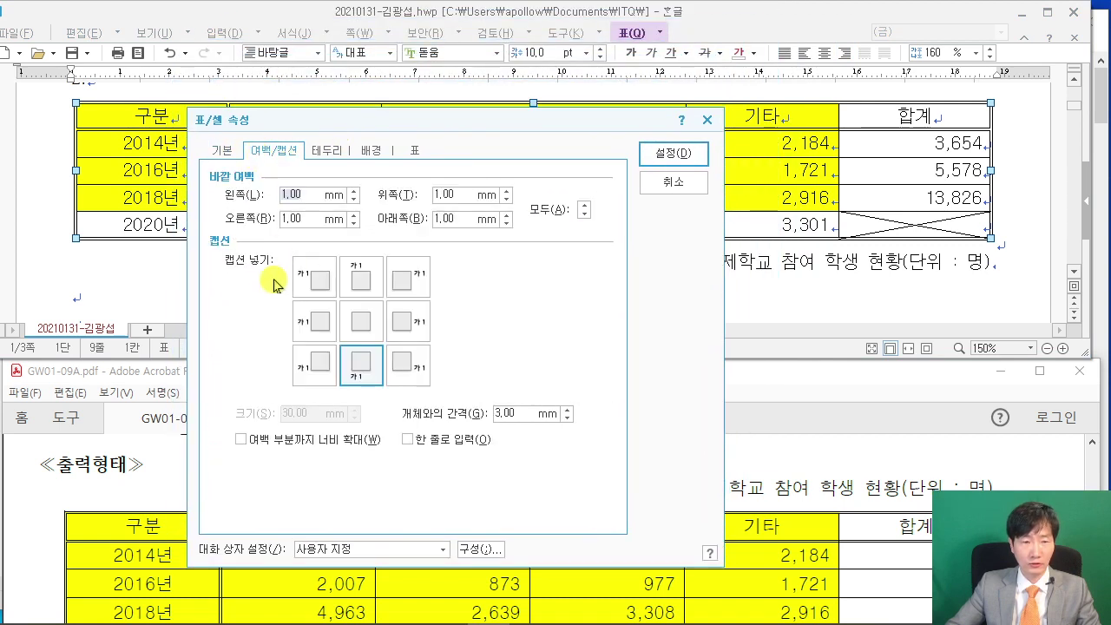
pyautogui.click(367, 281)
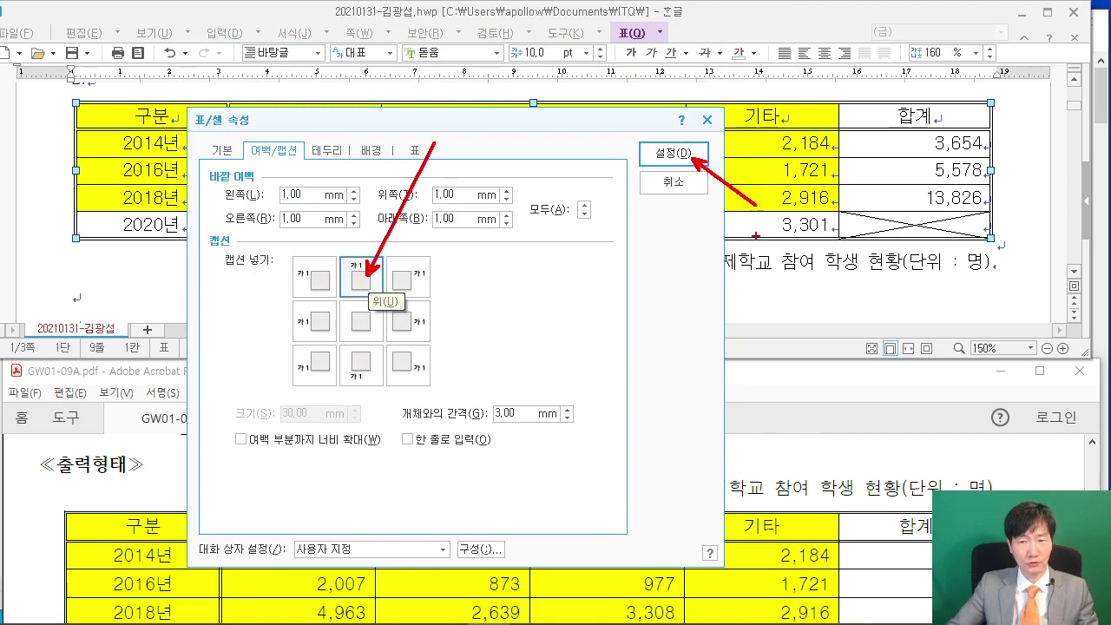
pyautogui.click(678, 155)
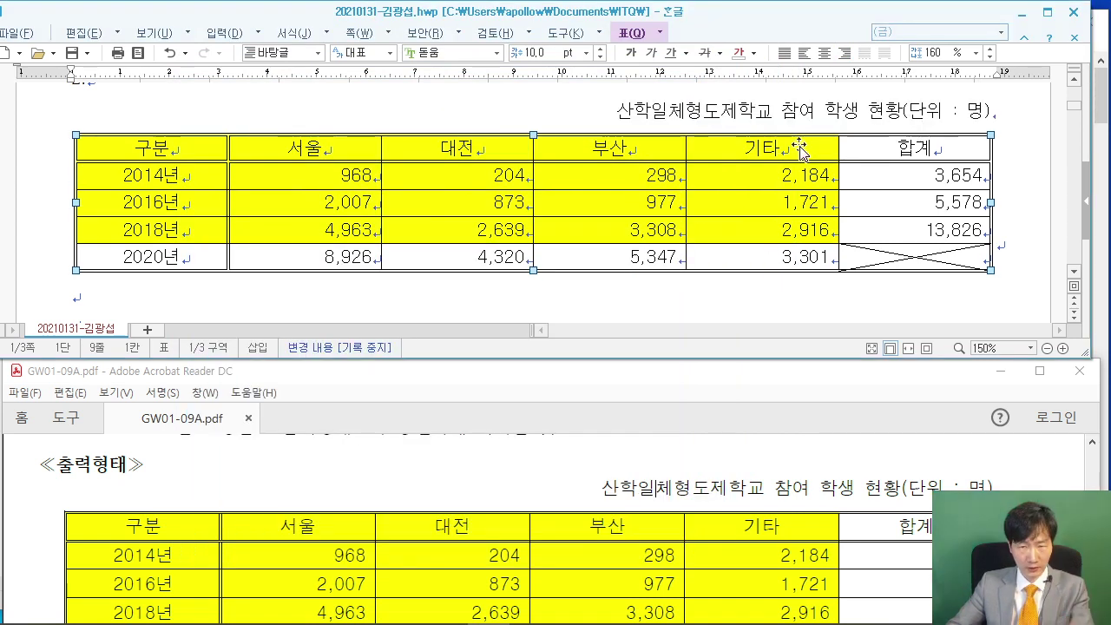
pyautogui.scroll(1, 417, 217)
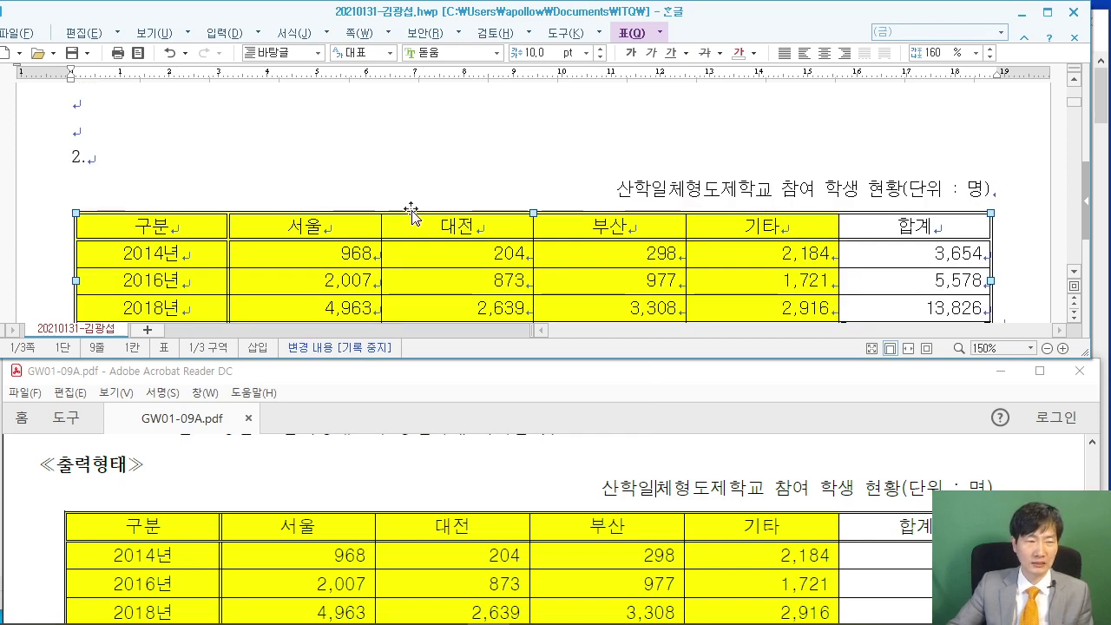
pyautogui.scroll(-1, 415, 202)
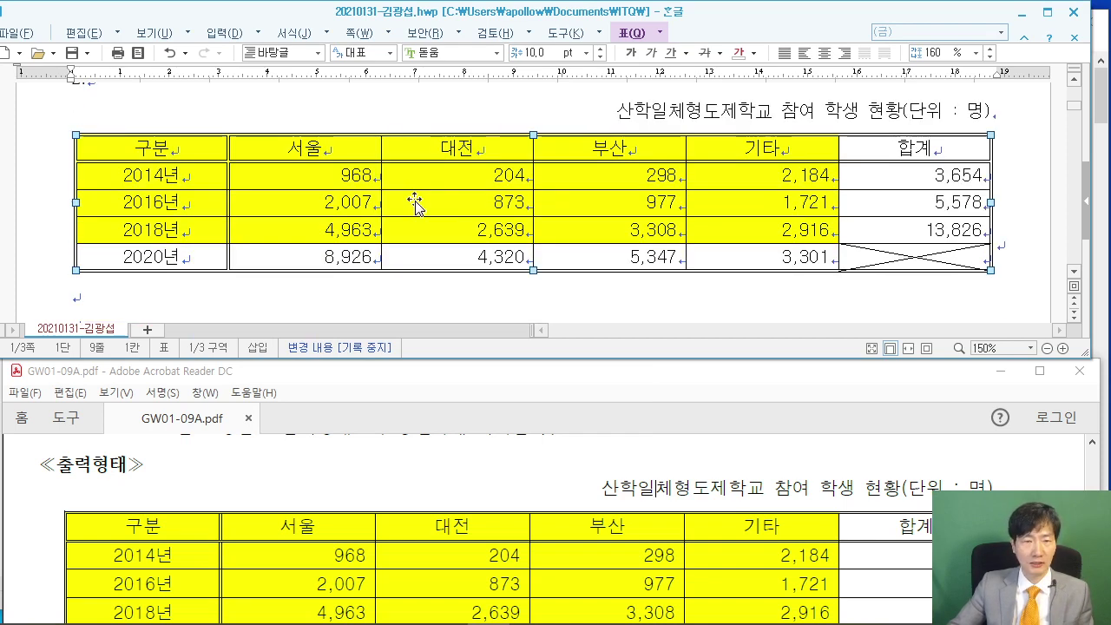
# Step: Build a chart from cells 구분 through 2018 기타 via 차트 만들기, waiting out the freeze
pyautogui.click(228, 473)
pyautogui.scroll(-2, 224, 479)
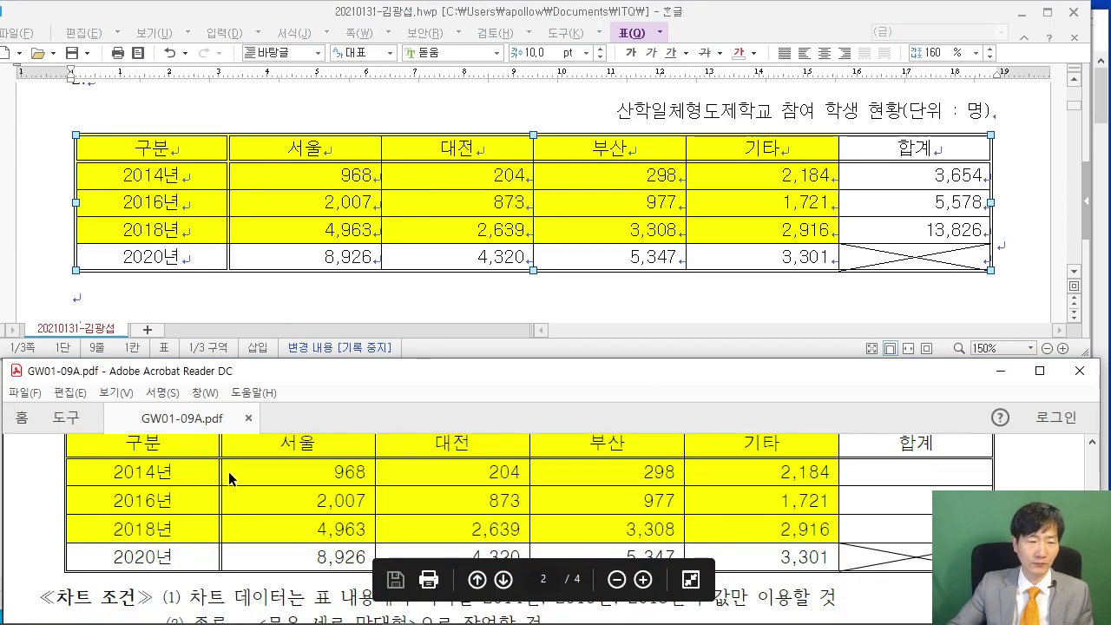
pyautogui.scroll(-5, 231, 477)
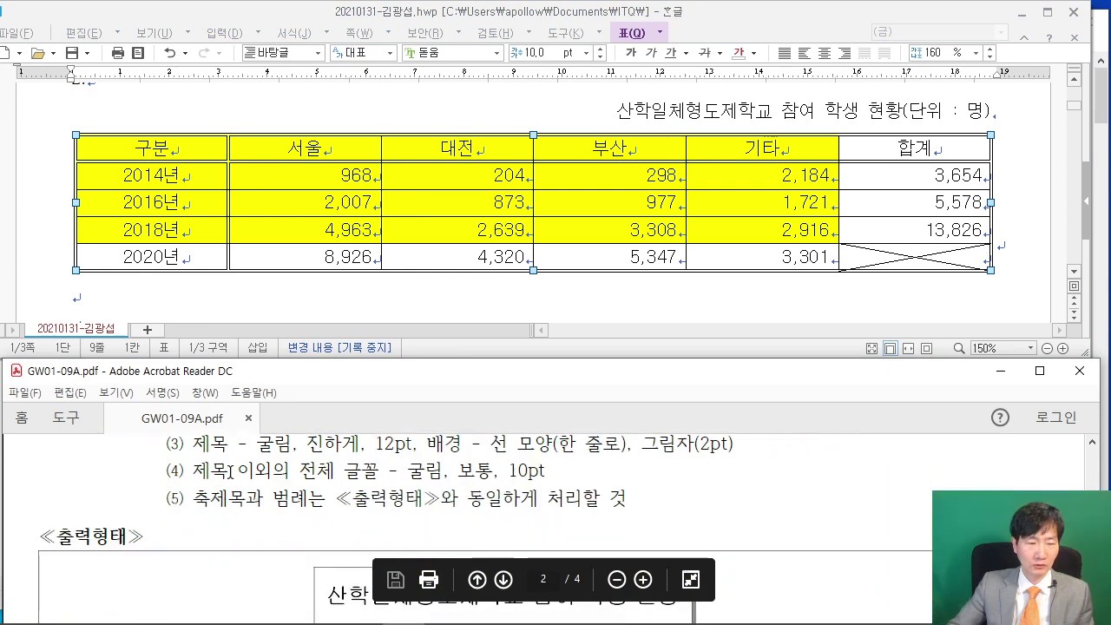
pyautogui.scroll(-8, 231, 471)
pyautogui.scroll(8, 235, 473)
pyautogui.scroll(2, 236, 473)
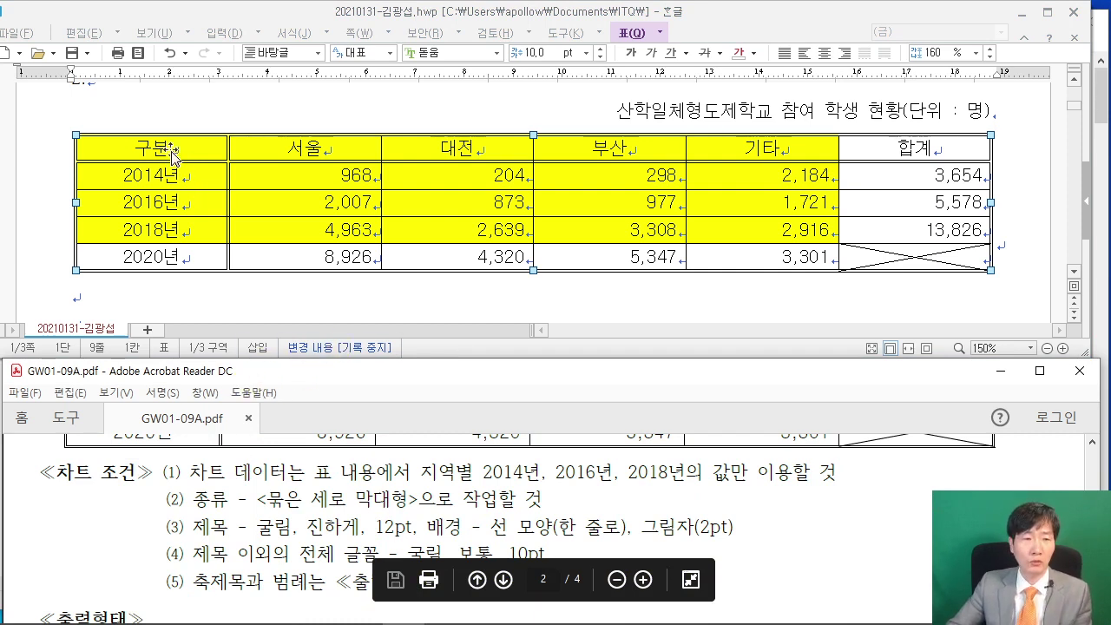
pyautogui.moveTo(179, 152); pyautogui.dragTo(735, 233)
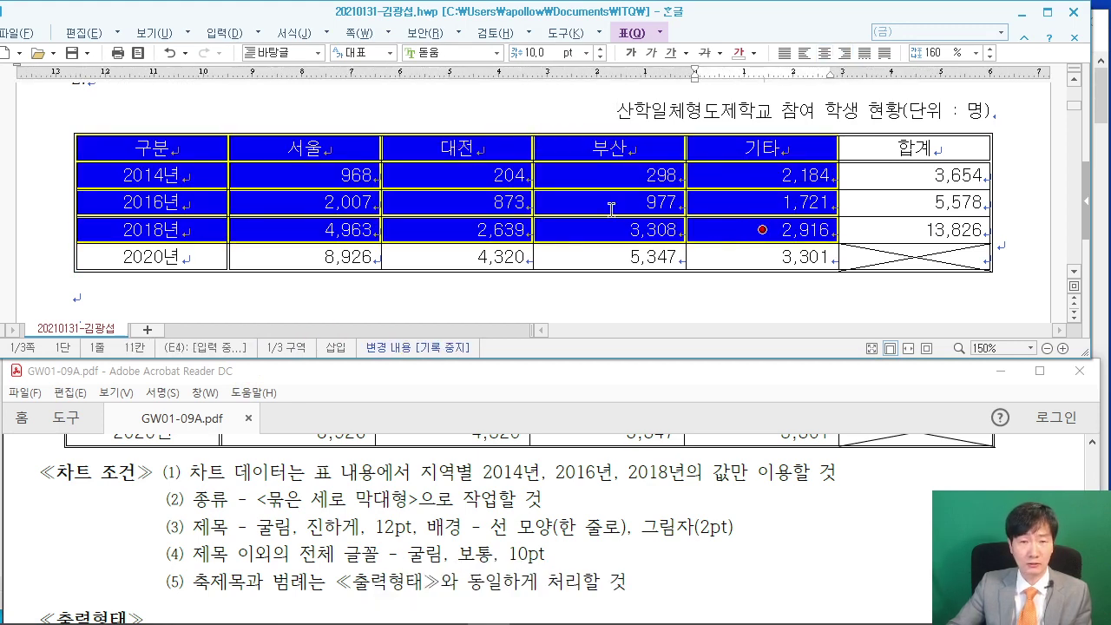
pyautogui.moveTo(161, 147); pyautogui.dragTo(735, 225)
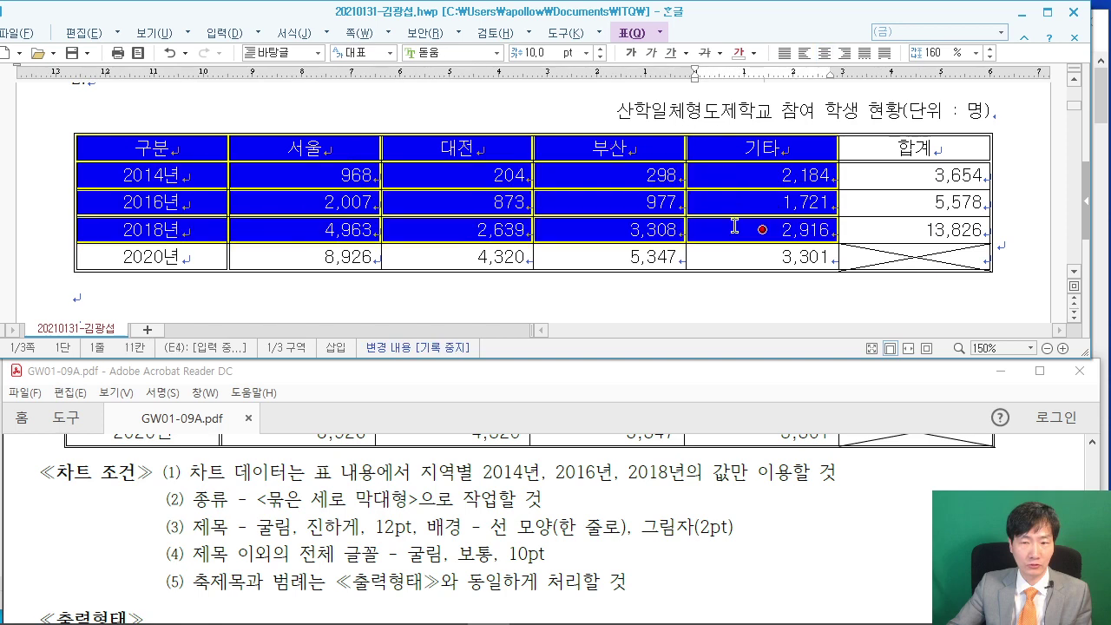
pyautogui.rightClick(331, 147)
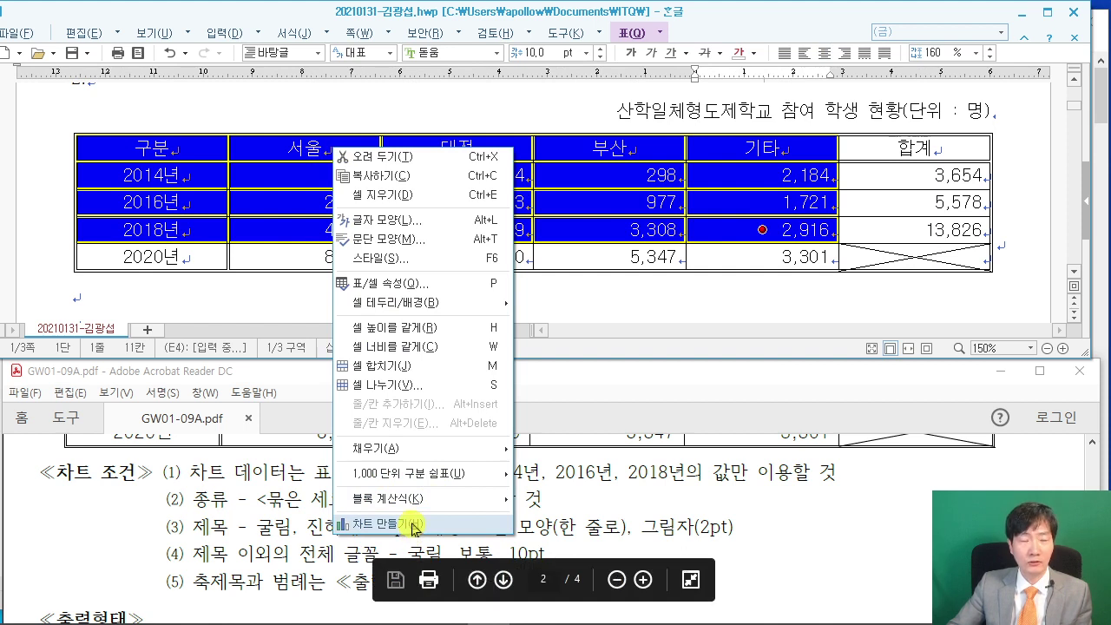
pyautogui.click(412, 525)
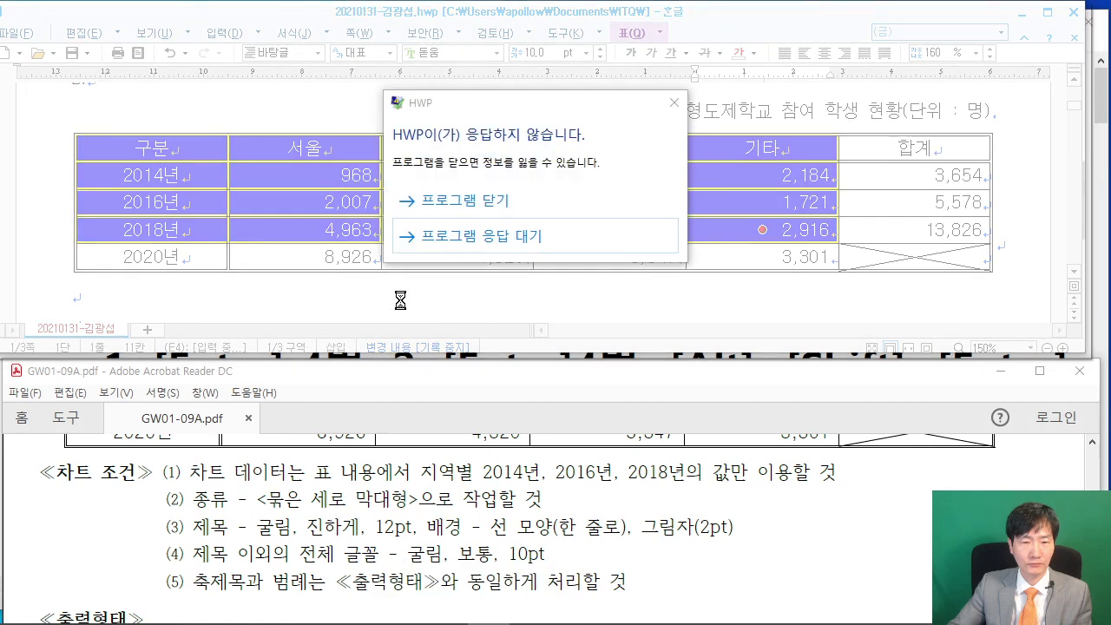
pyautogui.click(566, 237)
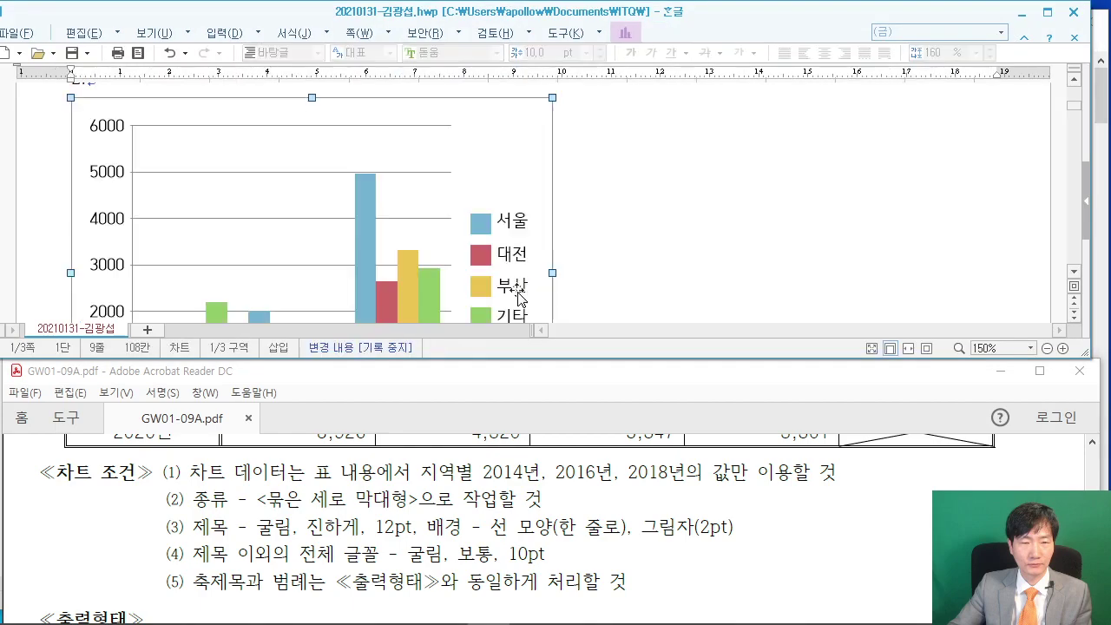
# Step: Drag the chart up until it sits directly below the table
pyautogui.scroll(-5, 491, 252)
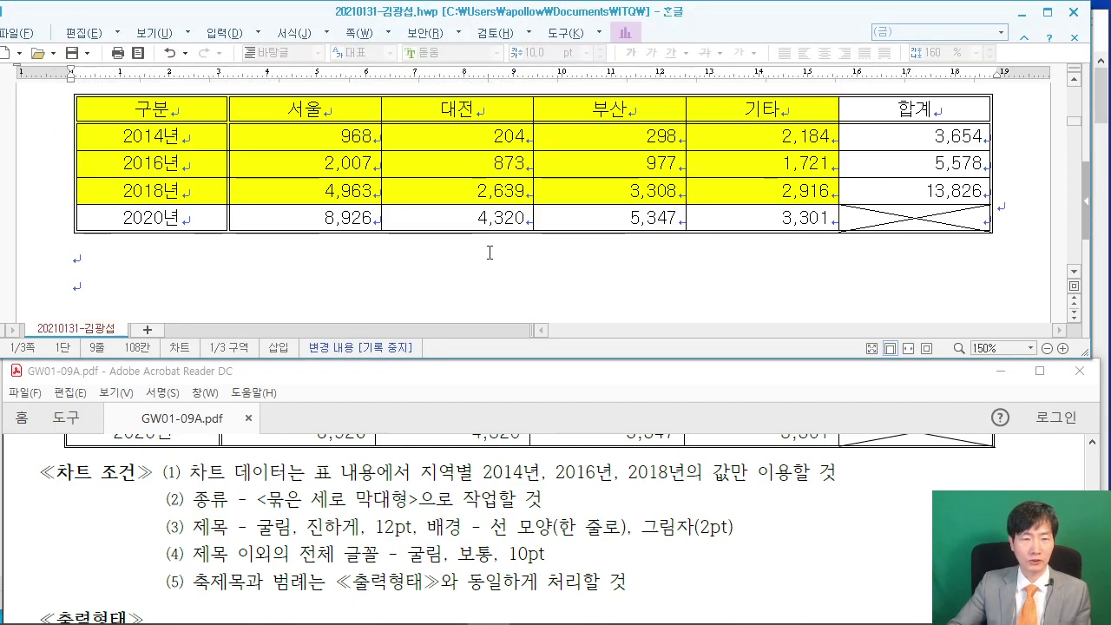
pyautogui.scroll(3, 490, 253)
pyautogui.scroll(3, 490, 252)
pyautogui.scroll(-7, 490, 253)
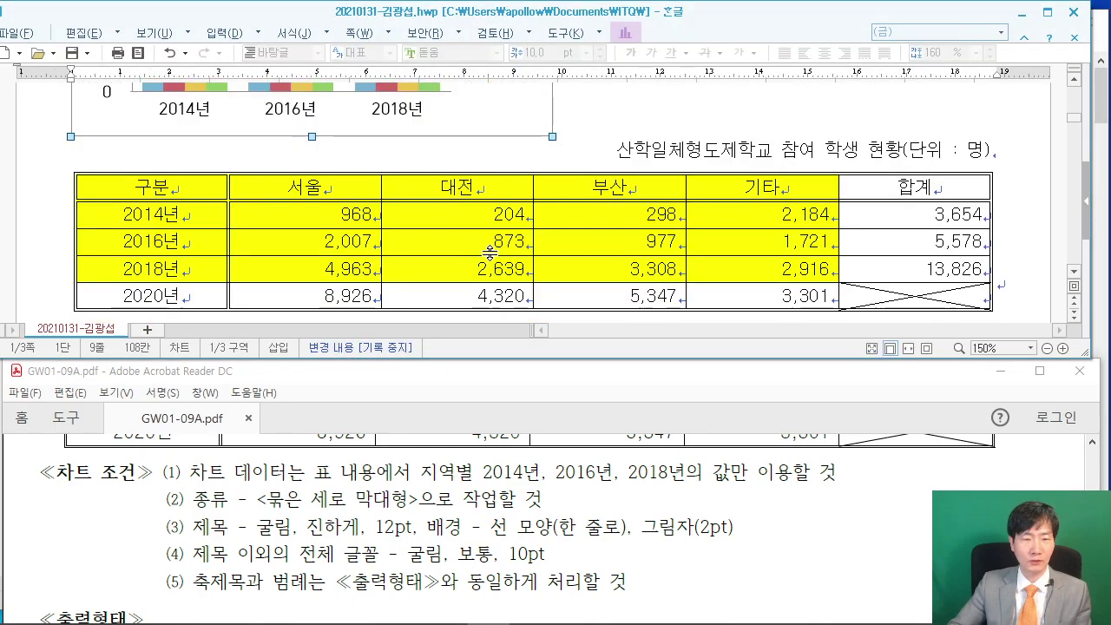
pyautogui.scroll(6, 490, 253)
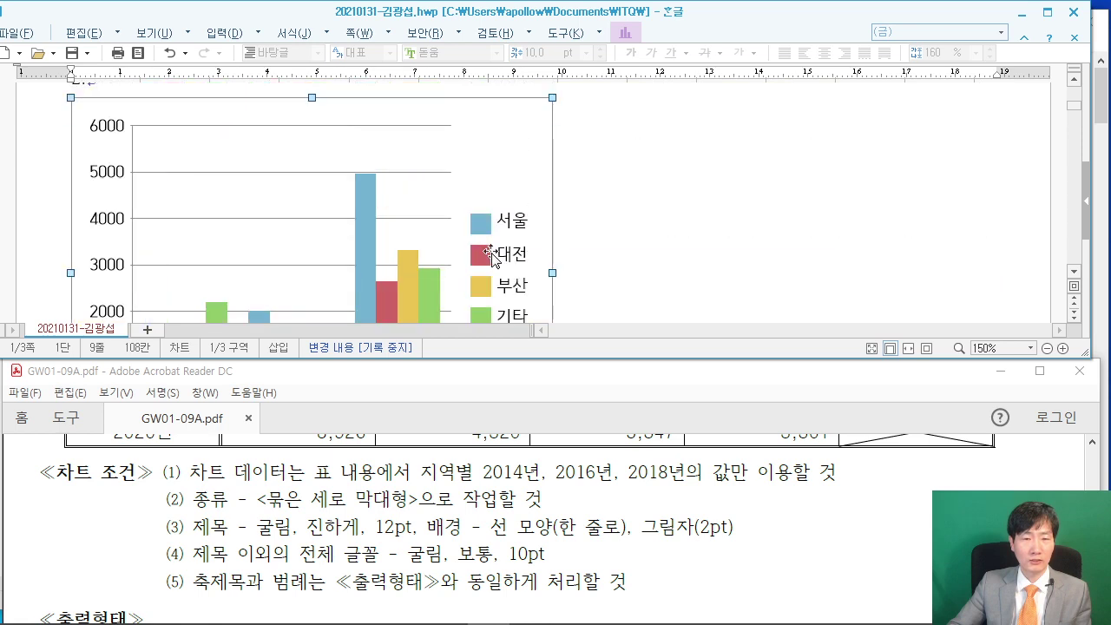
pyautogui.scroll(-6, 487, 230)
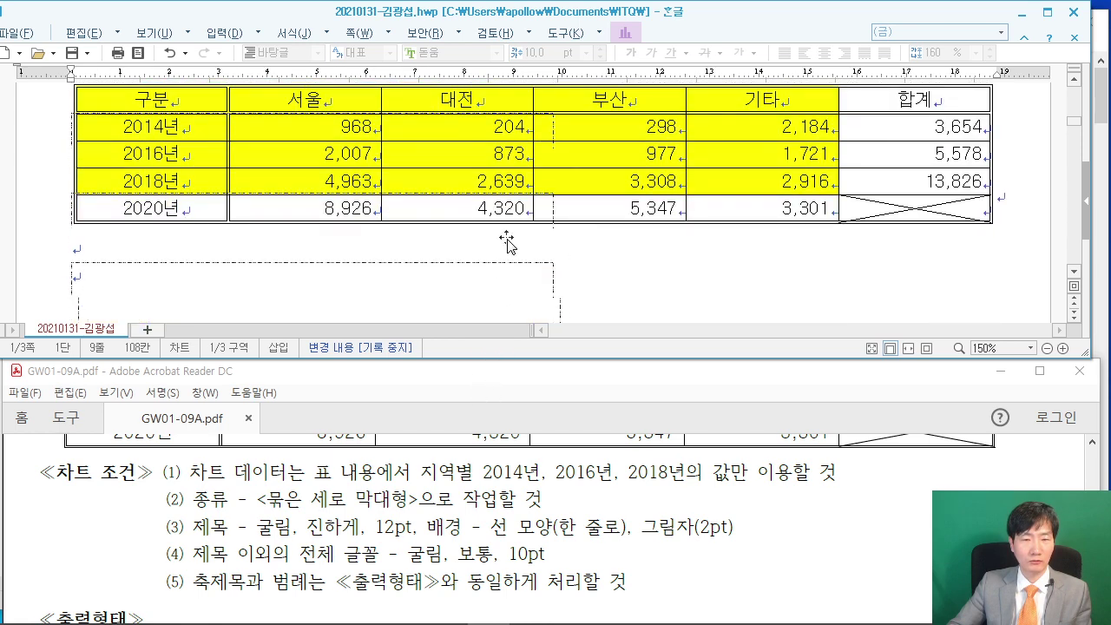
pyautogui.scroll(6, 492, 303)
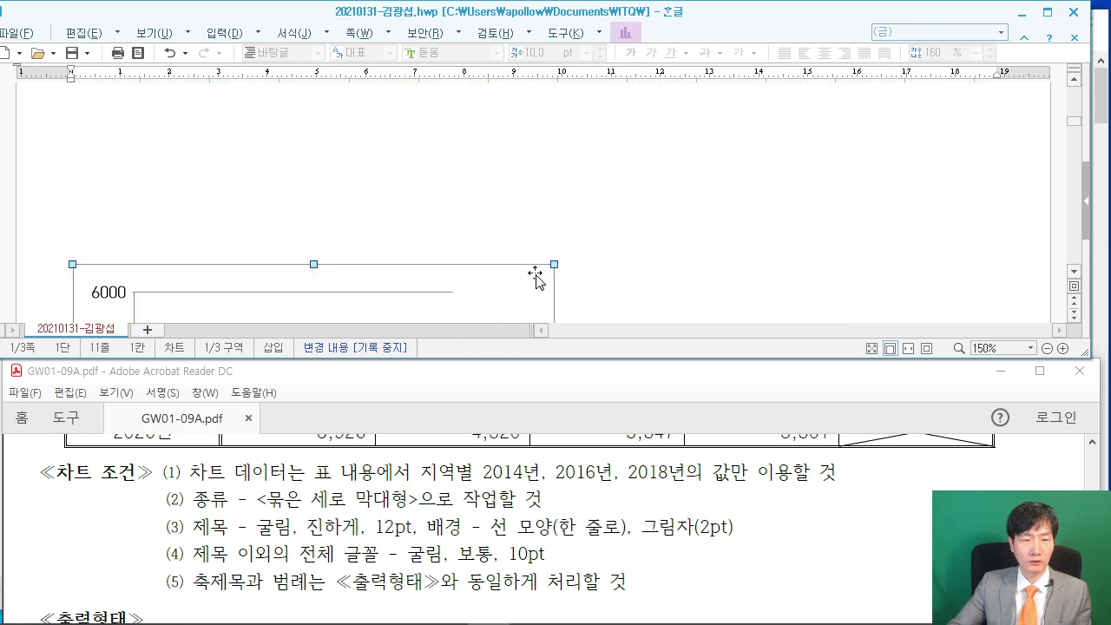
pyautogui.moveTo(492, 181); pyautogui.dragTo(490, 103)
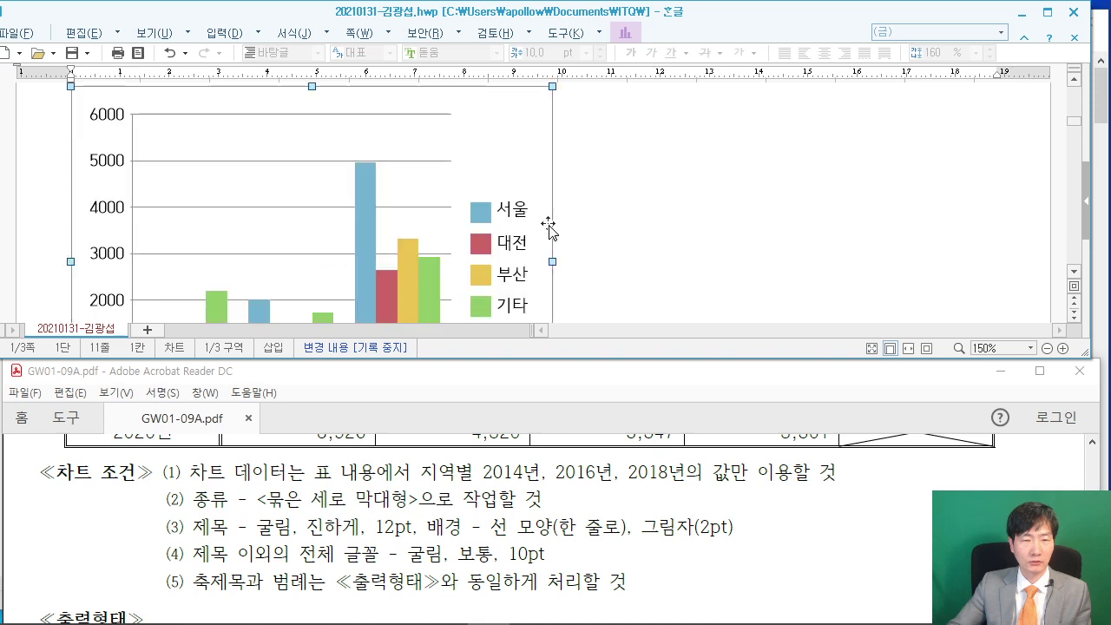
pyautogui.scroll(1, 547, 224)
pyautogui.moveTo(507, 219); pyautogui.dragTo(517, 144)
pyautogui.scroll(2, 538, 195)
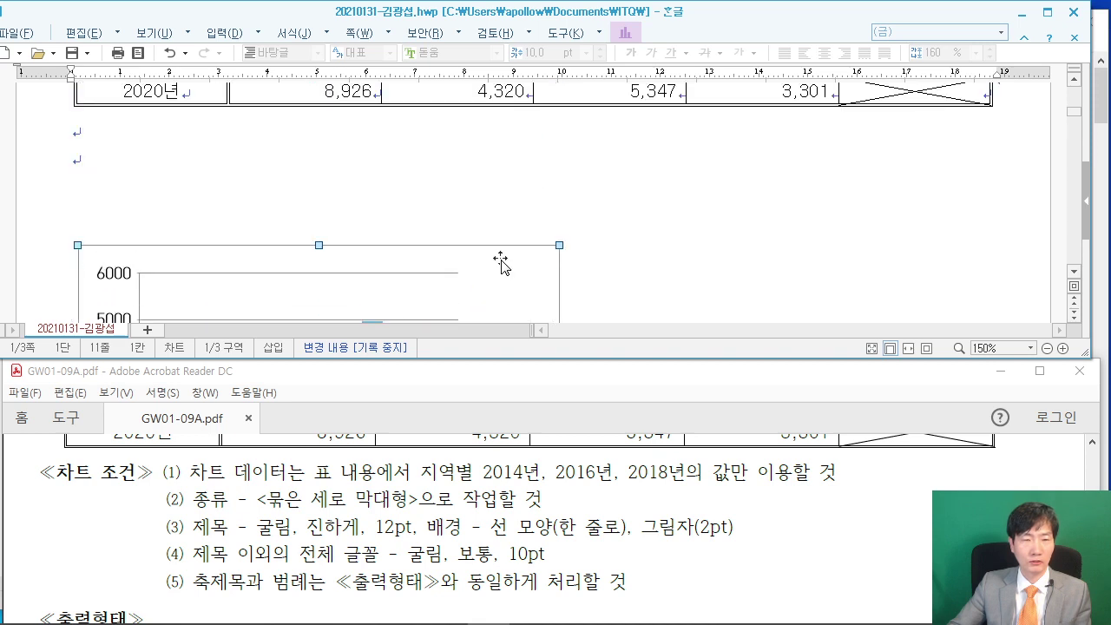
pyautogui.moveTo(498, 173); pyautogui.dragTo(498, 174)
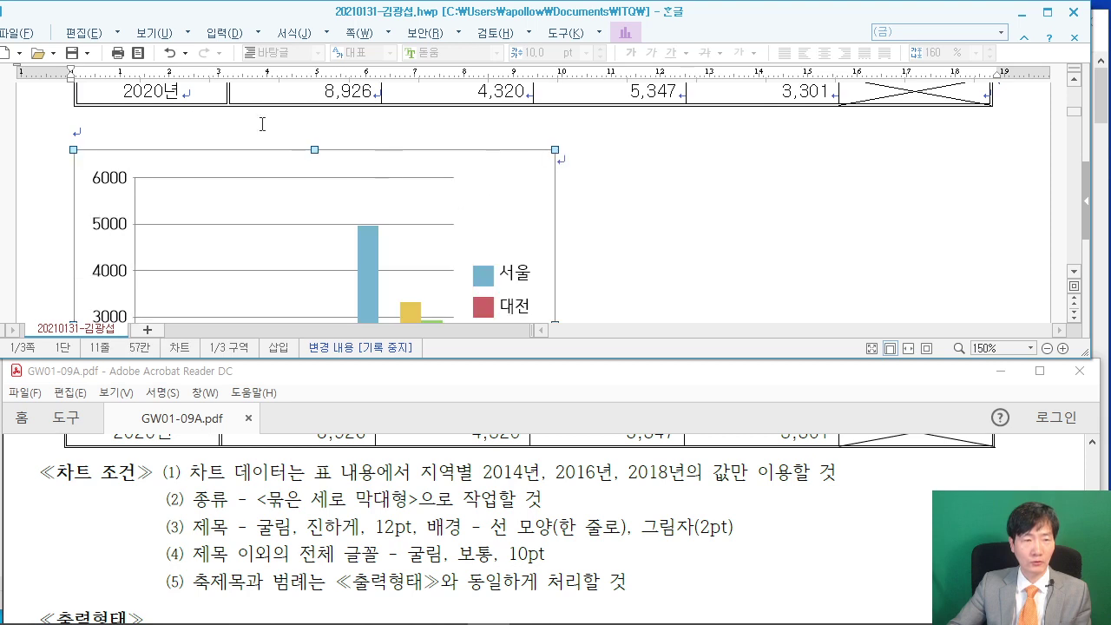
# Step: Maximize the window and widen the chart to match the table's width
pyautogui.click(1048, 12)
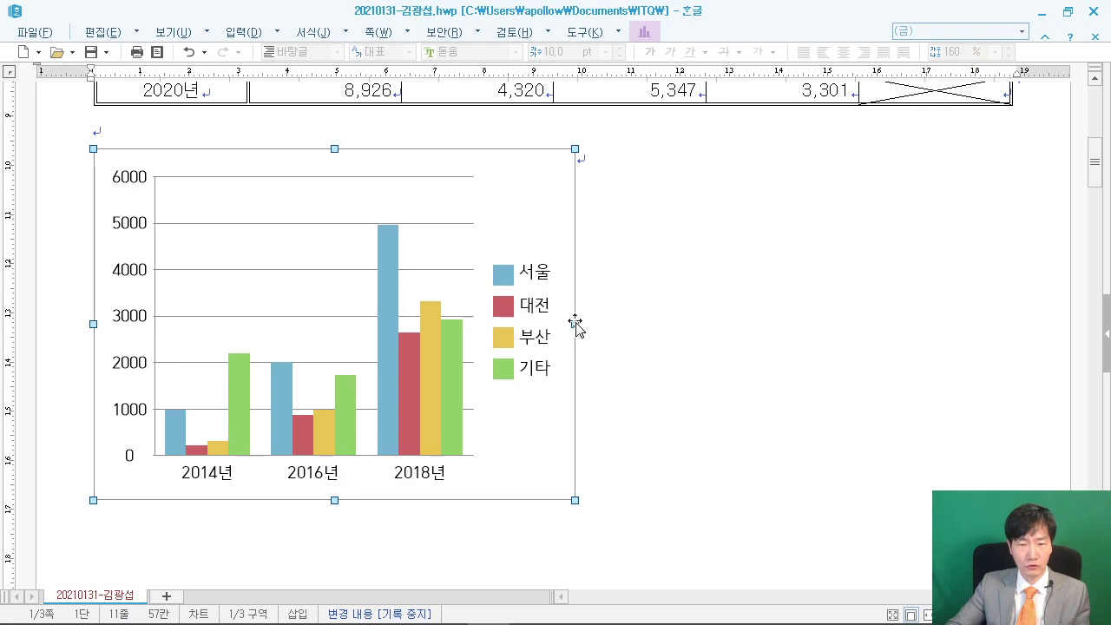
pyautogui.moveTo(1006, 297); pyautogui.dragTo(993, 294)
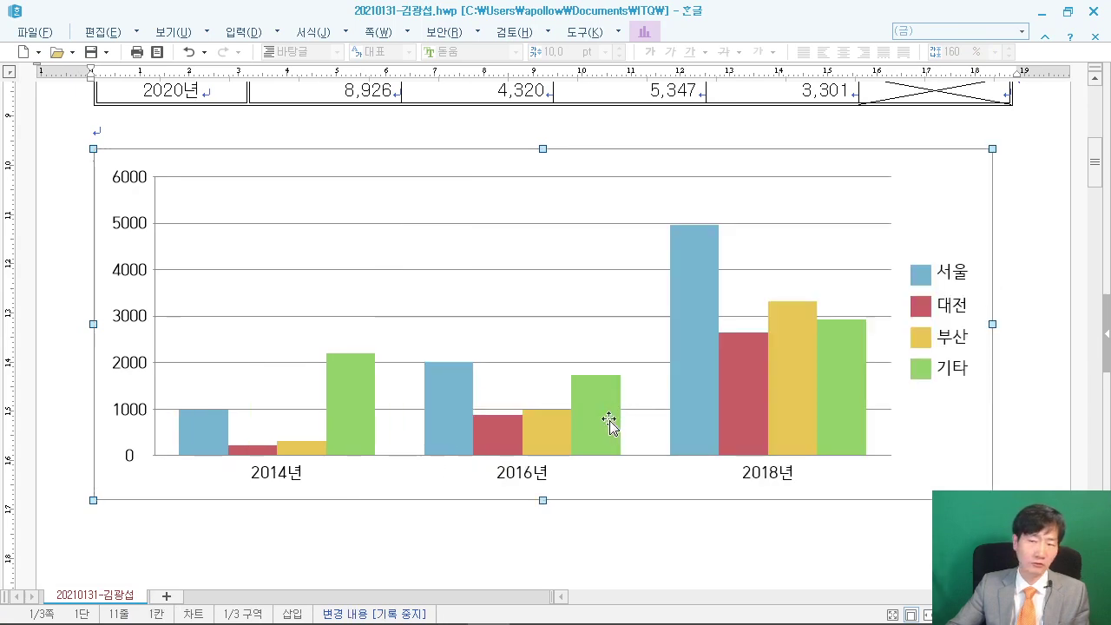
pyautogui.scroll(3, 507, 475)
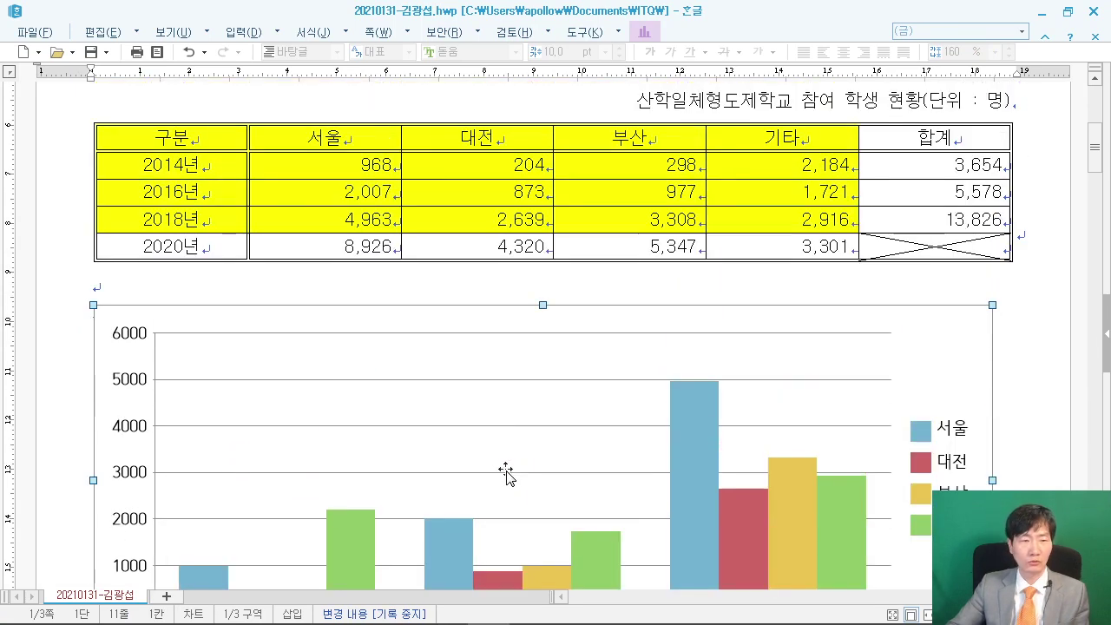
pyautogui.scroll(-3, 506, 474)
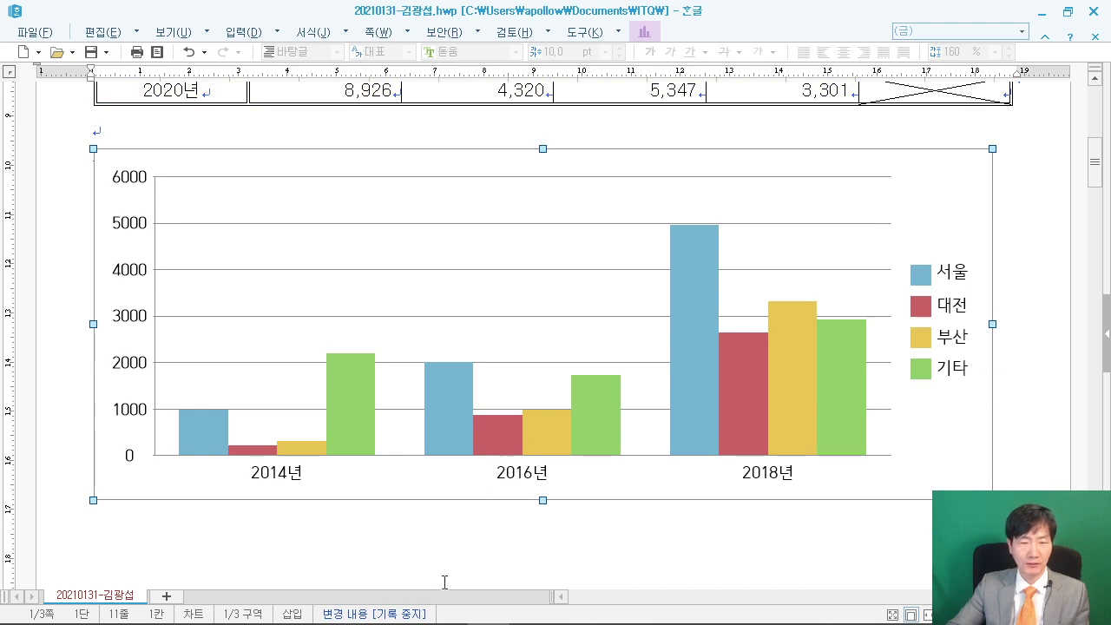
# Step: Check the PDF's chart data, type and title conditions, then select the chart in Hangul
pyautogui.click(403, 620)
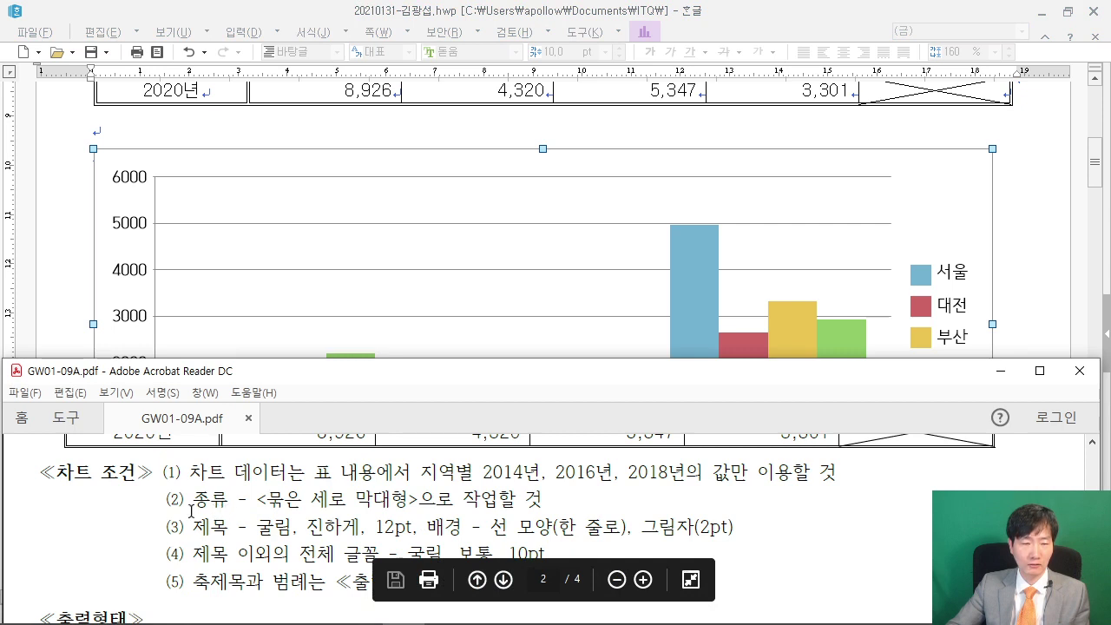
pyautogui.moveTo(213, 474); pyautogui.dragTo(810, 474)
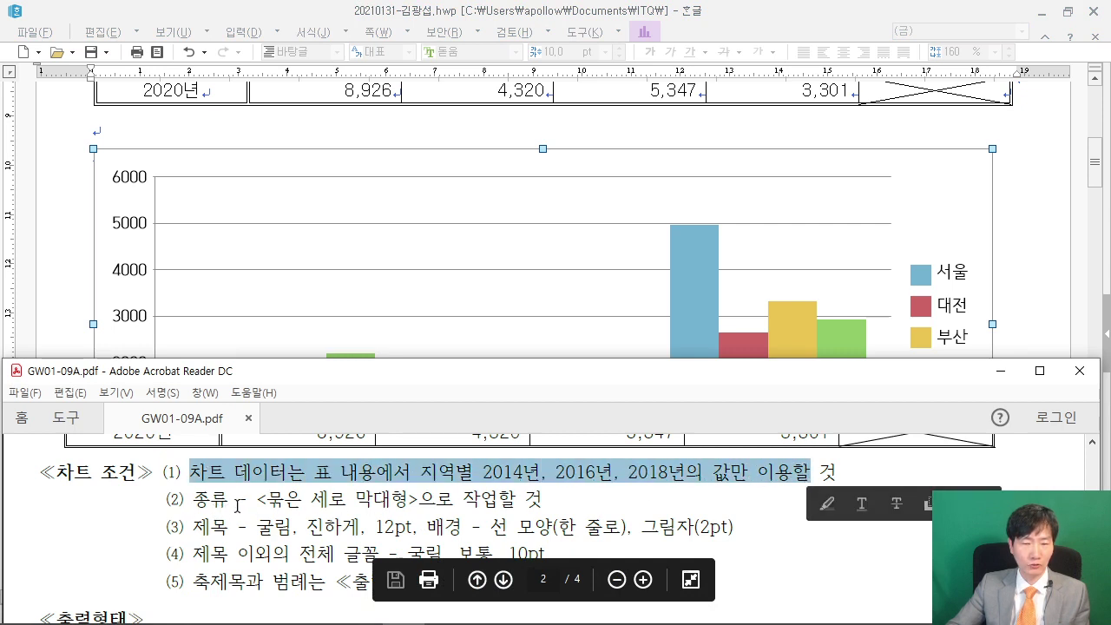
pyautogui.moveTo(208, 500); pyautogui.dragTo(553, 502)
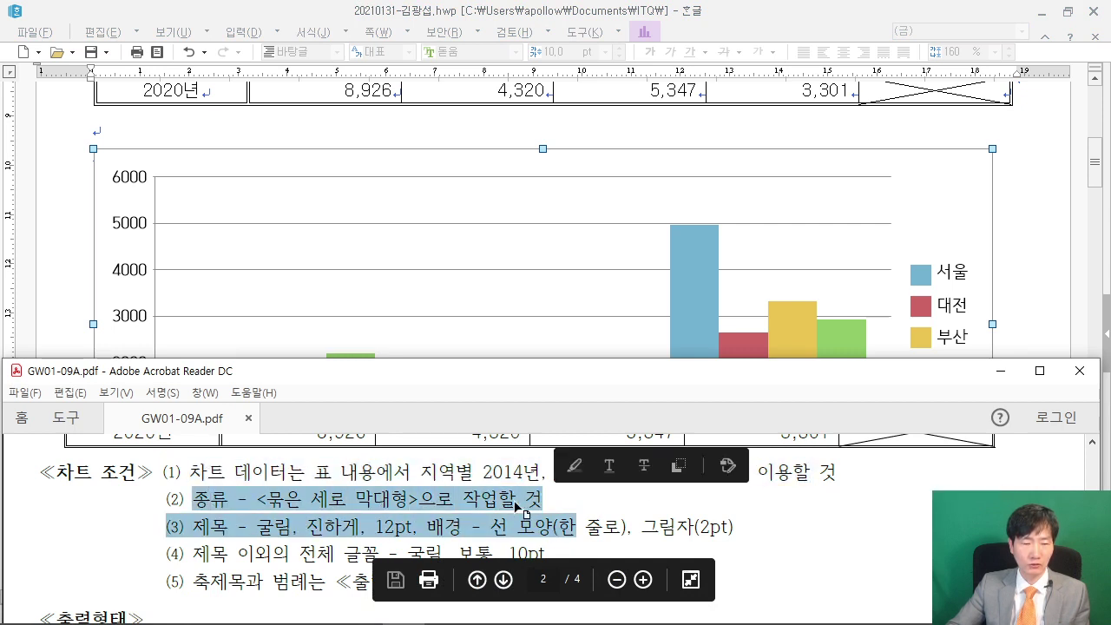
pyautogui.click(316, 501)
pyautogui.click(582, 520)
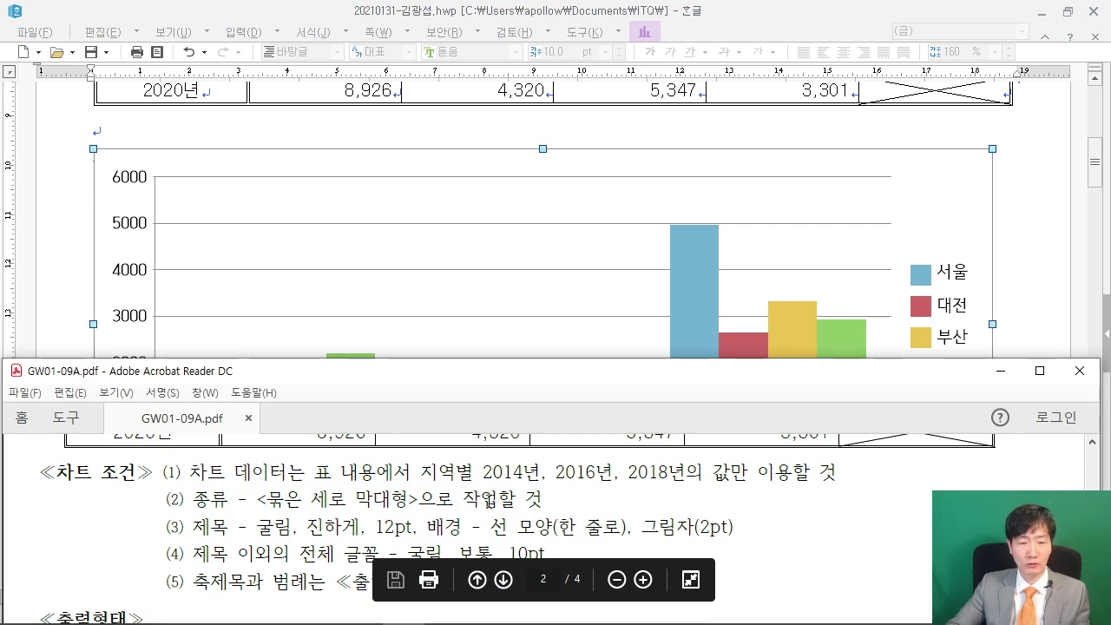
pyautogui.click(1025, 237)
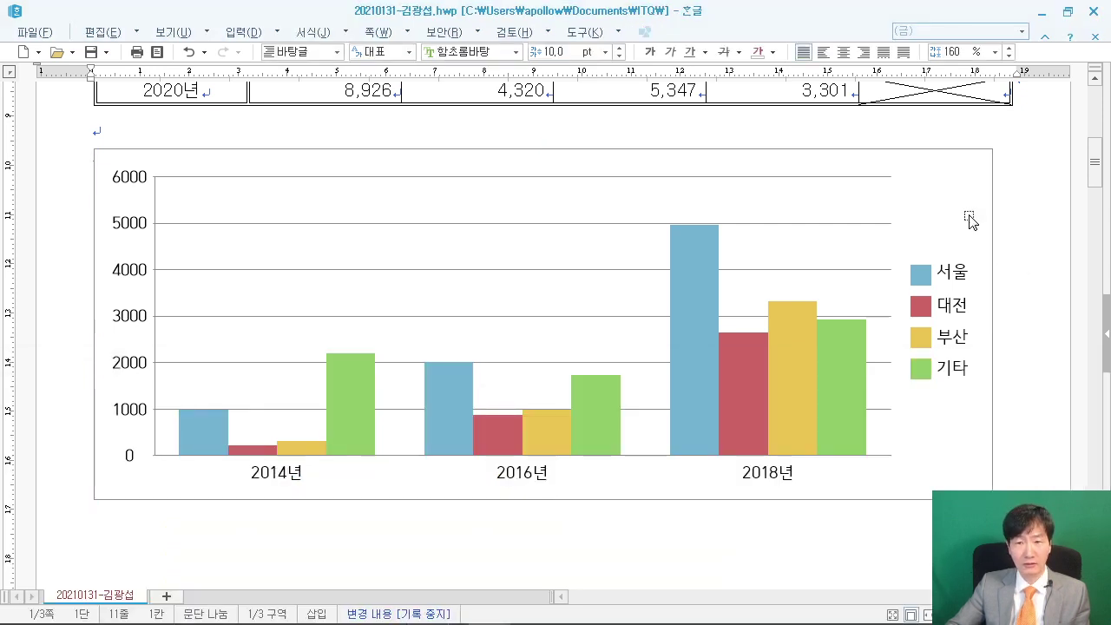
pyautogui.click(936, 177)
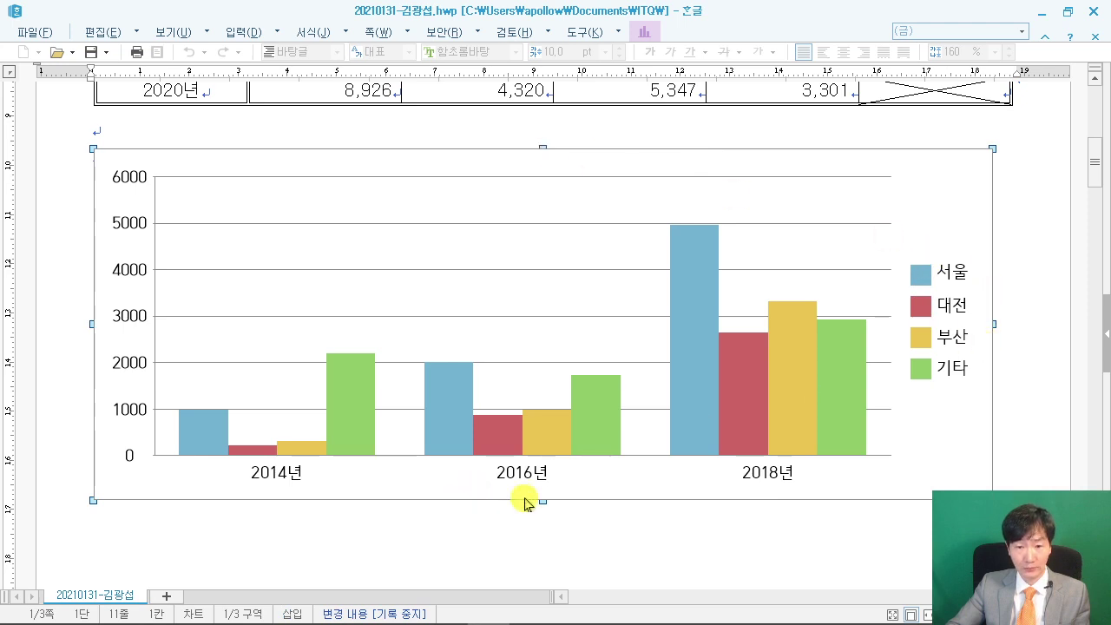
# Step: Reopen the chart wizard, keep 묶은 세로 막대형, and advance to the titles and axes step
pyautogui.rightClick(932, 182)
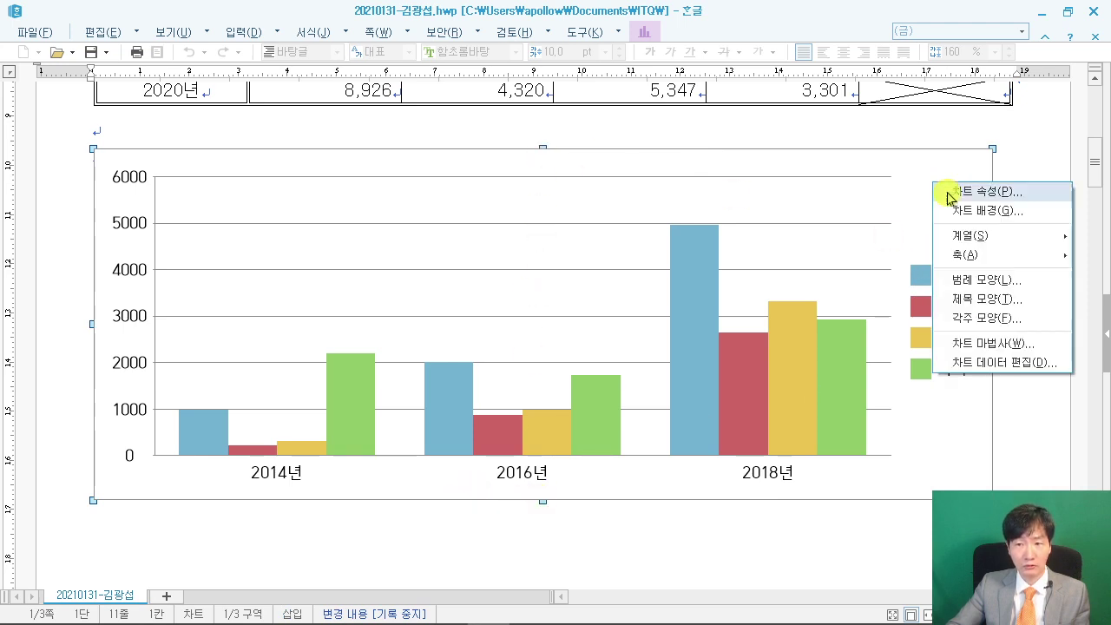
pyautogui.click(1024, 346)
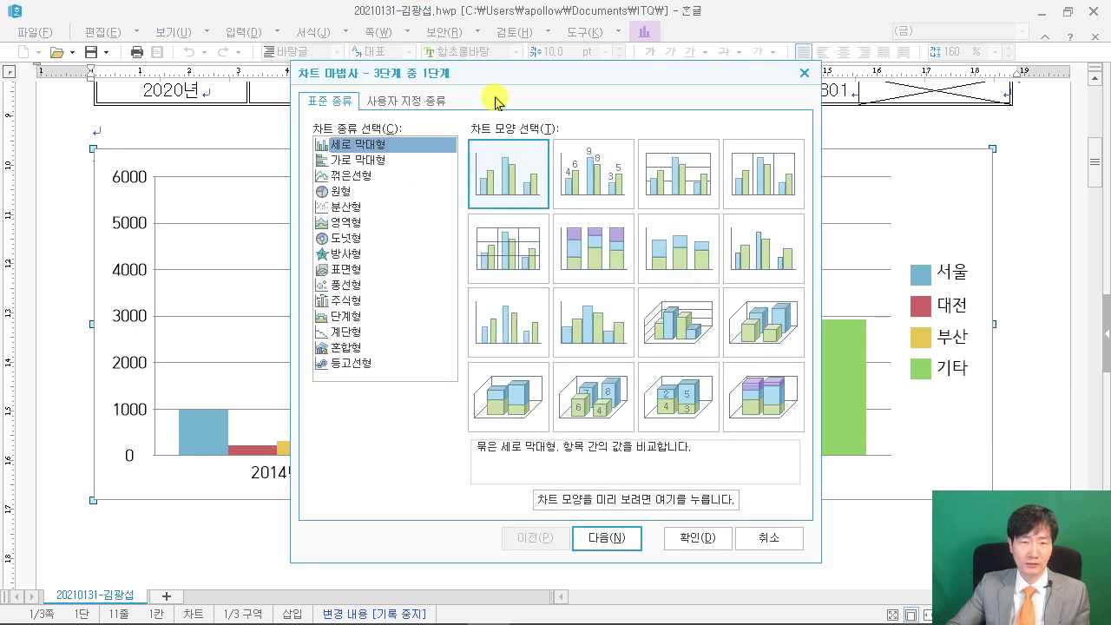
pyautogui.moveTo(492, 79); pyautogui.dragTo(430, 48)
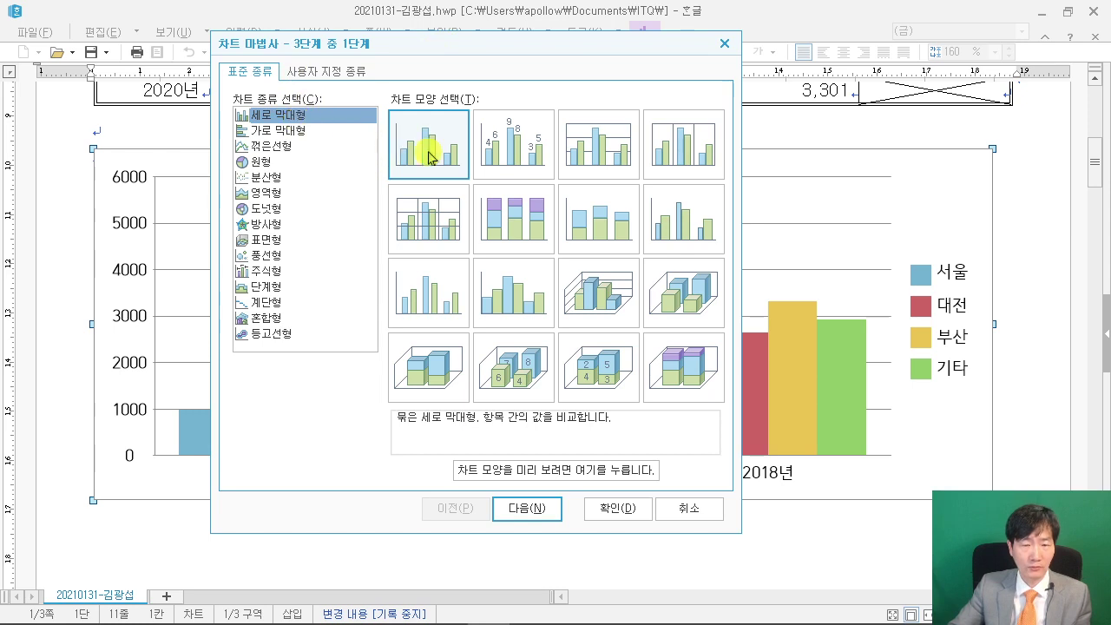
pyautogui.click(532, 513)
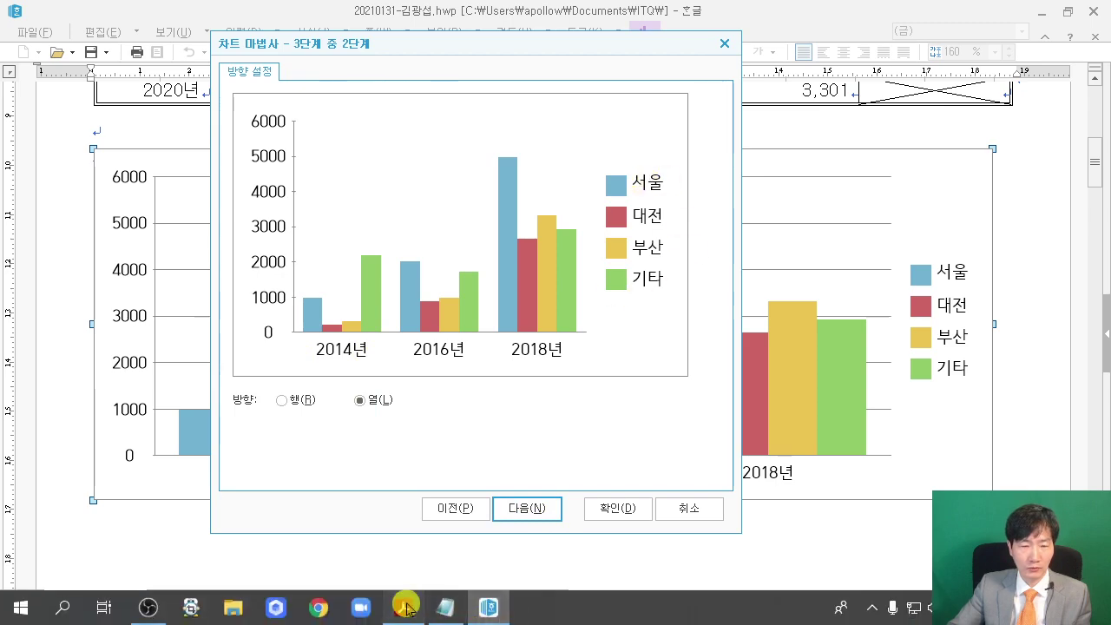
pyautogui.click(403, 608)
pyautogui.click(1039, 371)
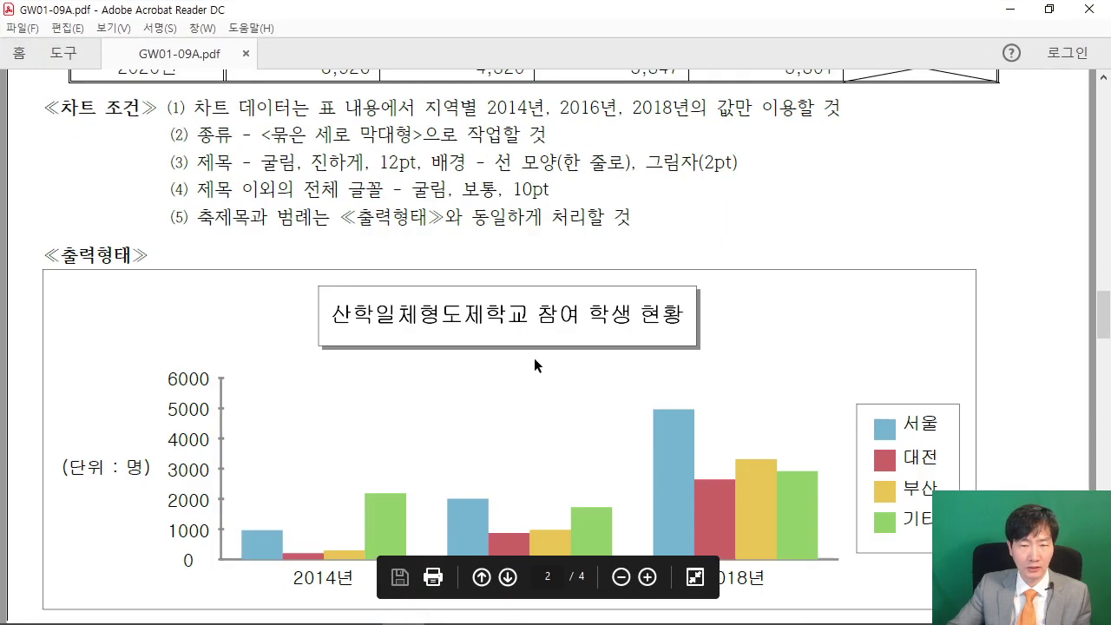
pyautogui.scroll(-3, 534, 358)
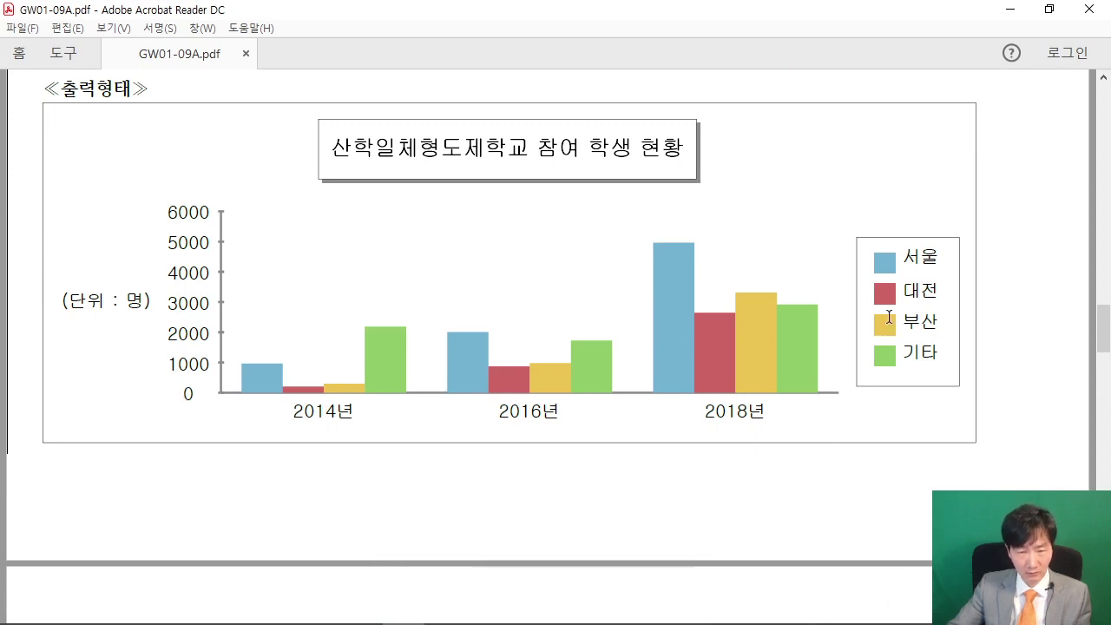
pyautogui.click(443, 610)
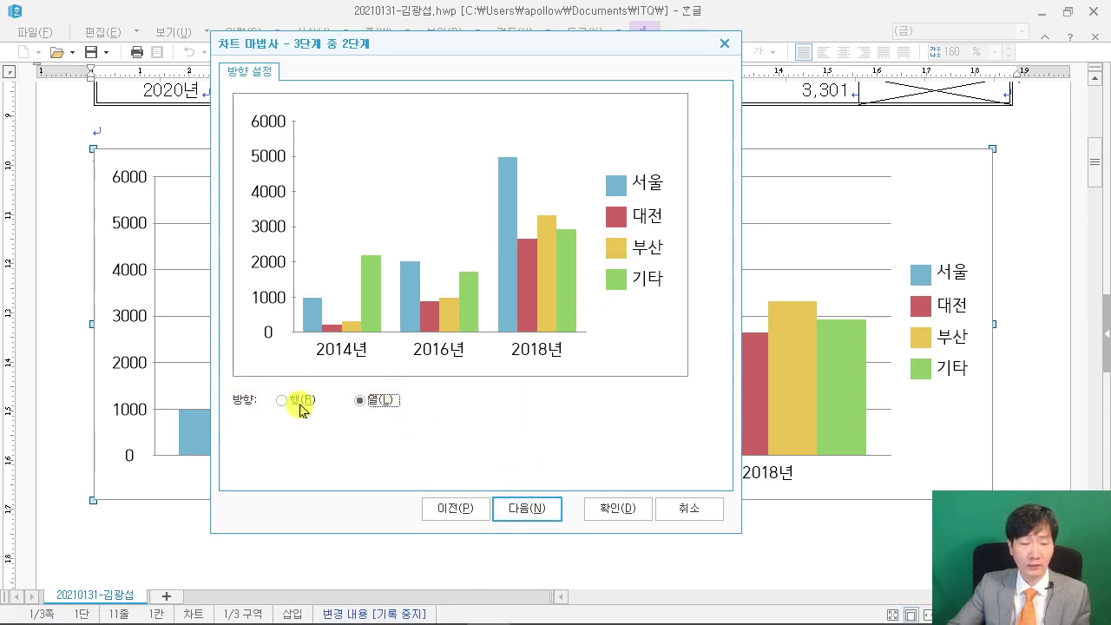
pyautogui.click(520, 510)
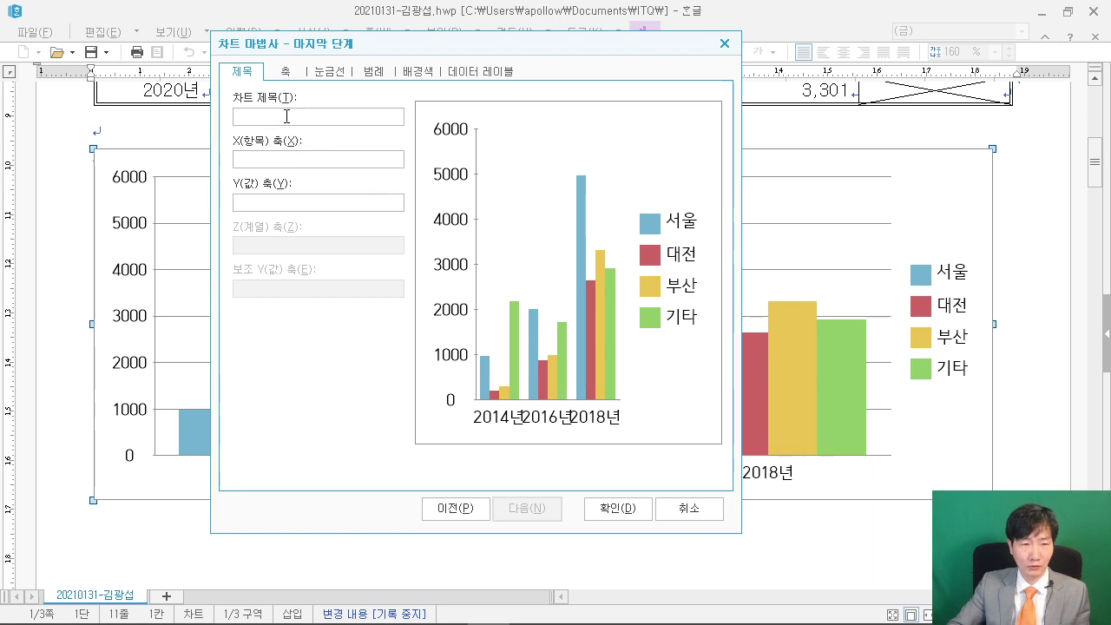
# Step: Enter the chart title 산학일체형도제학교 참여 학생 현황, checking its wording against the exam PDF
pyautogui.click(286, 116)
pyautogui.click(403, 610)
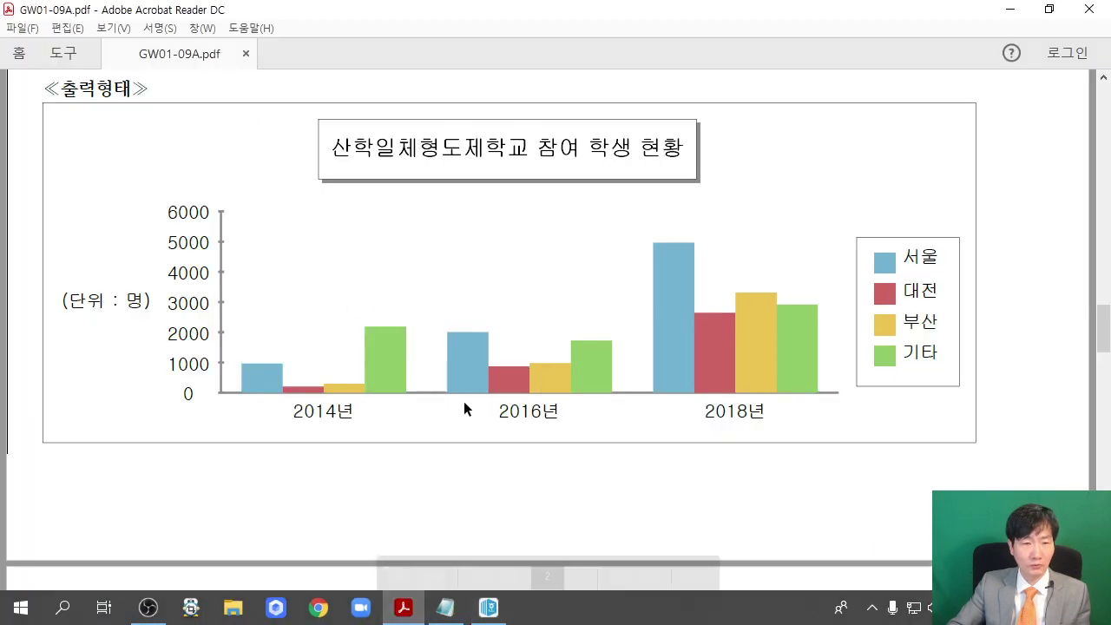
pyautogui.scroll(3, 441, 284)
pyautogui.scroll(6, 440, 284)
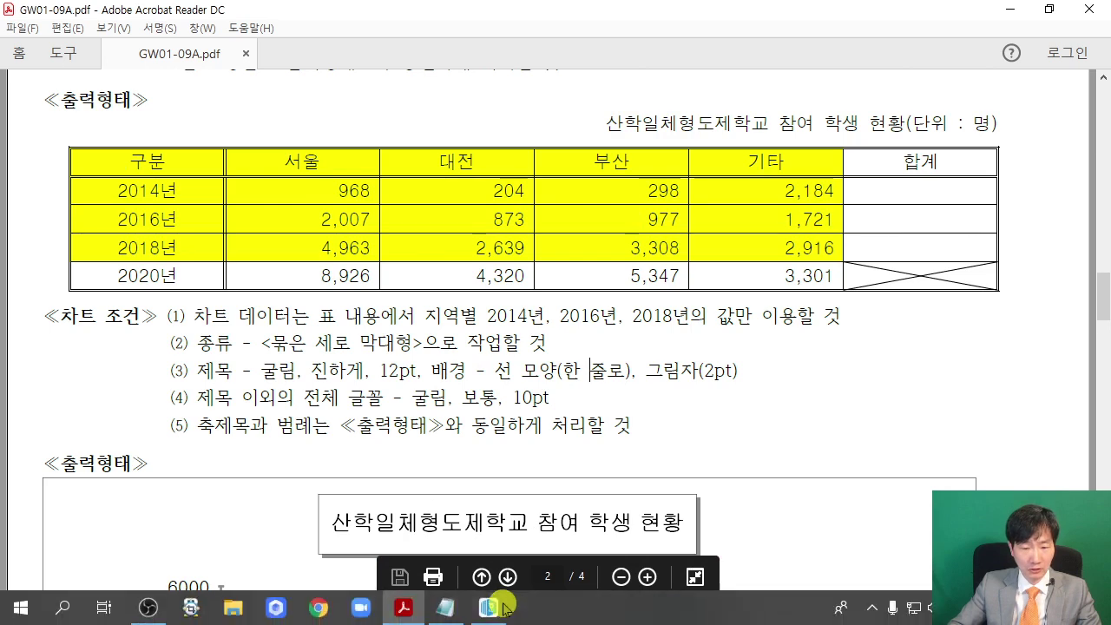
pyautogui.click(499, 613)
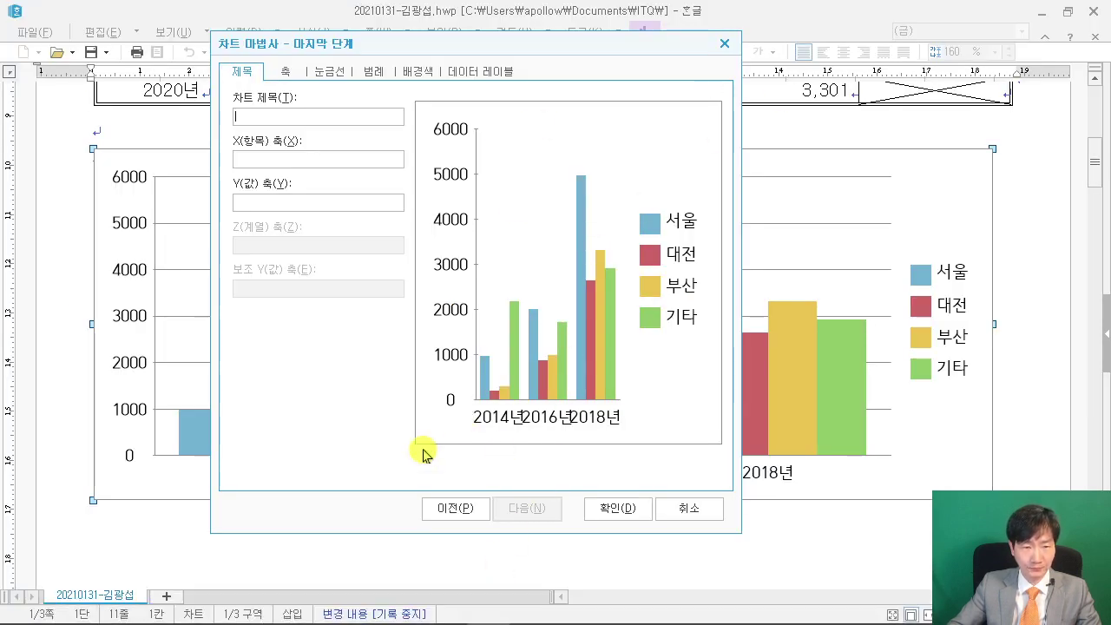
pyautogui.moveTo(492, 614)
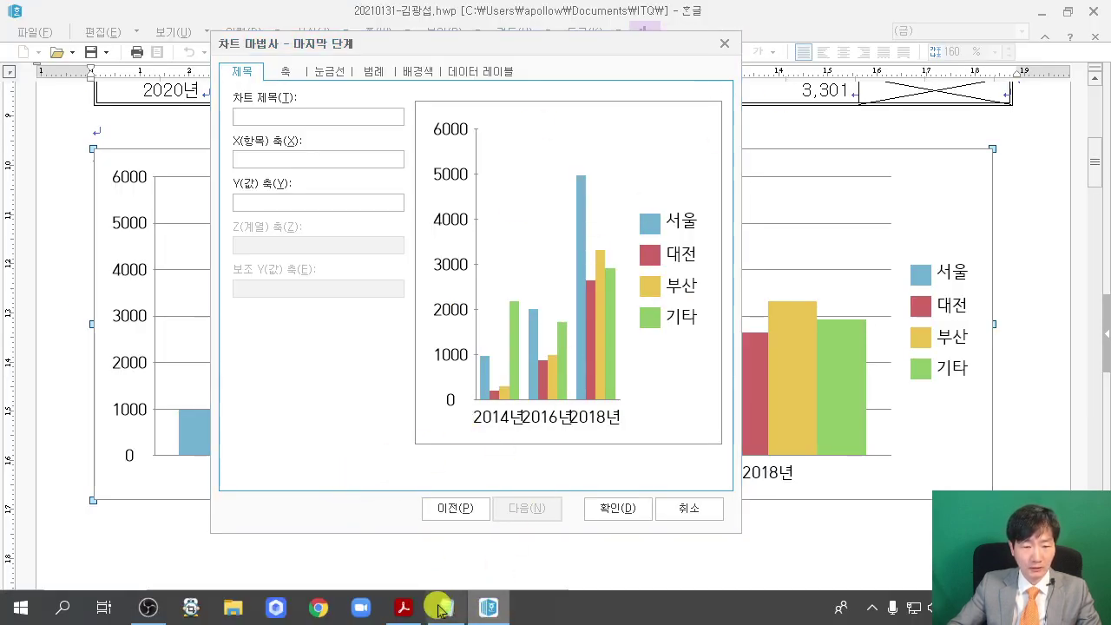
pyautogui.click(404, 608)
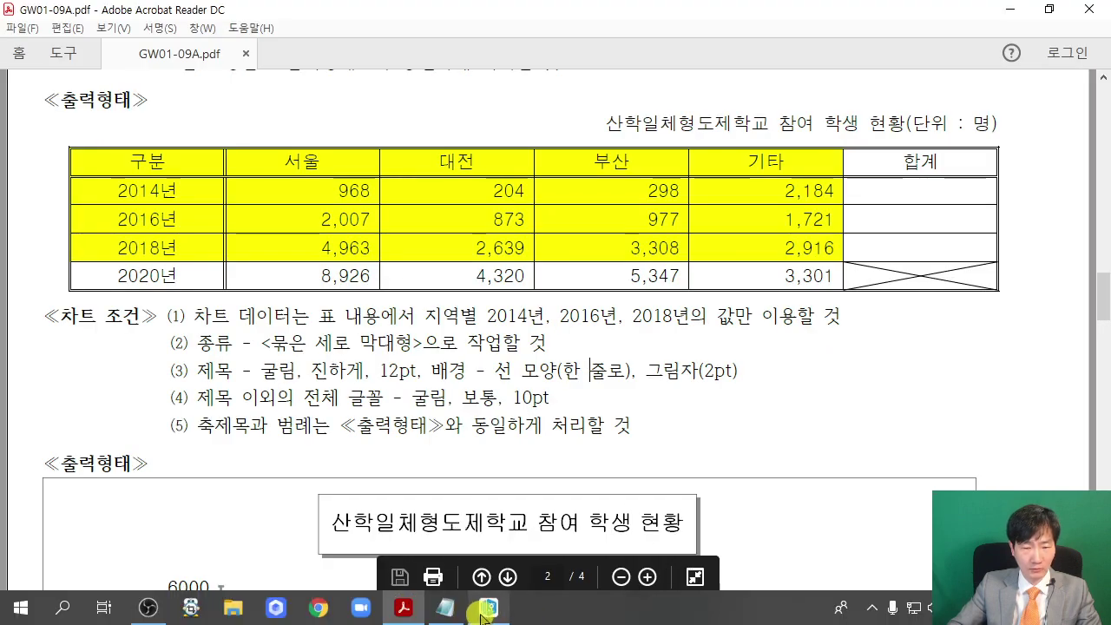
pyautogui.click(493, 613)
pyautogui.click(278, 116)
pyautogui.write('ㅅ')
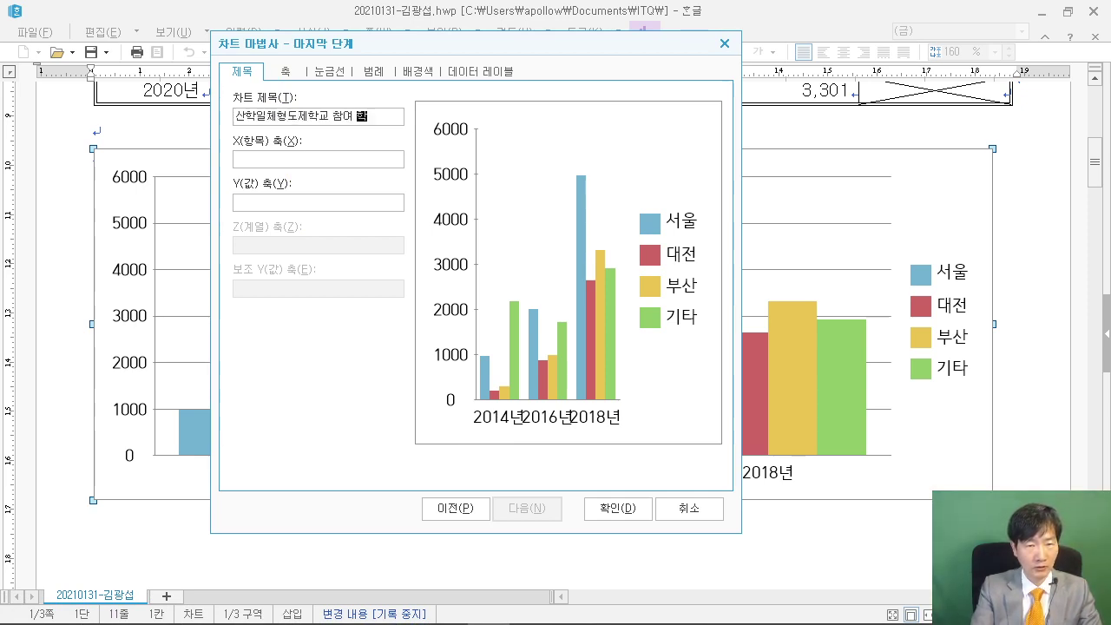
pyautogui.write('학일체형도제학교 참여 학생 현황')
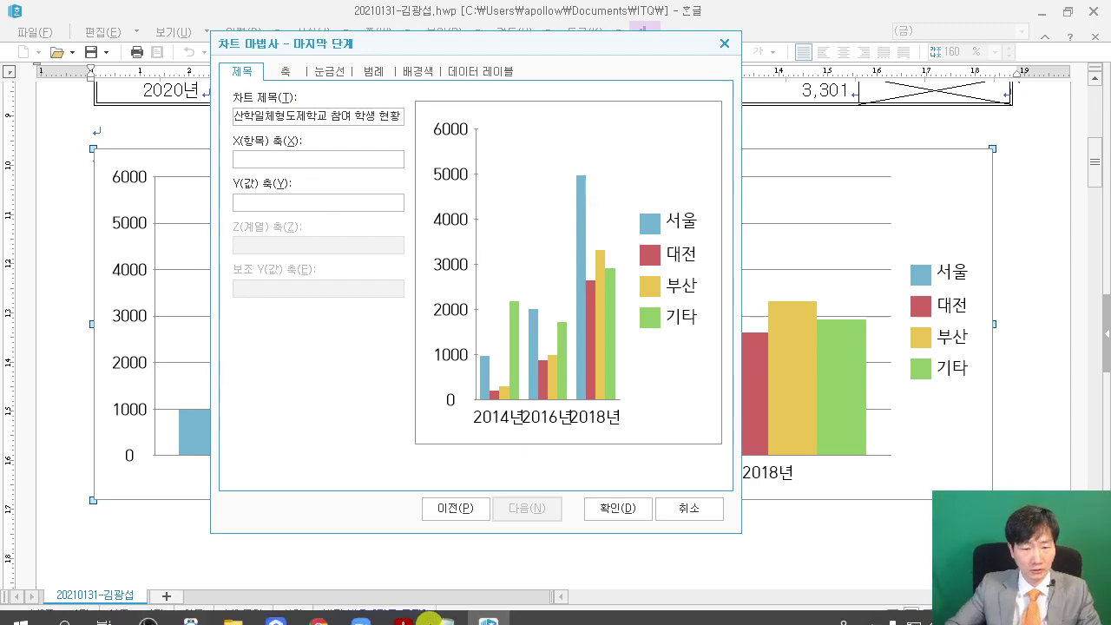
pyautogui.click(444, 613)
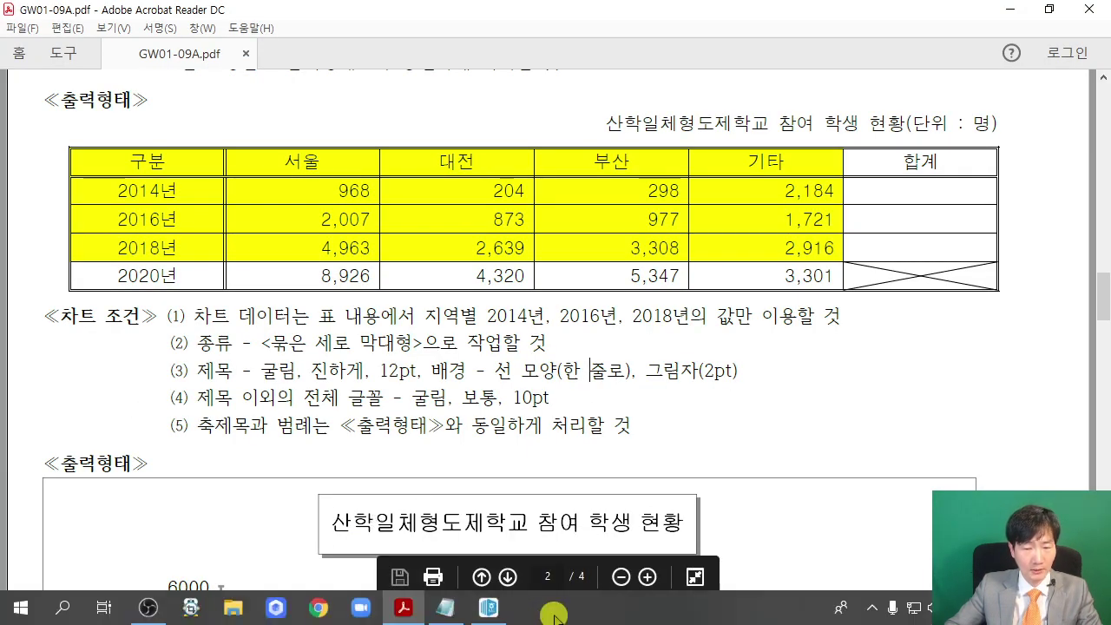
pyautogui.click(521, 613)
# Step: Enter (단위 : 명) as the Y(값) axis title, comparing with the sample chart
pyautogui.click(269, 204)
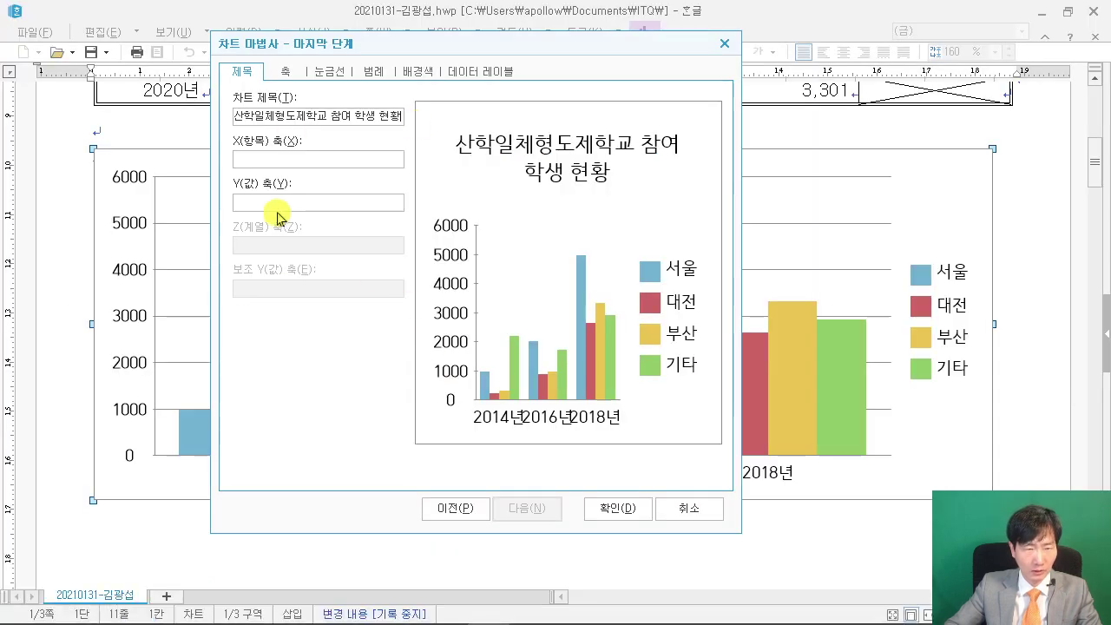
pyautogui.click(406, 611)
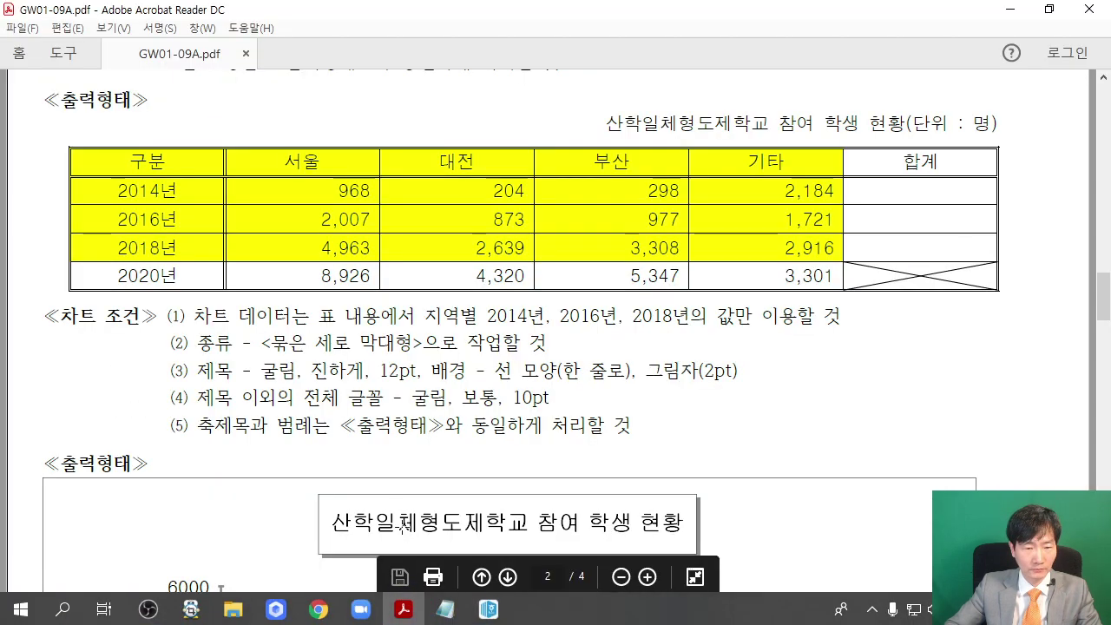
pyautogui.scroll(-5, 288, 430)
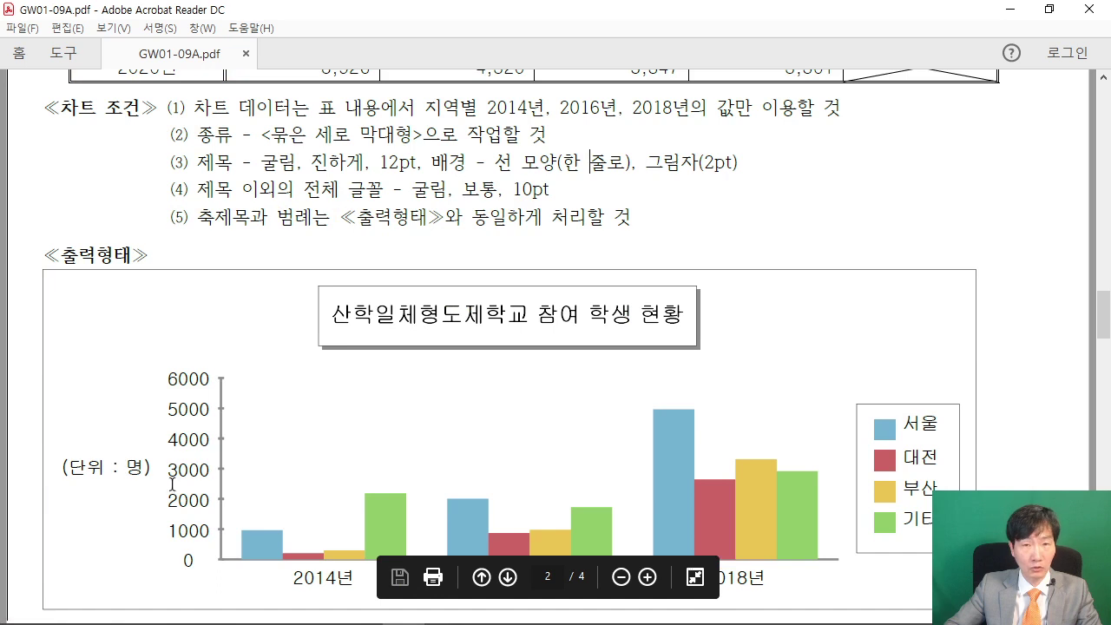
pyautogui.click(488, 608)
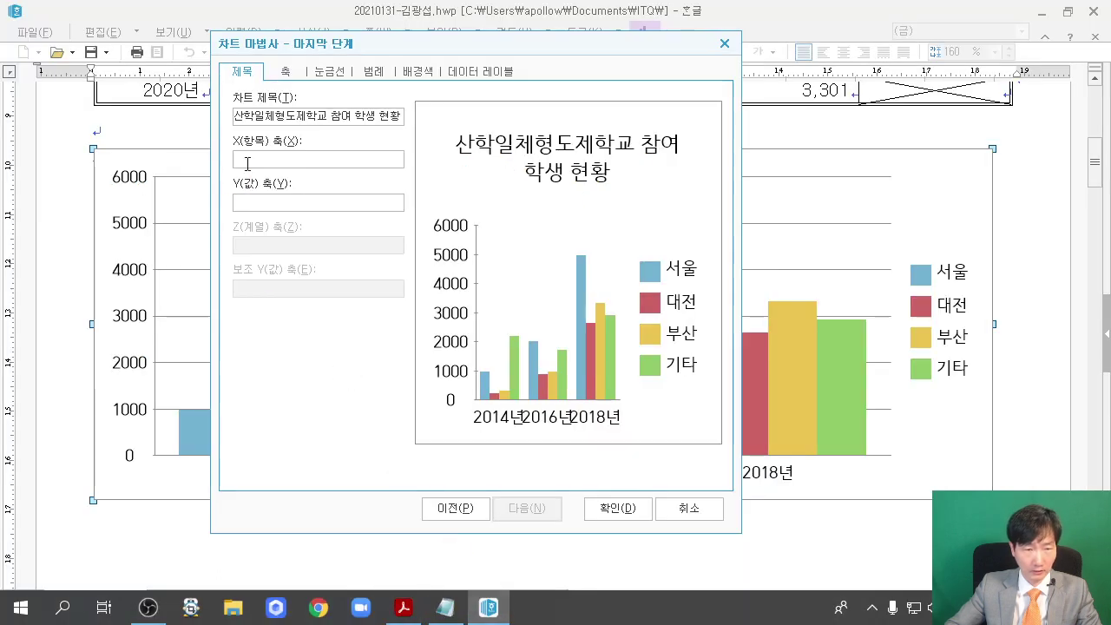
pyautogui.click(272, 203)
pyautogui.write('(단위 : 명')
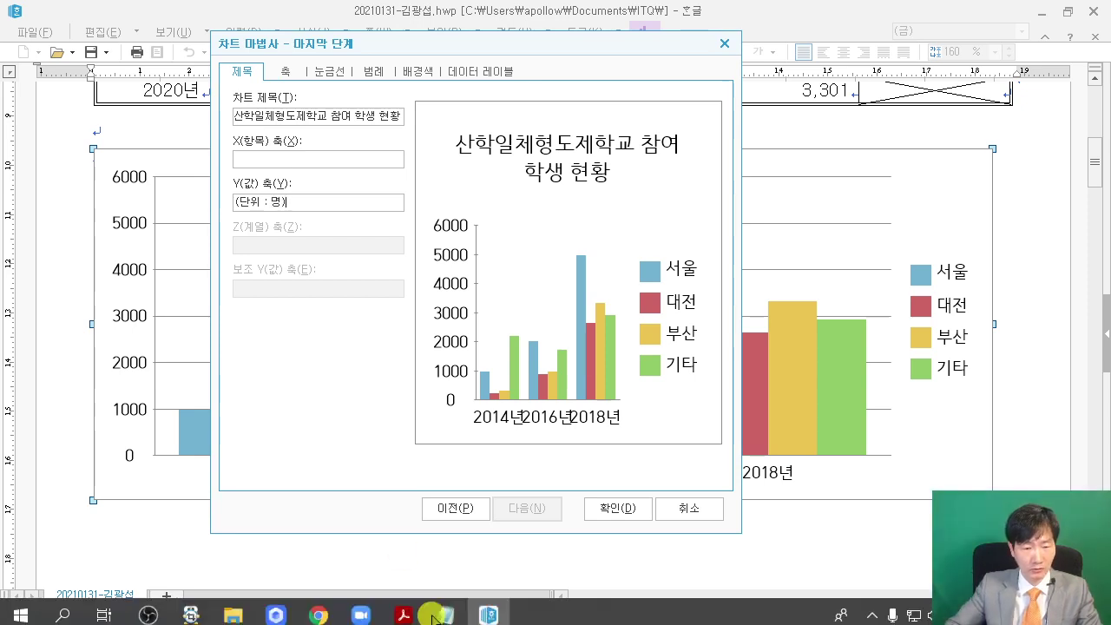
pyautogui.click(402, 606)
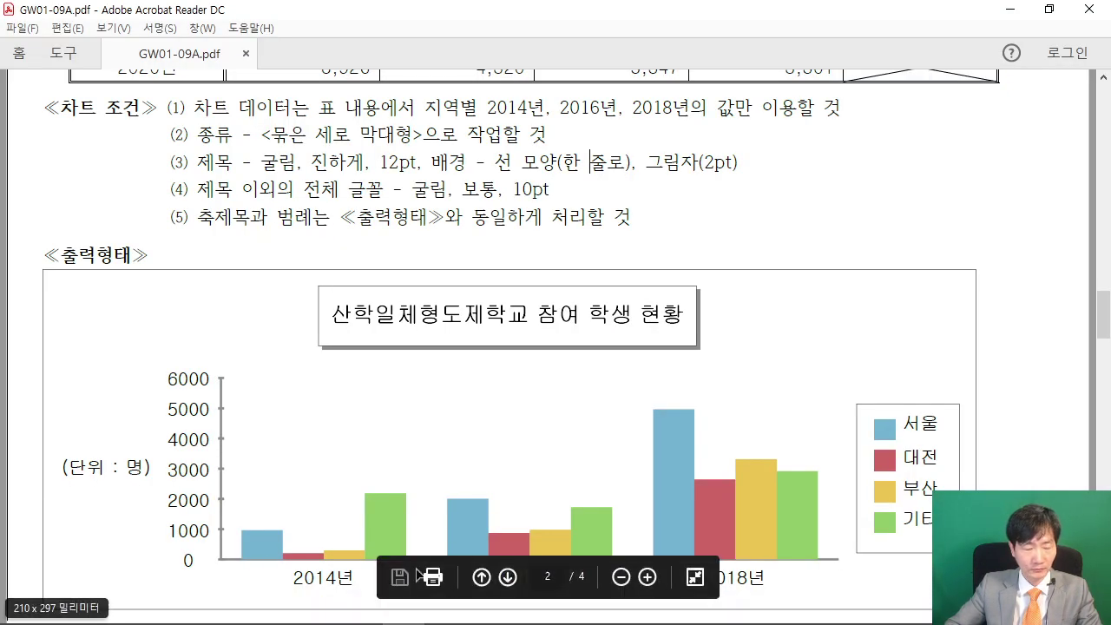
pyautogui.click(508, 610)
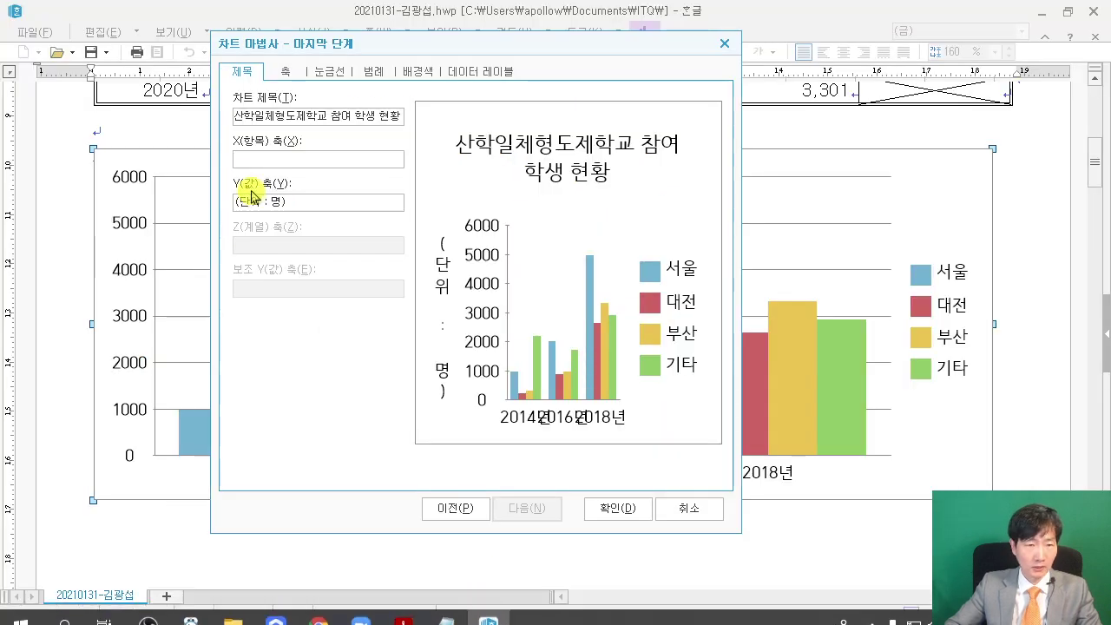
# Step: Finish the wizard to apply the titles, then review the title formatting requirement in the PDF
pyautogui.click(624, 509)
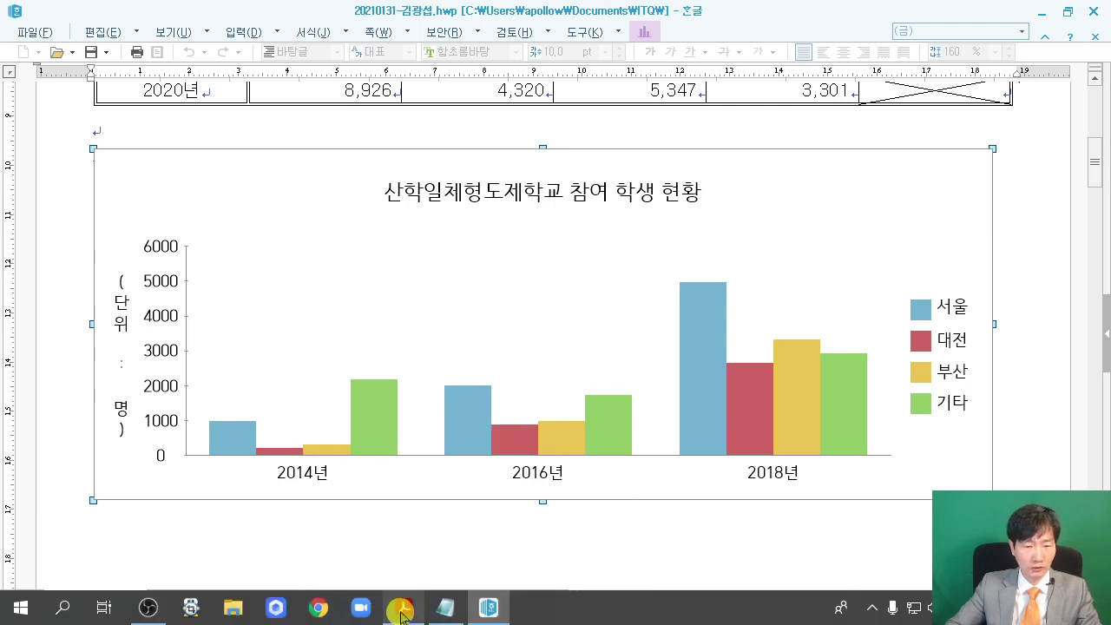
pyautogui.click(403, 618)
pyautogui.moveTo(187, 163); pyautogui.dragTo(733, 165)
pyautogui.click(219, 185)
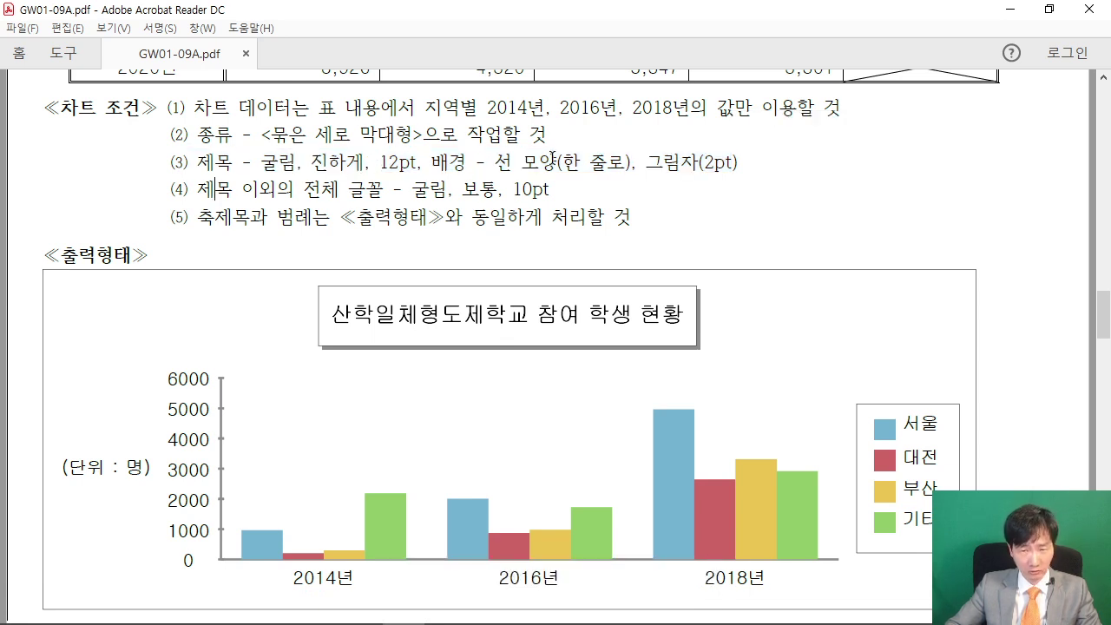
# Step: Bring the Hangul document back and restore its window down so the PDF shows behind it
pyautogui.scroll(2, 539, 229)
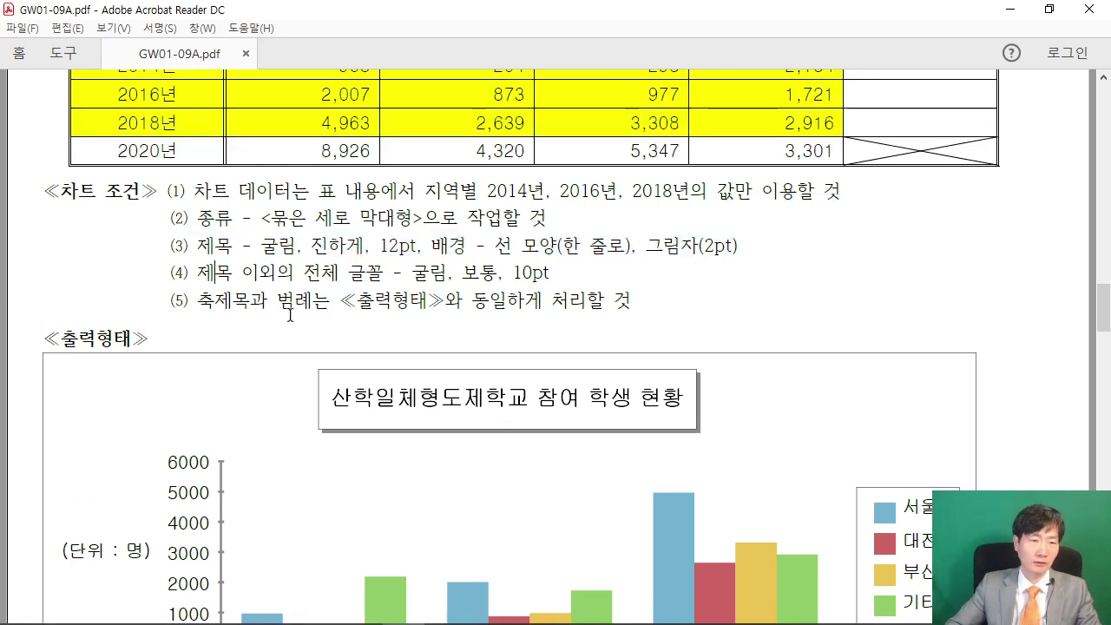
pyautogui.scroll(7, 478, 401)
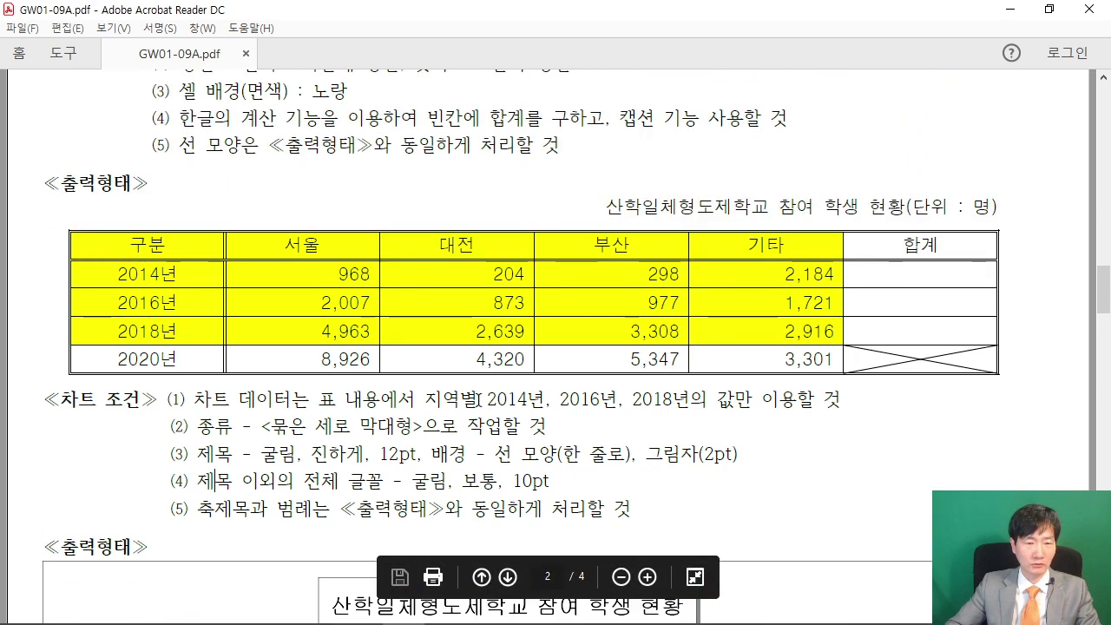
pyautogui.click(490, 610)
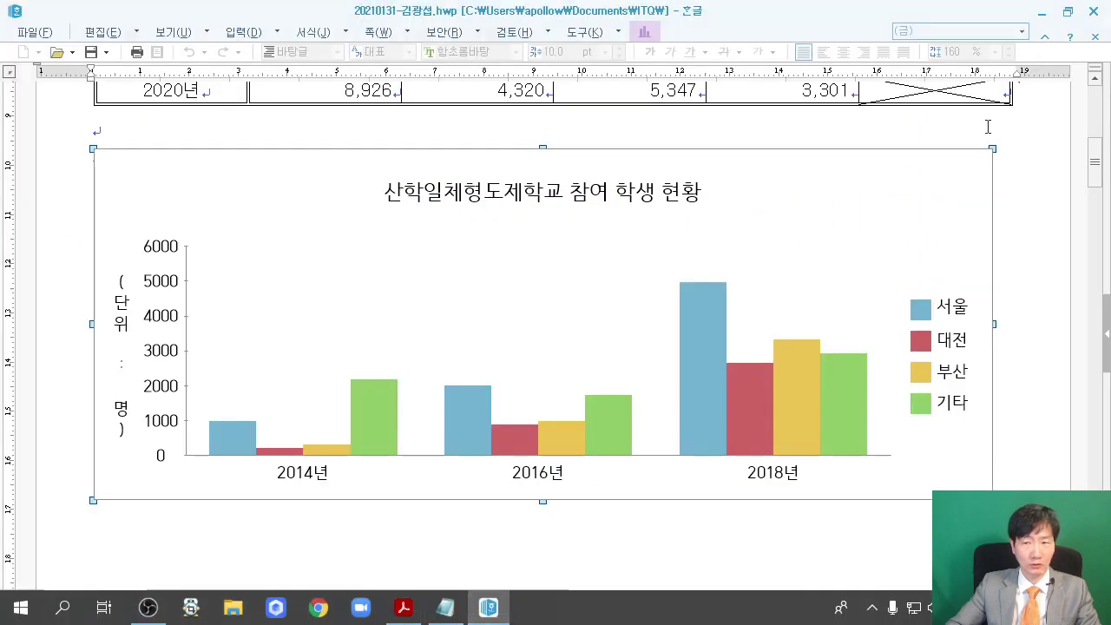
pyautogui.click(1071, 15)
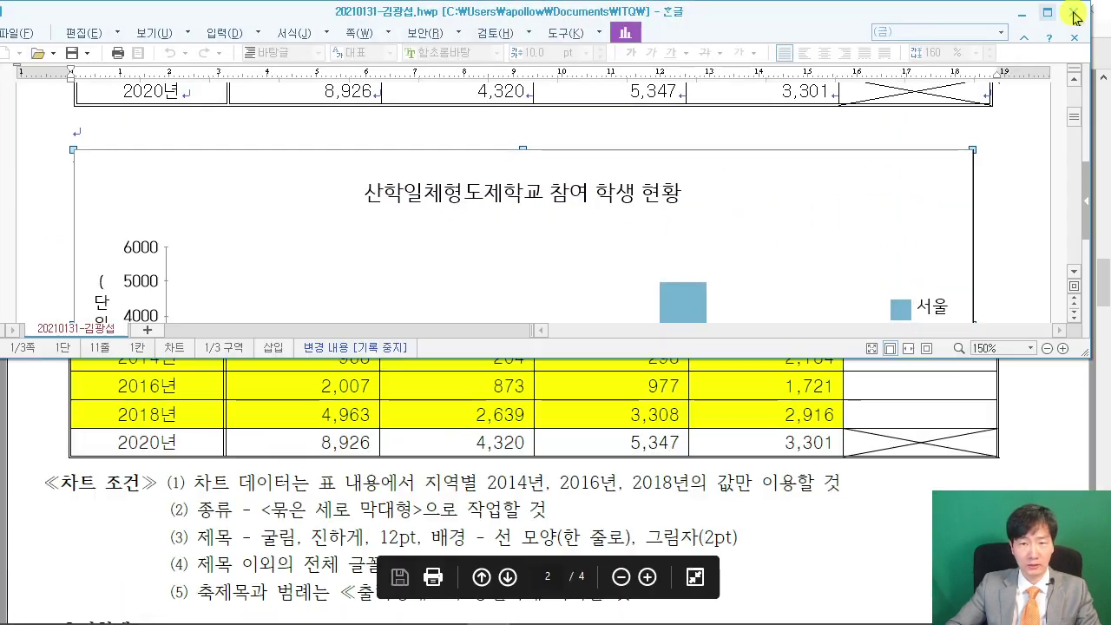
# Step: Give the chart title a single-line (한 줄로) border and a shadow at distance 2
pyautogui.doubleClick(397, 197)
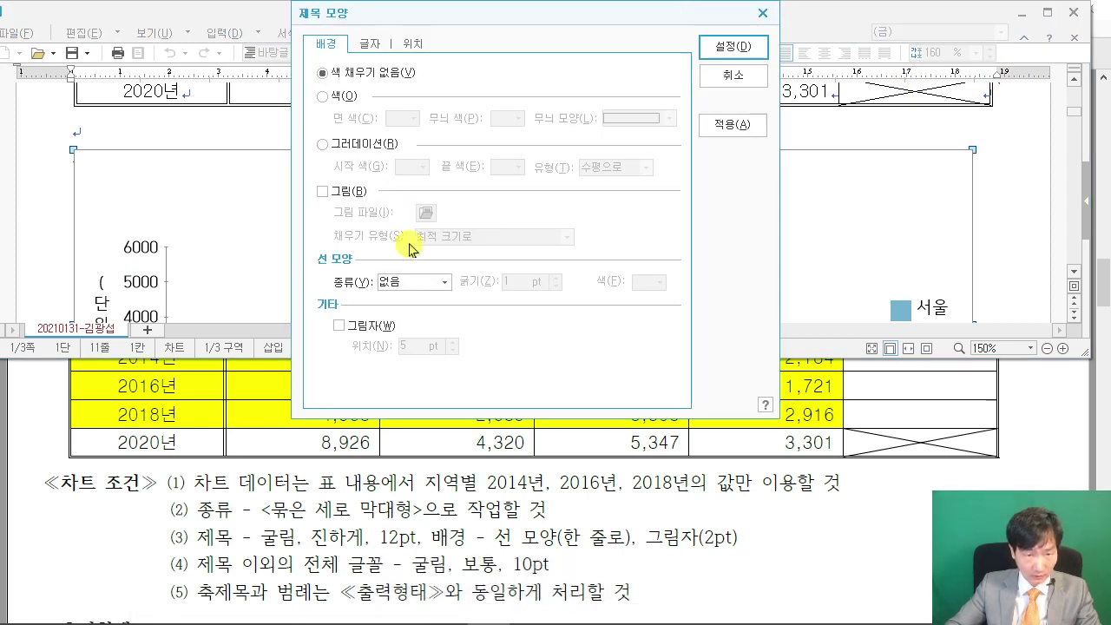
pyautogui.moveTo(424, 22); pyautogui.dragTo(510, 44)
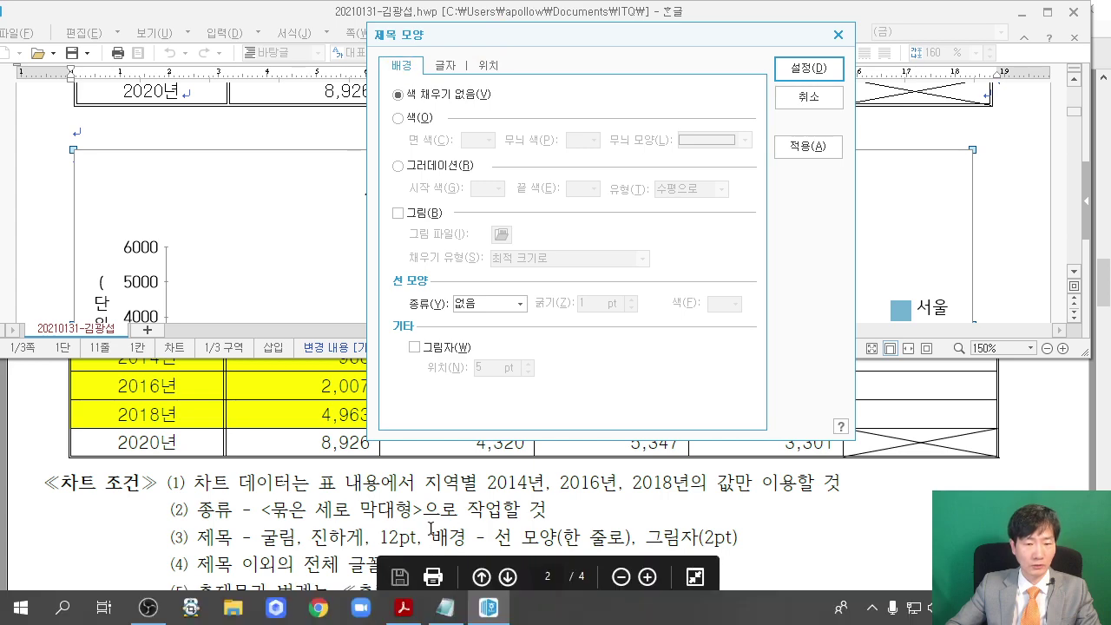
pyautogui.moveTo(432, 537); pyautogui.dragTo(732, 536)
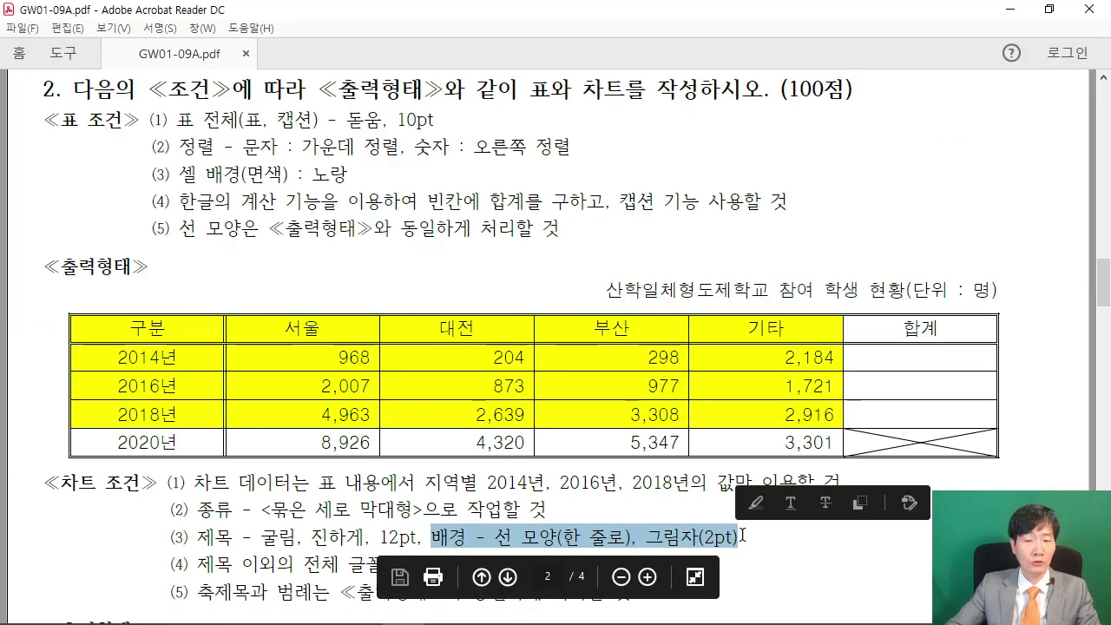
pyautogui.click(485, 610)
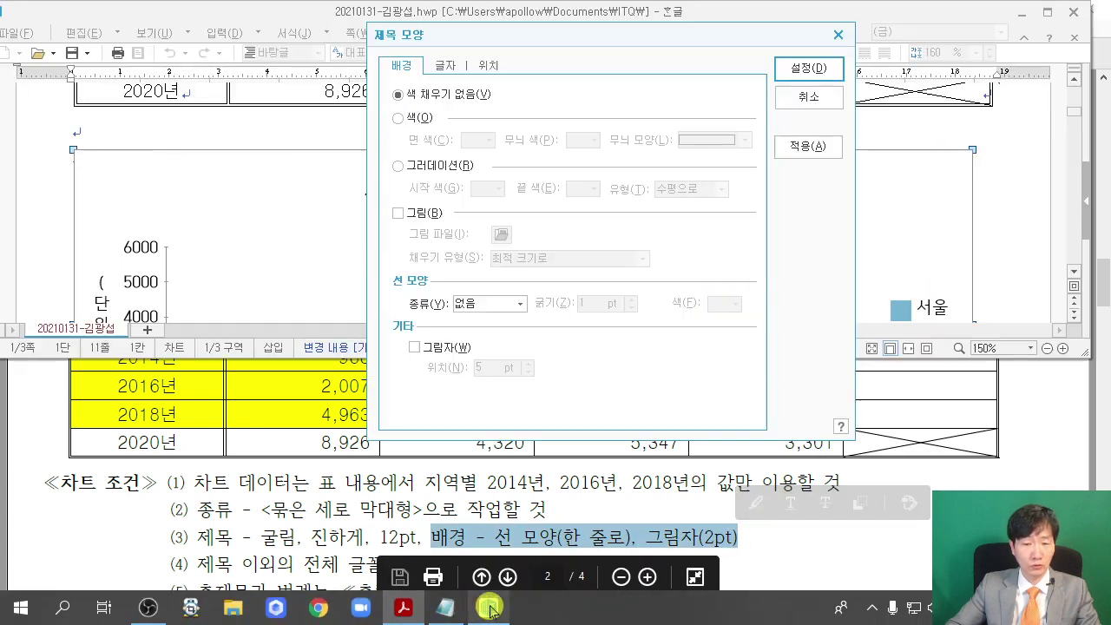
pyautogui.click(519, 305)
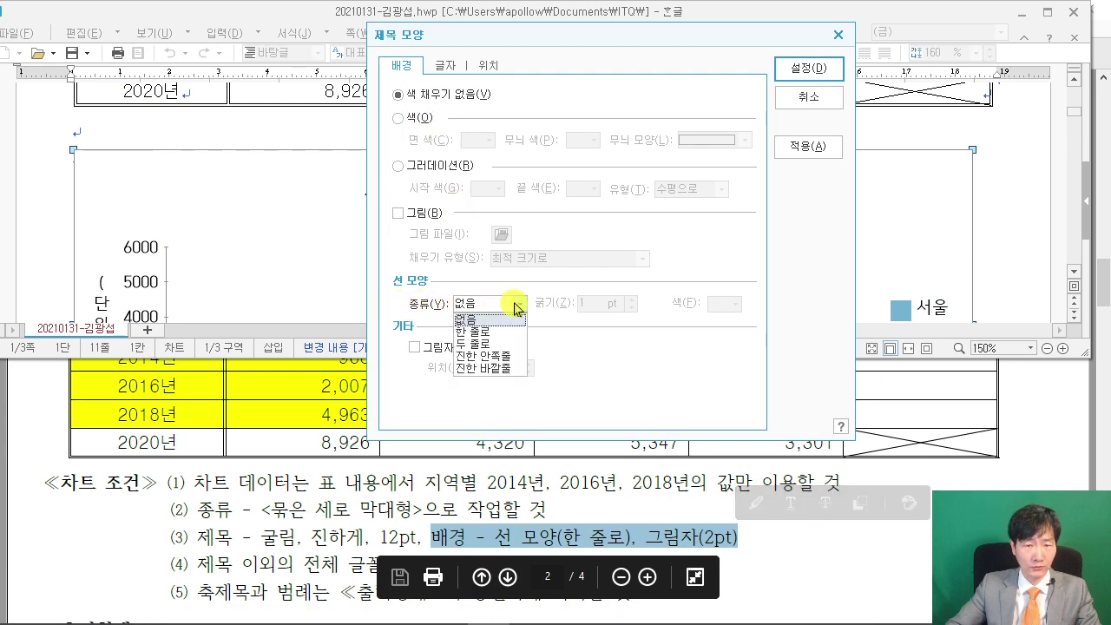
pyautogui.click(483, 332)
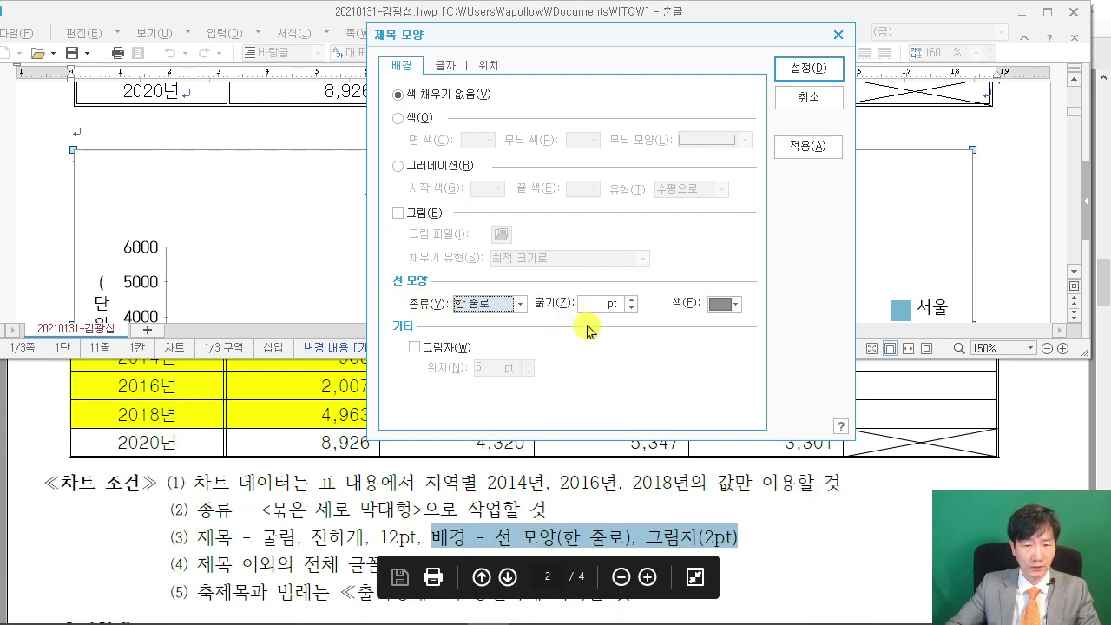
pyautogui.click(414, 350)
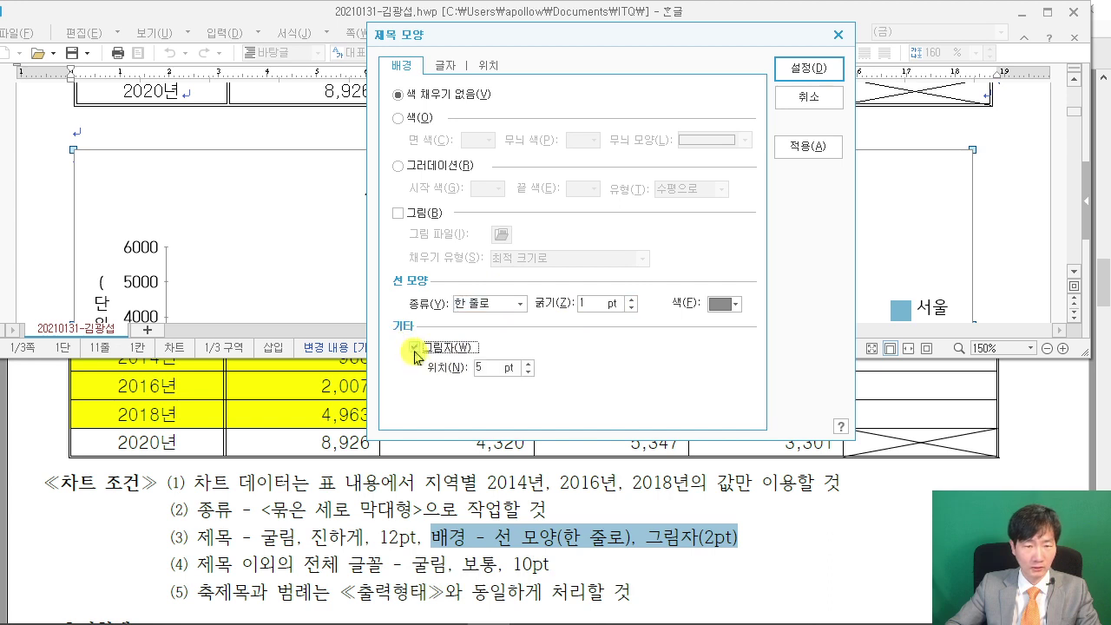
pyautogui.doubleClick(468, 372)
pyautogui.write('2')
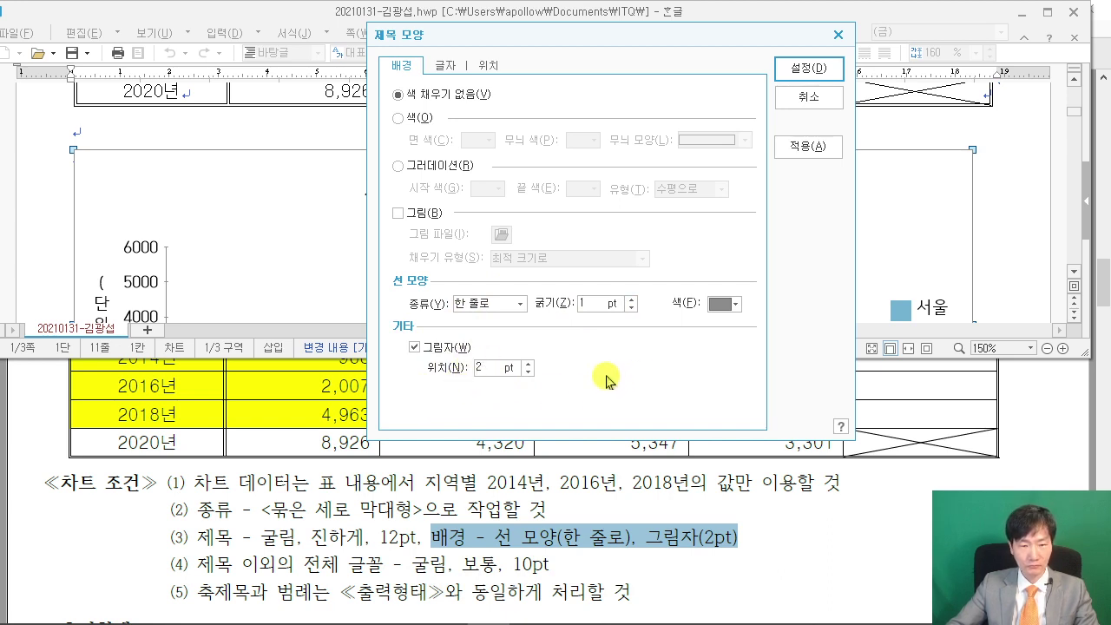
# Step: Set the chart title font to bold 굴림 and apply the title settings
pyautogui.click(444, 66)
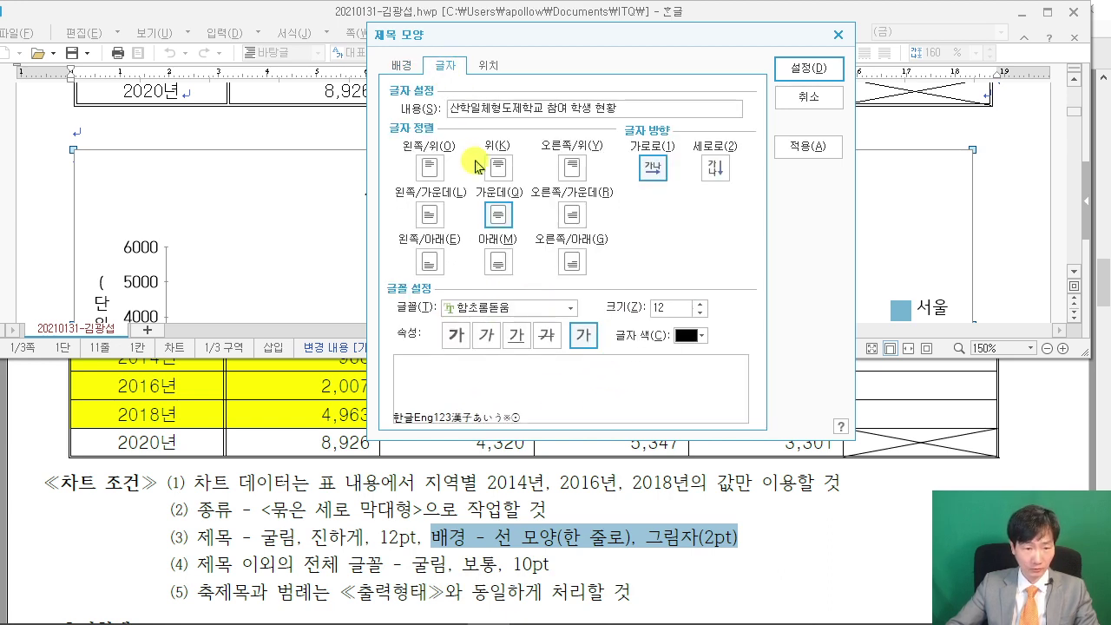
pyautogui.click(525, 309)
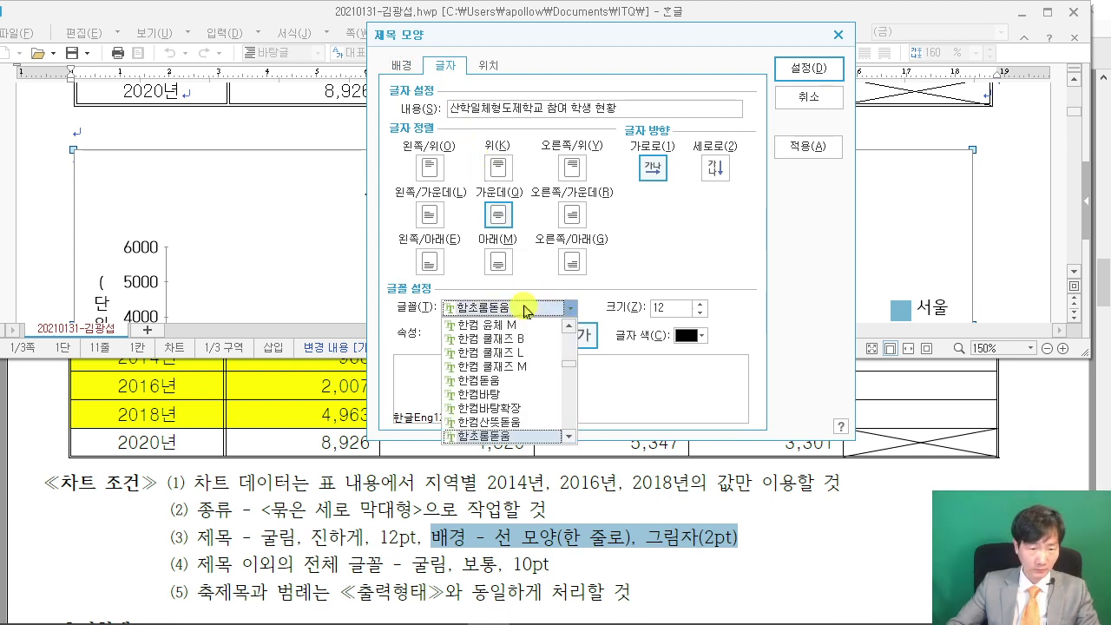
pyautogui.write('굴림')
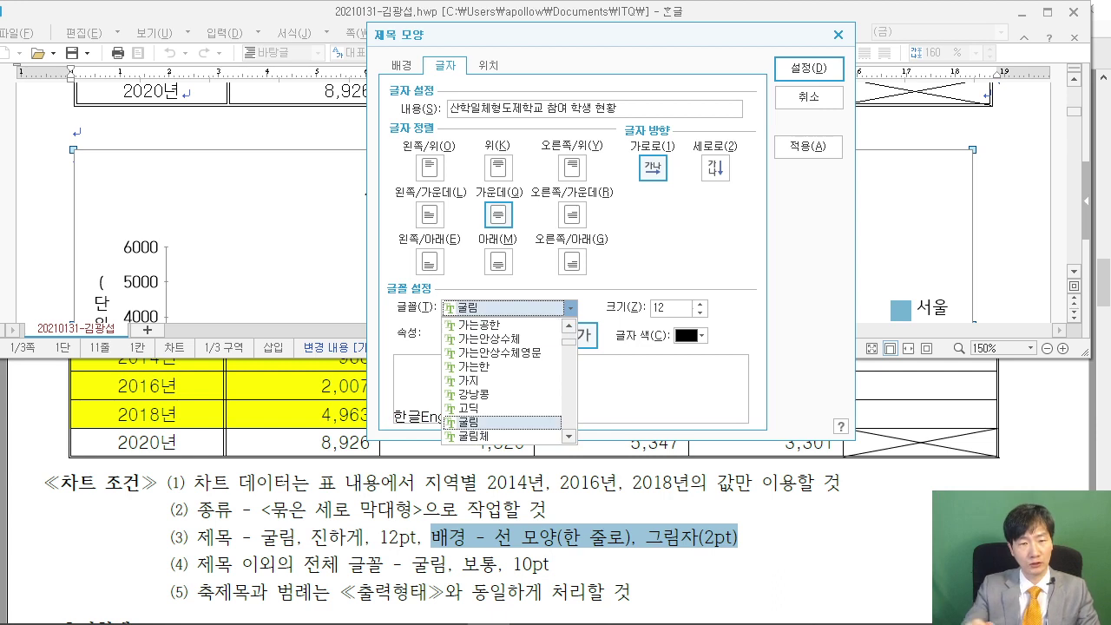
pyautogui.click(698, 267)
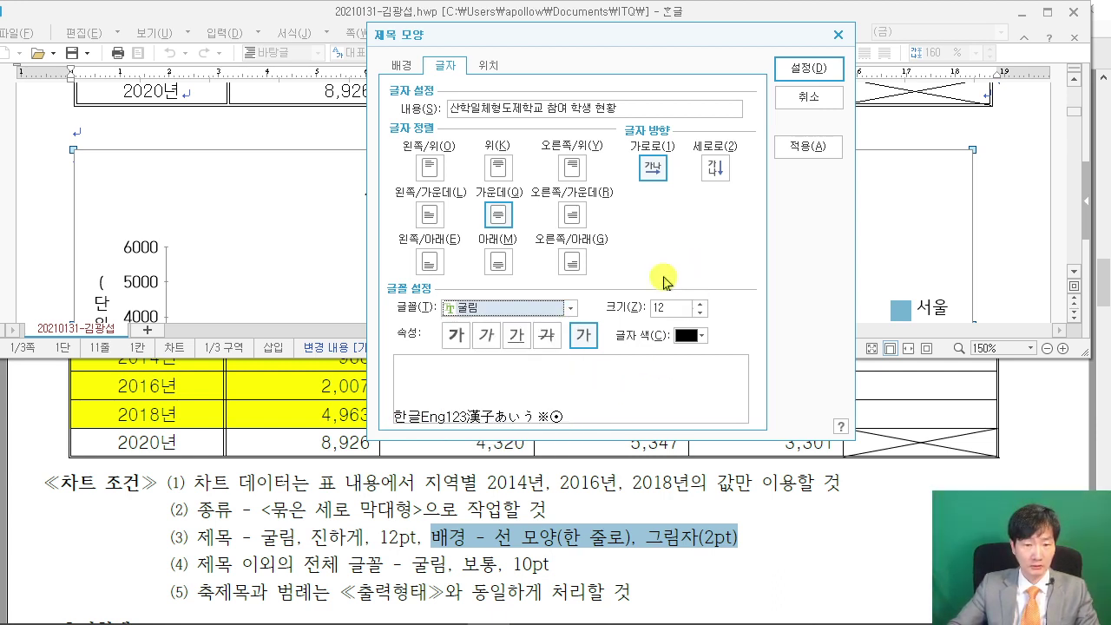
pyautogui.click(466, 343)
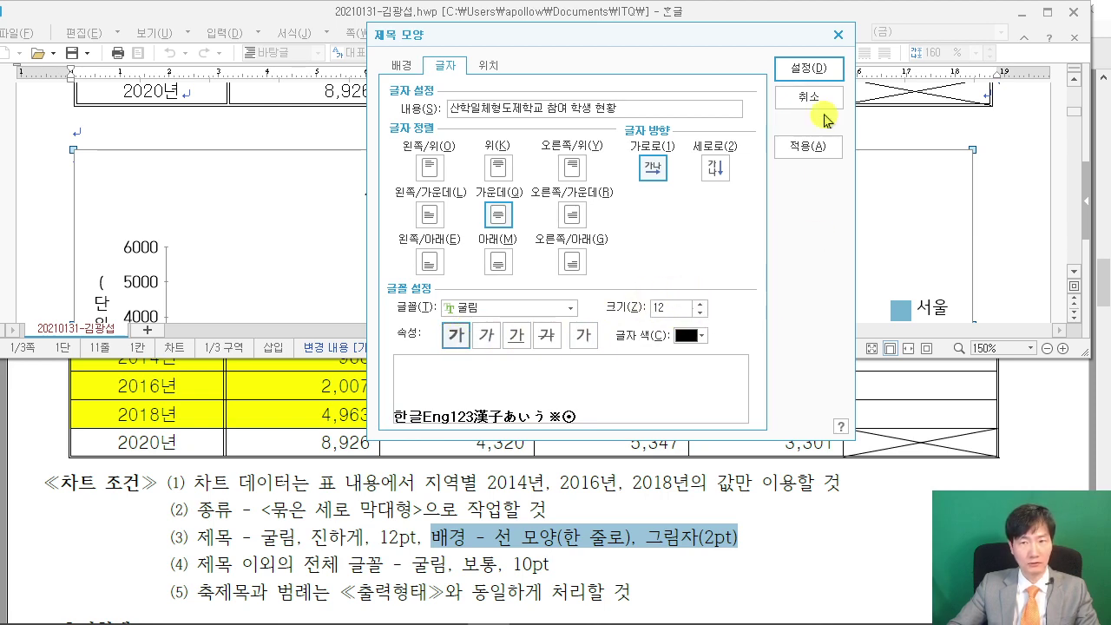
pyautogui.click(820, 78)
pyautogui.scroll(4, 464, 473)
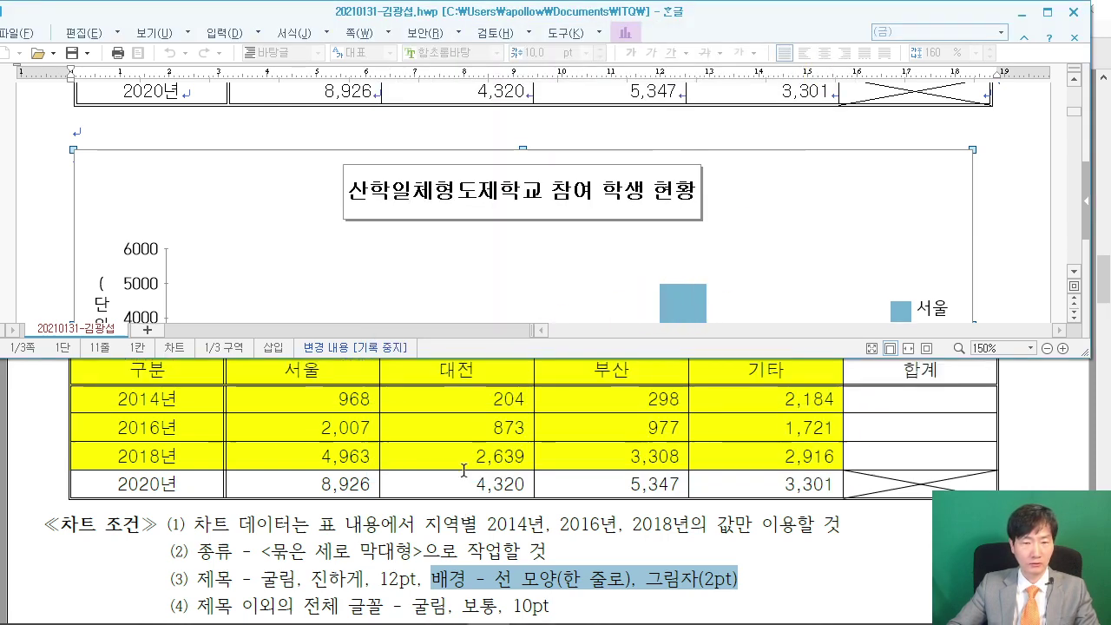
# Step: Review the exam's font rule for non-title text, then maximize the Hangul window
pyautogui.scroll(-5, 465, 473)
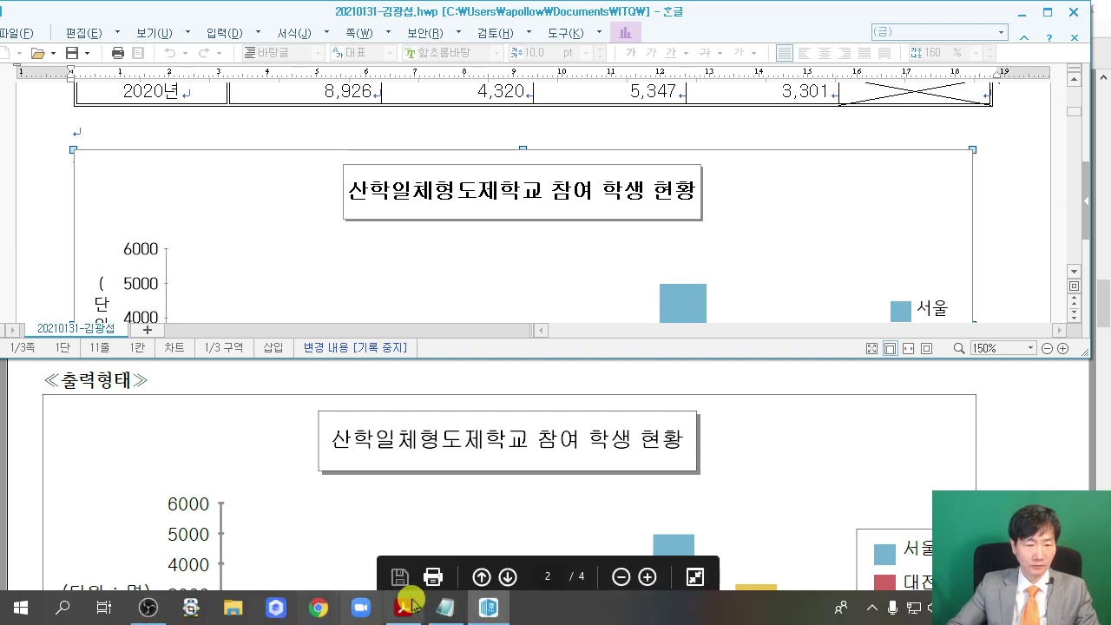
pyautogui.click(403, 619)
pyautogui.moveTo(196, 315); pyautogui.dragTo(549, 318)
pyautogui.click(486, 319)
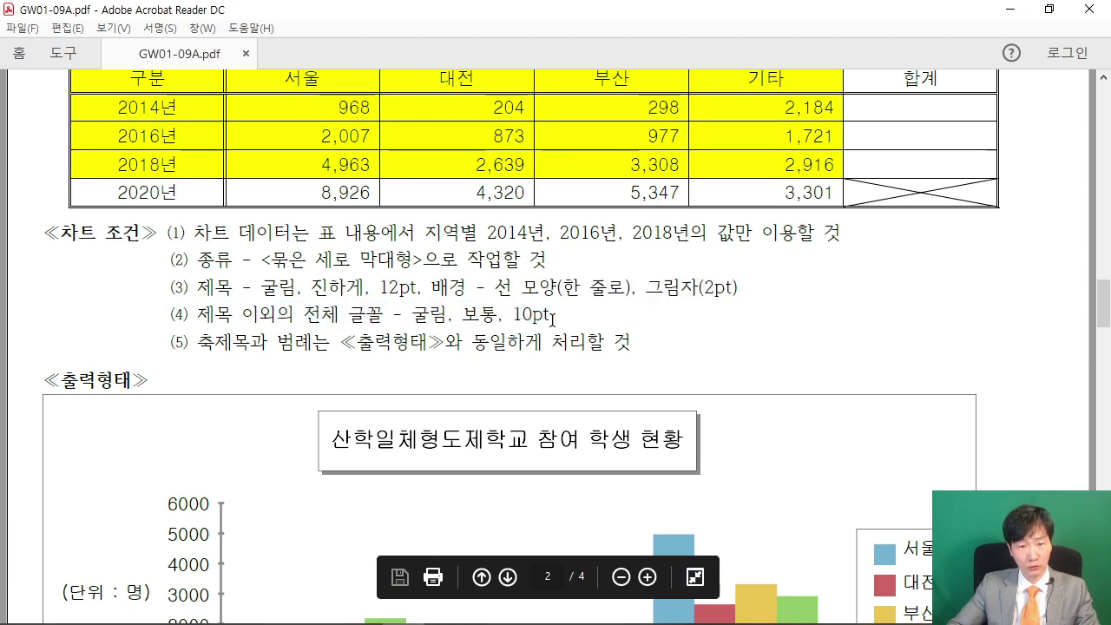
pyautogui.scroll(2, 552, 318)
pyautogui.click(487, 611)
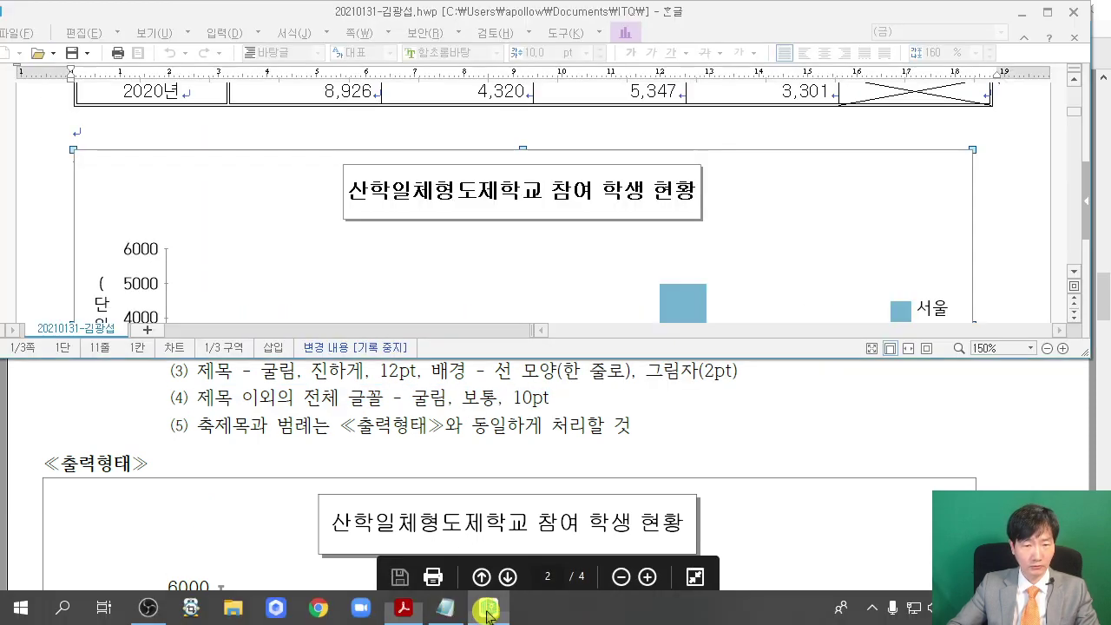
pyautogui.click(1051, 13)
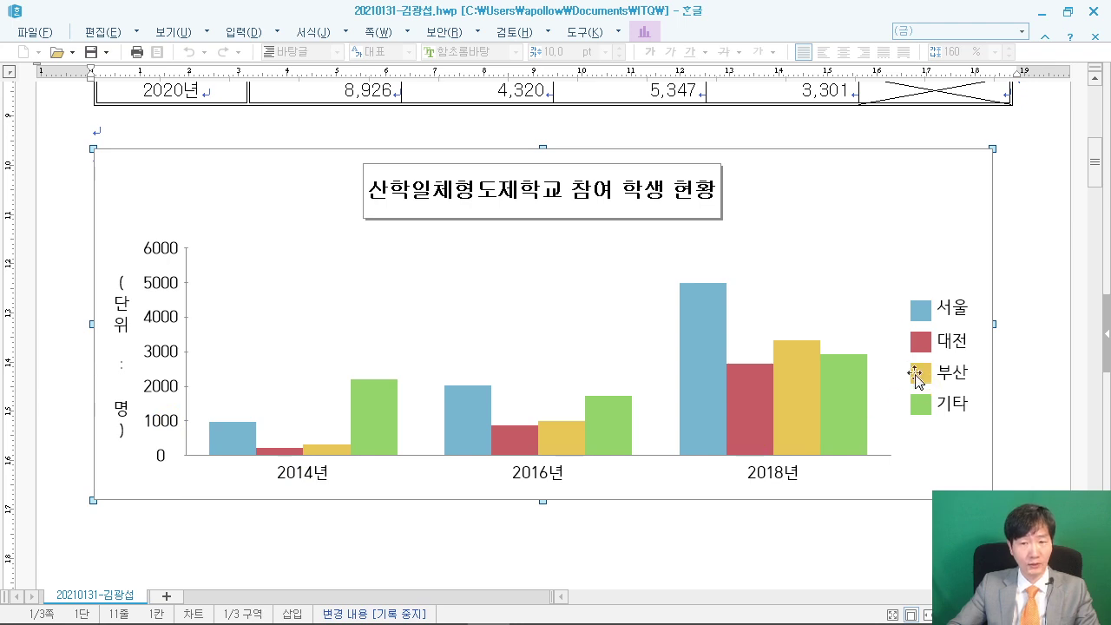
# Step: Set the axis title (단위 : 명) font to 굴림 at 10 pt
pyautogui.doubleClick(122, 323)
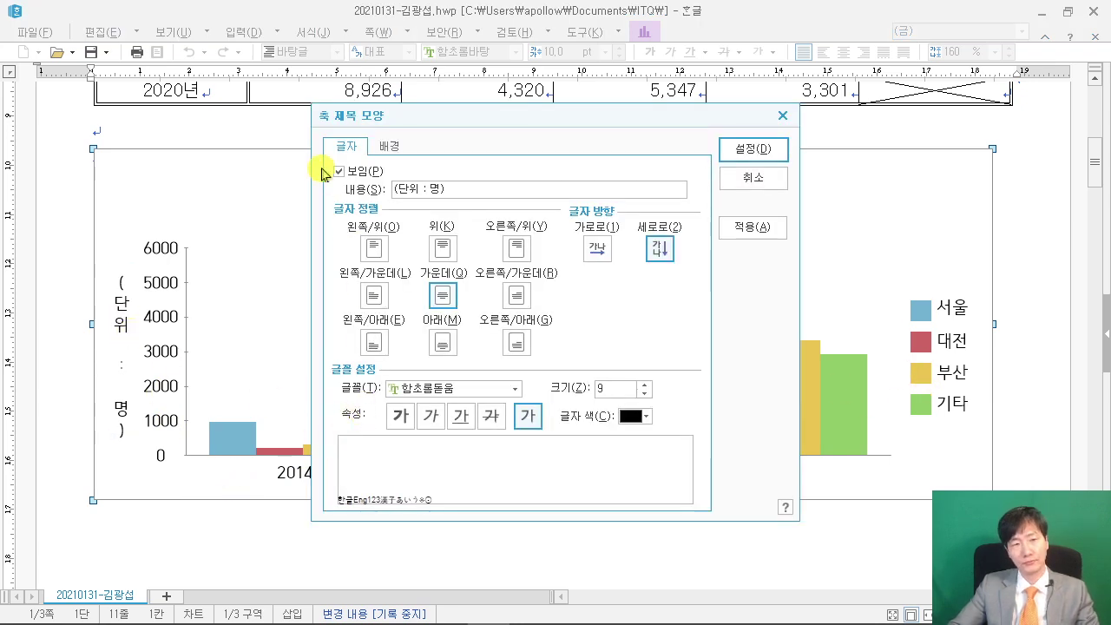
pyautogui.click(469, 387)
pyautogui.write('굴림')
pyautogui.press('Return')
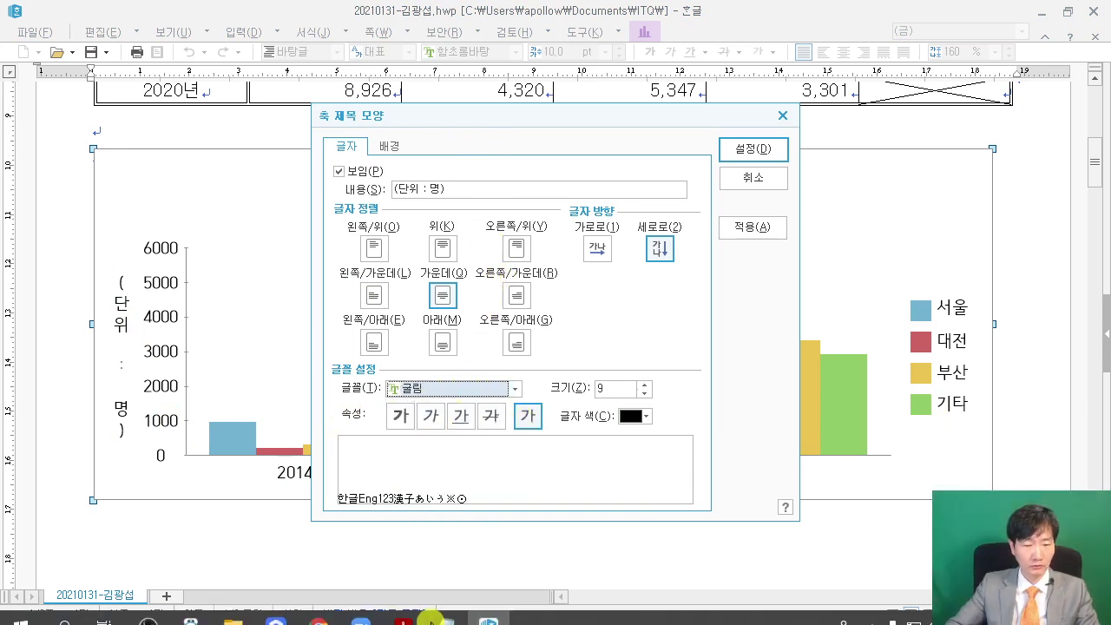
pyautogui.click(404, 608)
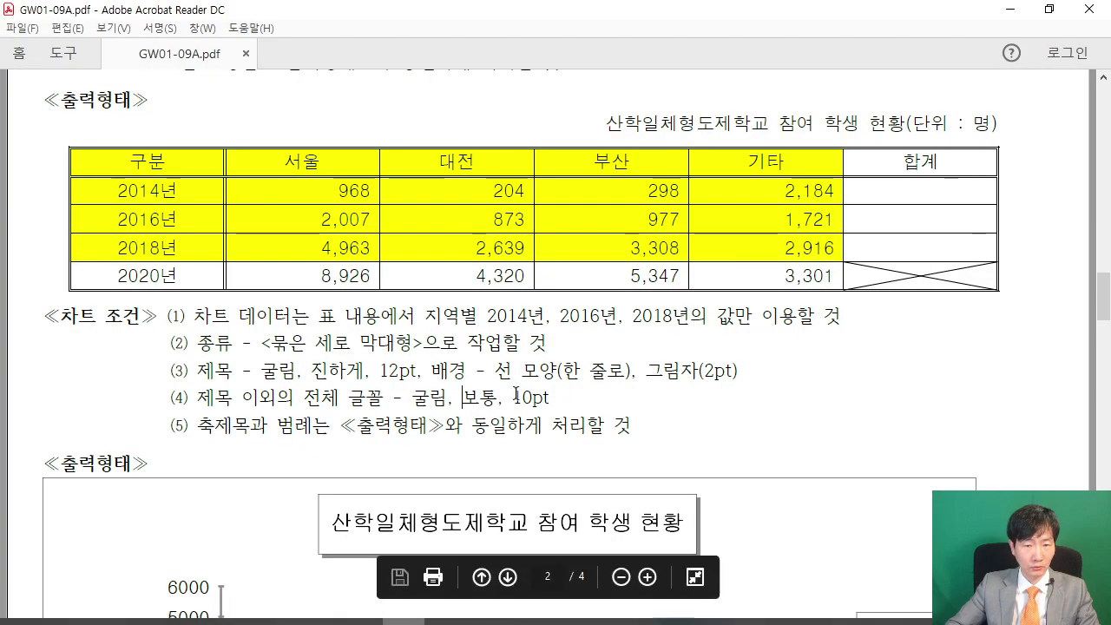
pyautogui.click(489, 610)
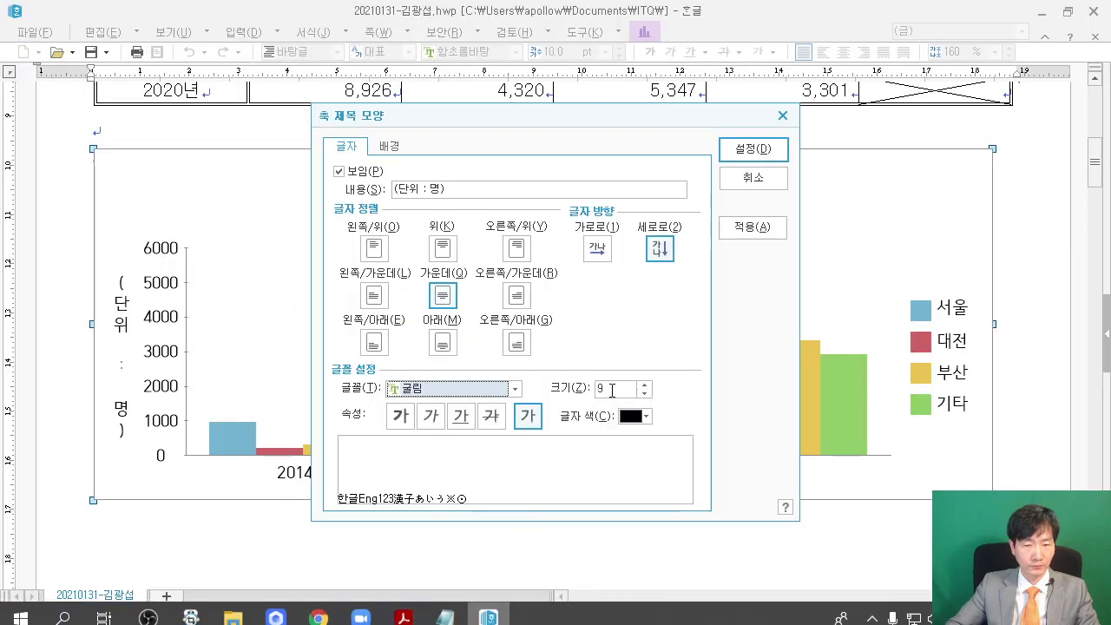
pyautogui.moveTo(613, 390); pyautogui.dragTo(556, 375)
pyautogui.write('10')
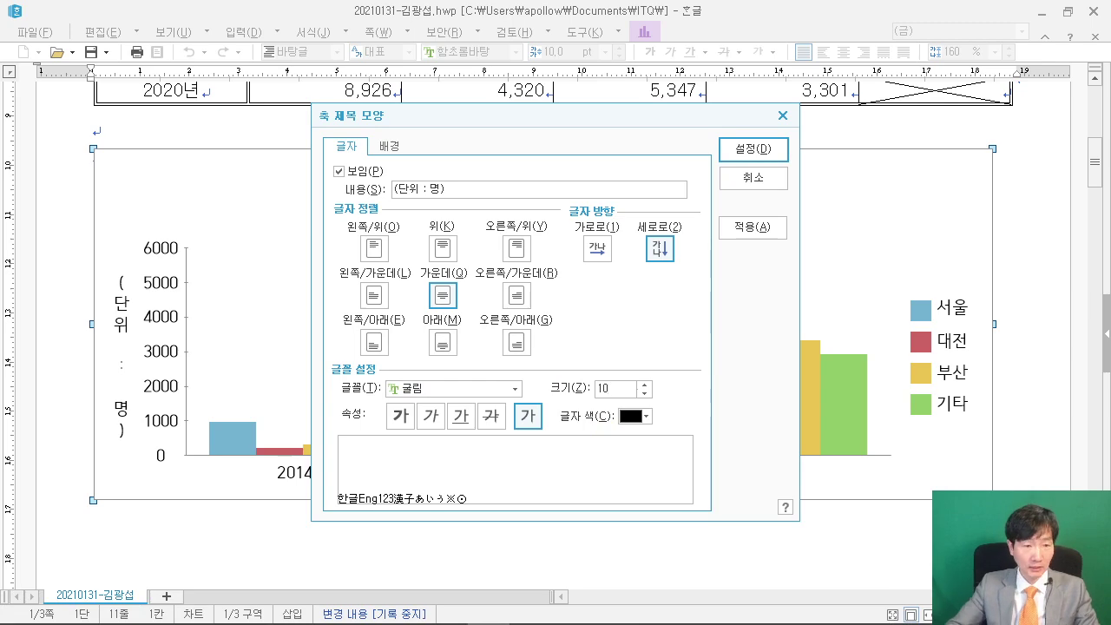
# Step: Make the axis title read horizontally (가로로) and apply the settings
pyautogui.click(410, 613)
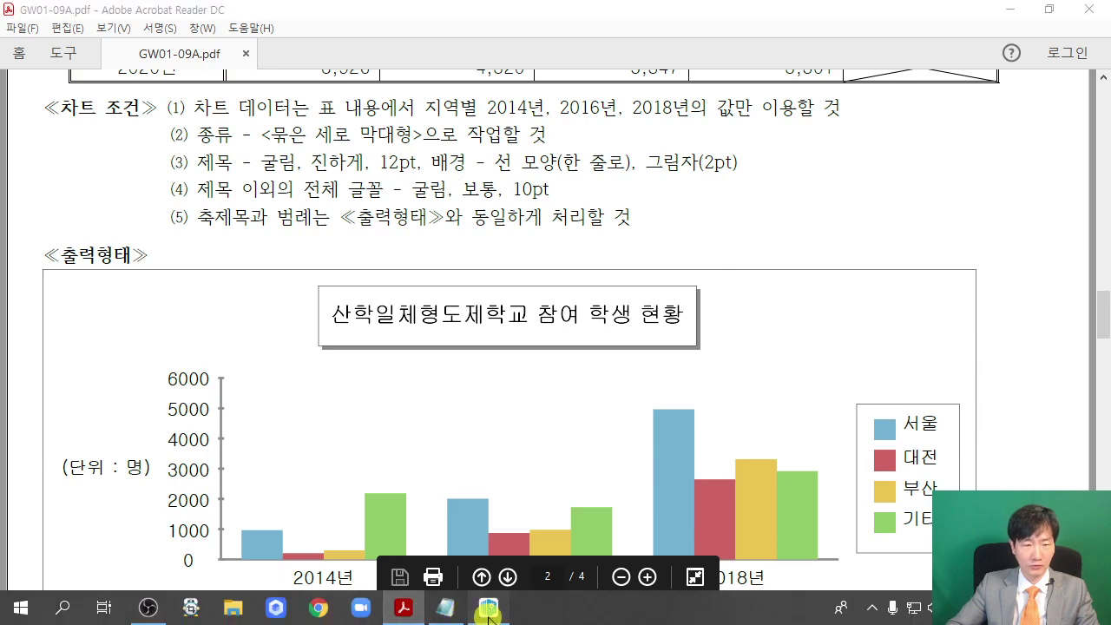
pyautogui.click(489, 610)
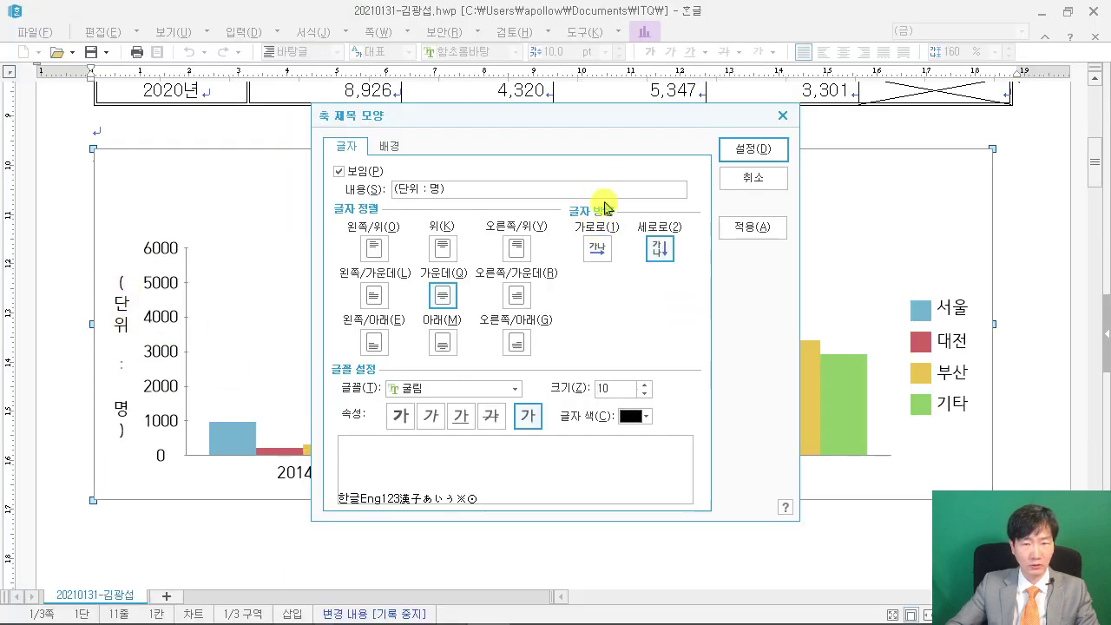
pyautogui.click(597, 249)
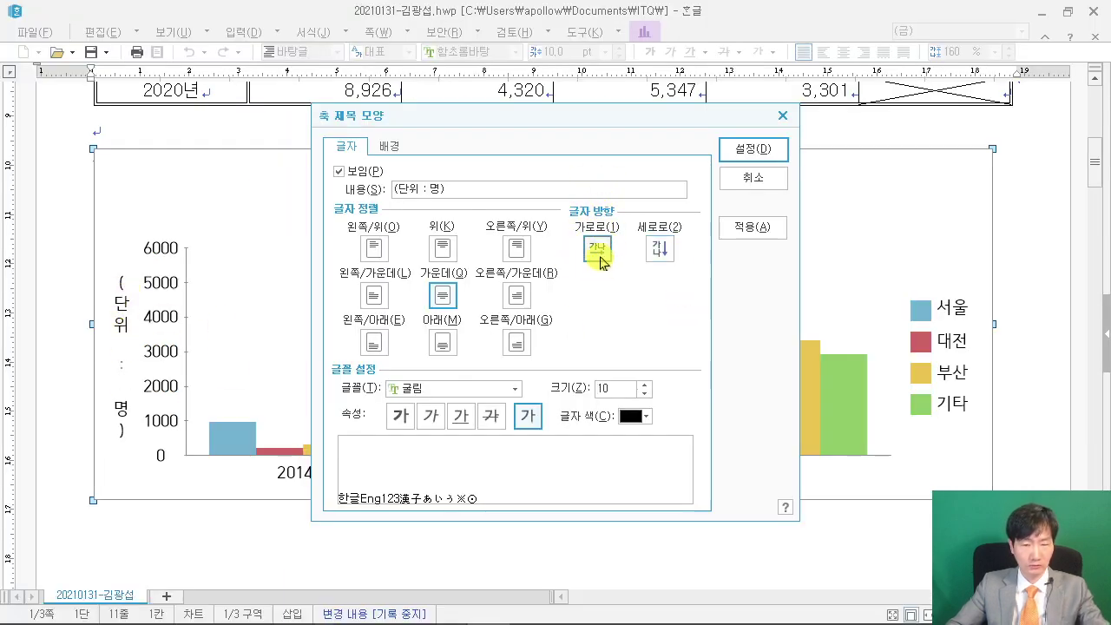
pyautogui.moveTo(565, 220)
pyautogui.mouseDown()
pyautogui.moveTo(640, 281)
pyautogui.moveTo(781, 434)
pyautogui.mouseUp()
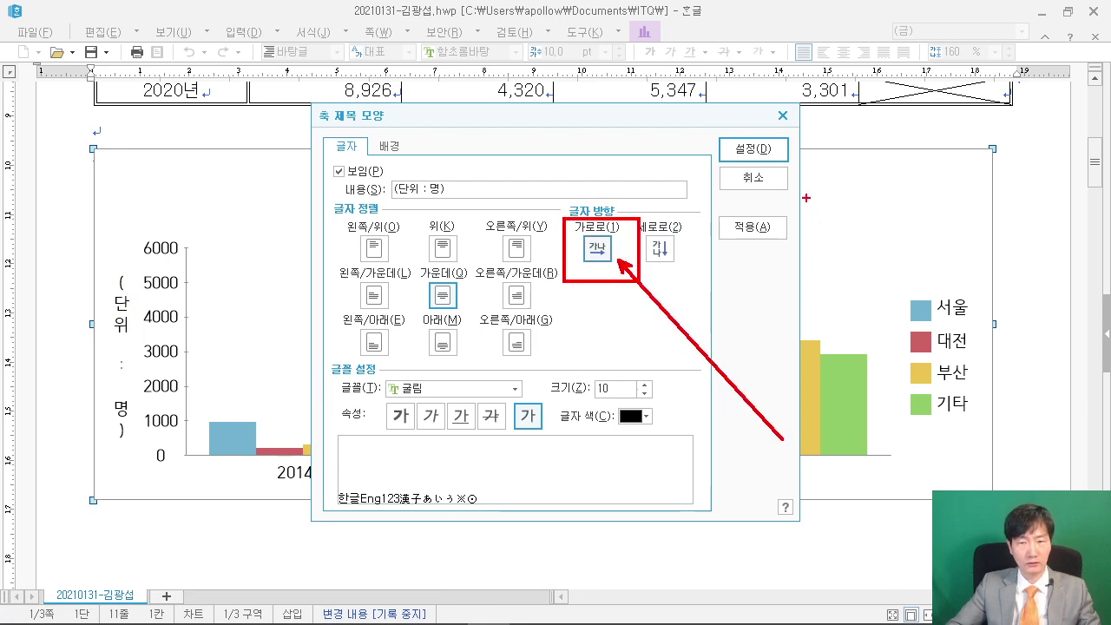
pyautogui.click(752, 149)
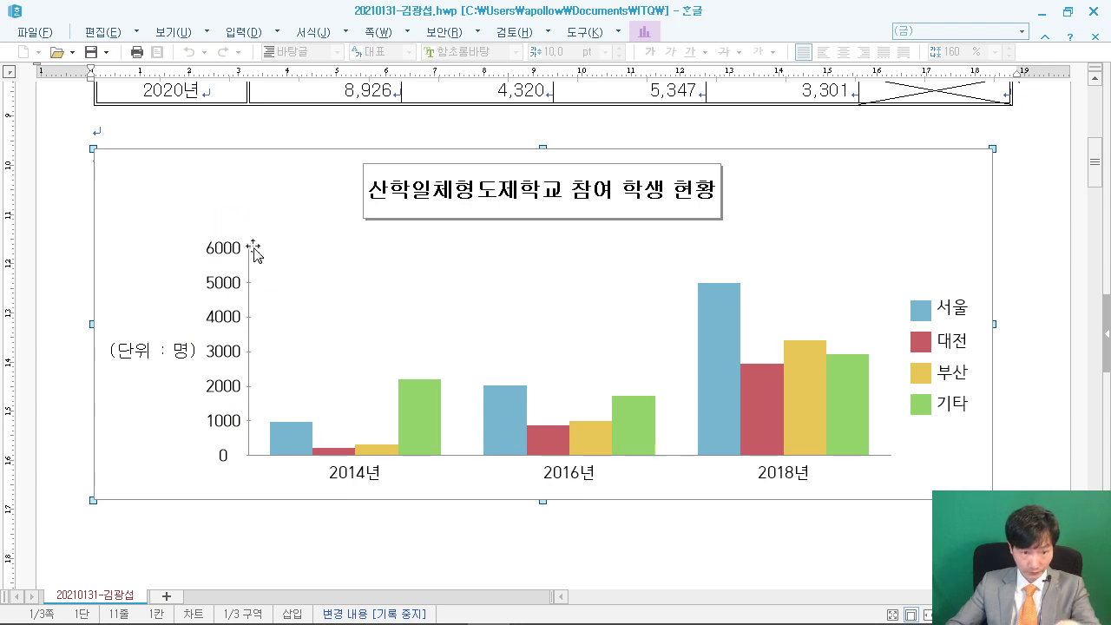
# Step: Set the value-axis numbers to 굴림 10 pt
pyautogui.doubleClick(220, 282)
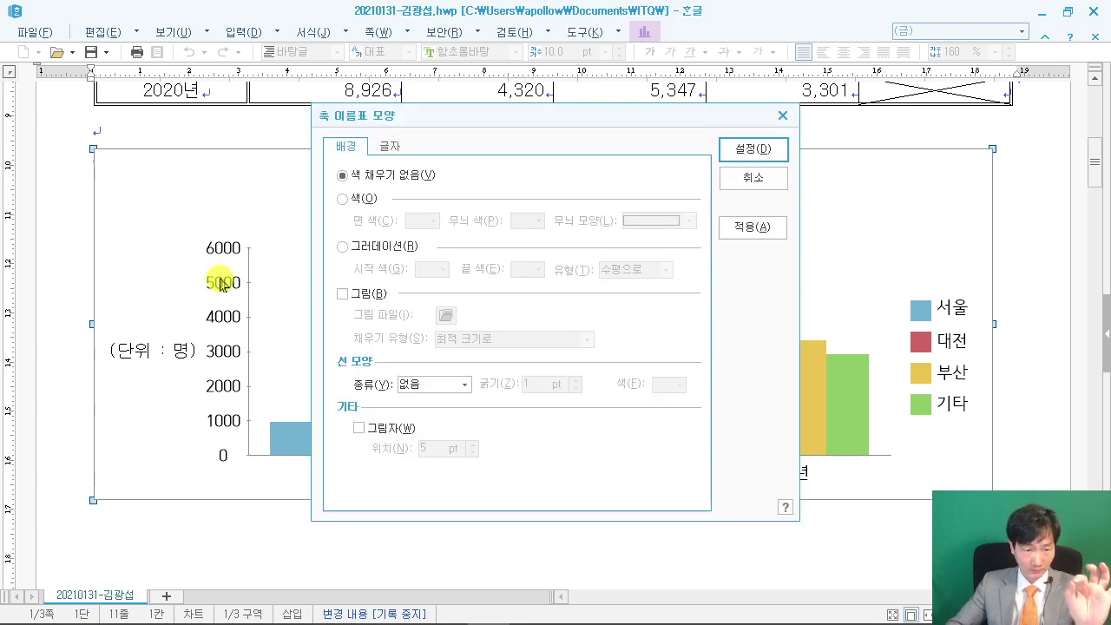
pyautogui.click(390, 147)
pyautogui.click(446, 384)
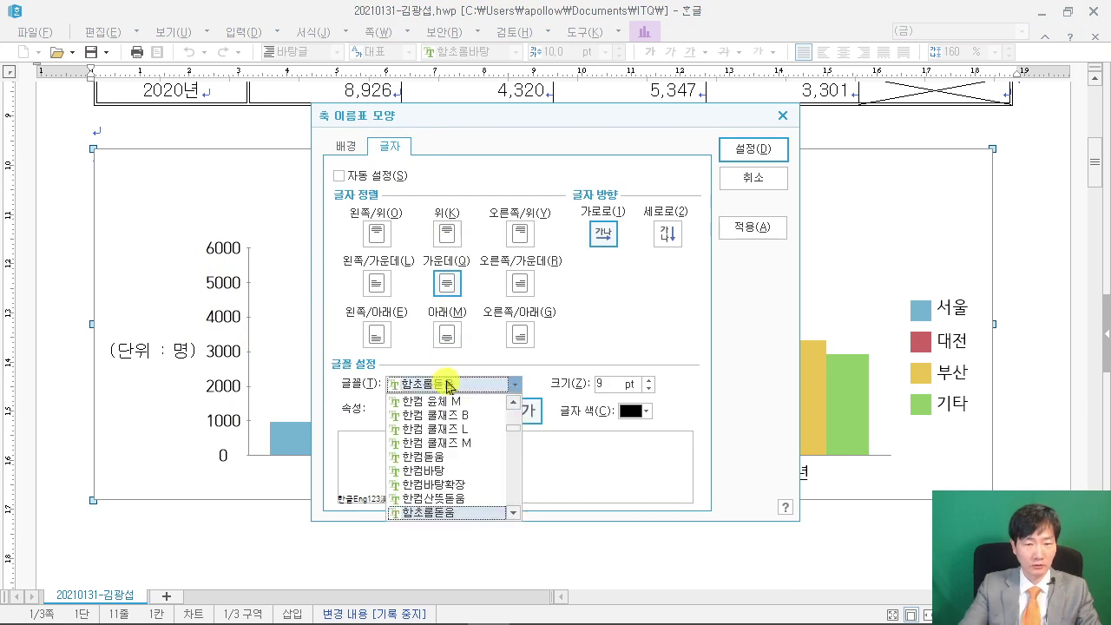
pyautogui.write('굴림')
pyautogui.press('Return')
pyautogui.moveTo(629, 385); pyautogui.dragTo(562, 369)
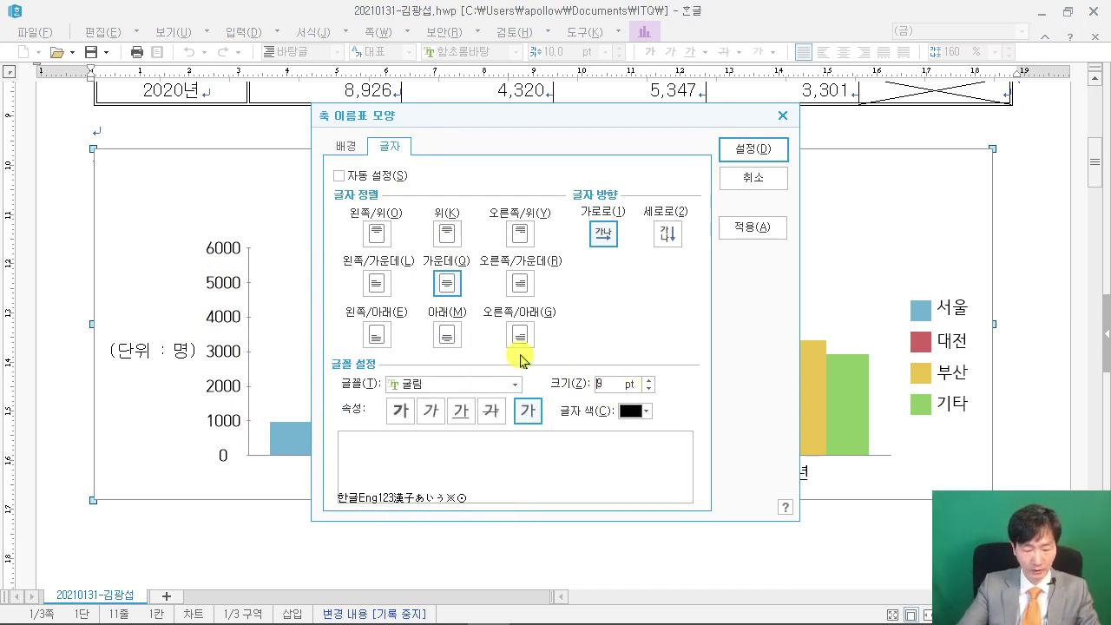
pyautogui.write('10')
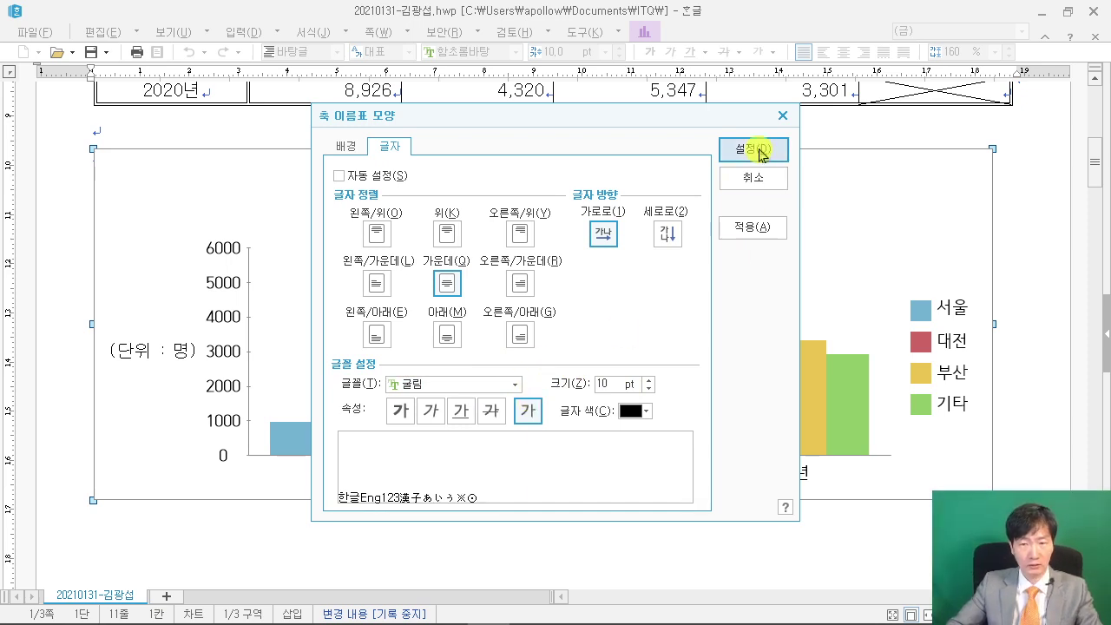
pyautogui.click(754, 151)
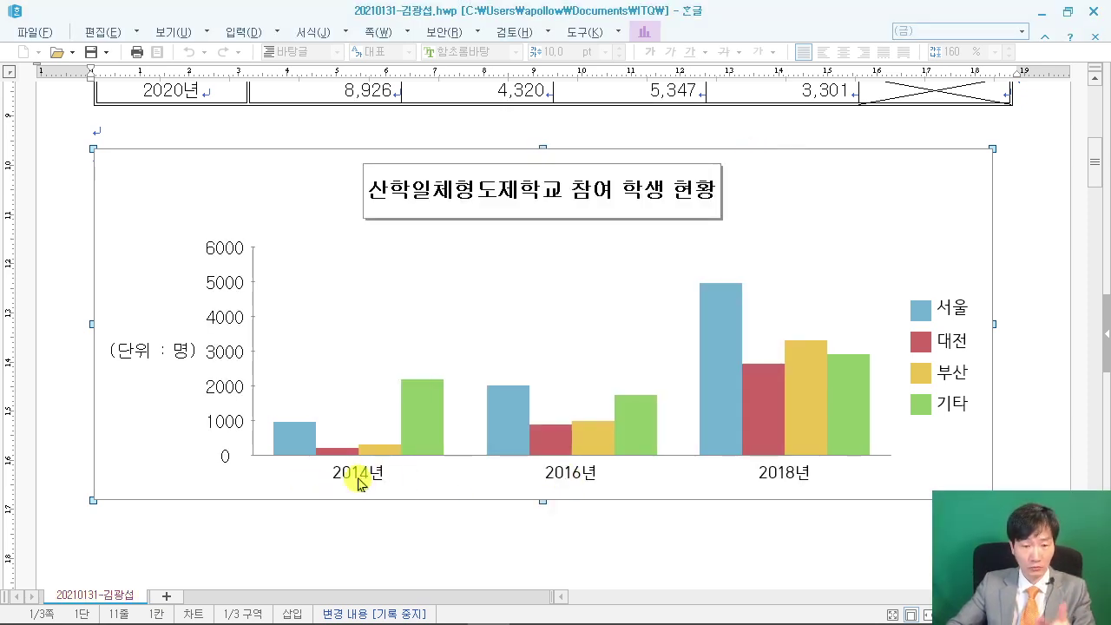
# Step: Set the 2014년–2018년 year labels under the bars to 굴림 10 pt
pyautogui.doubleClick(361, 484)
pyautogui.click(382, 148)
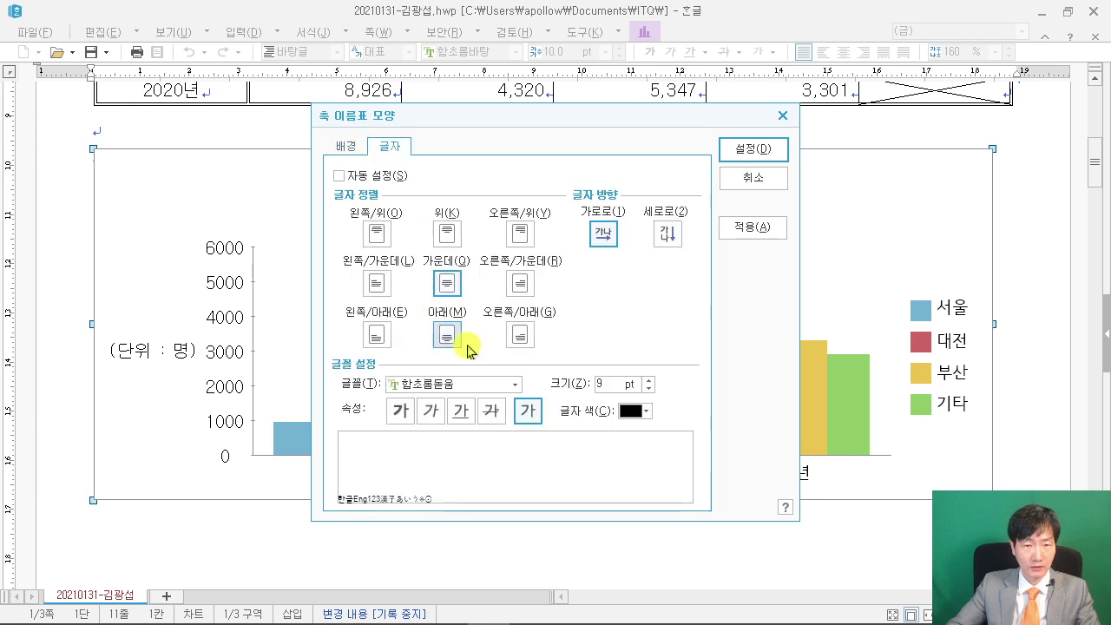
pyautogui.click(462, 386)
pyautogui.write('굴림')
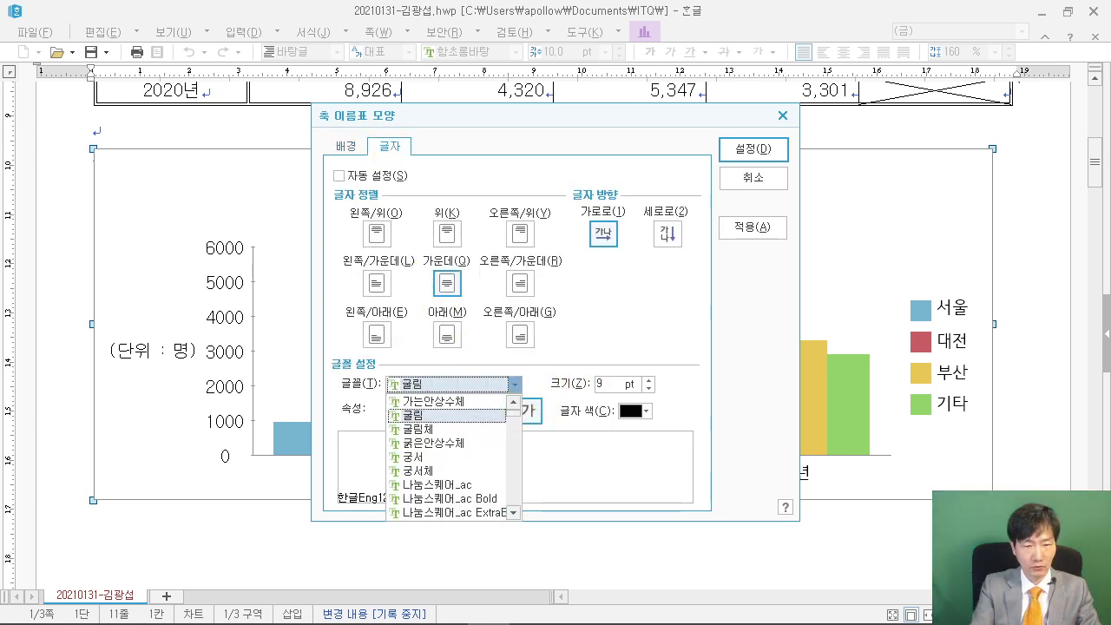
pyautogui.press('Return')
pyautogui.moveTo(612, 386); pyautogui.dragTo(546, 386)
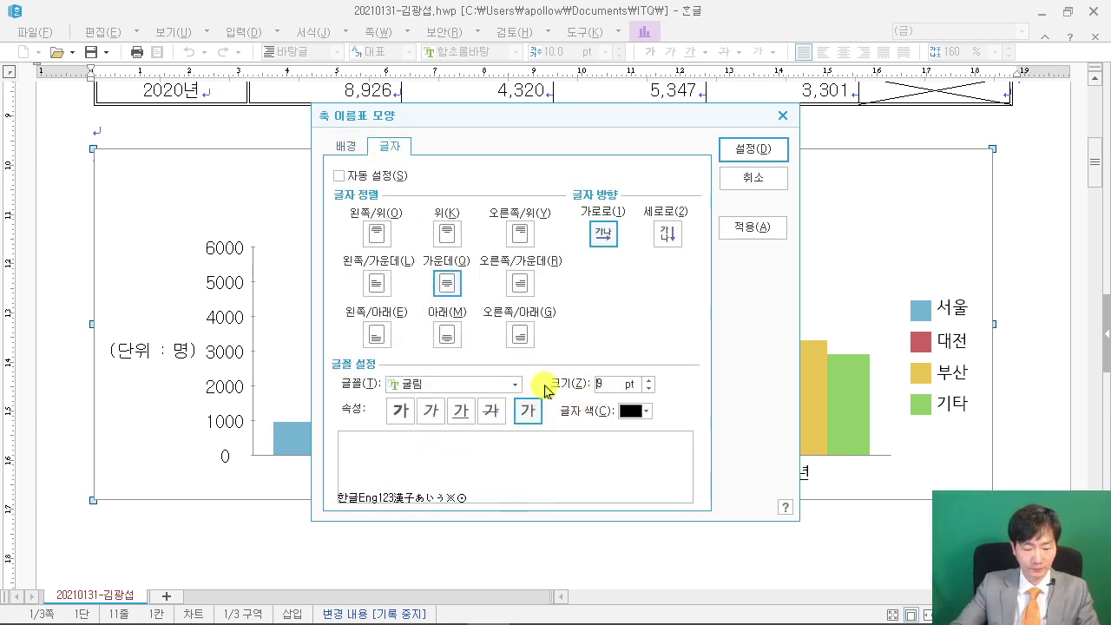
pyautogui.write('10')
pyautogui.press('Return')
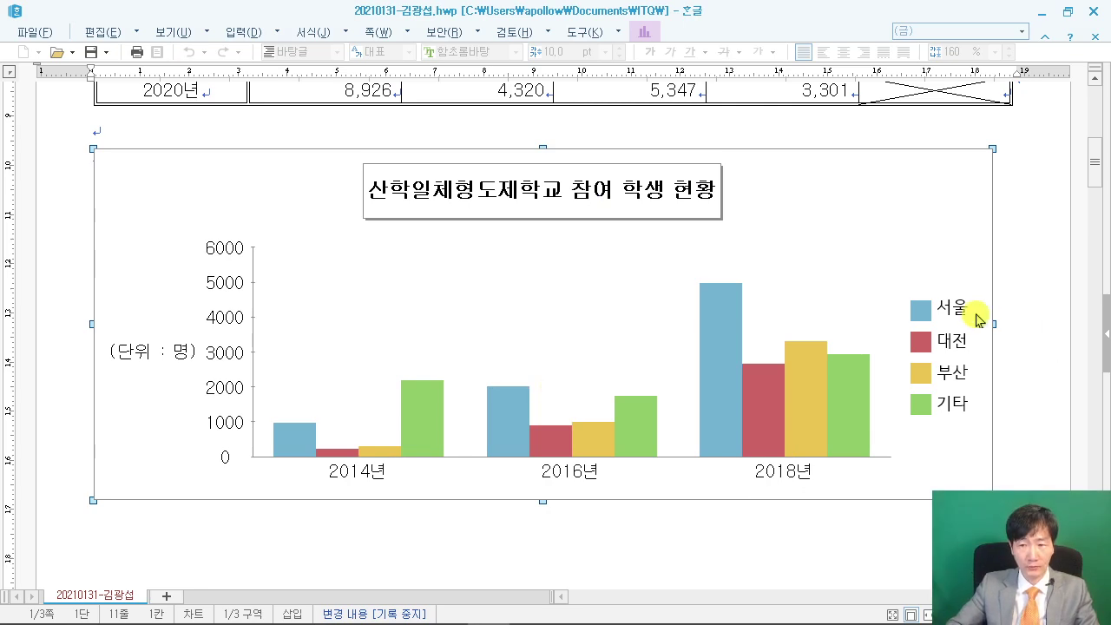
pyautogui.scroll(-3, 979, 320)
# Step: Give the legend a single-line (한 줄로) border, checking the sample chart
pyautogui.doubleClick(956, 185)
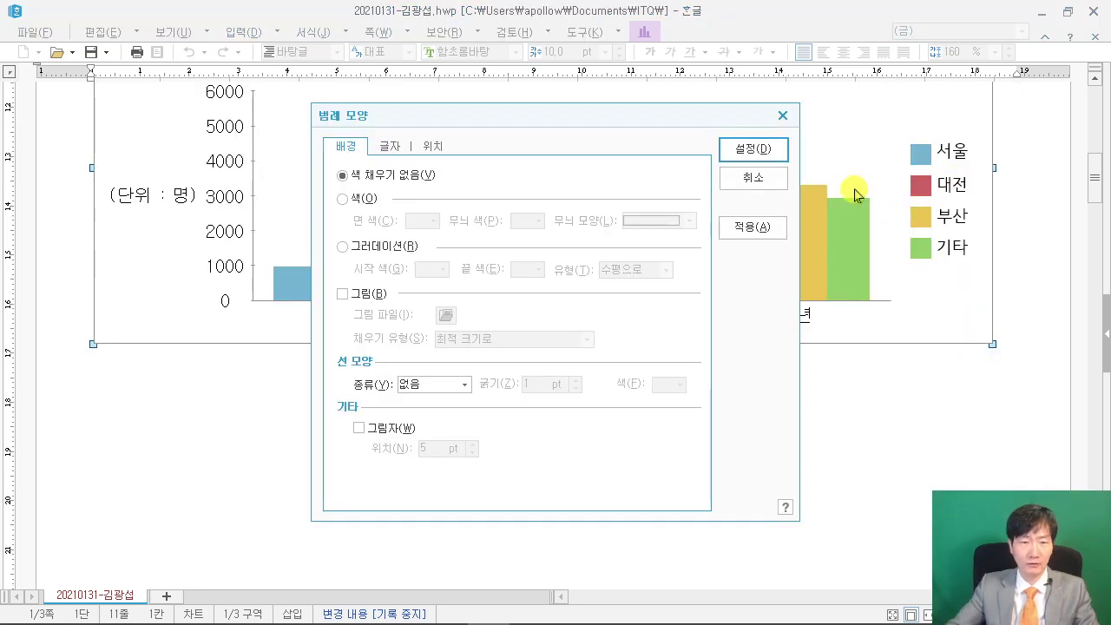
pyautogui.click(406, 609)
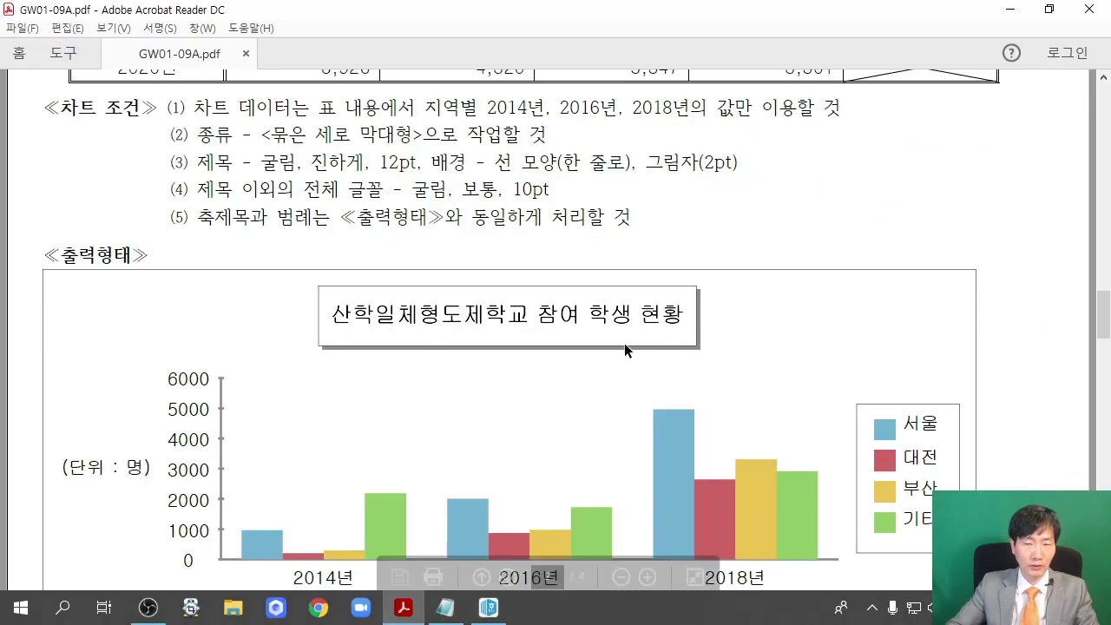
pyautogui.scroll(-5, 831, 379)
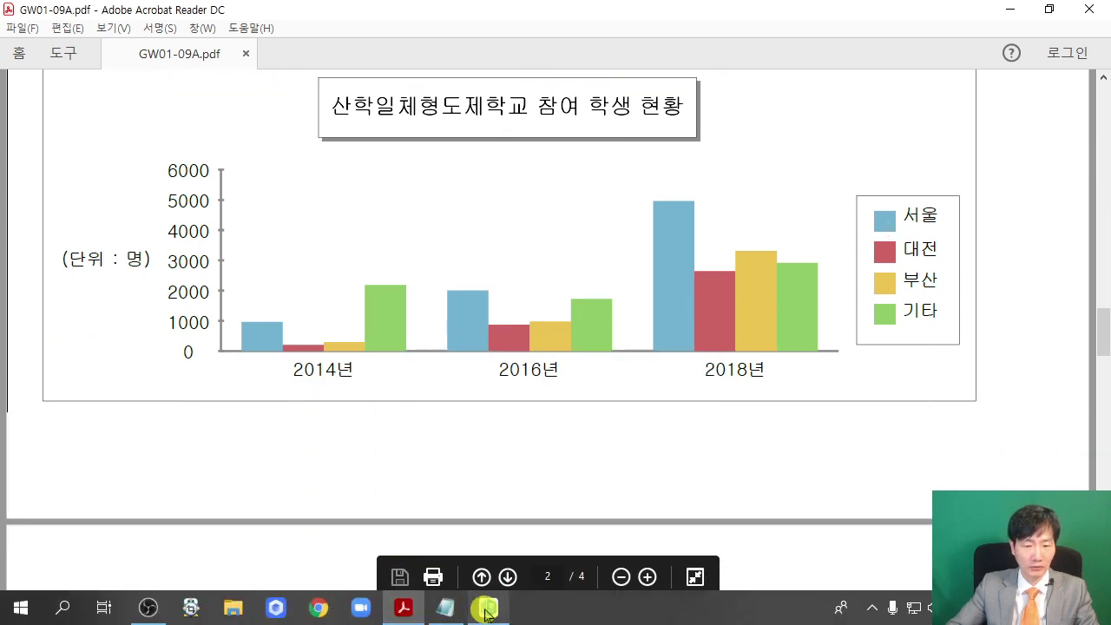
pyautogui.click(489, 609)
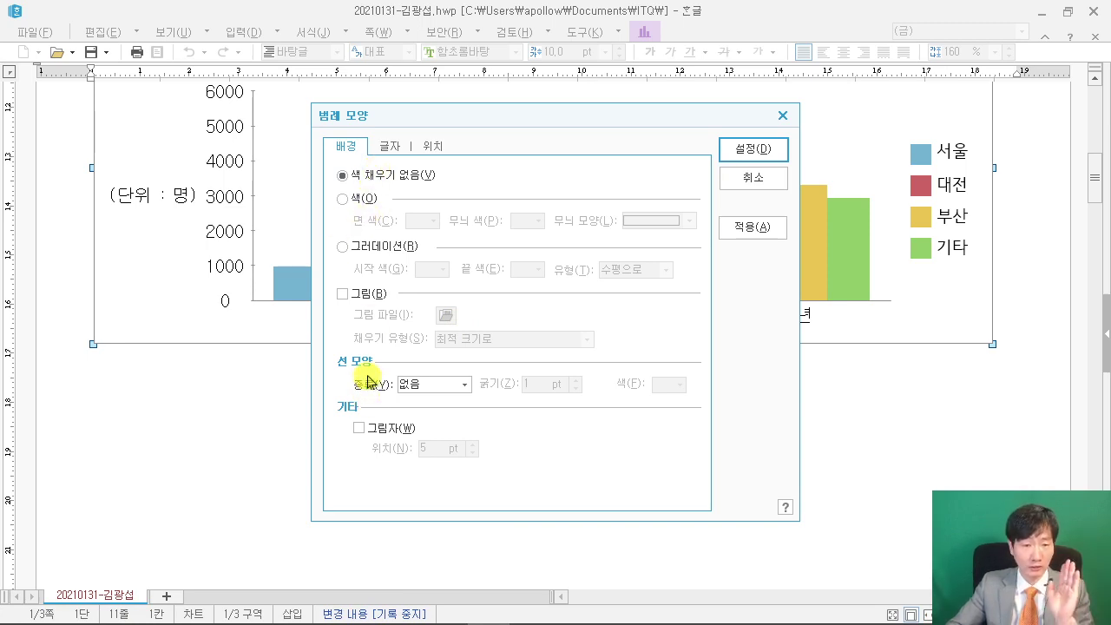
pyautogui.click(437, 384)
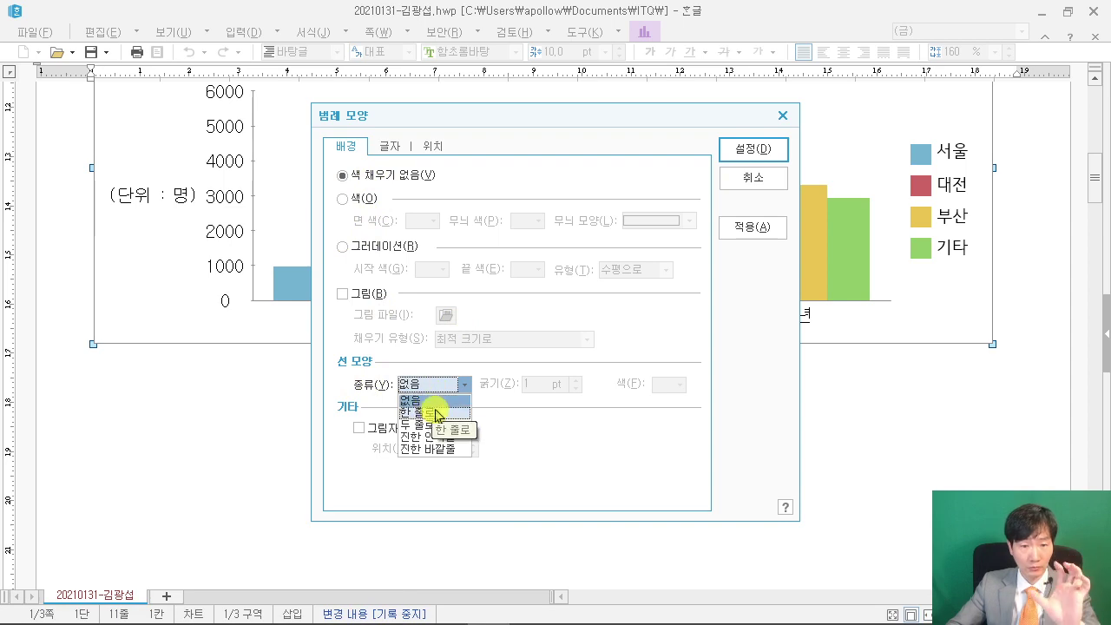
pyautogui.click(431, 412)
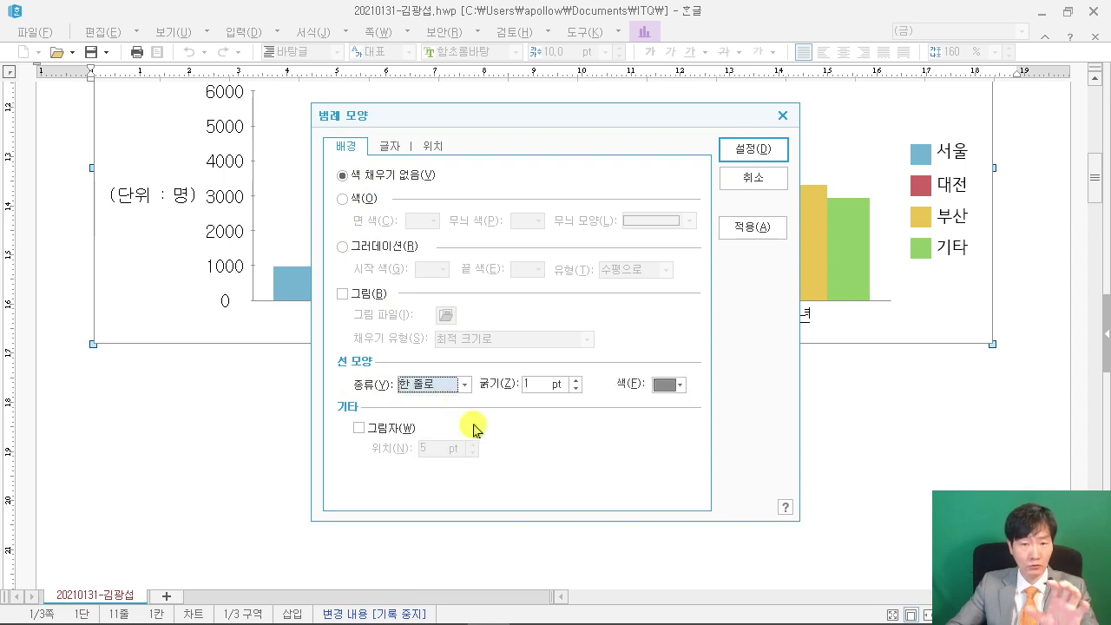
# Step: Set the legend text to 굴림 and apply the legend changes
pyautogui.click(396, 149)
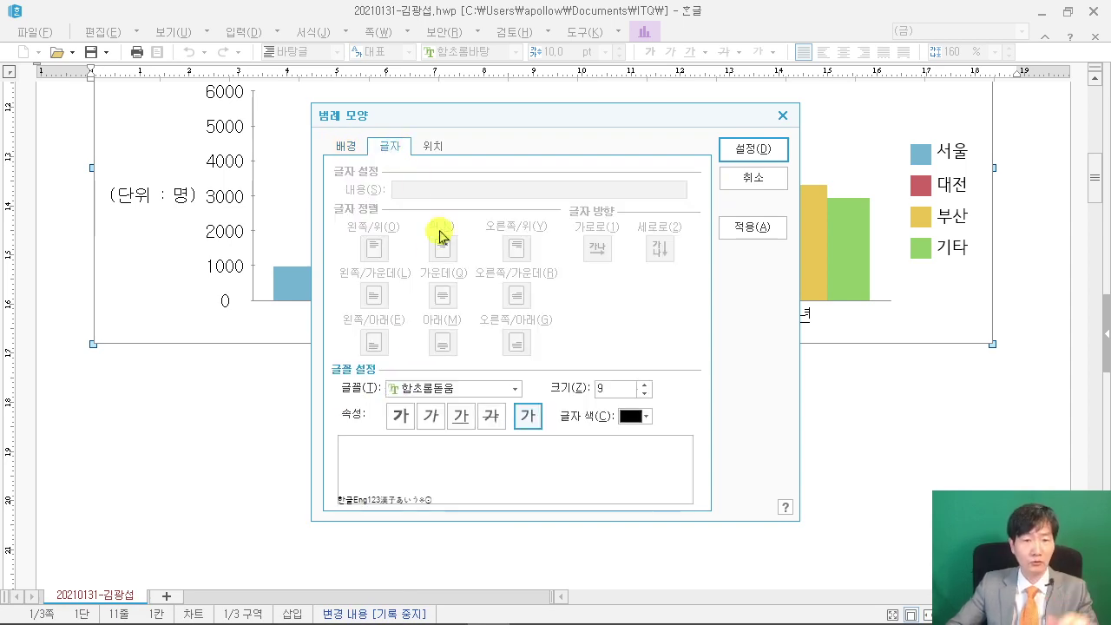
pyautogui.click(439, 388)
pyautogui.write('굴림')
pyautogui.press('Return')
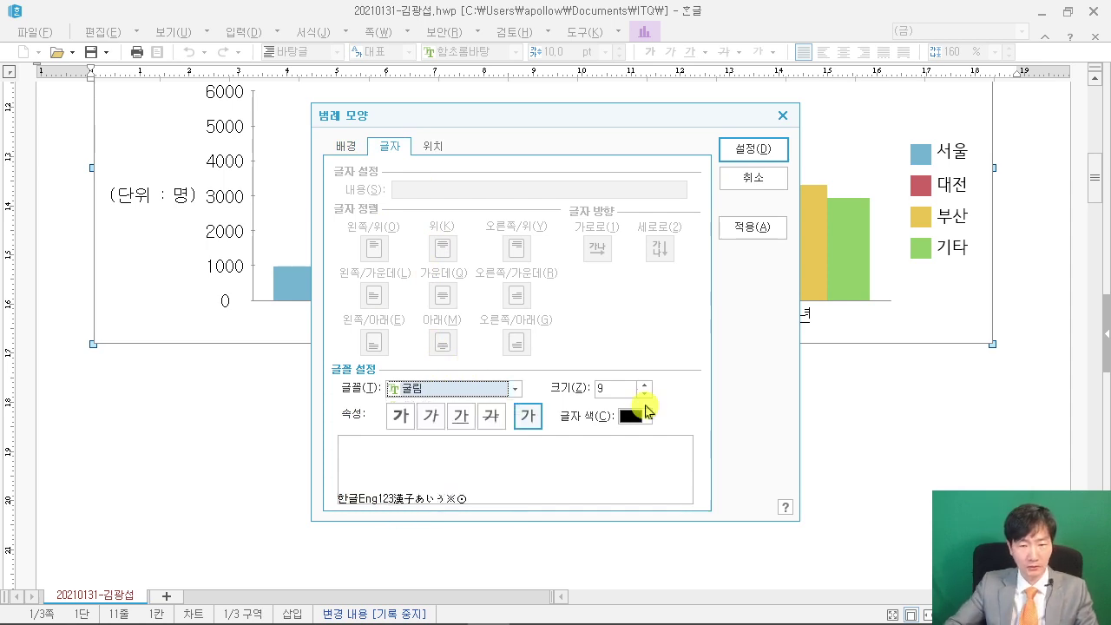
pyautogui.moveTo(615, 389); pyautogui.dragTo(563, 384)
pyautogui.press('Return')
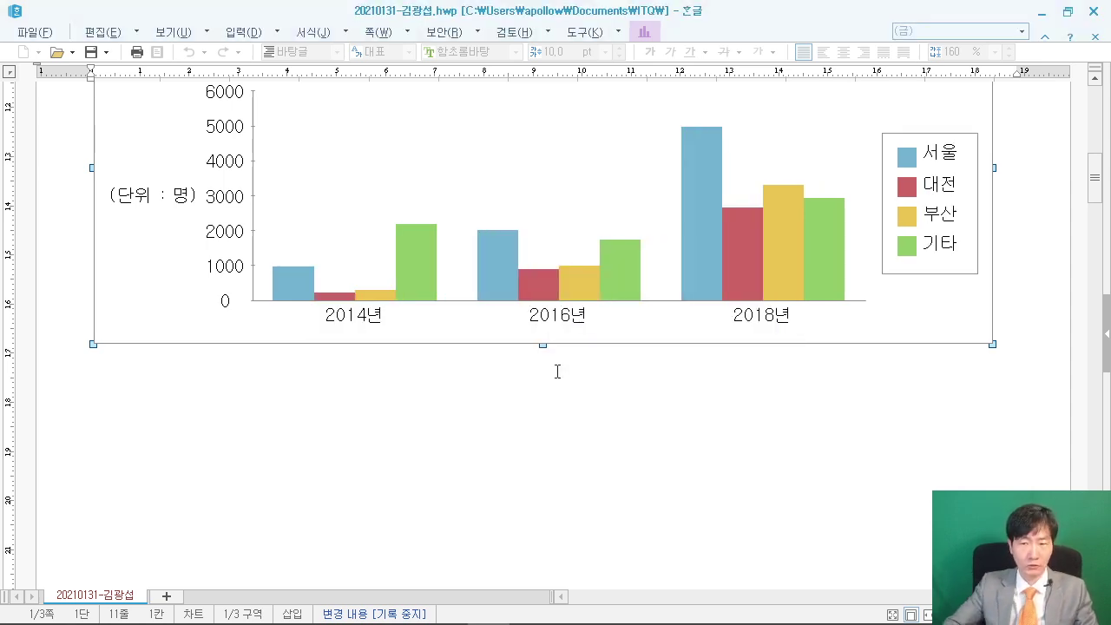
pyautogui.scroll(2, 1007, 233)
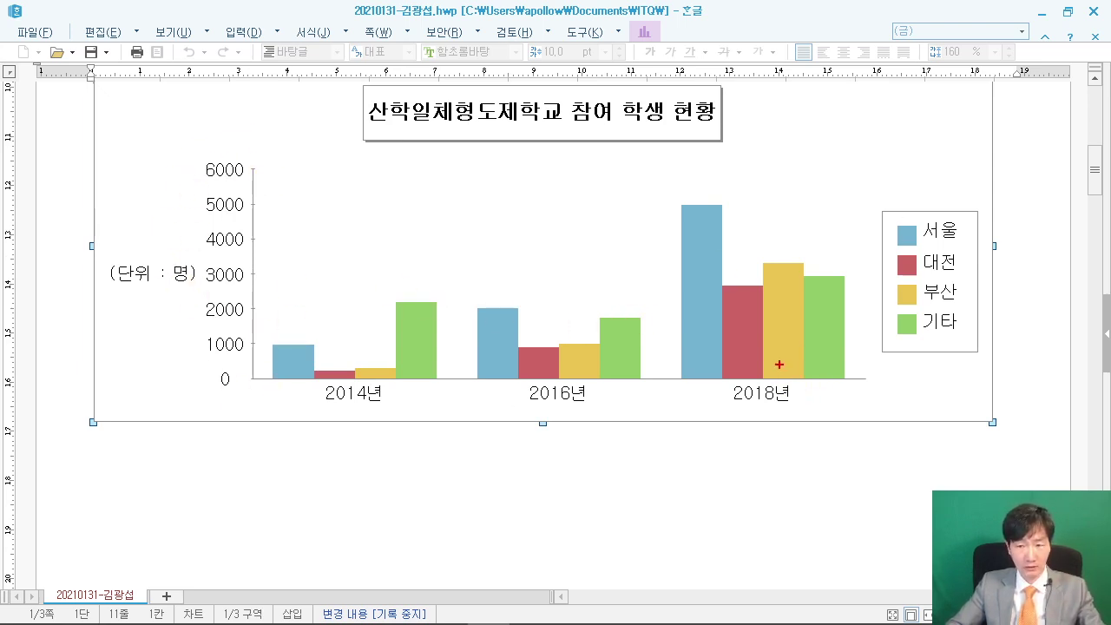
pyautogui.moveTo(1025, 380)
pyautogui.mouseDown()
pyautogui.moveTo(678, 431)
pyautogui.moveTo(986, 398)
pyautogui.mouseUp()
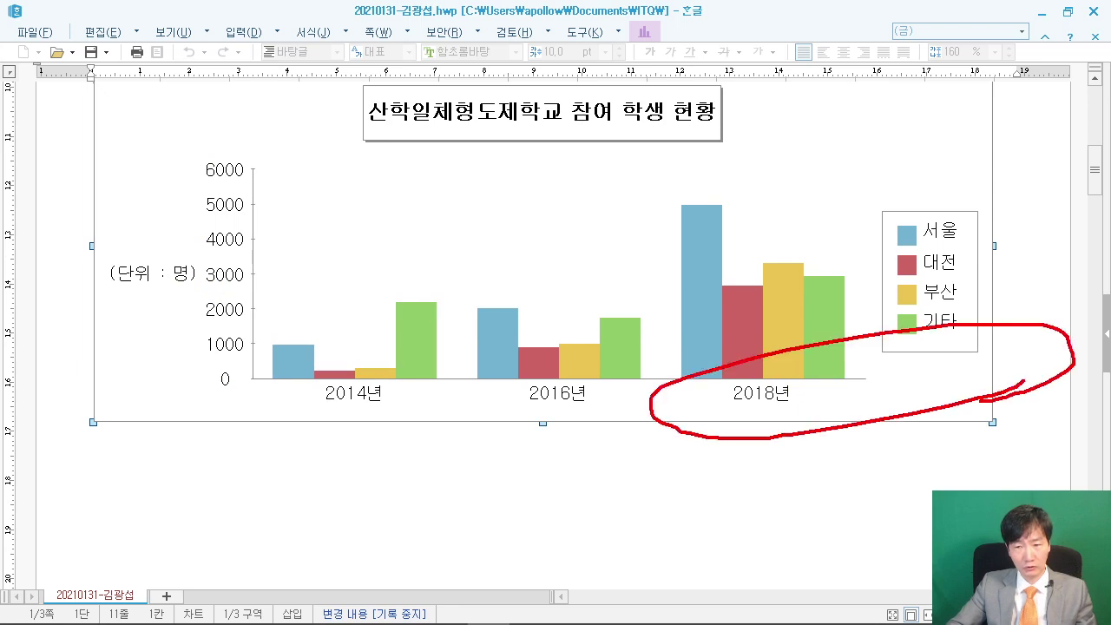
pyautogui.press('Escape')
pyautogui.moveTo(630, 618)
pyautogui.click(408, 612)
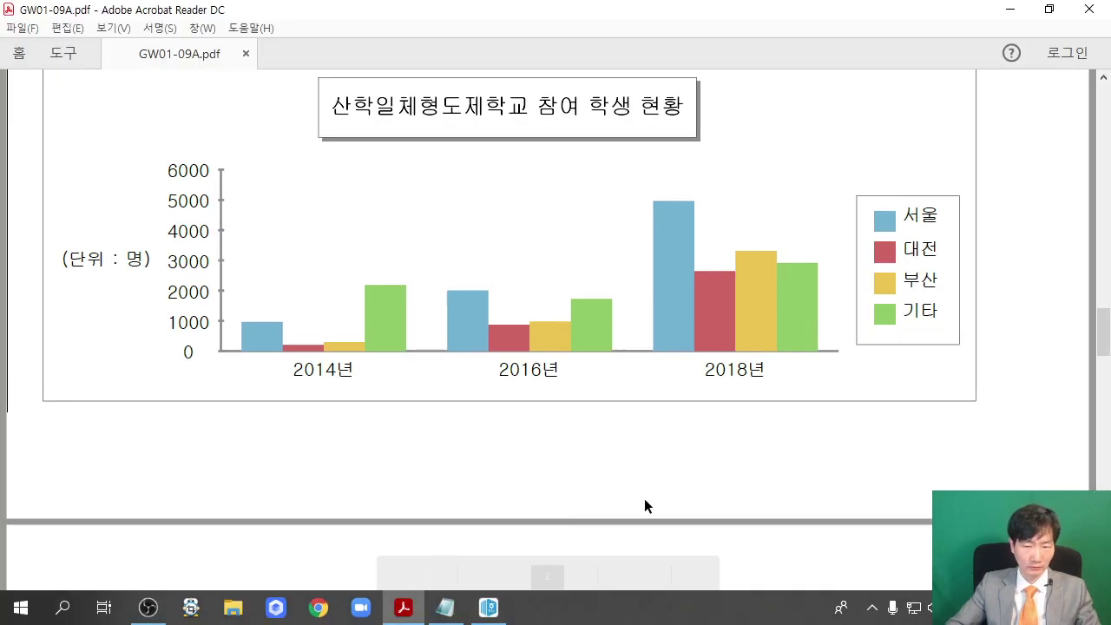
pyautogui.moveTo(1042, 355)
pyautogui.mouseDown()
pyautogui.moveTo(738, 331)
pyautogui.moveTo(955, 368)
pyautogui.mouseUp()
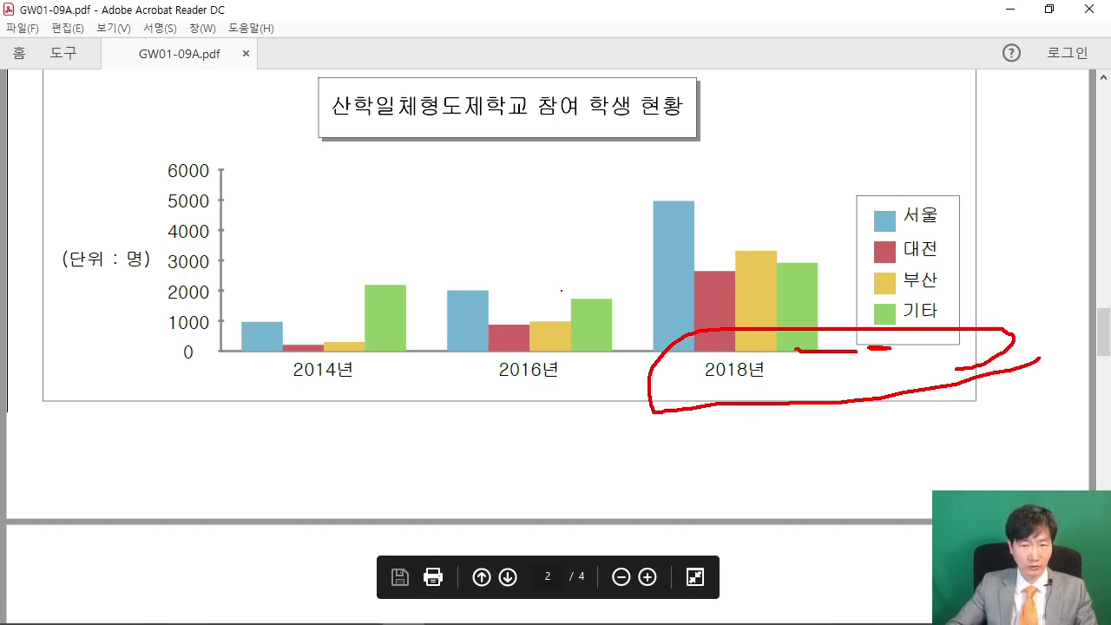
pyautogui.moveTo(82, 100); pyautogui.dragTo(27, 379)
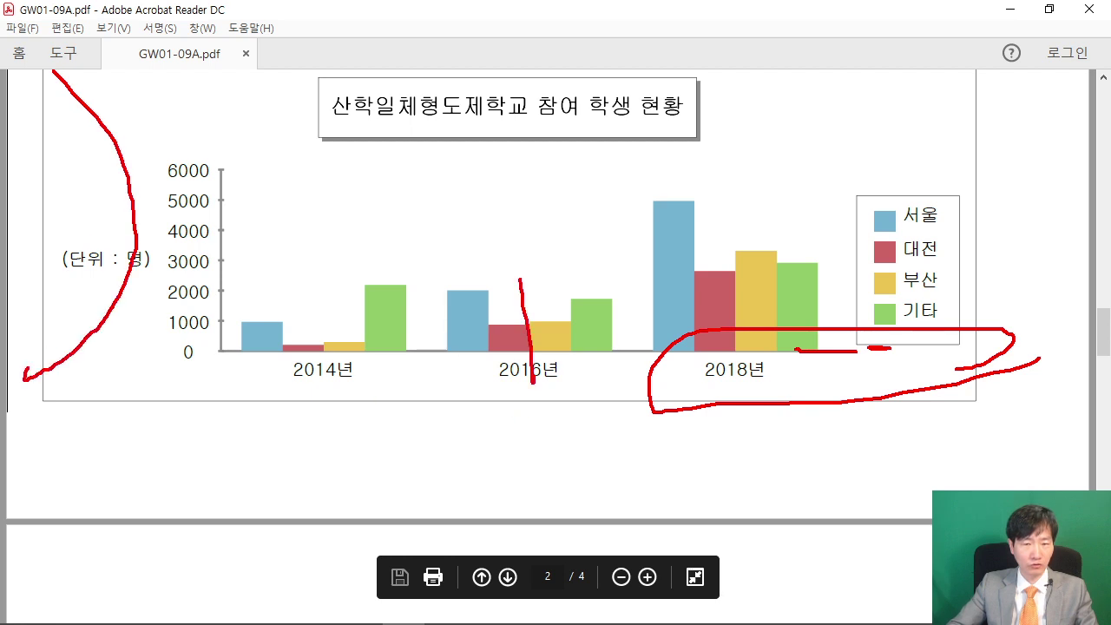
pyautogui.press('Escape')
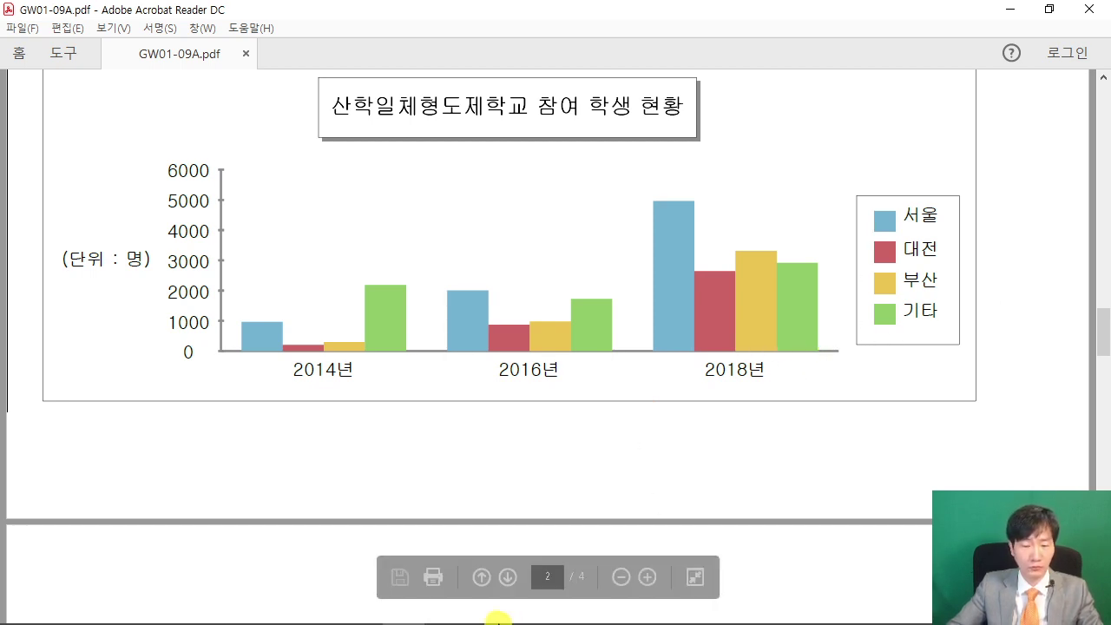
pyautogui.click(493, 614)
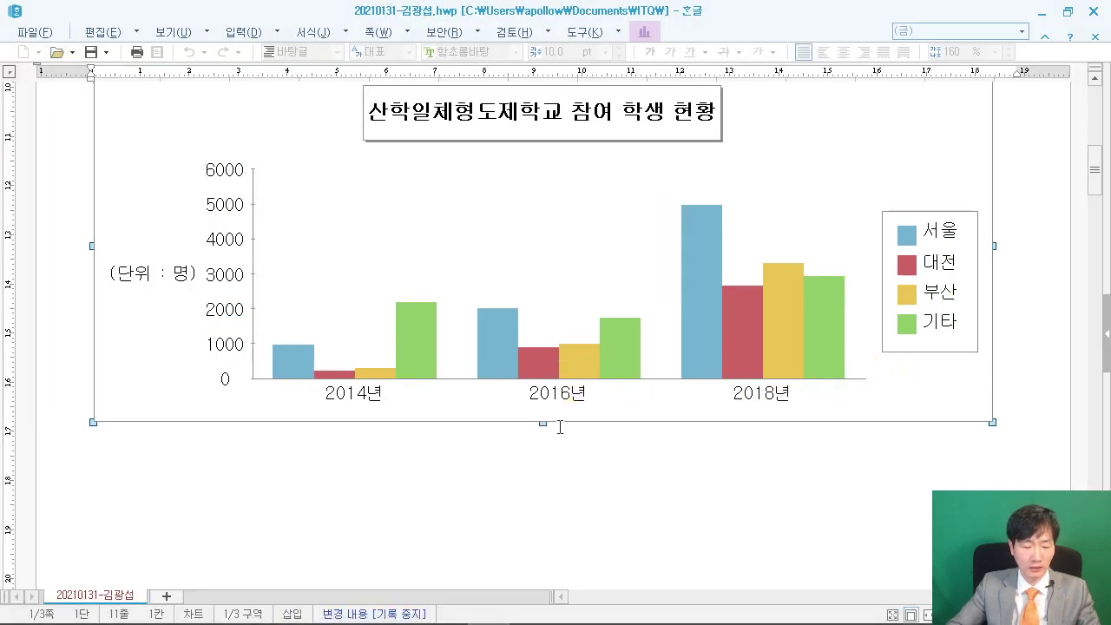
pyautogui.click(1041, 149)
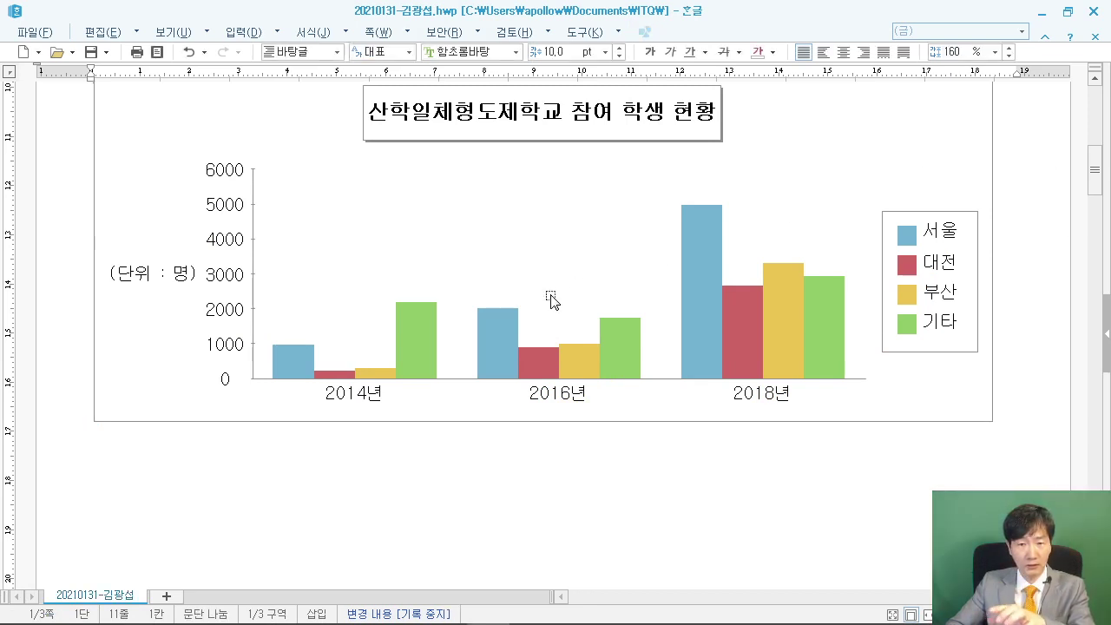
pyautogui.click(287, 129)
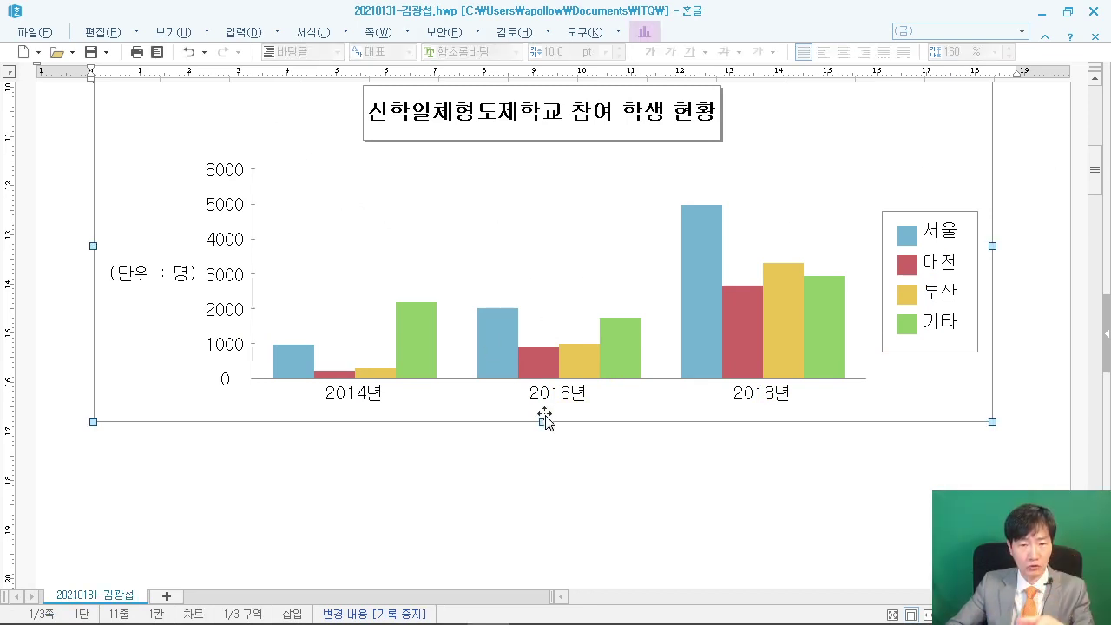